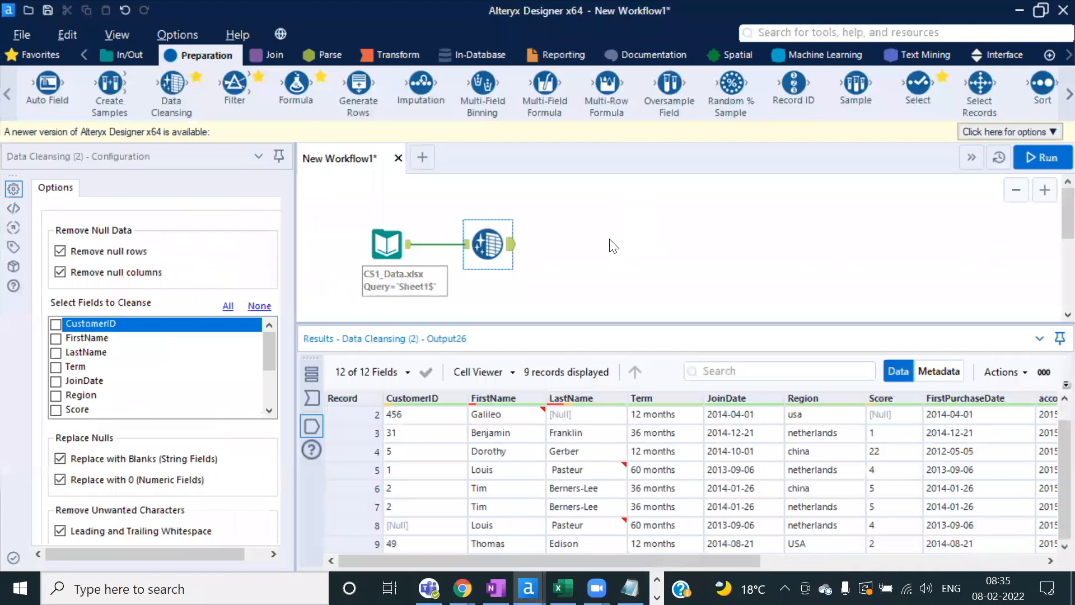
Step: Inspect the record with a null CustomerID, then add a Filter tool after Data Cleansing
left_click_drag(508, 322, 508, 303)
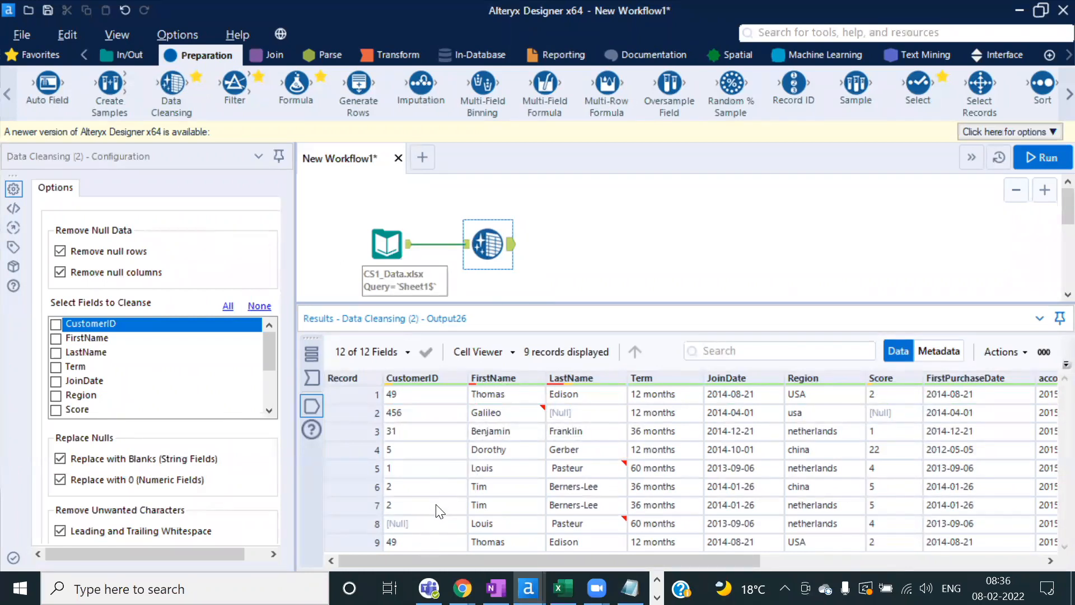
left_click(435, 524)
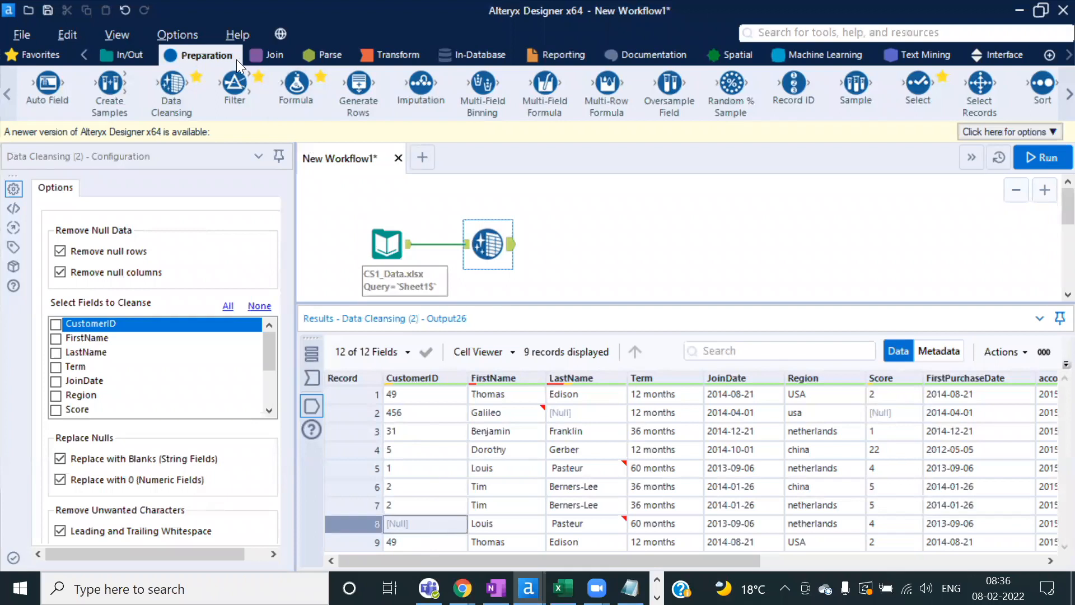
left_click_drag(235, 82, 610, 246)
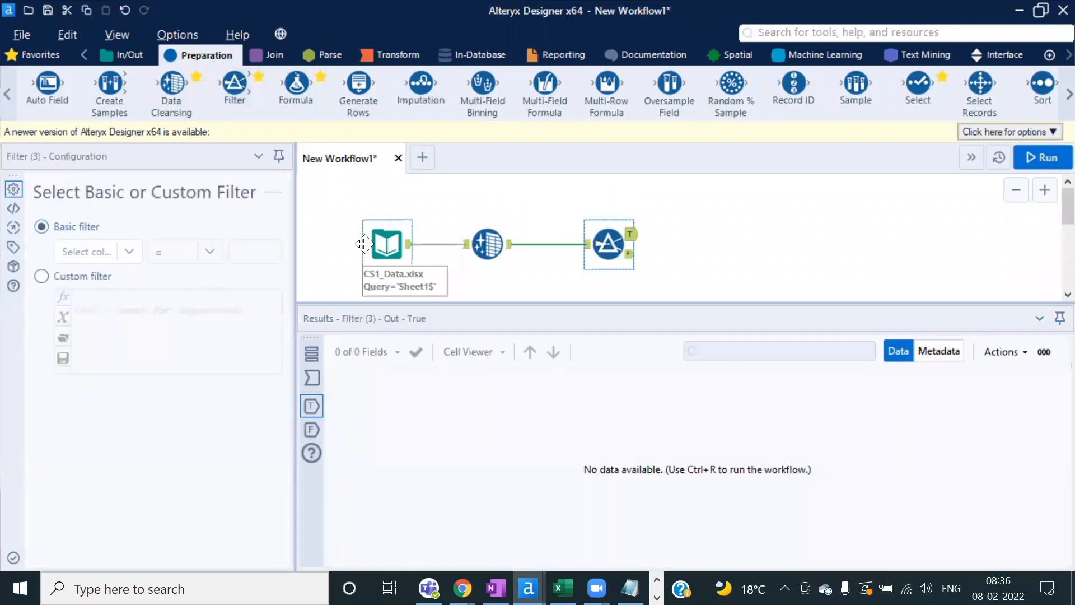
left_click_drag(294, 245, 326, 245)
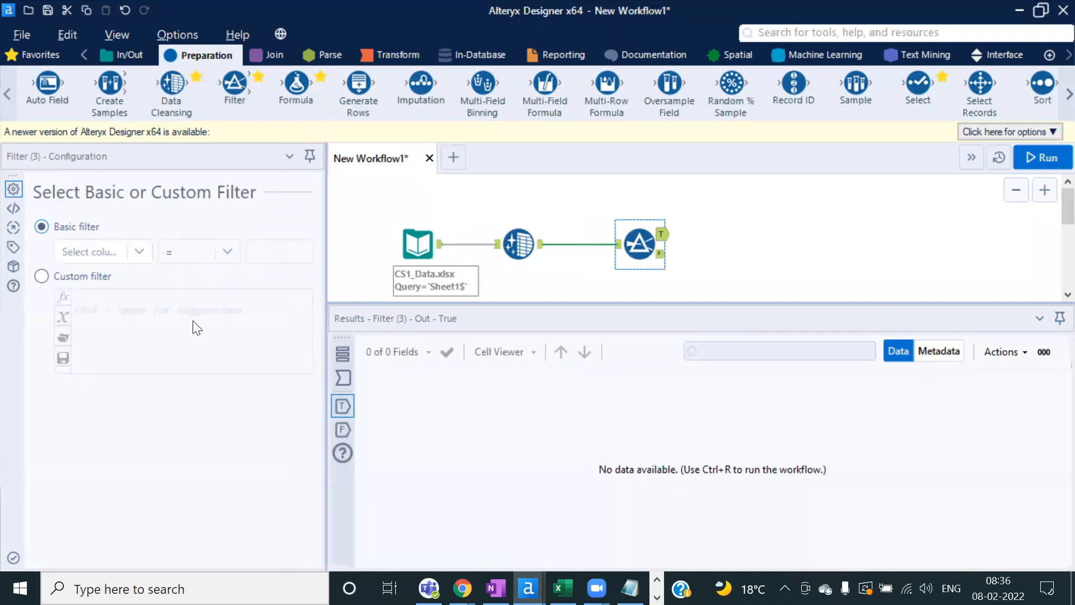
Step: Set the Filter to keep records where CustomerID Is not null and run the workflow
left_click(138, 250)
left_click(131, 273)
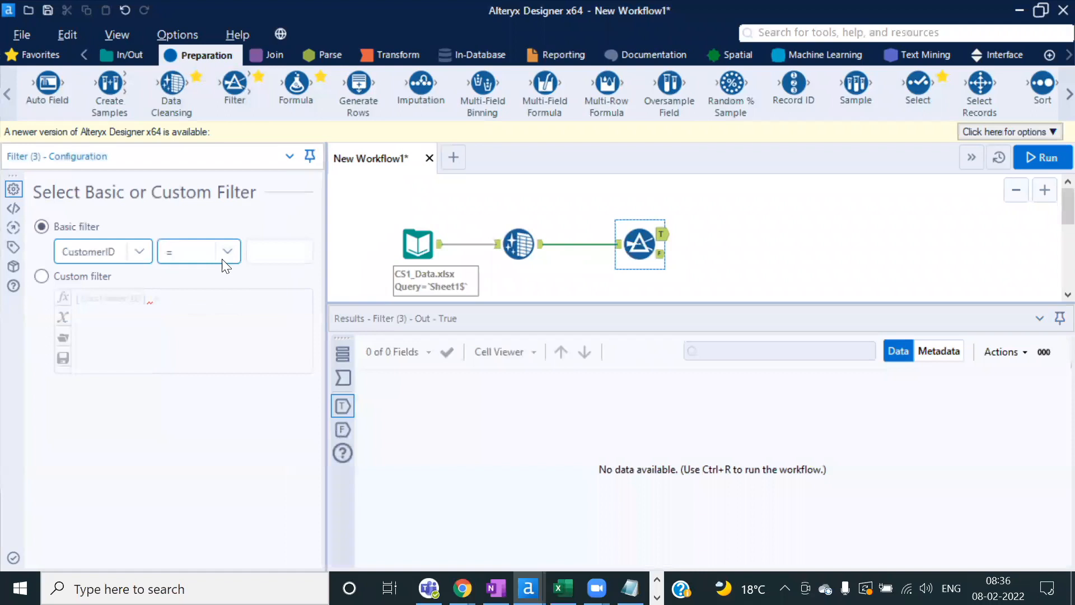
left_click(227, 252)
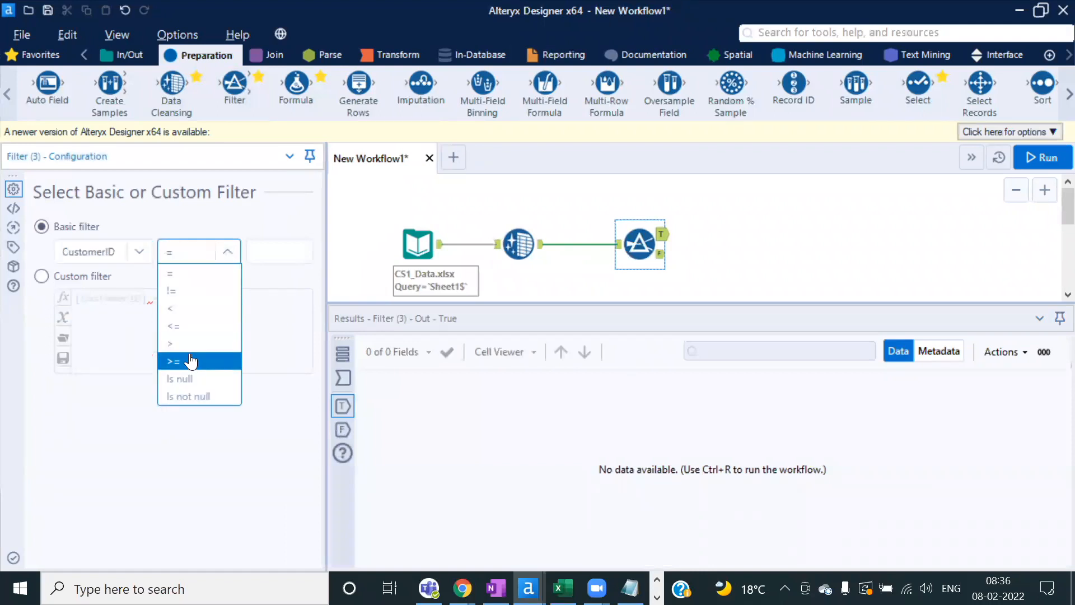
left_click(186, 398)
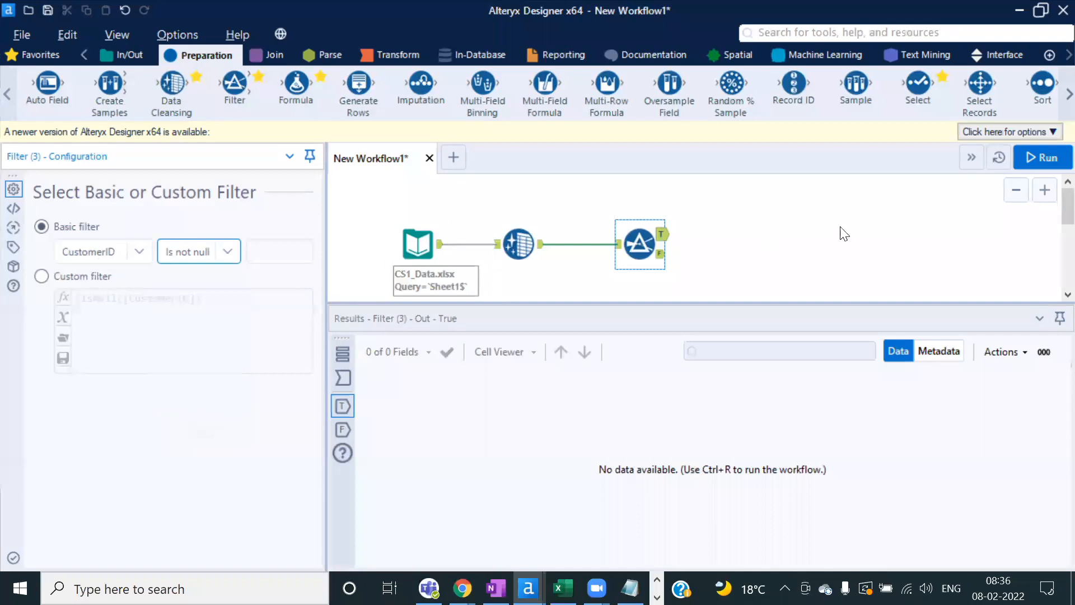
left_click(1035, 159)
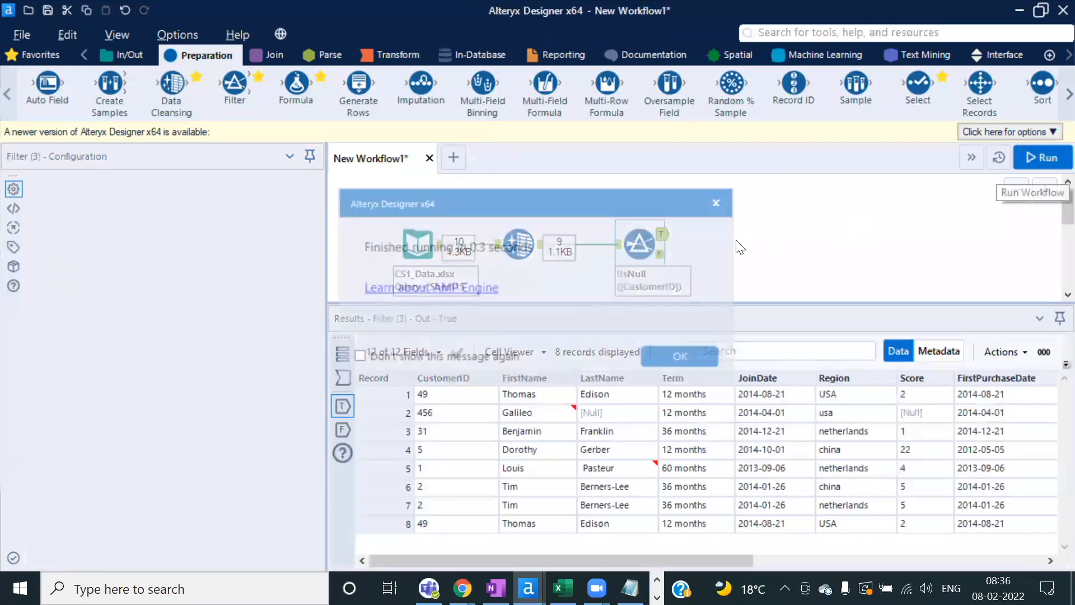
Step: Compare the Filter's True output of 8 records with the single null-CustomerID record in False
left_click(695, 349)
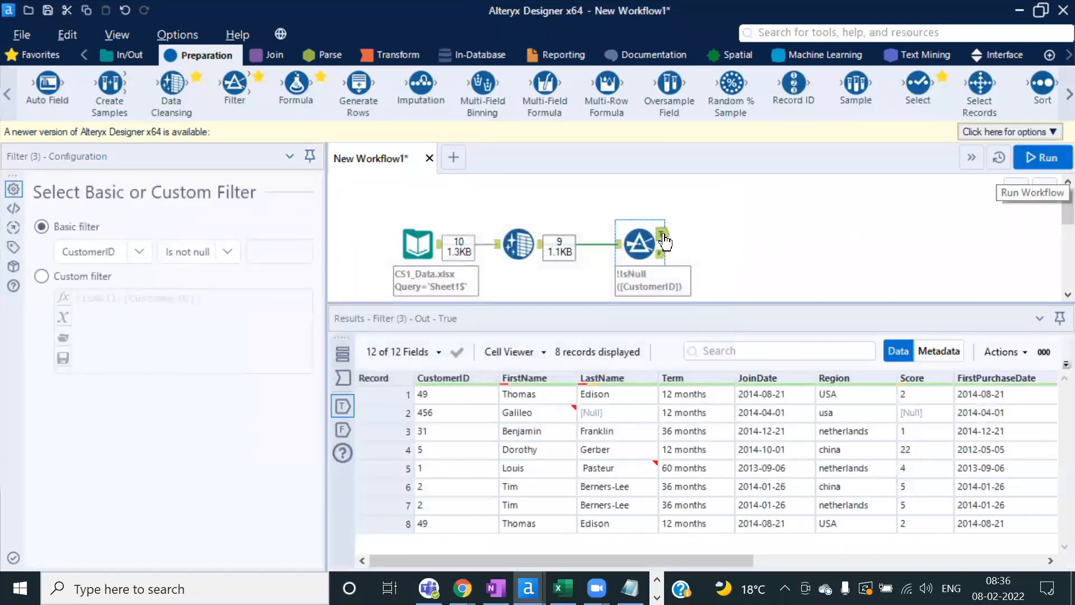
left_click(442, 378)
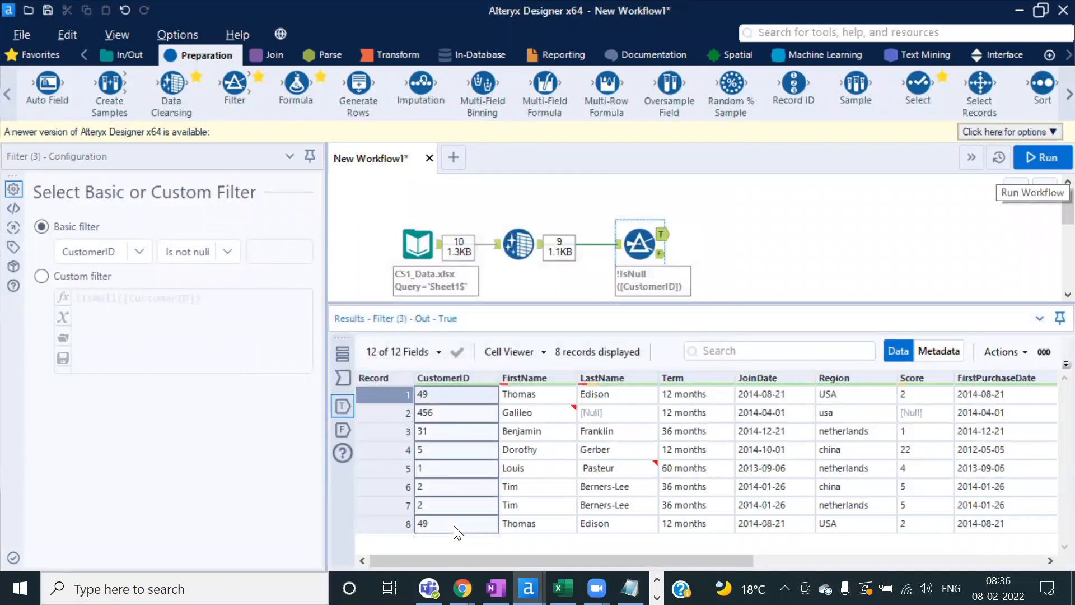
left_click(662, 255)
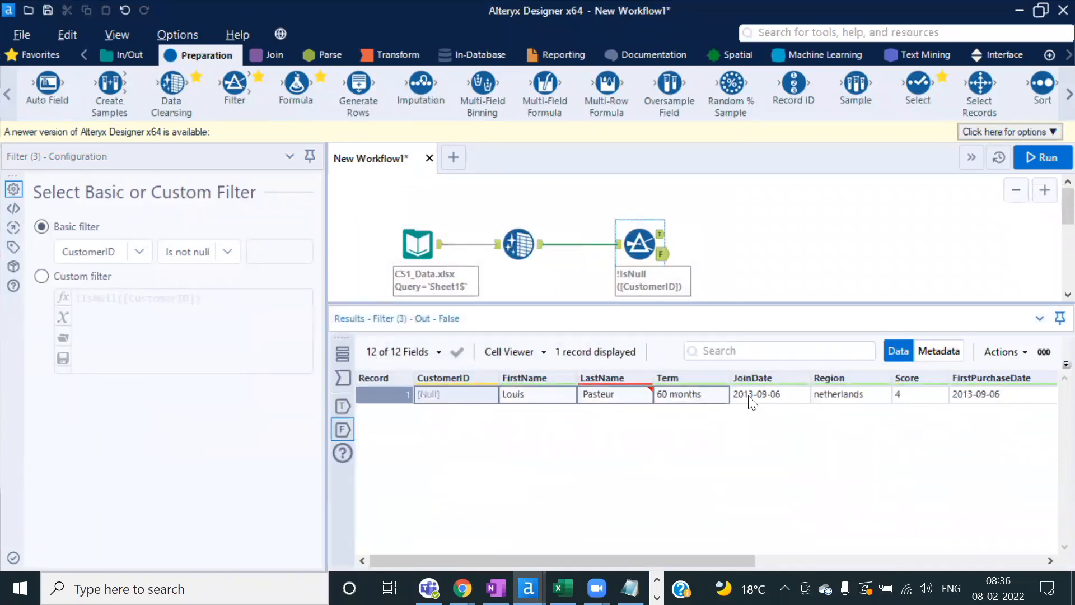
left_click(442, 395)
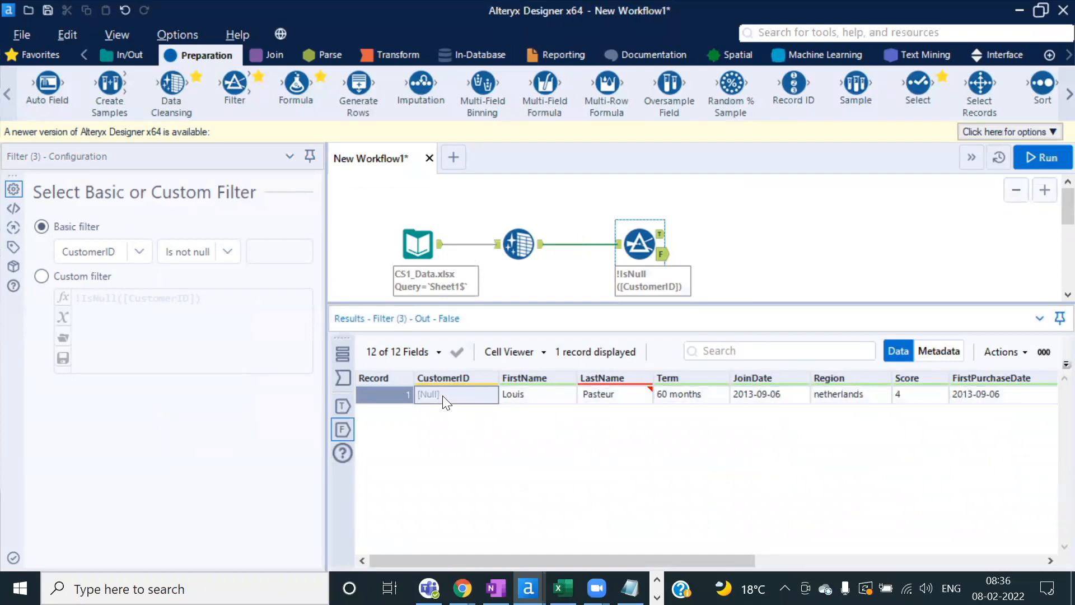
left_click(661, 235)
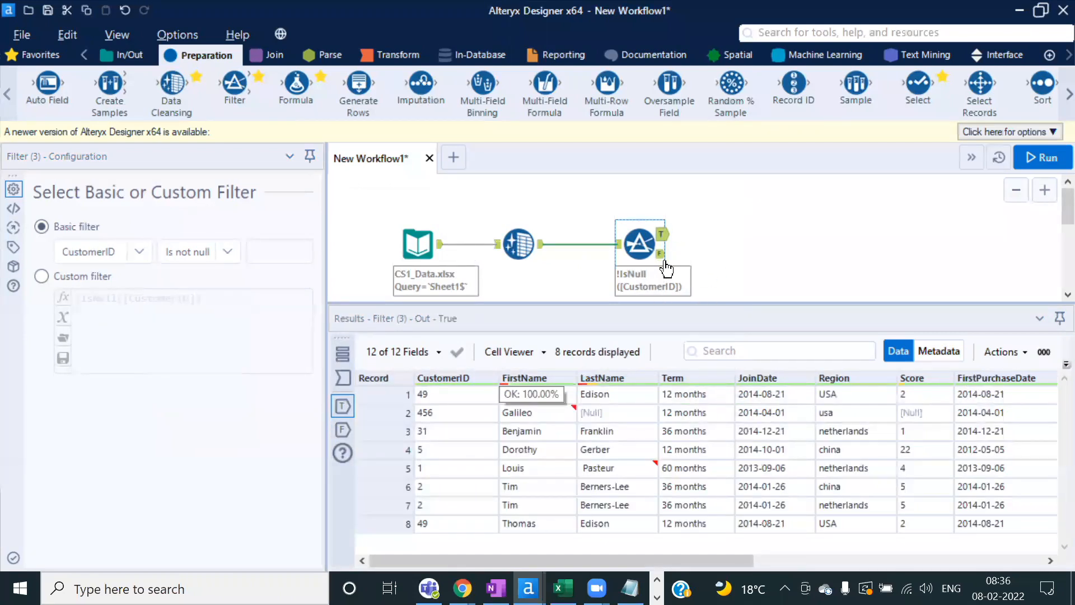
left_click(662, 256)
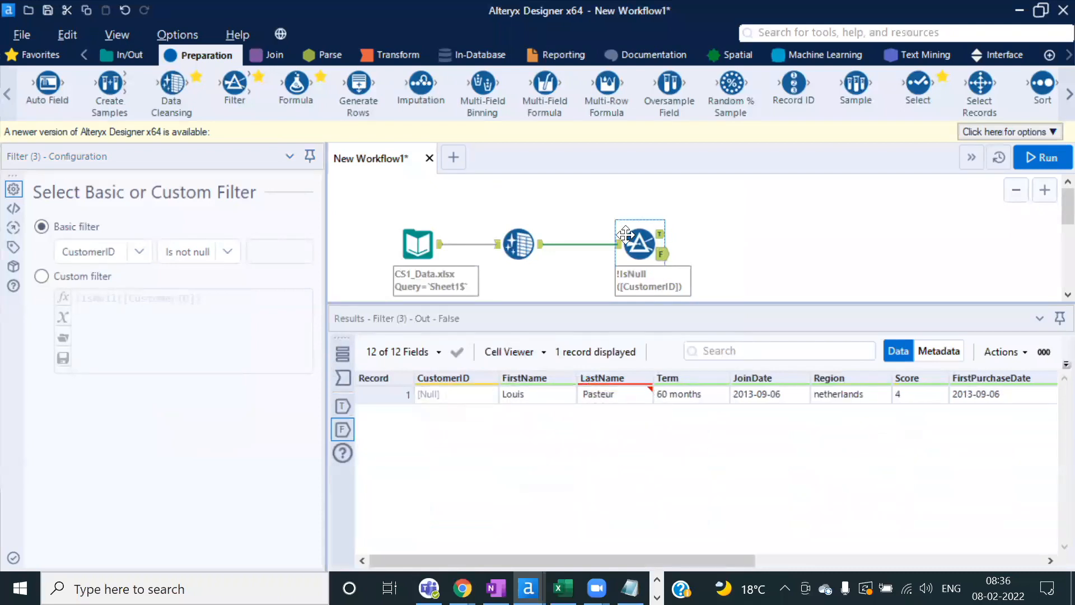
left_click(663, 240)
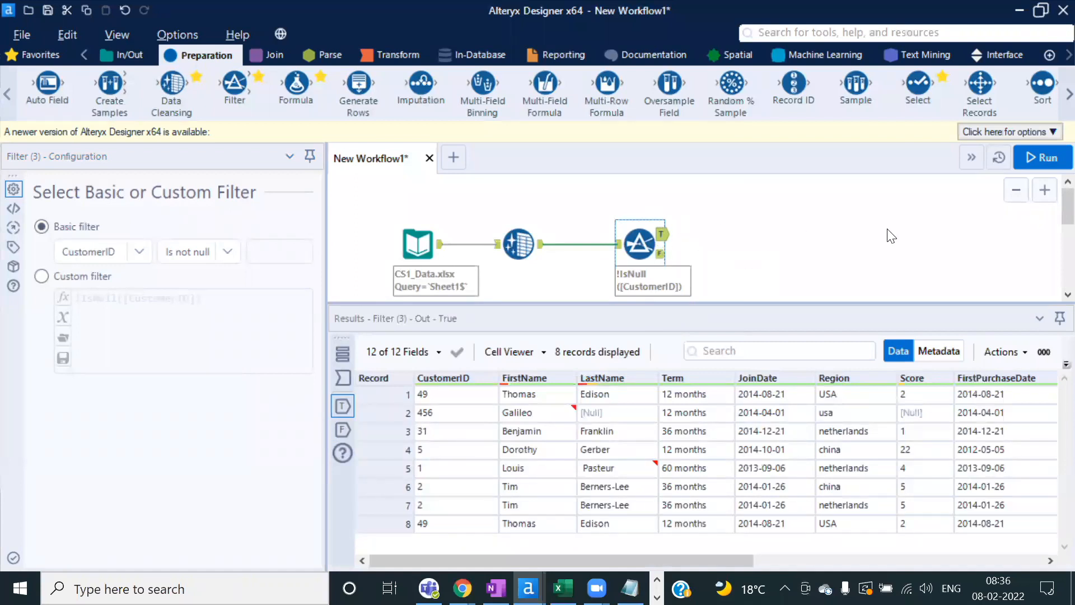
key("alt+Tab")
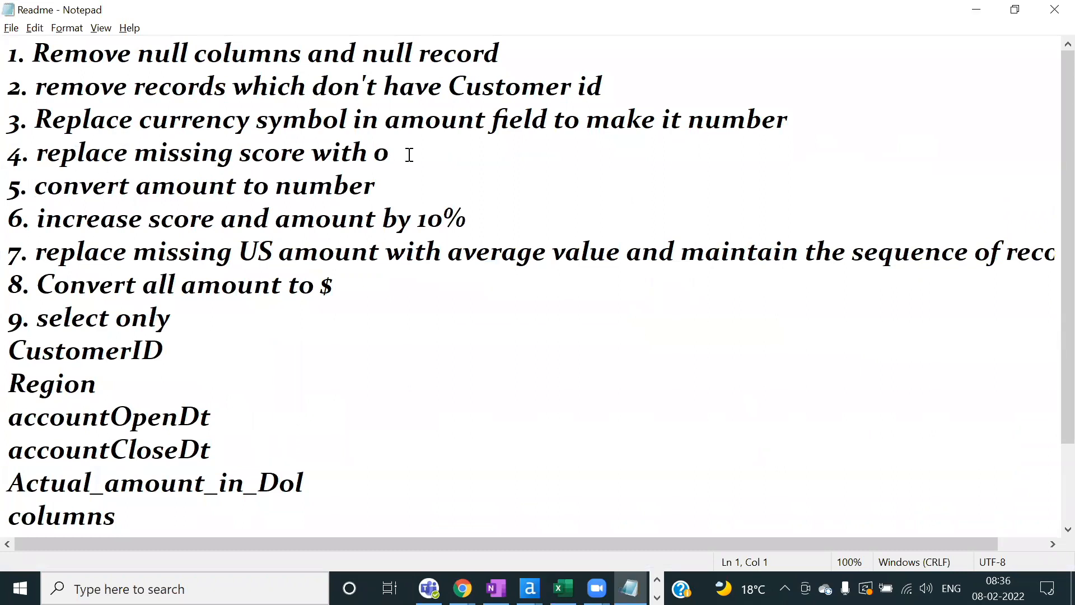
Step: Highlight Readme task 3, replacing the currency symbol in the amount field, then return to Alteryx
left_click(77, 119)
left_click_drag(42, 117, 818, 118)
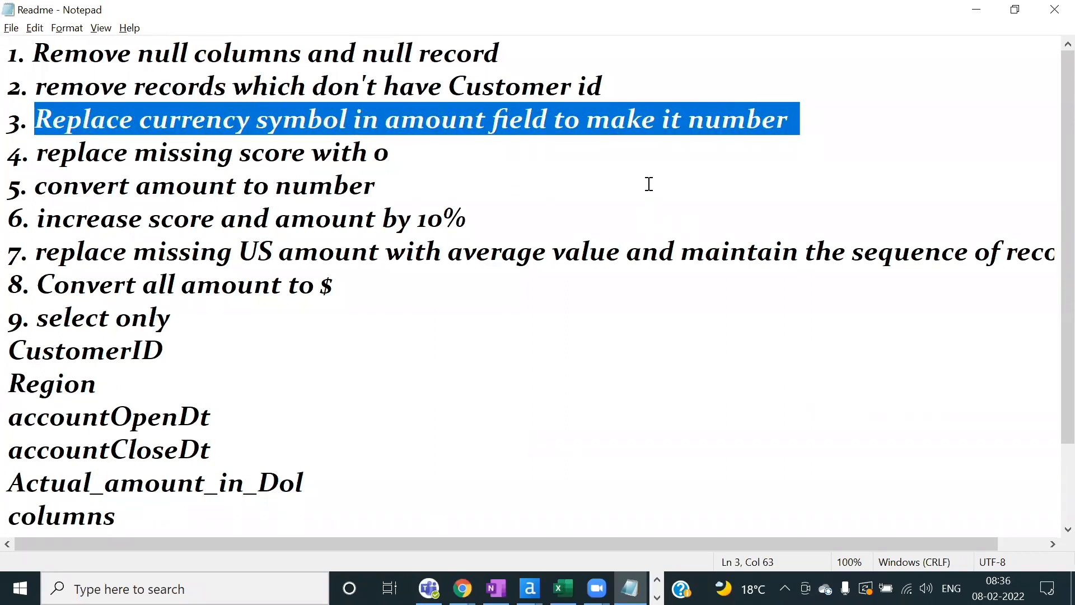
key("alt+Tab")
key("alt+Tab")
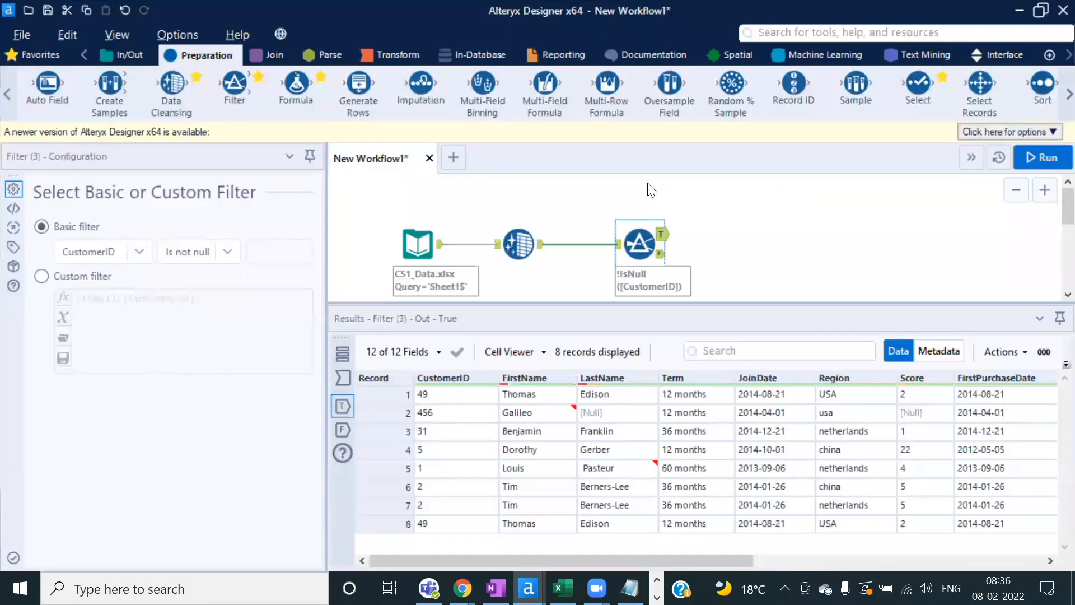
Step: Confirm in Metadata that Per day Subscription Amount is V_WString, then view the run messages
left_click_drag(645, 558, 943, 562)
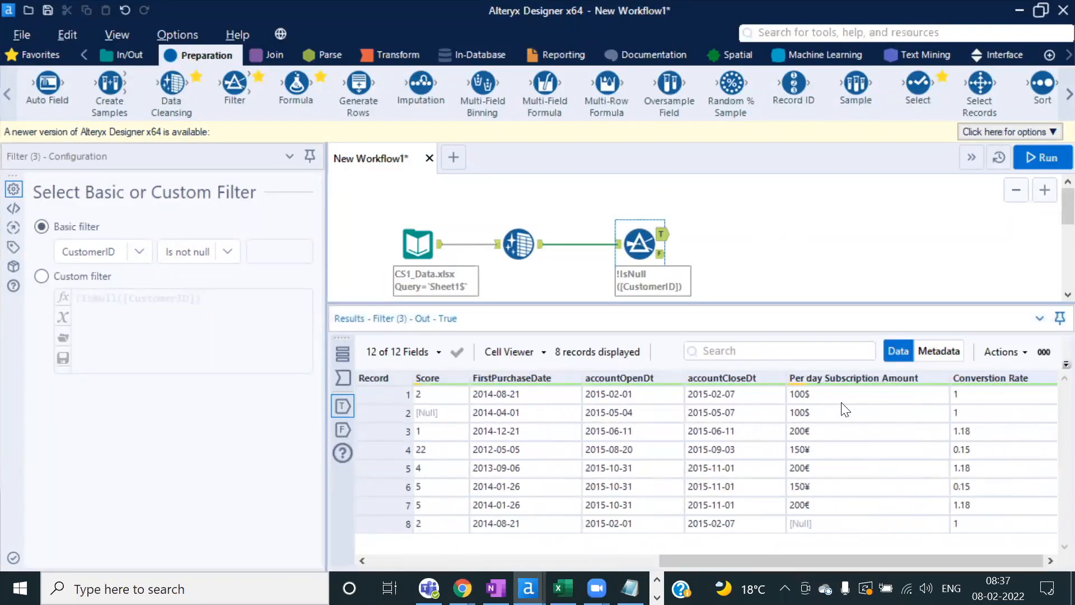
left_click_drag(834, 396, 845, 532)
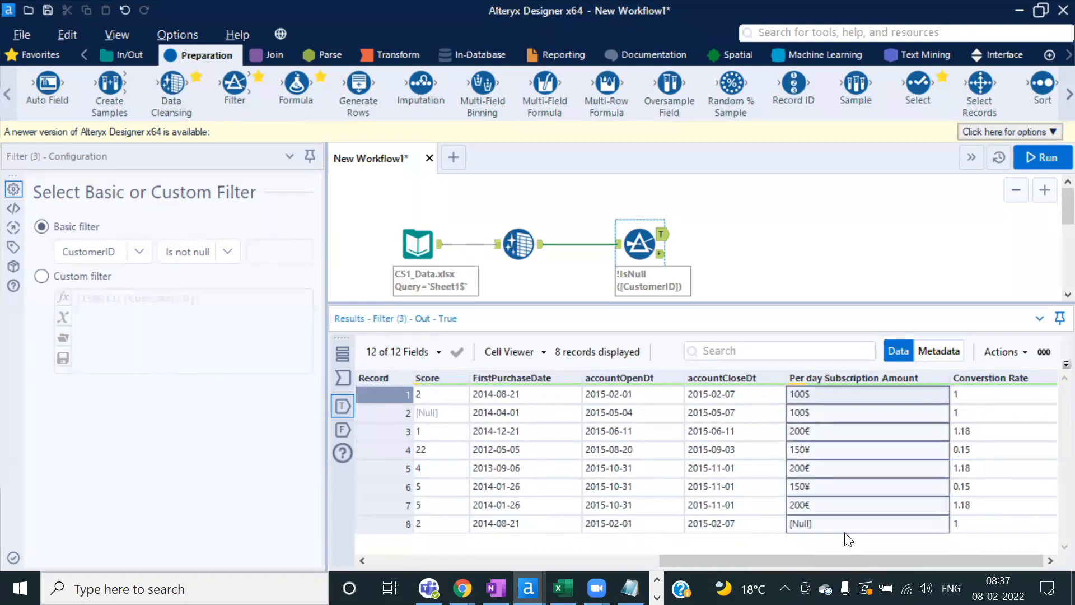
left_click(938, 350)
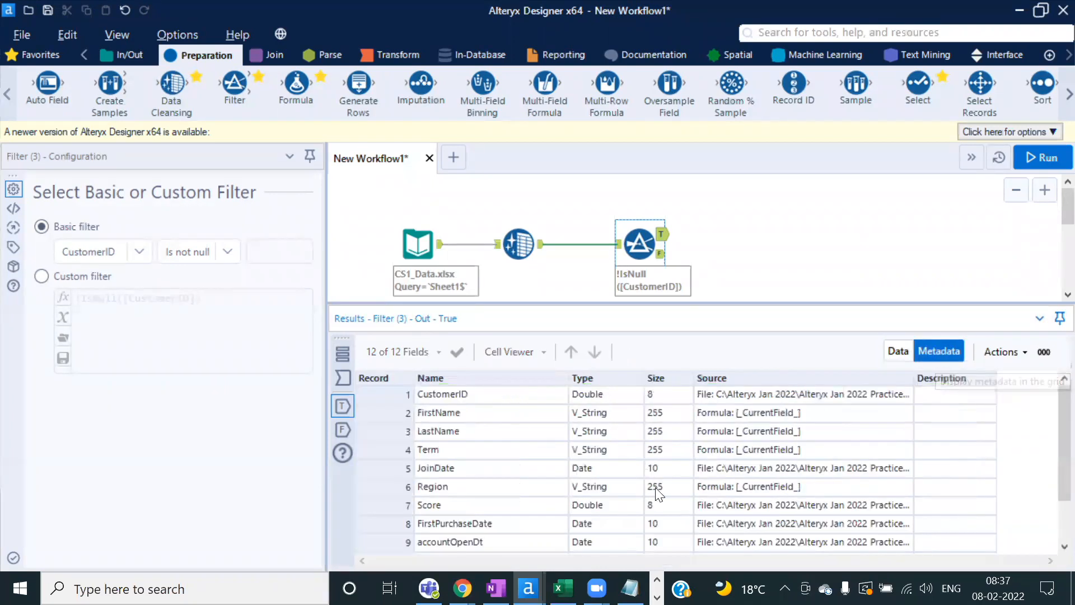
scroll(521, 448, "down", 1)
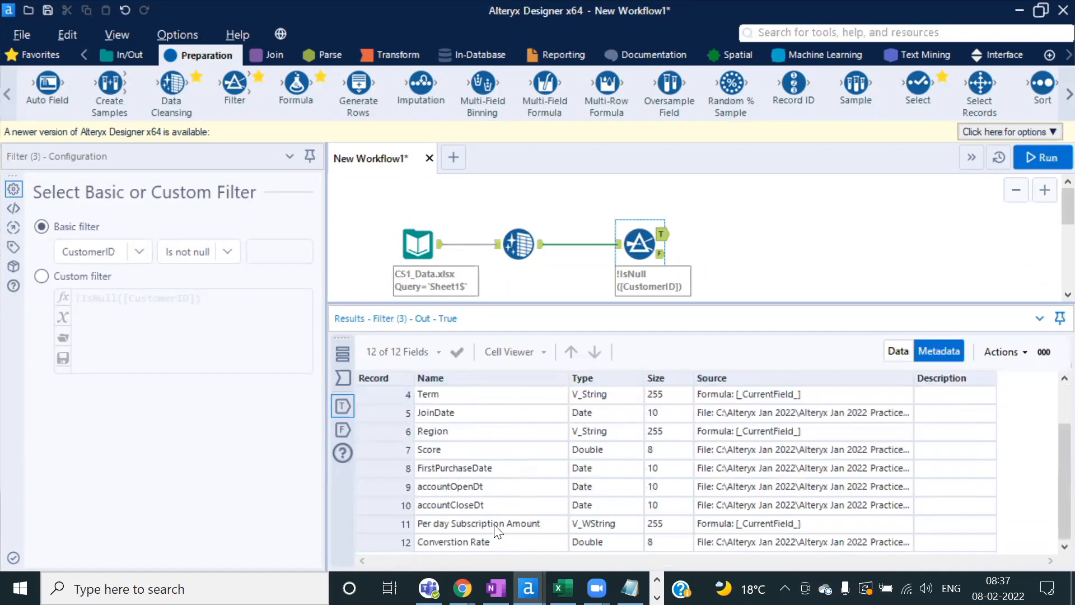
left_click_drag(496, 528, 636, 528)
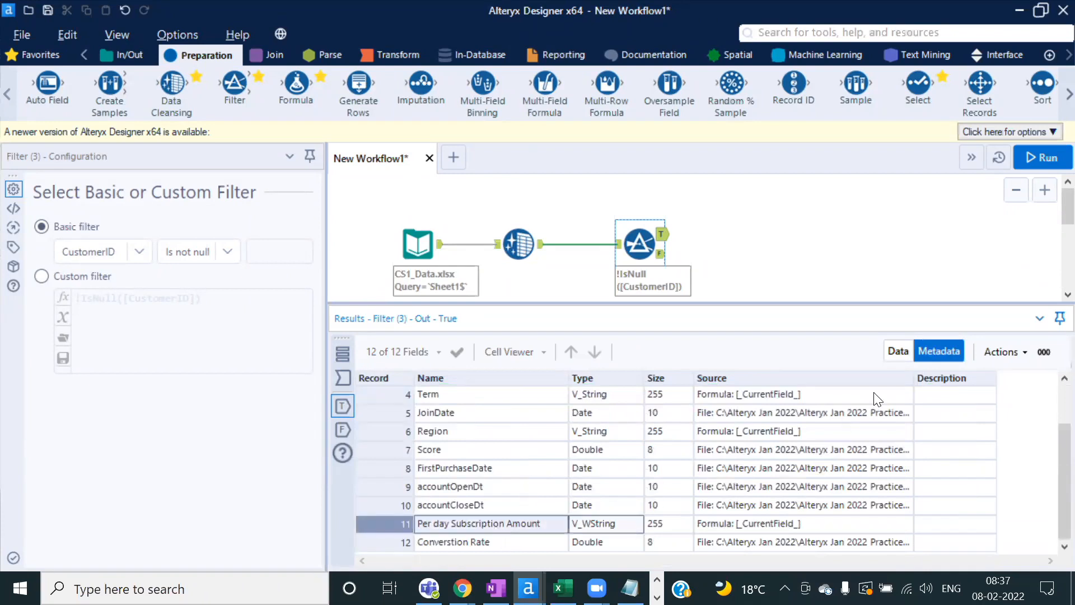
left_click(896, 352)
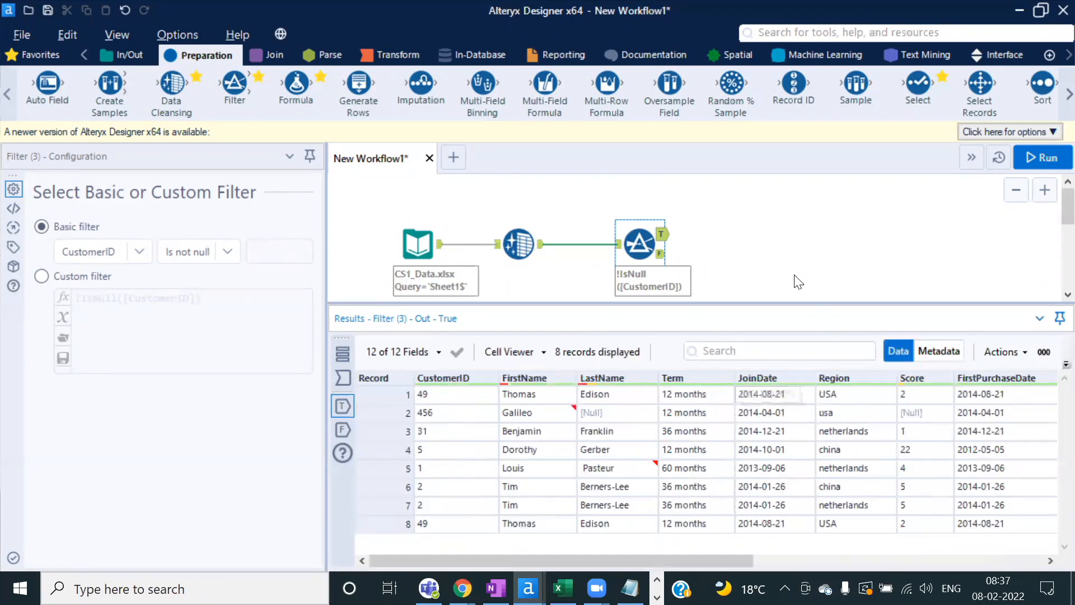
left_click(778, 260)
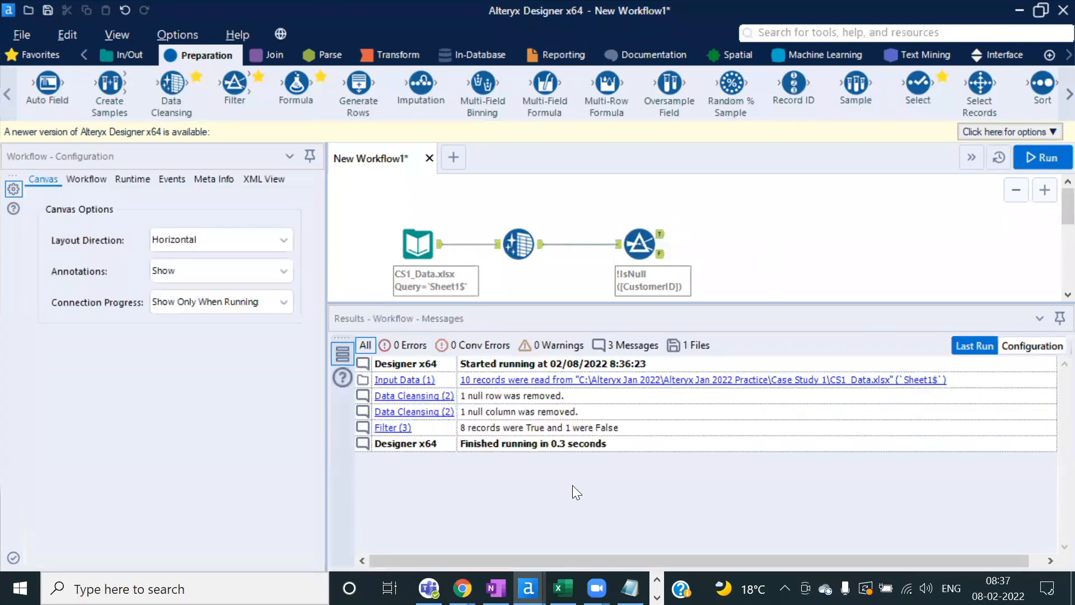
key("alt+Tab")
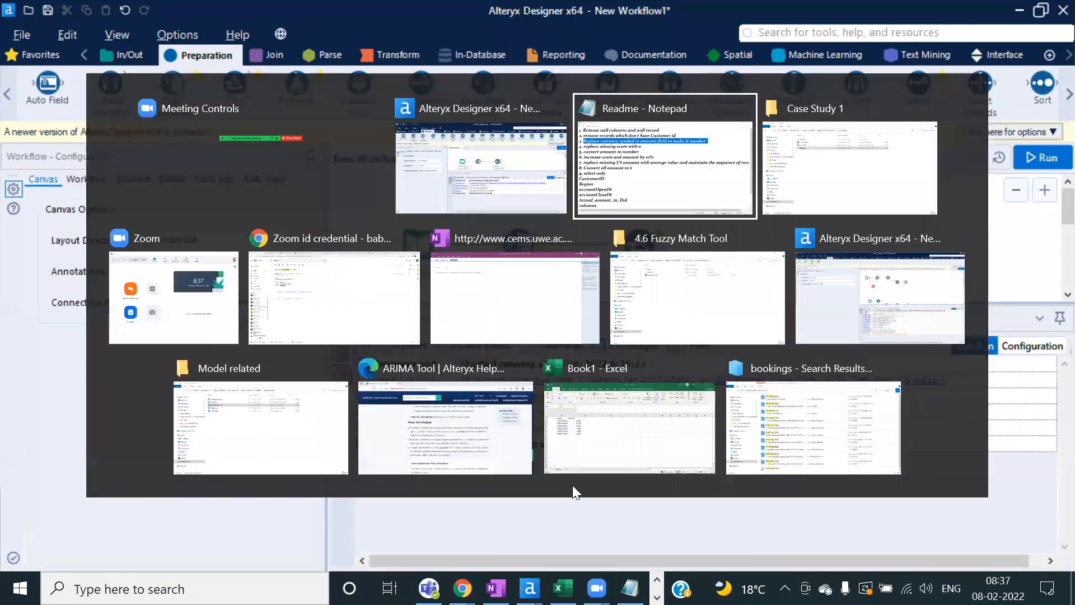
Step: Open the Case Study 1 workflow from its folder in Alteryx, then return to New Workflow1's Filter
key("alt+Tab")
left_click(334, 343)
left_click_drag(242, 135, 724, 271)
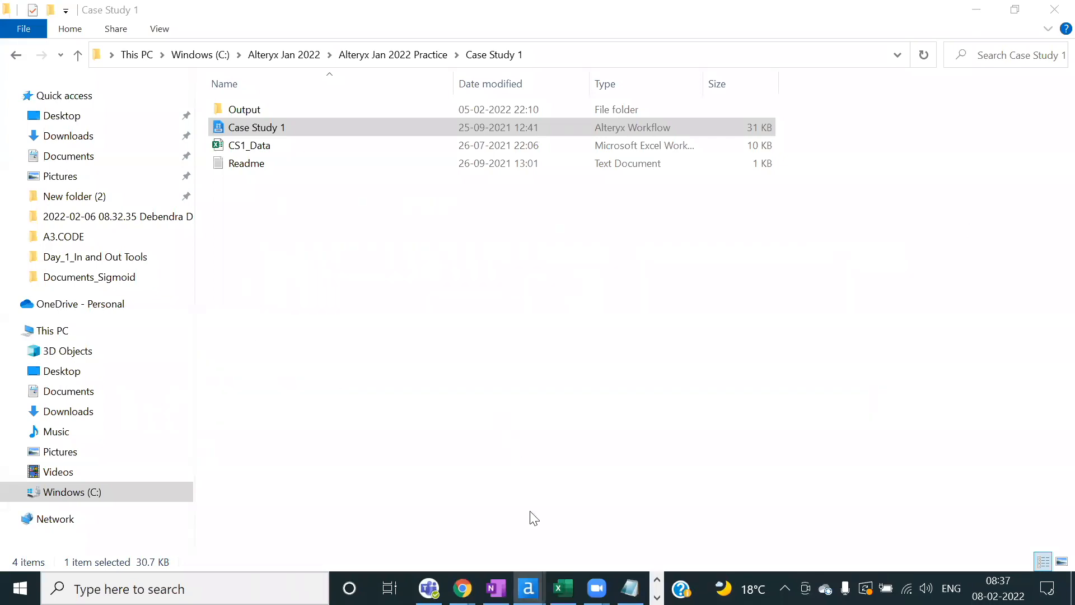
mouse_move(528, 589)
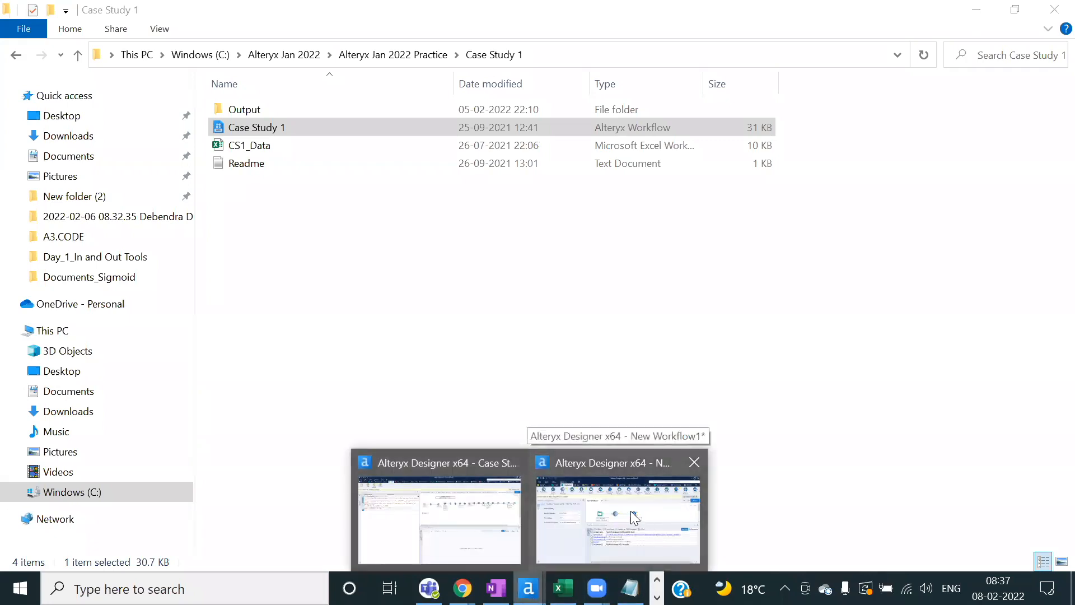
left_click(631, 511)
left_click(653, 250)
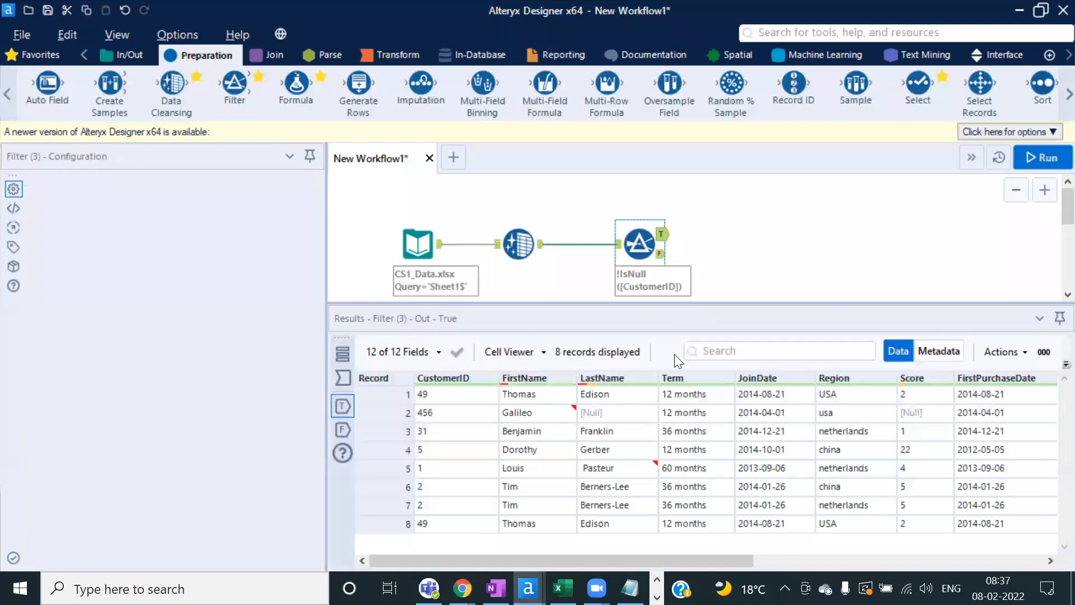
left_click_drag(716, 564, 1006, 564)
left_click_drag(843, 399, 849, 523)
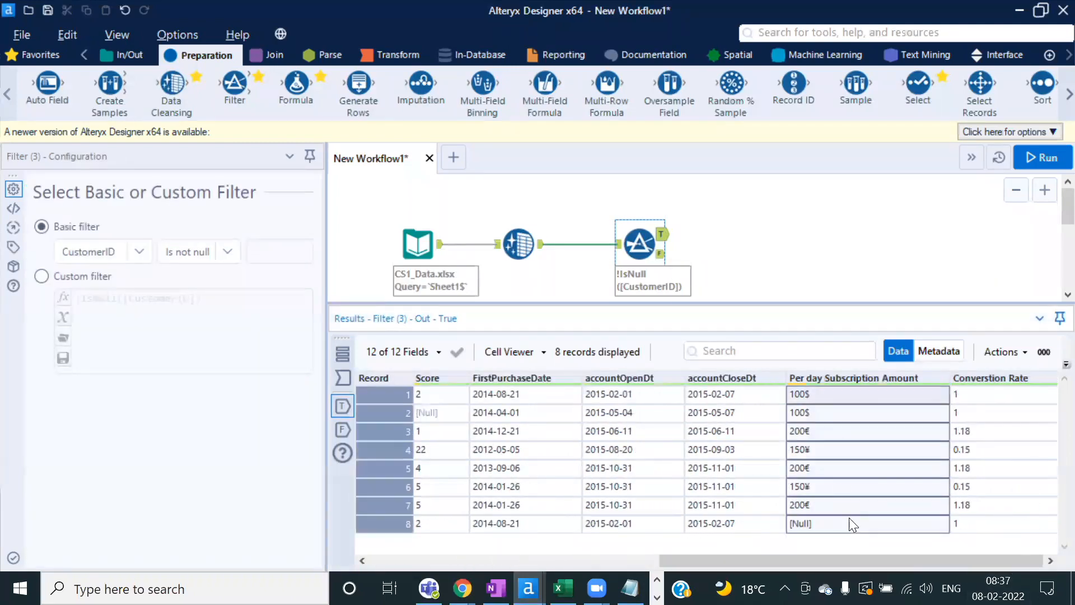
left_click(861, 470)
left_click_drag(843, 395, 849, 524)
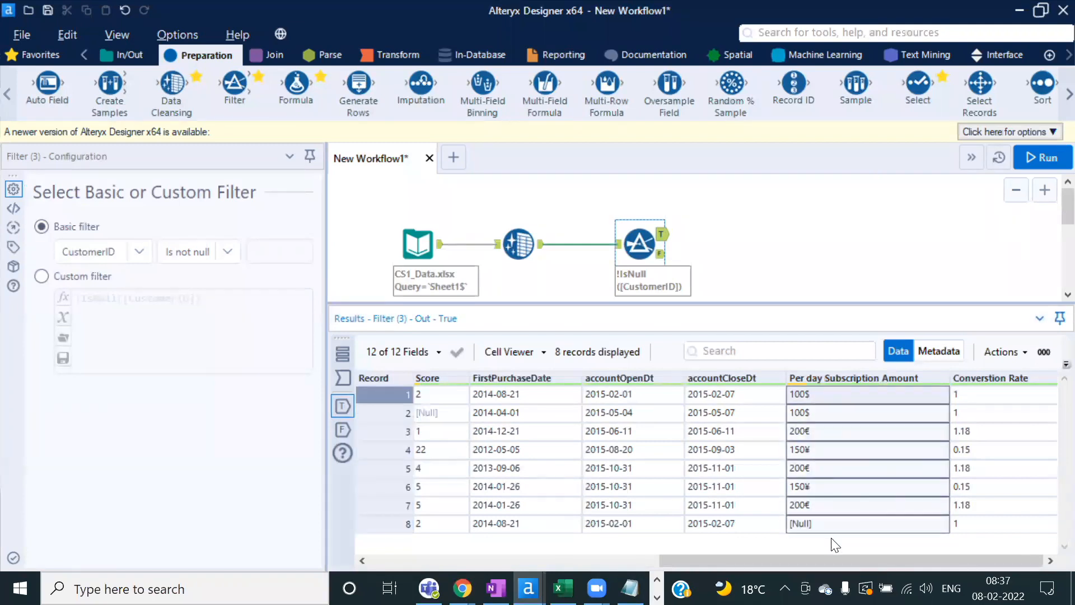
left_click(850, 469)
left_click_drag(834, 401, 850, 523)
left_click(843, 456)
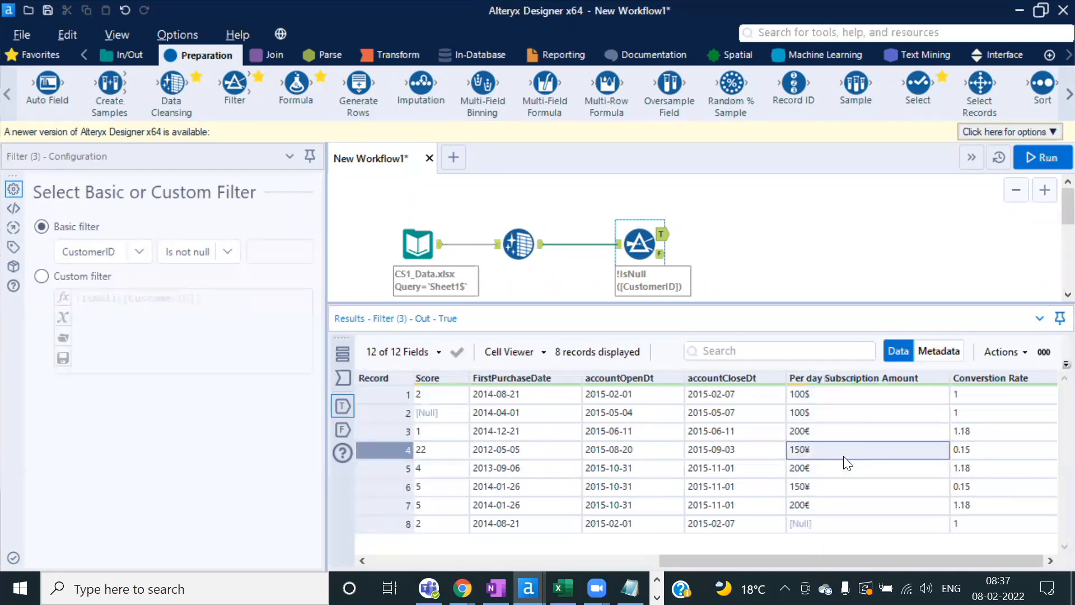
left_click_drag(828, 400, 823, 524)
left_click(843, 392)
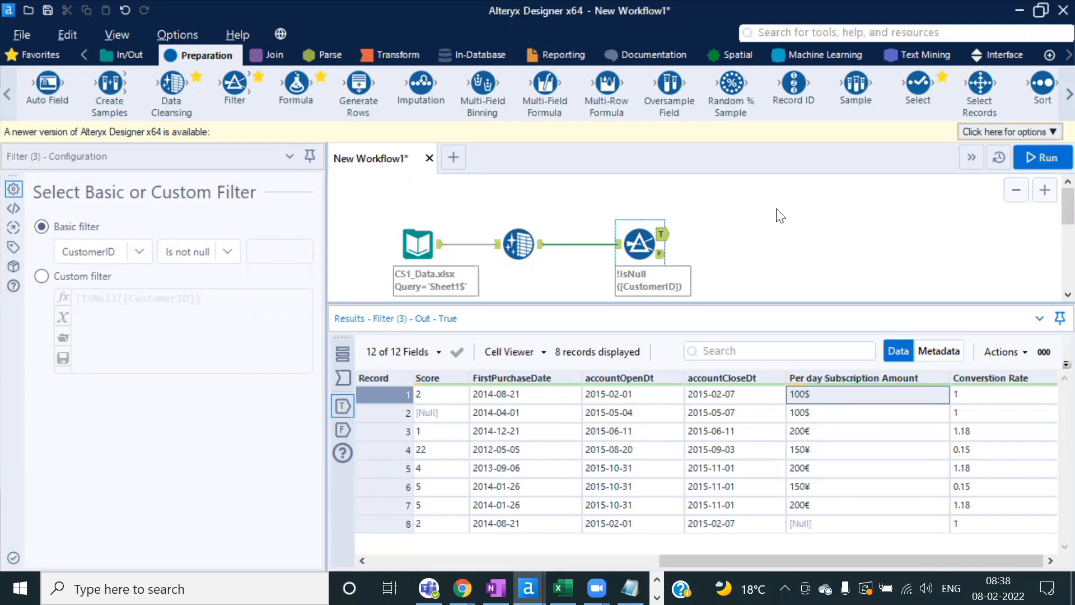
left_click_drag(298, 84, 741, 235)
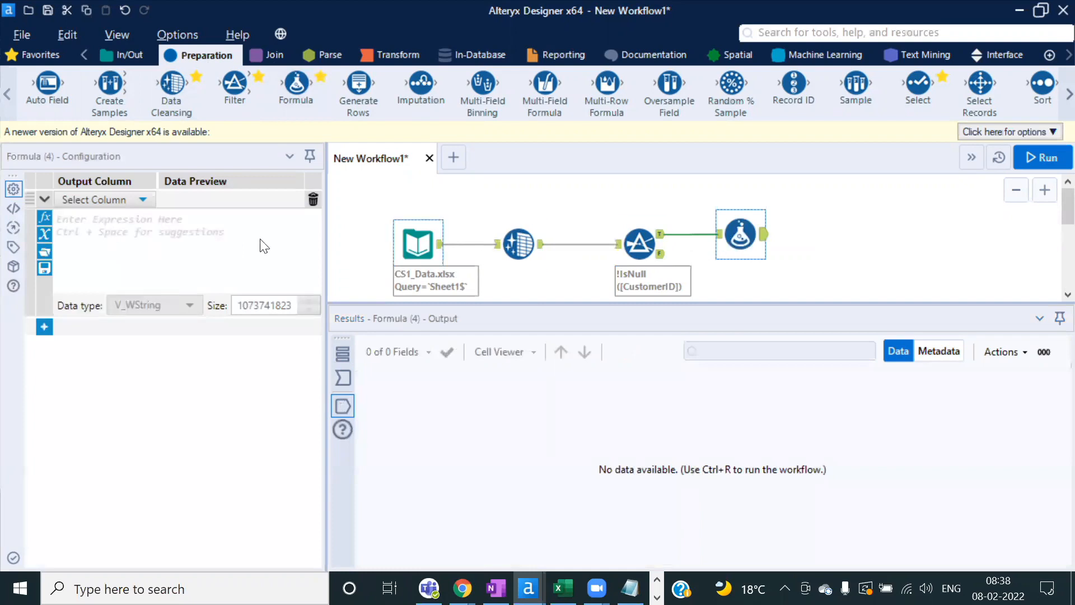
Step: Set the Formula's output column to overwrite Per day Subscription Amount
left_click(142, 200)
left_click_drag(146, 294, 144, 359)
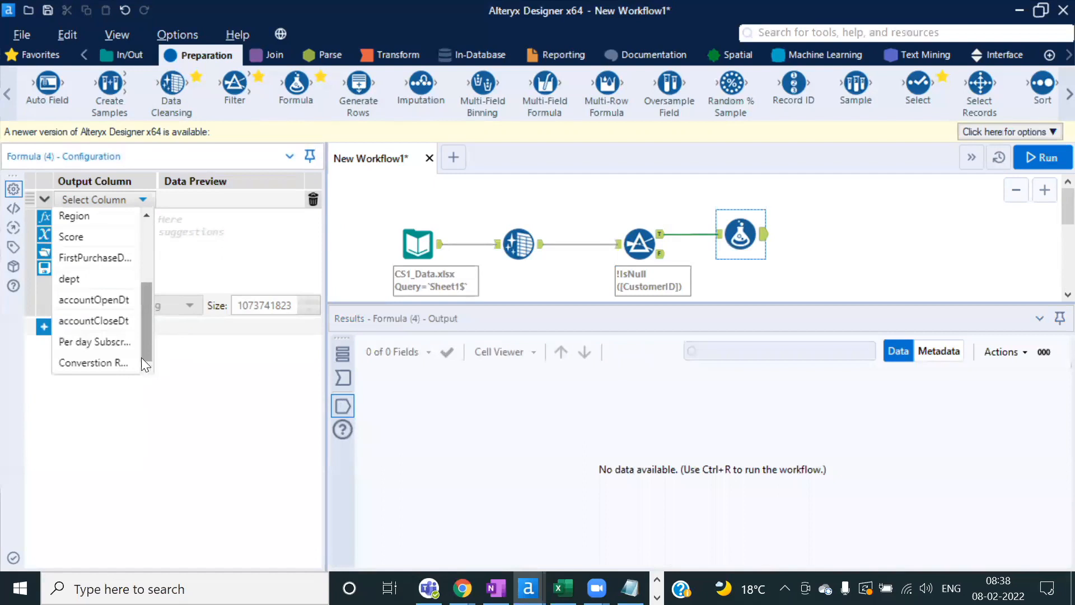
left_click(135, 344)
left_click_drag(155, 181, 224, 181)
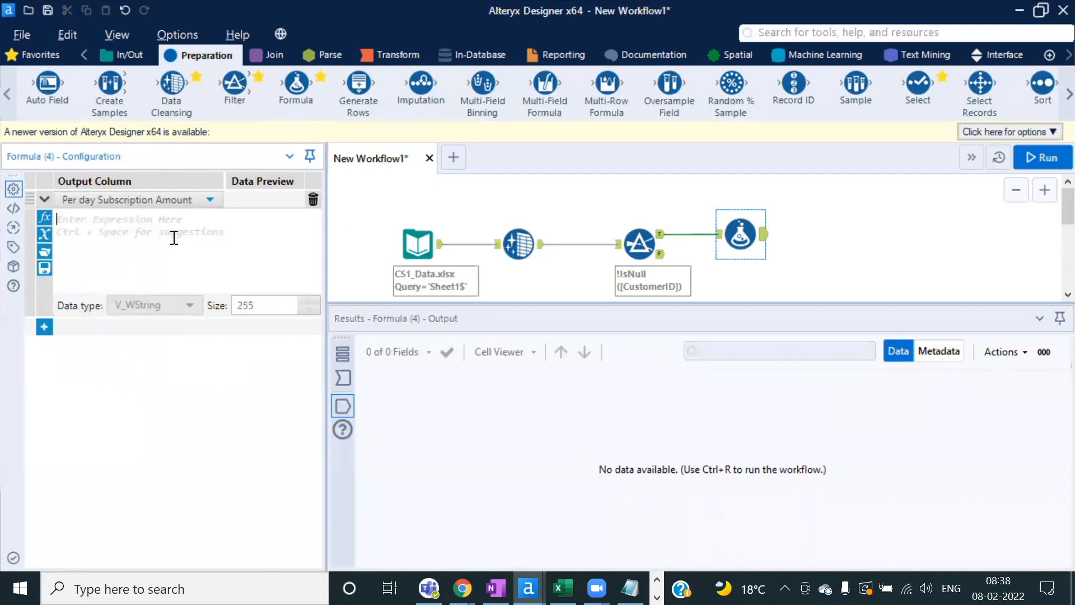
Step: Insert a Replace function with [Per day Subscription Amount] as its string argument
type("ceapl")
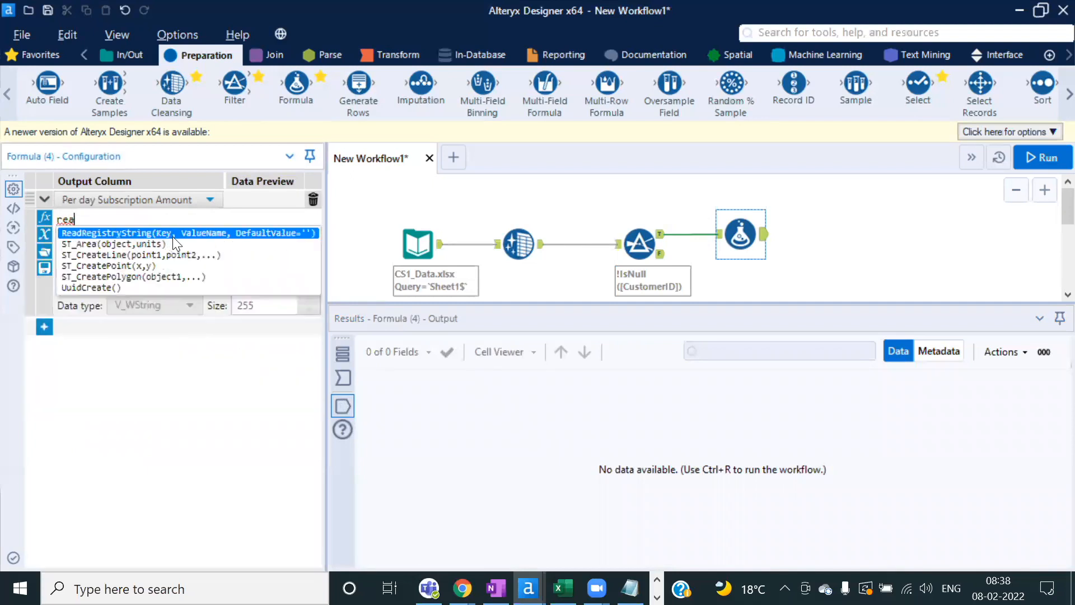
key("BackSpace")
key("BackSpace")
key("BackSpace")
key("BackSpace")
key("BackSpace")
key("BackSpace")
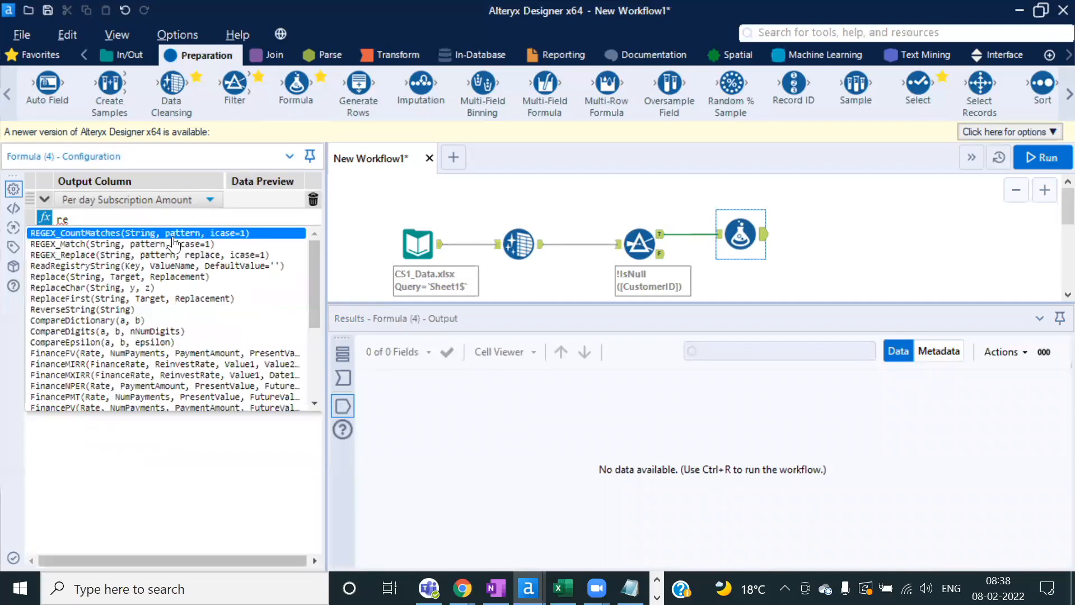
key("BackSpace")
key("BackSpace")
type("repl")
key("Return")
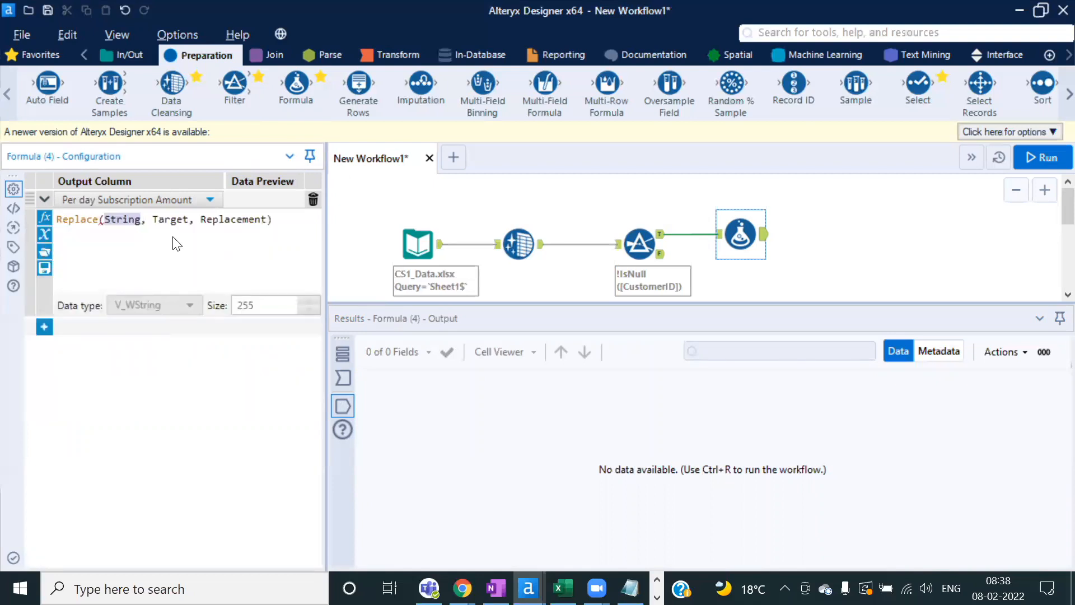
type("[")
key("Down")
key("Down")
key("Down")
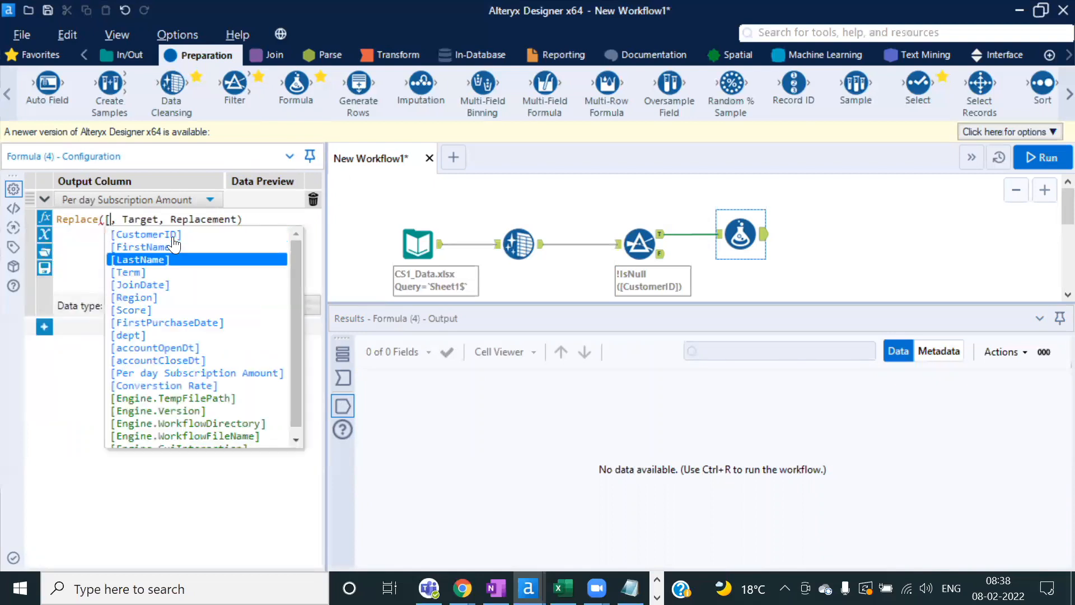
key("Down")
key("Down")
key("Down")
key("Down")
key("Down")
key("Down")
key("Down")
key("Down")
key("Down")
key("Return")
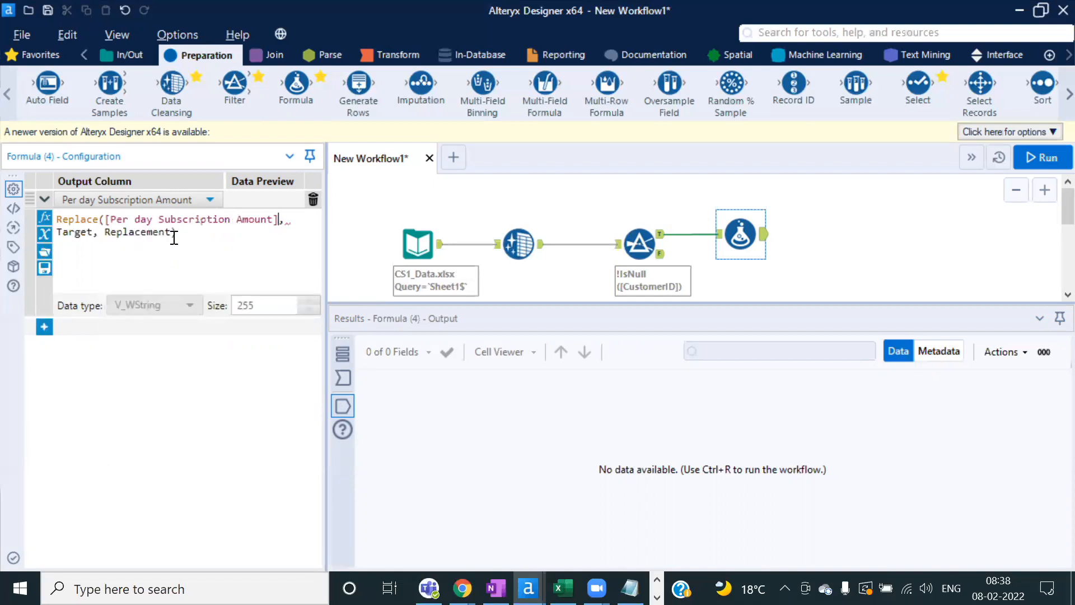
Step: Fill the Replace target with "$" and the replacement with an empty string ""
double_click(76, 232)
type("\"\",")
key("Left")
type("$")
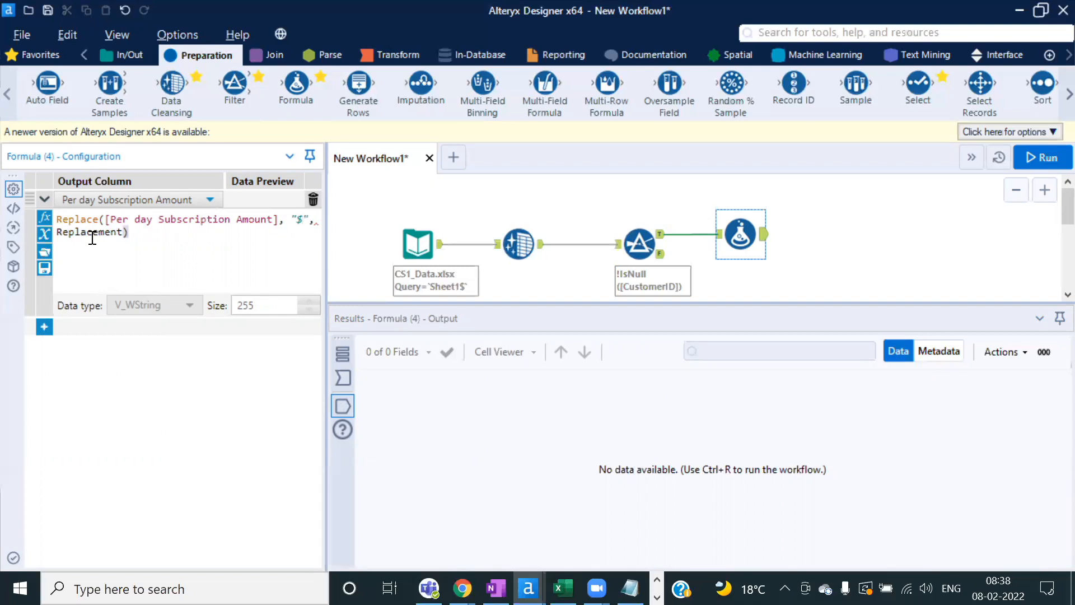
double_click(90, 231)
type("\"\"")
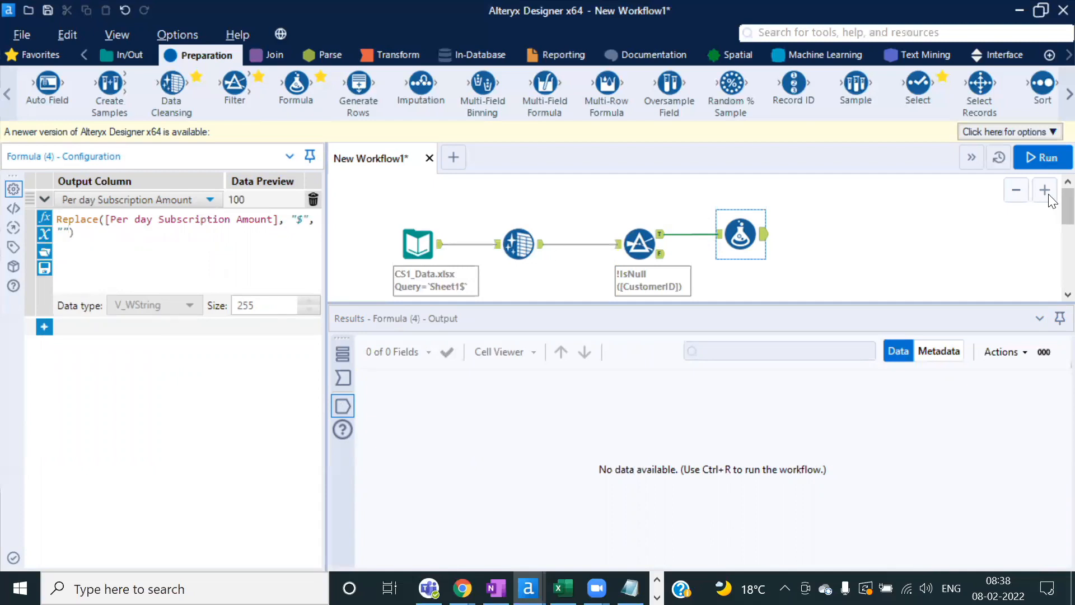
Step: Run the workflow and compare Formula input and output: 100 loses $, while 200€ and 150¥ remain
left_click(1039, 158)
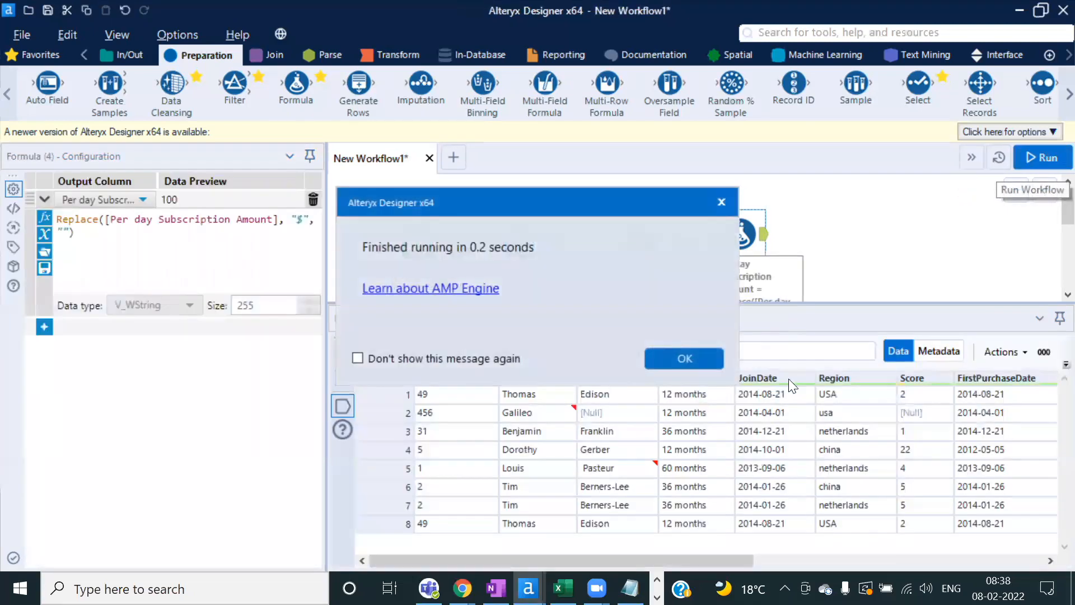
left_click(870, 563)
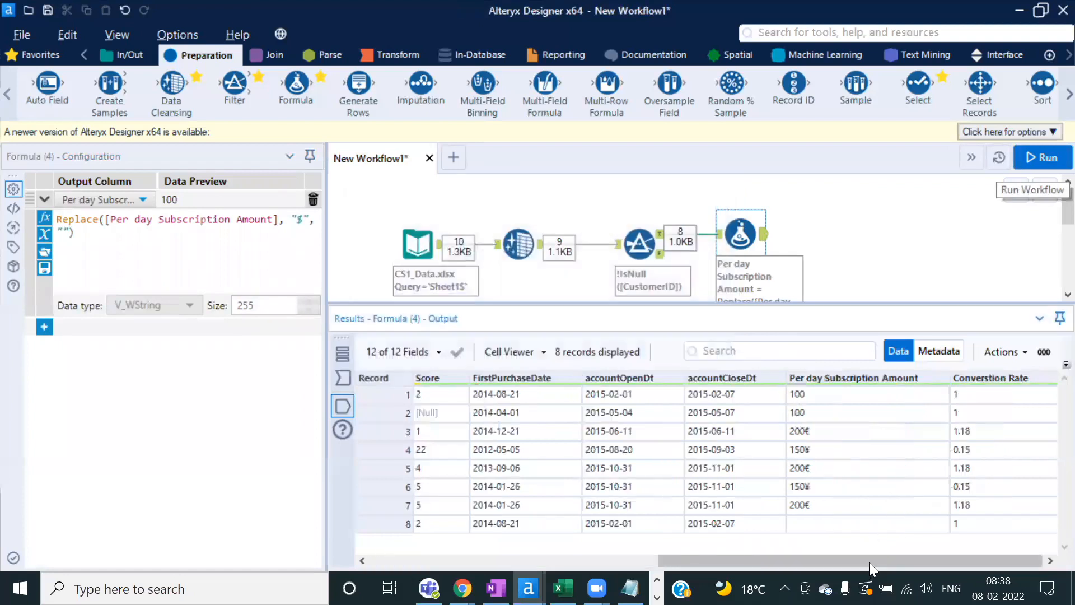
left_click_drag(836, 394, 838, 417)
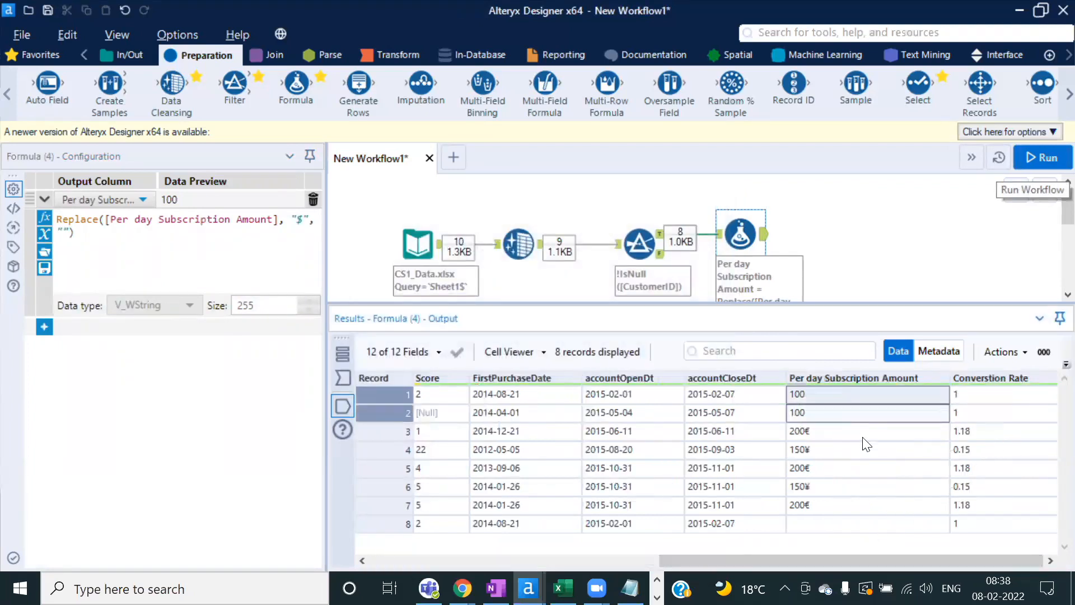
left_click(345, 380)
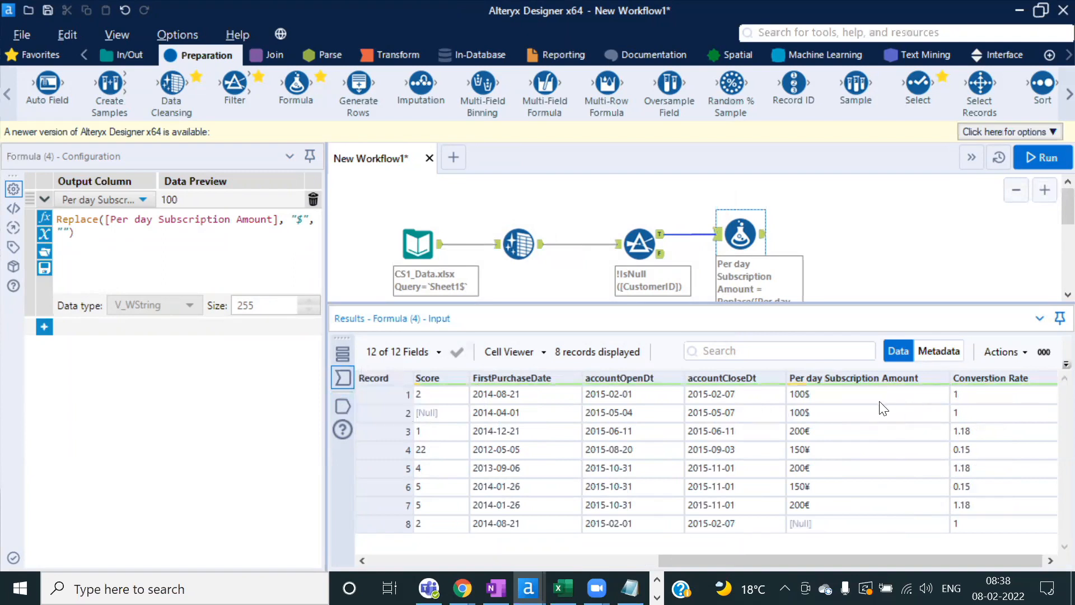
left_click(346, 405)
left_click_drag(803, 390, 805, 413)
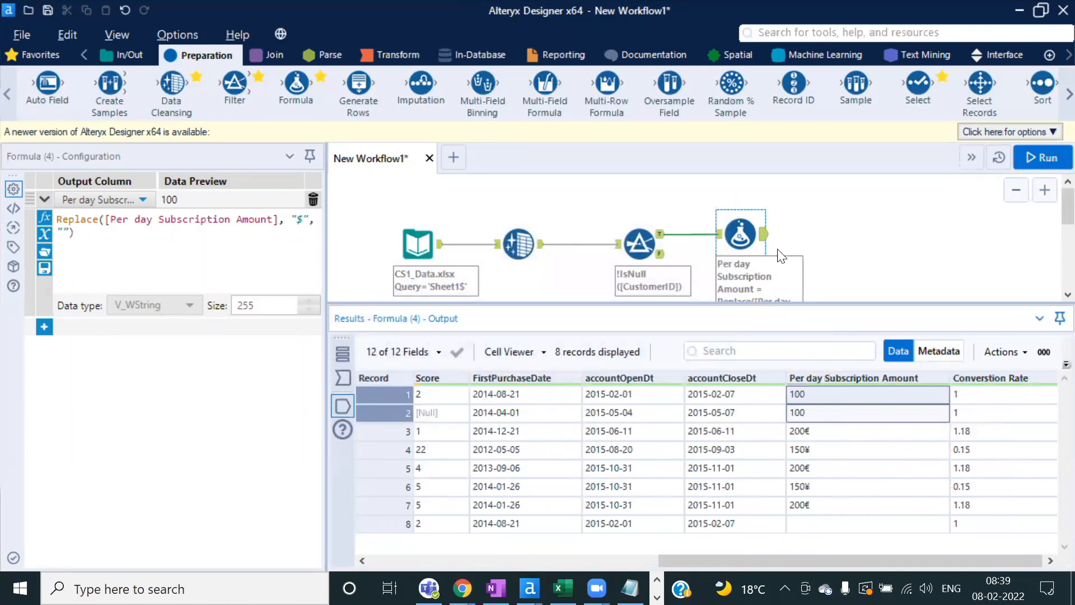
left_click_drag(823, 432, 826, 510)
left_click(821, 432)
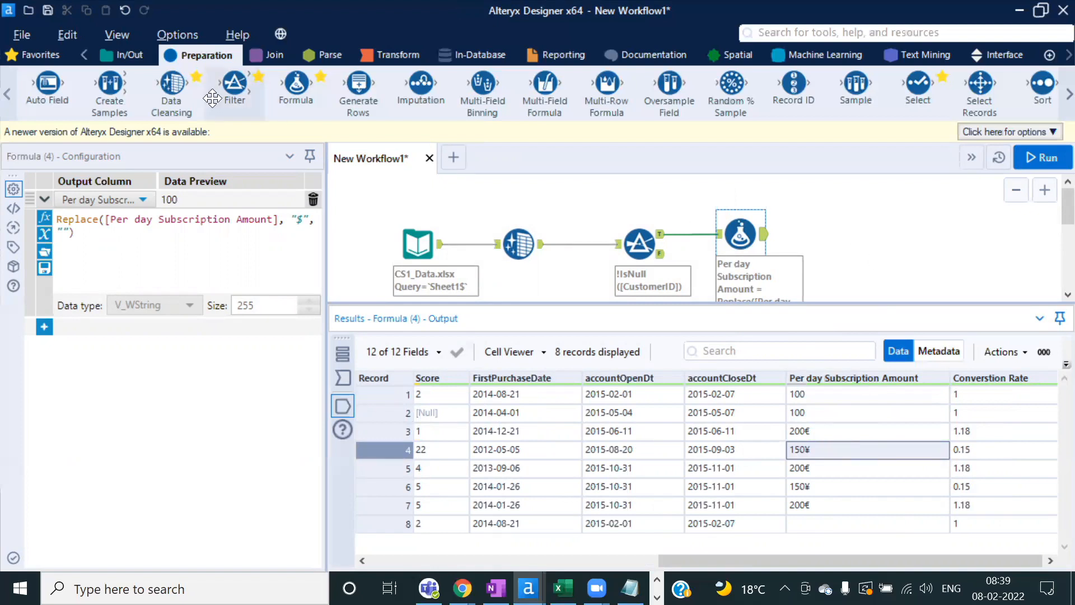
Step: Add a Data Cleansing tool after the Formula that cleanses only Per day Subscription Amount, without replacing nulls
left_click_drag(170, 84, 843, 234)
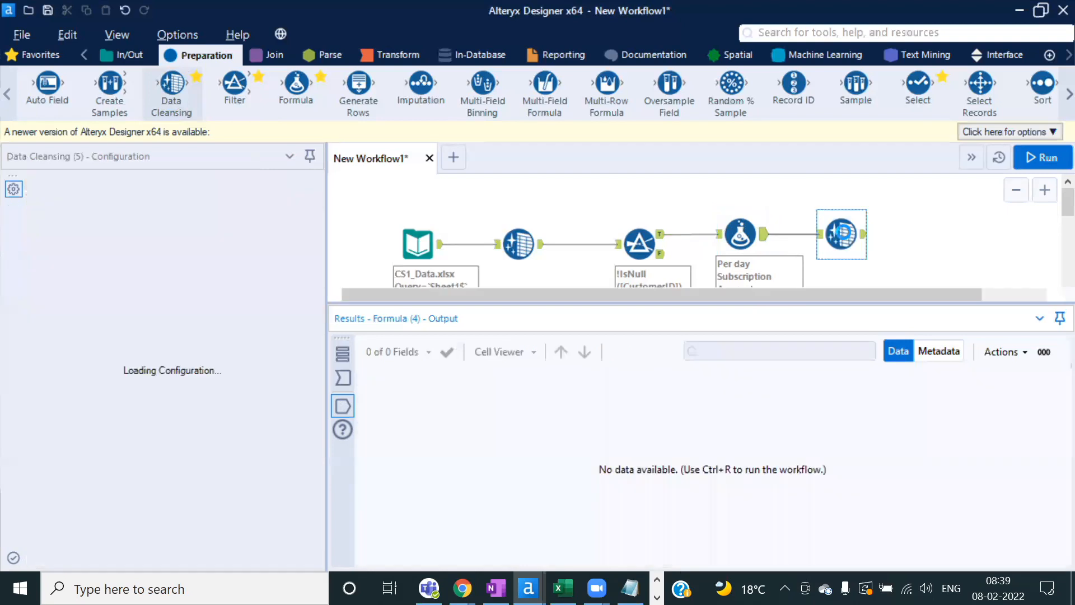
left_click(263, 308)
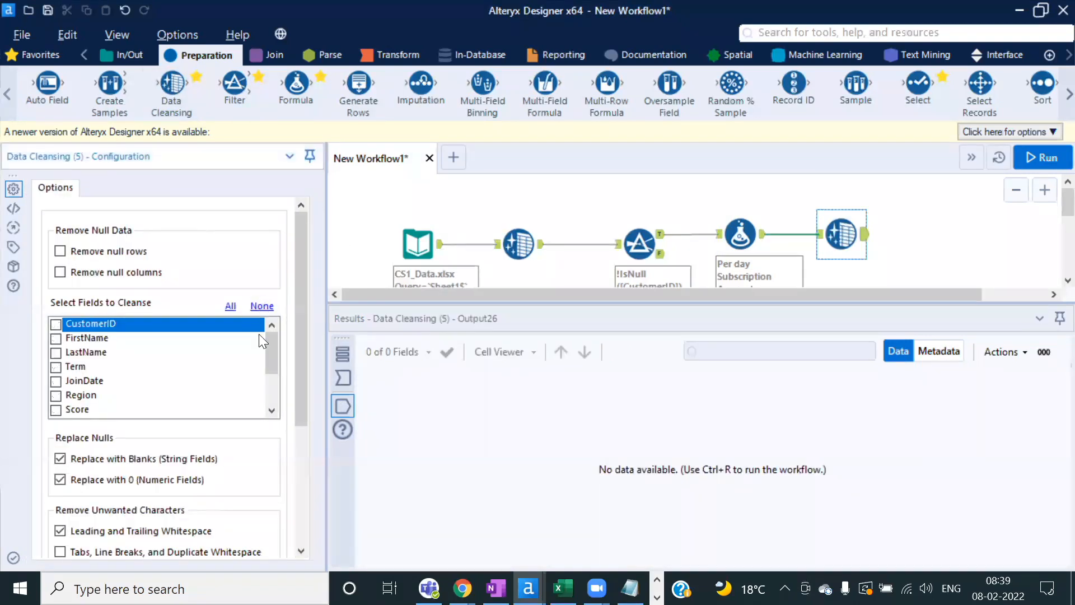
left_click_drag(267, 350, 304, 471)
left_click(55, 396)
left_click(60, 334)
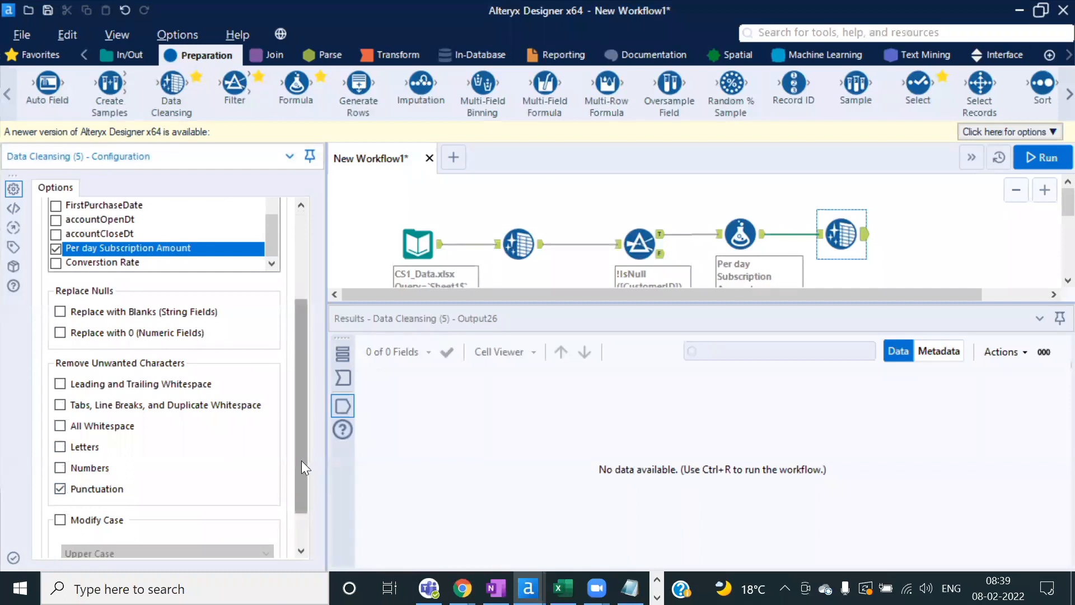
left_click_drag(302, 460, 300, 509)
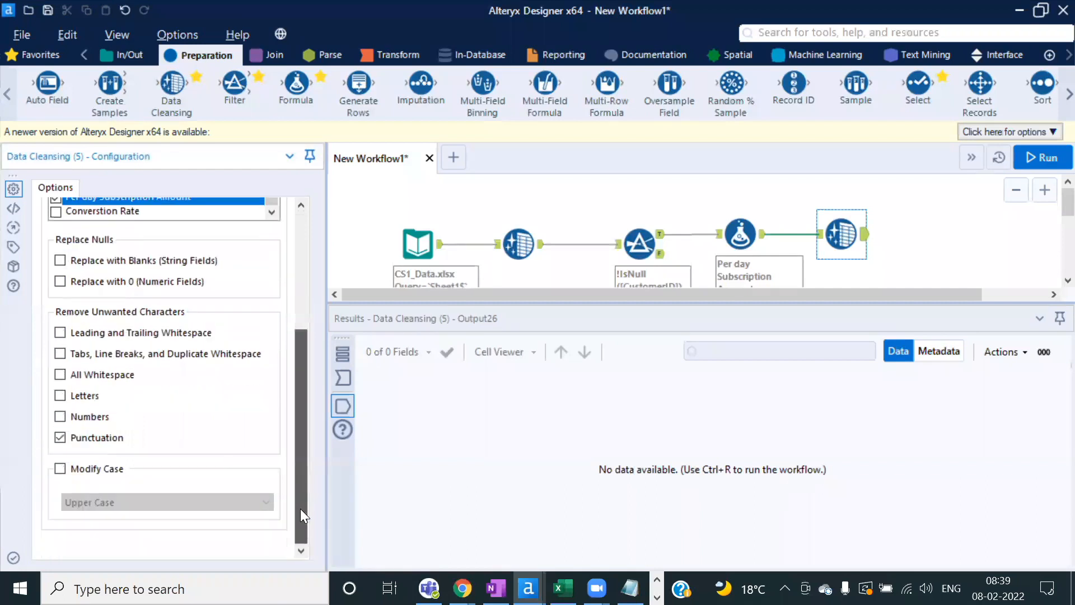
Step: Run the workflow and check that the 200€ values in records 3 and 7 are unchanged
left_click(1036, 160)
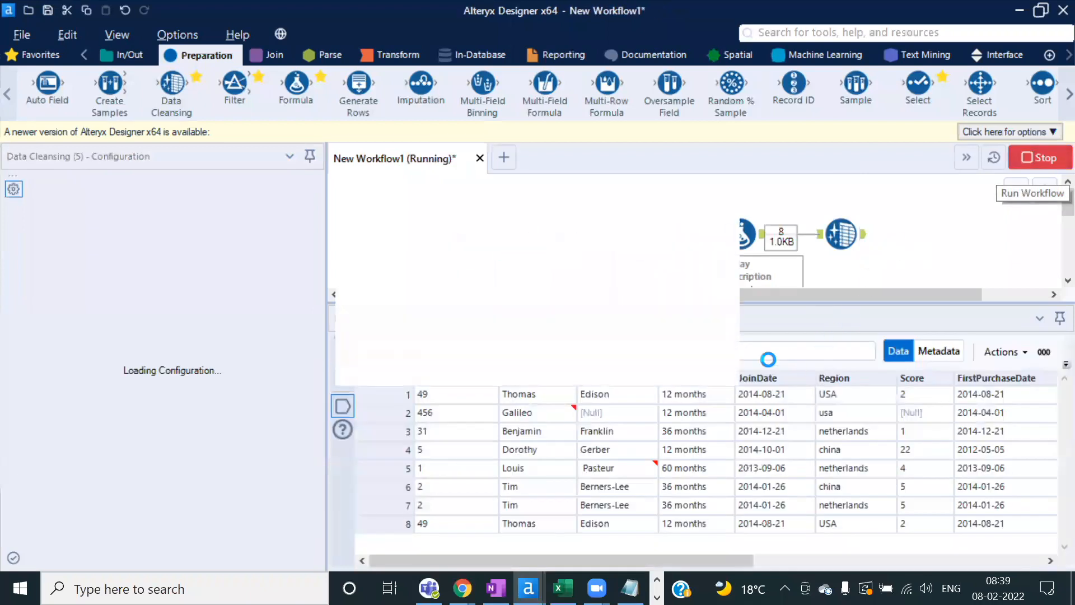
left_click(684, 359)
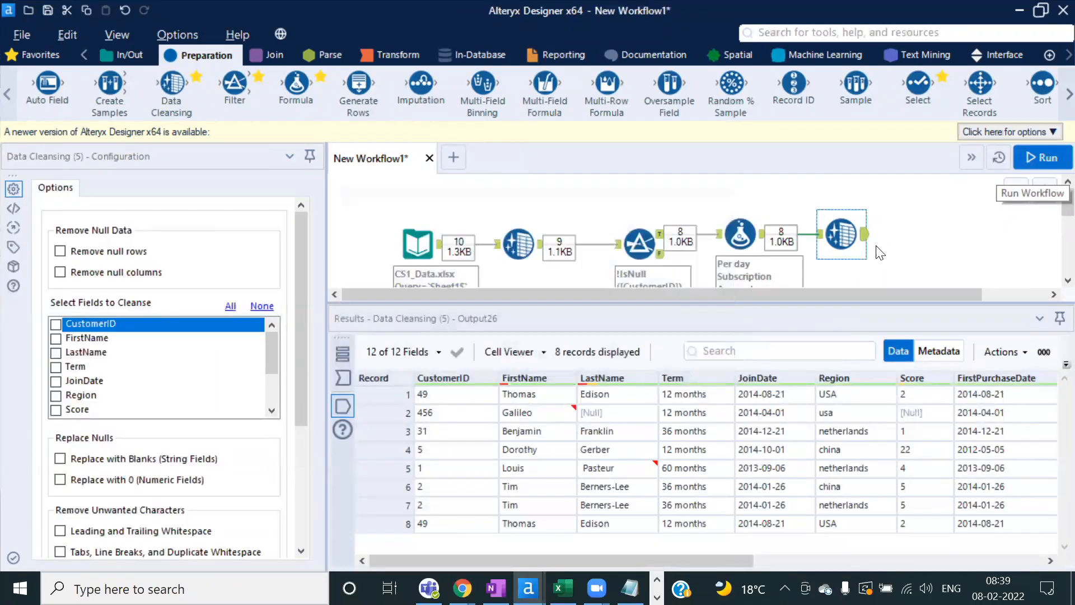
left_click_drag(733, 560, 1025, 566)
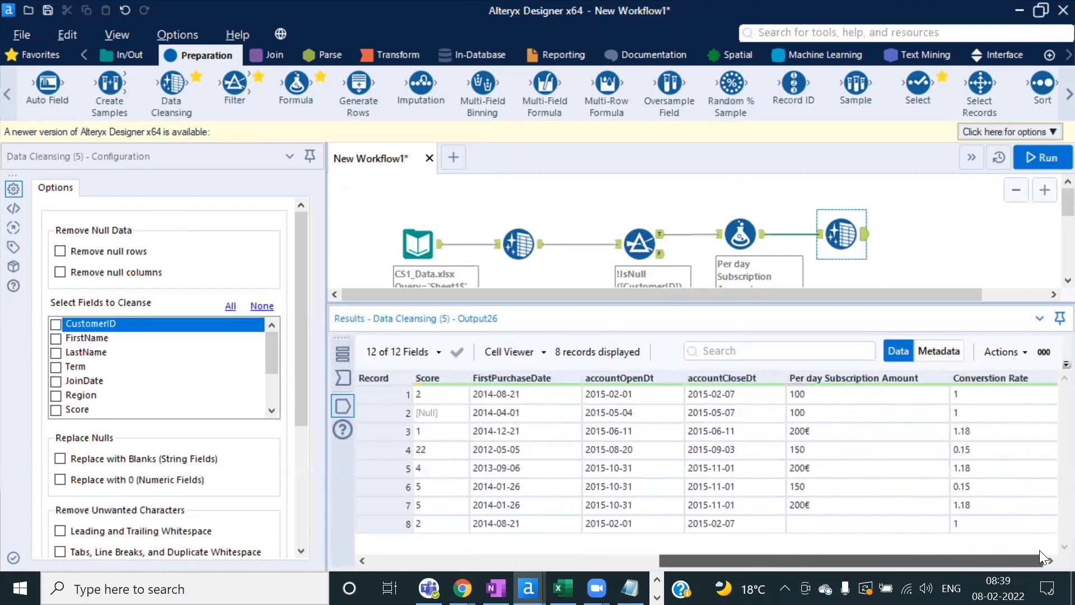
left_click(826, 431)
left_click(824, 504)
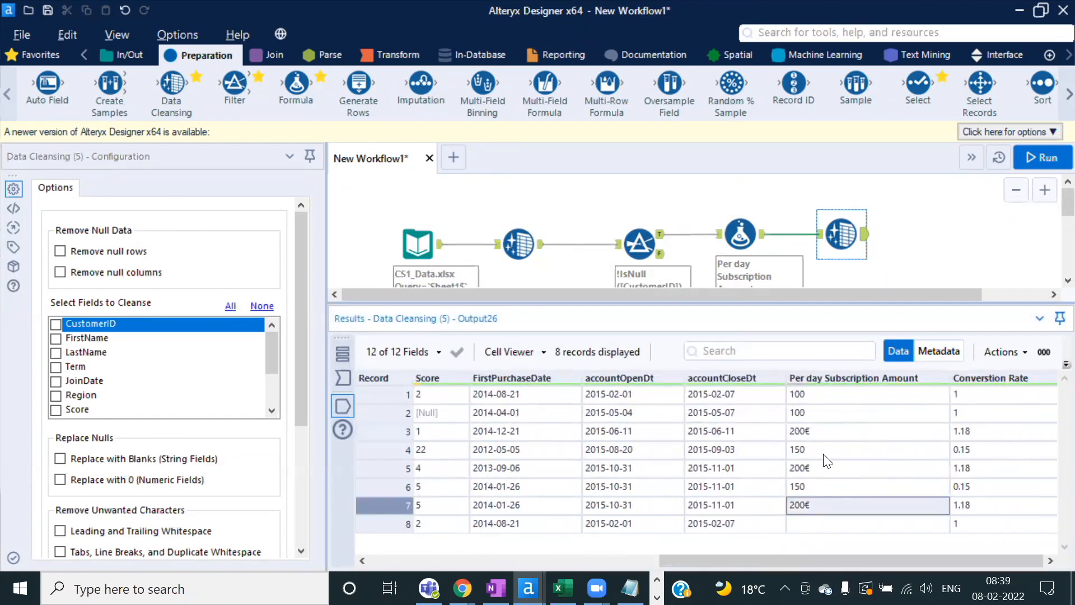
left_click(818, 432)
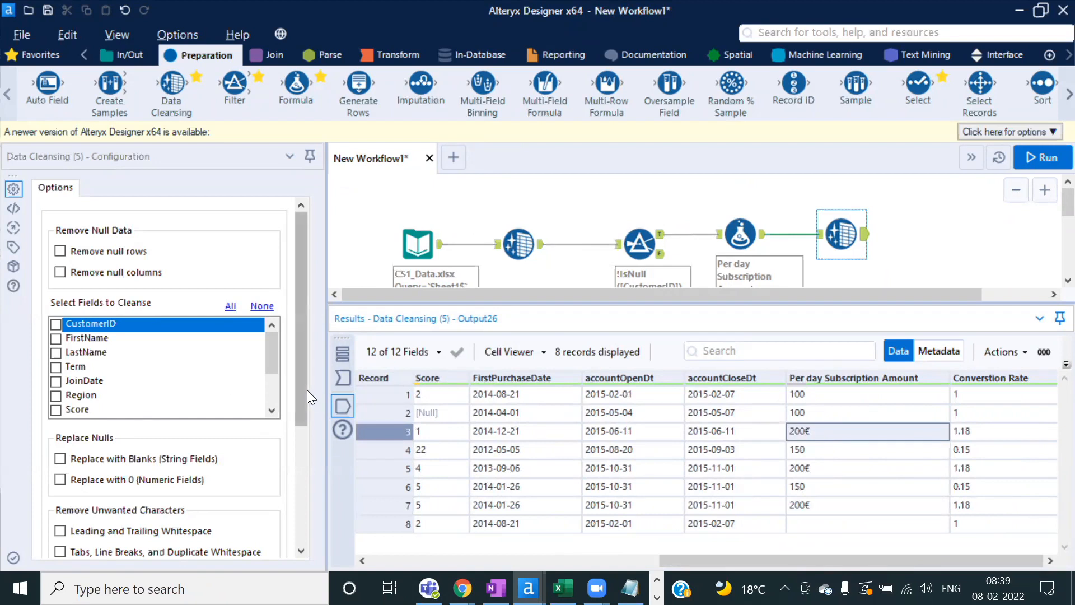
Step: Uncheck Punctuation in the Data Cleansing tool and rerun the workflow
left_click_drag(302, 388, 298, 481)
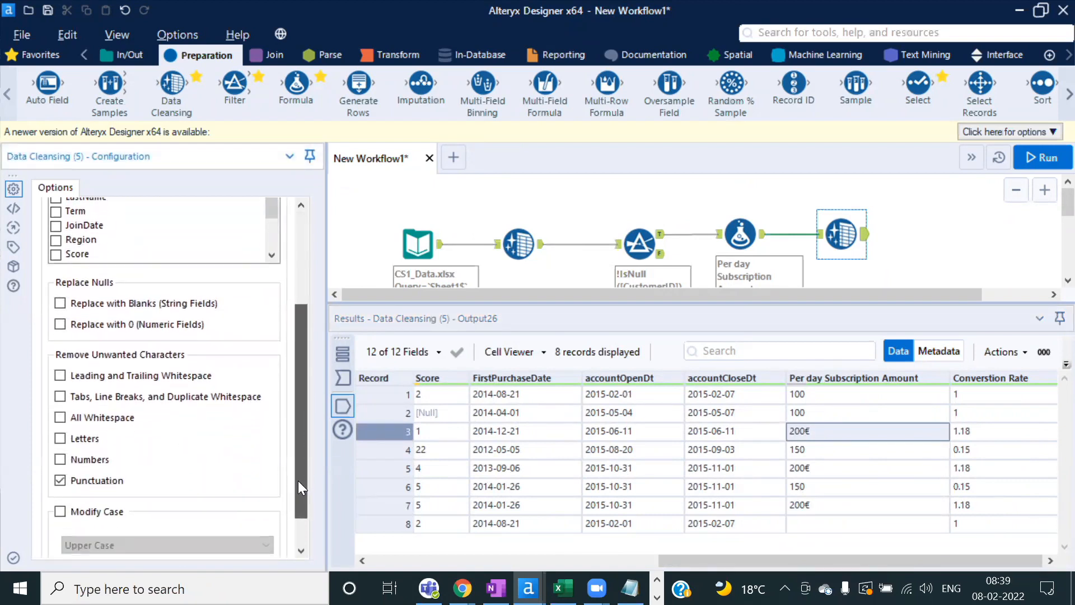
left_click(60, 481)
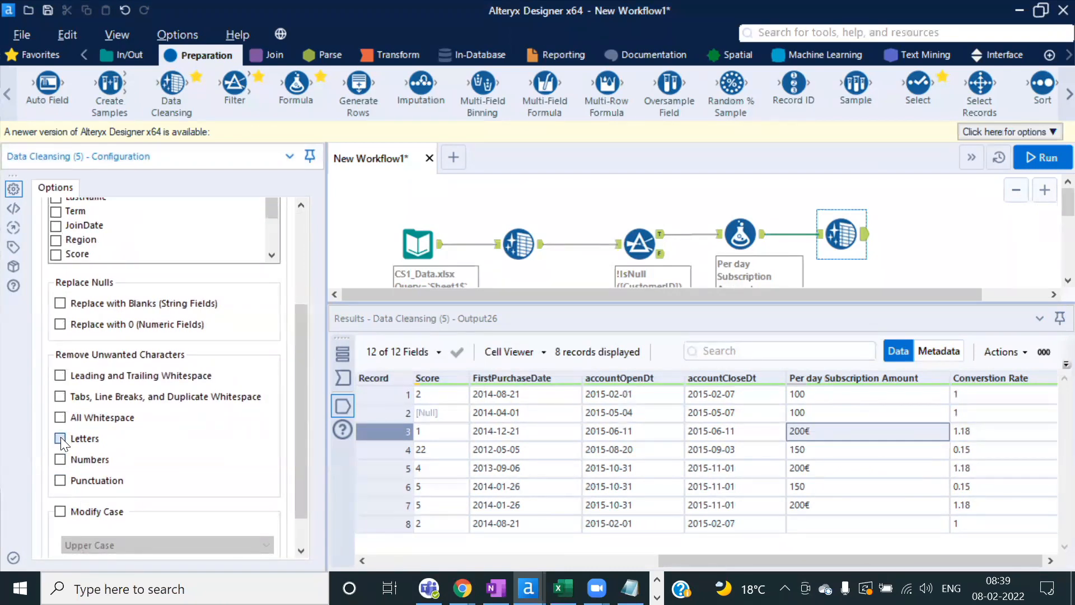
left_click(1045, 158)
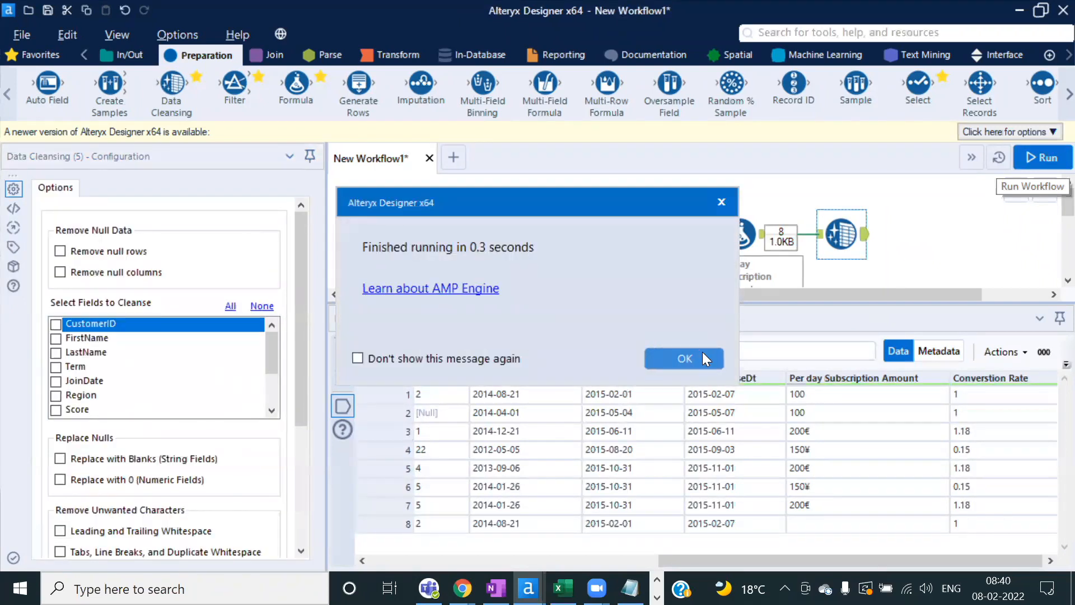
left_click(703, 352)
Step: Delete the trial Data Cleansing tool after the Formula
left_click_drag(299, 383, 289, 330)
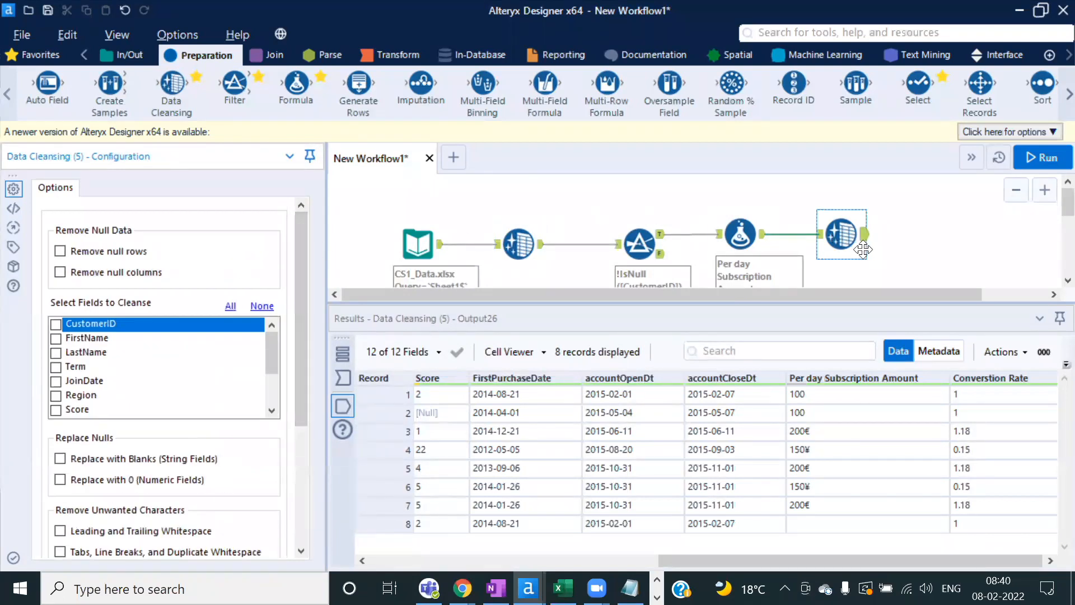
left_click(841, 235)
key("Delete")
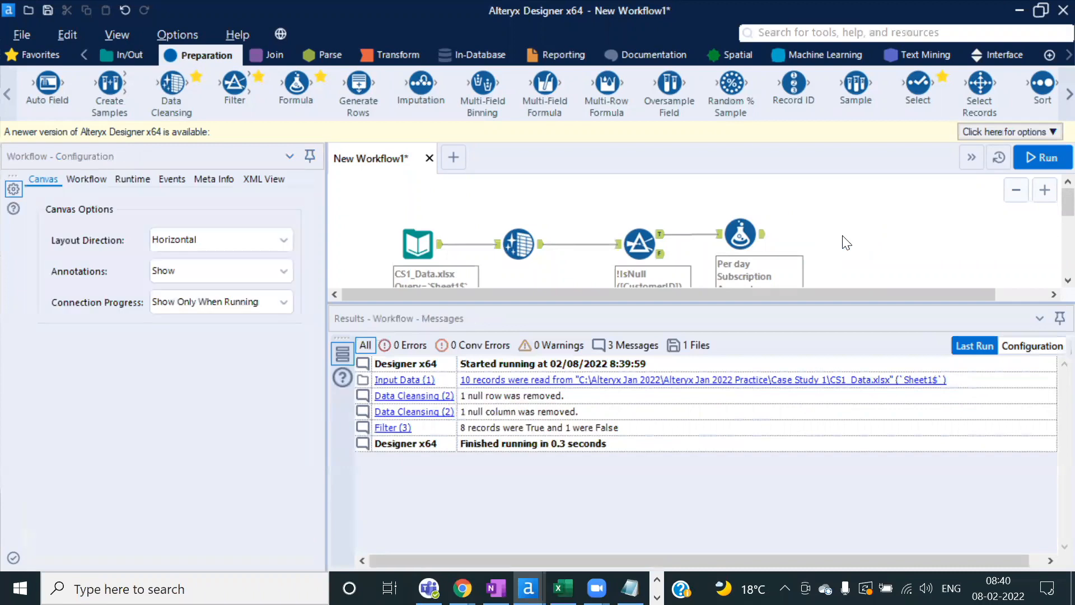
Step: Open the Per day Subscription formula and widen its configuration area to edit the expression
left_click(741, 233)
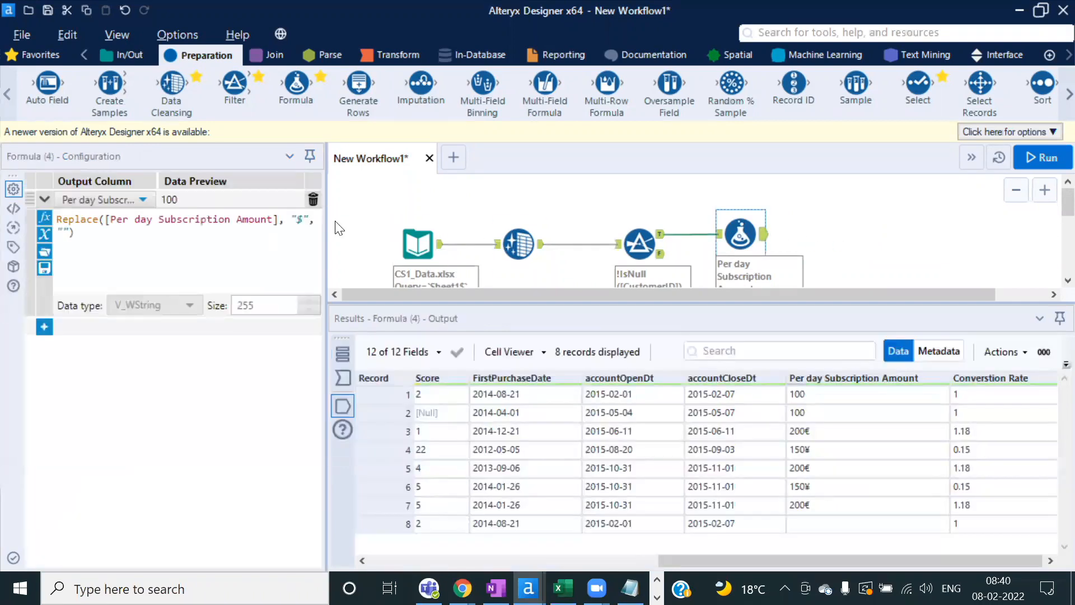
left_click_drag(327, 219, 463, 217)
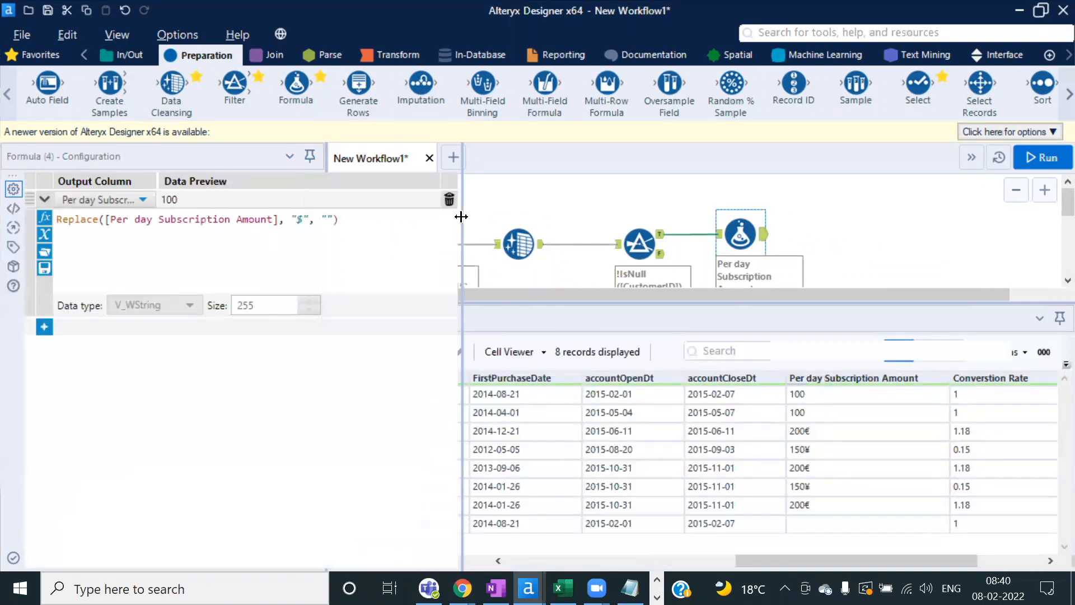
left_click(56, 218)
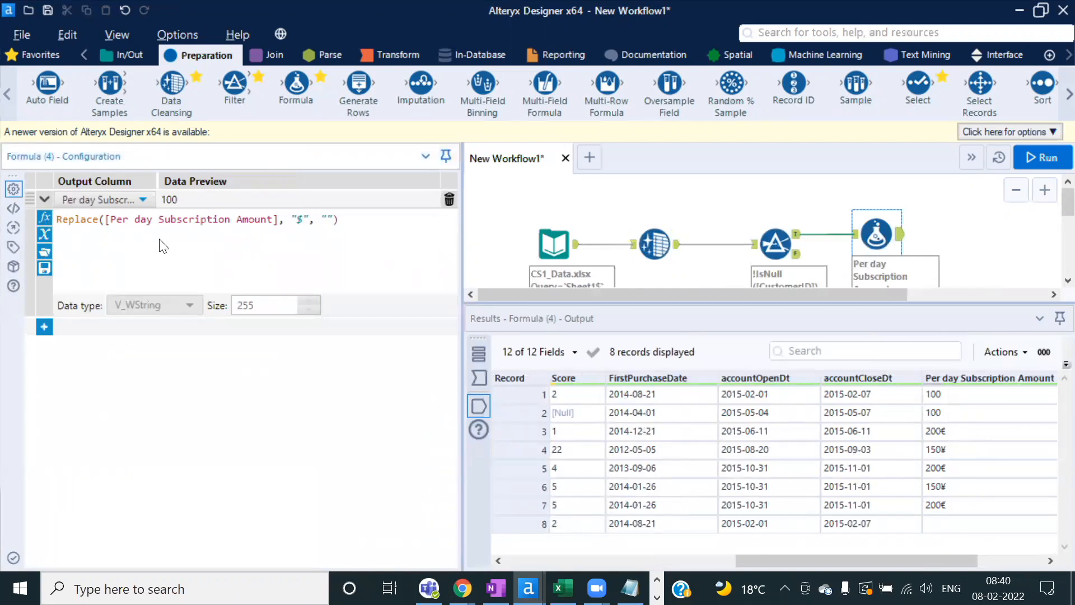
Step: Prefix the Replace expression with if Contains([Per day Subscription Amount], "$") then
type("if ")
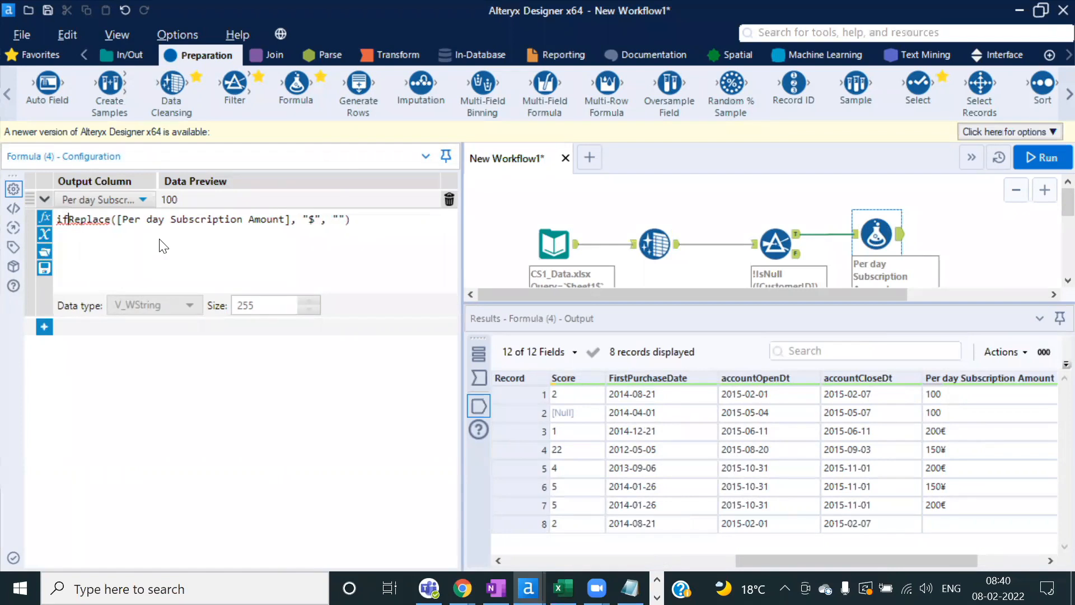
type("contai")
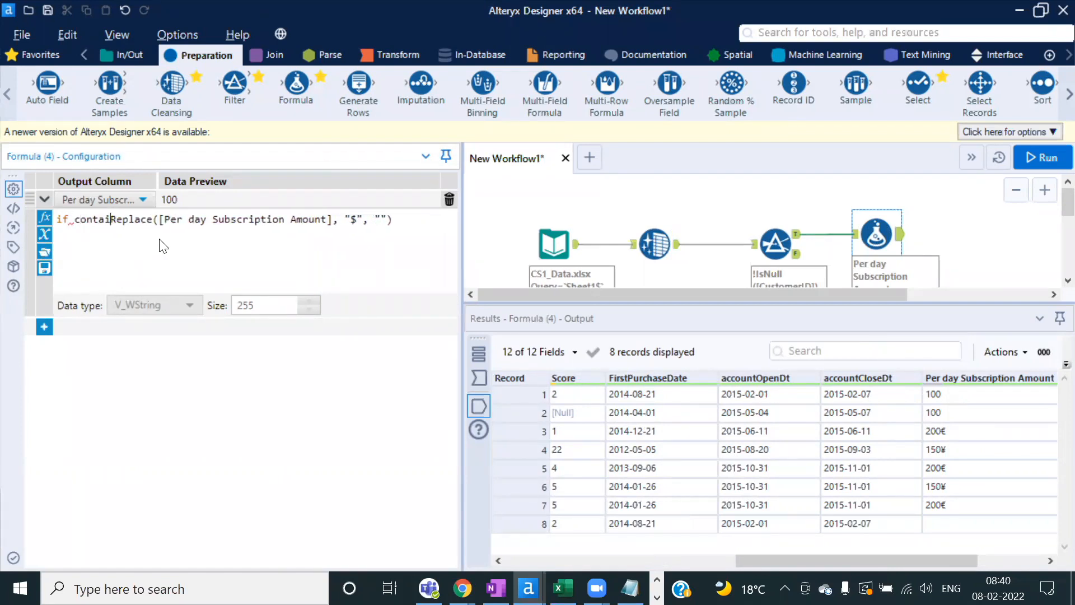
type("ns")
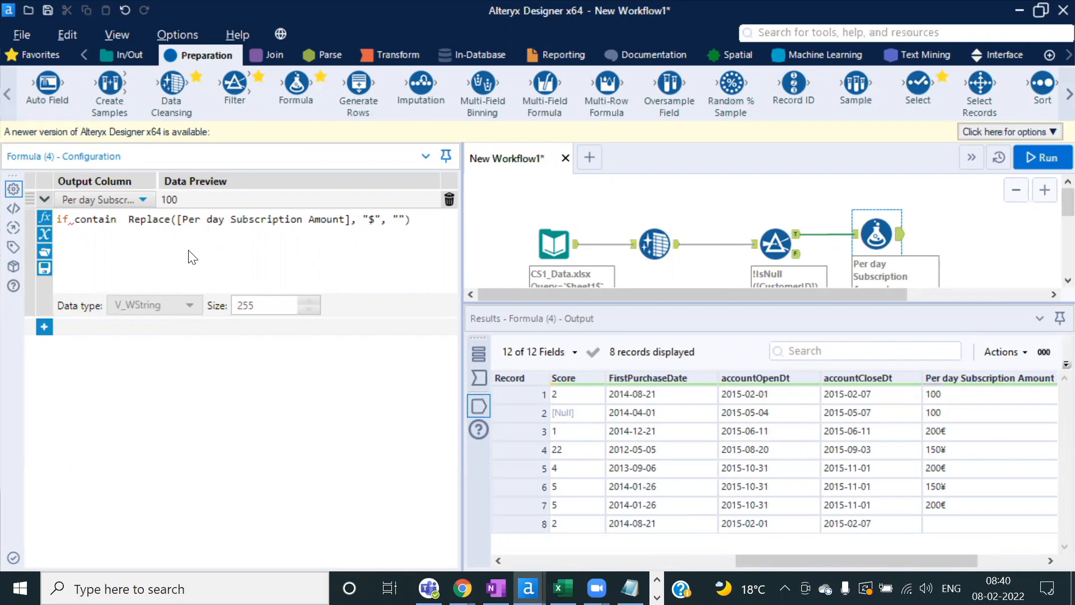
key("BackSpace")
key("BackSpace")
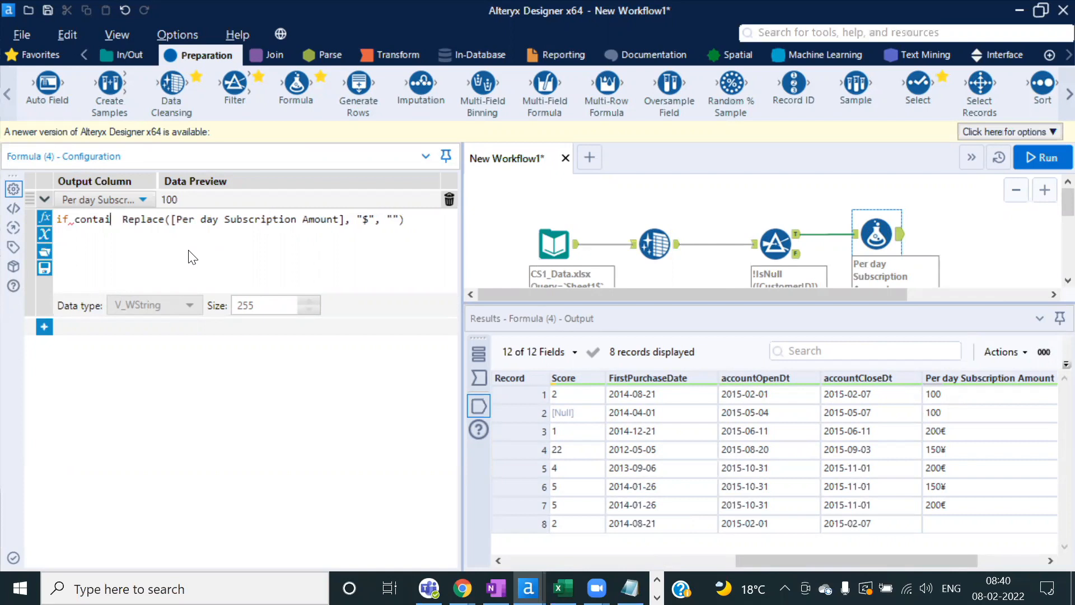
key("Return")
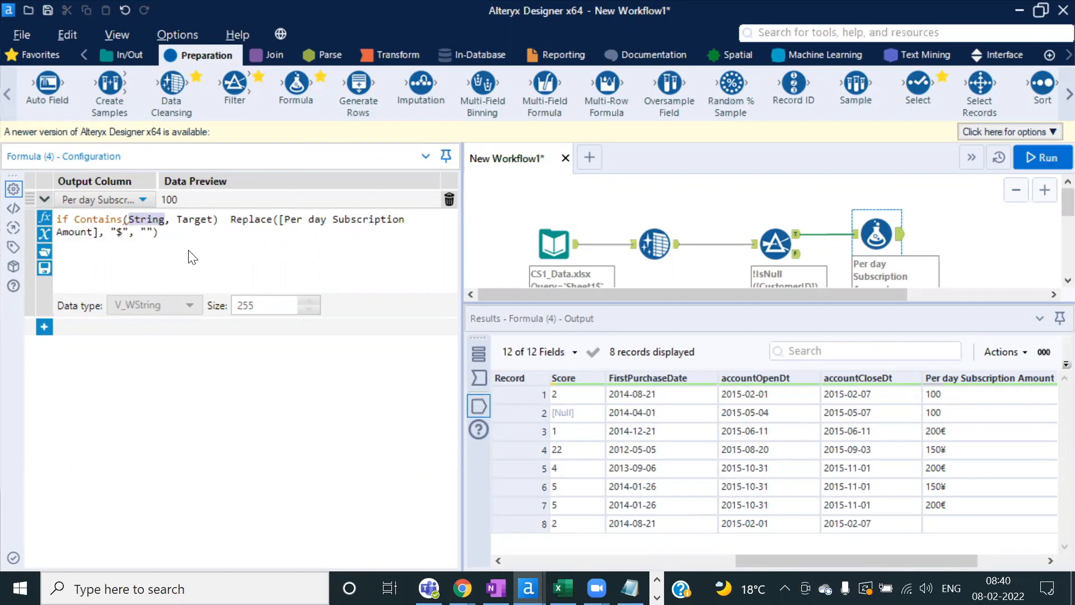
type("[")
key("Down")
key("Down")
key("Down")
key("Down")
key("Down")
key("Down")
key("Down")
key("Down")
key("Down")
key("Return")
double_click(345, 219)
type("\"")
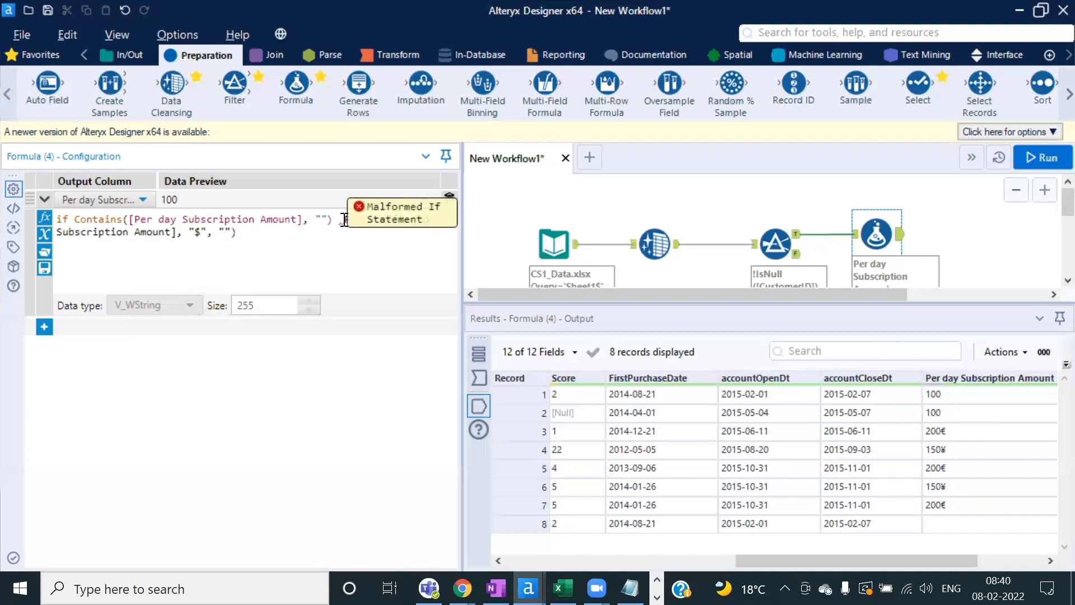
type("$")
left_click(343, 219)
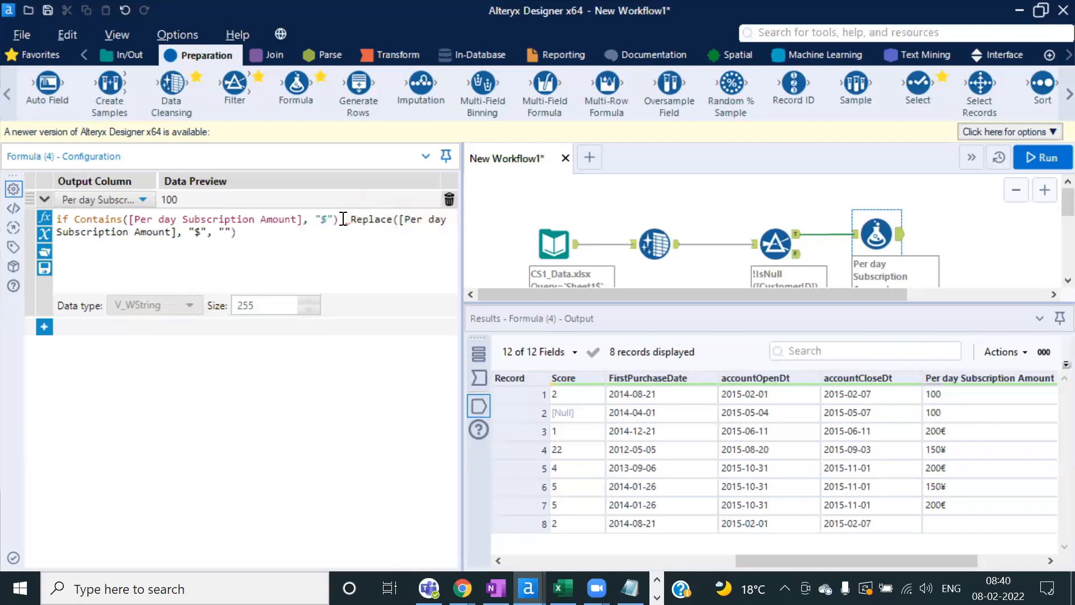
type("then")
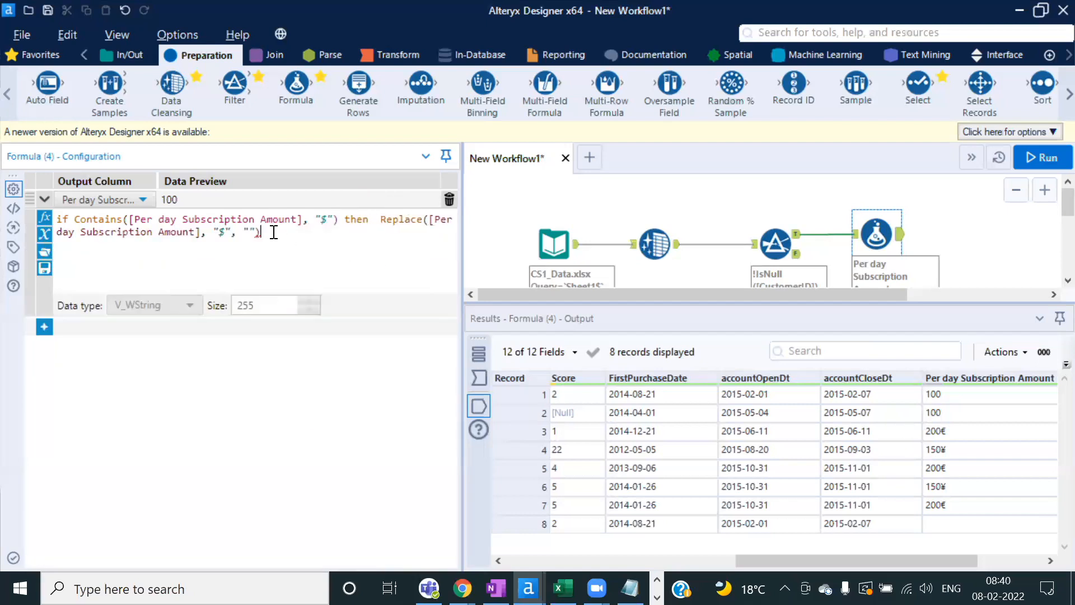
left_click_drag(274, 232, 73, 218)
key("ctrl+c")
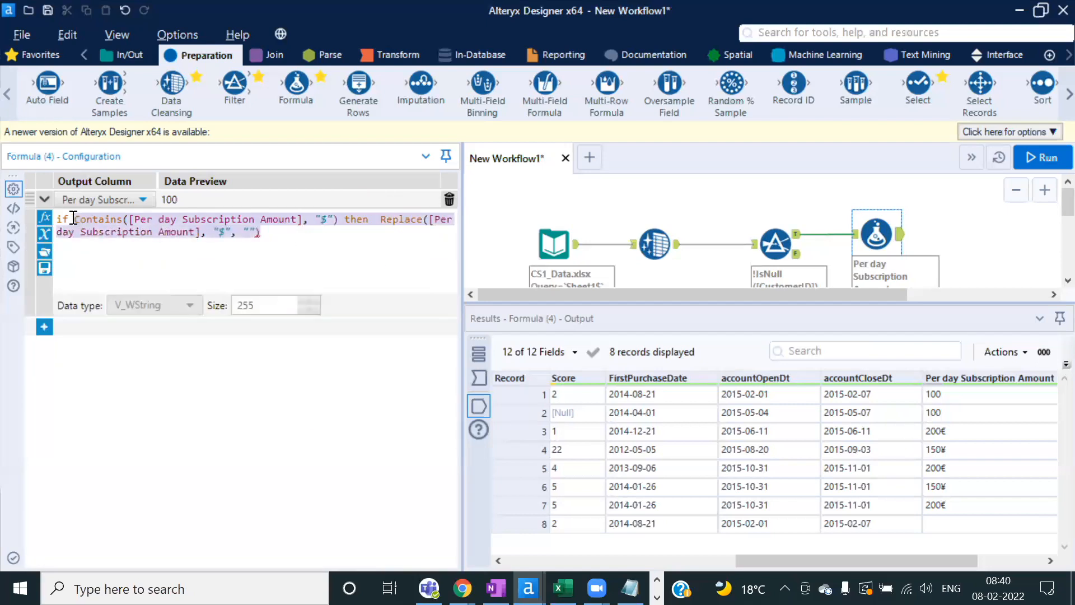
Step: Add an elseif line holding a pasted copy of the Contains/Replace clause
left_click(280, 230)
key("Return")
type("else")
key("BackSpace")
type("if")
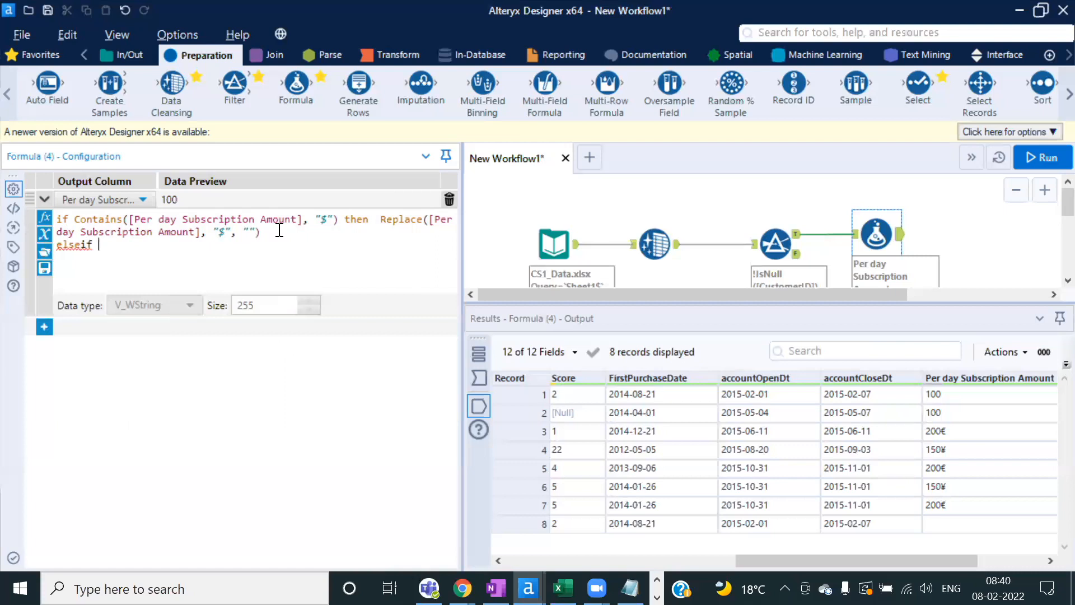
key("ctrl+v")
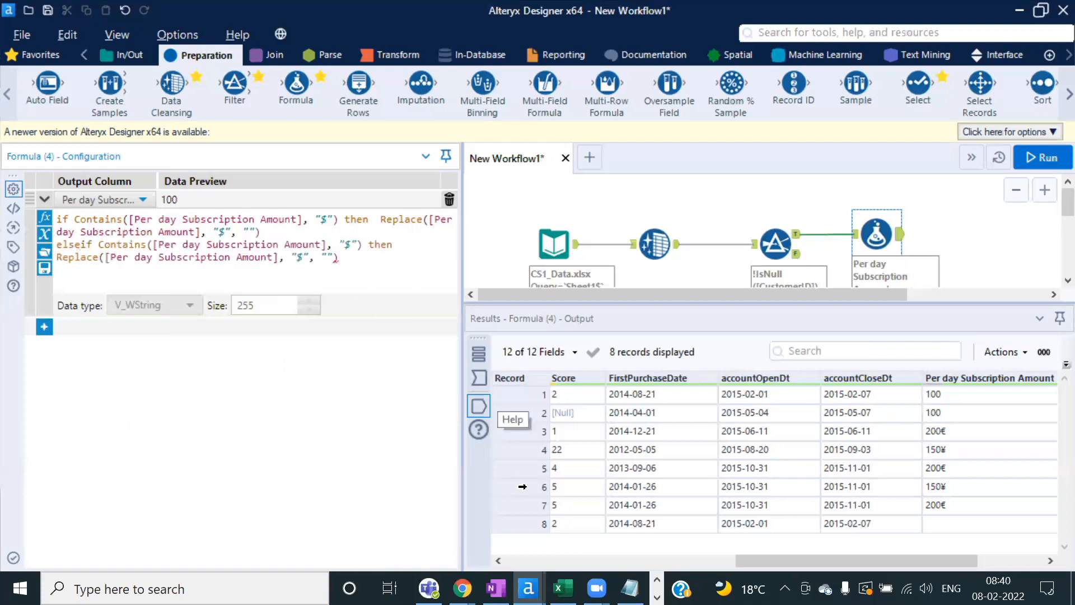
Step: Change the elseif clause's currency symbol from $ to €
left_click(946, 432)
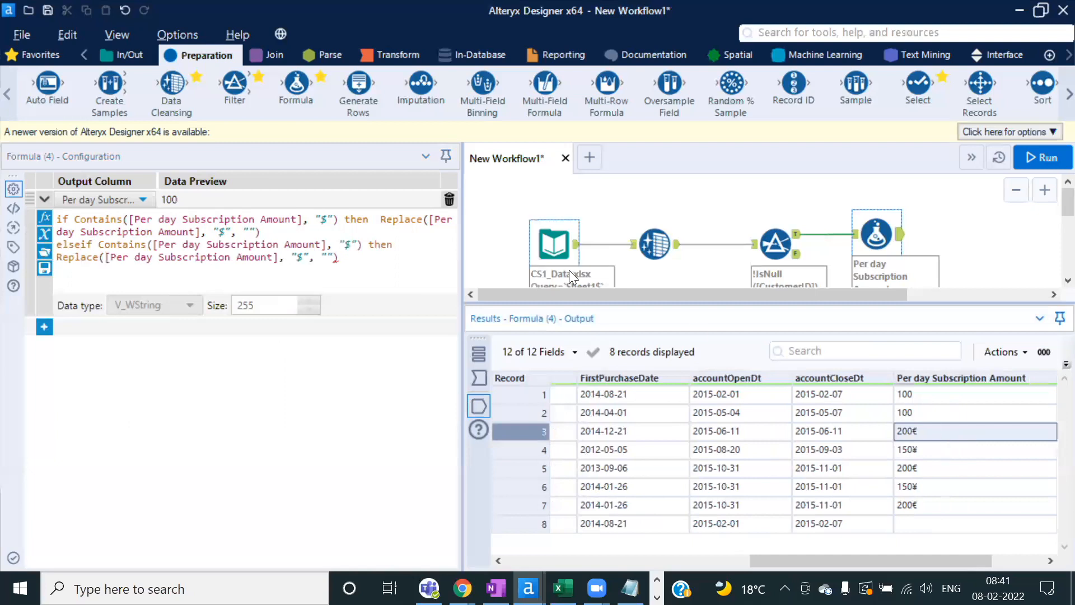
left_click(352, 244)
key("BackSpace")
type("200€")
key("Left")
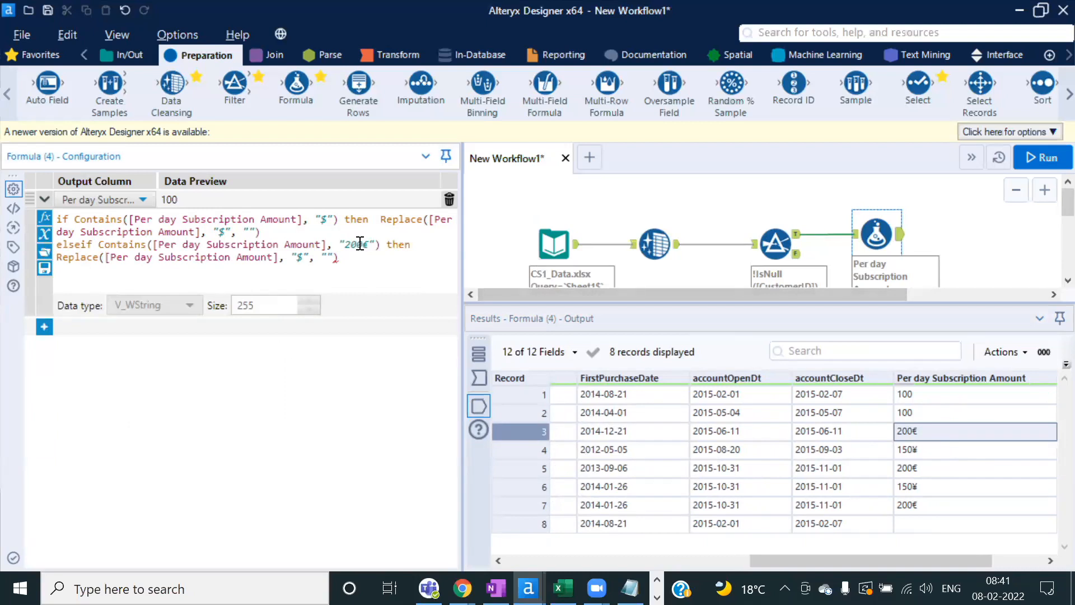
key("BackSpace")
key("BackSpace")
key("BackSpace")
key("BackSpace")
type("€")
Step: Duplicate the elseif clause on a new line and switch its Contains condition to ¥
left_click_drag(338, 259, 59, 245)
key("ctrl+c")
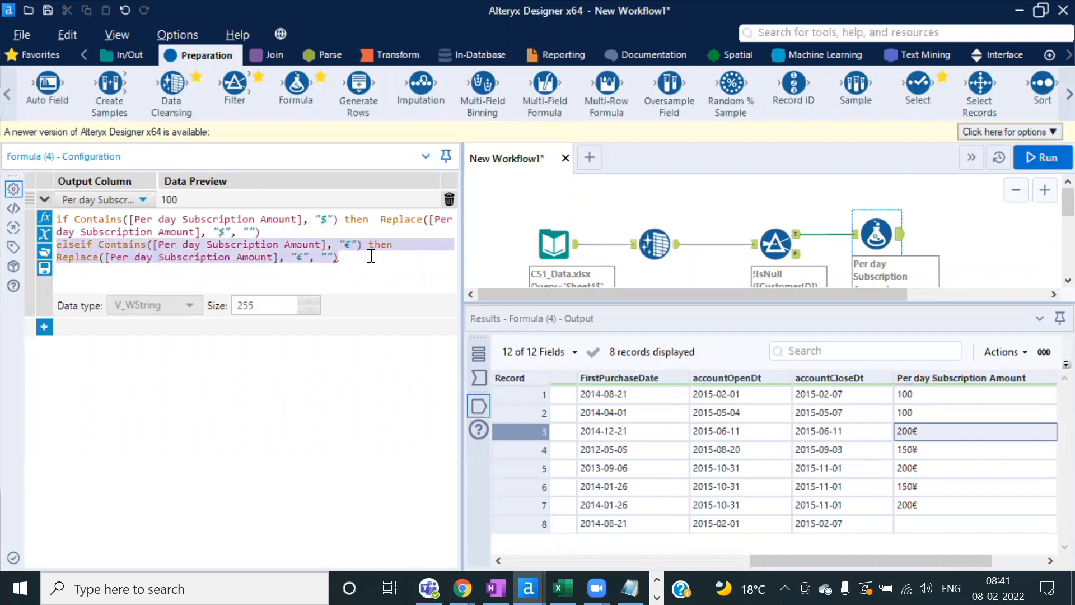
left_click(371, 255)
key("Return")
key("ctrl+v")
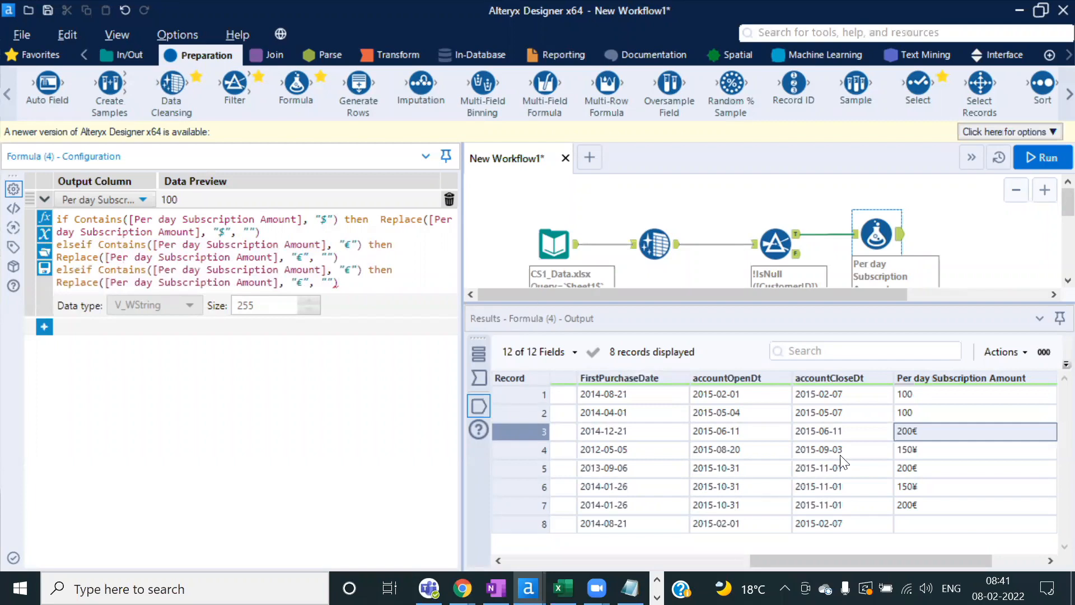
left_click(916, 446)
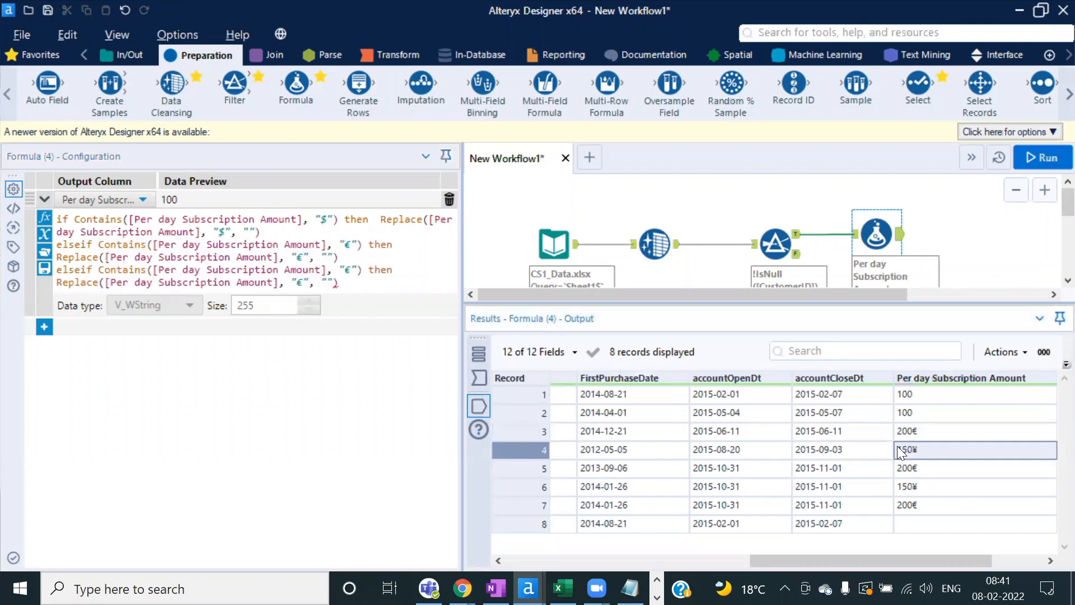
left_click(347, 268)
double_click(348, 268)
key("ctrl+v")
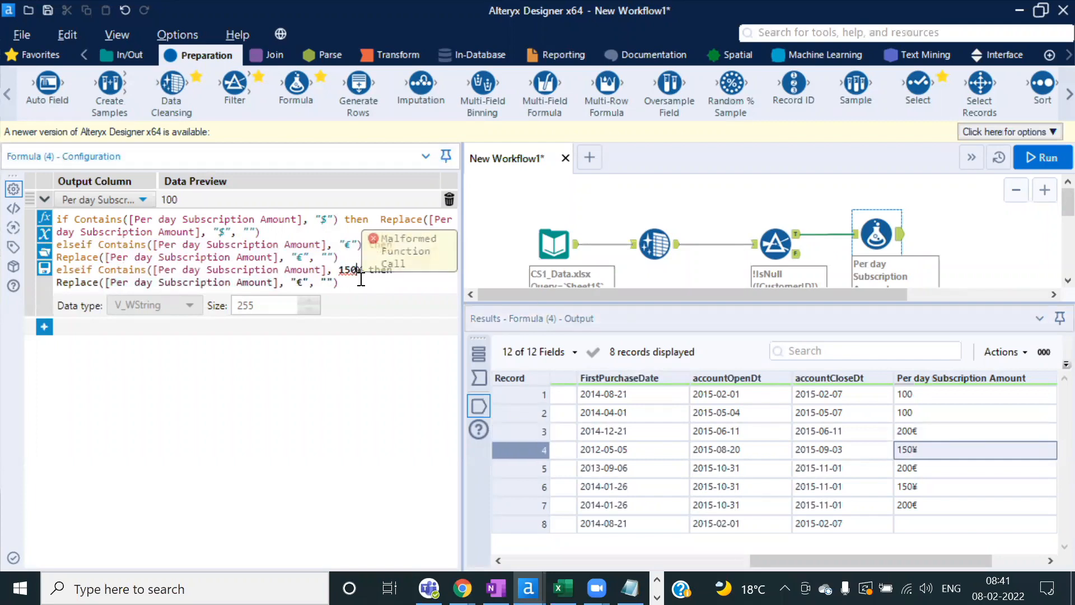
key("Left")
key("BackSpace")
key("BackSpace")
key("BackSpace")
type("\"")
key("Right")
type("'")
Step: Replace the € with ¥ in the last clause's Replace call
left_click(302, 282)
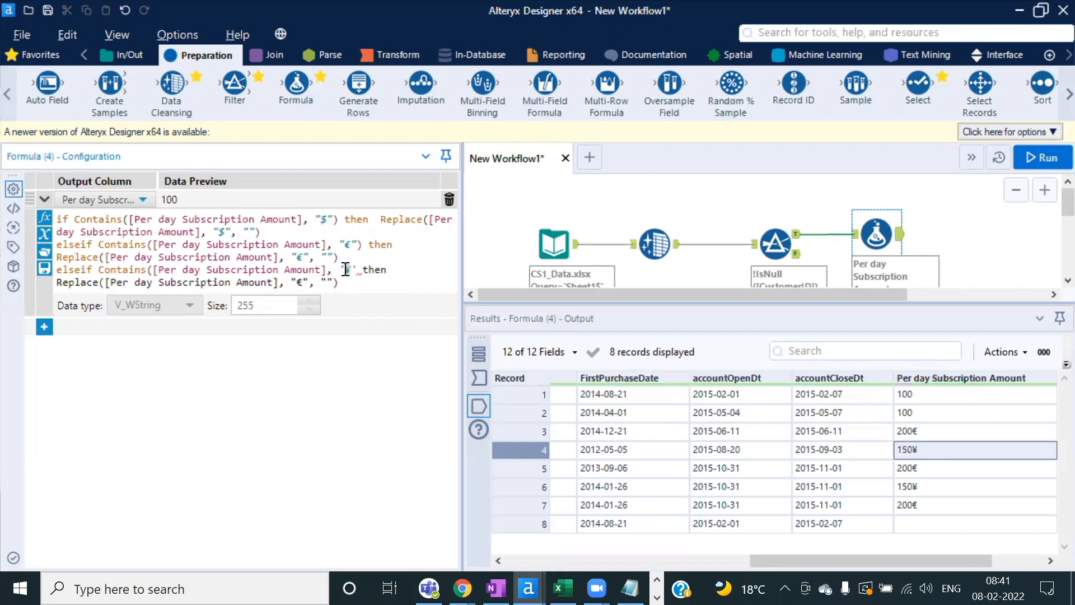
key("ctrl+c")
left_click(306, 284)
key("BackSpace")
key("ctrl+v")
Step: Close the expression with else [Per day Subscription Amount] endif
type(")")
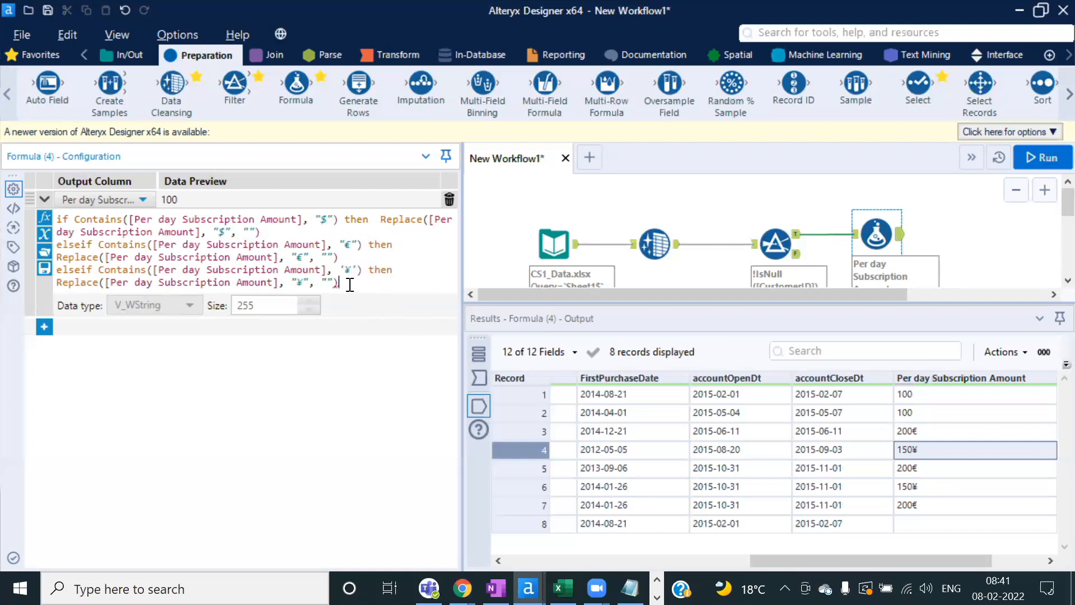
type(" else [")
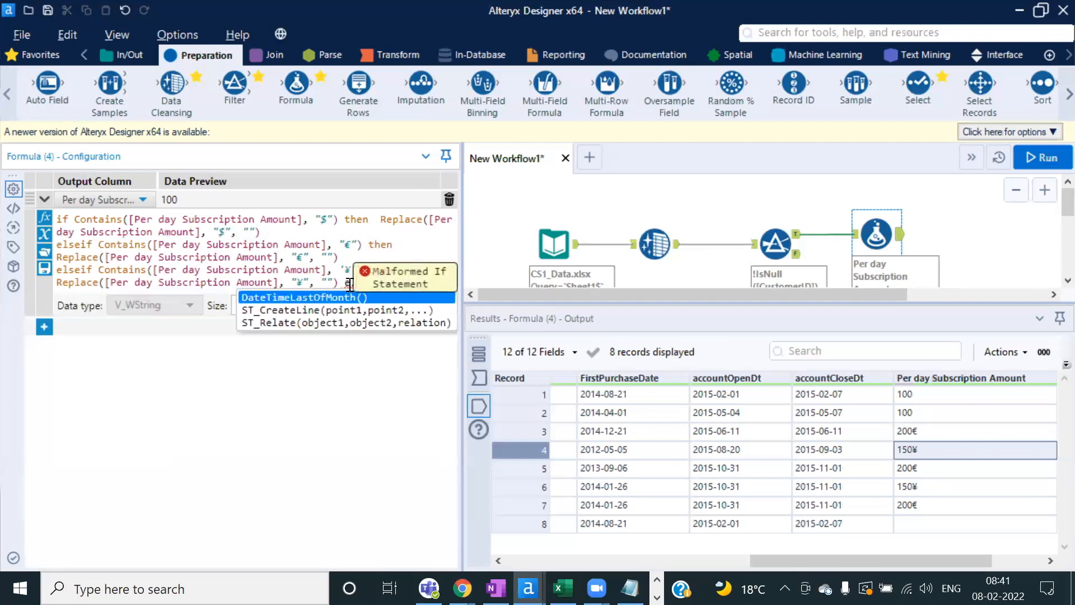
key("Down")
key("Down")
key("Down")
key("Down")
key("Down")
key("Down")
key("Down")
key("Down")
key("Down")
key("Down")
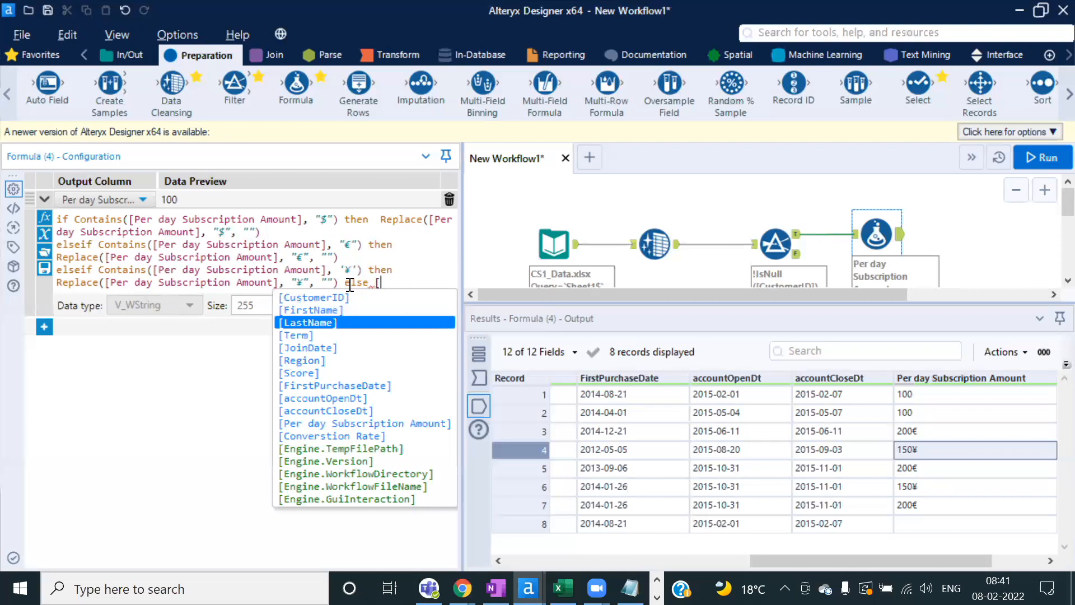
key("Return")
type("endif")
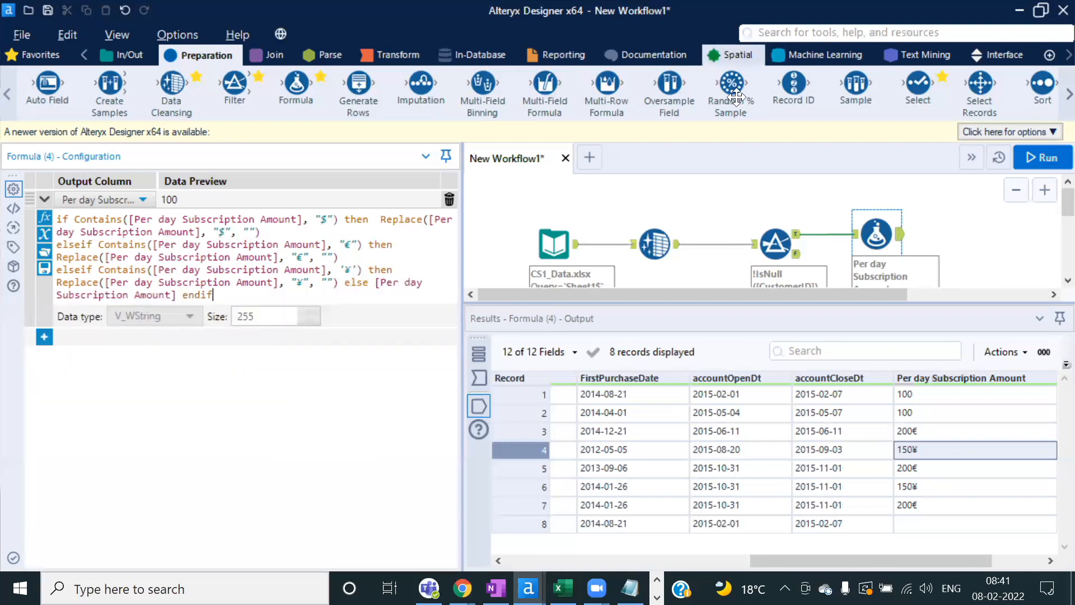
Step: Run the workflow and check that amounts now read 100, 200 and 150 without symbols
left_click(1040, 158)
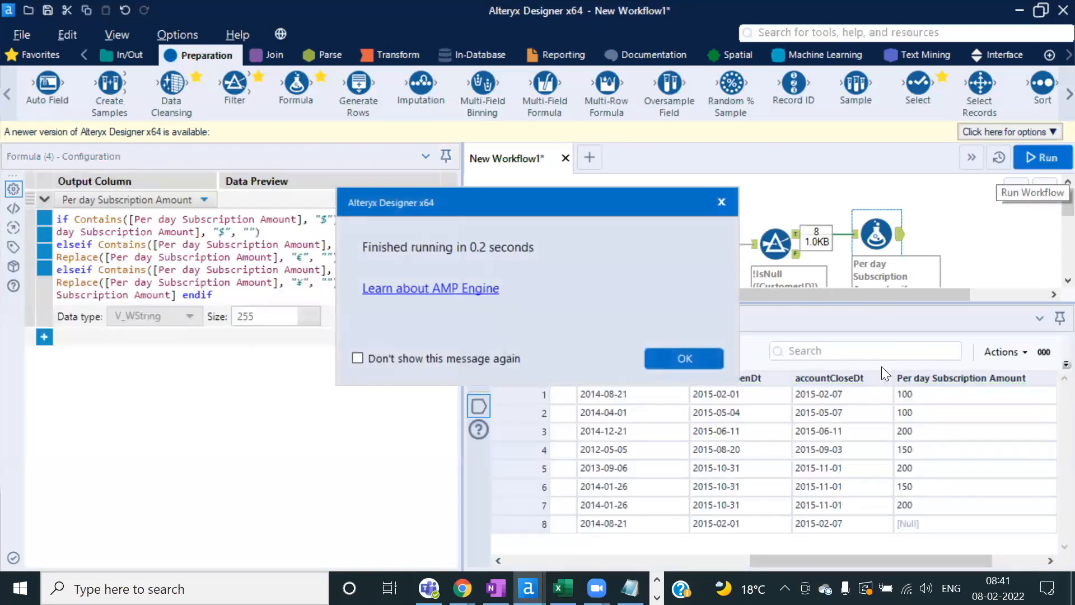
left_click(689, 360)
left_click_drag(959, 399, 956, 503)
left_click_drag(930, 556, 1052, 562)
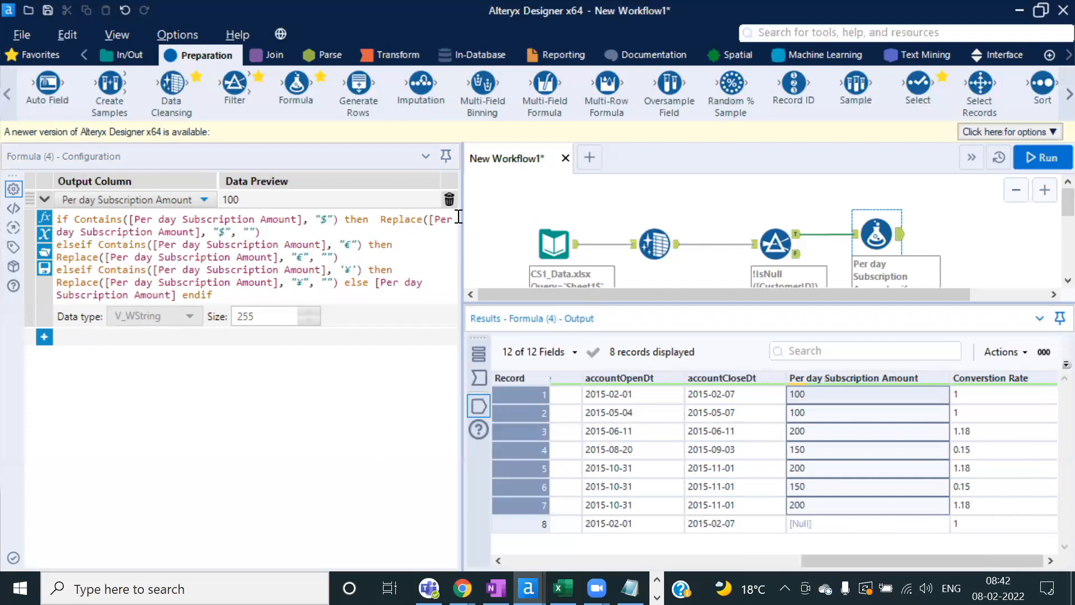
left_click_drag(461, 227, 386, 226)
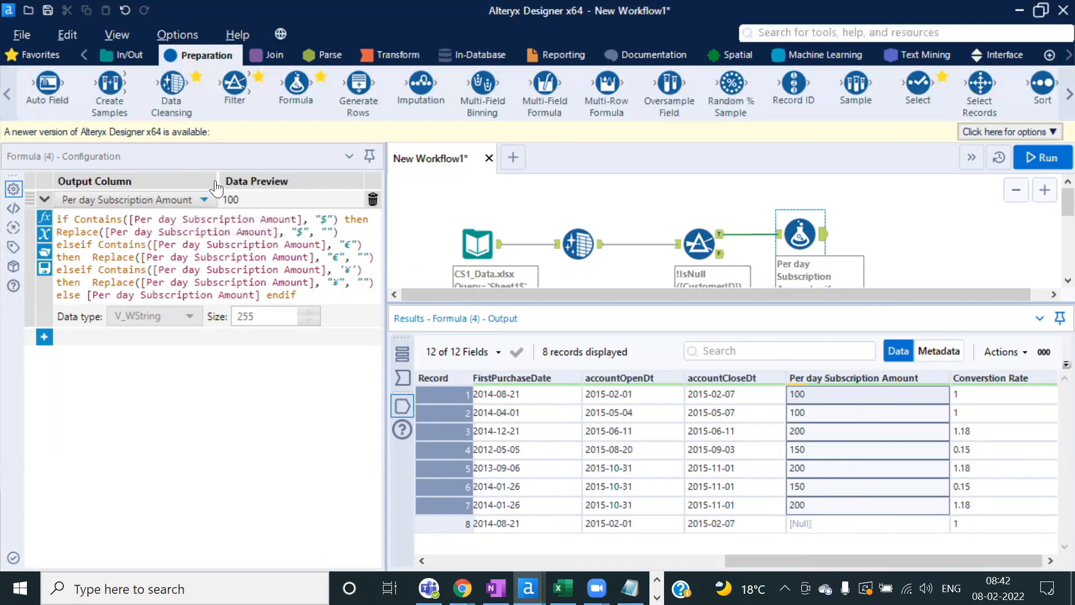
left_click_drag(217, 180, 233, 180)
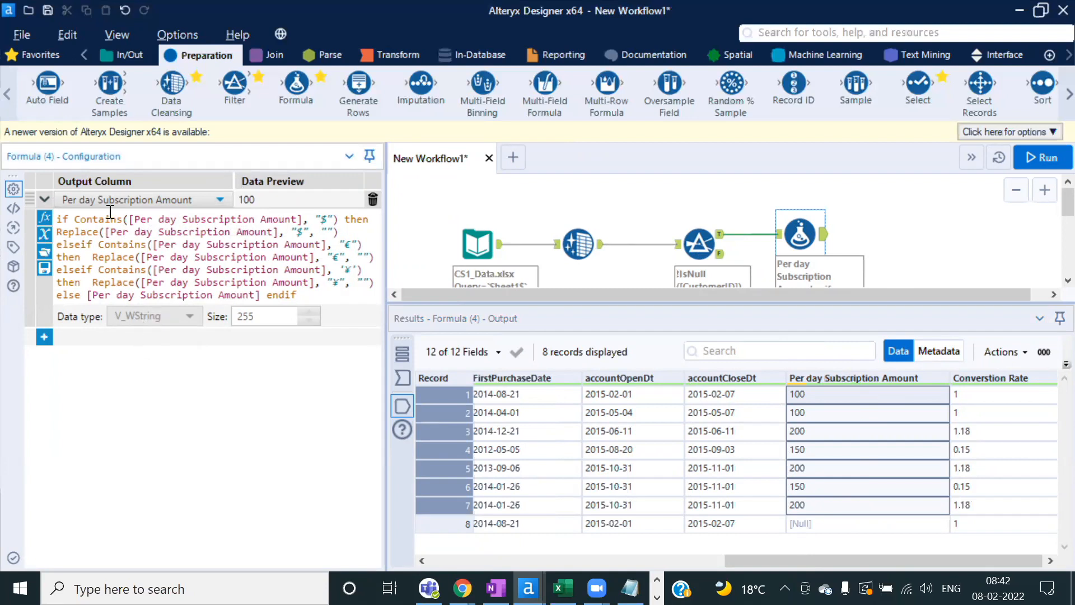
left_click(49, 339)
left_click(157, 338)
left_click(136, 352)
type("N")
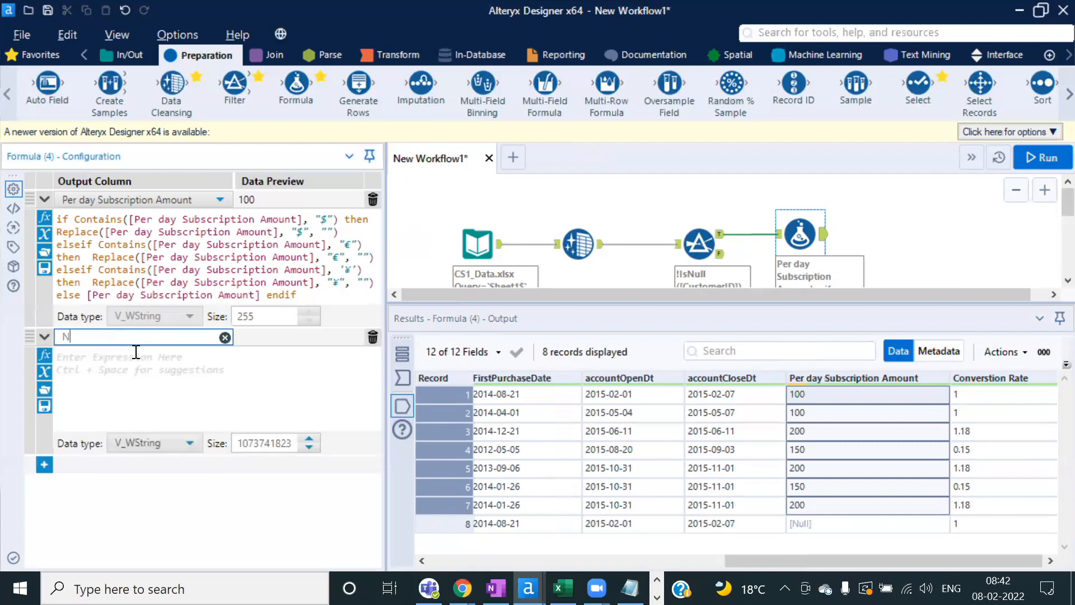
type("ew amount")
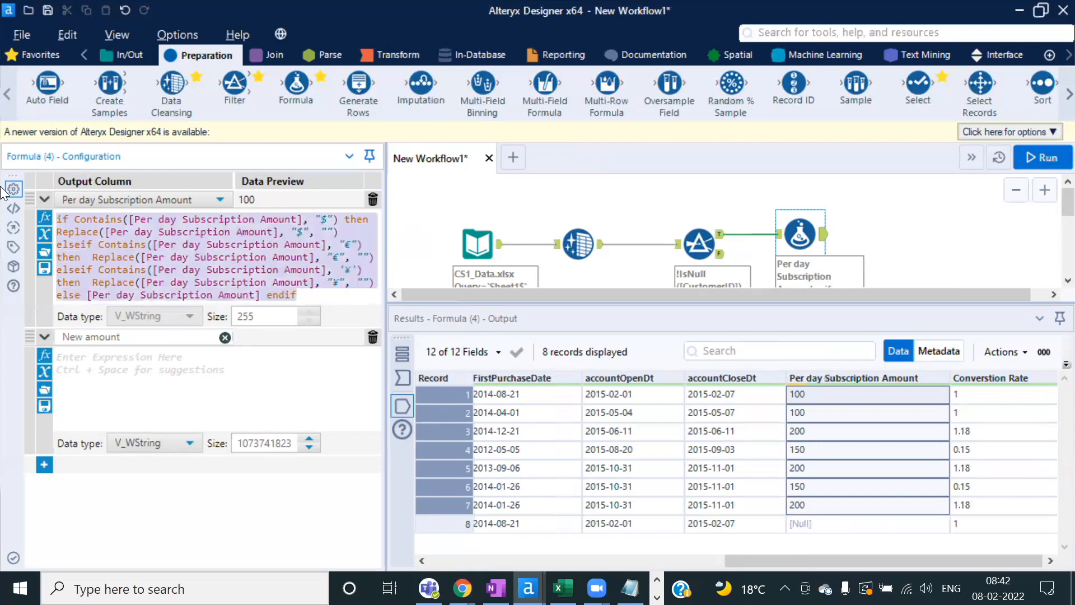
left_click(84, 367)
key("ctrl+v")
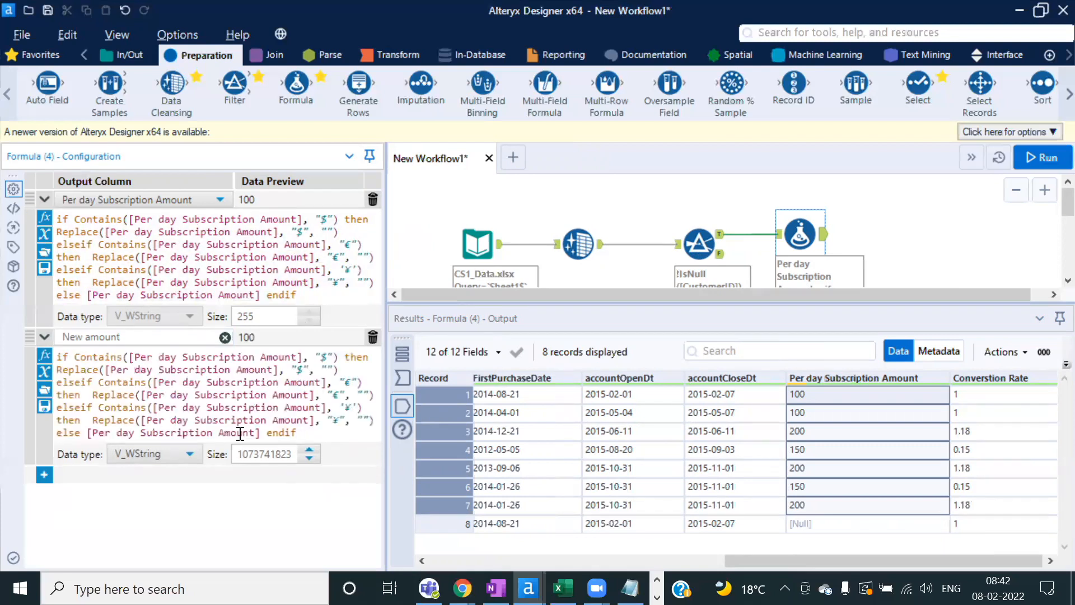
left_click(190, 453)
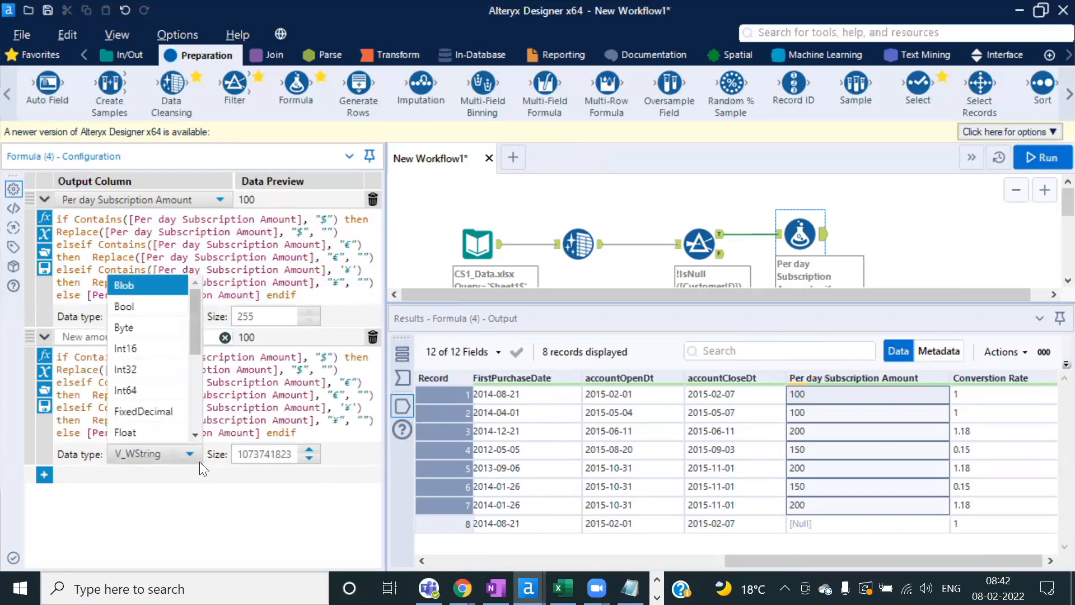
left_click(157, 412)
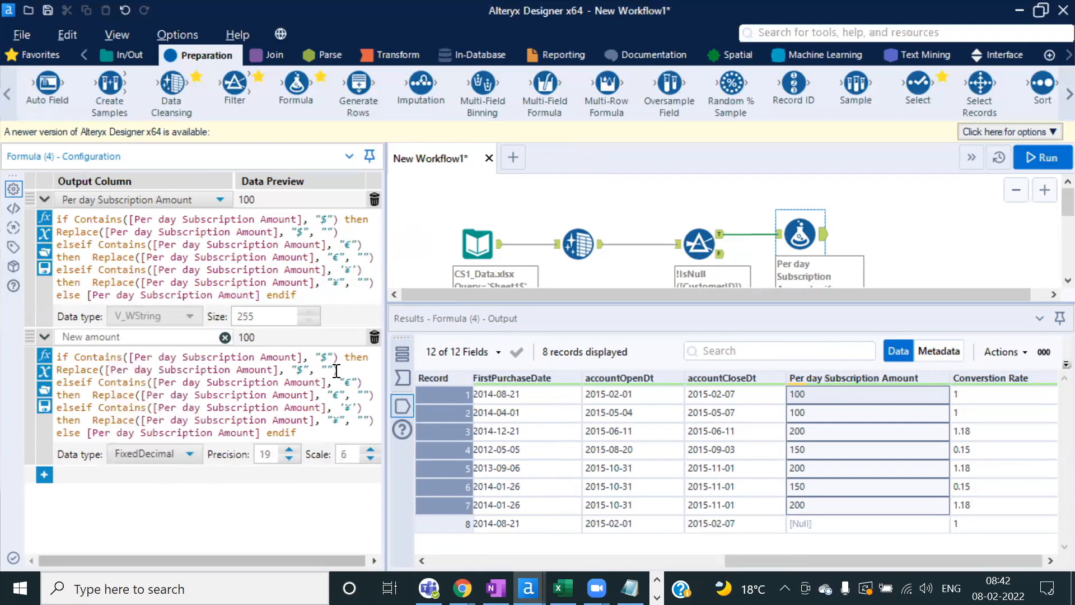
left_click(374, 338)
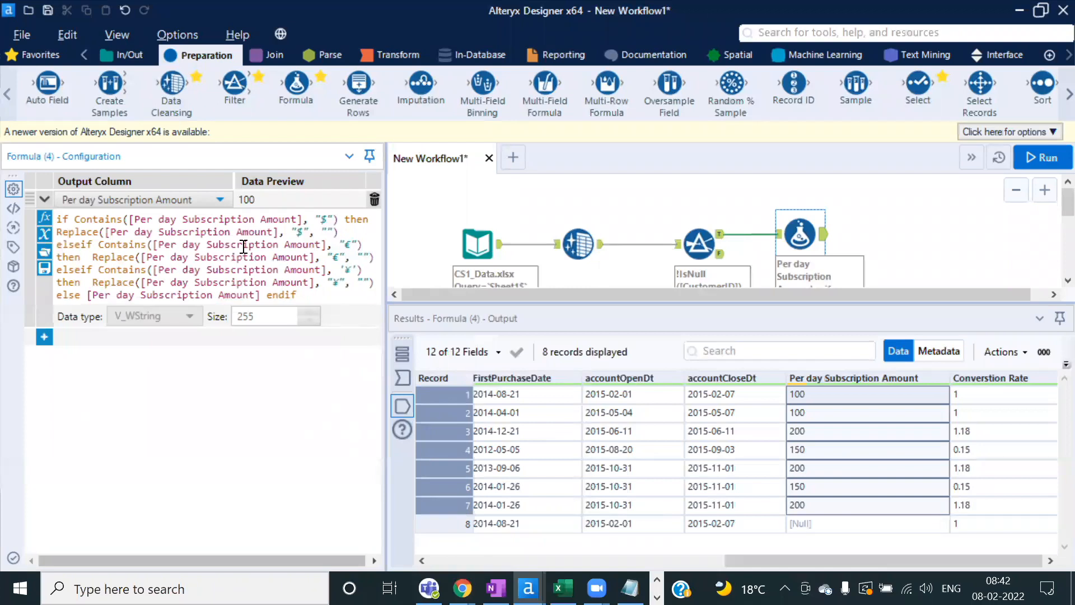
left_click_drag(918, 84, 893, 234)
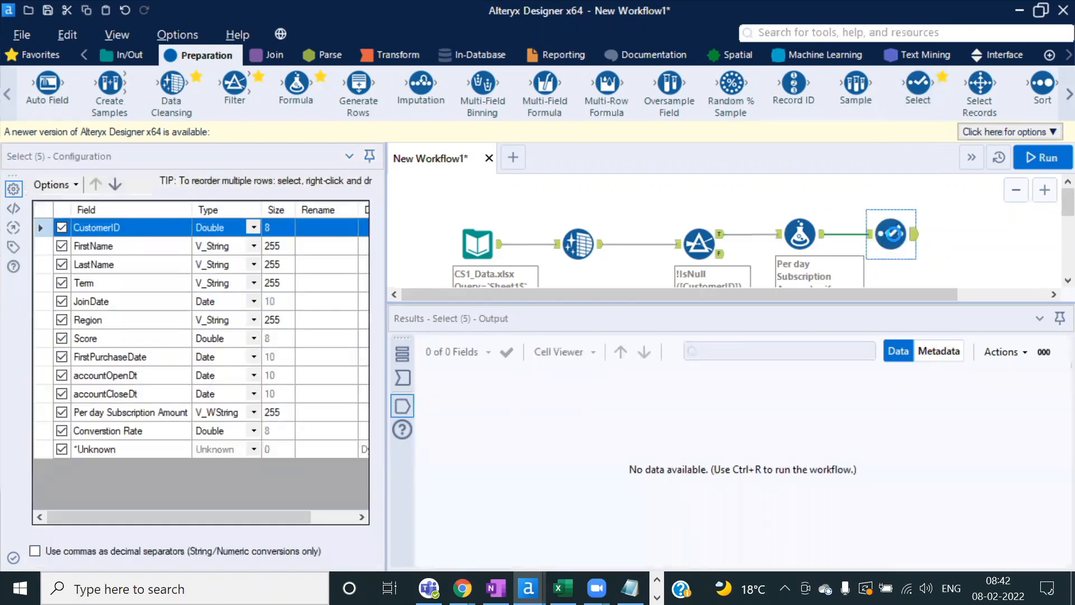
key("Delete")
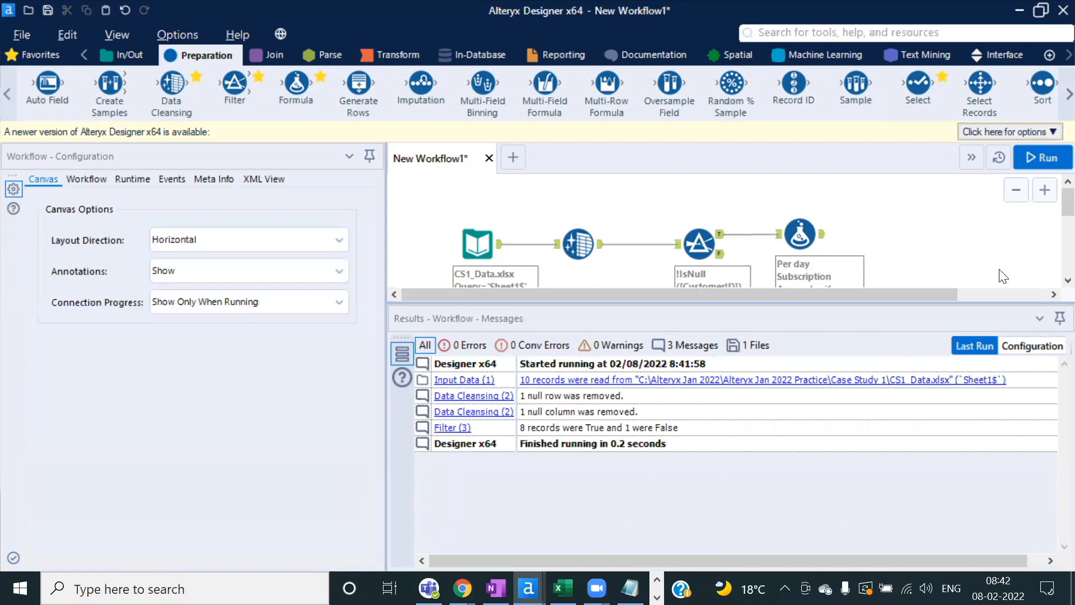
left_click(800, 231)
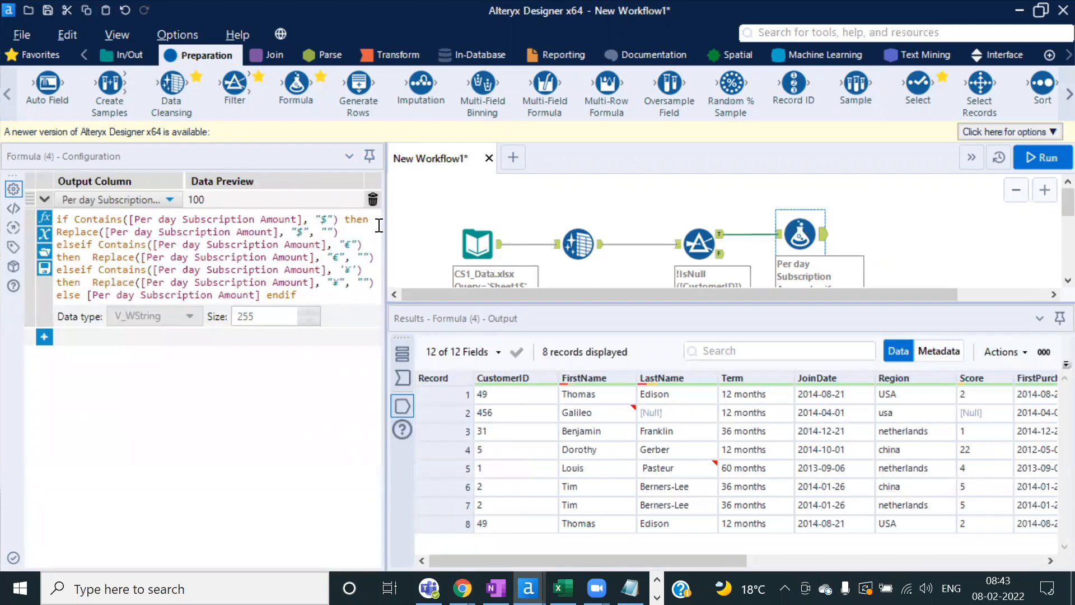
left_click(347, 244)
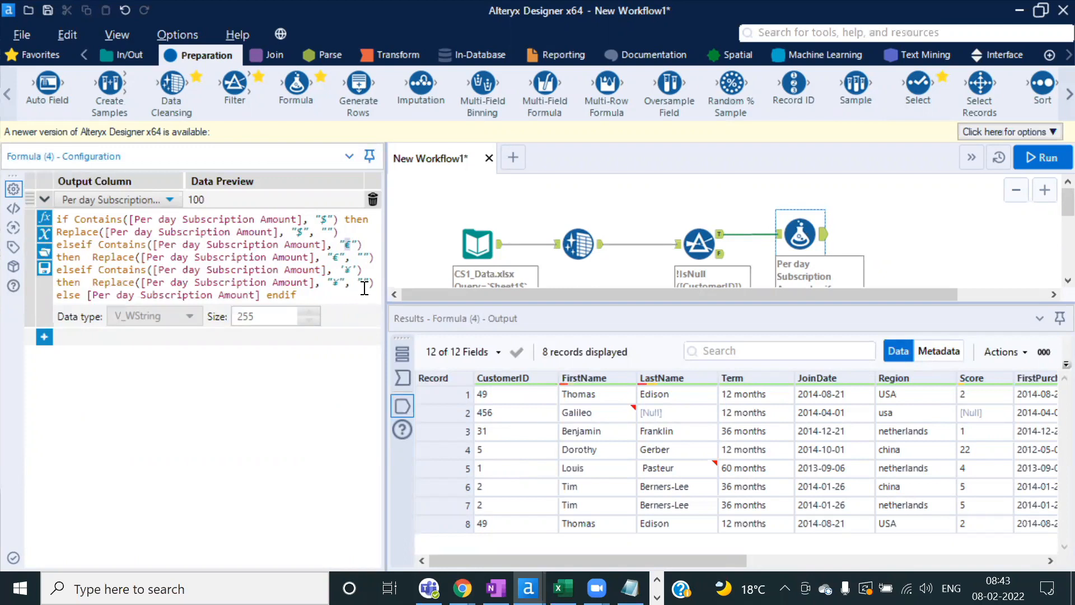
left_click(348, 269)
mouse_move(673, 561)
left_mouse_down()
mouse_move(1006, 564)
mouse_move(666, 568)
left_mouse_up()
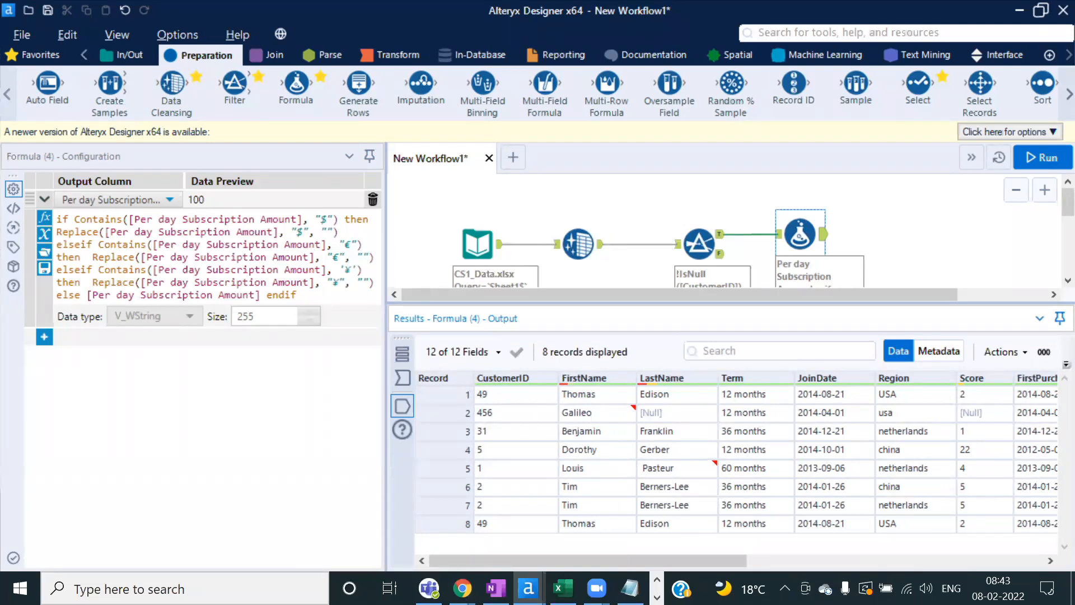
mouse_move(670, 556)
left_mouse_down()
mouse_move(993, 558)
mouse_move(658, 574)
left_mouse_up()
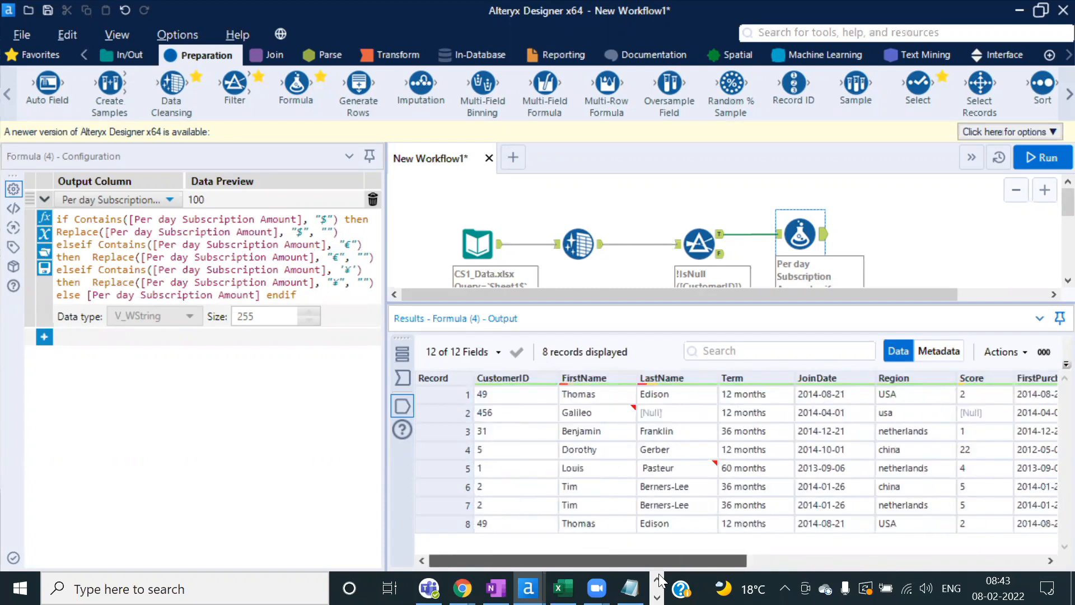
Step: Set the Data Cleansing tool to cleanse all fields and run the workflow
left_click(579, 245)
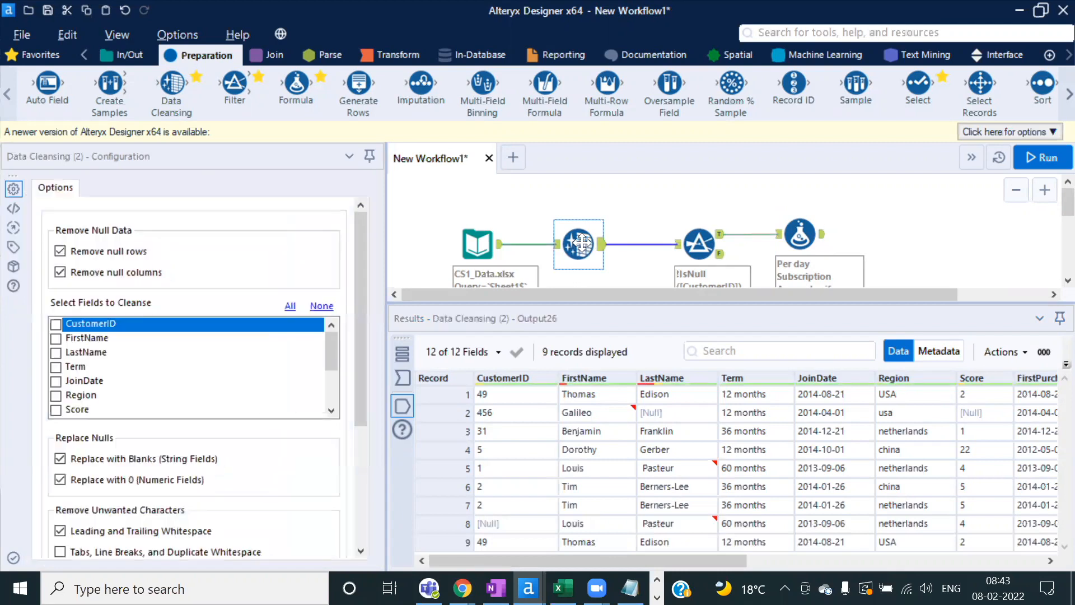
left_click(282, 312)
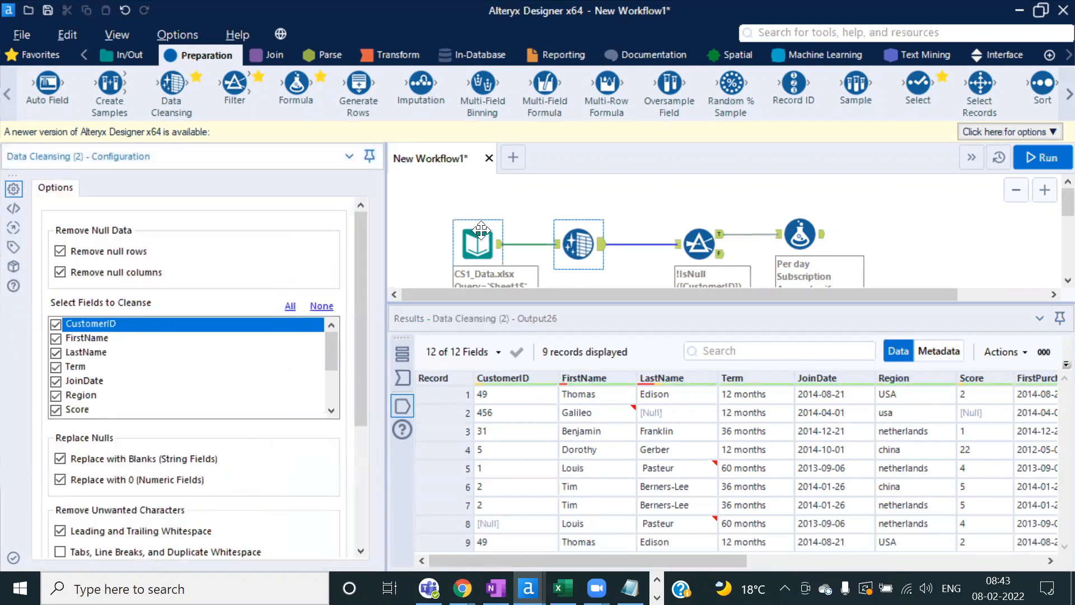
left_click(1038, 155)
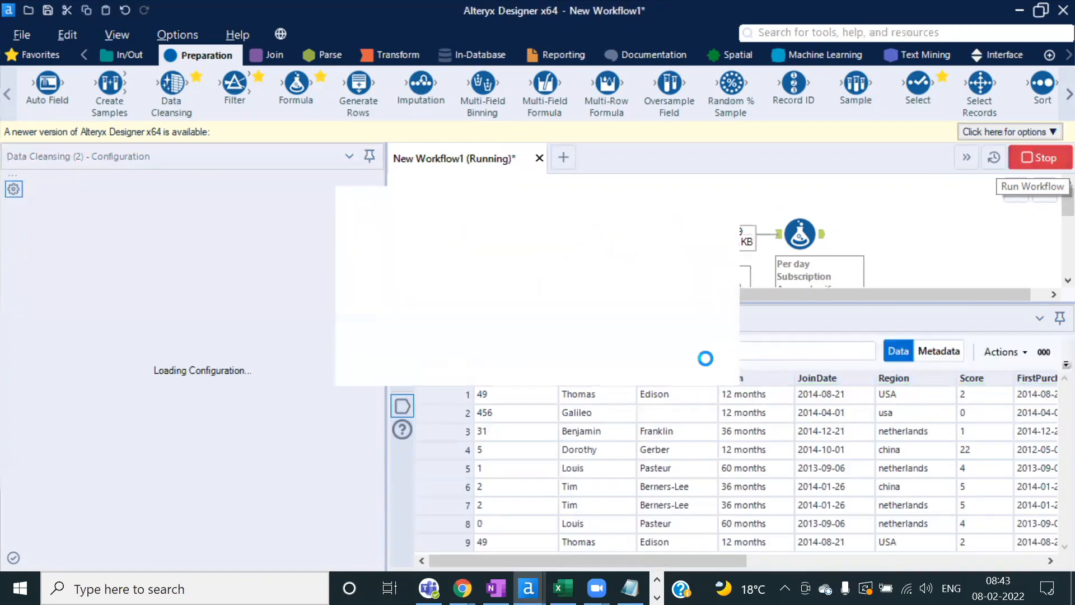
left_click(690, 360)
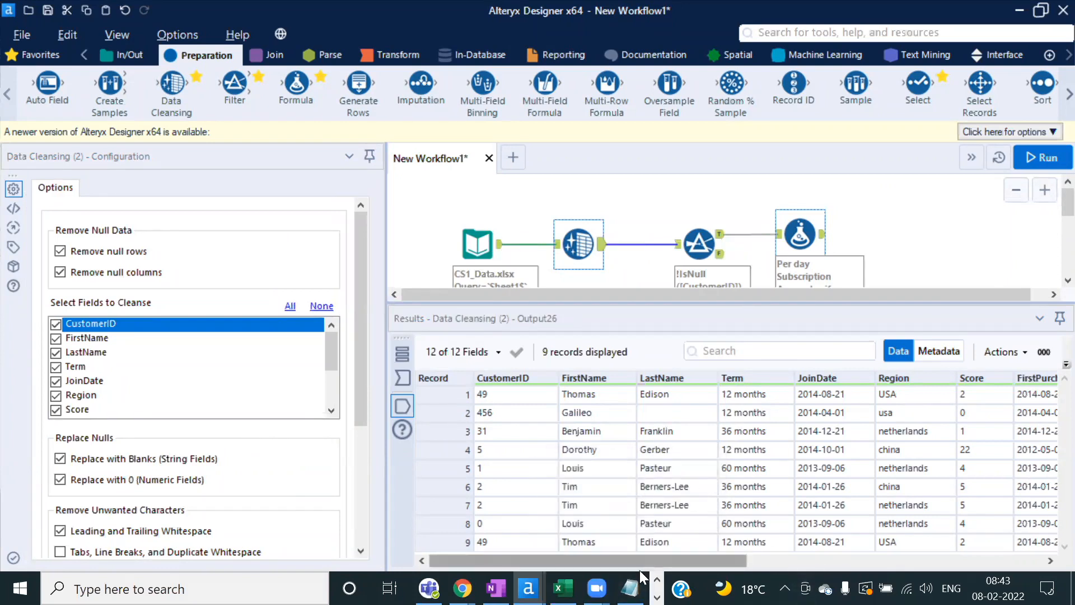
Step: Mark the Readme's 'replace missing score with 0' task, then return to Alteryx
left_click(630, 588)
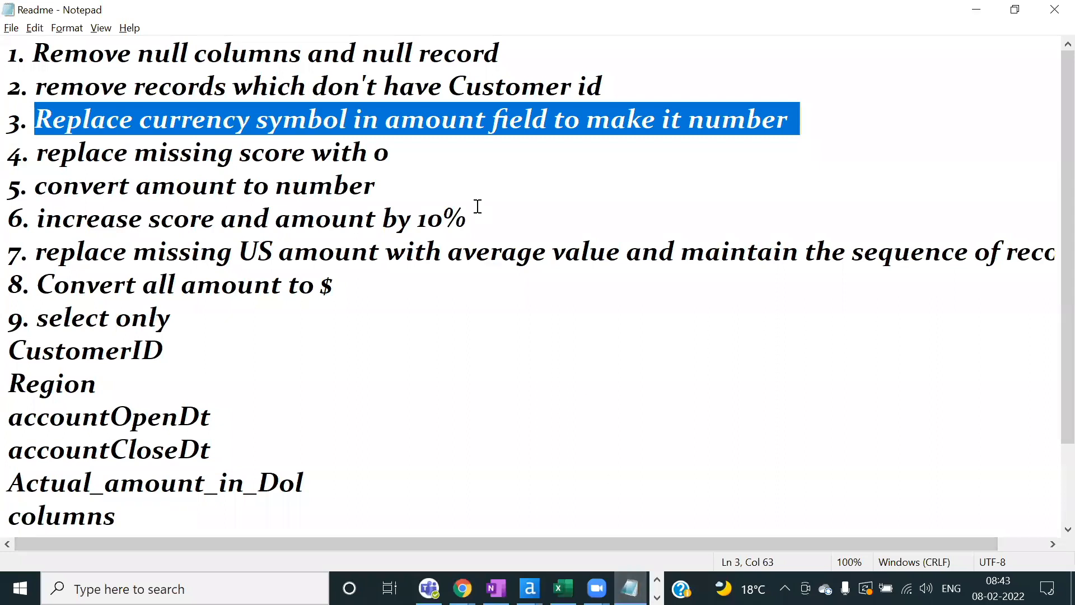
left_click_drag(401, 153, 23, 152)
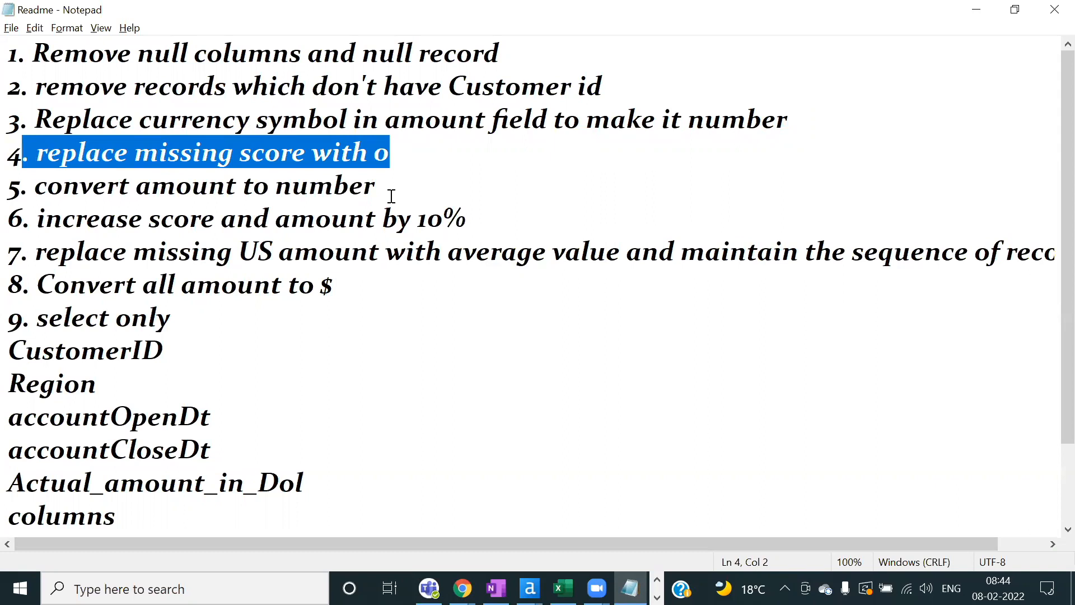
left_click(529, 588)
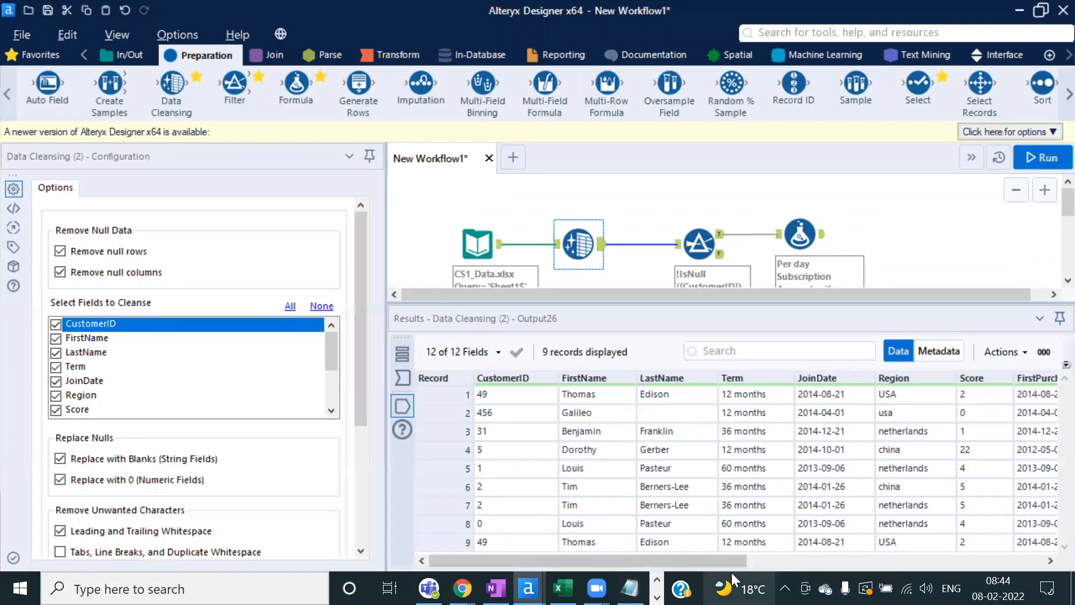
Step: Enlarge the results pane and view the Formula tool's output
left_click_drag(726, 563, 798, 562)
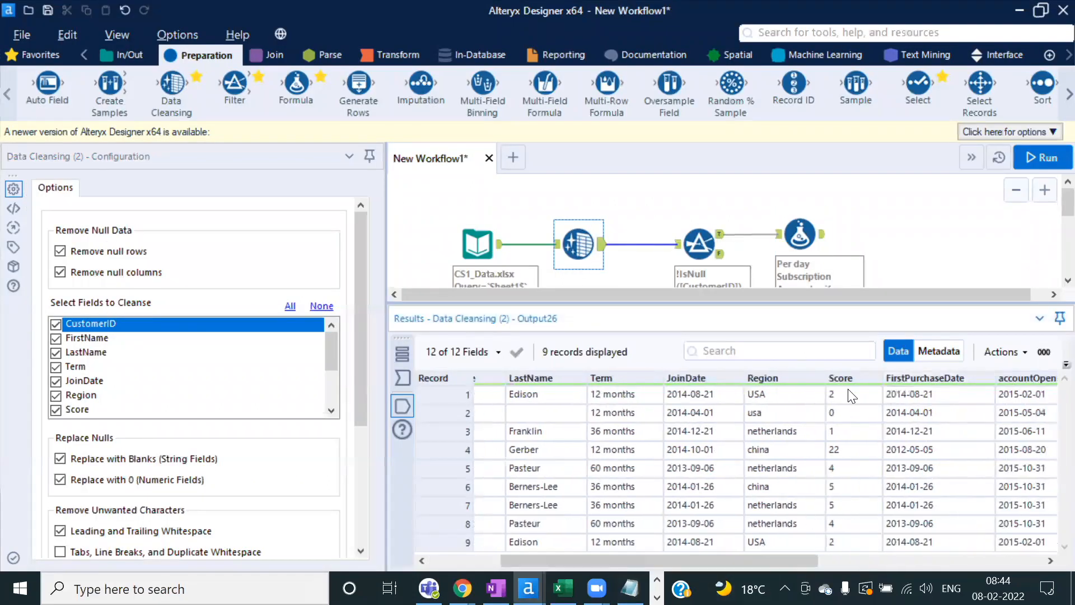
left_click_drag(848, 392, 854, 537)
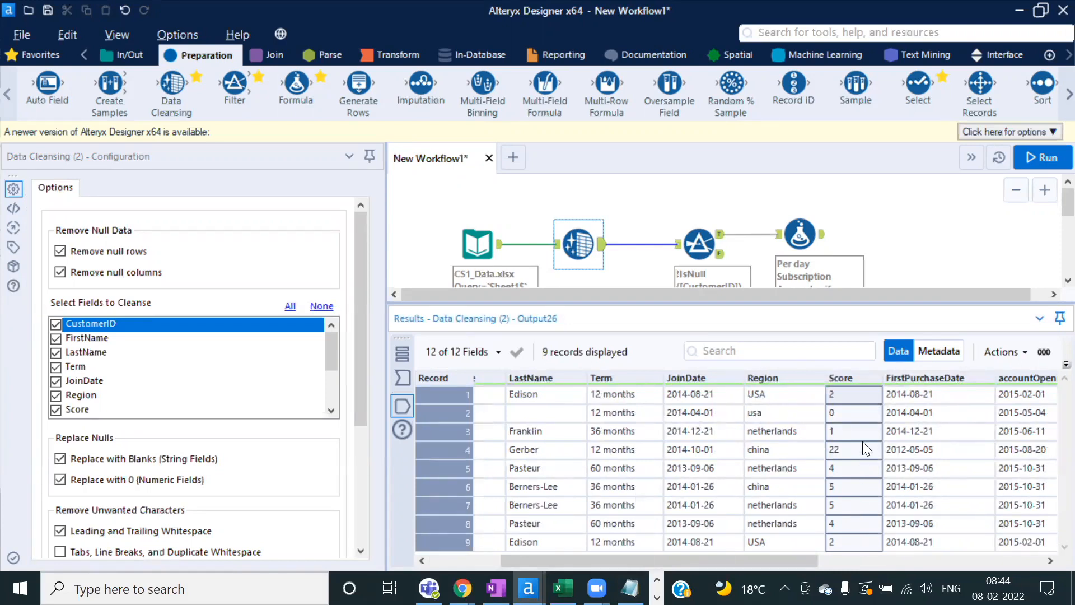
left_click(809, 235)
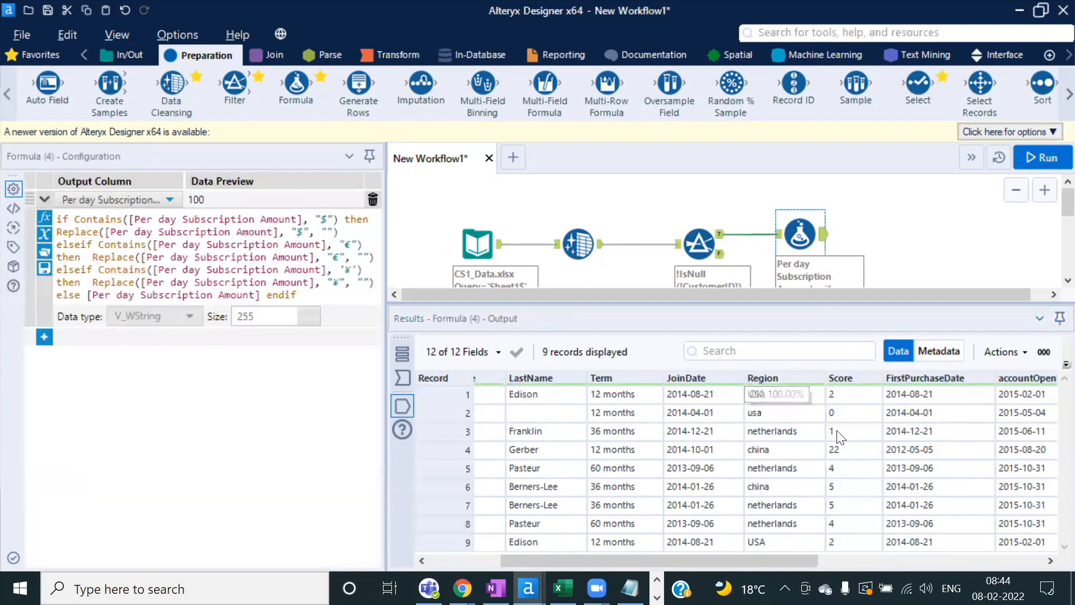
Step: Turn off both Data Cleansing Replace Nulls options, rerun, and confirm record 2's Score is null
left_click(580, 245)
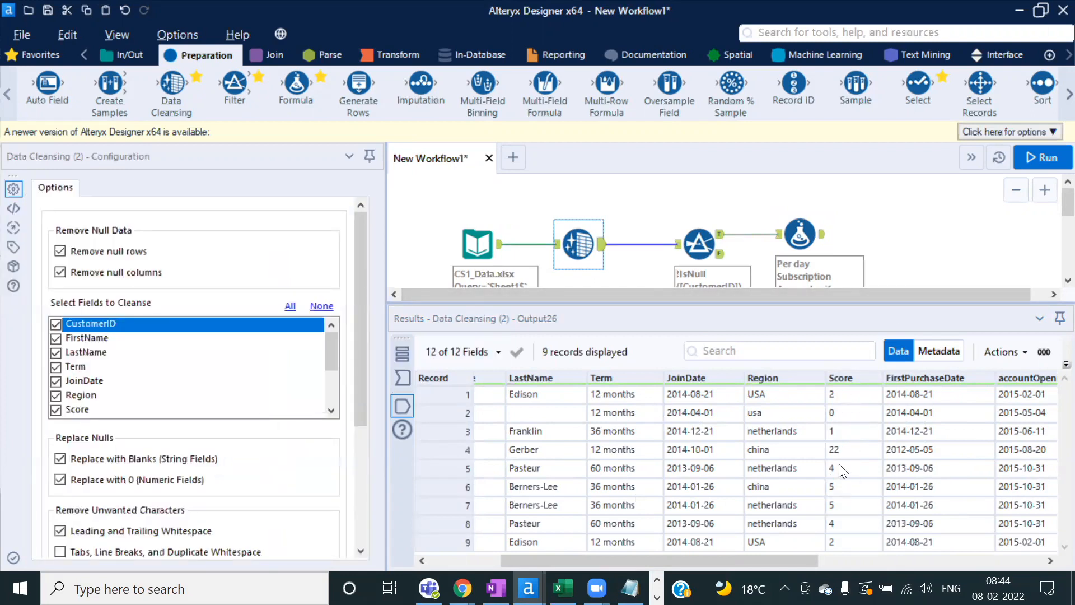
left_click_drag(359, 385, 350, 468)
left_click(60, 315)
left_click(60, 337)
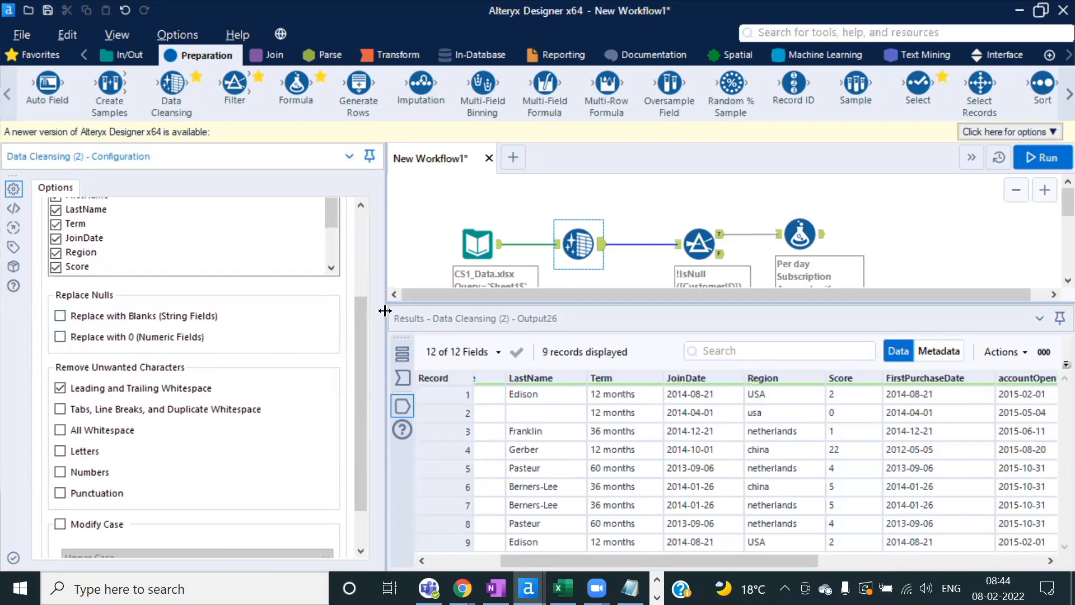
left_click(1039, 167)
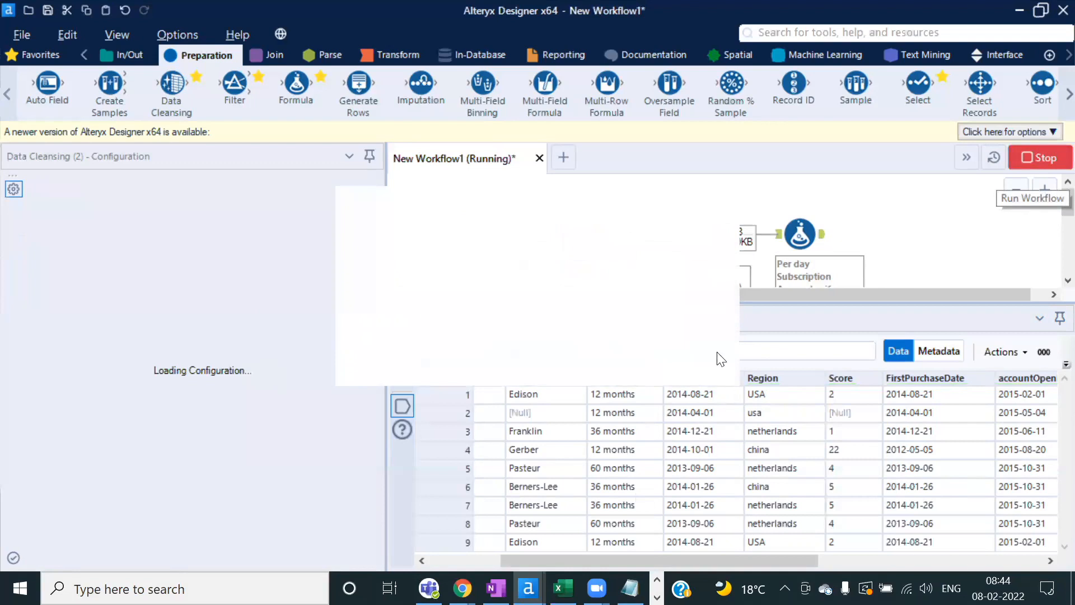
left_click(683, 358)
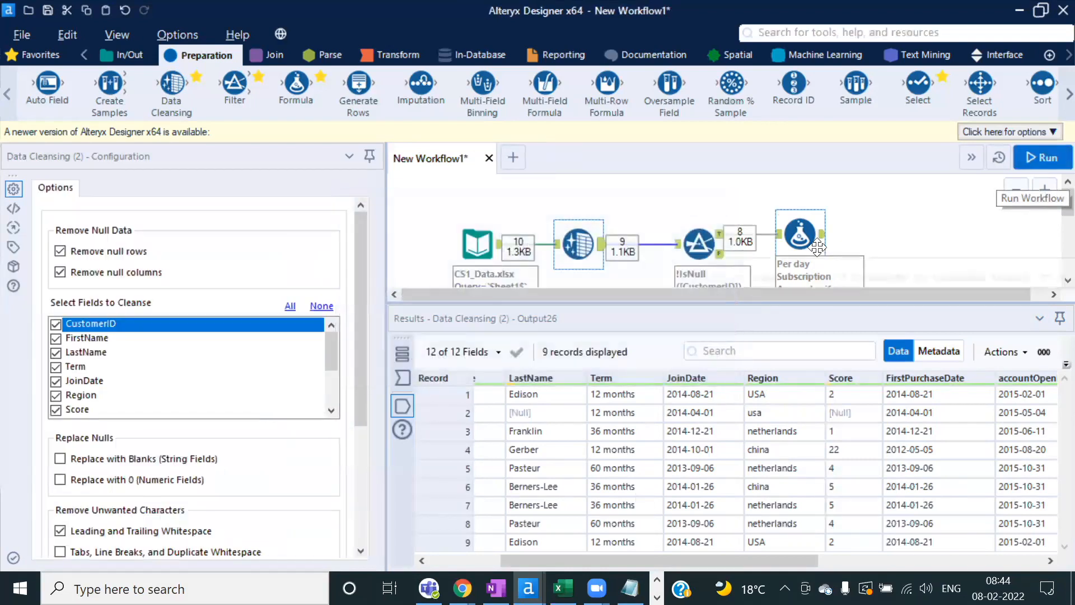
left_click(800, 236)
left_click(845, 414)
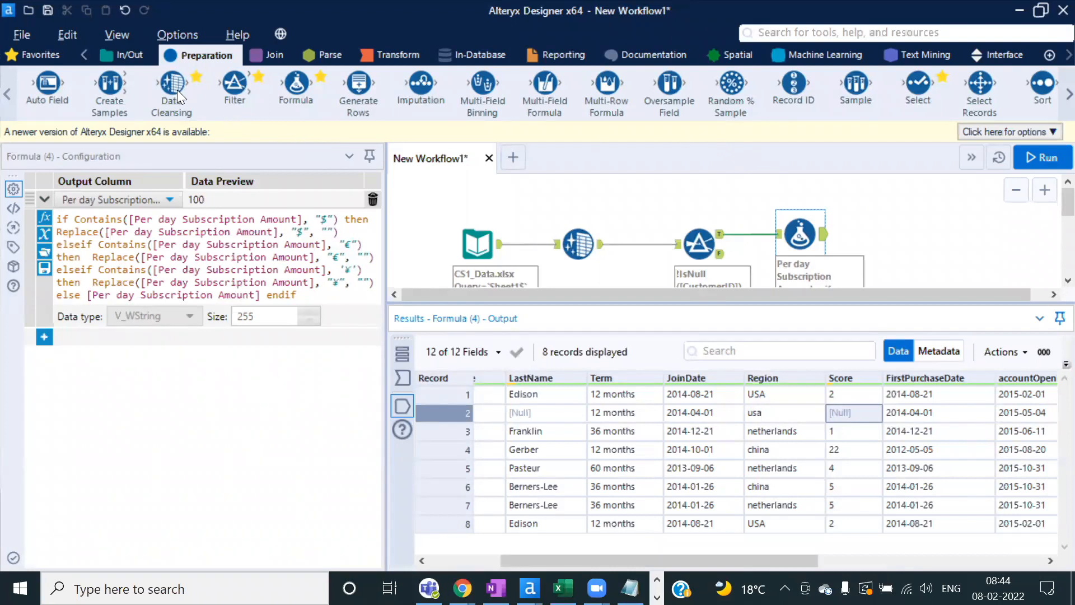
Step: Add an Imputation step after Formula that replaces null Score with user-specified value 0
mouse_move(175, 87)
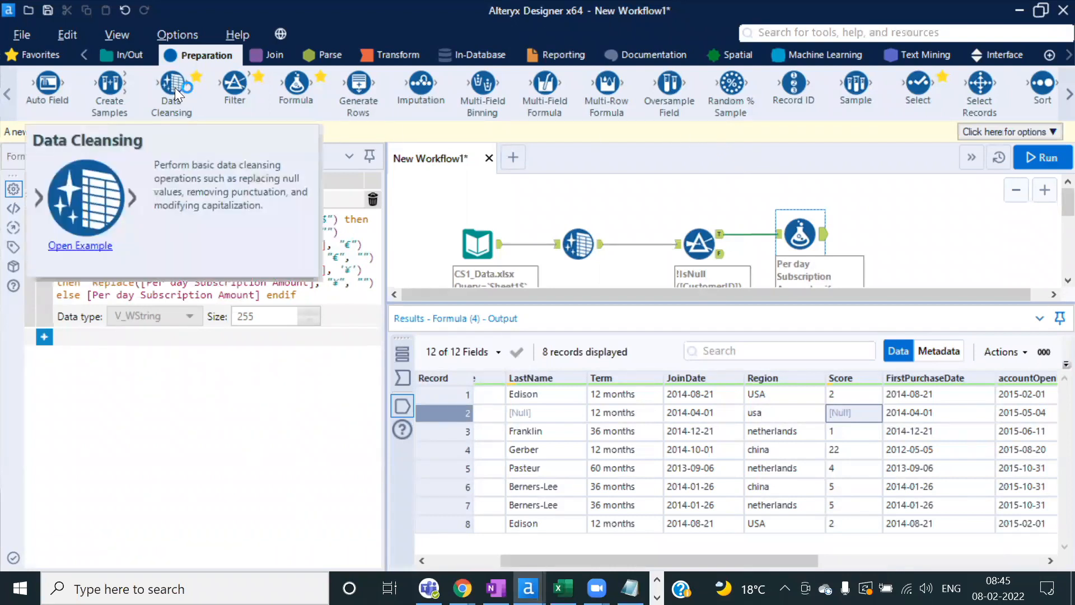
left_click_drag(421, 84, 883, 237)
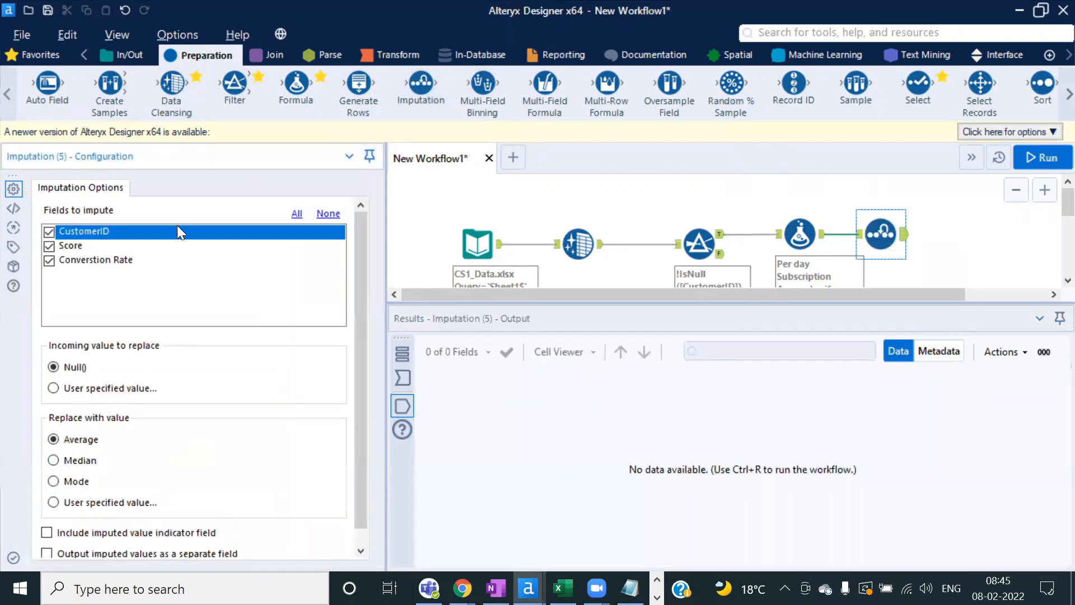
left_click(327, 215)
left_click(49, 247)
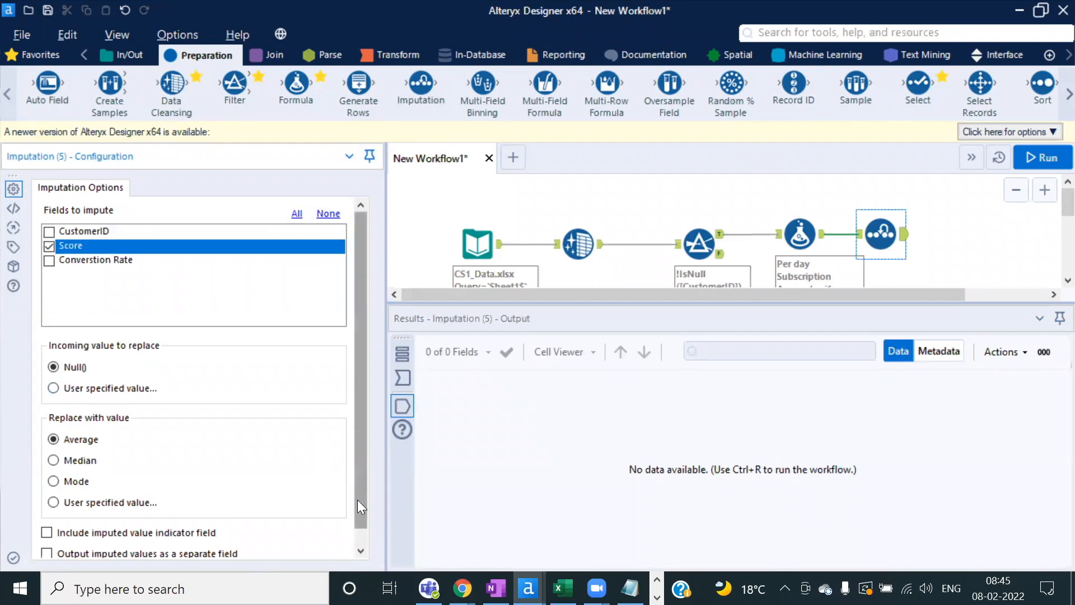
left_click_drag(357, 500, 319, 542)
left_click(53, 486)
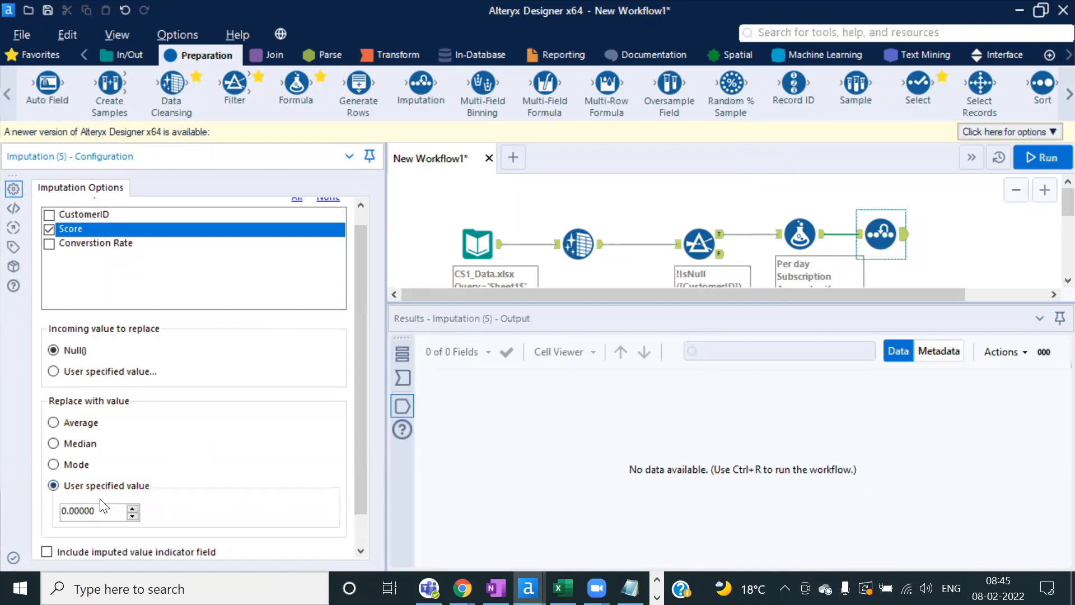
left_click_drag(104, 519, 22, 518)
type("0")
Step: Run the workflow and compare Imputation input and output, where record 2's Score becomes 0
left_click(1037, 161)
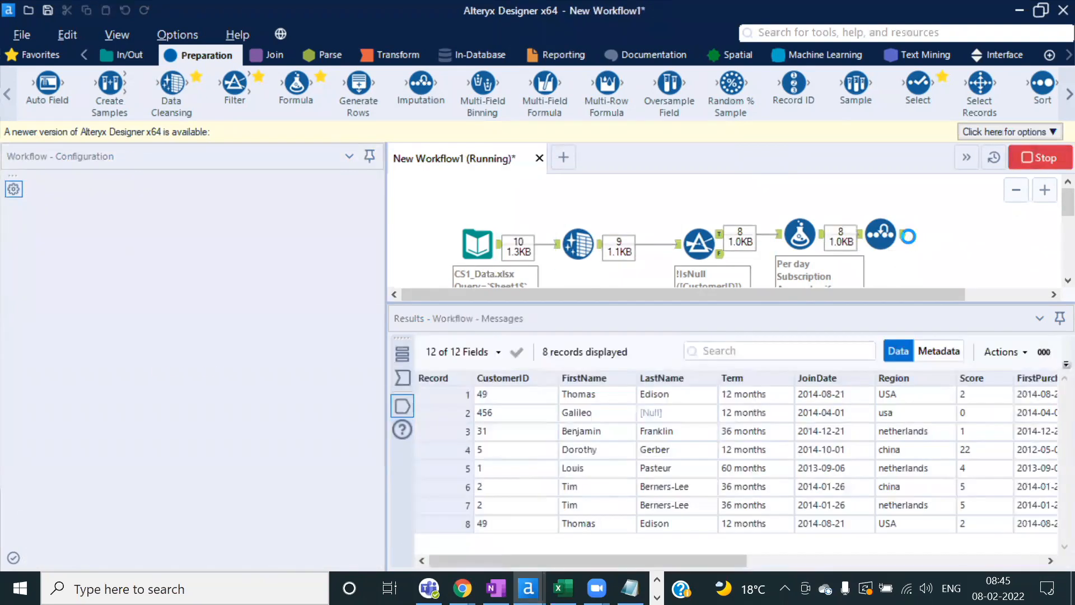
left_click(704, 358)
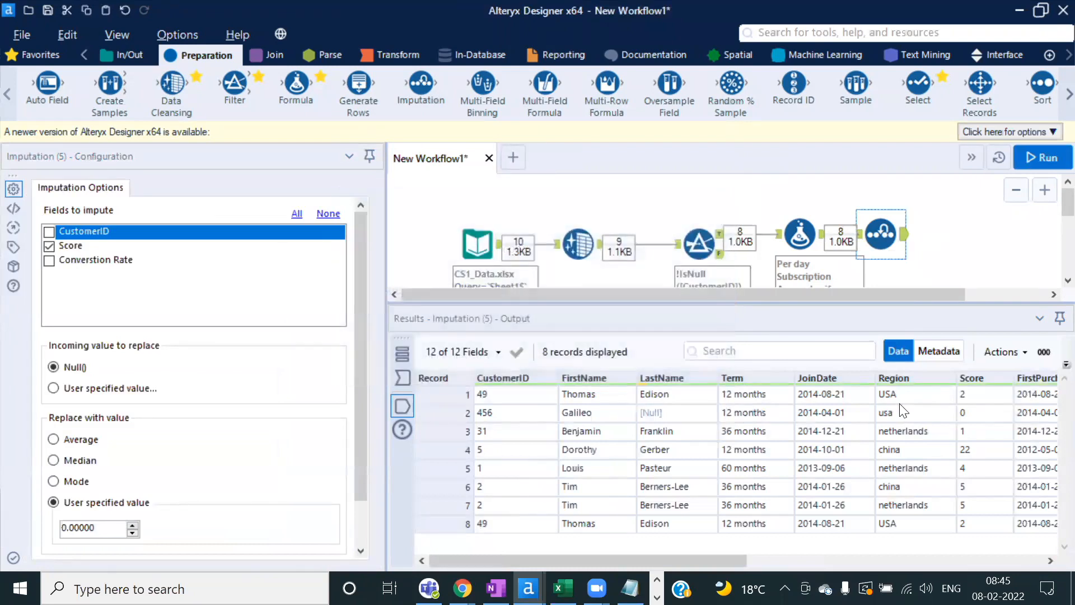
left_click(402, 378)
left_click(979, 412)
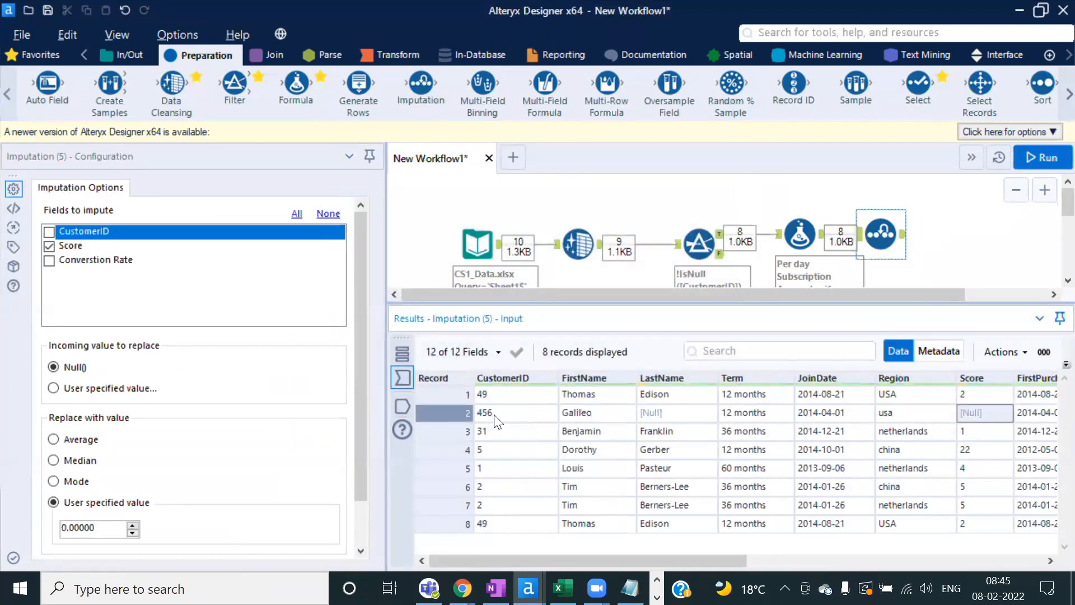
left_click(398, 409)
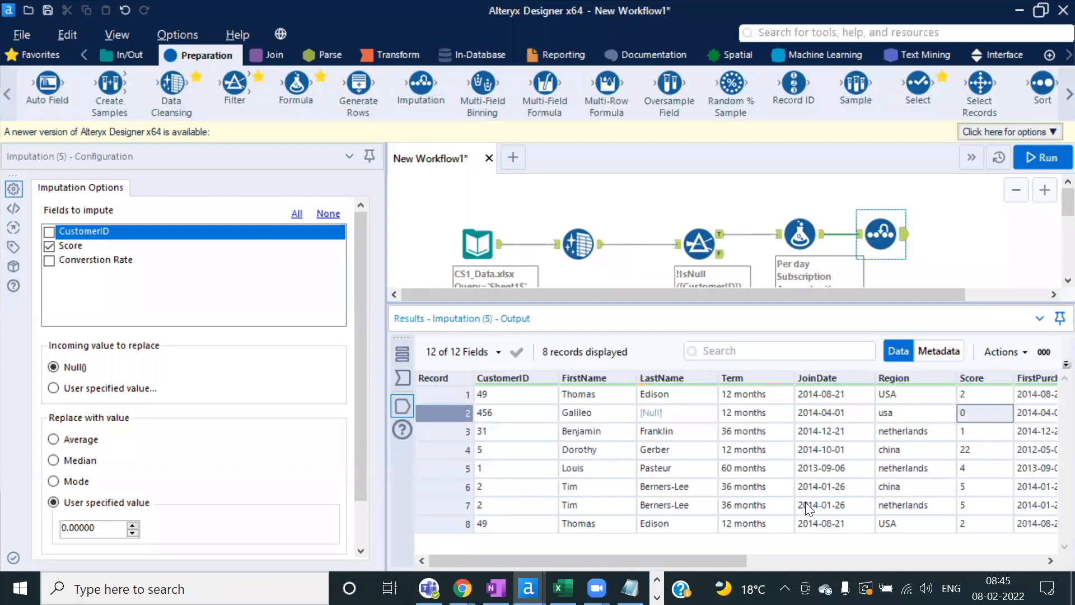
key("alt+Tab")
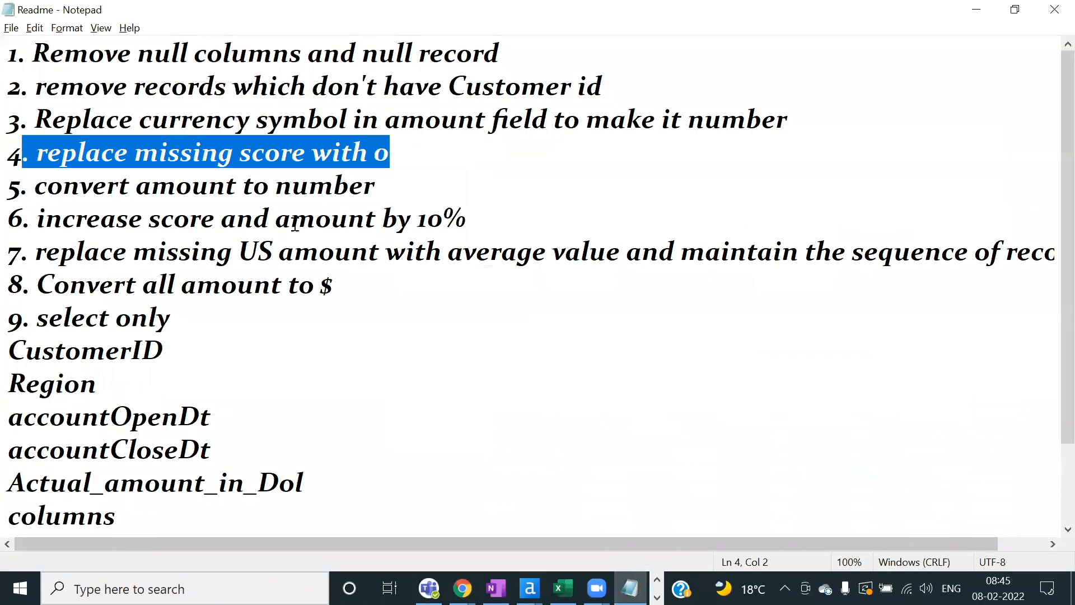
Step: Move to step 5 in the Readme, then return to Alteryx and select the Formula step
left_click(395, 191)
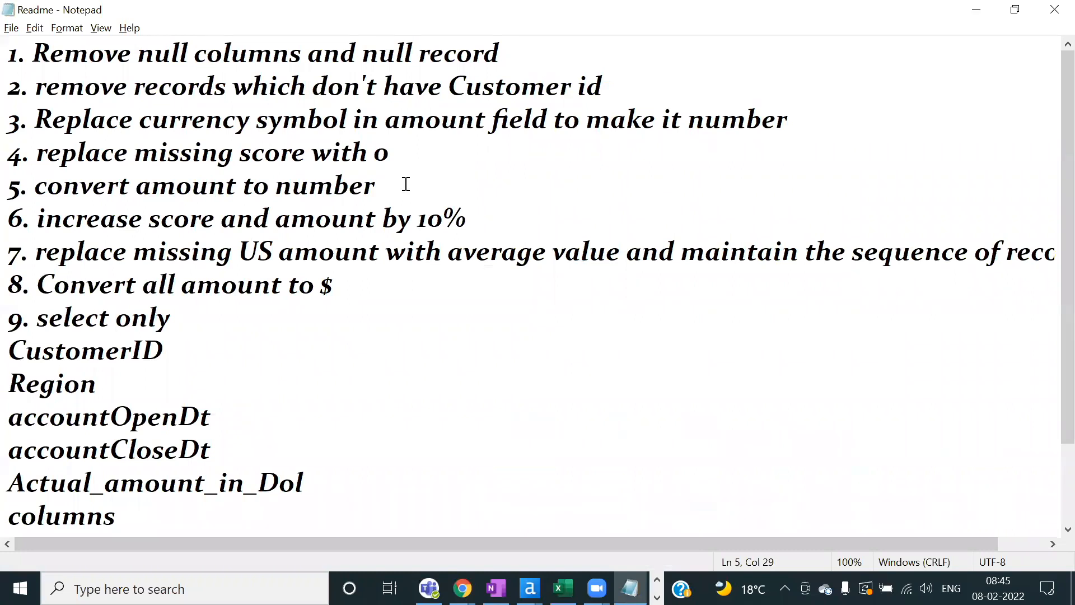
key("alt+Tab")
left_click(815, 242)
Step: Check the Formula output metadata: Per day Subscription Amount is still V_WString
left_click_drag(702, 563, 965, 551)
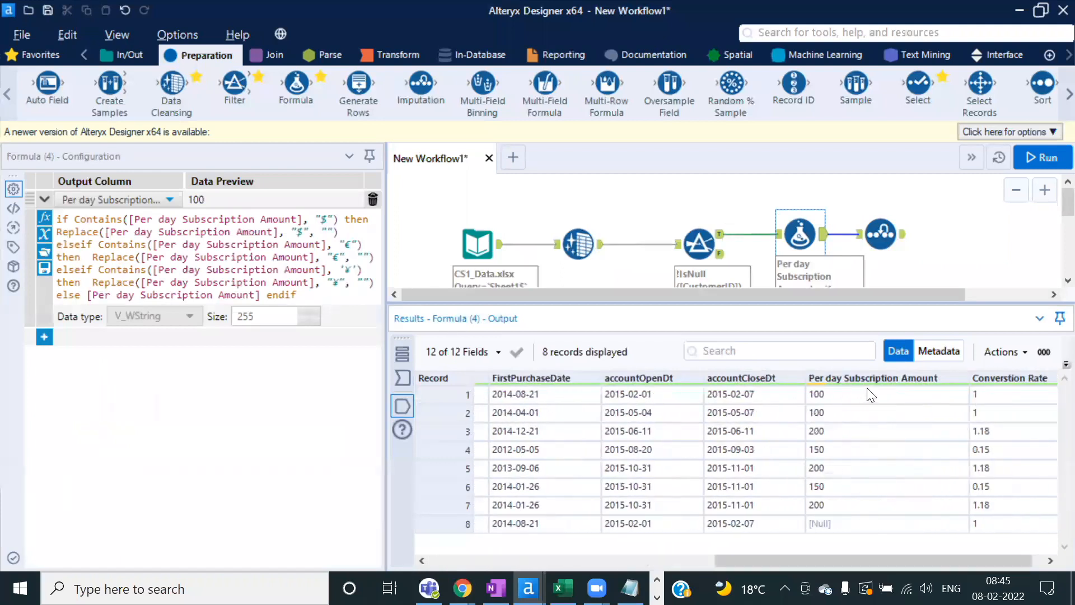
left_click(932, 352)
scroll(569, 475, "down", 1)
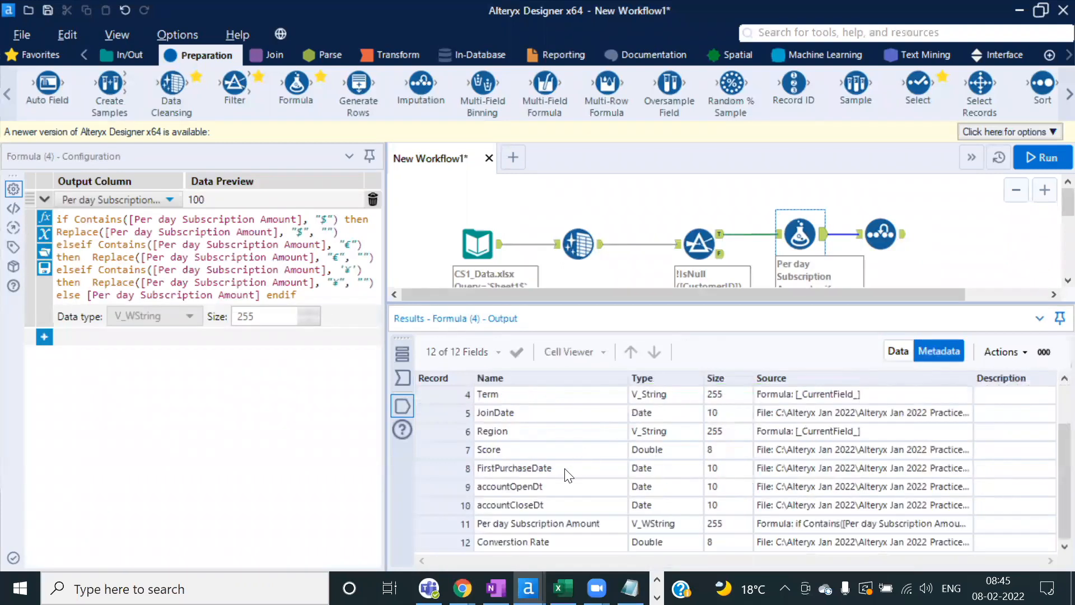
left_click(568, 526)
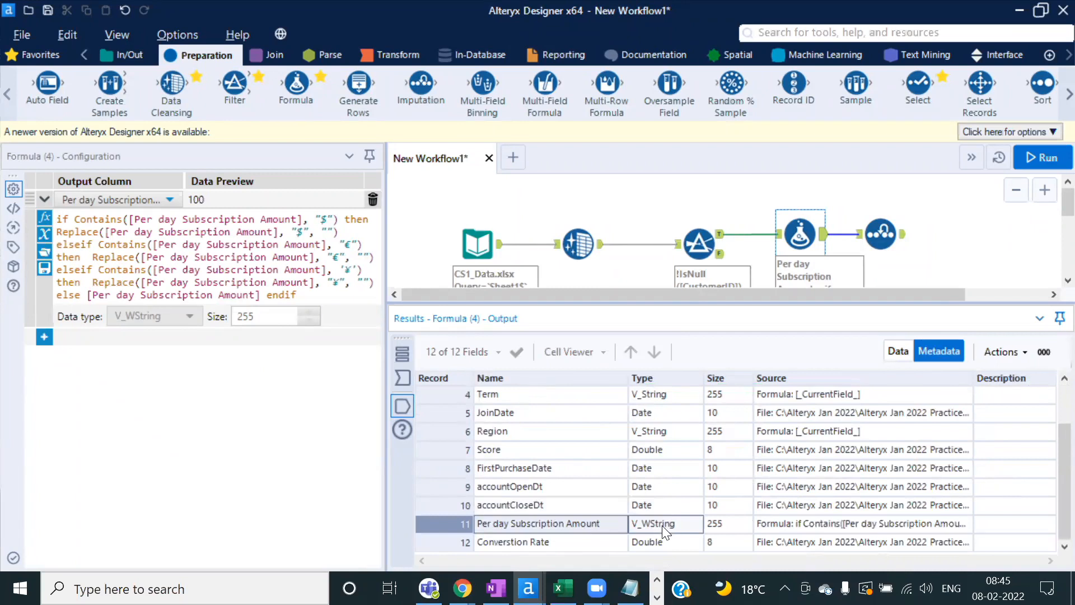
Step: Rearrange the canvas and add a Select tool after the Imputation step
left_click(387, 267)
left_click_drag(385, 267, 339, 263)
left_click(852, 251)
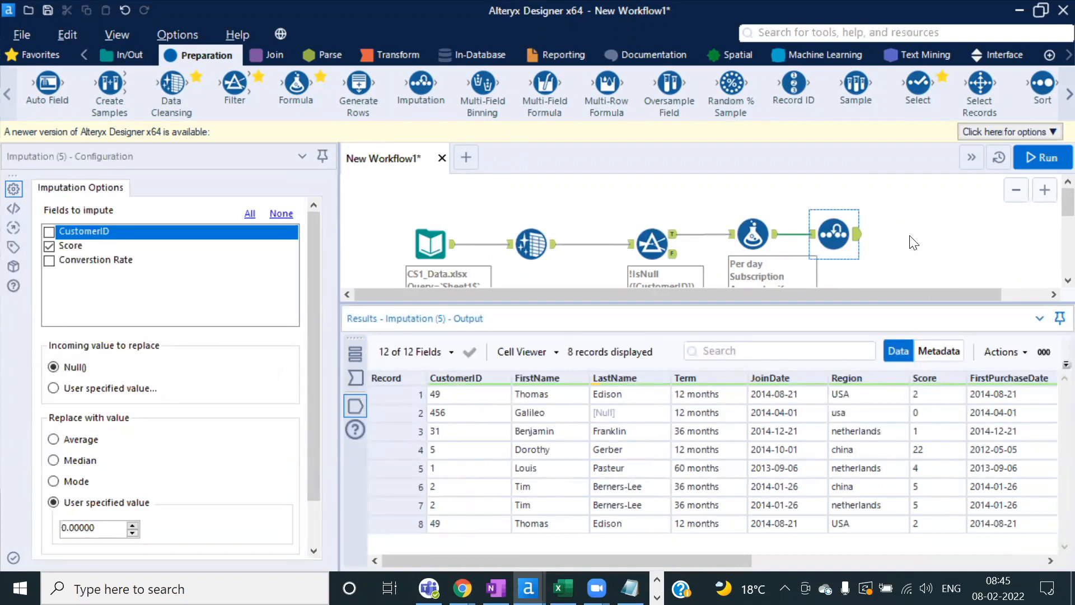
left_click_drag(728, 558, 1020, 568)
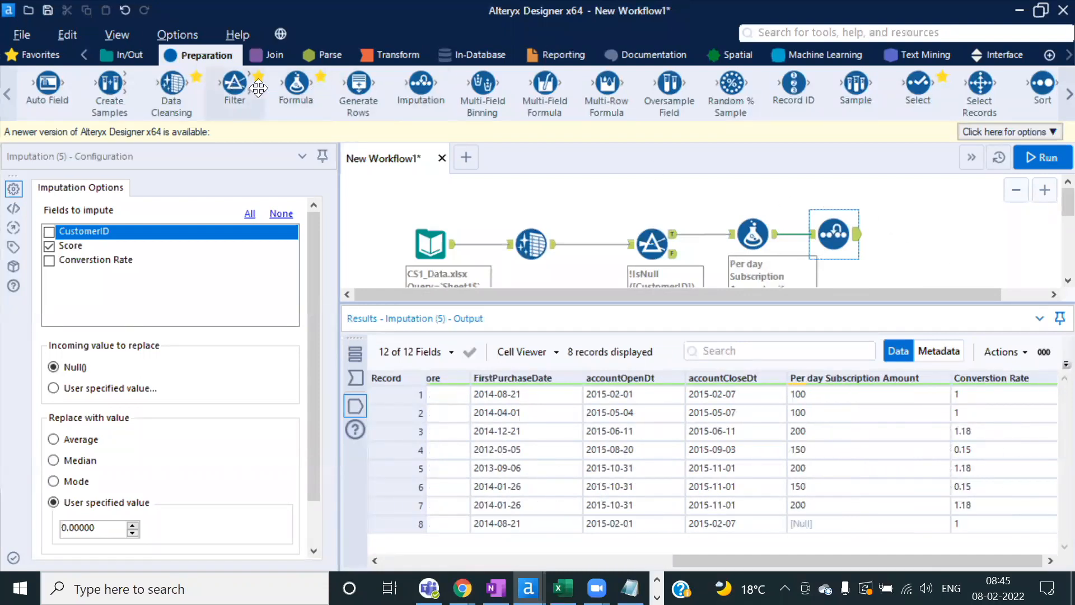
left_click_drag(919, 84, 925, 234)
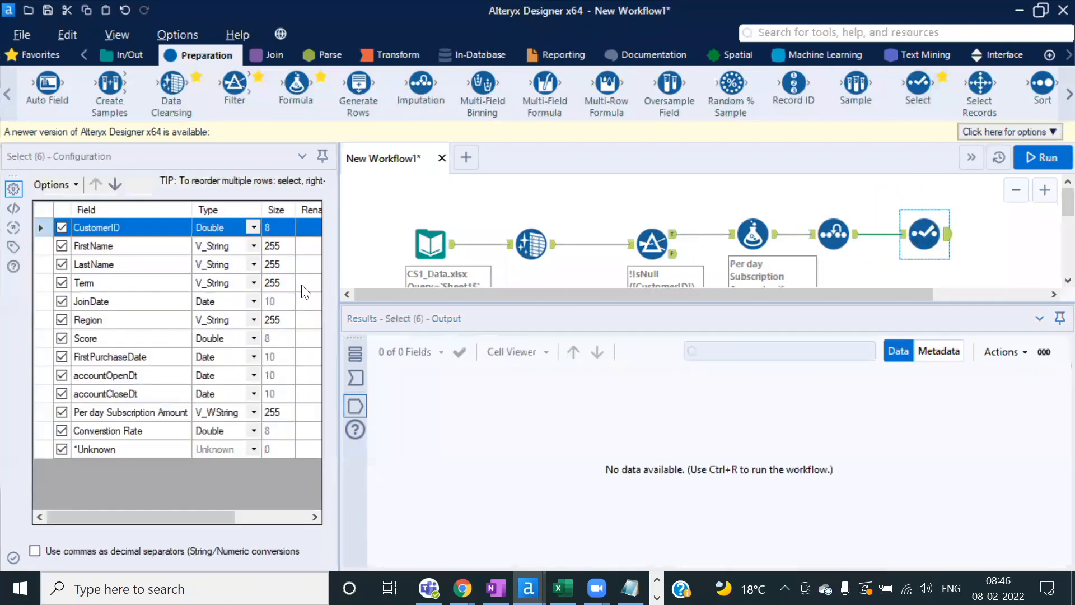
Step: Change Per day Subscription Amount's type to Double in the Select tool and run
left_click(253, 414)
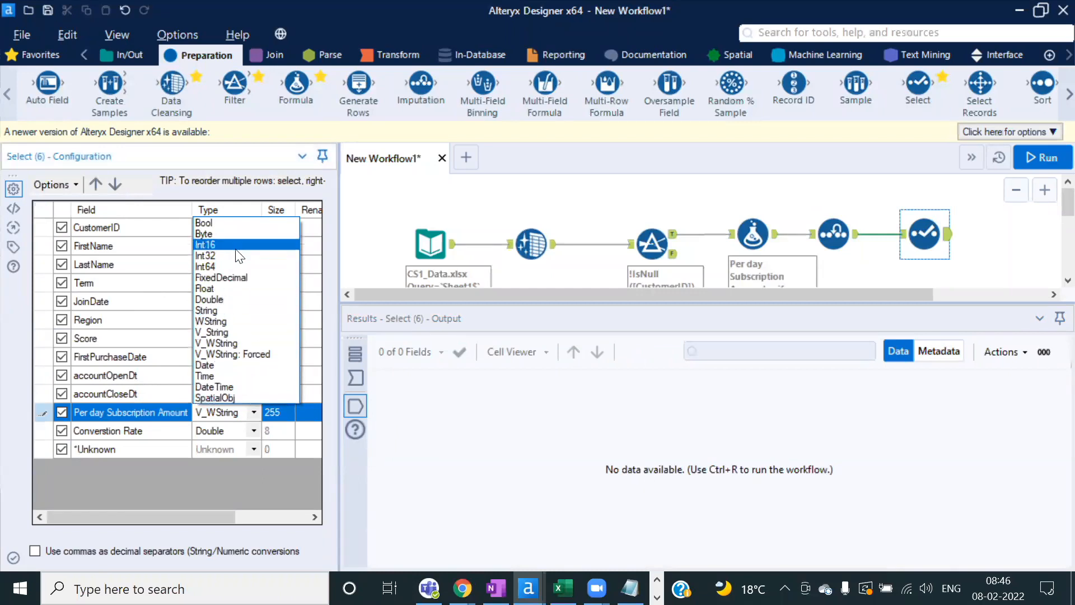
left_click(219, 300)
left_click(1044, 157)
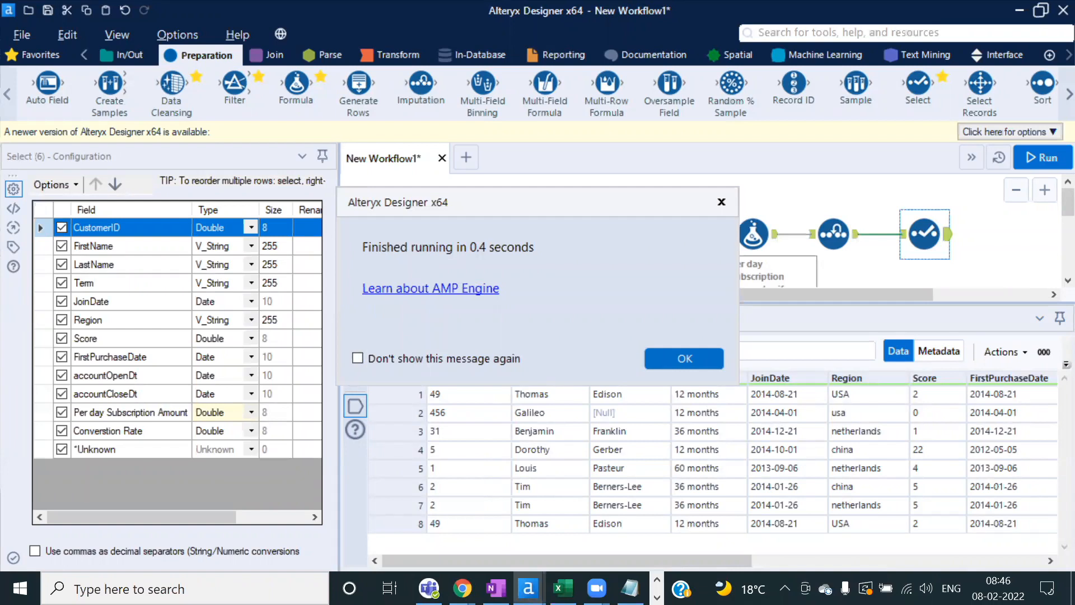
left_click(682, 355)
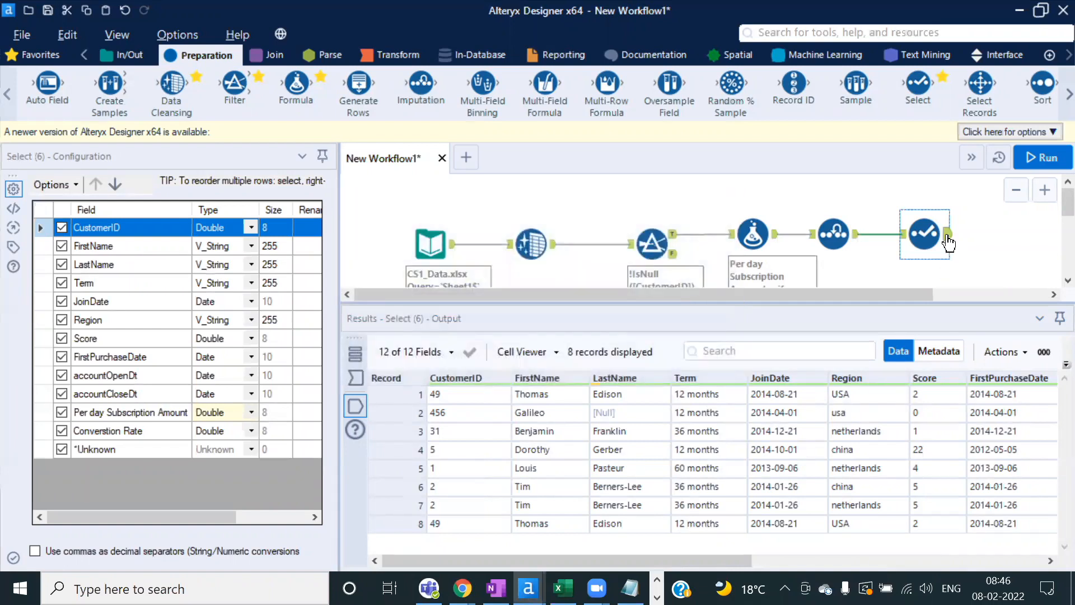
Step: Review the Select output's 8 records, then switch to the Readme
mouse_move(630, 588)
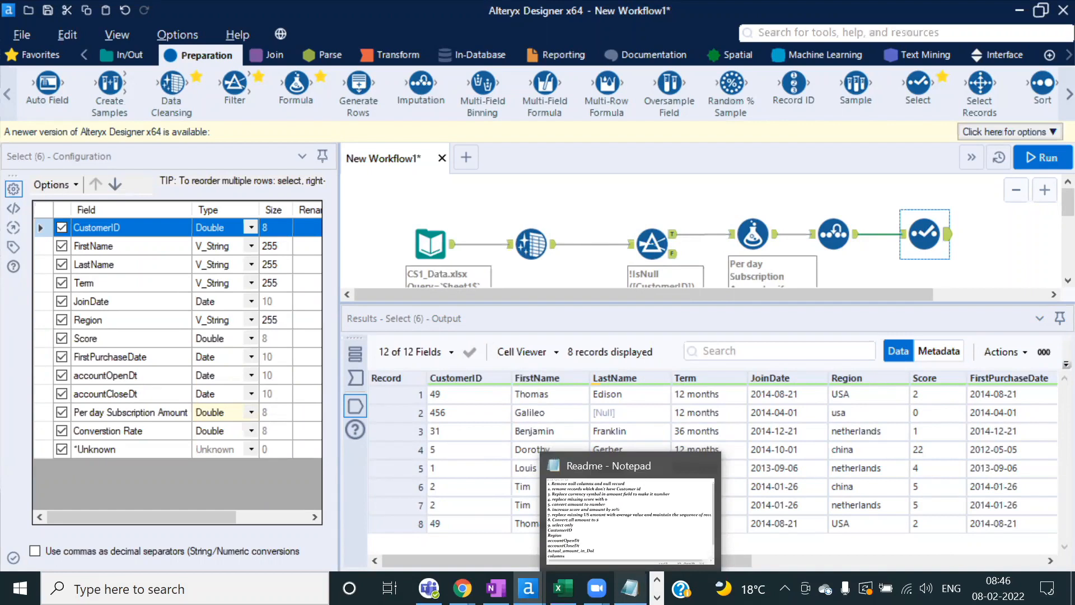
left_click(935, 431)
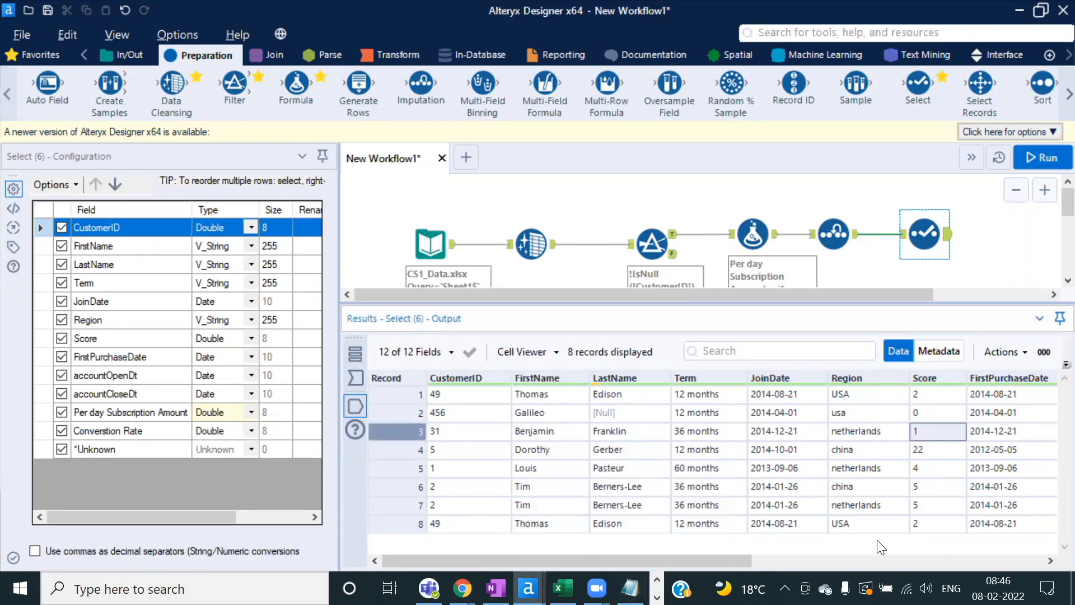
left_click_drag(728, 557, 1053, 541)
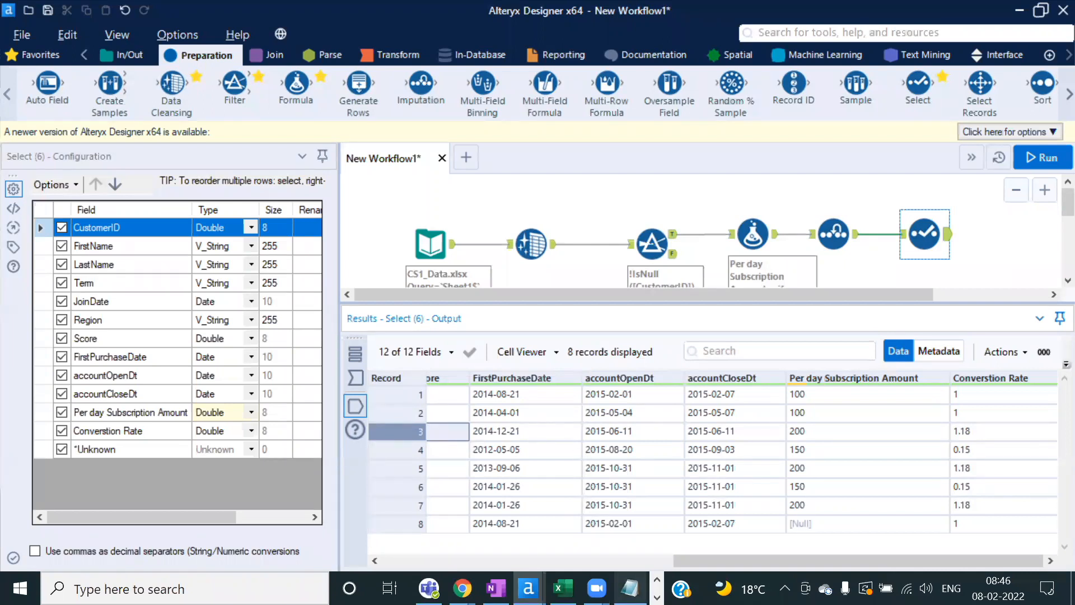
left_click(630, 589)
Step: Highlight Readme step 6, increase score and amount by 10%, then return to Alteryx
left_click(273, 311)
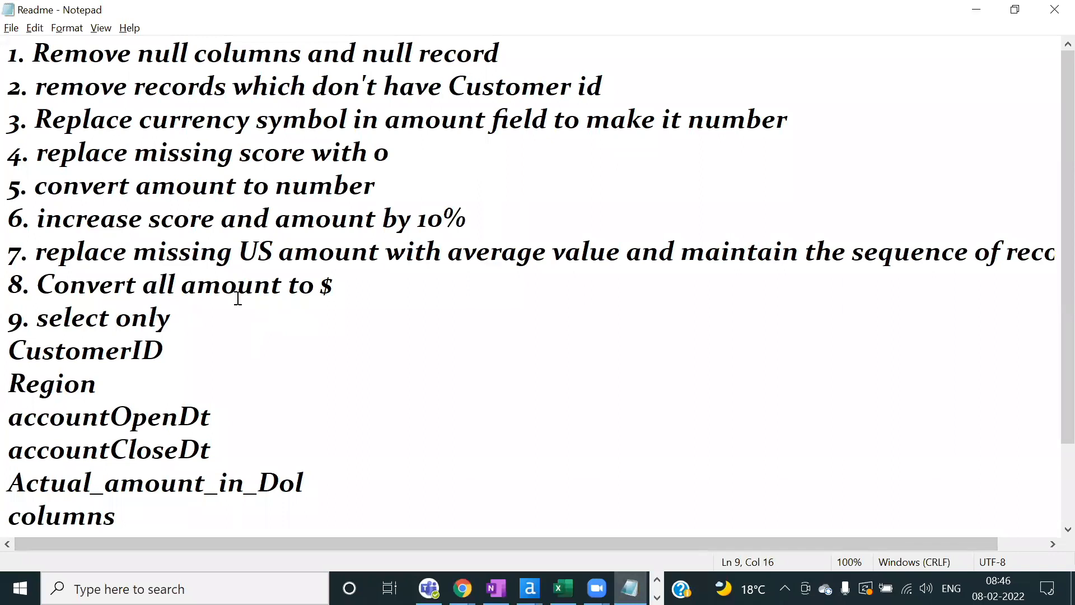
left_click_drag(38, 219, 522, 210)
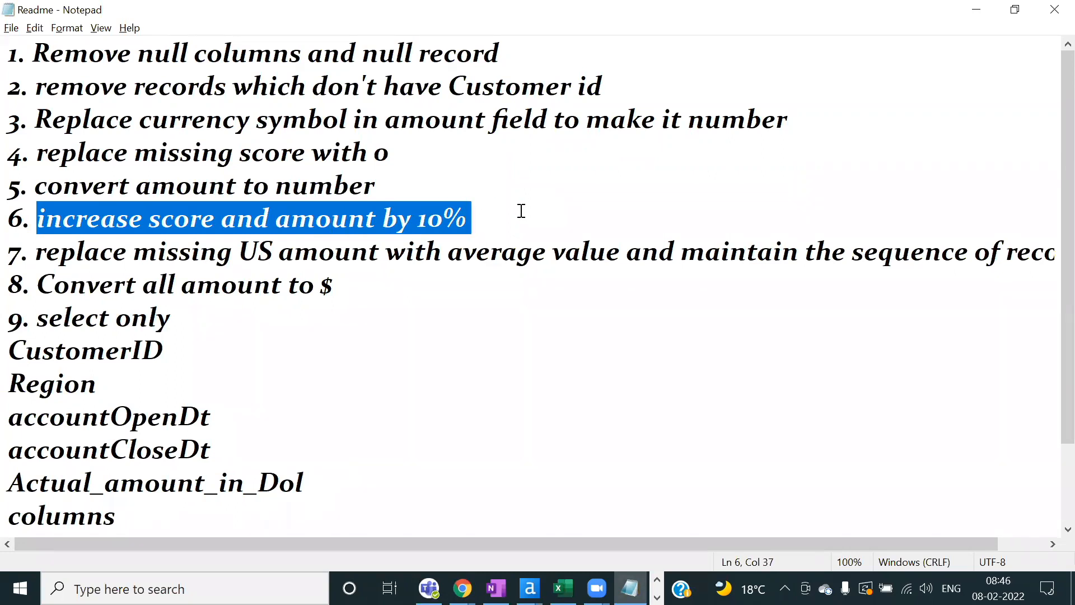
key("alt+Tab")
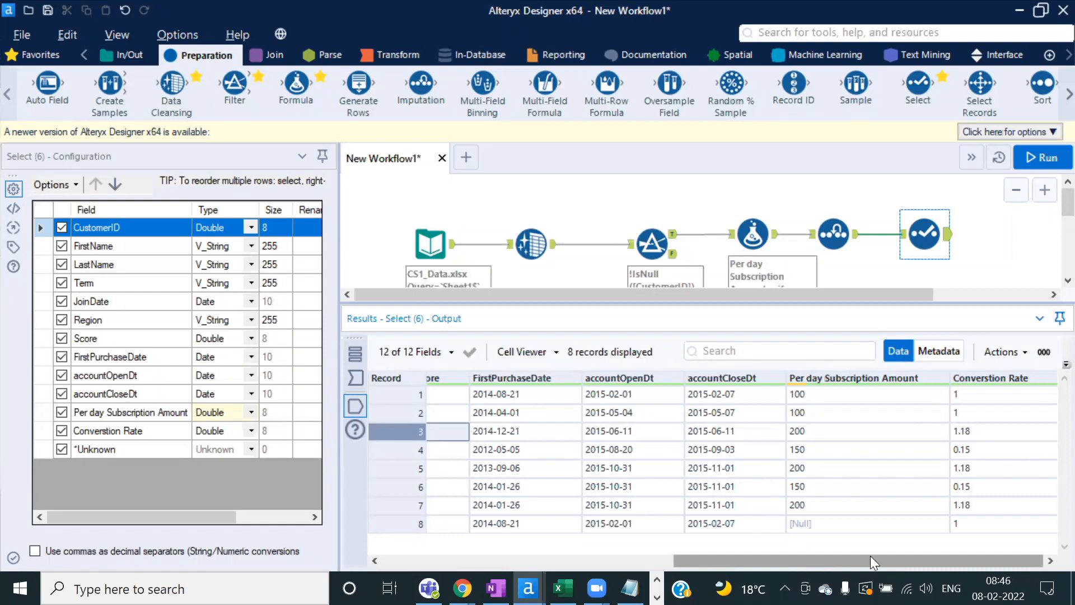
Step: Toggle the Select results between metadata and data and browse the record values
left_click_drag(871, 558, 786, 552)
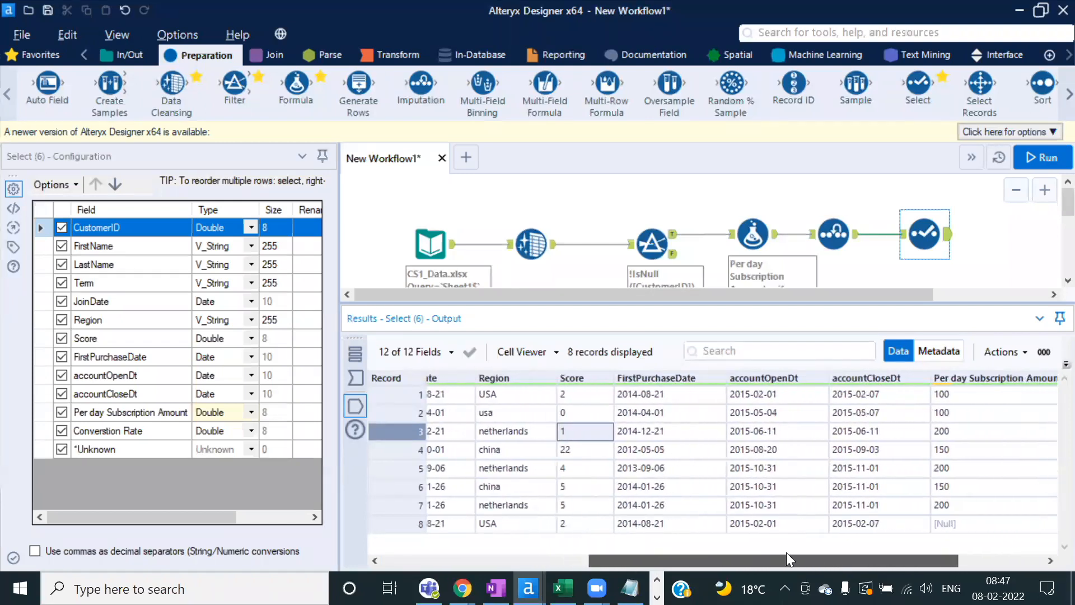
left_click(943, 352)
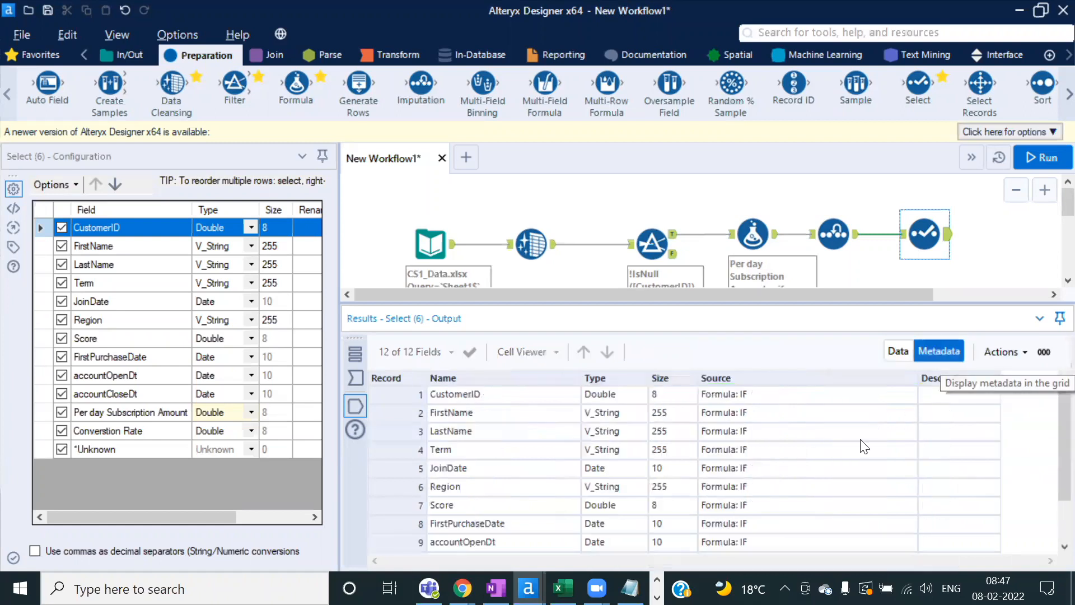
left_click(896, 352)
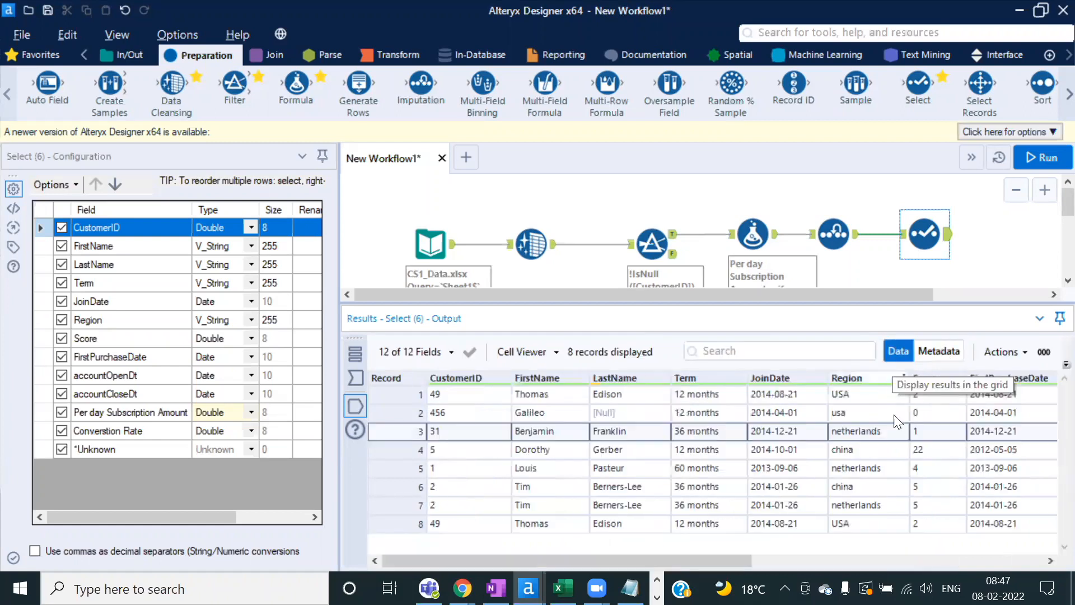
left_click(738, 491)
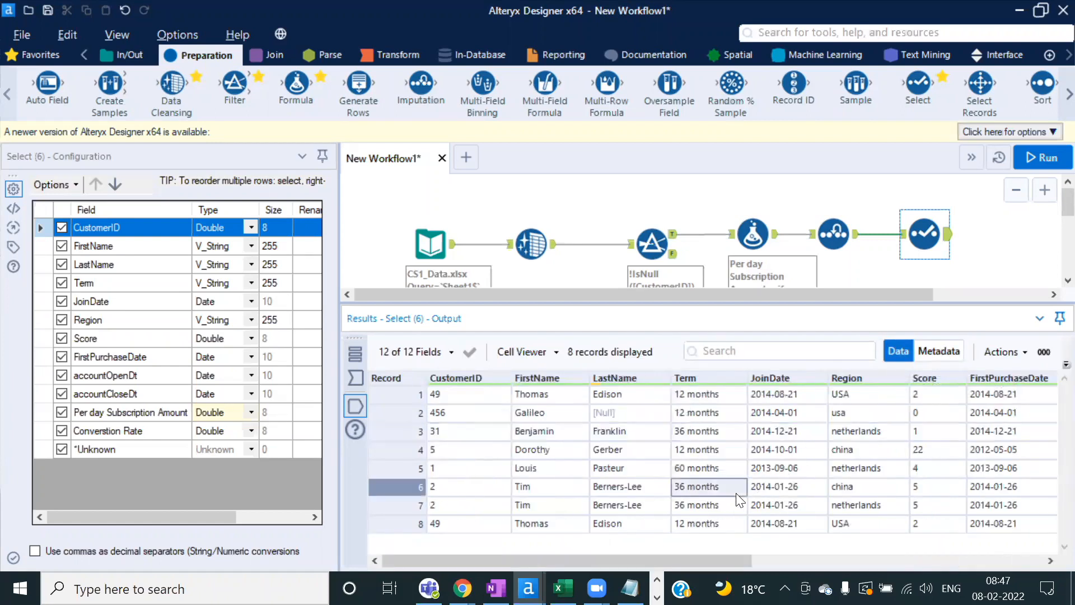
left_click(930, 396)
left_click_drag(729, 560, 925, 561)
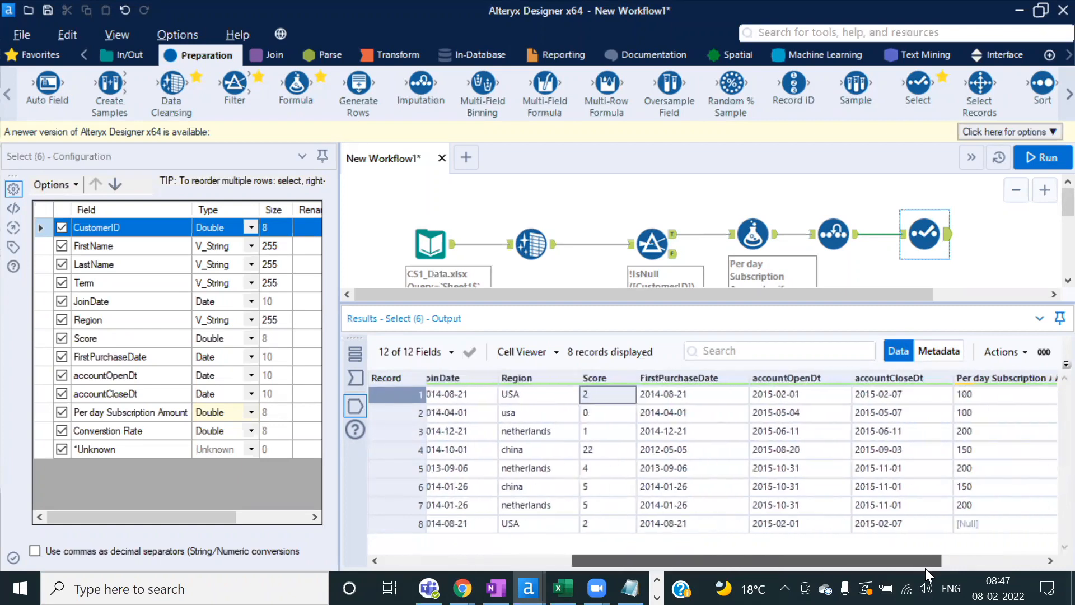
Step: Confirm Score and Per day Subscription Amount are Double, then add a Multi-Field Formula after Select
left_click(1000, 394)
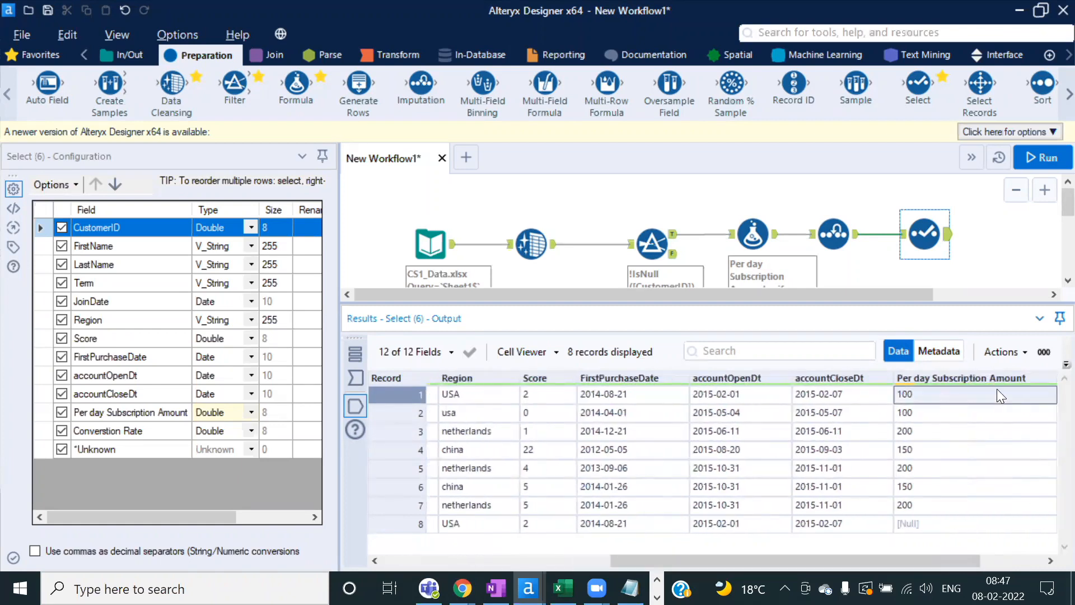
left_click(941, 352)
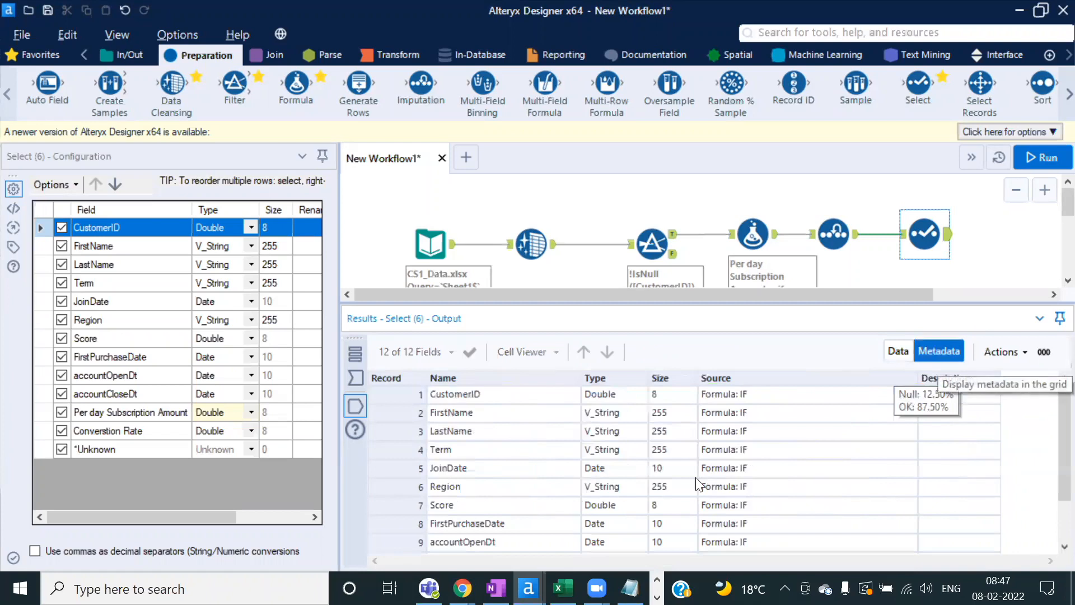
left_click(479, 504)
left_click(610, 510)
scroll(609, 511, "down", 1)
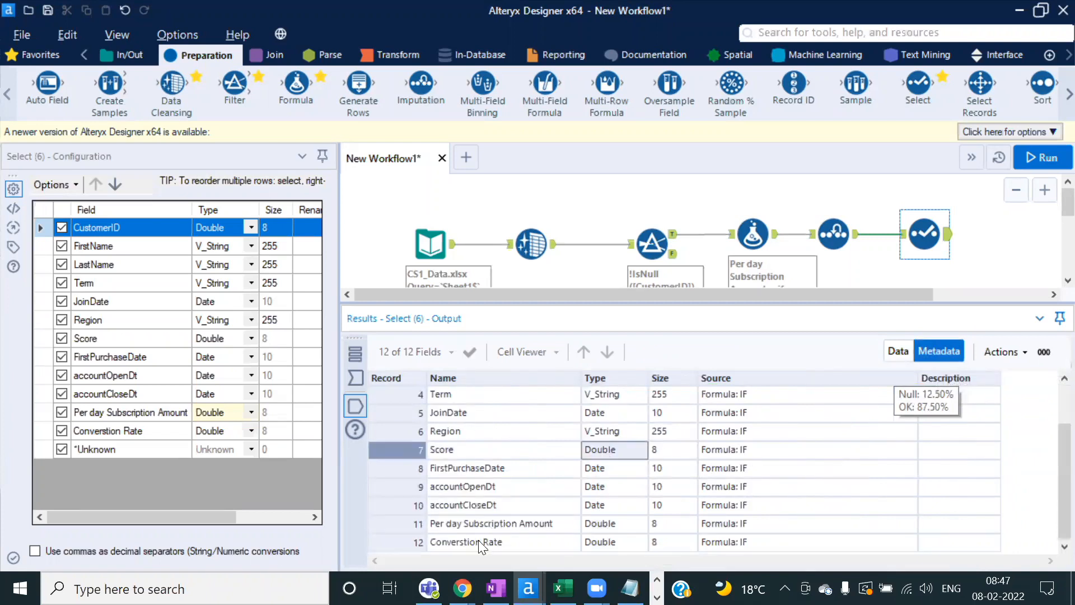
left_click(521, 522)
left_click(613, 523)
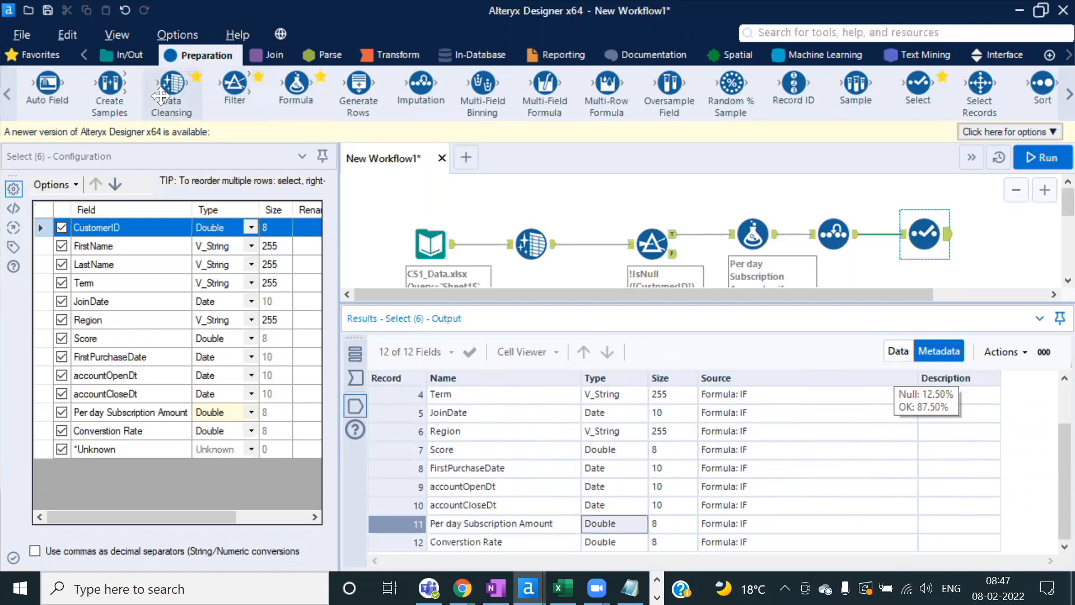
left_click_drag(552, 83, 1015, 234)
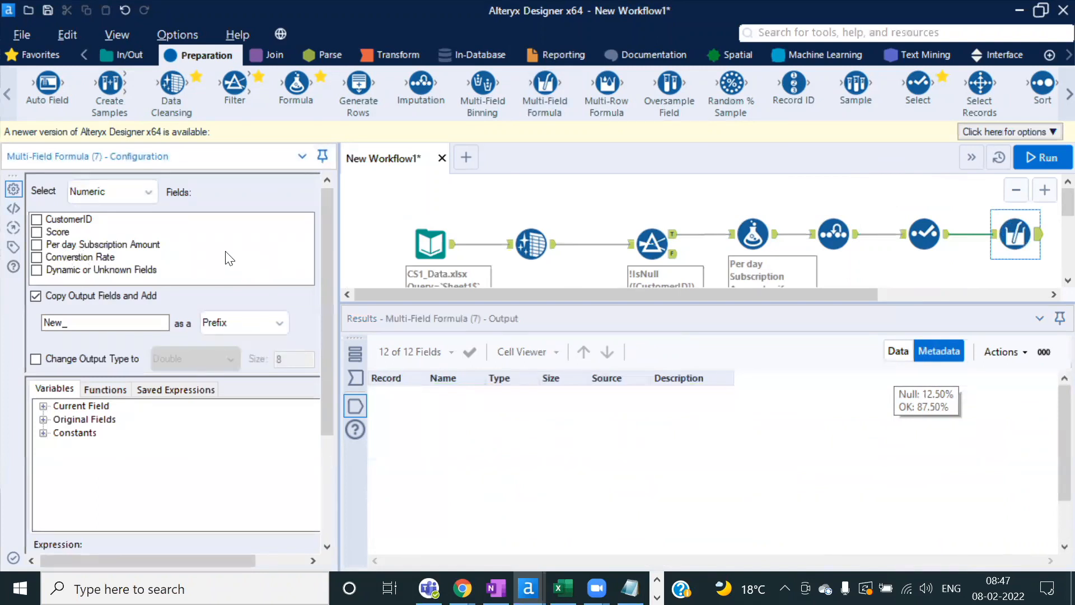
Step: Tick Score and Per day Subscription Amount and turn off Copy Output Fields
left_click(36, 233)
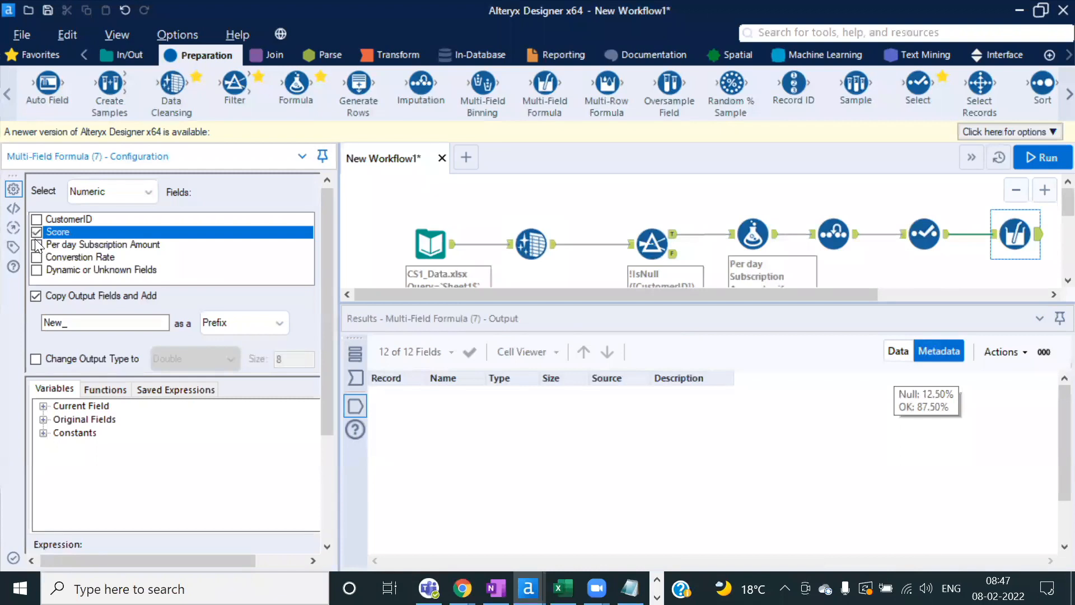
left_click(37, 246)
left_click(36, 295)
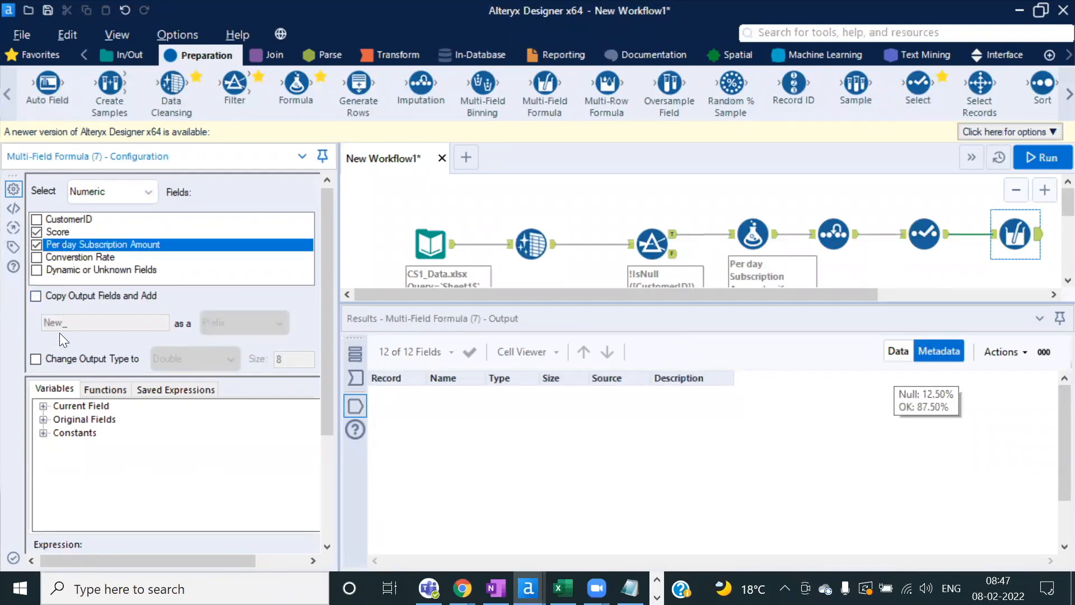
scroll(332, 461, "down", 3)
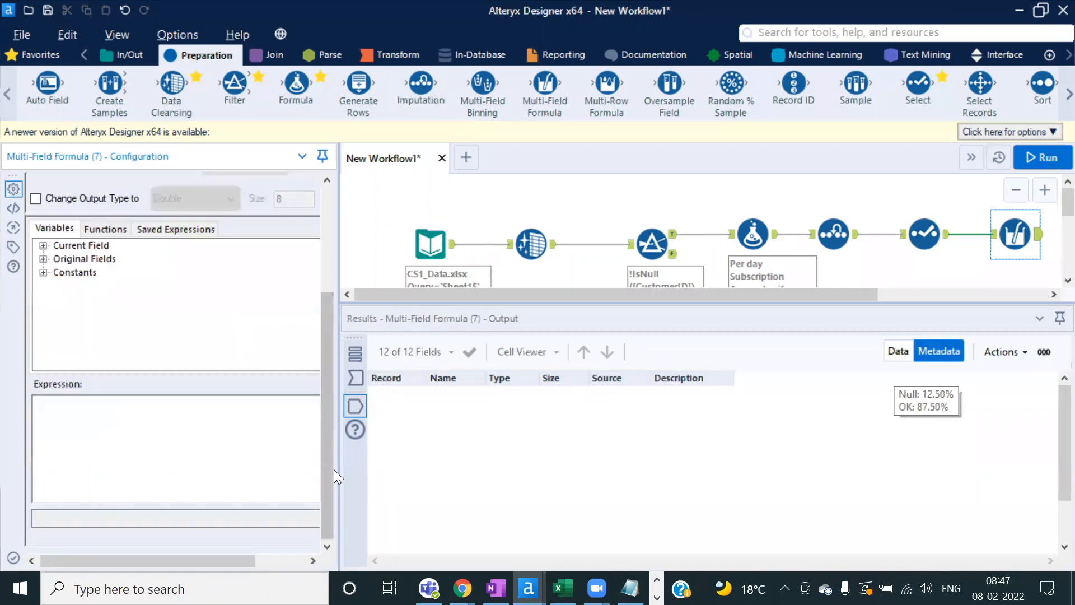
Step: Enter the expression [_CurrentField_]*1.1 in the Multi-Field Formula
left_click(78, 415)
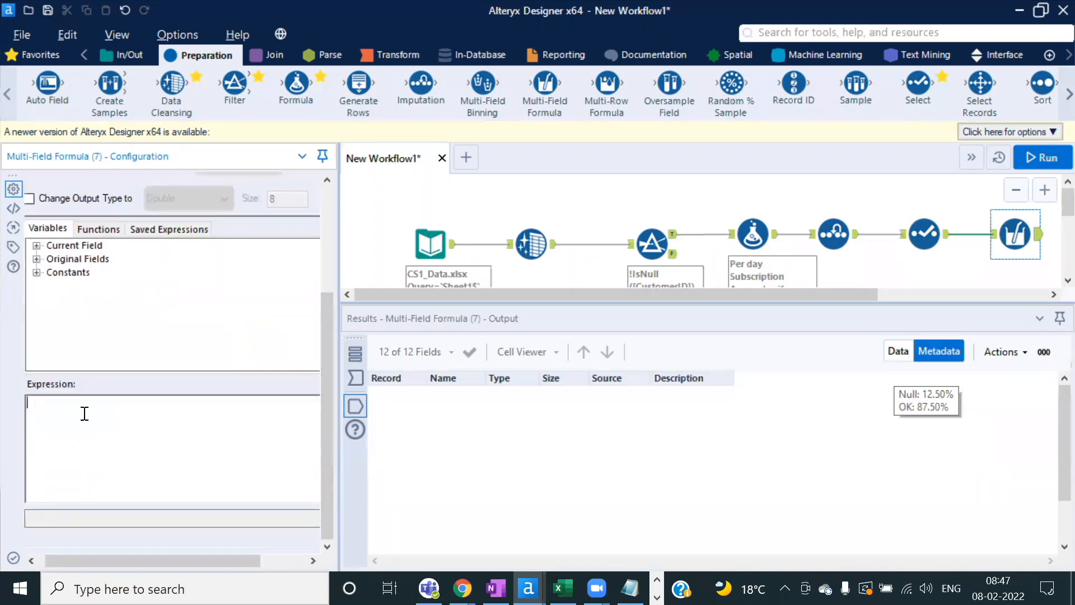
type("[_Cur")
key("BackSpace")
key("BackSpace")
key("BackSpace")
key("BackSpace")
type("Score]*1.1")
left_click_drag(132, 402, 7, 395)
key("BackSpace")
left_click(35, 245)
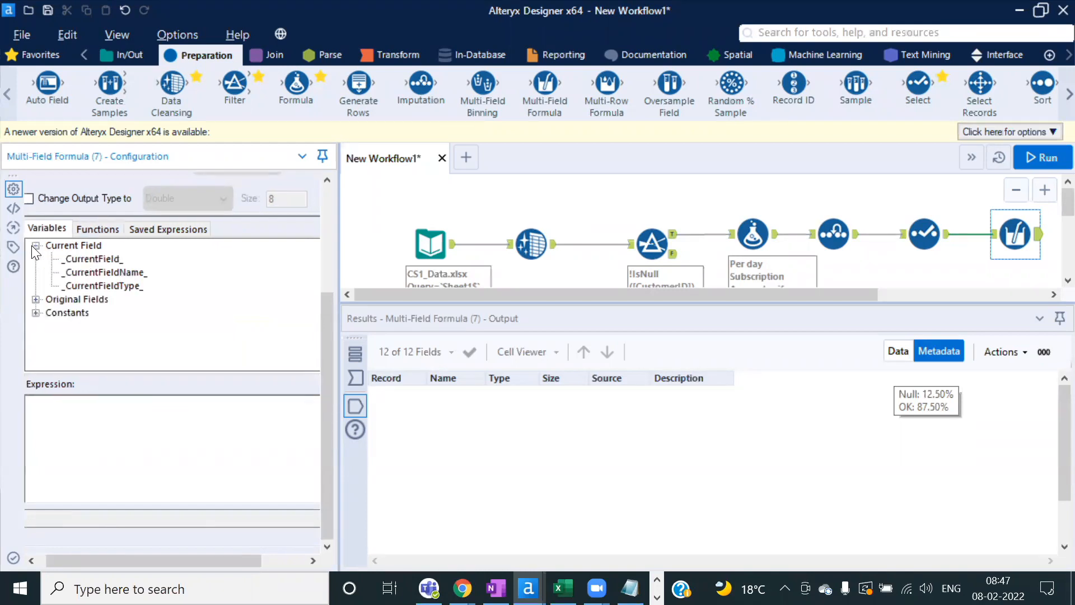
double_click(86, 256)
type("*1.1")
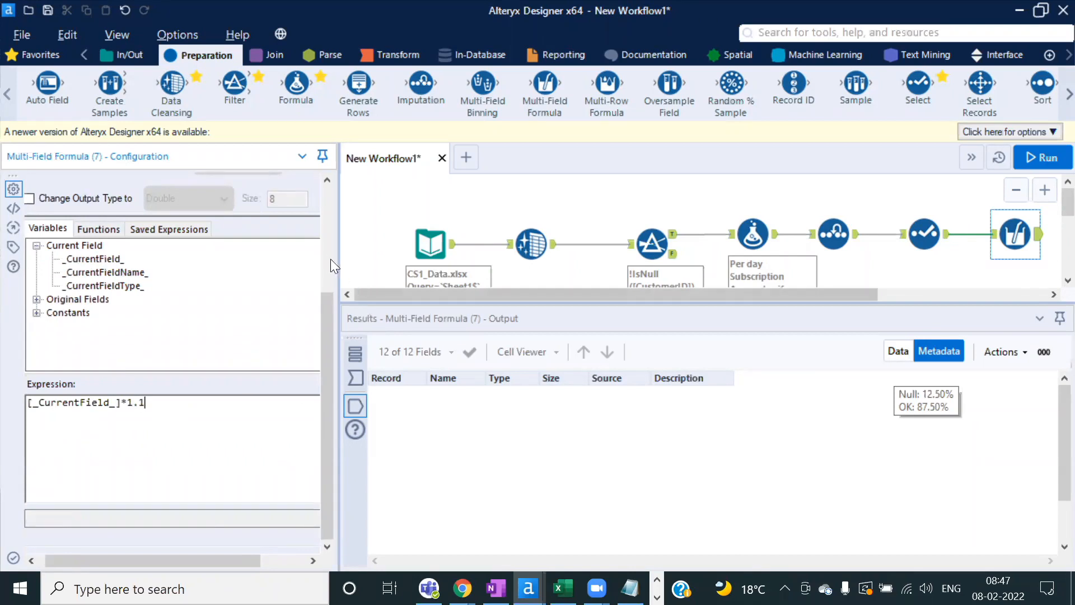
Step: Resize the panes and run the workflow
scroll(327, 256, "up", 5)
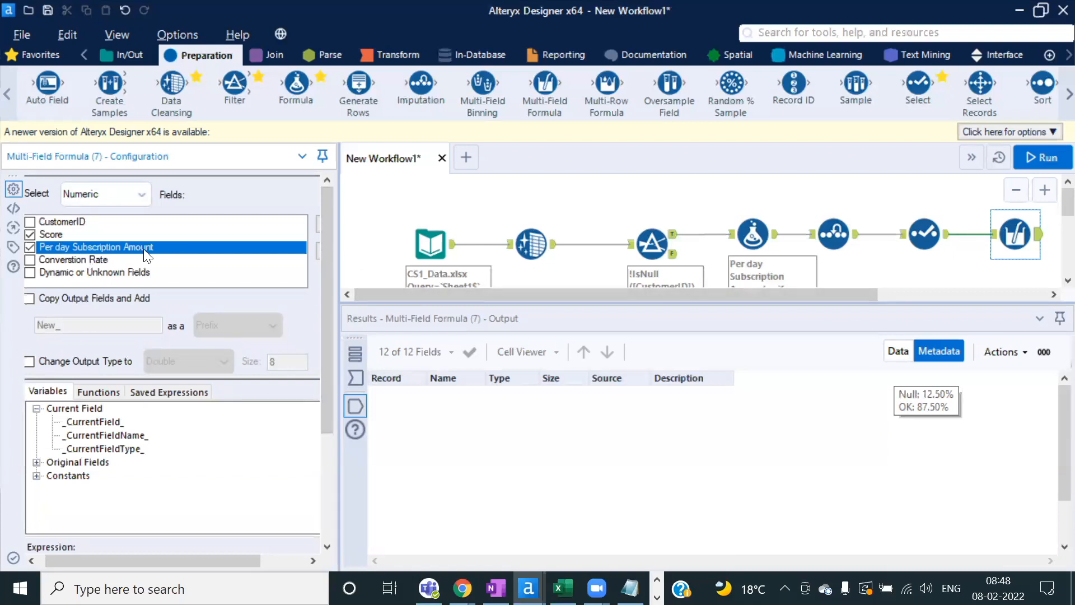
mouse_move(325, 282)
left_mouse_down()
mouse_move(319, 452)
mouse_move(334, 268)
left_mouse_up()
left_click_drag(338, 247, 283, 247)
left_click(1043, 157)
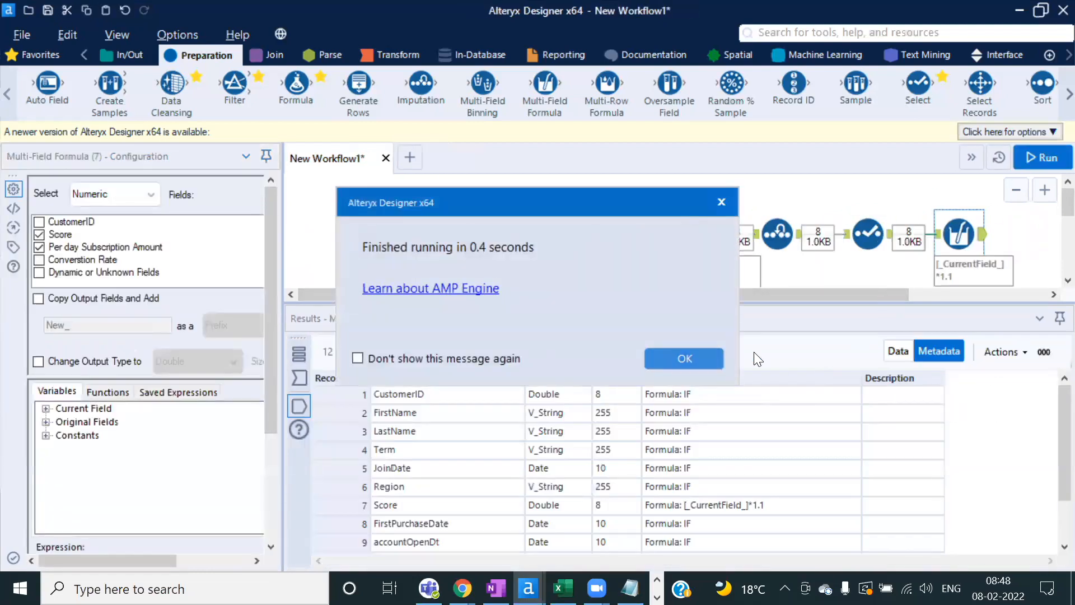
left_click(684, 358)
Step: Compare the Multi-Field Formula's input and output, with values raised 10% such as 2.2 and 110
left_click(903, 350)
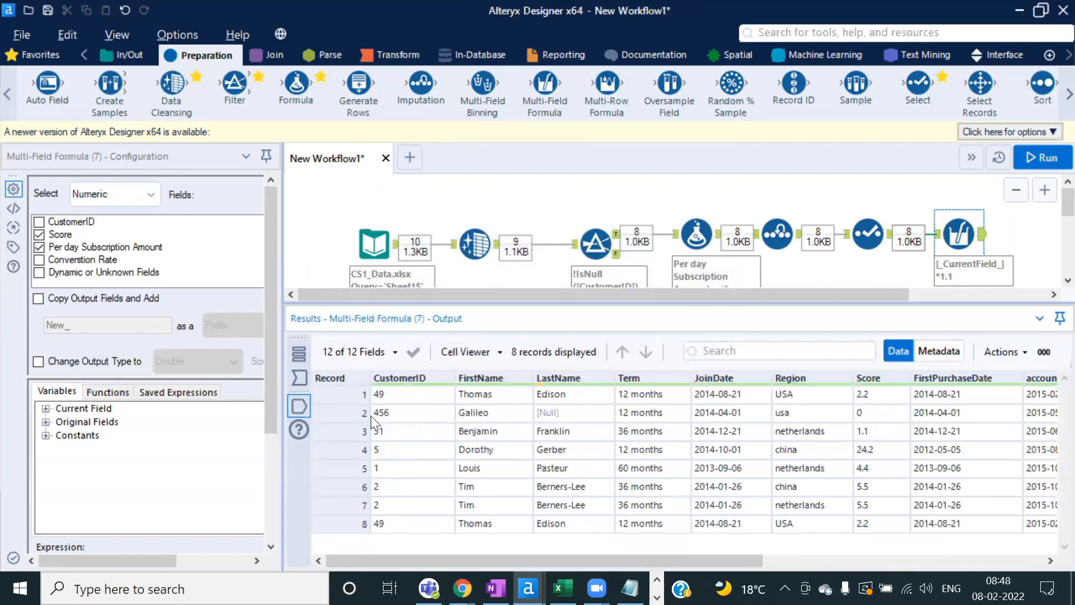
left_click(302, 383)
left_click_drag(882, 394, 882, 486)
left_click(312, 399)
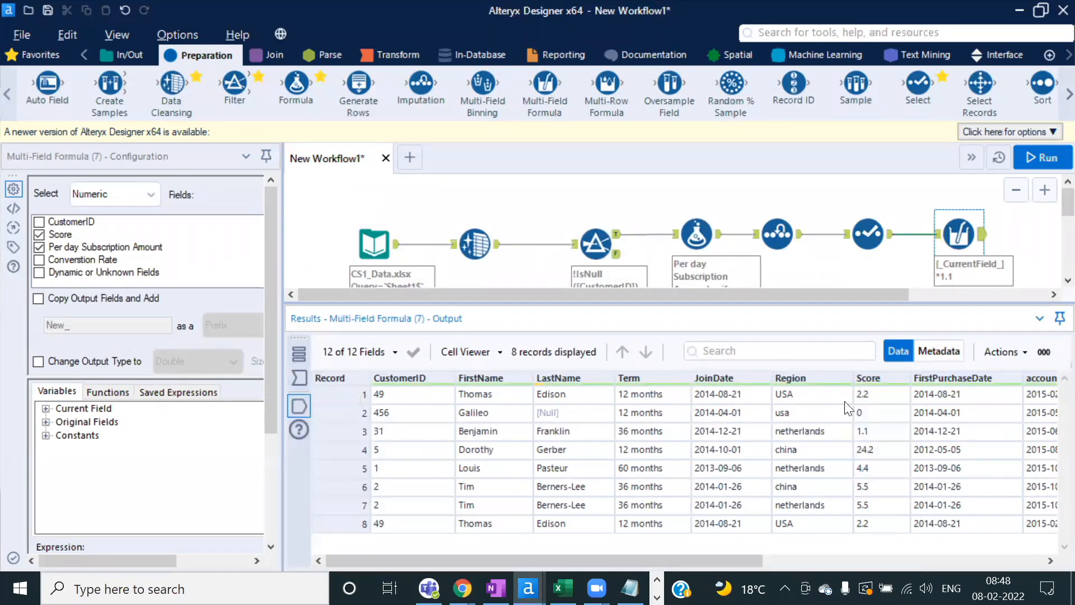
left_click_drag(744, 561, 981, 560)
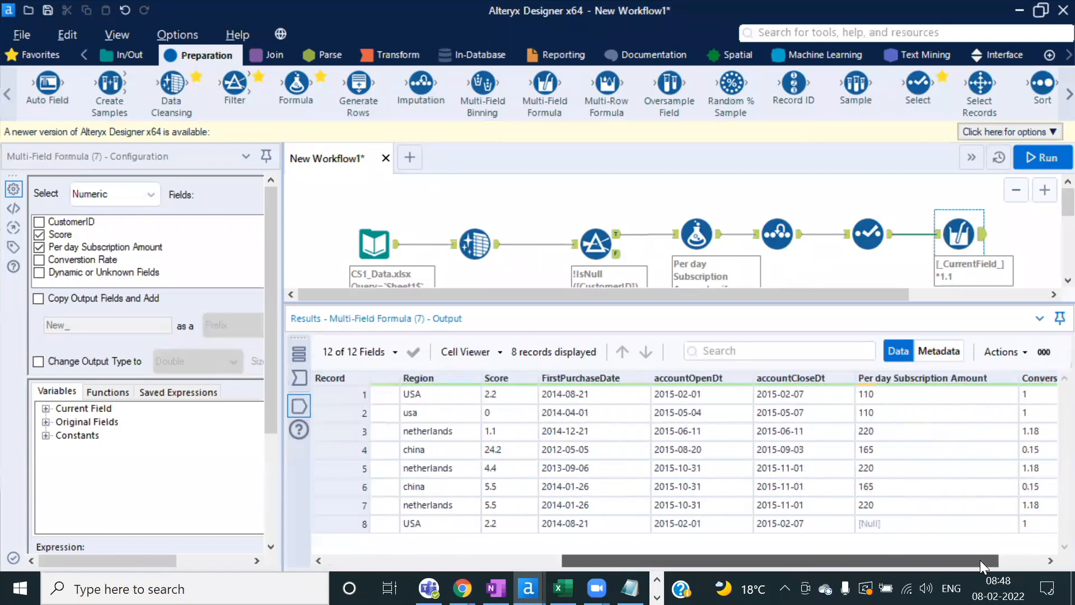
left_click(303, 382)
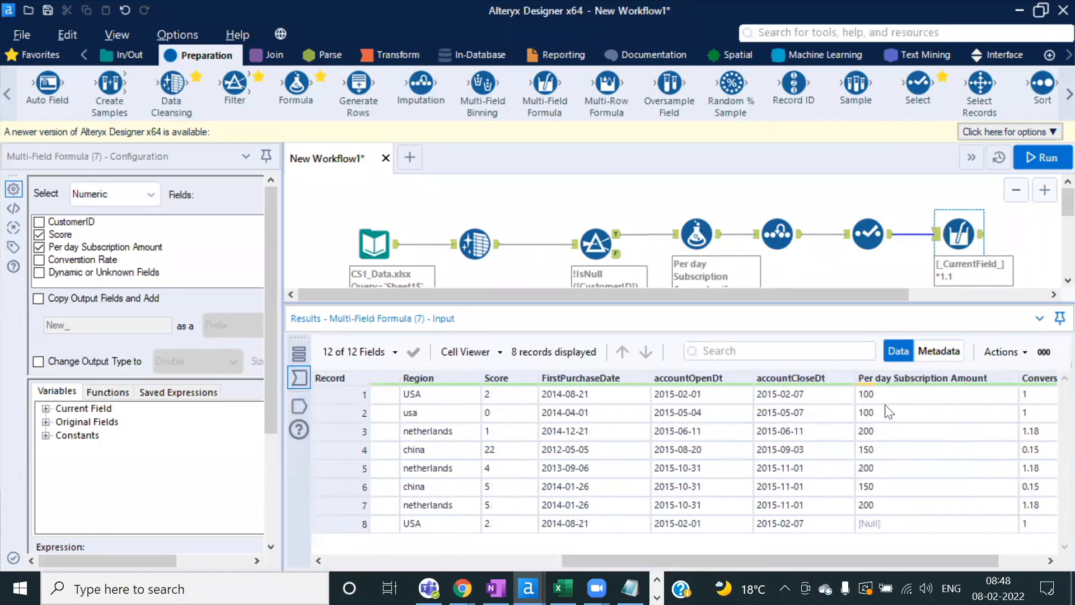
left_click(305, 408)
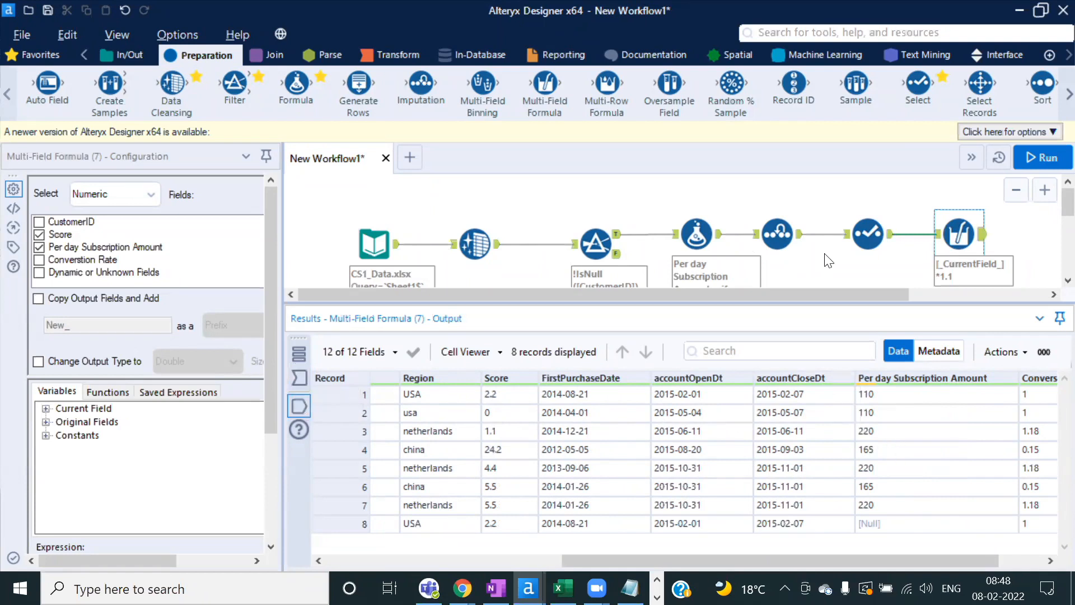
left_click_drag(787, 302, 796, 376)
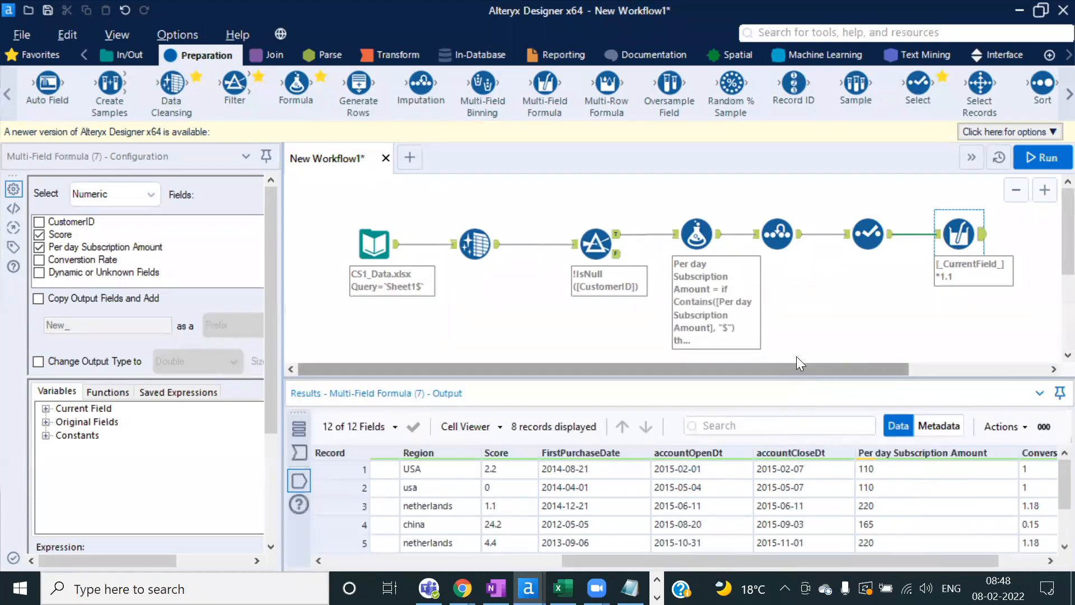
Step: Scroll through the Readme's remaining tasks through step 12, then return to Alteryx
key("alt+Tab")
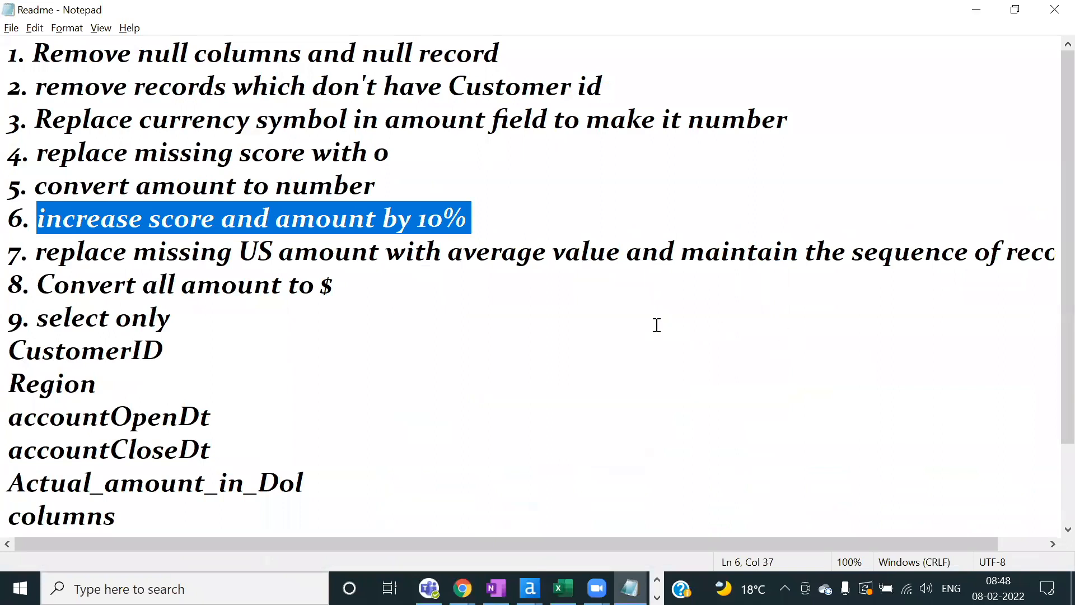
scroll(656, 324, "down", 1)
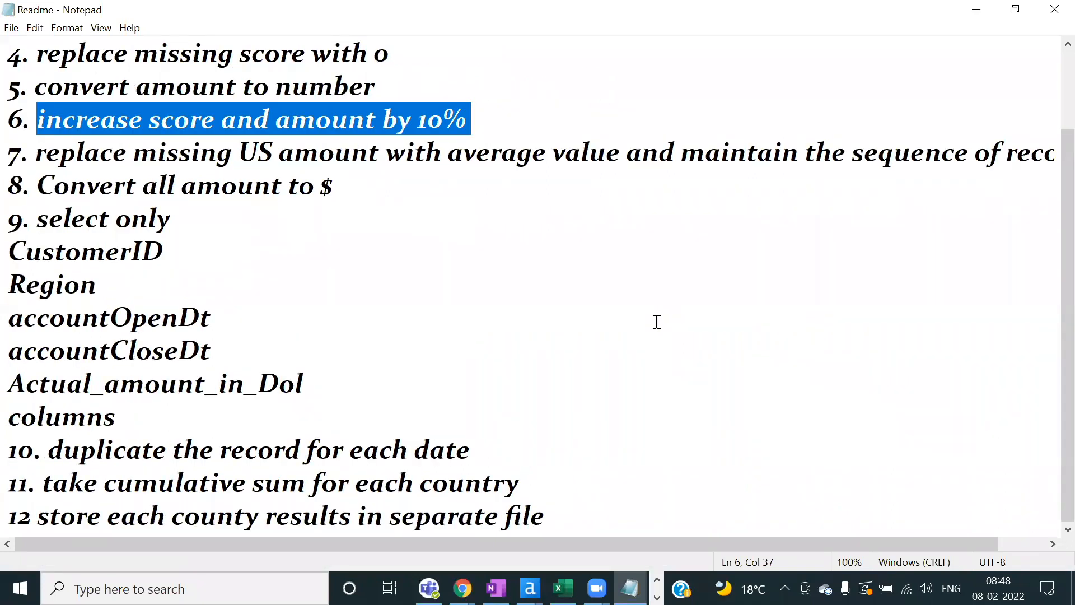
scroll(657, 322, "up", 1)
scroll(657, 322, "down", 1)
scroll(657, 322, "up", 1)
scroll(657, 322, "down", 1)
key("alt+Tab")
Step: Delete every tool on the canvas, from the CS1_Data.xlsx input through the Multi-Field Formula
left_click_drag(1030, 322, 303, 222)
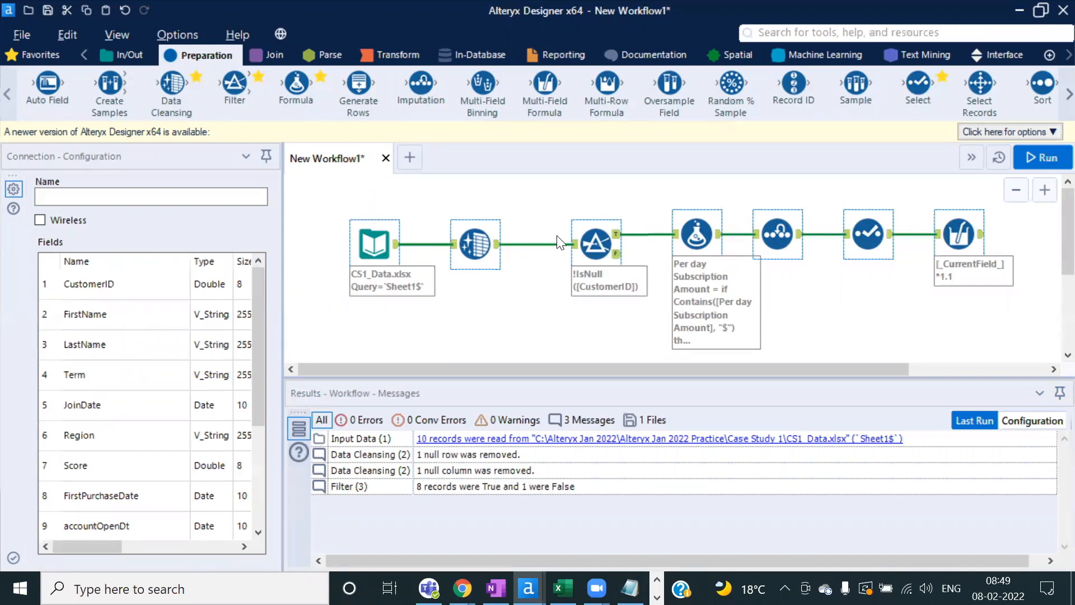
key("Delete")
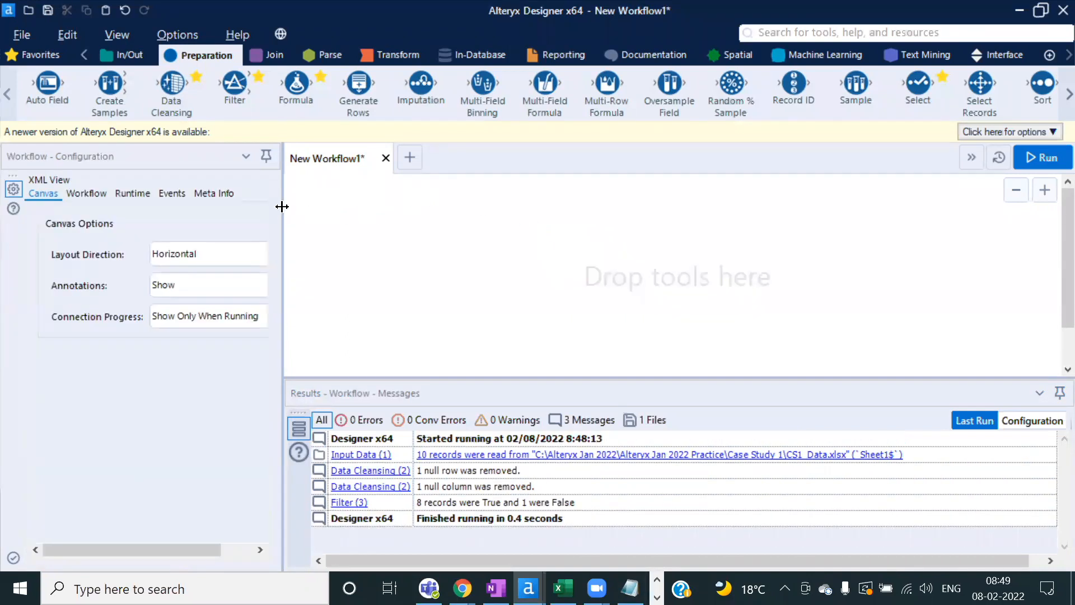
Step: Undo the deletion and inspect the Select output for all 8 records, including record 8's missing amount
key("ctrl+z")
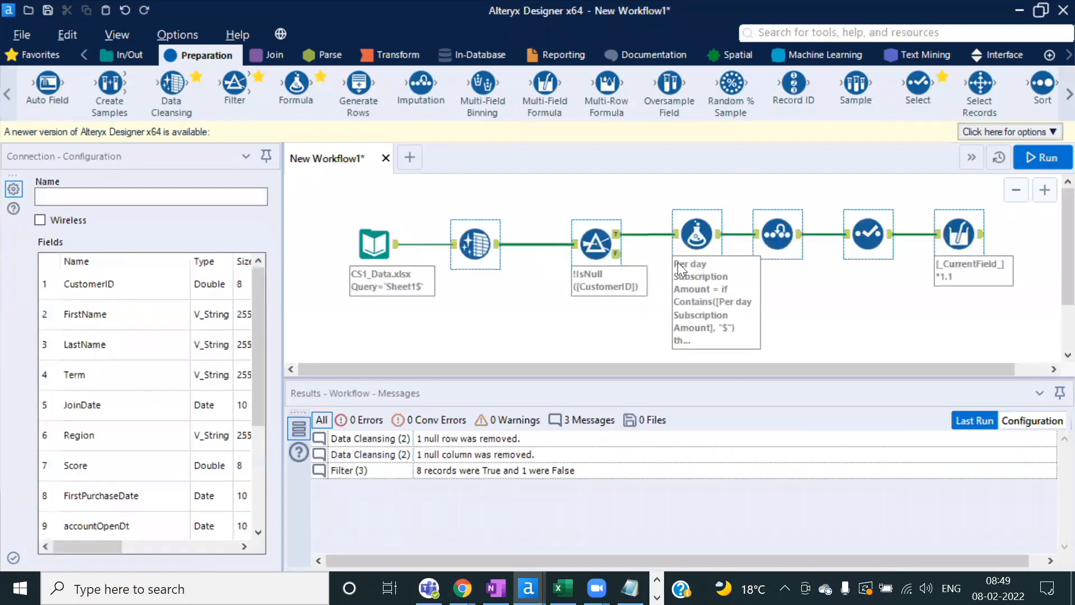
left_click(871, 314)
left_click(868, 233)
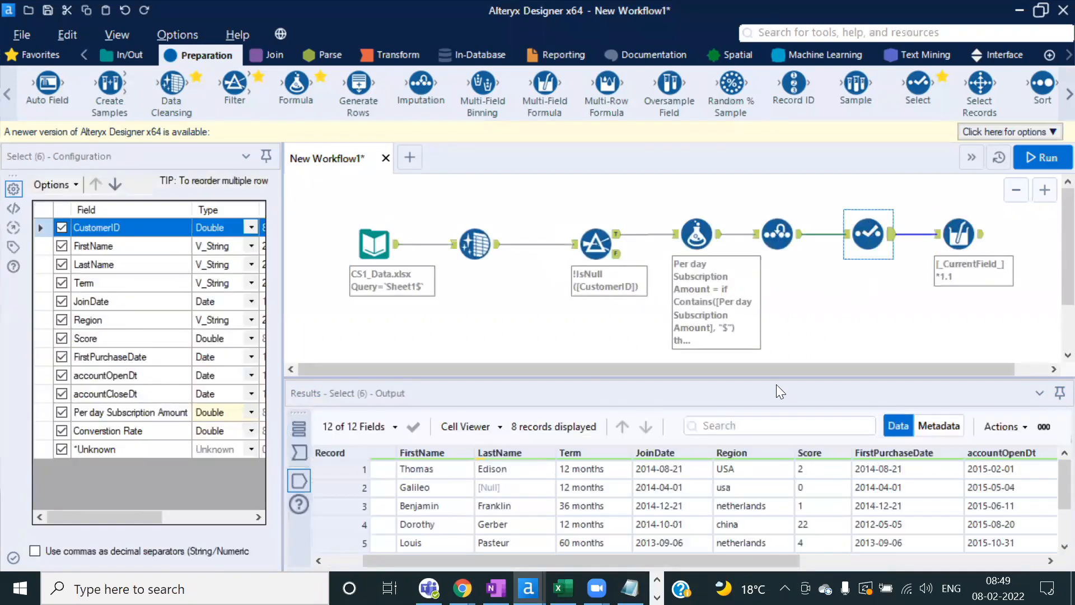
left_click_drag(762, 375, 762, 313)
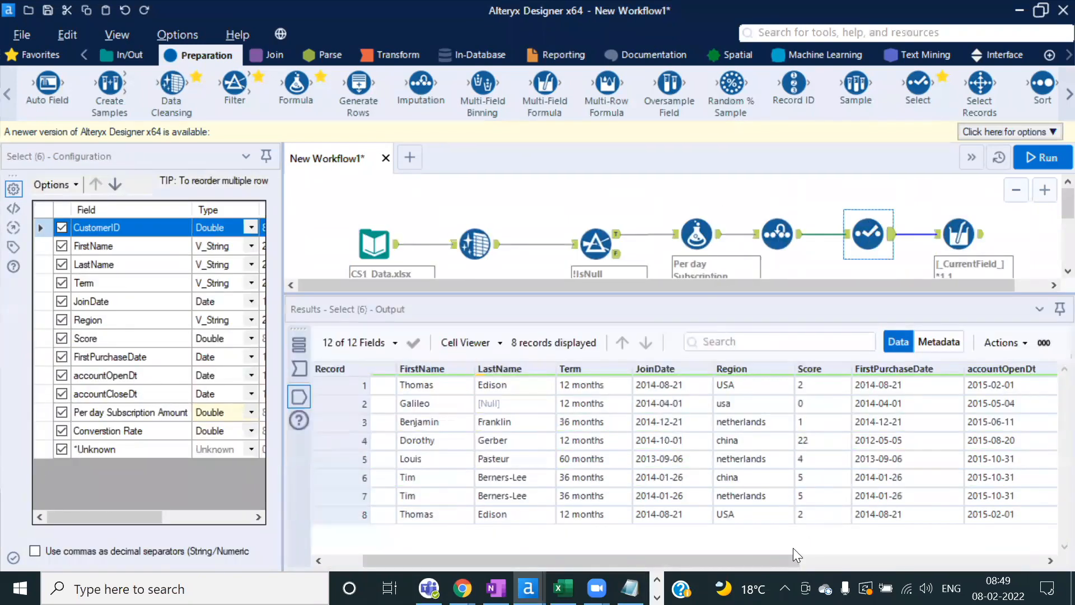
left_click_drag(759, 561, 959, 557)
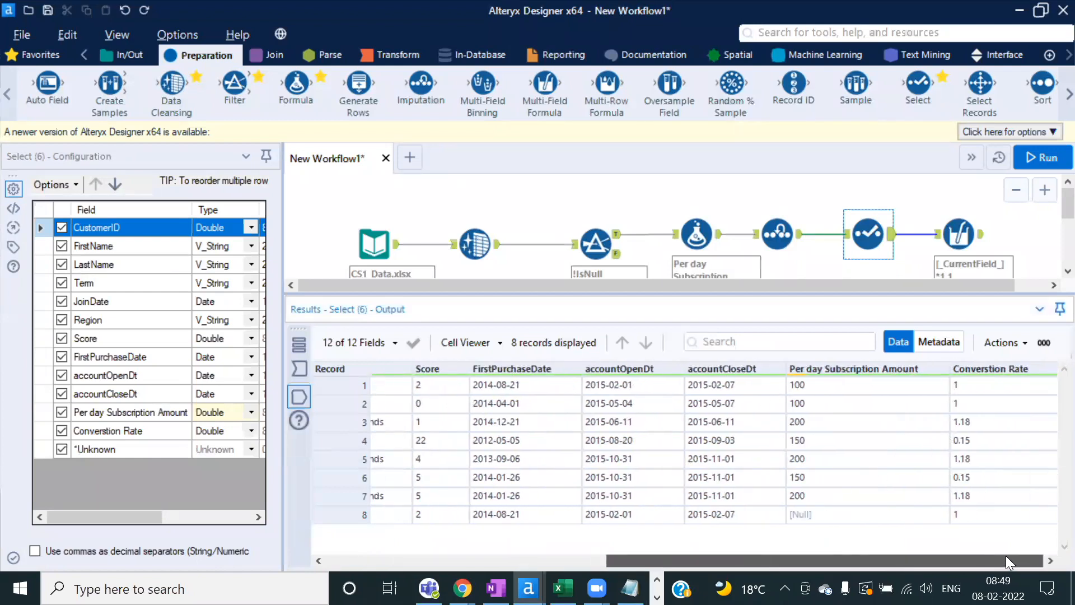
left_click(844, 515)
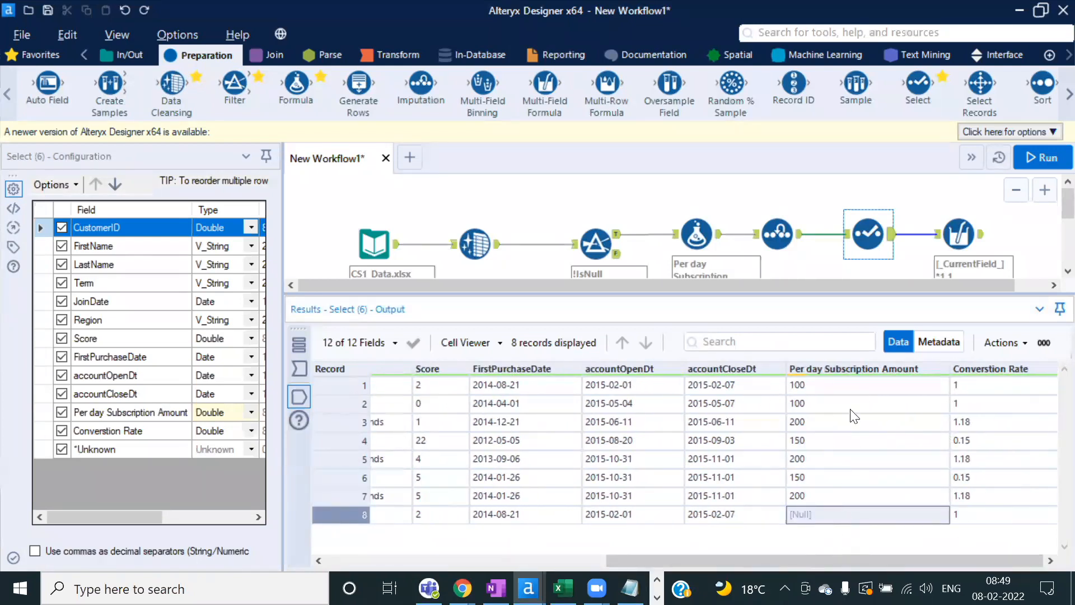
Step: Review the Imputation and Select settings and the Multi-Field Formula's raised values, then bring up Readme
left_click(776, 247)
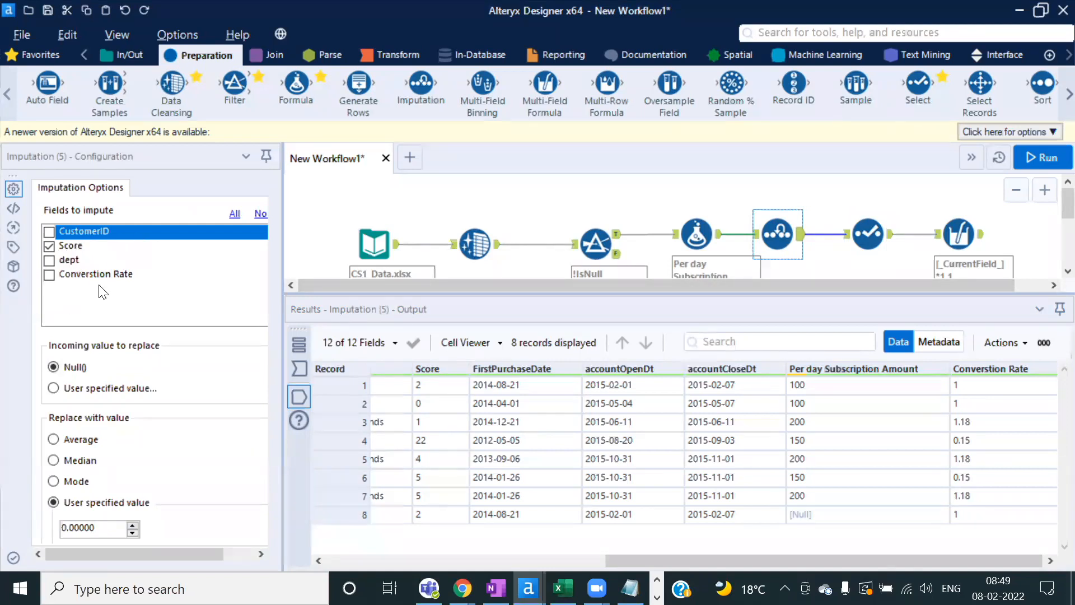
left_click(858, 232, "ctrl")
left_click(858, 232)
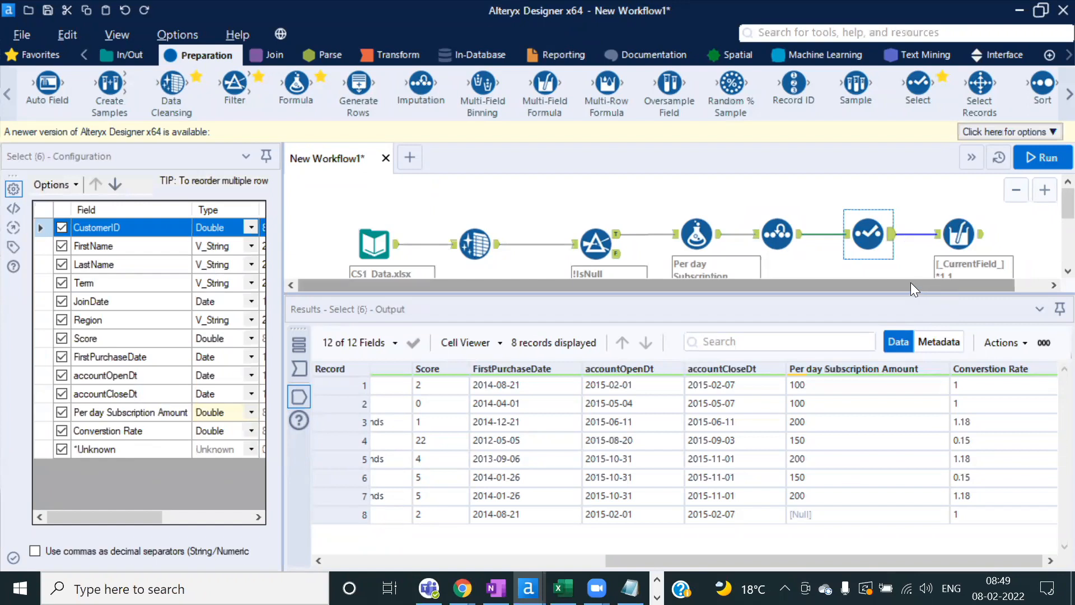
left_click_drag(911, 284, 947, 282)
left_click(919, 235)
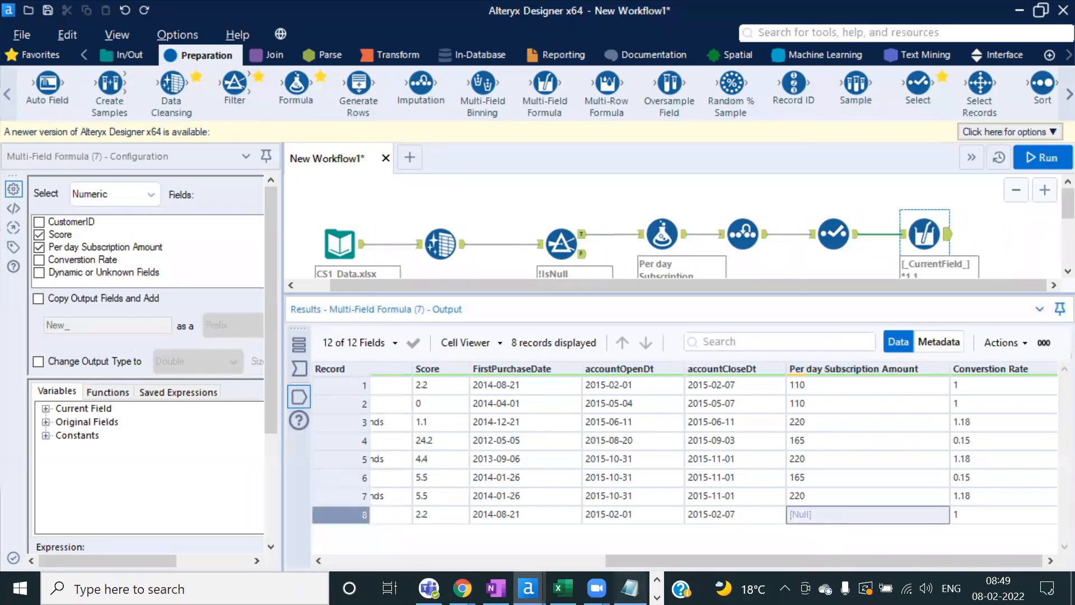
left_click(630, 588)
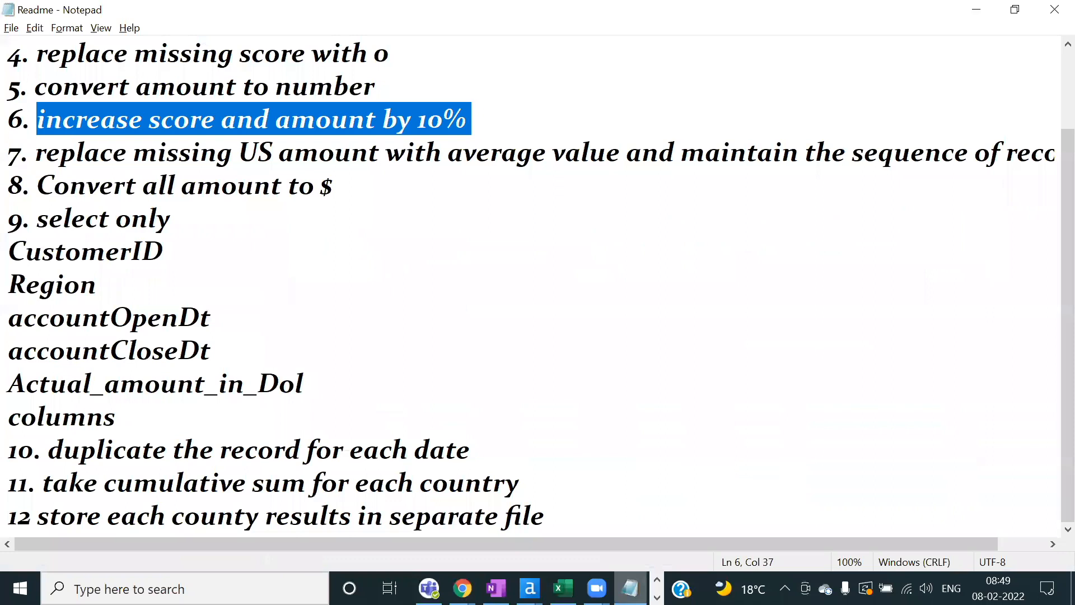
Step: Check the 220 amount in record 5, then highlight Readme step 7 about the missing US amount
key("alt+Tab")
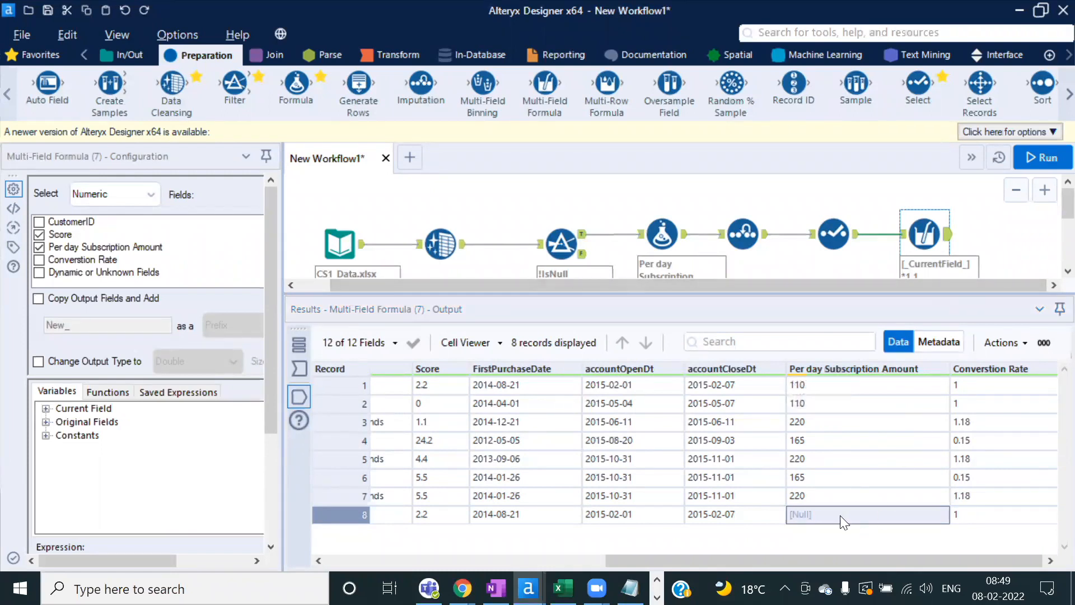
left_click(853, 460)
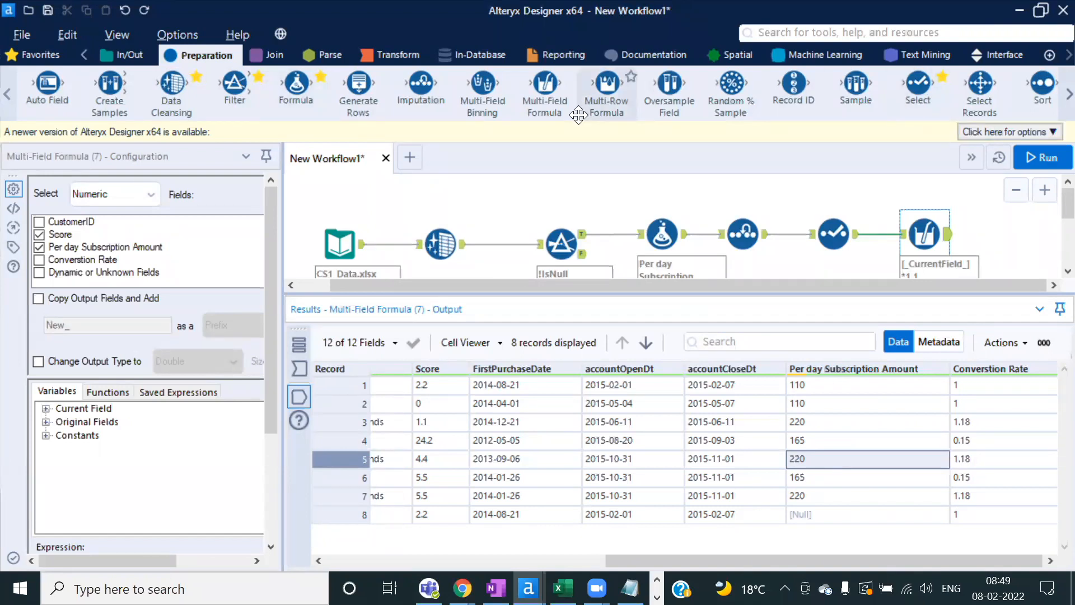
key("alt+Tab")
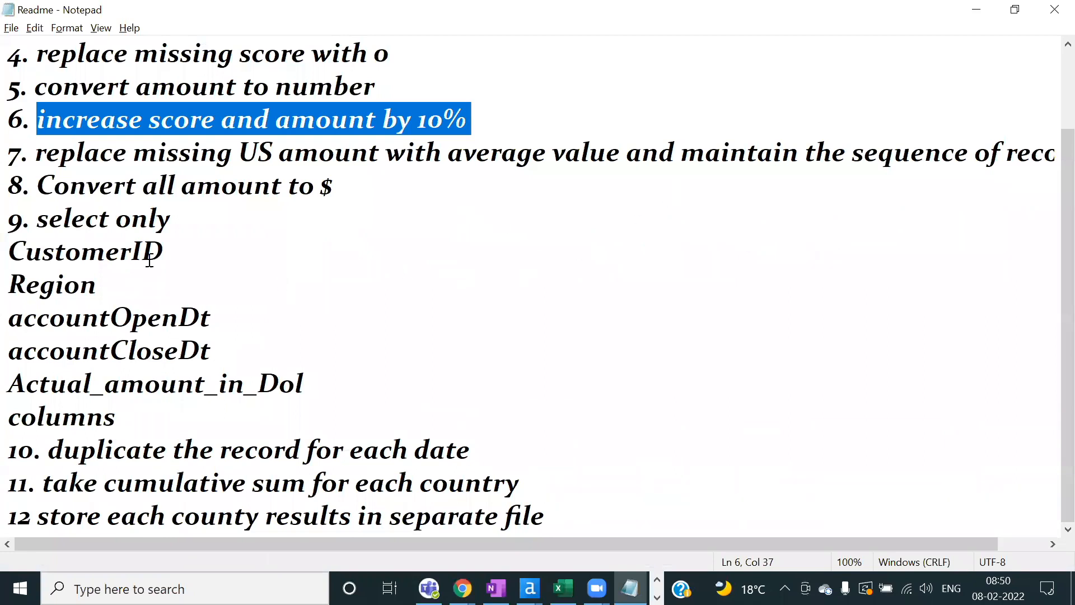
left_click(66, 160)
left_click(382, 163)
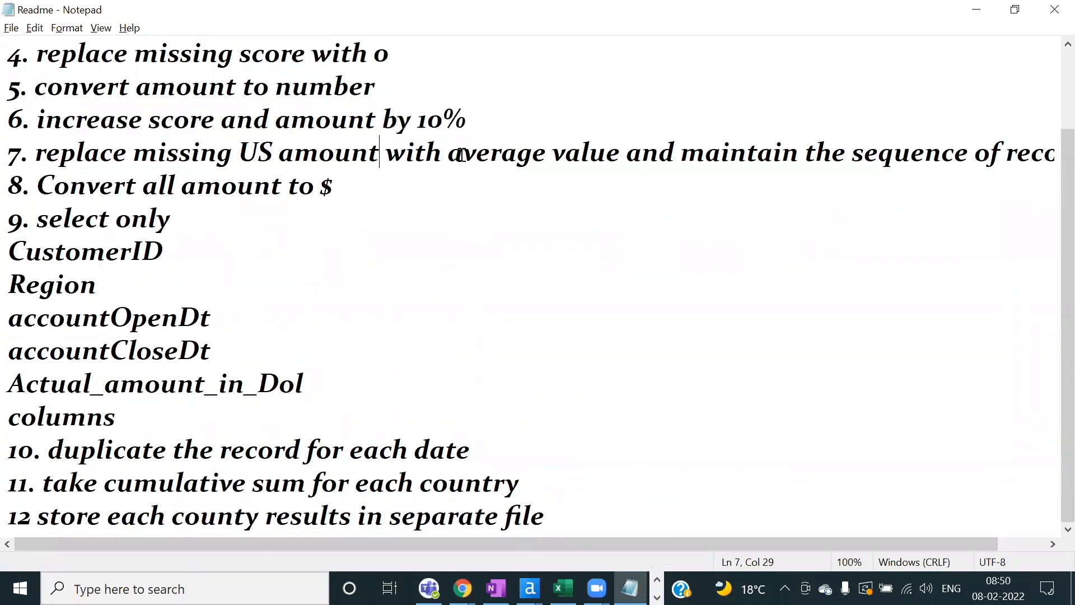
left_click_drag(621, 154, 29, 152)
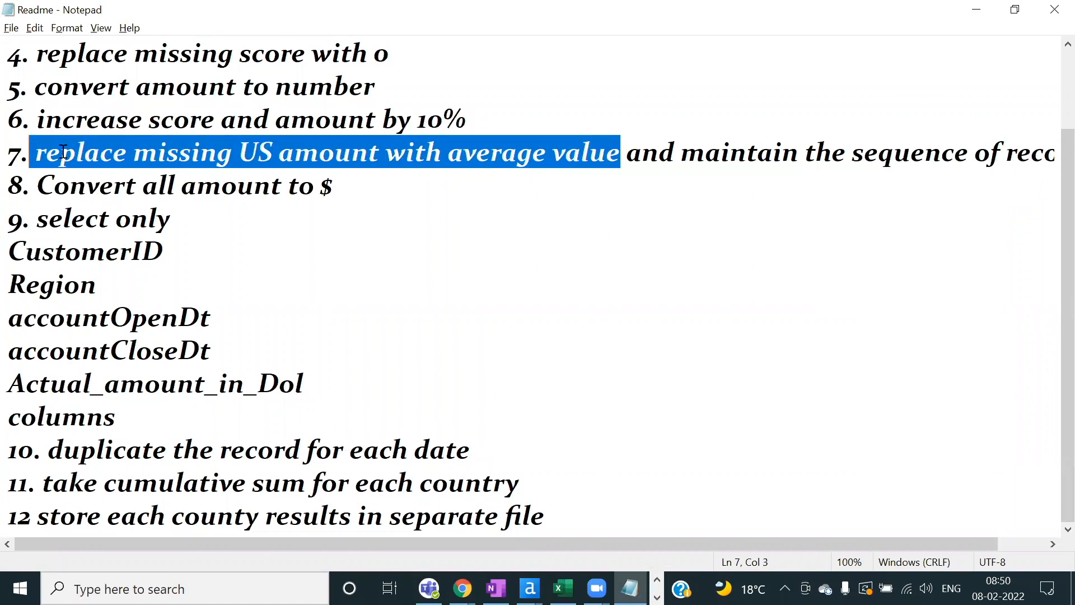
Step: Compare record 8's missing amount, review the whole task list, and close the Readme notes
key("alt+Tab")
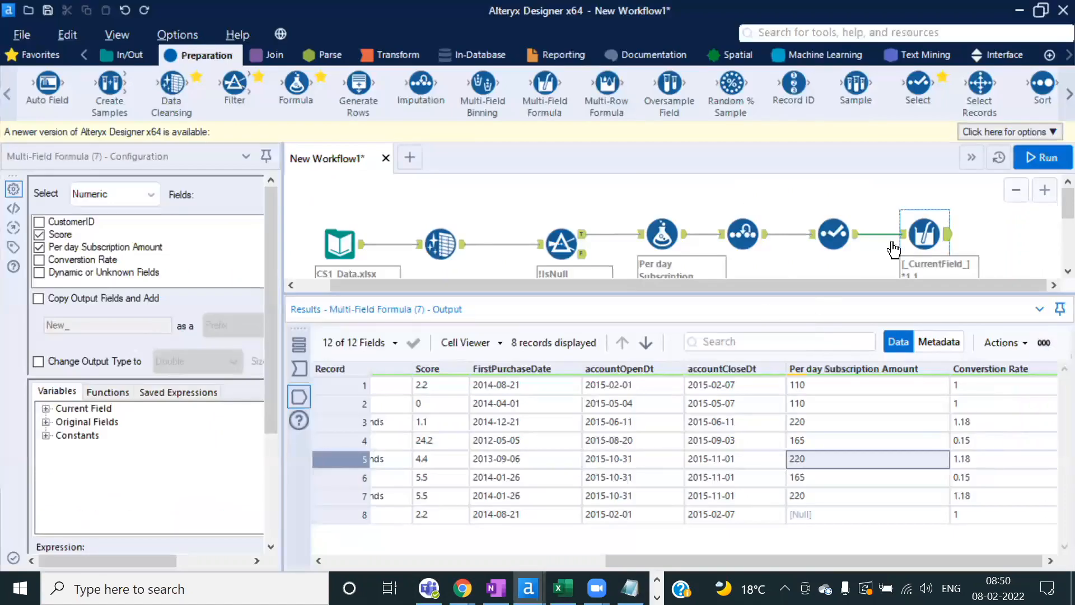
left_click(839, 513)
key("alt+Tab")
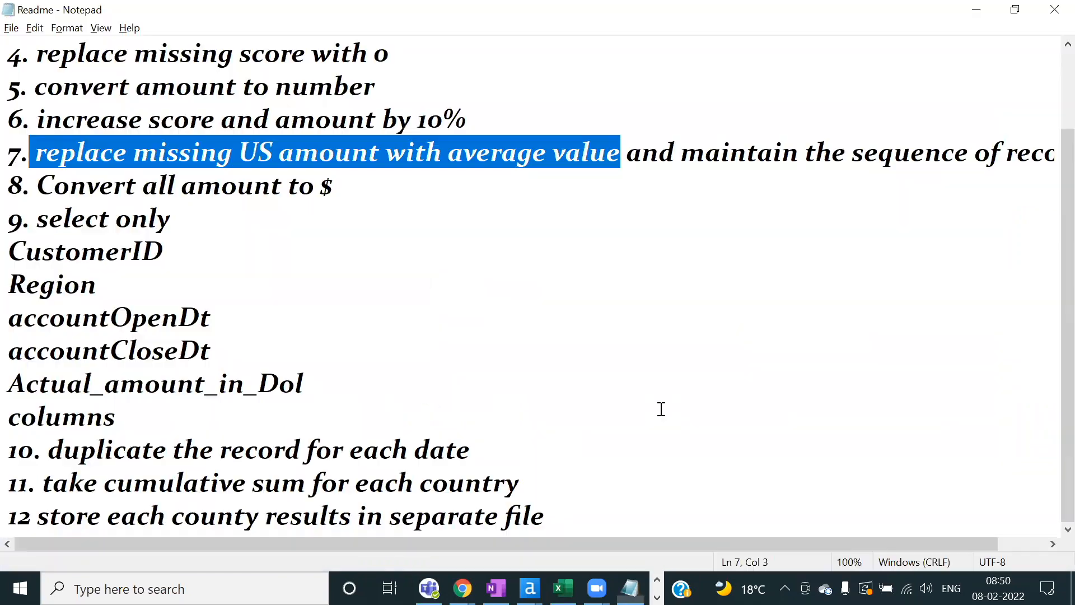
left_click(168, 350)
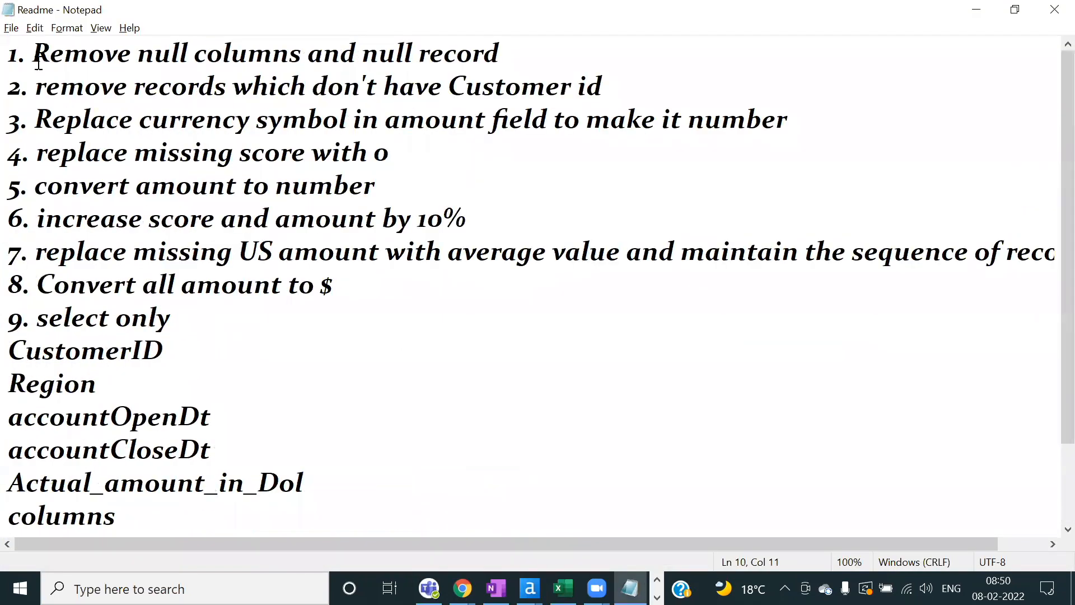
left_click_drag(33, 54, 259, 519)
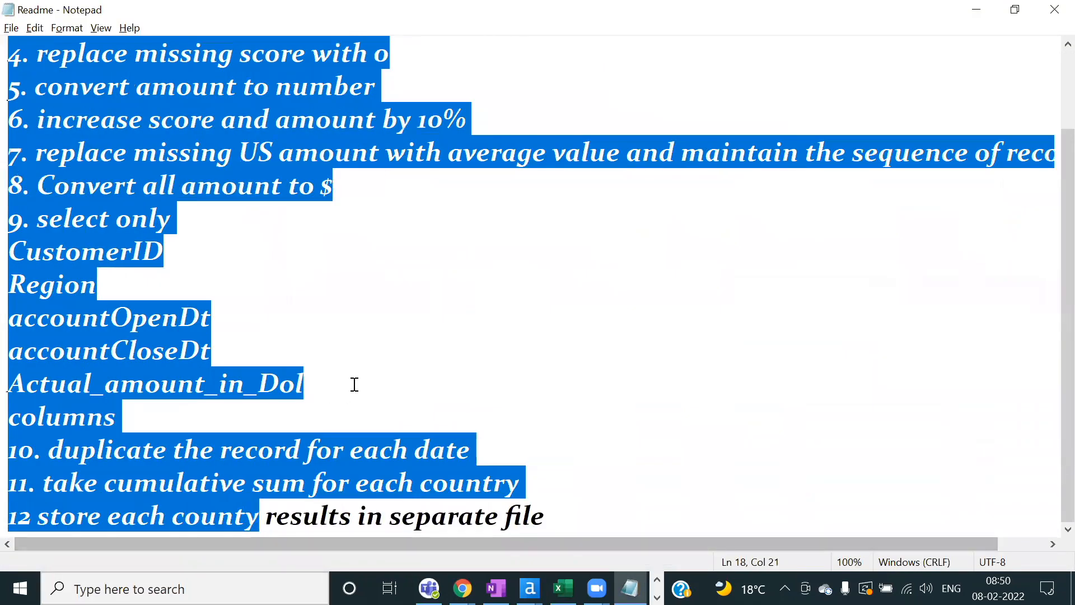
left_click(348, 426)
key("ctrl+a")
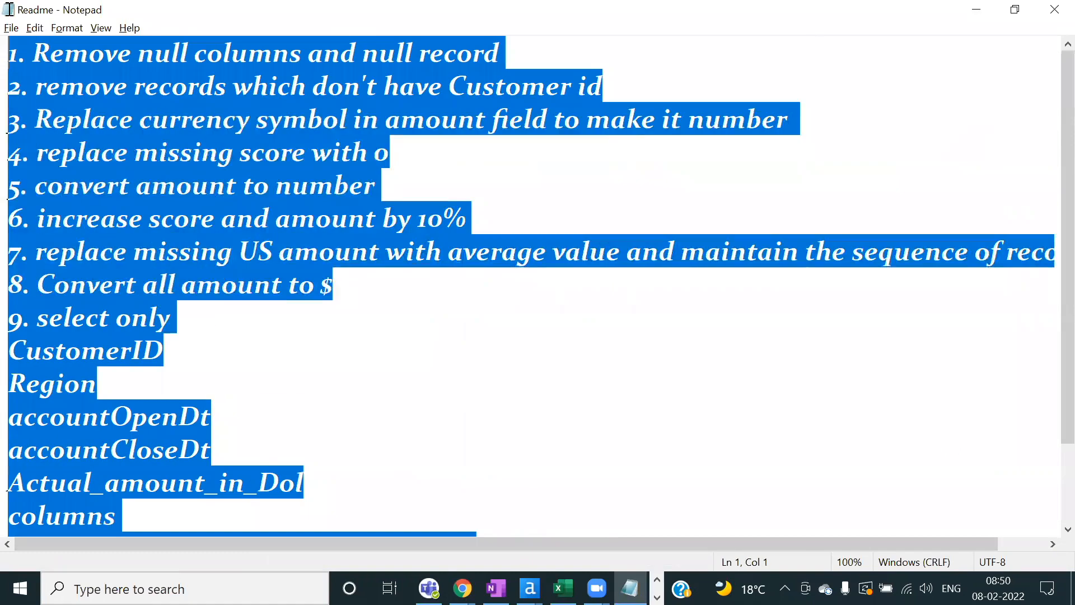
left_click(252, 285)
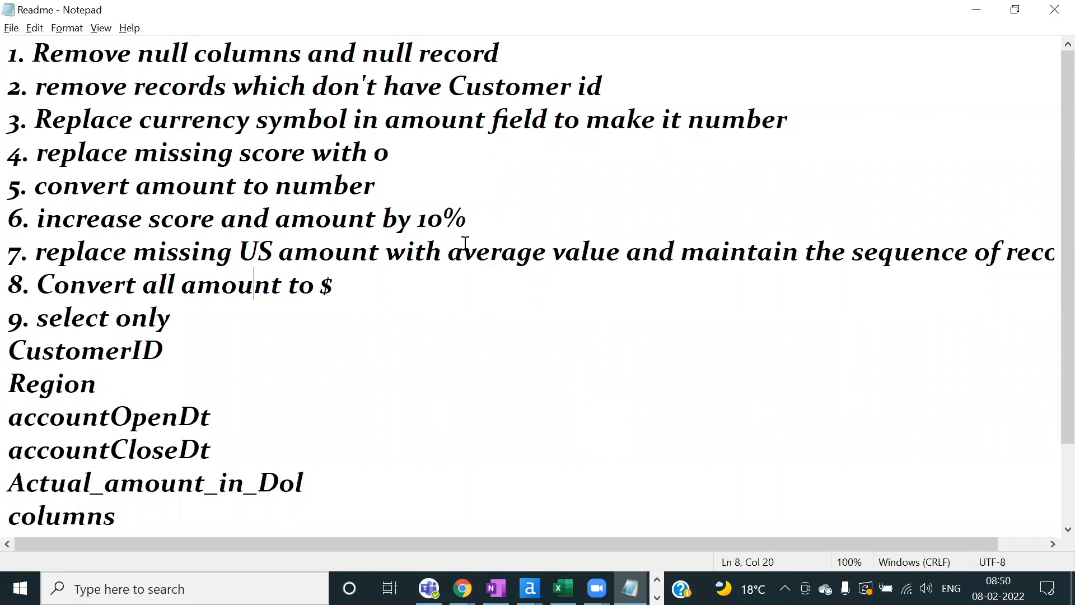
left_click(1051, 10)
Step: Add an empty New Workflow2 tab, keep New Workflow1 open, and return to it
left_click(432, 187)
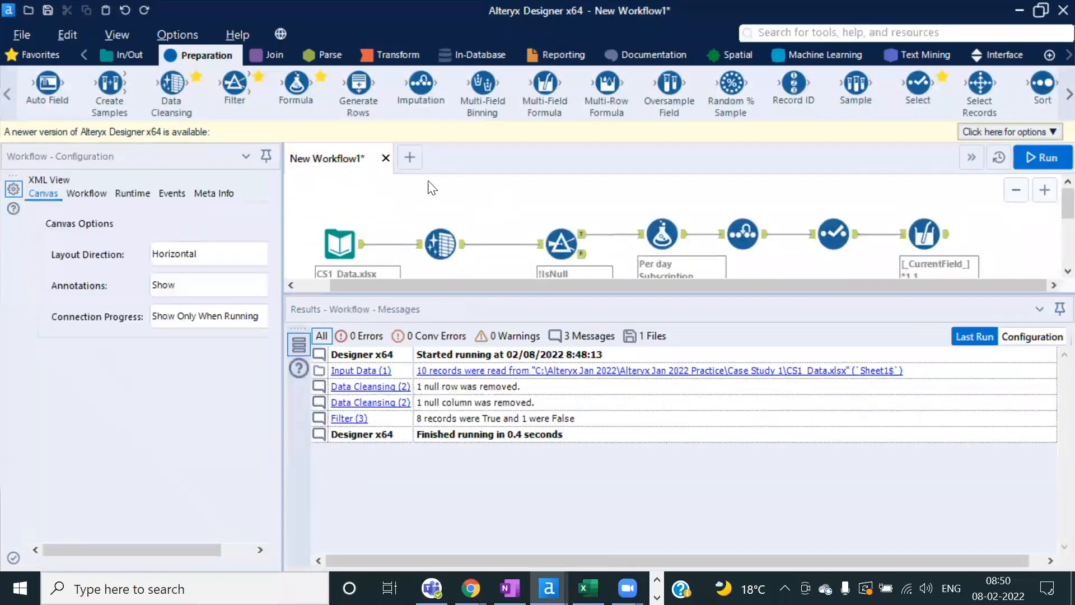
left_click(402, 159)
left_click(385, 158)
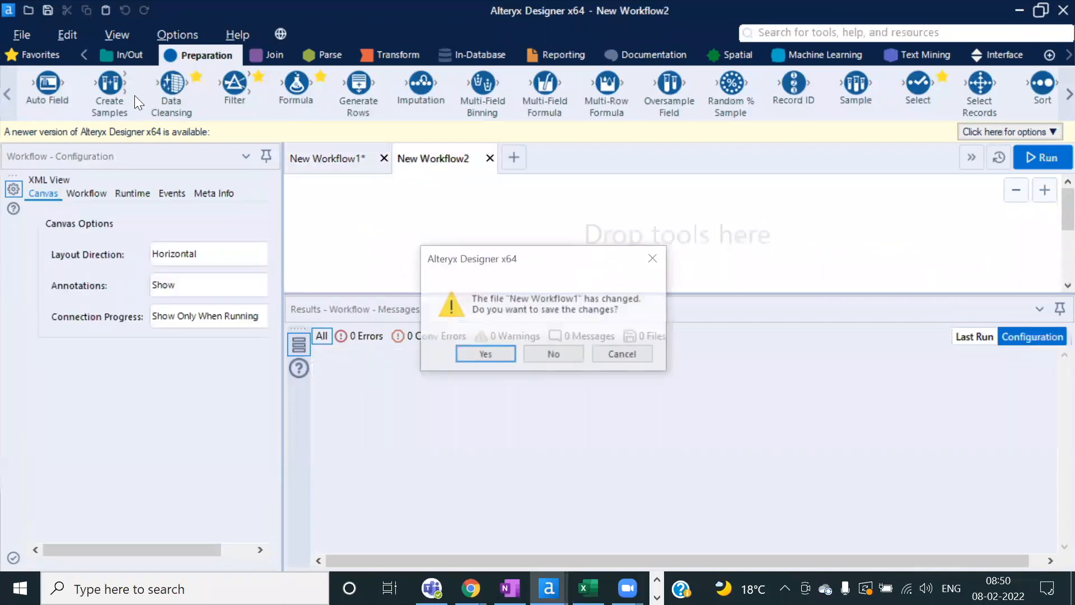
left_click(654, 258)
left_click(327, 162)
Step: Enlarge and zoom out the canvas so the whole New Workflow1 pipeline fits
left_click_drag(495, 293, 496, 391)
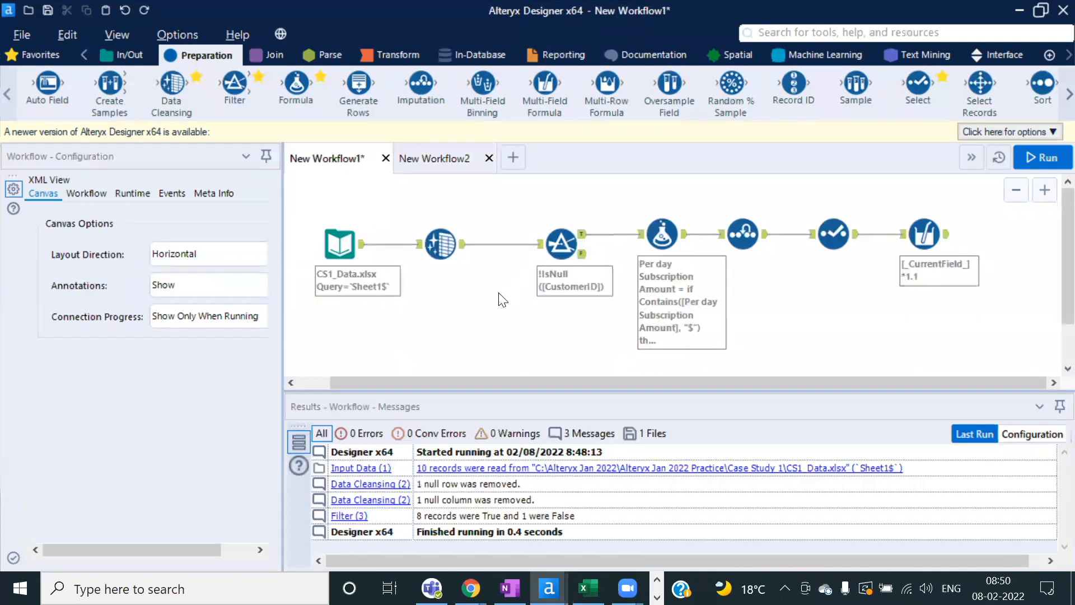
scroll(498, 293, "down", 1)
scroll(503, 300, "down", 1)
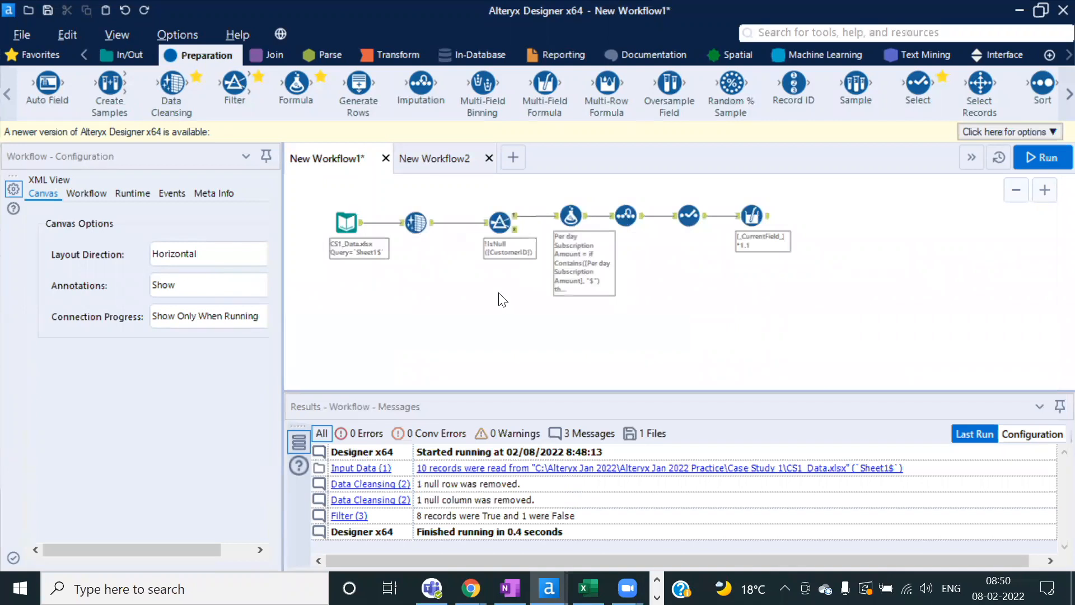
left_click_drag(933, 303, 298, 195)
left_click(493, 322)
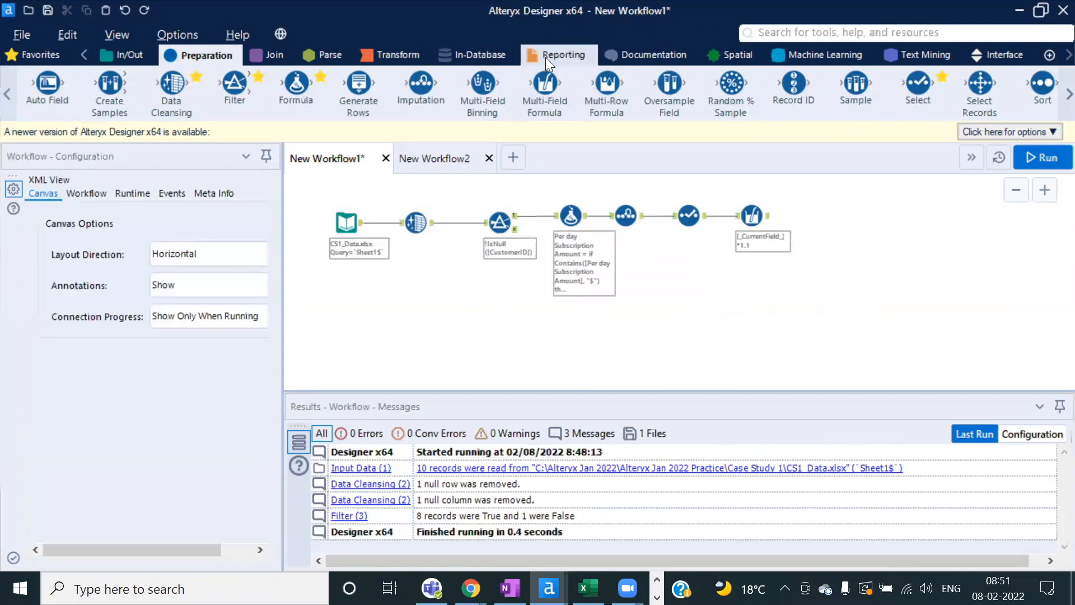
left_click(631, 56)
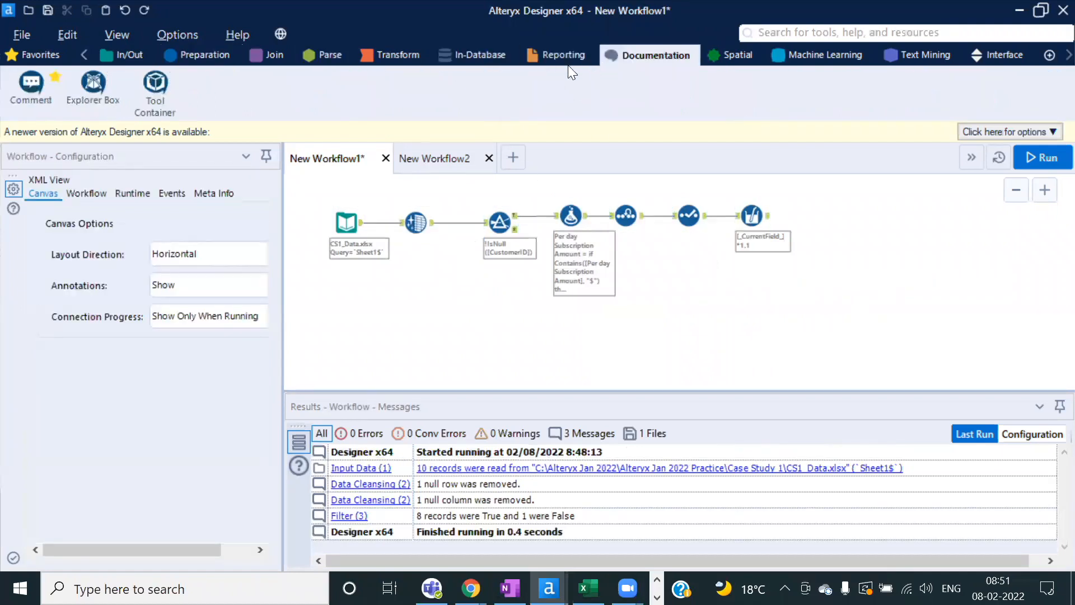
left_click(555, 57)
left_click(654, 61)
left_click_drag(146, 78, 421, 298)
left_click_drag(294, 189, 1014, 270)
left_click_drag(755, 216, 468, 307)
left_click_drag(415, 222, 451, 300)
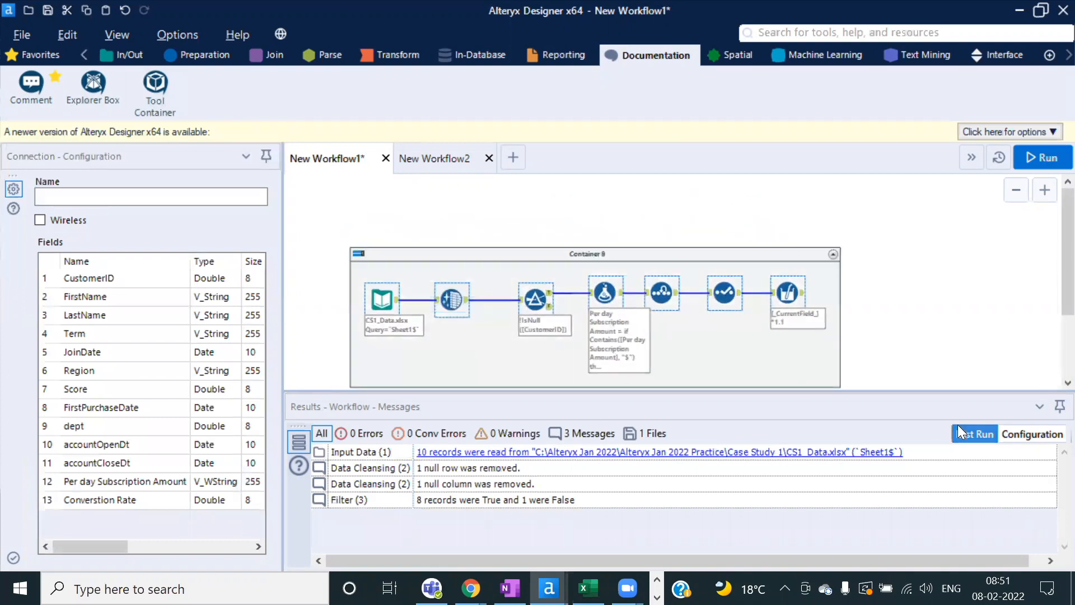
left_click_drag(636, 252, 631, 230)
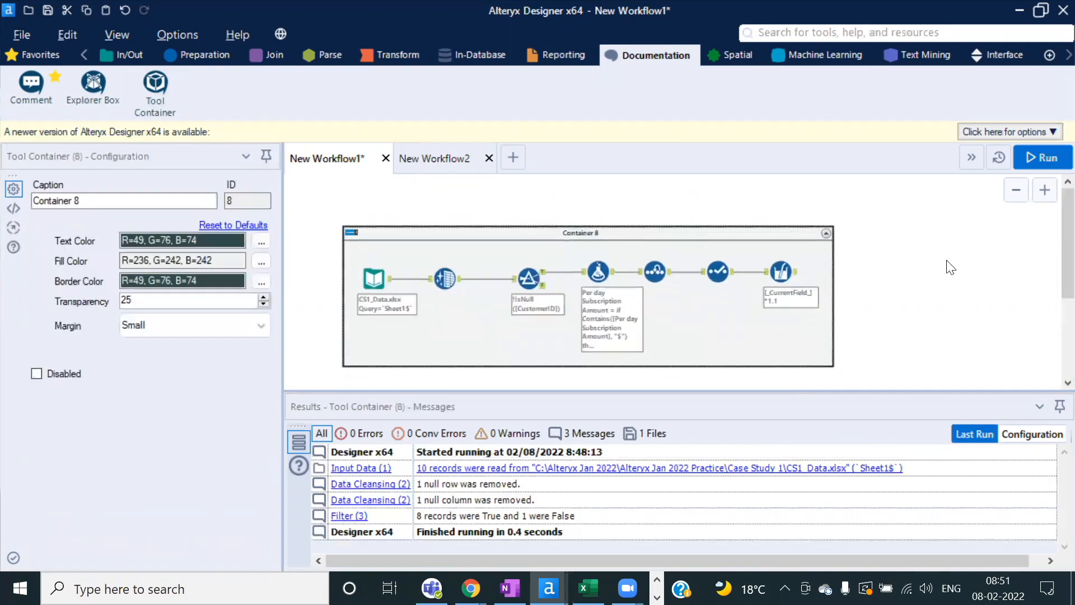
left_click(972, 267)
left_click(629, 236)
left_click_drag(31, 84, 895, 222)
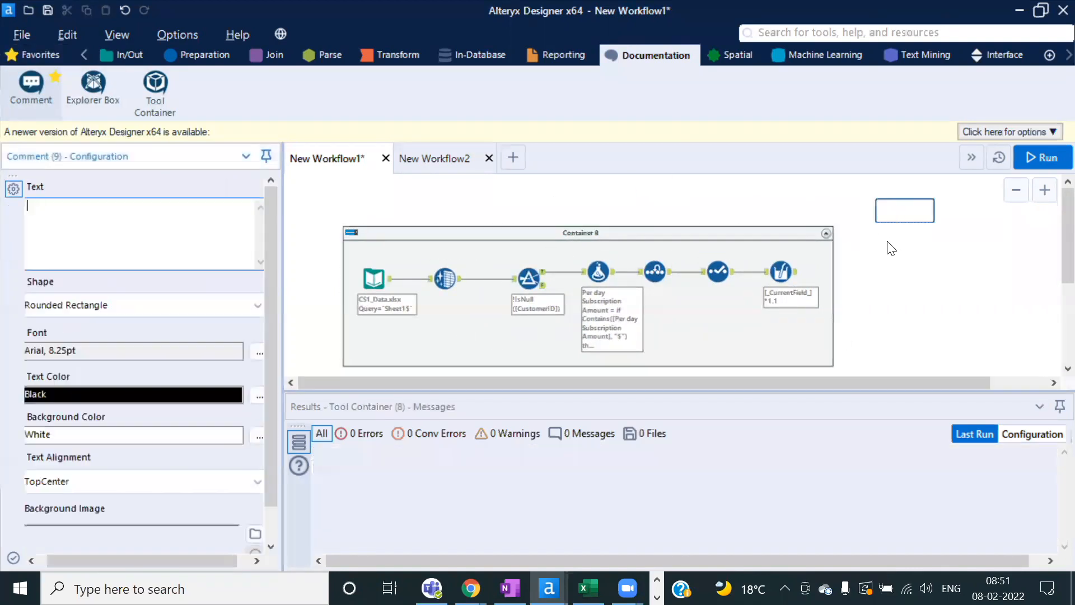
left_click(204, 221)
type("fgfhdff")
left_click(919, 207)
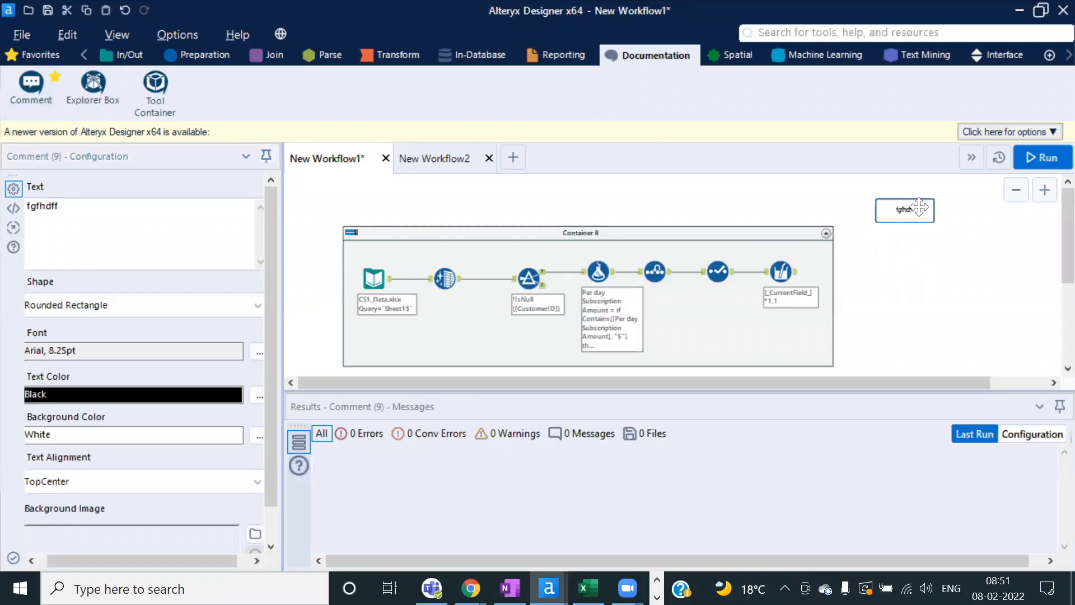
key("Delete")
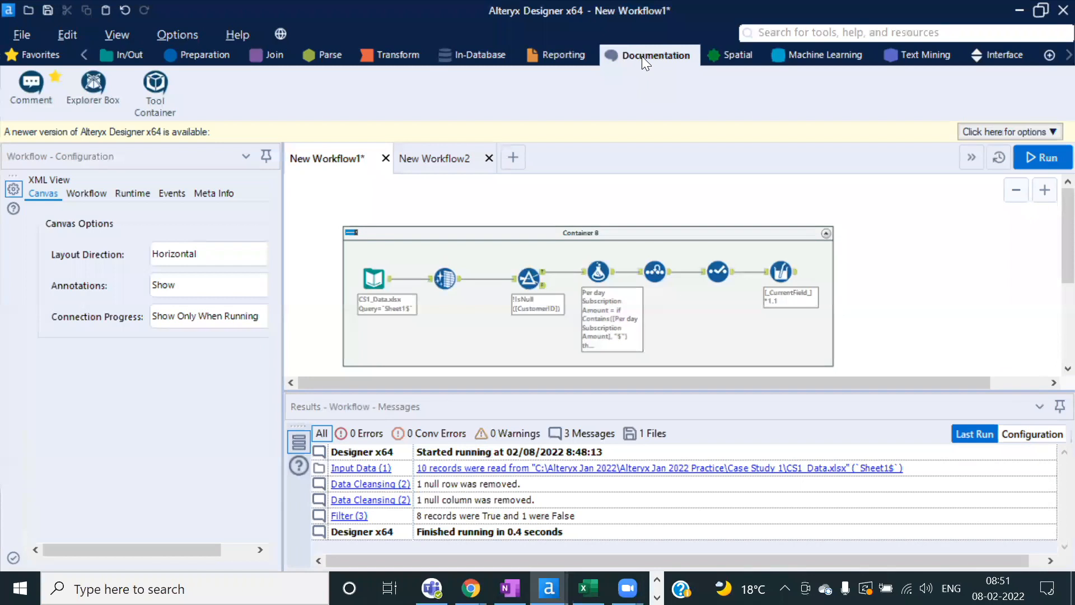
left_click(656, 232)
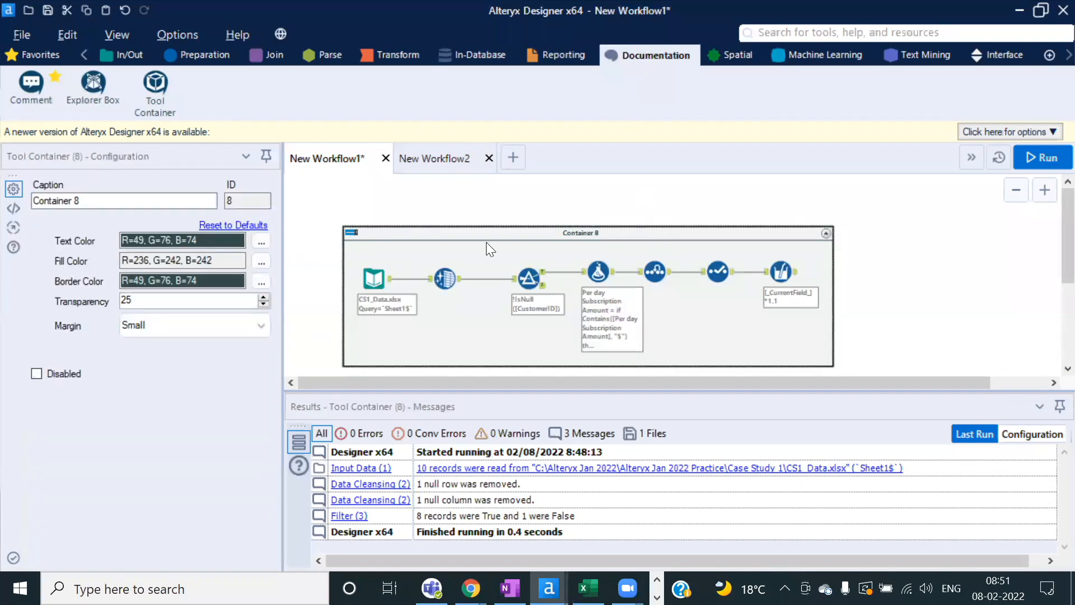
left_click(35, 374)
left_click(903, 279)
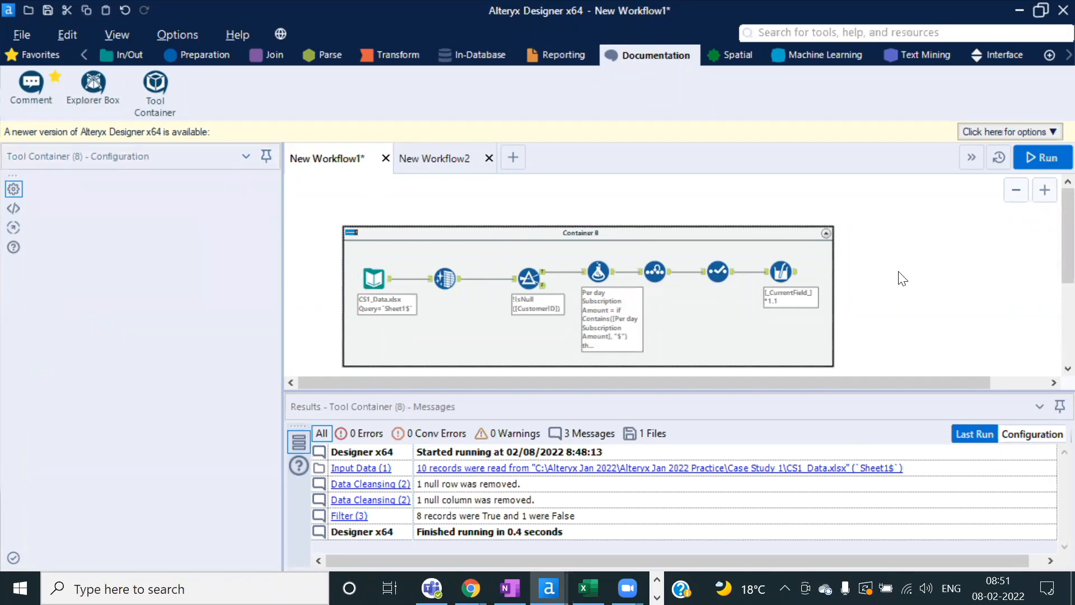
left_click(377, 233)
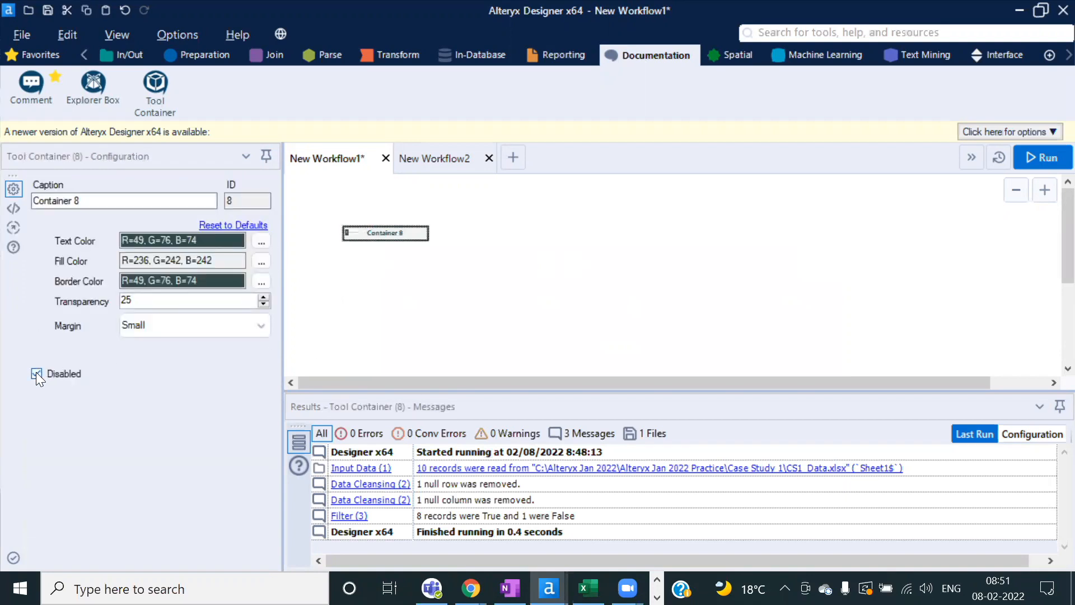
left_click(36, 374)
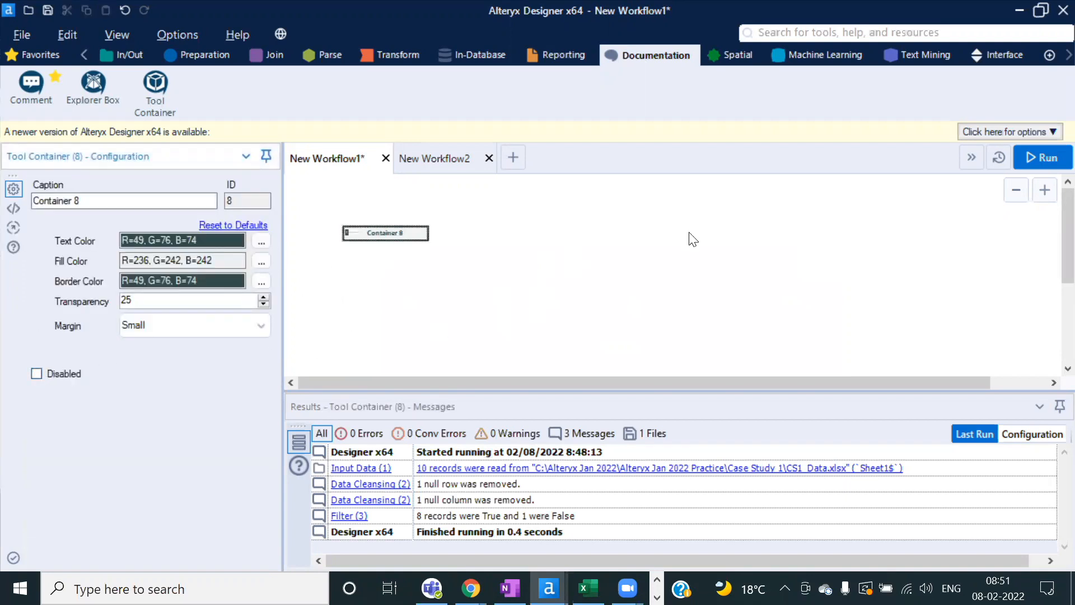
left_click(689, 207)
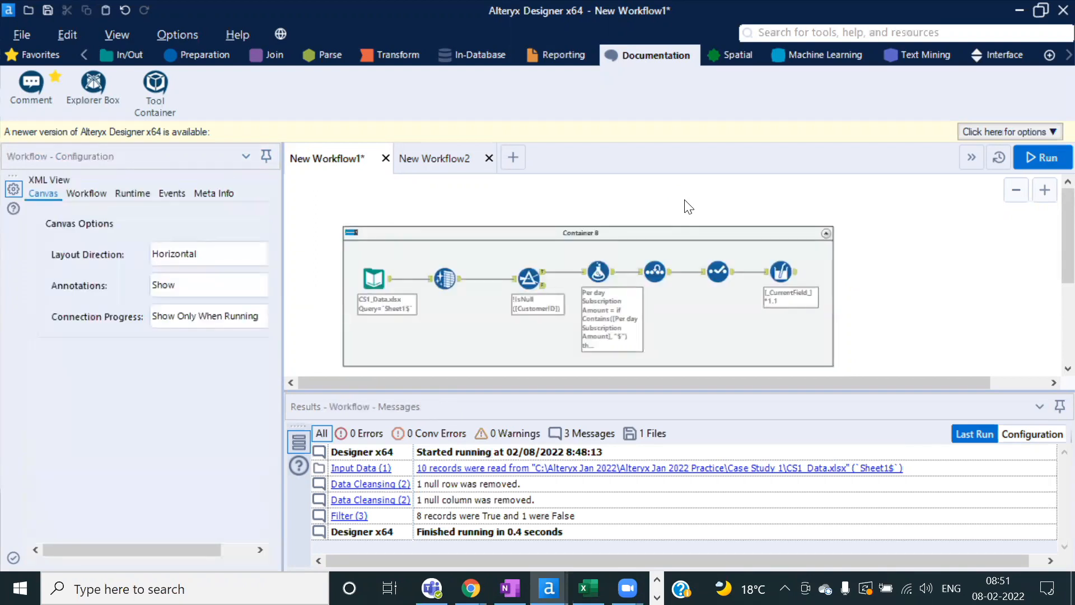
Step: Select Container 8's Data Cleansing through Multi-Field Formula tools and paste a copy
left_click(661, 227)
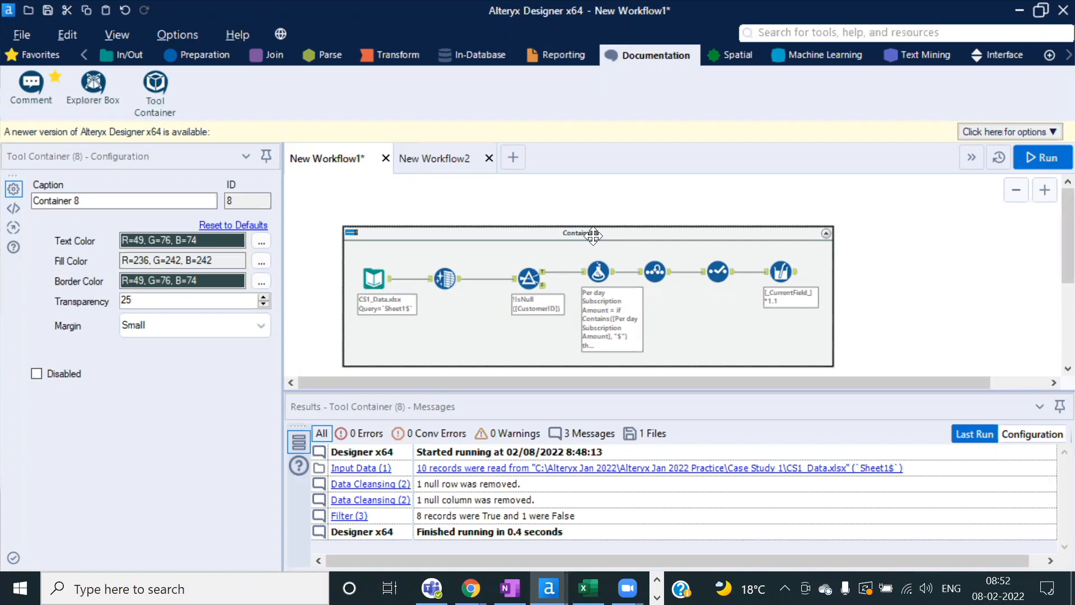
scroll(594, 236, "down", 2)
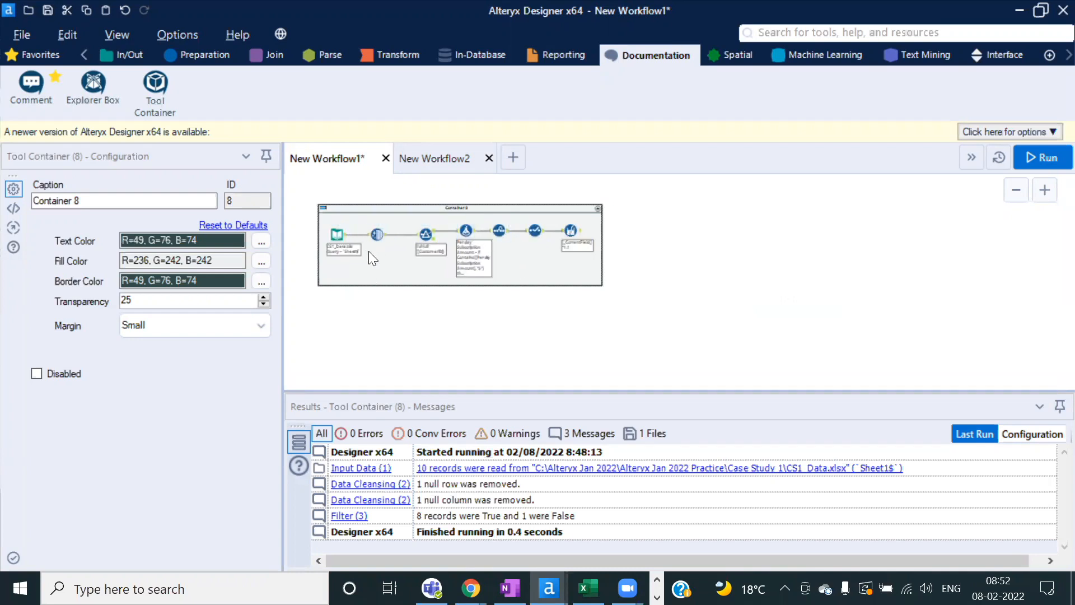
left_click(377, 234)
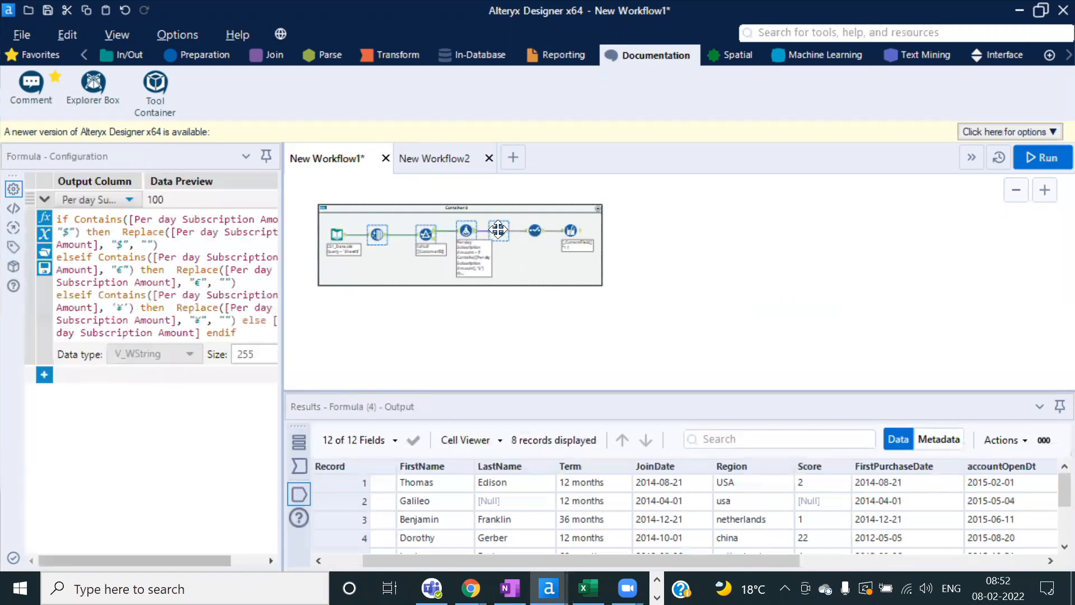
left_click(535, 231)
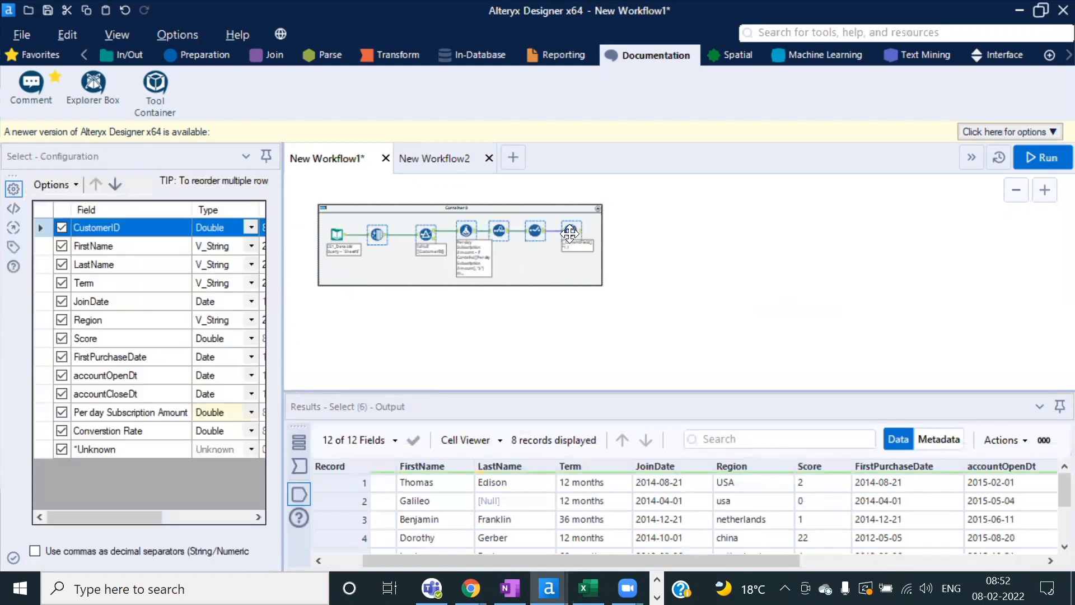
left_click(571, 230, "ctrl")
left_click(385, 322)
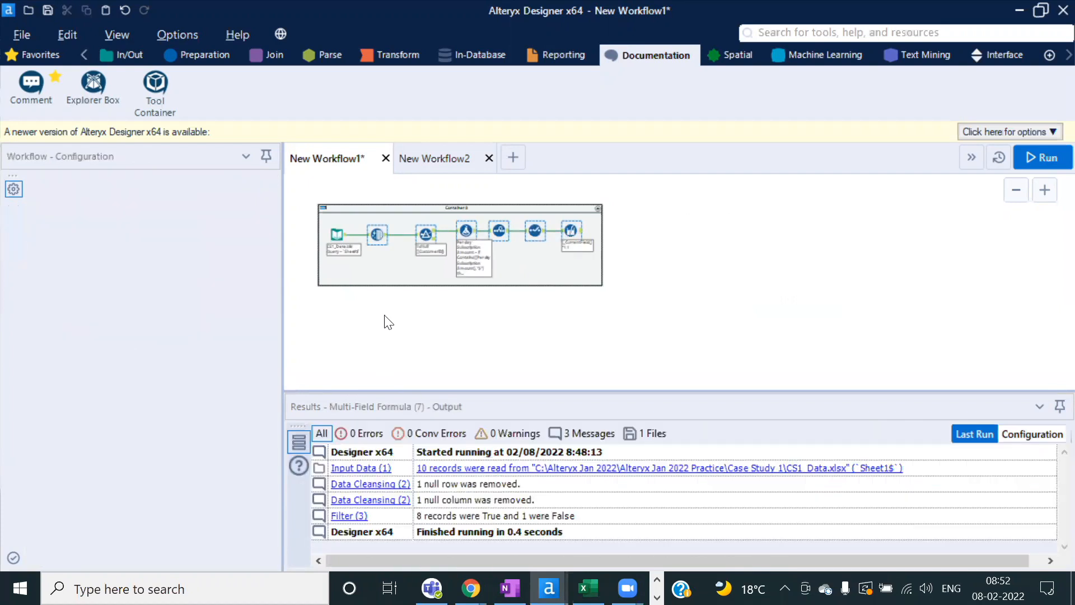
key("ctrl+v")
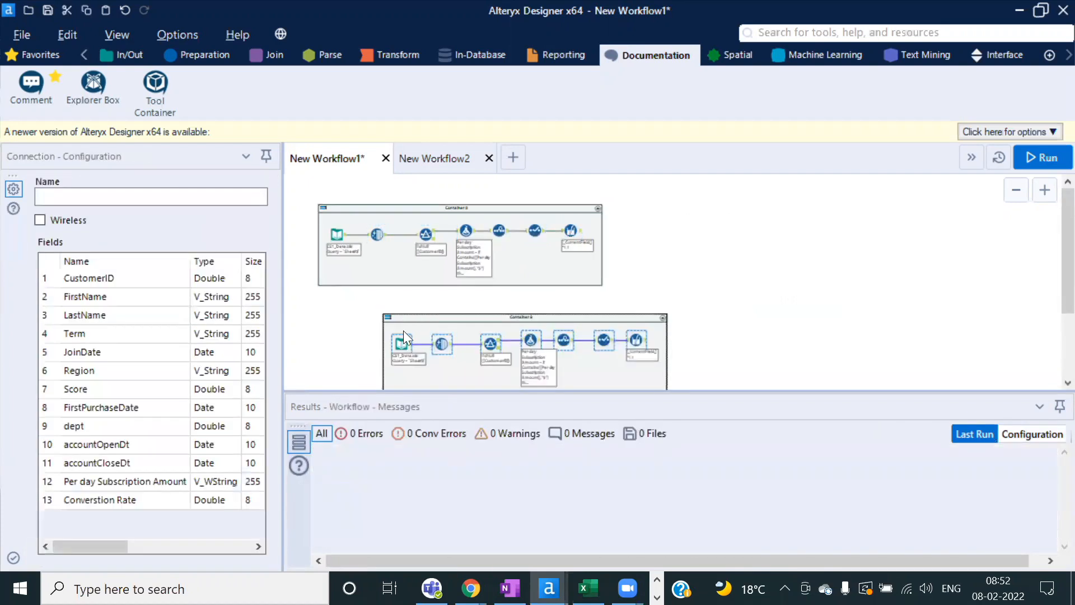
Step: Delete the copy's duplicate Input Data tool and feed it from the original CS1_Data.xlsx input
left_click_drag(403, 330, 357, 319)
left_click(360, 331)
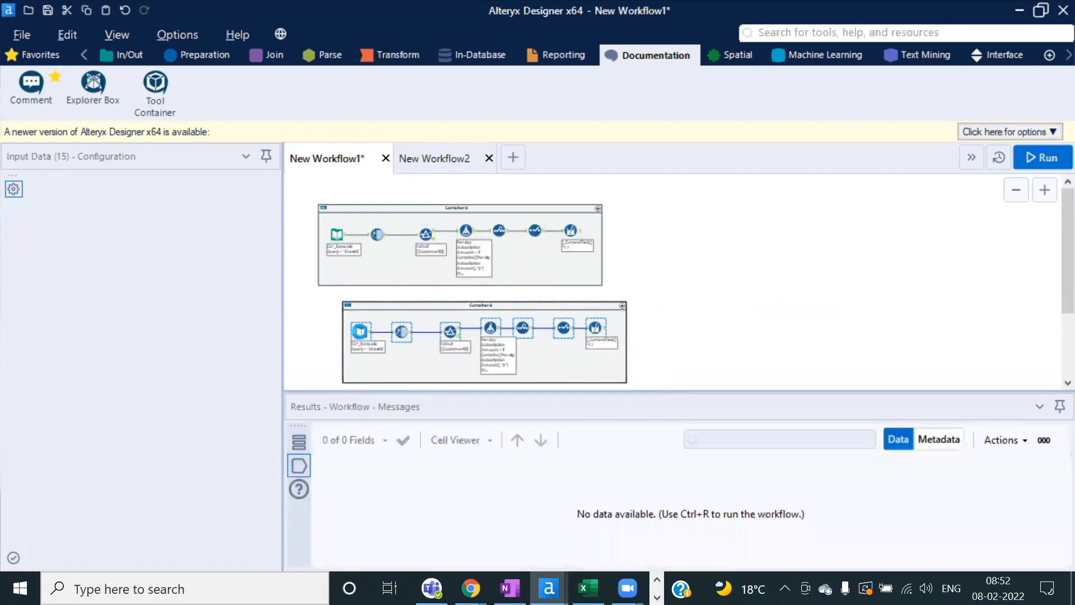
key("Delete")
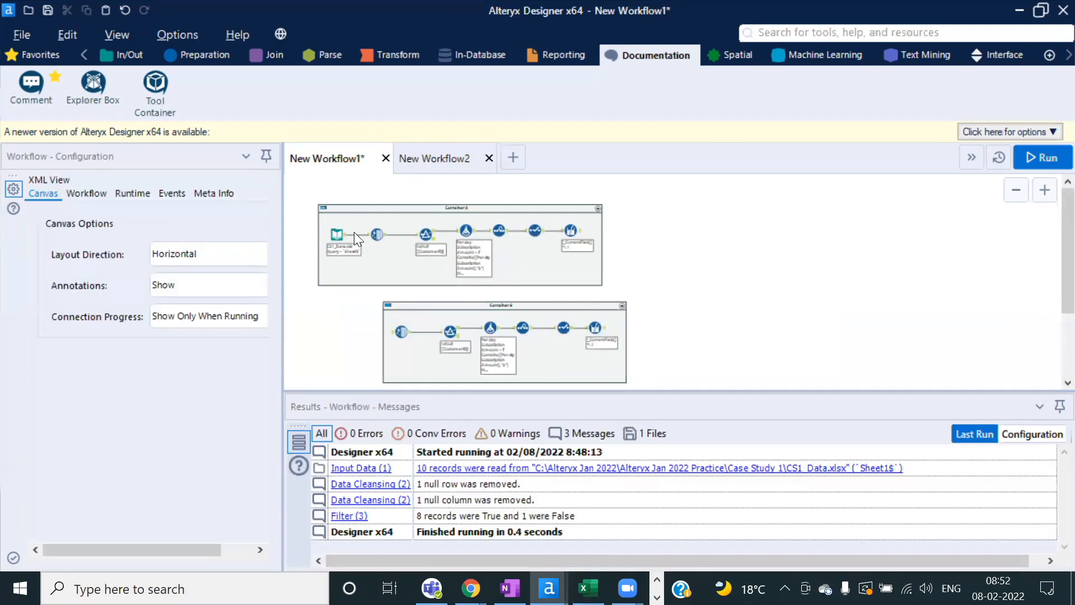
left_click_drag(343, 240, 400, 332)
left_click_drag(541, 306, 488, 302)
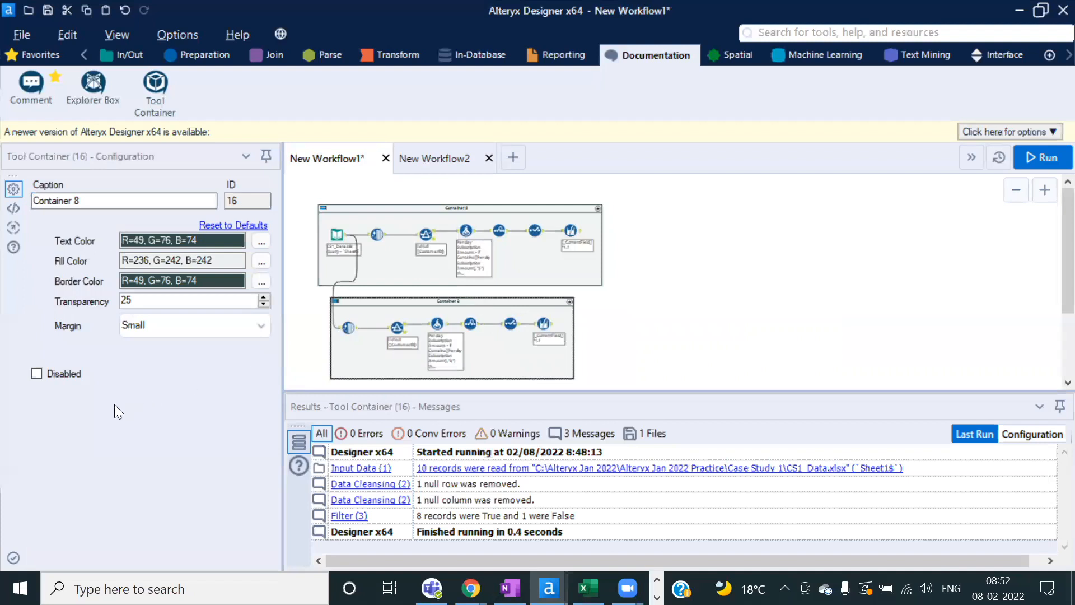
left_click(36, 374)
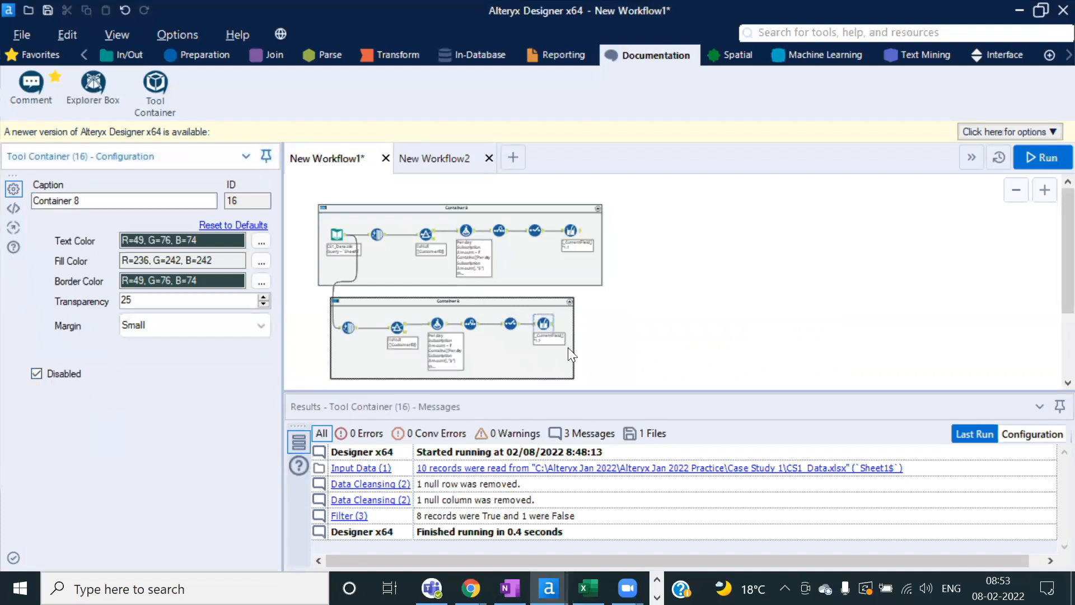
left_click(762, 307)
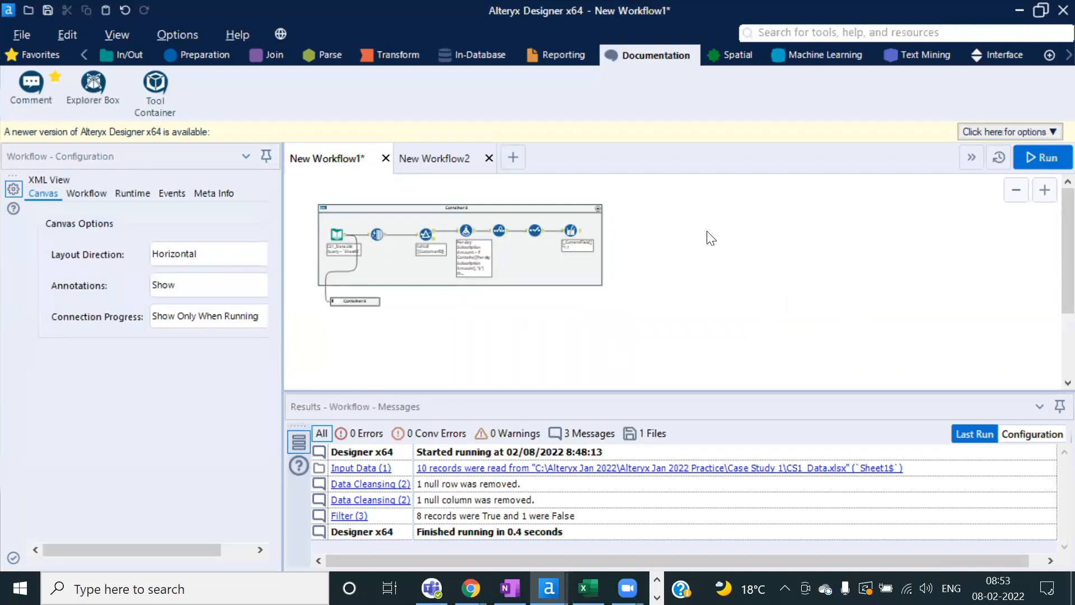
left_click(366, 303)
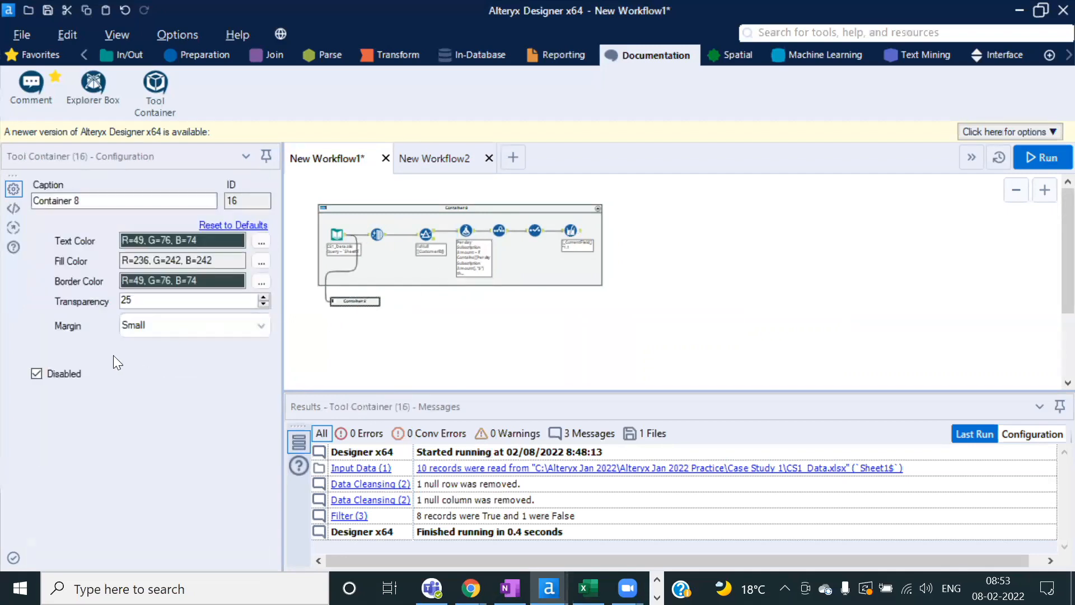
left_click(37, 372)
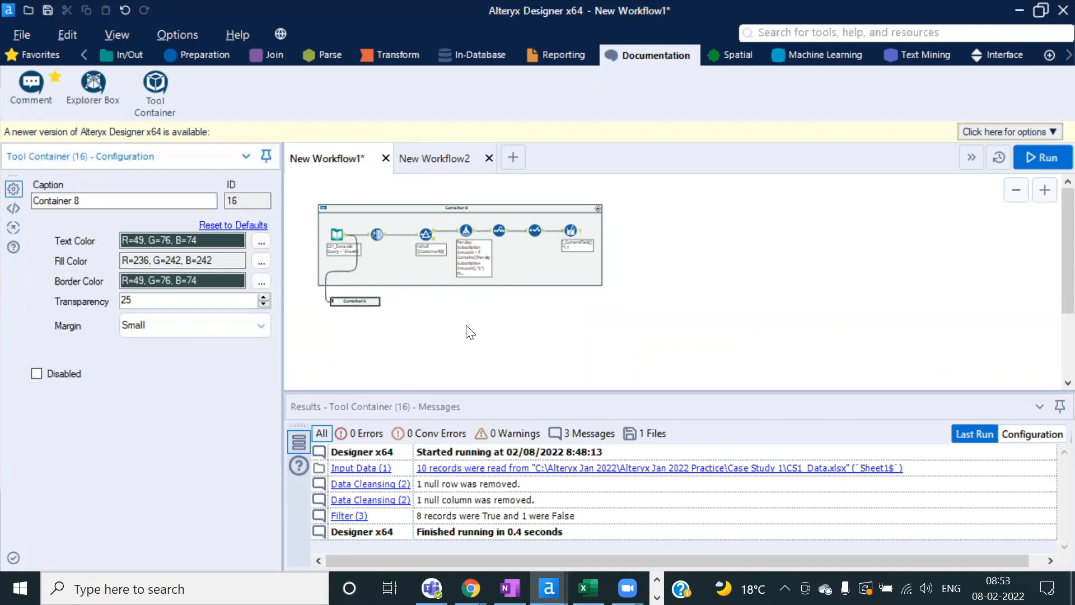
left_click(781, 279)
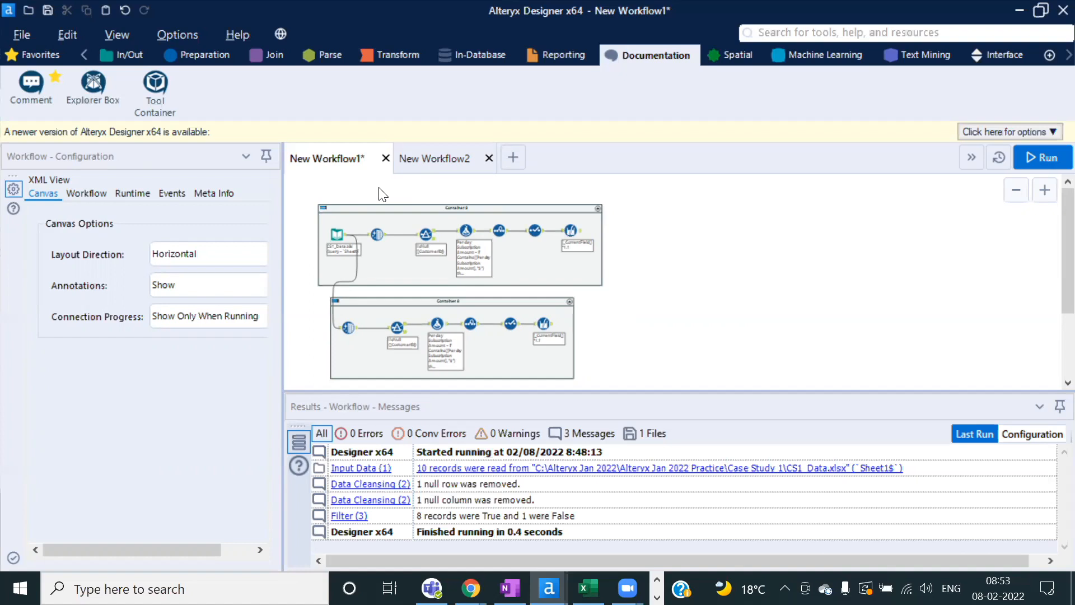
Step: Browse the Reporting, Transform, Parse and Join tool palettes
left_click(558, 54)
left_click(387, 56)
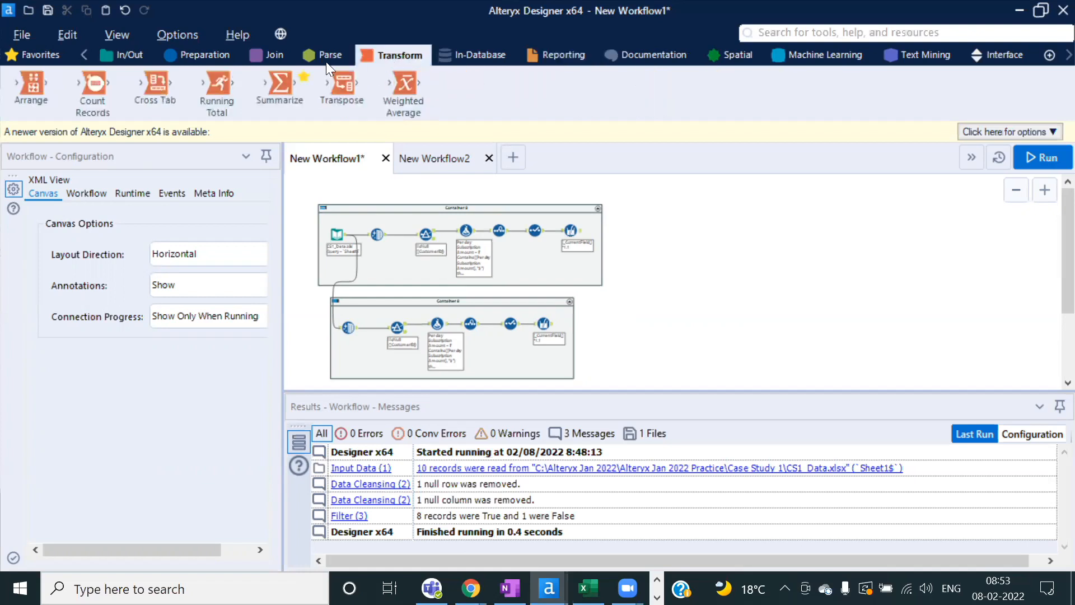
left_click(330, 56)
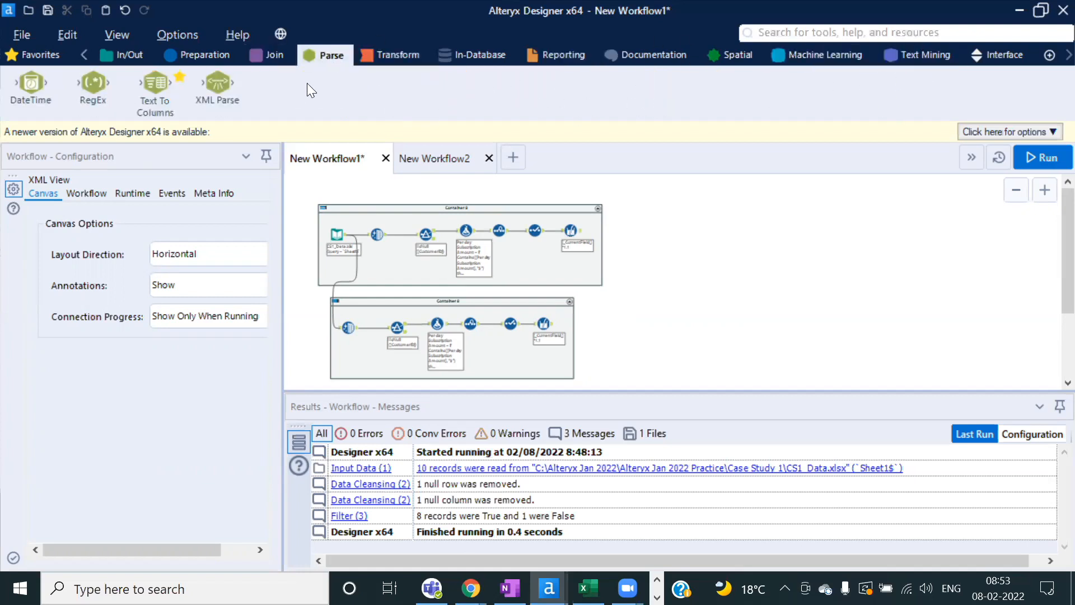
left_click(273, 56)
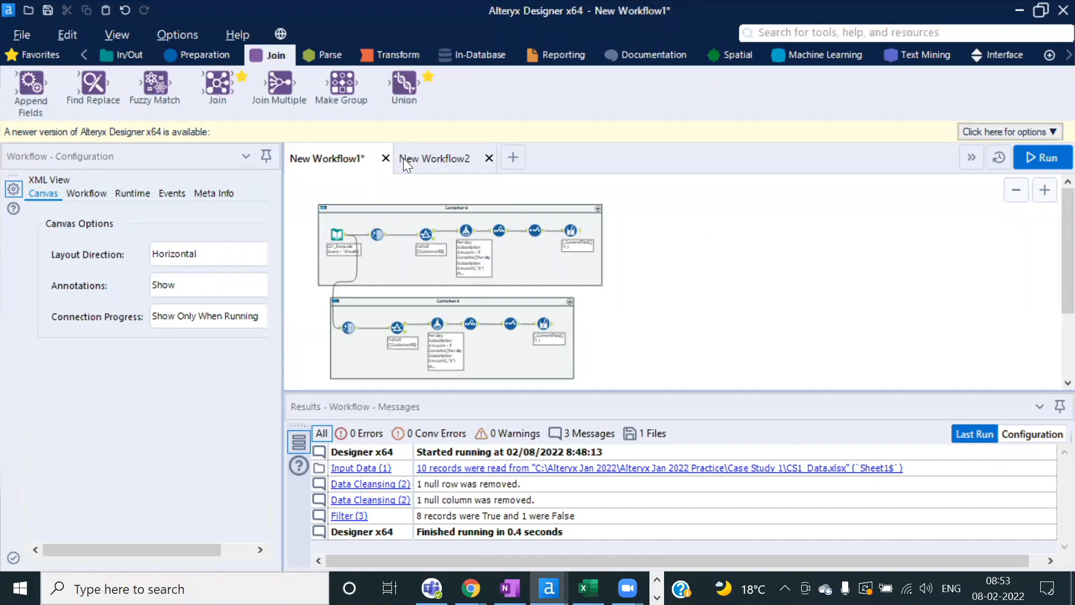
Step: Switch to New Workflow2 and close New Workflow1 without saving
left_click(454, 156)
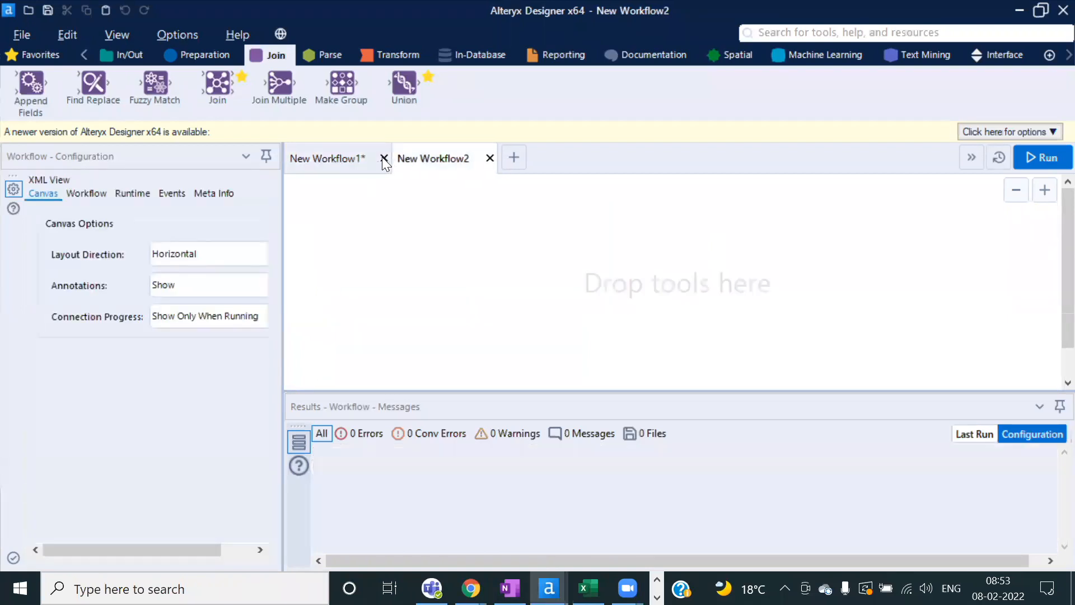
left_click(385, 158)
left_click(552, 354)
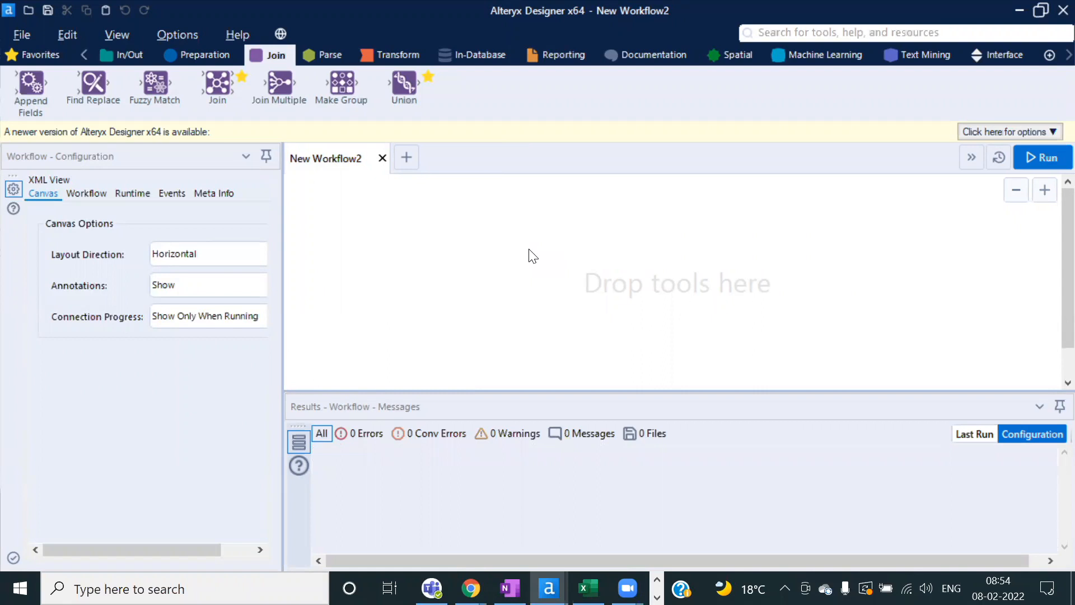
Step: In Excel, add a new sheet and enter 1 in B2 and ABC in C2
left_click(588, 588)
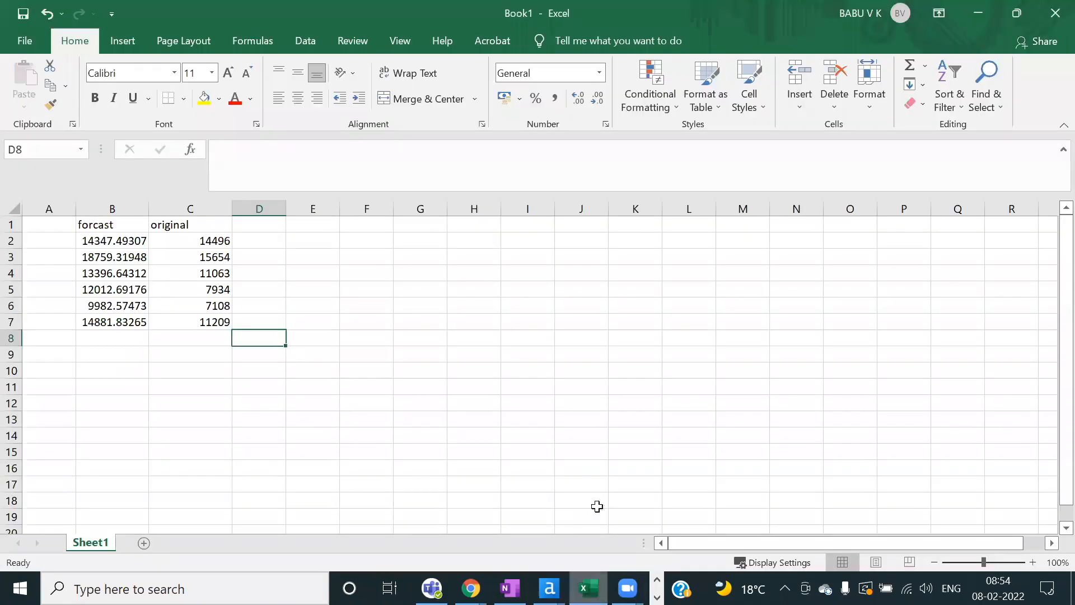
left_click(144, 543)
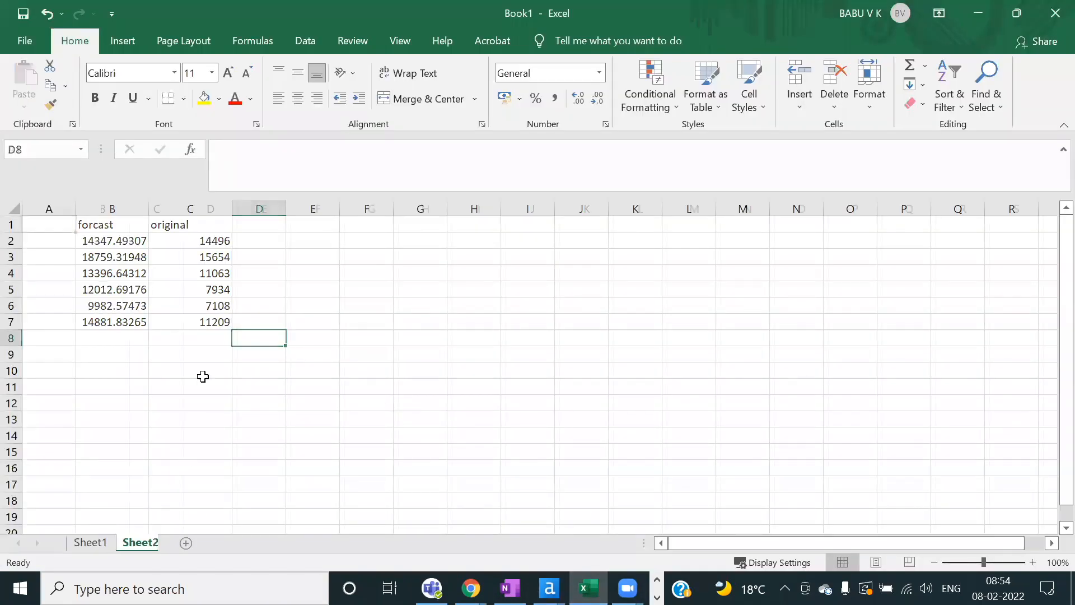
left_click(109, 240)
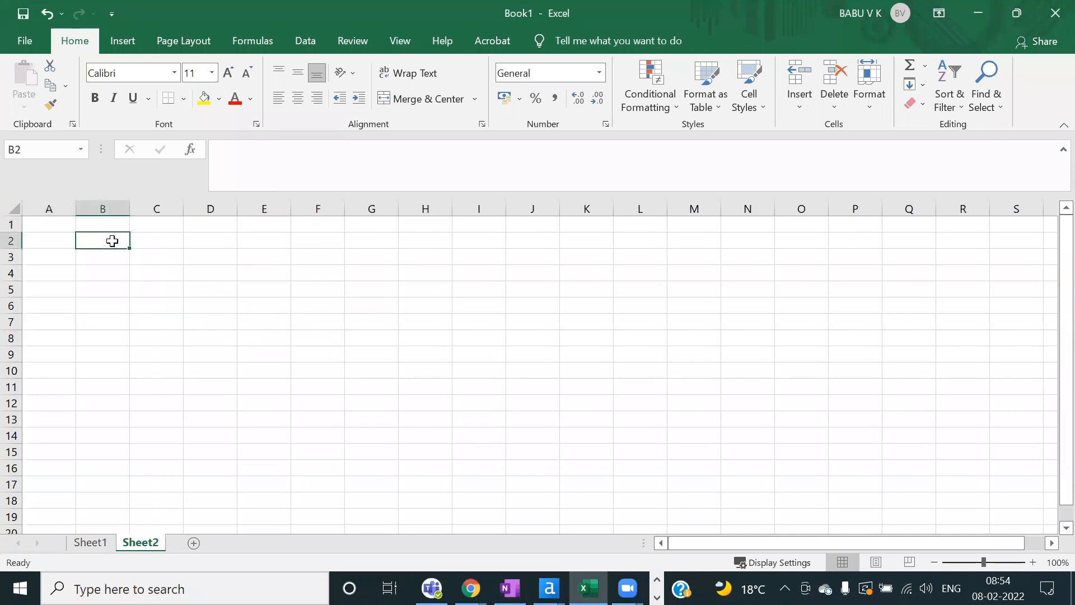
type("1")
key("Tab")
type("ABC")
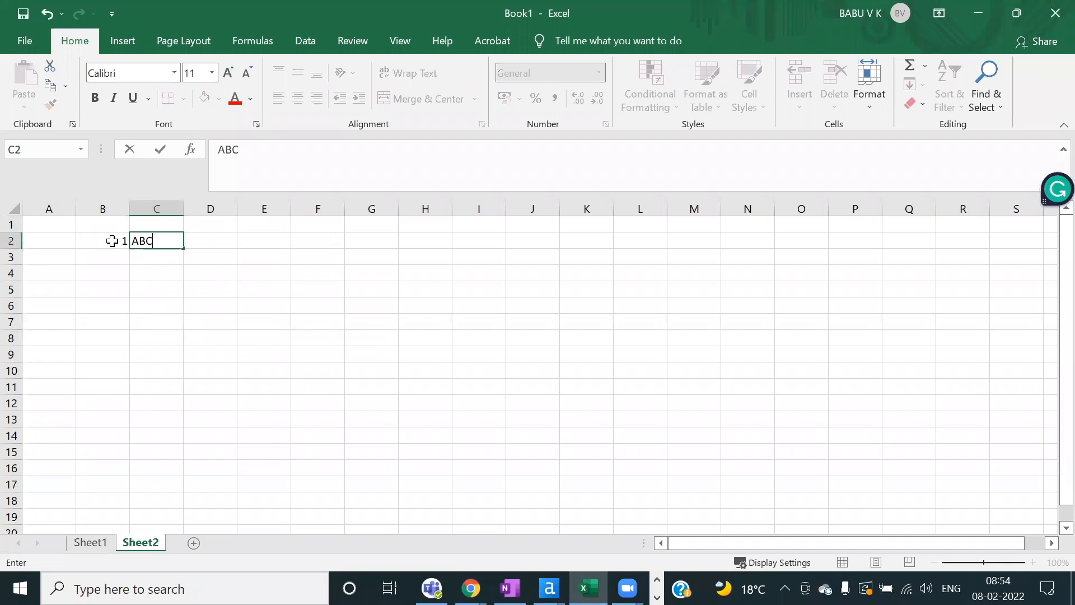
key("Return")
Step: Enter 1 in B6 and BCD in C6, then select B2:C6 to show the records
key("Down")
key("Down")
key("Down")
type("1")
key("Tab")
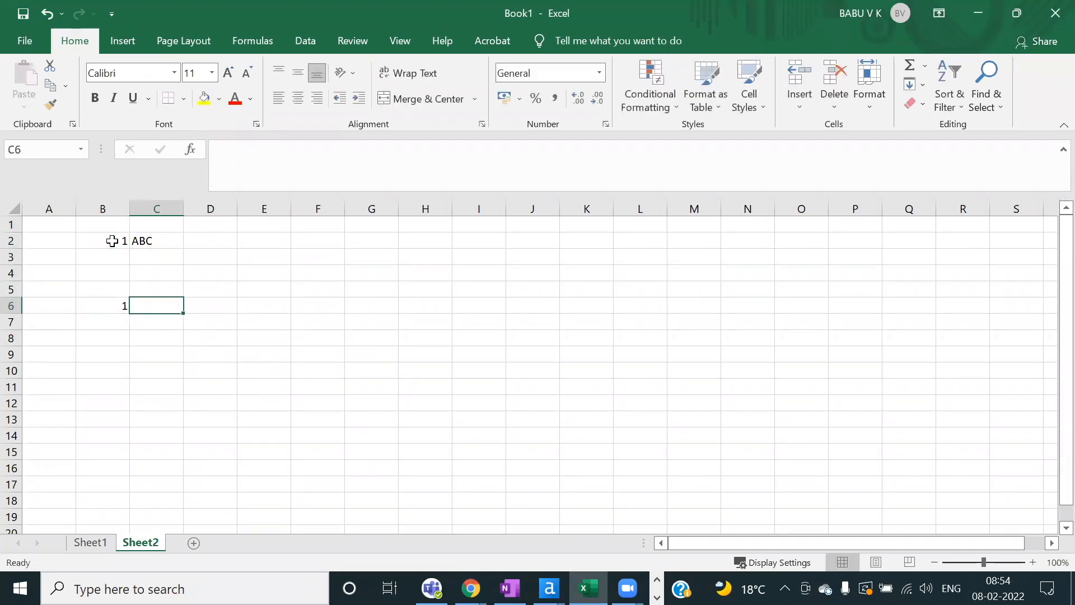
type("BCD")
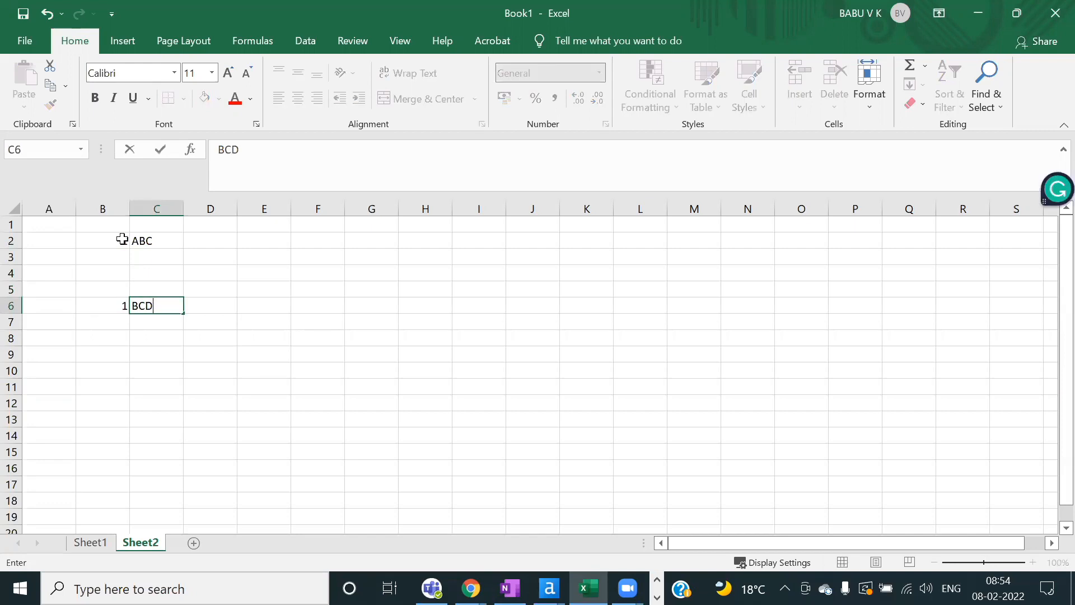
left_click_drag(117, 241, 159, 305)
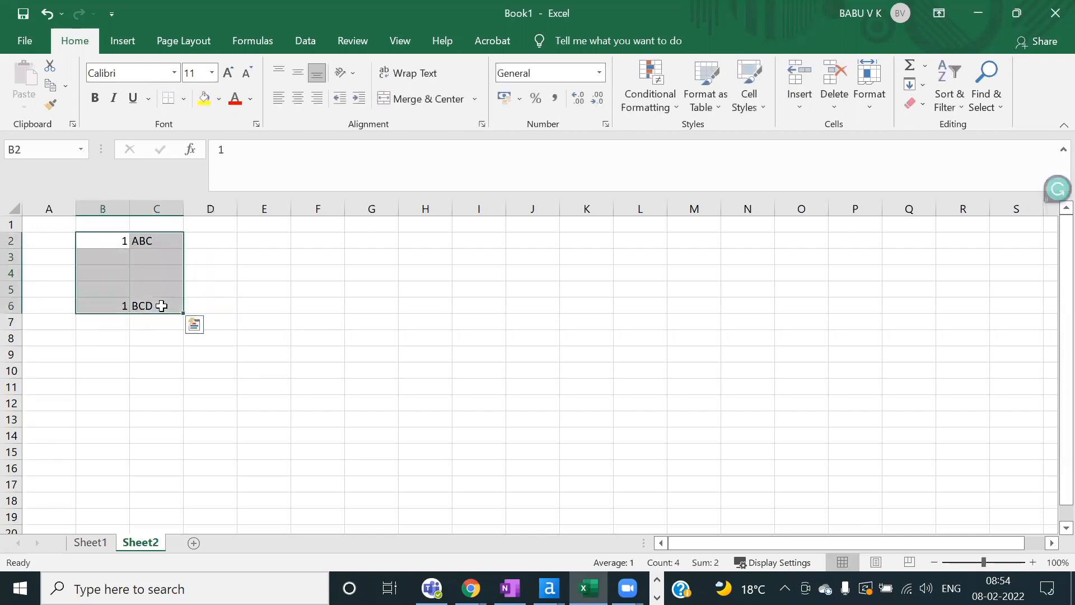
left_click(291, 291)
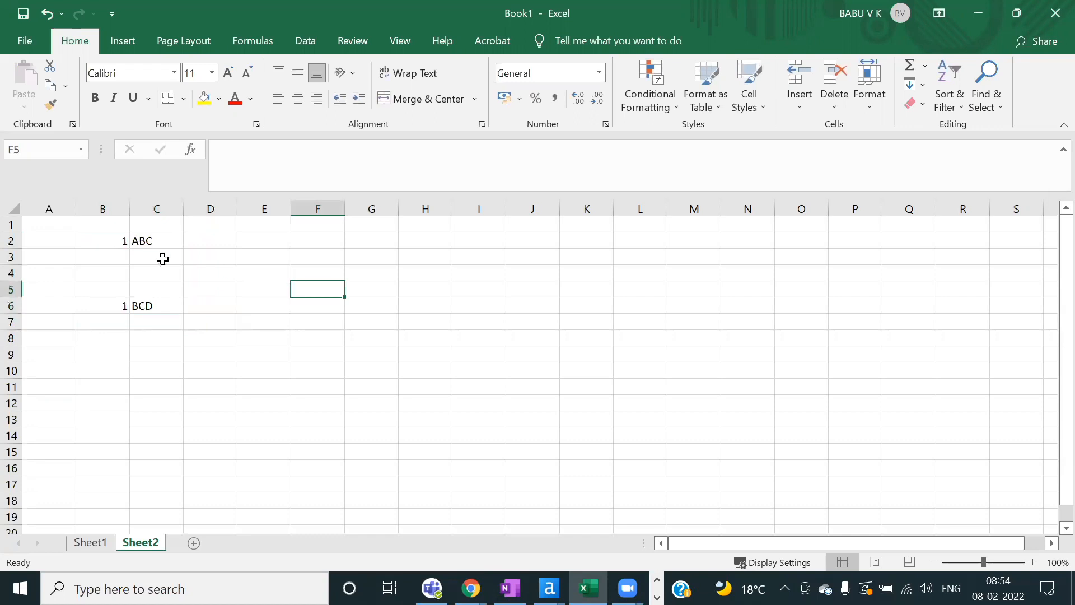
left_click_drag(107, 241, 161, 308)
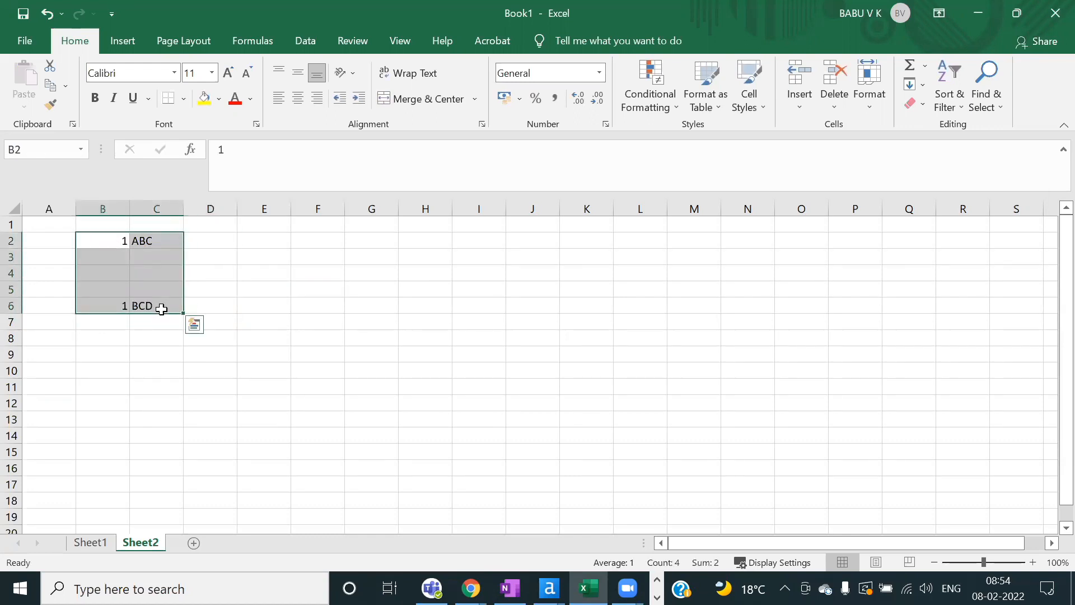
Step: Change B6 to ABC and highlight the sample data block
left_click(113, 303)
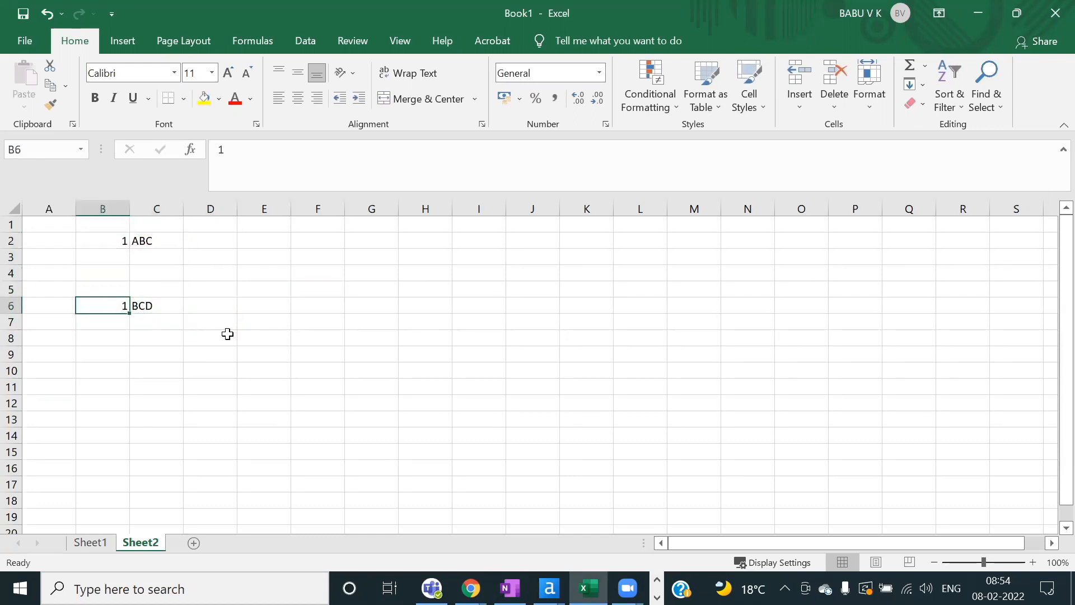
type("ABC")
left_click(187, 338)
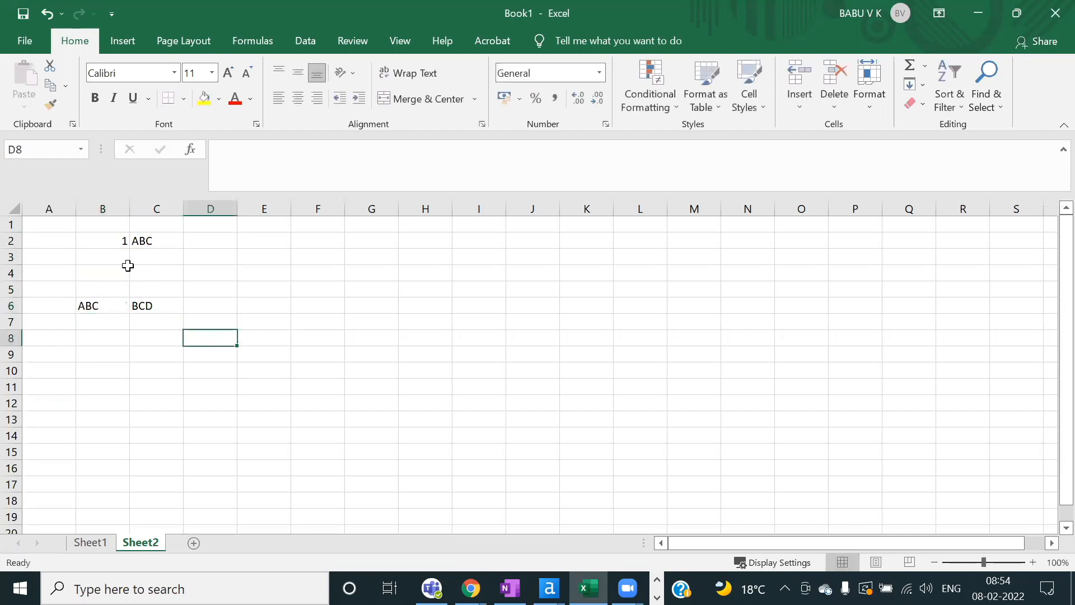
left_click_drag(105, 234, 166, 303)
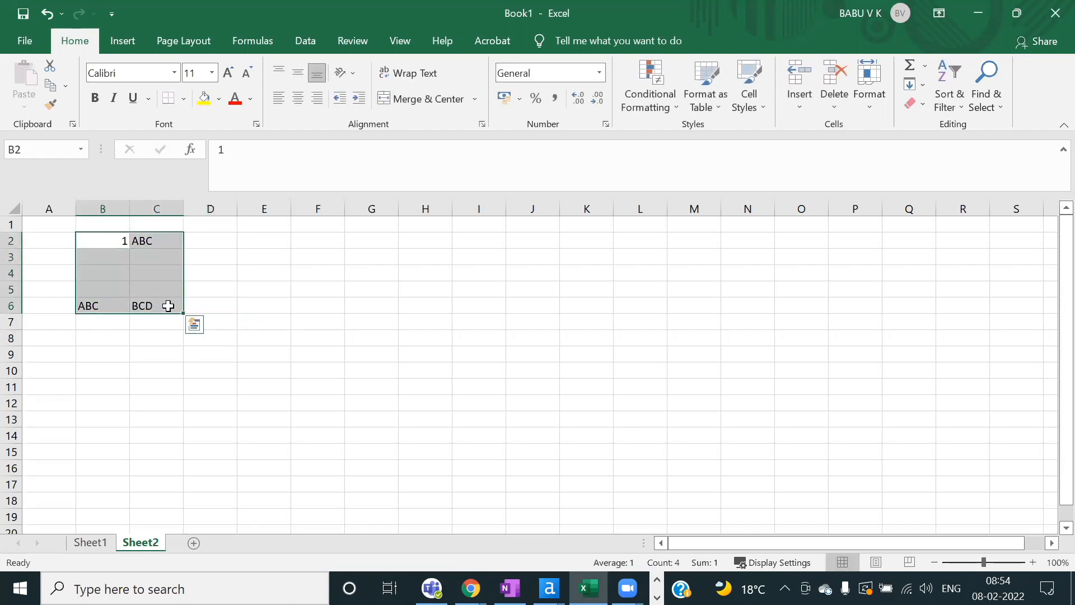
left_click(325, 285)
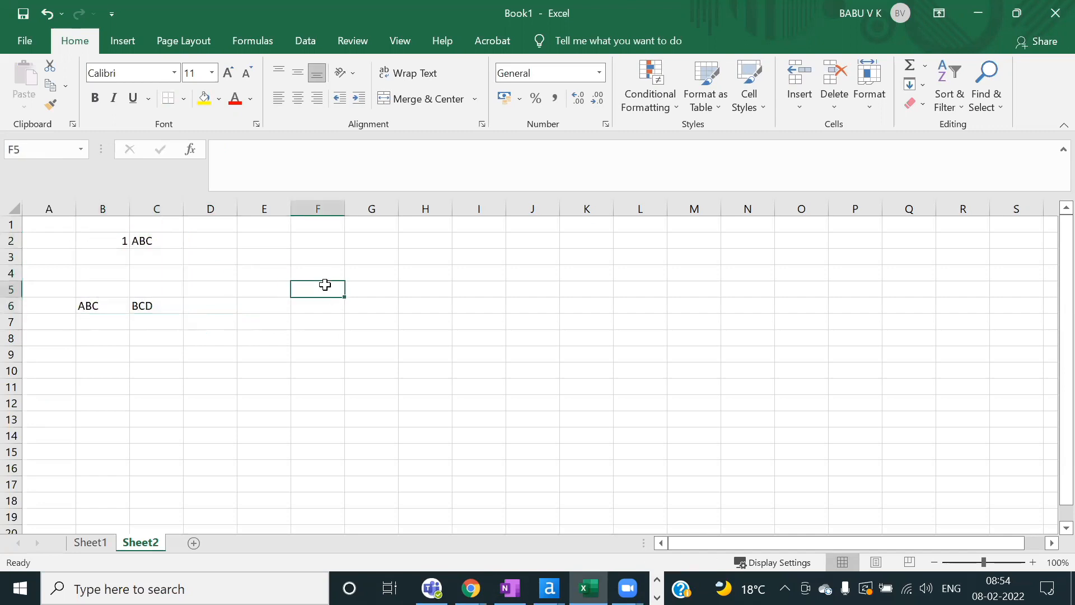
Step: Enter 3 in D6, set B6 back to 1, and select B2:D6 spanning both records
left_click(209, 310)
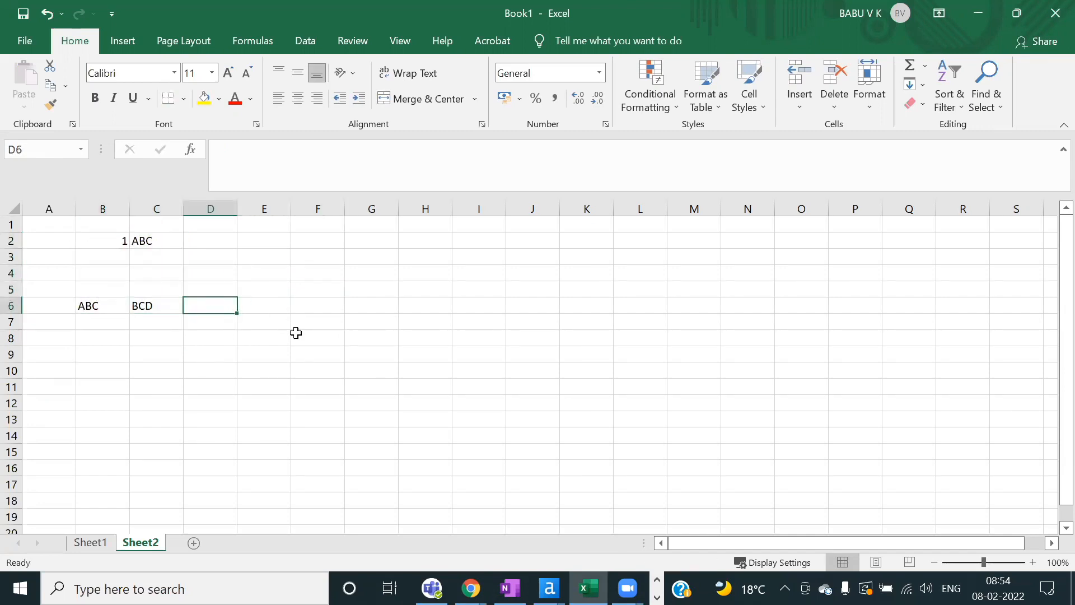
type("3")
left_click(110, 302)
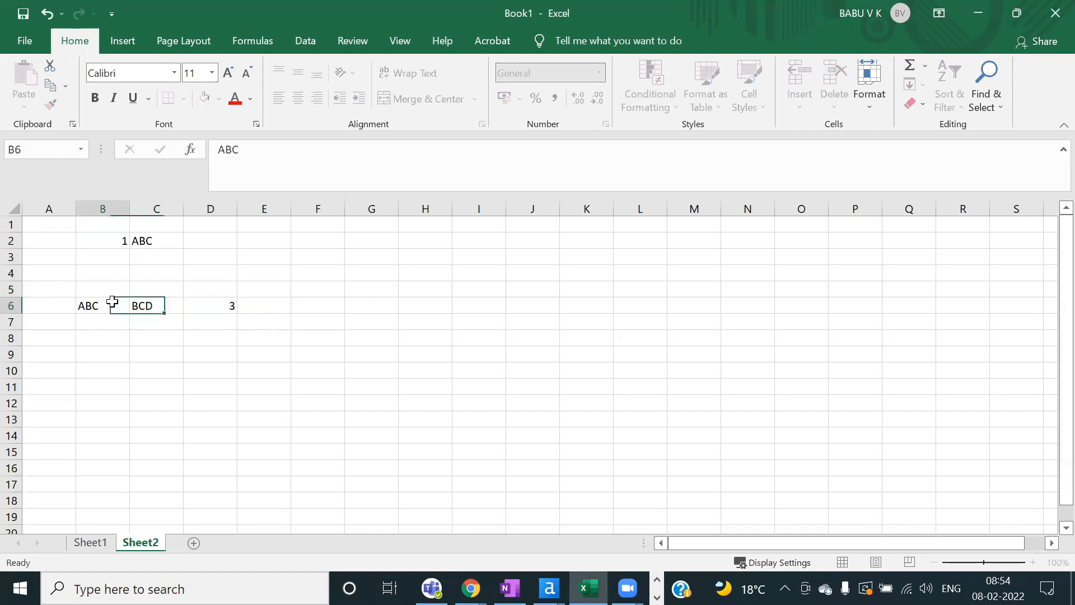
type("1")
left_click(193, 357)
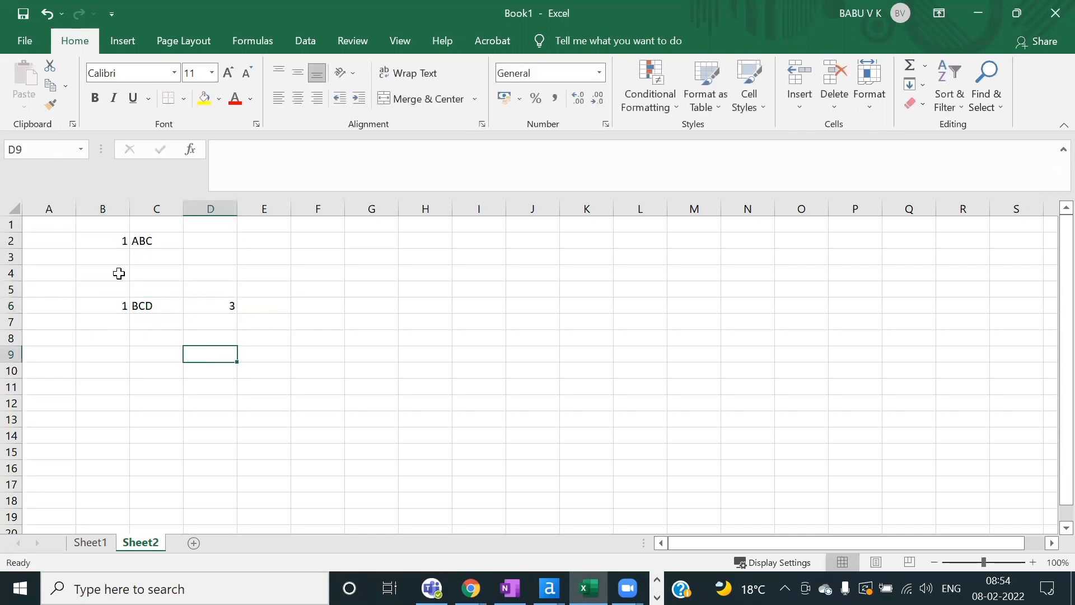
left_click_drag(104, 244, 234, 306)
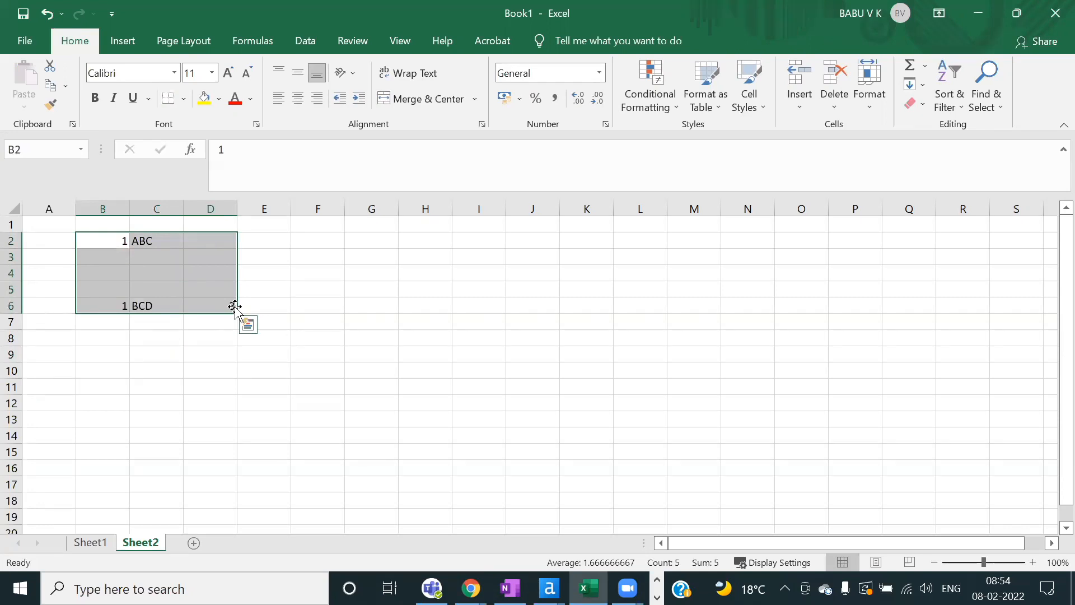
Step: Reselect B2:D6 and type Alteryx in cell F5
left_click(147, 268)
left_click_drag(110, 242, 233, 307)
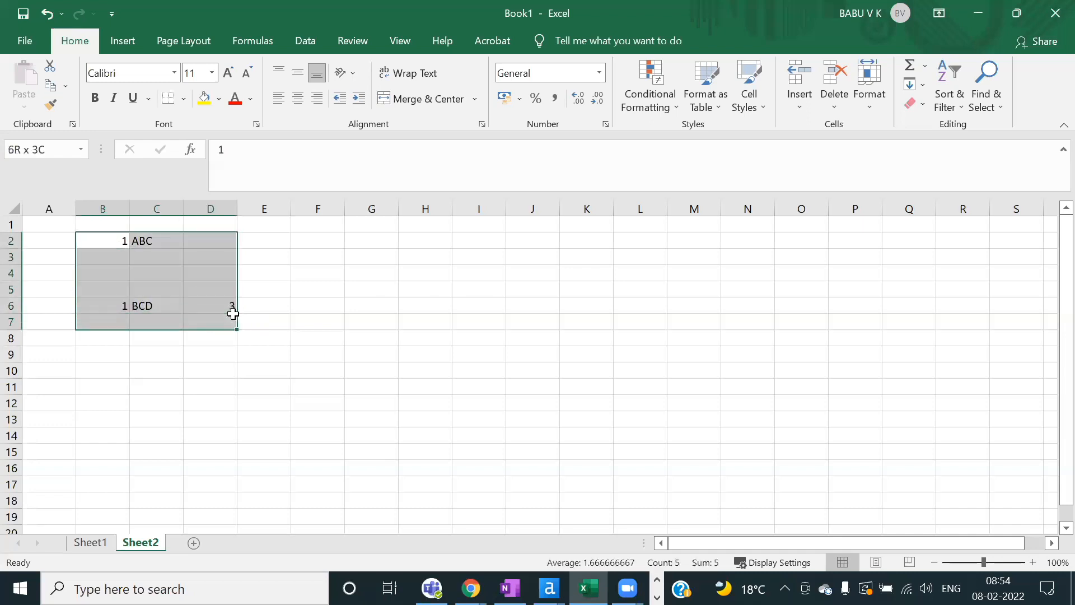
left_click(338, 292)
type("A")
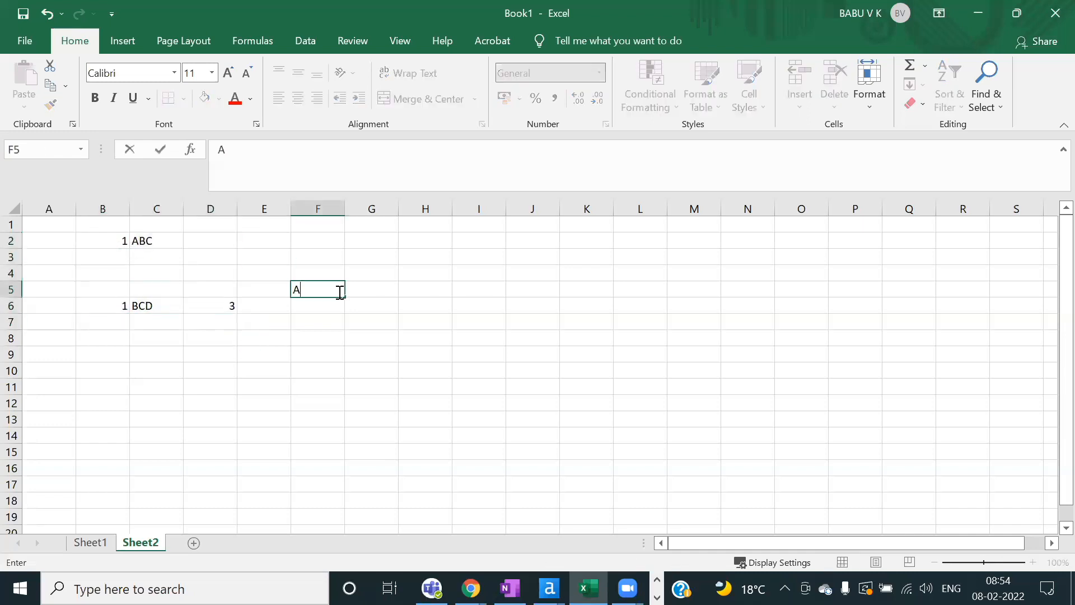
type("lteryx")
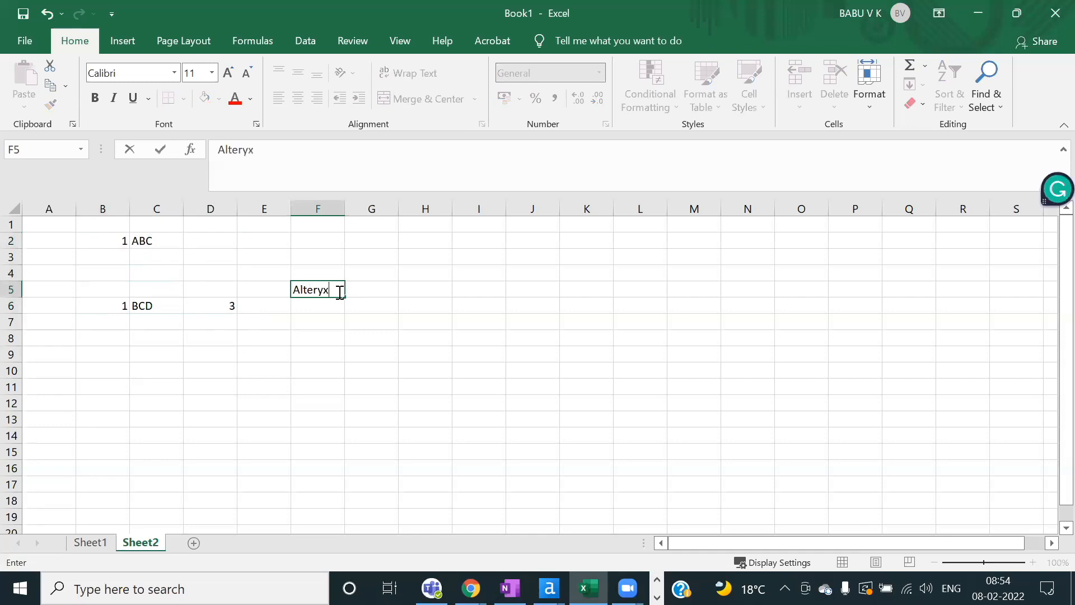
left_click(322, 336)
left_click(326, 289)
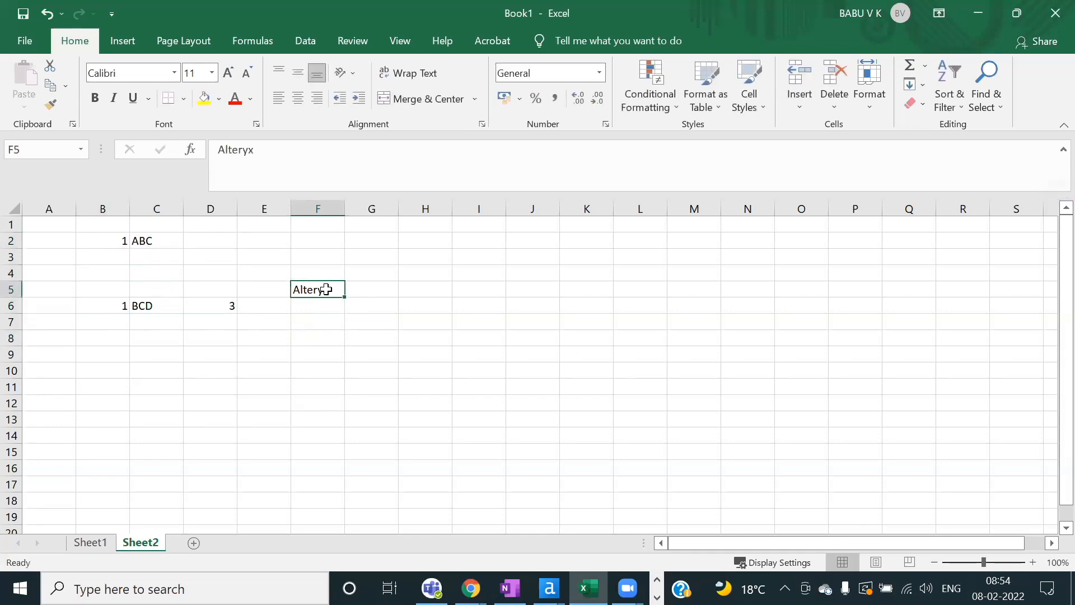
Step: Highlight column D as a field, enter Null in D2, and select the row 6 record
left_click(218, 305)
left_click(213, 197)
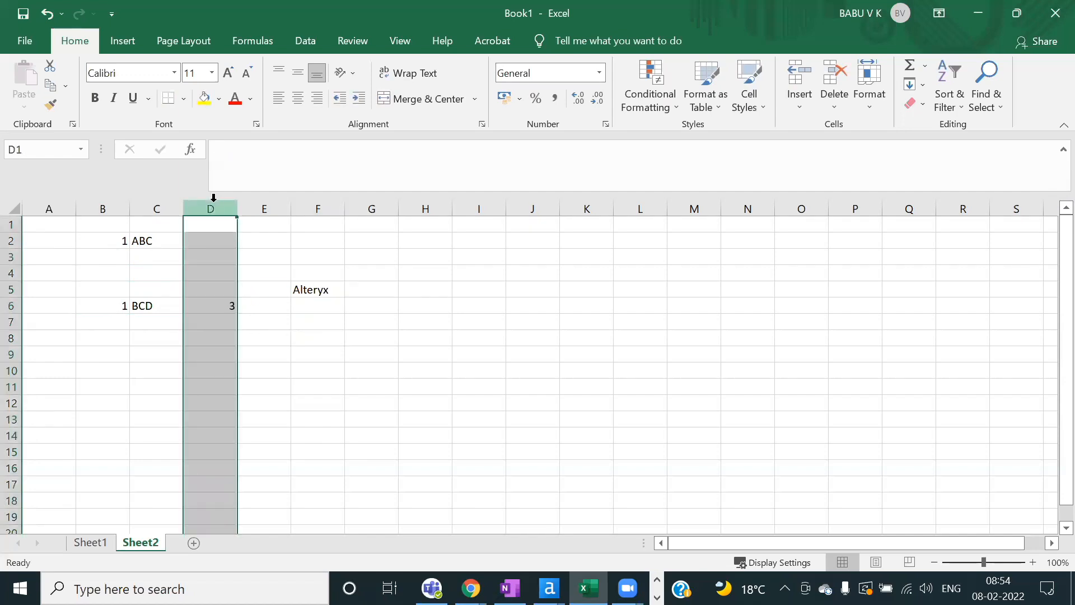
left_click(200, 243)
type("Null")
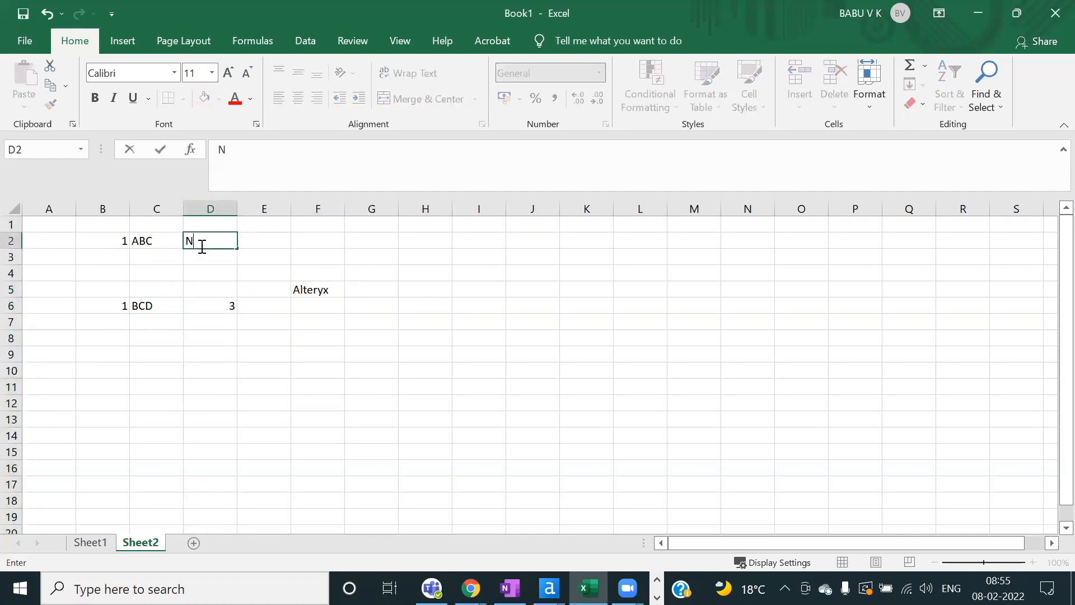
left_click(225, 303)
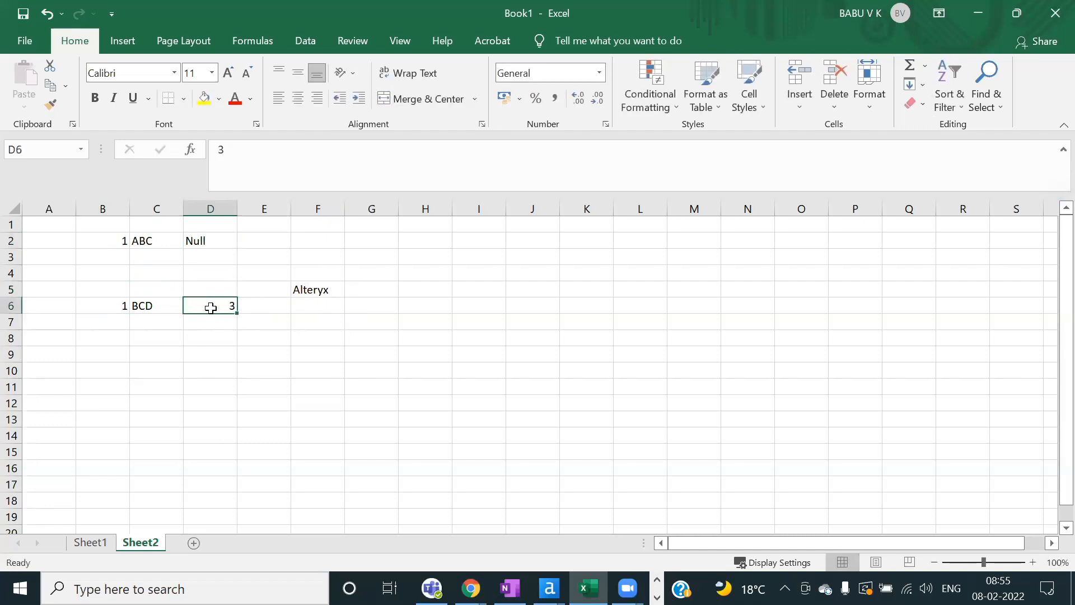
left_click_drag(91, 307, 228, 304)
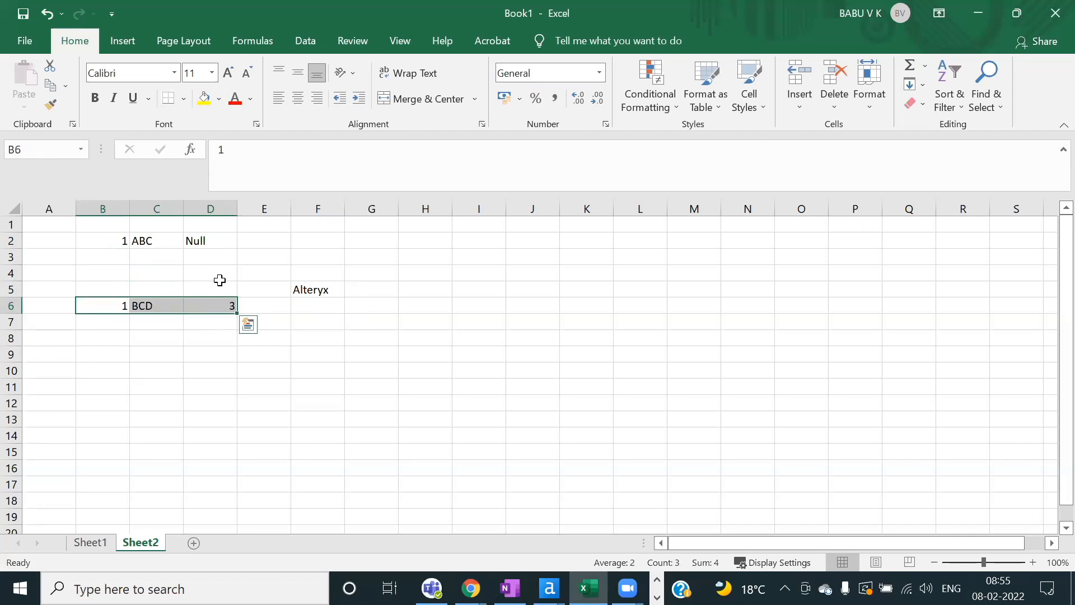
left_click(208, 239)
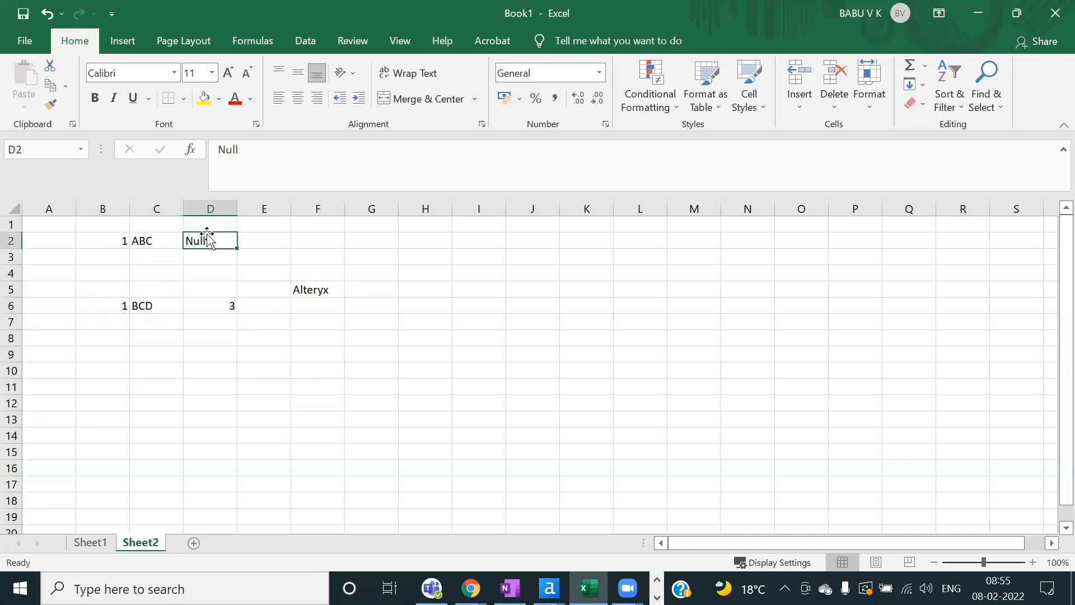
Step: Replace B6's value with ABC and add the header ID in B1
left_click(116, 302)
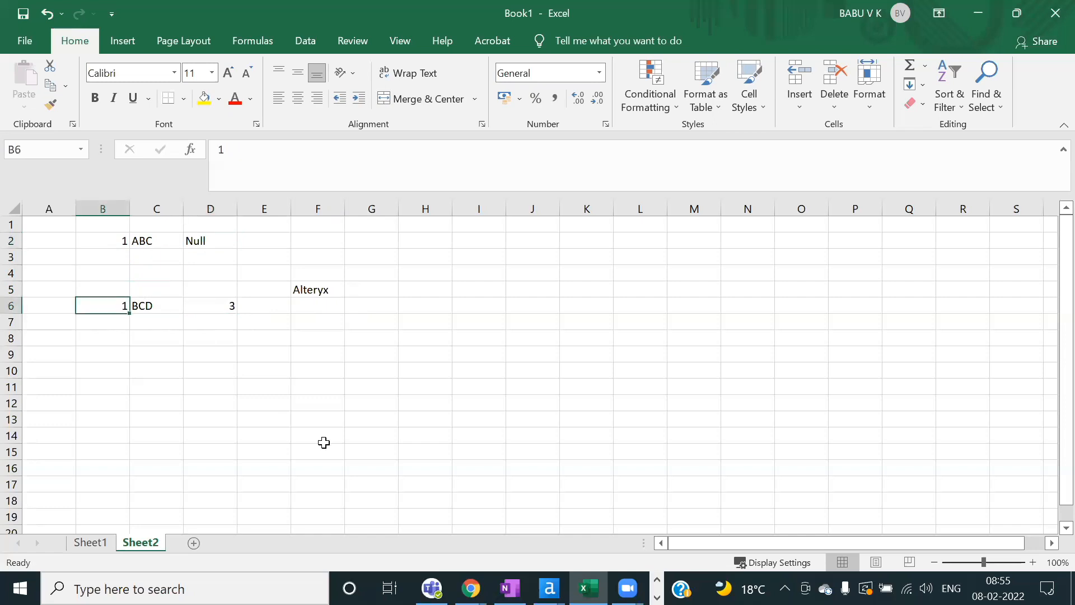
type("ABC")
left_click(111, 230)
type("ID")
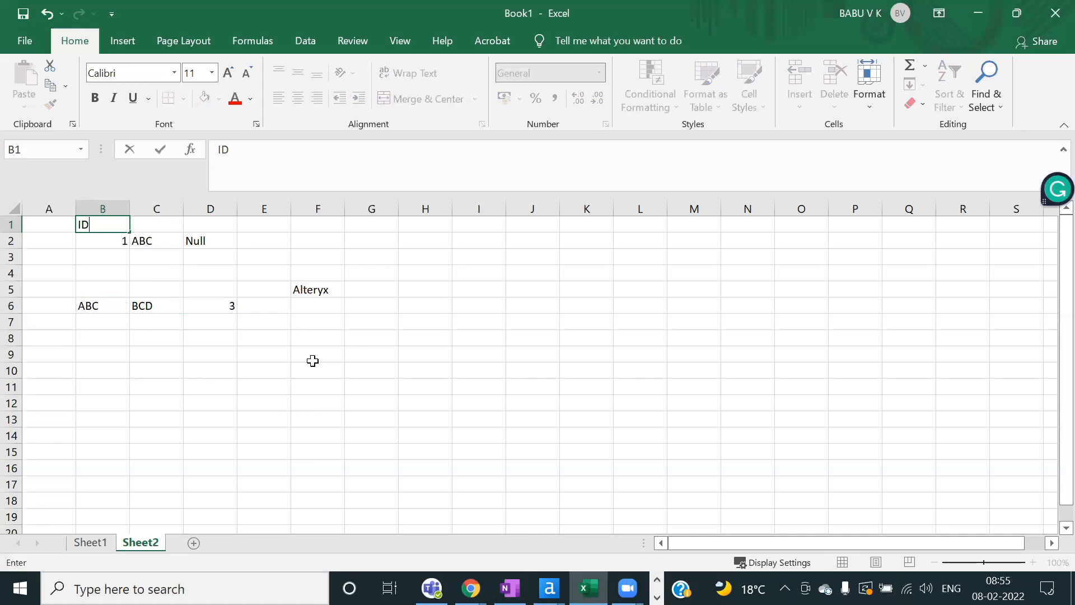
left_click(159, 273)
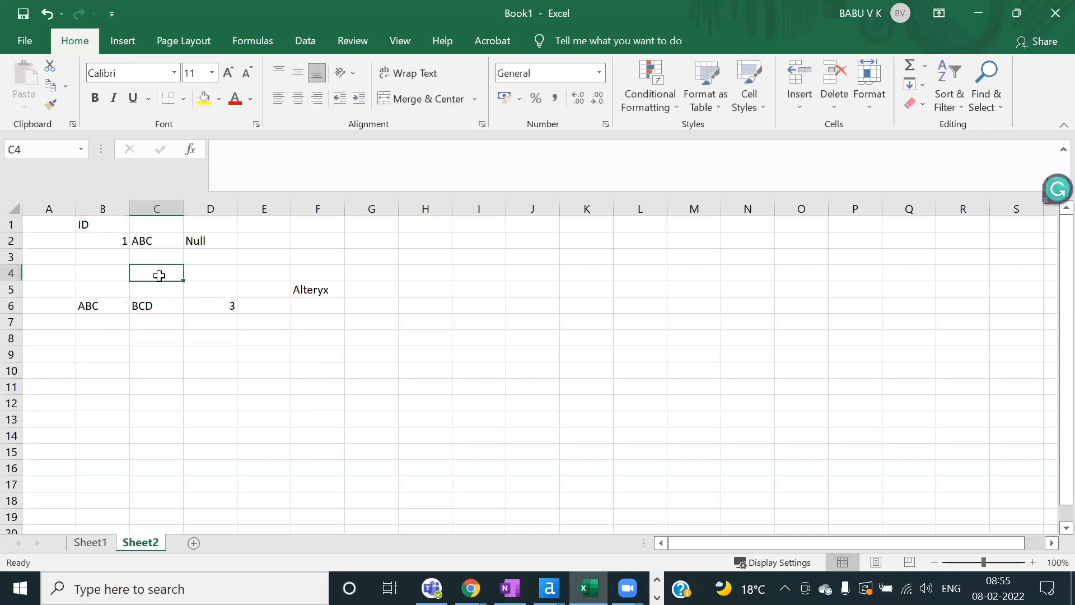
left_click(115, 245)
left_click(107, 303)
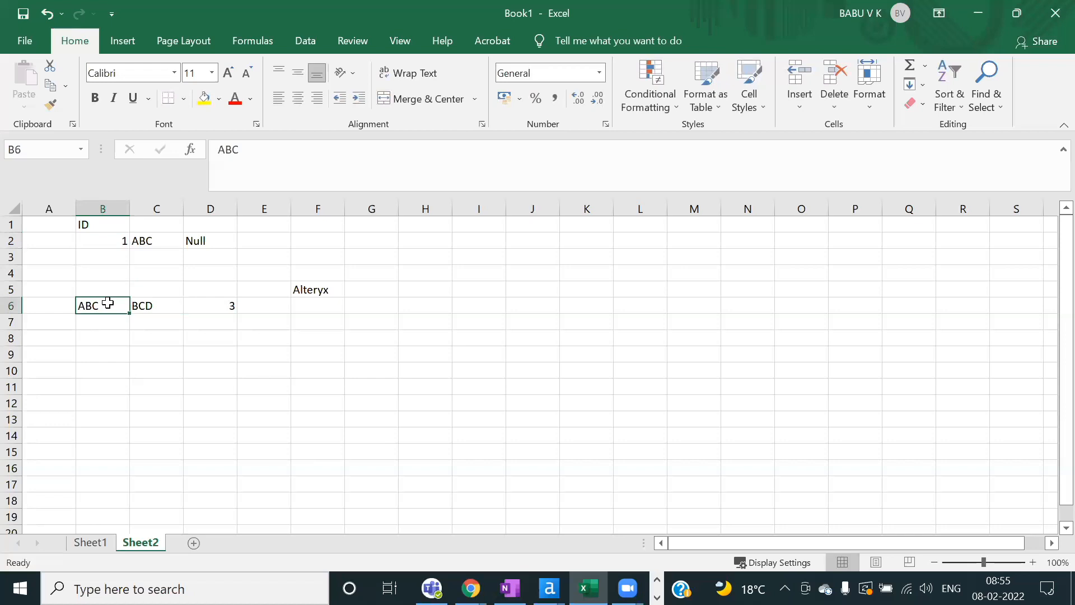
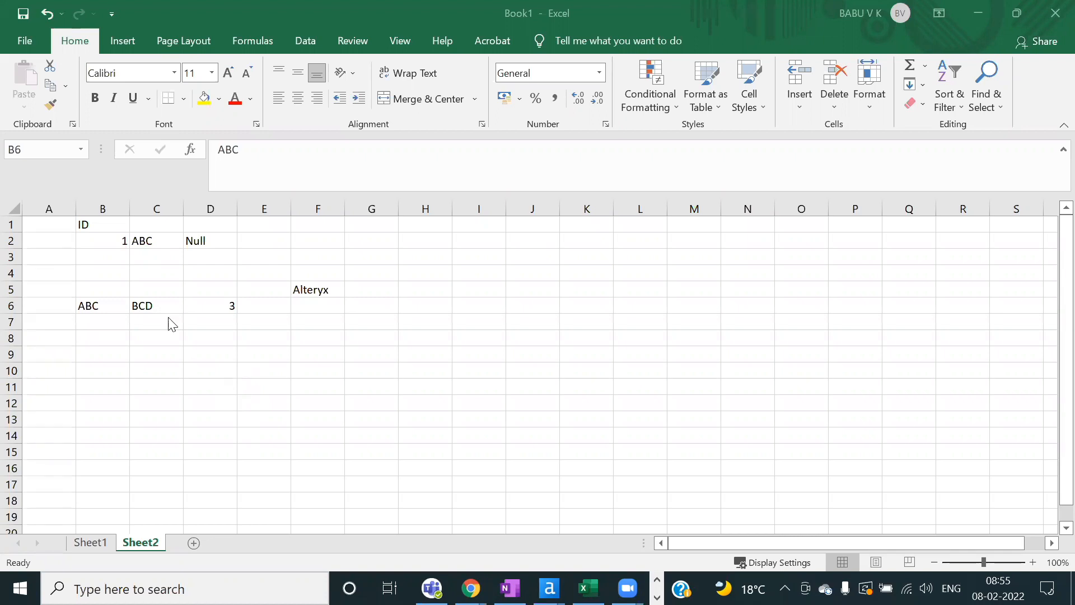
Step: Reselect the B2:E6 sample values and the column B entries
left_click(96, 234)
left_click_drag(94, 239, 236, 302)
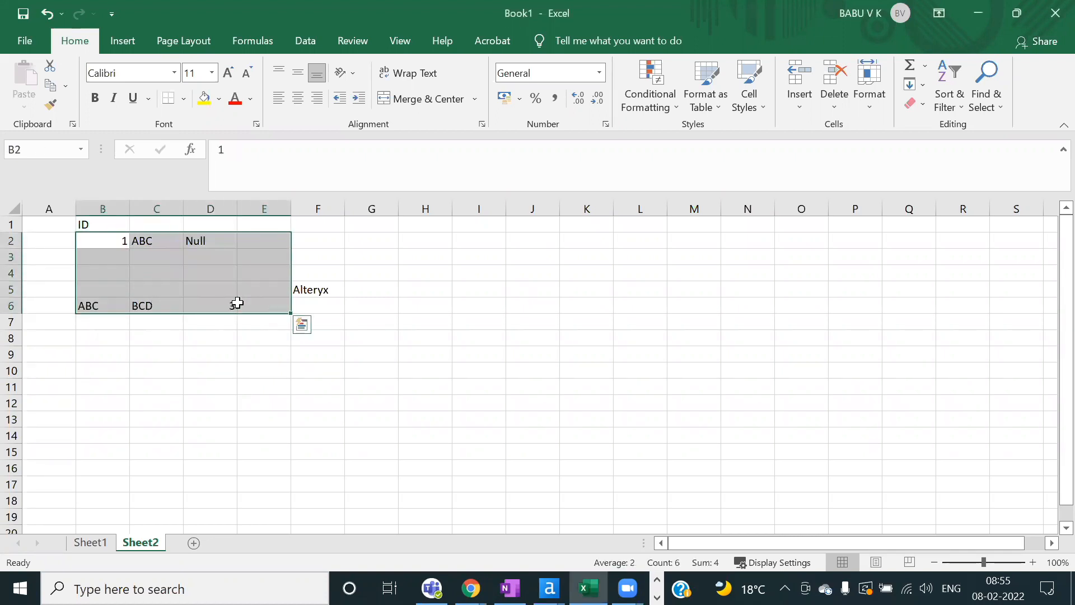
left_click(180, 304)
left_click_drag(93, 242, 91, 314)
Step: Label A2 as int and A6 as String
left_click(51, 242)
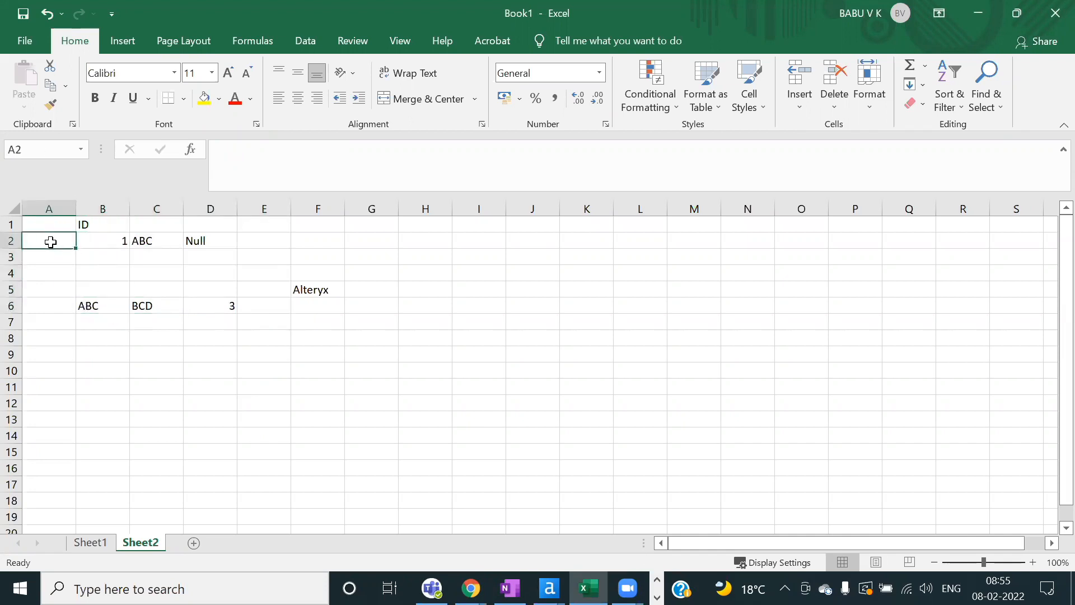
type("Duble")
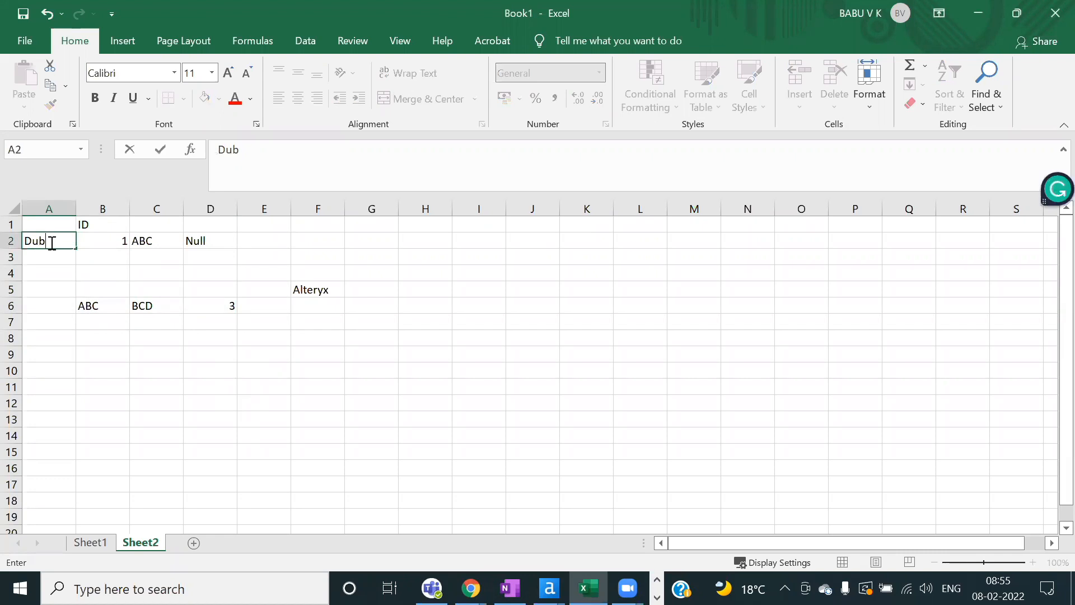
key("BackSpace")
key("BackSpace")
key("BackSpace")
type("int")
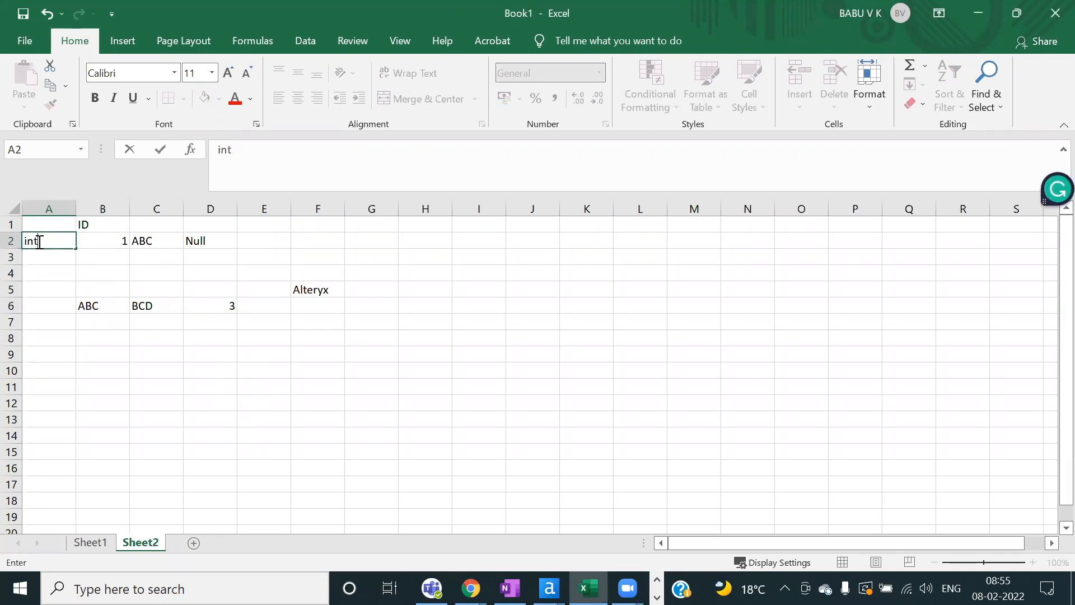
left_click(49, 304)
type("String")
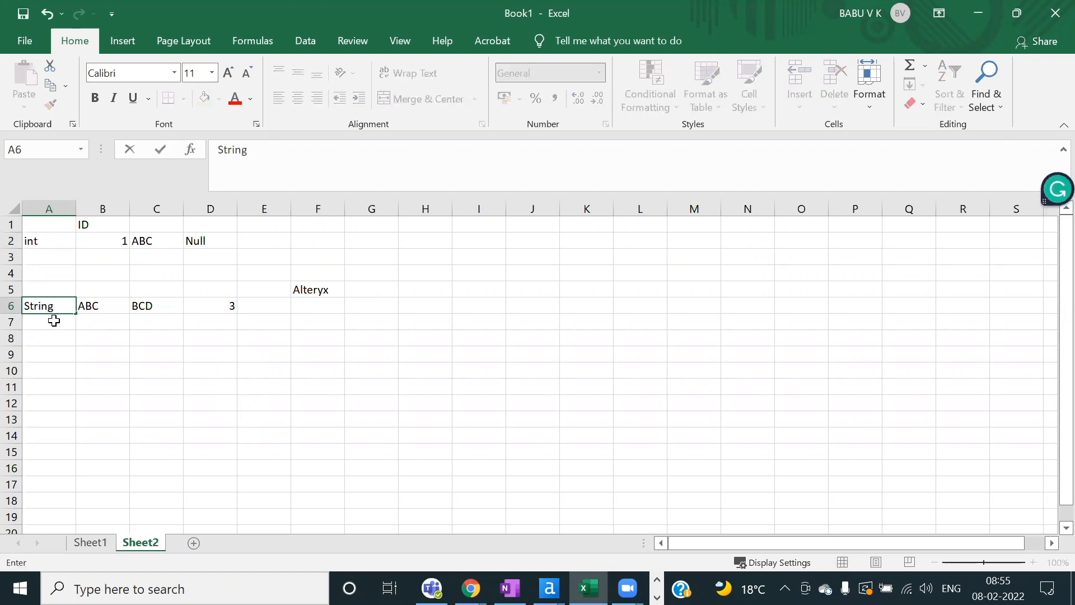
Step: Enter ID, 1, ABC in B9:B11 and label A9 as String
left_click(88, 352)
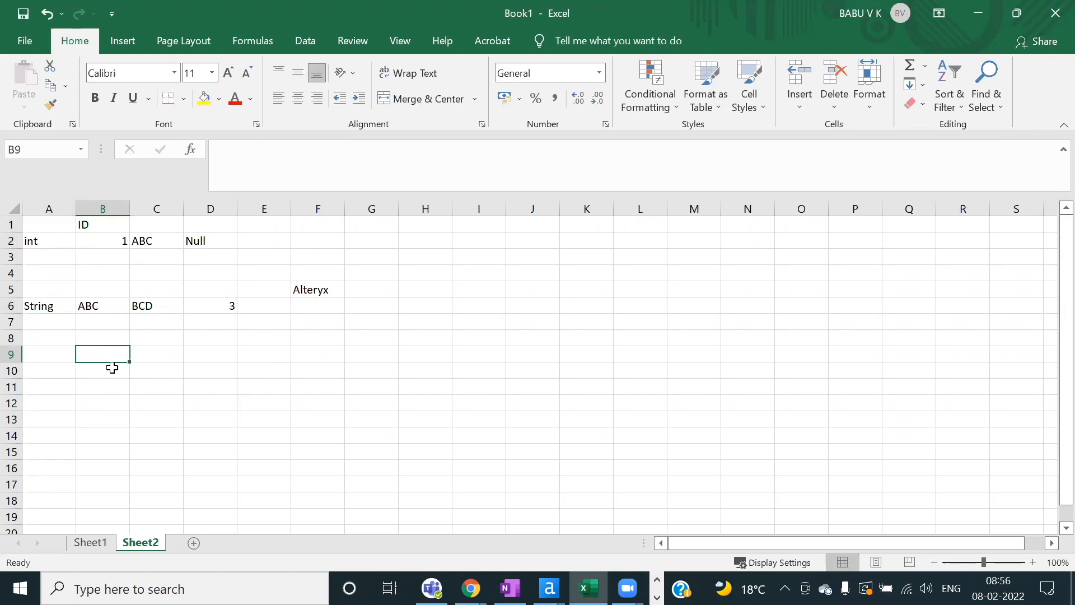
type("ID")
key("Return")
type("1")
key("Return")
type("ABC")
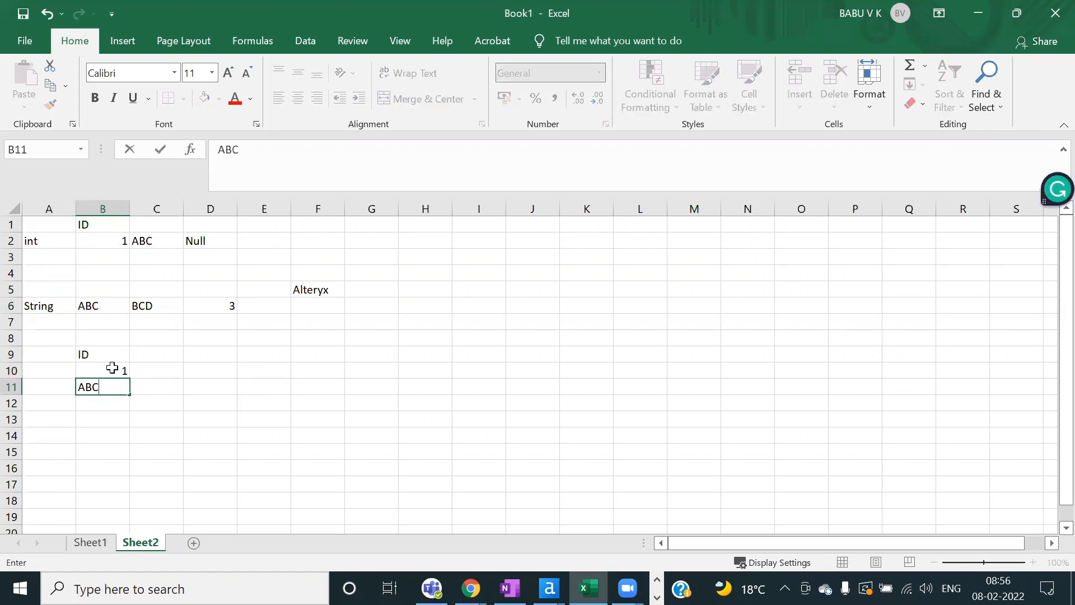
key("Left")
key("Up")
key("Up")
type("S")
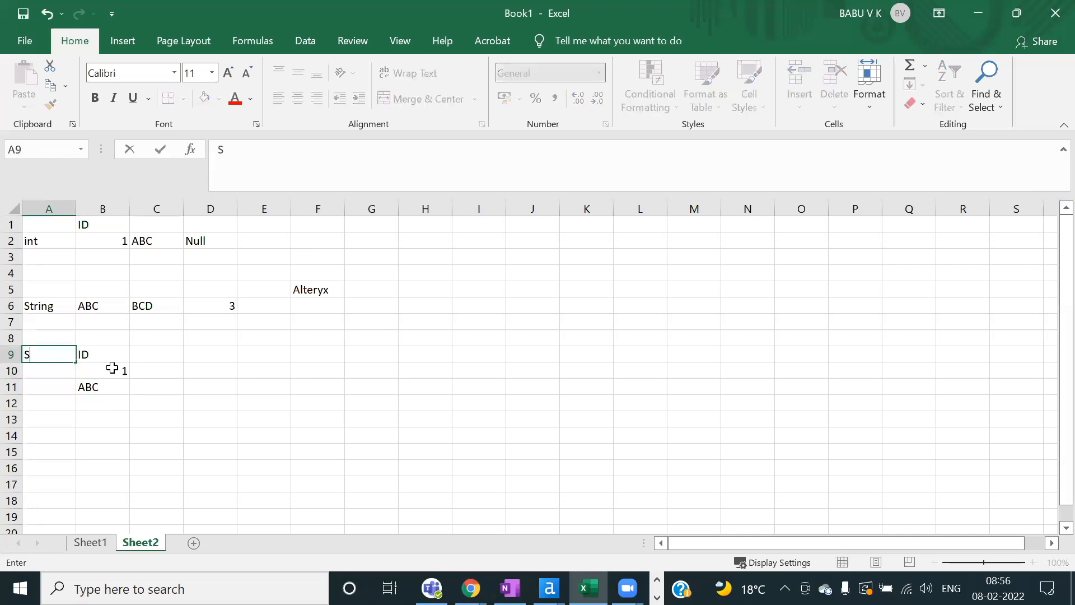
type("tring")
left_click(113, 368)
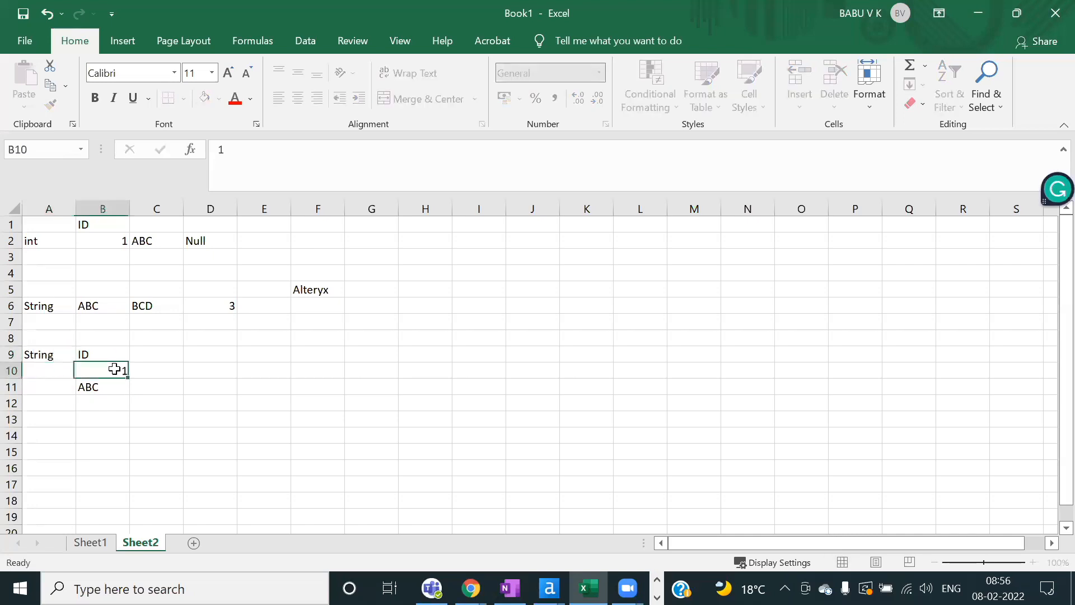
Step: Point out the B11, C10, D9 and C6 values, then clear every cell on Sheet2
left_click(107, 386)
left_click(151, 371)
left_click(215, 351)
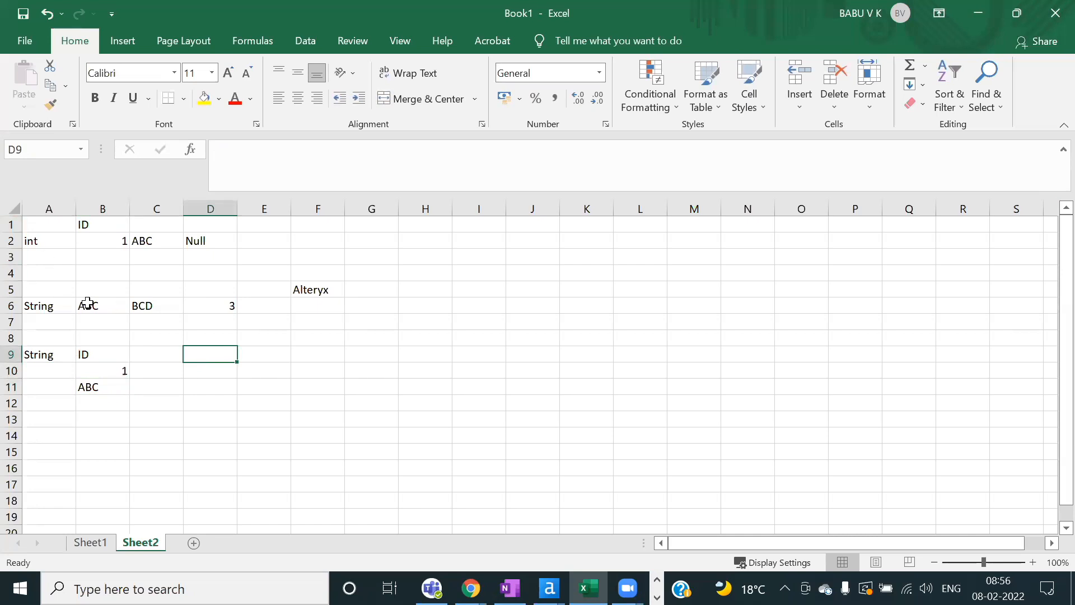
left_click(151, 306)
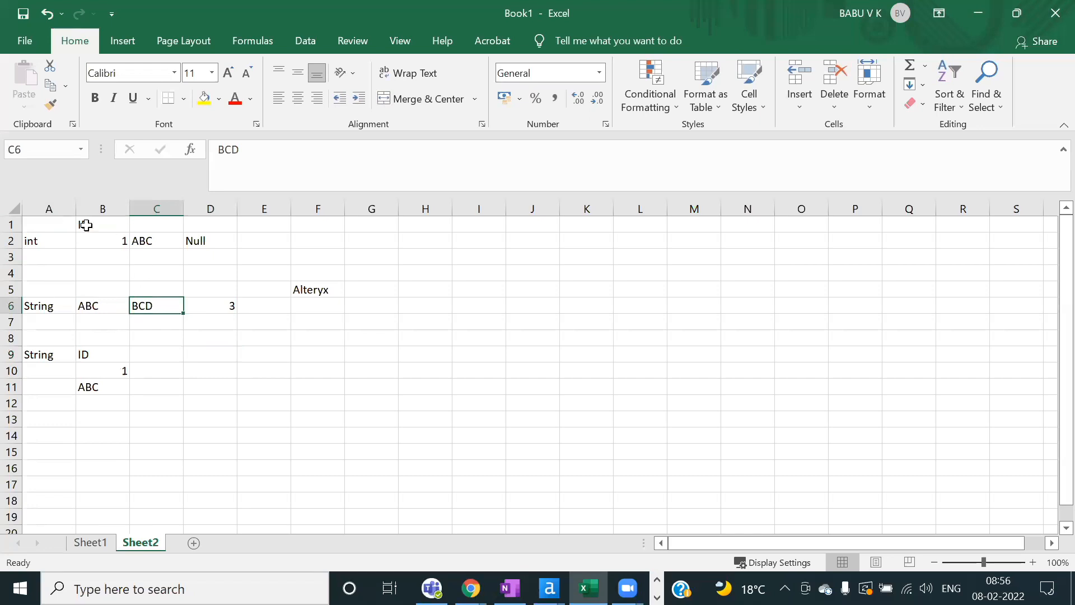
left_click(13, 209)
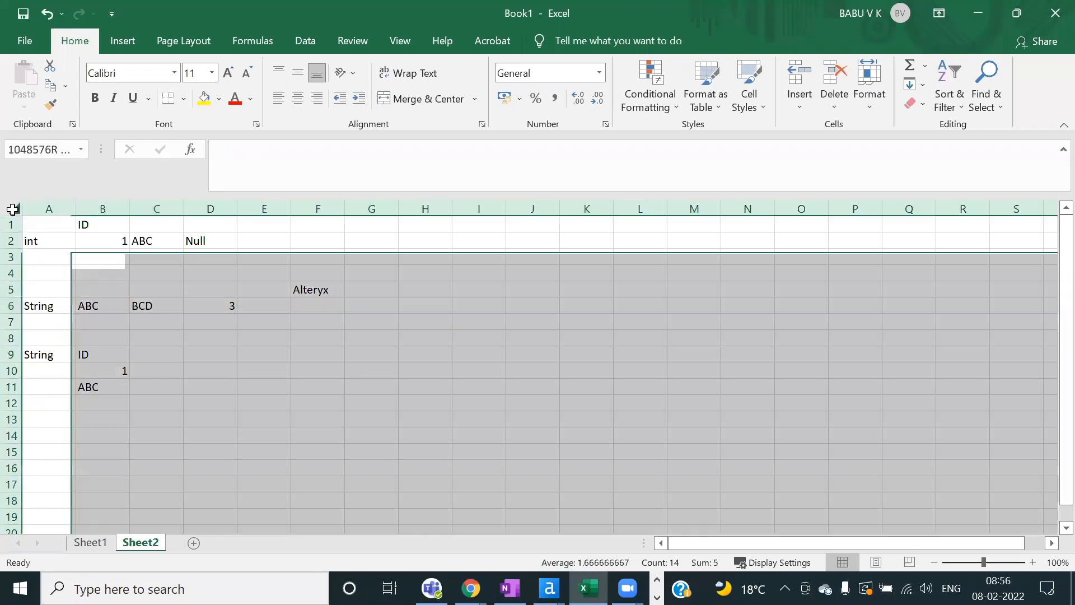
key("Delete")
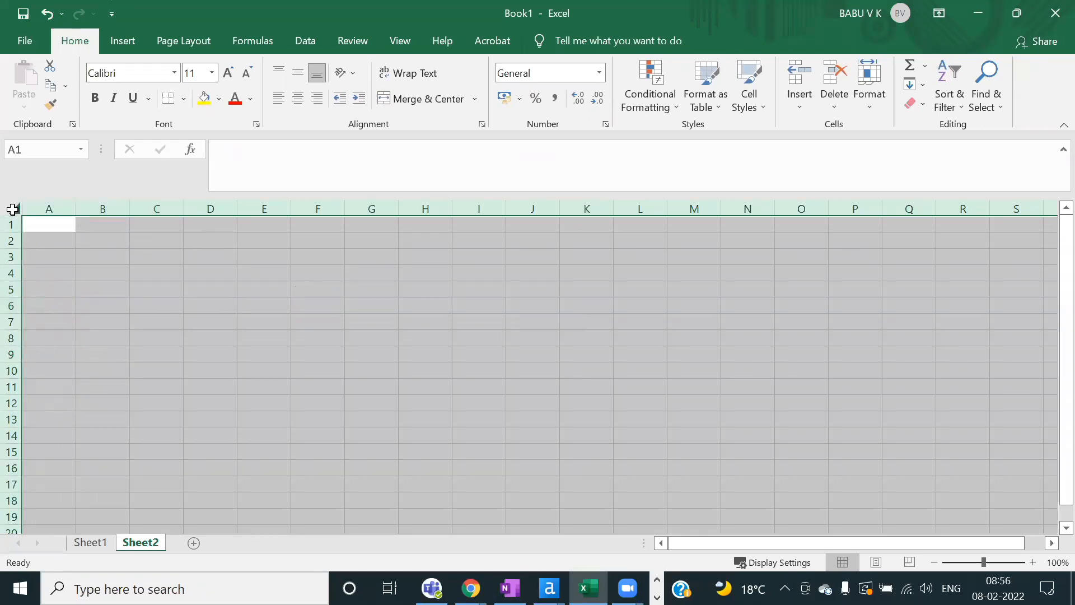
left_click(193, 267)
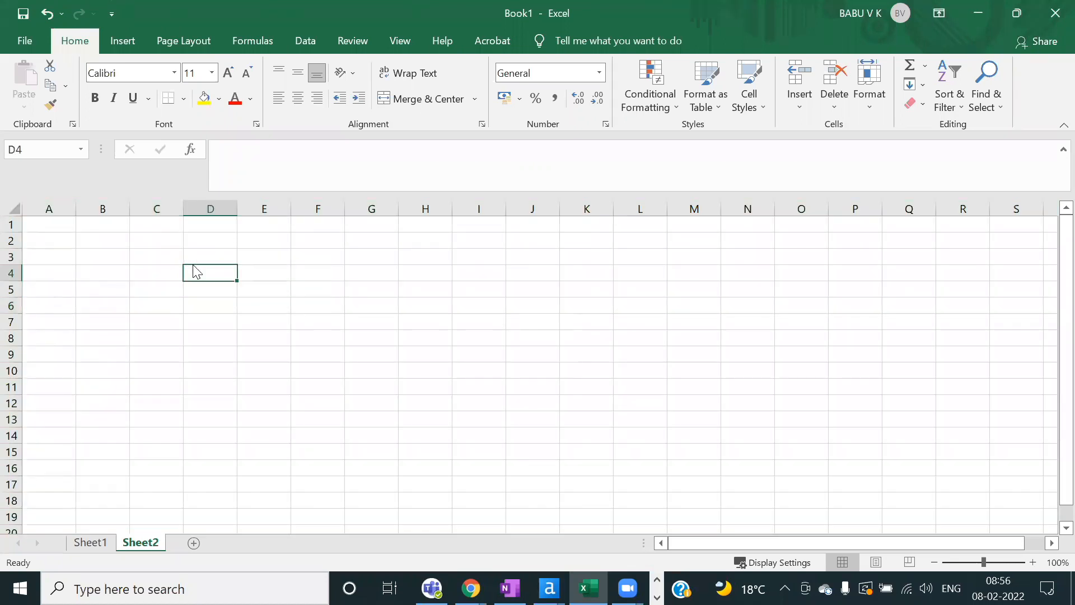
Step: In Alteryx, paste the Store Transactions and Store Clubcard Members inputs and run the workflow
key("alt+Tab")
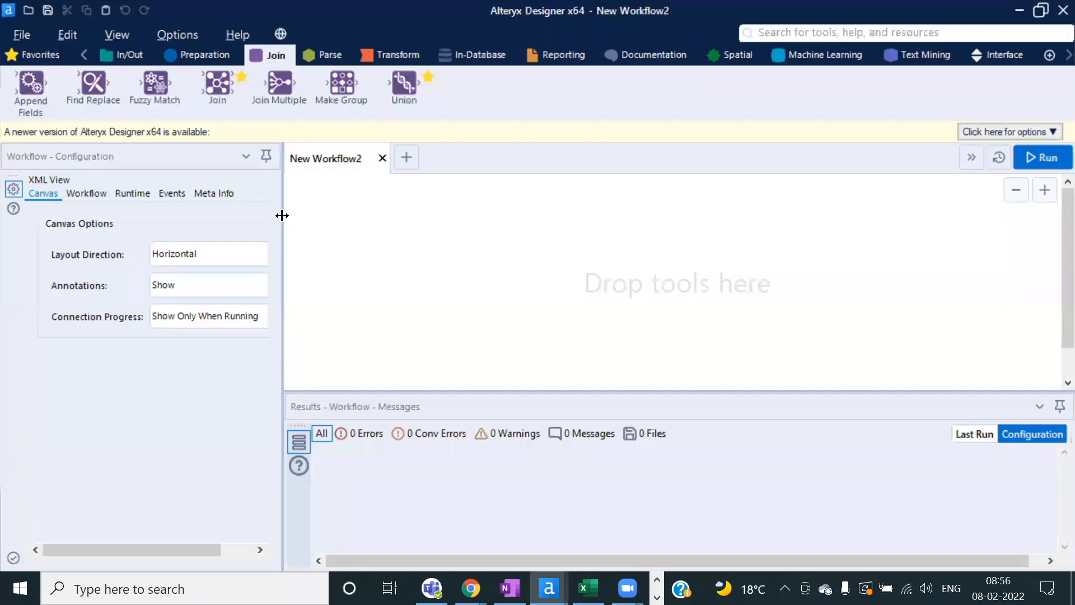
left_click_drag(283, 217, 311, 218)
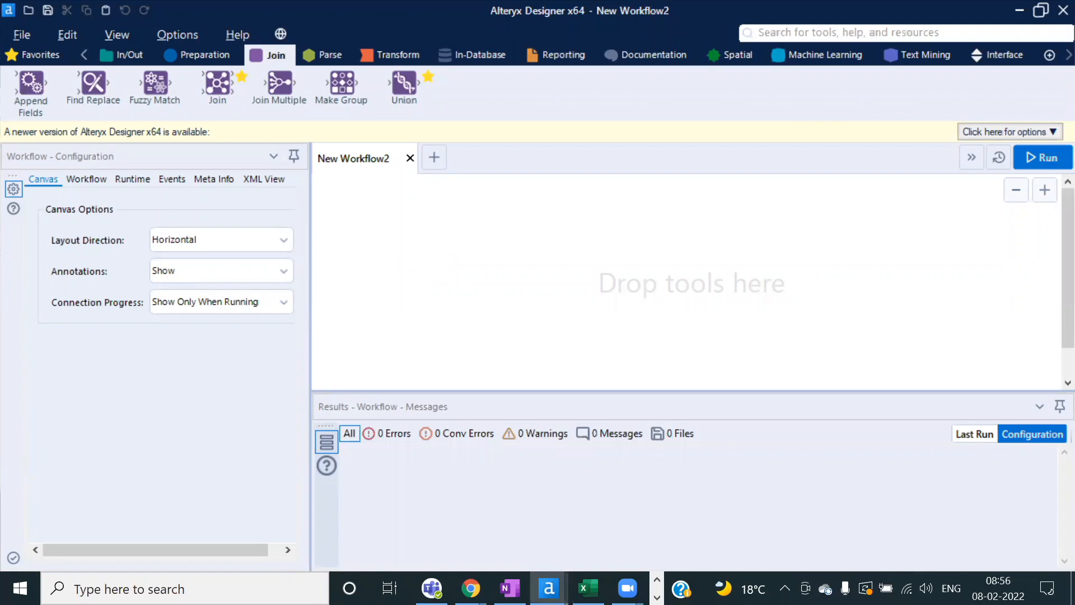
key("ctrl+v")
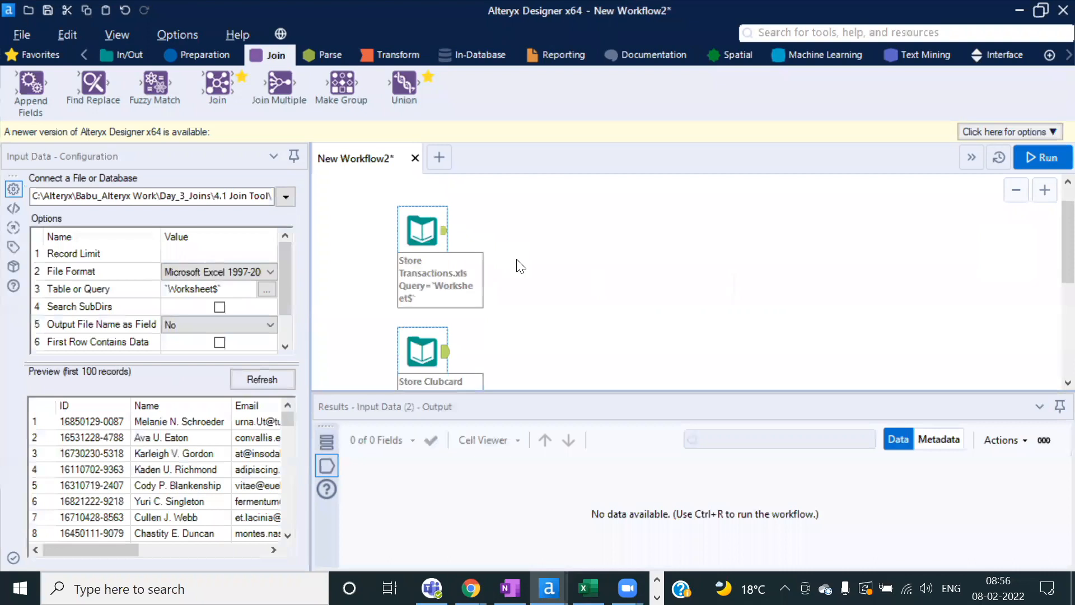
left_click(1041, 158)
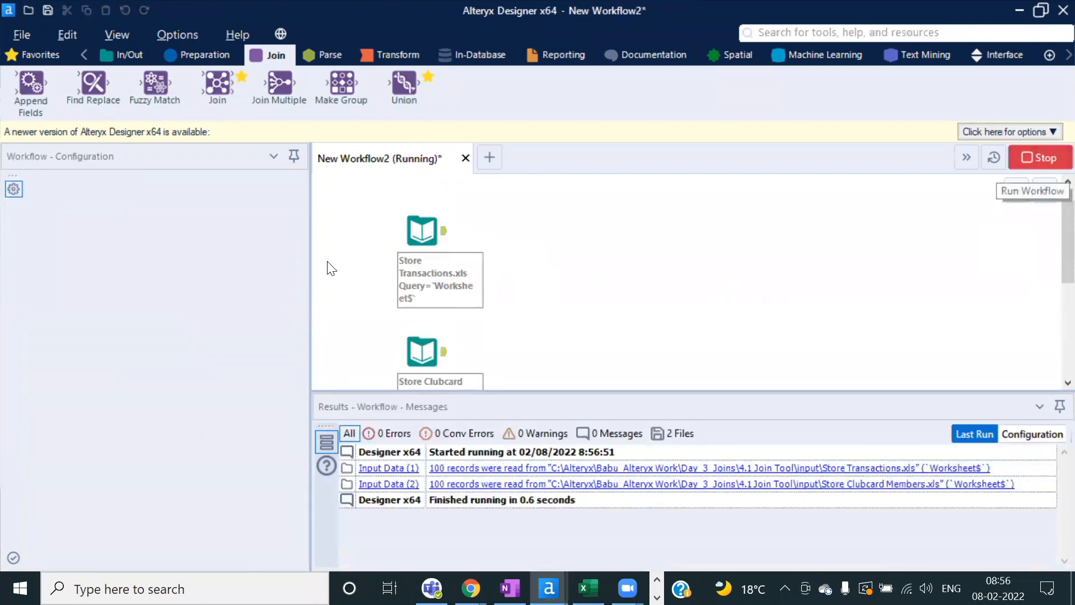
Step: Compare the Store Transactions and Clubcard Members results, noting the first Customer ID value
left_click(682, 359)
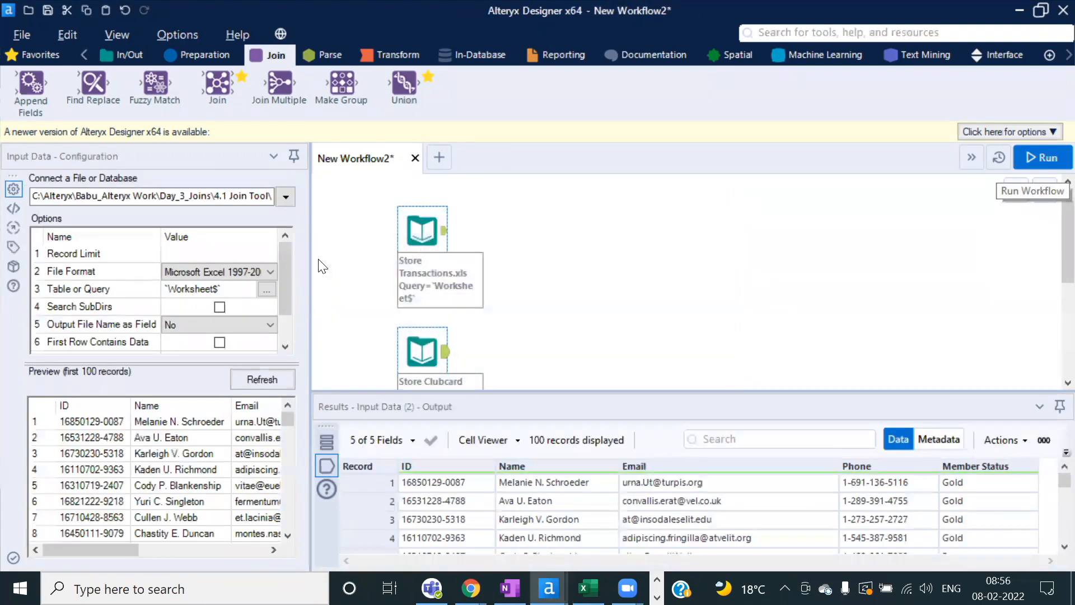
left_click_drag(311, 242, 420, 241)
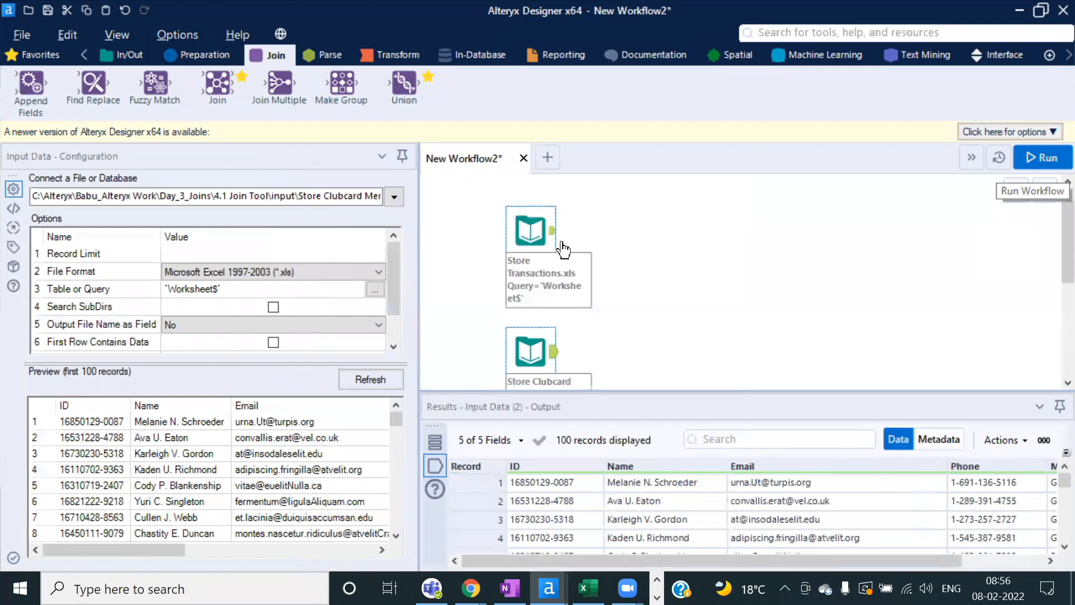
left_click(557, 242)
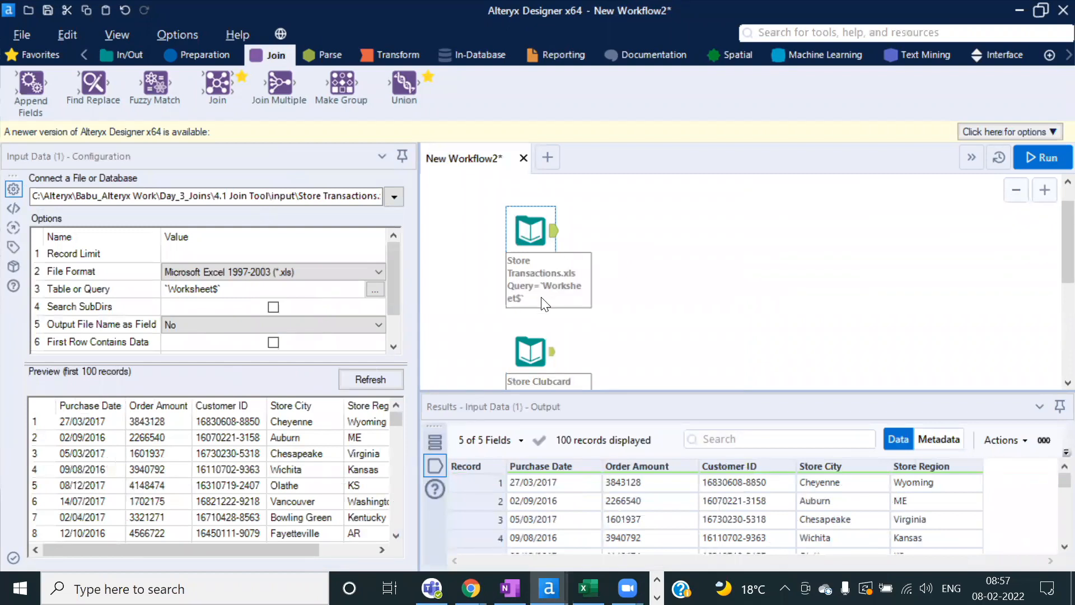
left_click(527, 347)
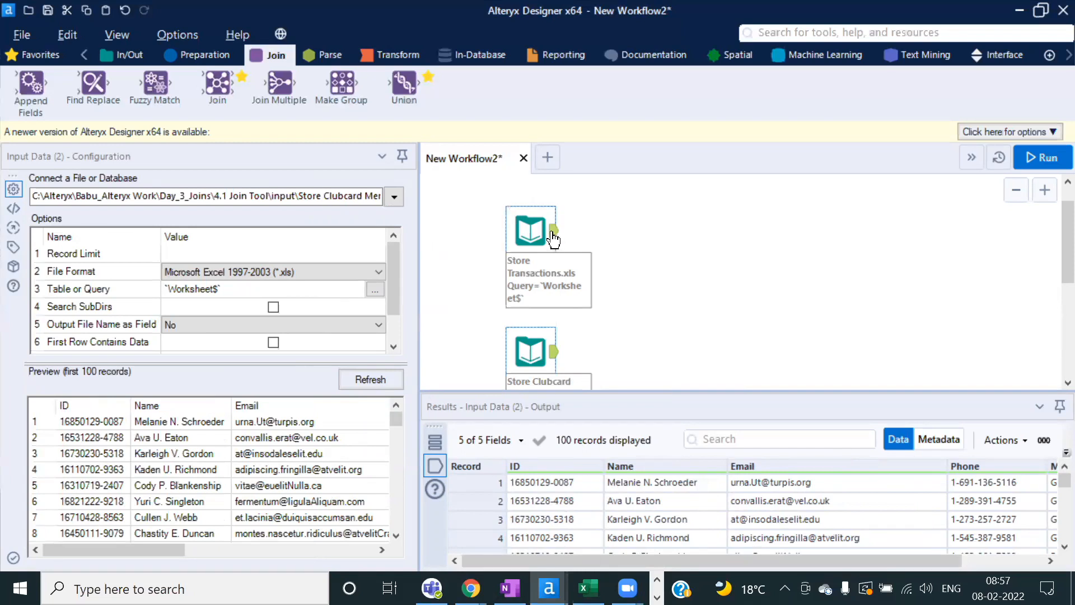
left_click(554, 240)
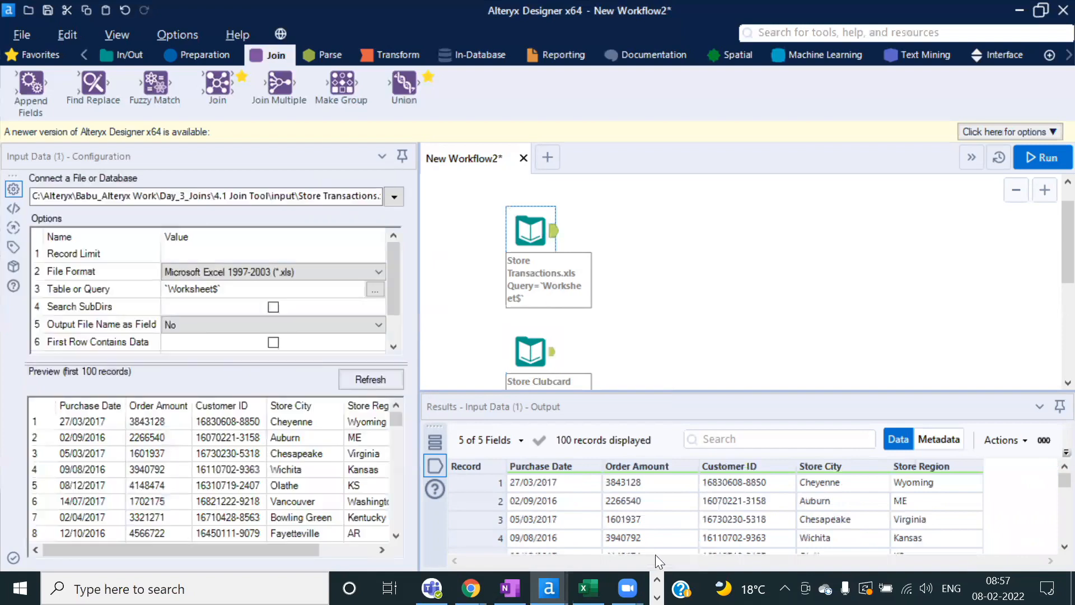
left_click(758, 488)
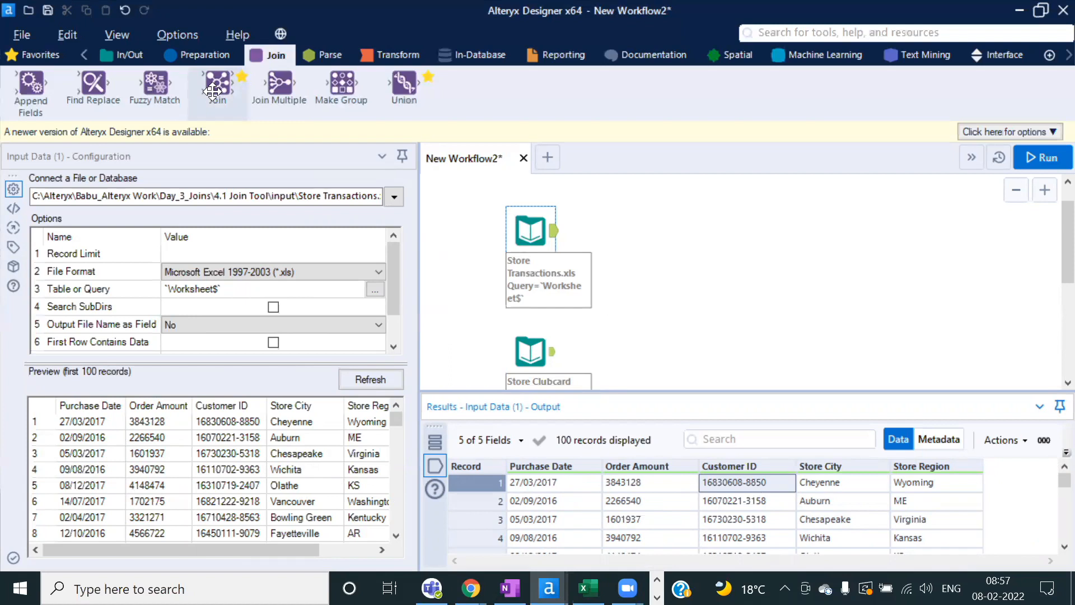
Step: Place a Join tool on the canvas, removing the stray Formula and Oversample Field tools
left_click(545, 359)
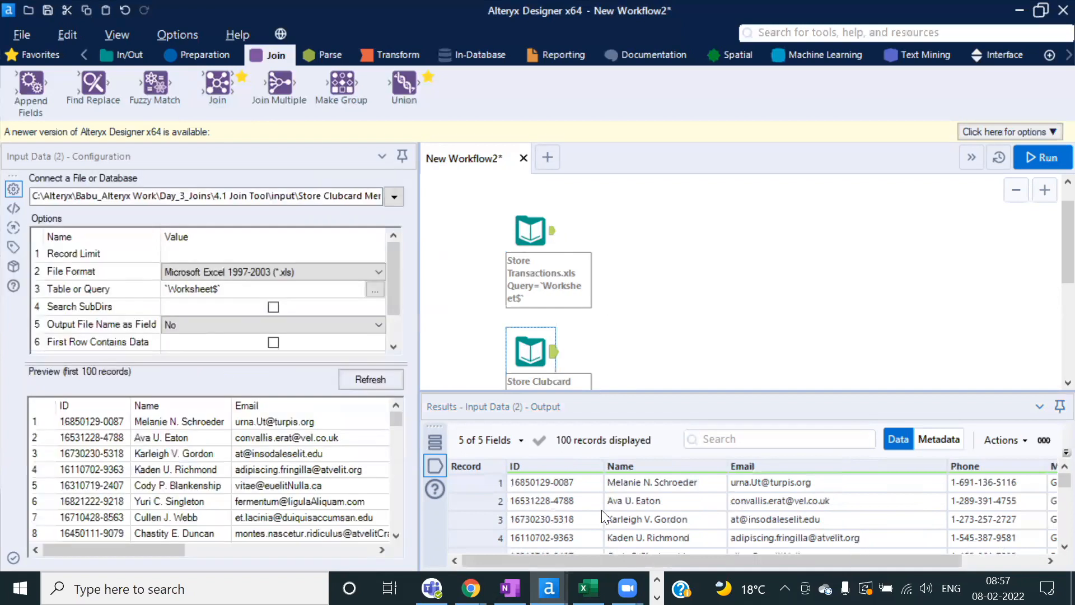
left_click(686, 231)
left_click_drag(218, 86, 648, 293)
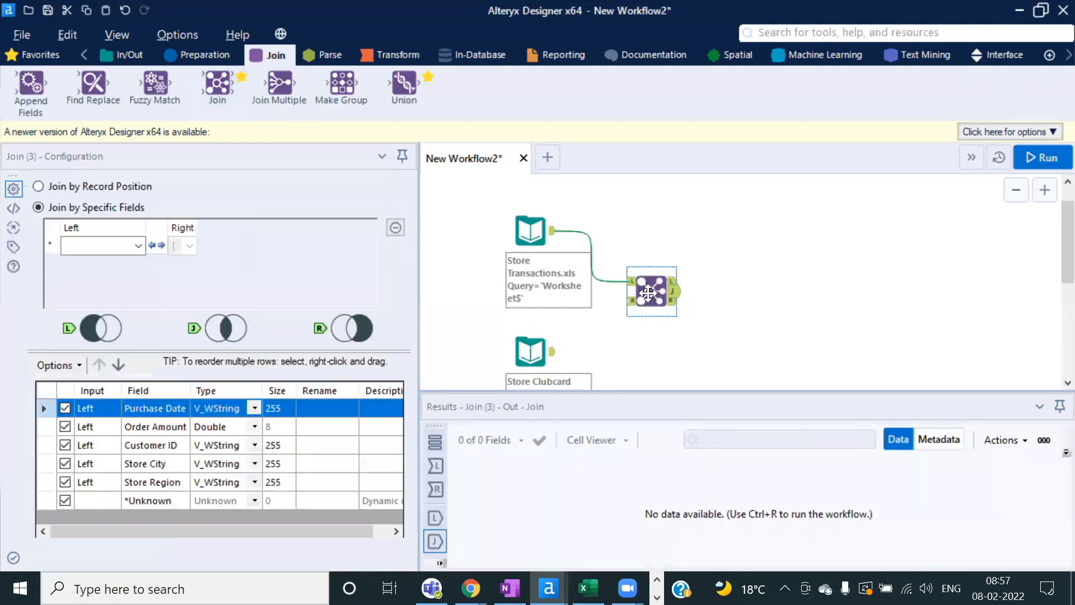
key("Delete")
left_click_drag(217, 85, 713, 301)
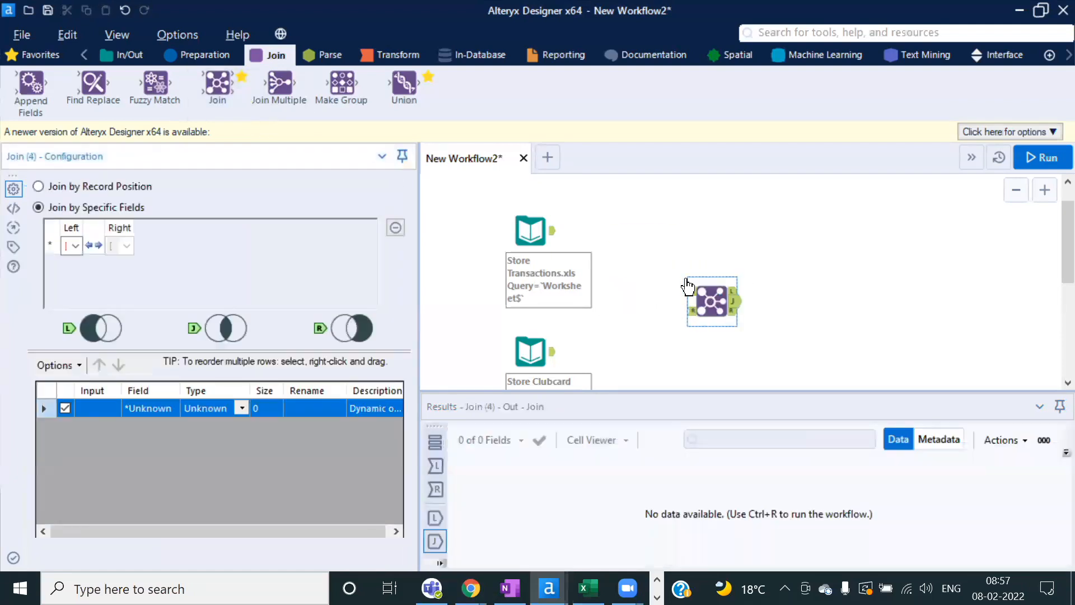
left_click(206, 56)
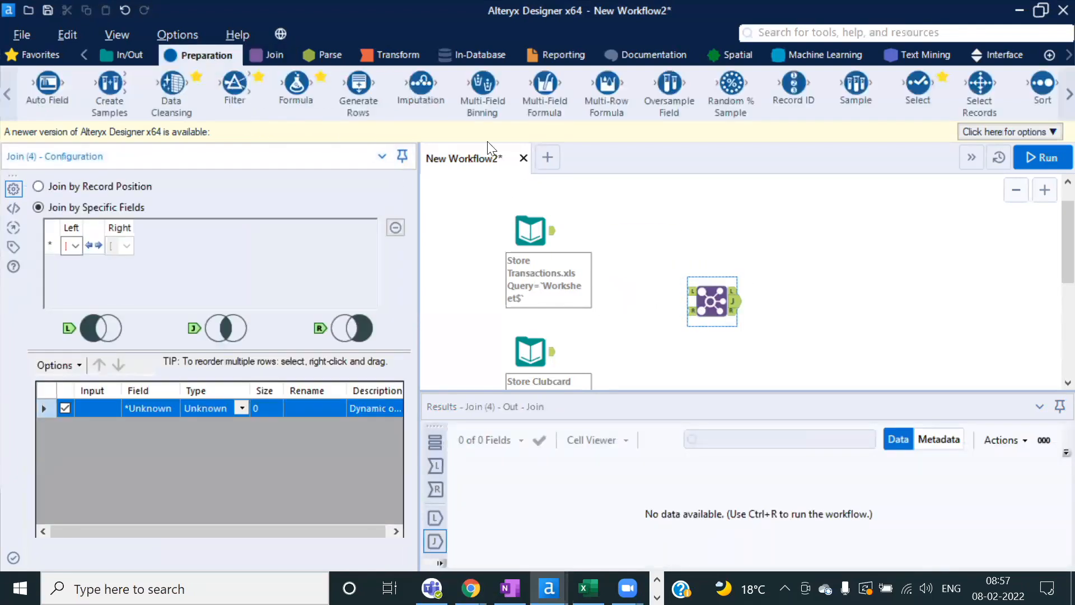
left_click_drag(304, 104, 843, 231)
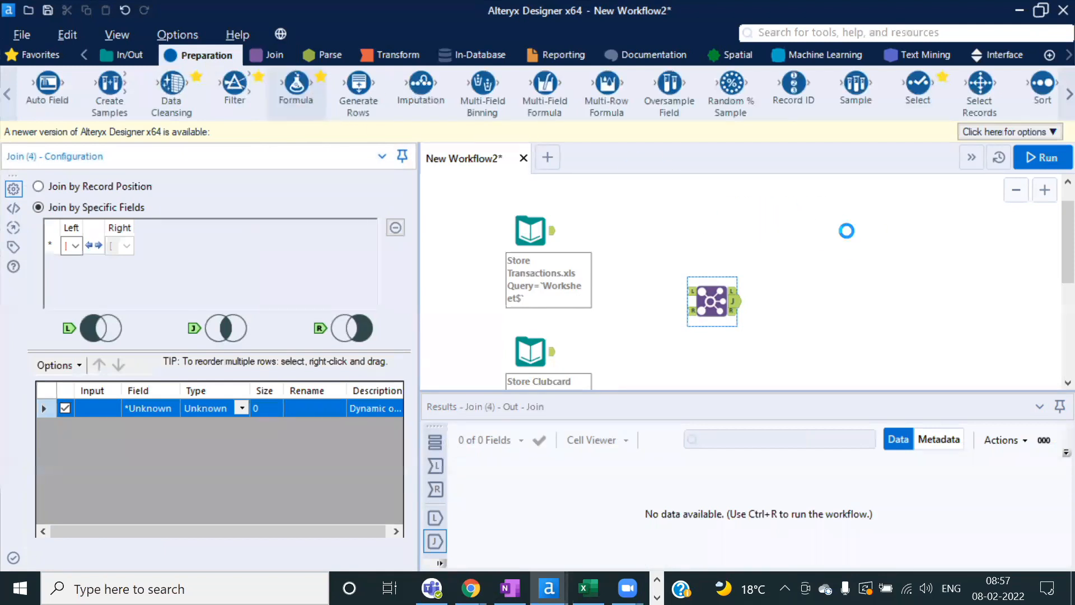
left_click_drag(661, 84, 896, 247)
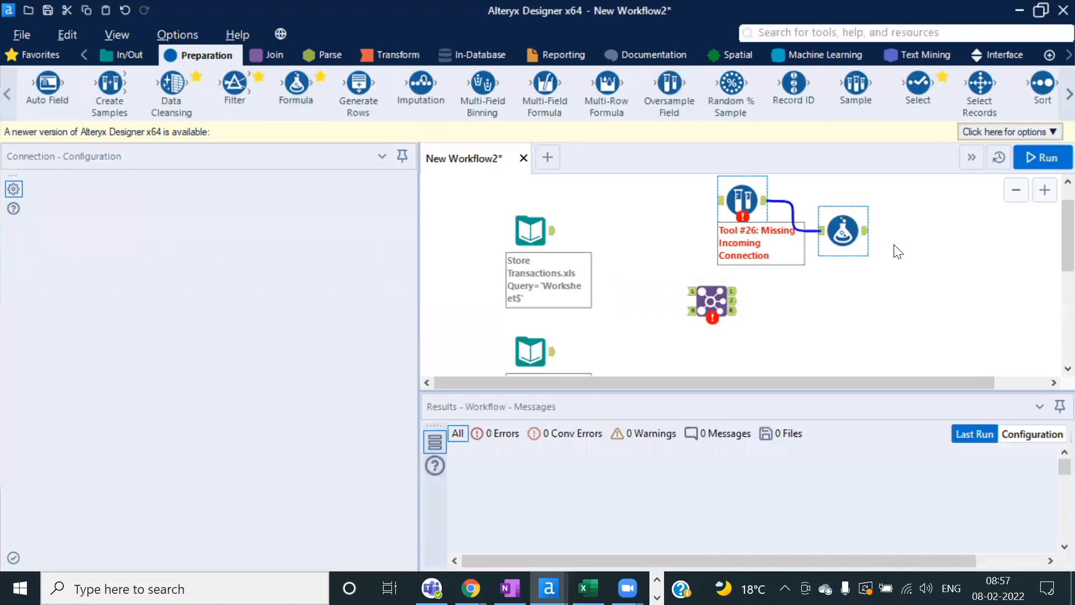
key("Delete")
Step: Move the Join tool up and left and give the canvas more room
left_click(711, 301)
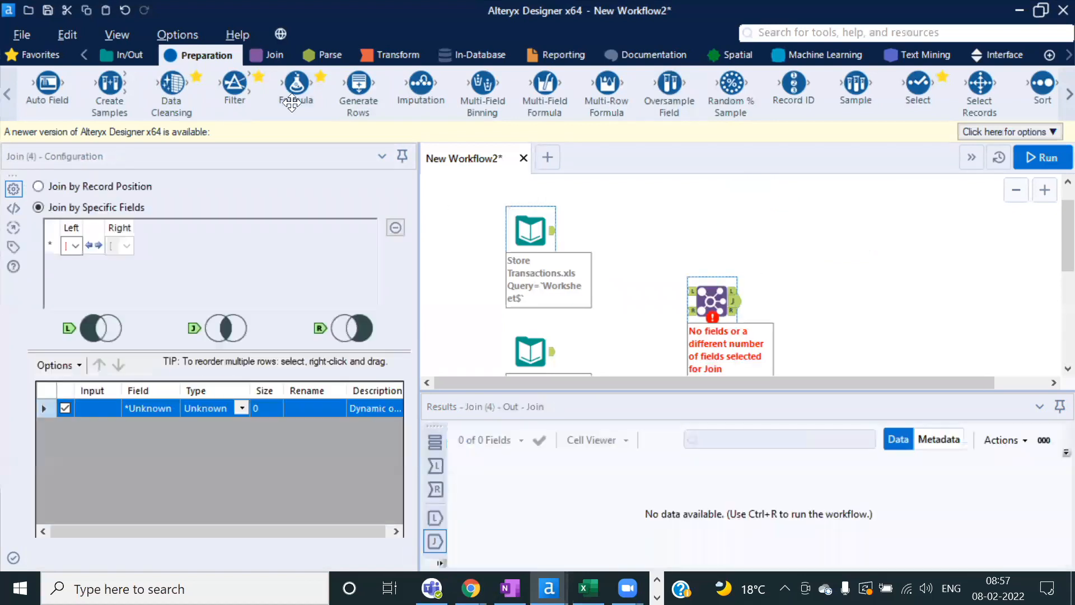
left_click(268, 54)
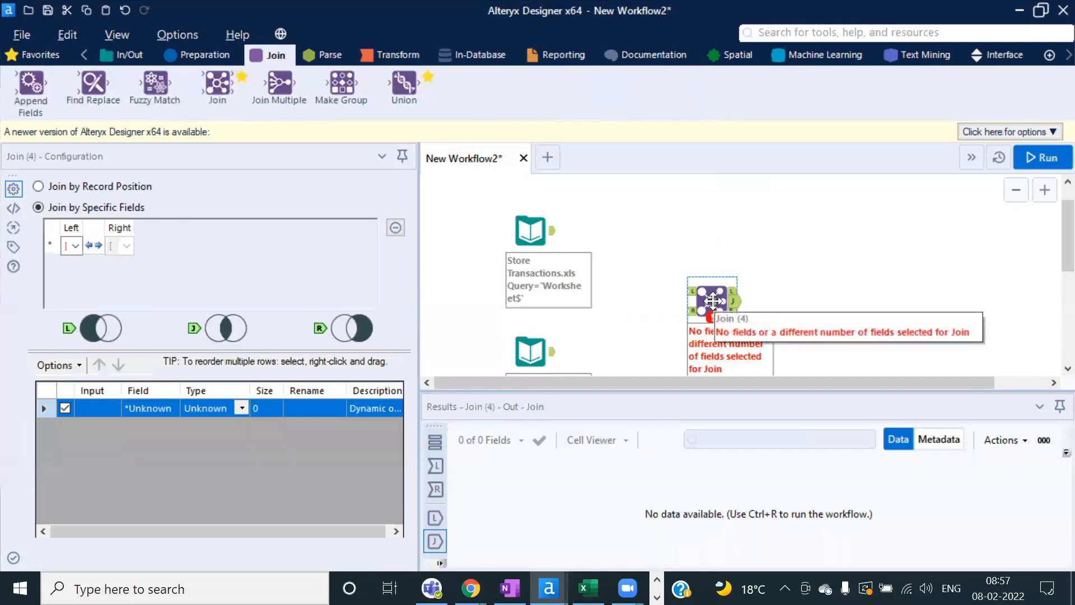
scroll(713, 301, "up", 1)
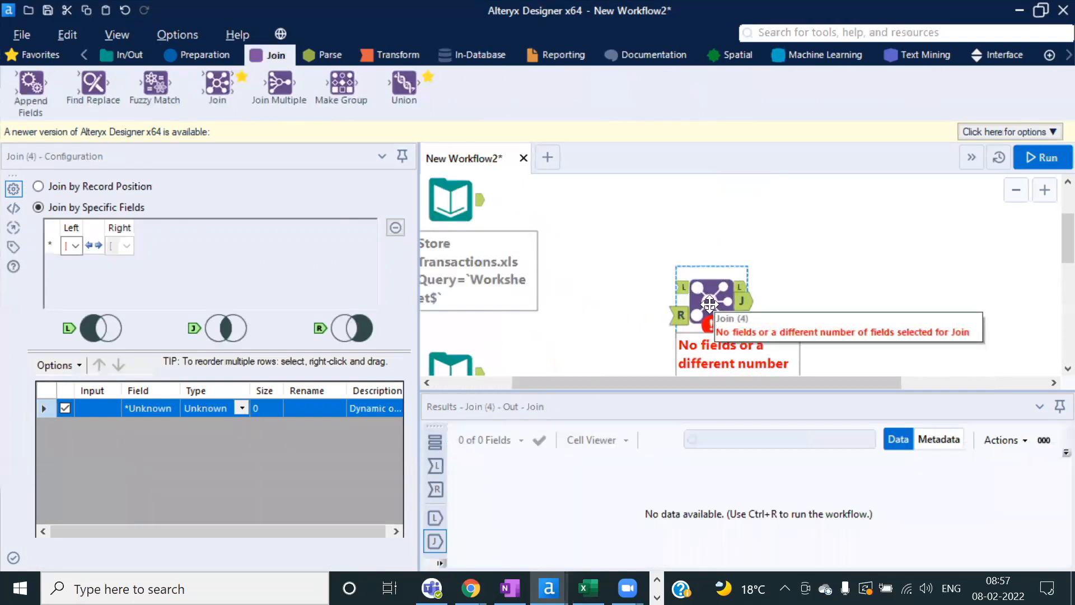
left_click_drag(721, 293, 678, 278)
scroll(576, 252, "down", 1)
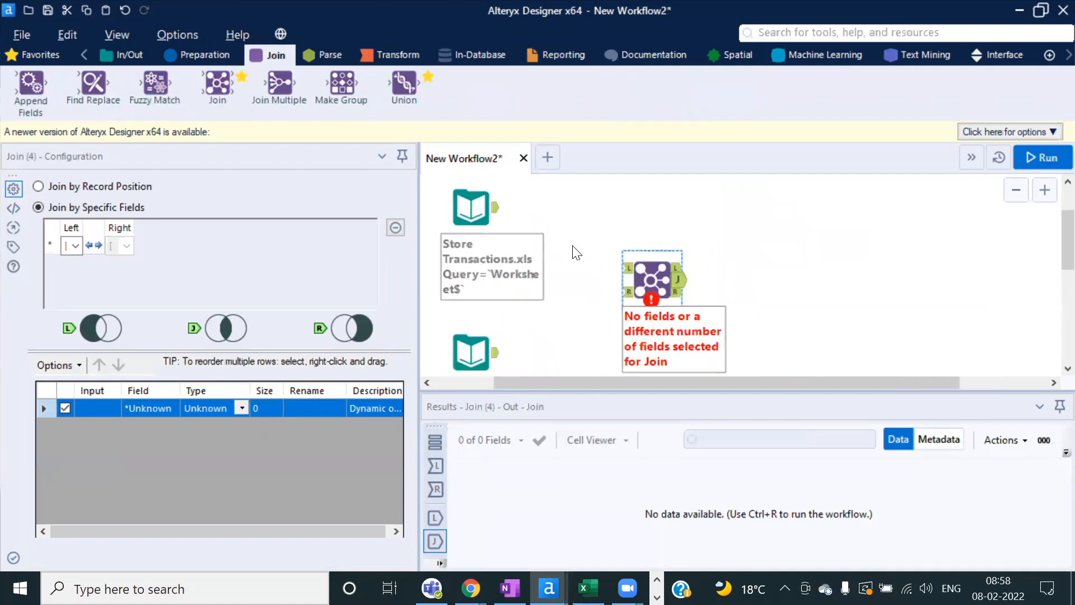
left_click_drag(577, 390, 576, 406)
Step: Wire Store Transactions to L and Clubcard Members to R, join Customer ID to ID, and run
left_click_drag(498, 213, 627, 268)
left_click_drag(496, 352, 626, 292)
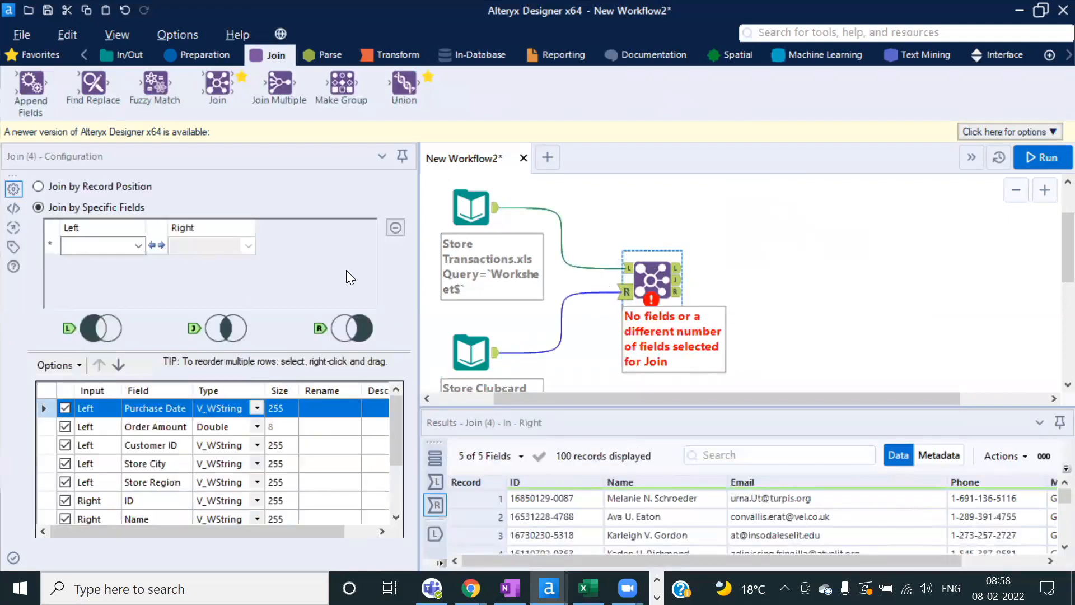
left_click(142, 244)
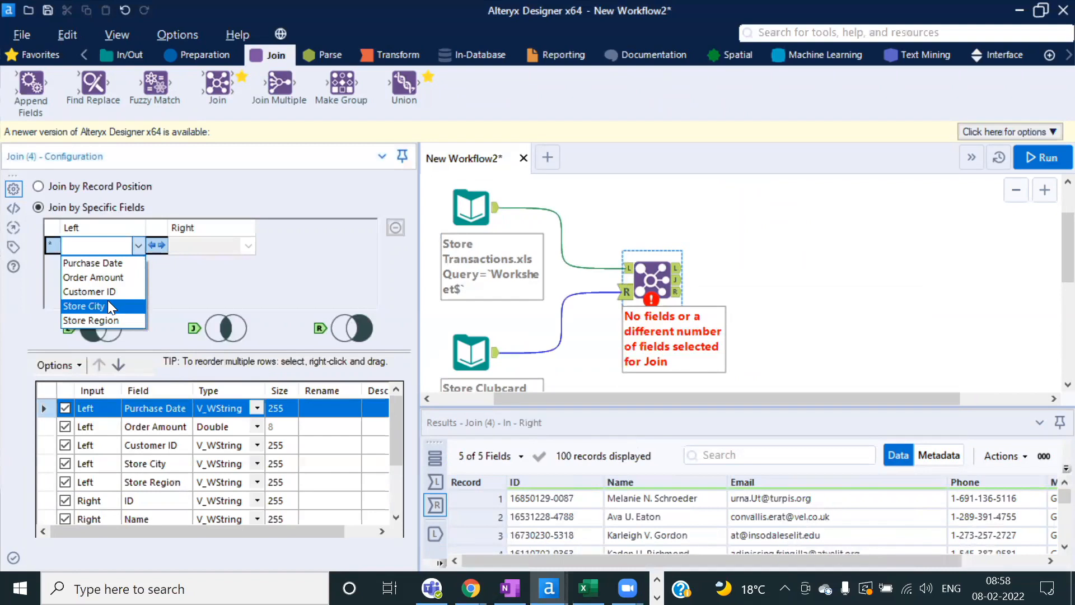
left_click(110, 292)
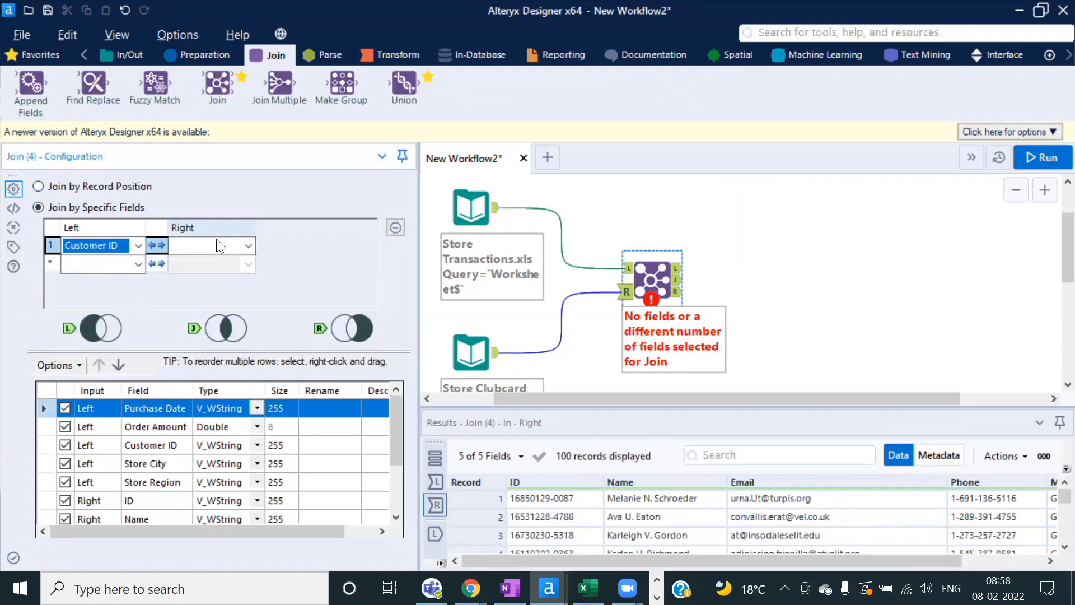
left_click(248, 245)
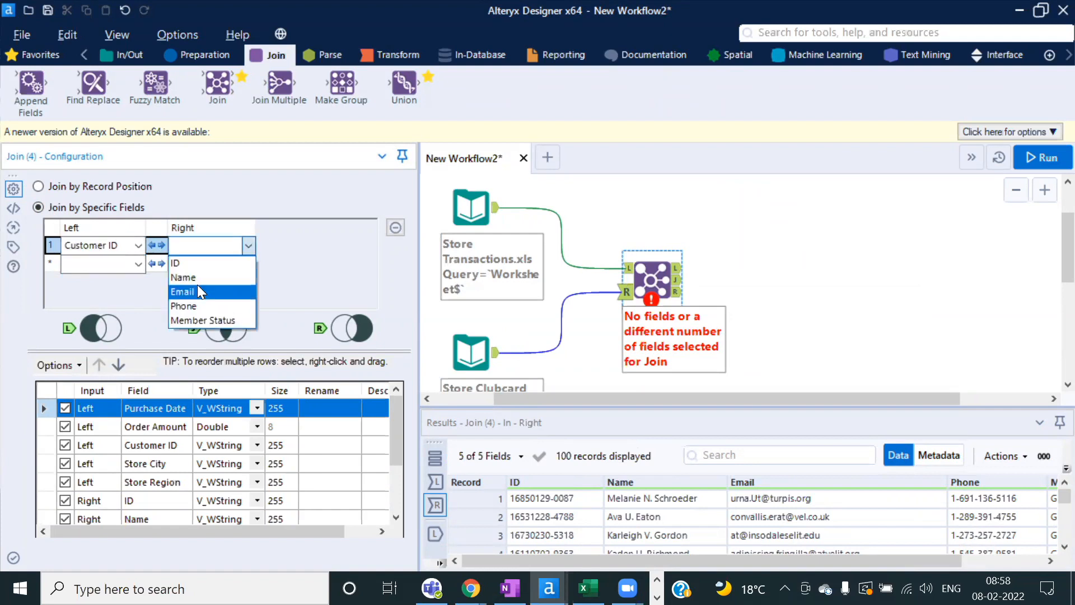
left_click(186, 262)
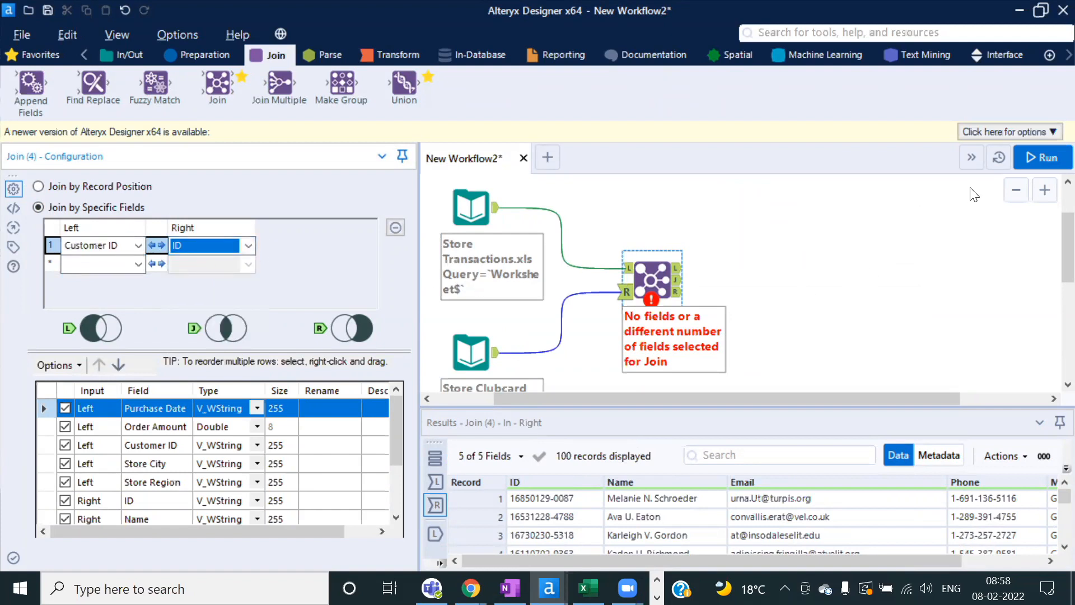
left_click(1041, 159)
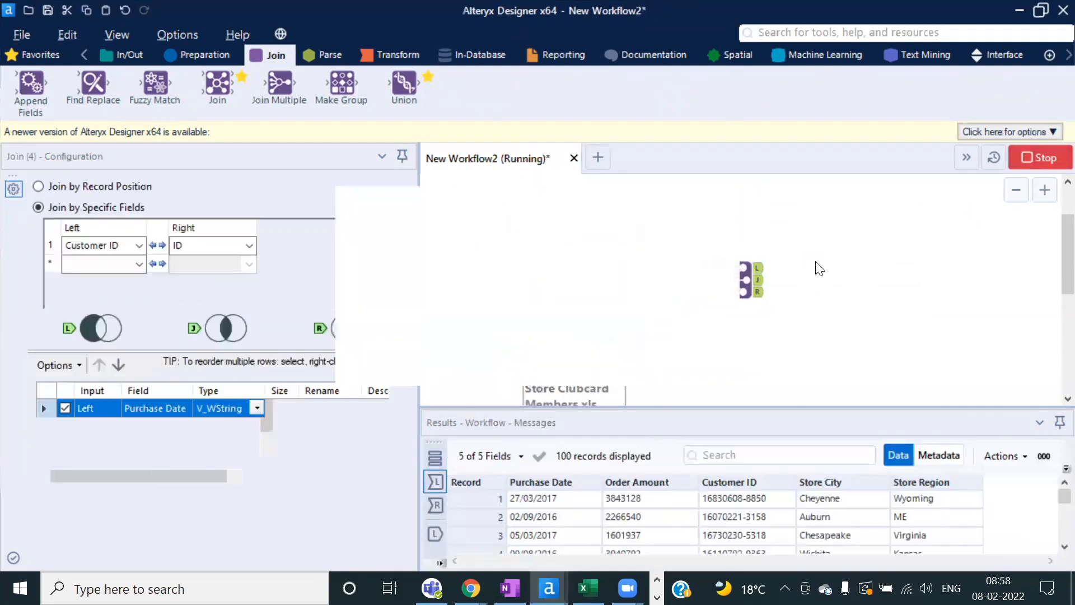
Step: Dismiss the run message and view the Join output of 42 records and 10 fields
left_click(717, 353)
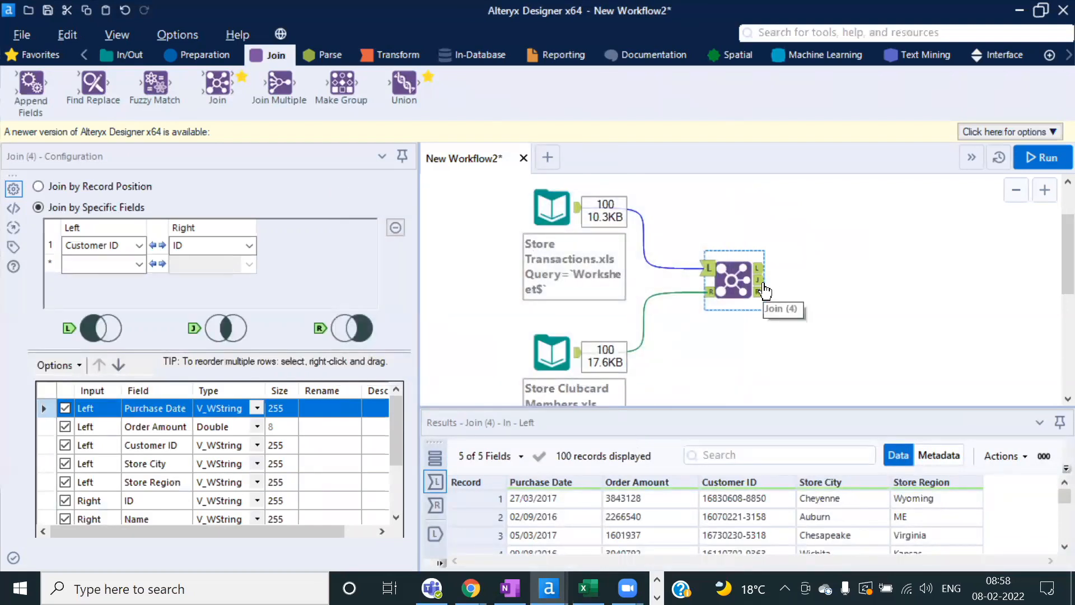
left_click(761, 280)
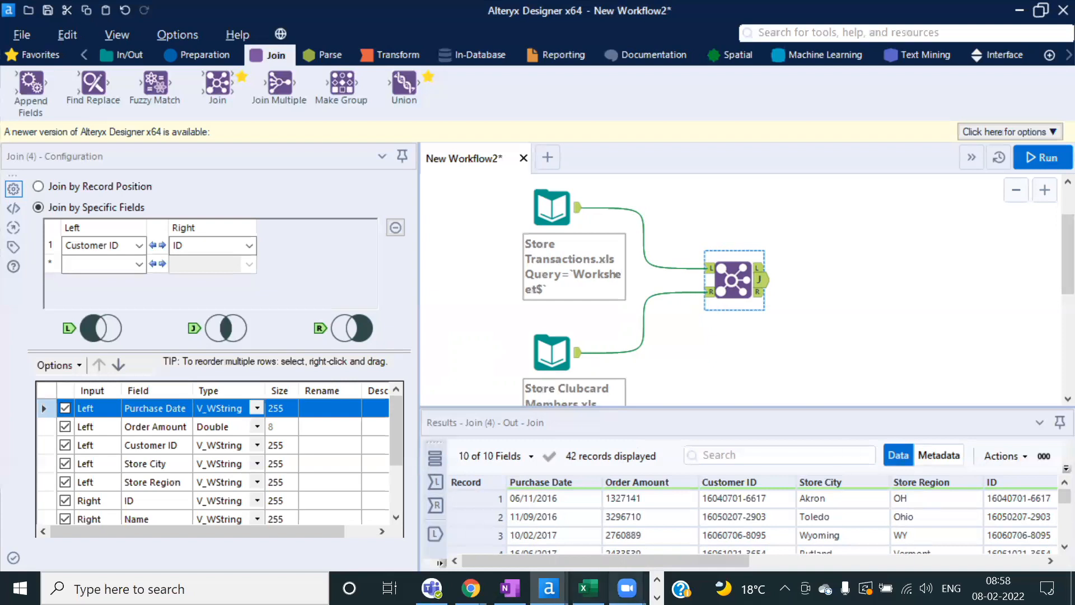
Step: In Excel, enter ID in D2 with 1, 2, 3, 4, 1, 2 below it
left_click(588, 588)
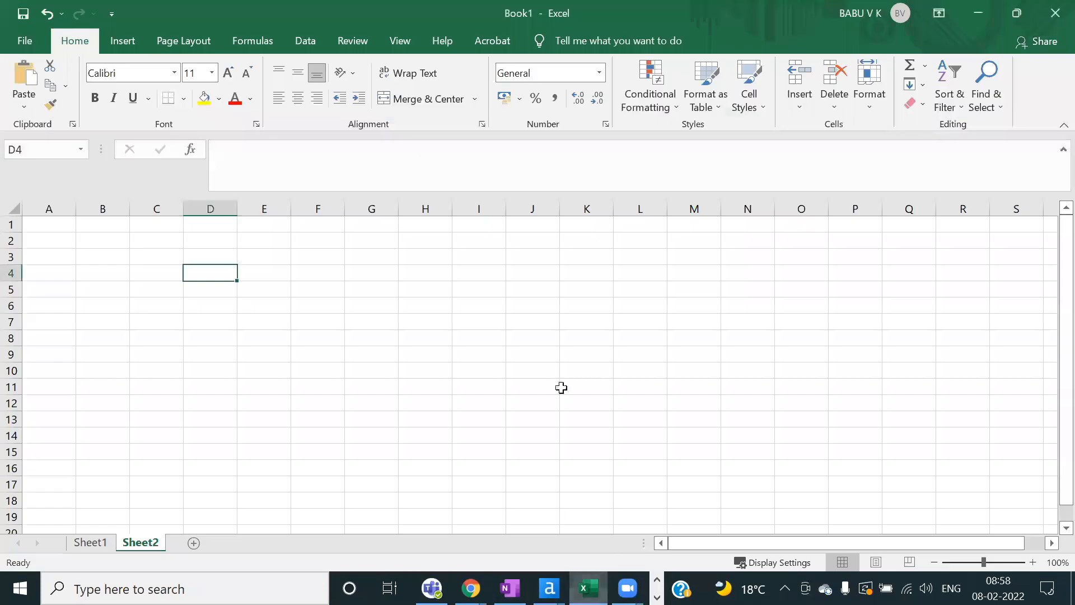
left_click(205, 239)
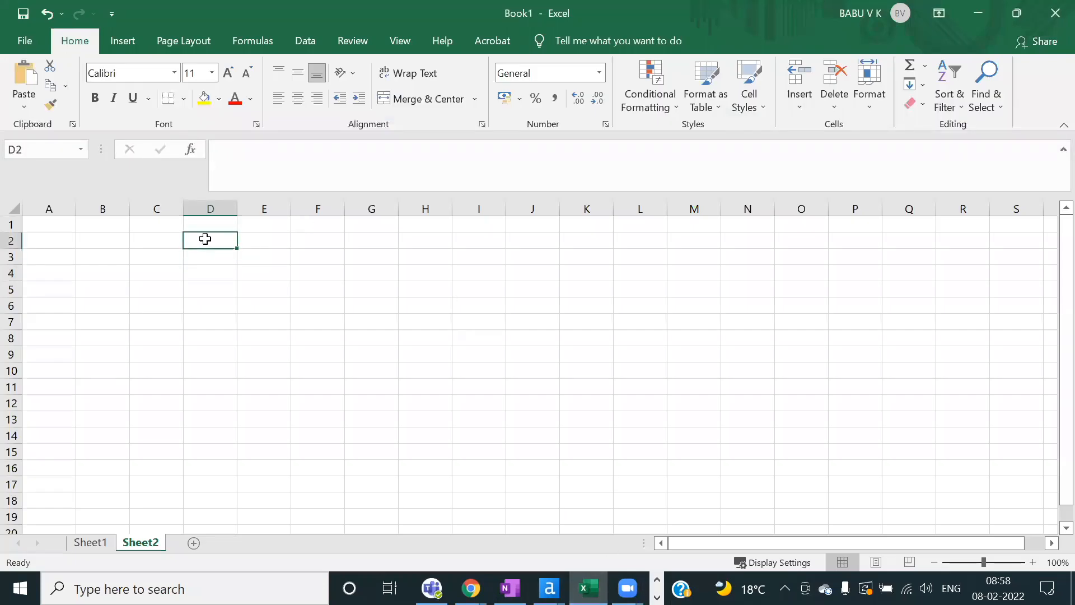
type("ID")
key("Return")
type("1")
key("Return")
type("2")
key("Return")
type("3")
key("Return")
type("4")
key("Return")
type("1")
key("Return")
type("2")
key("Return")
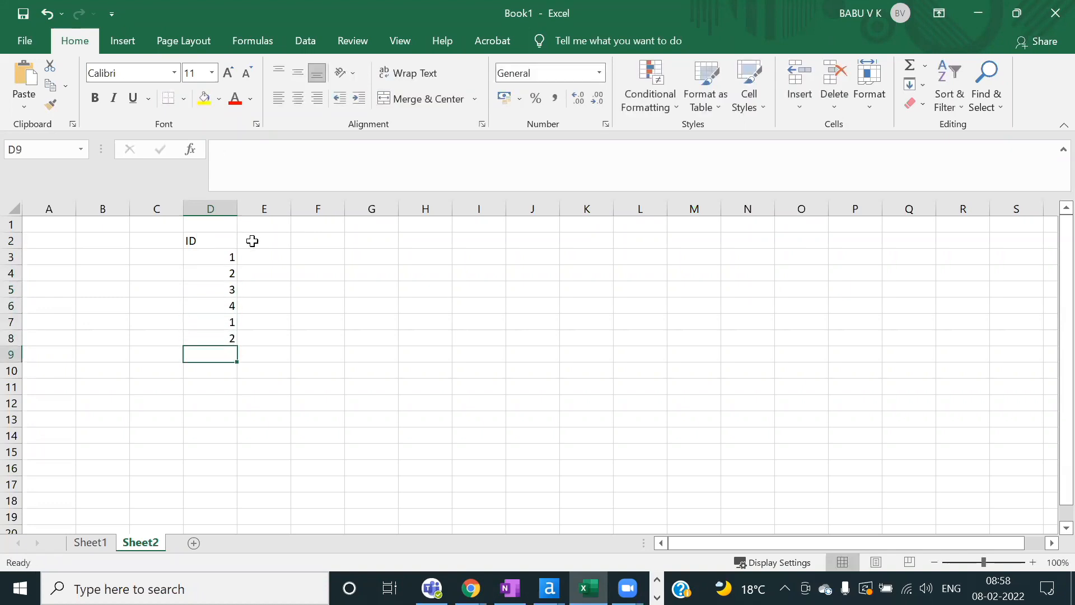
Step: Start a second ID column in G2 with values 1, 2, 3, 4
left_click(382, 234)
type("ID")
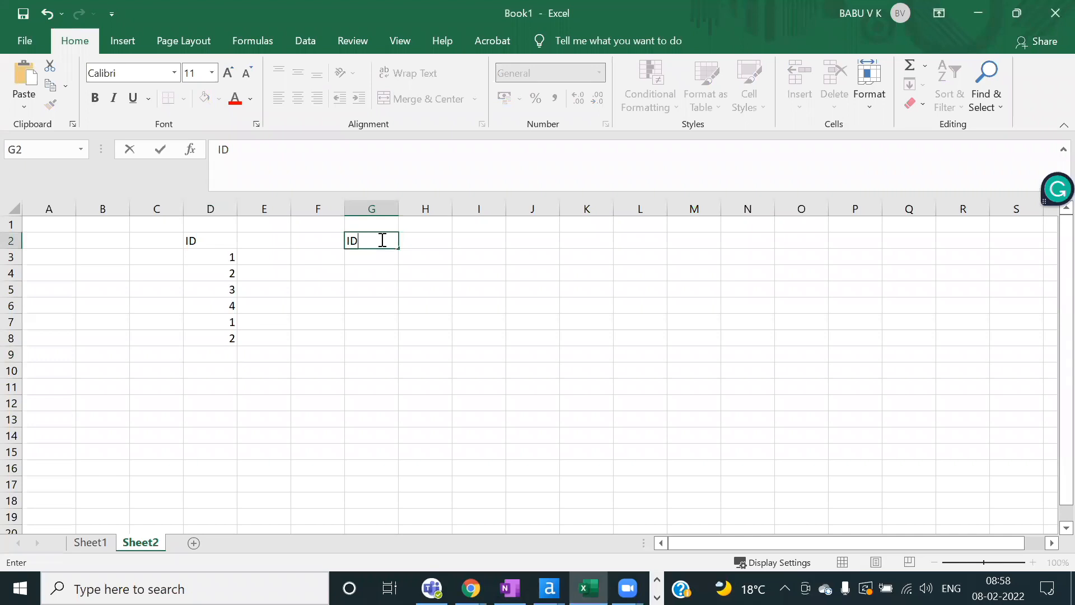
key("Return")
type("1")
key("Return")
type("2")
key("Return")
type("3")
key("Return")
type("4")
key("ctrl+Return")
key("Return")
Step: Finish the G column with 2 and 2 in G7:G8
type("2")
key("Return")
type("2")
key("ctrl+Return")
key("Return")
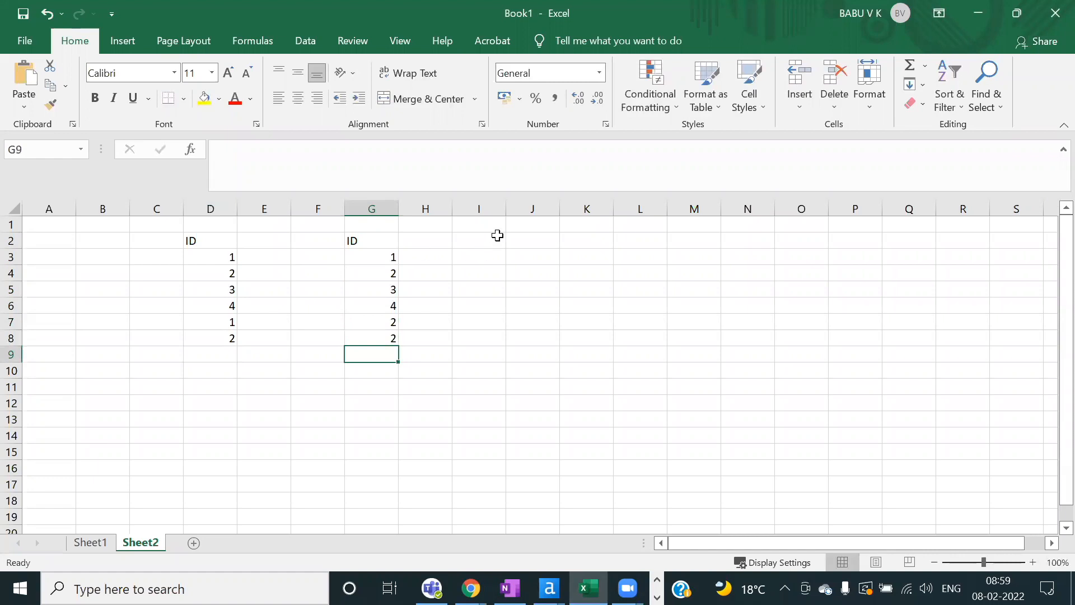
Step: Add the headers J, LJ and RJ in J2:L2
left_click(530, 239)
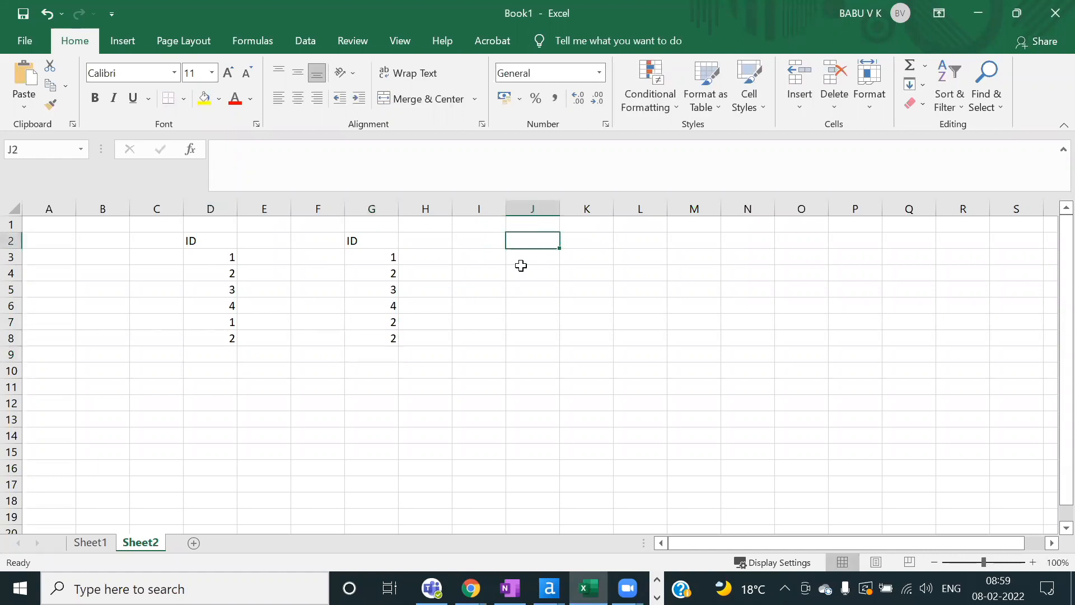
type("J")
key("Return")
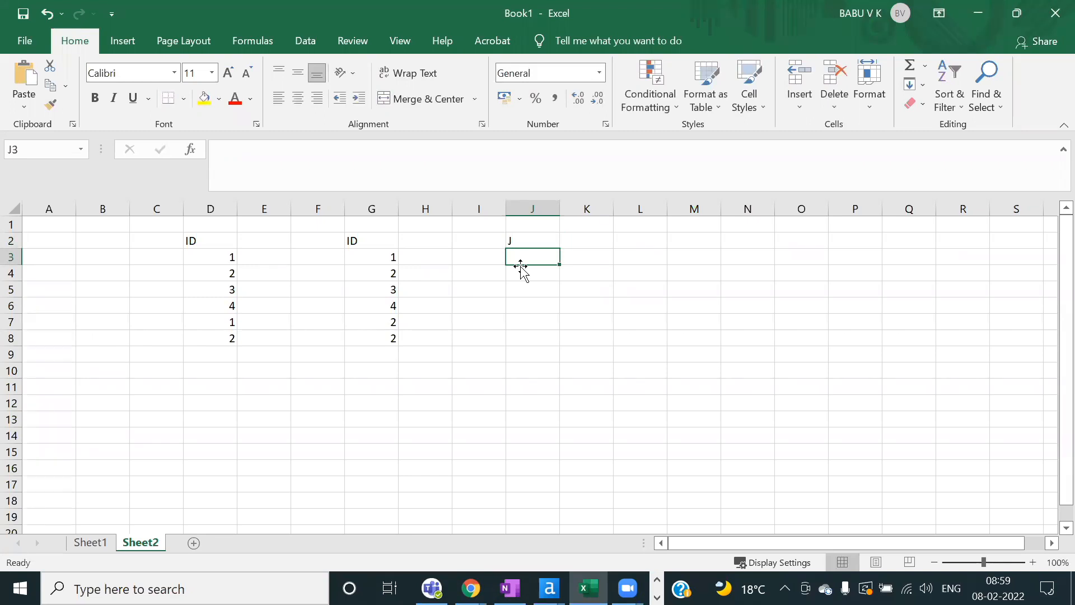
left_click(583, 240)
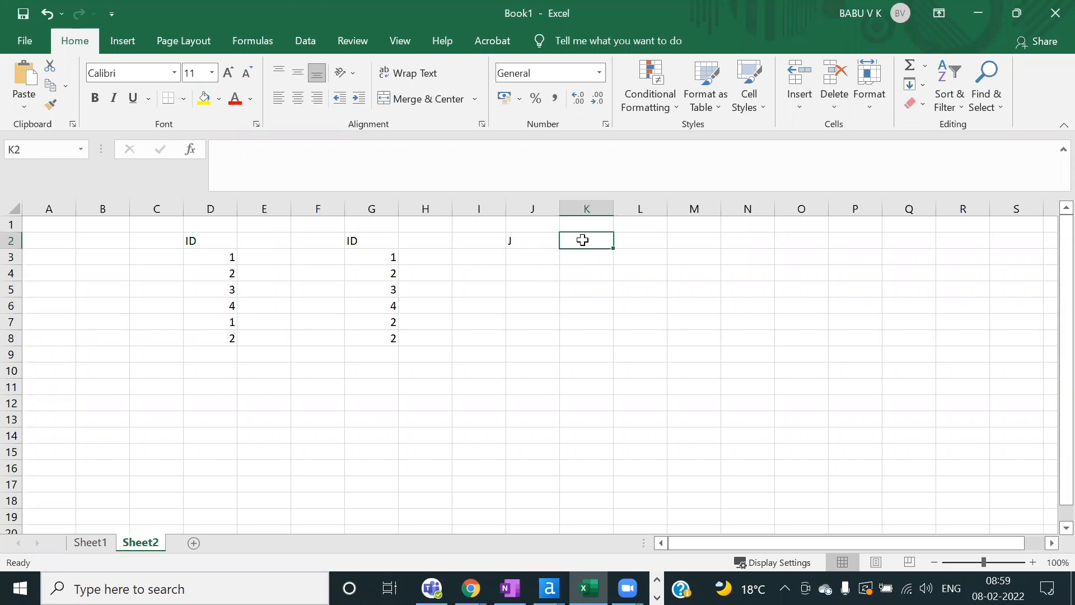
type("LJ")
type("RJ")
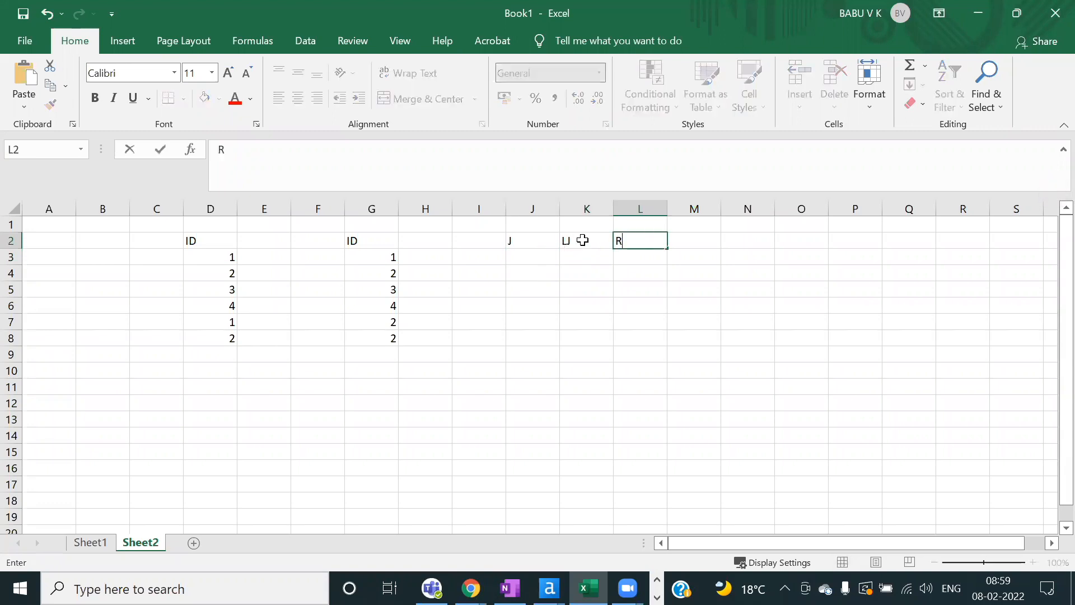
left_click(517, 259)
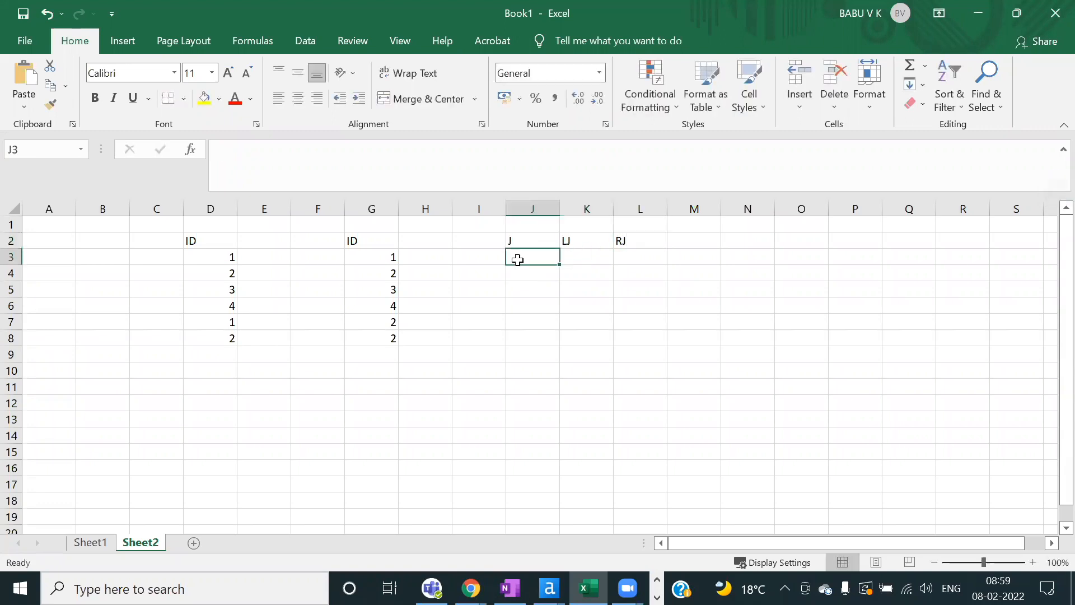
Step: Fill J3:J9 with 1, 2, 3, 4, 1, 2, 2
type("1")
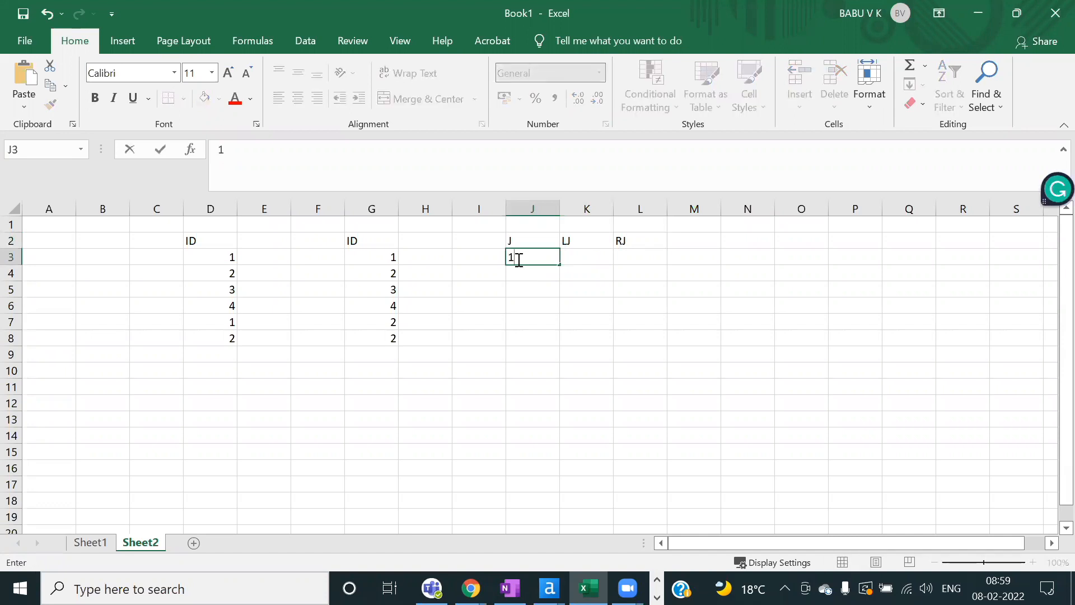
key("Return")
type("2")
key("Return")
type("3")
key("Return")
type("4")
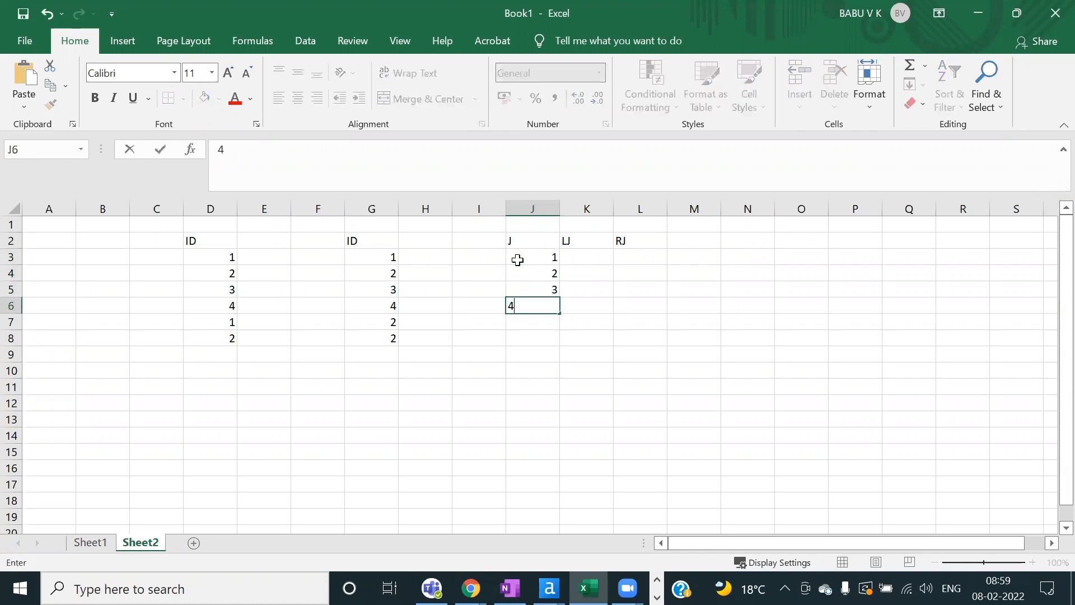
key("Return")
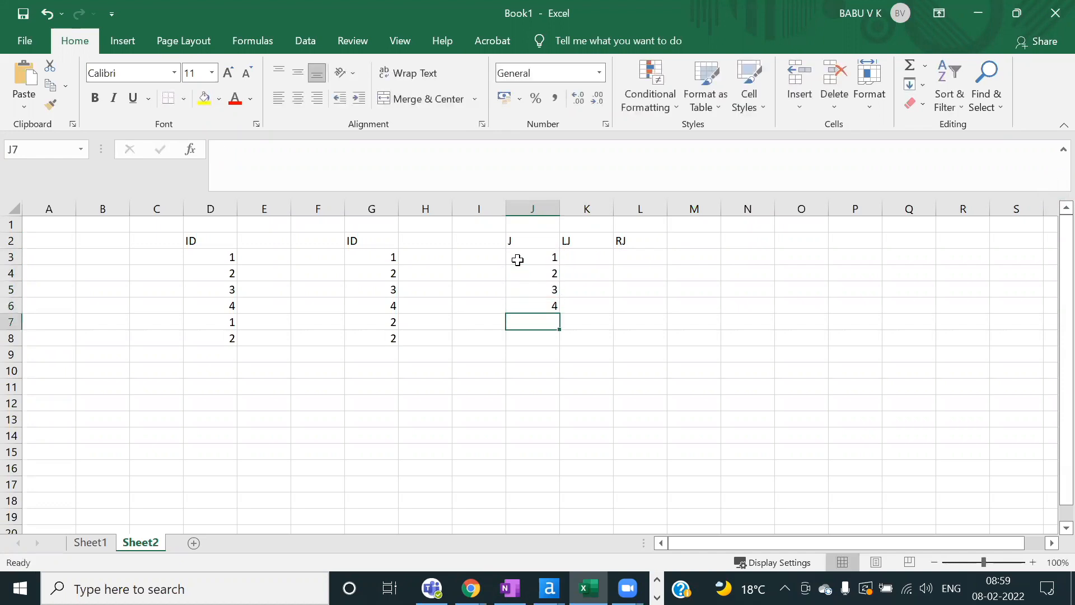
type("1")
key("Return")
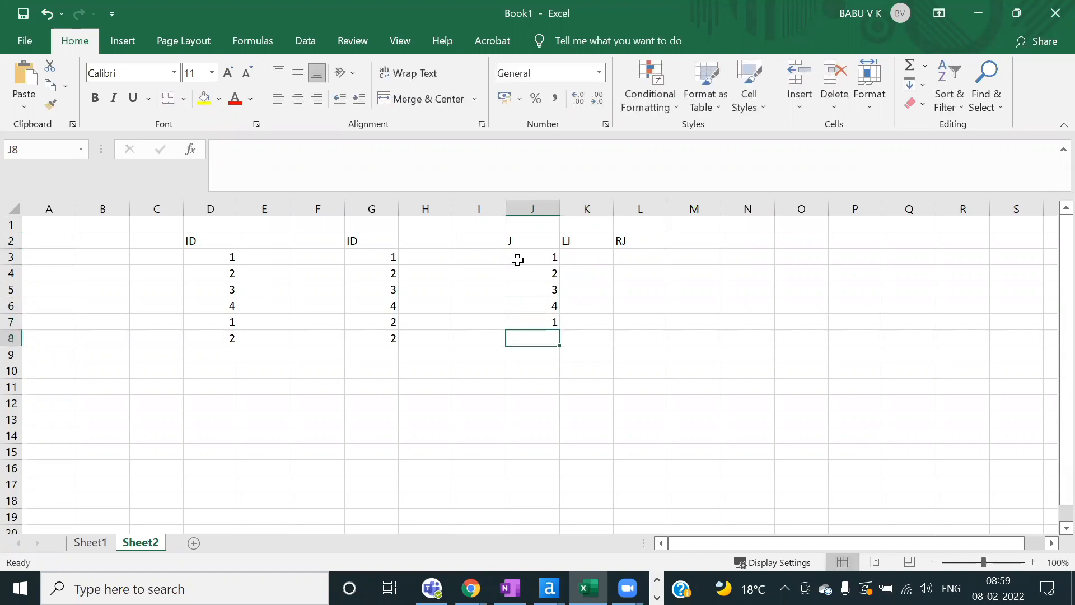
type("2")
key("Return")
type("2")
key("Return")
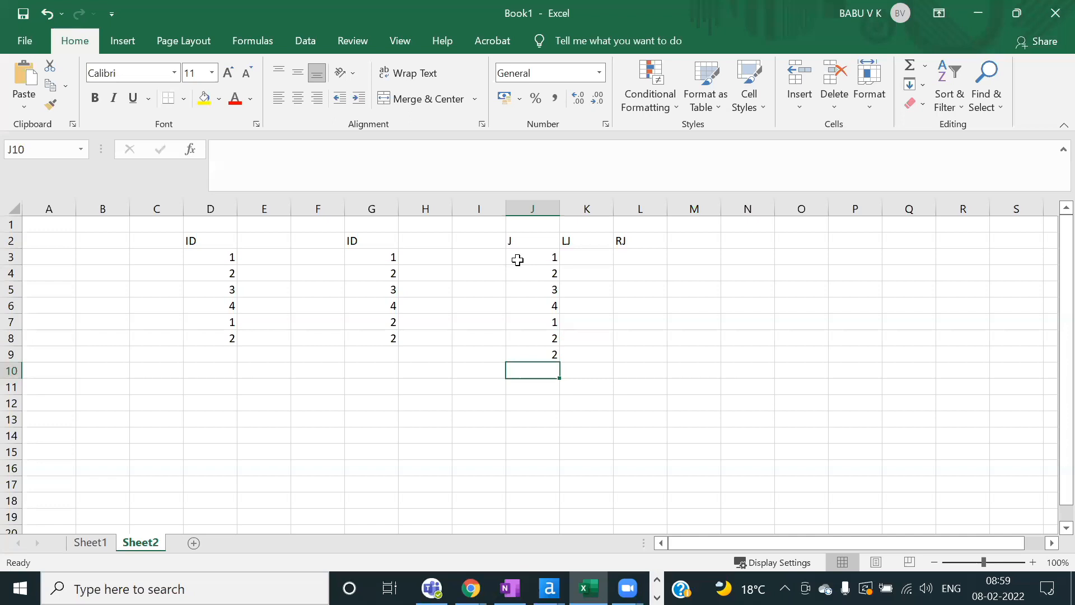
Step: Delete the empty columns E and F so the two ID columns sit side by side
left_click(539, 206)
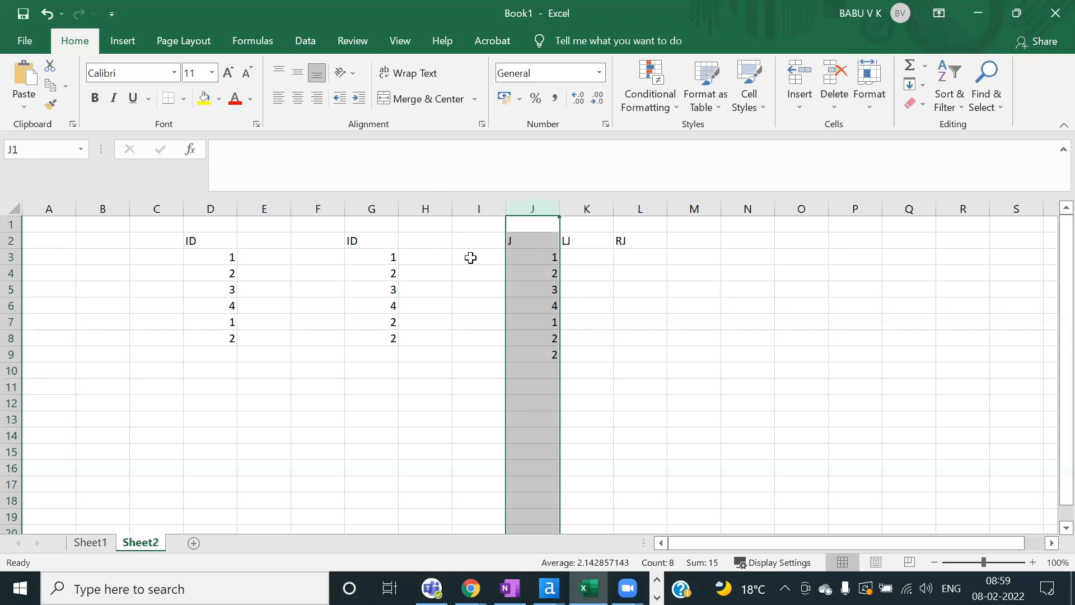
left_click(537, 280)
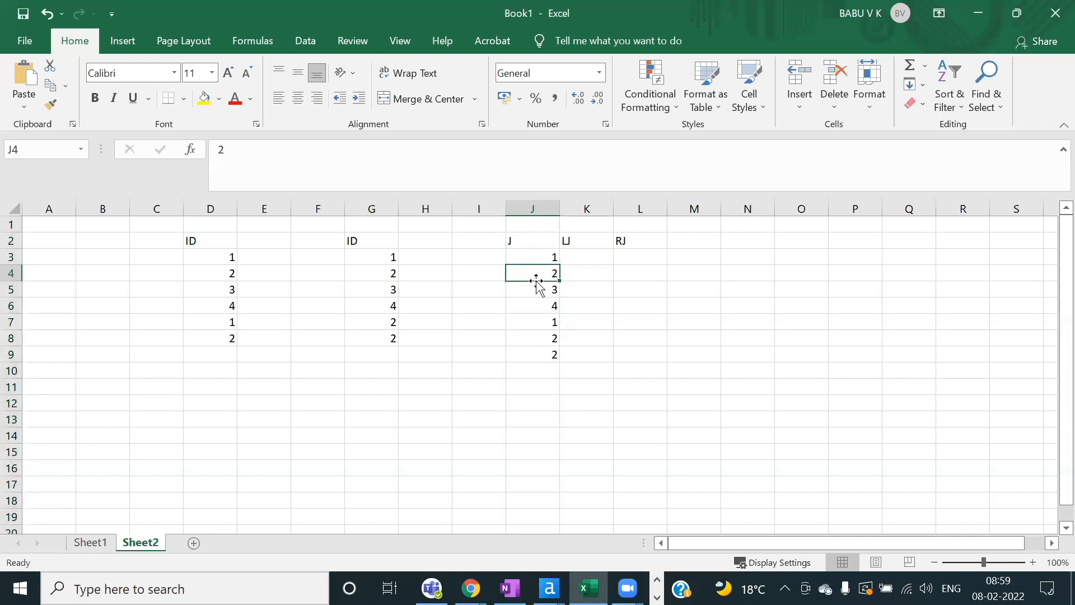
left_click(275, 199)
key("shift+Right")
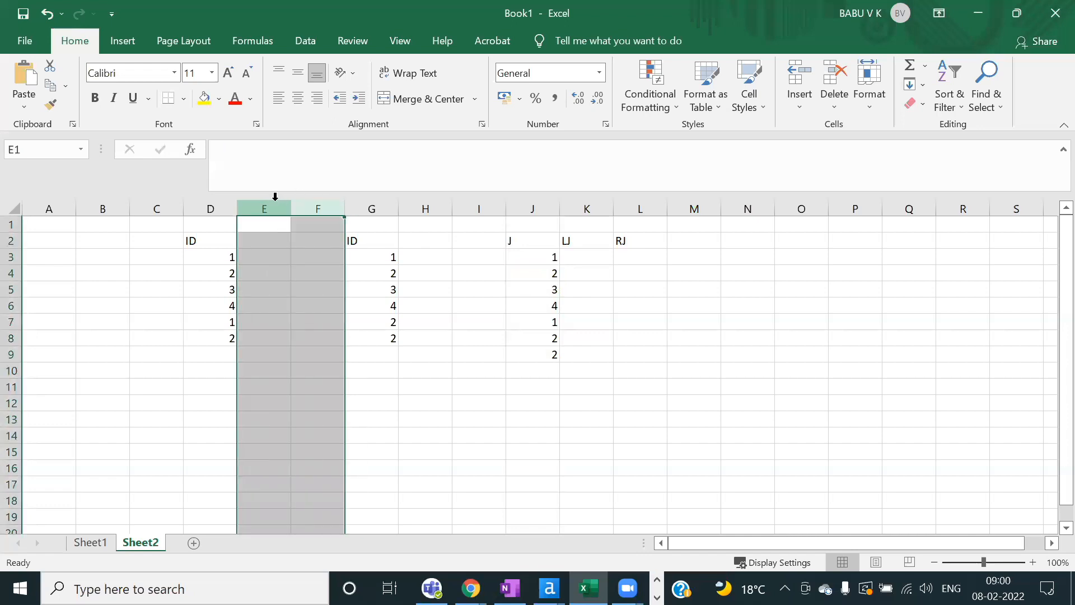
key("ctrl+minus")
left_click(312, 326)
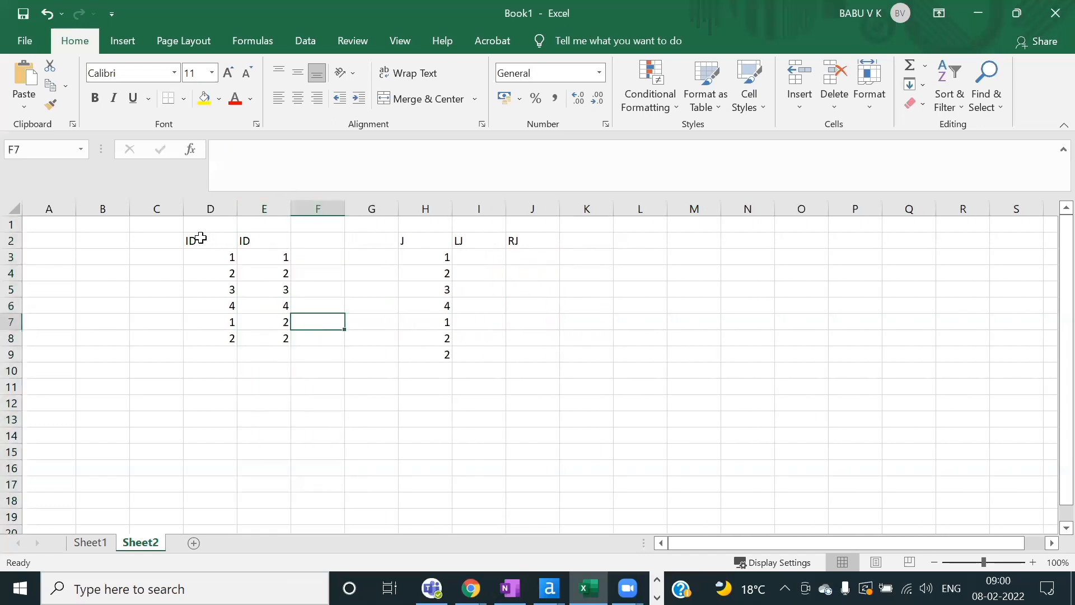
Step: Rename the D2 header to LID and enter RID in E2
double_click(195, 239)
left_click_drag(195, 240, 161, 240)
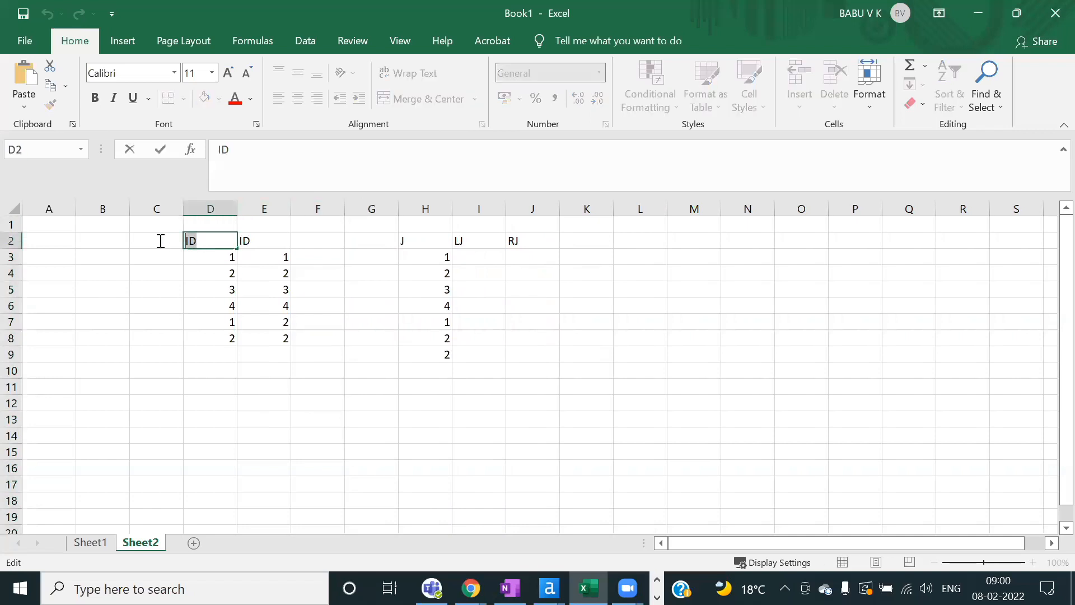
type("L")
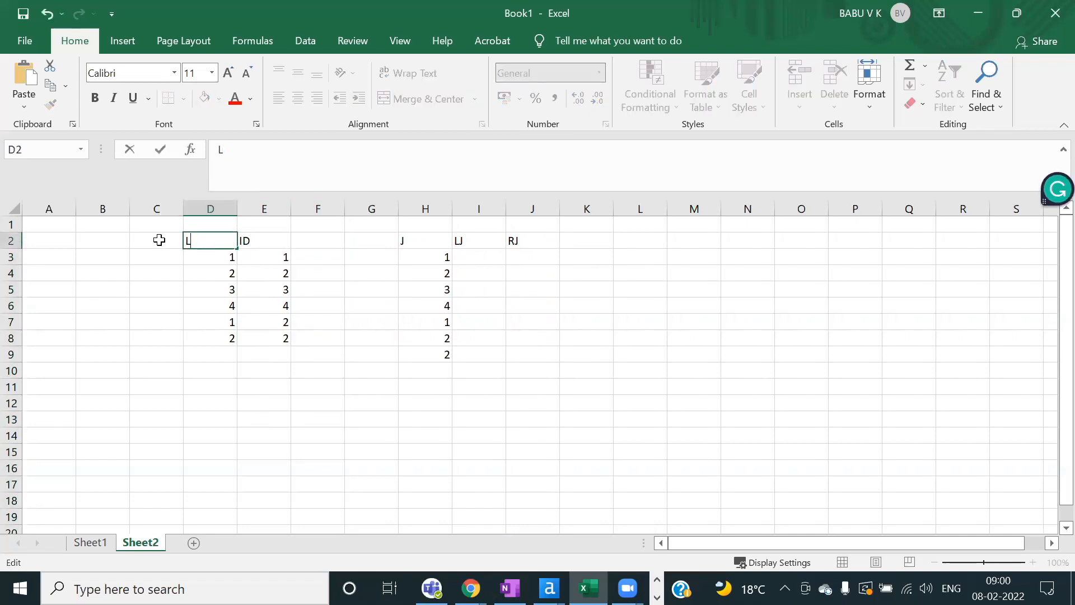
type("ID")
left_click(252, 240)
type("RID")
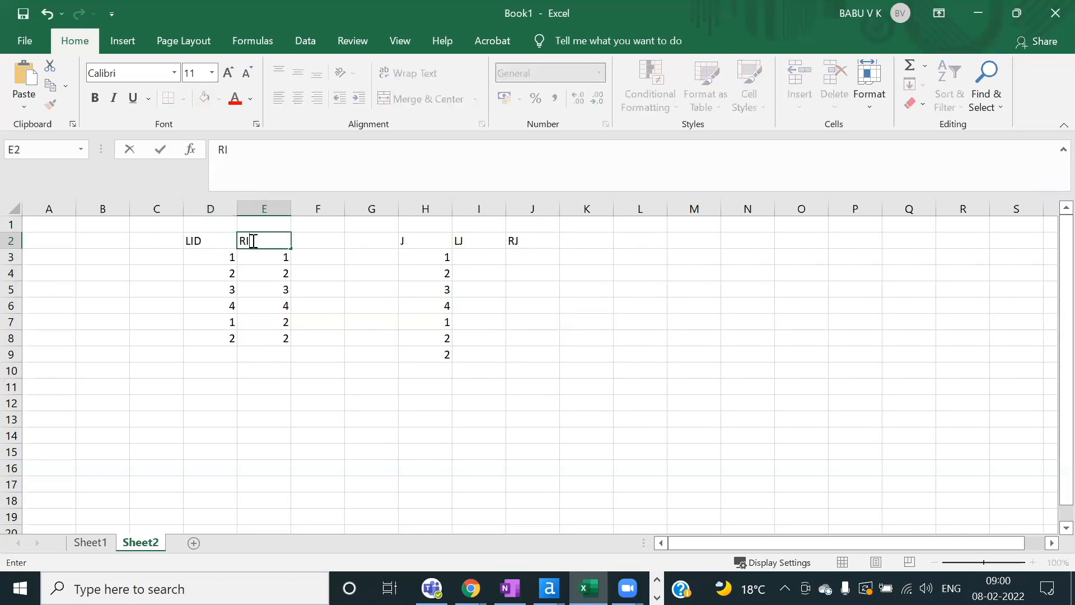
left_click(477, 322)
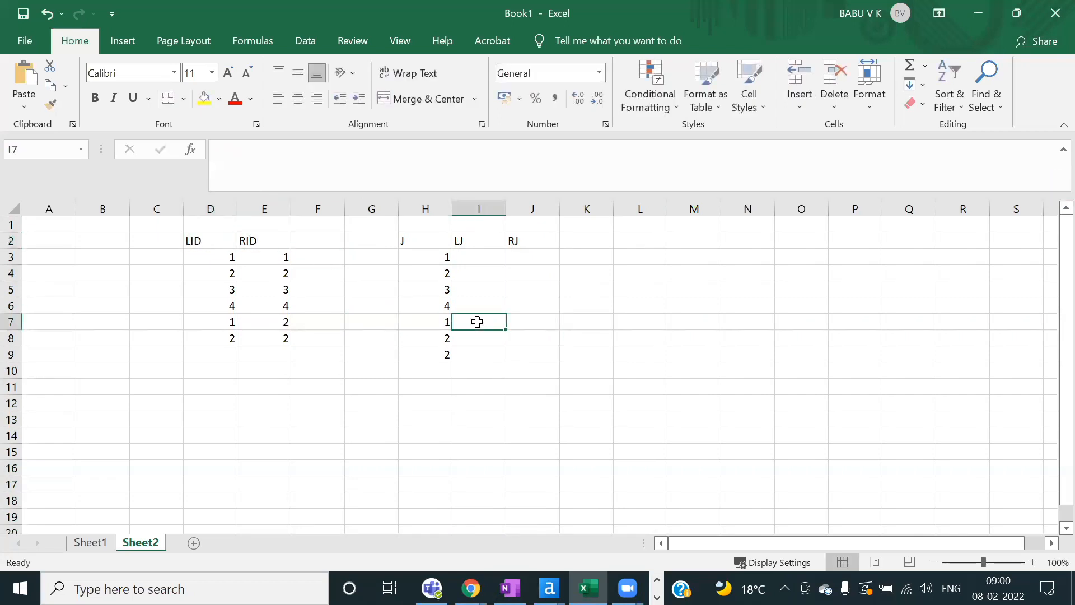
left_click(422, 256)
Step: Replace the old J values with 1, 2, 2, 2, 3, 4, 1, 2, 2, 2 down H3:H12
left_click_drag(423, 256, 421, 352)
key("Delete")
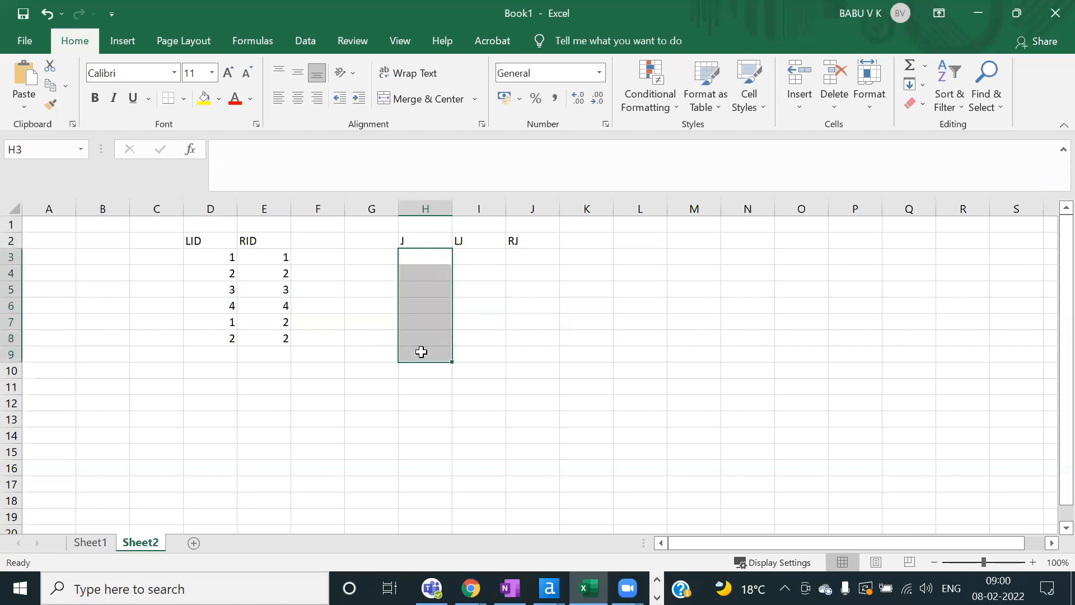
left_click(415, 255)
type("1")
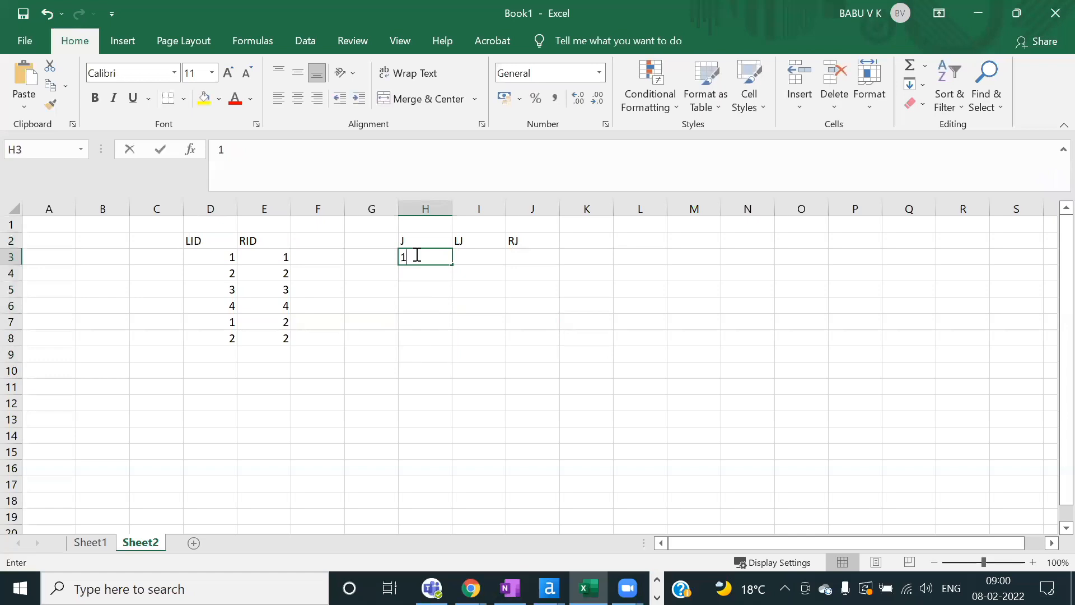
key("Return")
type("2")
key("Return")
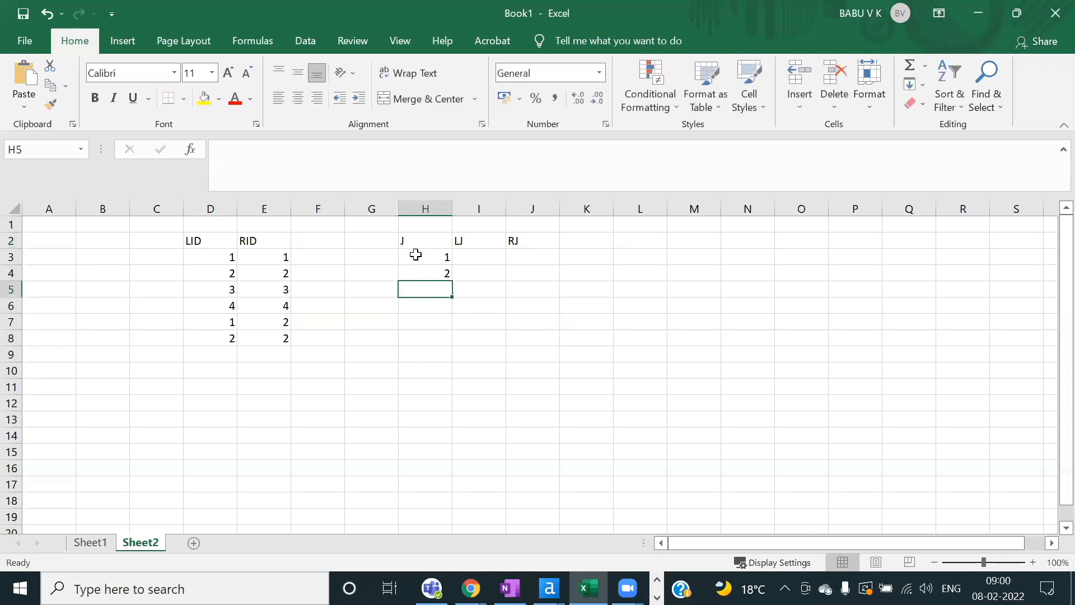
type("2")
key("Return")
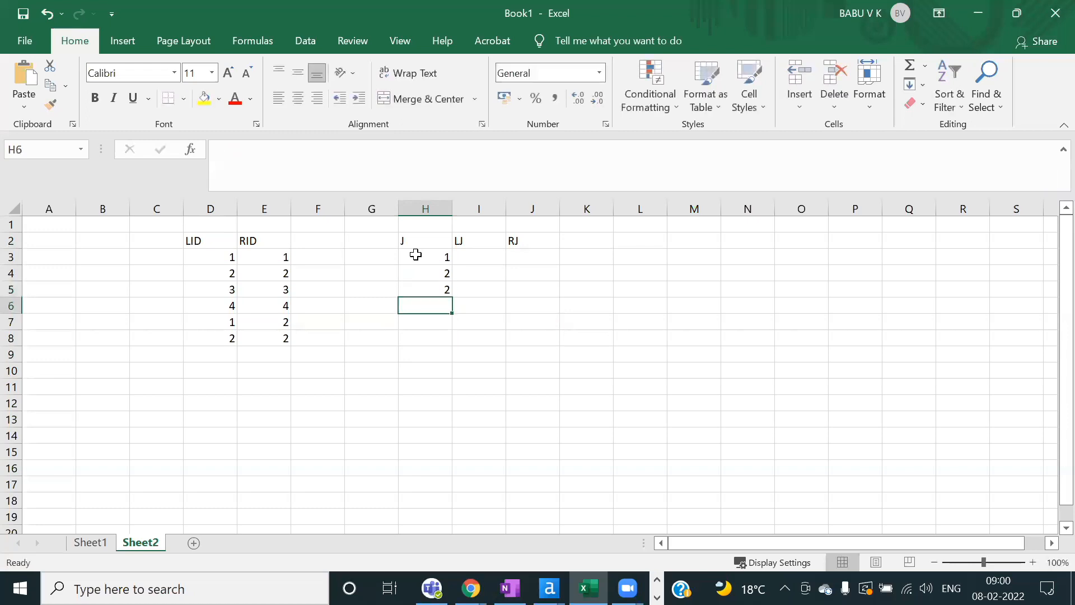
type("2")
key("Return")
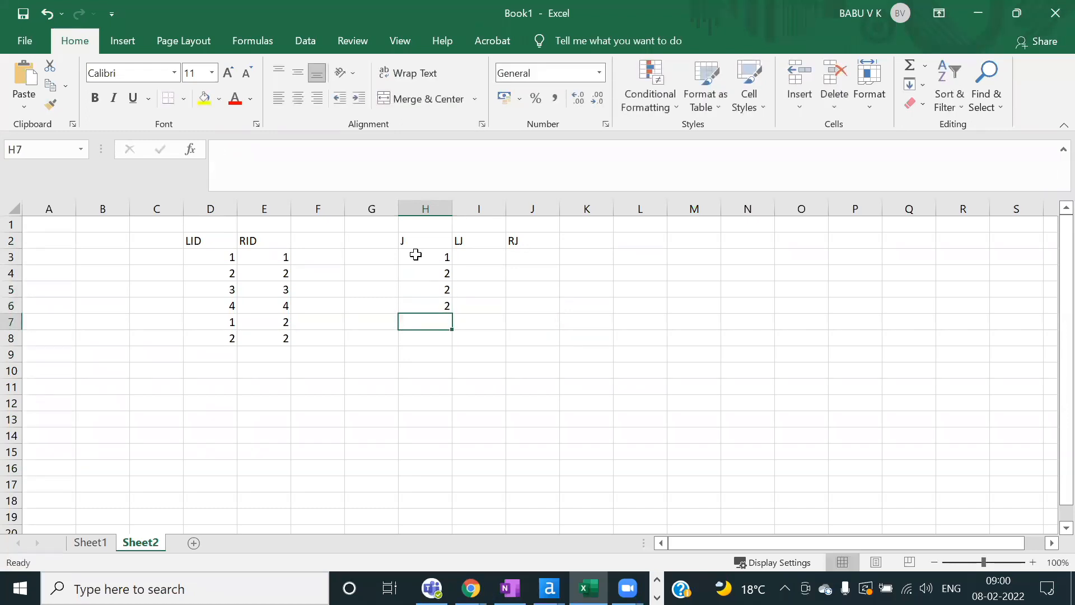
type("3")
key("Return")
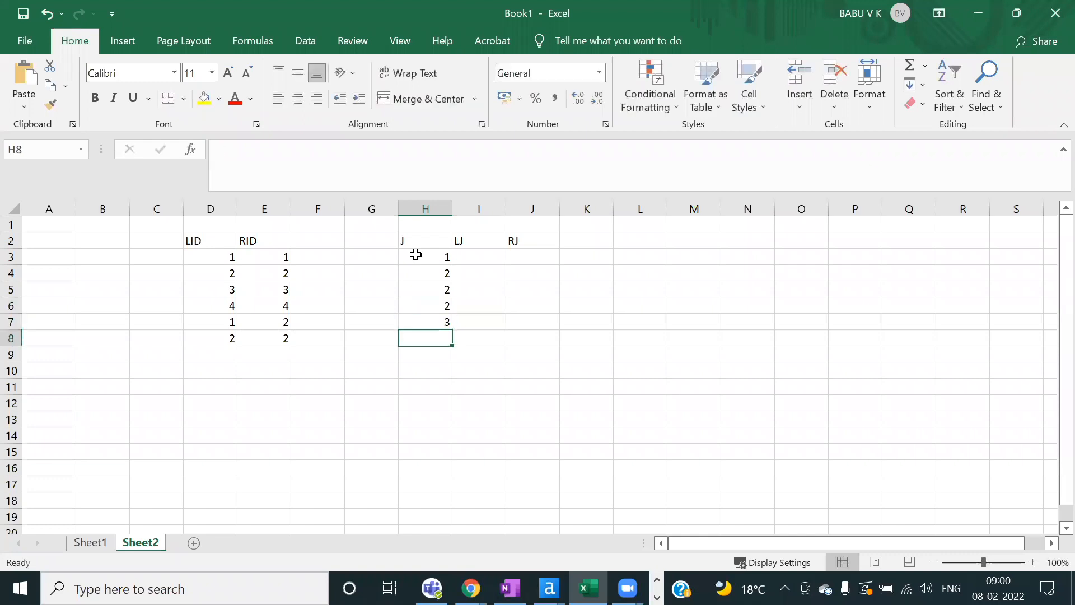
type("4")
key("Return")
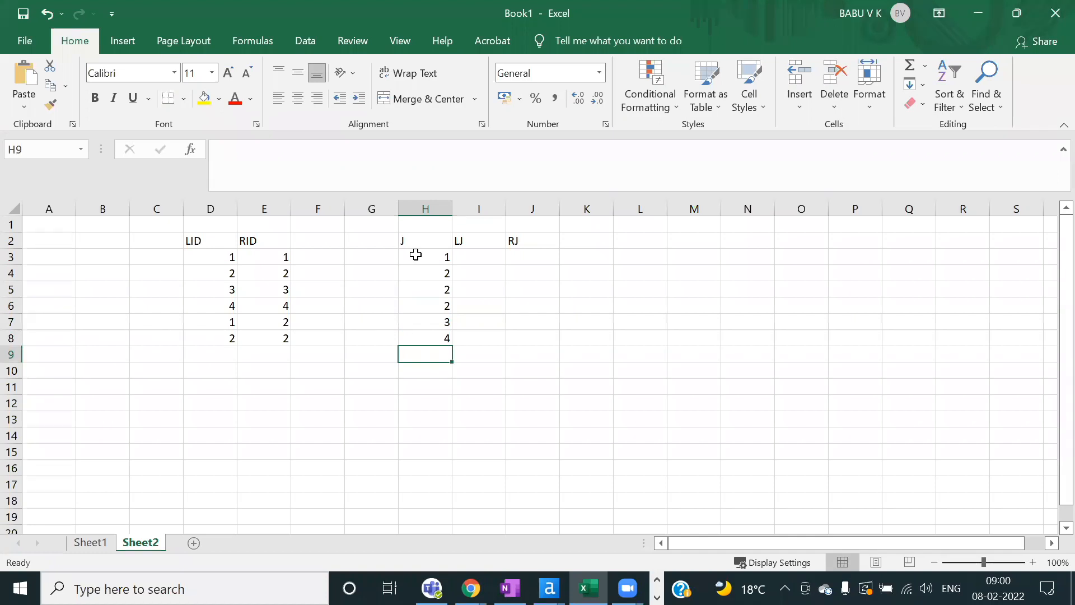
type("1")
key("Return")
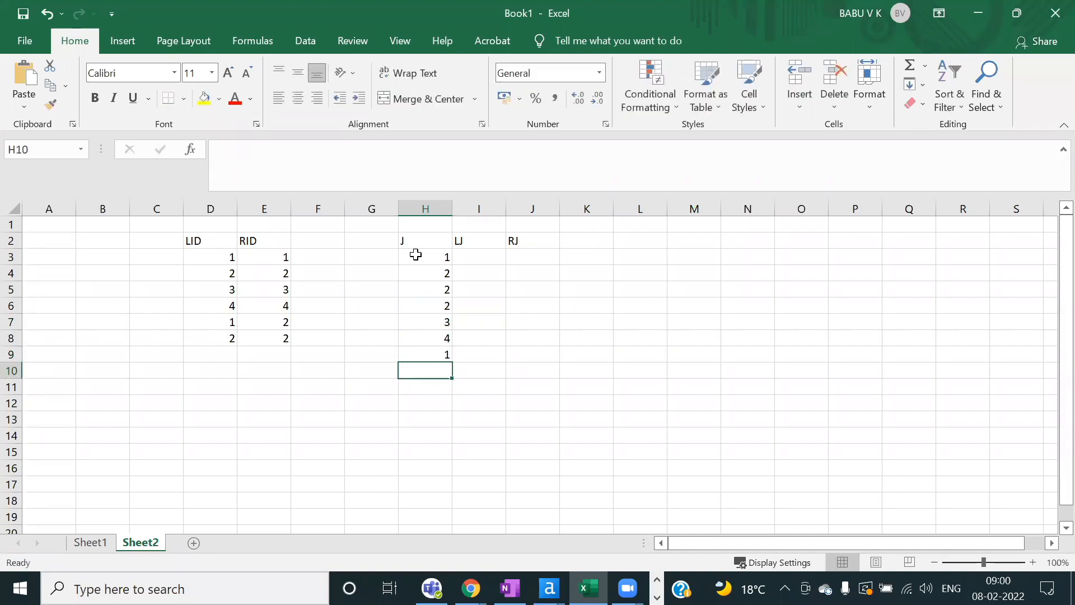
type("2")
key("Return")
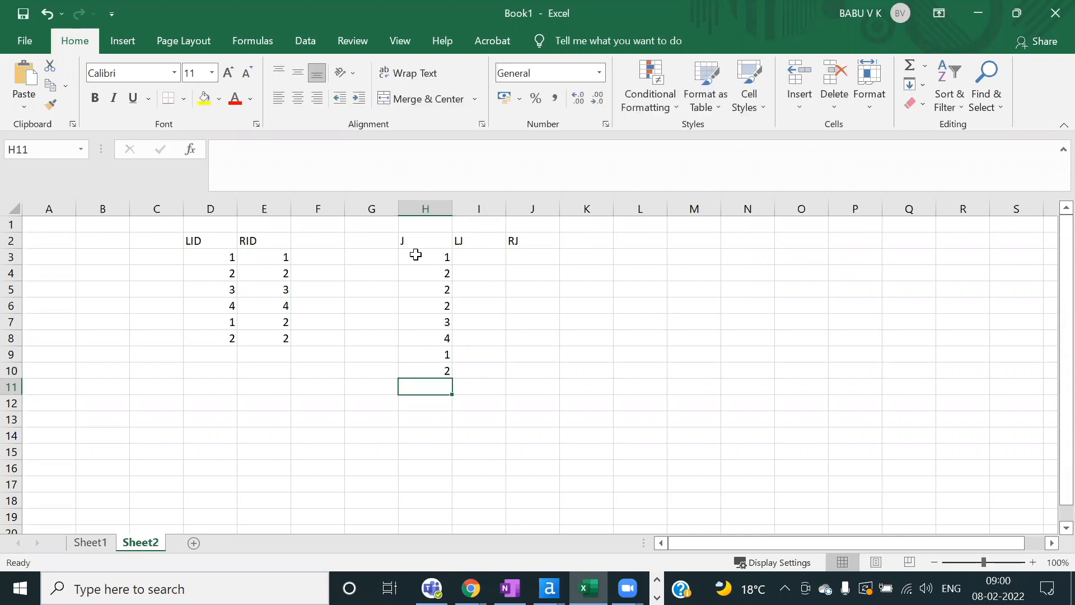
type("2")
key("Return")
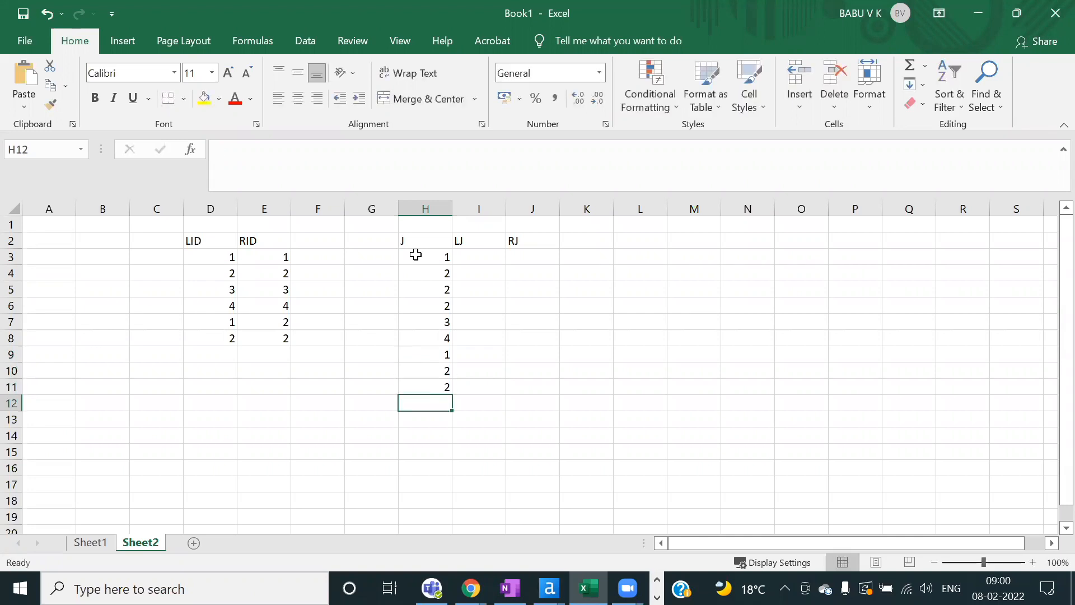
type("2")
key("Return")
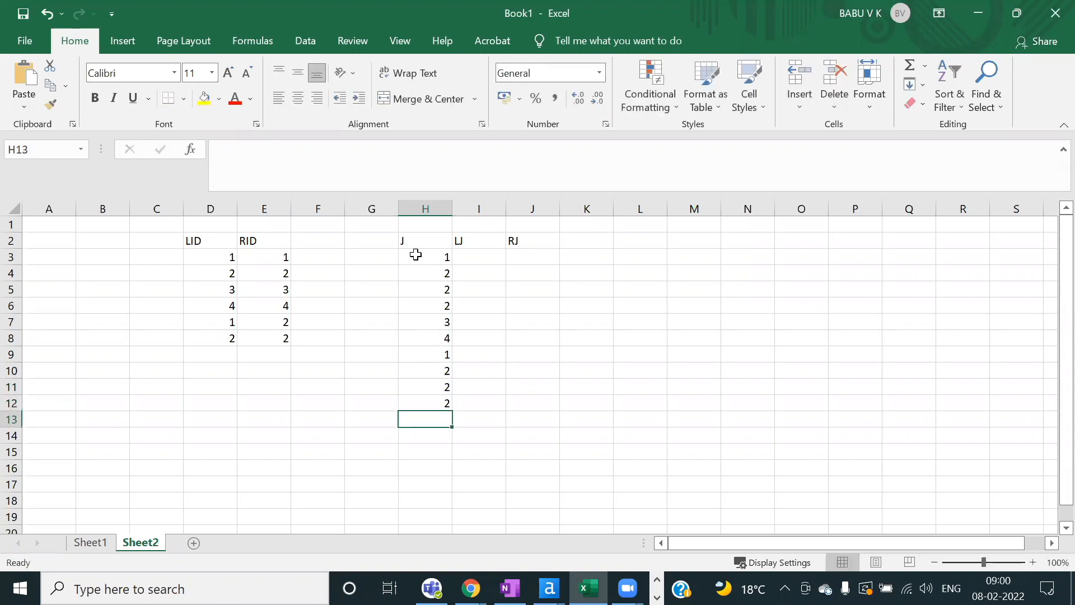
left_click_drag(427, 242, 446, 401)
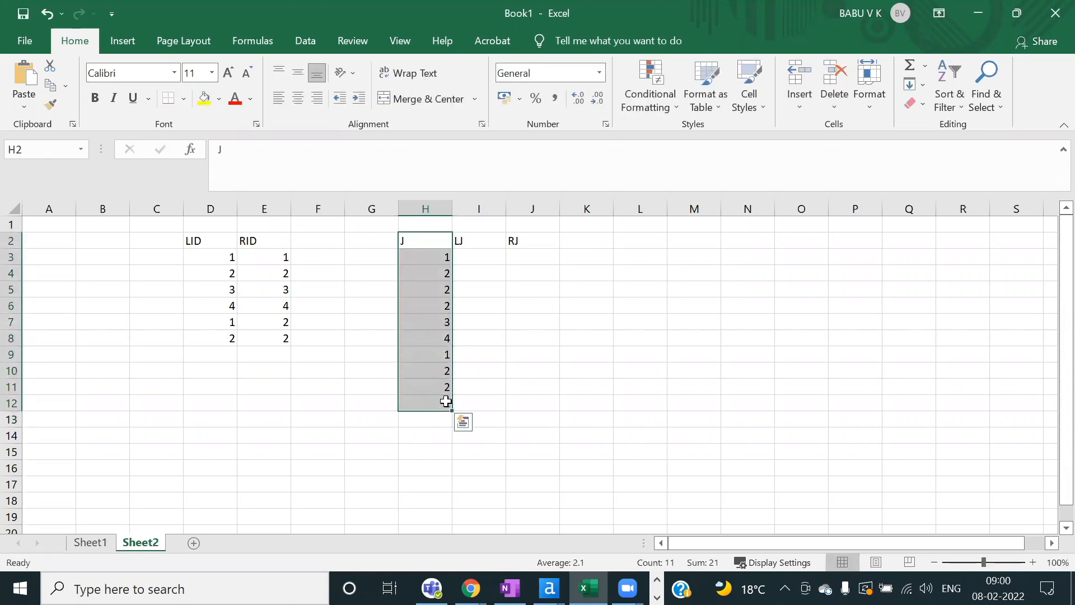
left_click(372, 307)
left_click_drag(216, 239, 286, 336)
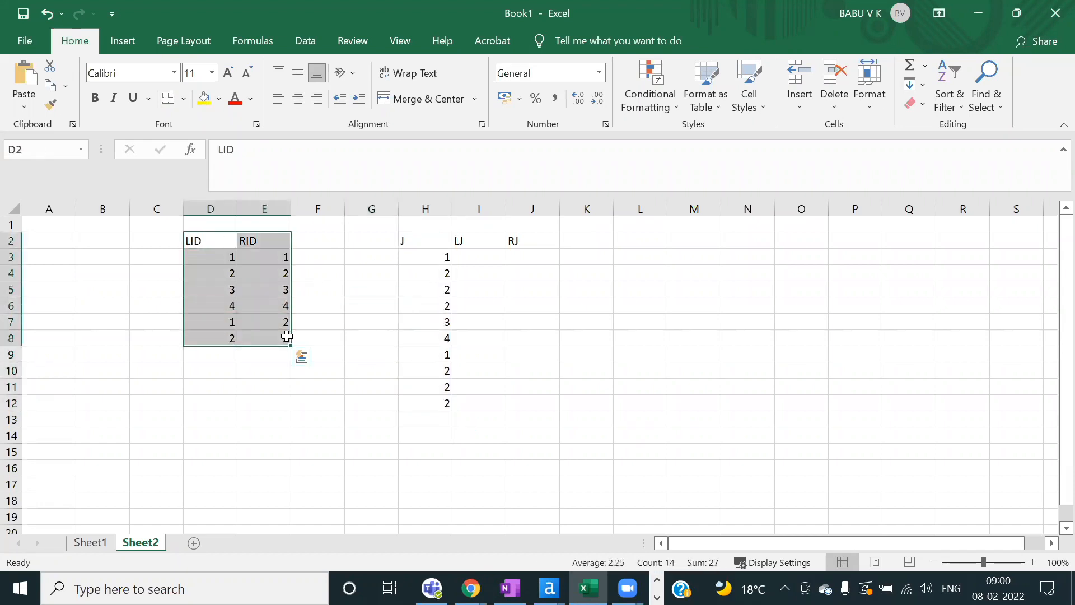
left_click(199, 240)
left_click_drag(200, 240, 282, 335)
left_click(247, 279)
left_click_drag(211, 238, 284, 336)
left_click(283, 336)
left_click_drag(209, 240, 278, 334)
left_click(217, 258)
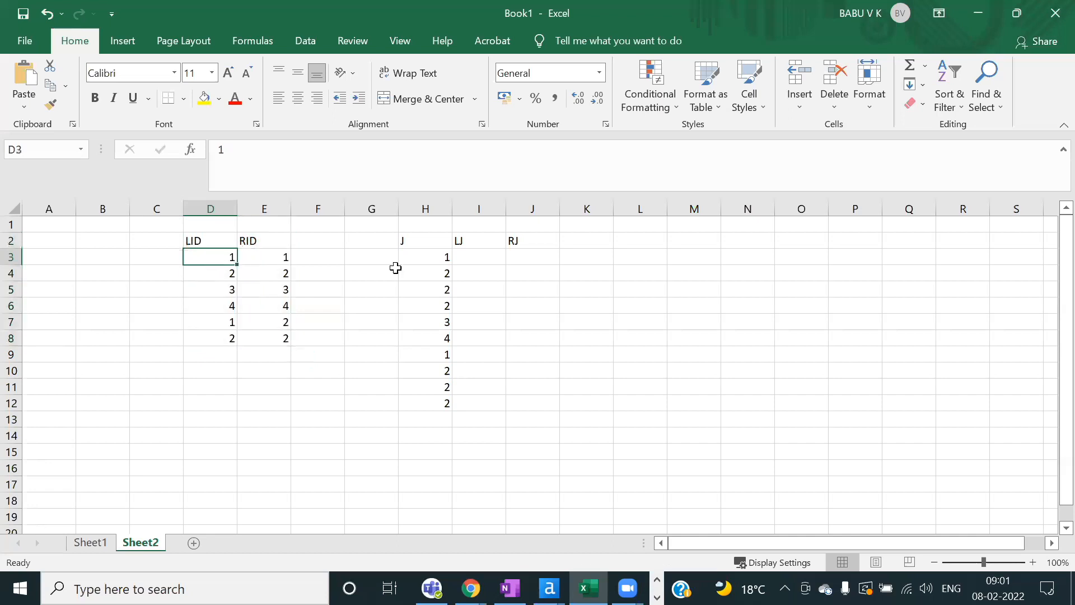
left_click(487, 258)
left_click_drag(216, 242, 275, 337)
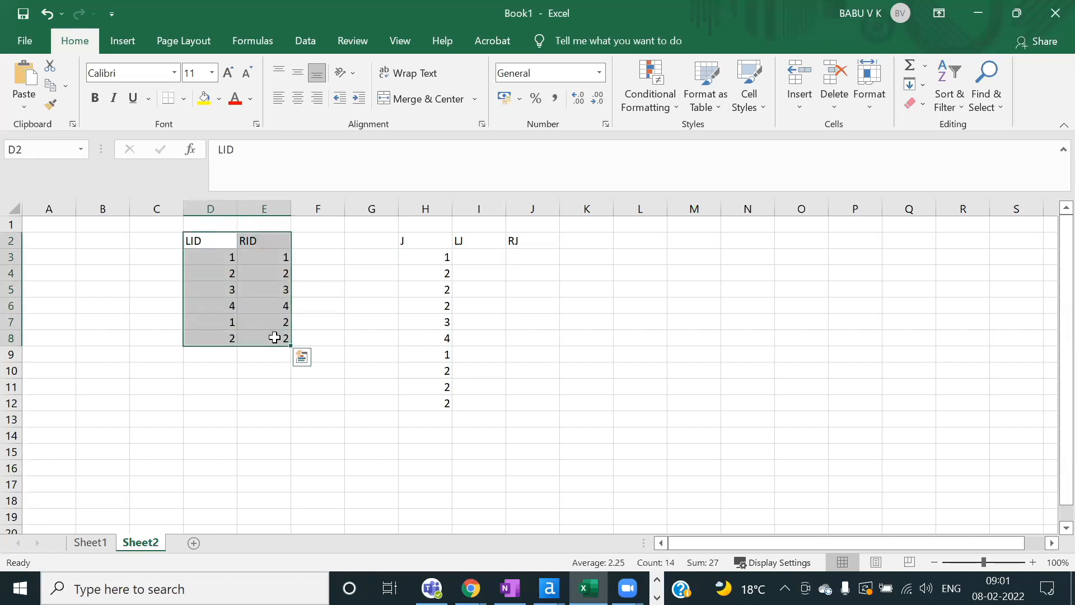
left_click(468, 264)
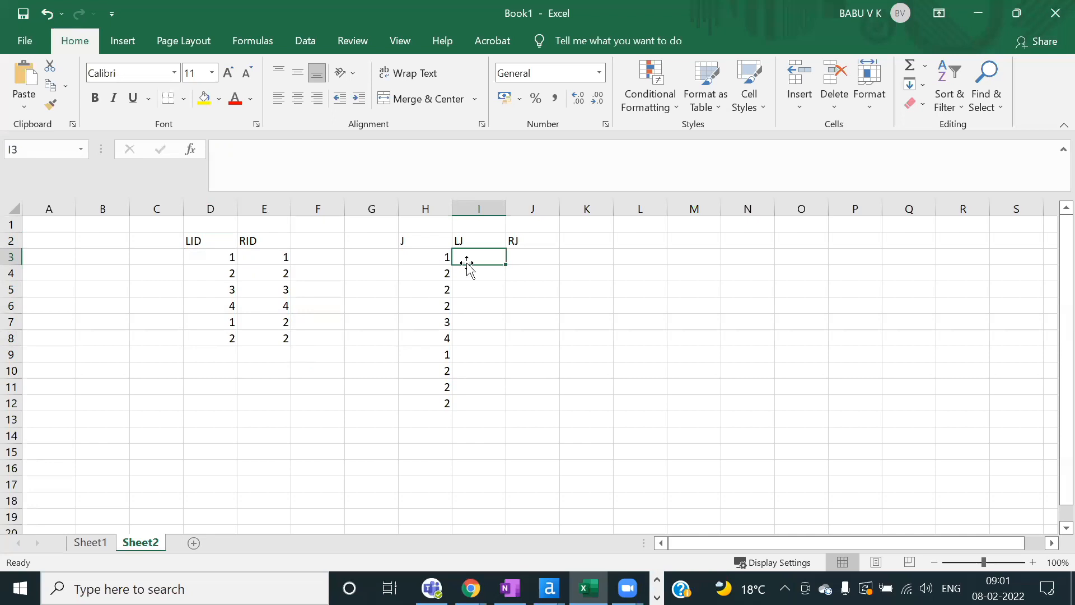
Step: Add a new LID/RID row with 5 in D9 and 6 in E9
left_click(218, 354)
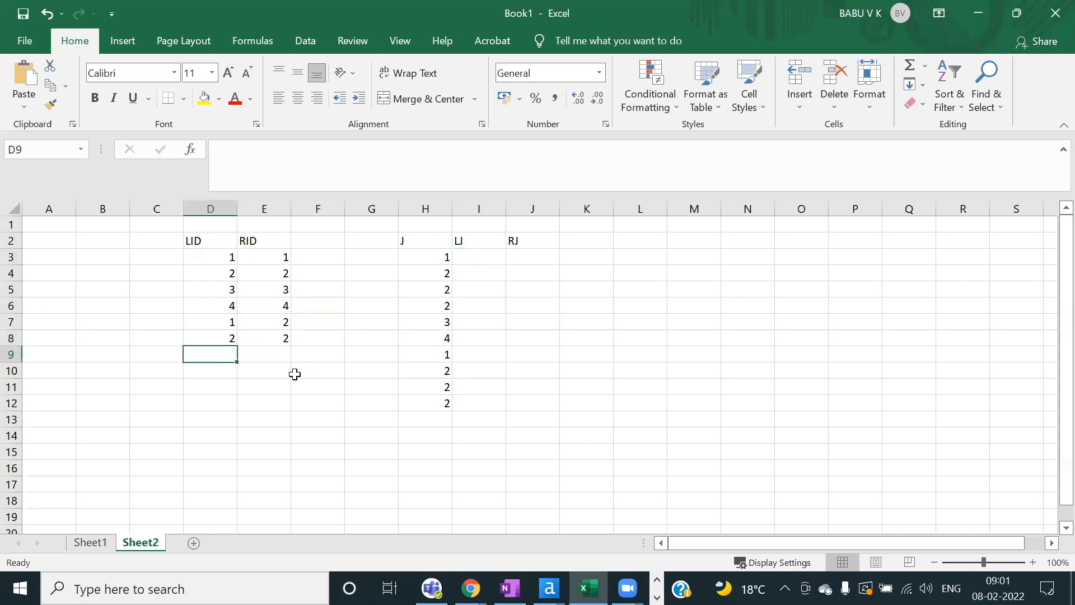
type("5")
key("Tab")
type("6")
key("Tab")
Step: Copy the J values into the LJ column from I3 and add 5 in I13
left_click(425, 255)
left_click_drag(424, 254, 430, 403)
key("ctrl+c")
left_click(485, 258)
key("ctrl+v")
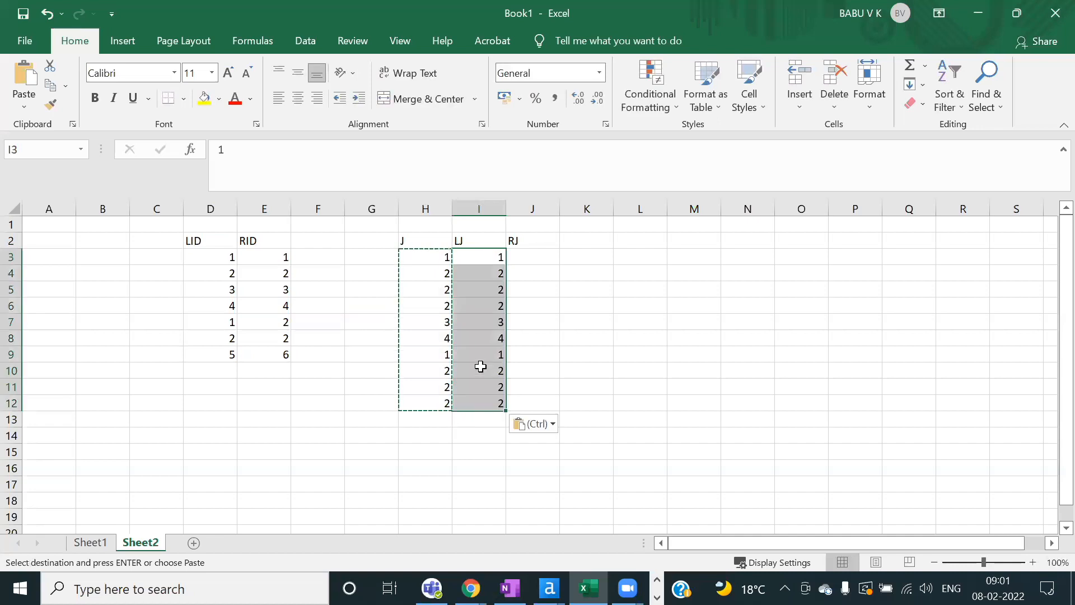
double_click(485, 423)
type("5")
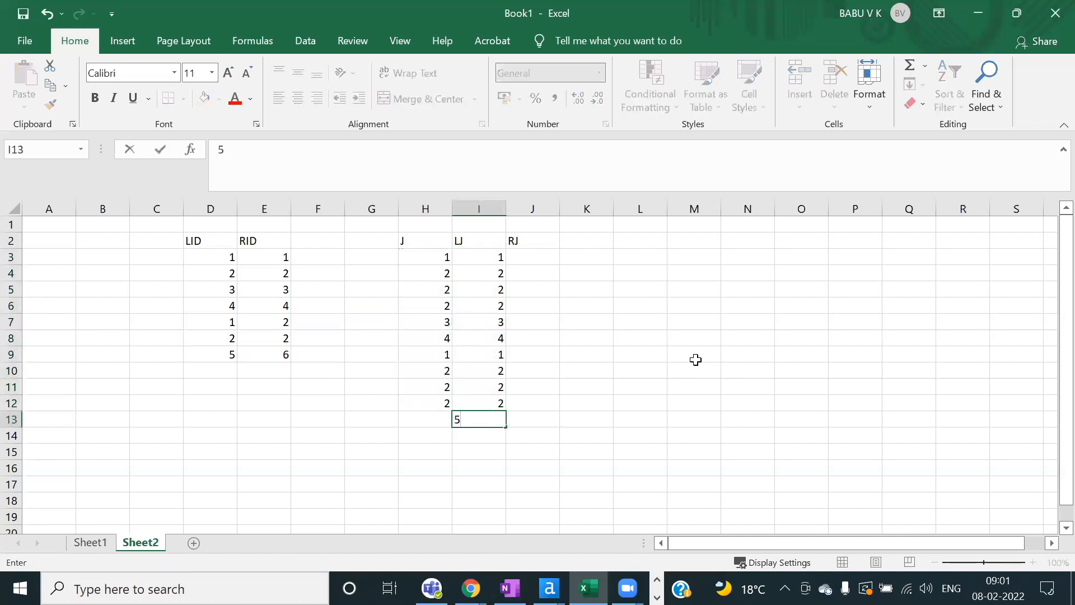
left_click(696, 360)
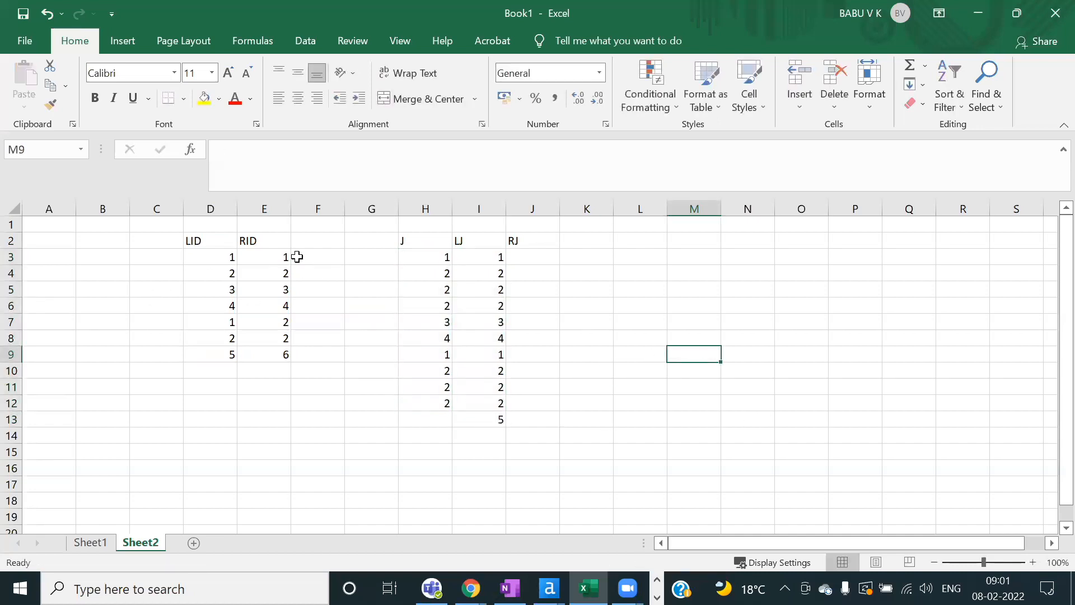
Step: Copy the J values into the RJ column from J3 and add 6 in J13
left_click_drag(284, 255, 284, 339)
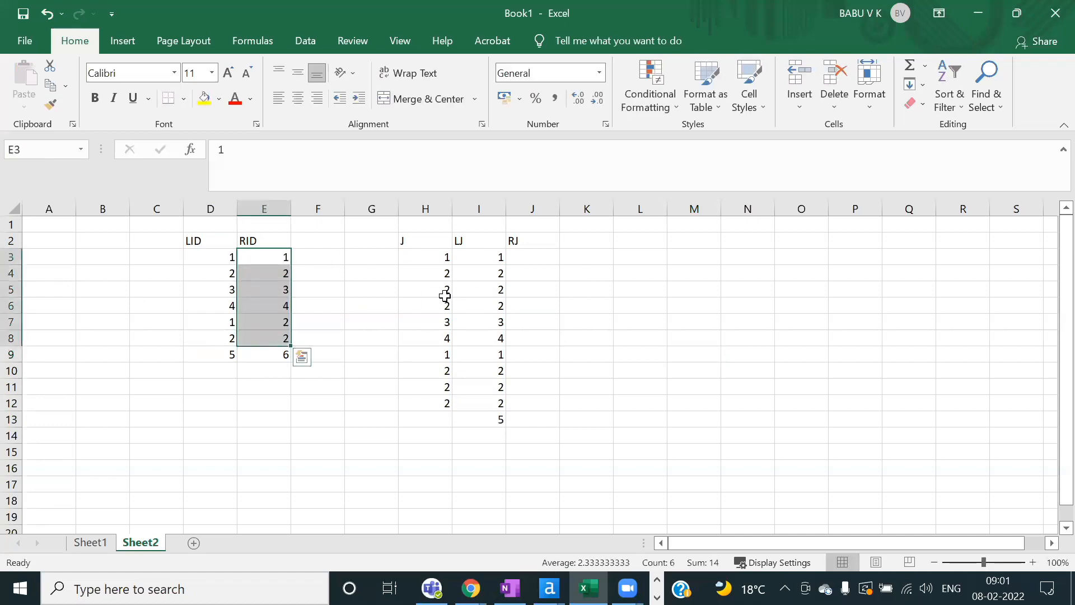
left_click_drag(442, 256, 440, 402)
key("ctrl+c")
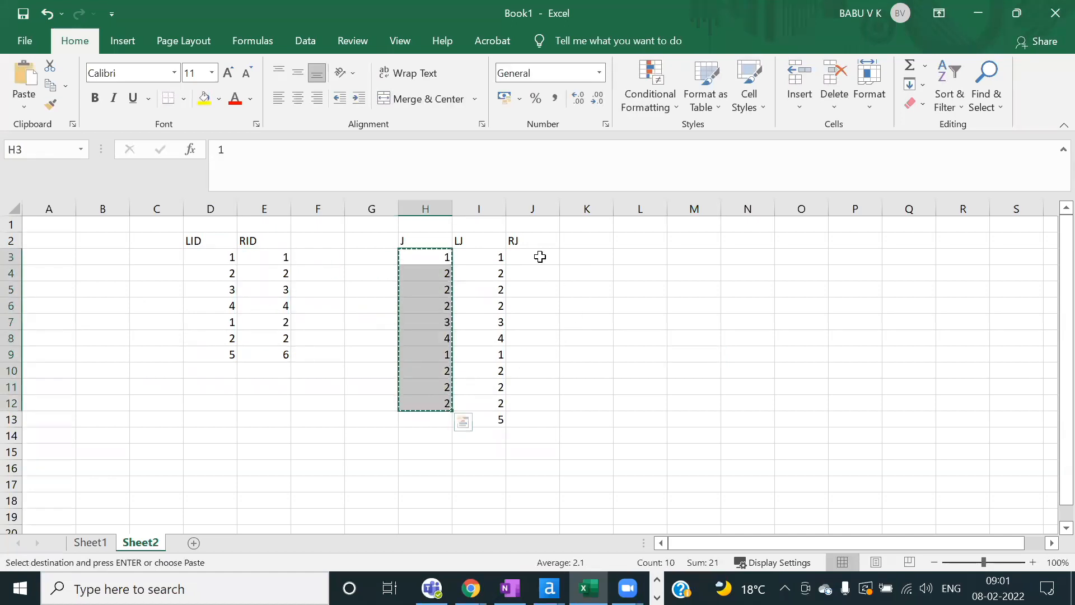
left_click(542, 257)
key("ctrl+v")
left_click(539, 421)
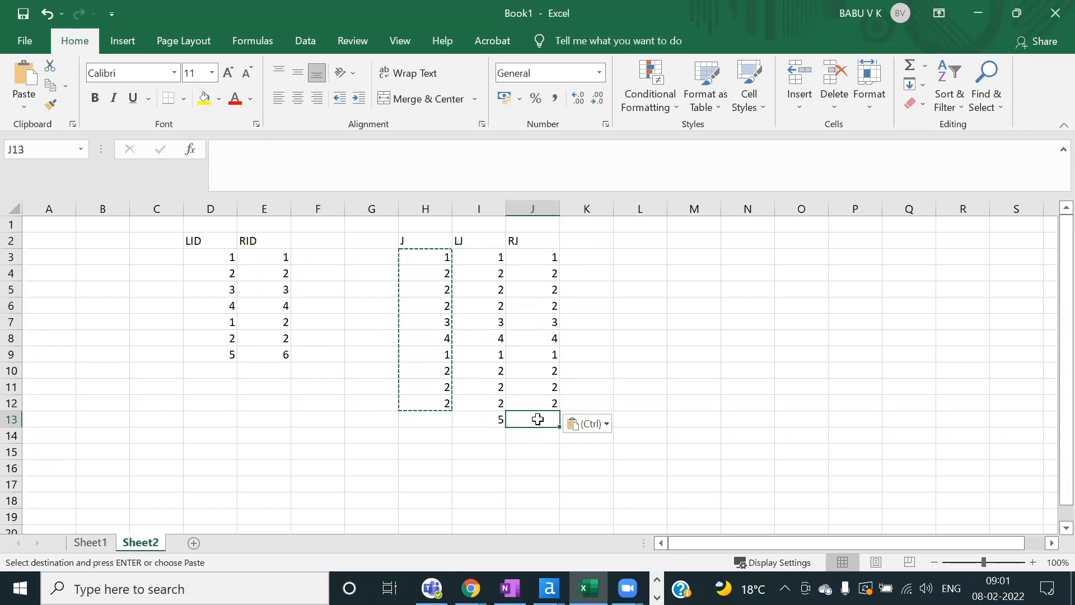
type("6")
left_click(700, 375)
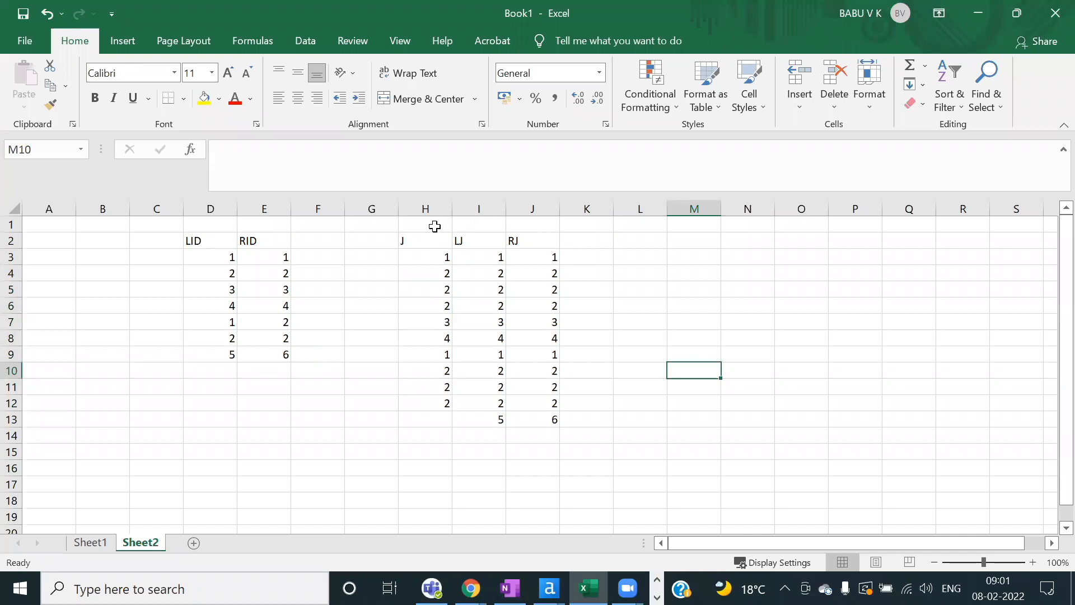
Step: Merge and centre H1:J1 as a title reading 'SQL'
left_click_drag(432, 227, 535, 230)
left_click(418, 100)
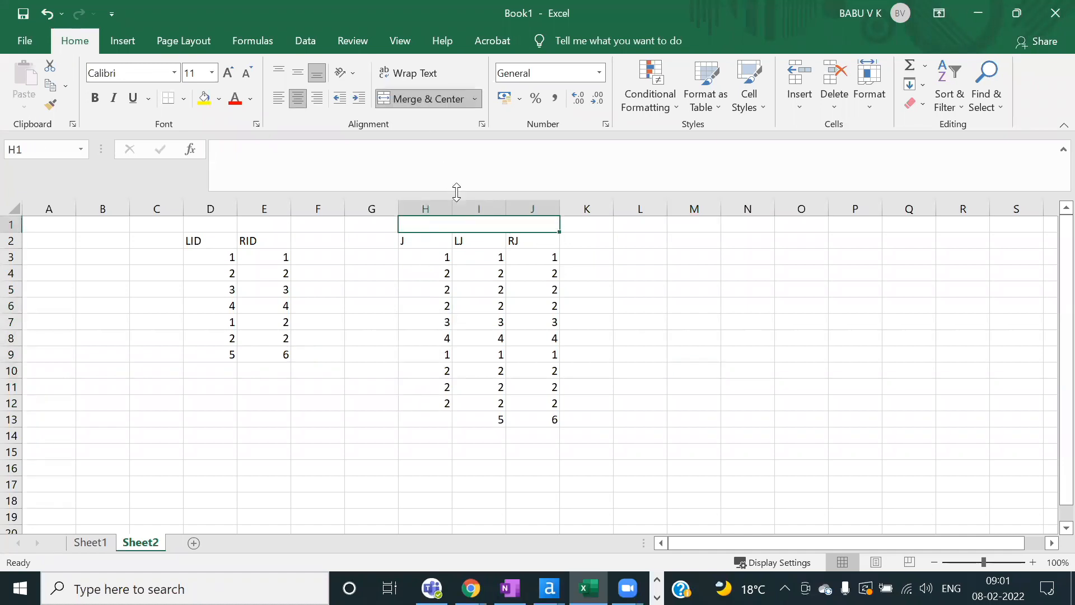
type("SQL")
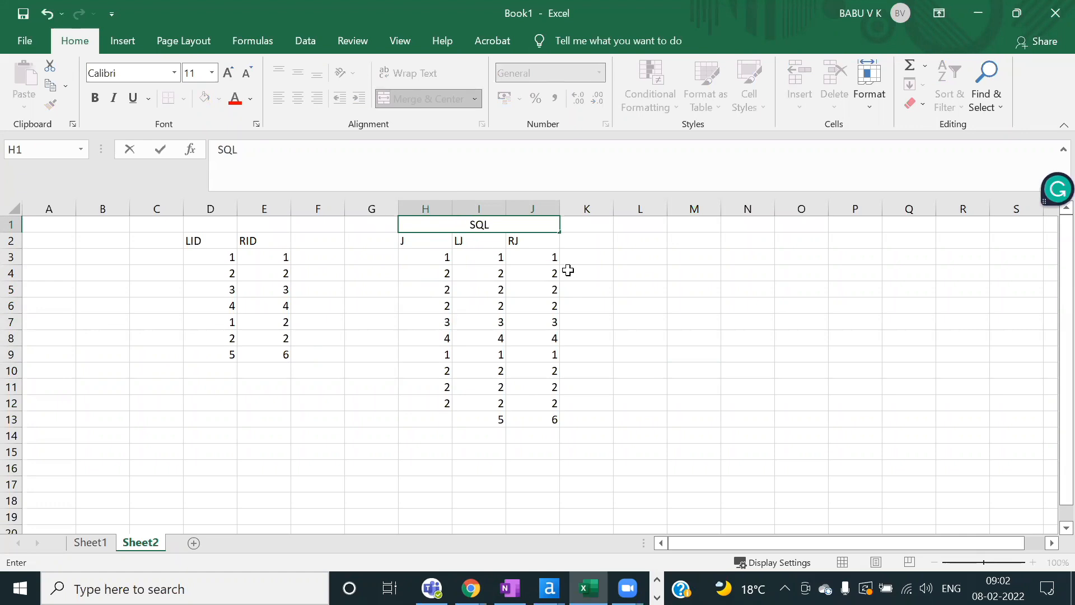
left_click(640, 290)
Step: Give the merged SQL title a yellow fill
left_click(492, 223)
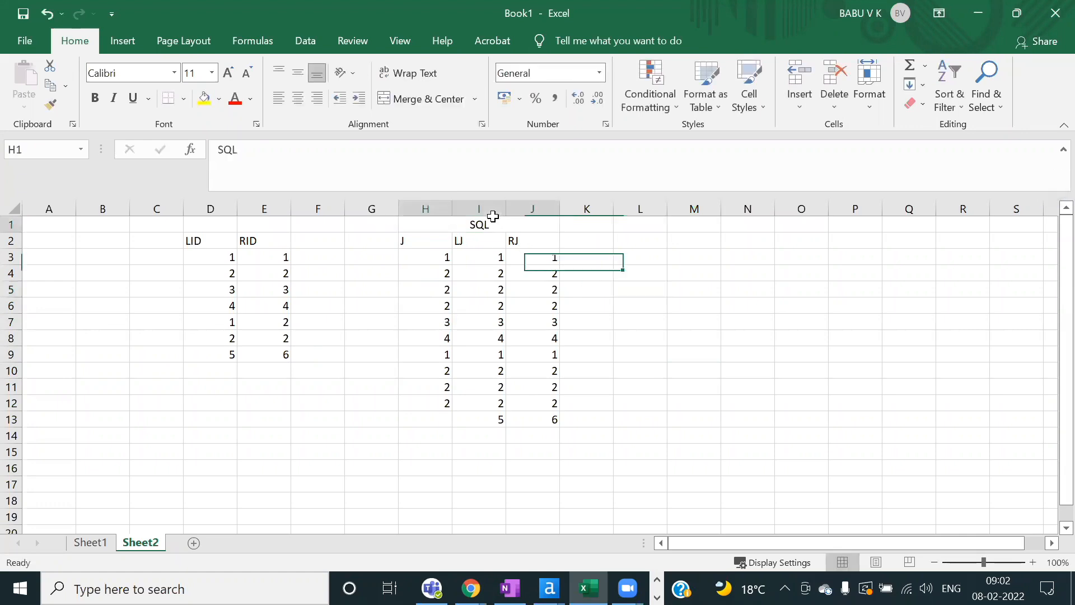
left_click(204, 100)
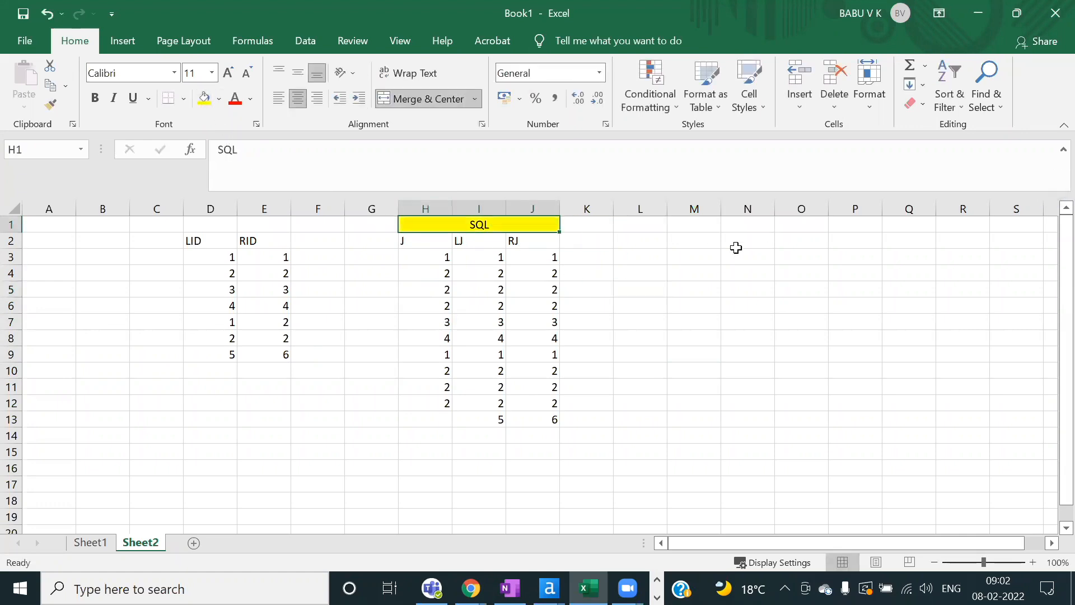
left_click_drag(641, 231, 752, 228)
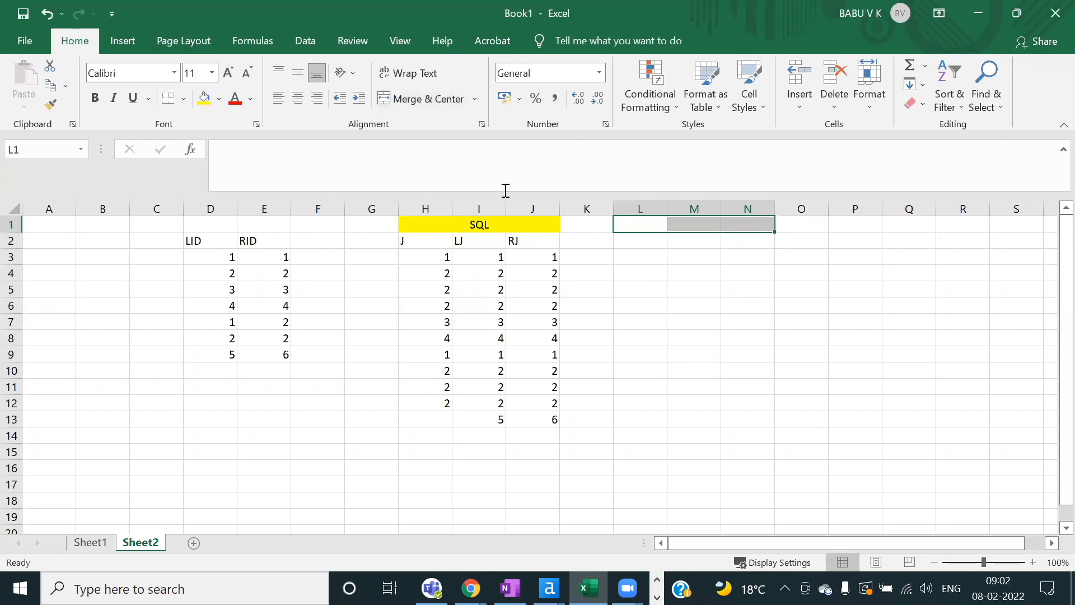
Step: Merge and centre L1:N1 and title it 'Alteryx'
left_click(394, 99)
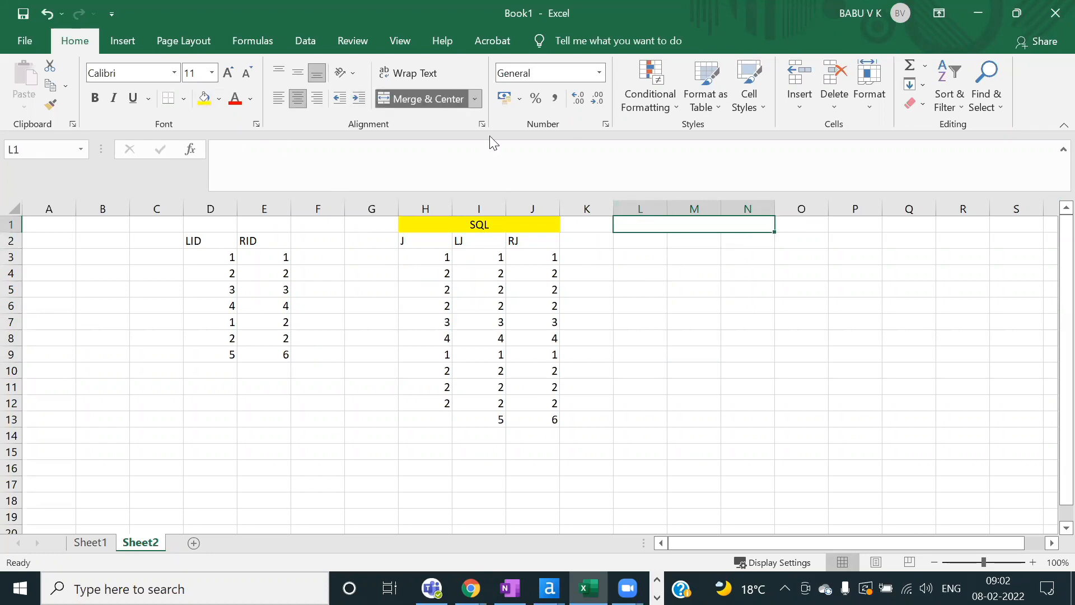
type("Al")
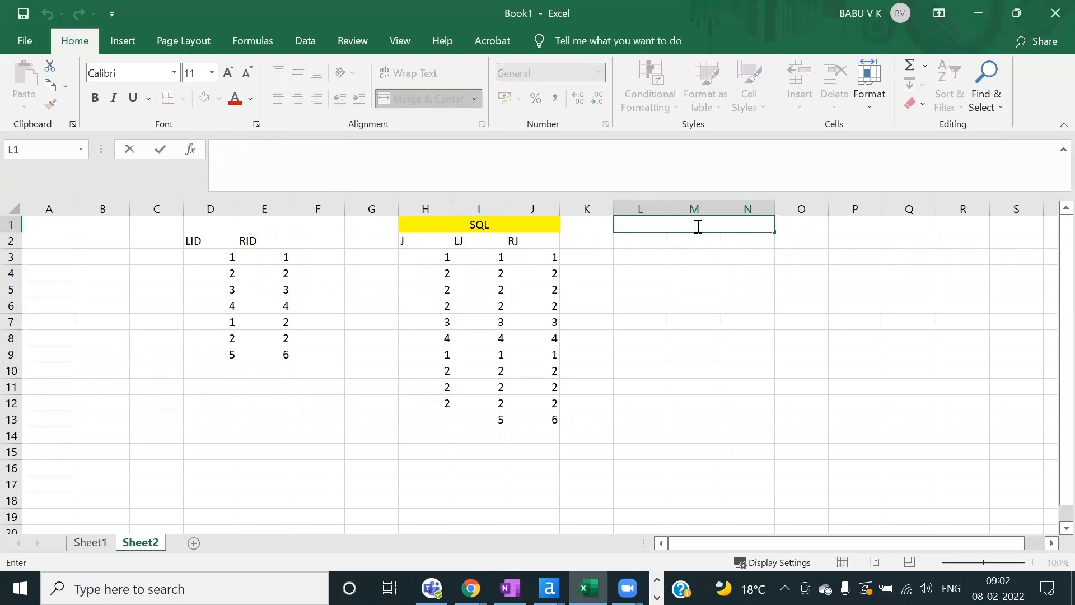
type("teryx")
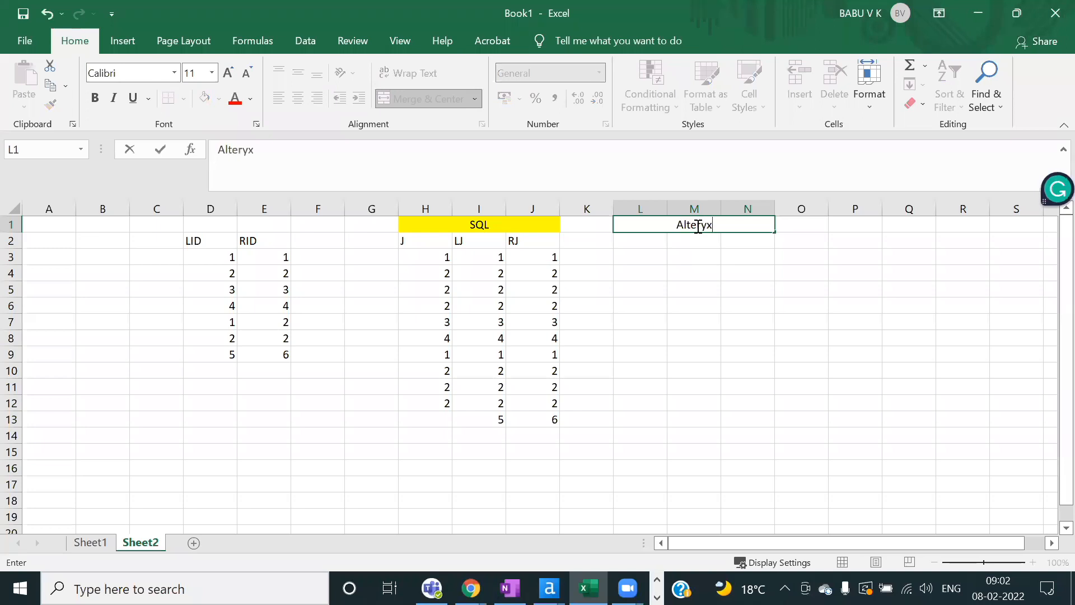
left_click(690, 241)
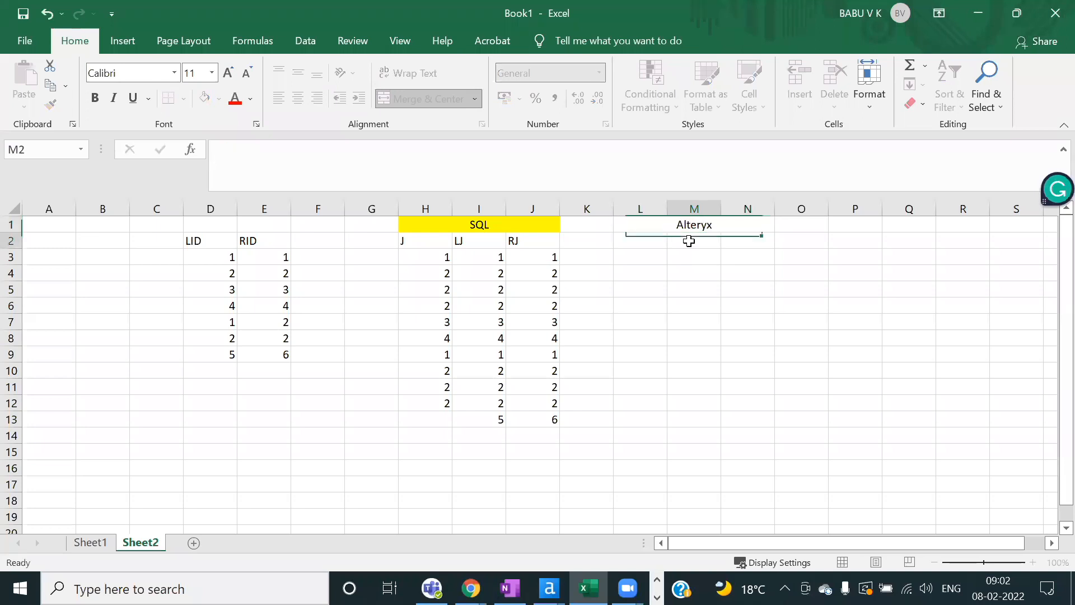
left_click(635, 238)
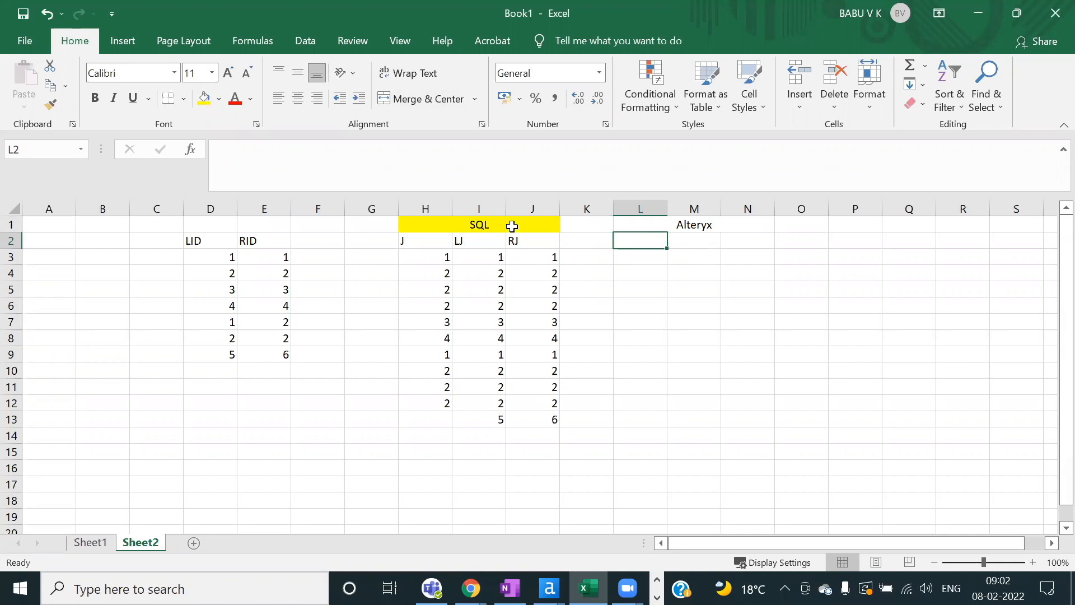
left_click(542, 241)
left_click_drag(554, 390, 550, 414)
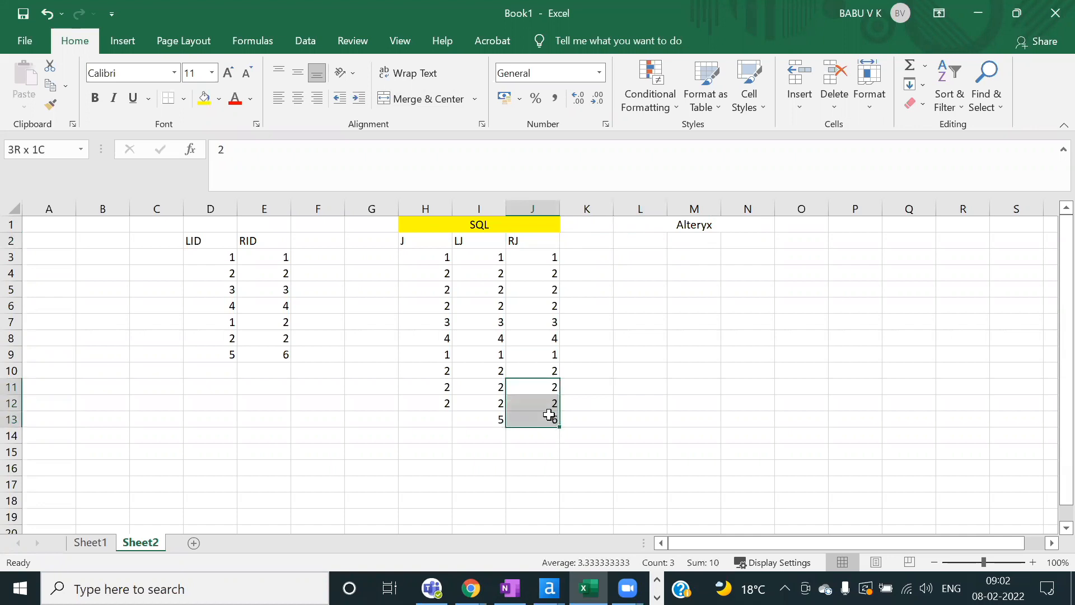
left_click(634, 401)
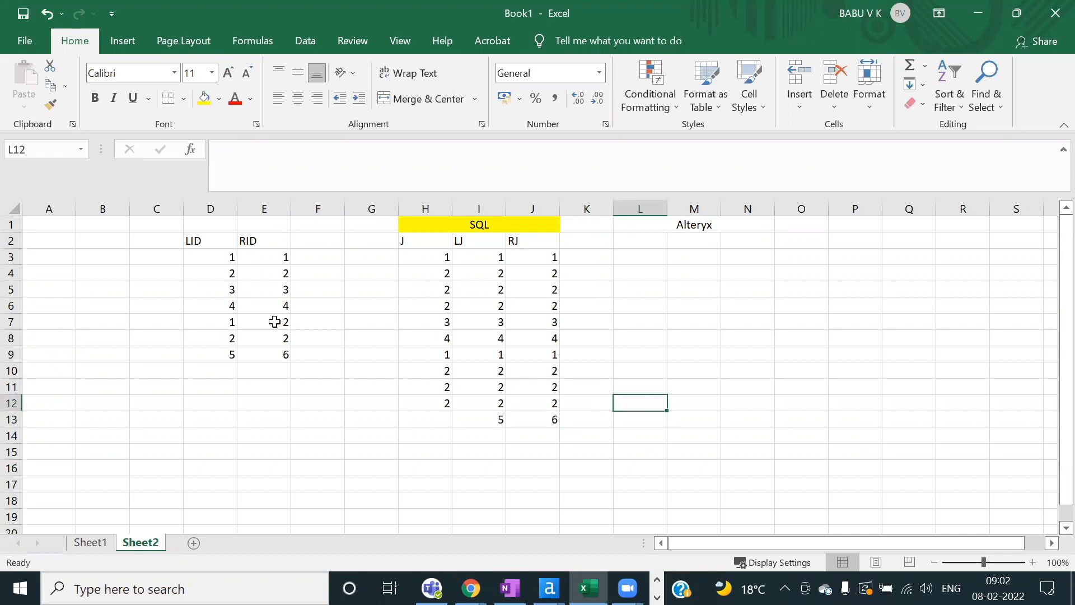
left_click(262, 261)
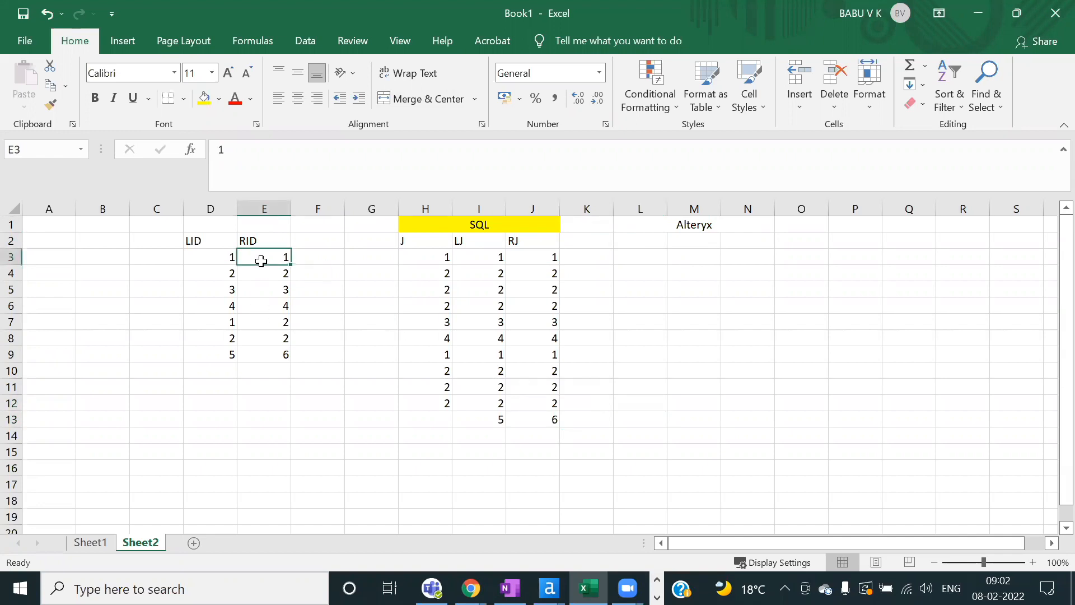
left_click(270, 349)
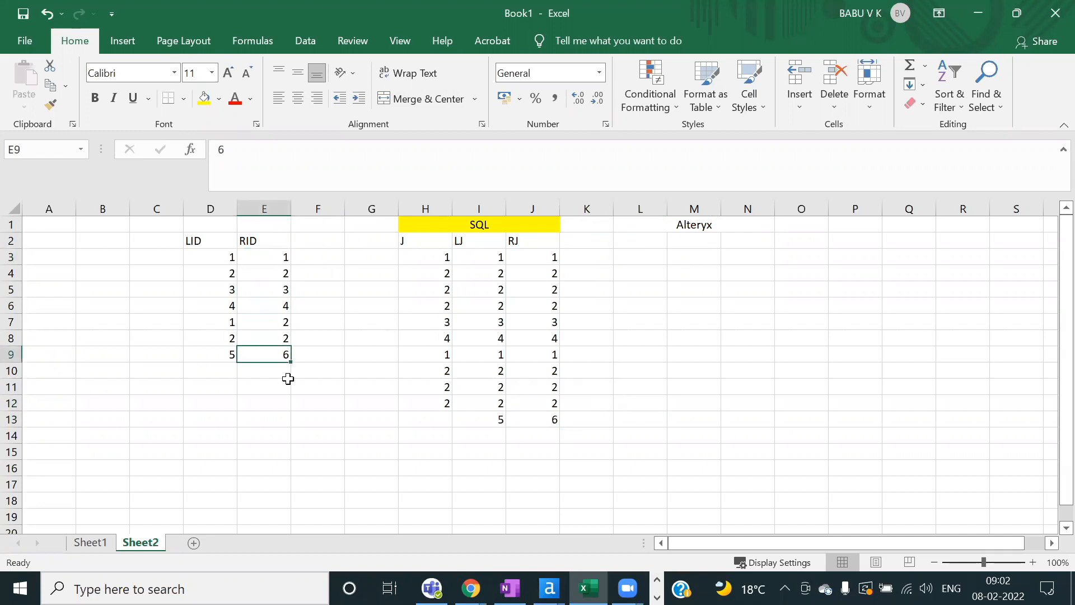
type("2")
key("Return")
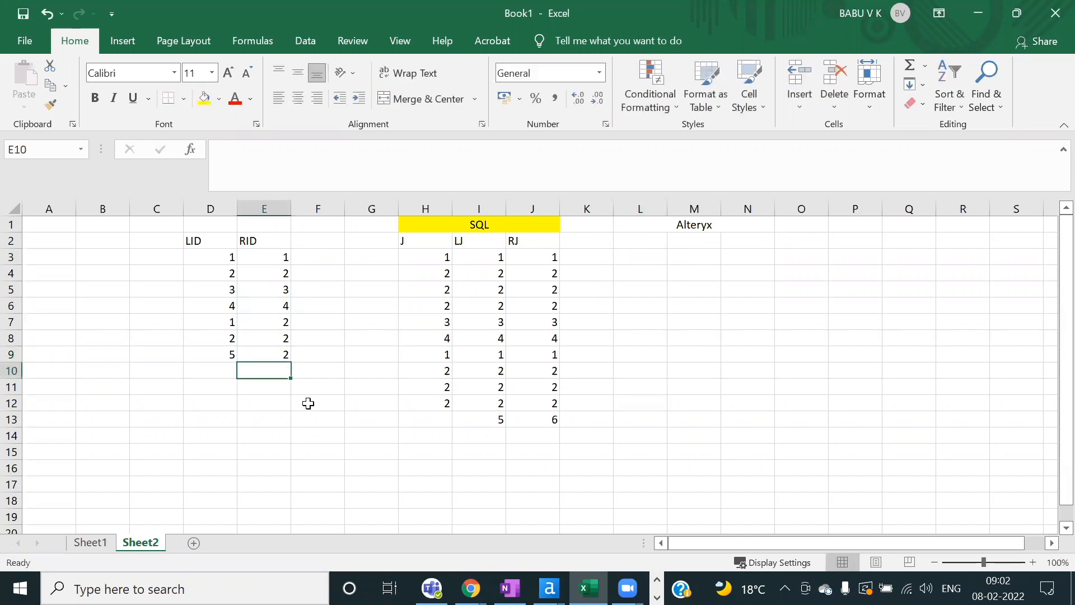
key("Up")
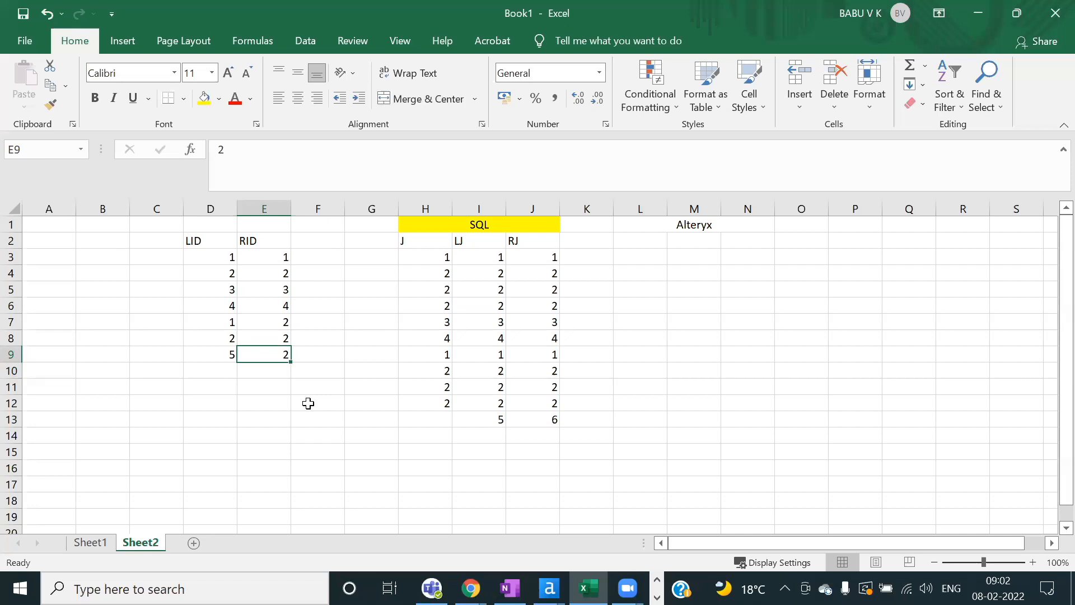
type("6")
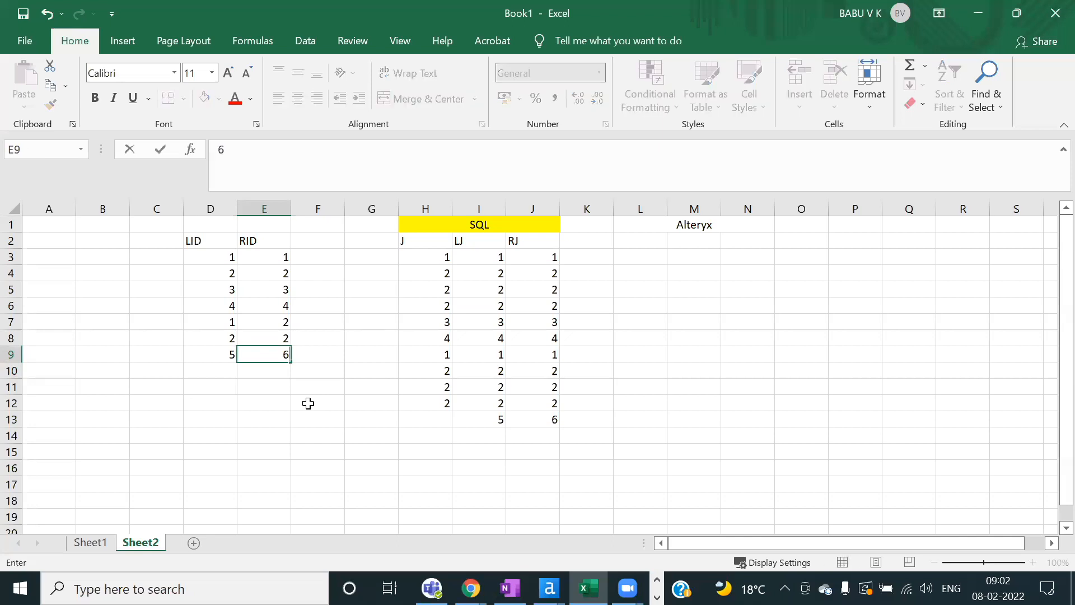
key("Up")
key("Down")
key("Up")
key("Up")
type("1")
key("Return")
key("Down")
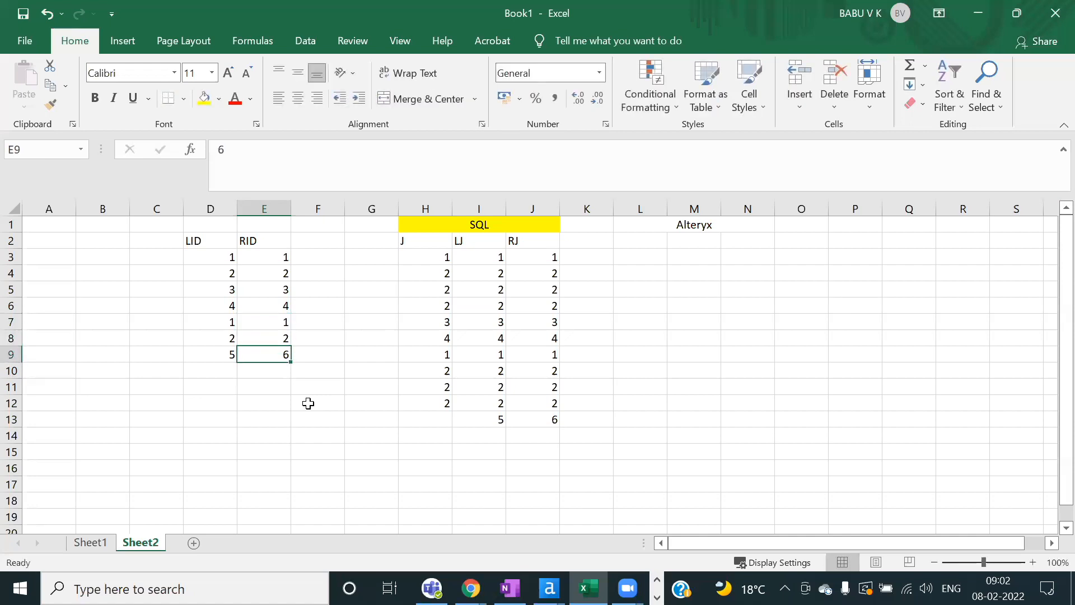
key("Right")
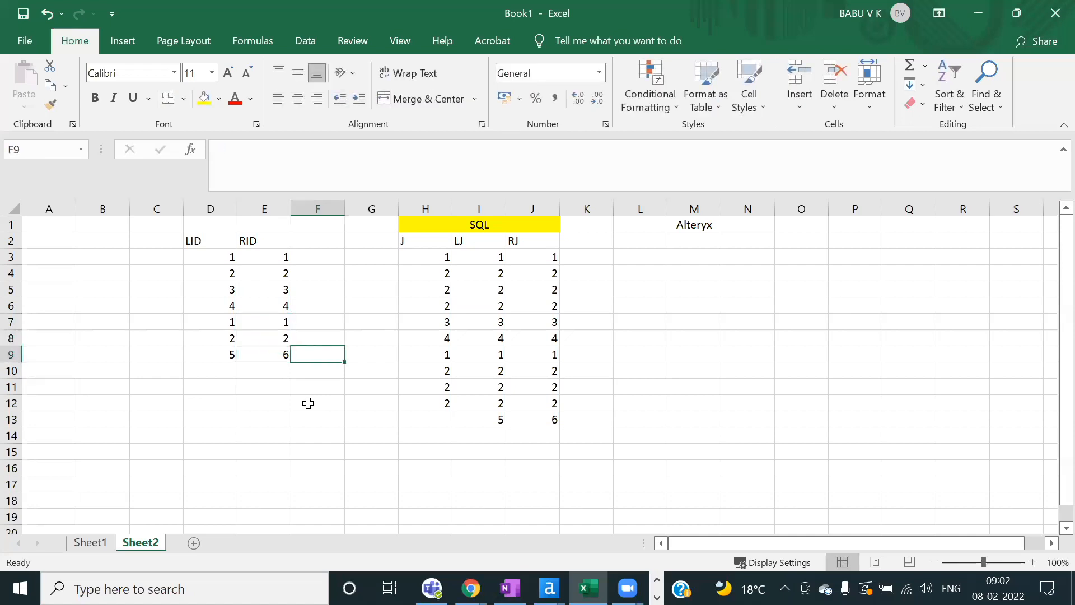
key("Left")
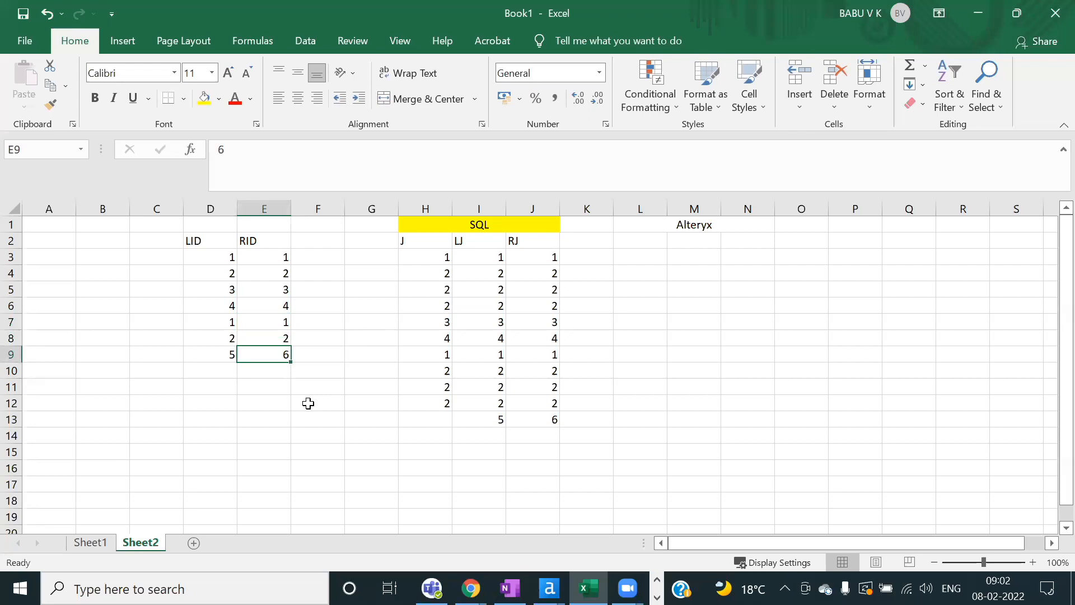
left_click(280, 334)
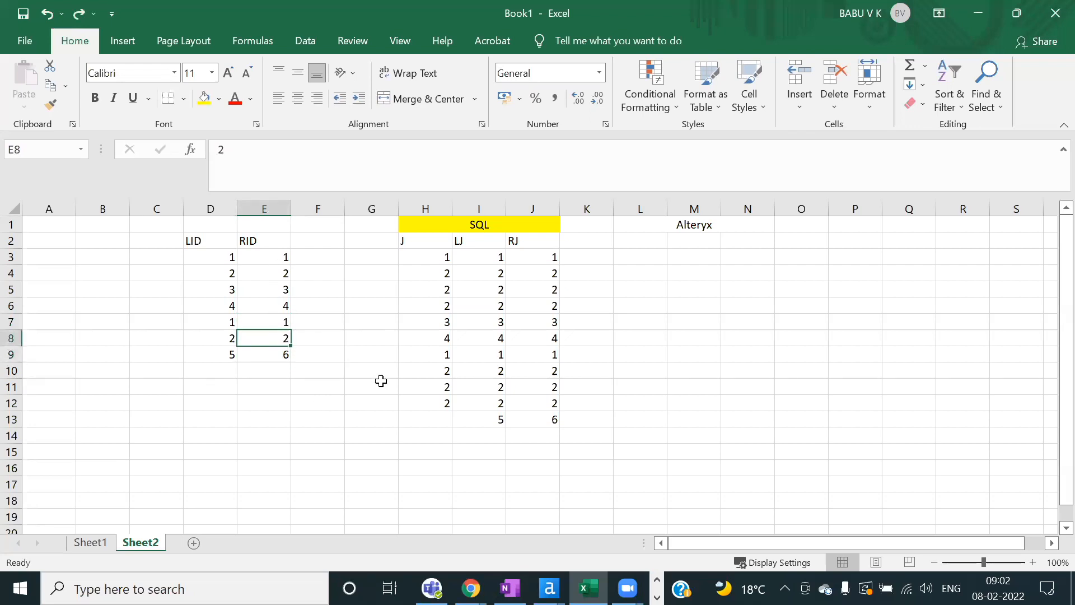
left_click(340, 371)
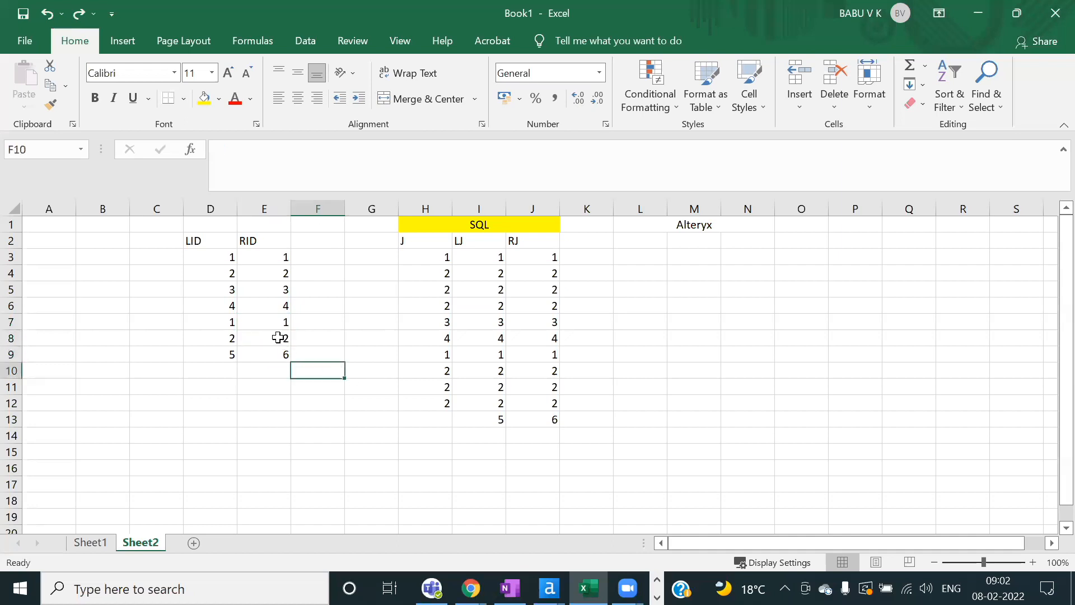
left_click(279, 337)
key("Up")
type("2")
left_click(297, 370)
left_click(231, 257)
left_click(282, 256)
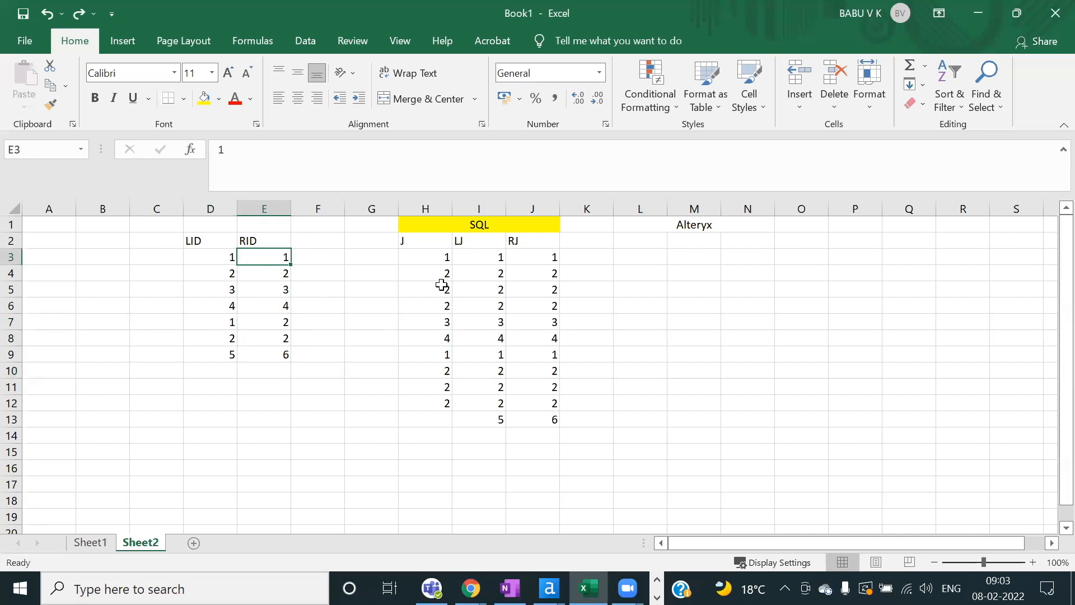
left_click_drag(434, 257, 437, 411)
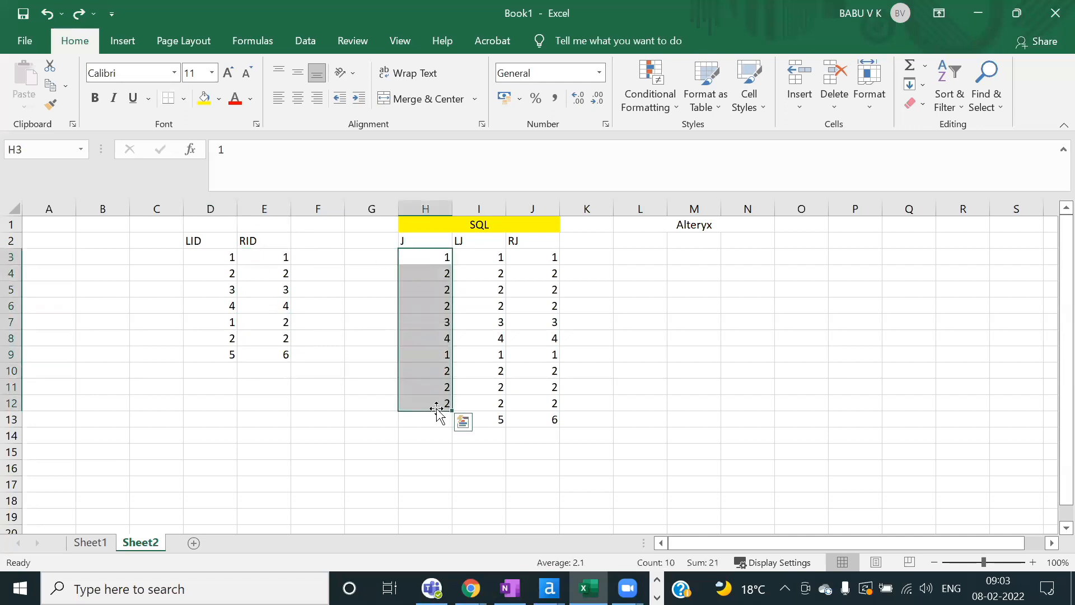
left_click(422, 257)
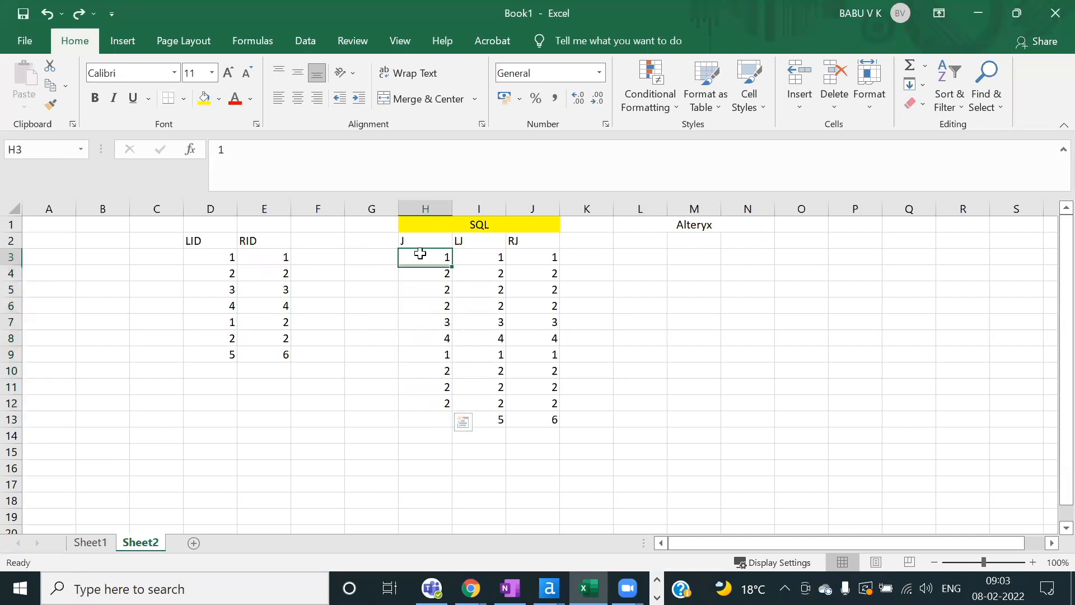
left_click(266, 317)
key("ctrl+z")
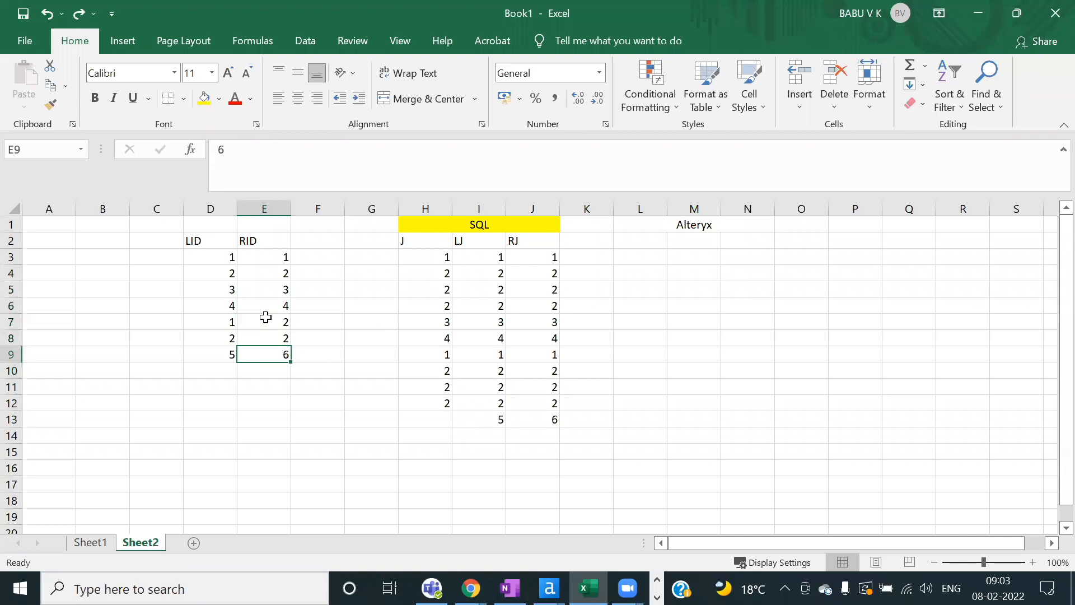
left_click(377, 340)
left_click_drag(439, 261, 431, 397)
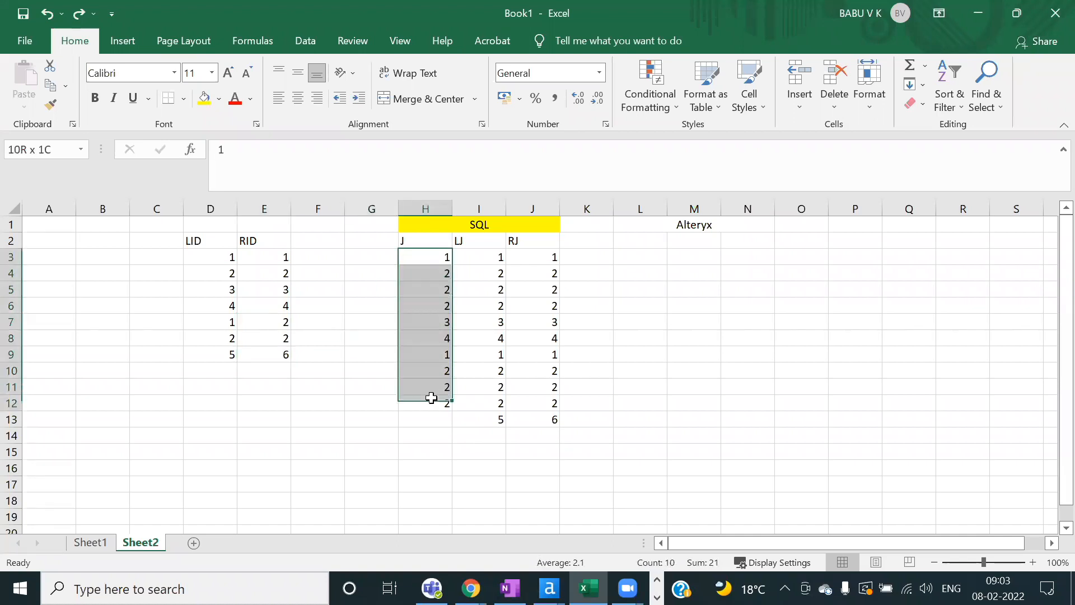
left_click(427, 321)
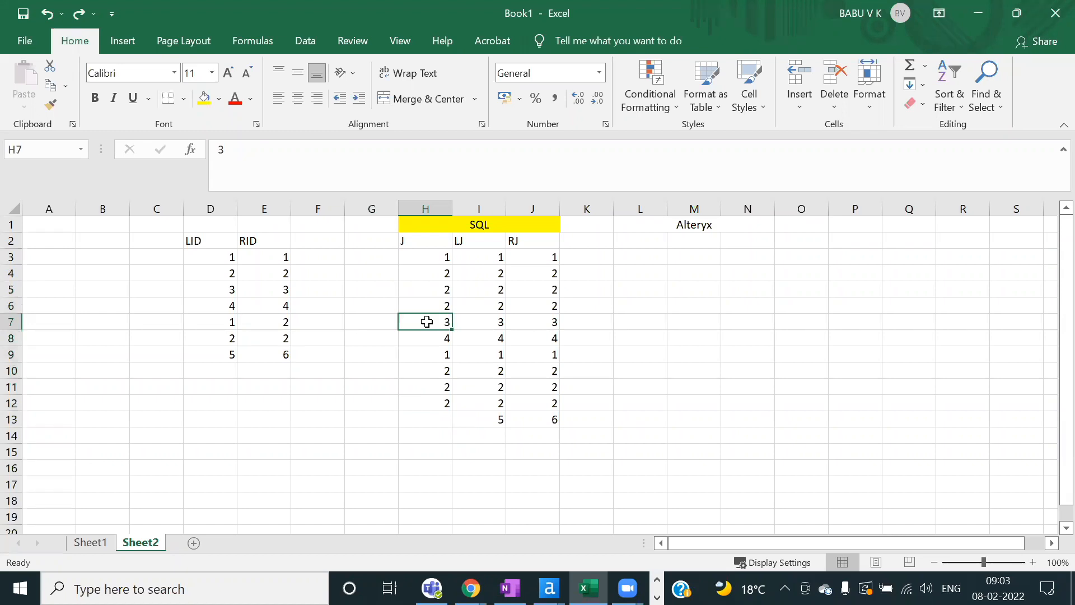
left_click_drag(547, 257, 528, 401)
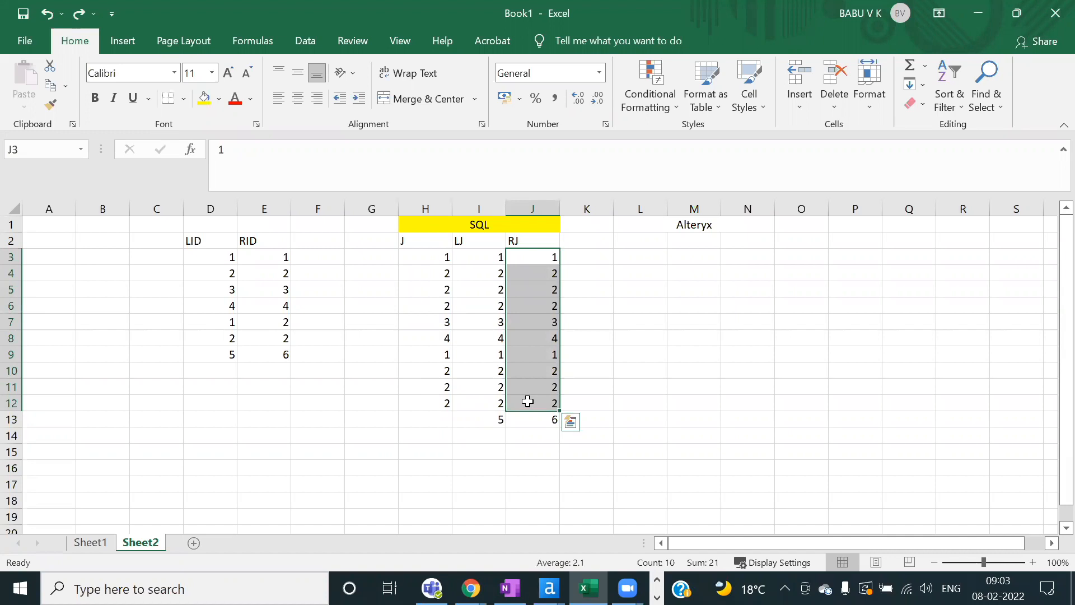
left_click(213, 256)
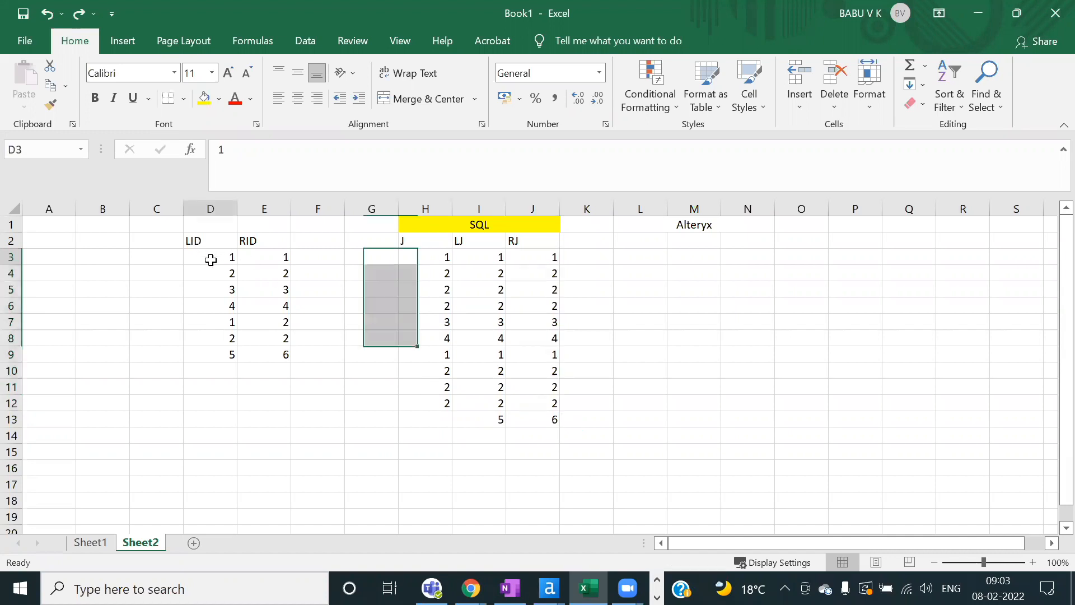
left_click(268, 256)
left_click(553, 257)
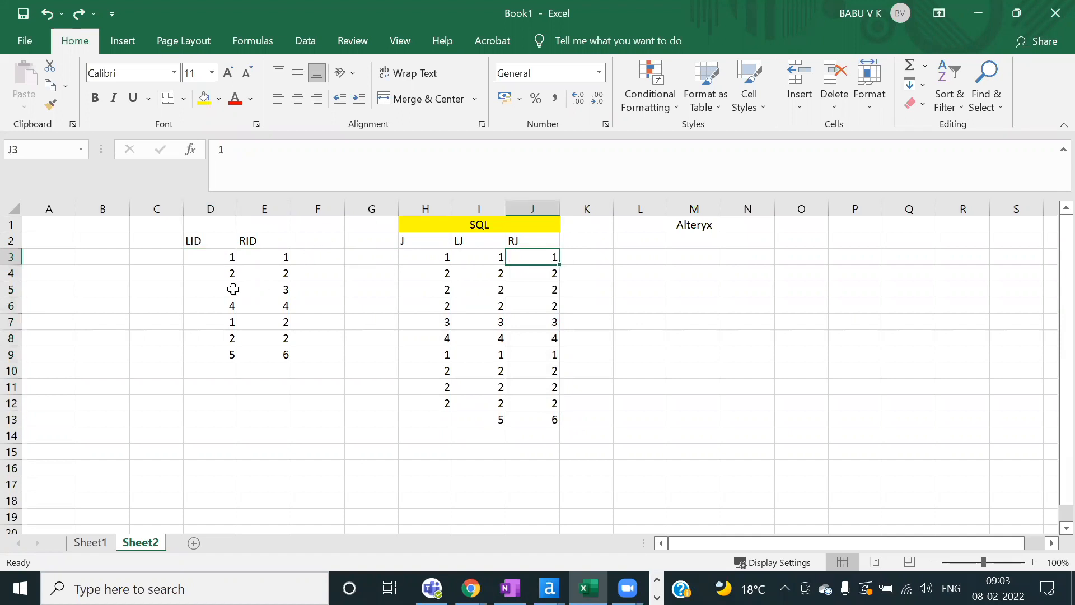
left_click(225, 276)
left_click(275, 273)
left_click(555, 273)
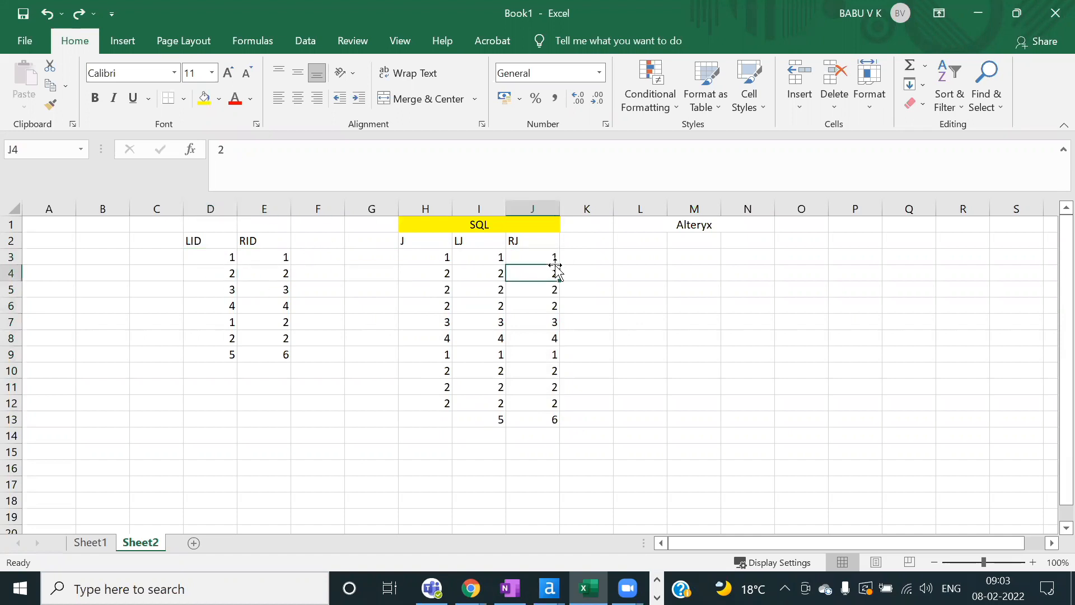
left_click(229, 273)
left_click(285, 325)
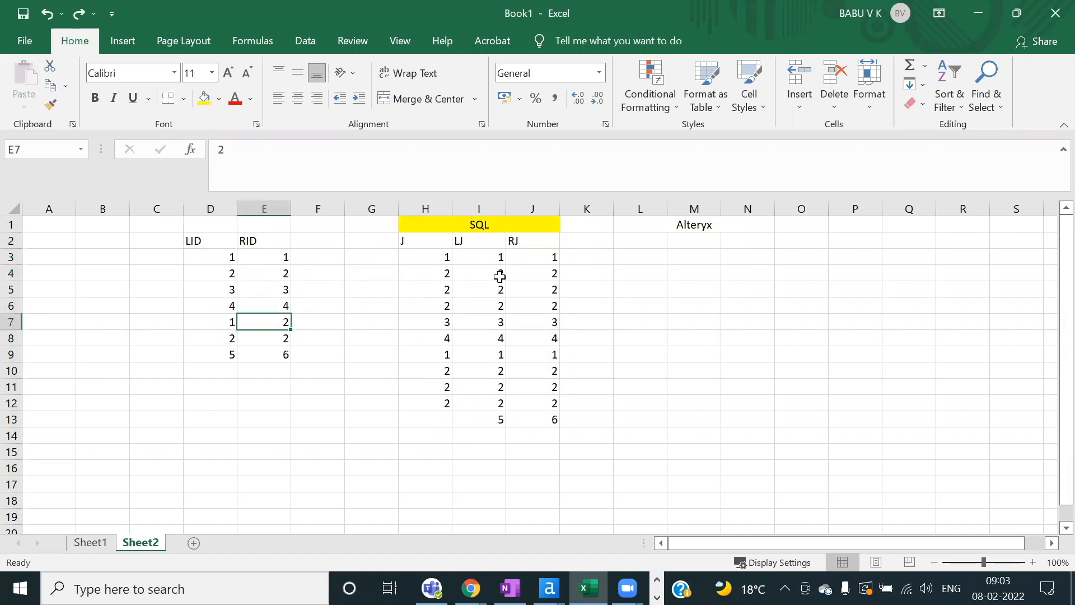
left_click_drag(539, 275, 549, 304)
left_click_drag(537, 256, 536, 307)
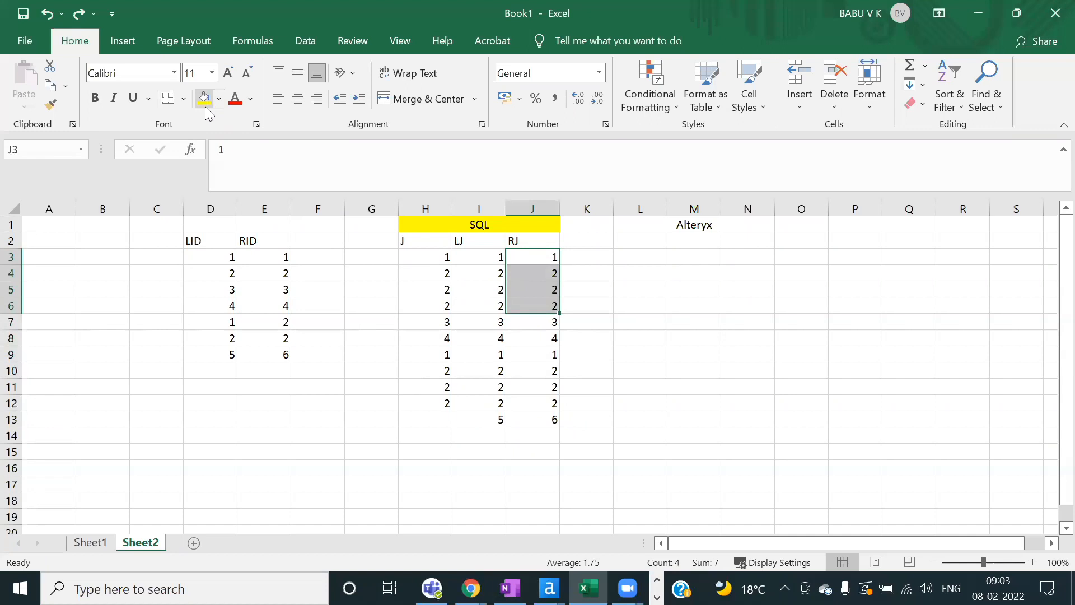
Step: Enter a trial RJ column in K2:K13: RJ, 1, 1, 2, 2, 3, 4, 2, 2, 2, 2, 6
left_click(599, 242)
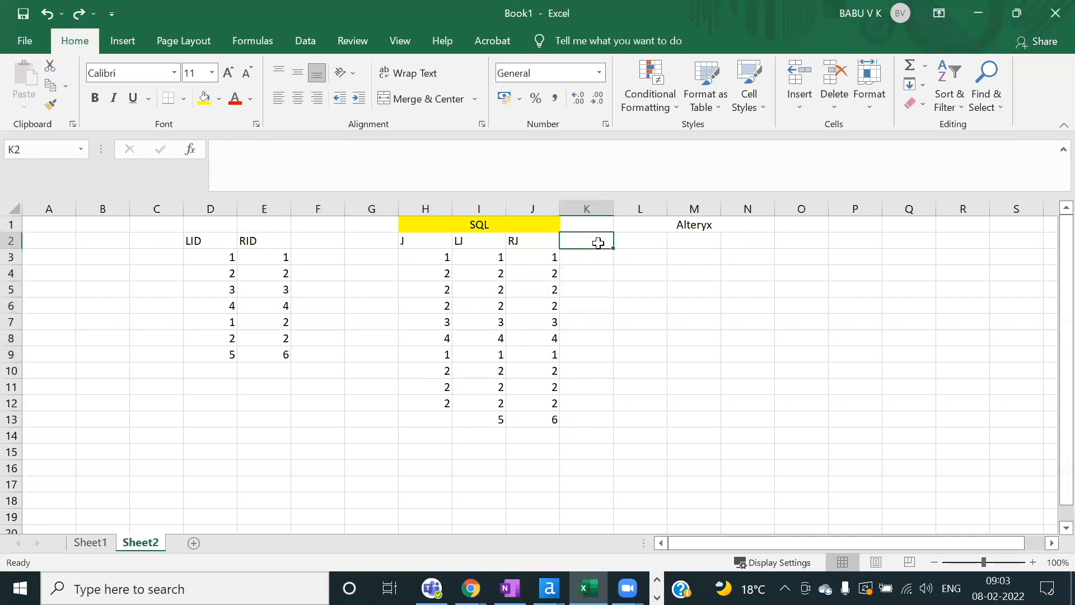
type("RJ")
key("Return")
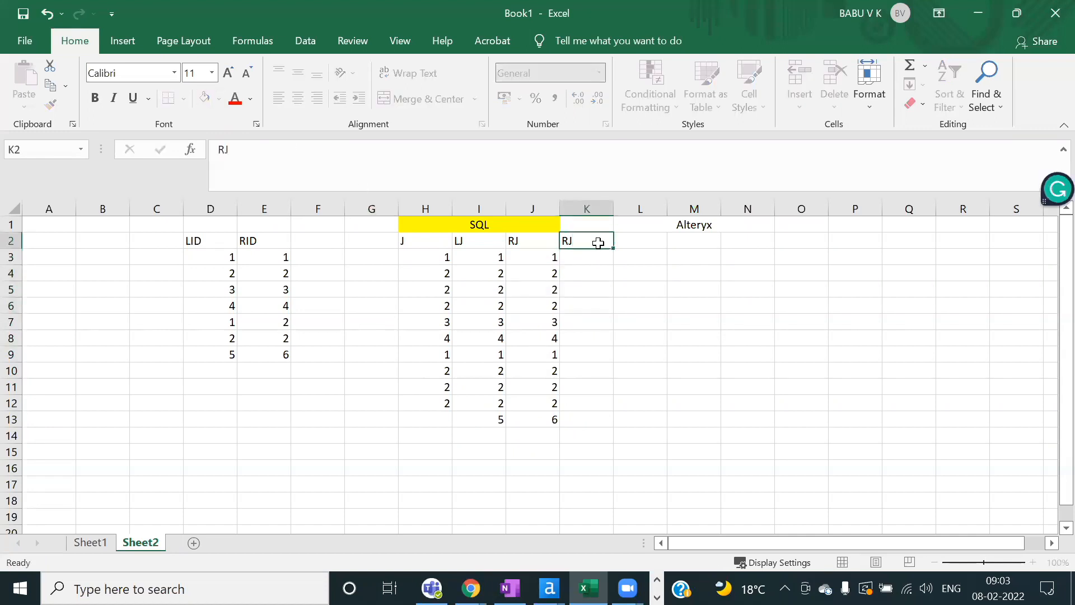
type("1")
key("Return")
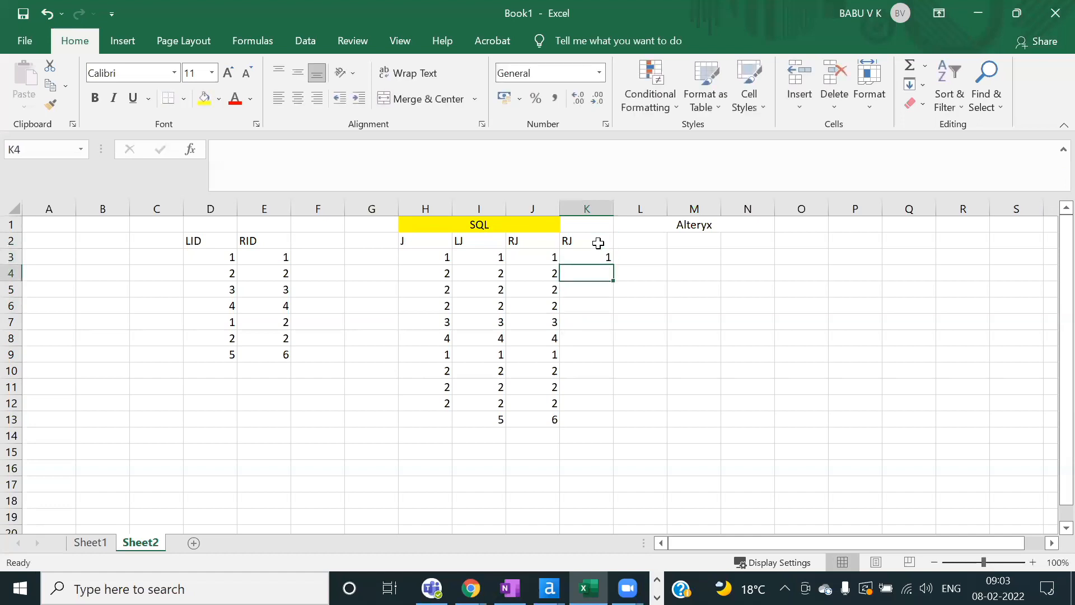
type("1")
key("Return")
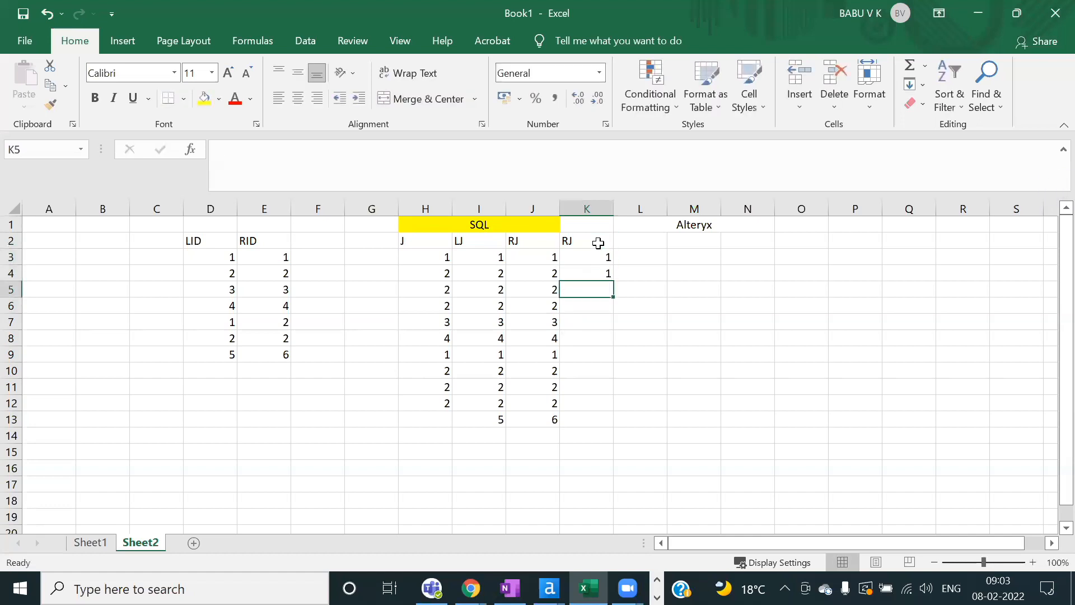
type("2")
key("Return")
type("2")
key("Return")
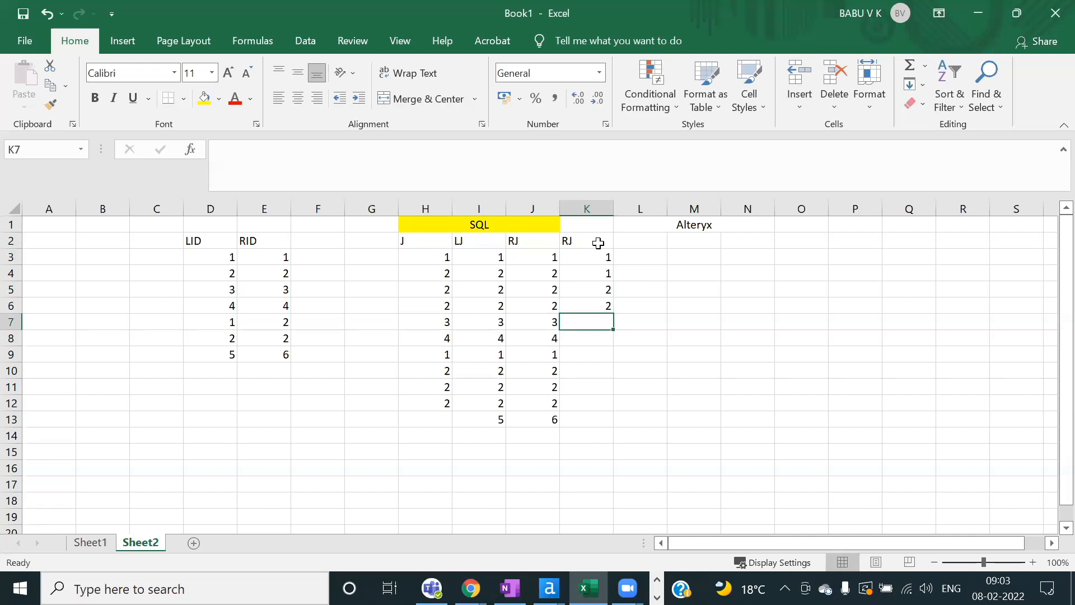
type("3")
key("Return")
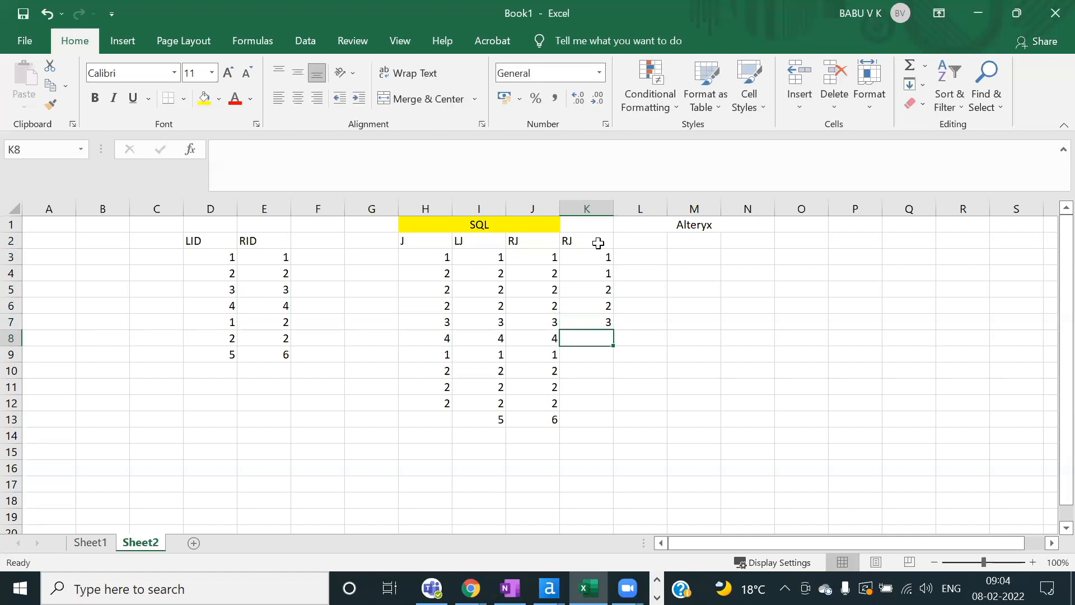
type("4")
key("Return")
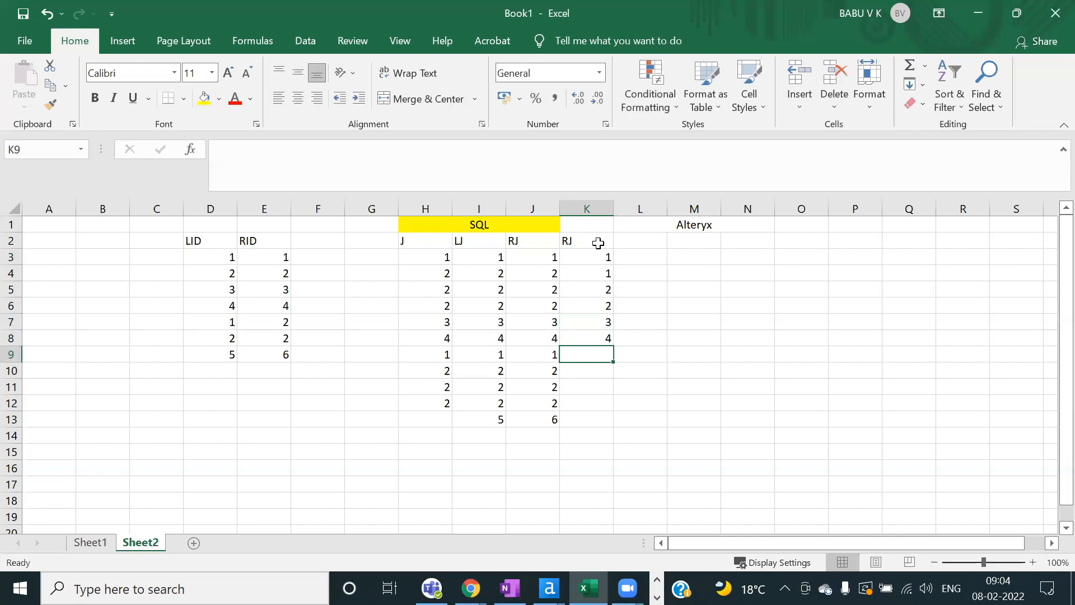
type("2")
key("Return")
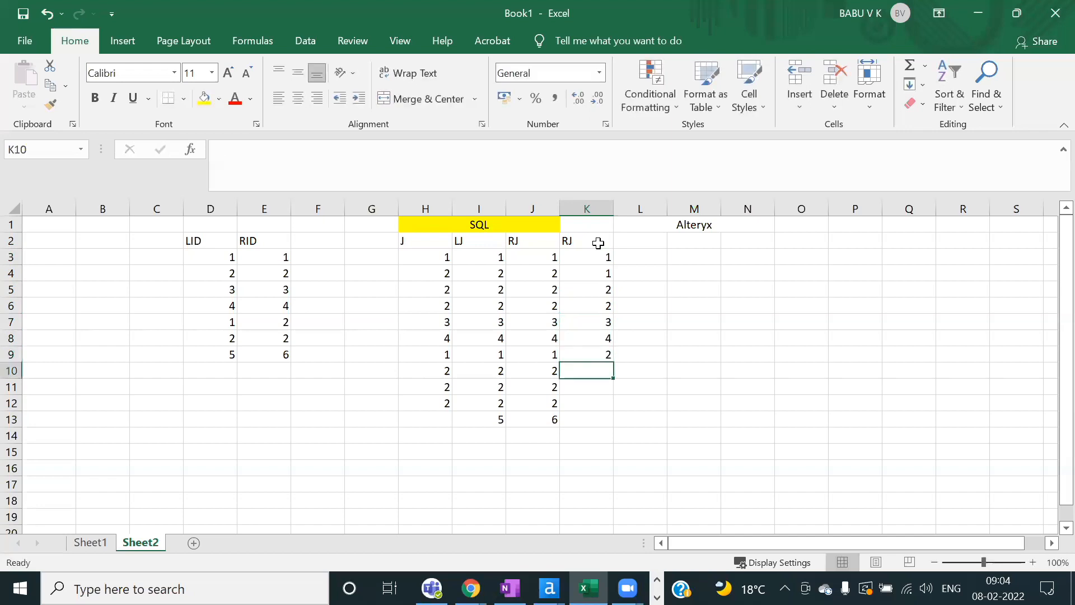
type("2")
key("Return")
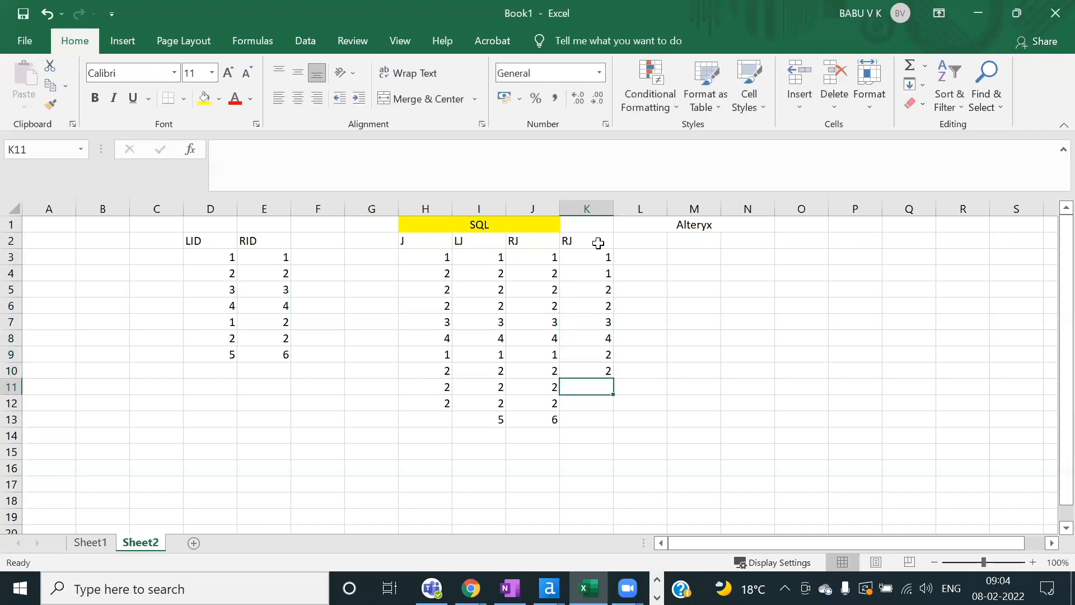
type("2")
key("Return")
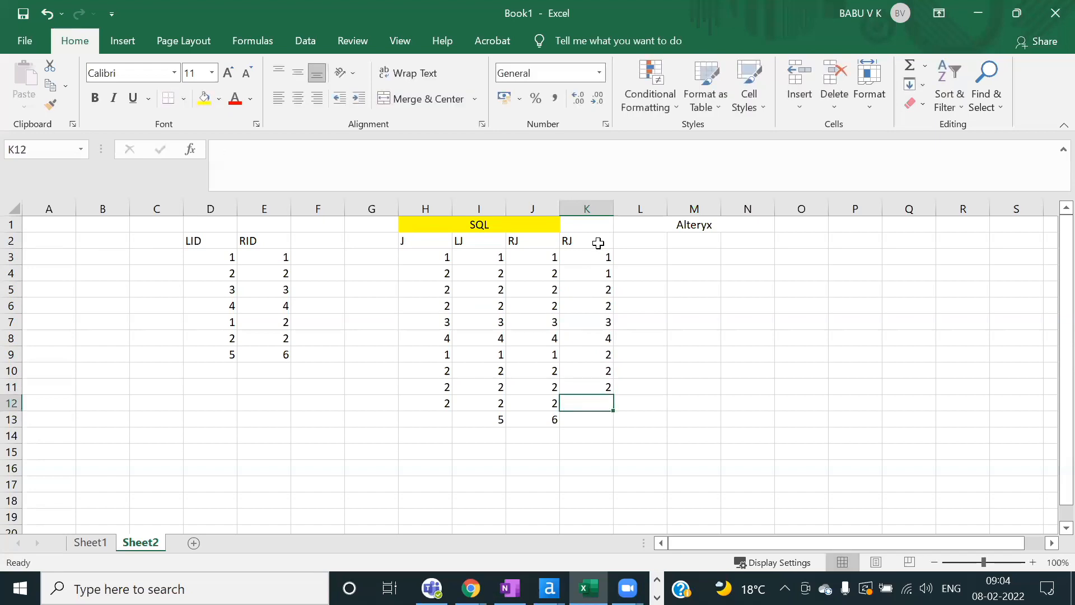
type("2")
key("Return")
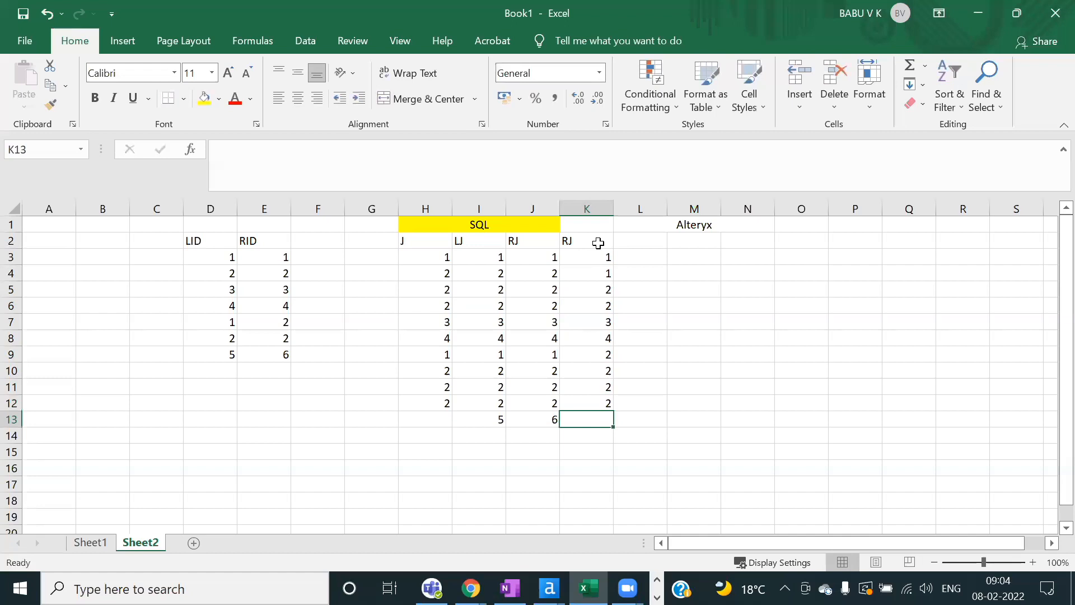
type("6")
key("Return")
Step: Compare the trial K values against the RJ column, then clear K2:K13
left_click_drag(593, 257, 588, 418)
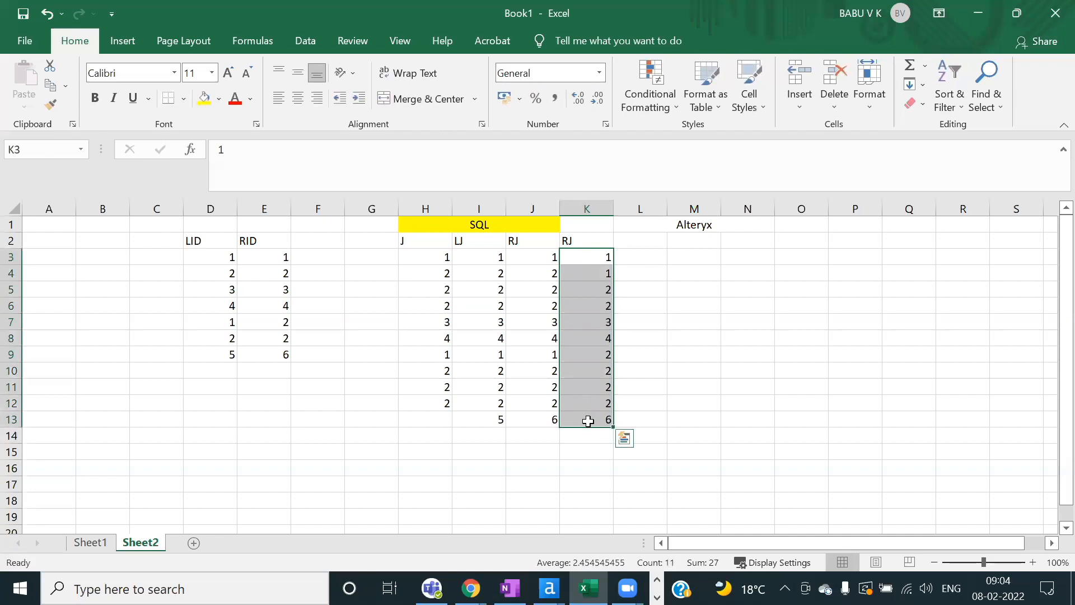
left_click(587, 386)
left_click_drag(606, 354, 607, 399)
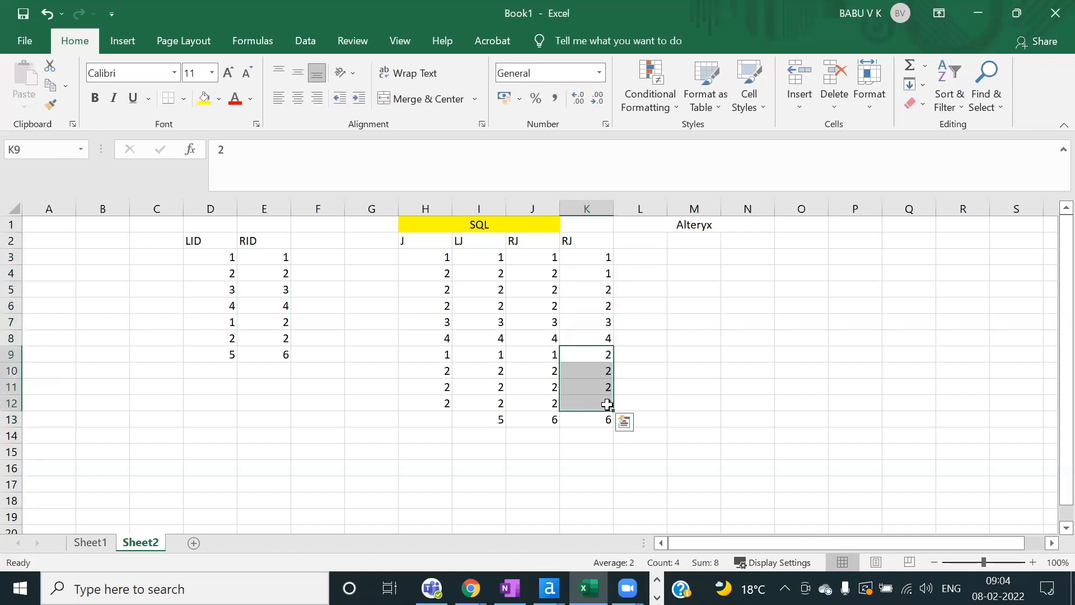
left_click(605, 304)
left_click(594, 290)
left_click_drag(543, 273, 548, 307)
left_click_drag(547, 370, 550, 405)
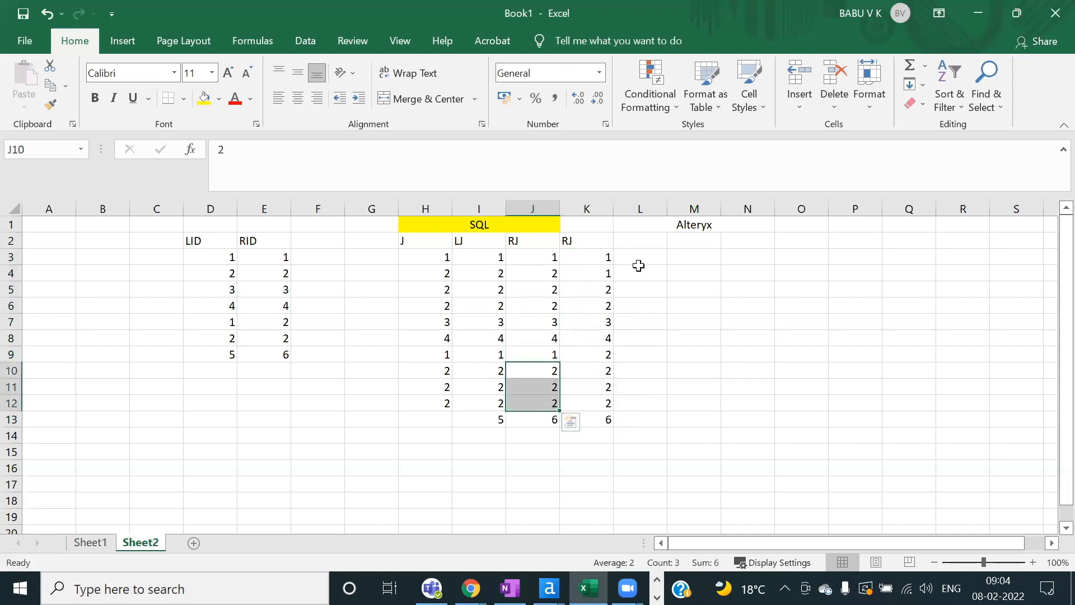
left_click_drag(584, 237, 595, 420)
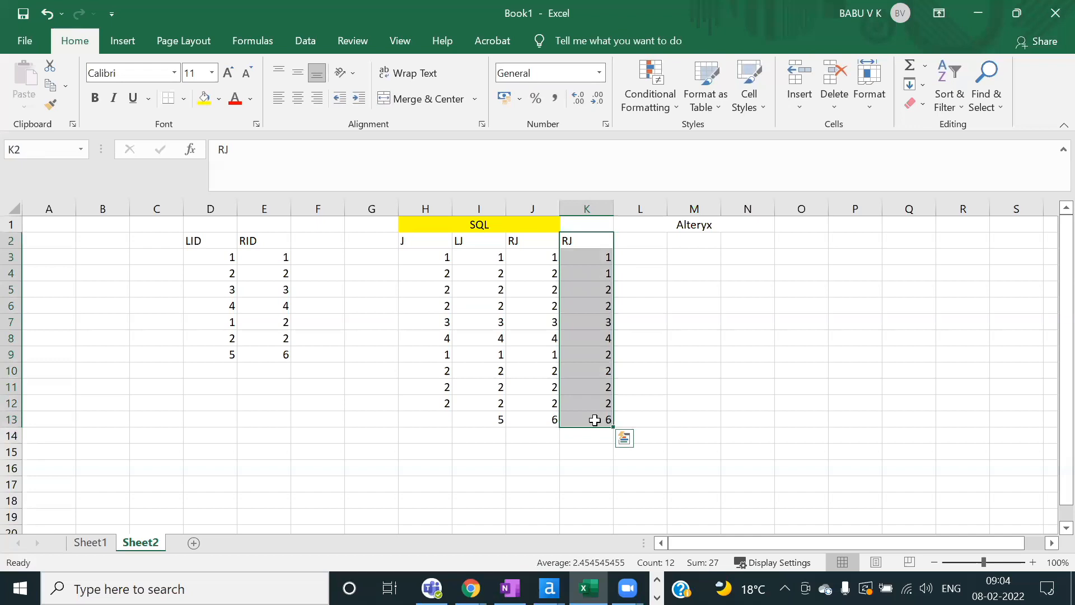
key("Delete")
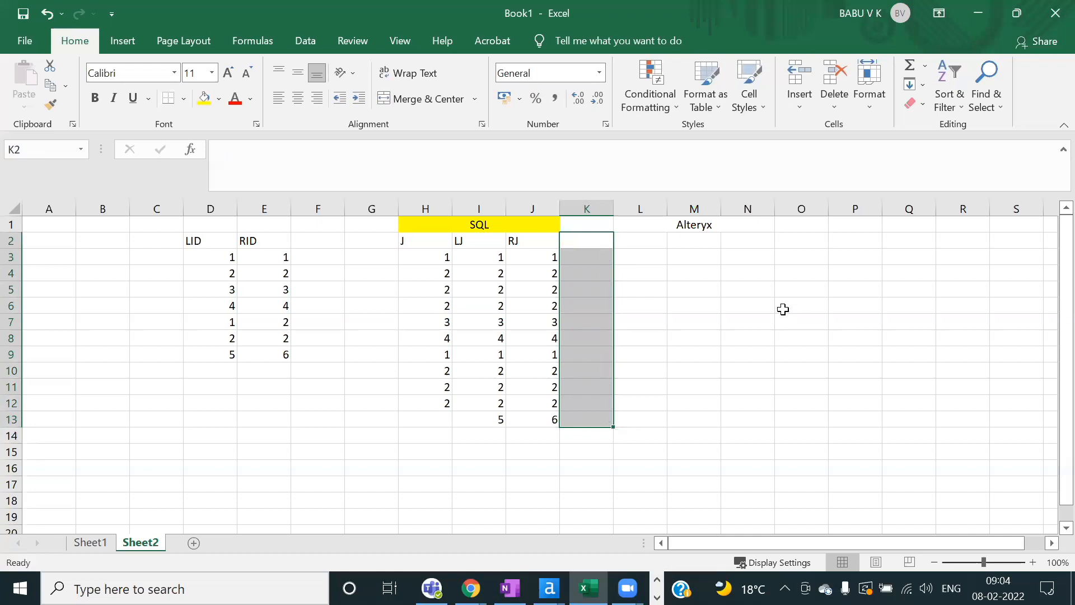
Step: Apply a yellow fill to the merged Alteryx heading
left_click(645, 271)
left_click(644, 242)
left_click(692, 224)
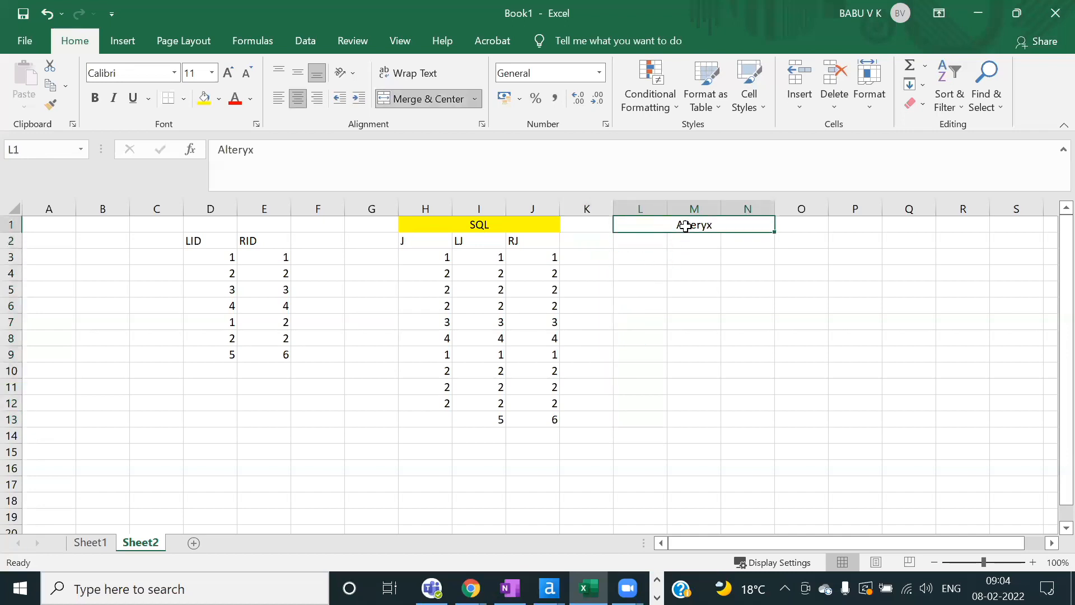
left_click(205, 99)
left_click(599, 297)
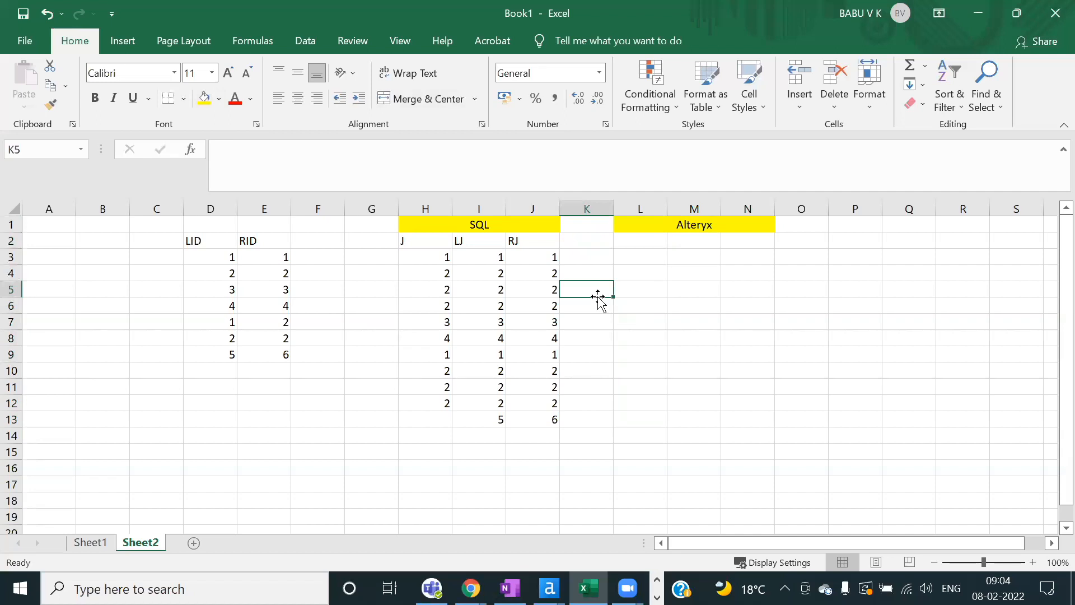
Step: Undo the fill and Format Paint the SQL heading's style onto the Alteryx heading
key("ctrl+z")
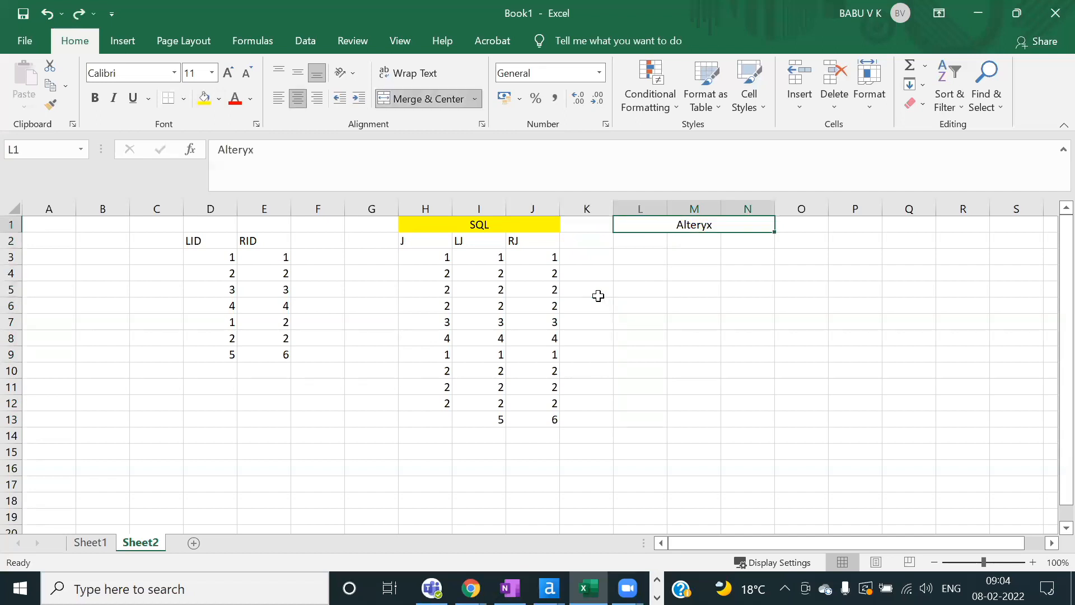
left_click(598, 297)
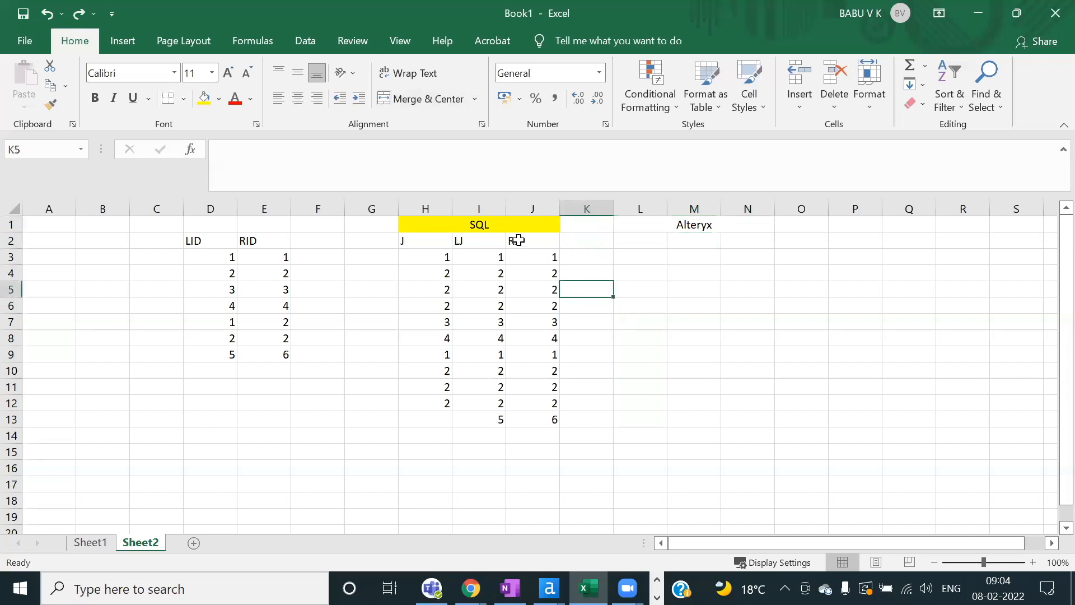
left_click(495, 225)
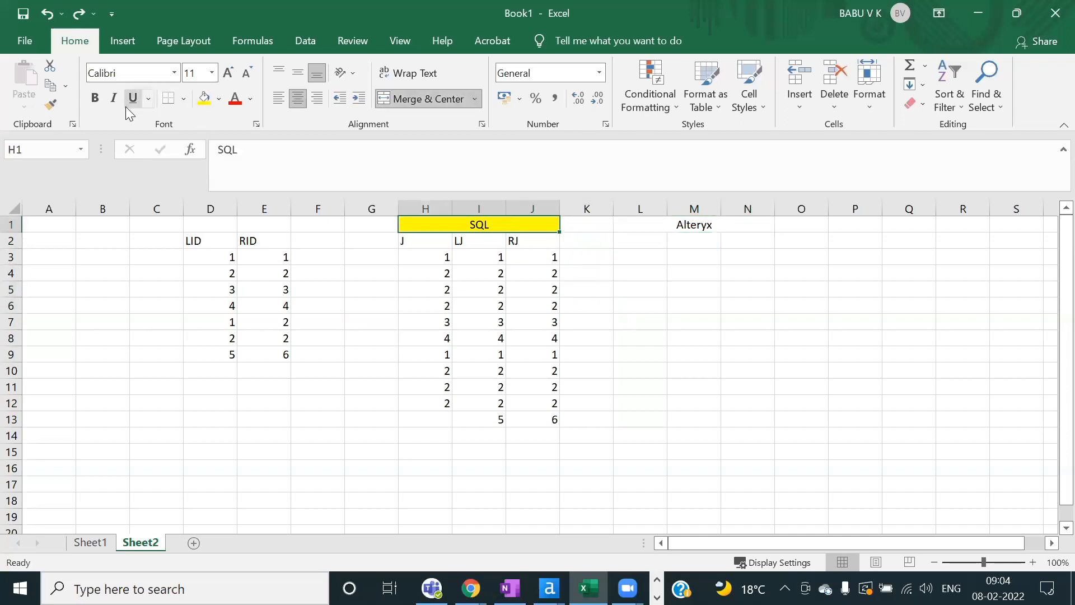
left_click(50, 105)
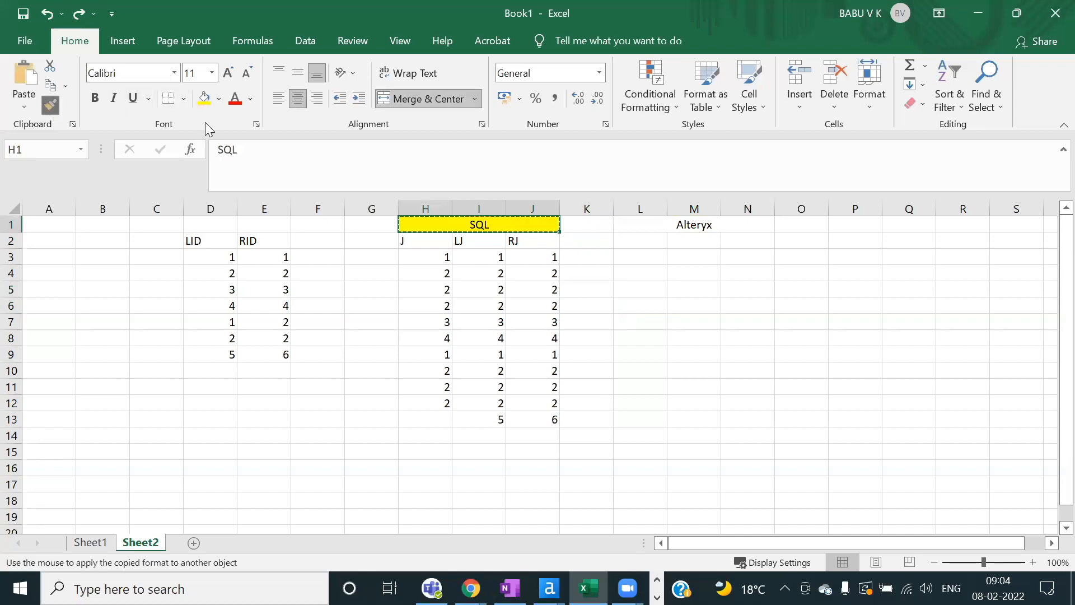
left_click(695, 227)
Step: Copy the J column (H2:H12) and paste it at L2 under Alteryx
left_click(628, 238)
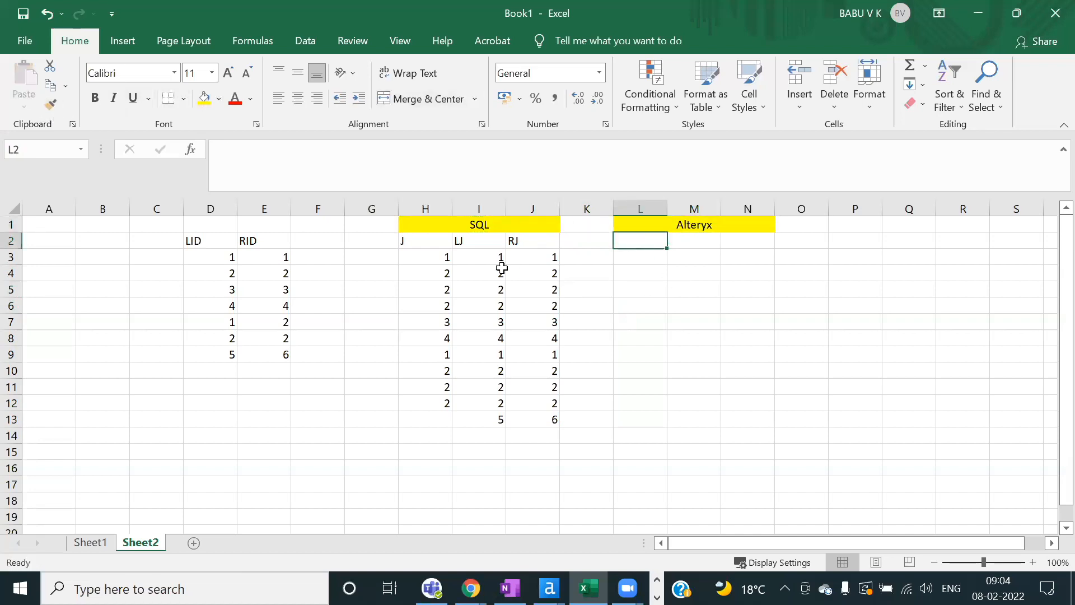
left_click_drag(435, 242, 439, 403)
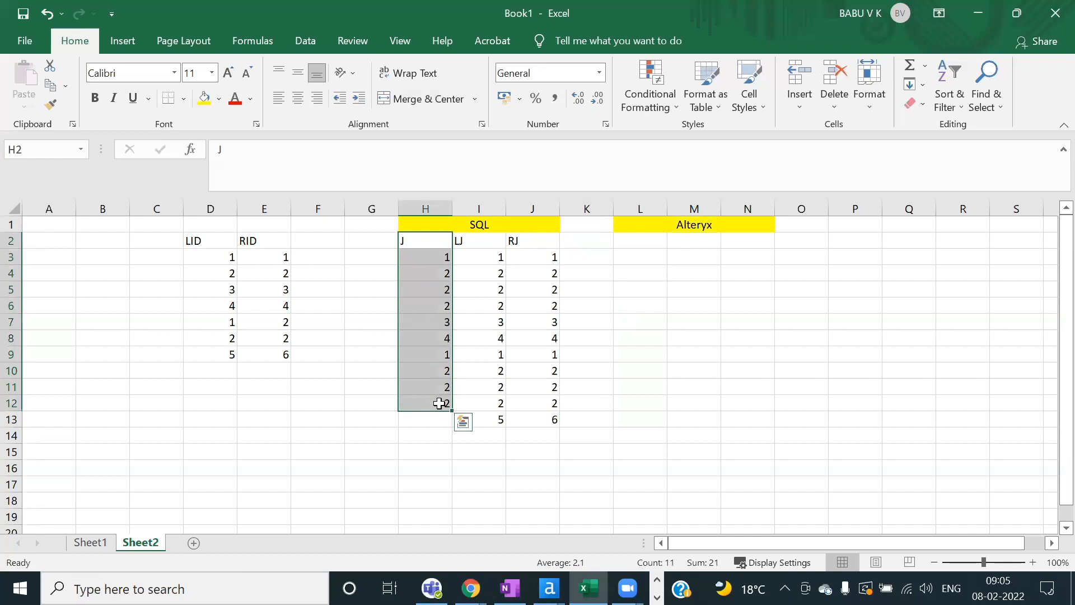
key("ctrl+c")
left_click(648, 240)
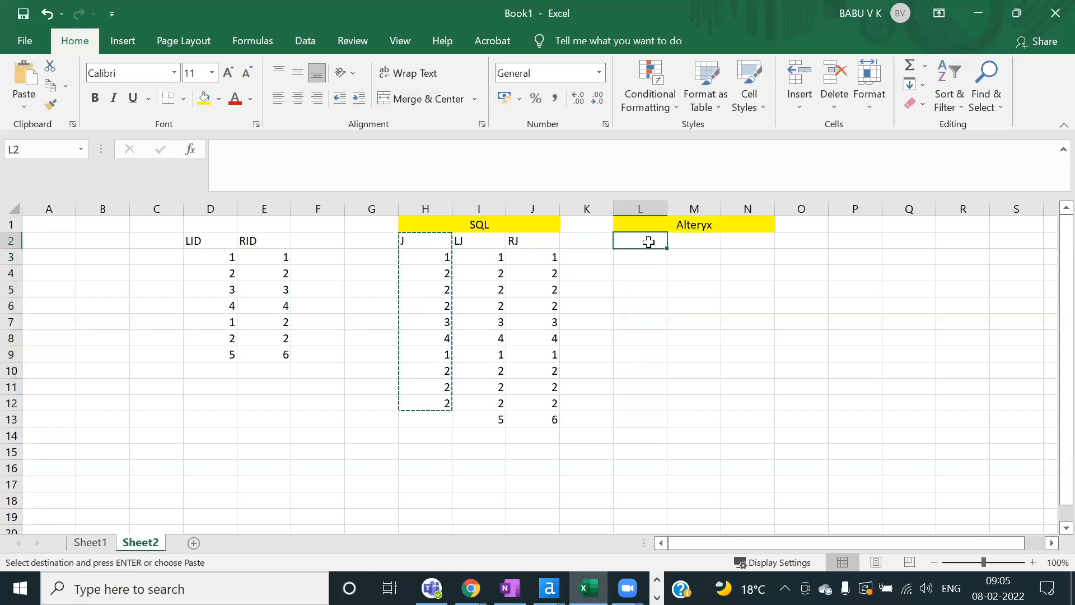
key("ctrl+v")
left_click(879, 247)
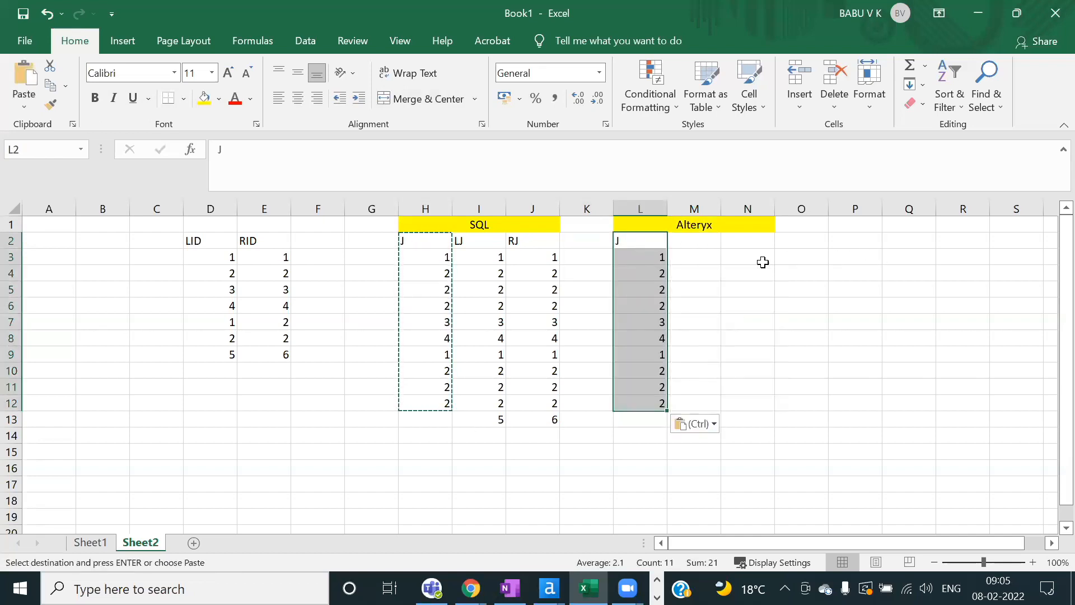
left_click(807, 287)
left_click(678, 241)
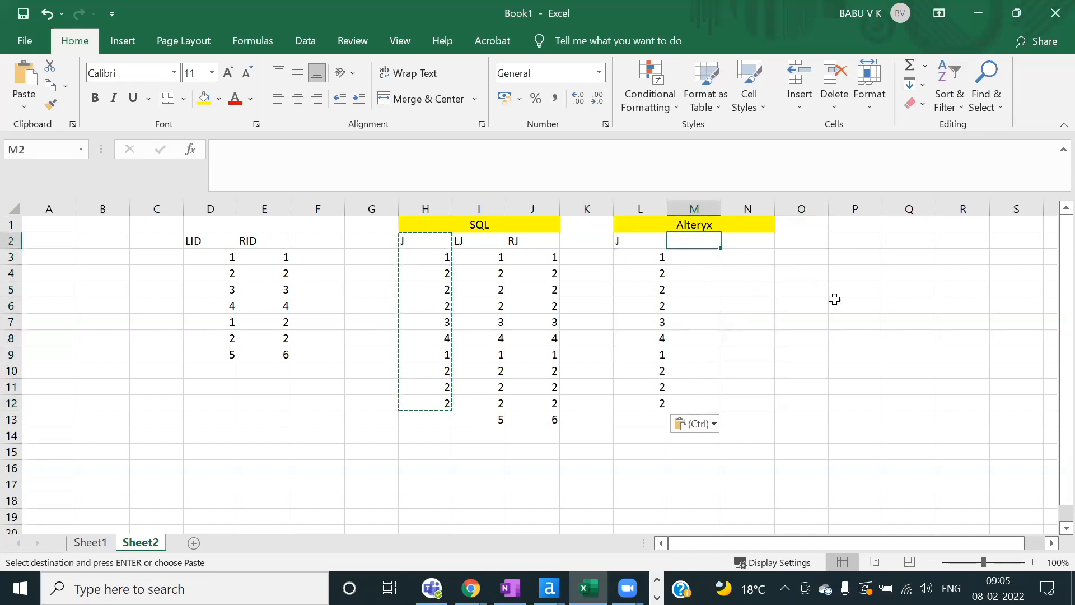
left_click(861, 235)
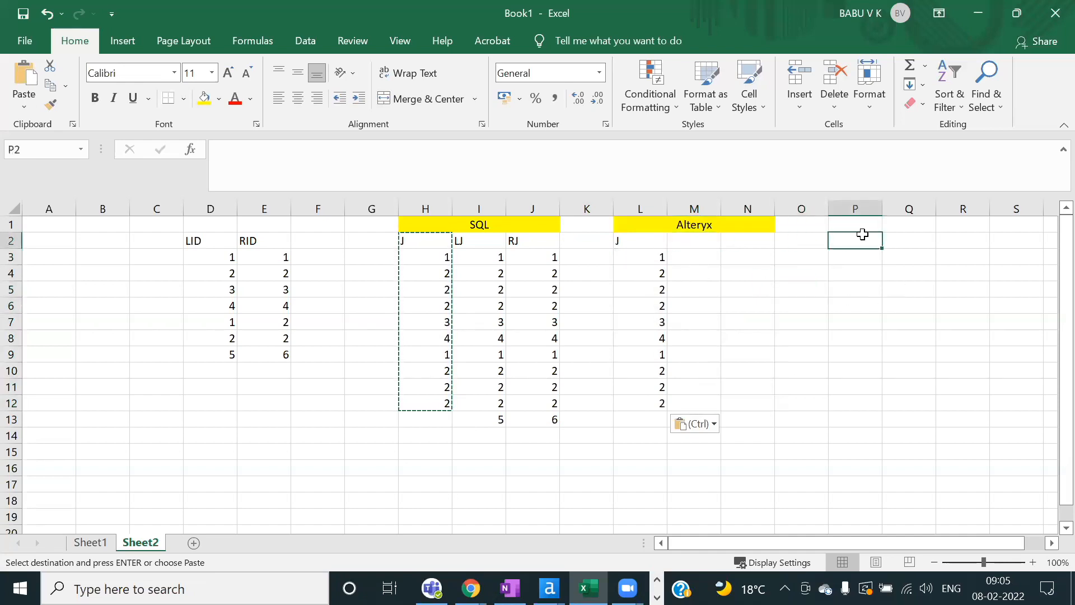
Step: Add a note in P2 reading 'we don't have Left Join and right JOin'
type("we ")
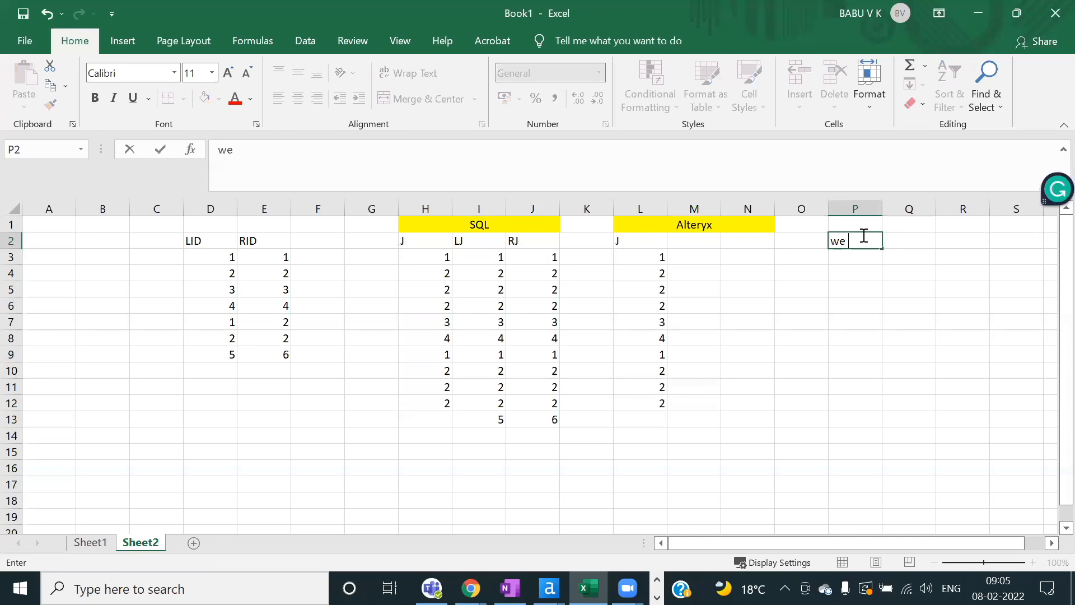
type("don't have Left Join")
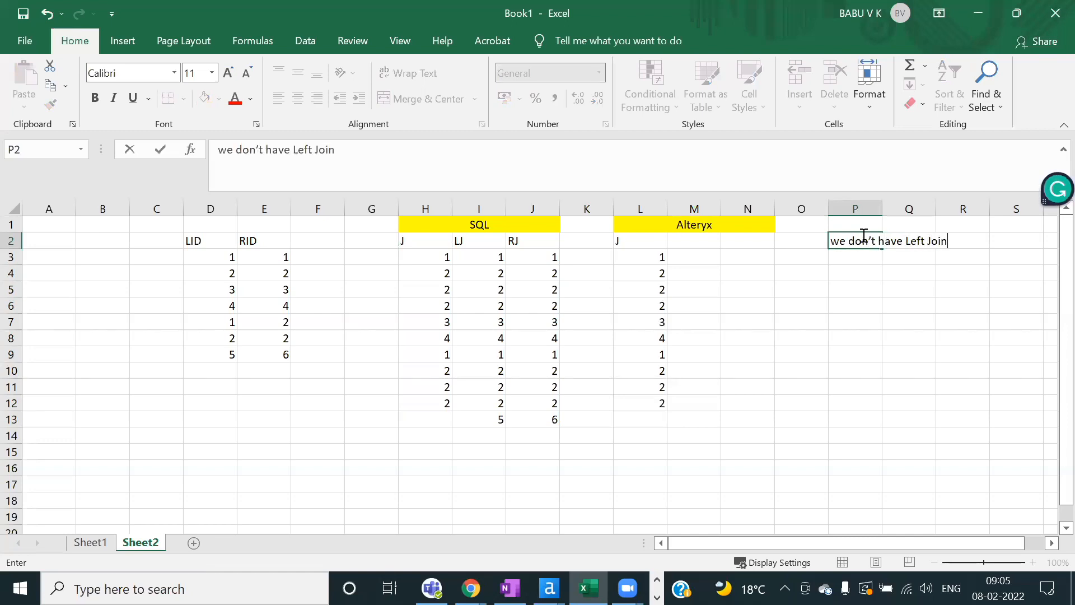
type(" and right JOin")
left_click(847, 303)
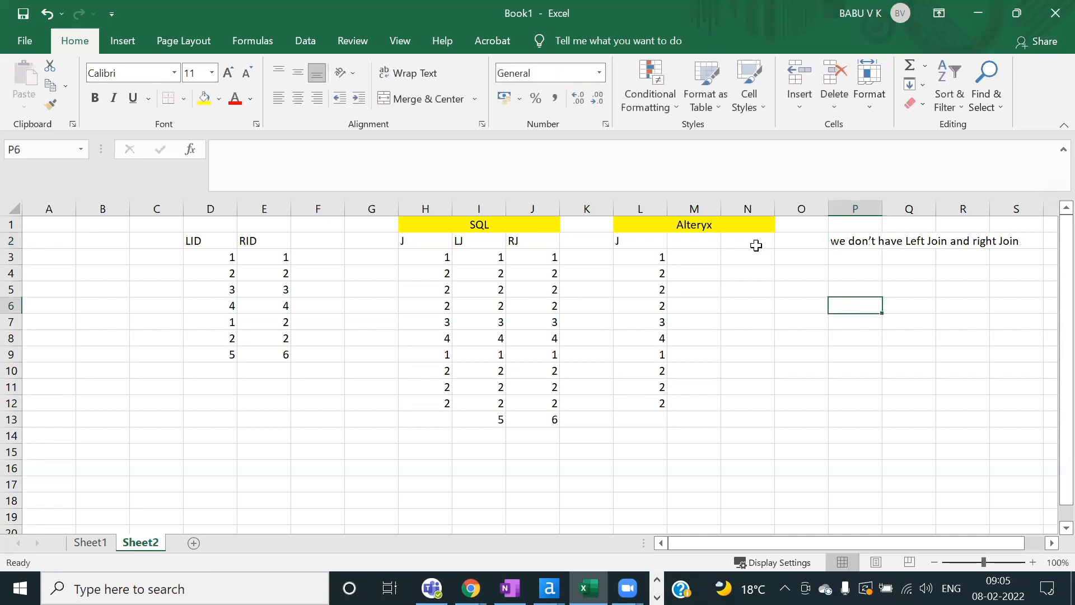
left_click(692, 244)
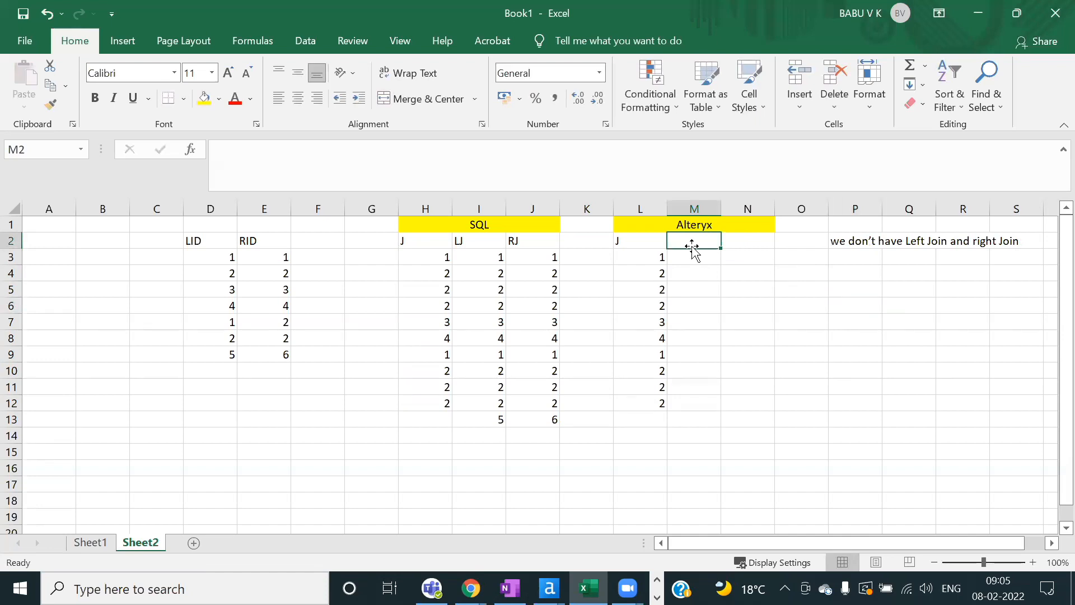
left_click_drag(644, 257, 636, 418)
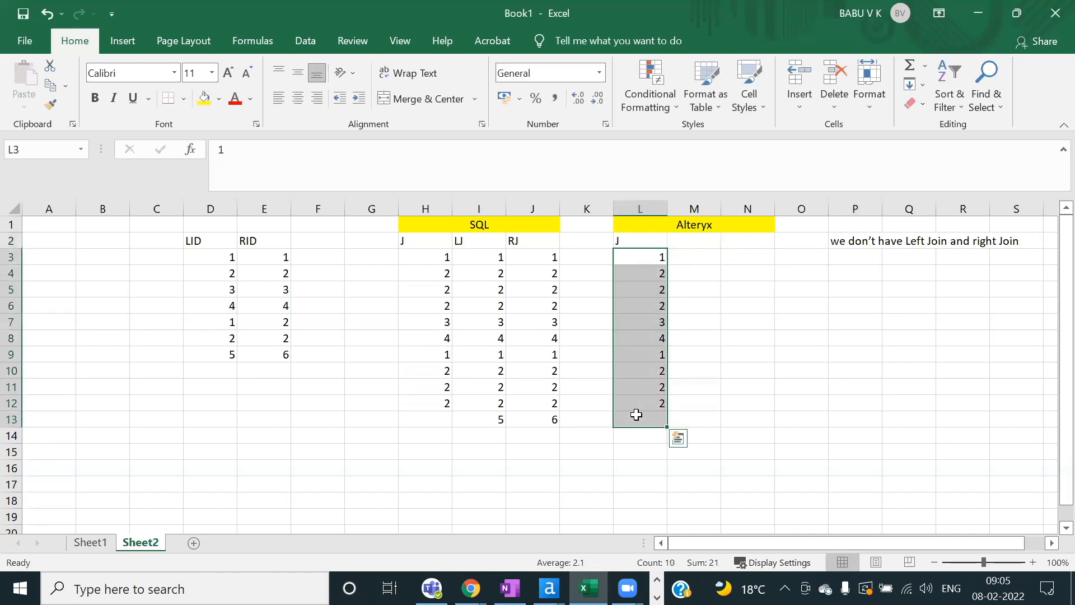
Step: Add column headers L in M2 and R in N2
left_click(683, 246)
type("L")
key("Tab")
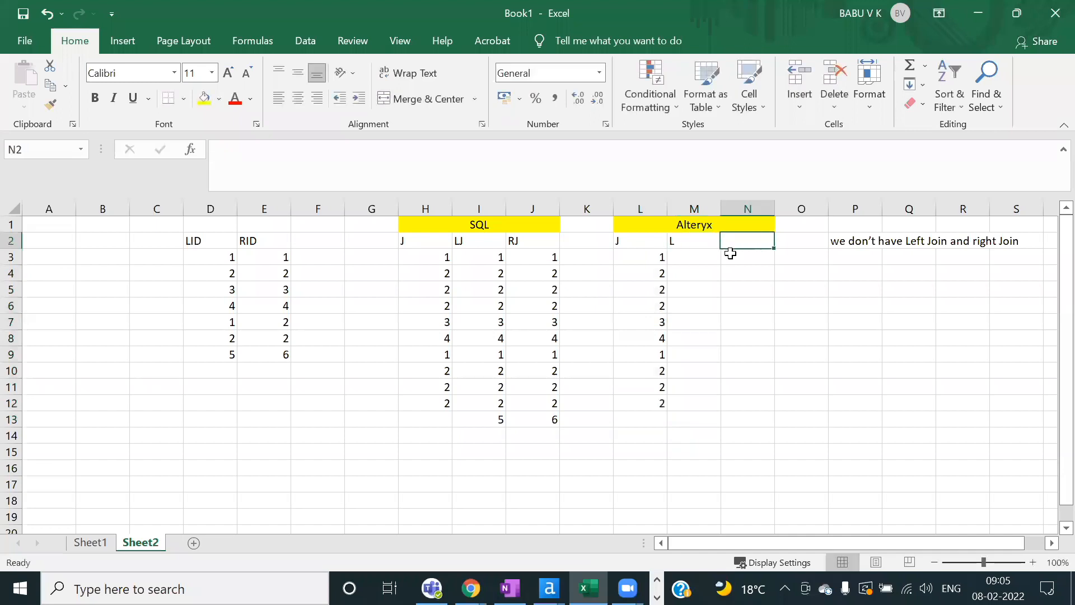
type("R")
Step: Enter 5 under the L header and 6 under the R header in row 3
left_click(675, 253)
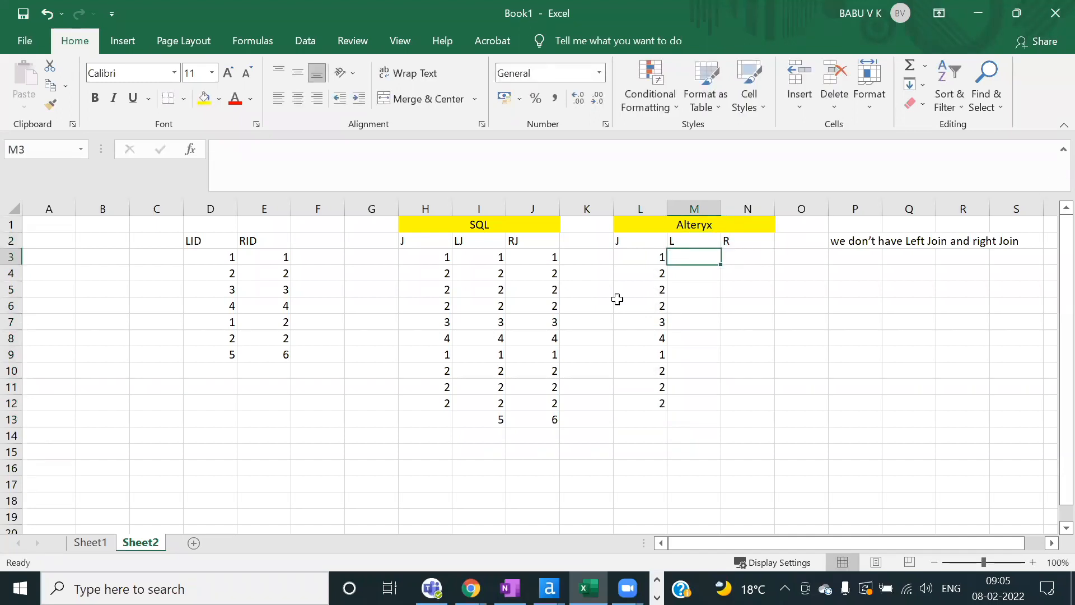
left_click(480, 417)
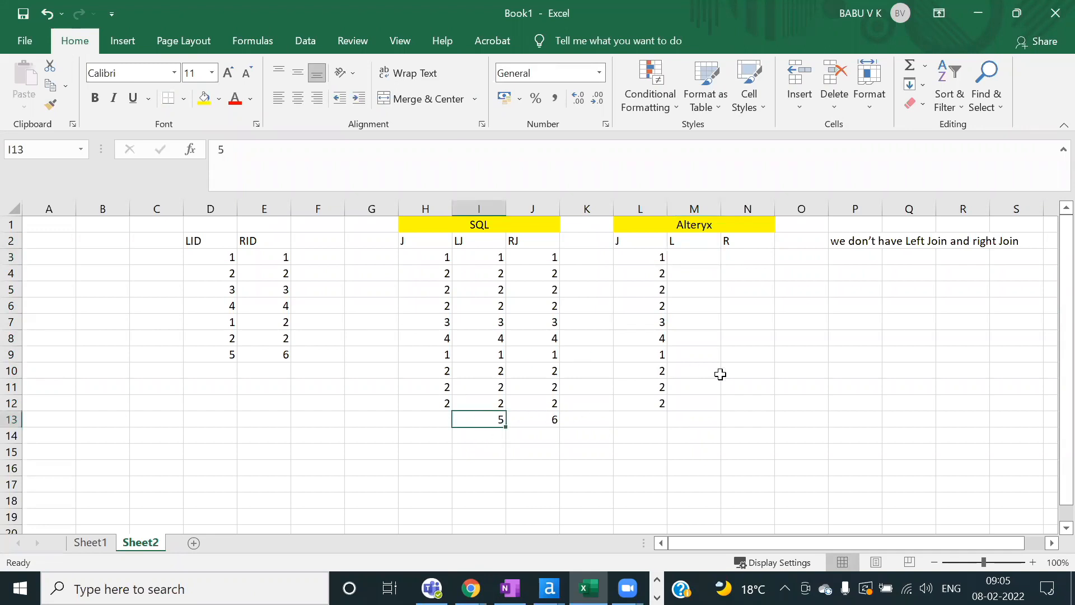
left_click(686, 242)
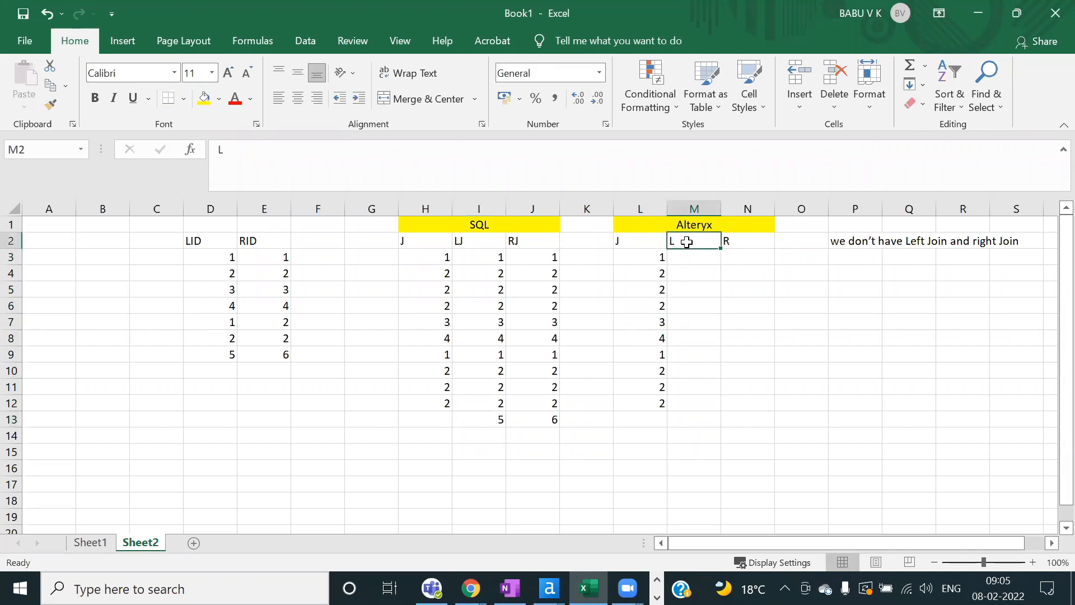
left_click(497, 418)
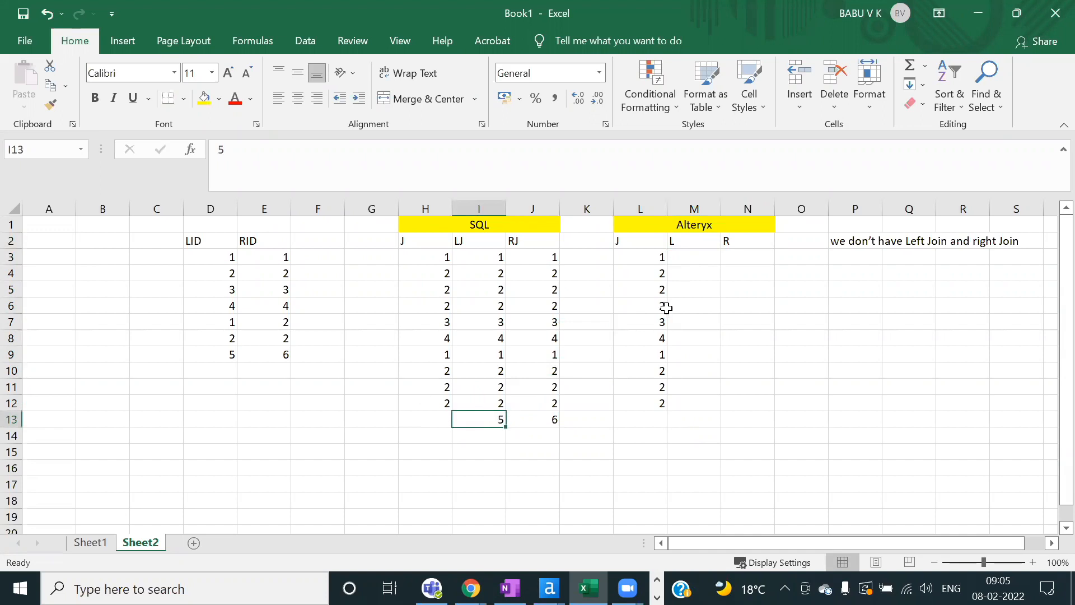
left_click(694, 256)
type("5")
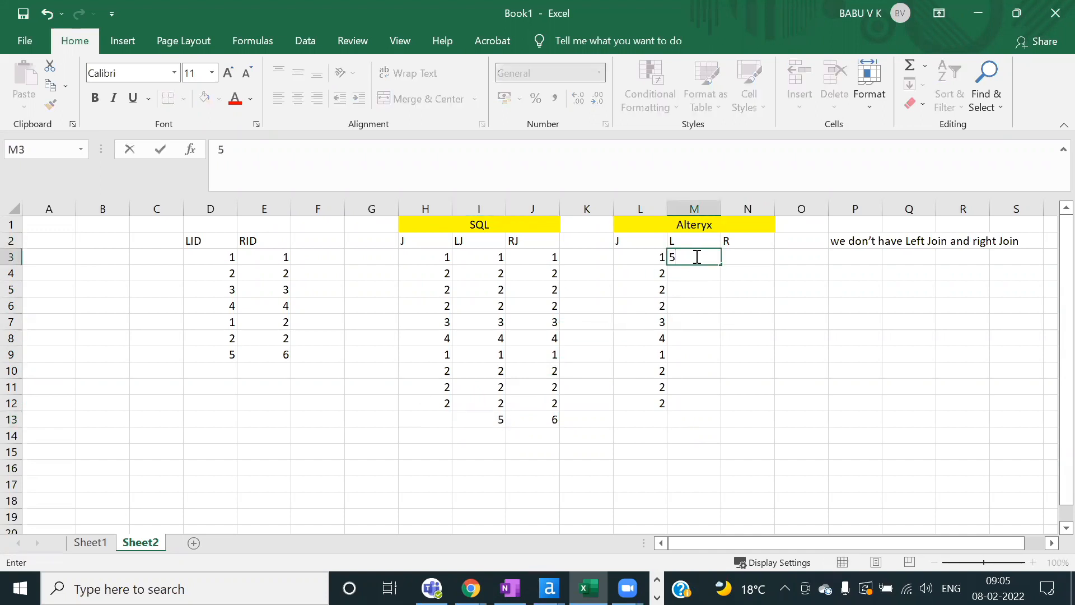
left_click(744, 257)
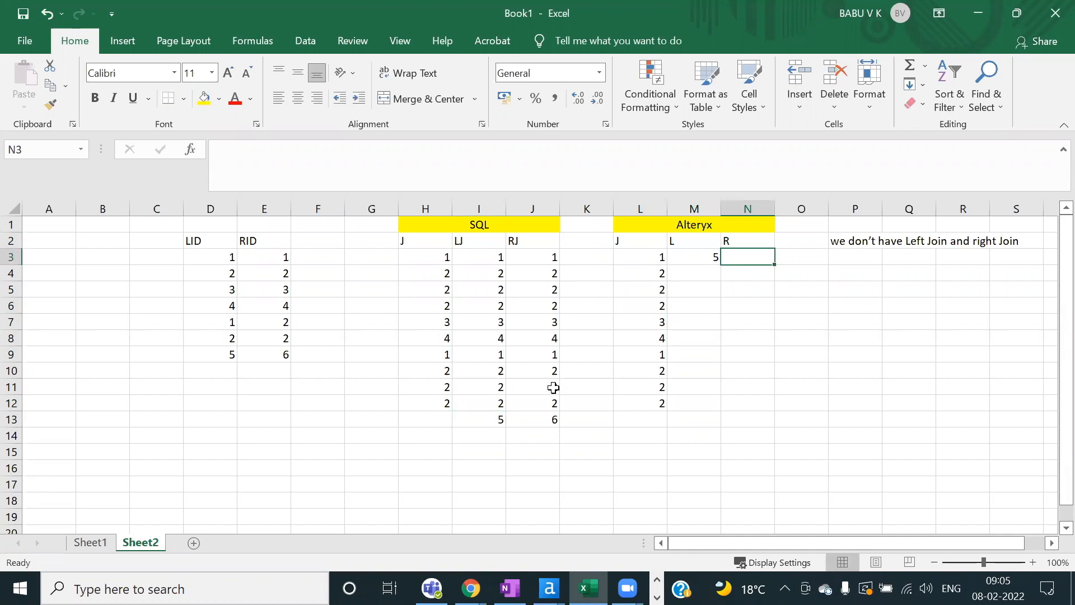
type("6")
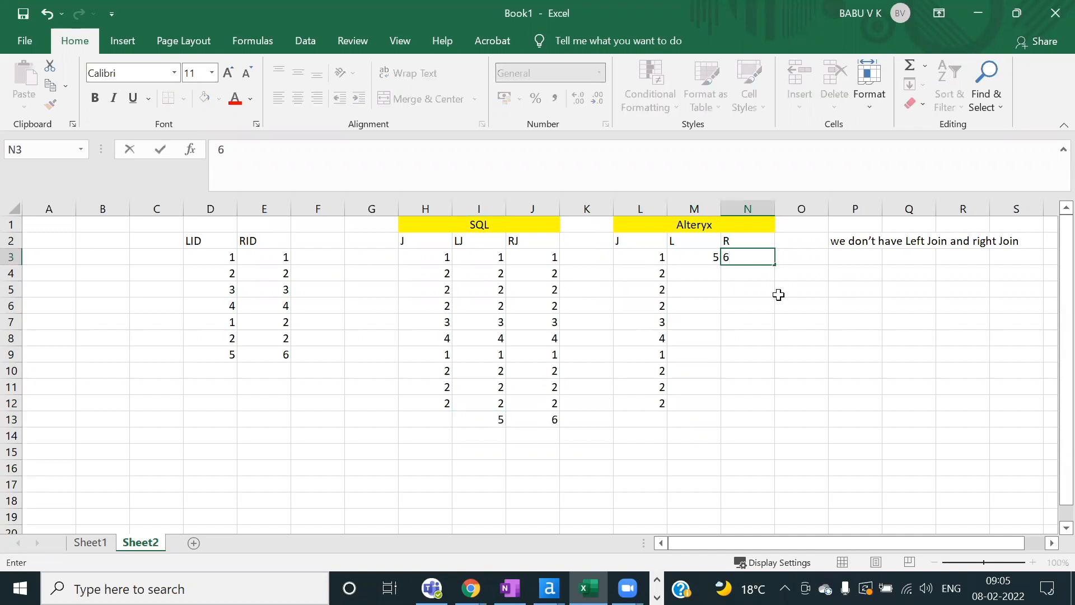
left_click(772, 294)
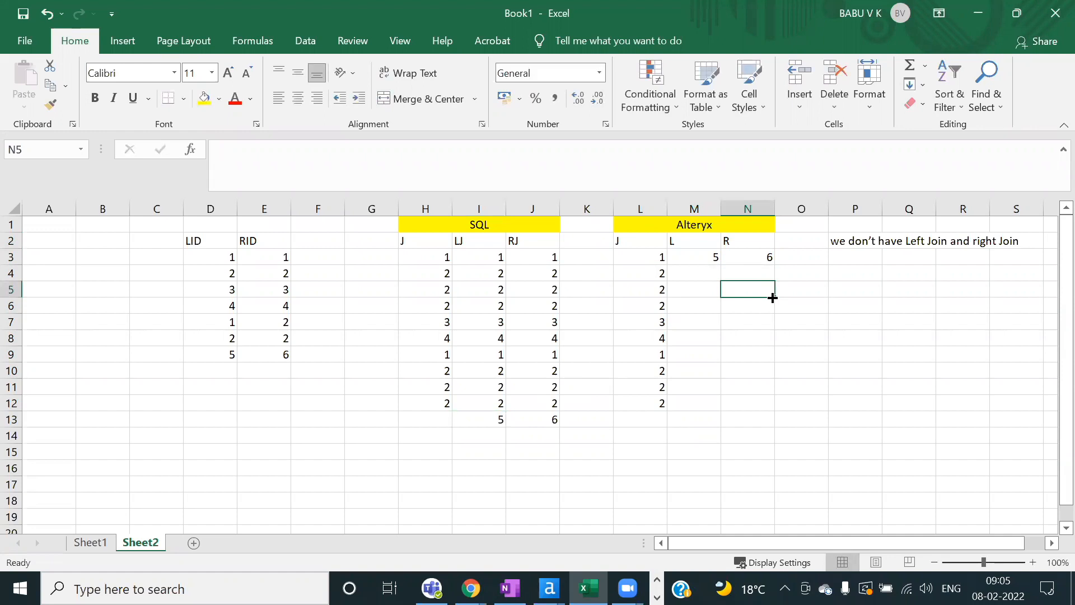
Step: Label cell M15 'Left Join' below the Alteryx J/L/R table
left_click_drag(624, 240, 747, 245)
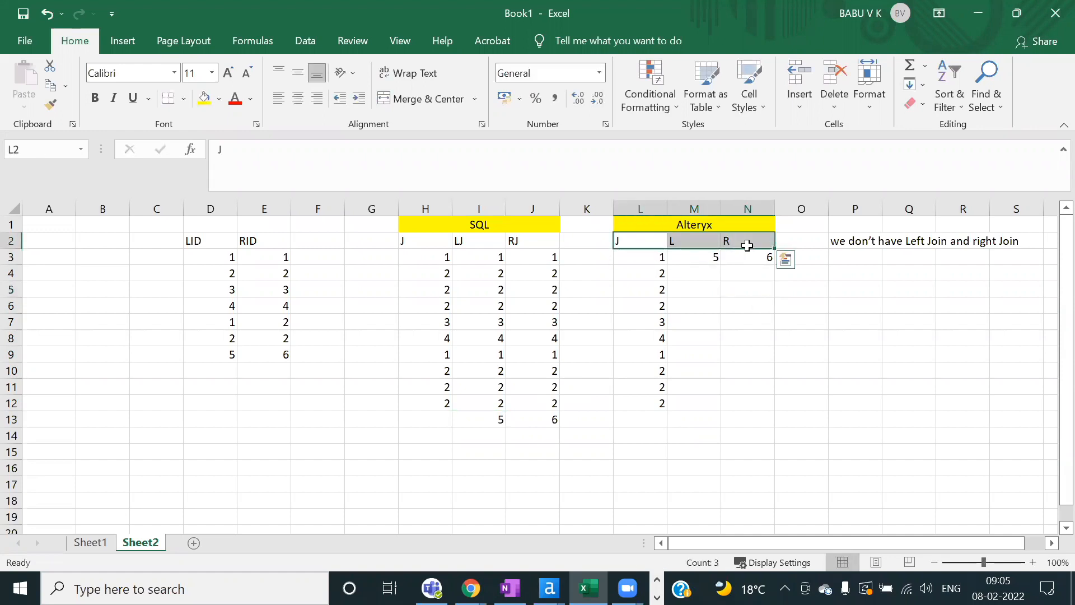
left_click(680, 452)
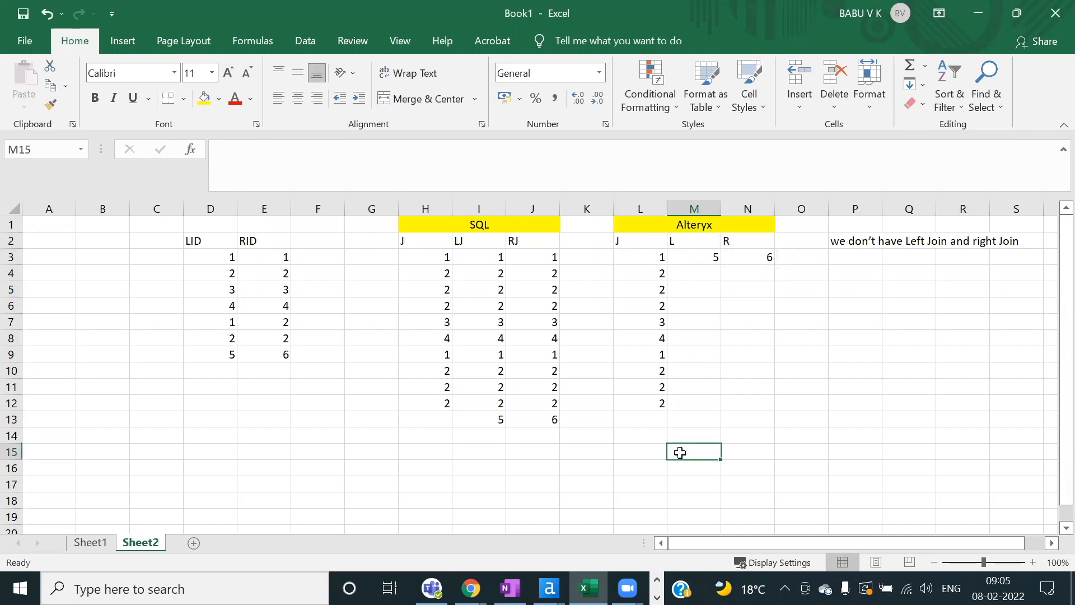
type("Left Jo")
type("in")
key("Return")
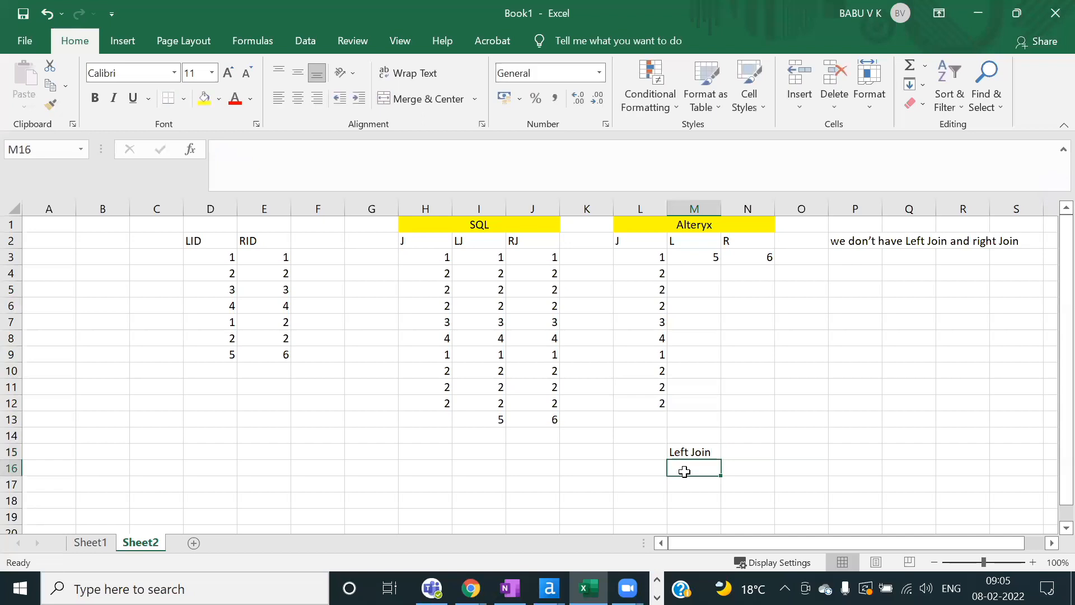
Step: Reselect the J, L and R header cells of the Alteryx table
left_click(642, 241)
left_click(681, 241)
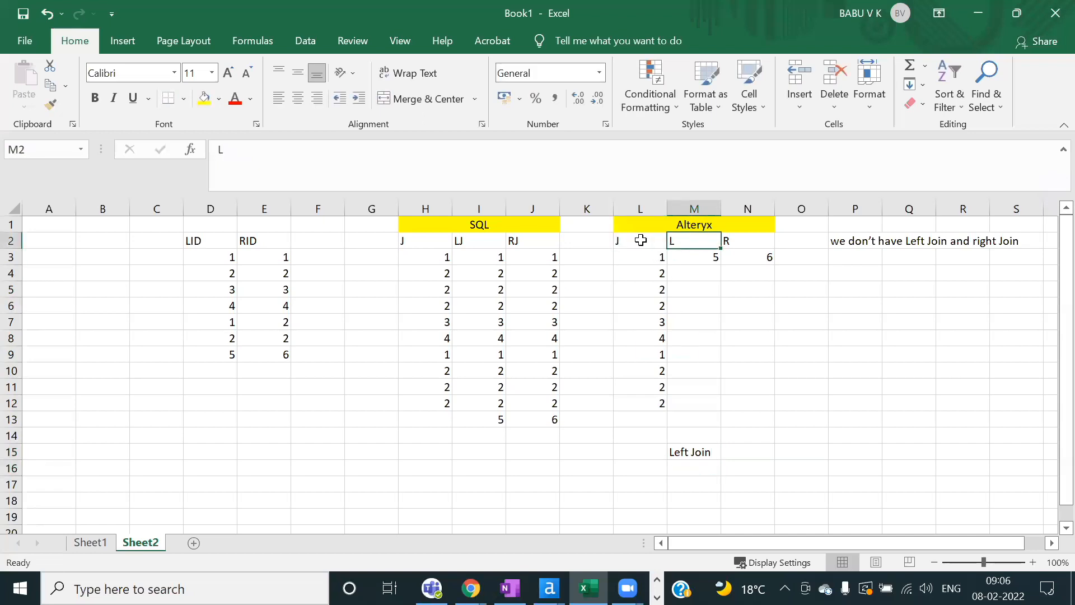
left_click_drag(641, 241, 690, 242)
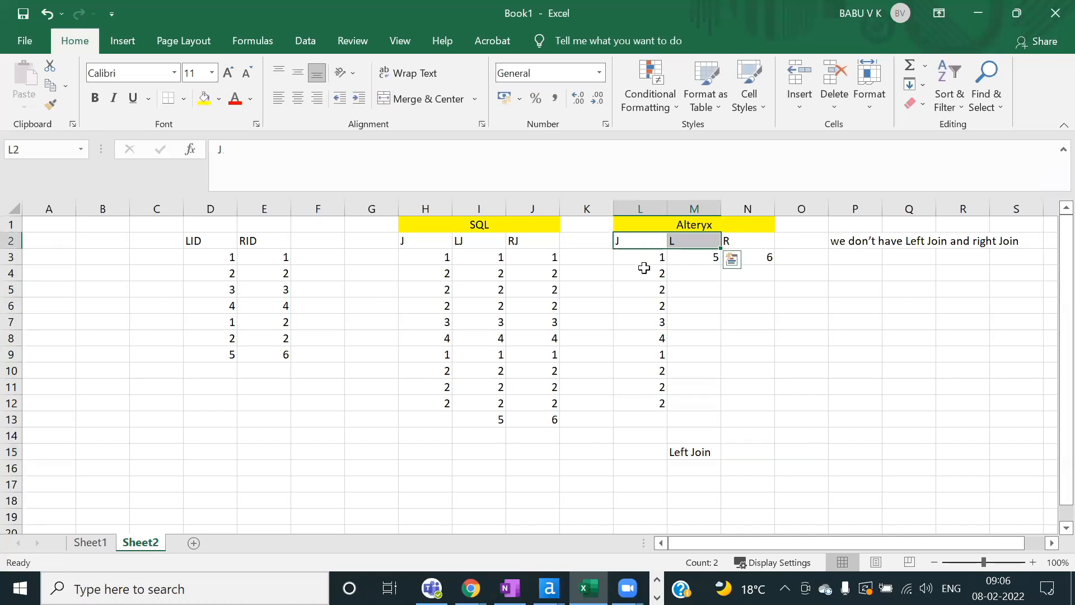
left_click(642, 288)
left_click_drag(631, 242, 681, 240)
left_click(695, 465)
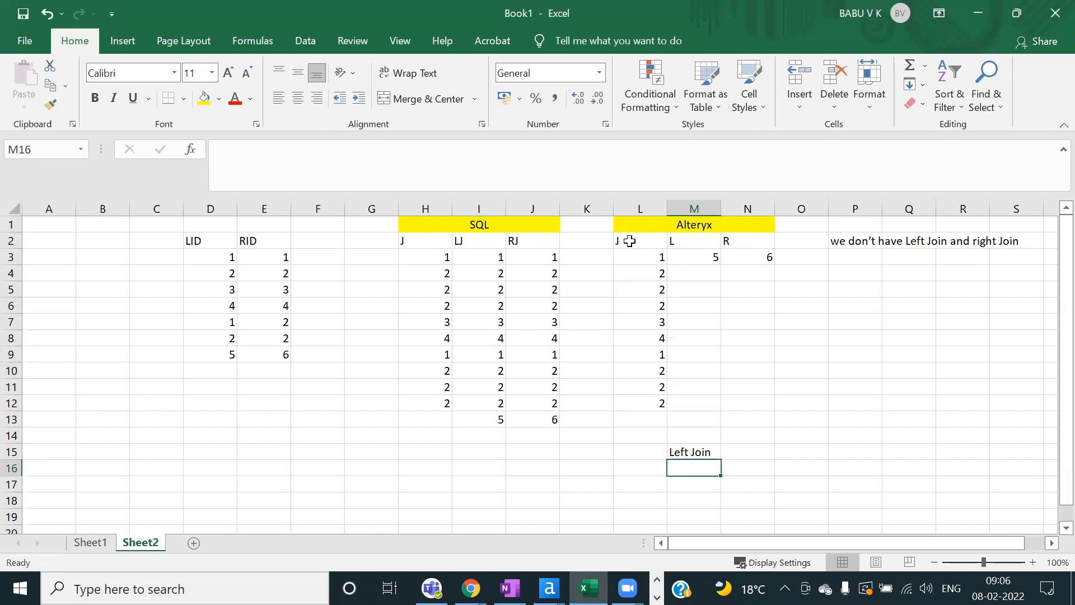
left_click(627, 240)
left_click(750, 236)
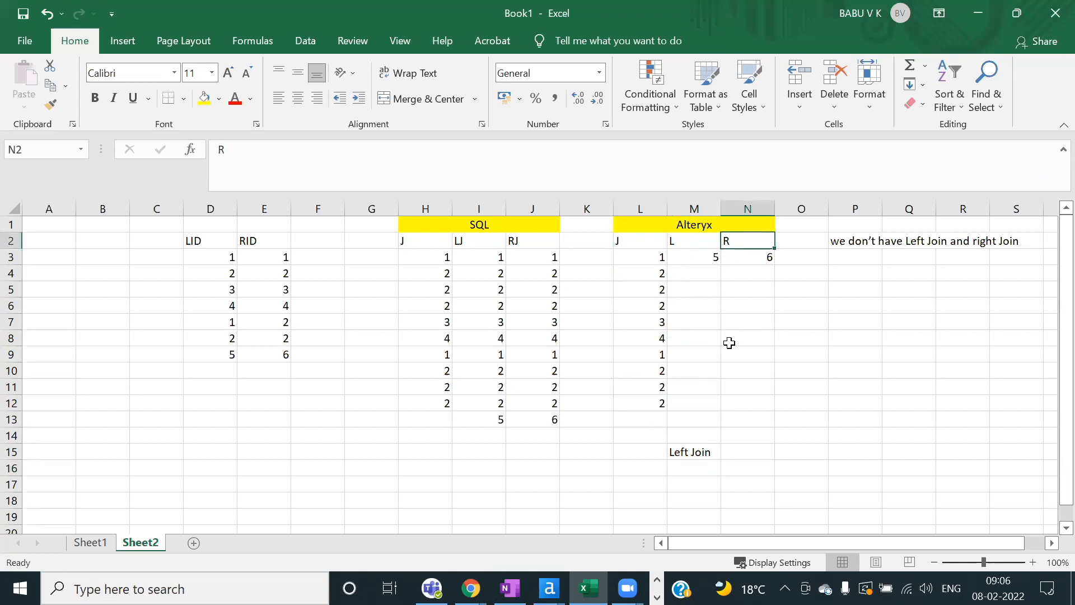
left_click(758, 354)
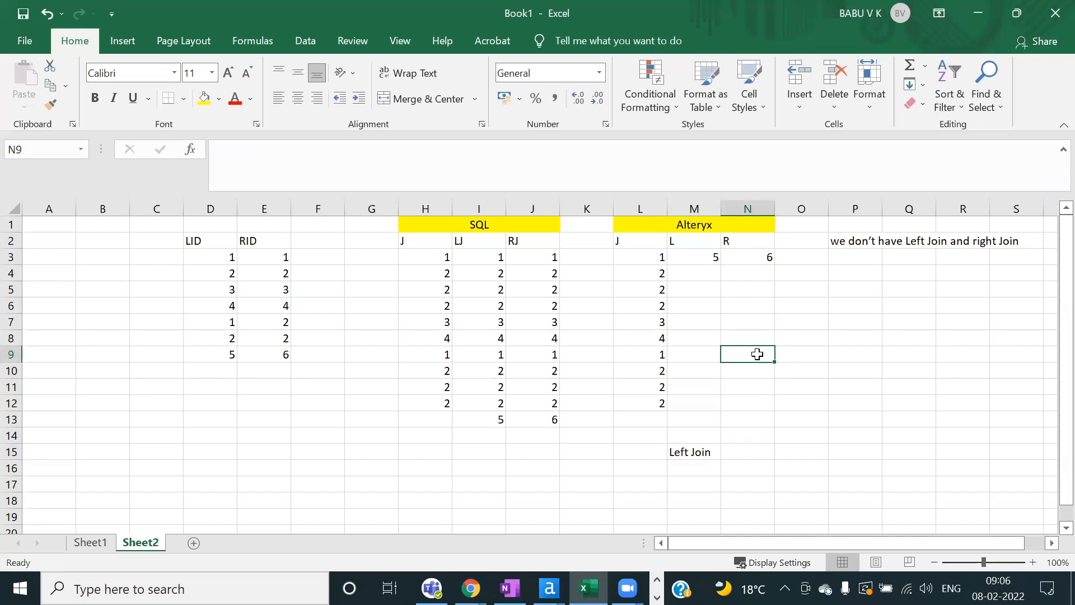
left_click_drag(627, 242, 743, 243)
Step: Copy the LID values for pasting into Alteryx Designer
left_click(483, 338)
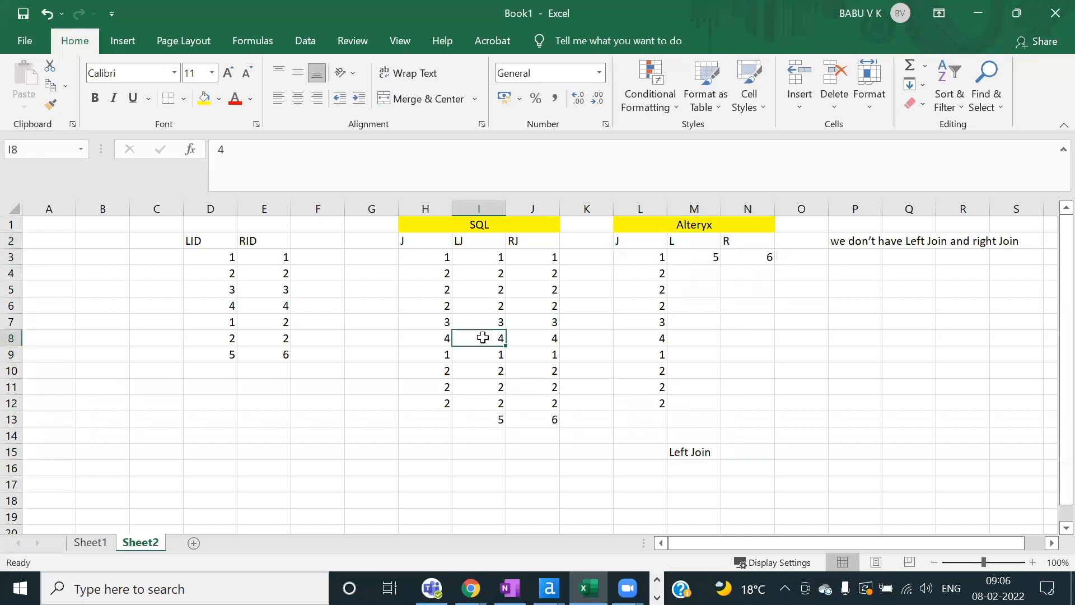
left_click_drag(217, 257, 226, 354)
key("ctrl+c")
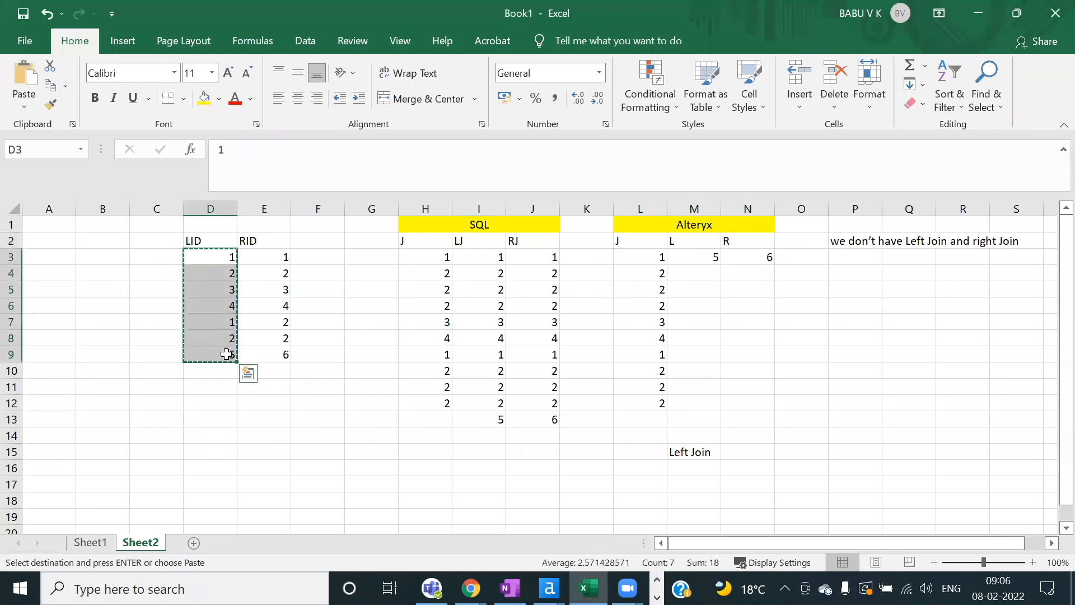
key("alt+Tab")
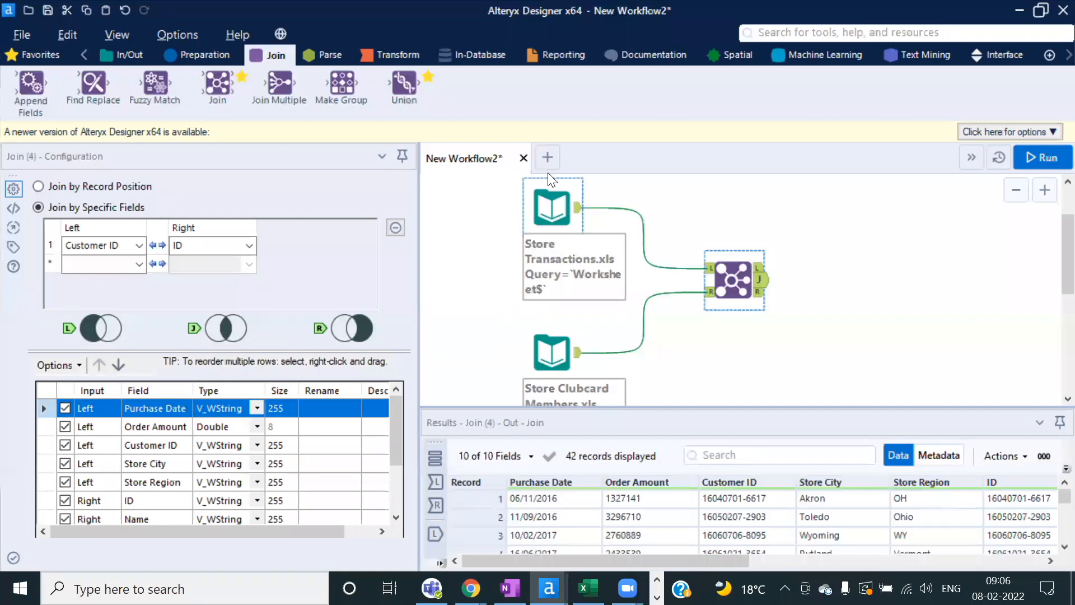
Step: In a new workflow, paste the LID and RID values as Text Inputs, then delete both
left_click(547, 158)
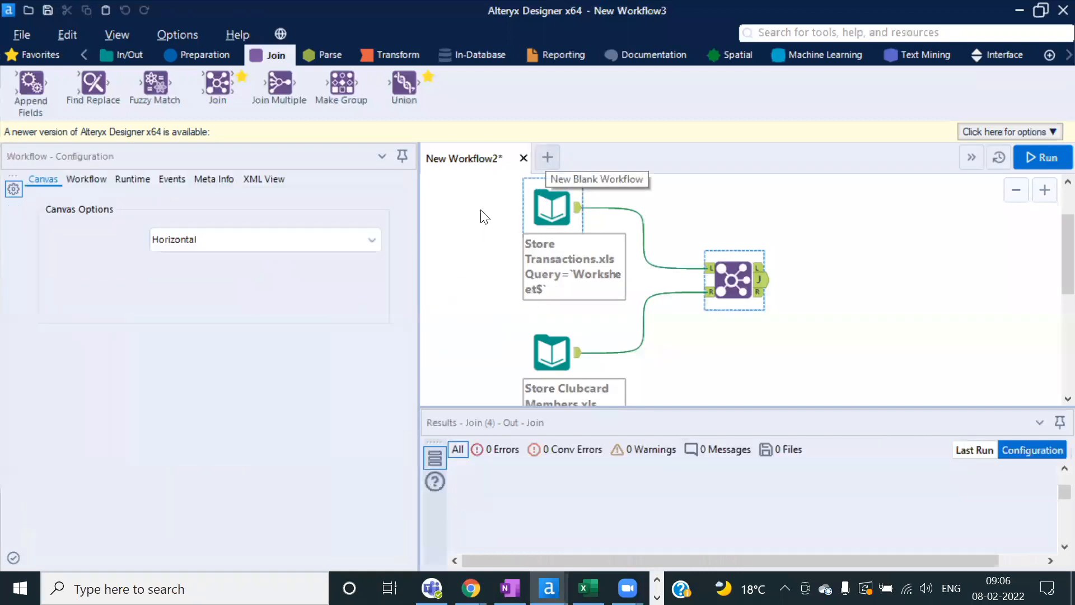
right_click(485, 214)
left_click(525, 218)
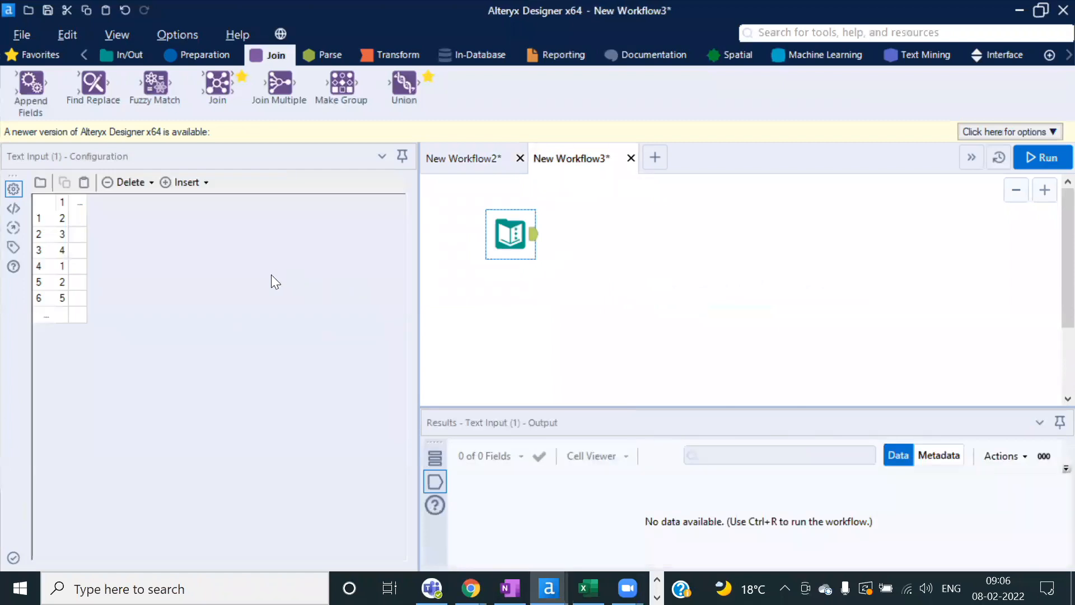
key("alt+Tab")
left_click_drag(278, 253, 282, 348)
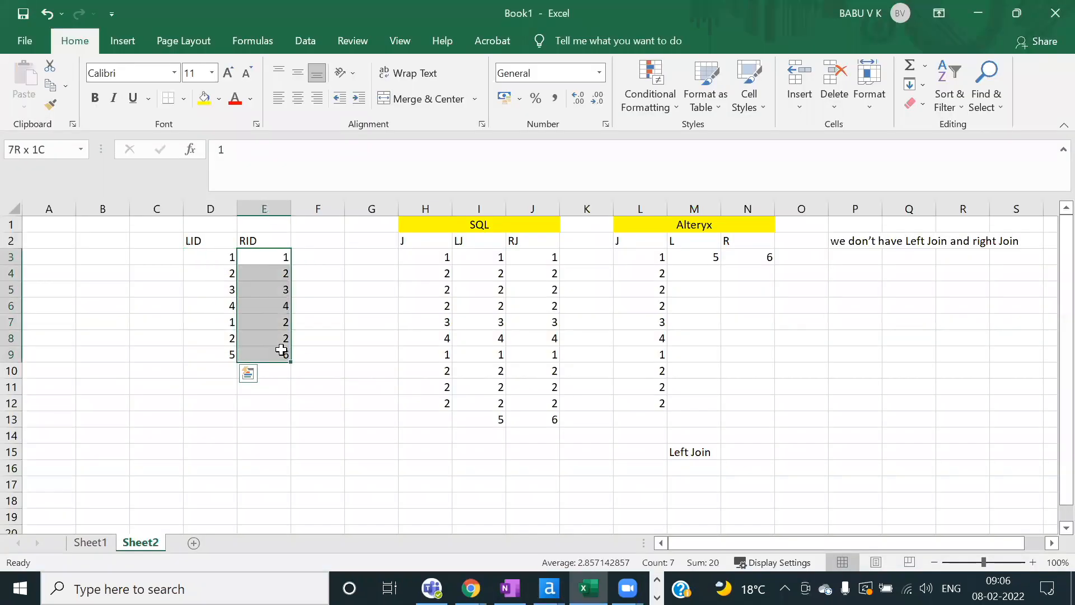
key("ctrl+c")
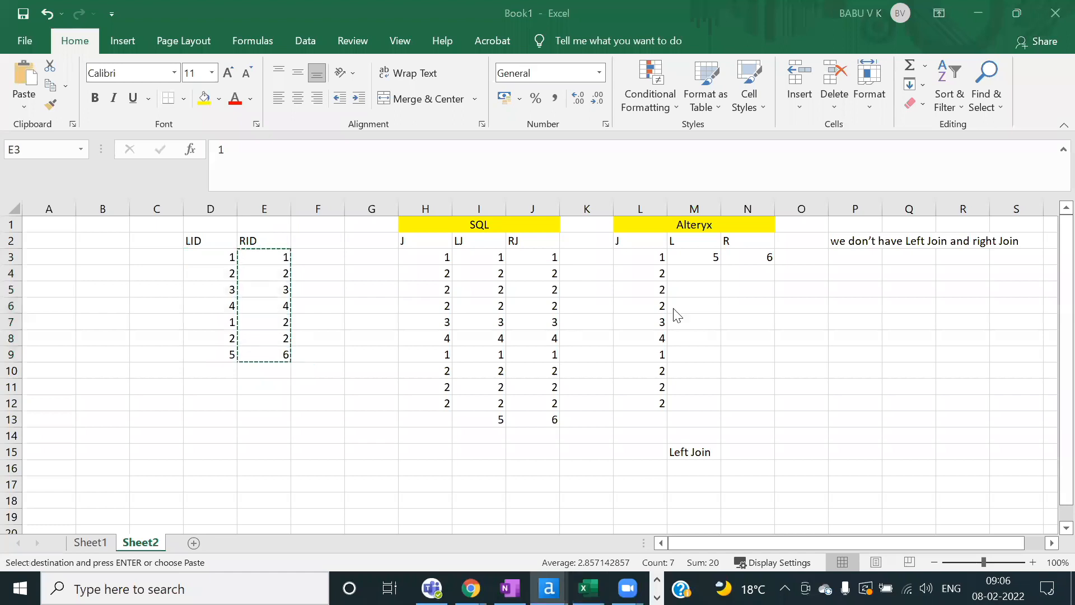
key("alt+Tab")
right_click(548, 305)
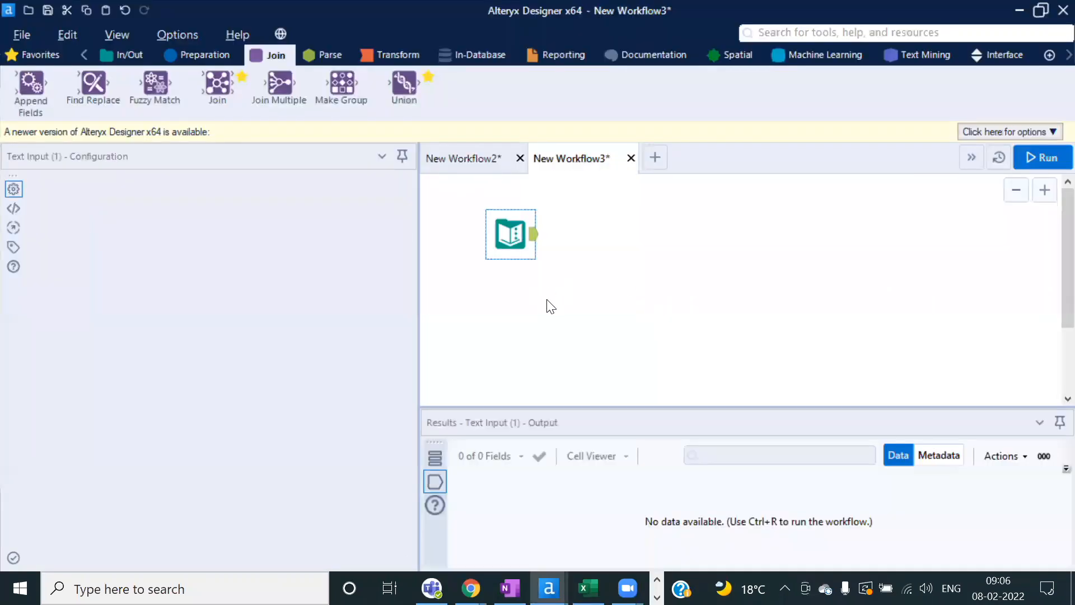
left_click(511, 346)
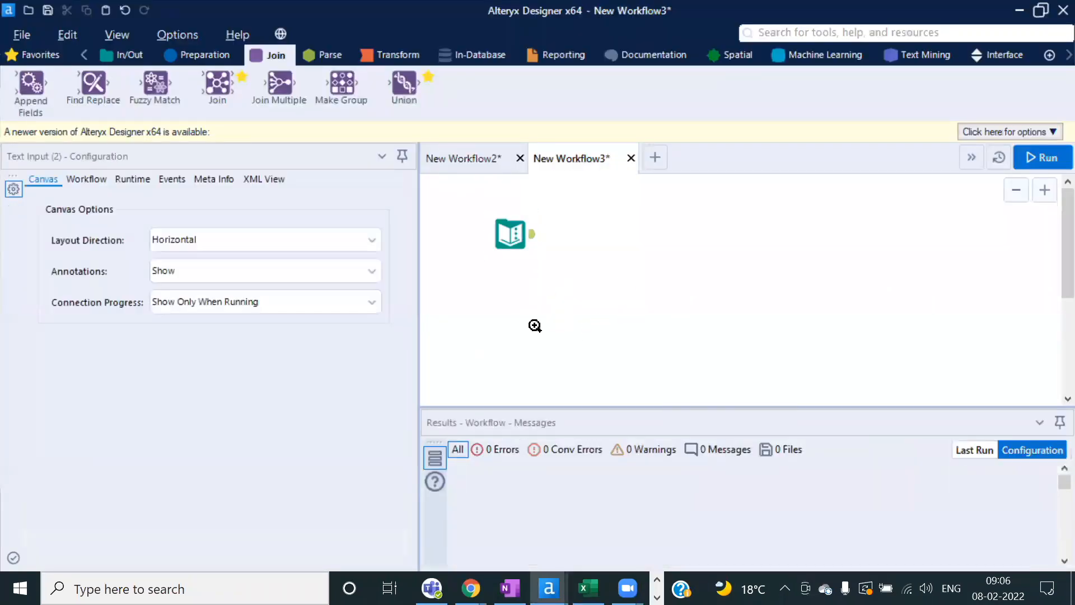
left_click(498, 235)
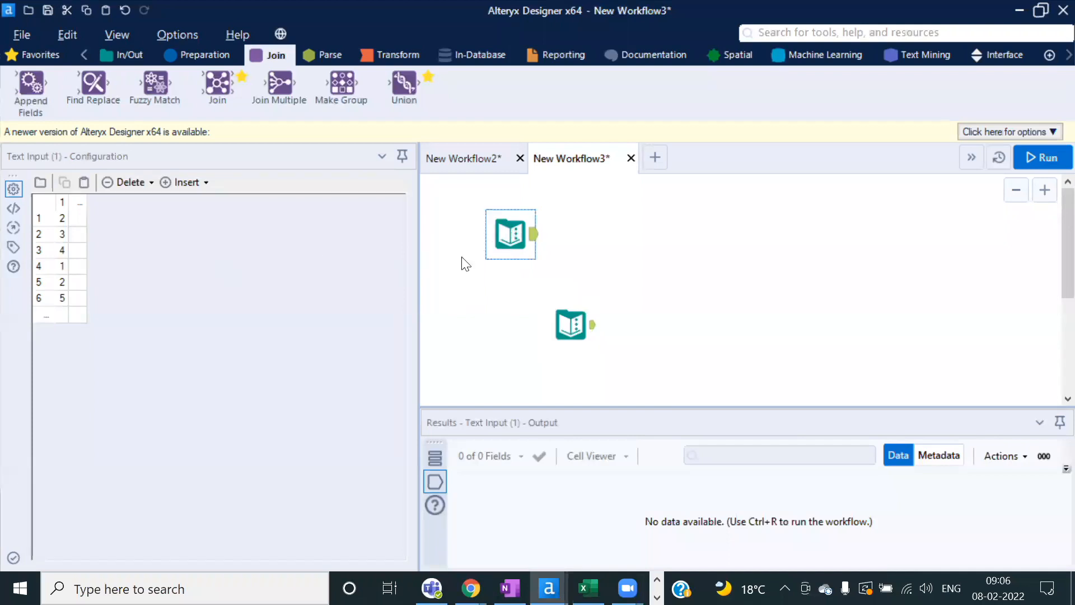
left_click_drag(452, 208, 604, 343)
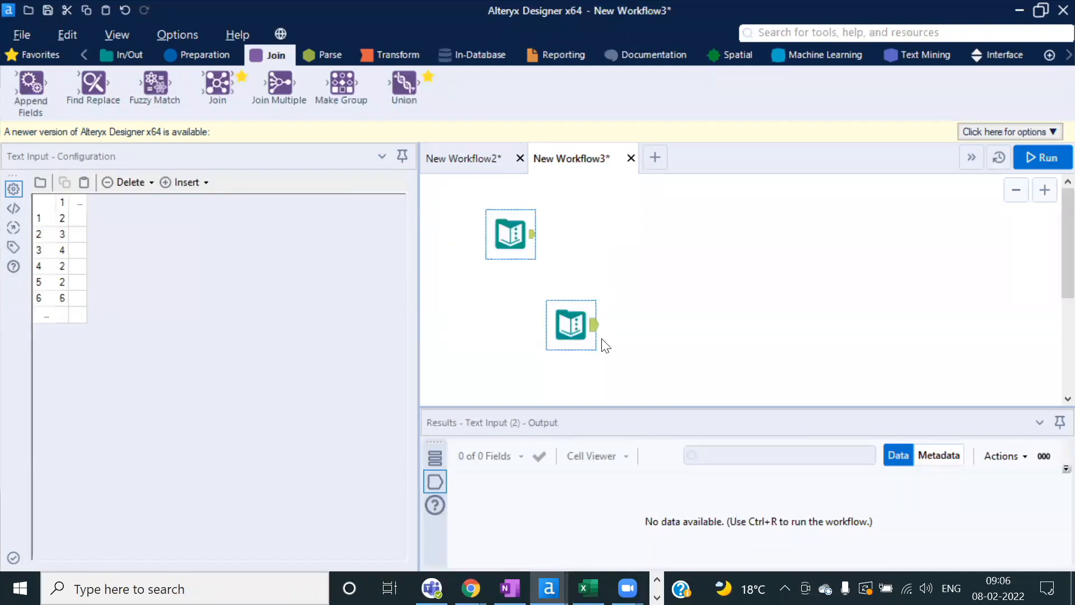
key("Delete")
Step: Paste the LID column D2:D9, header included, as a Text Input
key("alt+Tab")
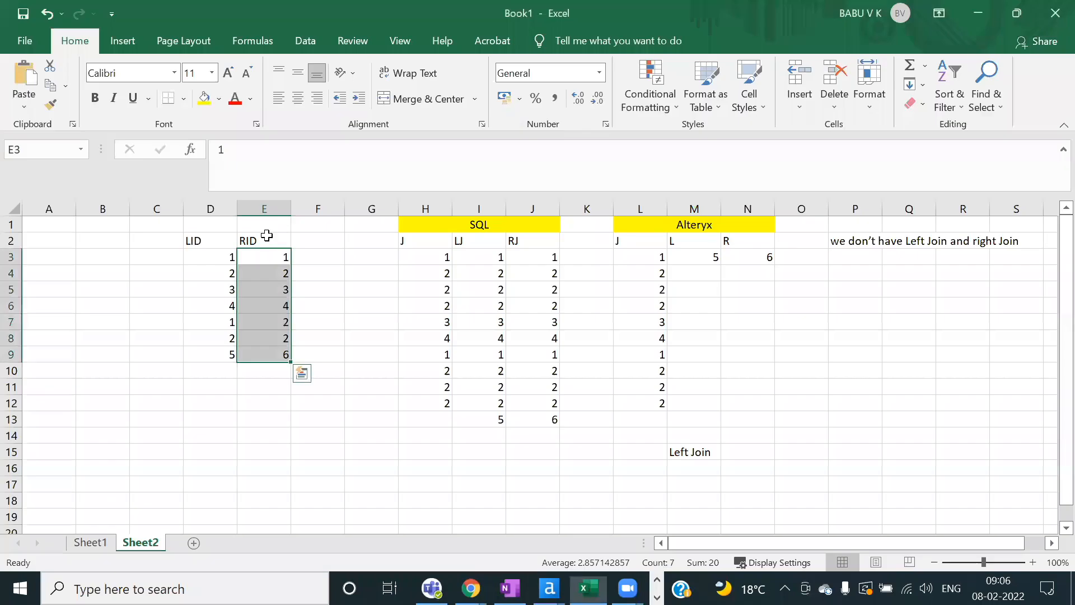
left_click_drag(222, 236, 227, 362)
key("ctrl+c")
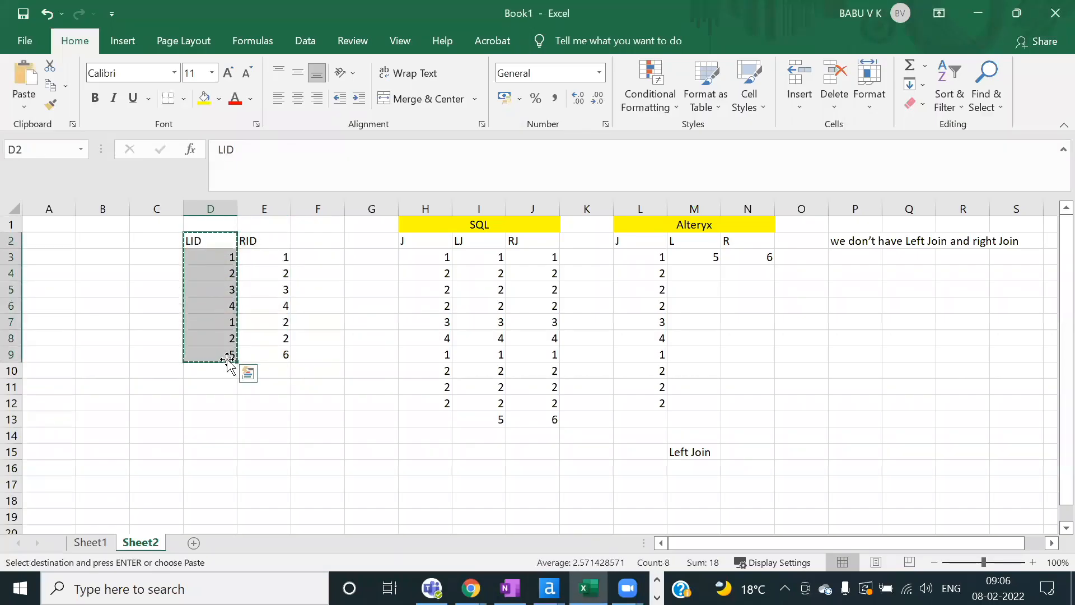
key("alt+Tab")
right_click(551, 220)
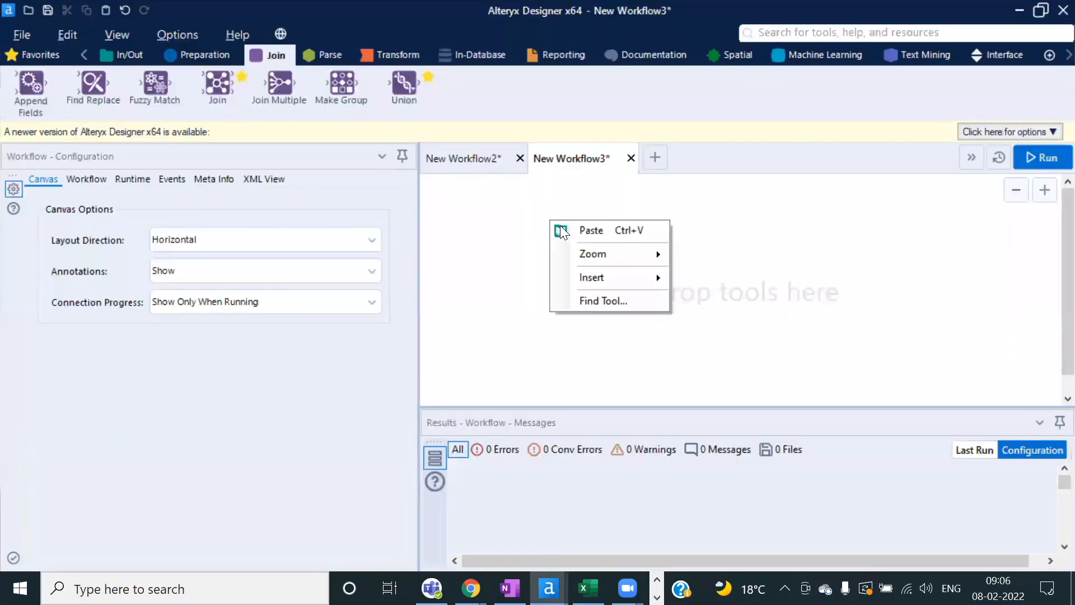
left_click(592, 232)
Step: Paste the RID column E2:E9 as a second Text Input and wire both into a new Join
key("alt+Tab")
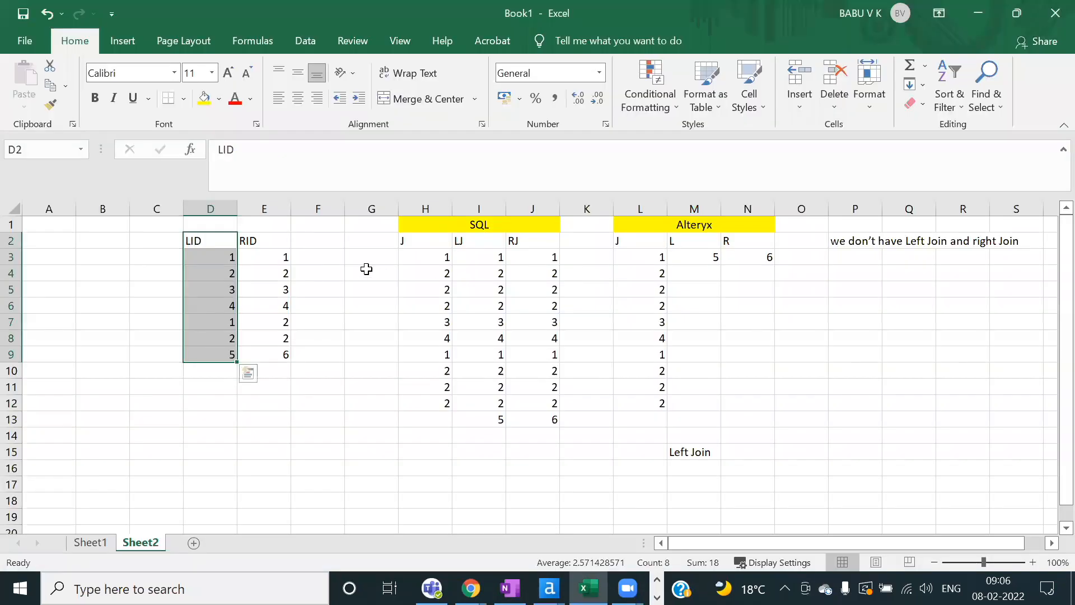
left_click_drag(269, 247, 276, 359)
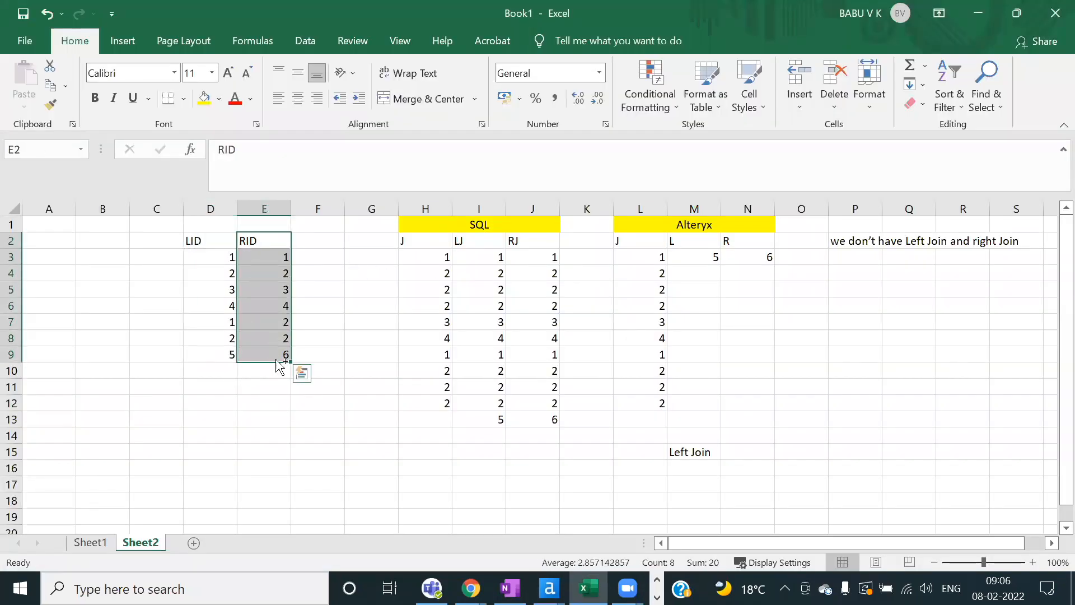
key("ctrl+c")
key("alt+Tab")
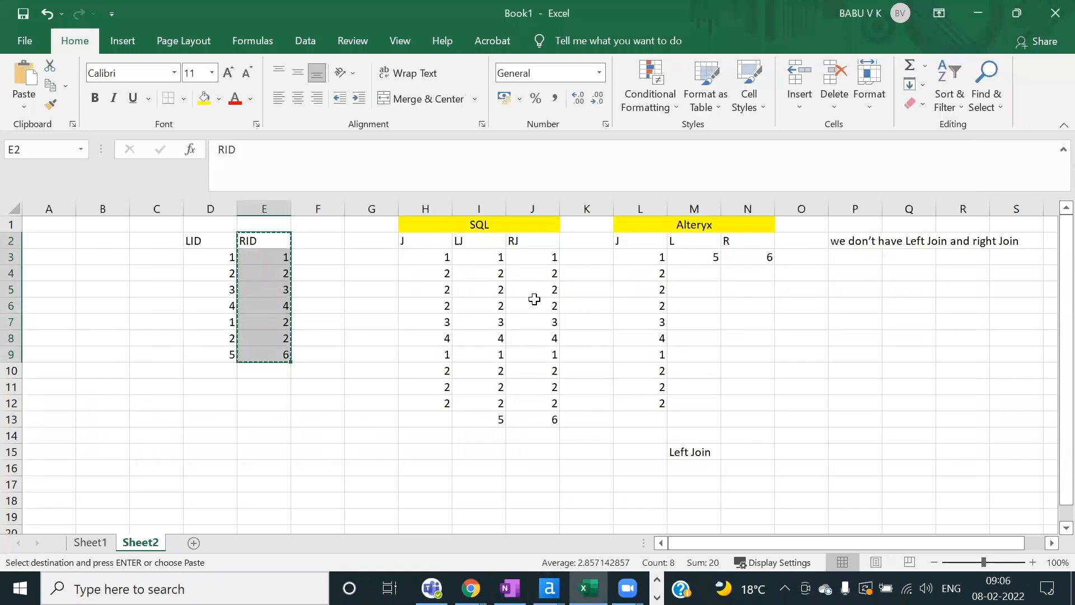
key("alt+Tab")
left_click(569, 325)
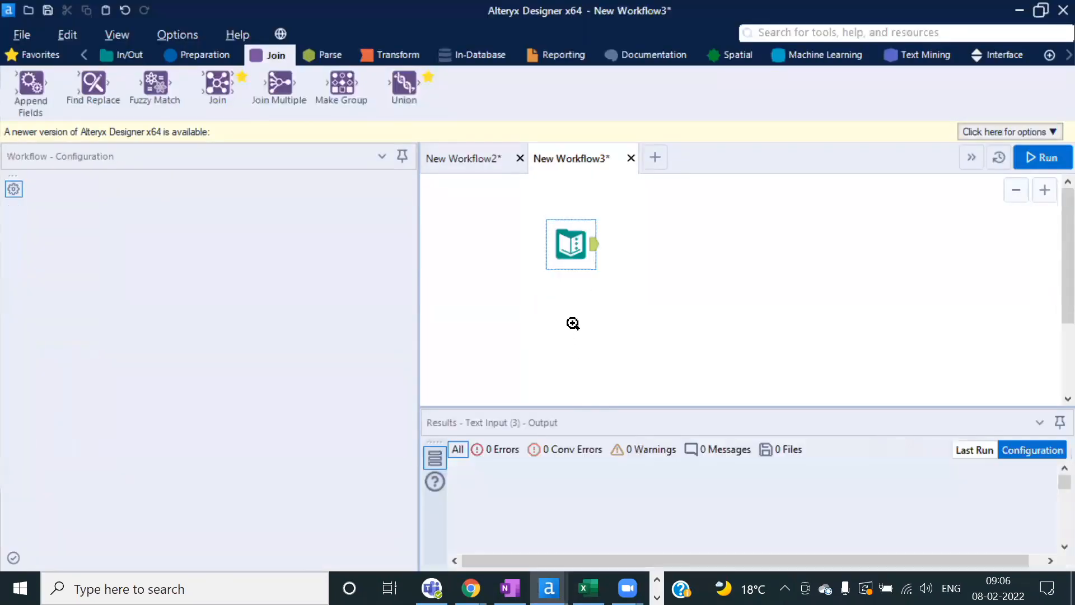
right_click(573, 322)
left_click(610, 329)
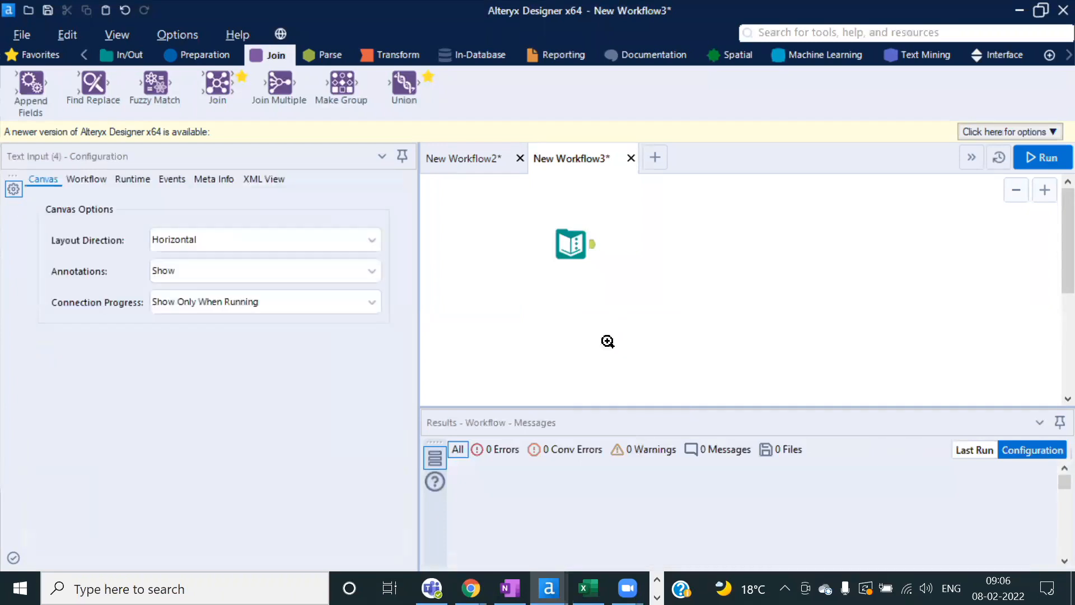
left_click_drag(602, 335, 581, 320)
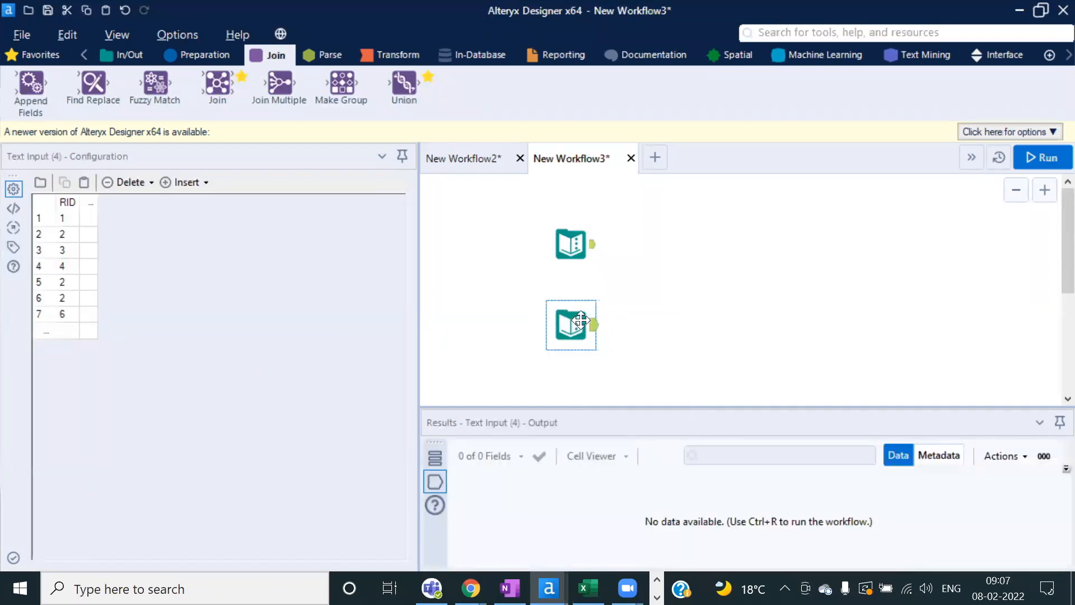
left_click_drag(217, 84, 672, 283)
left_click_drag(593, 323, 653, 293)
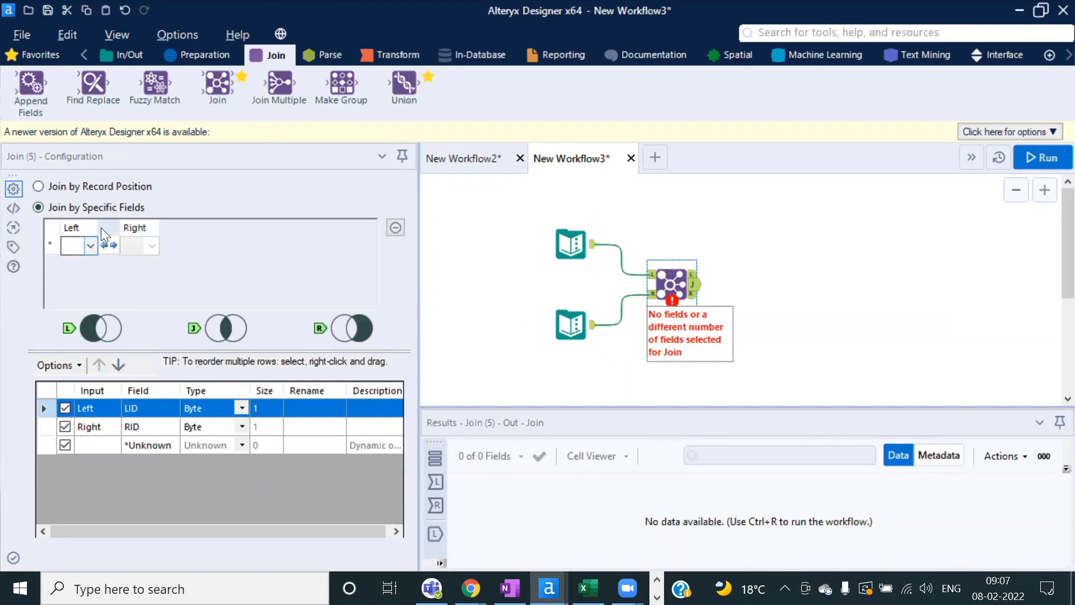
Step: Join on LID as the left field and RID as the right field, then run the workflow
left_click_drag(100, 228, 167, 229)
left_click(115, 244)
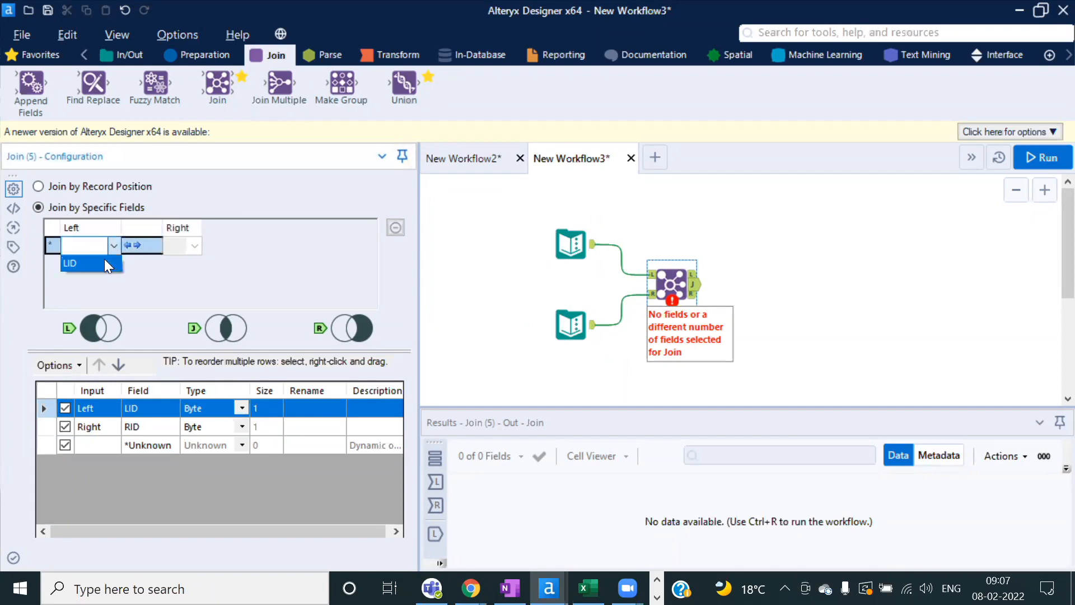
left_click(90, 263)
left_click(194, 245)
left_click(177, 264)
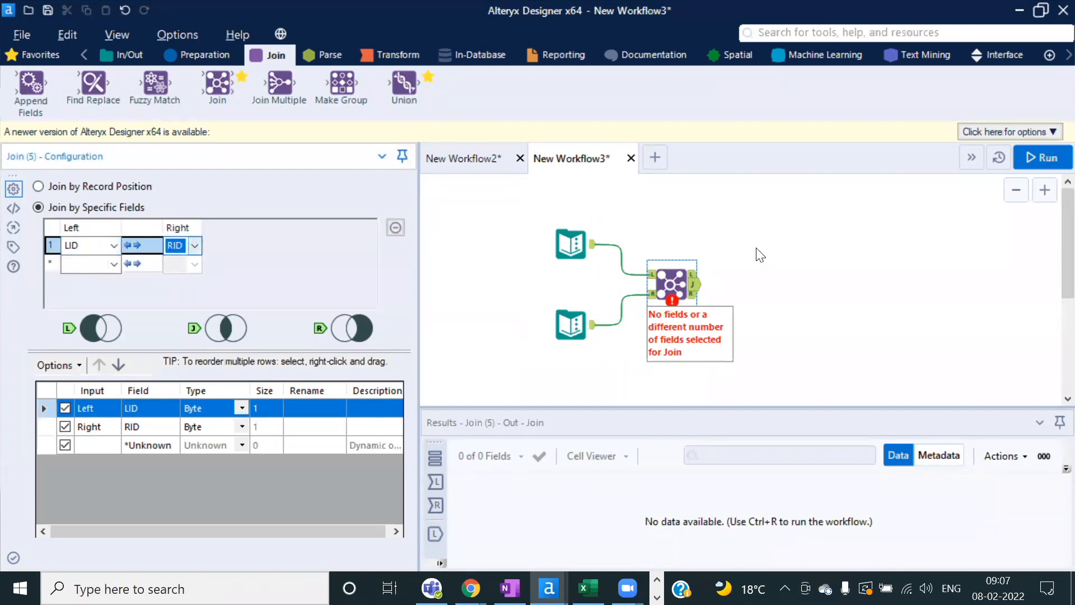
left_click(1049, 159)
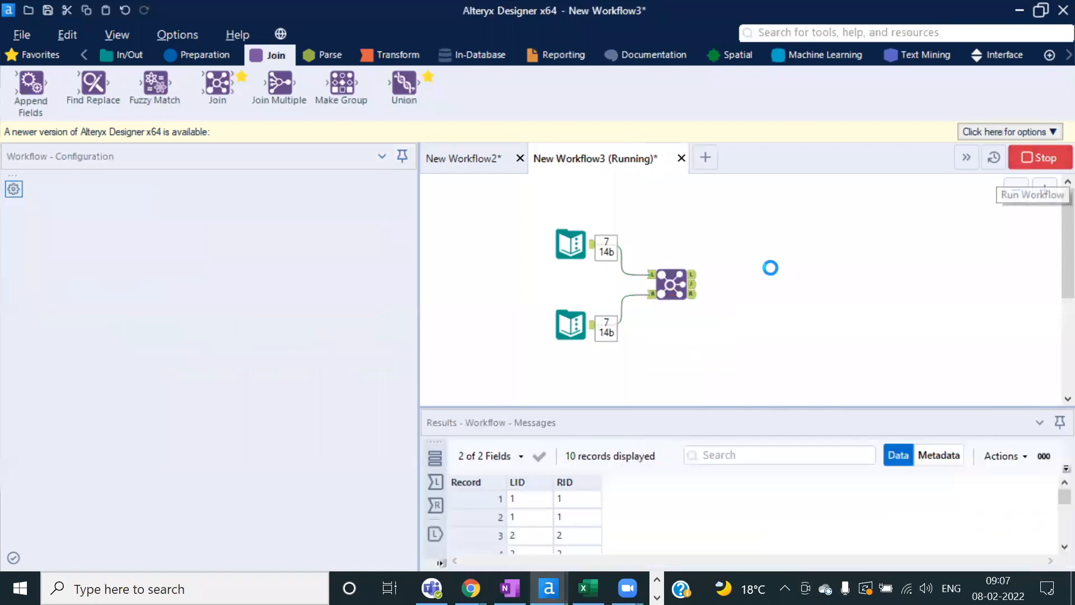
left_click(703, 358)
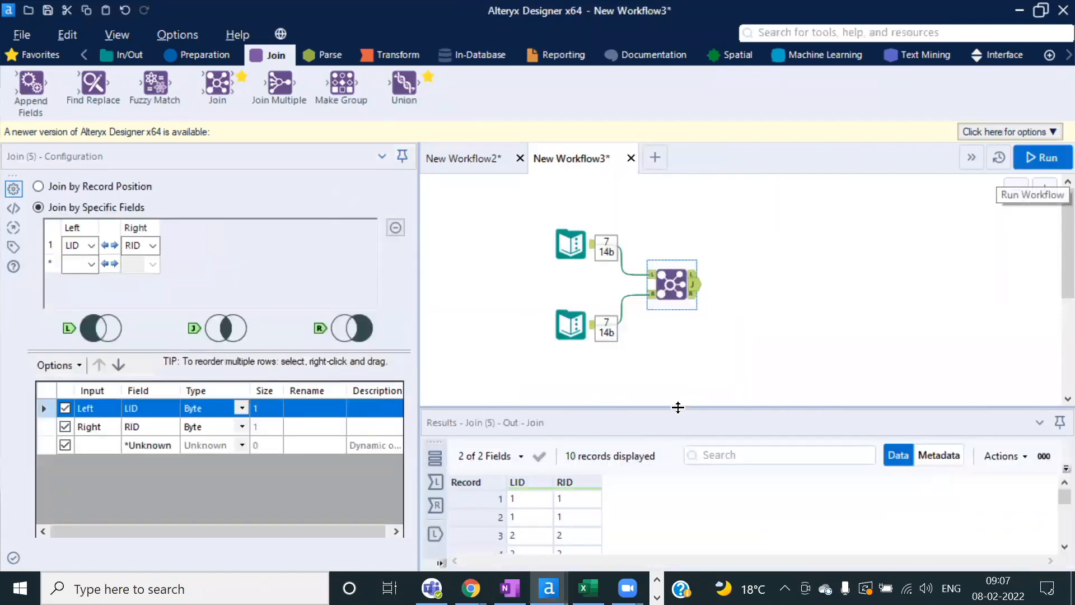
Step: Enlarge the results pane and review the 10 joined records of the J output
left_click_drag(676, 405, 678, 343)
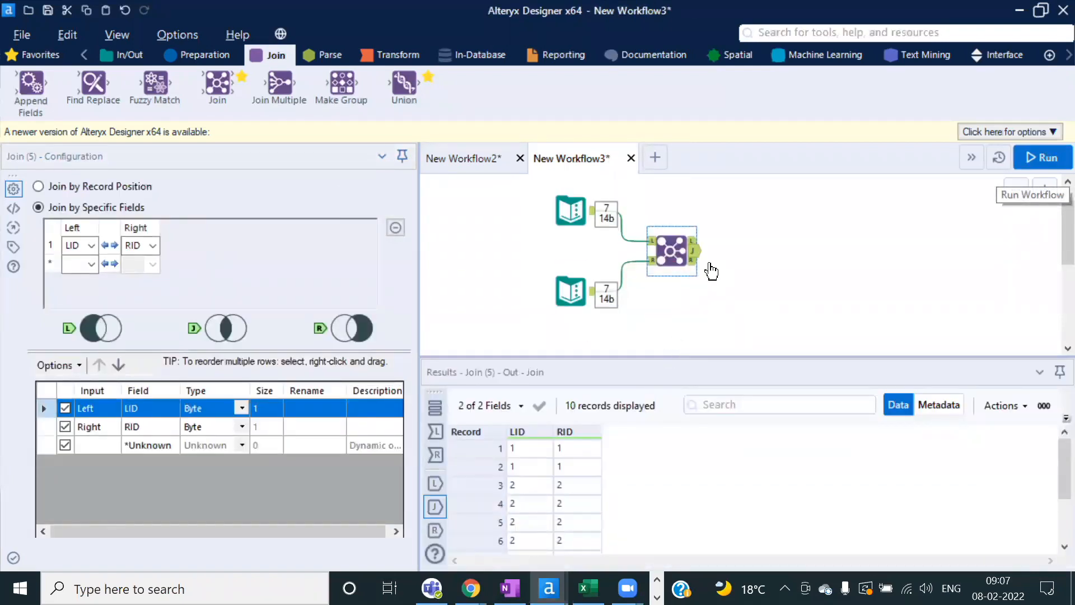
scroll(700, 266, "up", 2)
scroll(700, 267, "up", 1)
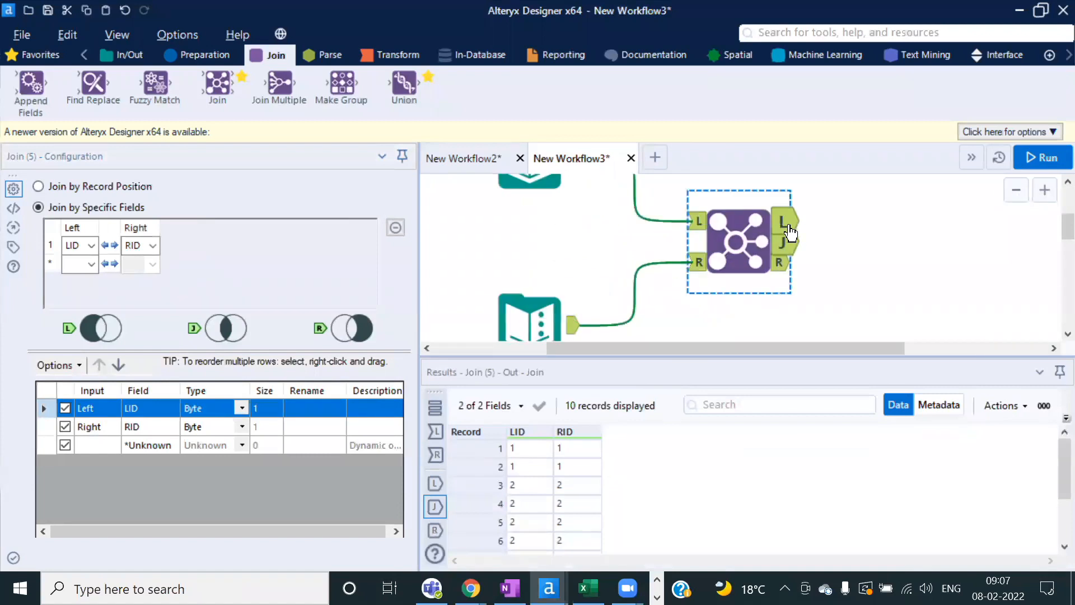
left_click_drag(750, 356, 745, 336)
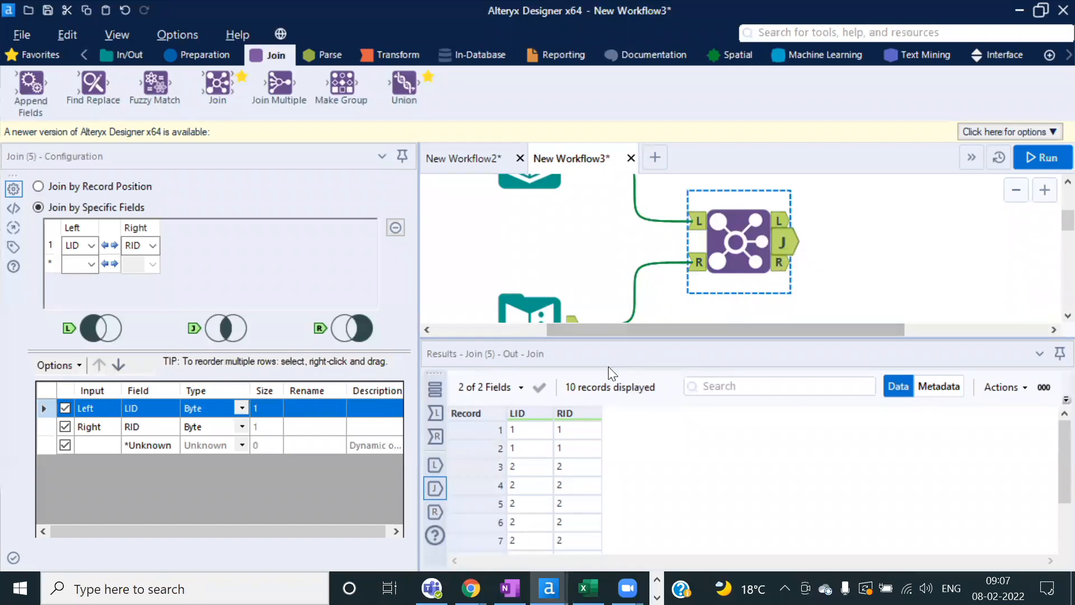
left_click_drag(619, 339, 619, 316)
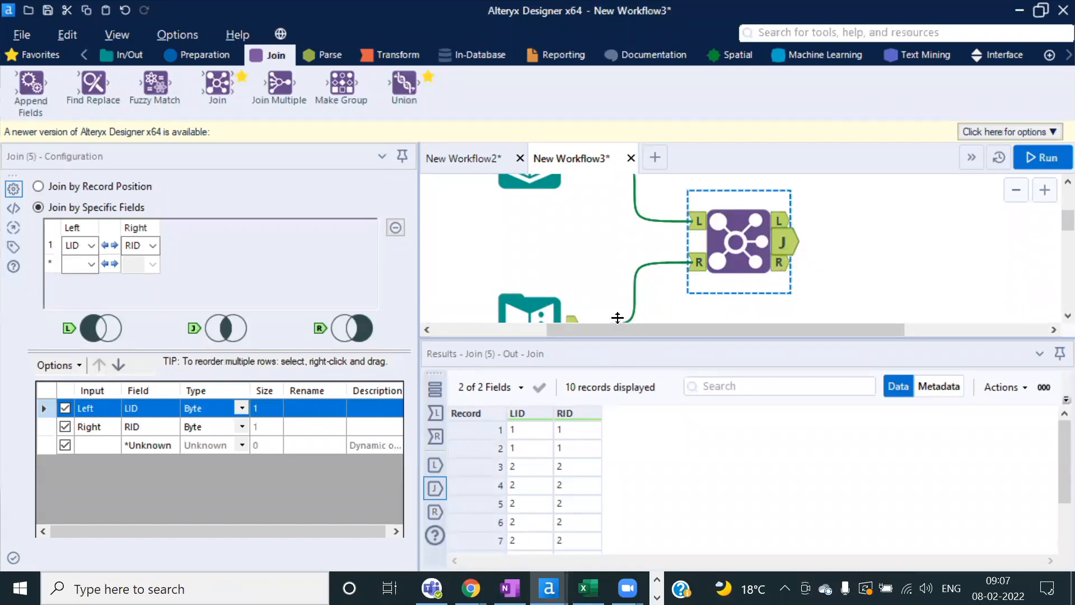
left_click_drag(538, 412, 570, 533)
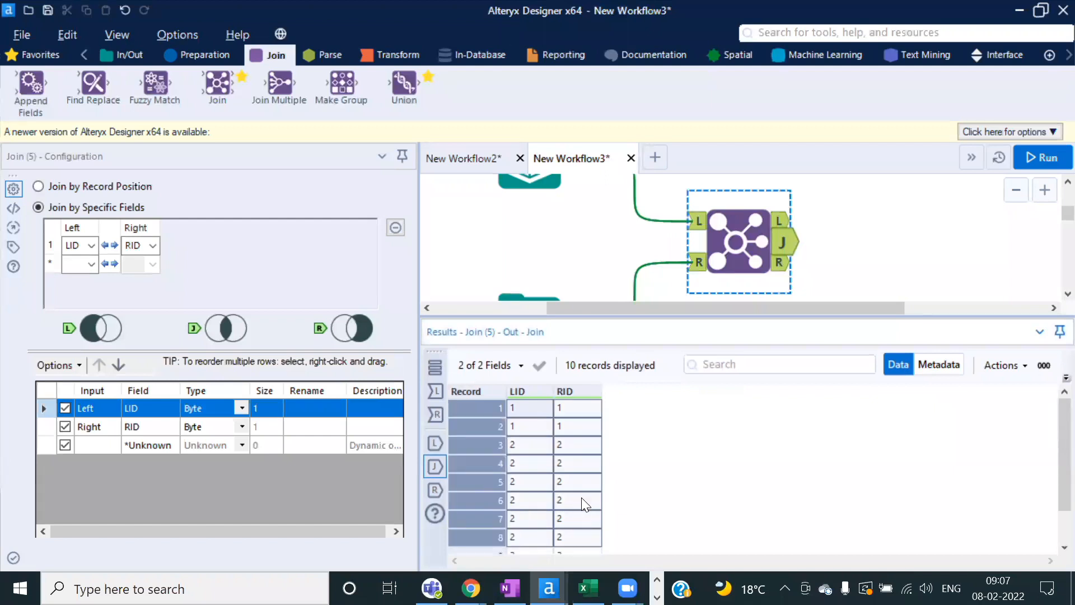
left_click(547, 459)
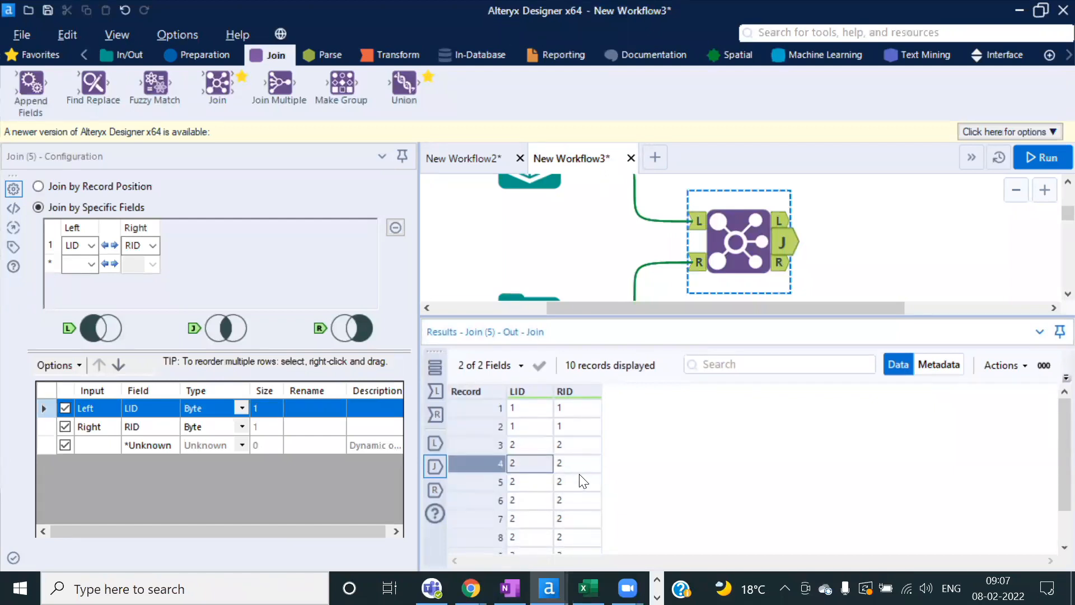
scroll(583, 481, "down", 1)
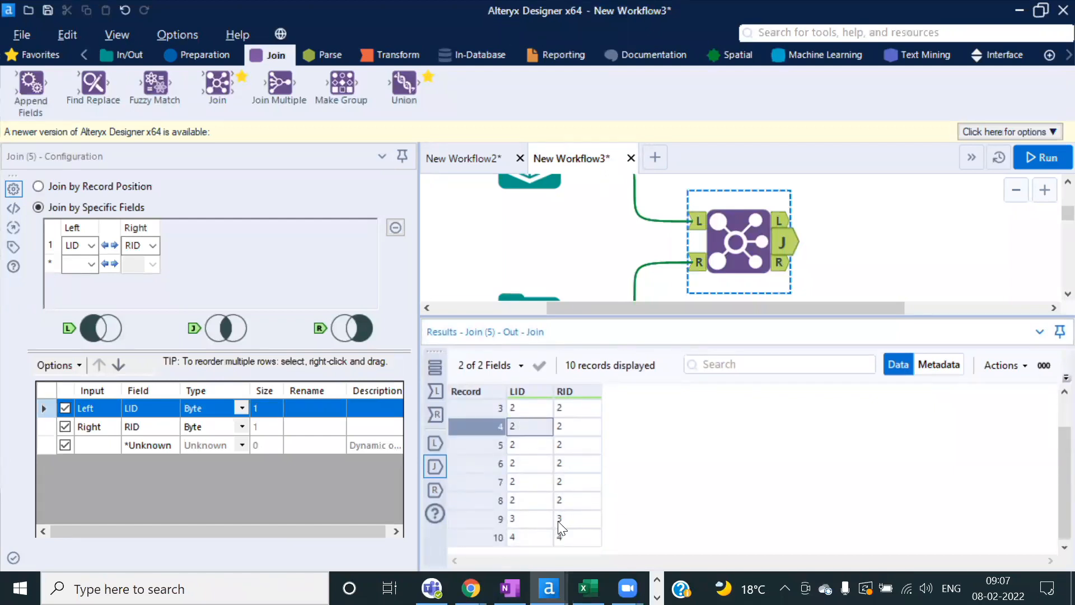
left_click_drag(533, 541, 559, 539)
Step: Add filters to the SQL table headers and sort column J smallest to largest
key("alt+Tab")
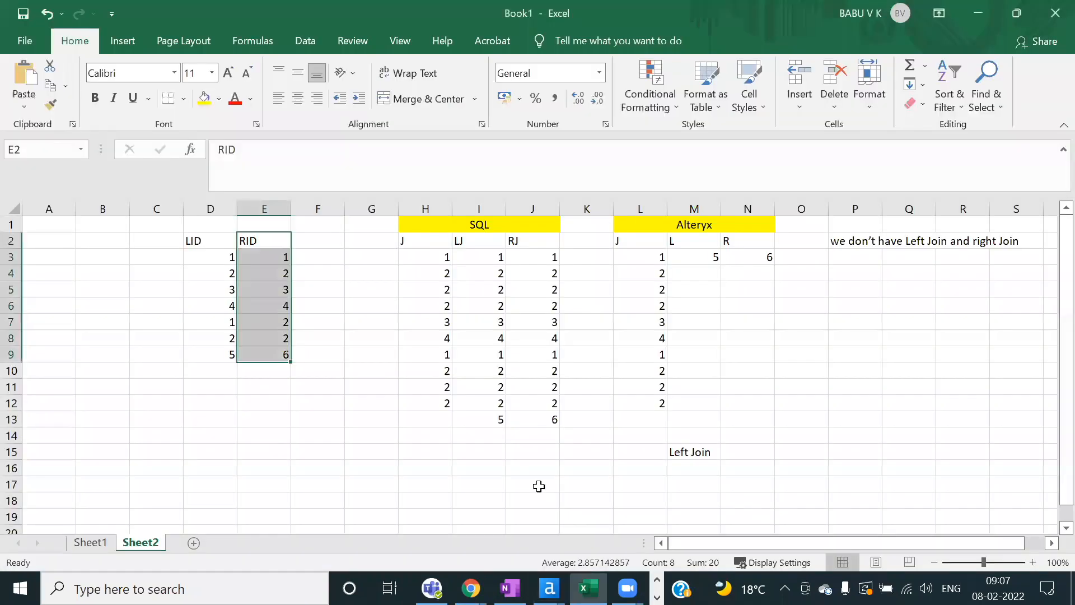
left_click(491, 291)
left_click_drag(443, 257, 442, 386)
left_click(427, 240)
key("ctrl+shift+l")
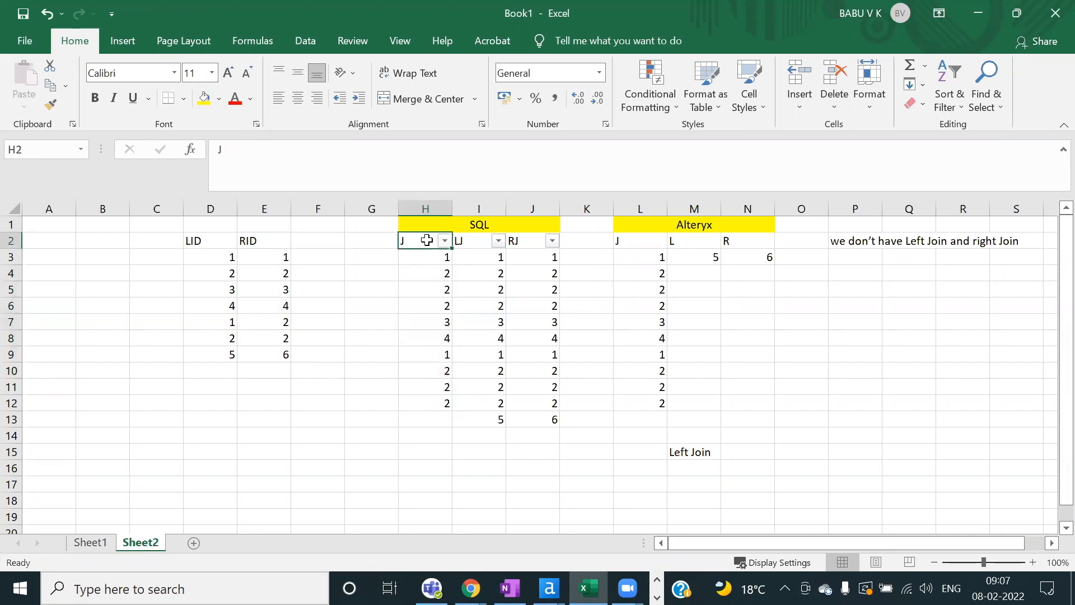
left_click(445, 240)
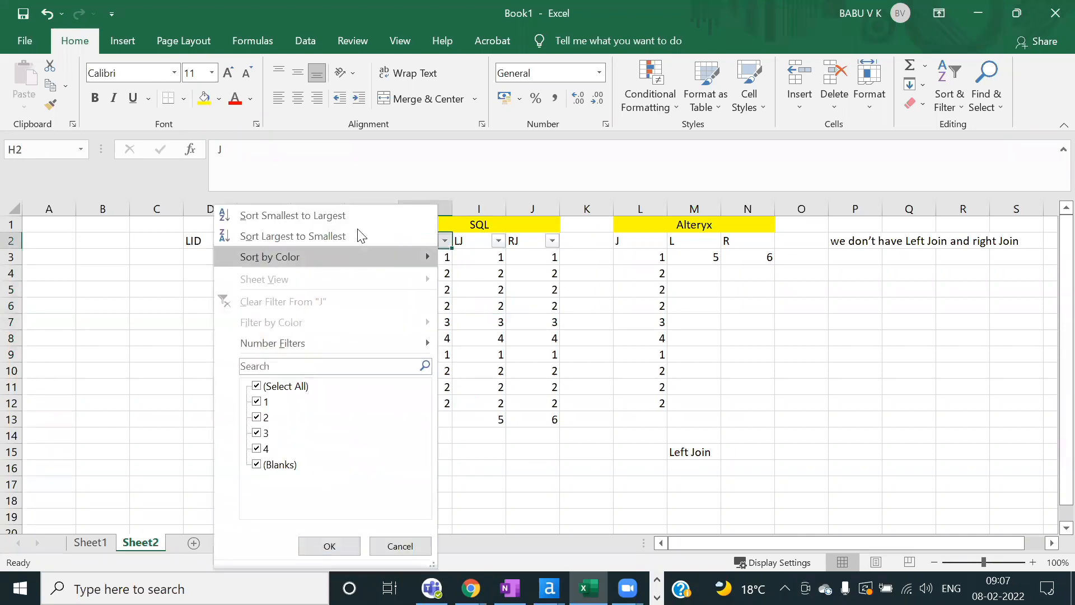
left_click(351, 221)
Step: Compare the sorted J values (1, 1, six 2s, 3, 4) with the Alteryx join output
left_click_drag(427, 257, 433, 349)
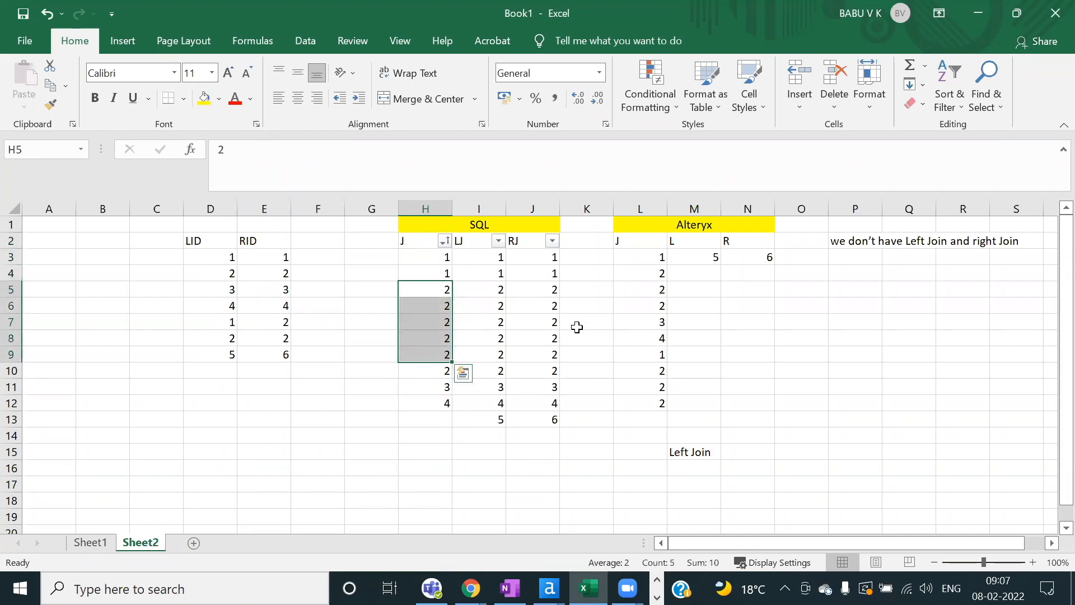
left_click(425, 386)
key("alt+Tab")
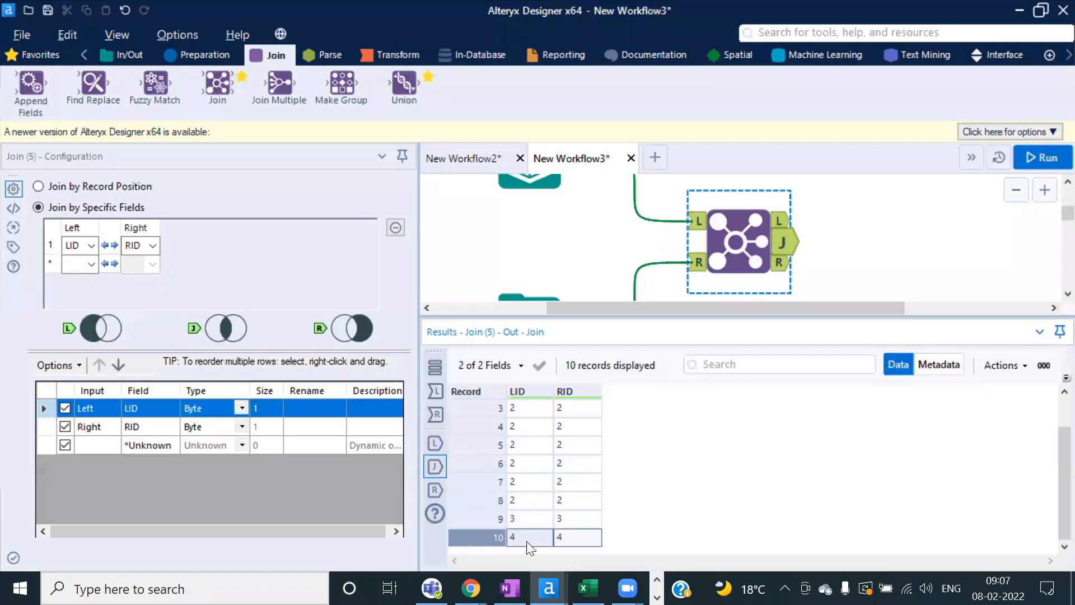
key("alt+Tab")
left_click_drag(421, 257, 444, 399)
key("alt+Tab")
key("alt+Tab")
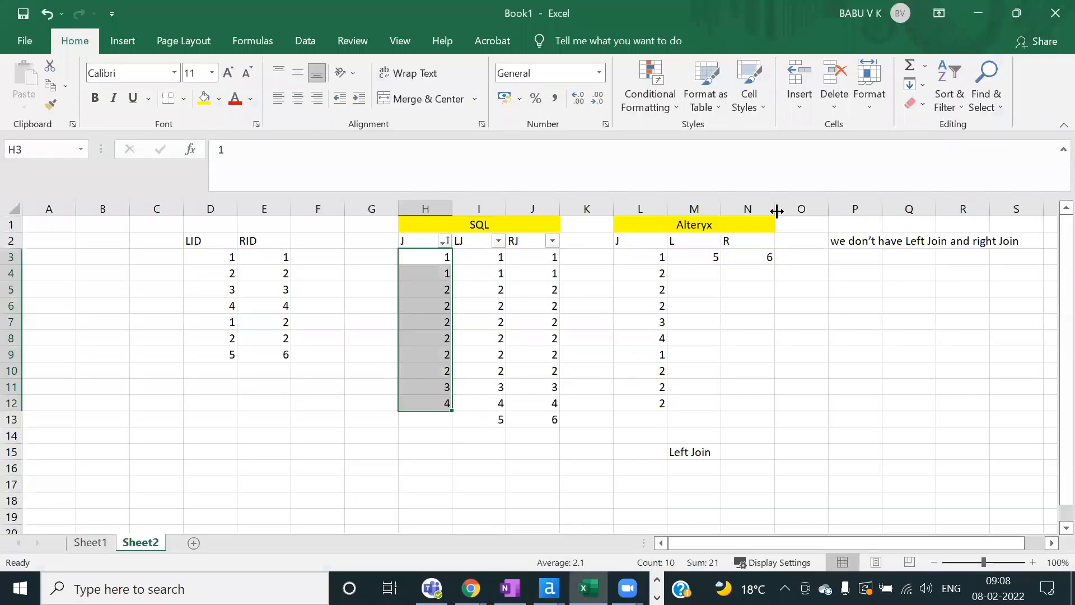
key("alt+Tab")
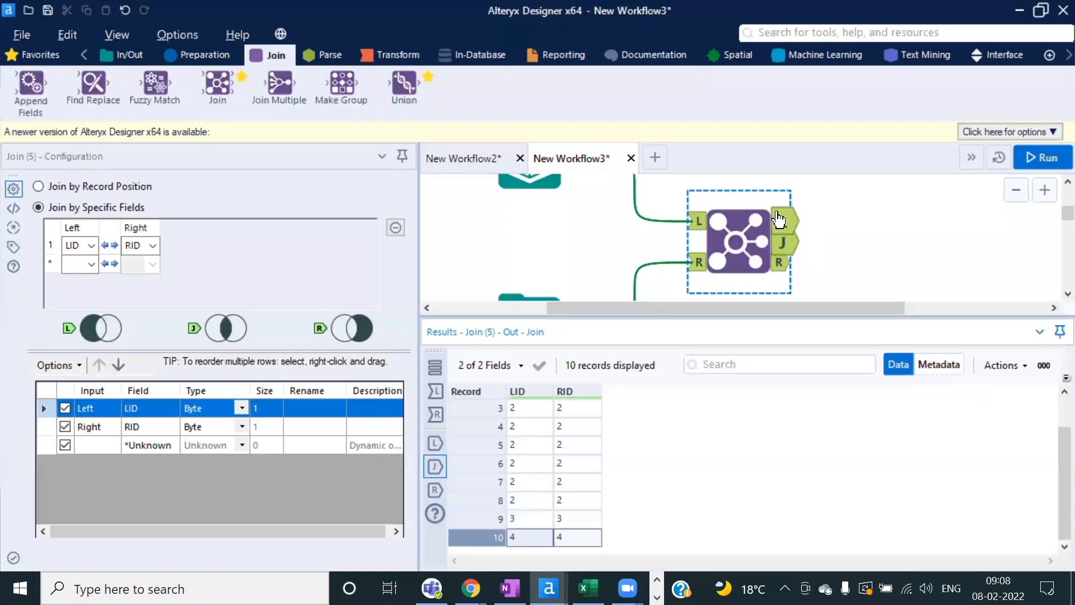
Step: Review the Join's L and R outputs, then add a Union of its J and L outputs and run
left_click(790, 224)
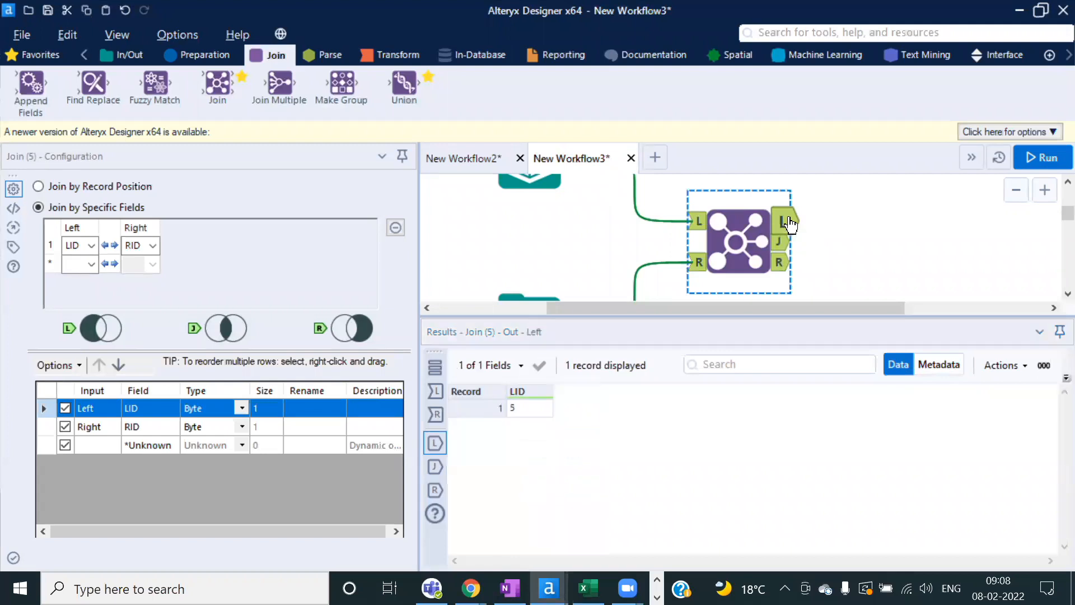
left_click(784, 264)
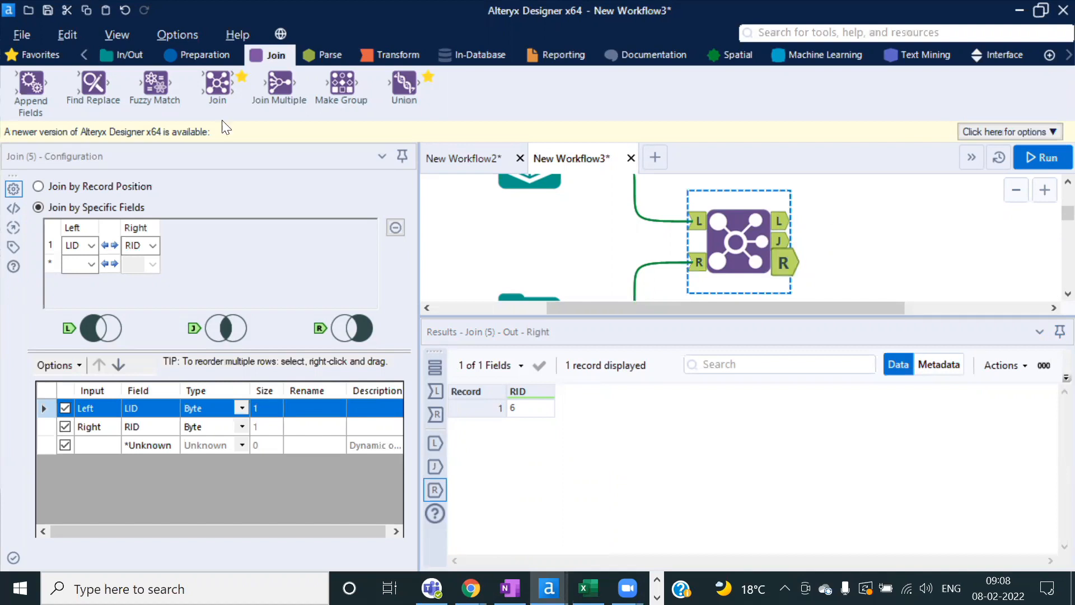
left_click_drag(402, 84, 903, 242)
left_click_drag(782, 224, 857, 242)
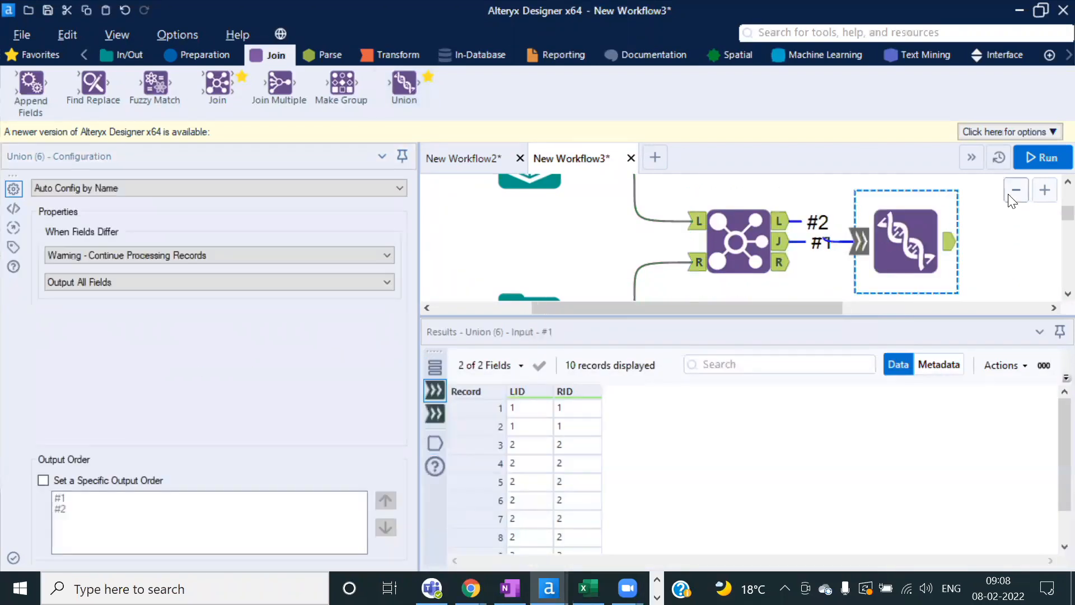
left_click(1041, 158)
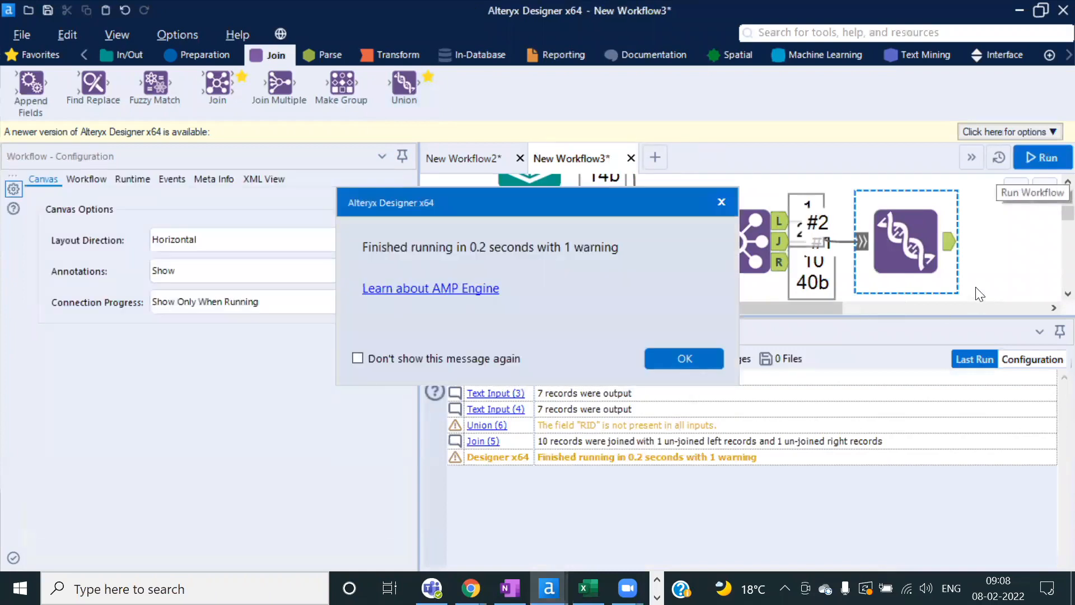
left_click(692, 362)
Step: Check the Union's 11 records, ending with LID 5 and Null RID, and enlarge the canvas
left_click(948, 261)
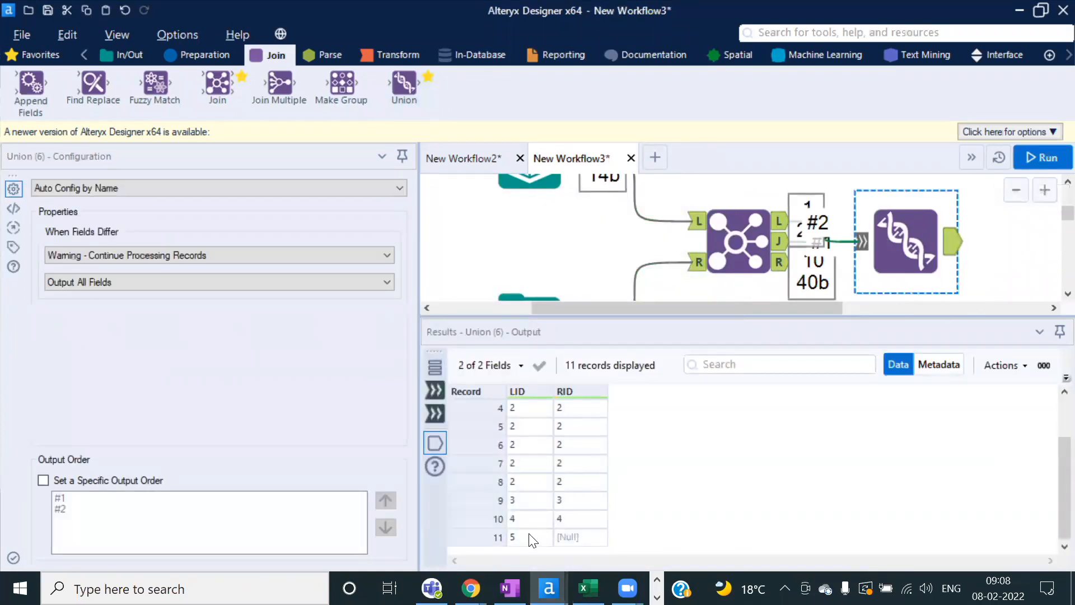
left_click(584, 537)
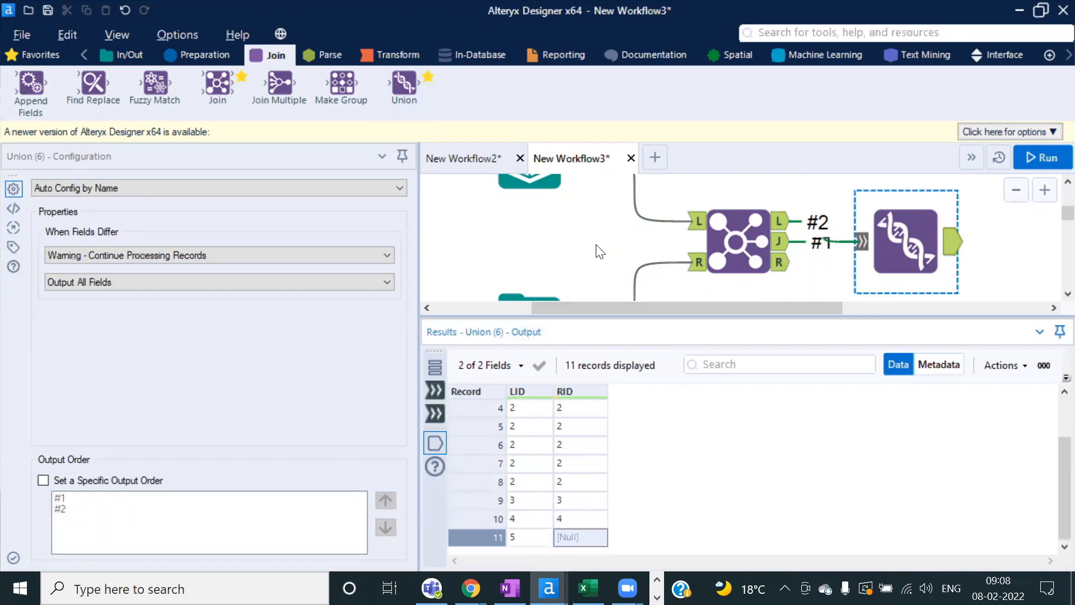
left_click_drag(616, 314, 617, 377)
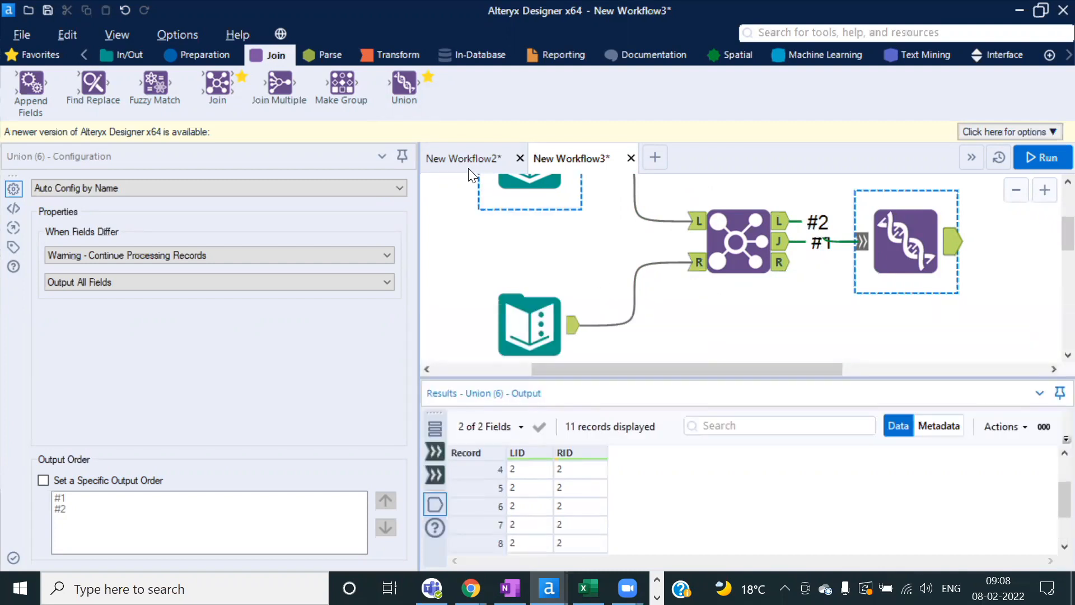
Step: In New Workflow2, compare the Store Transactions and Store Clubcard Members input data
left_click(461, 159)
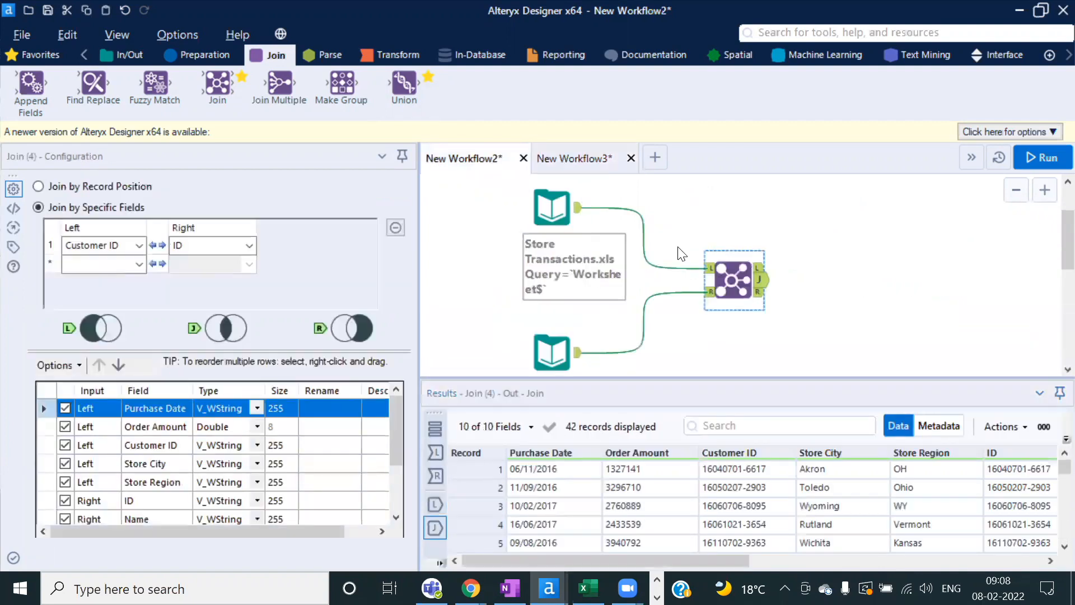
scroll(680, 253, "down", 1)
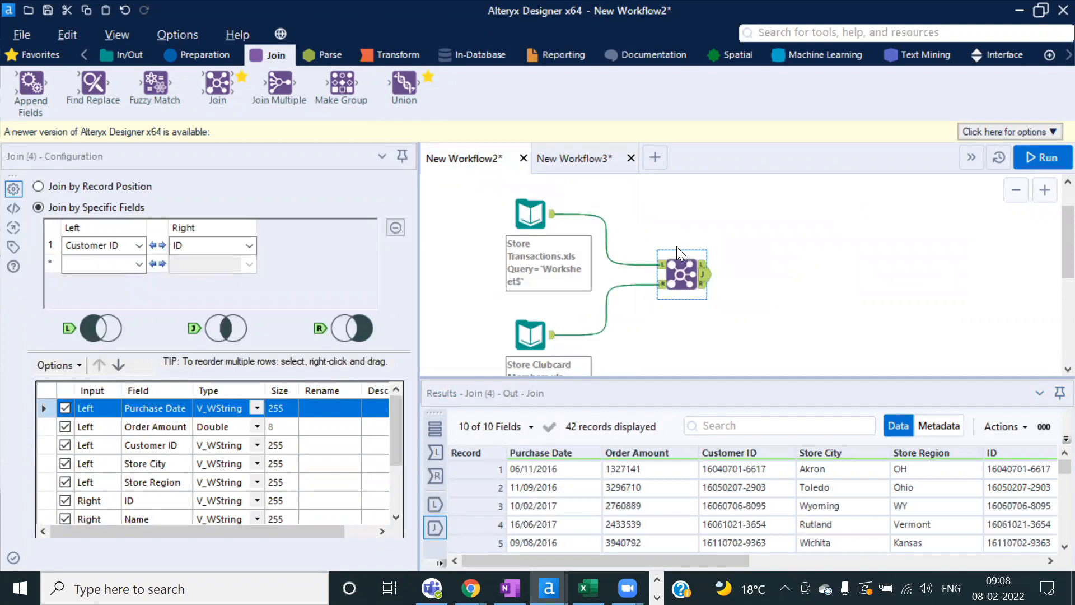
left_click(531, 335)
left_click(530, 222)
left_click(531, 327)
left_click(535, 220)
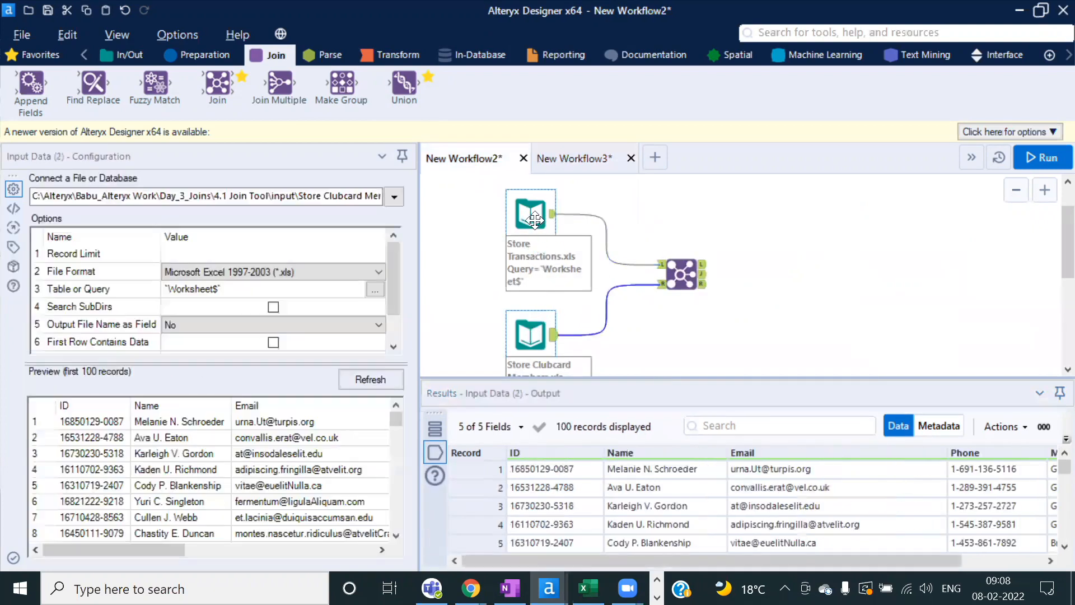
left_click(531, 330)
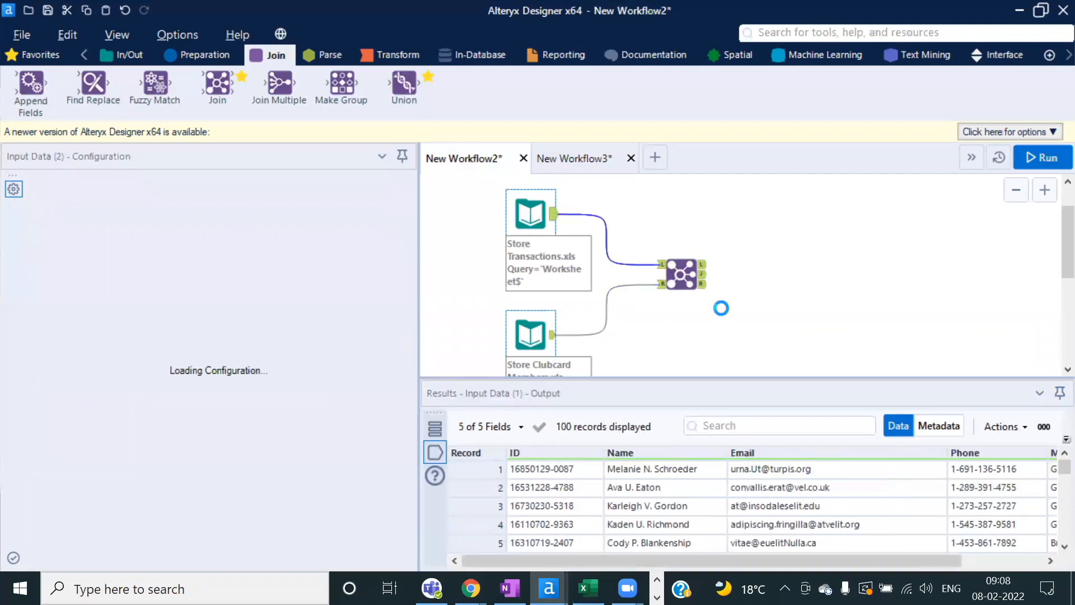
Step: Inspect the 42 joined records and the Customer IDs of the unjoined Store Transactions records
left_click(681, 274)
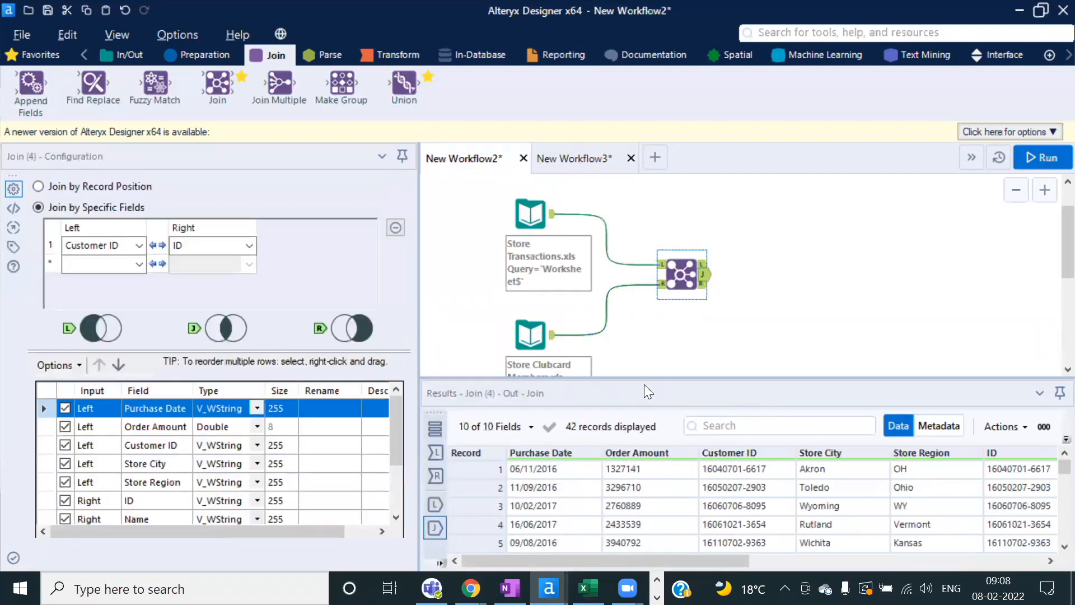
left_click_drag(631, 378, 632, 312)
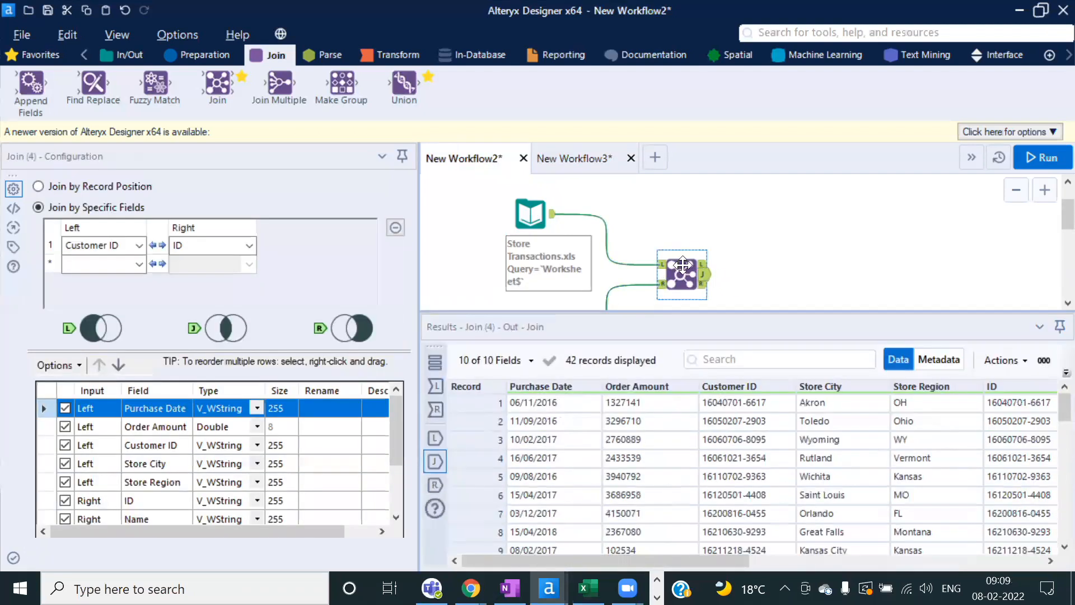
left_click(703, 264)
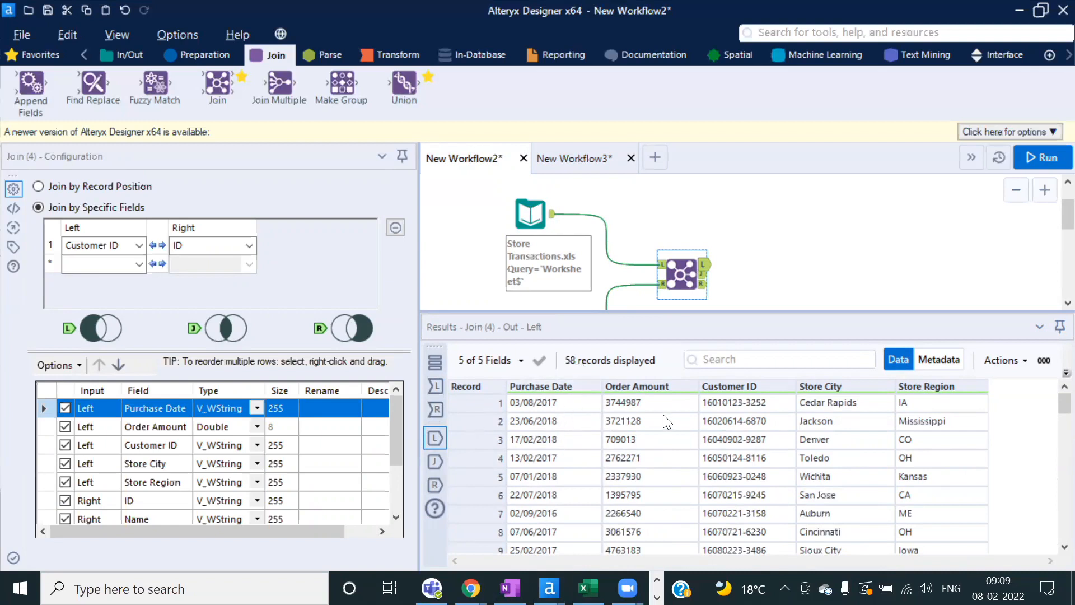
left_click(690, 421)
left_click(746, 397)
left_click(735, 451)
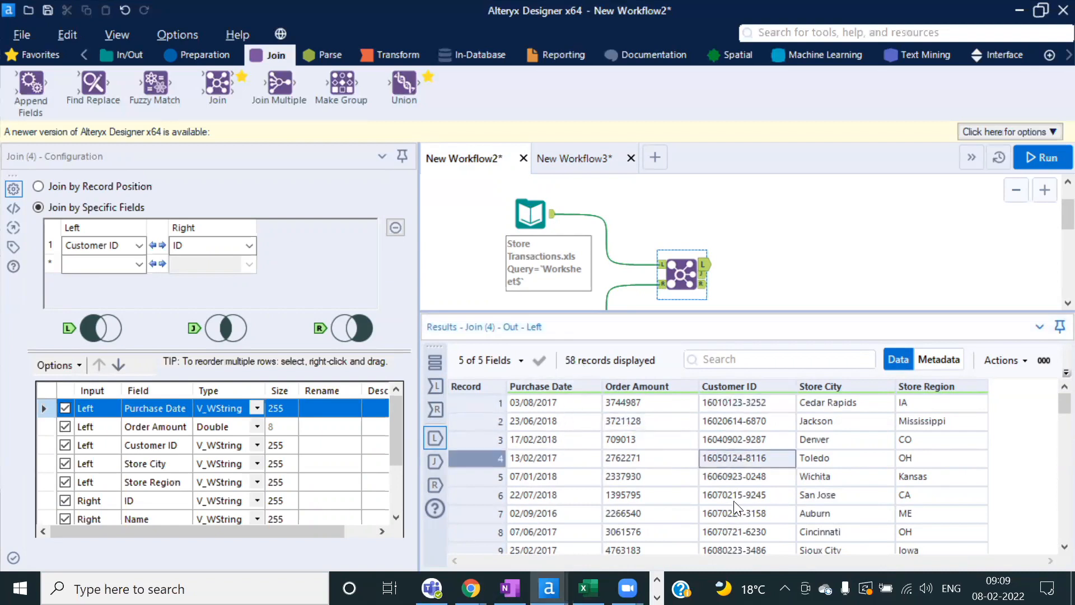
left_click(734, 495)
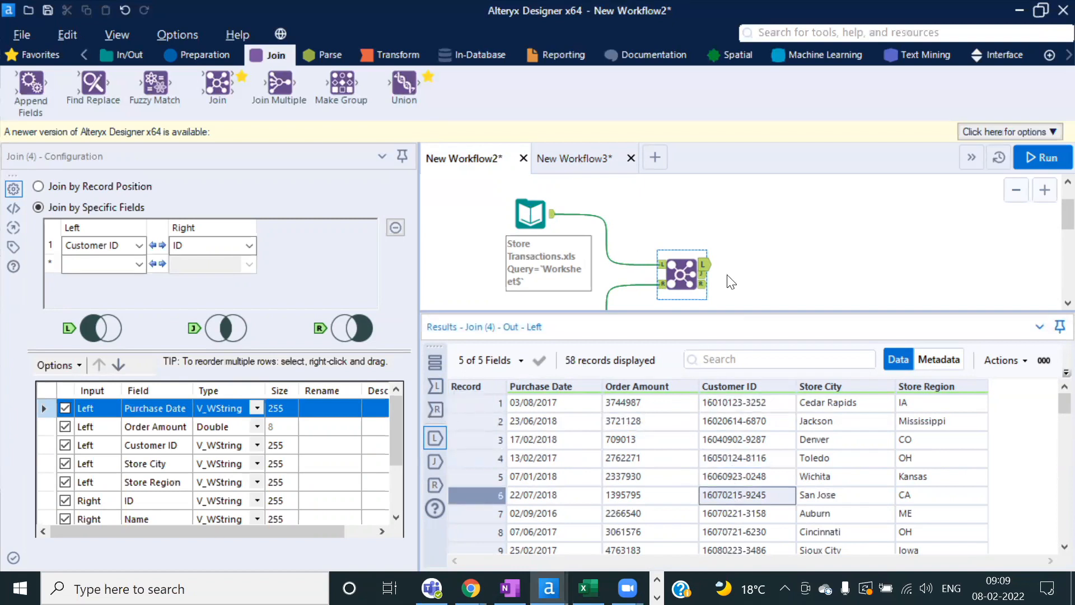
Step: Review the 58 unjoined Clubcard member records from the Join's right output
left_click(705, 287)
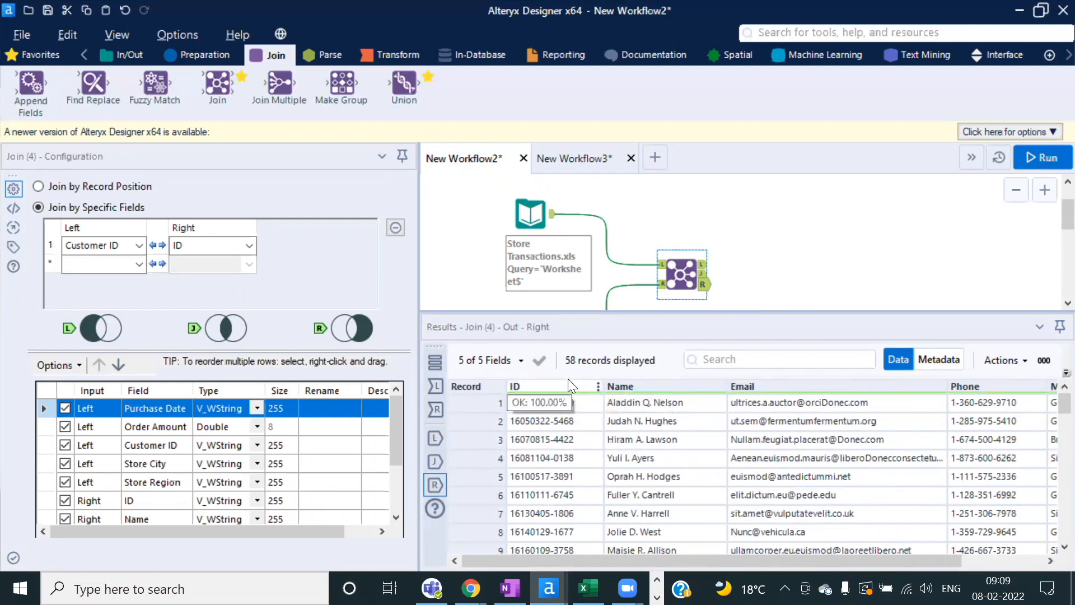
left_click(591, 402)
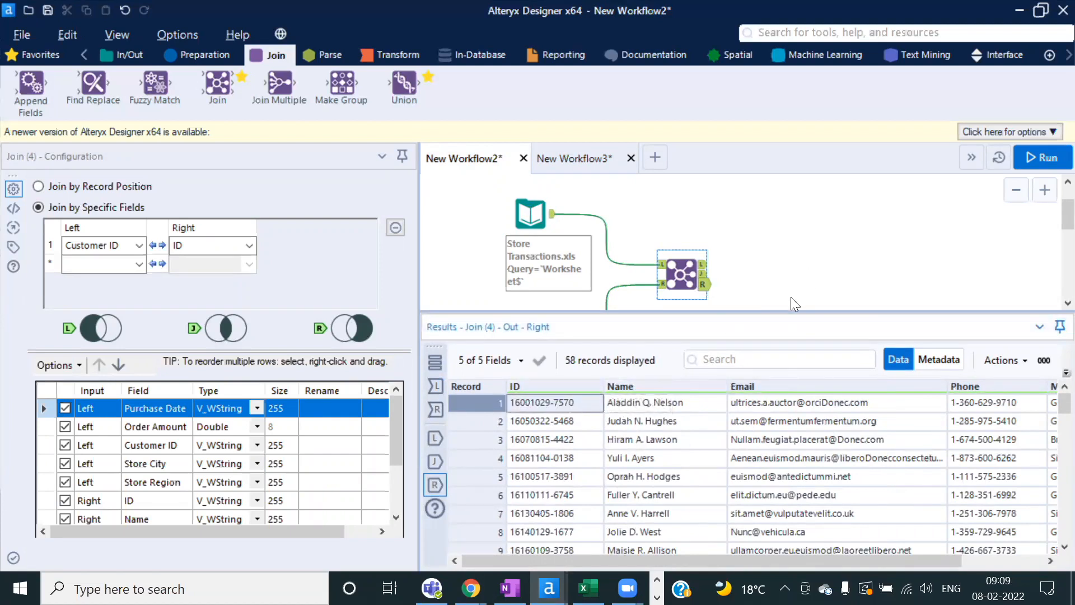
left_click_drag(770, 309, 780, 350)
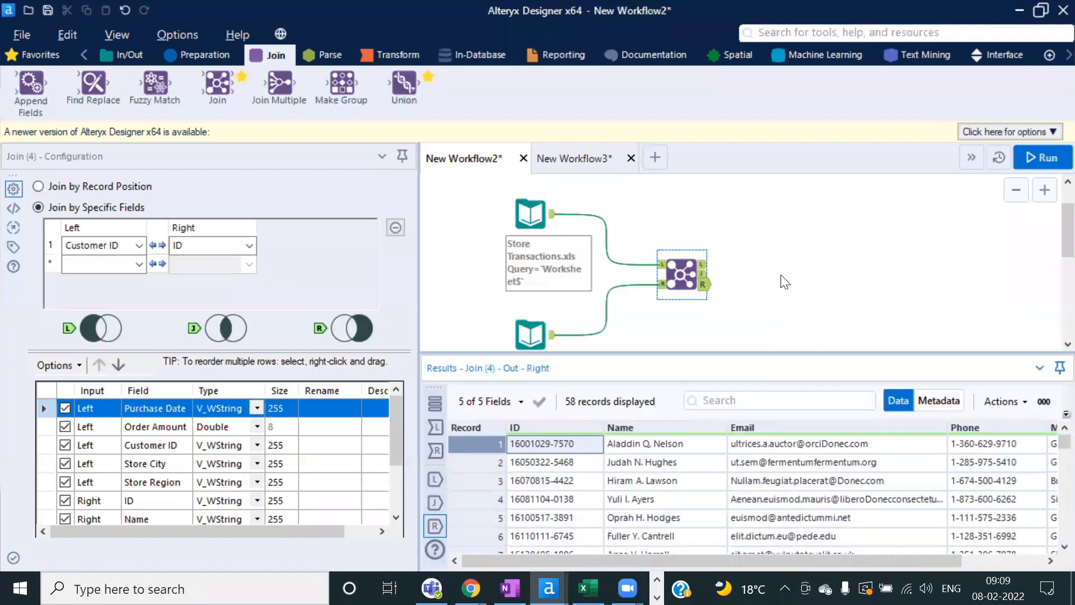
scroll(779, 282, "down", 2)
scroll(635, 290, "up", 2)
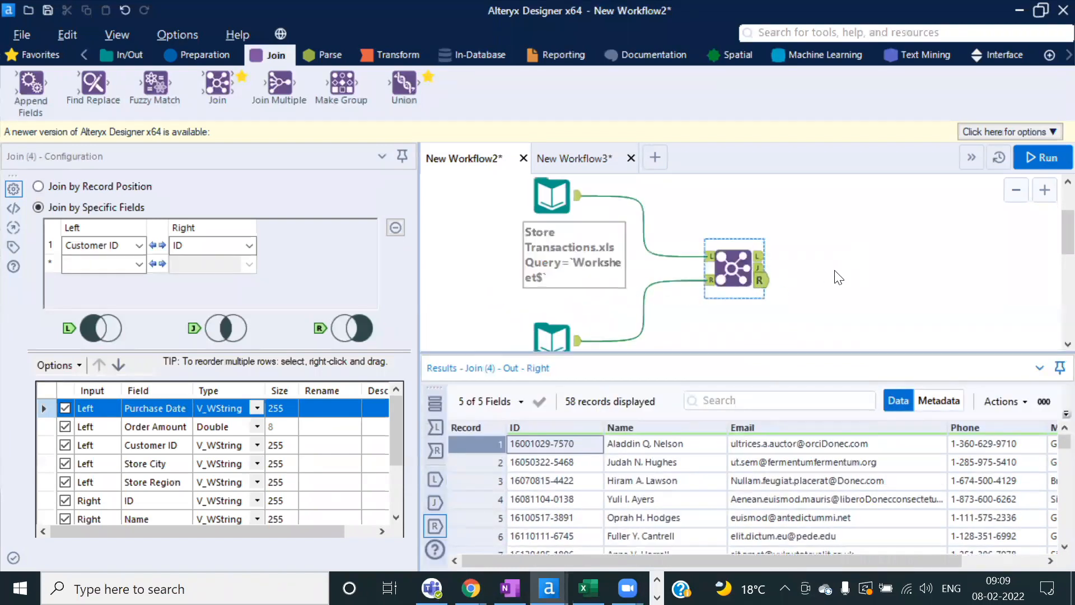
scroll(801, 279, "down", 1)
scroll(801, 278, "down", 2)
scroll(801, 278, "up", 2)
scroll(801, 278, "down", 3)
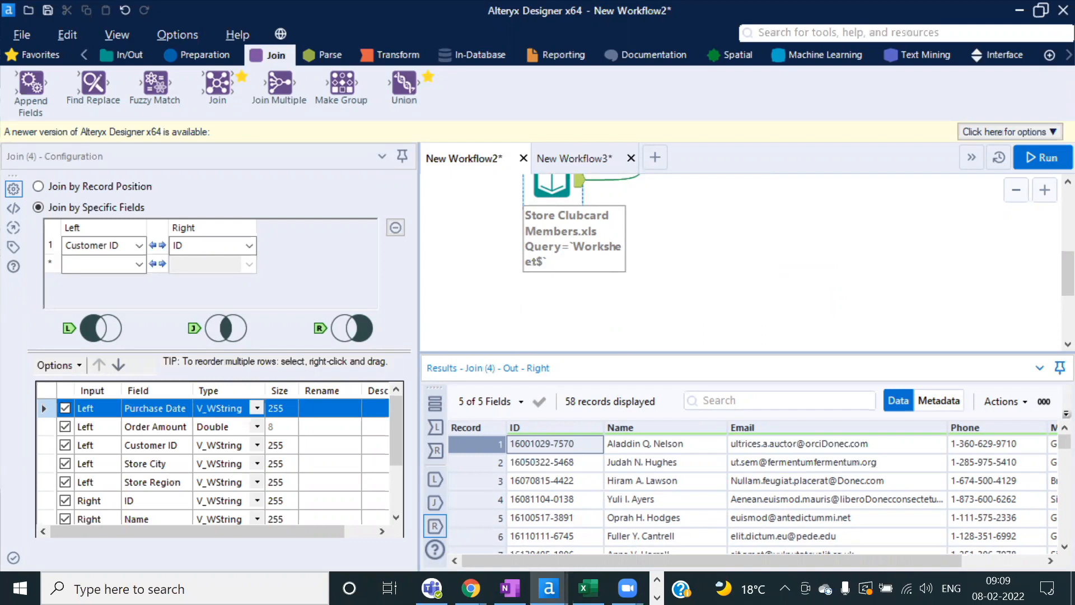
Step: Check the run messages, re-examine both input tables' records, and return to Excel
left_click(696, 284)
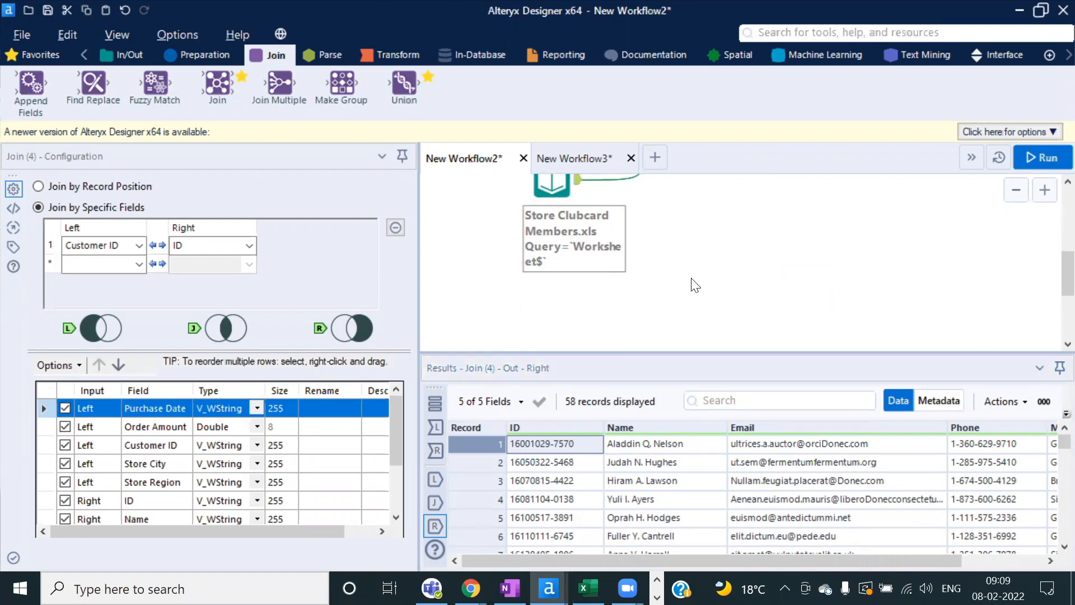
scroll(711, 245, "up", 1)
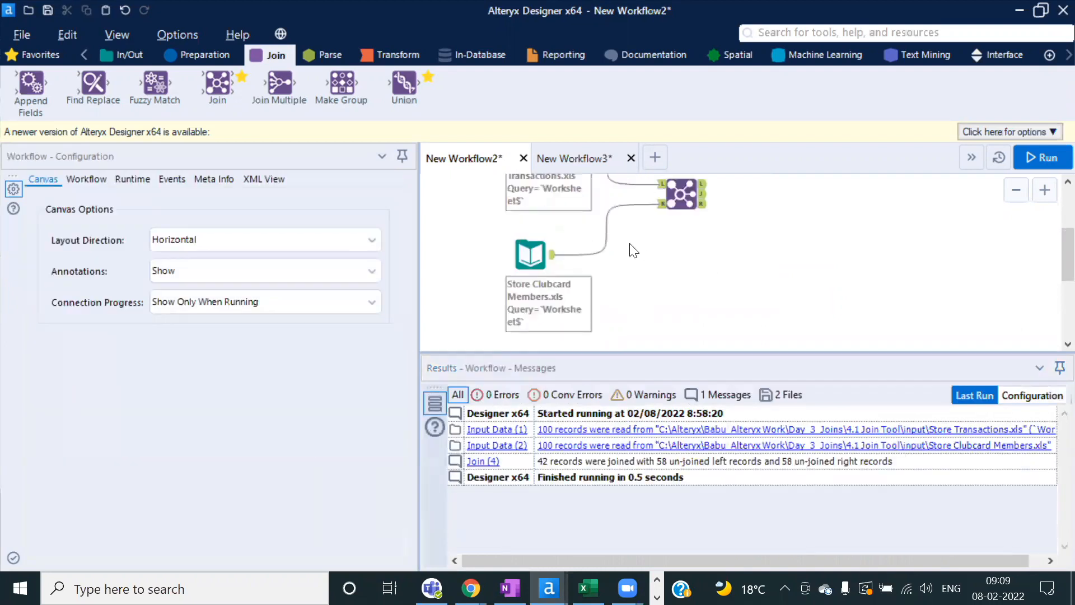
scroll(634, 250, "down", 1)
scroll(628, 250, "up", 1)
left_click(511, 183)
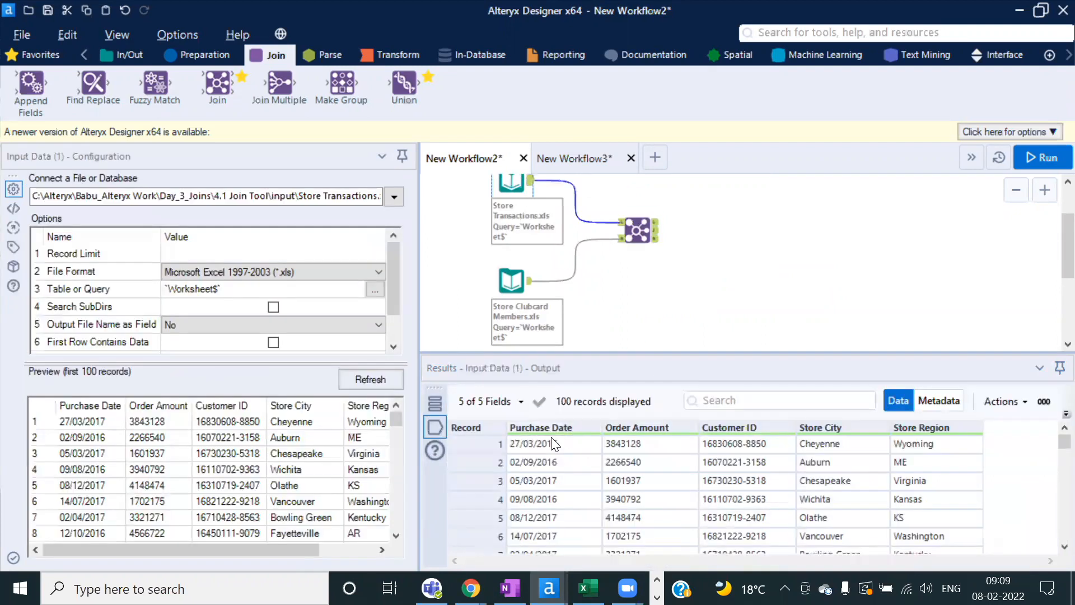
left_click_drag(546, 443, 940, 438)
left_click(511, 280)
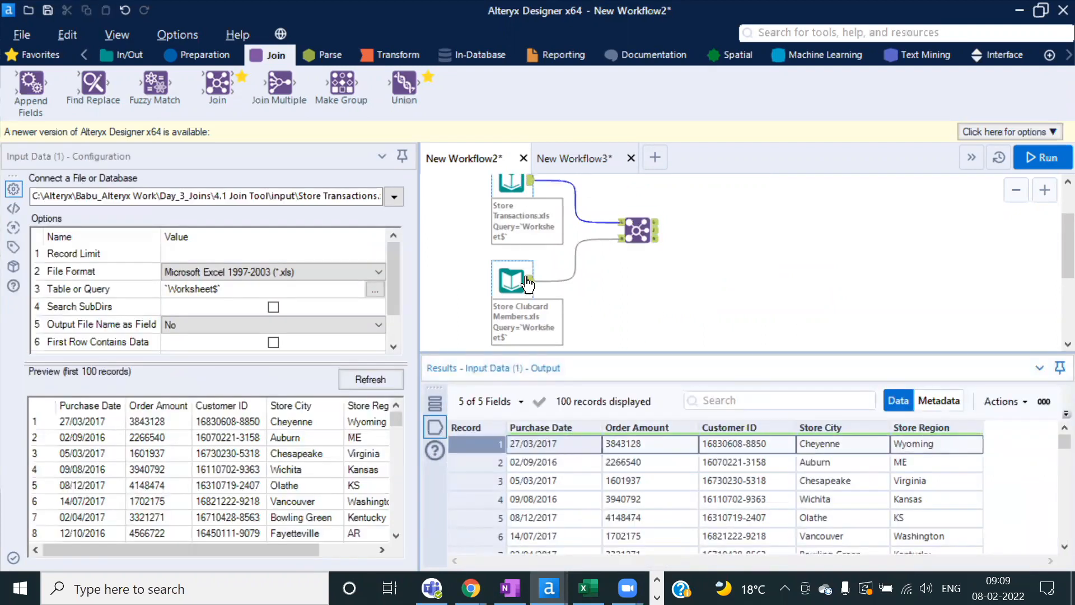
left_click_drag(536, 447, 1071, 548)
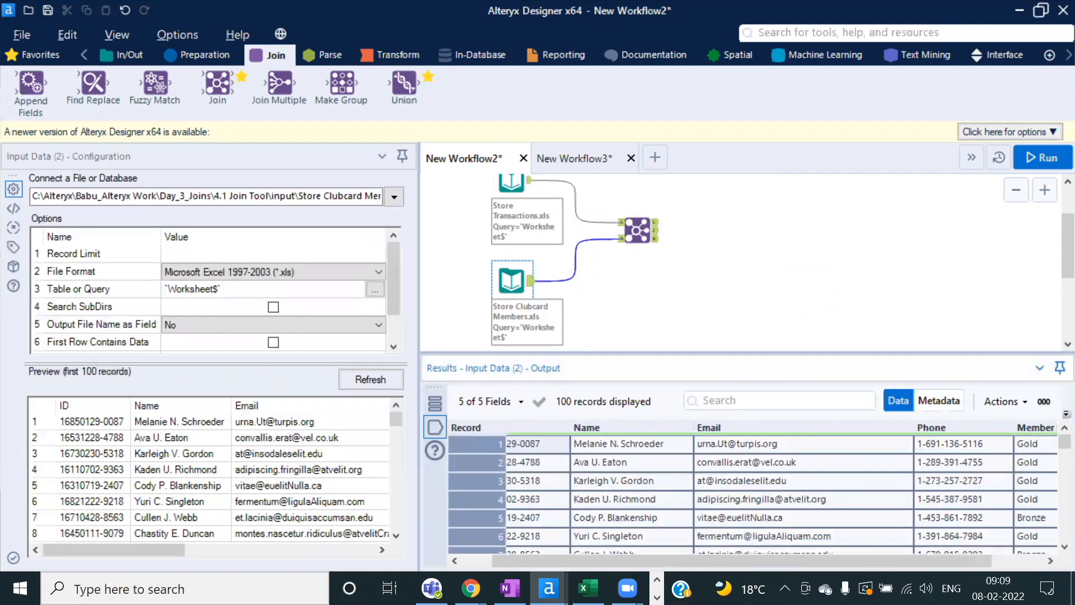
left_click(877, 467)
left_click_drag(771, 558, 663, 558)
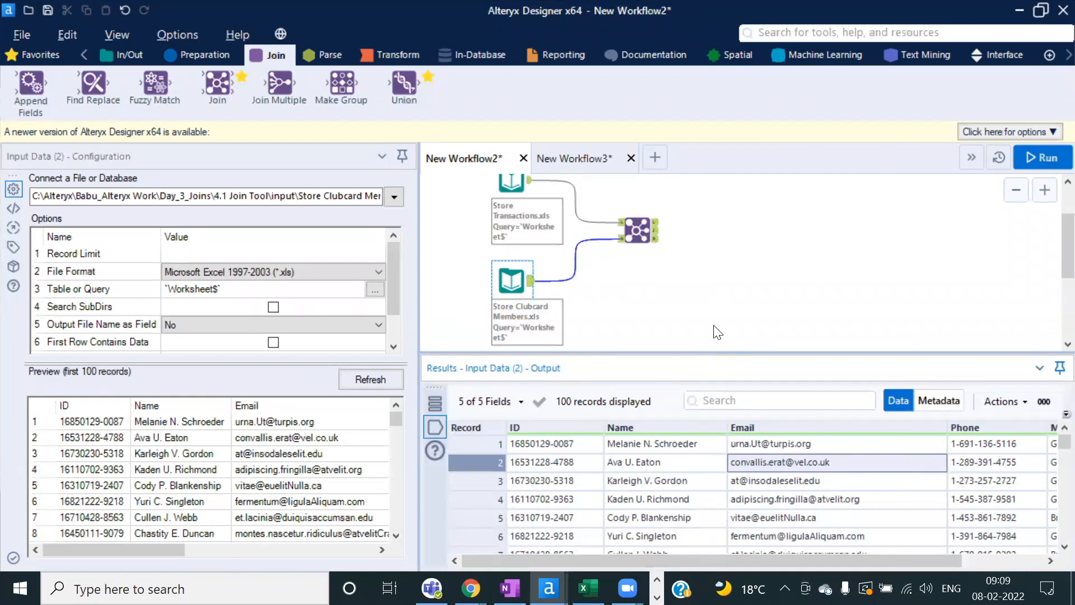
left_click(588, 588)
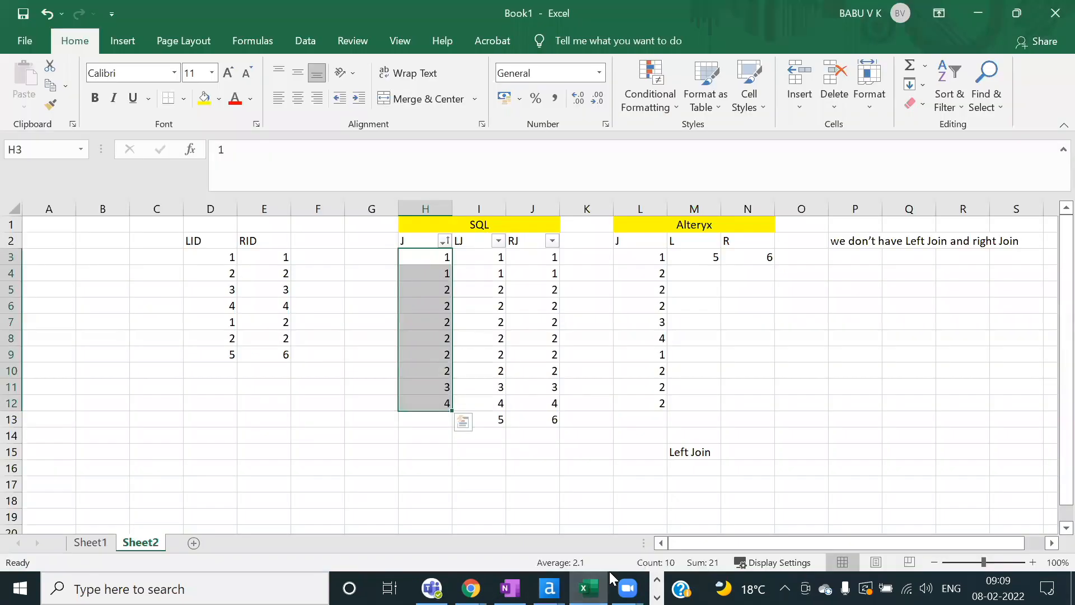
Step: Add a new worksheet with 'kjasd', 'jlaksf' and 'kjlasjf' in A1:C1
left_click(277, 437)
left_click(193, 543)
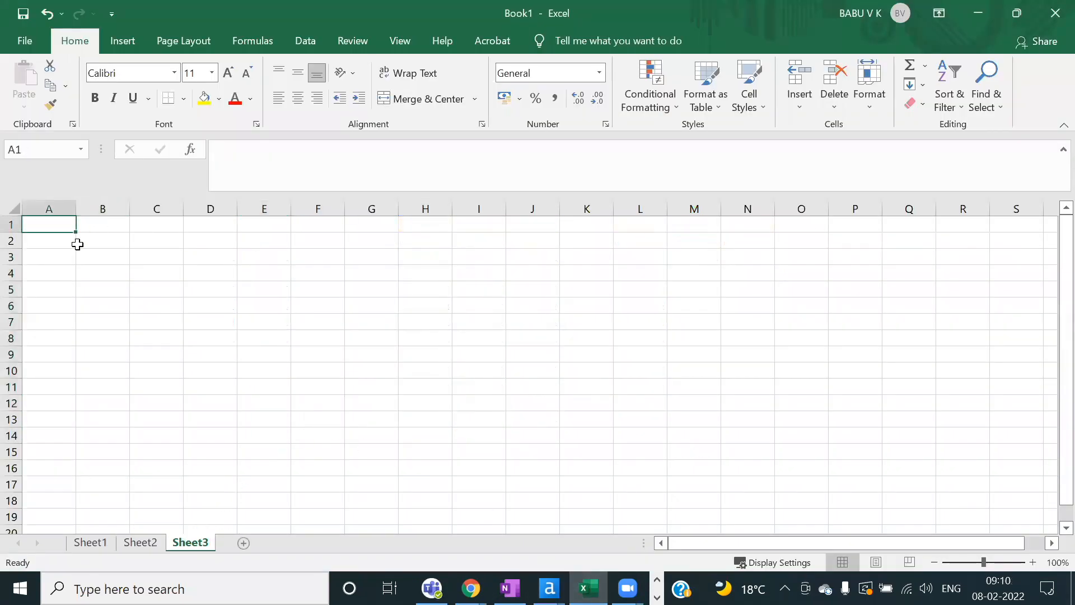
type("kjasd")
key("Tab")
type("jlaksf")
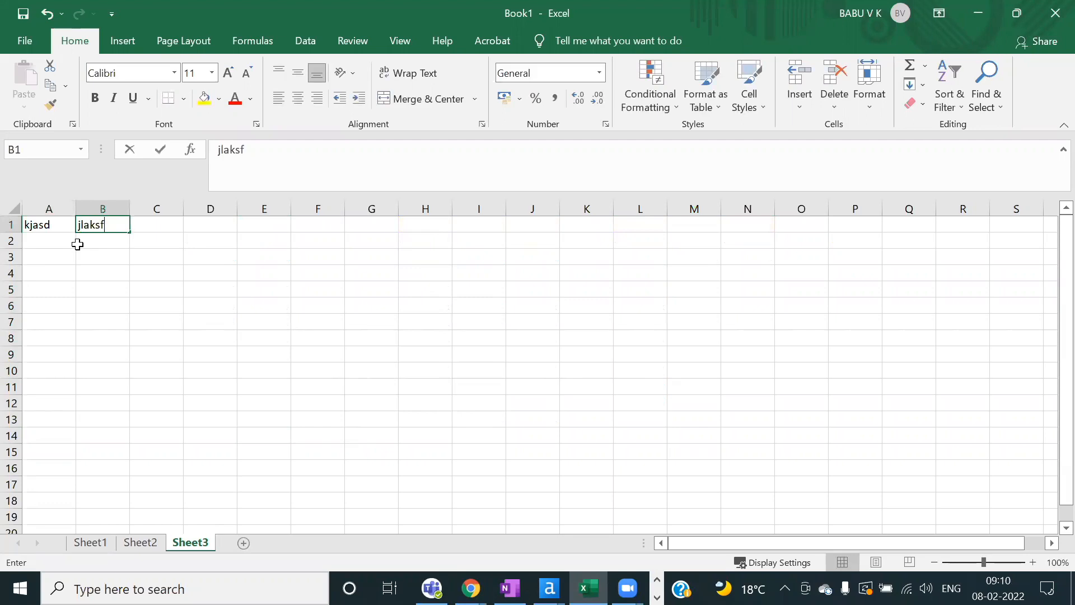
key("Tab")
type("kjlasjf")
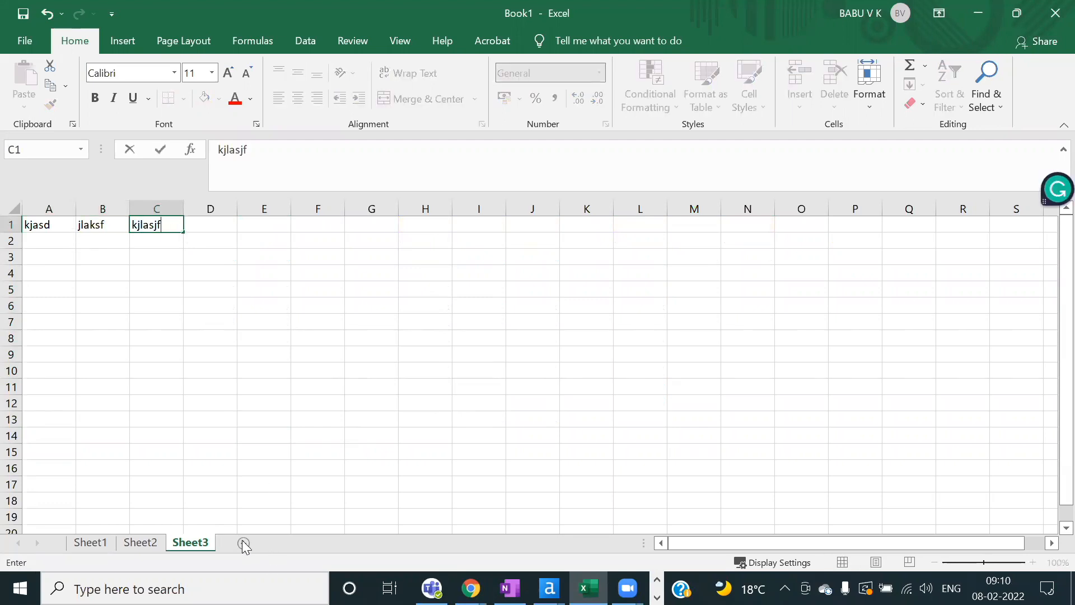
left_click(257, 486)
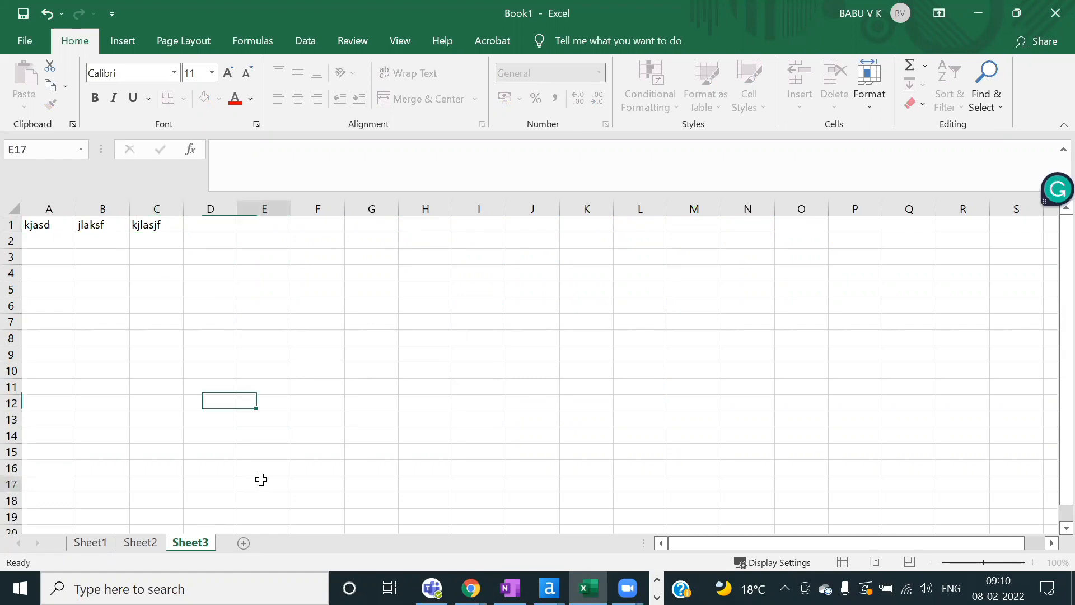
Step: Add another worksheet with 'lkdfsjl', 'kjlsdf' and 'jldsfjk' in A1:C1
left_click(243, 543)
type("lkdfsjl")
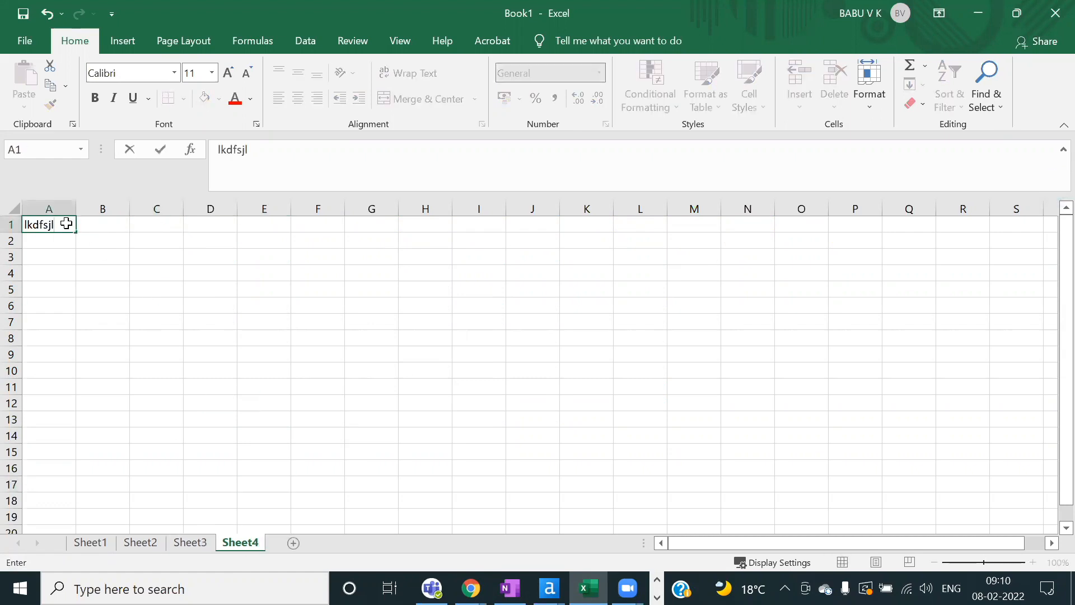
key("Tab")
type("kjlsdf")
key("Tab")
type("jldsfjk")
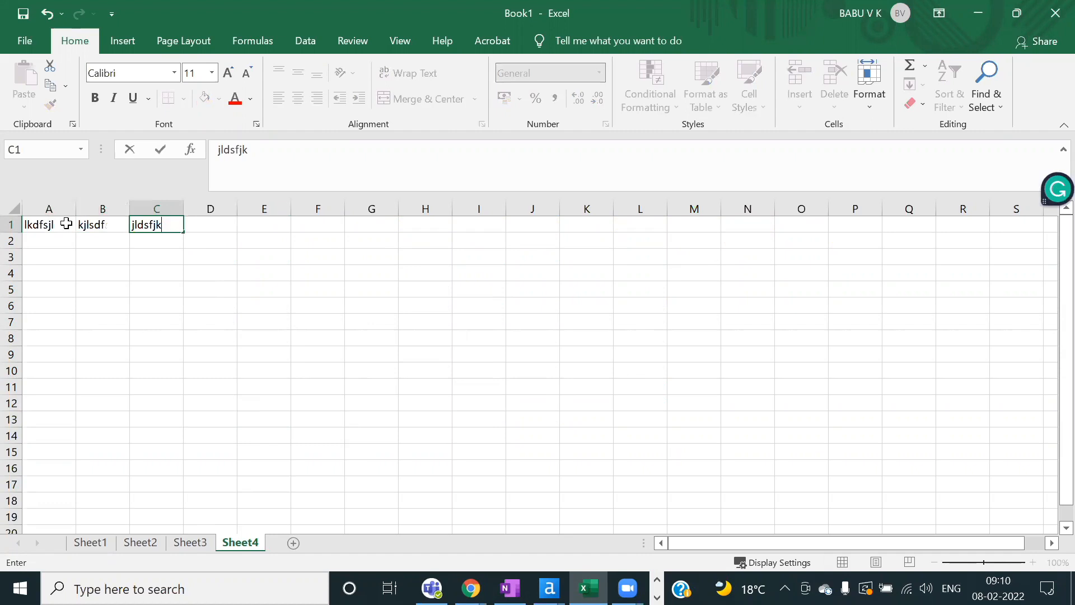
left_click(212, 307)
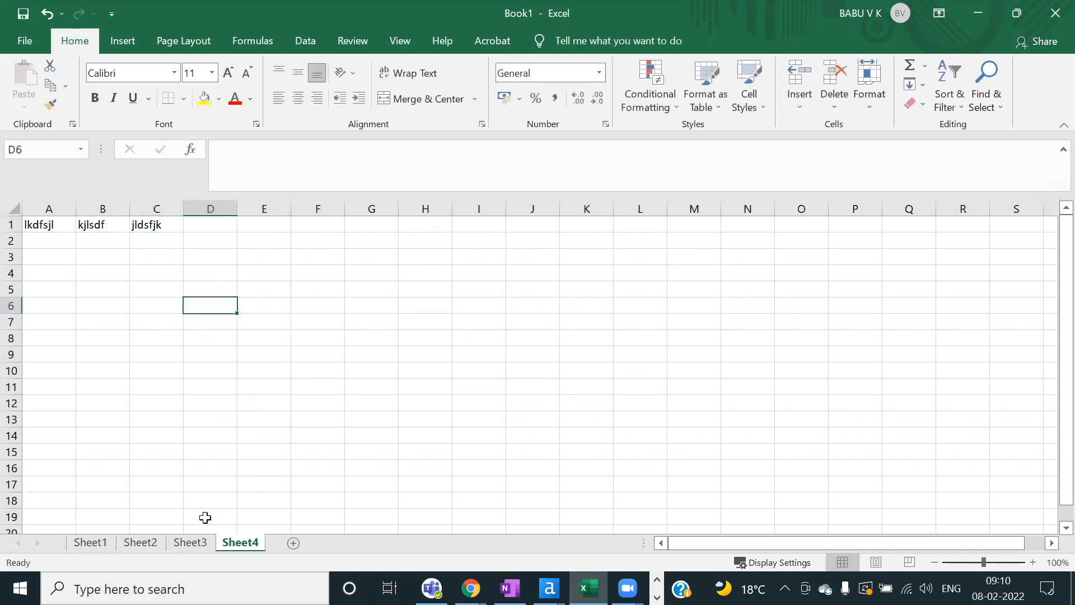
Step: Flip between Sheet3 and Sheet4, then return to Alteryx Designer
left_click(189, 542)
left_click(238, 544)
left_click(191, 542)
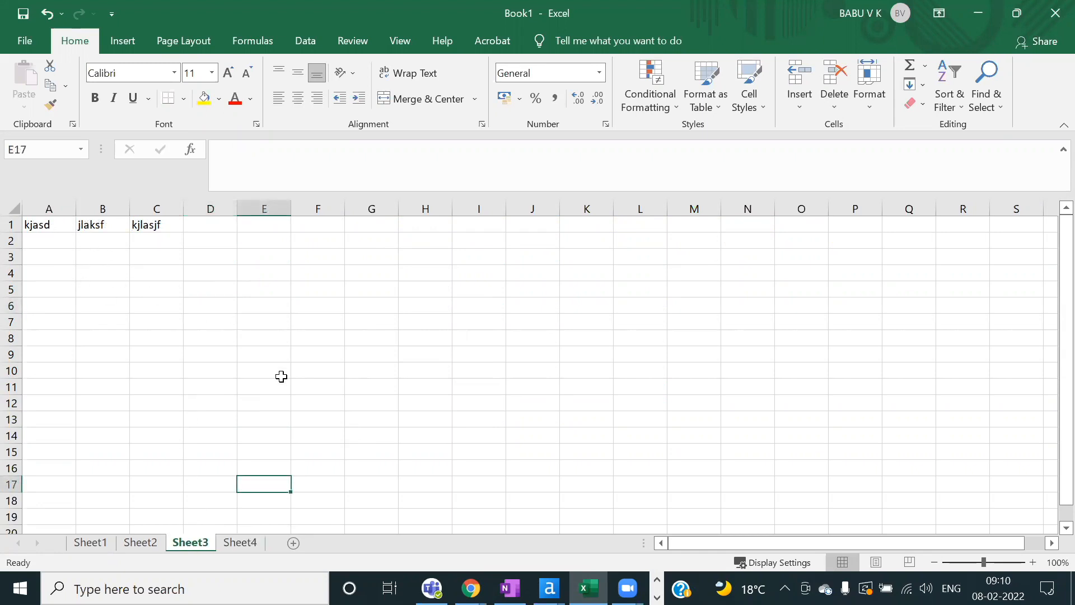
key("alt+Tab")
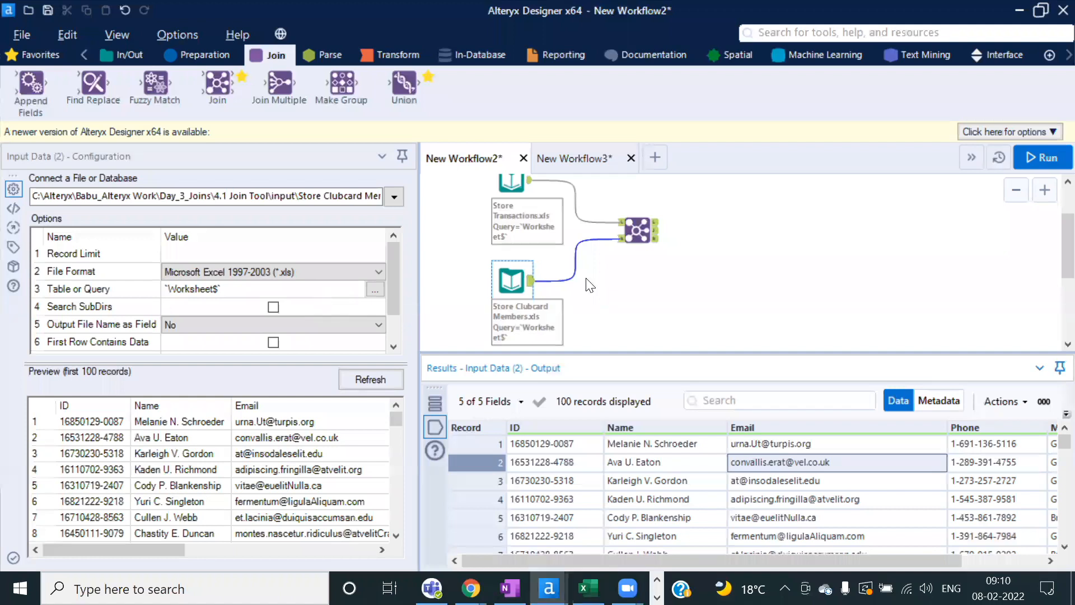
Step: Switch the Join tool to Join by Record Position and run the workflow
left_click(640, 225)
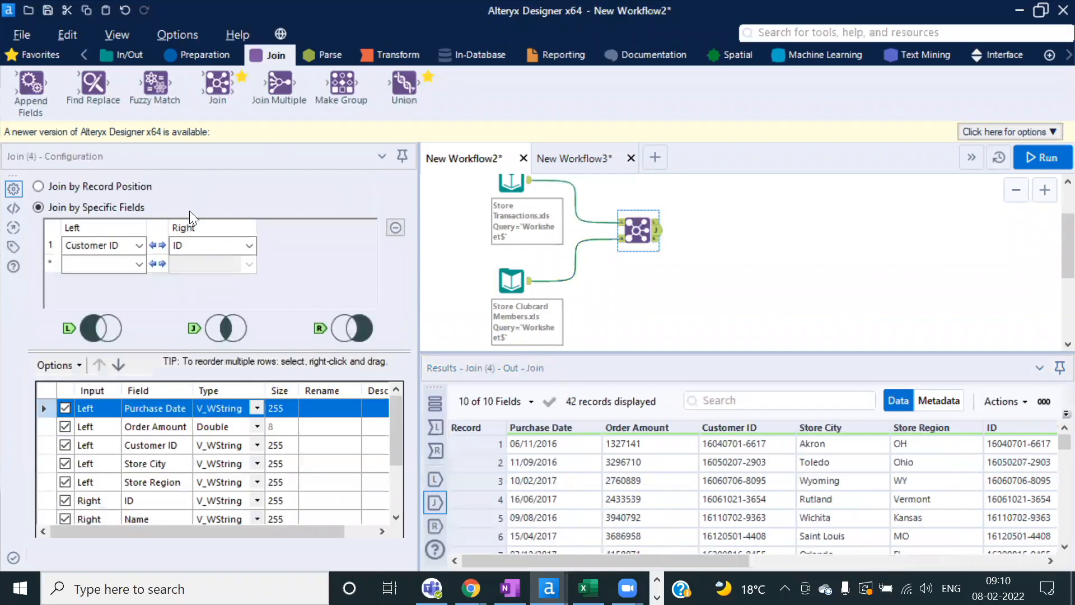
left_click(38, 186)
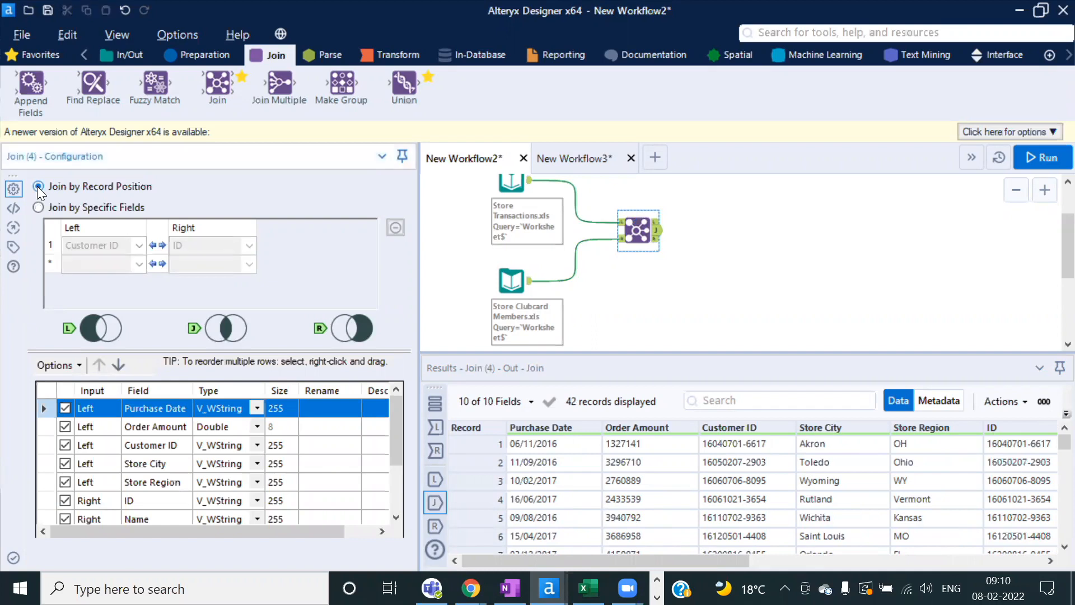
left_click(1043, 157)
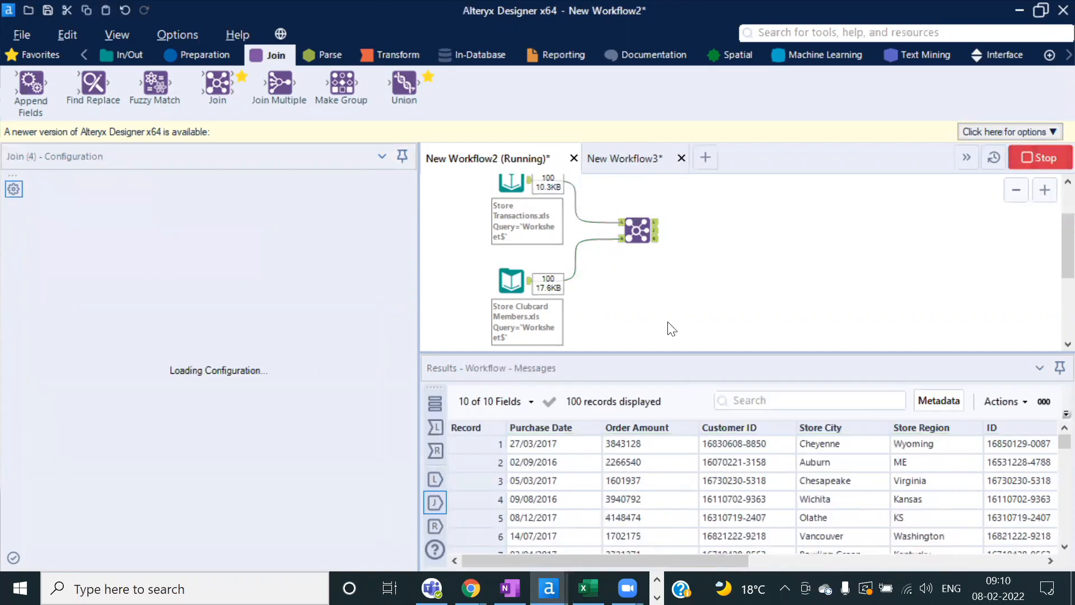
left_click(680, 355)
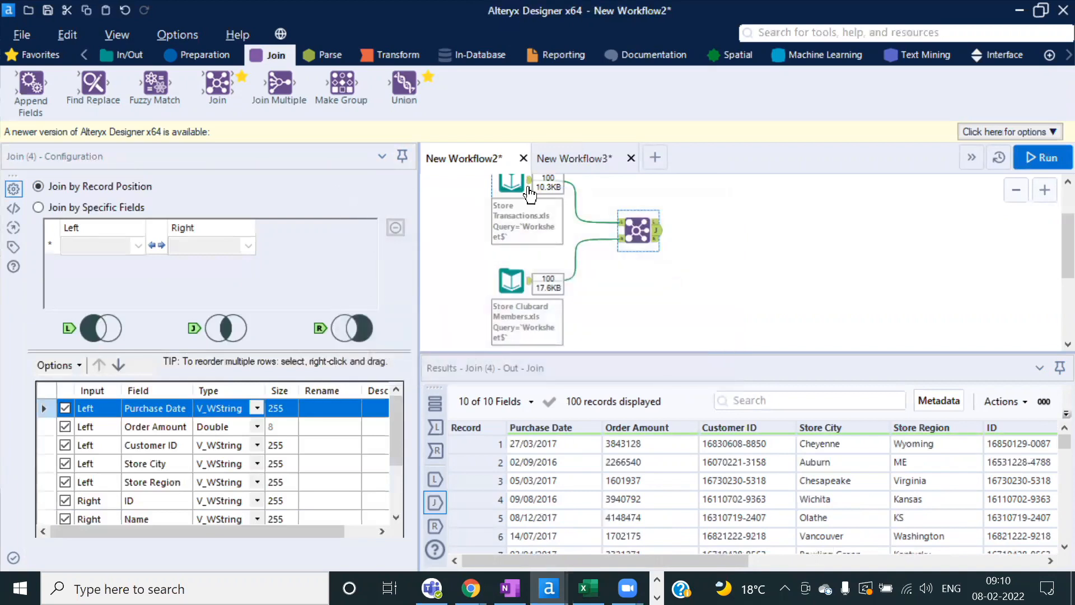
Step: Inspect the Store Transactions and Store Clubcard Members inputs, then the Join results again
left_click(511, 182)
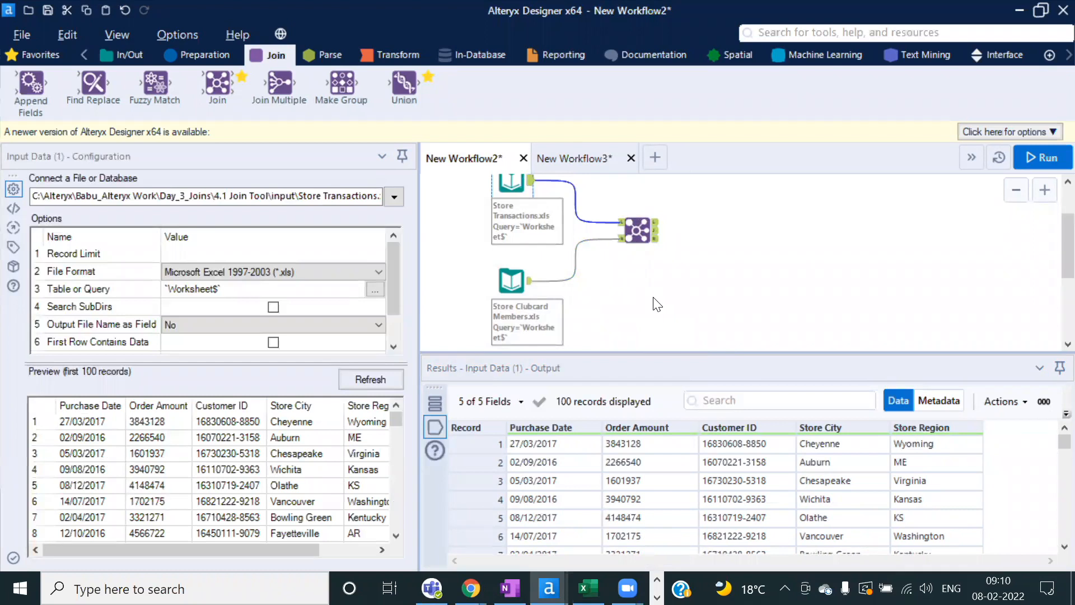
left_click(511, 280)
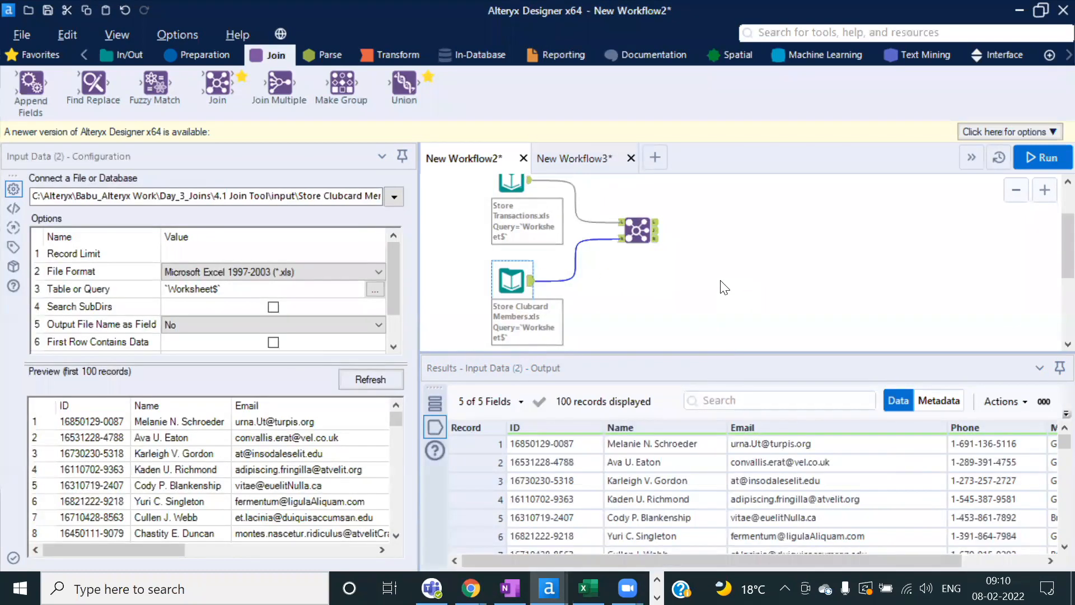
left_click(658, 238)
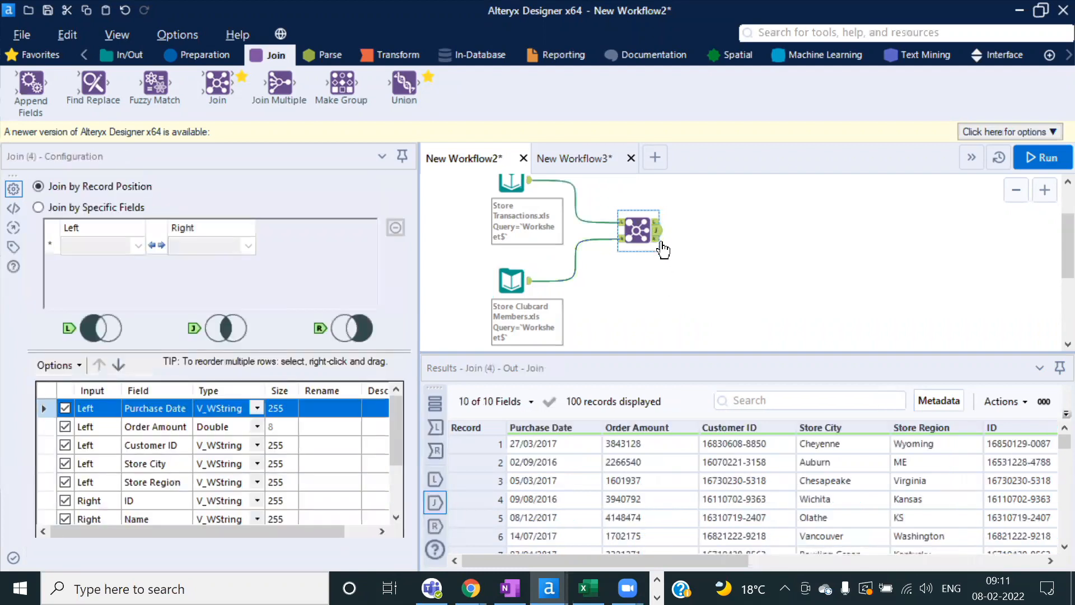
Step: Review the Join's unmatched L and R outputs from the record-position join
scroll(662, 249, "up", 3)
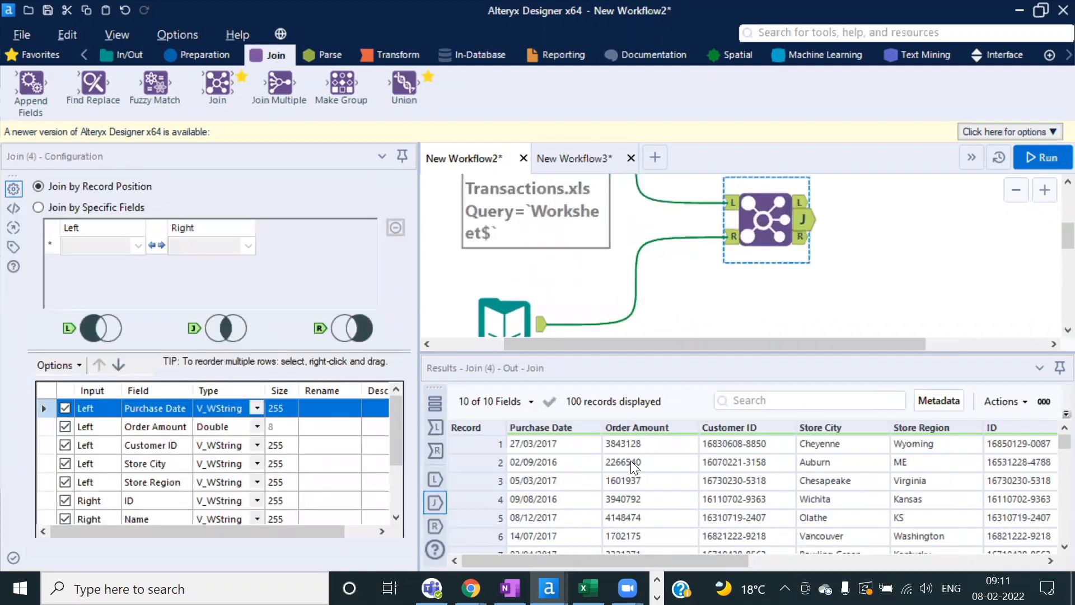
left_click(809, 212)
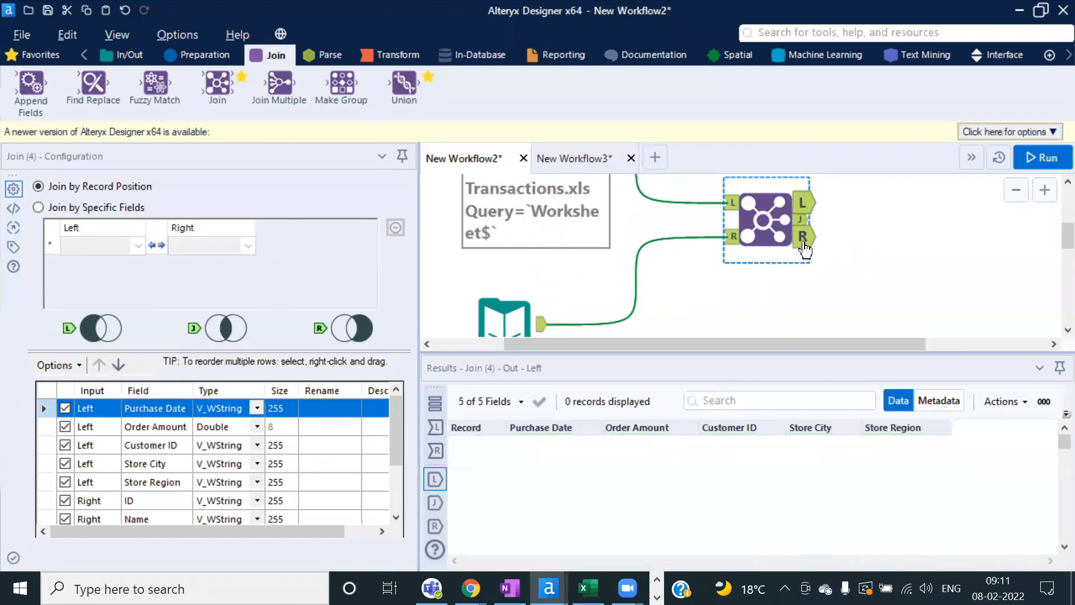
left_click(803, 242)
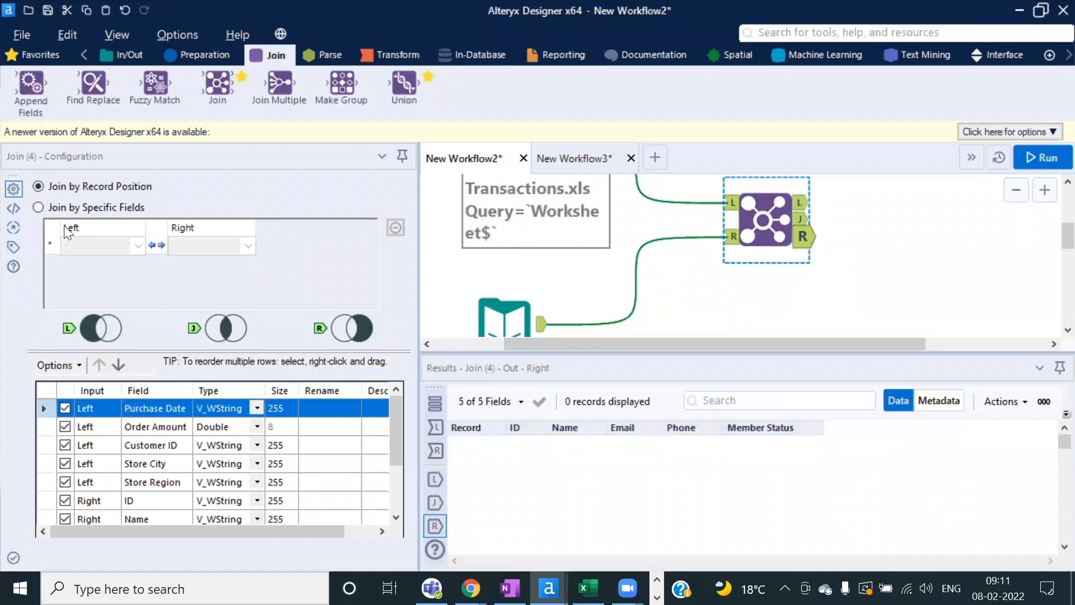
Step: Join by Specific Fields with Customer ID matched to ID, and run the workflow
left_click(38, 207)
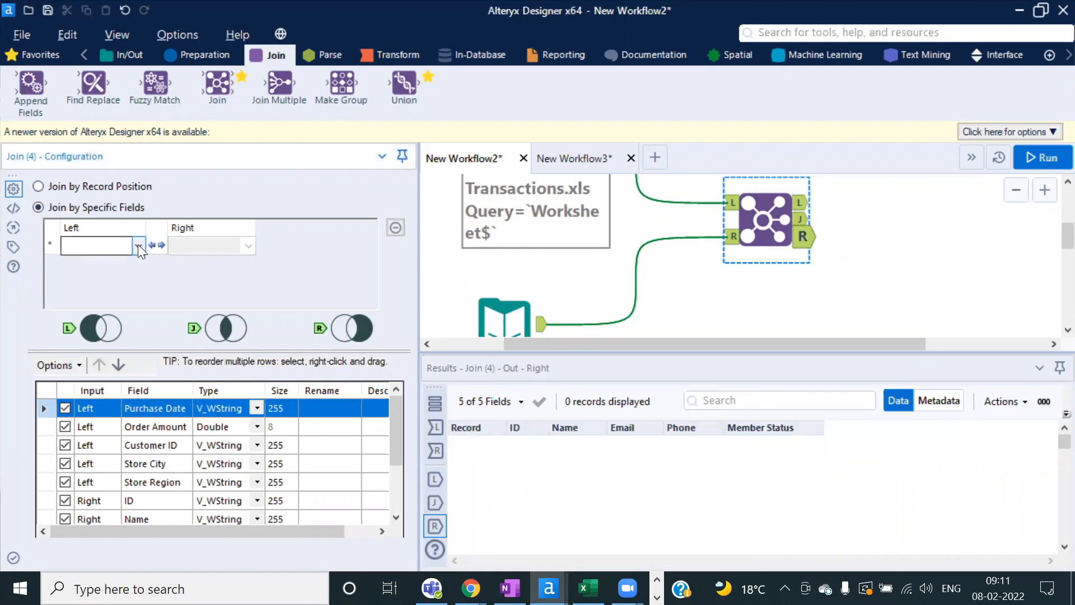
left_click(138, 245)
left_click(104, 291)
left_click(248, 245)
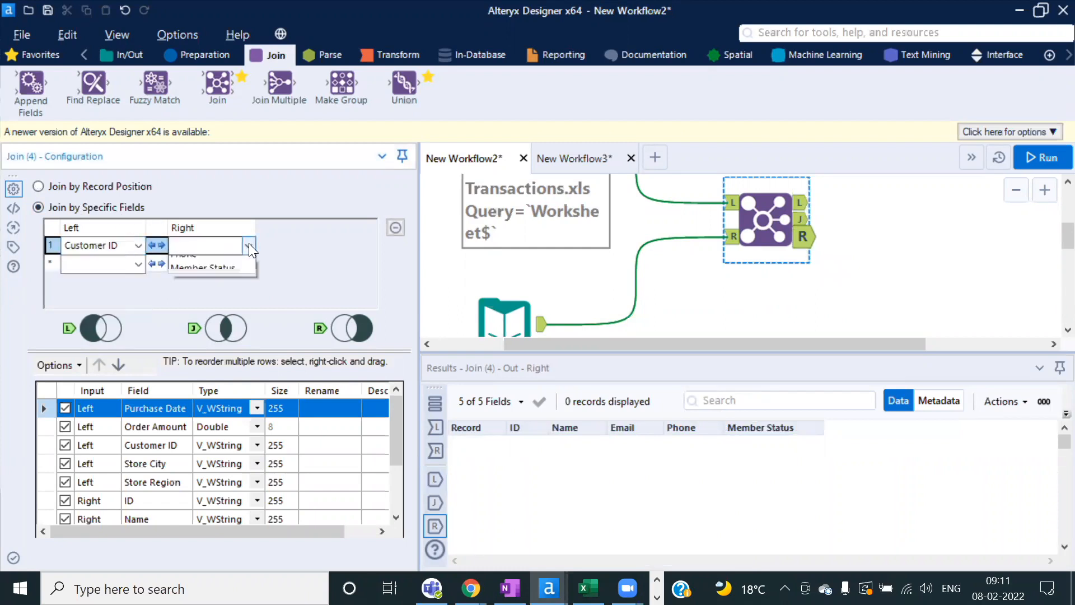
left_click(188, 263)
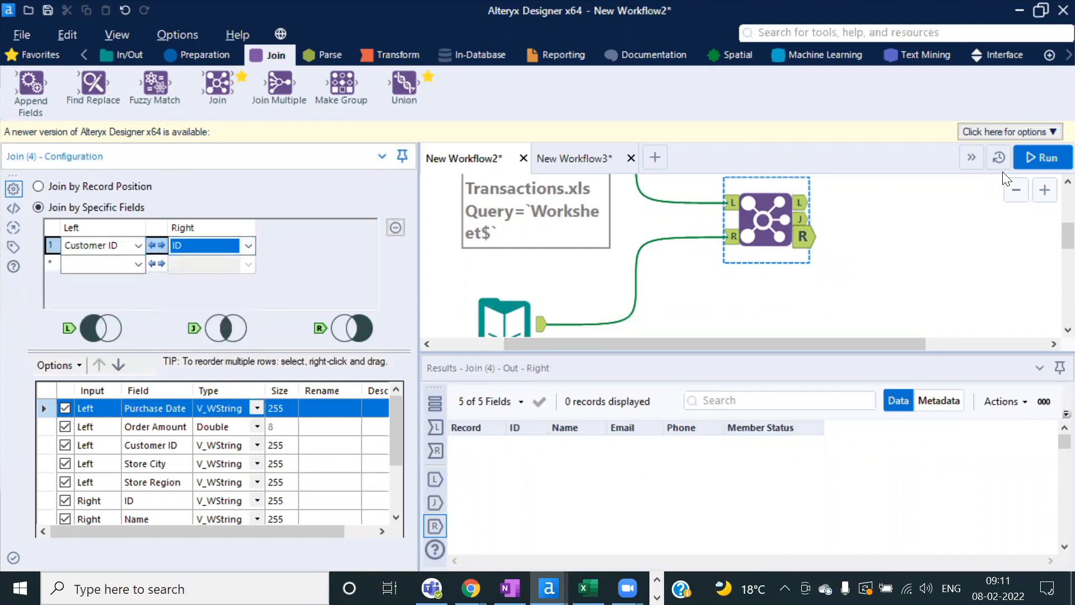
left_click(1037, 158)
left_click(704, 362)
Step: Check the 58 unmatched L and R records, then reselect Join by Record Position
left_click(802, 203)
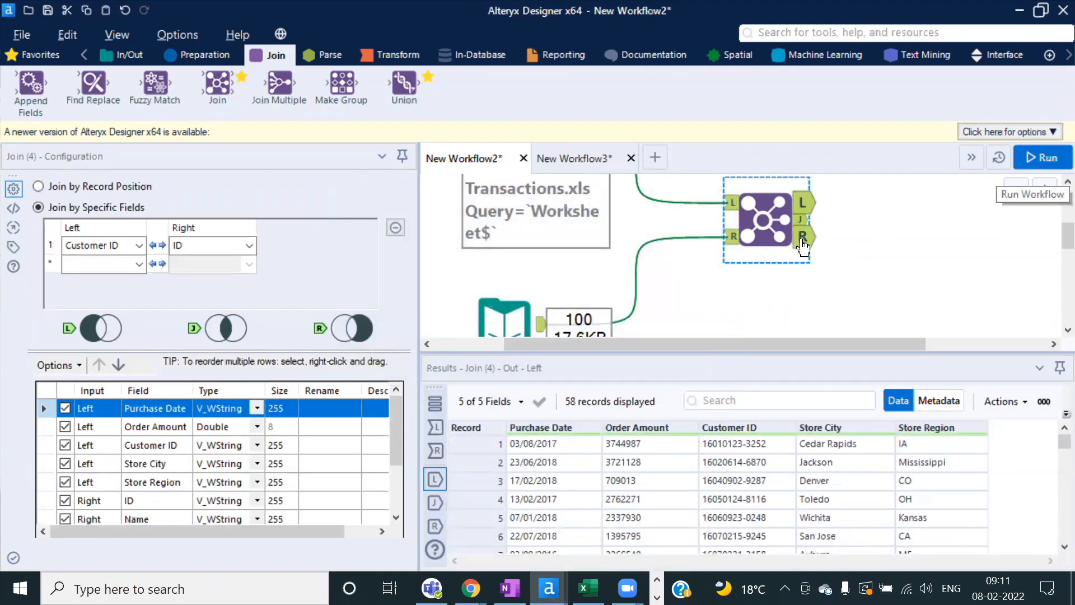
left_click(802, 239)
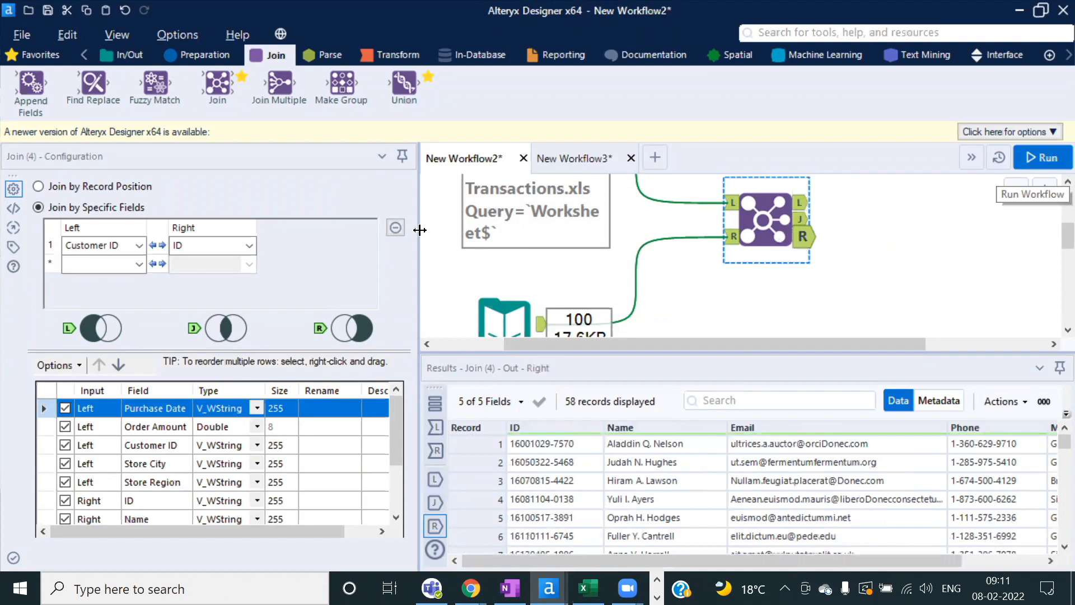
left_click(53, 185)
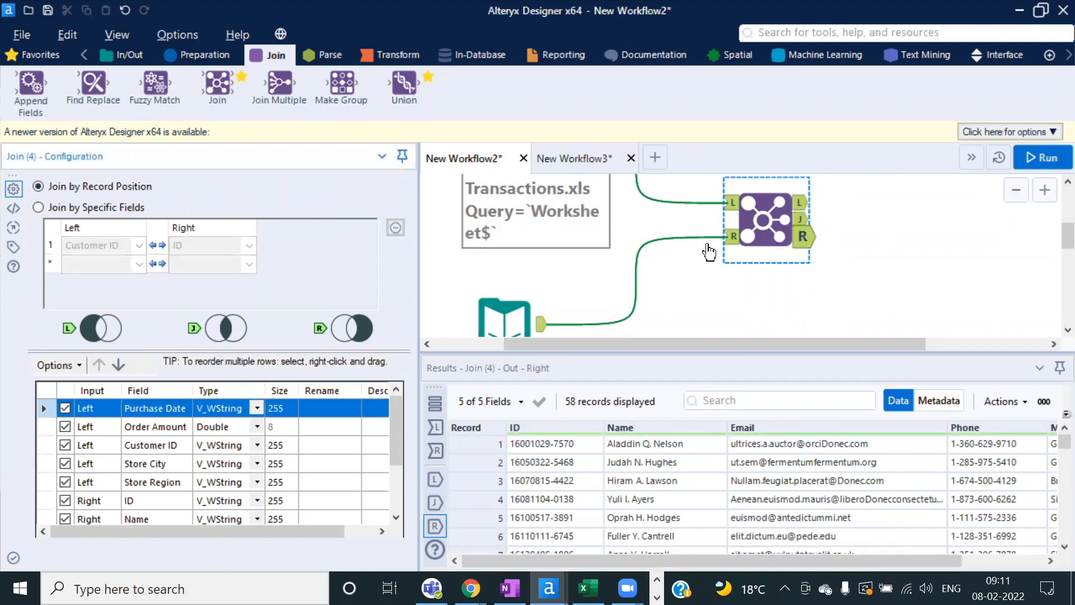
scroll(709, 252, "down", 2)
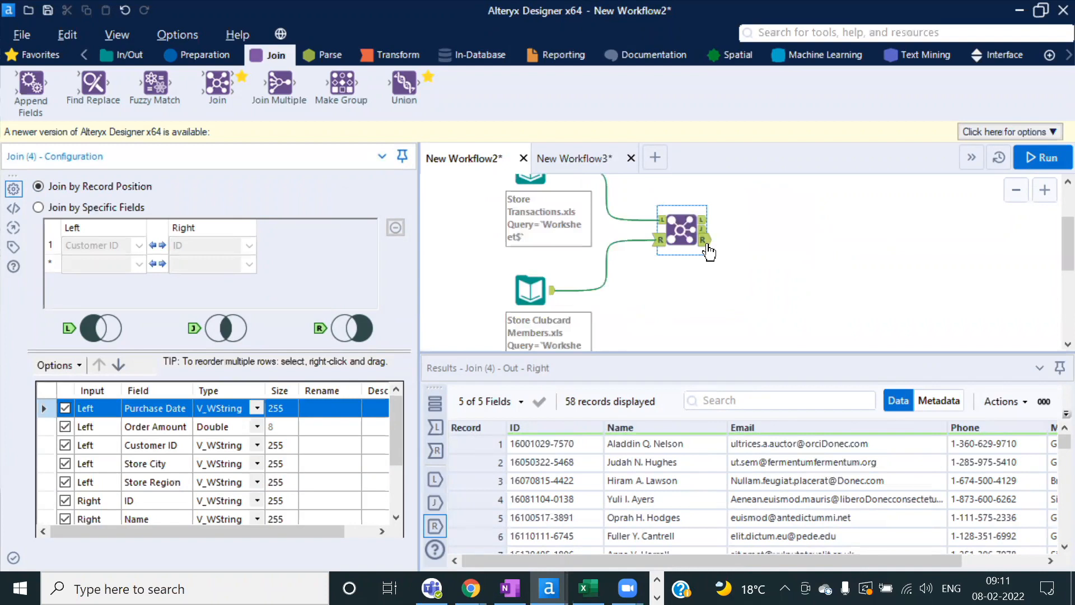
Step: Delete the Union tool from New Workflow3 and make its canvas taller
left_click(581, 159)
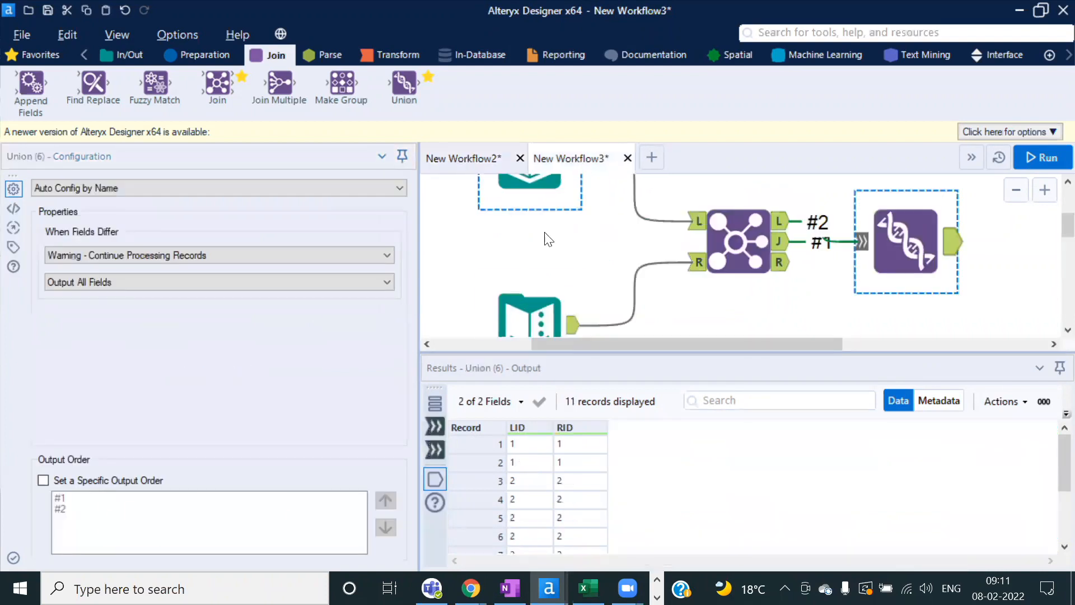
scroll(531, 287, "down", 1)
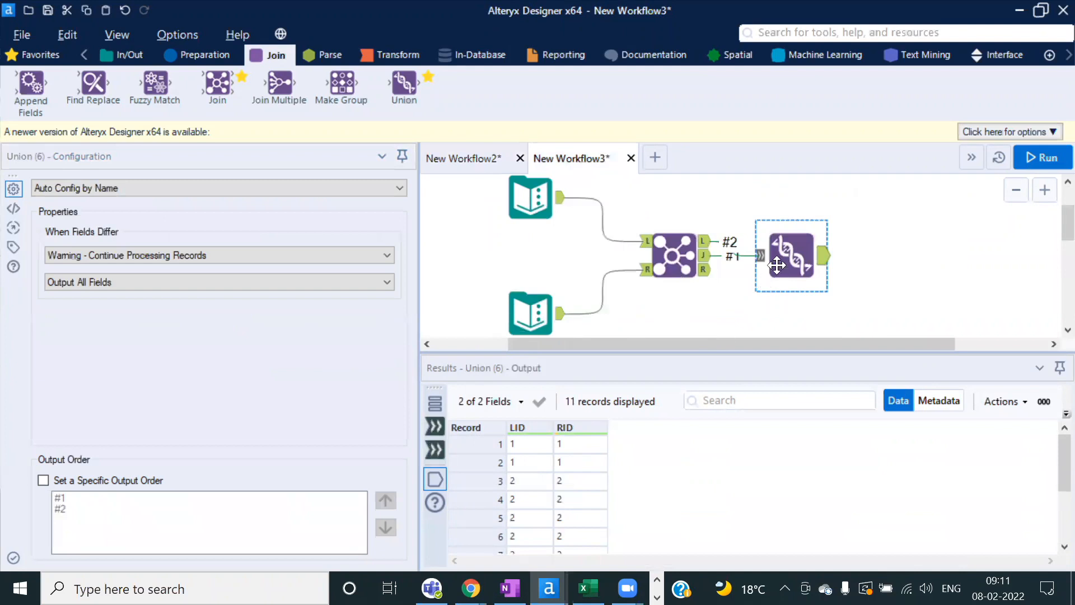
left_click(760, 297)
key("Delete")
left_click(532, 212)
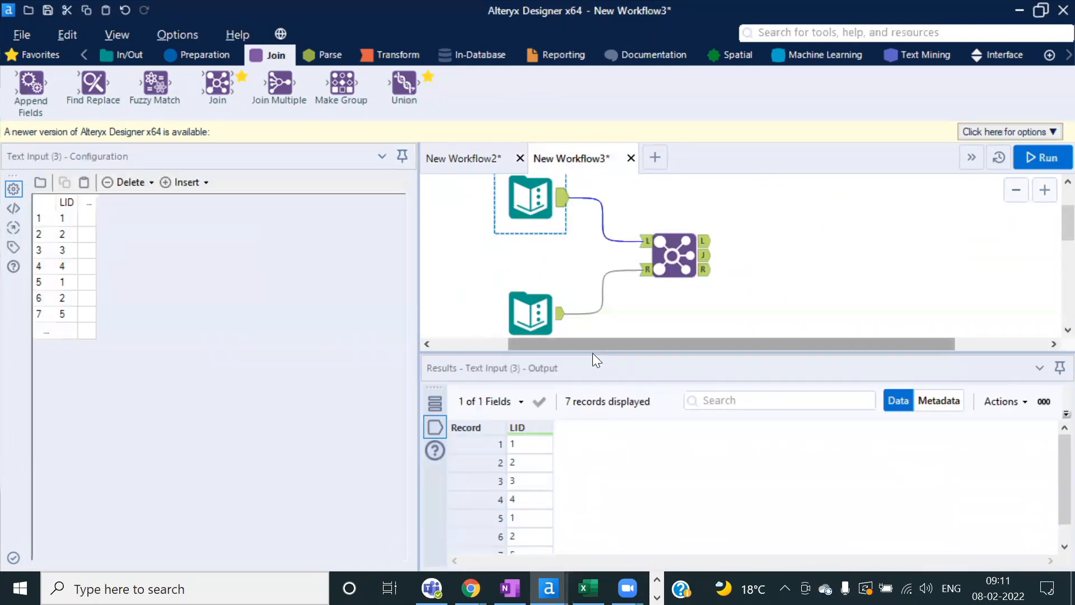
left_click_drag(585, 352, 590, 404)
left_click(559, 287)
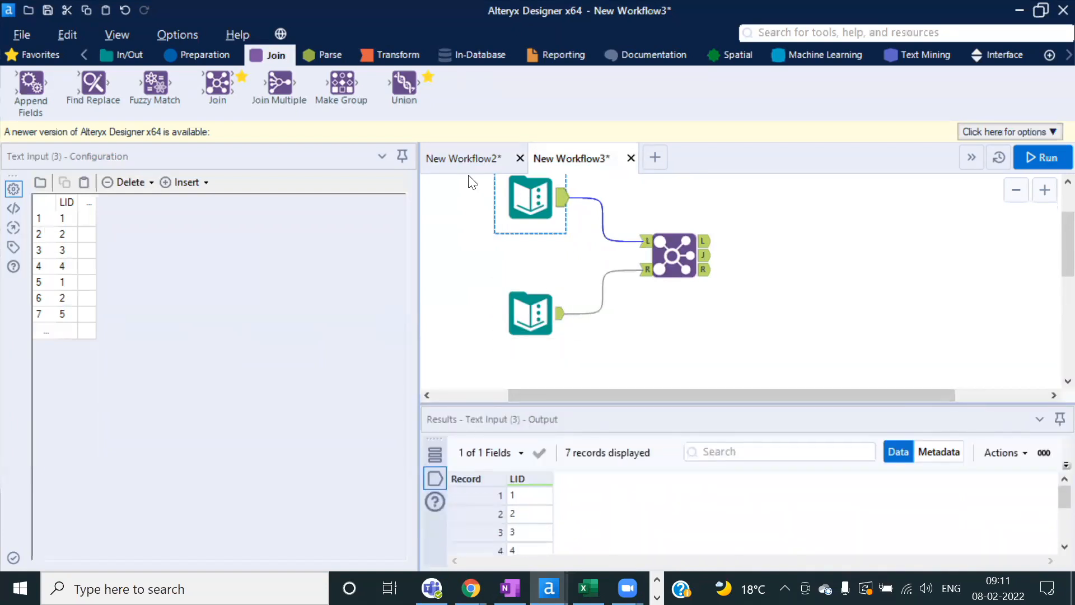
Step: In New Workflow2, move the Store Clubcard Members input left-down and the Join right-down
left_click(459, 163)
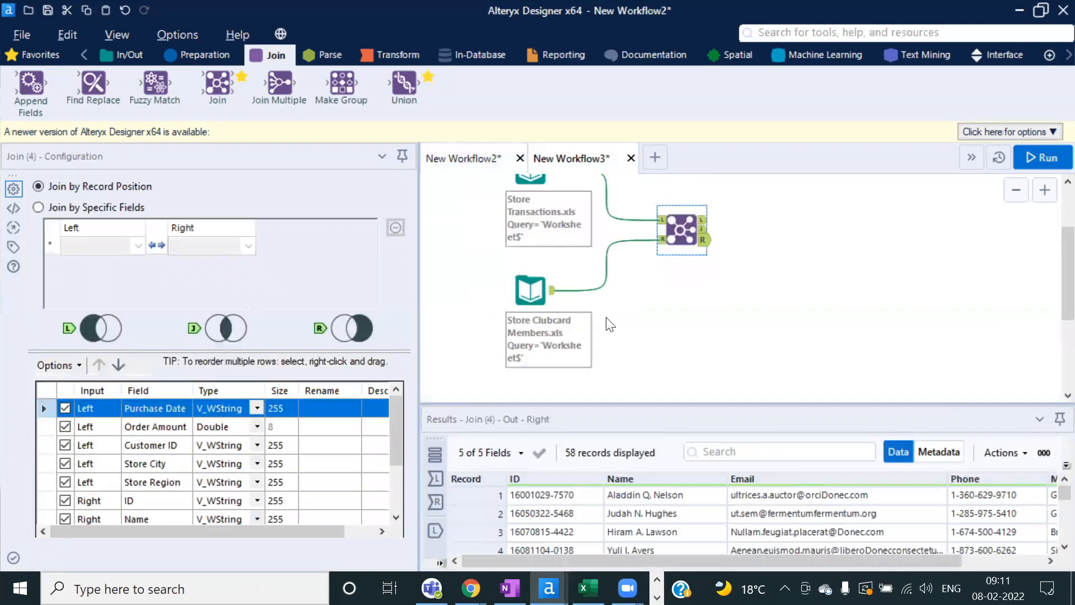
left_click(531, 288)
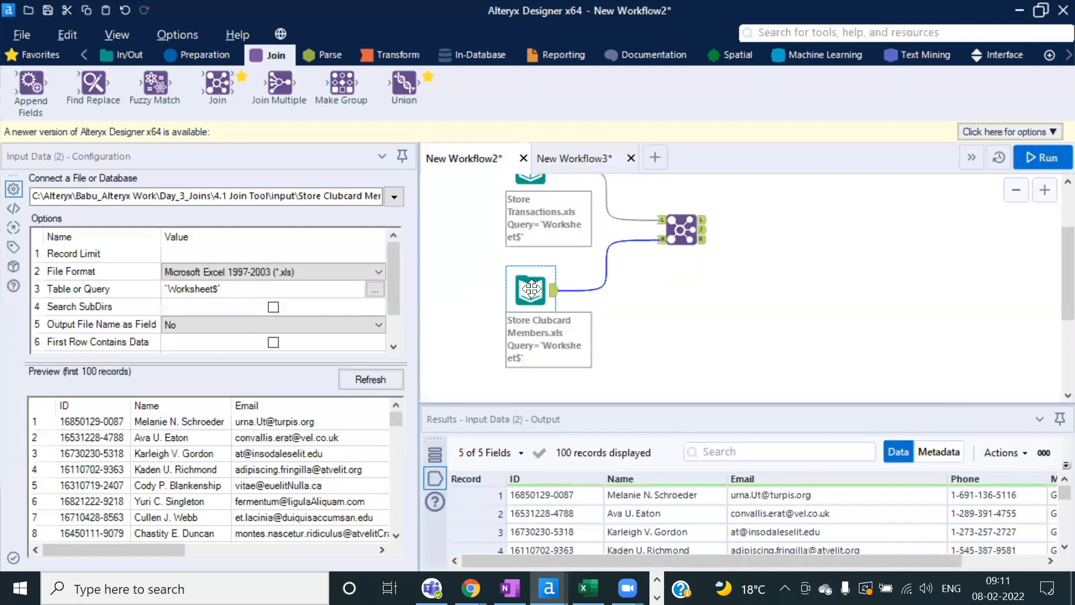
left_click_drag(531, 288, 491, 308)
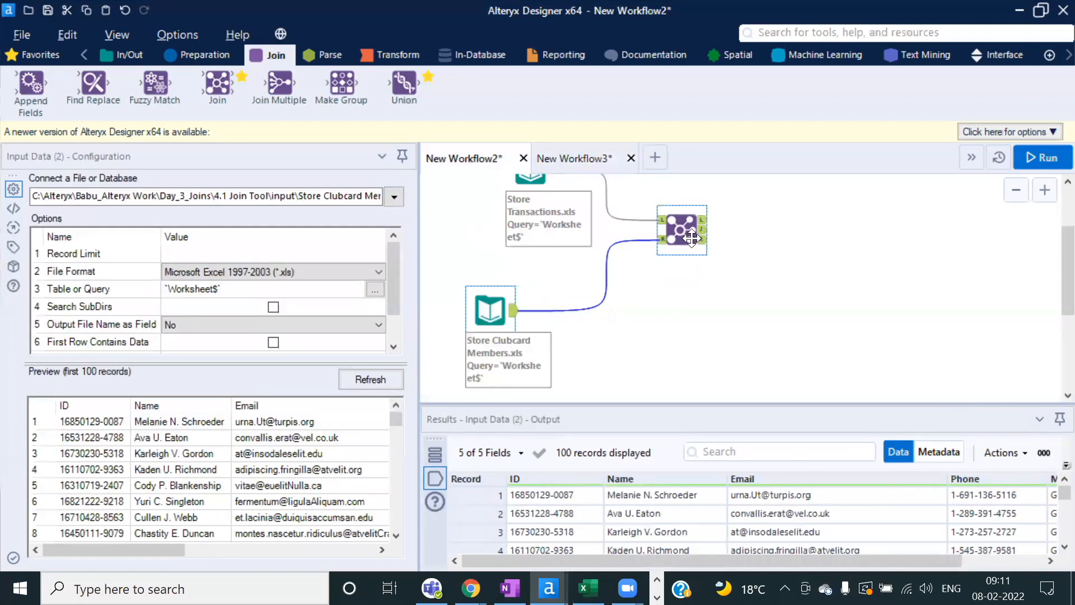
left_click_drag(689, 230, 720, 250)
scroll(819, 230, "up", 1)
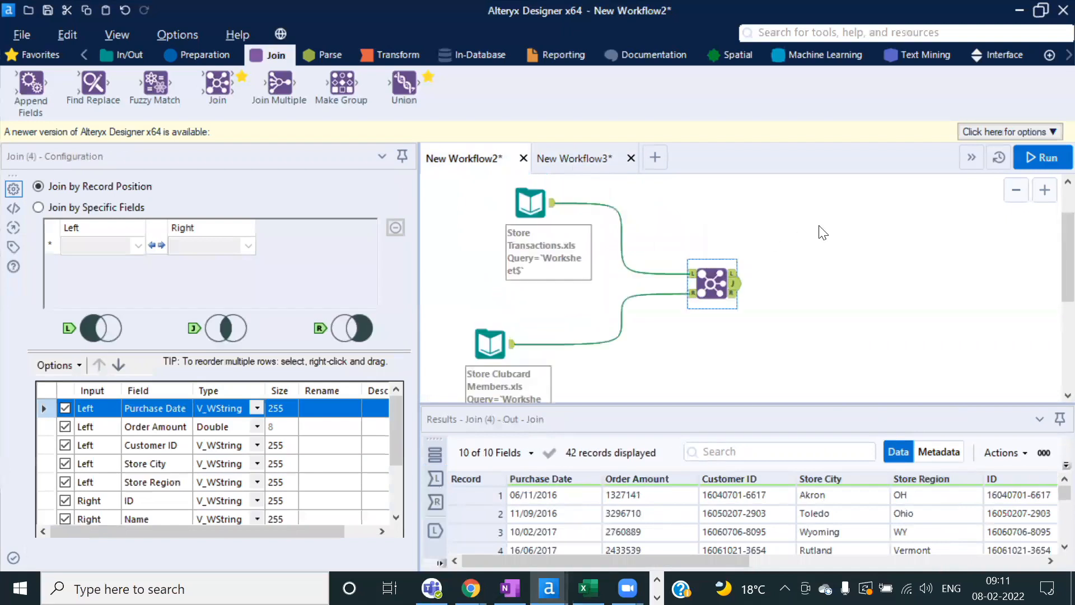
left_click(495, 346)
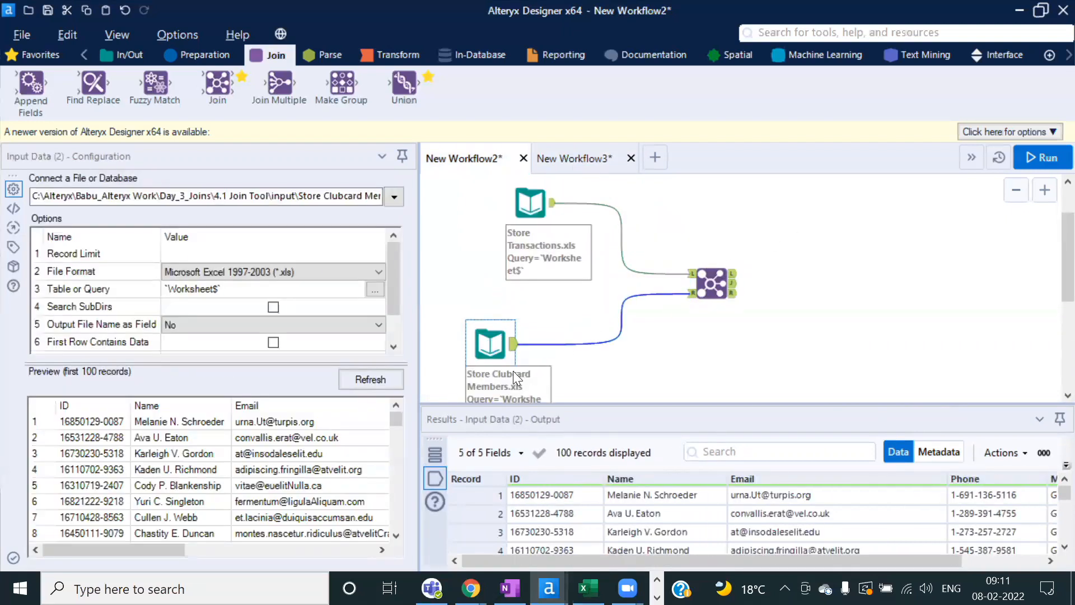
scroll(554, 398, "down", 1)
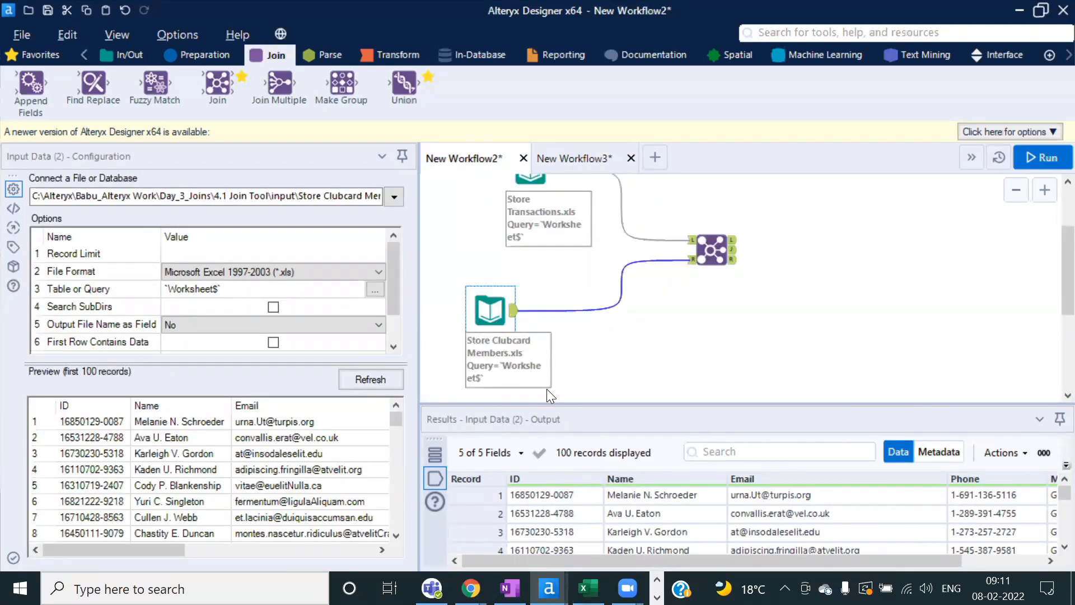
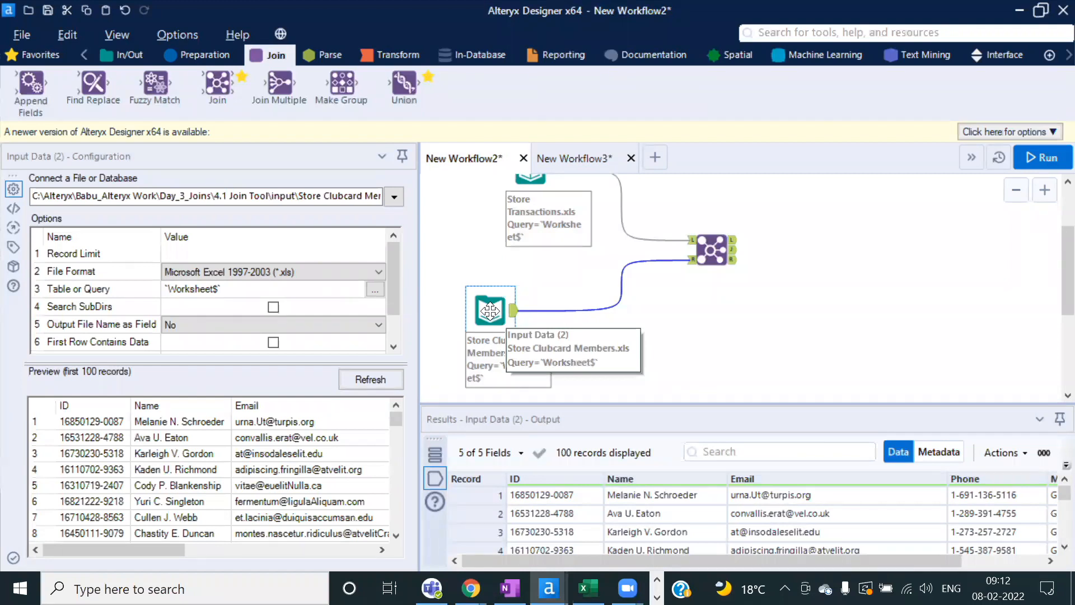
Step: Cap the Store Clubcard Members input at 60 records and run the workflow
left_click(199, 54)
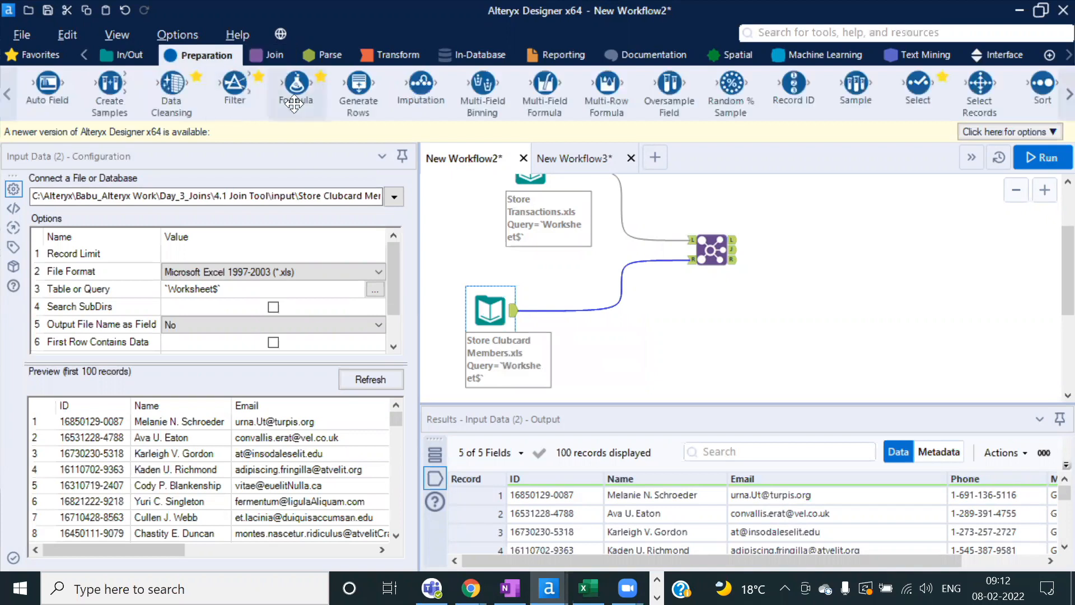
left_click(245, 255)
type("60")
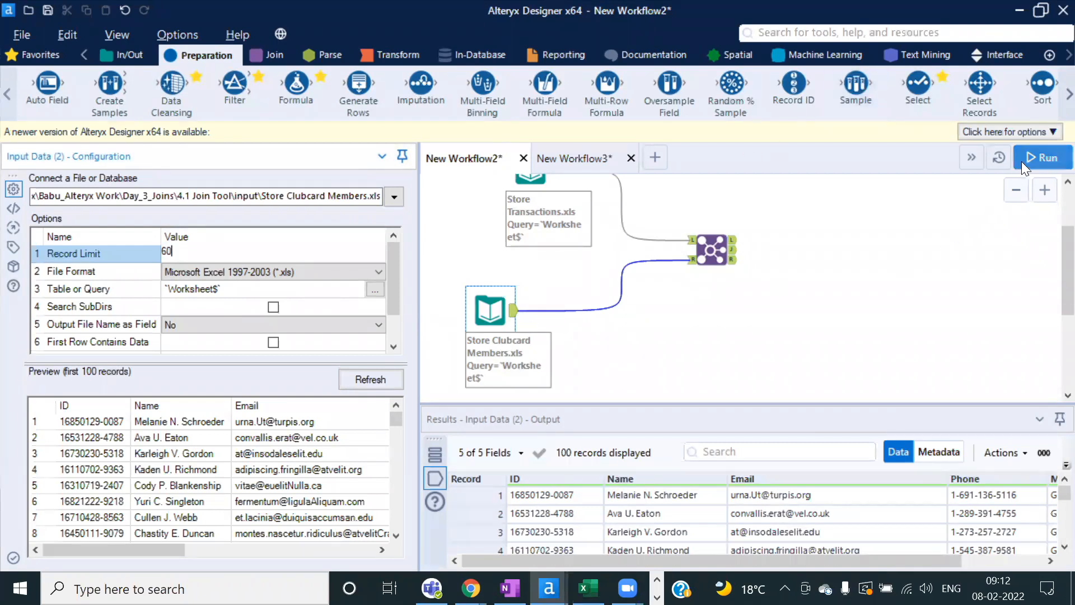
left_click(1041, 157)
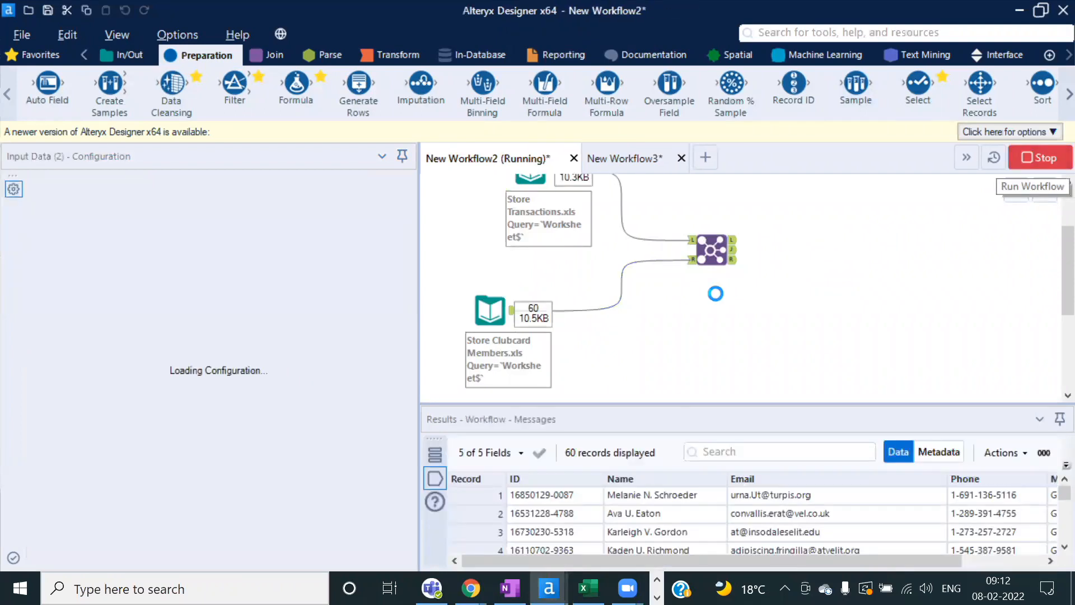
left_click(685, 359)
Step: Review the Store Transactions (100) and clubcard (60) outputs in an enlarged Results pane
left_click(584, 238)
scroll(584, 238, "down", 2)
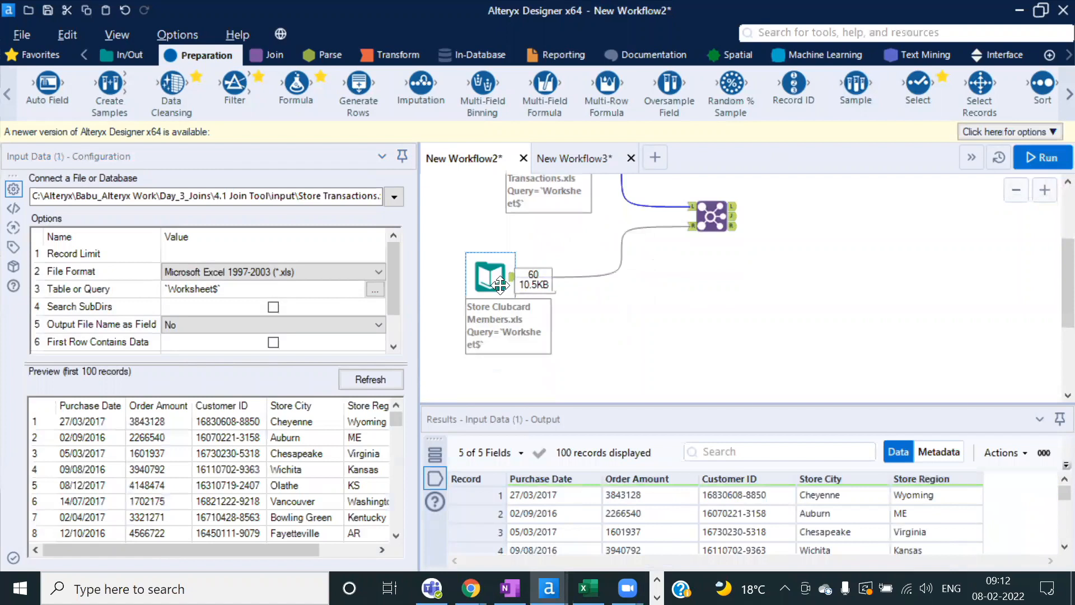
left_click(491, 278)
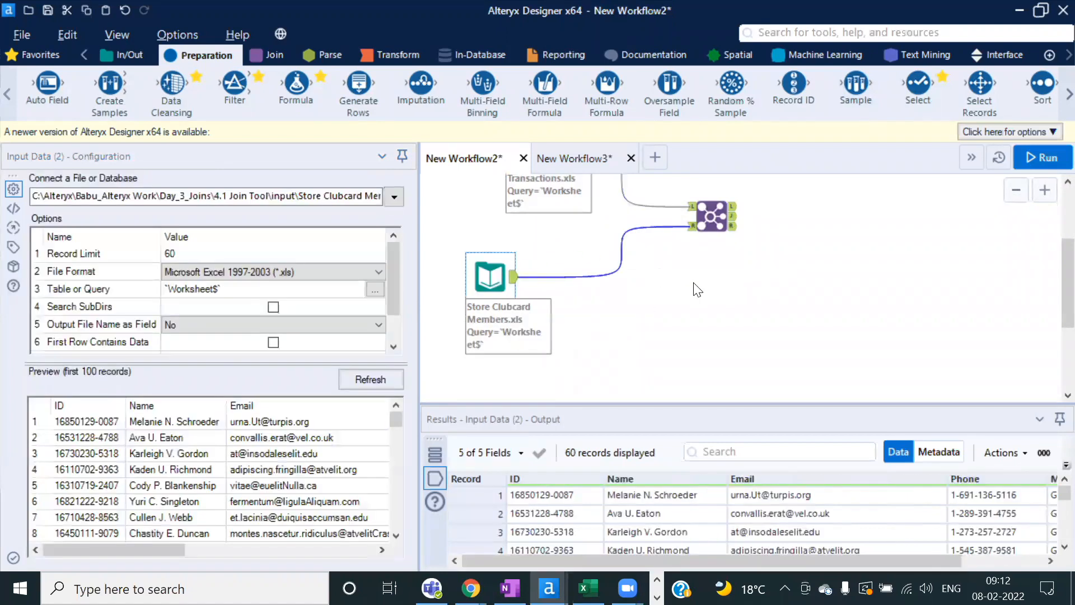
left_click_drag(608, 403, 608, 337)
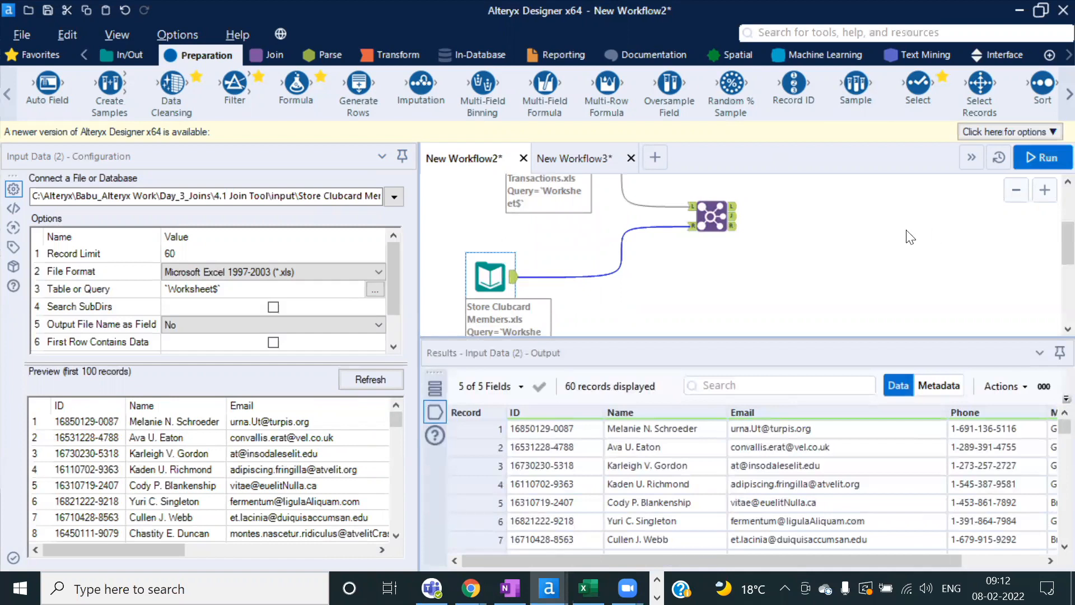
Step: Review the Join's outputs: 60 joined, 40 left-only and 0 right-only records
left_click(692, 215)
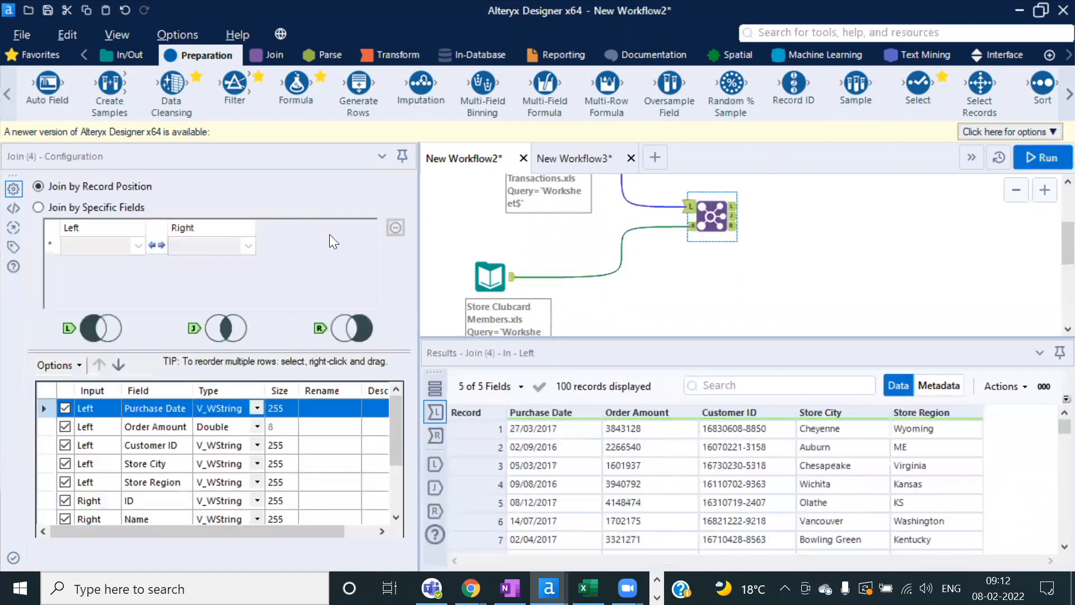
left_click(733, 216)
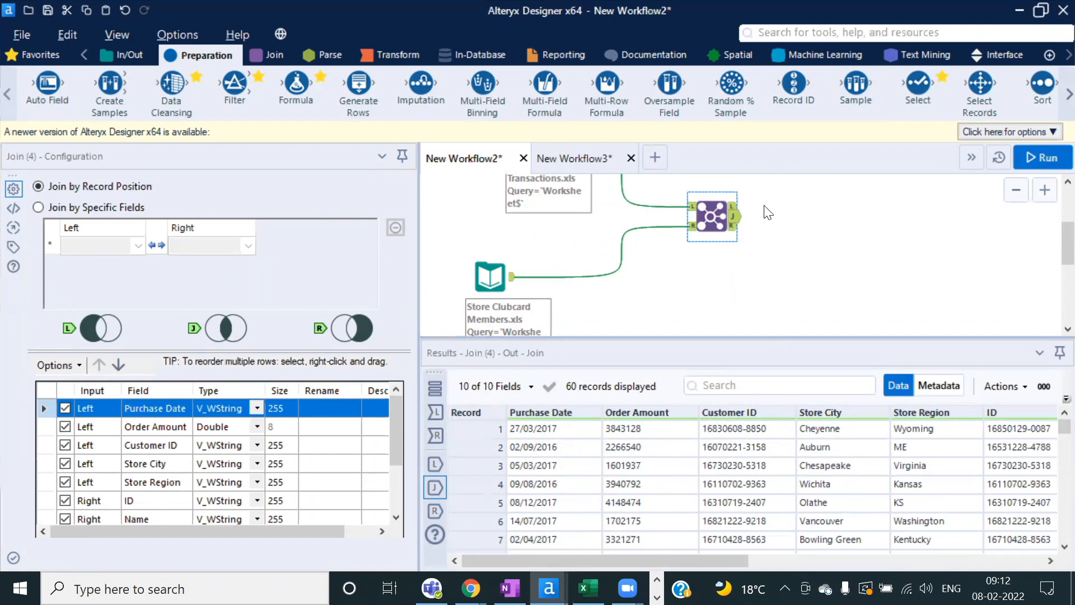
left_click(733, 207)
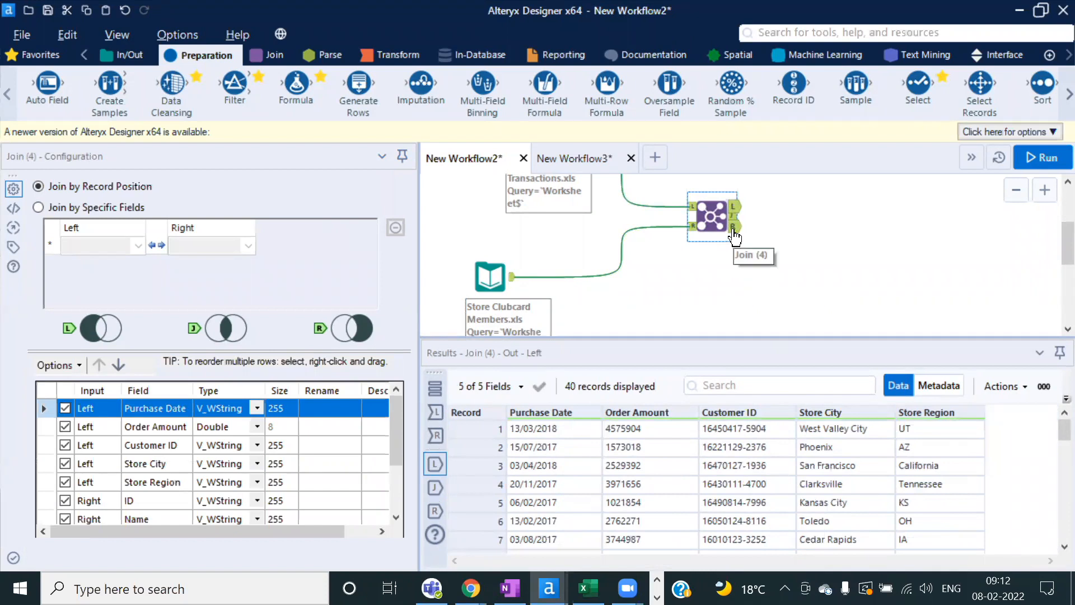
left_click(734, 230)
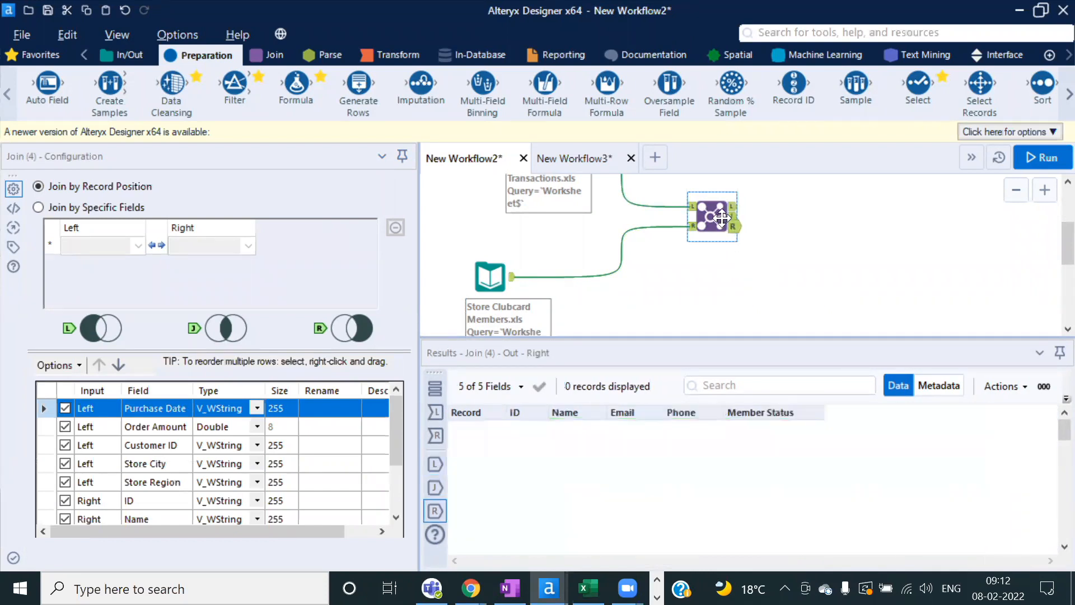
Step: In New Workflow3, inspect the RID and LID Text Input values
left_click(554, 153)
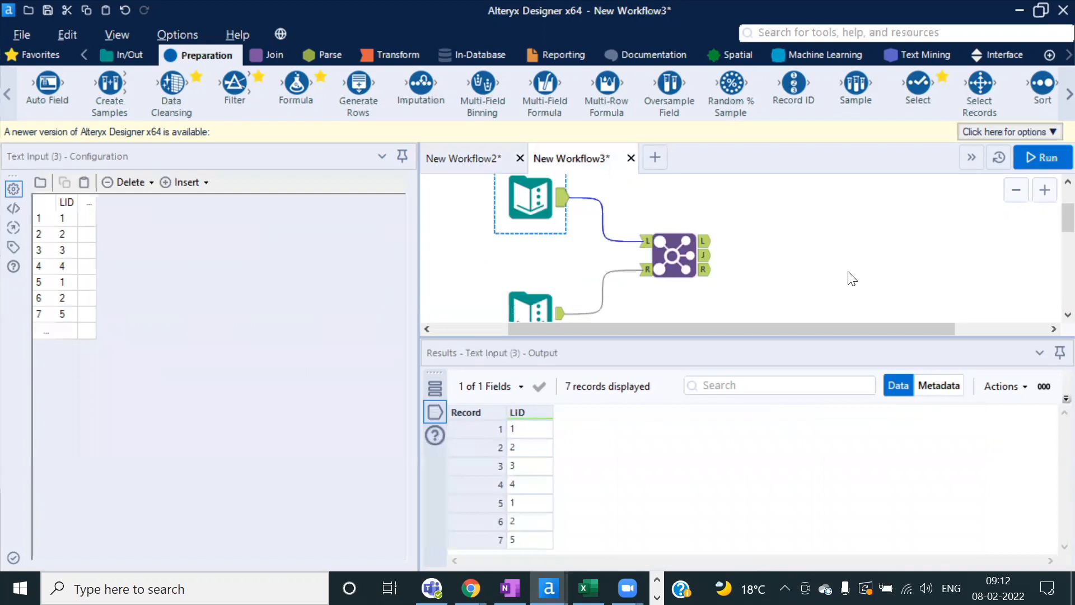
scroll(846, 272, "down", 1)
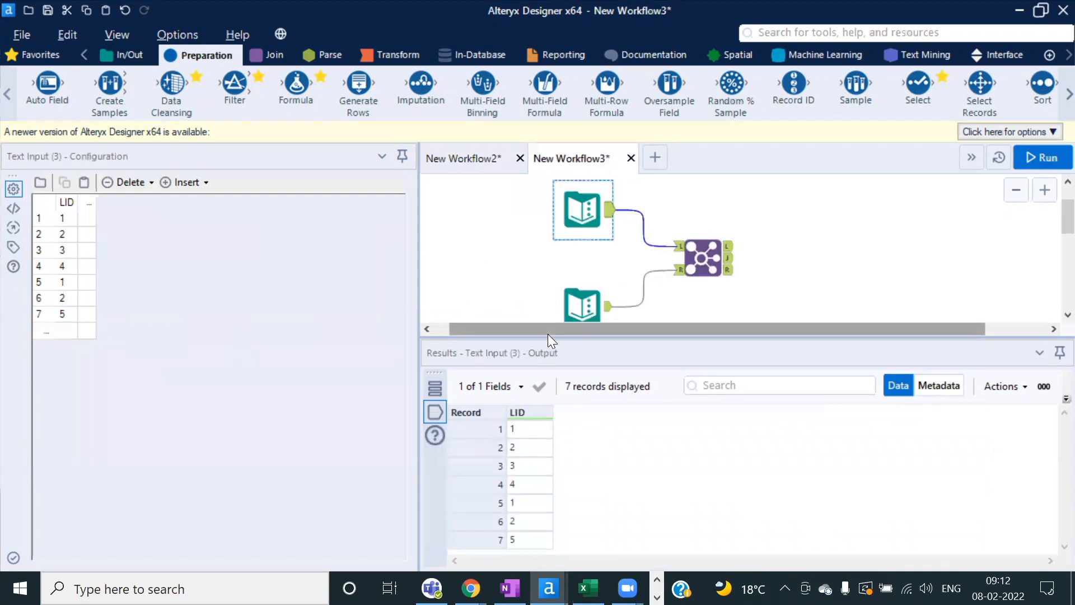
left_click(582, 306)
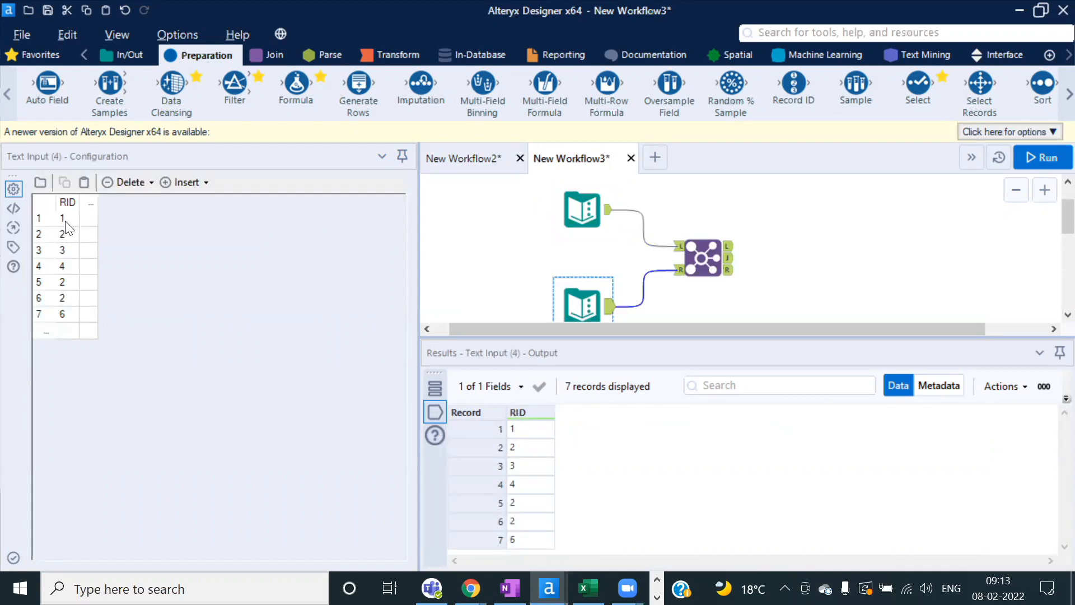
left_click_drag(64, 224, 64, 309)
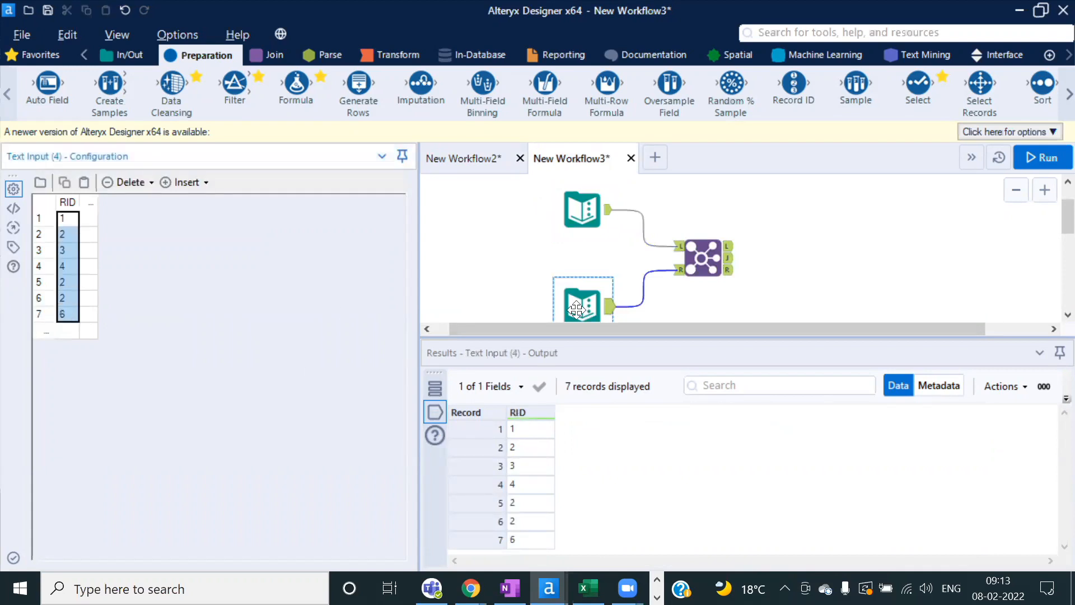
left_click_drag(641, 338, 641, 362)
left_click(577, 209)
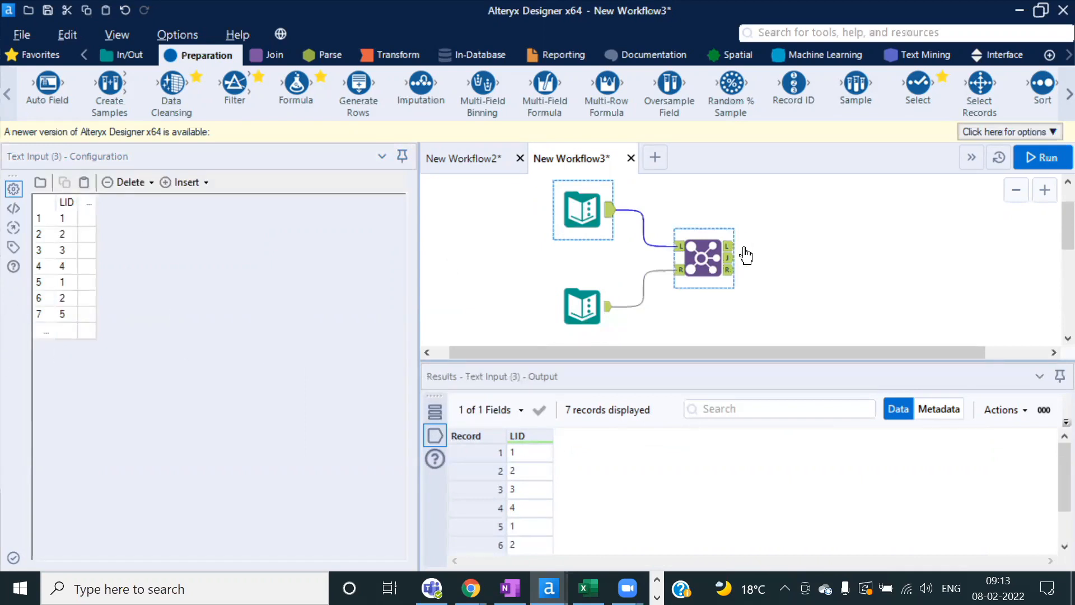
Step: Review Join (5)'s outputs: 10 joined records and one unmatched right record, RID 6
left_click(705, 258)
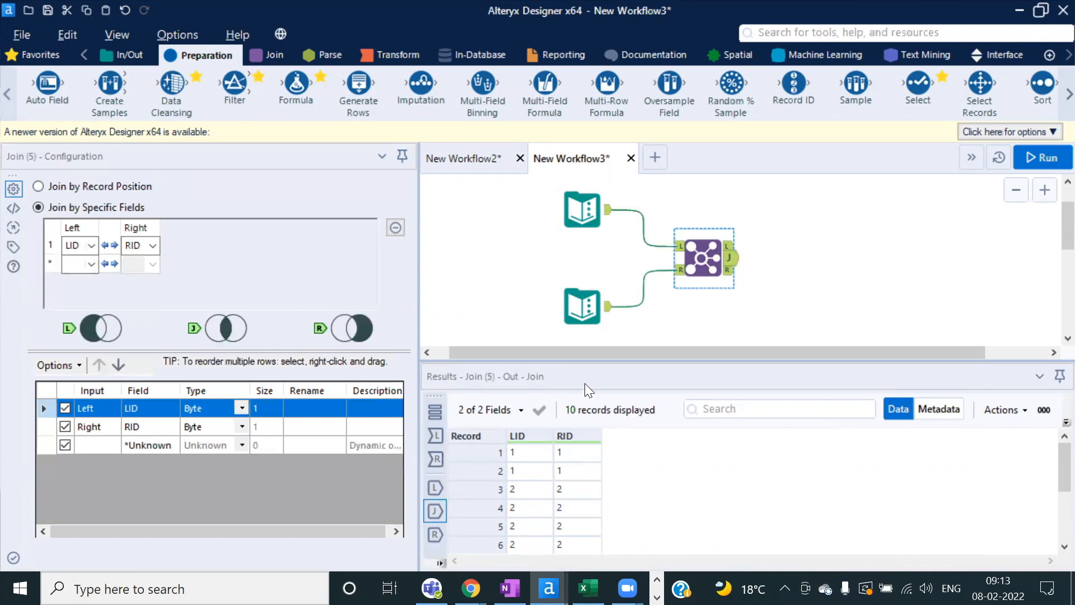
left_click_drag(574, 362, 574, 340)
left_click(729, 245)
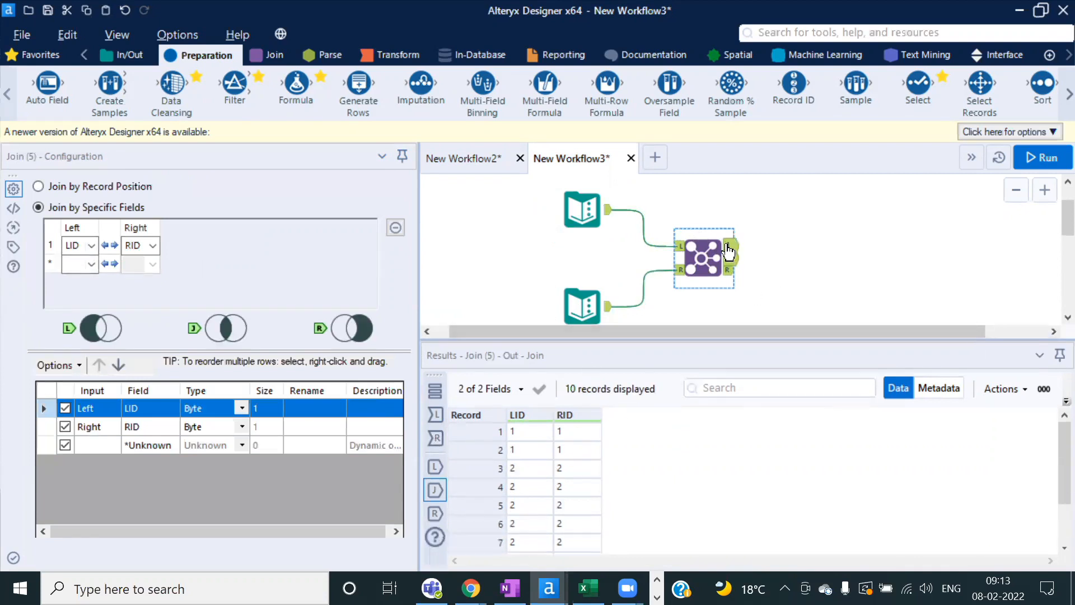
left_click(729, 269)
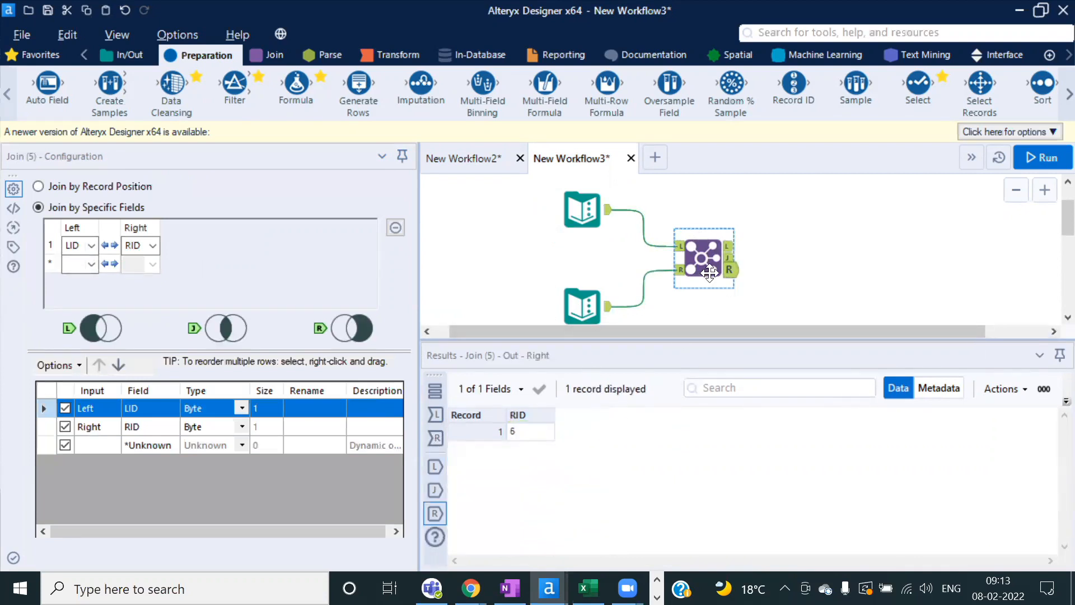
Step: Switch Join (5) to Join by Record Position and run the workflow
left_click(64, 190)
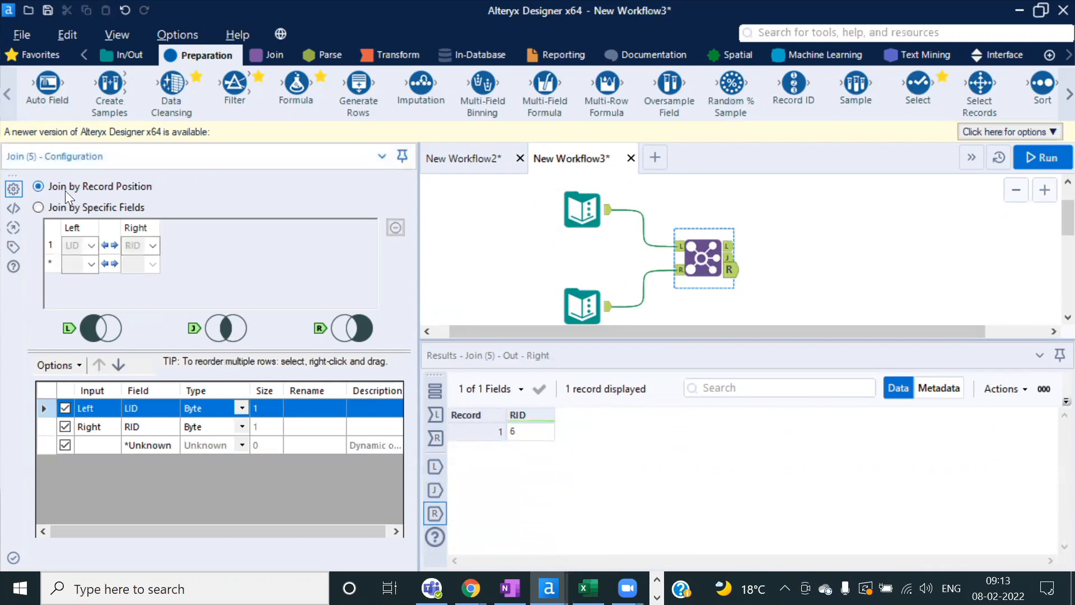
left_click(1042, 157)
left_click(683, 361)
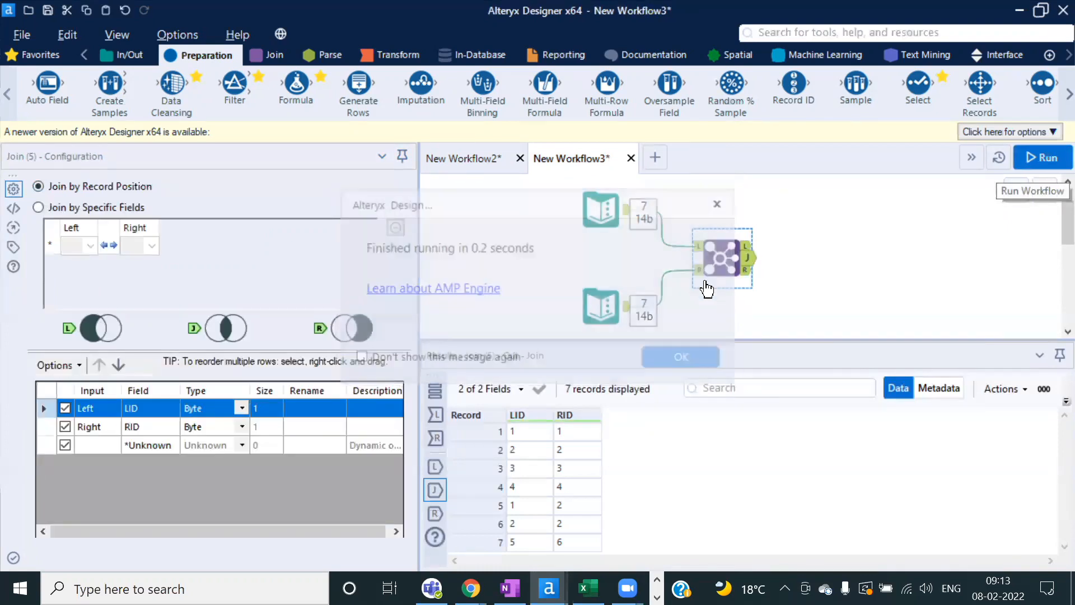
Step: Check the L and R outputs and both inputs, confirming 7 paired records
left_click(748, 247)
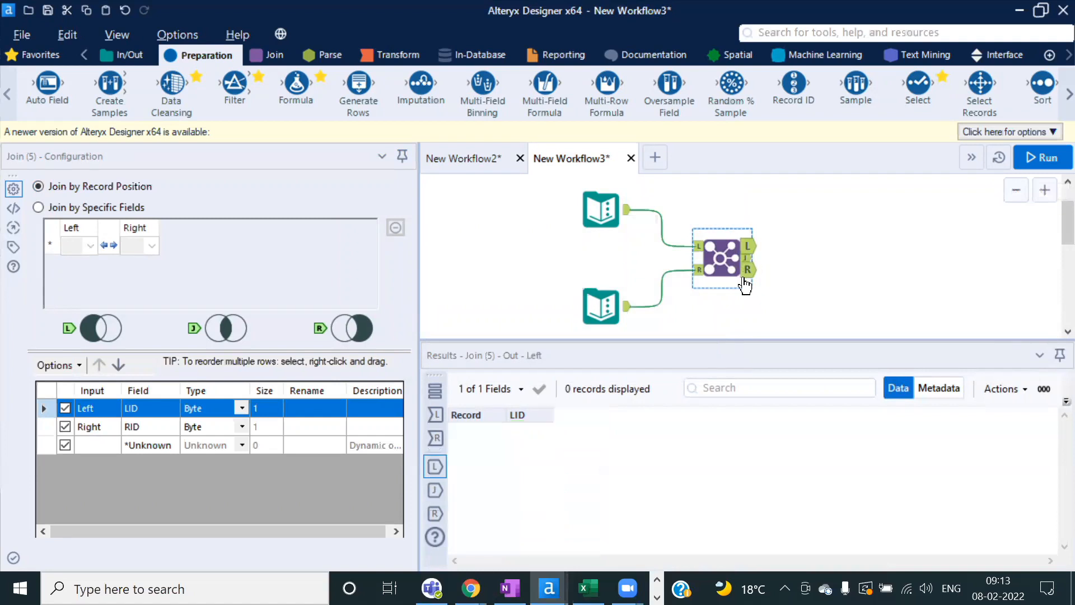
left_click(747, 270)
left_click(586, 218)
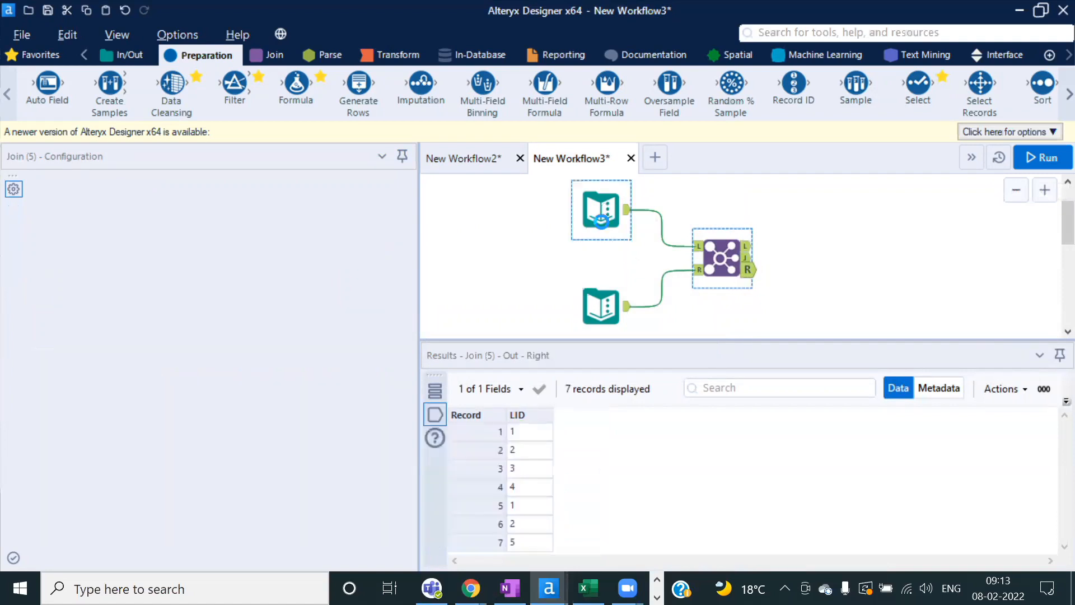
left_click(608, 308)
left_click(722, 258)
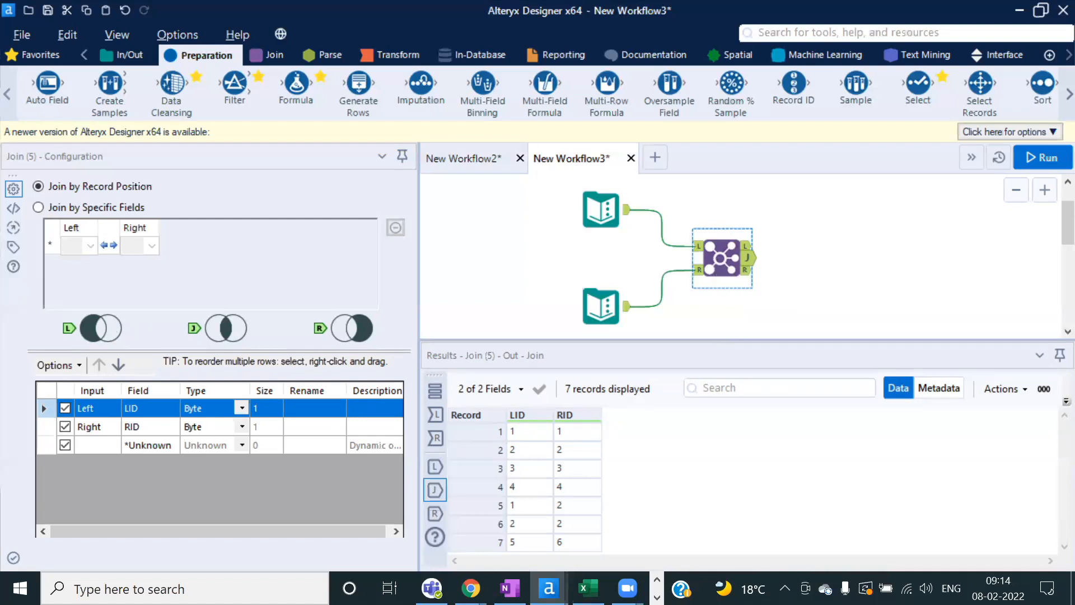
Step: In New Workflow2, join by specific fields, matching Customer ID to ID
left_click(457, 160)
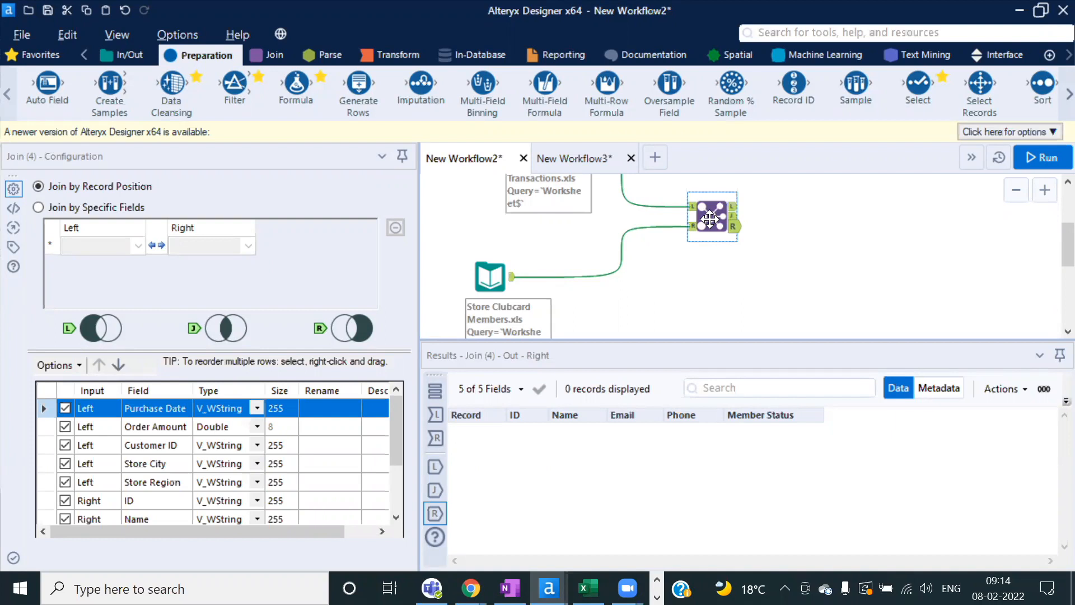
left_click(36, 207)
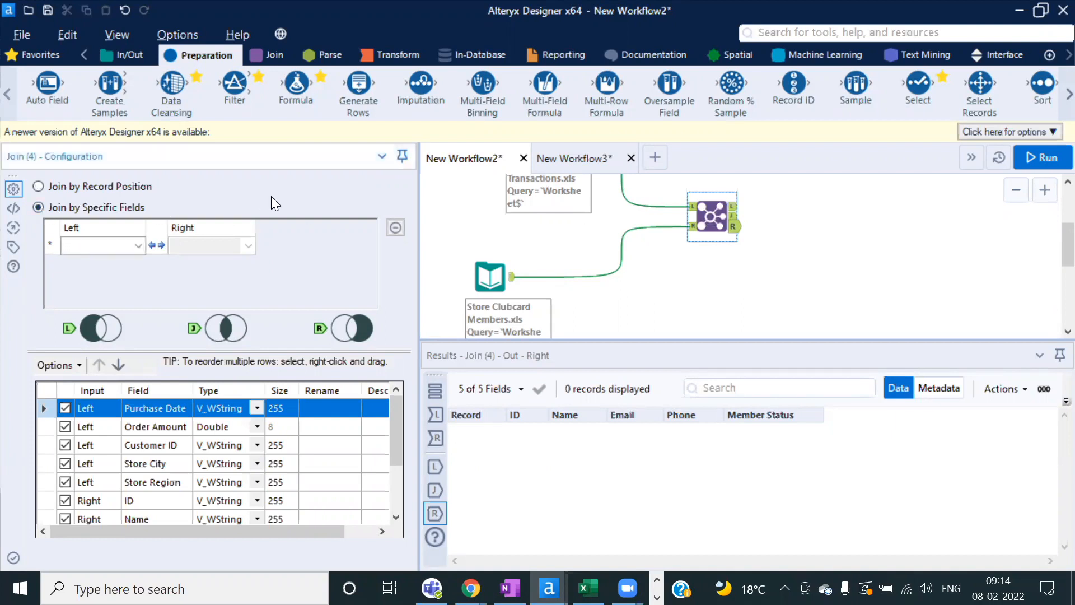
left_click(138, 246)
left_click(94, 293)
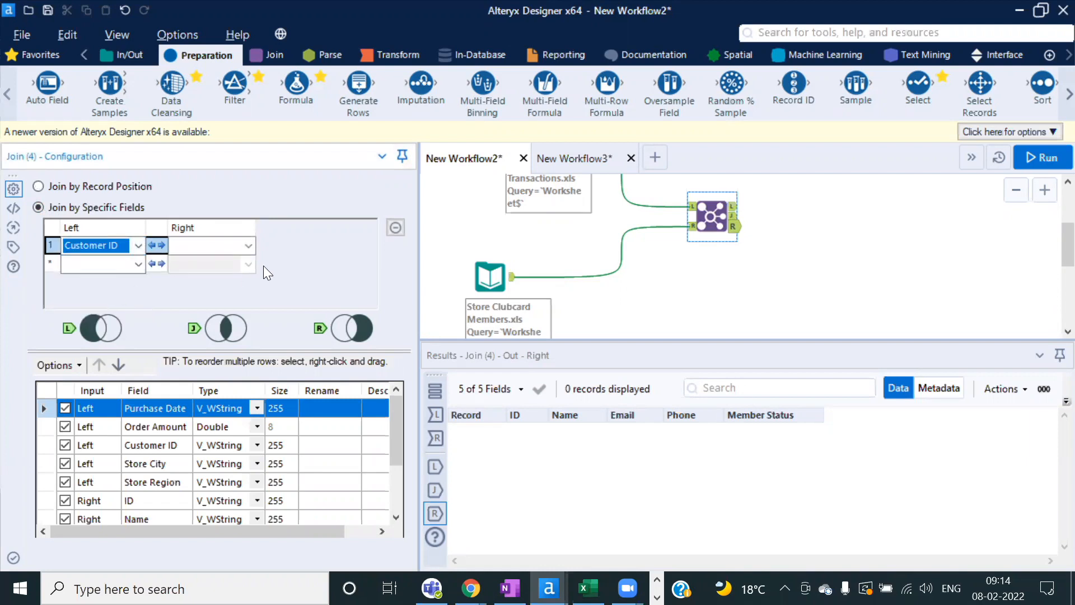
left_click(246, 246)
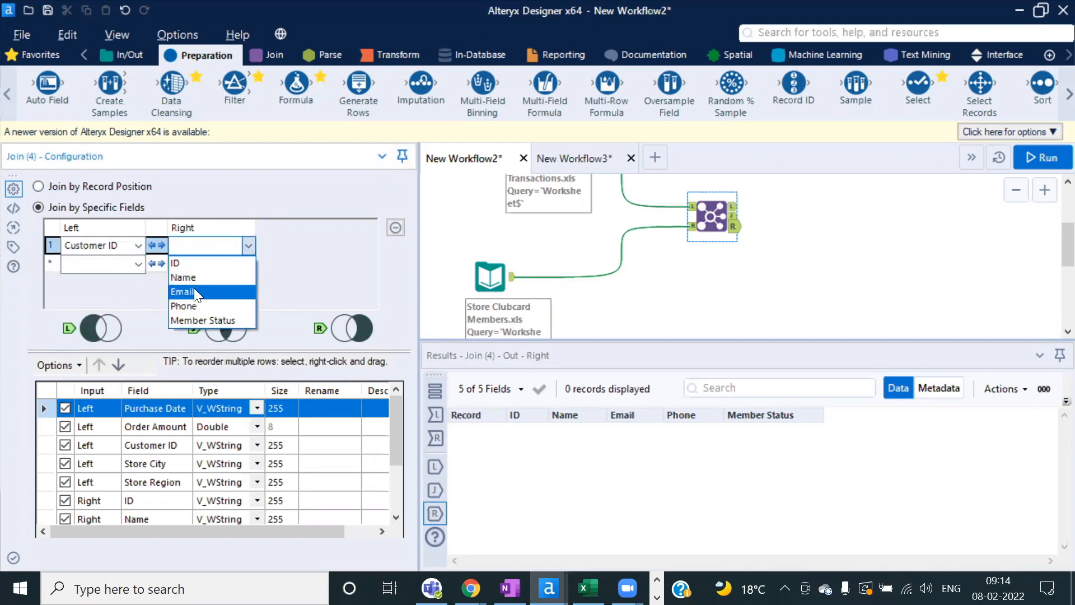
left_click(182, 262)
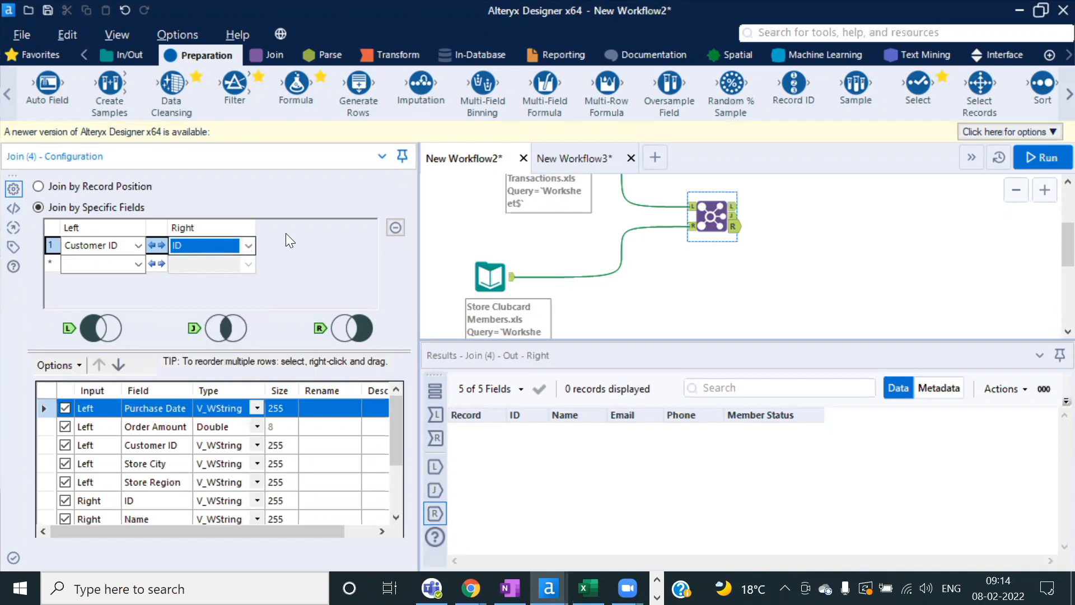
Step: Set the second join key's left field to Order Amount instead of Store City
left_click(135, 263)
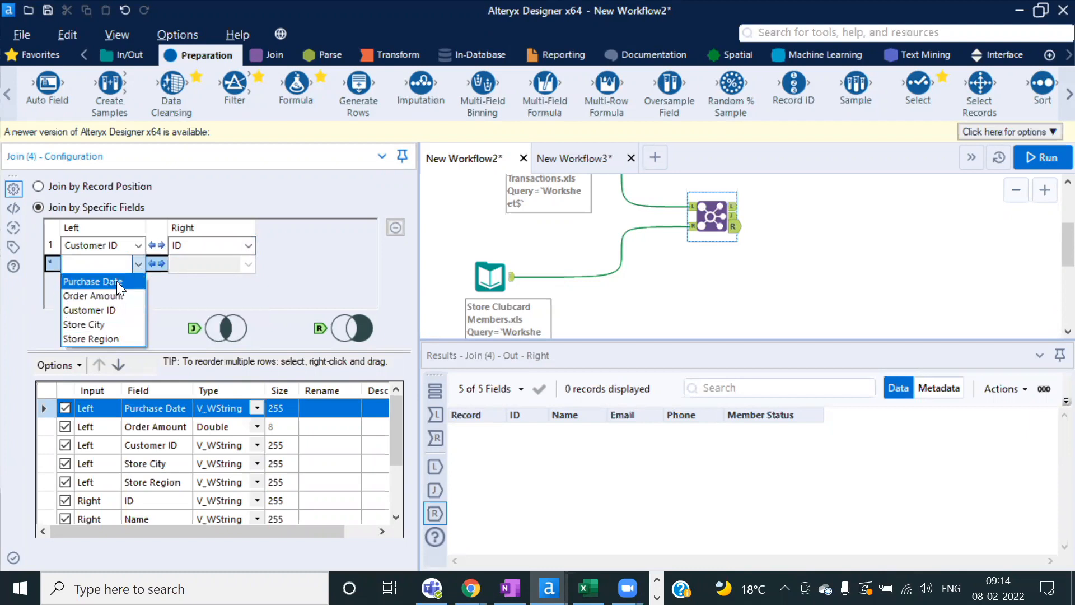
left_click(108, 324)
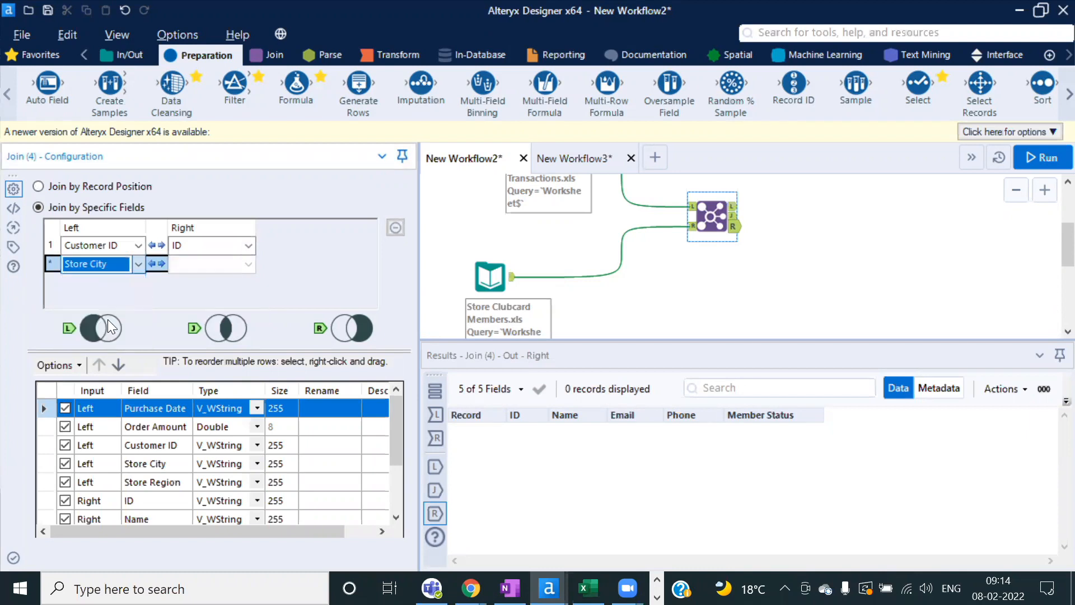
left_click(249, 264)
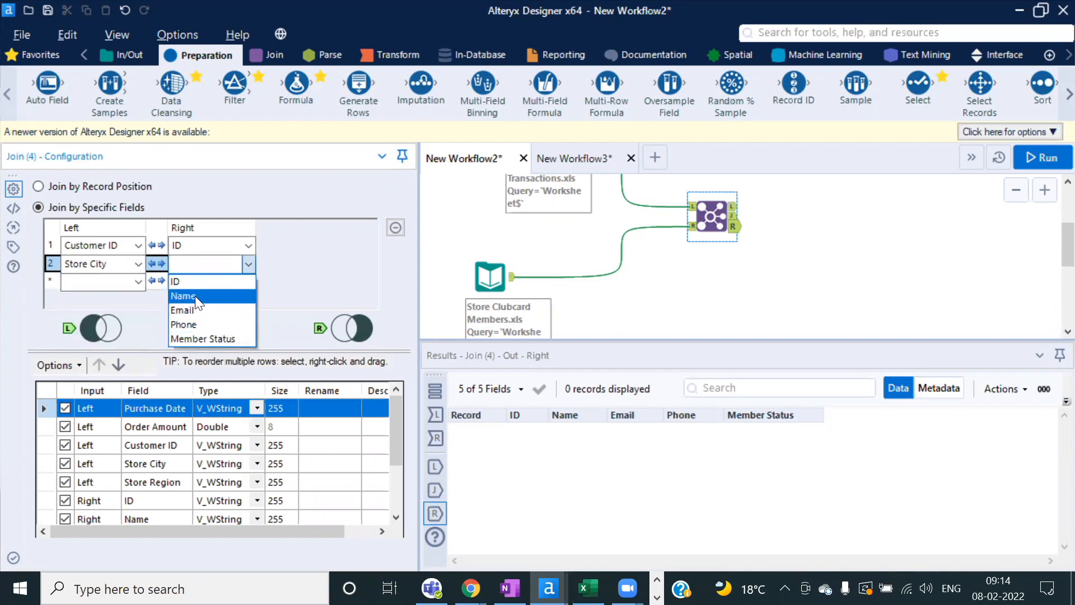
left_click(138, 267)
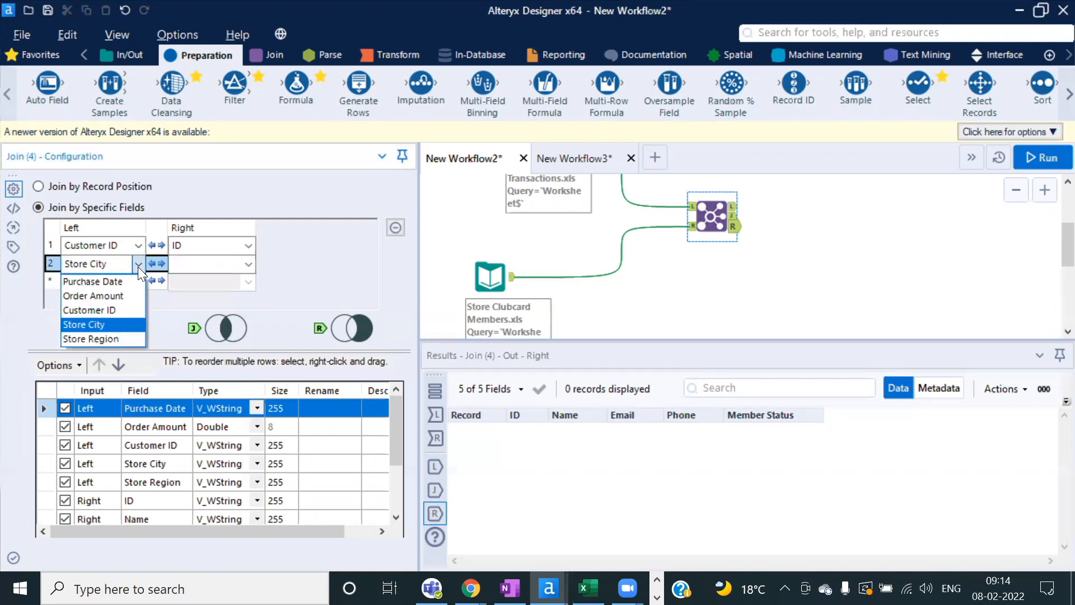
left_click(130, 295)
left_click(249, 263)
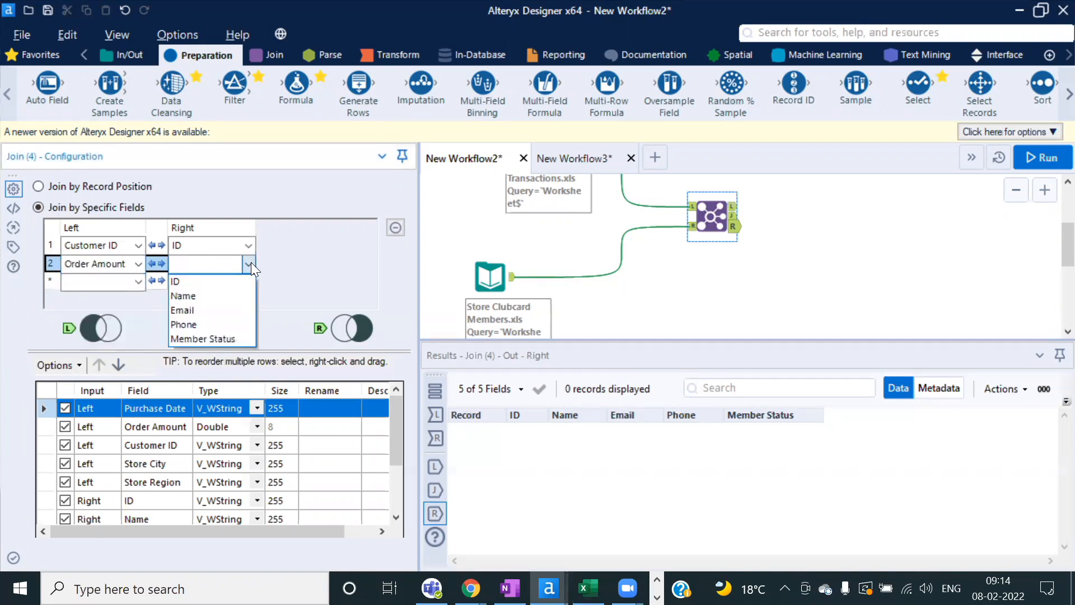
left_click(250, 264)
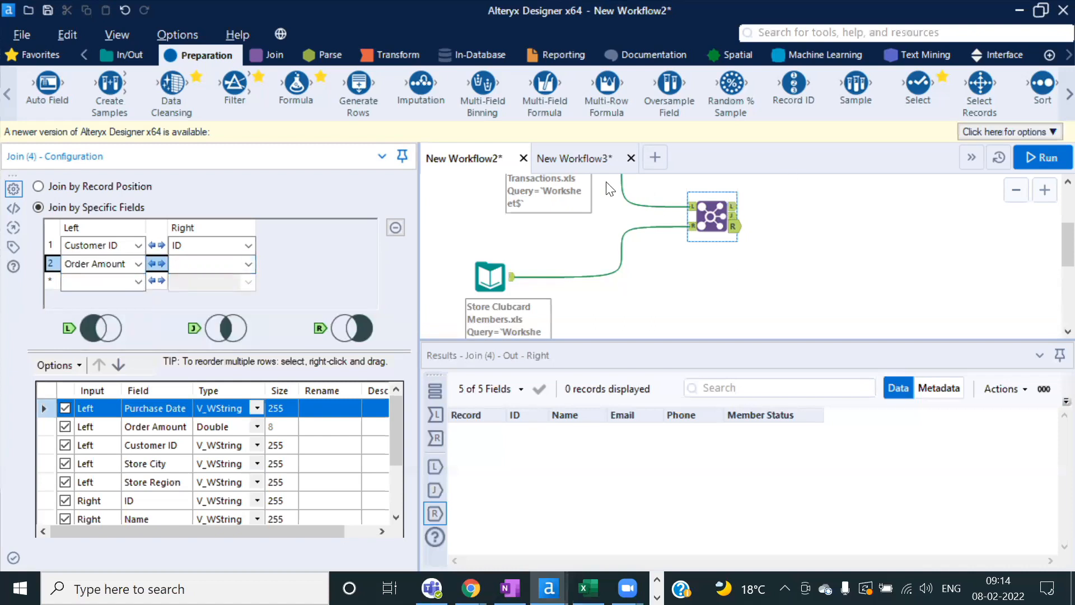
Step: In New Workflow3, select every tool and connection and delete them
left_click(572, 162)
left_click_drag(821, 296, 588, 198)
key("Delete")
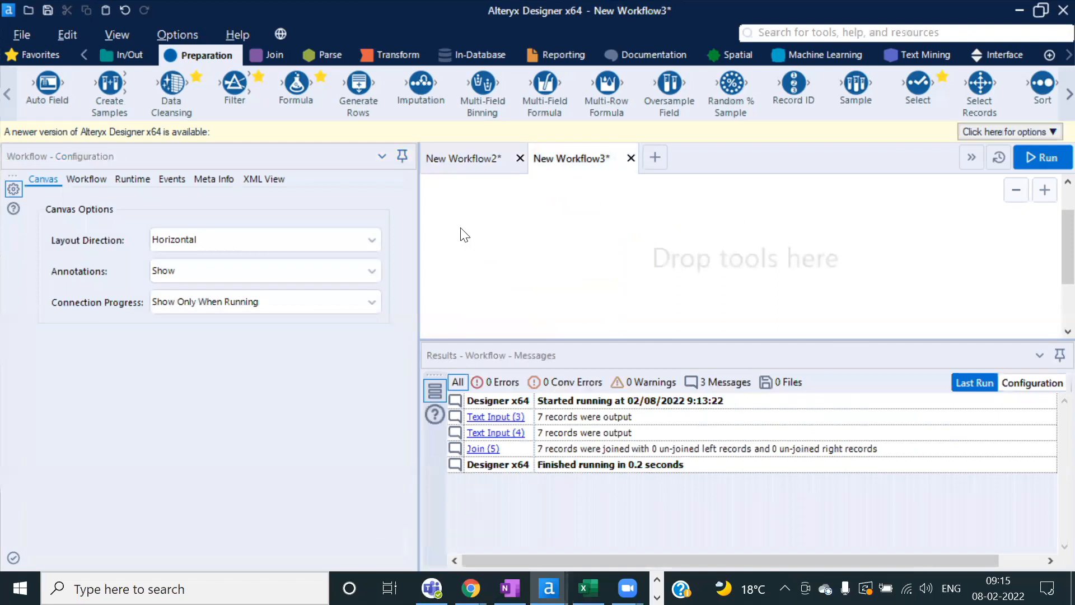
Step: Undo the deletion to restore New Workflow3's two Text Inputs and Join
left_click(460, 160)
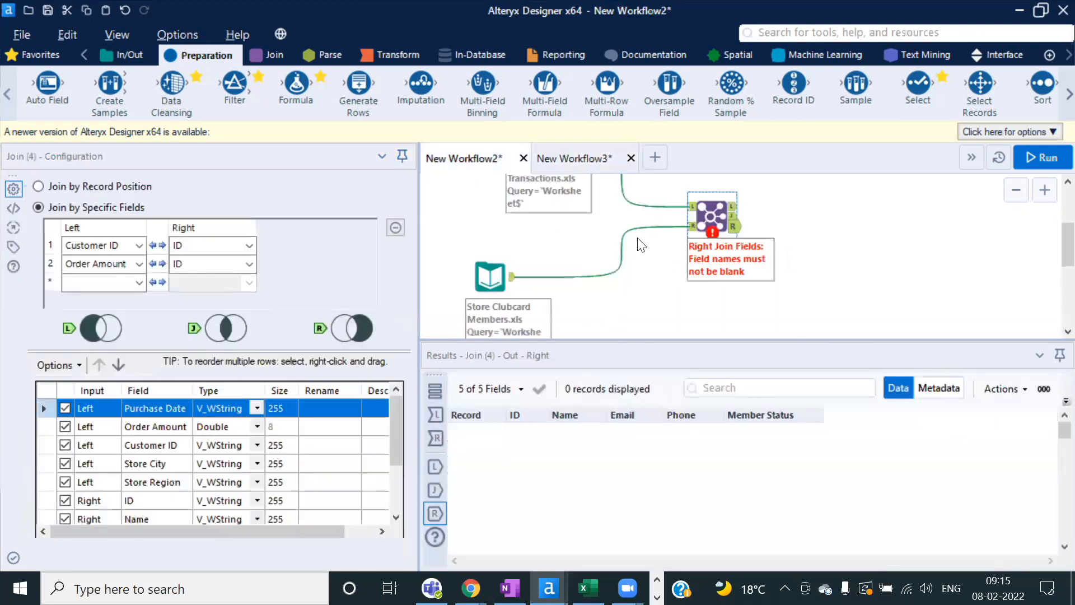
left_click(586, 160)
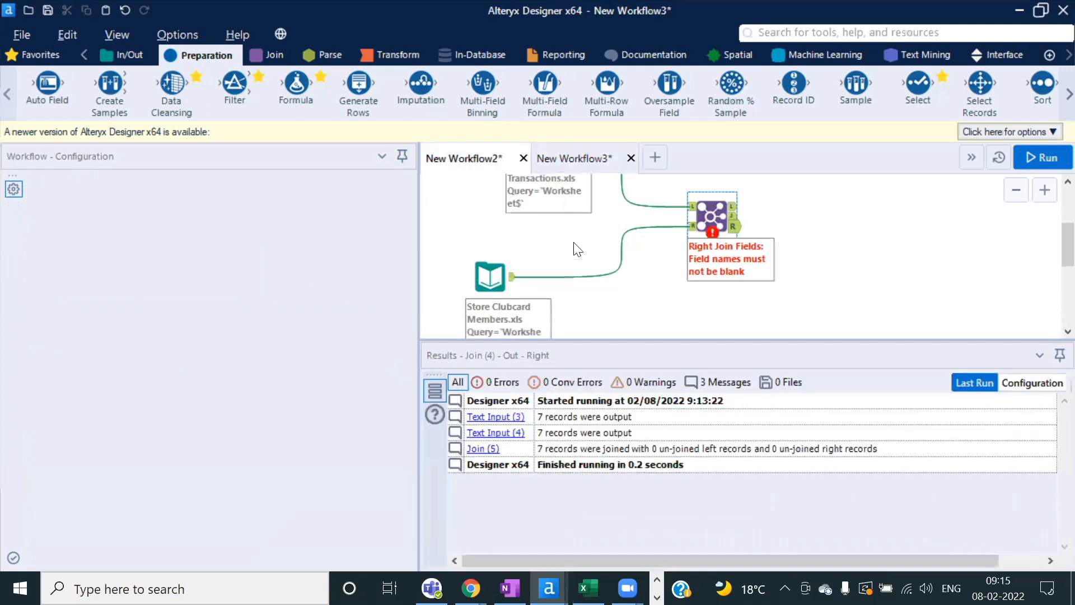
key("ctrl+v")
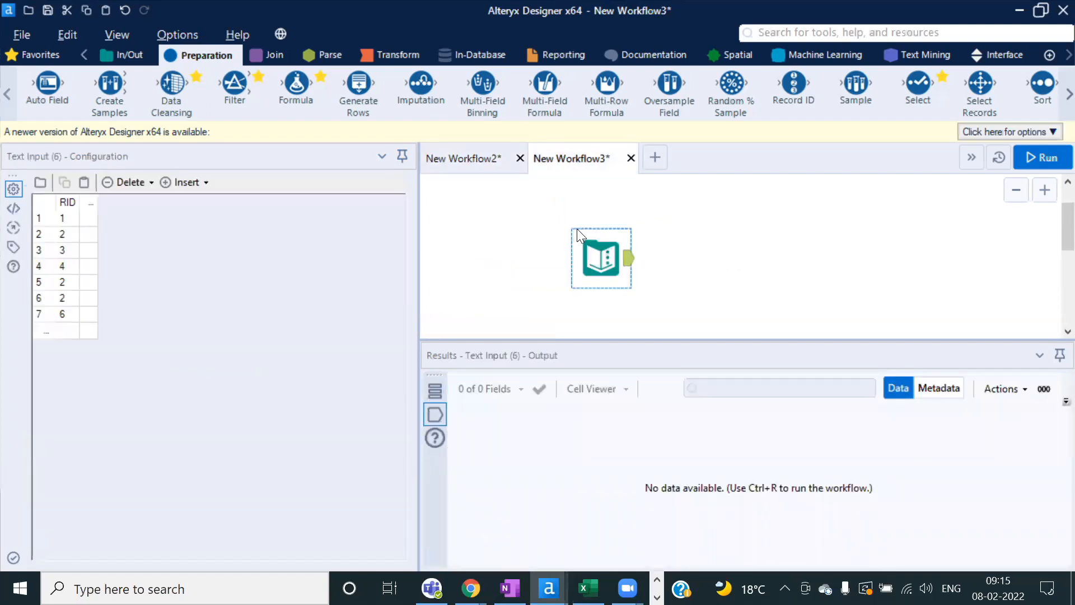
key("ctrl+z")
key("ctrl+z")
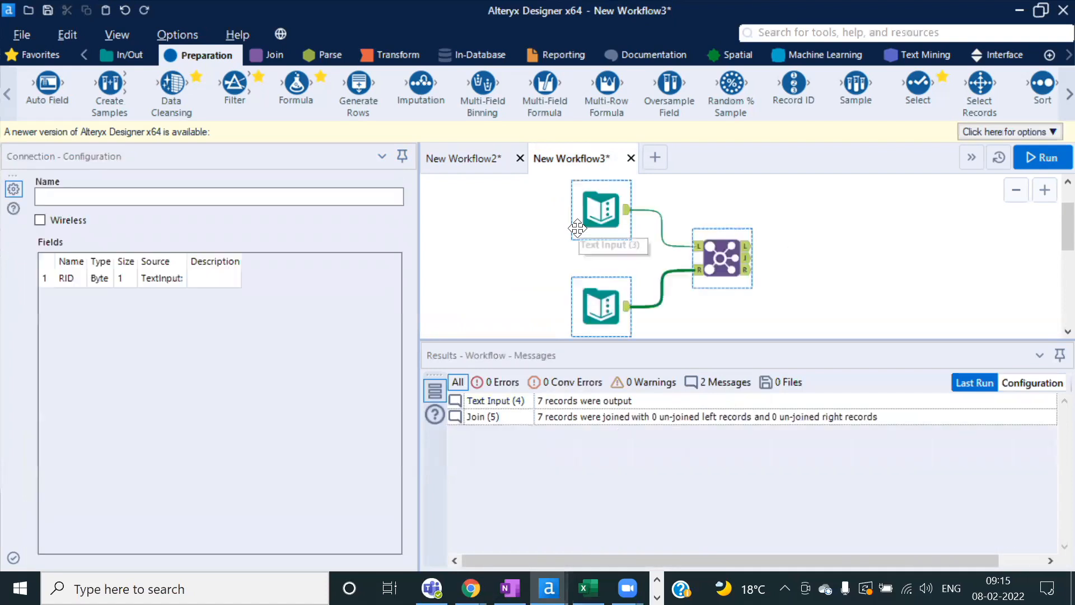
Step: Add a Name column to the LID Text Input with letters A, A, S, R, D, D
left_click(589, 220)
left_click(89, 202)
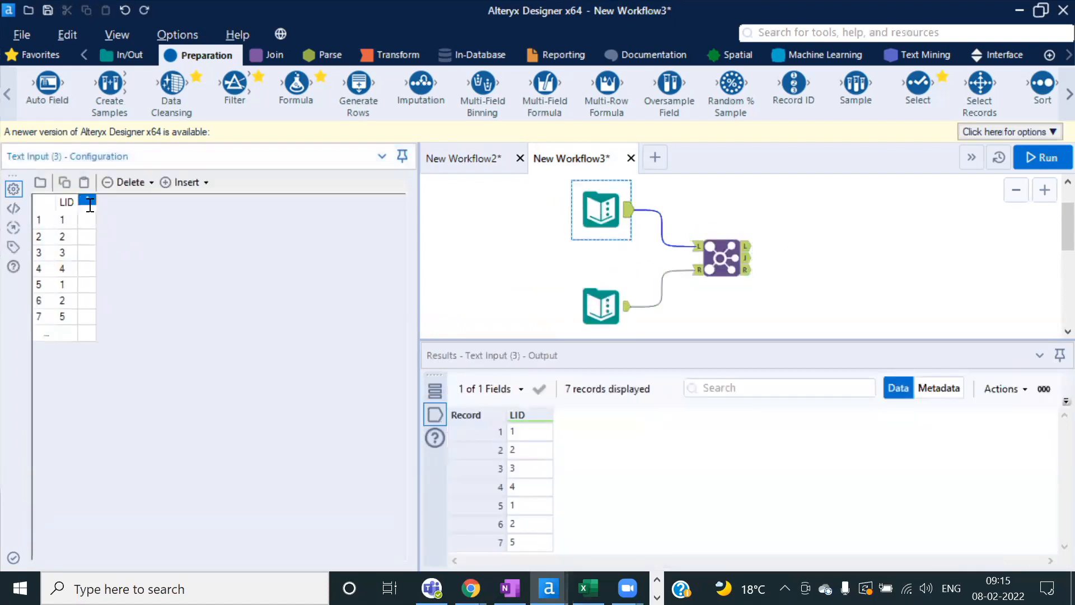
type("Name")
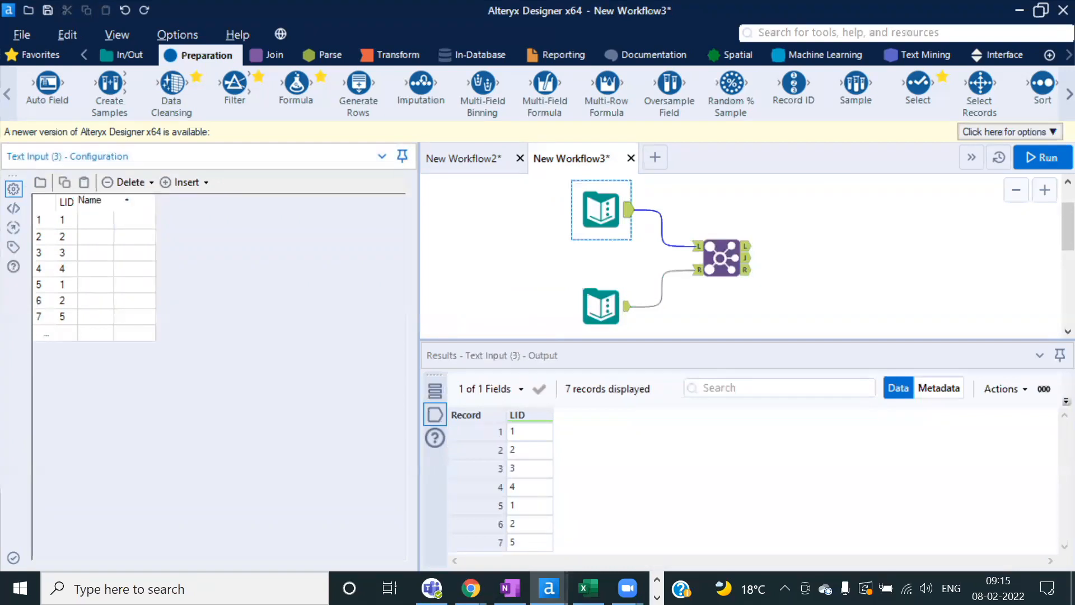
key("Return")
type("A")
key("Return")
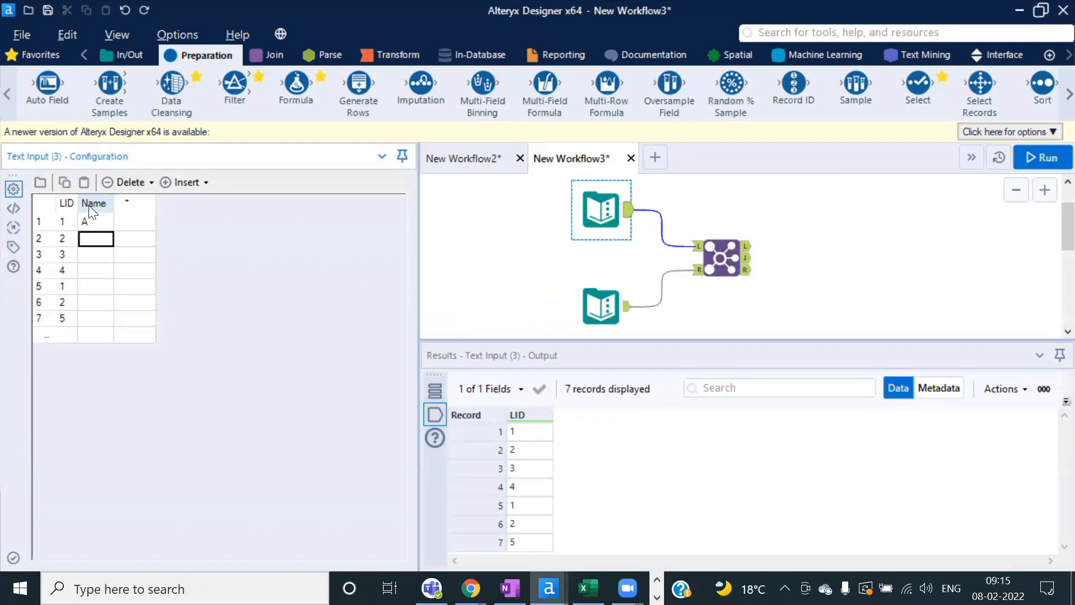
type("A")
left_click(83, 261)
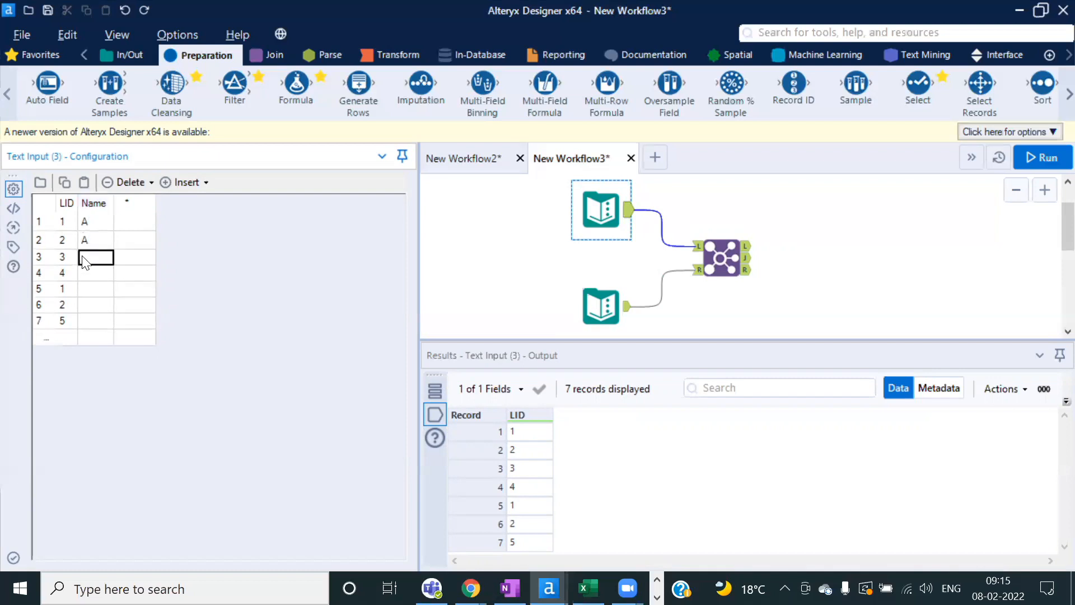
key("Return")
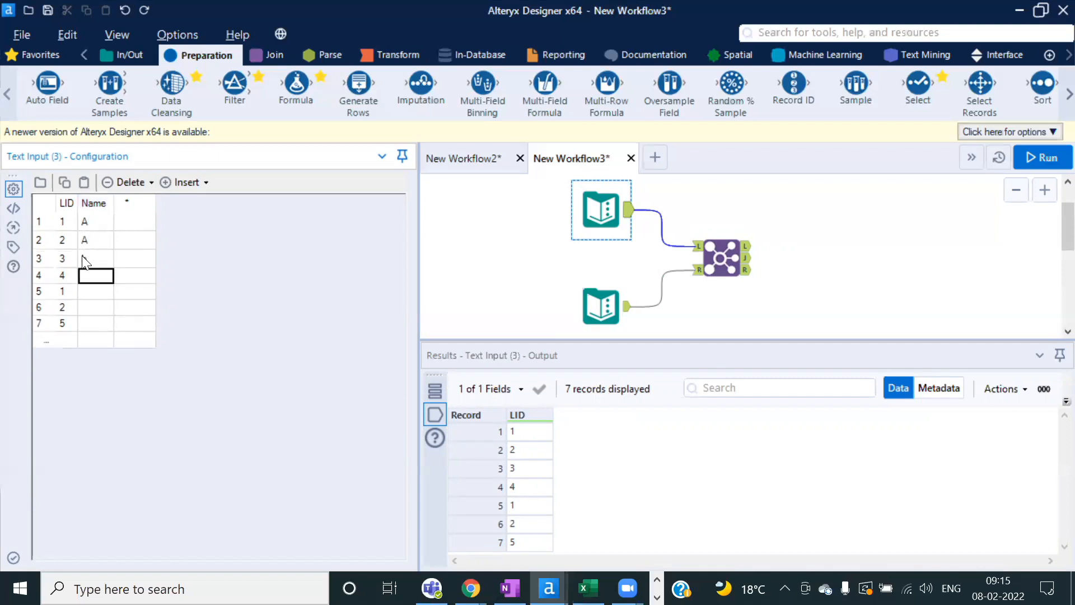
type("S")
key("Return")
type("R")
key("Return")
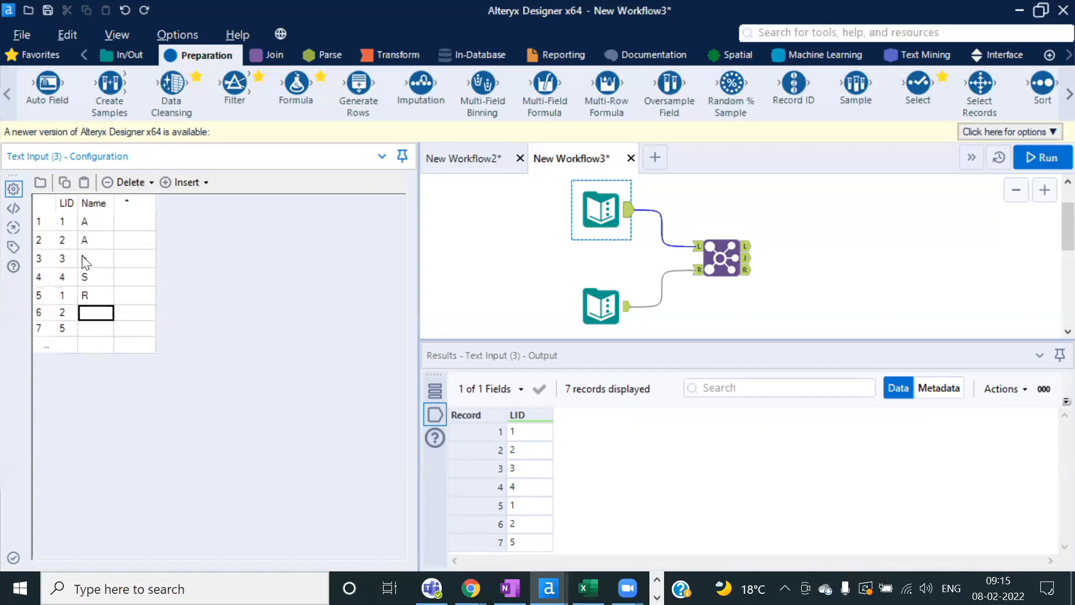
type("D")
key("Return")
type("D")
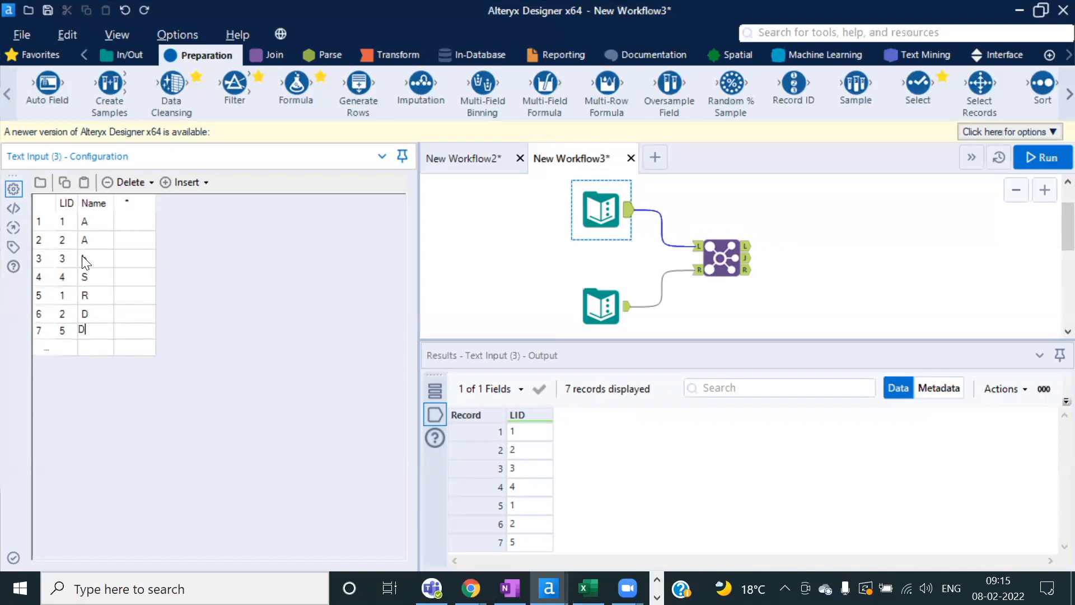
Step: Add a Name column to the RID Text Input with letters A, S, D, C, A, A, A
left_click(625, 317)
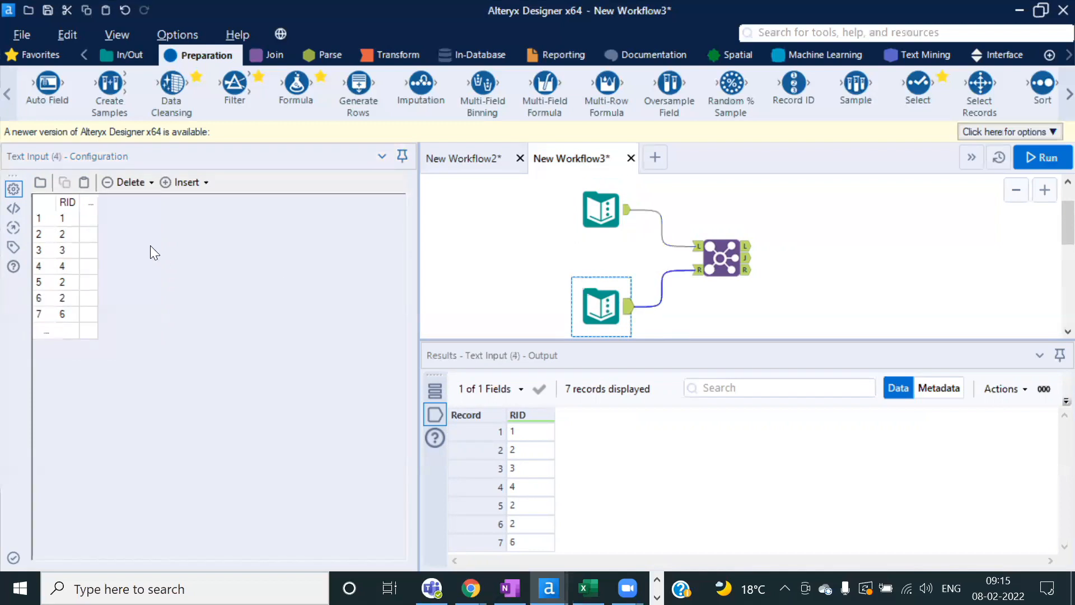
left_click(87, 222)
left_click(85, 207)
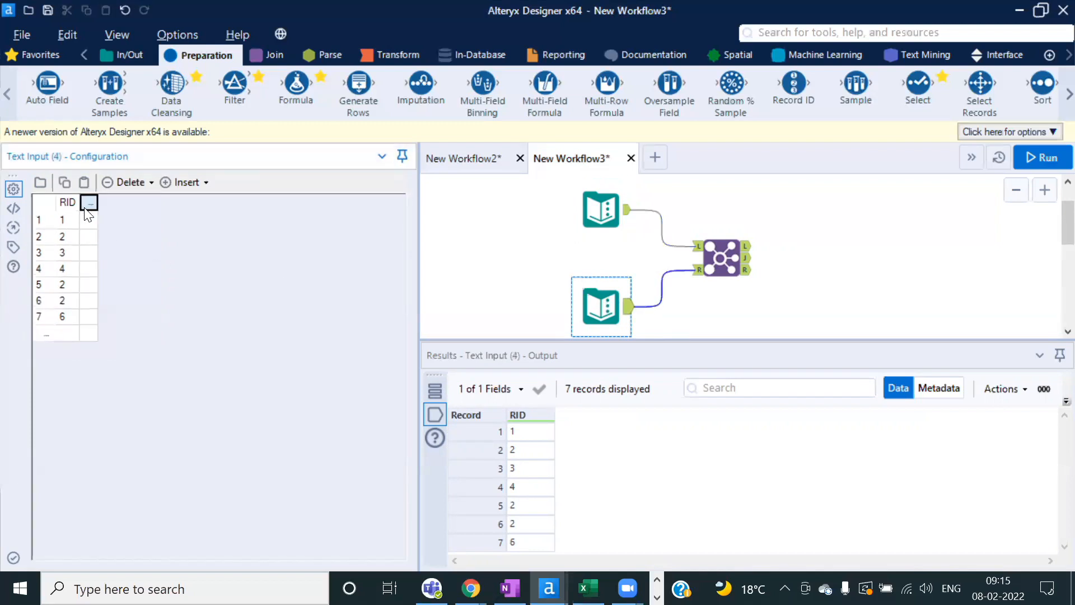
type("Name")
key("Return")
type("A")
key("Return")
type("S")
key("Return")
type("D")
key("Return")
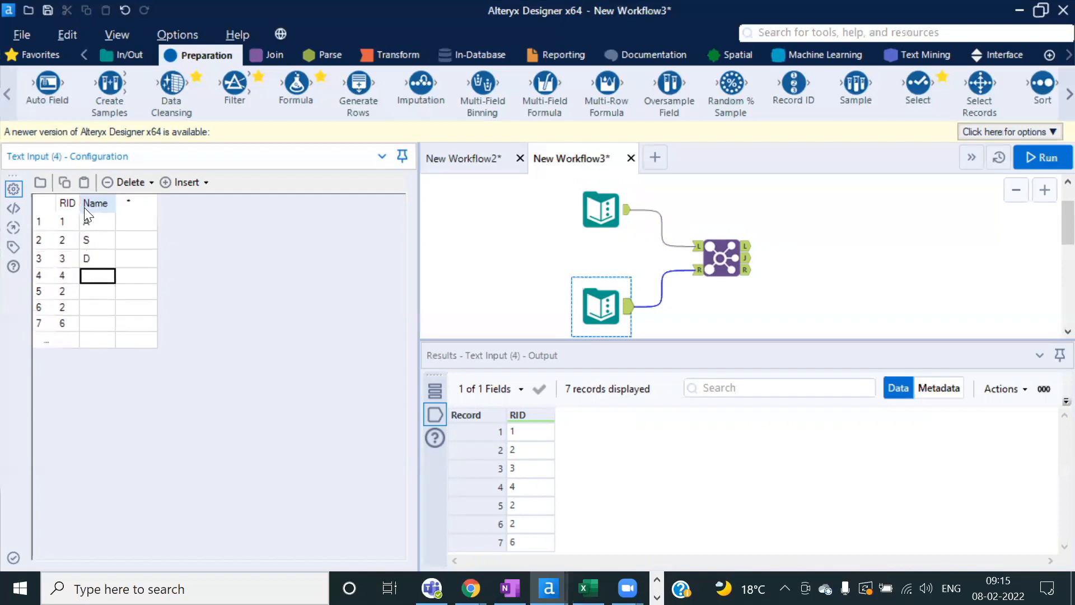
type("C")
key("Return")
type("A")
key("Return")
type("A")
key("Return")
type("A")
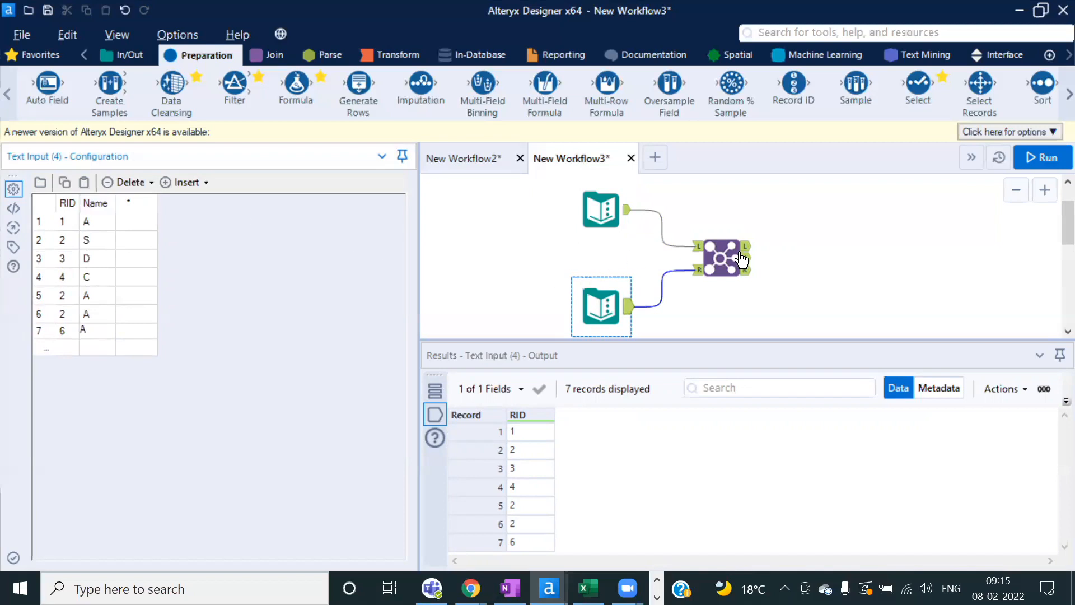
left_click(724, 256)
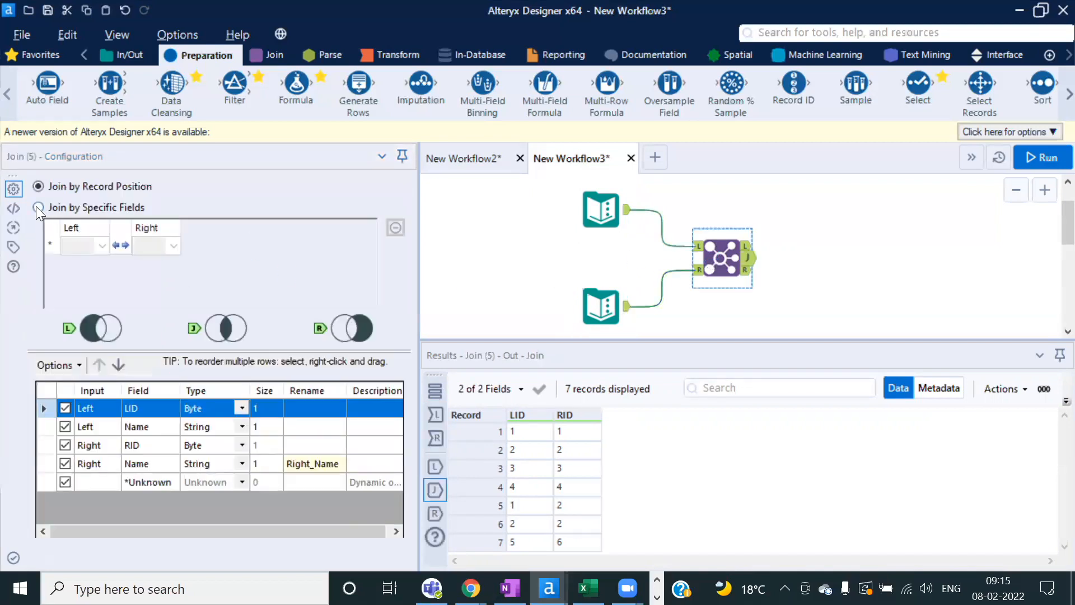
Step: Set Join (5) to match specific fields: LID with RID and Name with Name
left_click(38, 208)
left_click(84, 246)
left_click(78, 259)
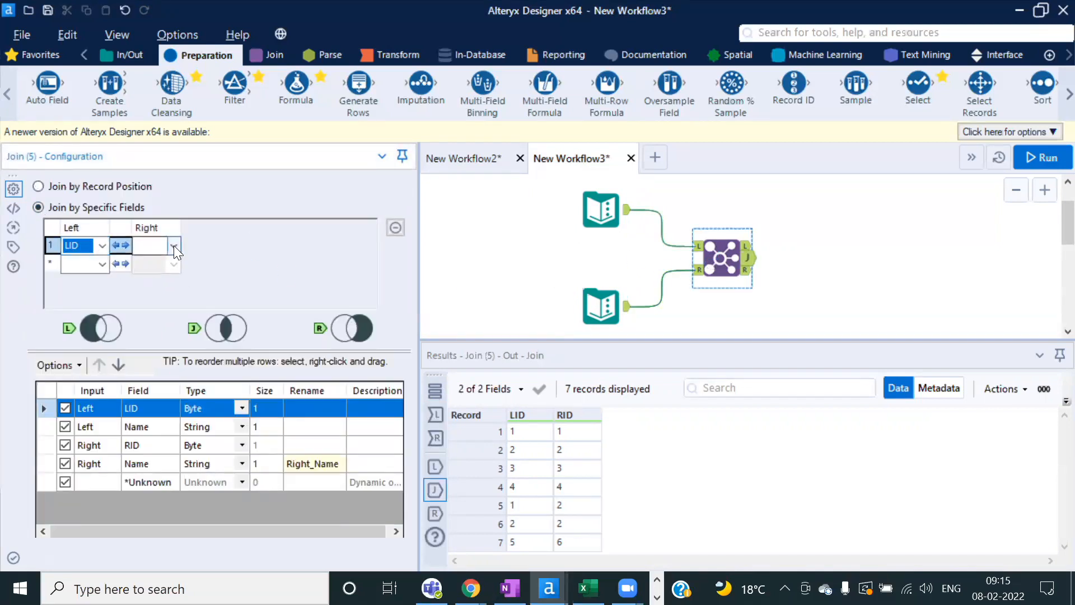
left_click(174, 245)
left_click(147, 260)
left_click(103, 264)
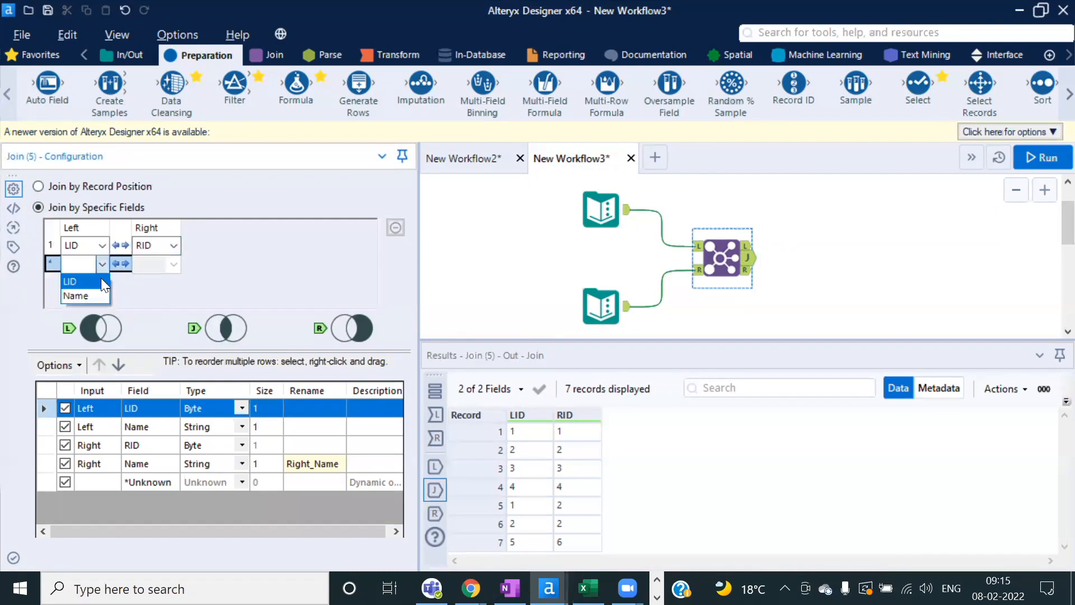
left_click(78, 295)
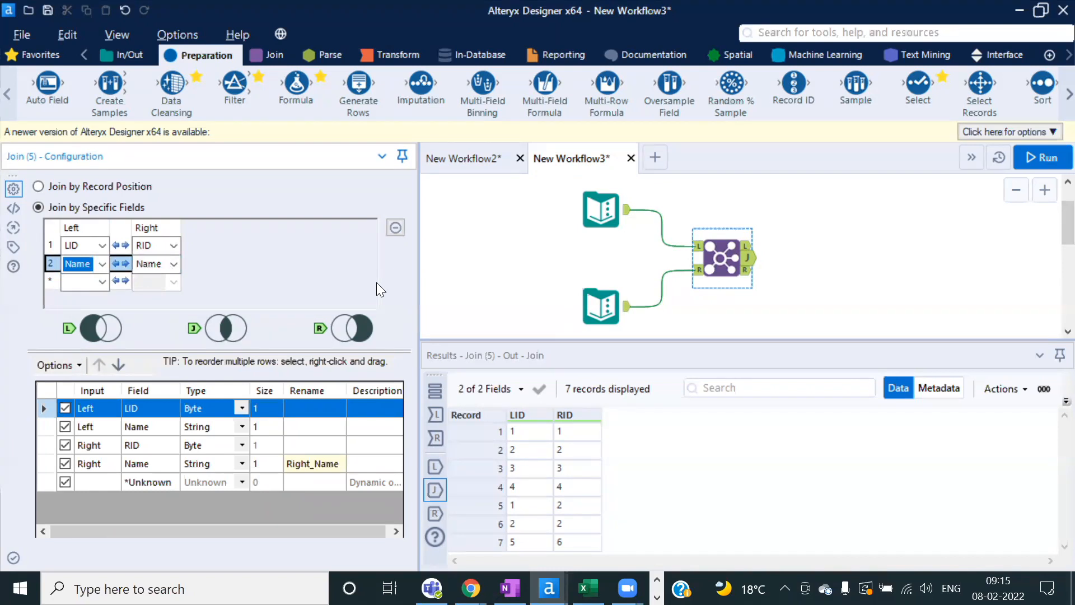
Step: Reselect the Join and widen its configuration pane
left_click_drag(808, 310, 579, 197)
left_click(801, 242)
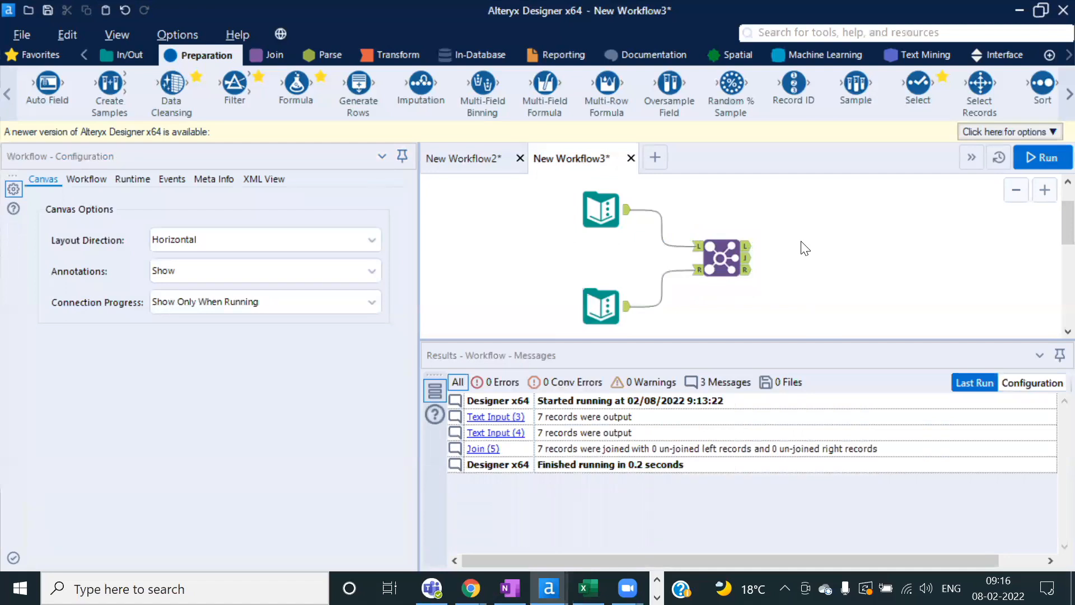
left_click(720, 263)
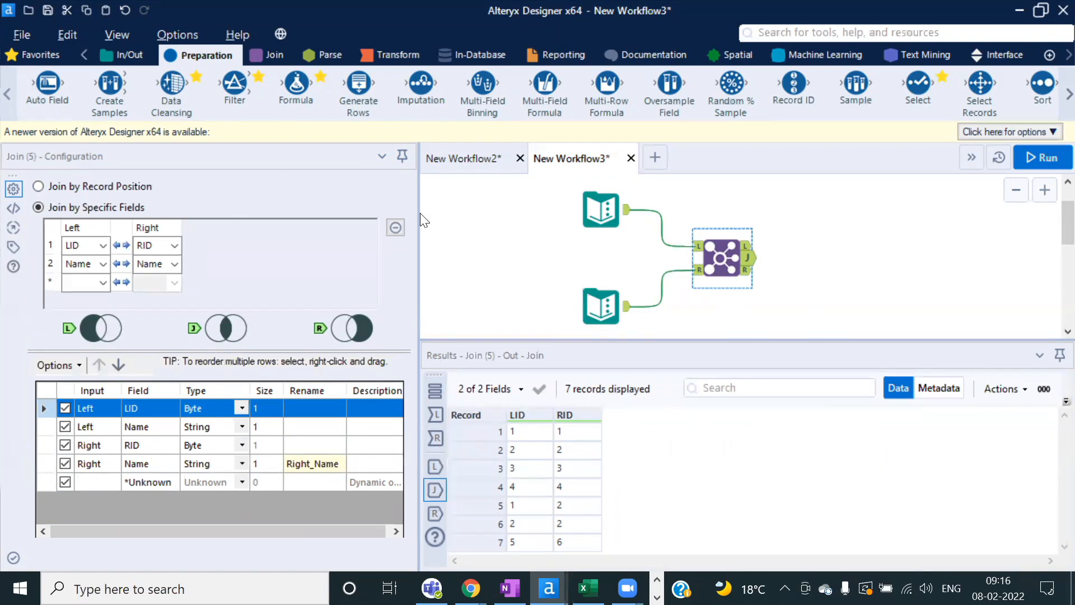
left_click_drag(418, 214, 475, 208)
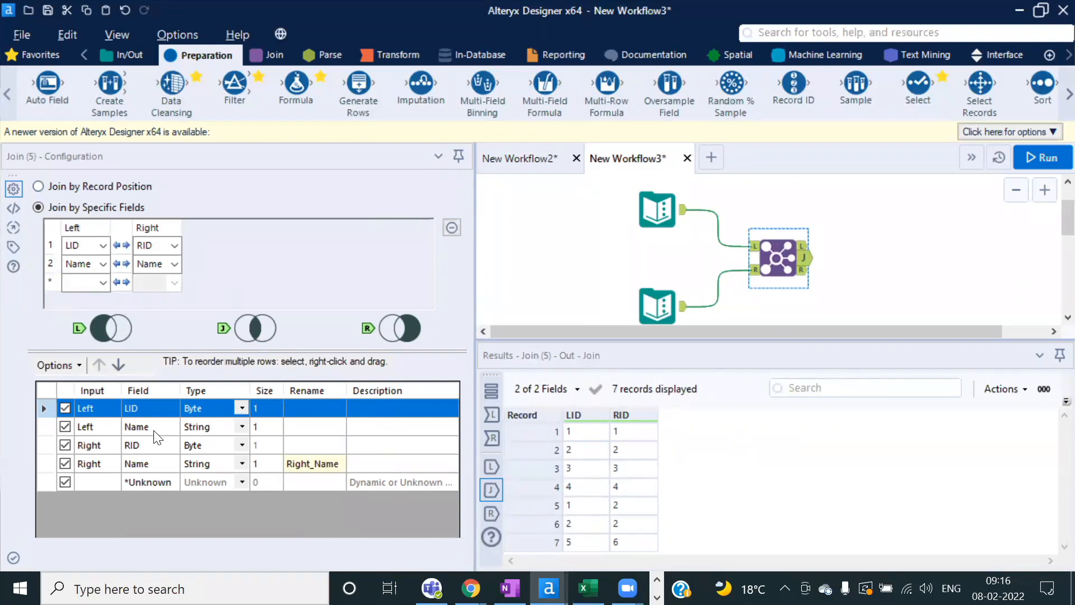
Step: Rename the left Name field to E_Name and change the right RID type to String
left_click(307, 426)
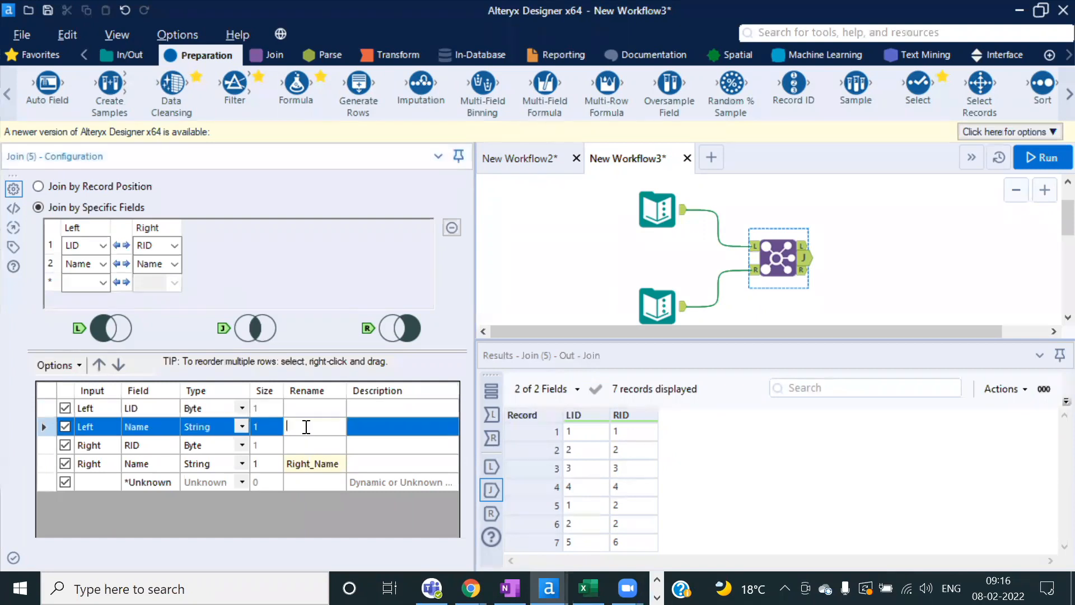
type("E_Name")
left_click(241, 445)
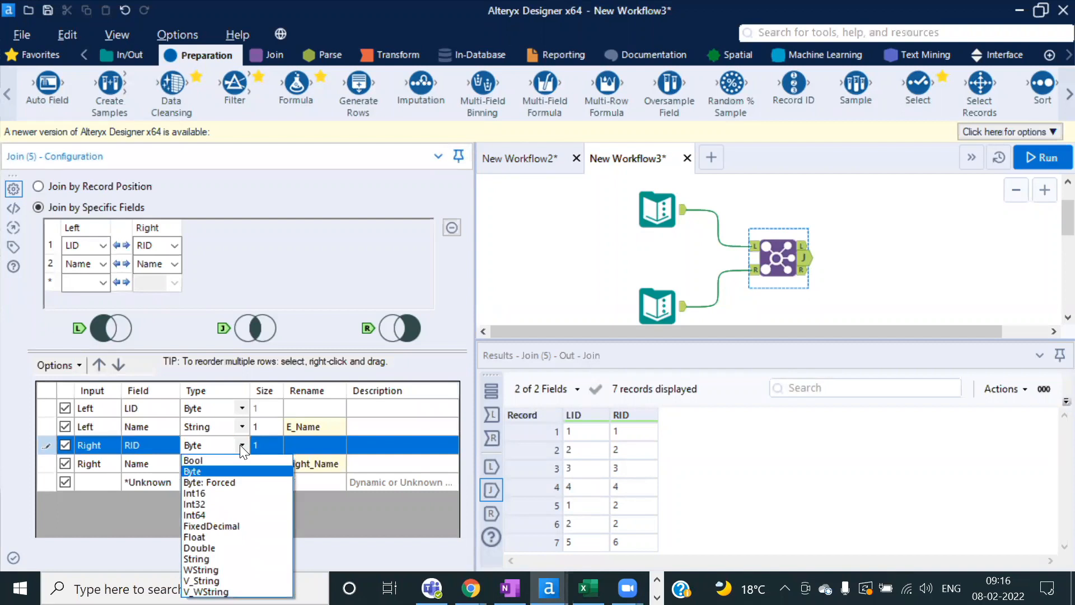
left_click(208, 559)
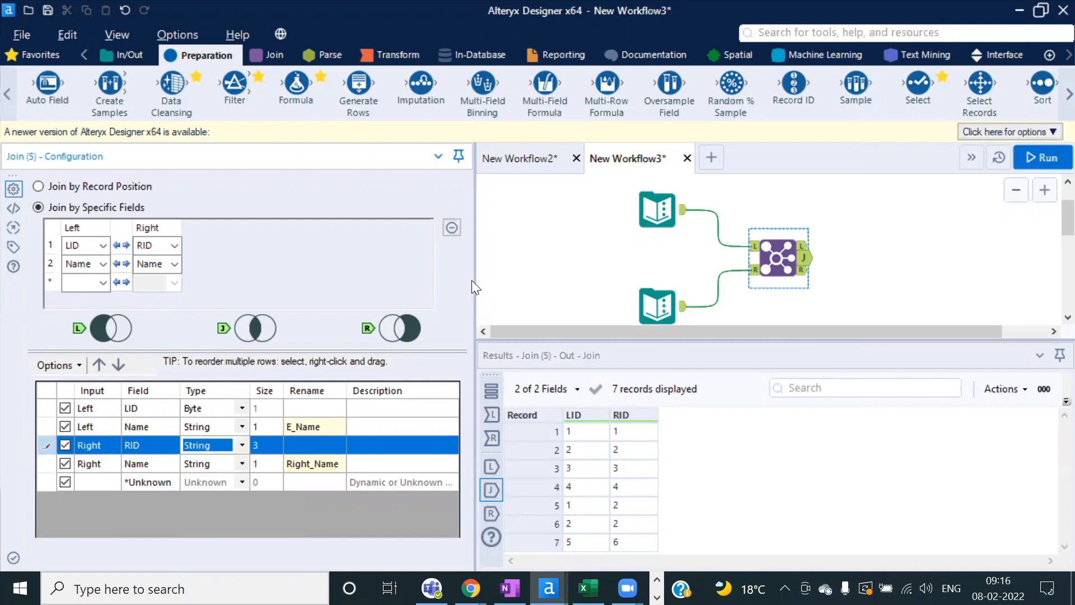
left_click_drag(474, 279, 467, 278)
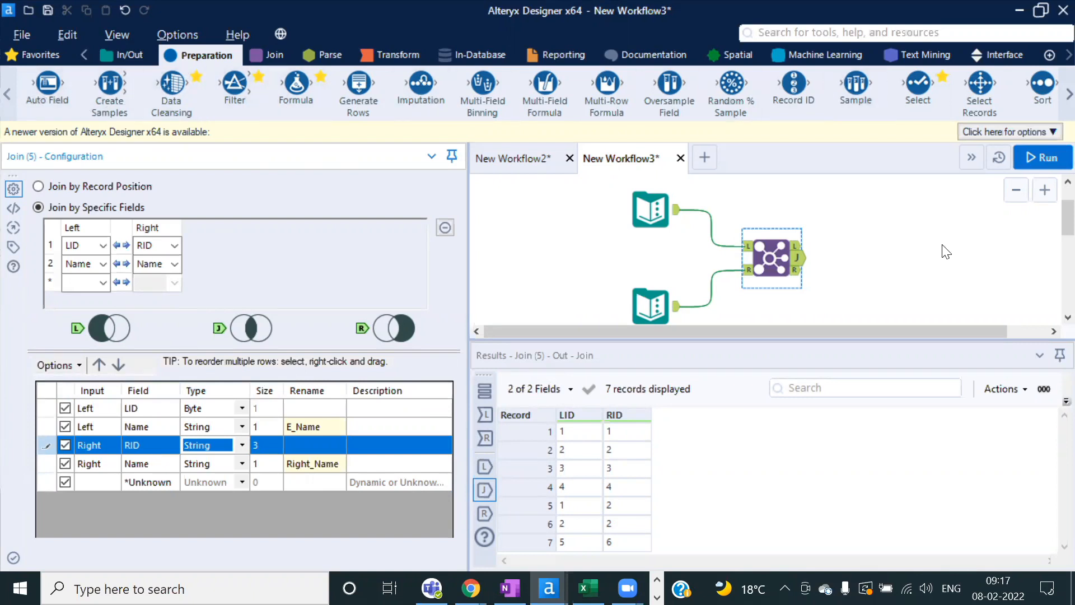
Step: Connect a Select tool after the Join, then delete it and reselect the Join
left_click_drag(916, 90, 881, 261)
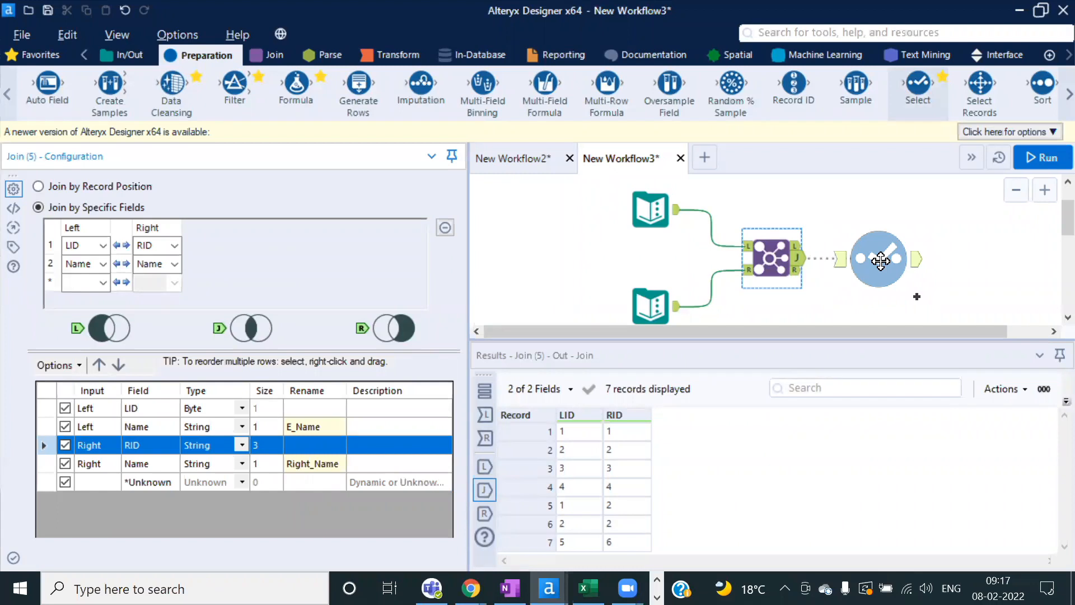
left_click_drag(881, 261, 881, 259)
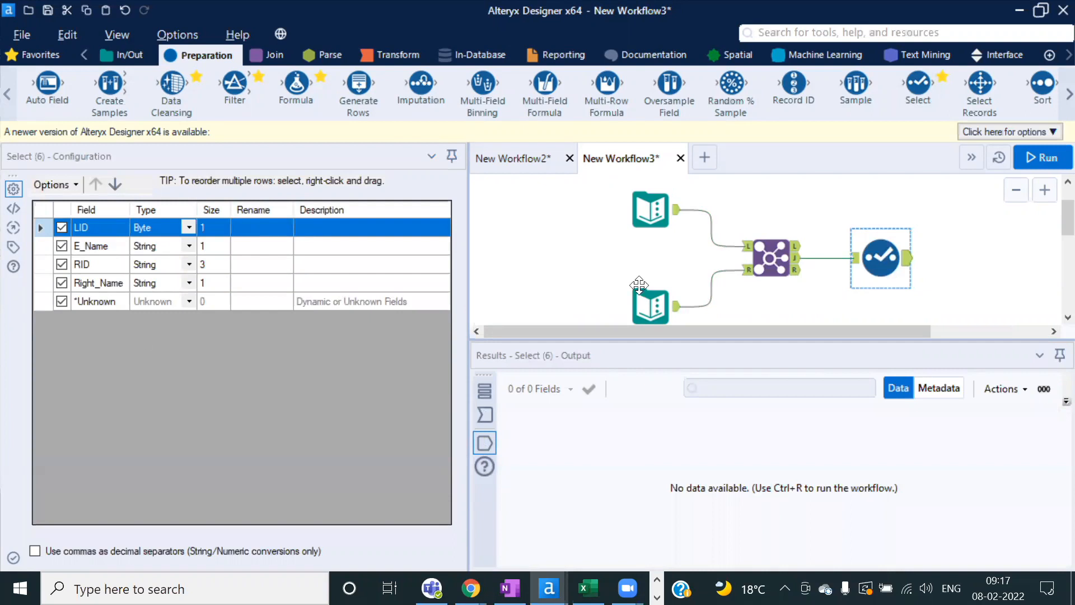
key("Delete")
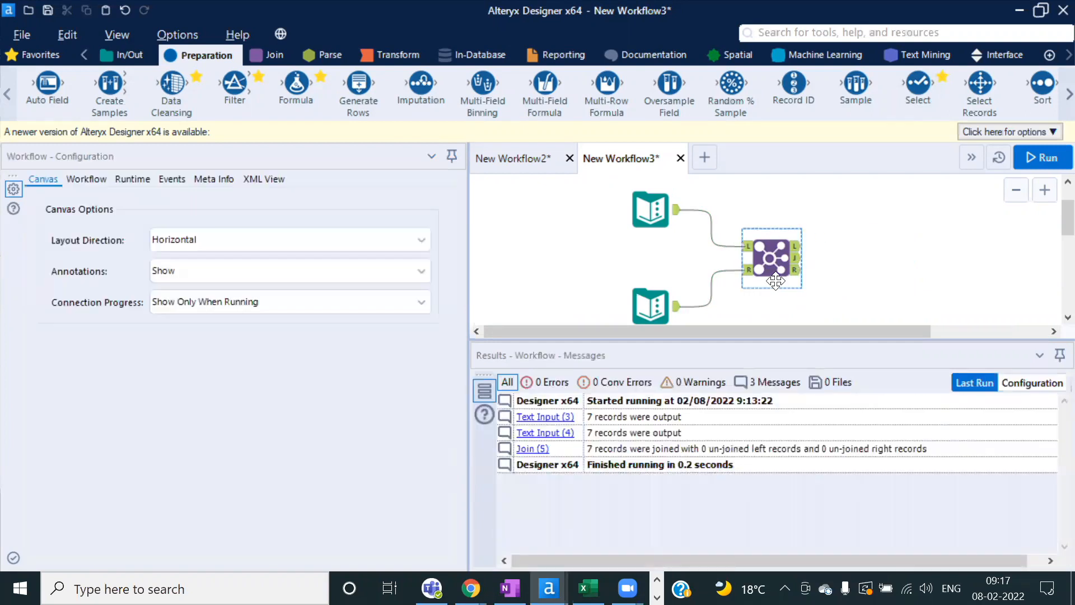
left_click(778, 246)
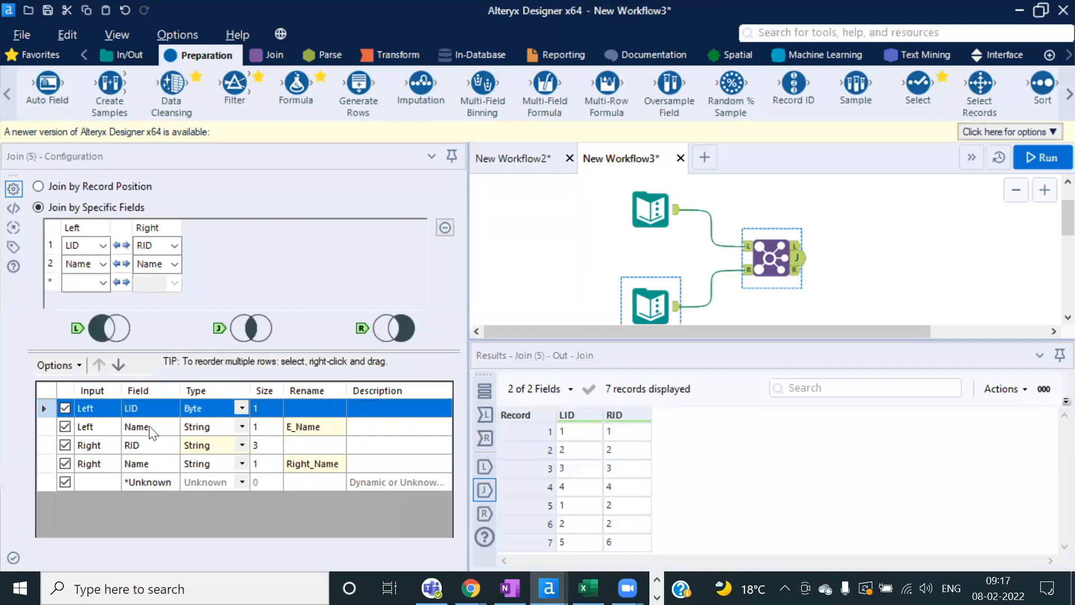
Step: Move the right RID field to the top and describe it as 'Here i have unique ID with each custer'
left_click(41, 445)
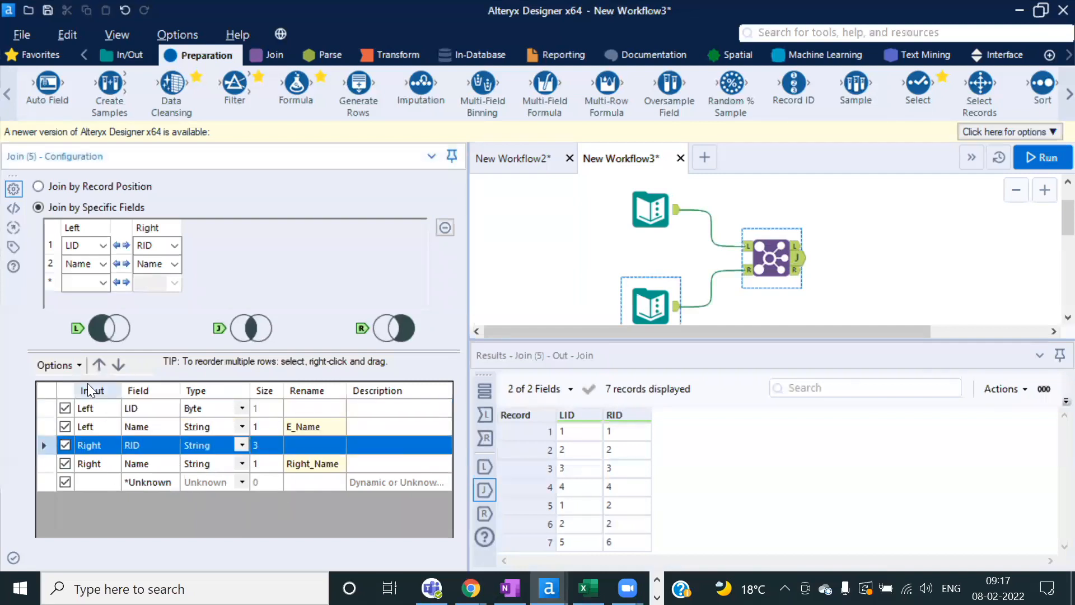
left_click(99, 365)
left_click(99, 365)
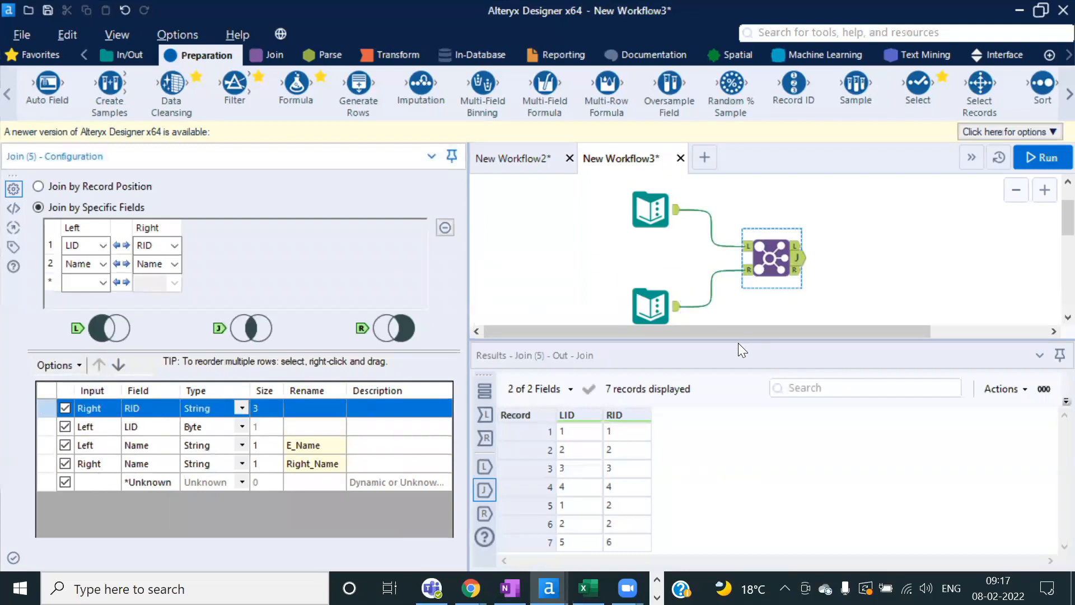
left_click_drag(733, 339, 733, 370)
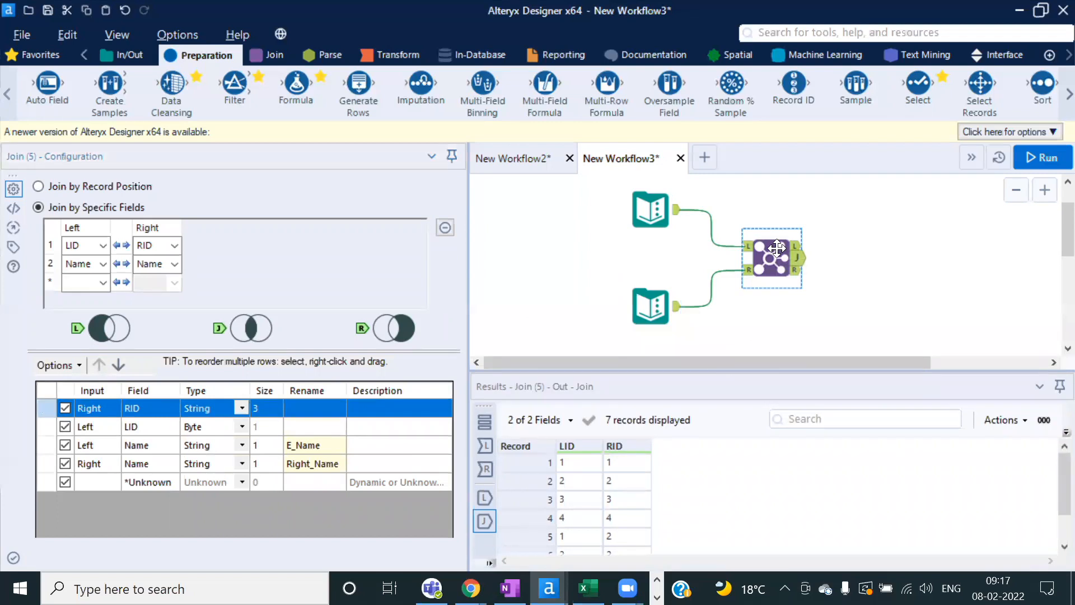
left_click(390, 408)
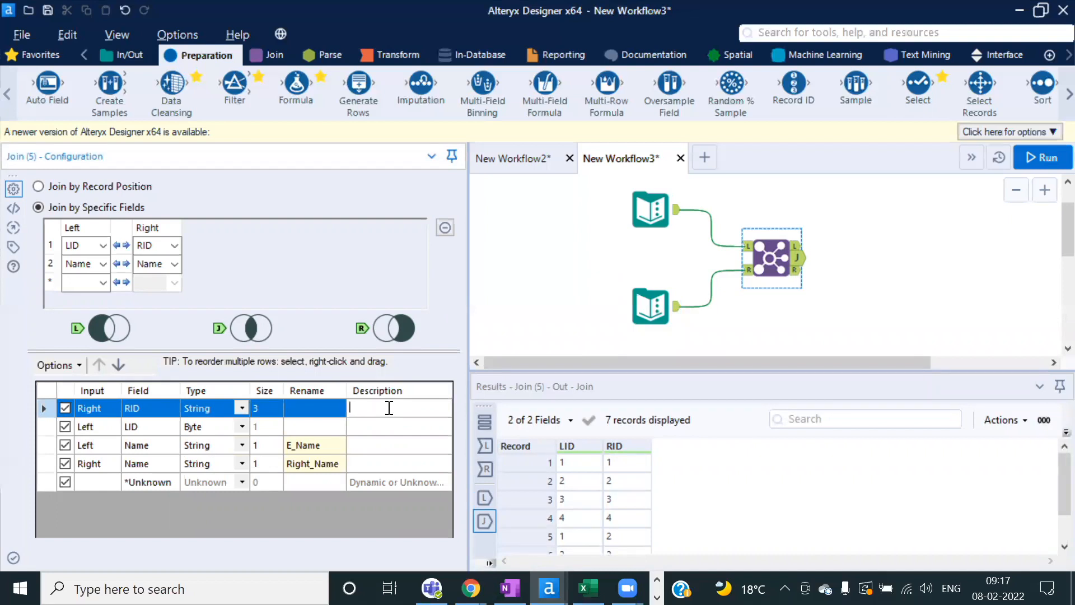
type("Here i ha")
type("ve uniq")
type("ue ID with")
type(" each custe")
type("r")
left_click(539, 279)
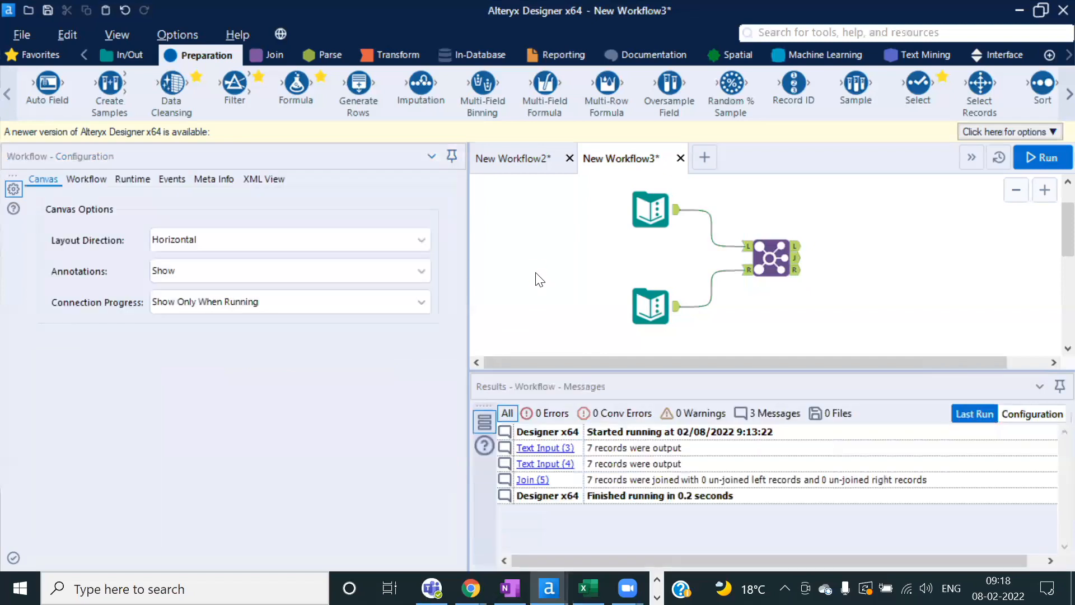
left_click(773, 252)
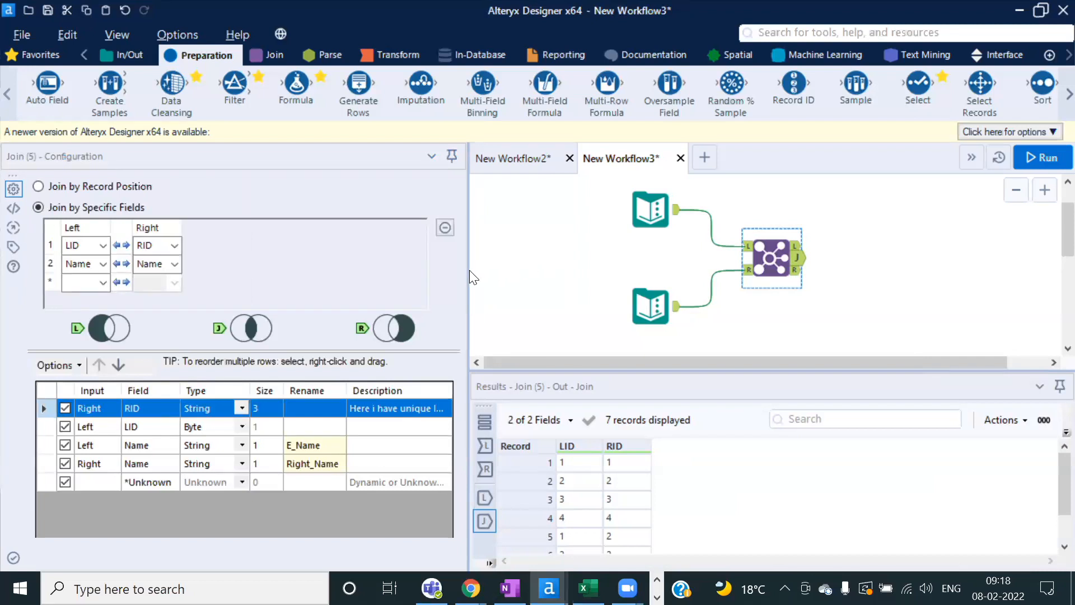
left_click_drag(469, 270, 396, 272)
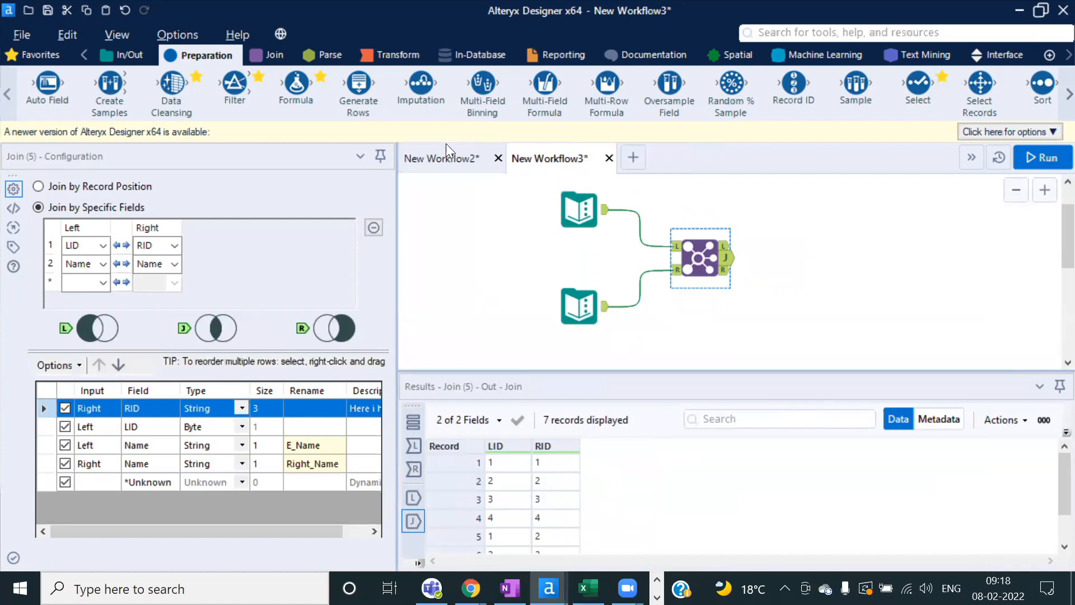
Step: Show the Join tool category and set Join (5) back to Join by Record Position
left_click(273, 55)
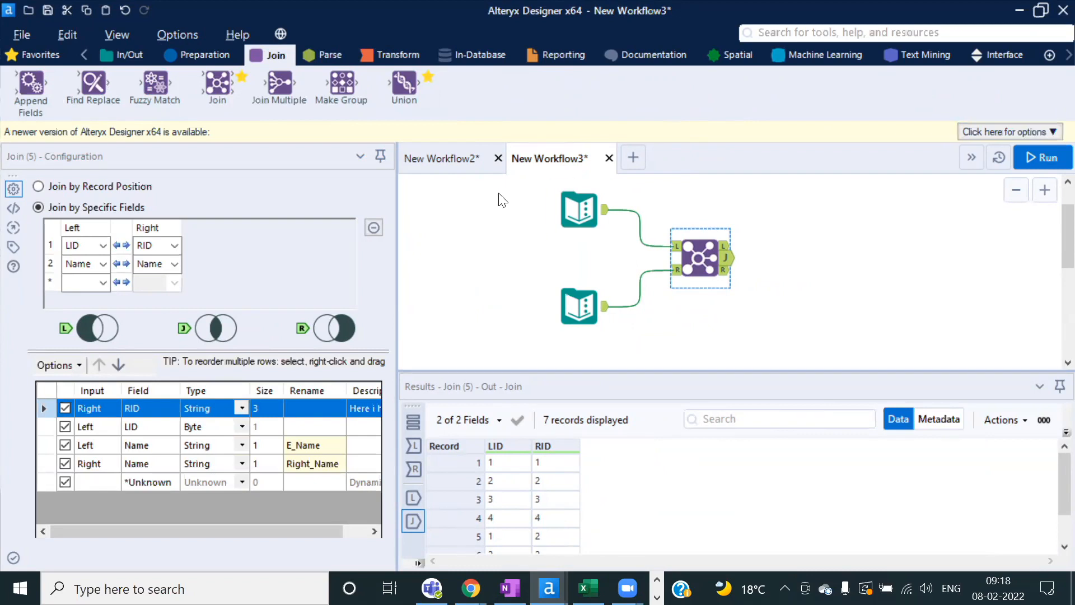
left_click(83, 188)
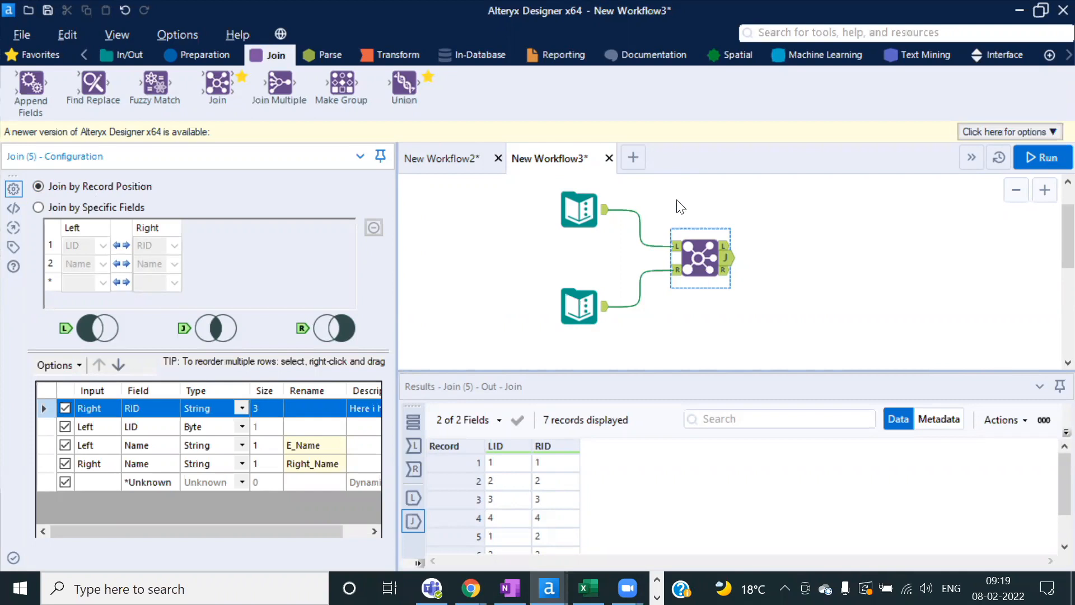
Step: Select the upper and lower Text Inputs to review their data, then clear the selection
left_click(580, 210)
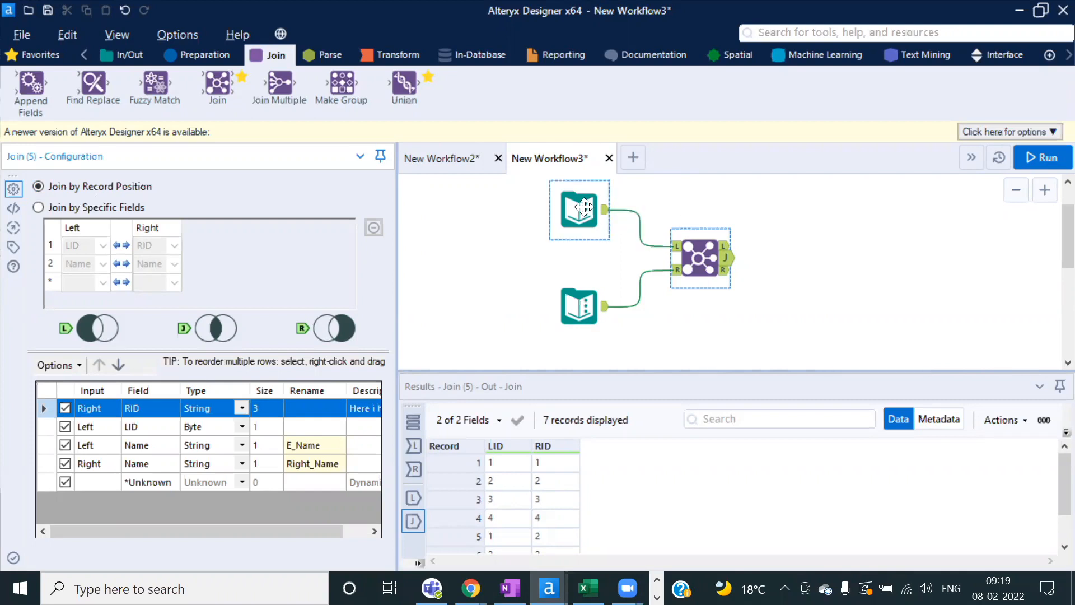
left_click(584, 287, "ctrl")
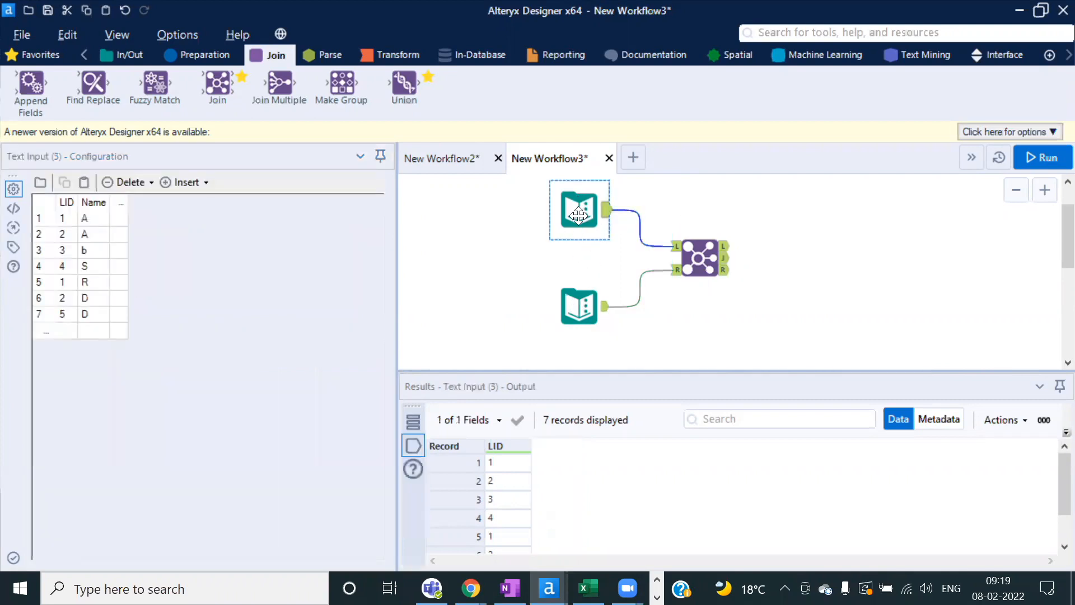
left_click(532, 307)
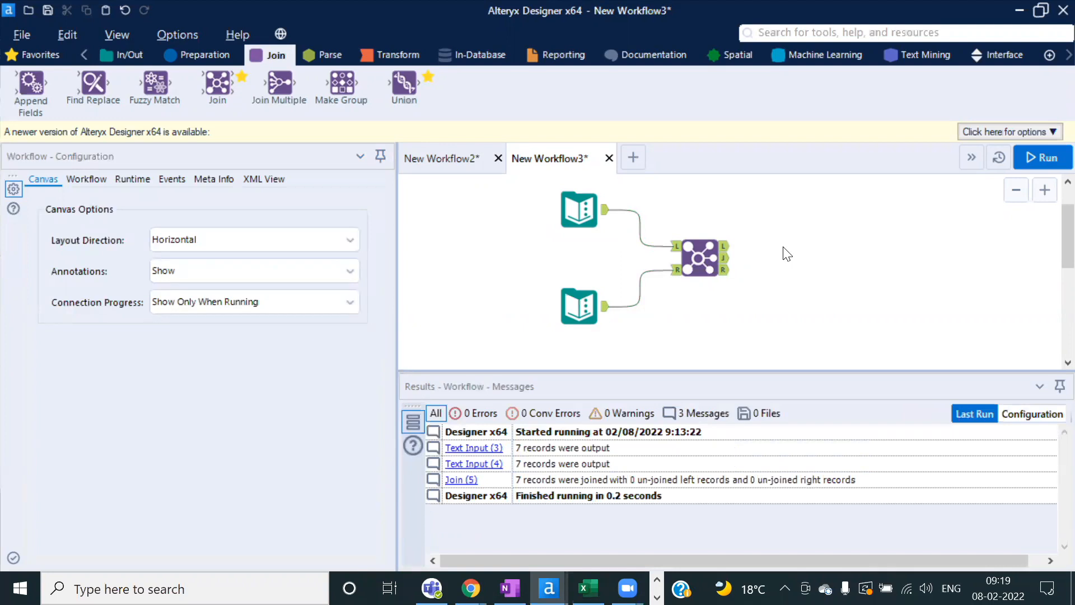
Step: Review the Join's 7-row result and add a second Join tool, Join (6), to its right
left_click(709, 261)
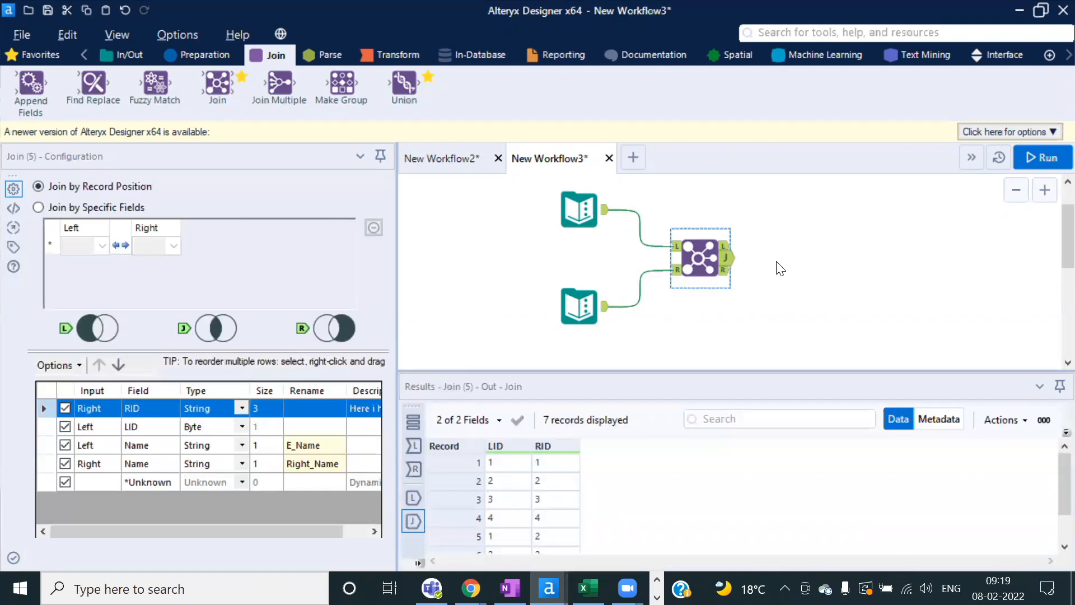
left_click_drag(672, 368, 666, 335)
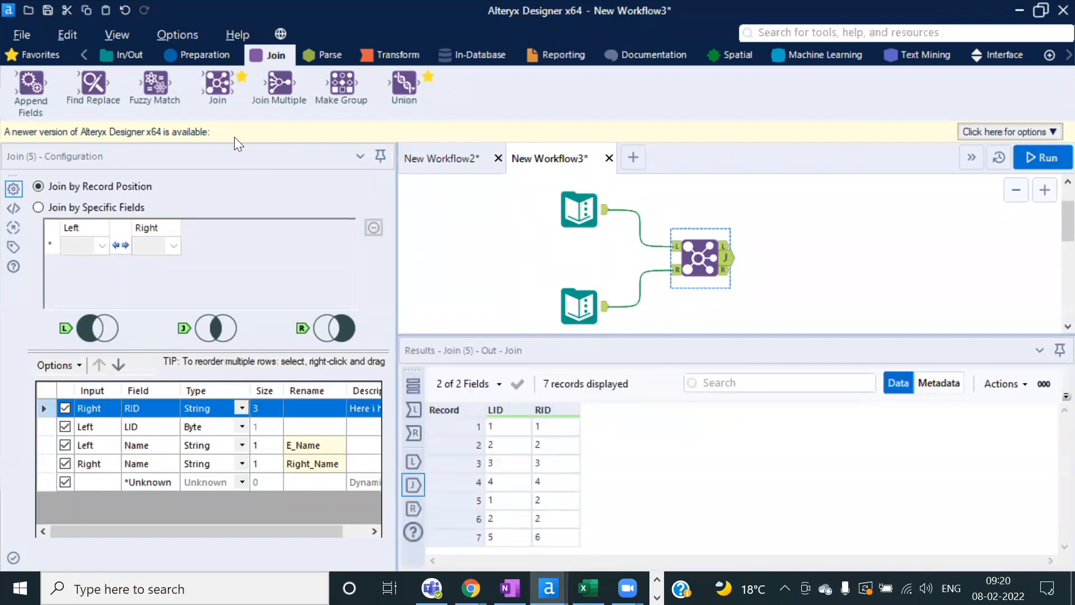
left_click_drag(224, 89, 885, 300)
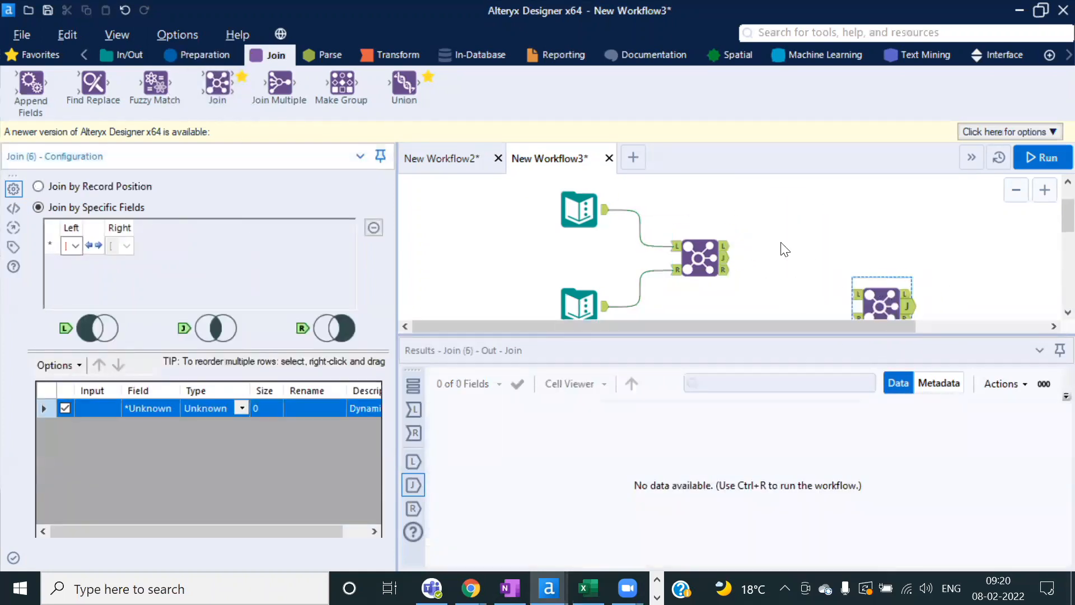
Step: Duplicate the lower Text Input and feed the first Join into the second Join's left input
scroll(784, 250, "down", 1)
left_click(525, 294)
key("ctrl+c")
left_click(568, 306)
key("ctrl+v")
left_click(626, 256)
left_click_drag(628, 255, 717, 278)
left_click_drag(592, 320, 718, 296)
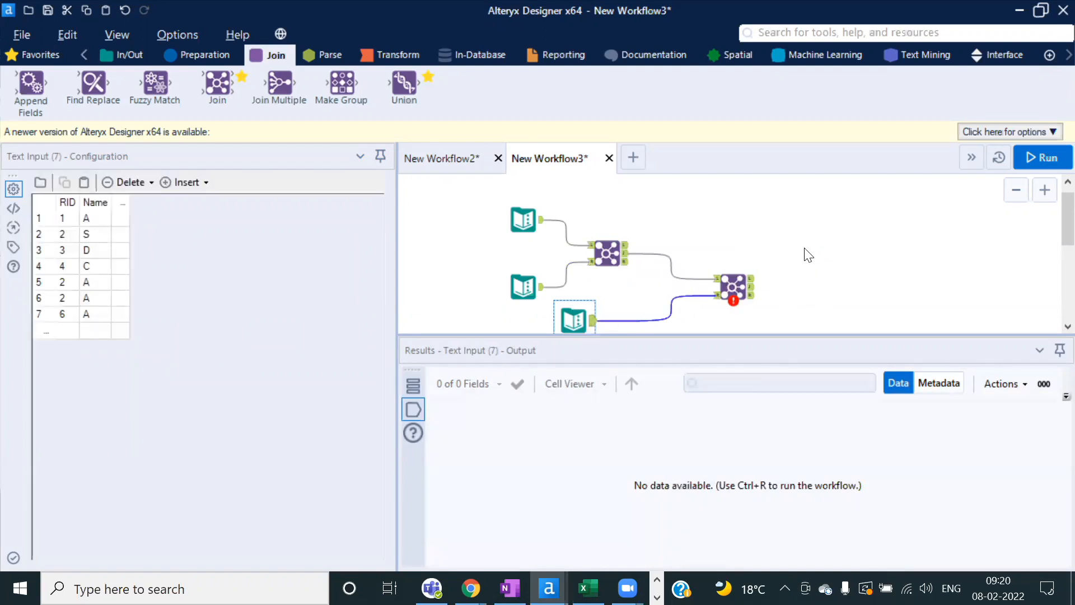
Step: Clear all five tools, paste in Excel Input Data tools, then delete and restore them
scroll(806, 253, "down", 1)
scroll(728, 285, "down", 1)
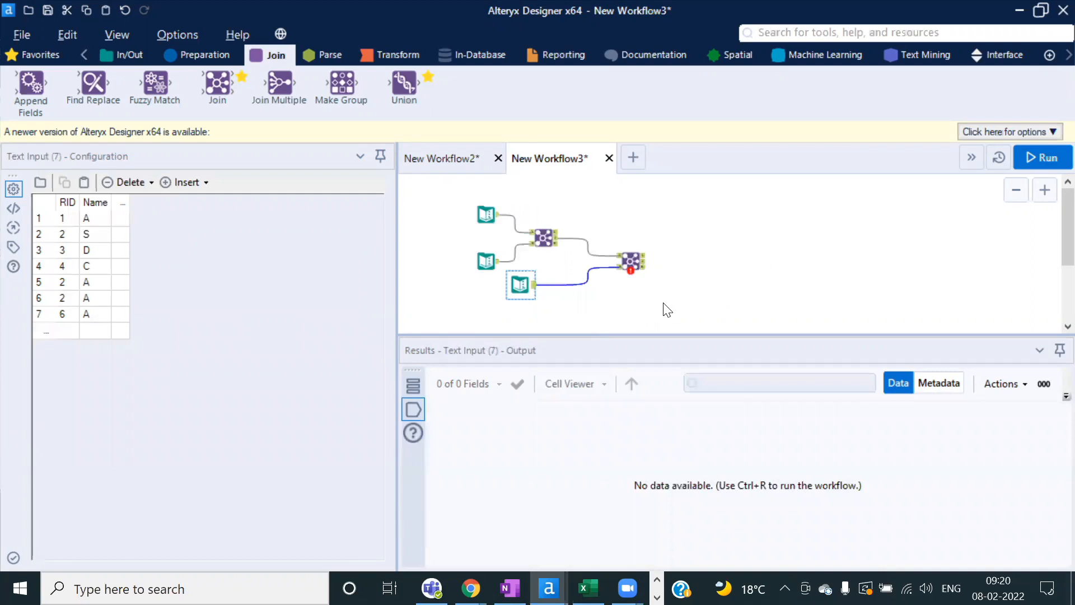
left_click_drag(680, 303, 463, 209)
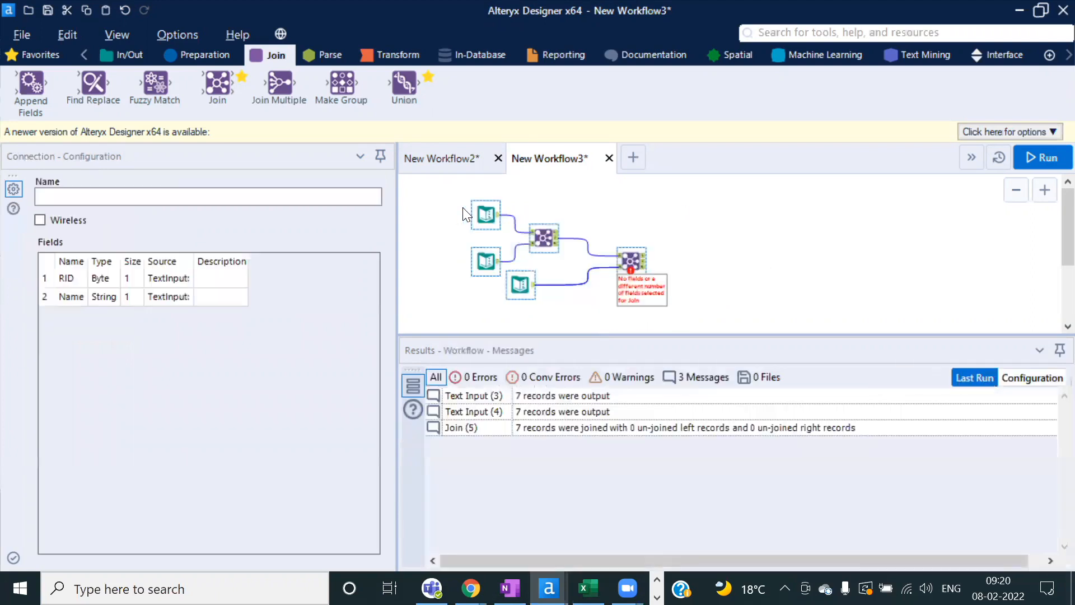
key("Delete")
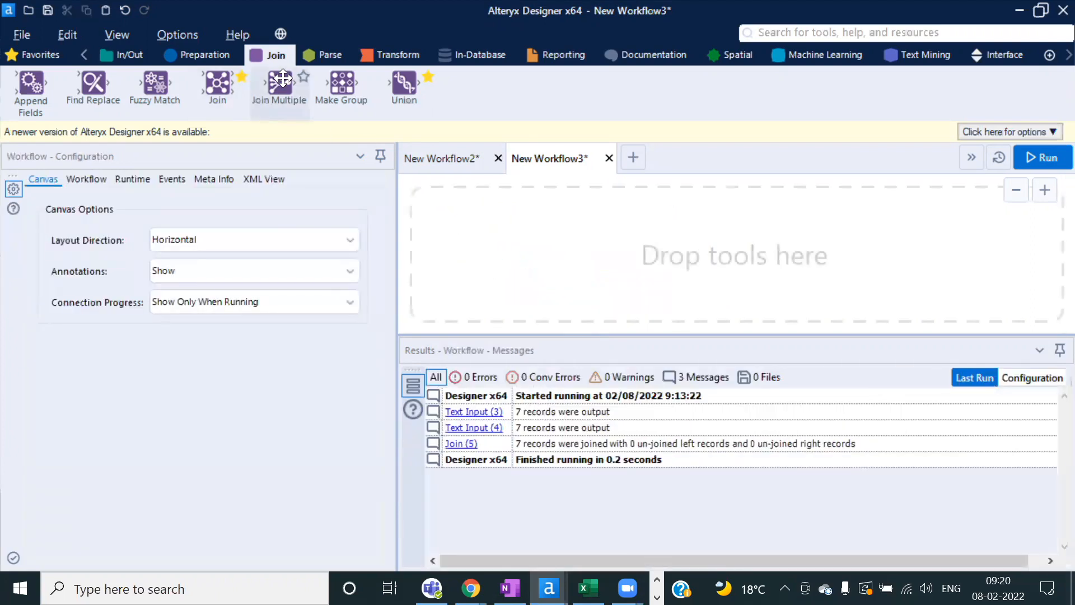
mouse_move(283, 78)
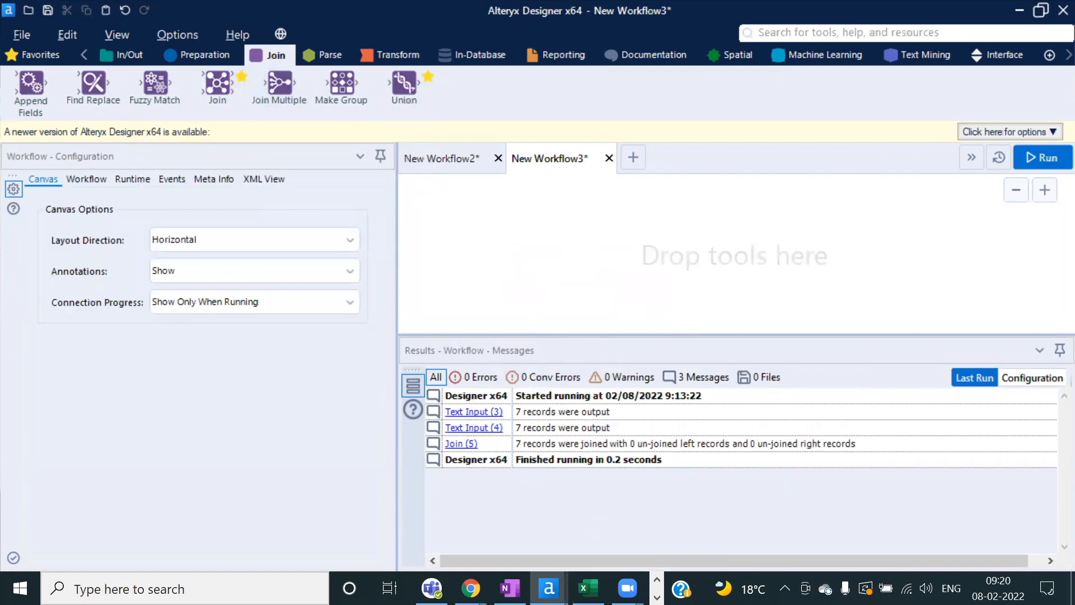
key("ctrl+v")
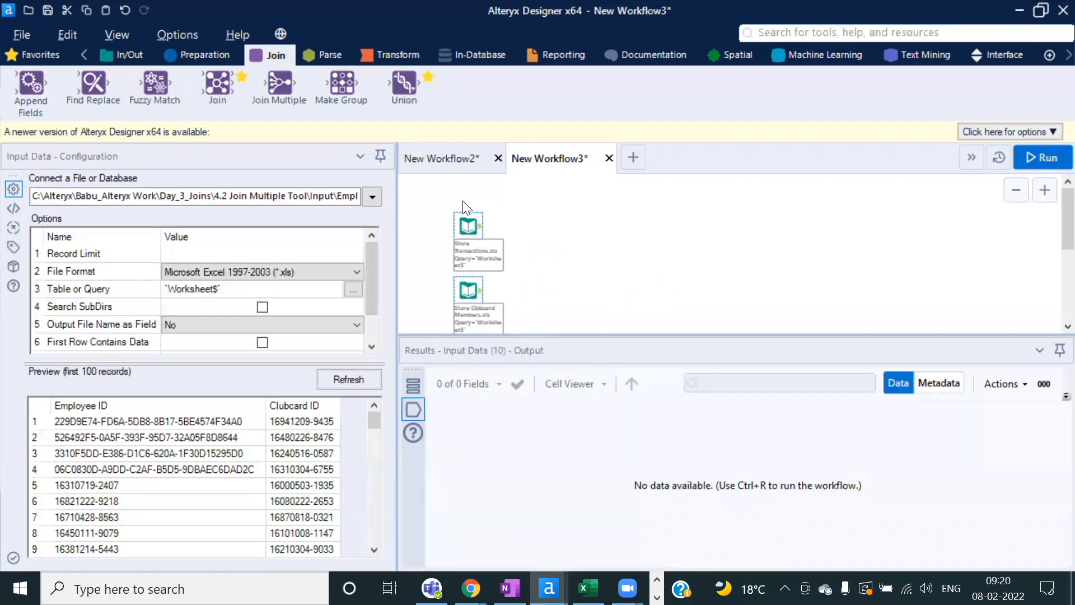
scroll(491, 216, "down", 1)
scroll(500, 212, "down", 1)
left_click_drag(417, 185, 487, 300)
key("Delete")
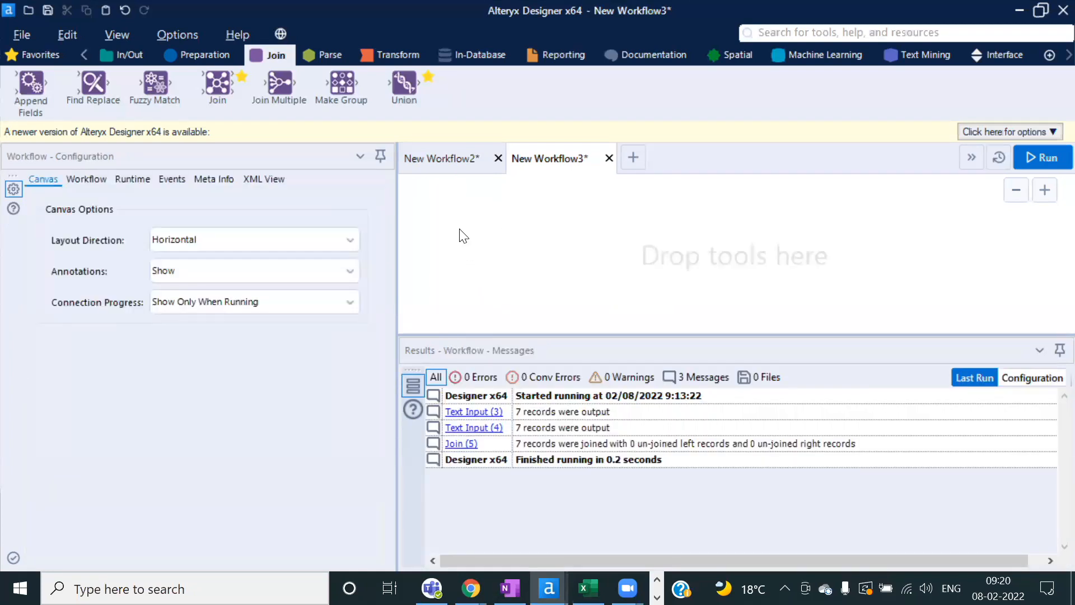
key("ctrl+z")
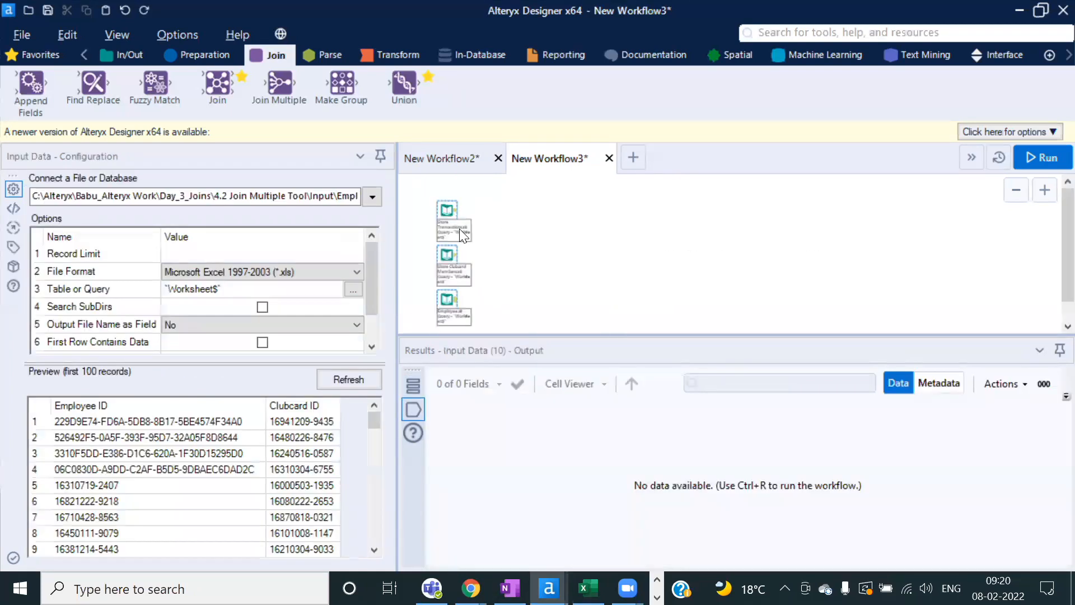
Step: Undo back to the Text Input and Join workflow, select the two upper Text Inputs, and start New Workflow4
key("ctrl+z")
key("ctrl+z")
key("ctrl+z")
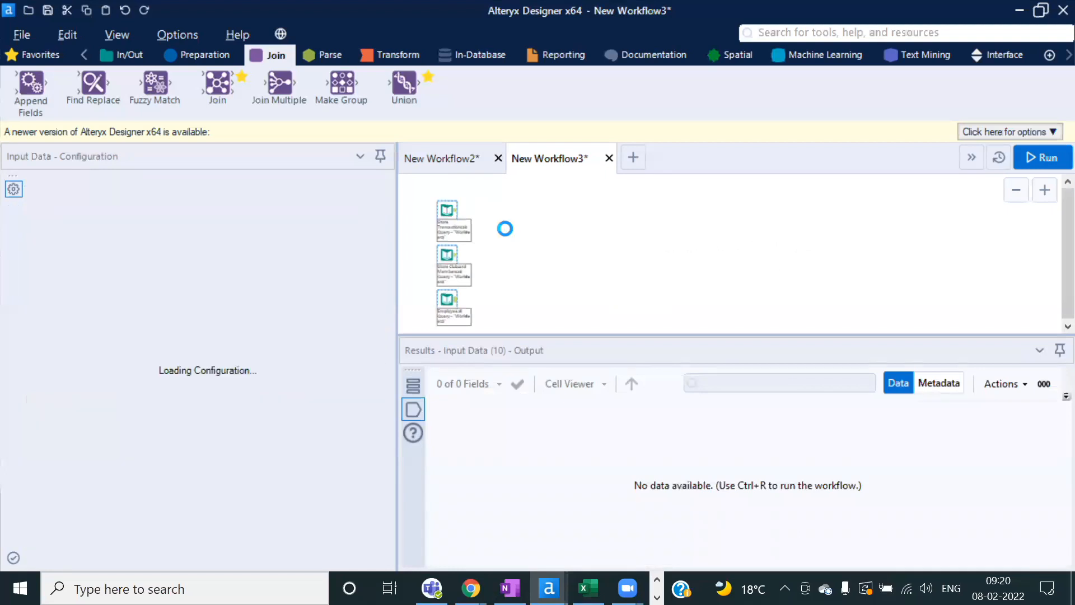
key("ctrl+z")
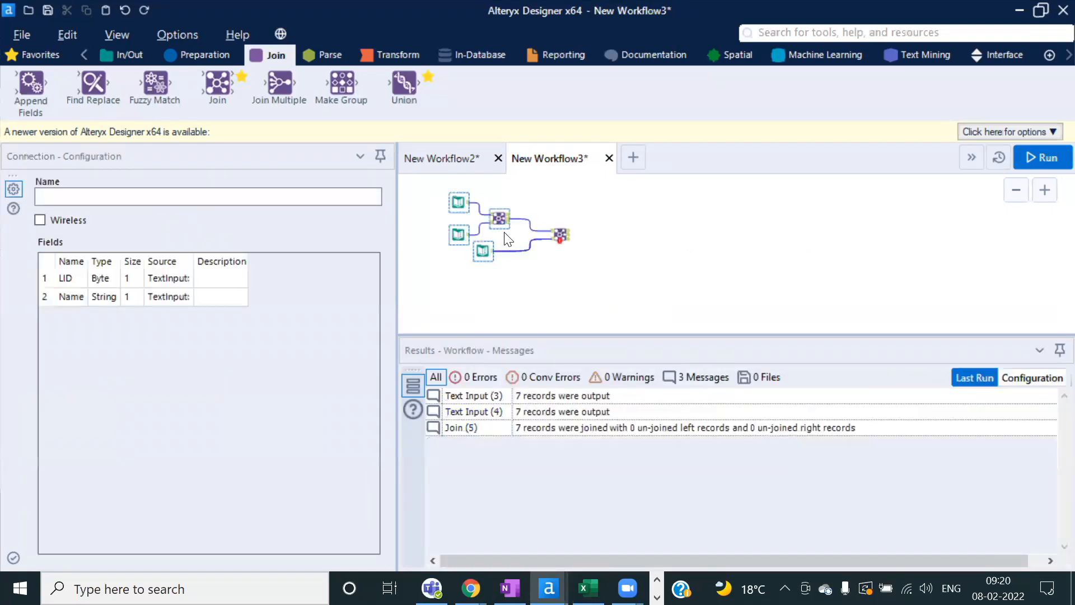
left_click(584, 293)
left_click_drag(437, 198, 464, 246)
left_click(633, 157)
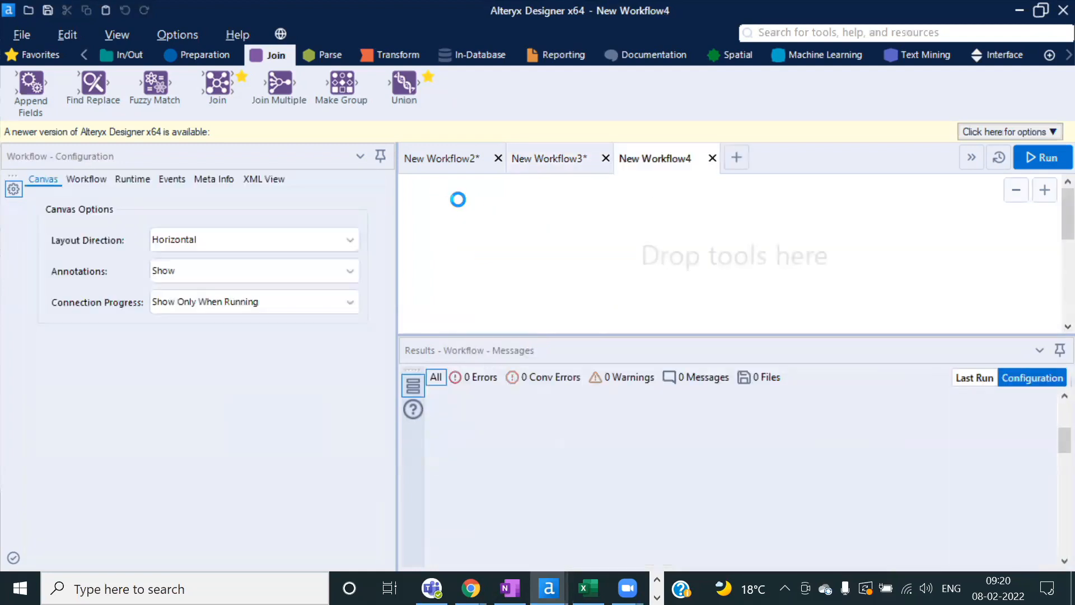
Step: Paste the two Text Inputs into New Workflow4 and delete the Name column
key("ctrl+v")
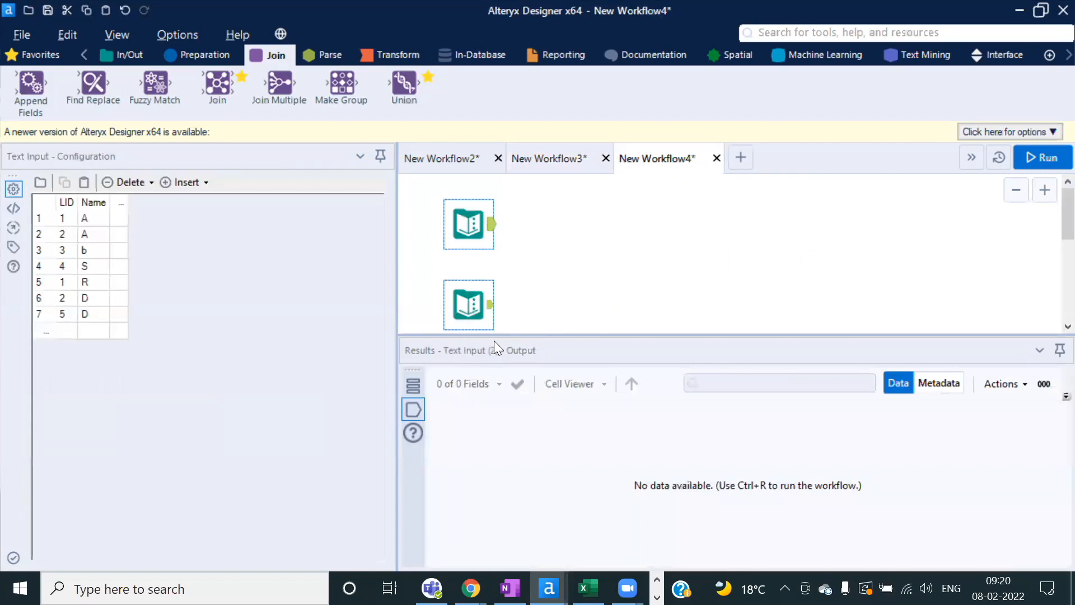
left_click_drag(486, 335, 482, 391)
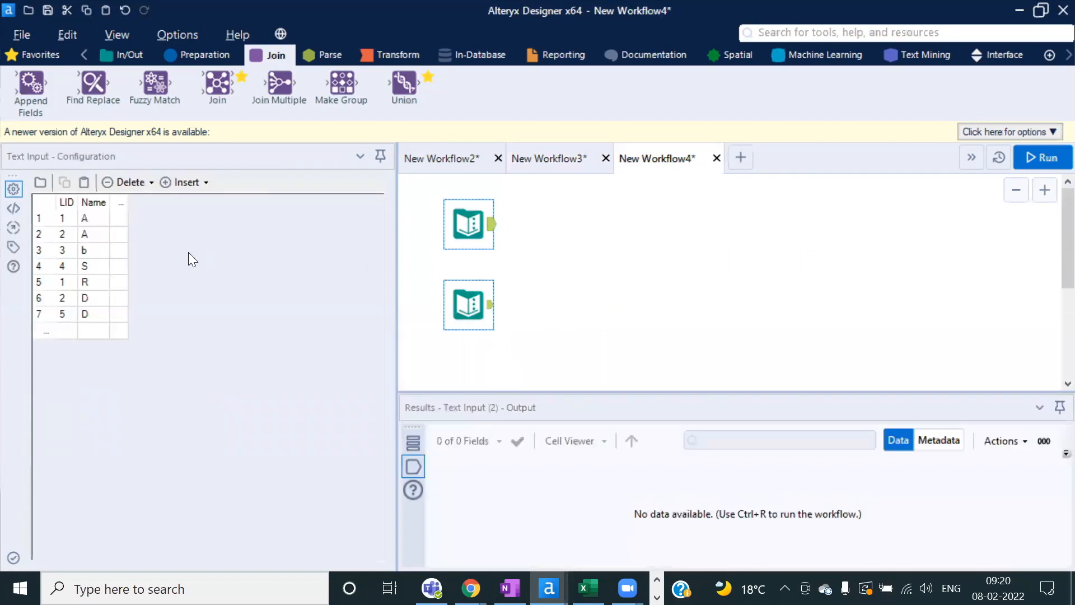
left_click(93, 203)
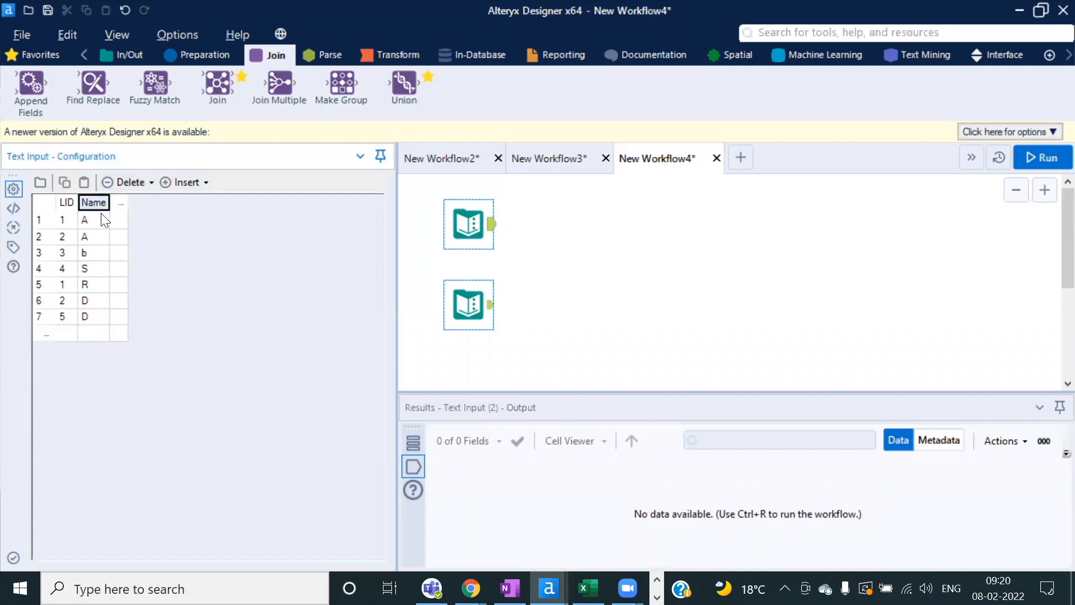
left_click(147, 184)
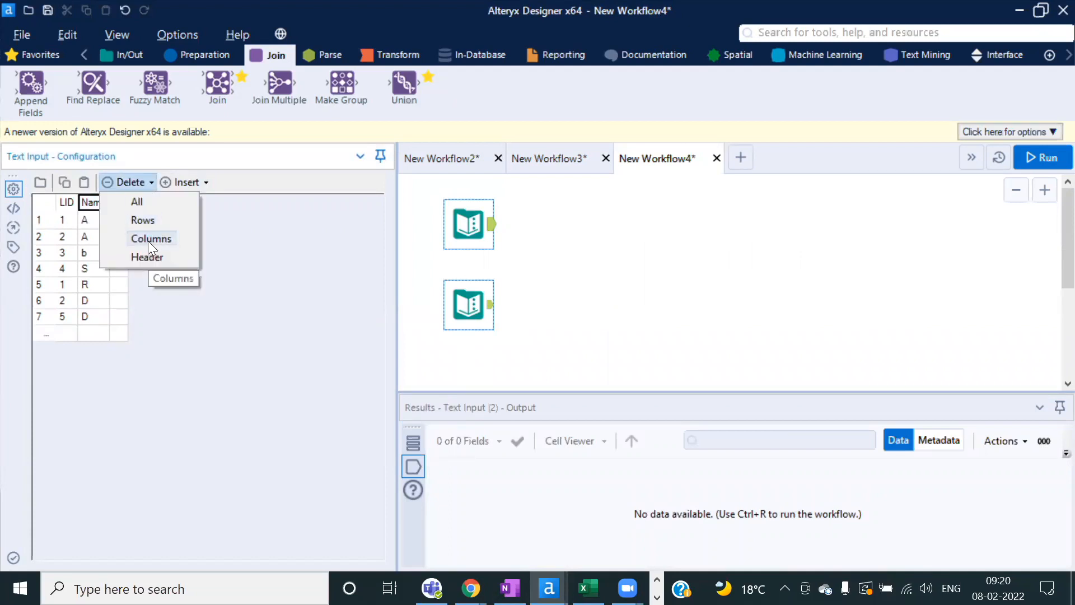
left_click(147, 241)
Step: Trim the LID data to four rows by clearing and deleting rows 5 to 7
left_click(61, 315)
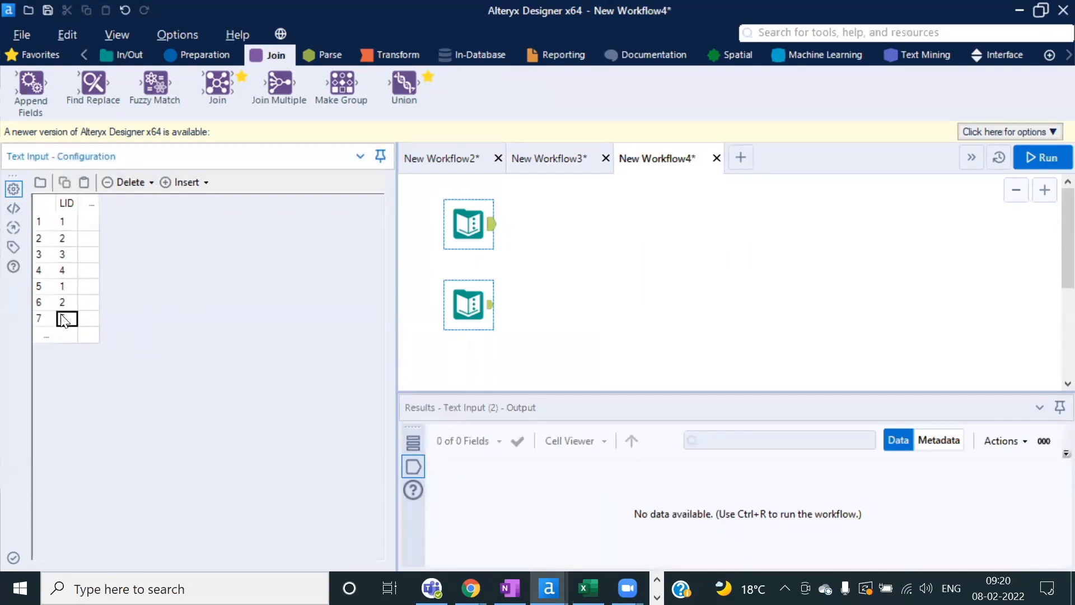
left_click(73, 302)
key("Delete")
left_click(71, 286)
key("Delete")
left_click_drag(46, 288, 58, 321)
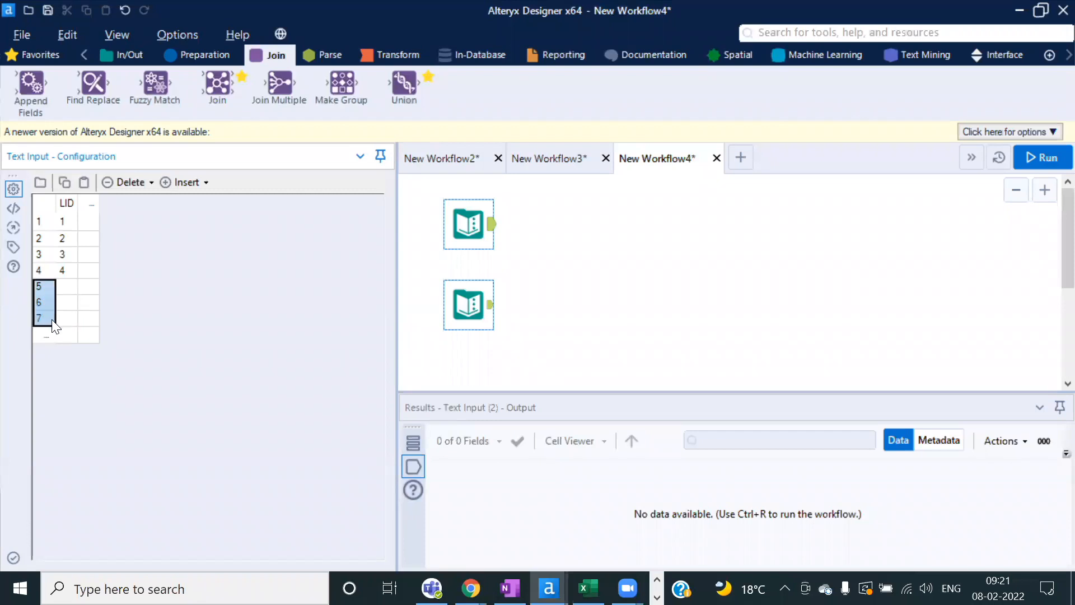
left_click(149, 185)
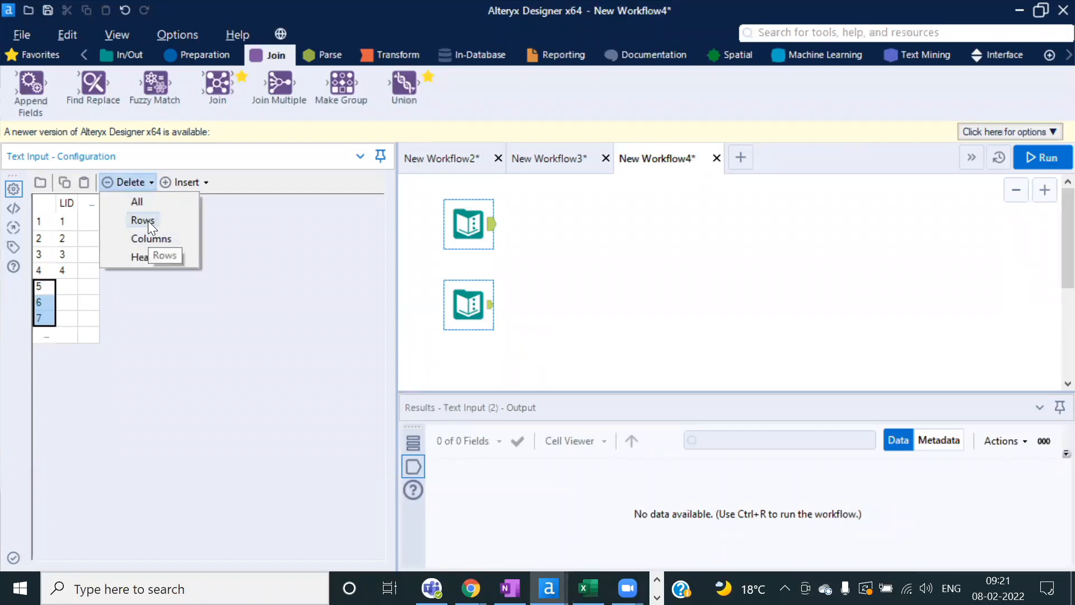
left_click(148, 221)
left_click(70, 225)
left_click(72, 240)
left_click(72, 257)
left_click(71, 275)
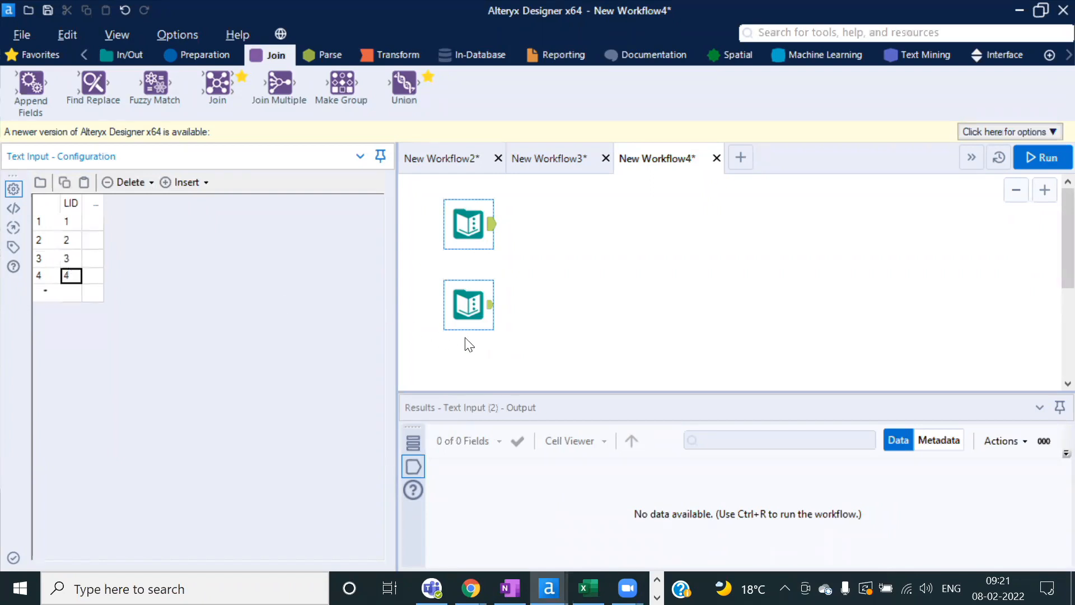
Step: In the lower Text Input, change the fourth value to 5
left_click(477, 295)
key("Delete")
left_click(461, 231)
key("ctrl+z")
left_click_drag(498, 275, 468, 305)
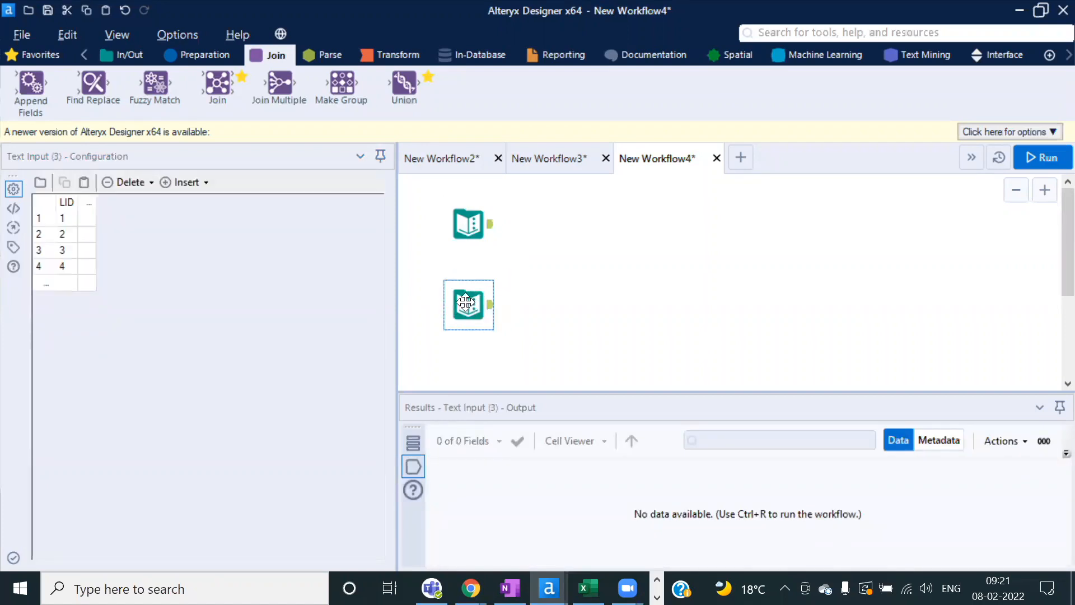
left_click(64, 269)
type("5")
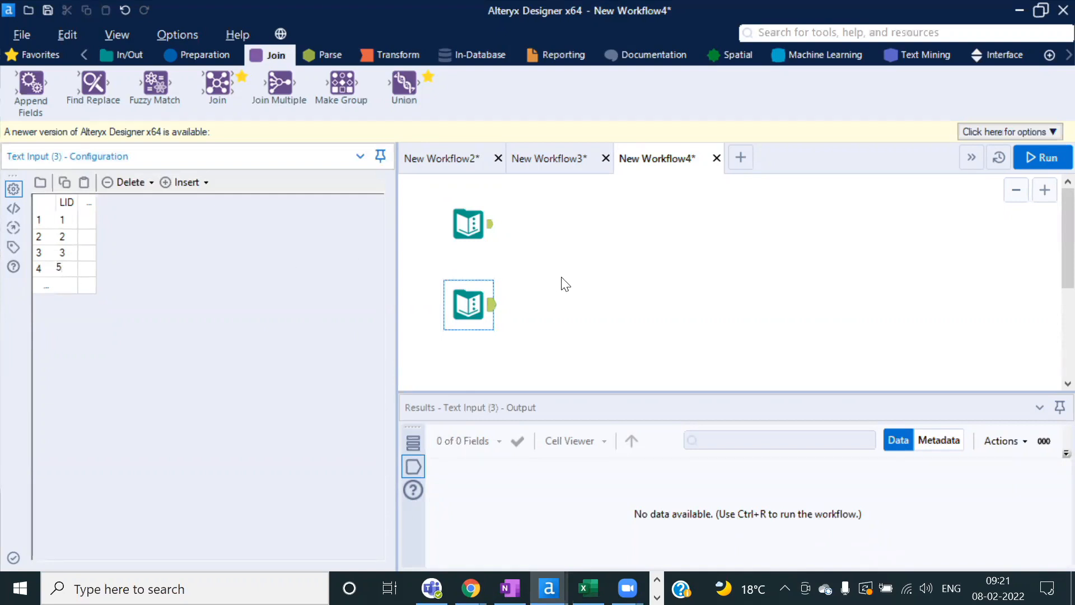
Step: Rename the LID headers to A for the upper input and B for the lower input
left_click(469, 224)
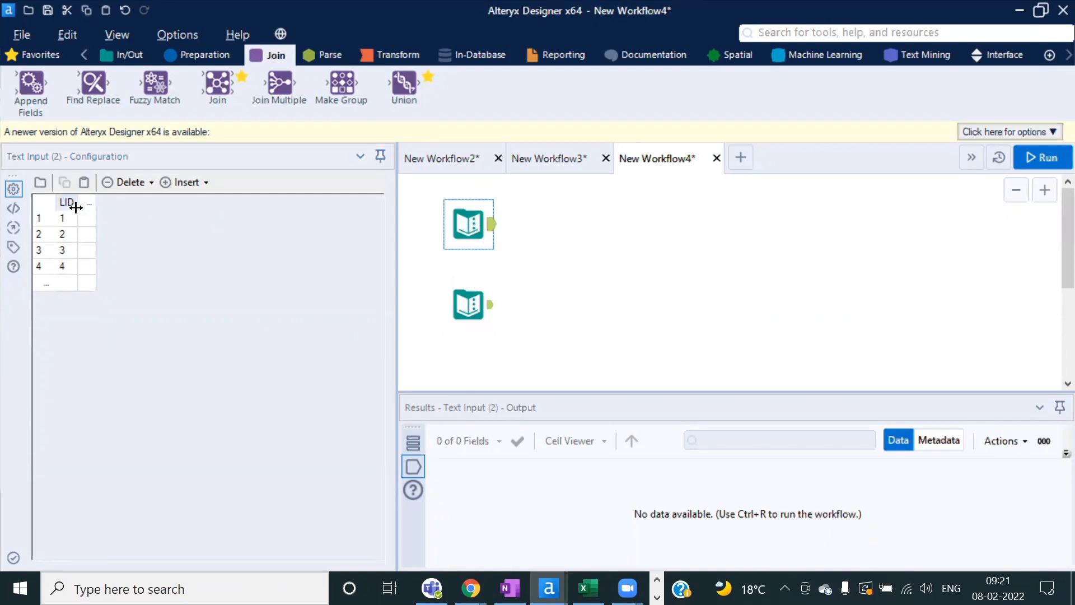
left_click(66, 203)
left_click(469, 305)
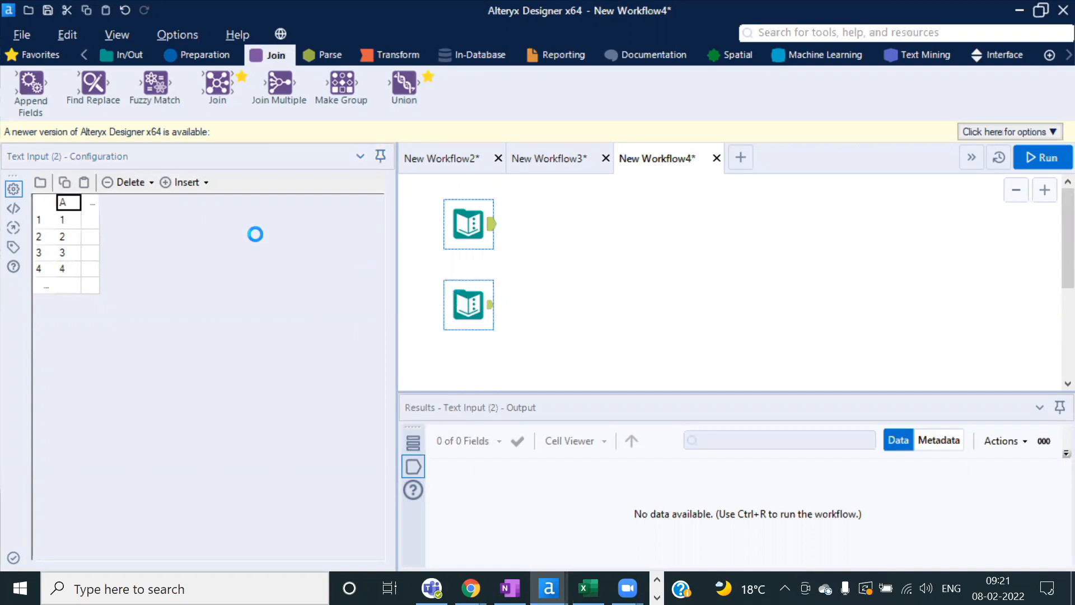
left_click(66, 203)
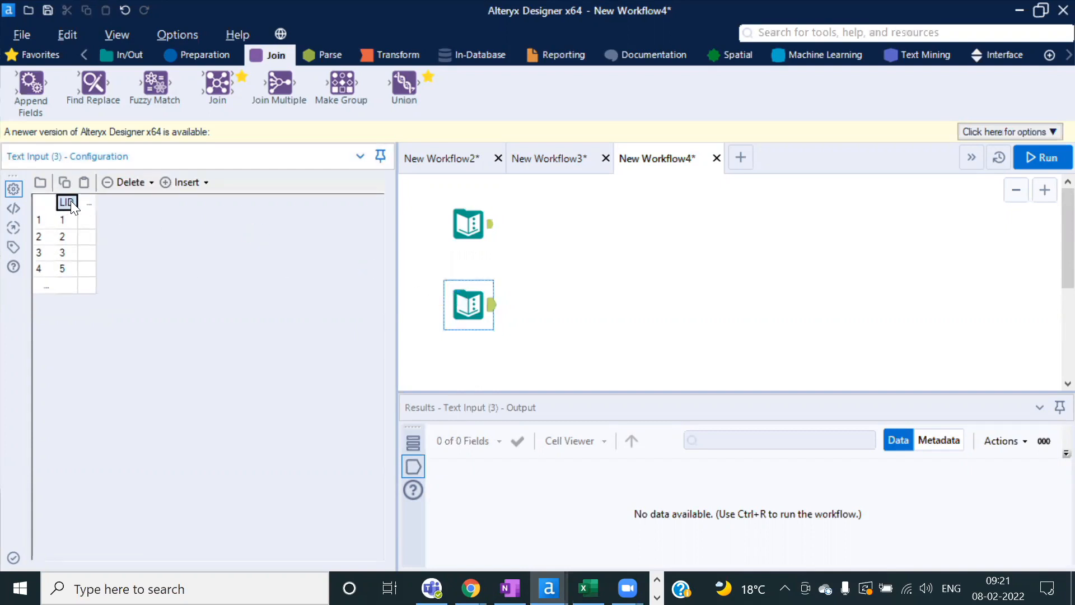
type("B")
Step: Copy the B input as a third Text Input and rename its column header to C
left_click(466, 307)
key("ctrl+c")
key("ctrl+v")
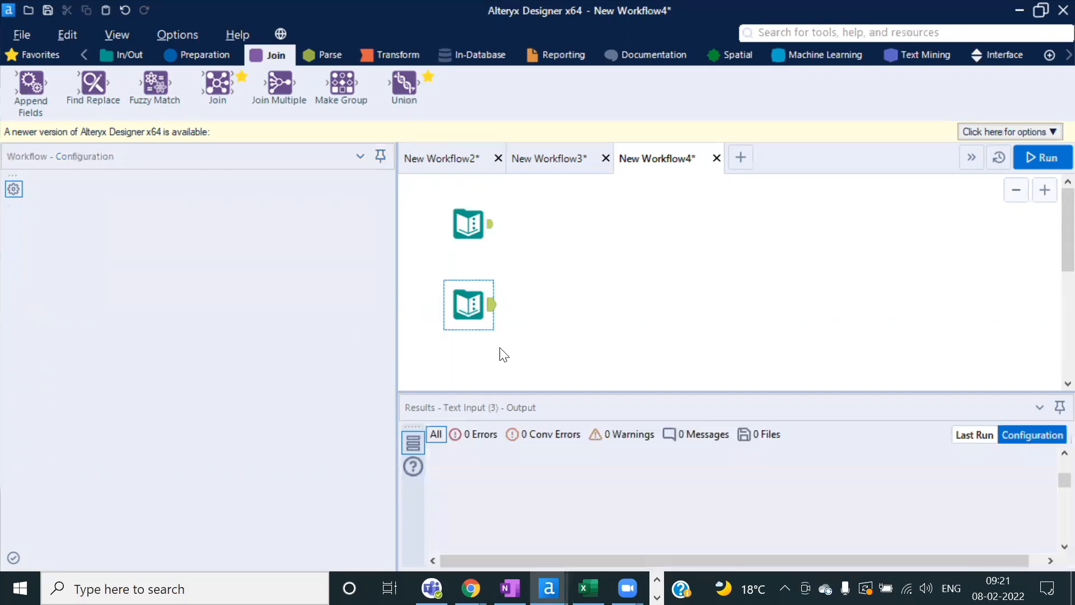
scroll(539, 293, "down", 1)
left_click_drag(500, 344, 490, 334)
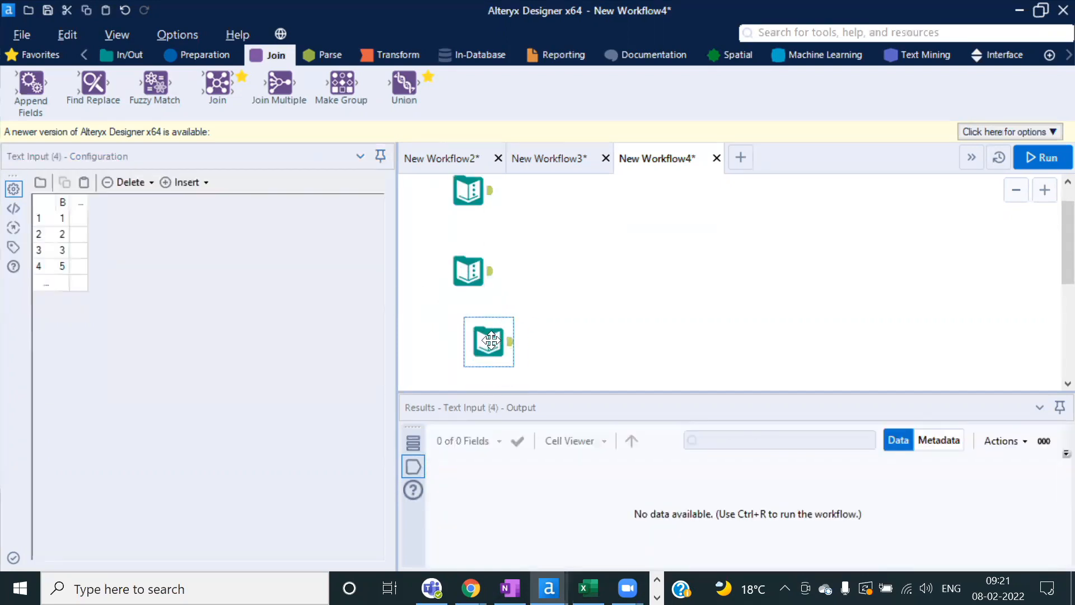
double_click(61, 203)
type("C")
left_click(68, 274)
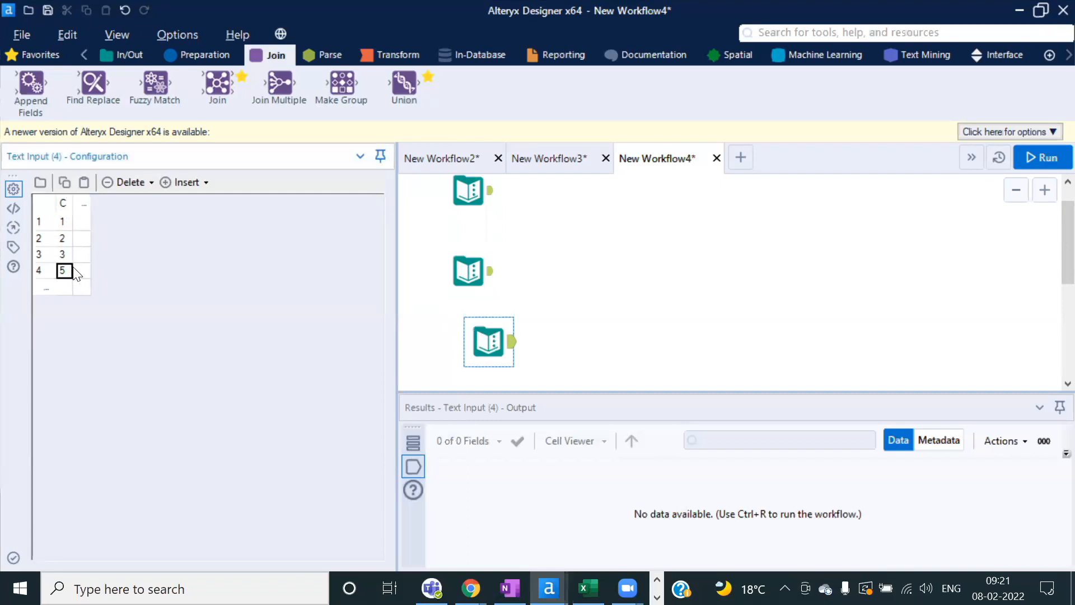
left_click(532, 283)
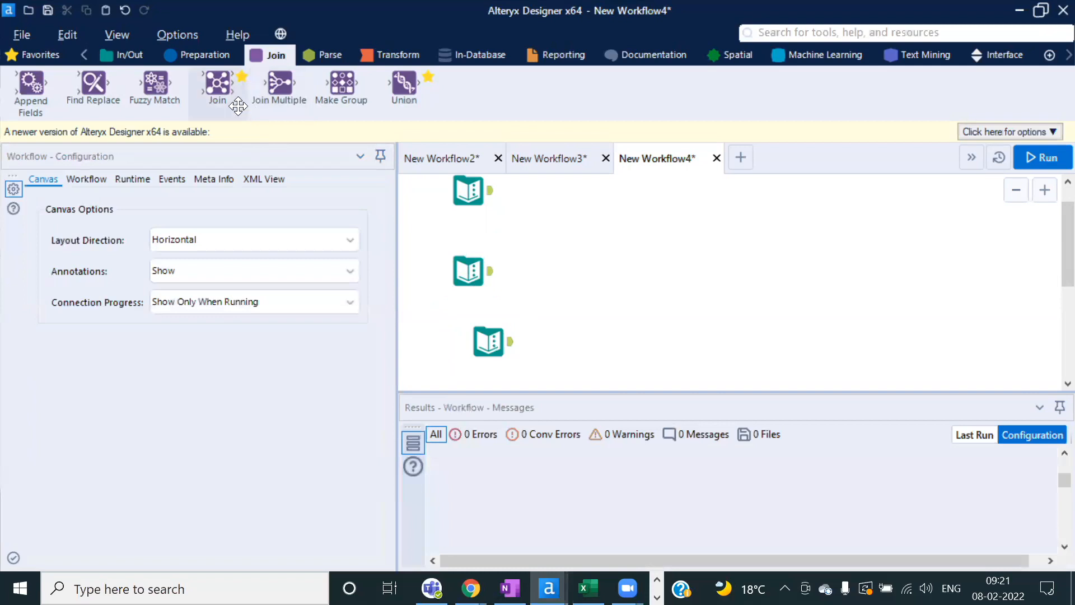
Step: Join inputs A and B by record position and run it, producing 4 paired records
left_click_drag(218, 86, 566, 230)
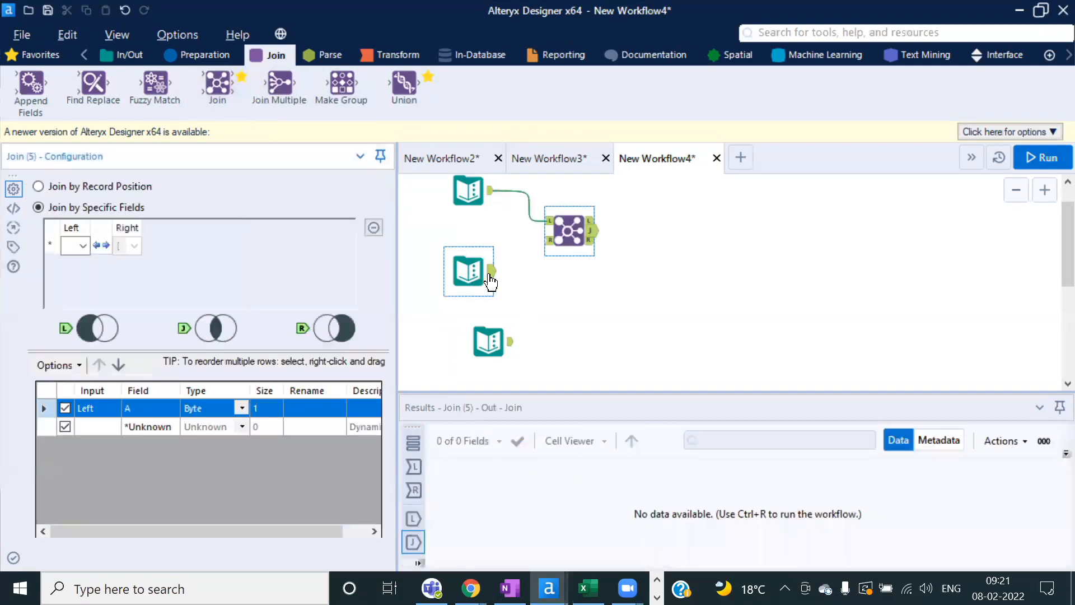
left_click_drag(492, 271, 545, 239)
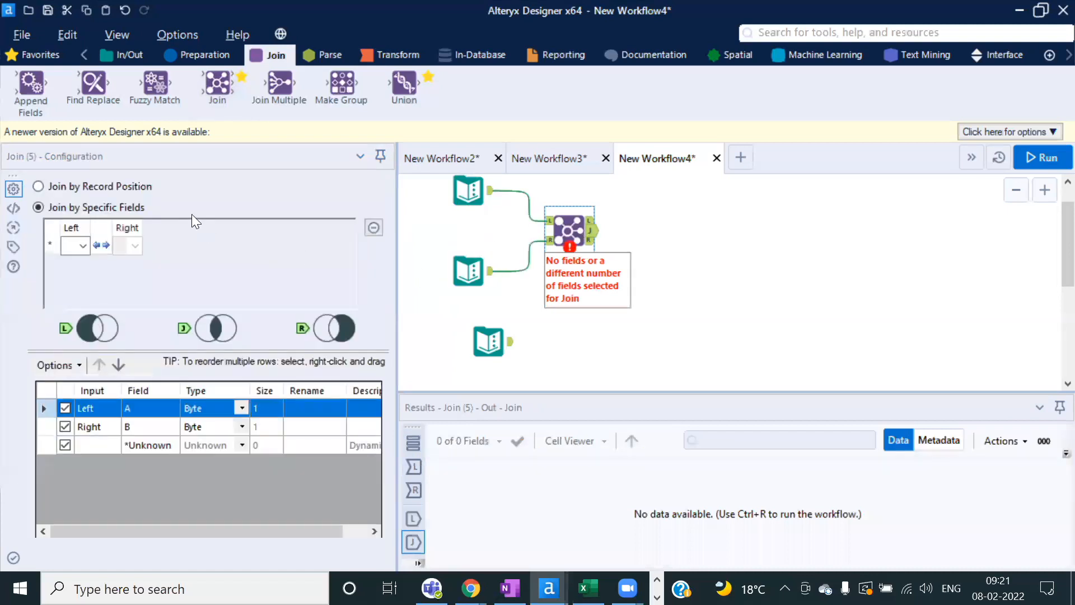
left_click(65, 189)
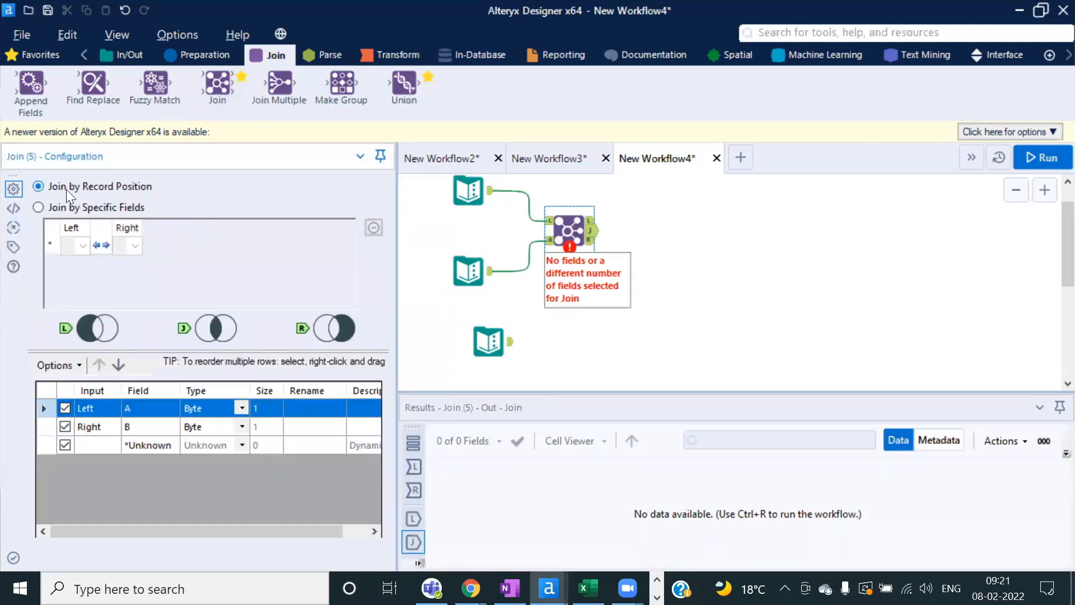
left_click(470, 195)
left_click(467, 265)
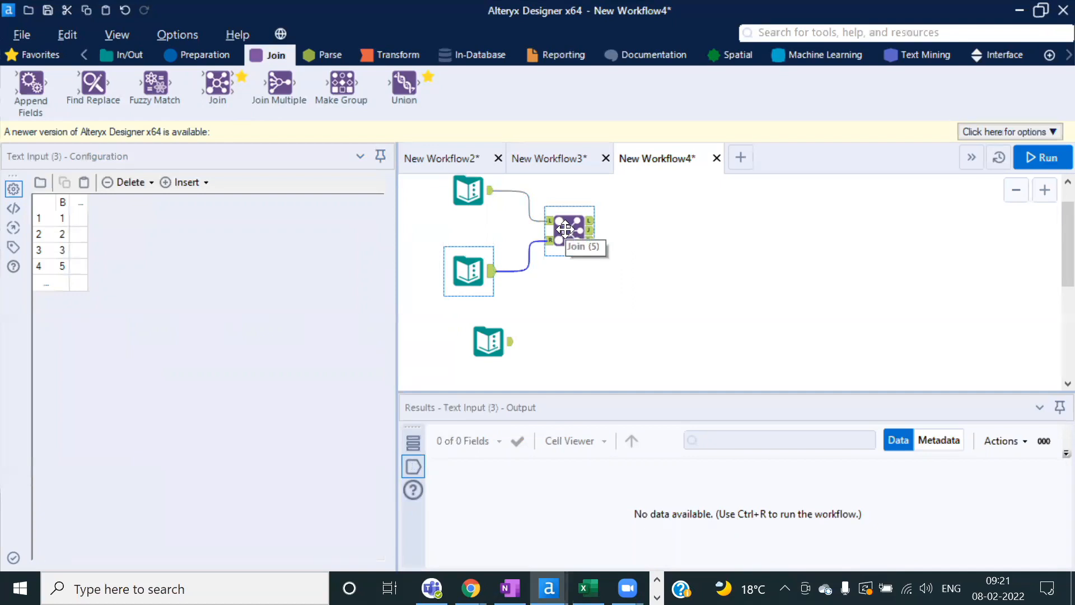
left_click(565, 229)
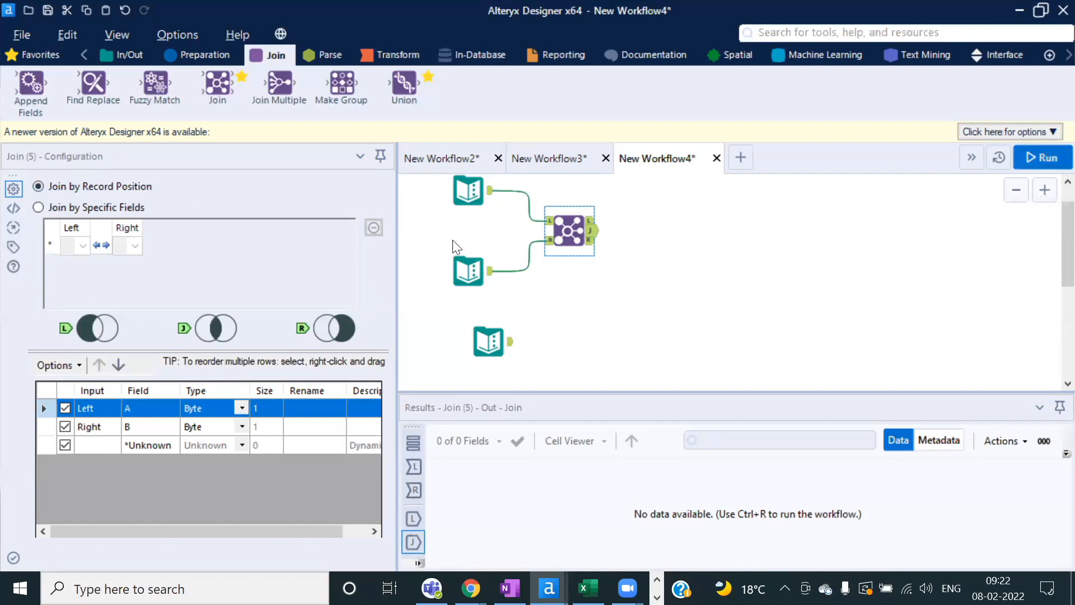
left_click(1043, 158)
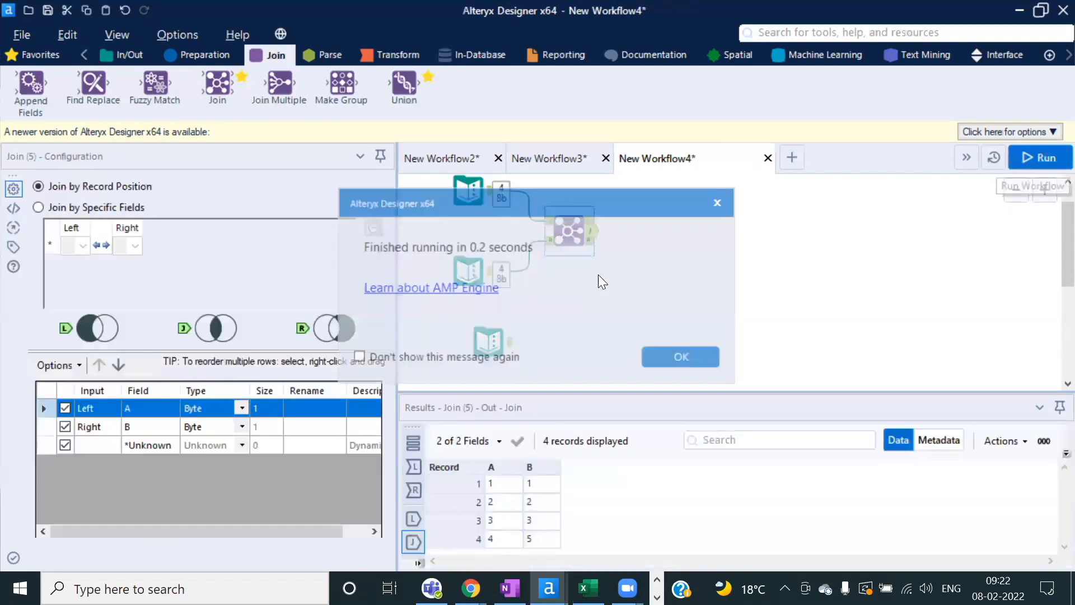
Step: Change the second value of both column A and column B to 1
left_click(685, 359)
left_click(560, 196)
left_click(455, 201)
left_click(62, 235)
type("1")
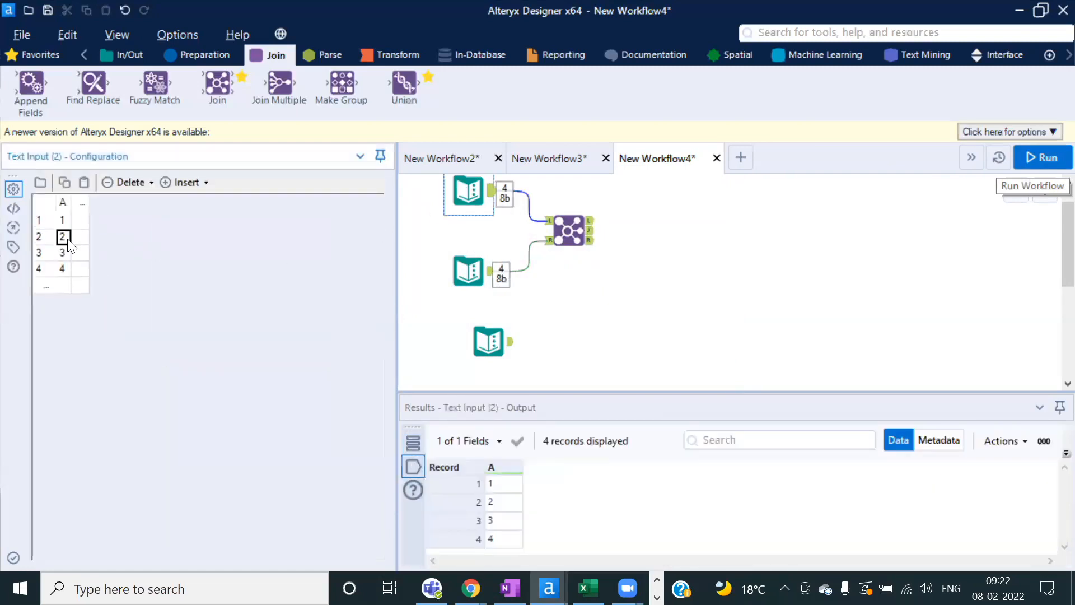
left_click(469, 271)
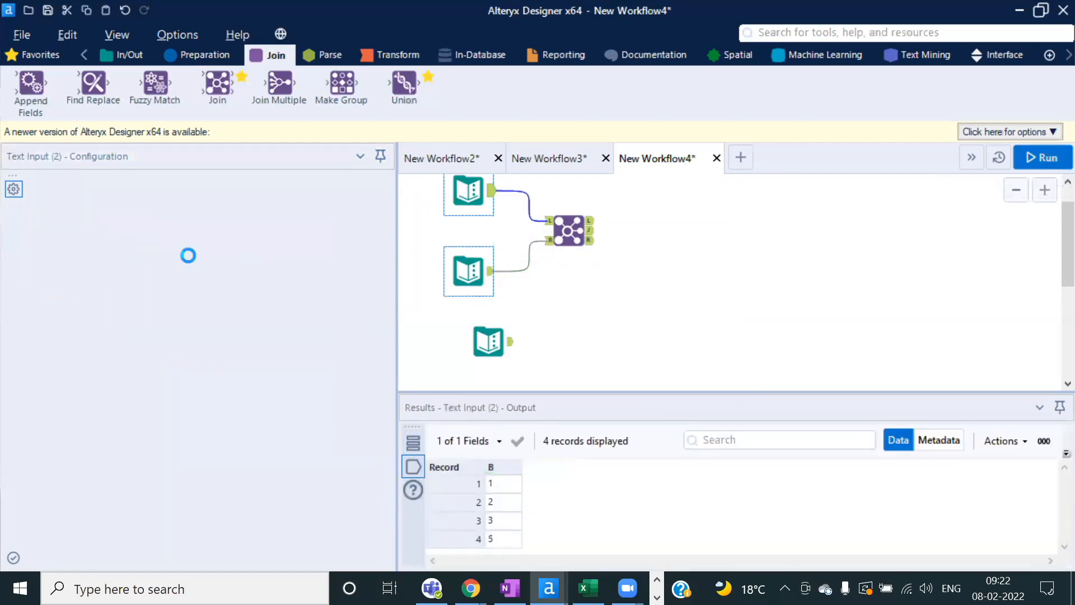
left_click(62, 235)
type("1")
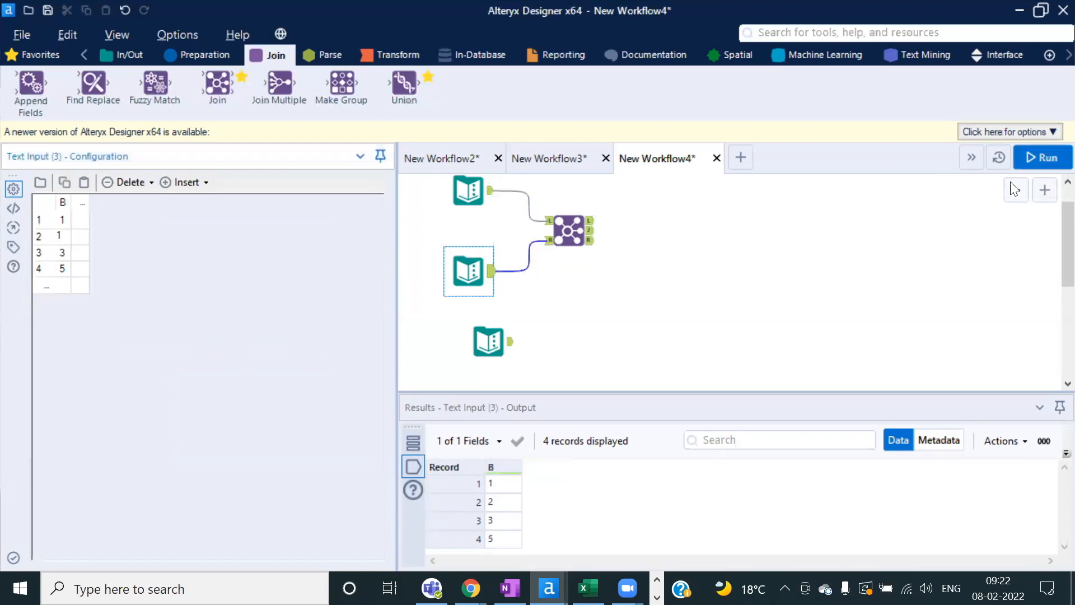
Step: Rerun and review the Join output pairs: 1–1, 1–1, 3–3, 4–5
left_click(1045, 158)
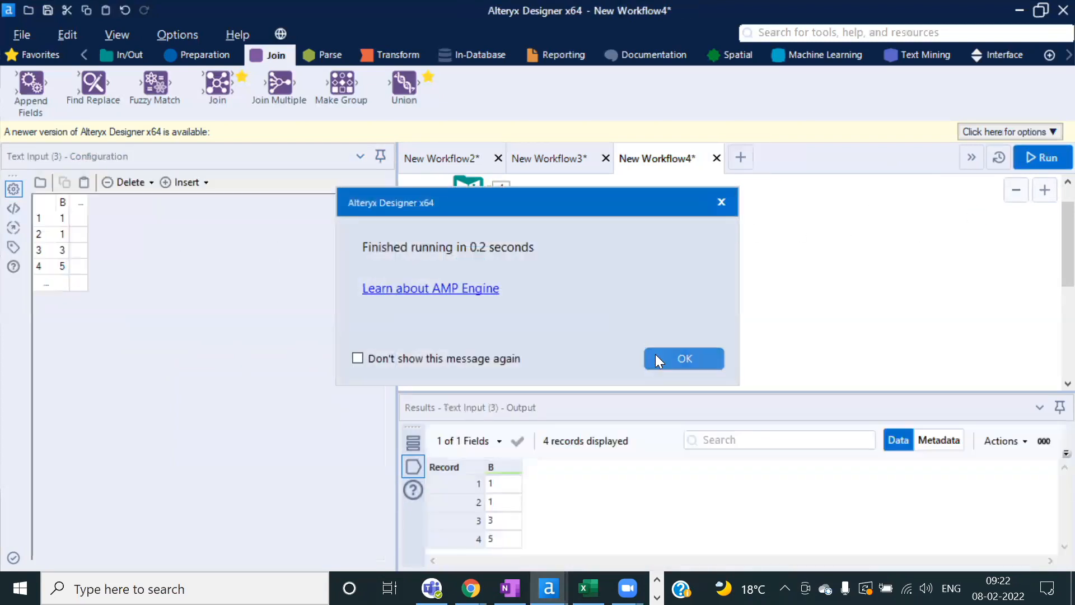
left_click(657, 355)
left_click_drag(613, 391, 613, 374)
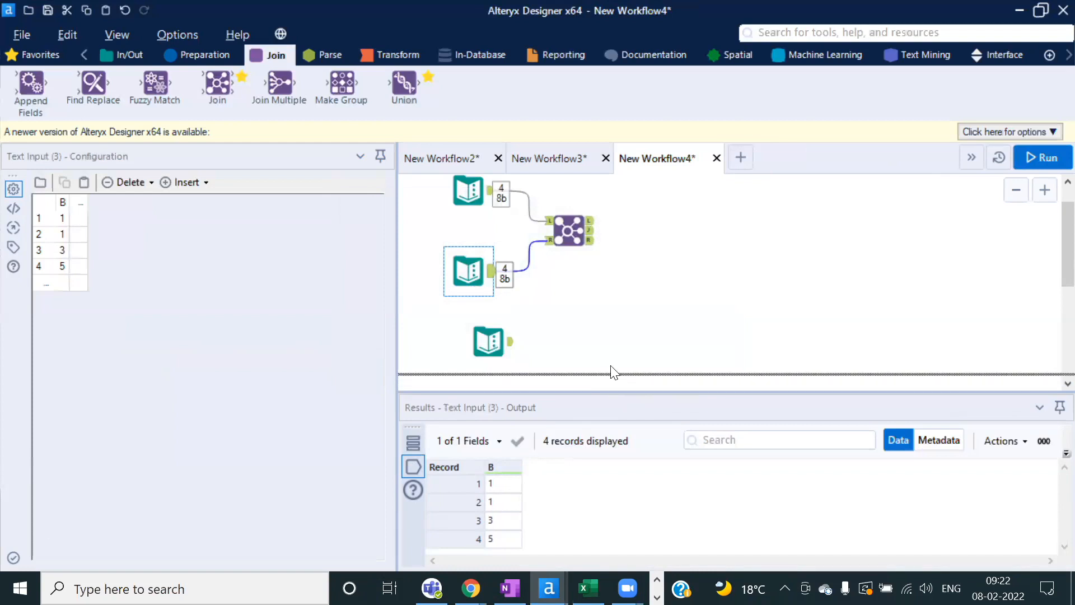
left_click(583, 232)
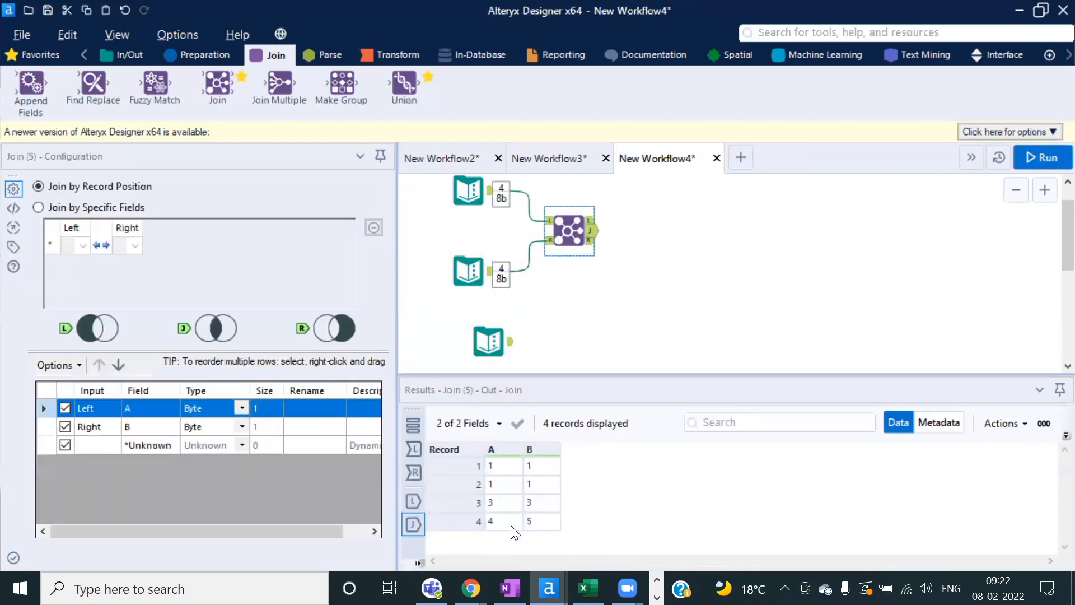
left_click_drag(497, 468, 505, 492)
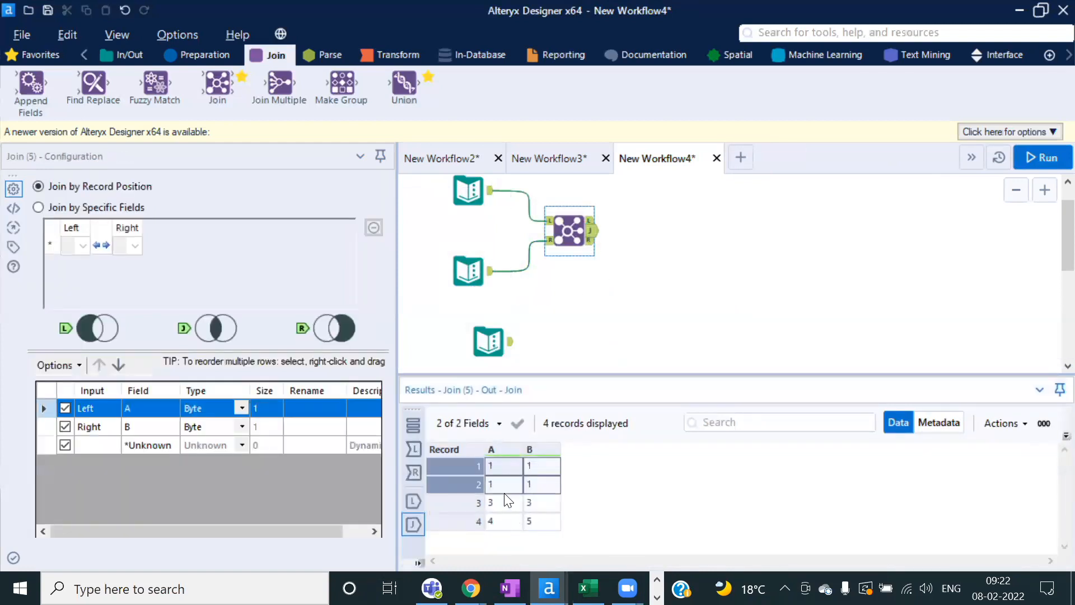
left_click(564, 231)
Step: Switch the Join to specific fields, matching left field A to right field B
left_click(38, 207)
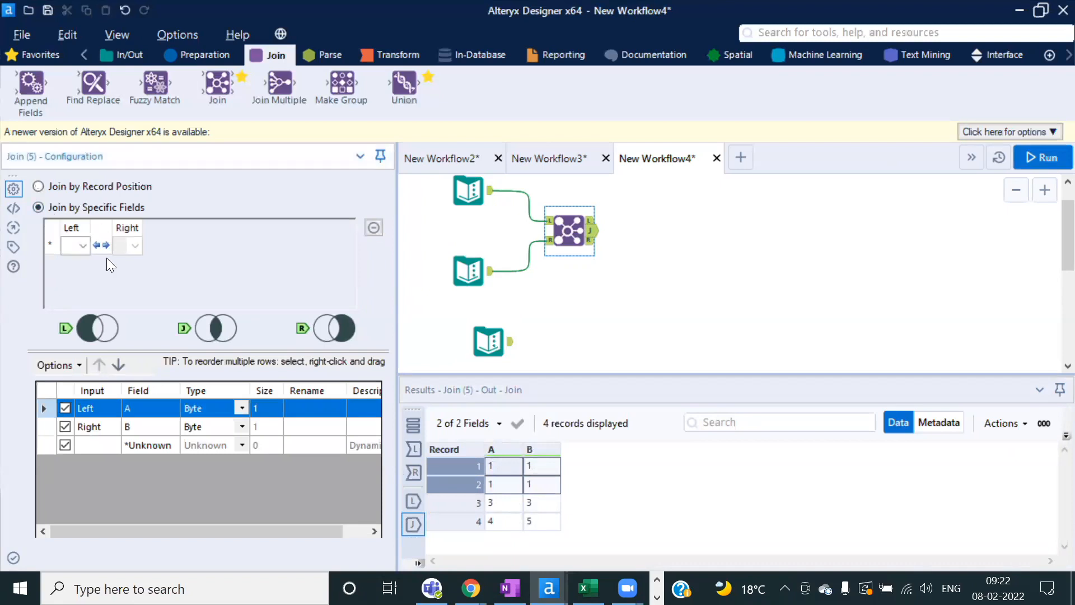
left_click(135, 246)
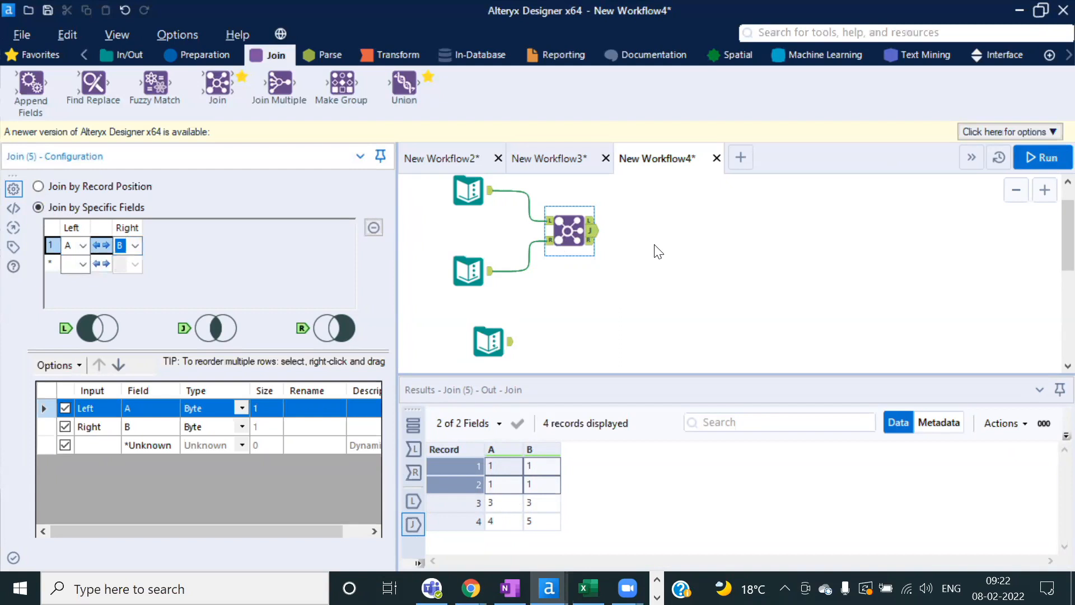
left_click(593, 236)
left_click(477, 208)
left_click(475, 257, "ctrl")
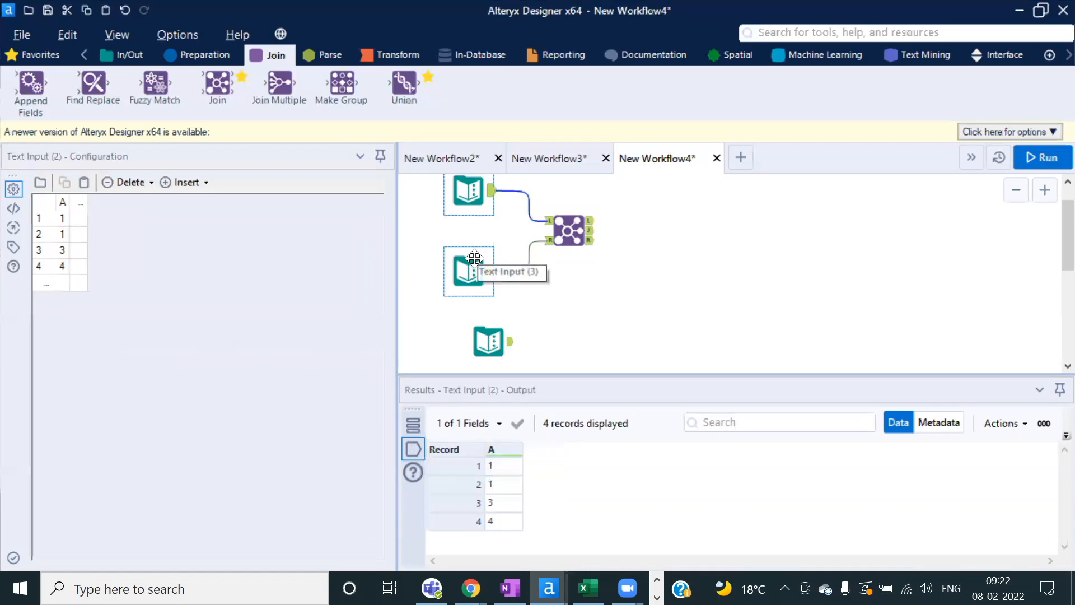
left_click(466, 275)
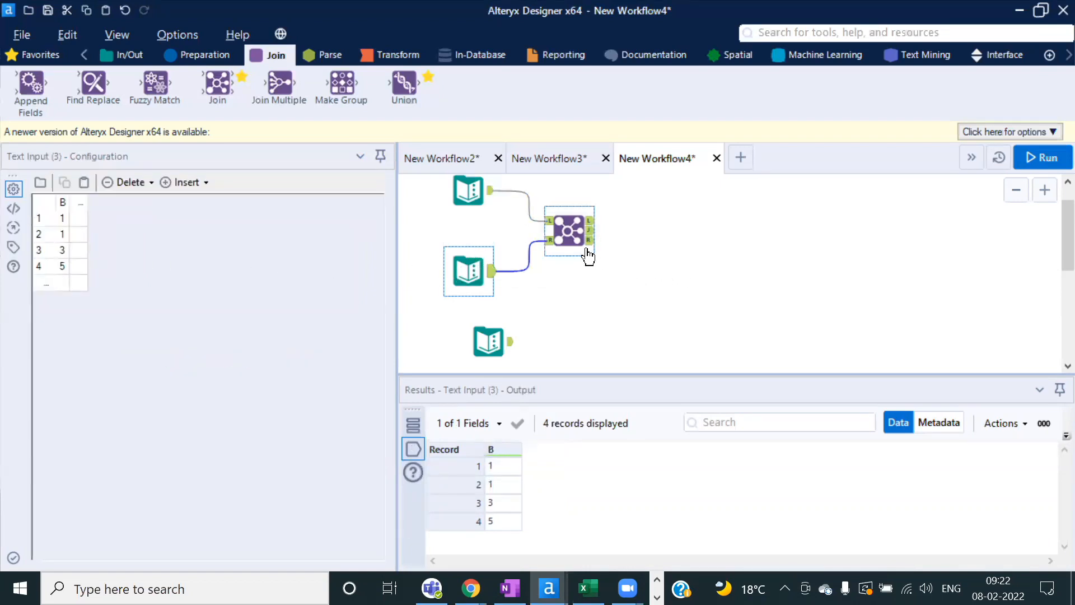
left_click(572, 234)
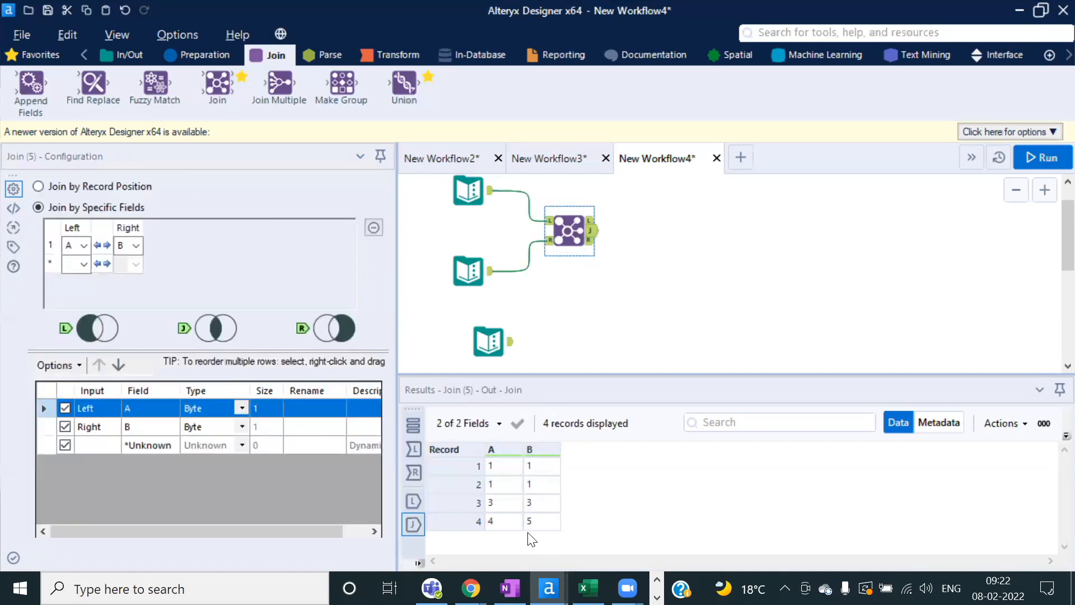
Step: Compare the A and B values across the first joined records in the results
left_click_drag(504, 468, 534, 539)
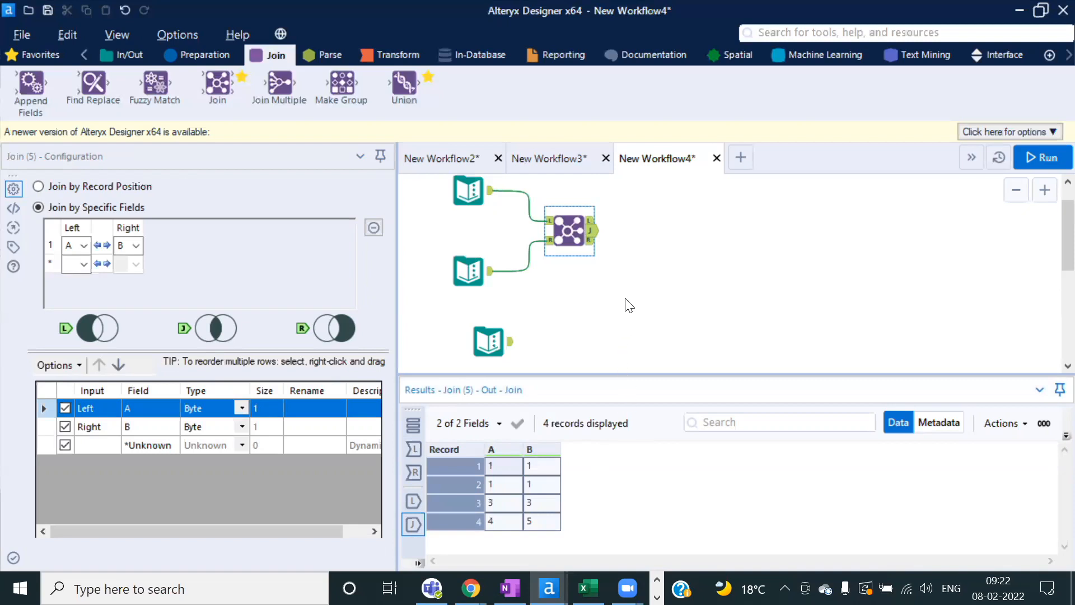
left_click(517, 474)
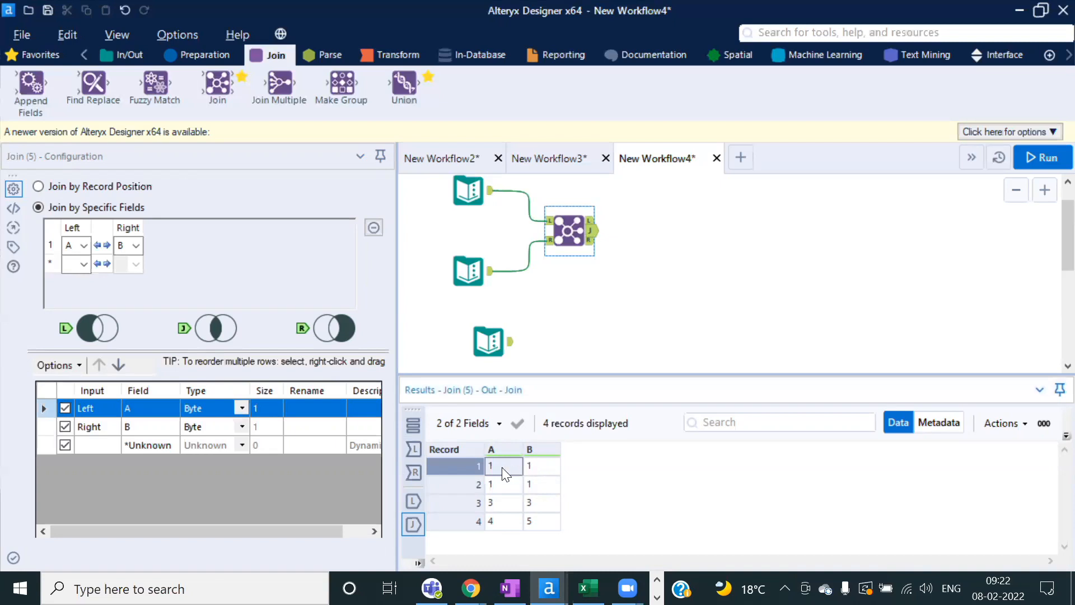
left_click(532, 468)
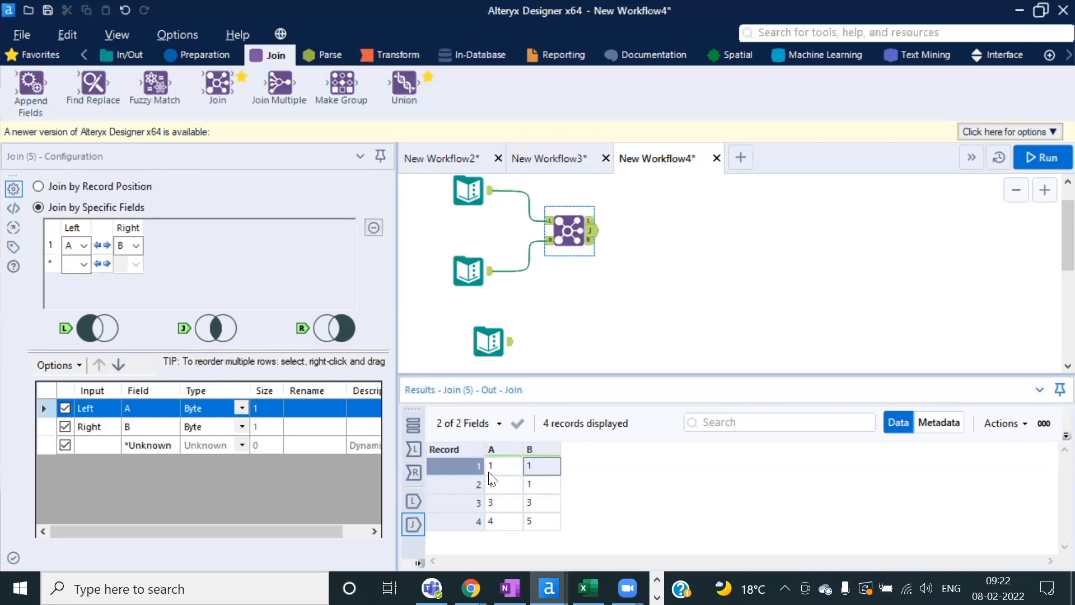
left_click(492, 470)
left_click(532, 482)
left_click(502, 482)
left_click(535, 467)
left_click(532, 485)
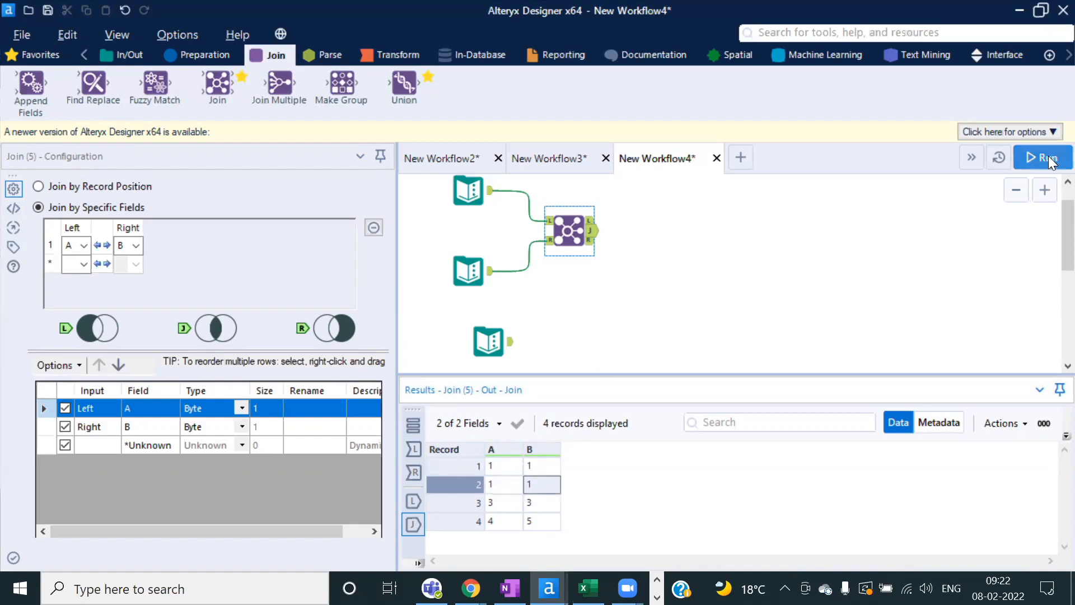
Step: Run the join and inspect its 5 joined, unjoined left (A=4) and unjoined right records
left_click(1048, 156)
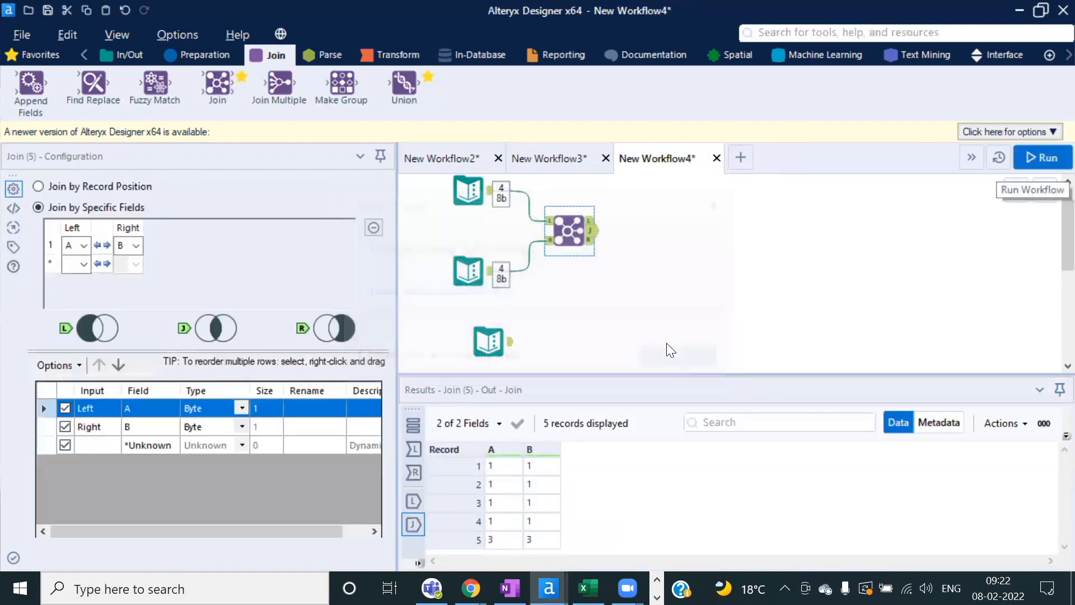
left_click_drag(651, 373, 648, 345)
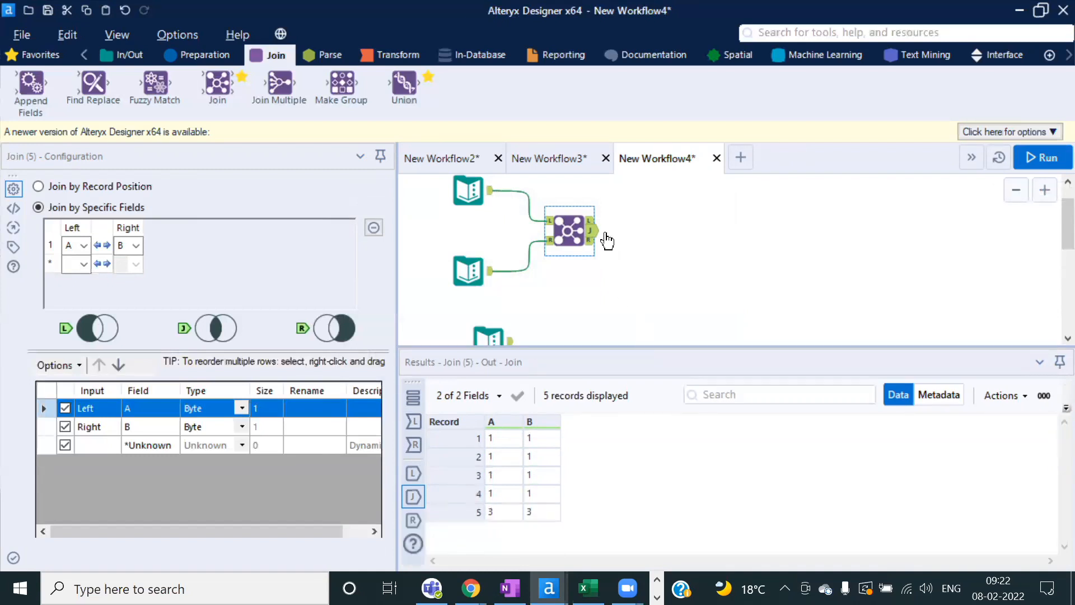
left_click(591, 230)
left_click(592, 229)
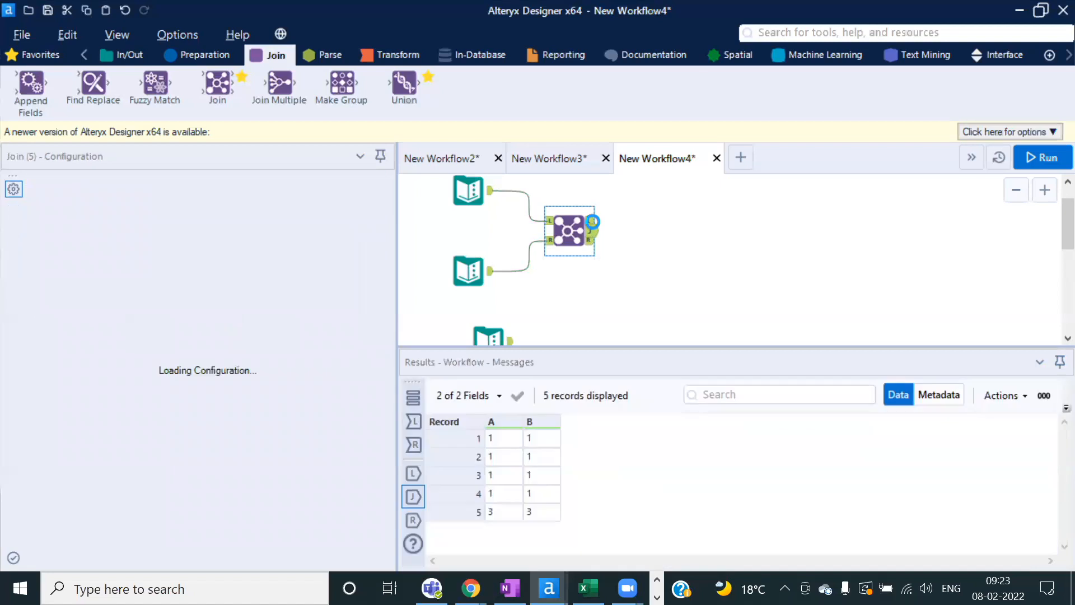
left_click(591, 221)
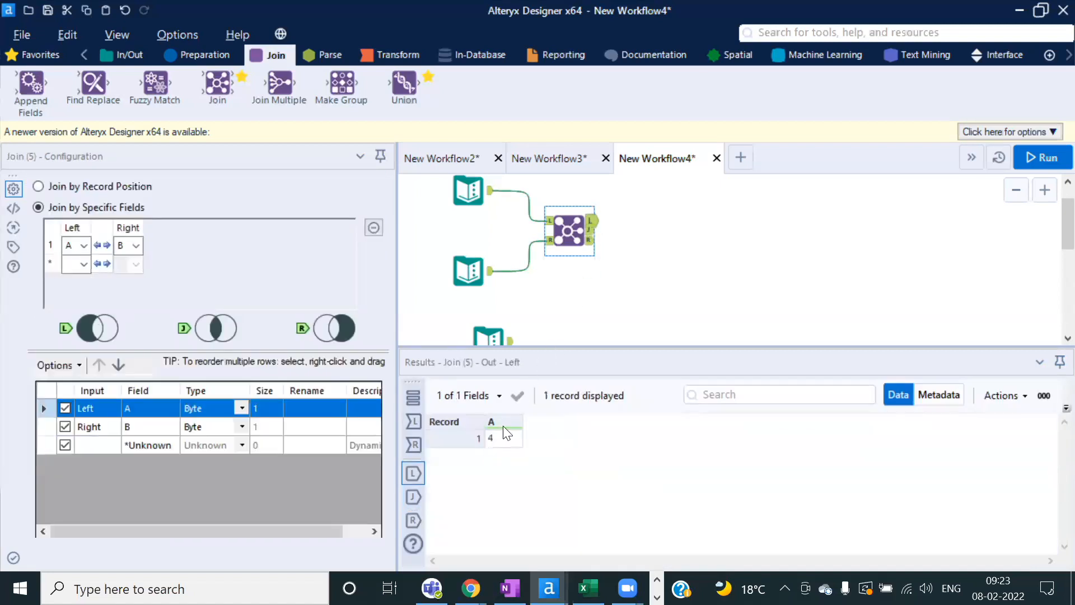
left_click(590, 241)
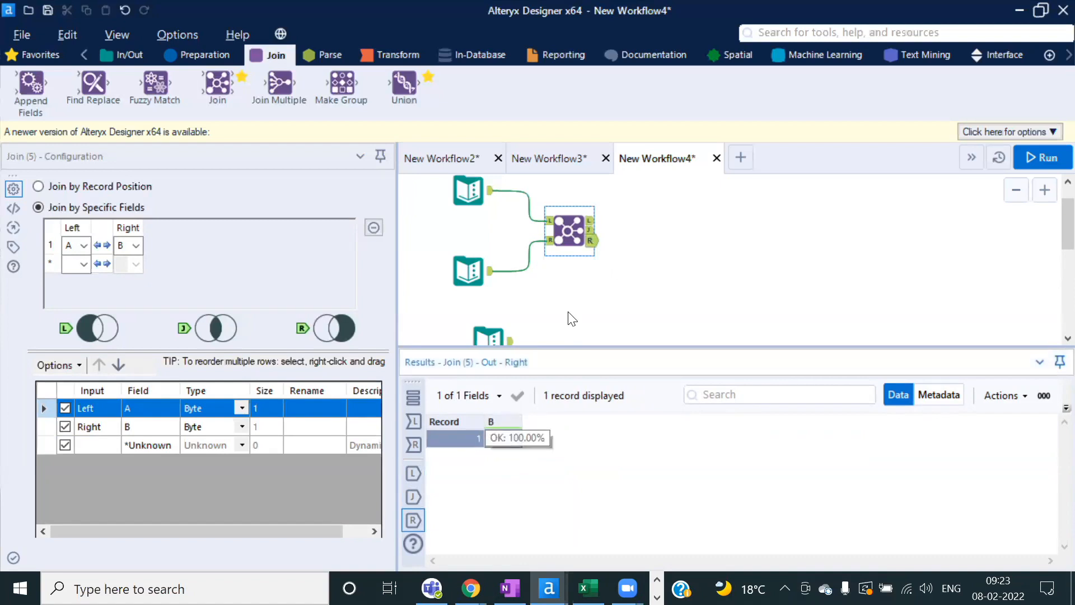
scroll(577, 301, "down", 2)
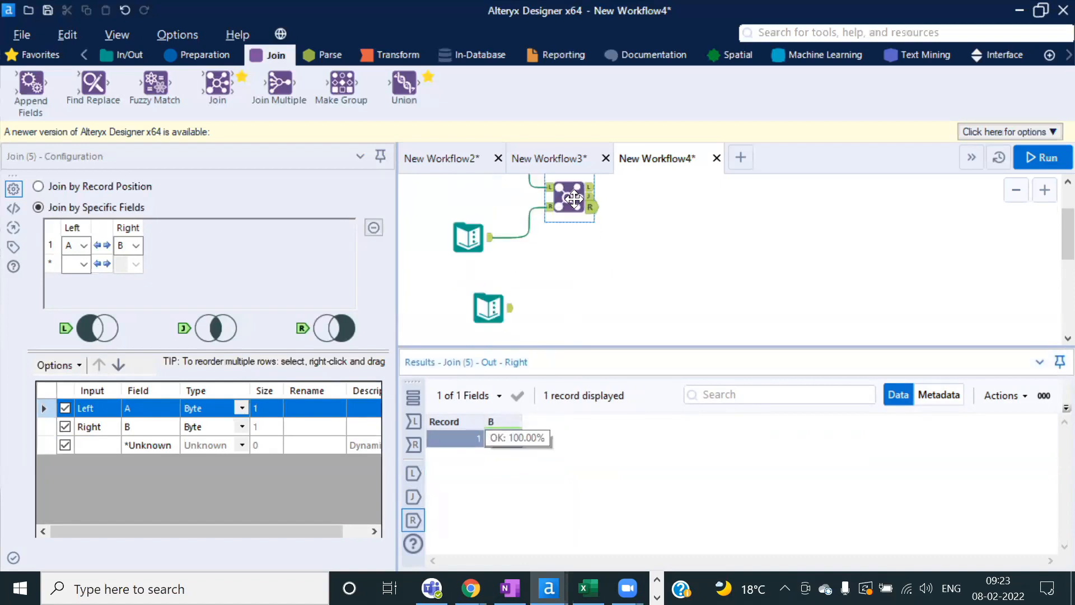
Step: Delete the Join, try a Join Multiple connected to the first input, then remove it
key("Delete")
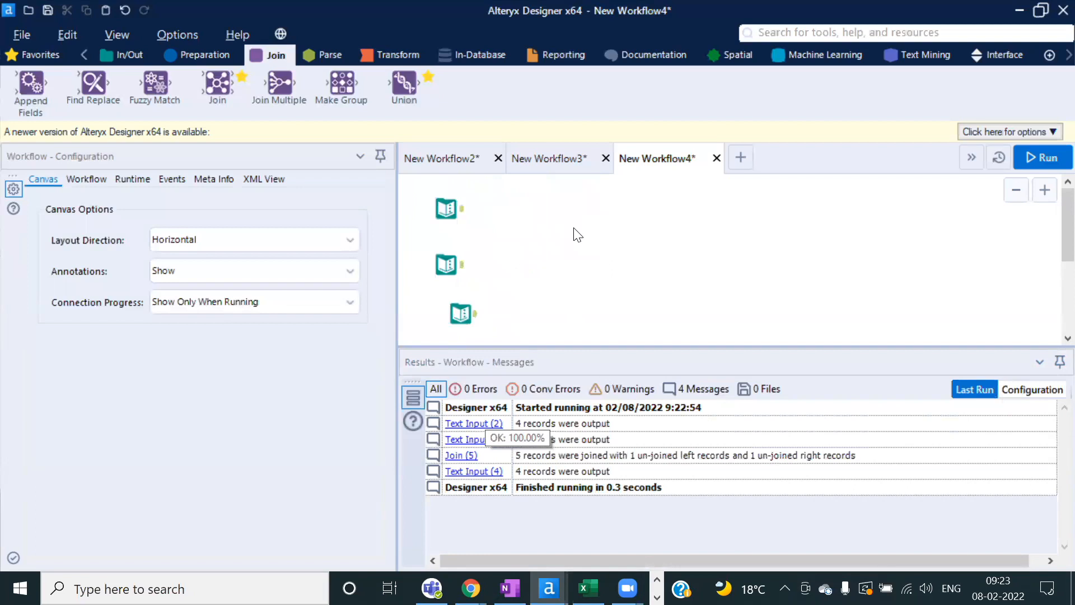
left_click_drag(280, 84, 551, 258)
left_click_drag(463, 209, 540, 259)
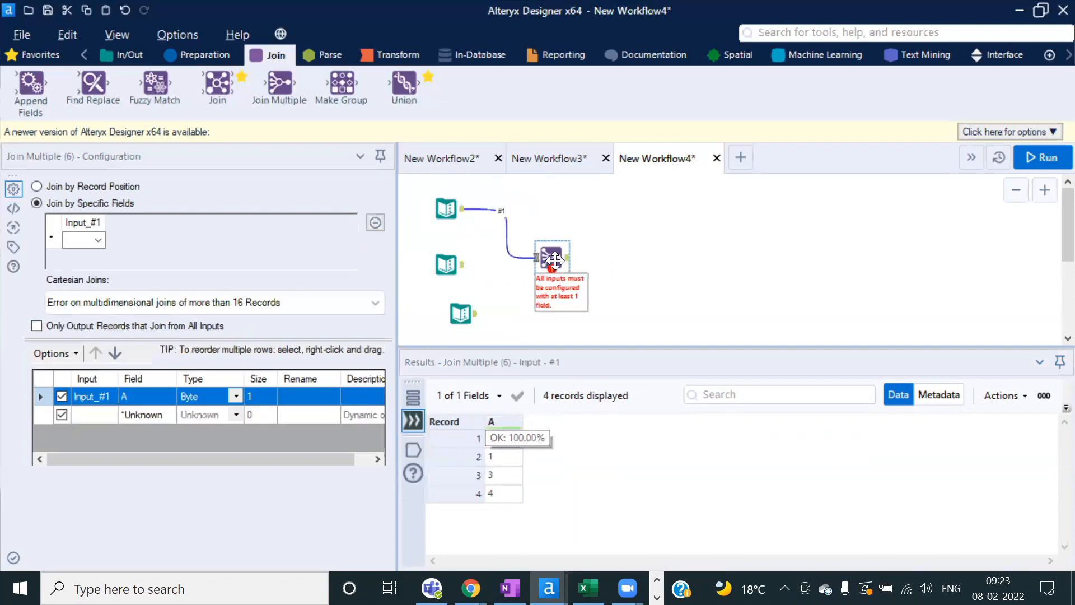
scroll(645, 271, "up", 3)
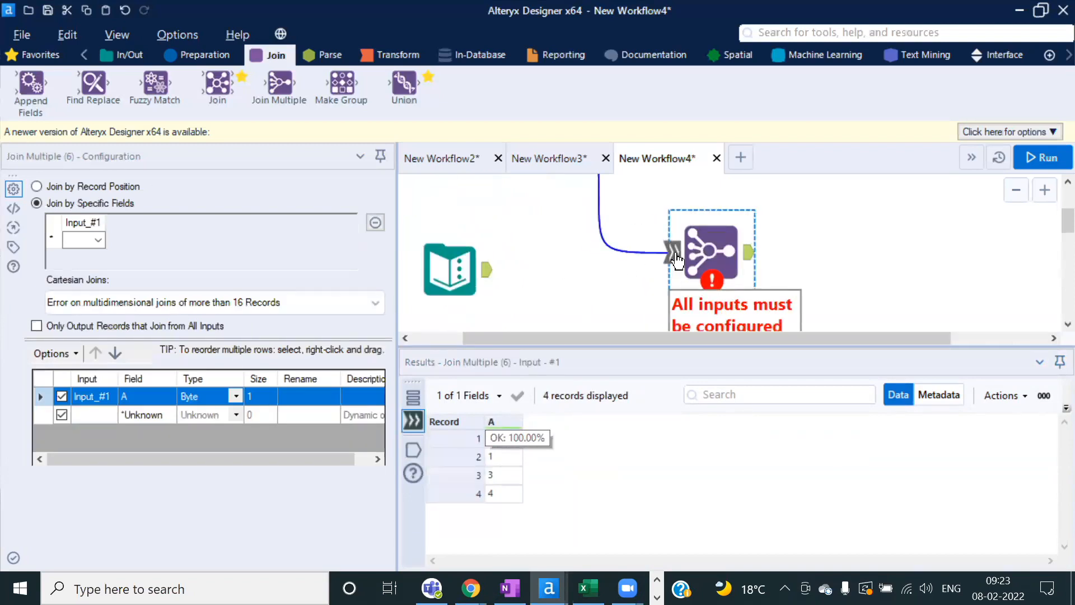
left_click(552, 214)
key("Delete")
Step: Place an unconnected Join Multiple (7) and a trial Make Group tool on the canvas
left_click_drag(279, 84, 736, 246)
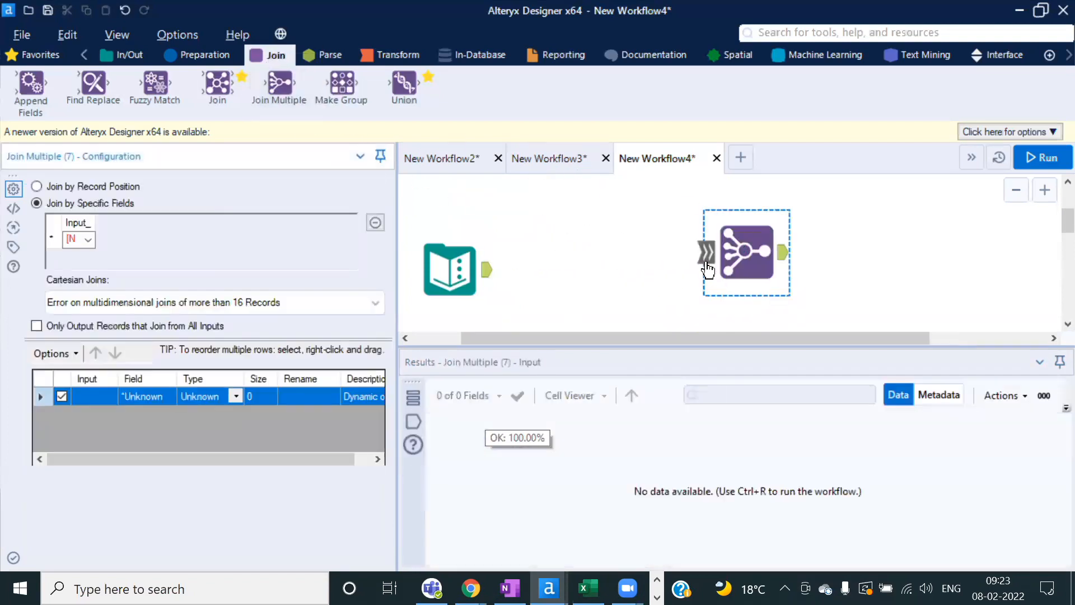
left_click_drag(341, 85, 1002, 269)
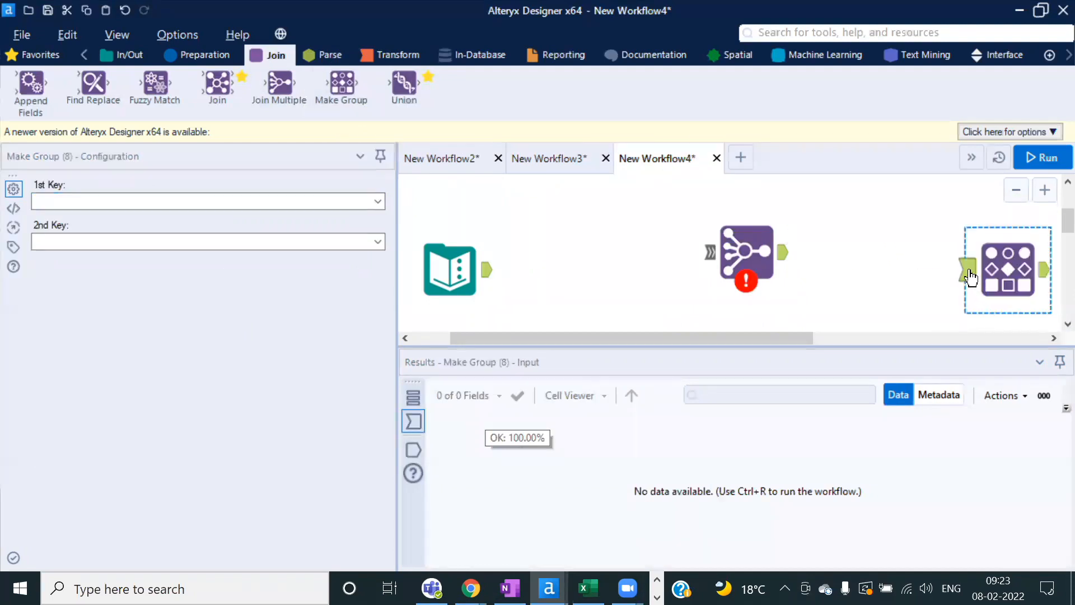
left_click(728, 265)
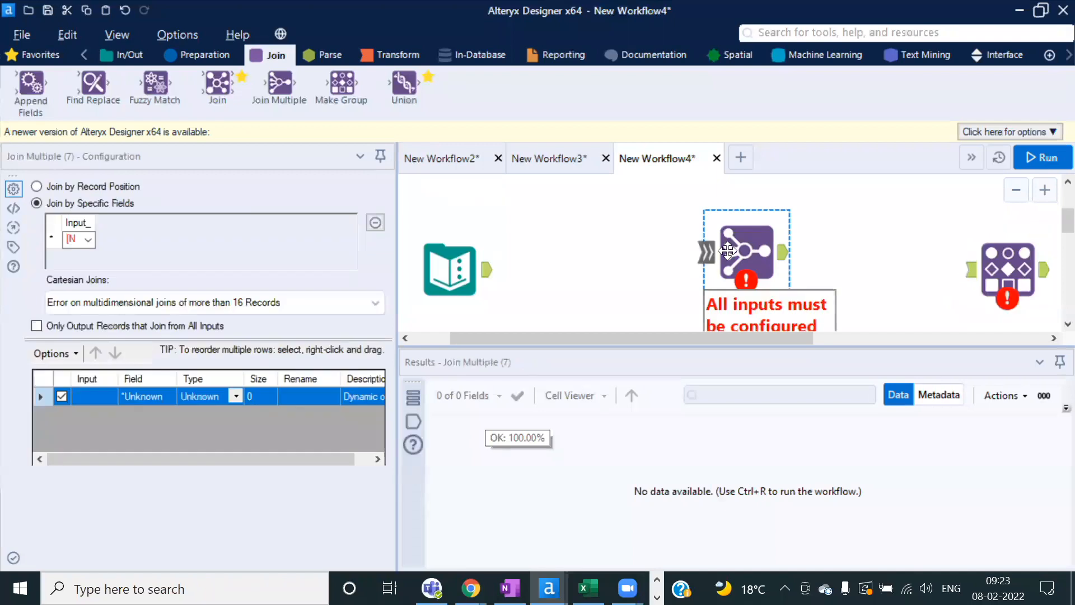
left_click(996, 273)
left_click(958, 274)
Step: Remove the Make Group and connect the A, B and C inputs to Join Multiple as inputs 1–3
key("Delete")
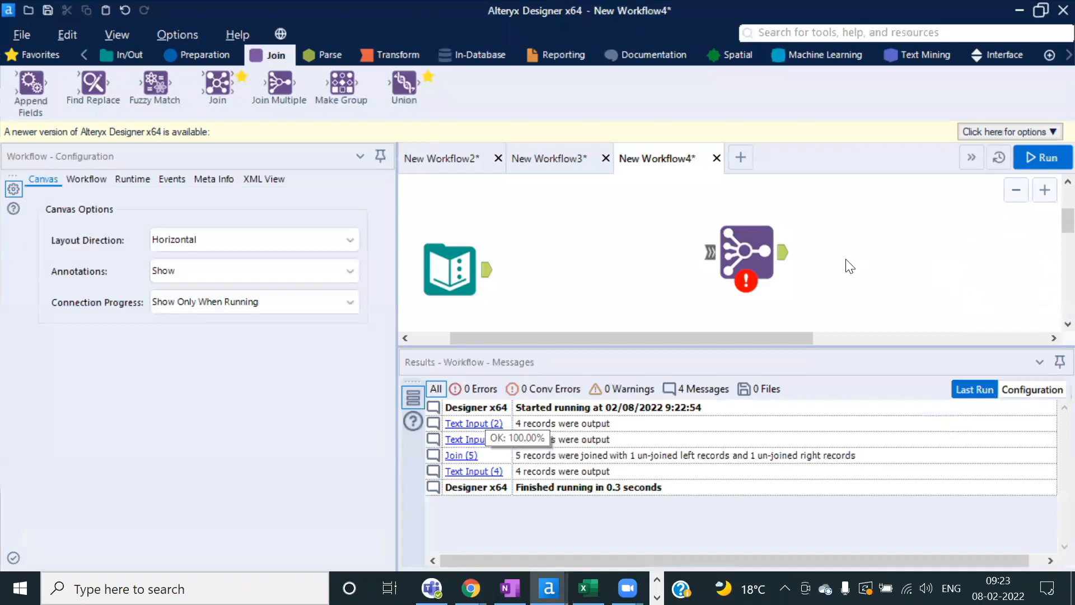
scroll(845, 264, "down", 3)
left_click_drag(490, 184, 618, 255)
mouse_move(490, 264)
left_mouse_down()
mouse_move(633, 263)
mouse_move(618, 255)
left_mouse_up()
left_click(507, 336)
left_click_drag(509, 336, 618, 256)
Step: Match the inputs on fields A, B and C and run the workflow, finishing in 0.2 seconds
left_click(633, 255)
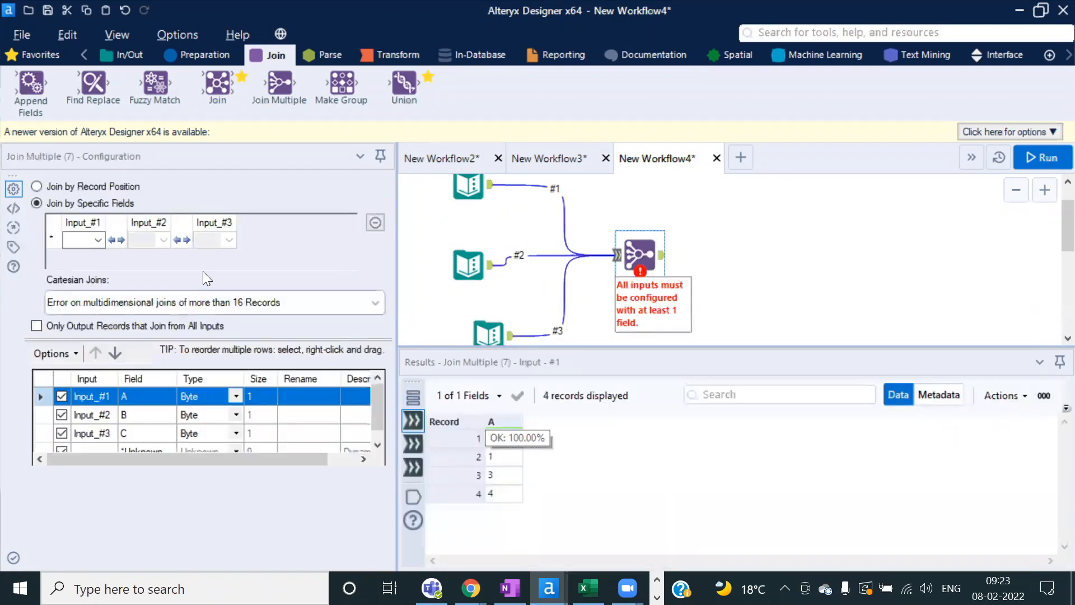
left_click(96, 242)
left_click(94, 258)
left_click(164, 235)
left_click(152, 251)
left_click(228, 241)
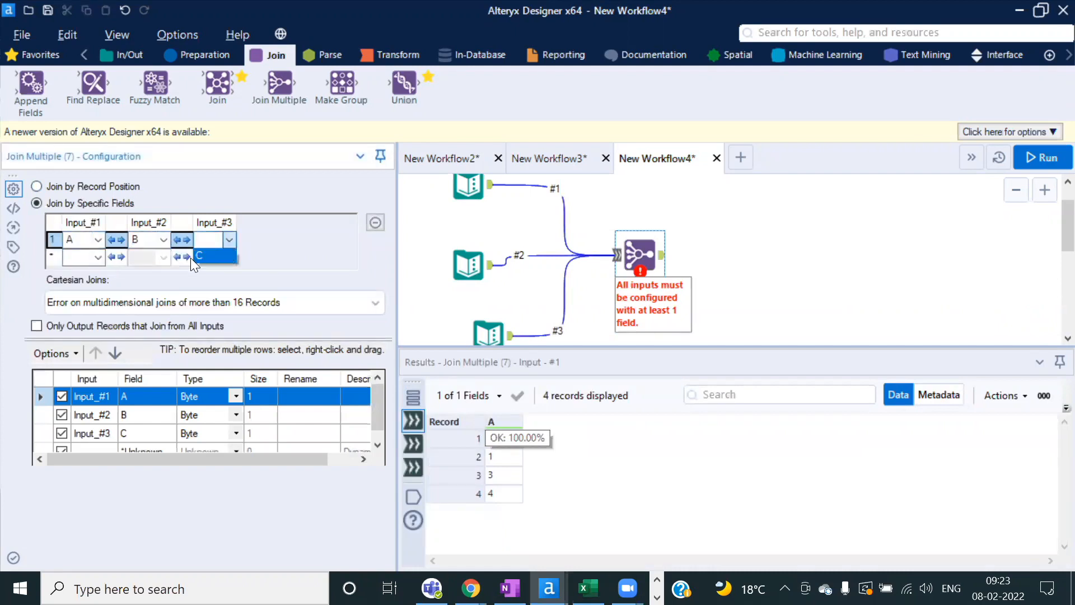
left_click(1035, 162)
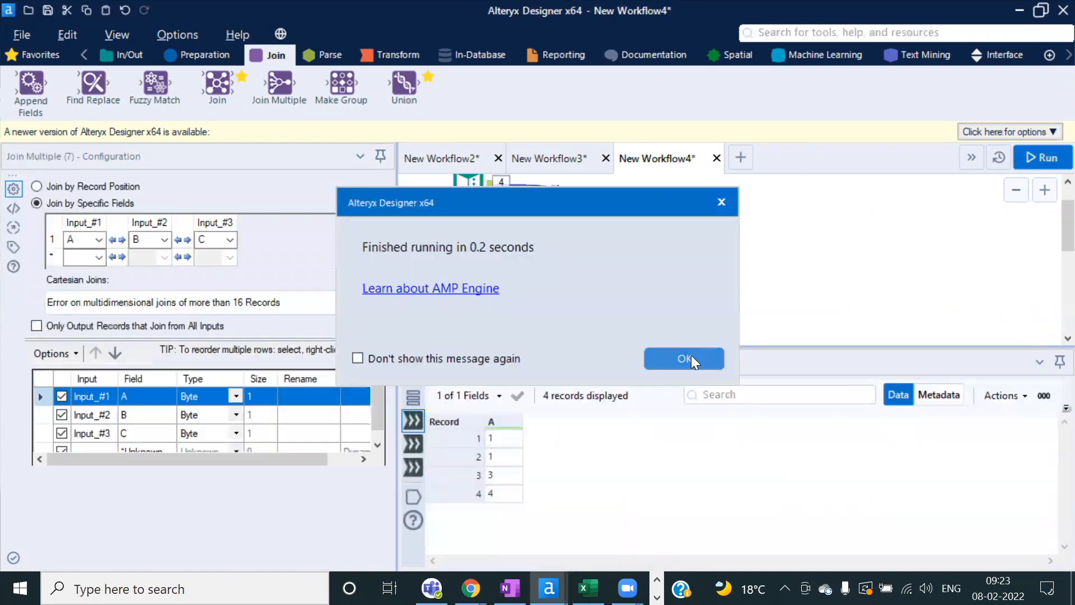
Step: Review the Join Multiple output records, including rows where only A, B or C has a value
left_click(691, 359)
left_click(647, 257)
left_click_drag(632, 345, 632, 217)
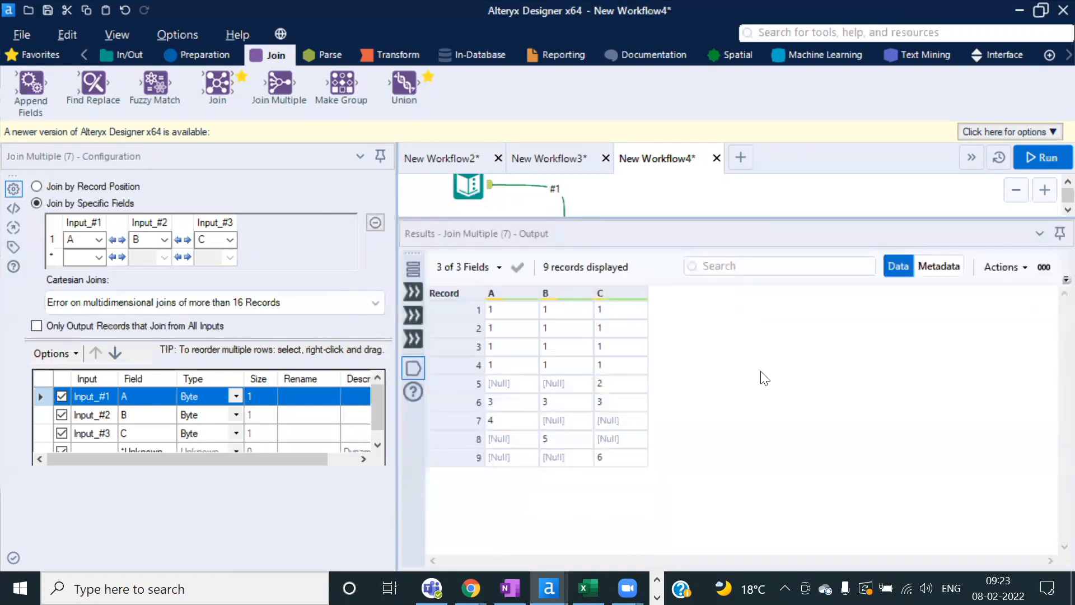
left_click_drag(493, 309, 633, 363)
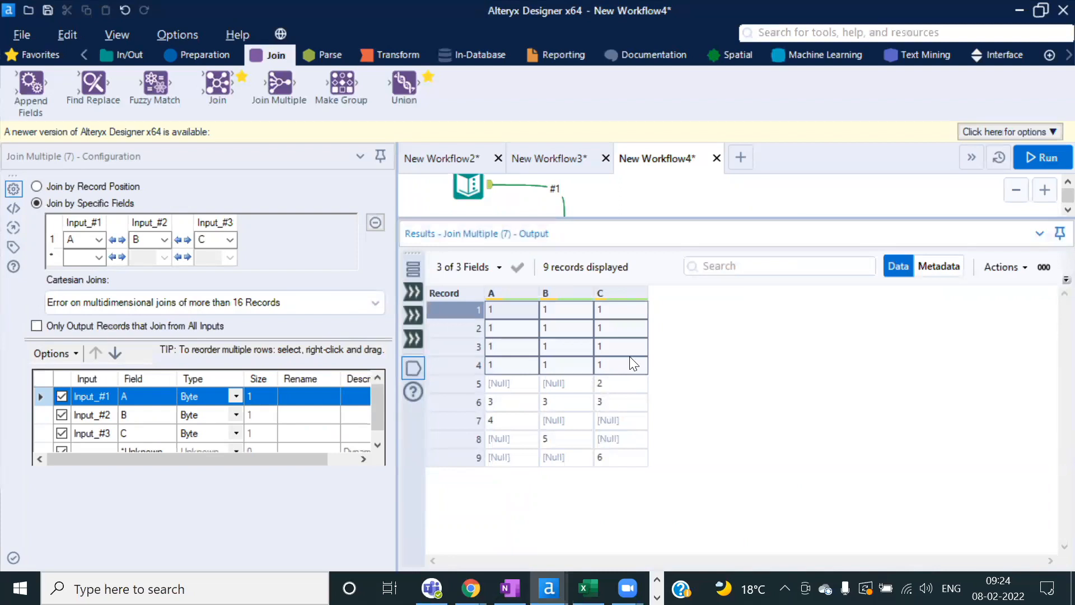
left_click(623, 385)
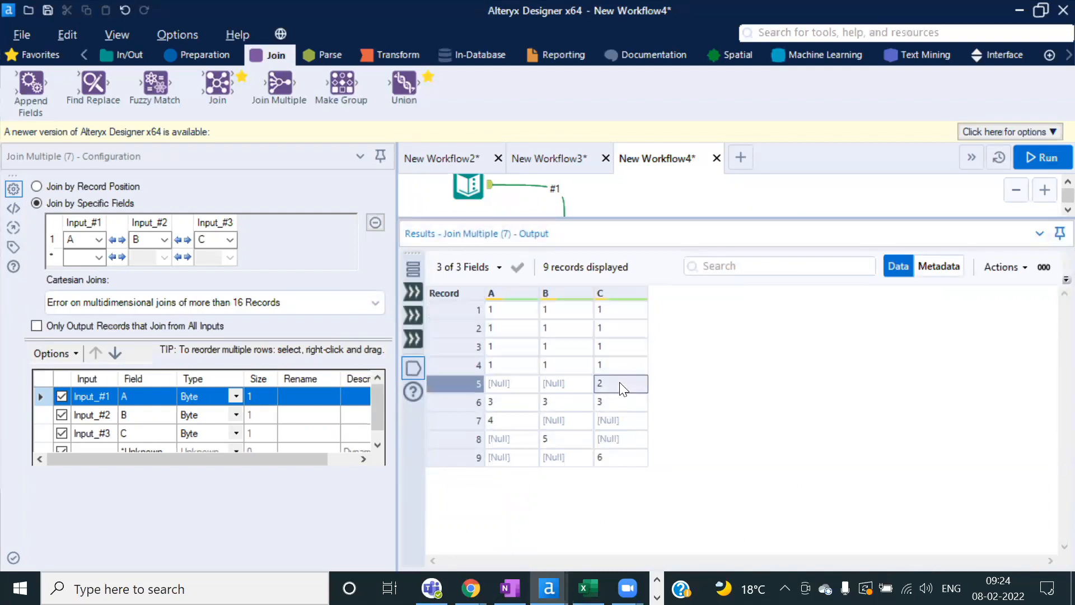
left_click(512, 421)
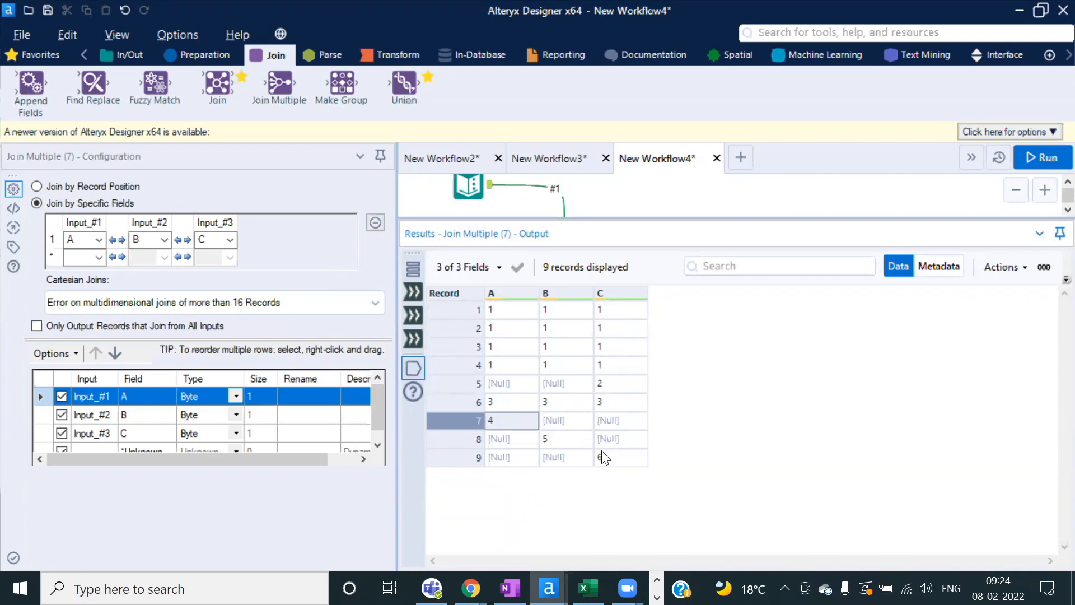
left_click(569, 439)
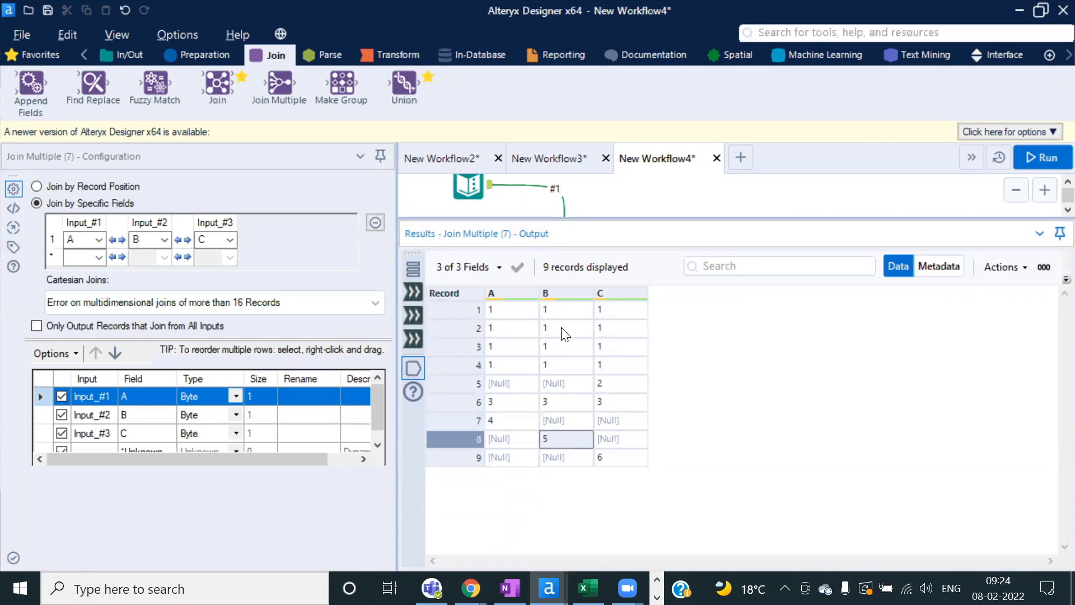
left_click(625, 459)
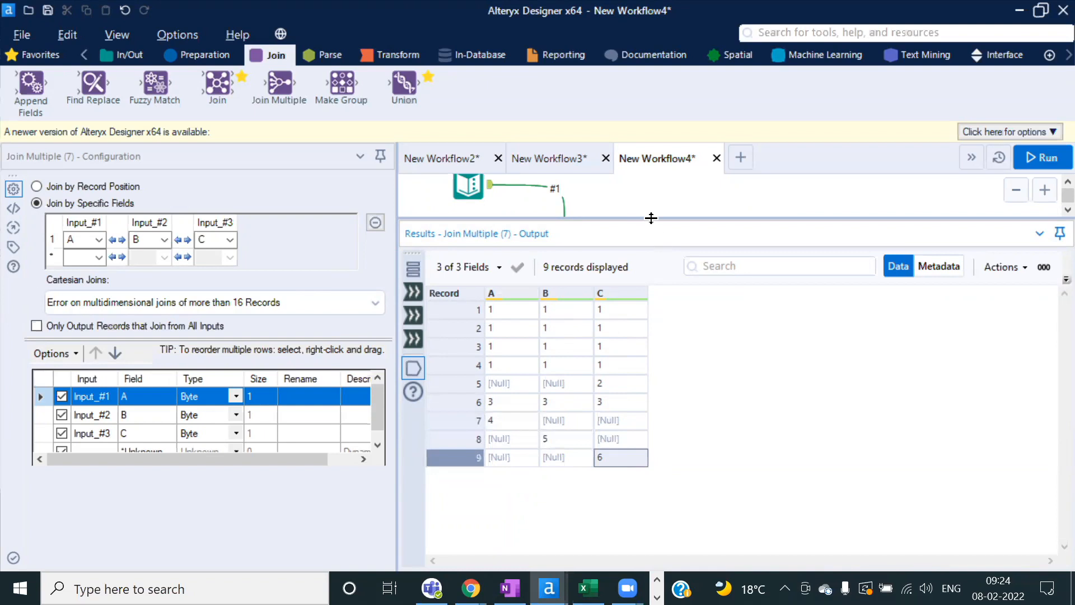
Step: Recheck all nine records in columns A and C, then delete the Join Multiple tool
left_click_drag(651, 218, 653, 314)
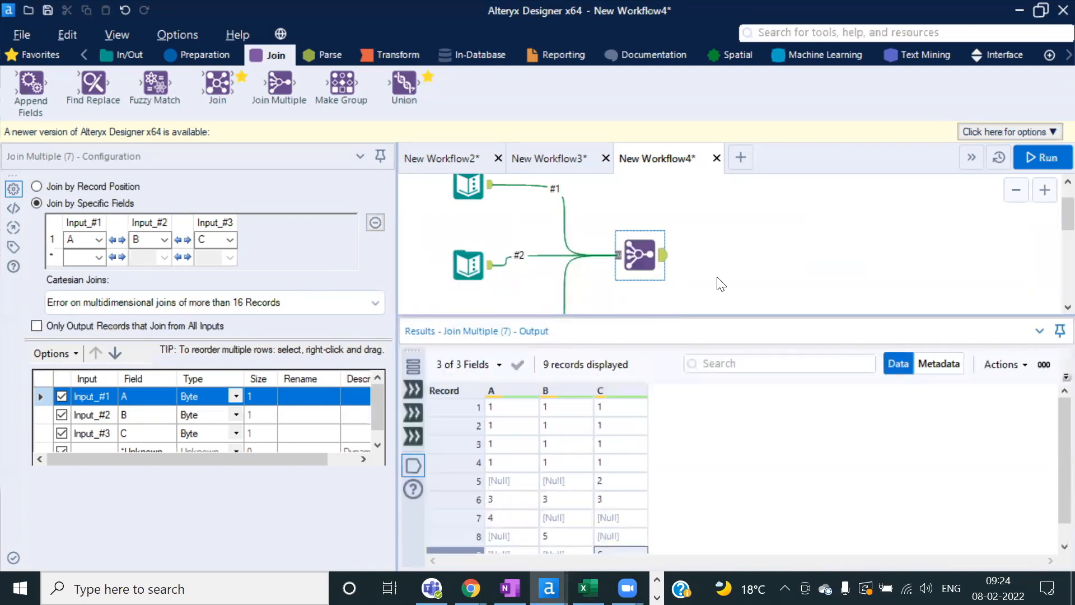
scroll(720, 268, "down", 1)
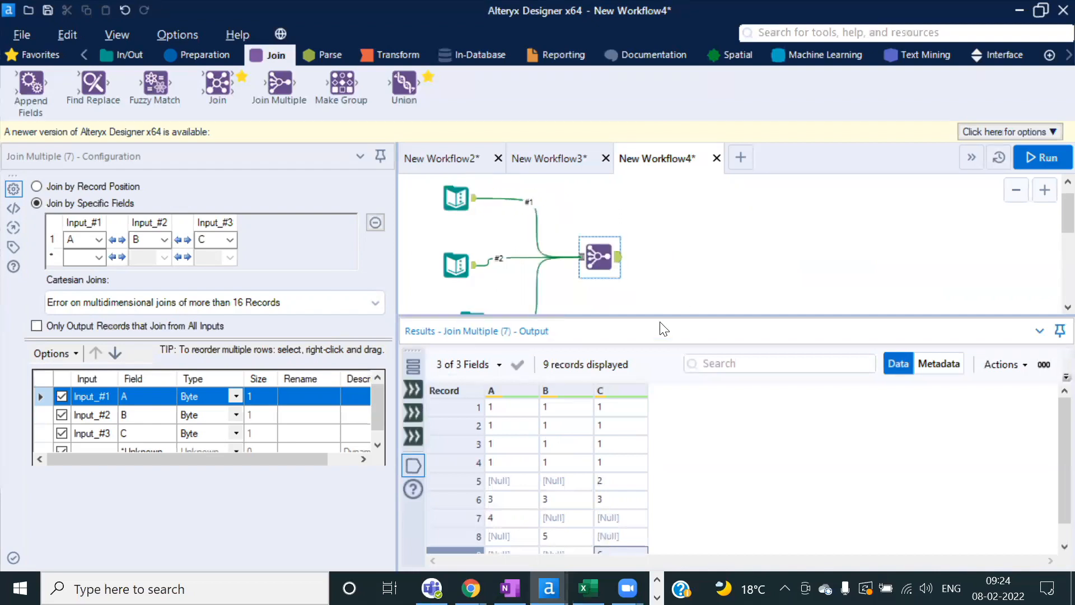
left_click_drag(644, 316, 631, 242)
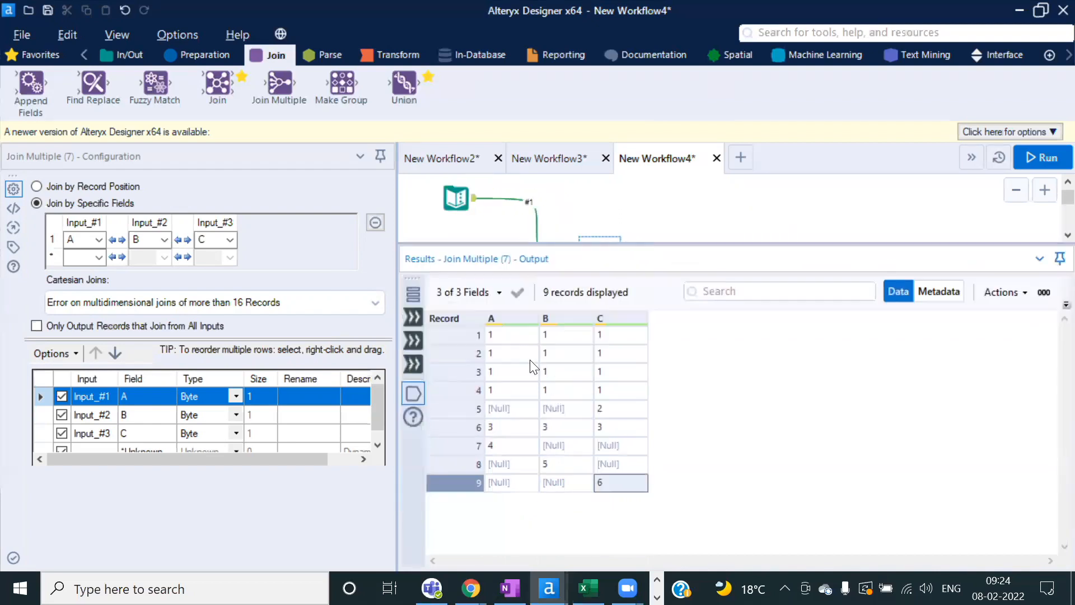
left_click(617, 469)
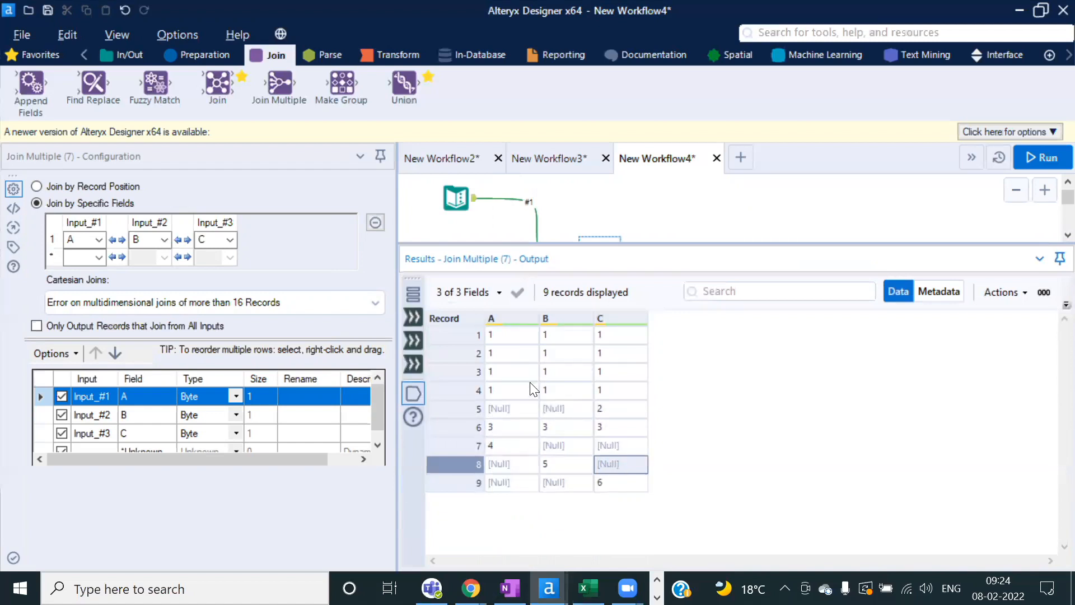
left_click_drag(506, 337, 524, 507)
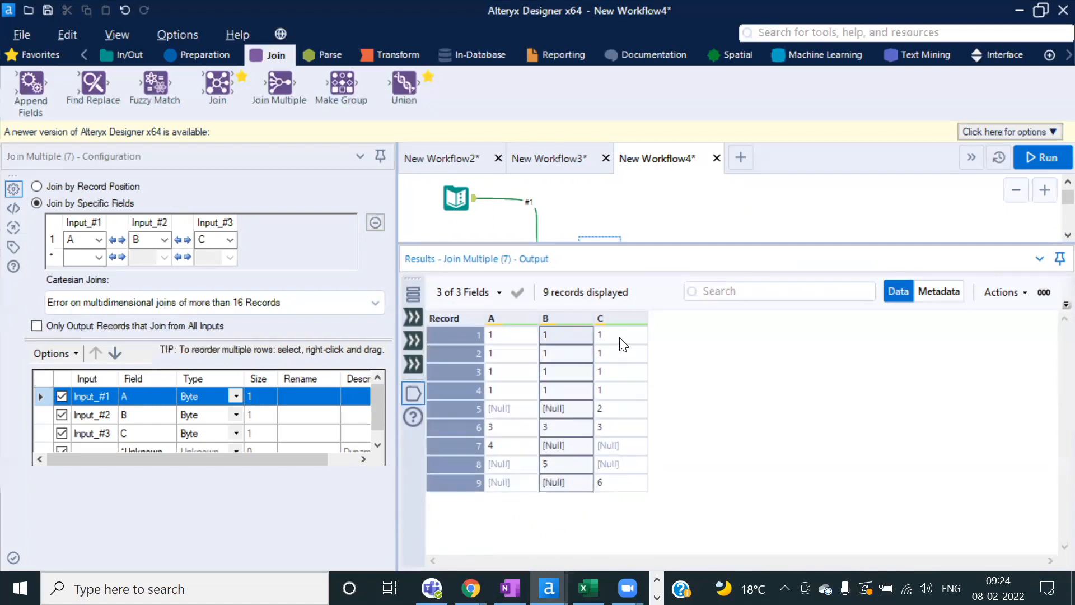
left_click_drag(620, 339, 629, 495)
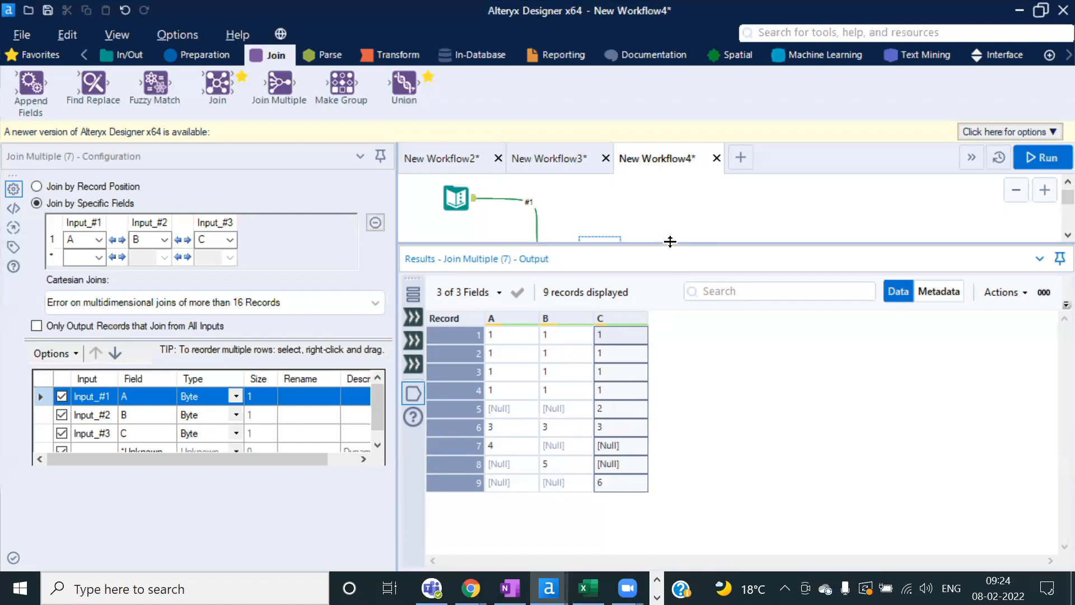
left_click_drag(669, 242, 672, 279)
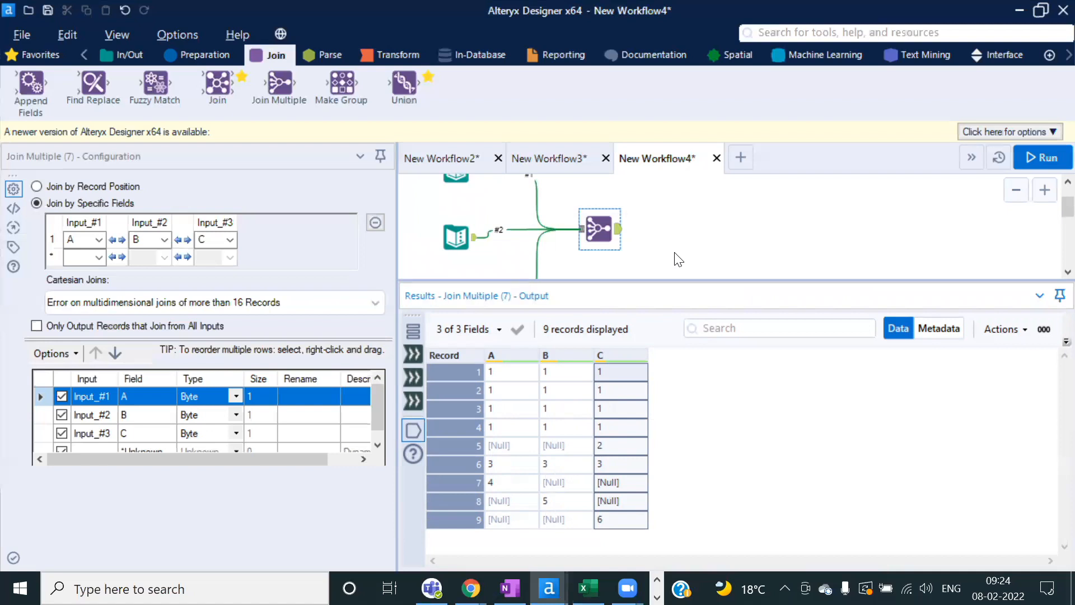
left_click(602, 462)
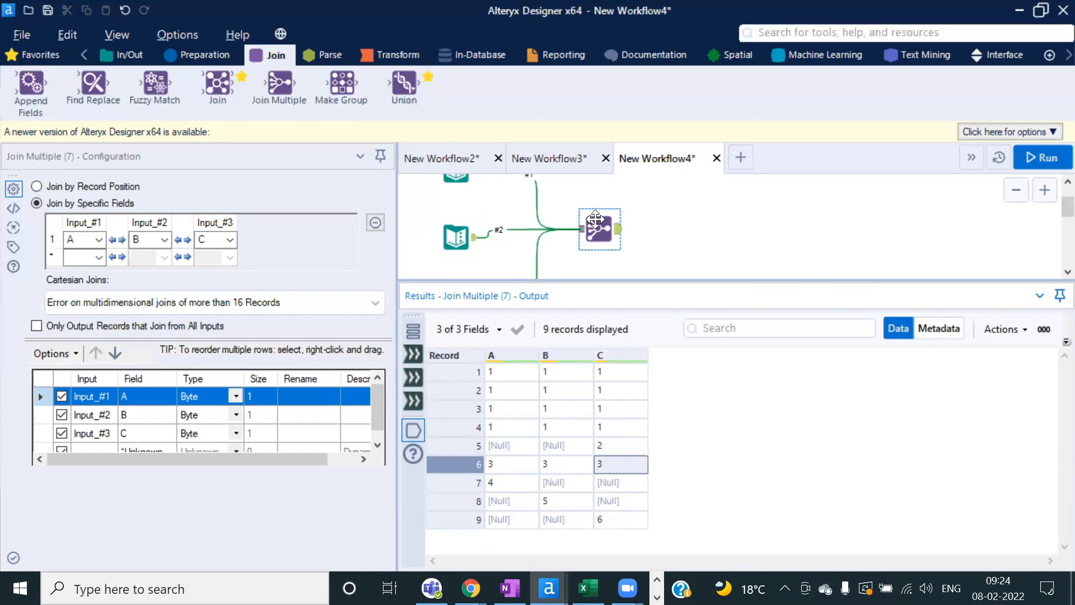
key("Delete")
Step: Check Text Inputs (2), (3) and (4): B holds 1, 1, 3, 5 and C holds 1, 2, 3, 6
scroll(593, 217, "down", 1)
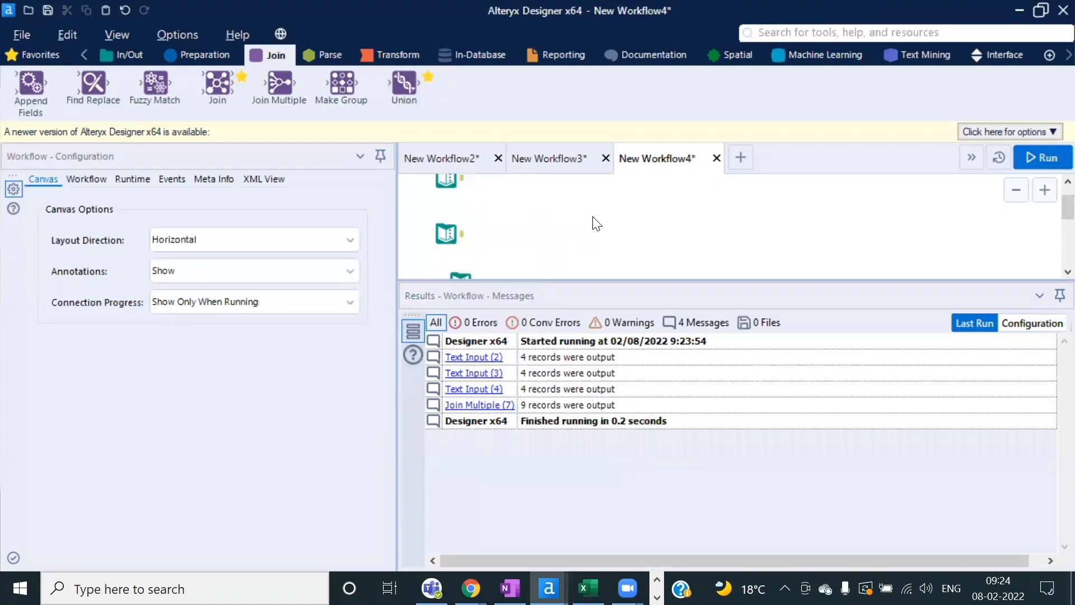
left_click_drag(544, 279, 540, 317)
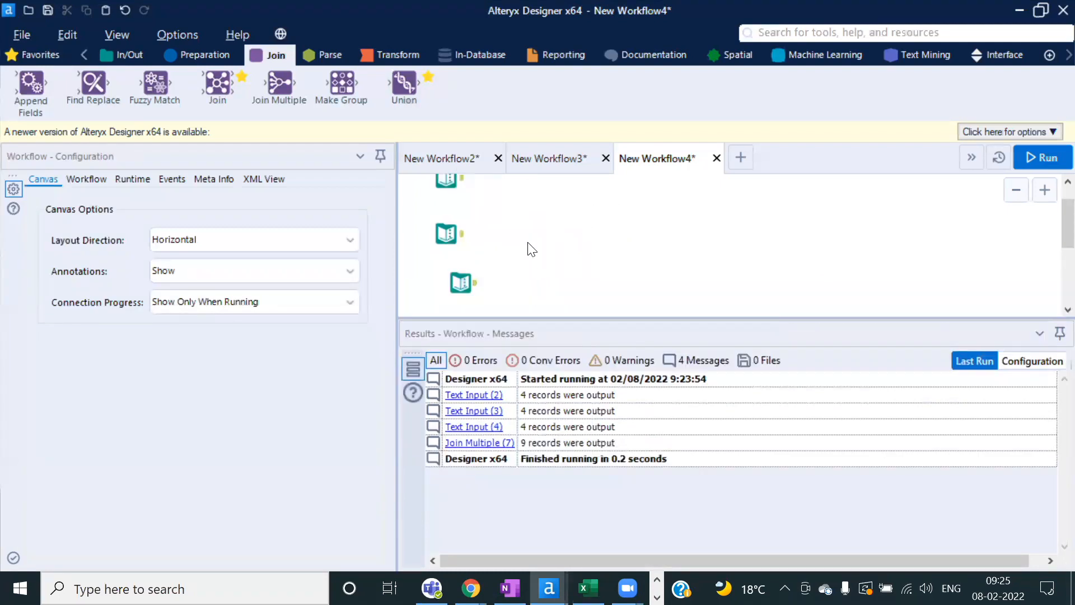
scroll(460, 241, "down", 1)
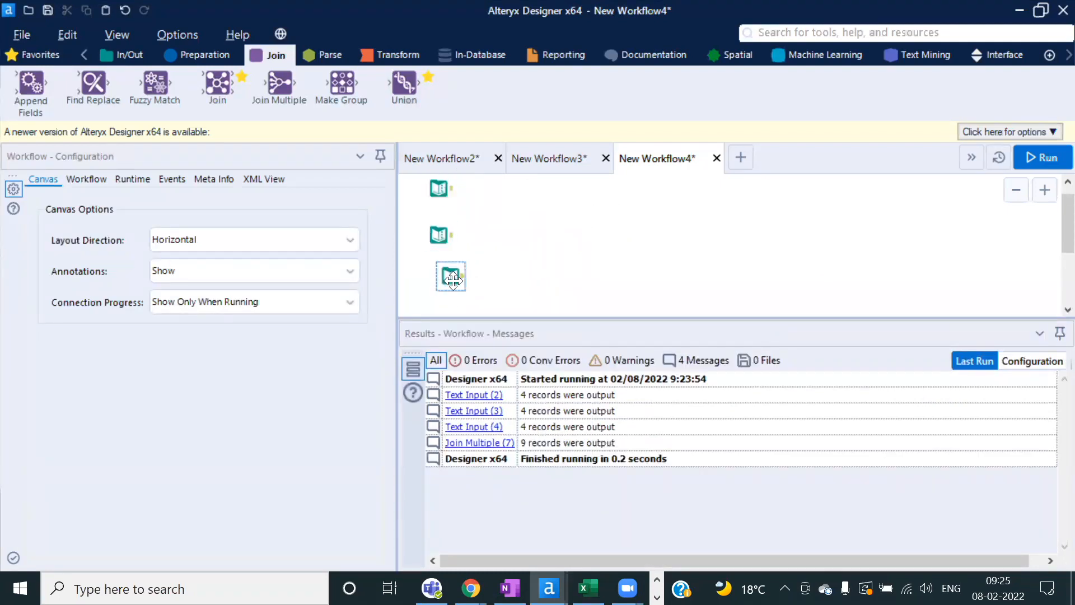
left_click_drag(452, 278, 448, 284)
left_click(439, 188)
left_click(435, 236)
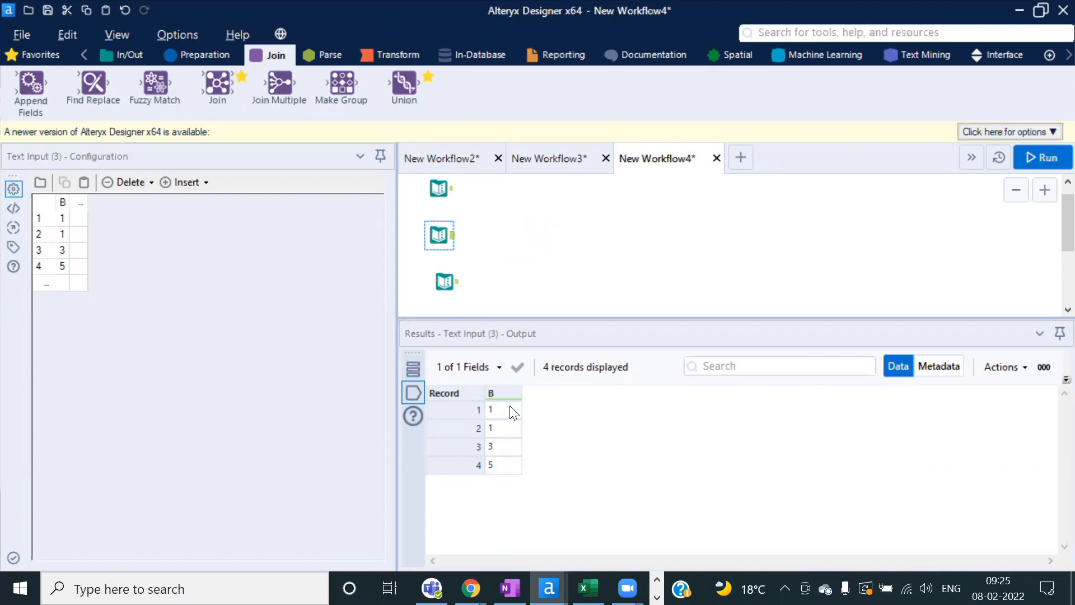
left_click(446, 282)
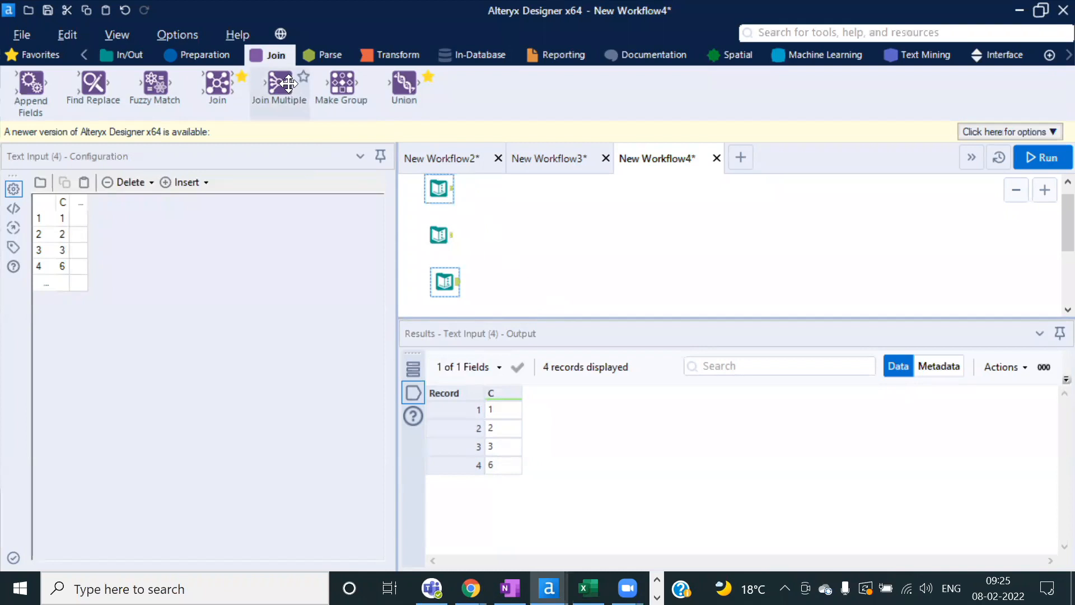
Step: Add a new Join Multiple tool and connect the three text inputs to it
left_click_drag(277, 84, 550, 235)
left_click_drag(453, 189, 536, 235)
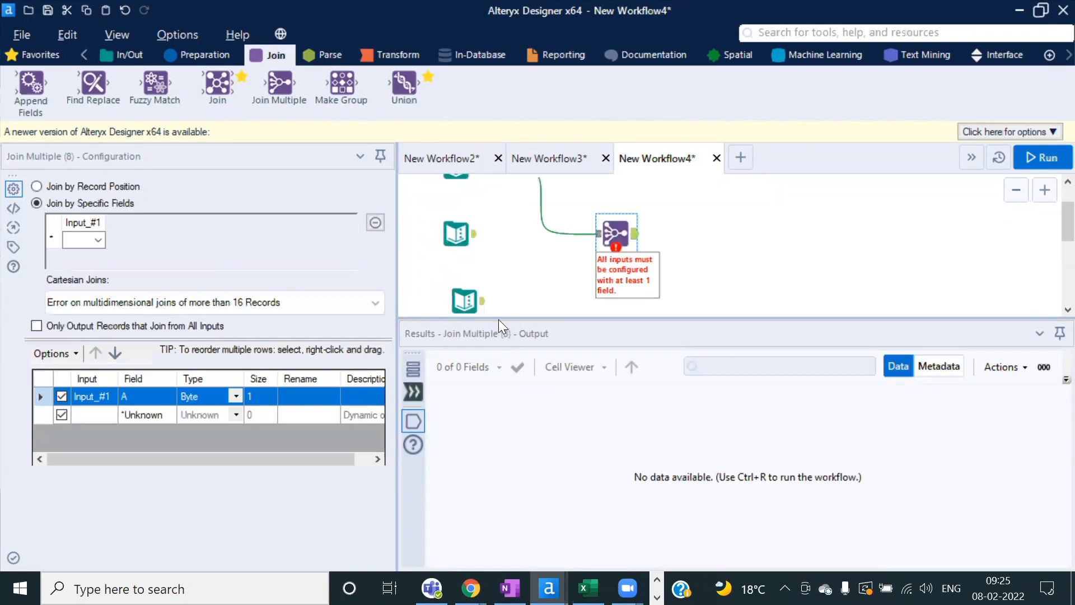
left_click_drag(498, 318, 499, 388)
left_click_drag(474, 261, 598, 262)
left_click_drag(483, 330, 616, 261)
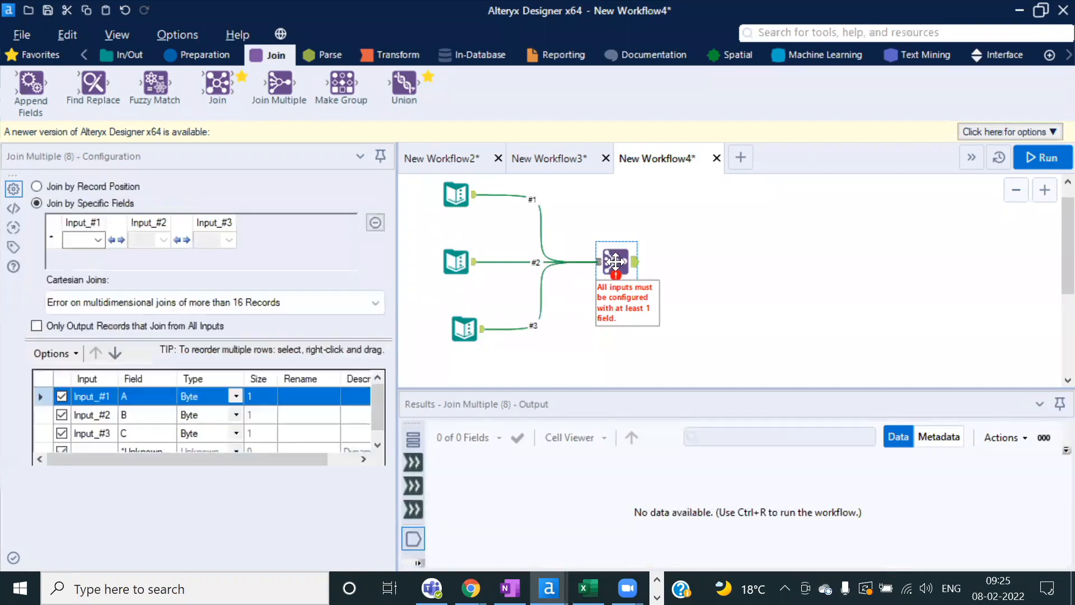
Step: Join on fields A, B and C and run the workflow, producing 9 records
left_click(99, 242)
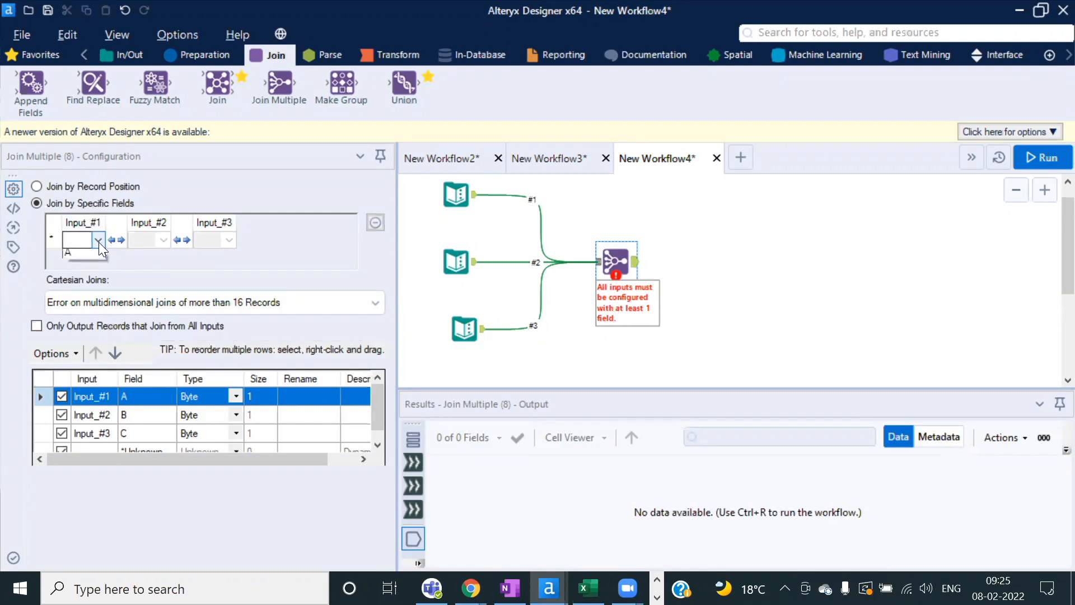
left_click(73, 259)
left_click(164, 241)
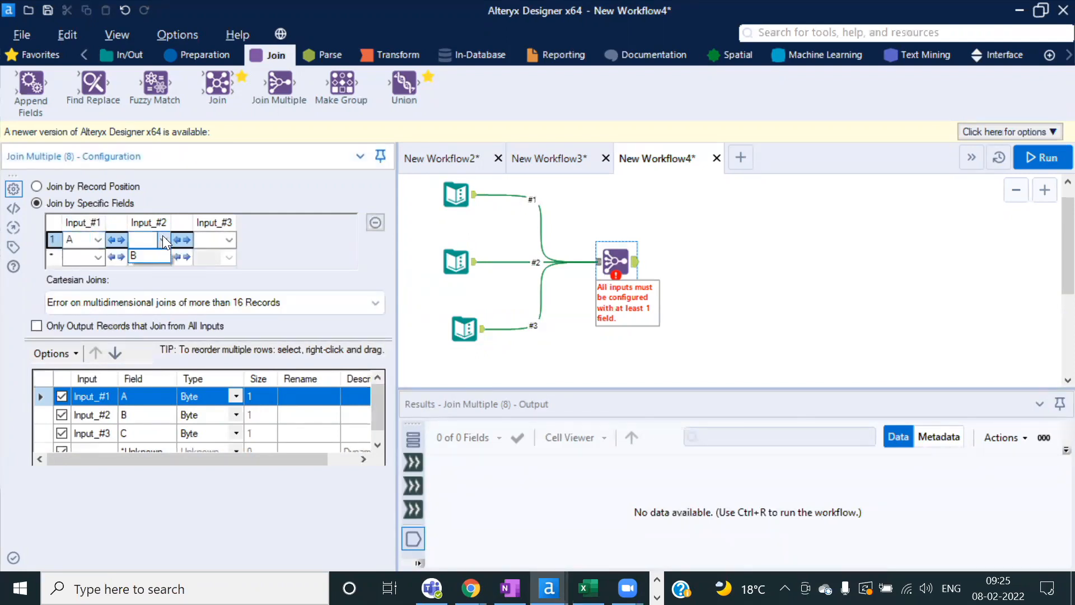
left_click(229, 239)
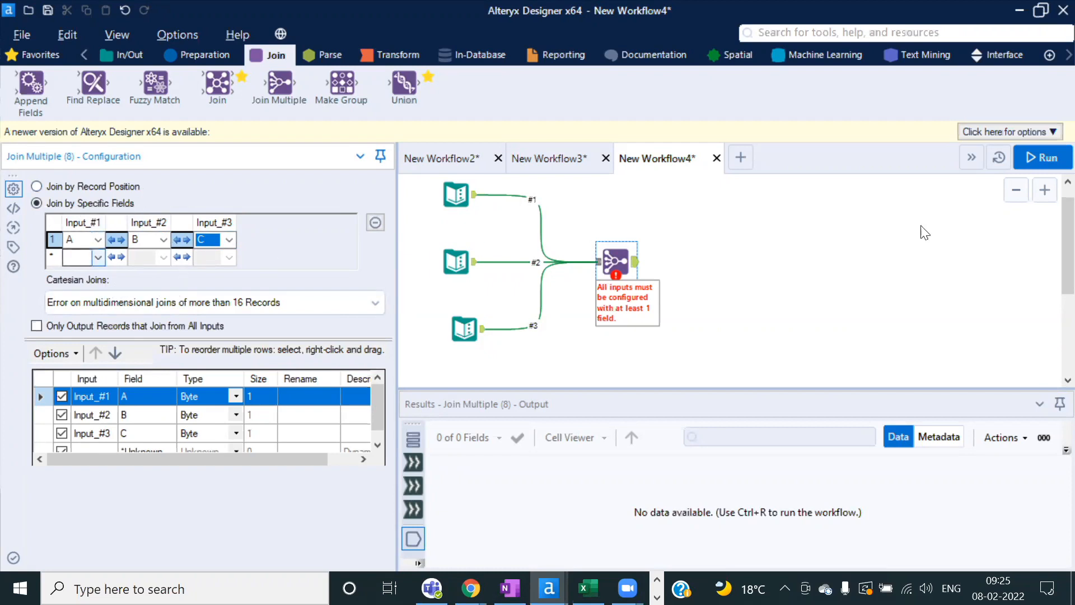
left_click(1031, 159)
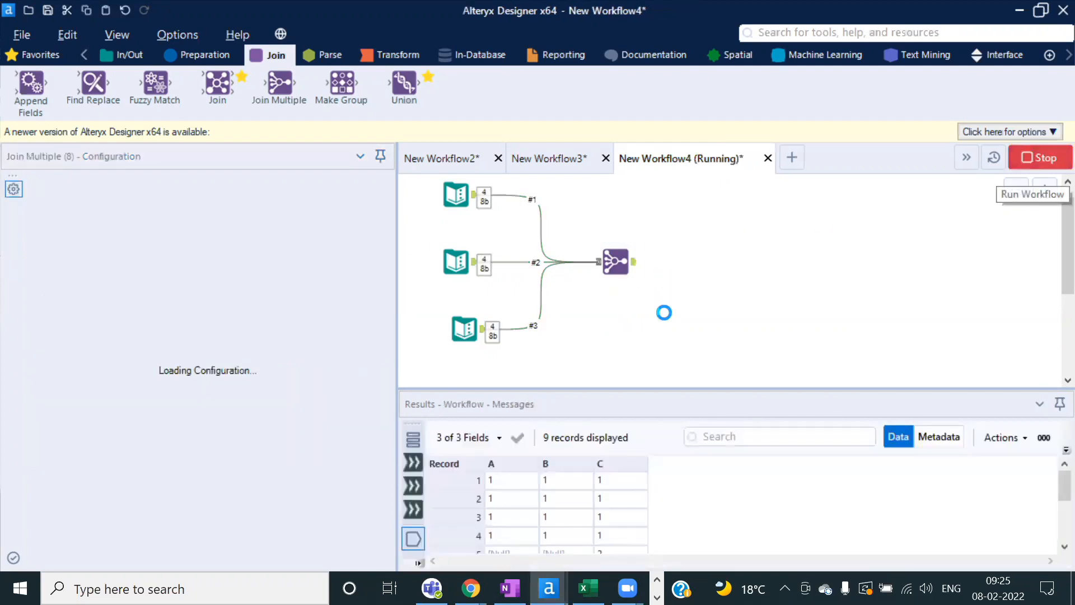
key("Return")
left_click_drag(619, 389, 604, 300)
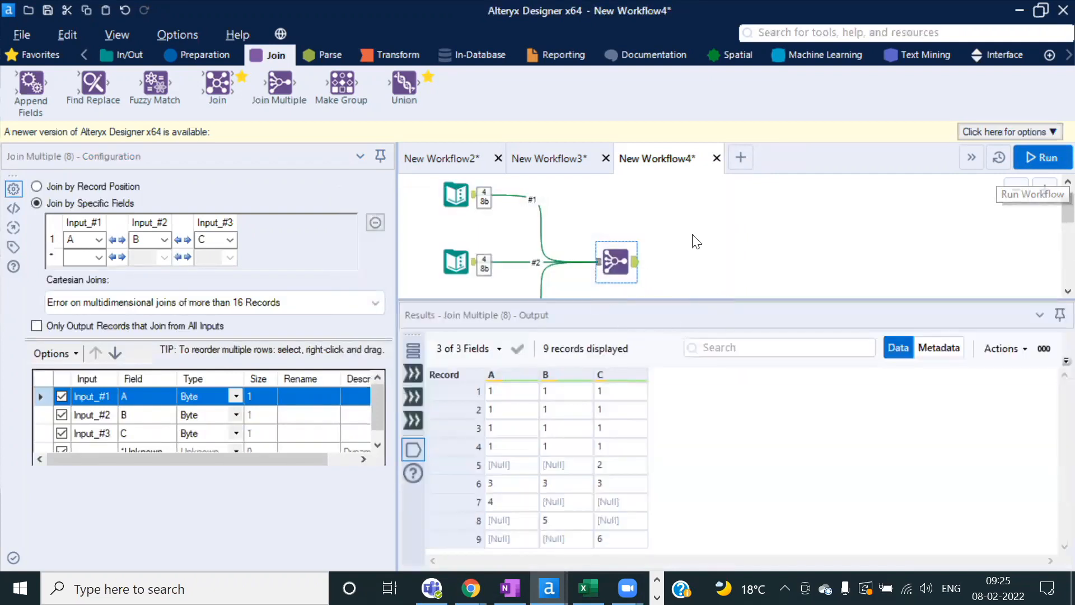
Step: Switch Join Multiple to join by record position and run it, giving 4 records
scroll(692, 234, "down", 1)
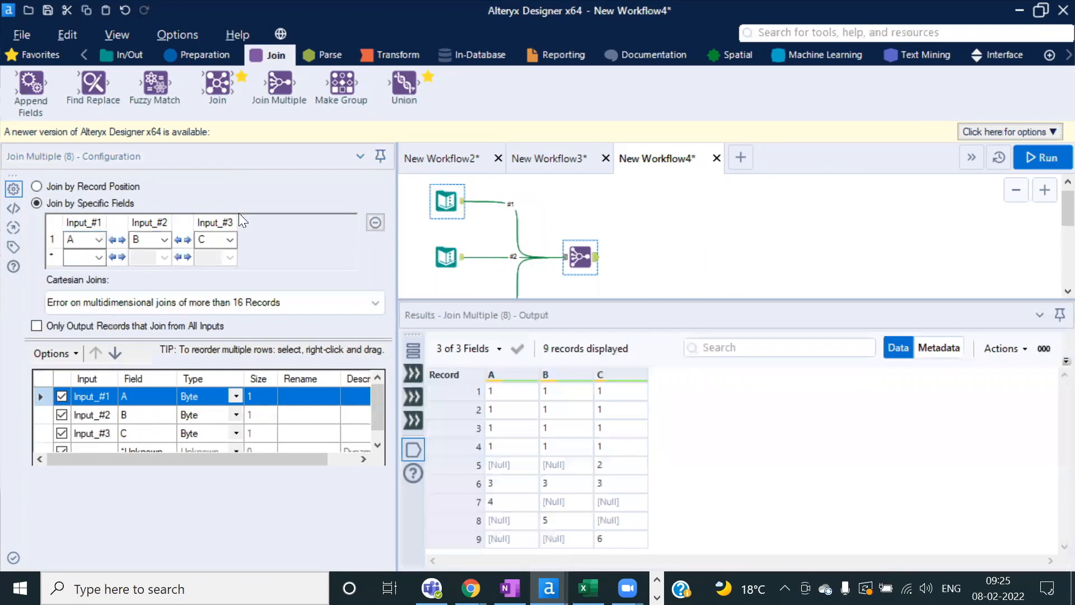
left_click(95, 185)
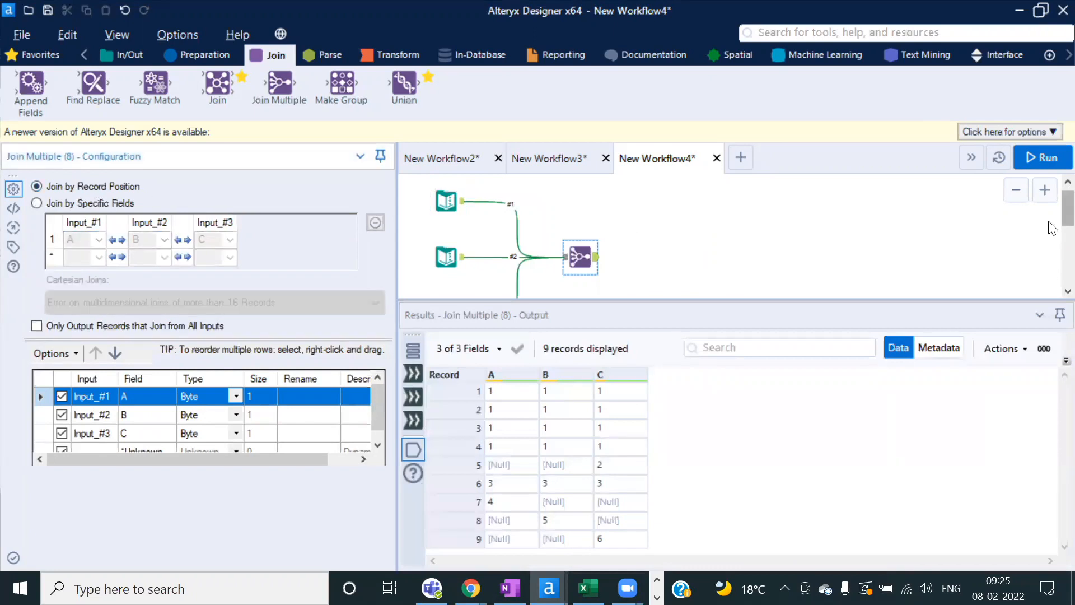
left_click(1039, 157)
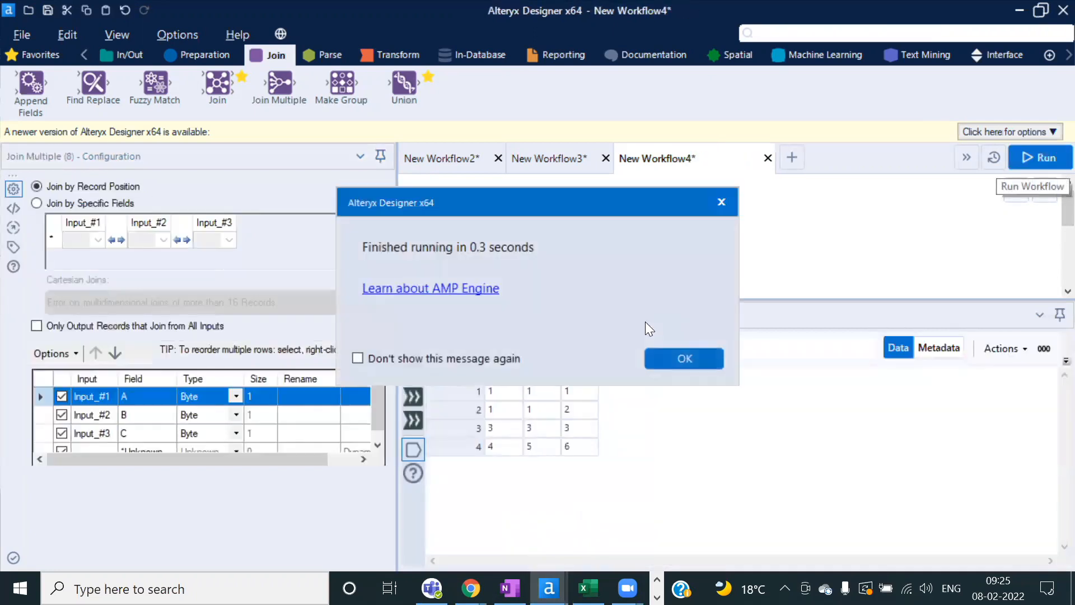
left_click(696, 357)
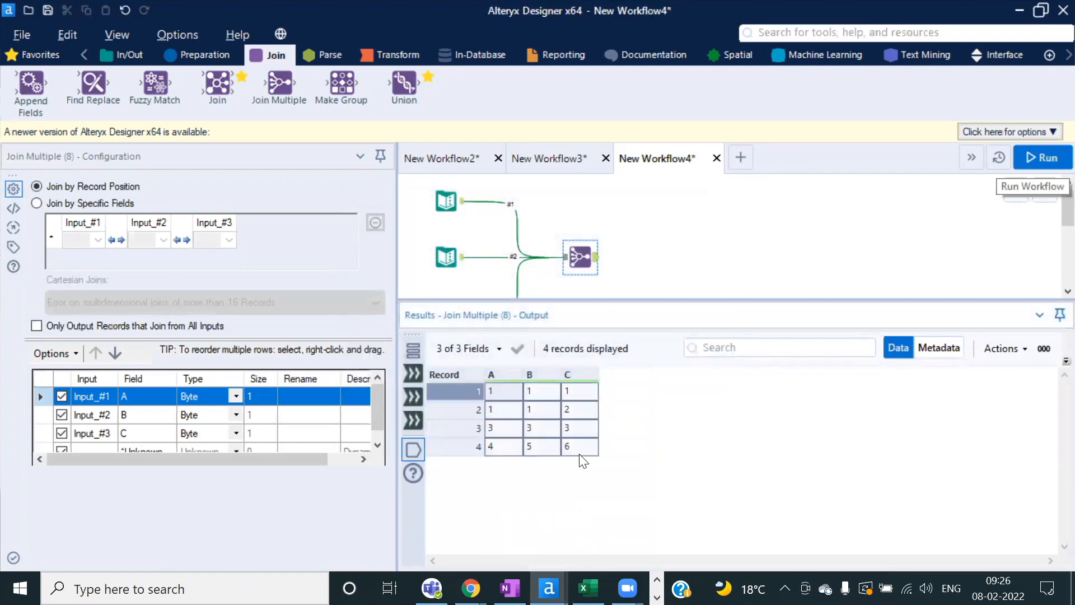
left_click(506, 395)
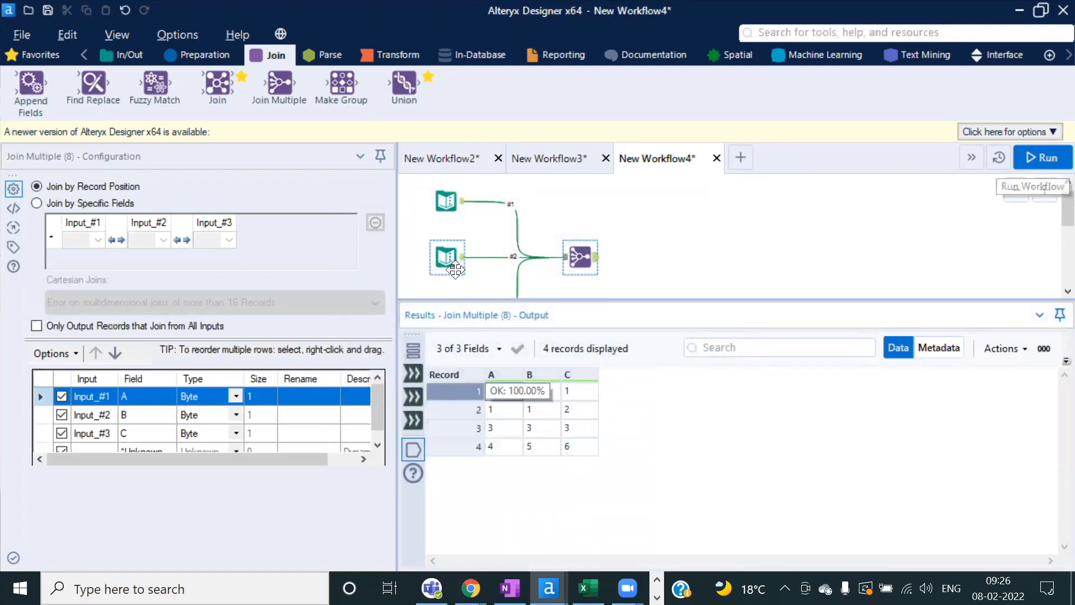
left_click(581, 256)
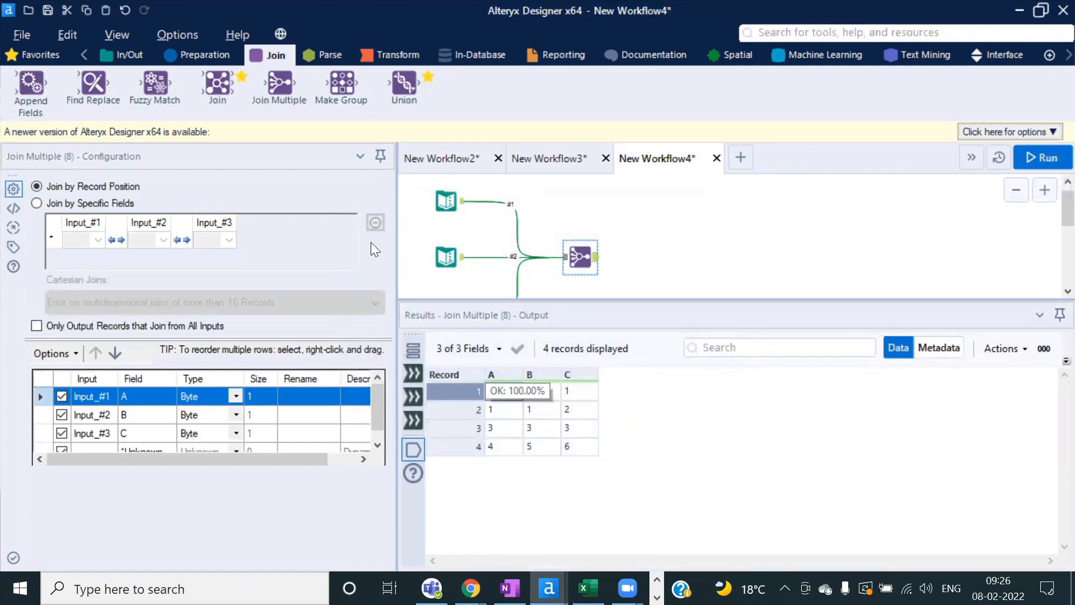
Step: Switch back to joining on specific fields A, B and C and rerun the workflow
left_click(37, 203)
left_click(98, 240)
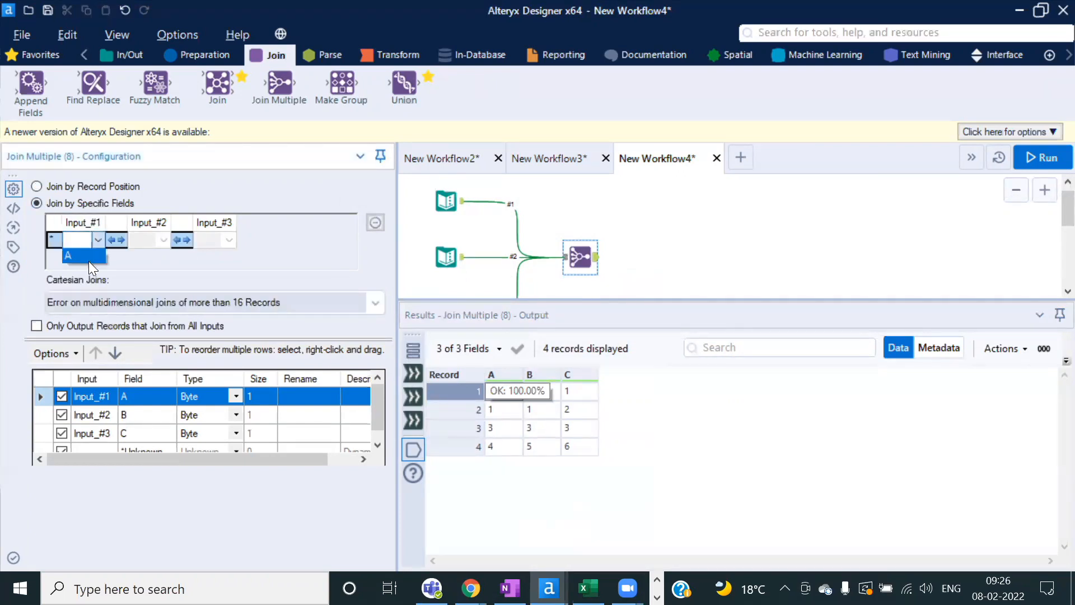
left_click(89, 261)
left_click(162, 240)
left_click(150, 253)
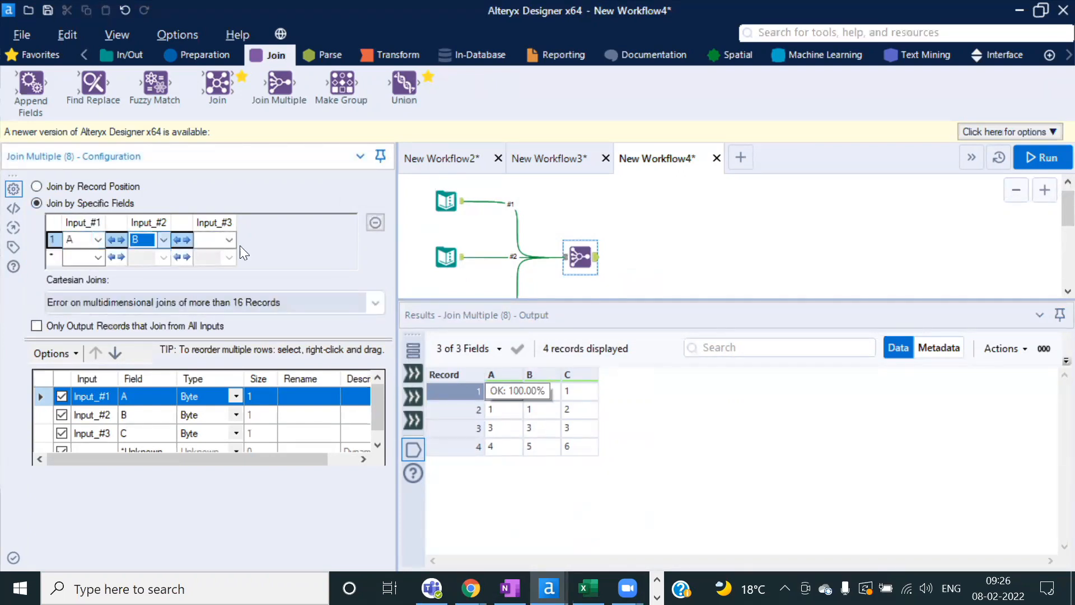
left_click(229, 240)
left_click(211, 254)
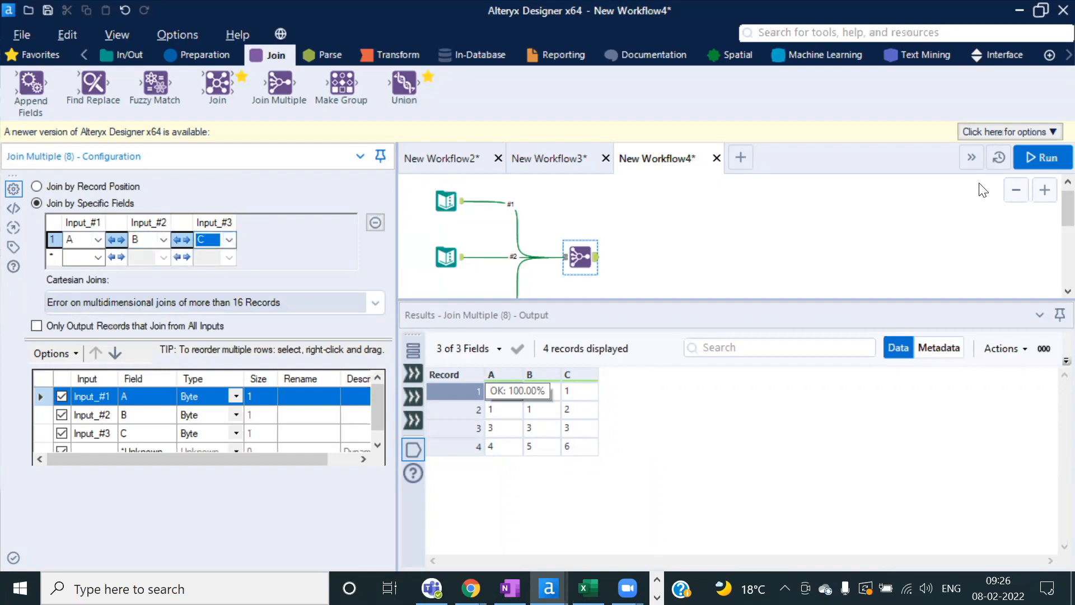
left_click(1048, 163)
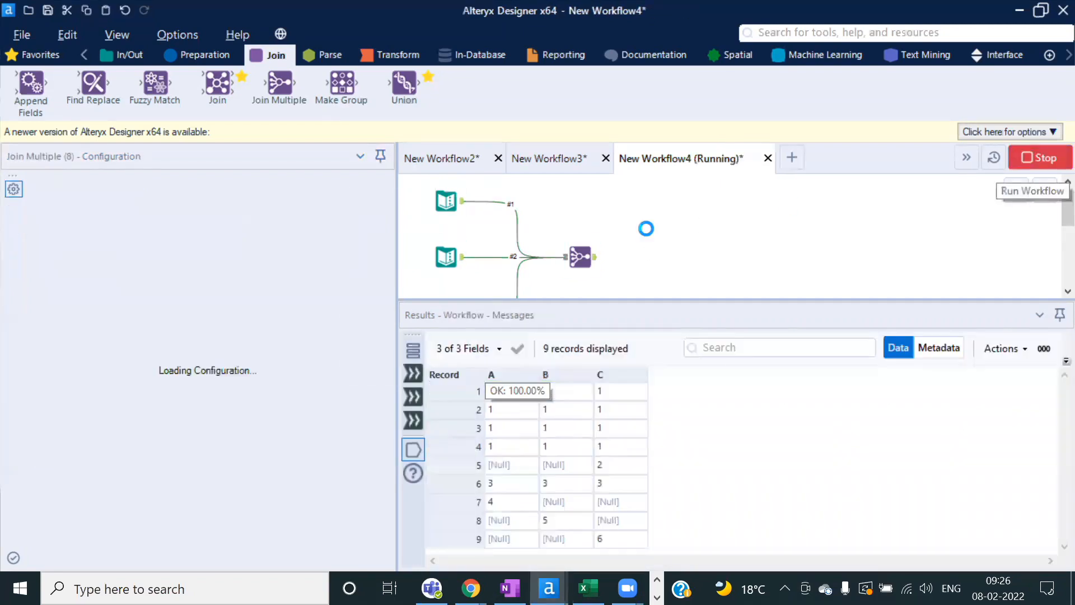
Step: Inspect the 9 output records: four 1-1-1 rows, a 3-3-3 row, and Null-padded rows
left_click(681, 357)
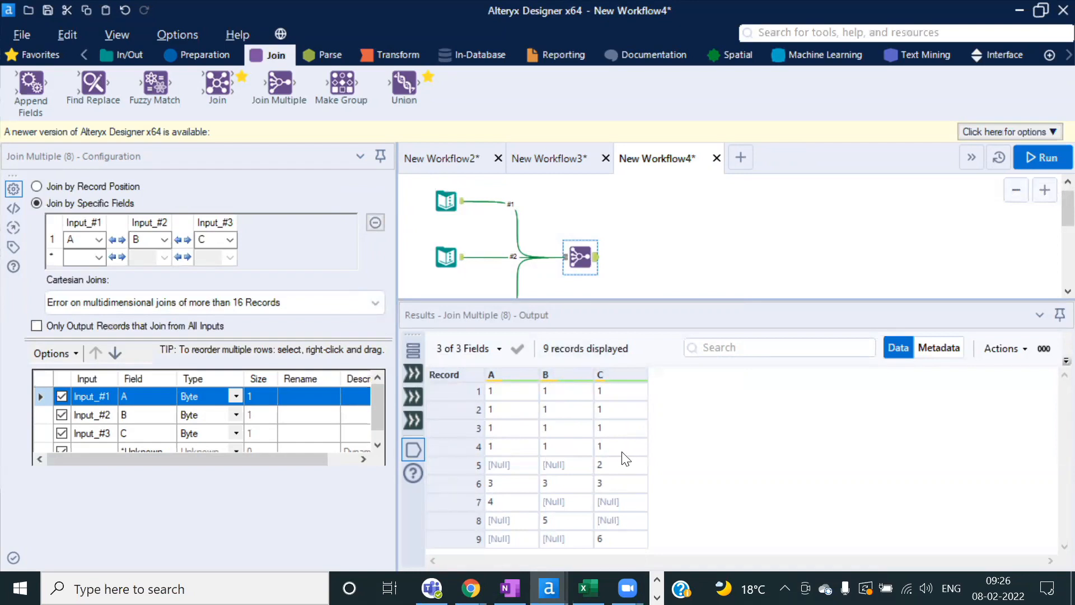
scroll(587, 267, "up", 3)
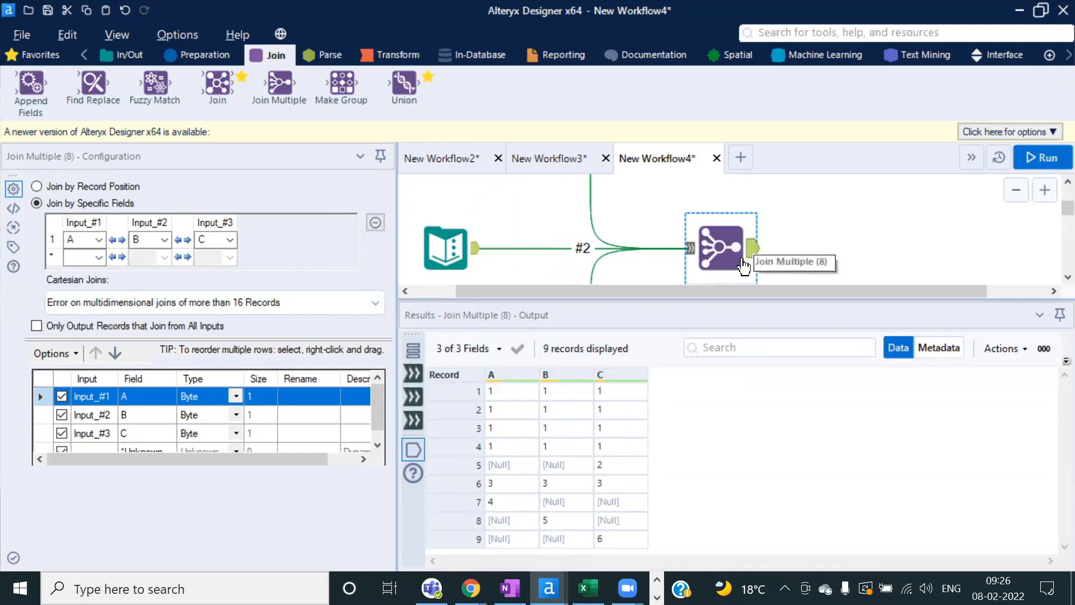
scroll(749, 245, "down", 4)
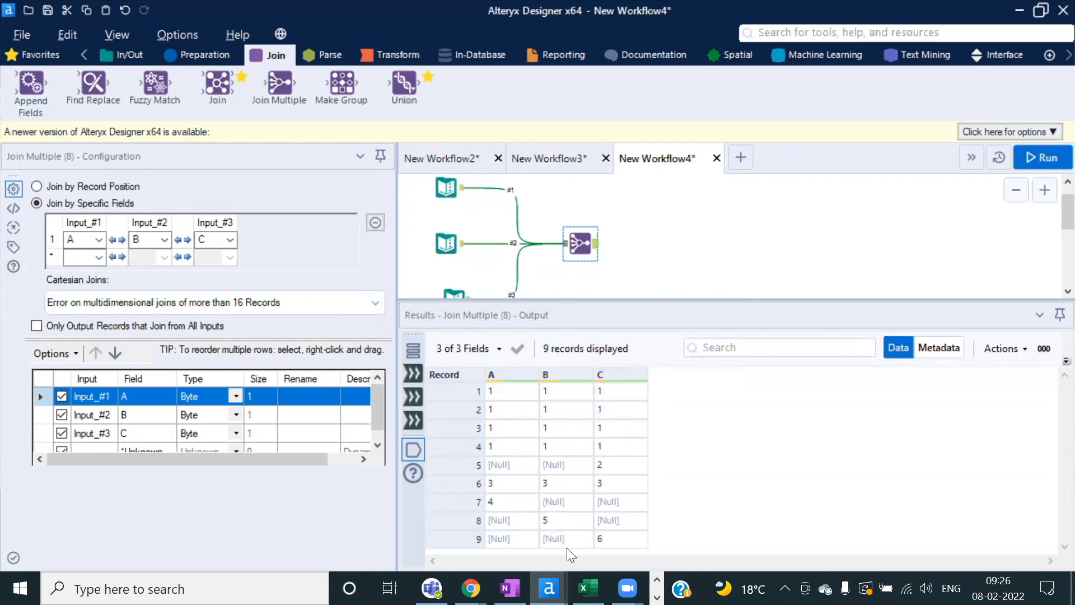
left_click_drag(503, 459, 619, 538)
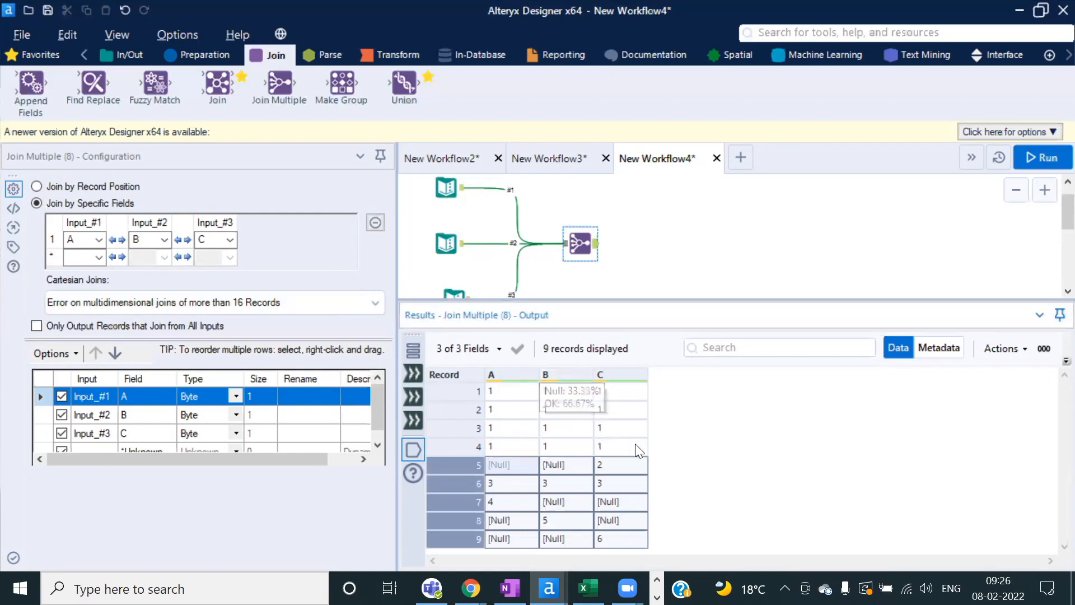
left_click(622, 490)
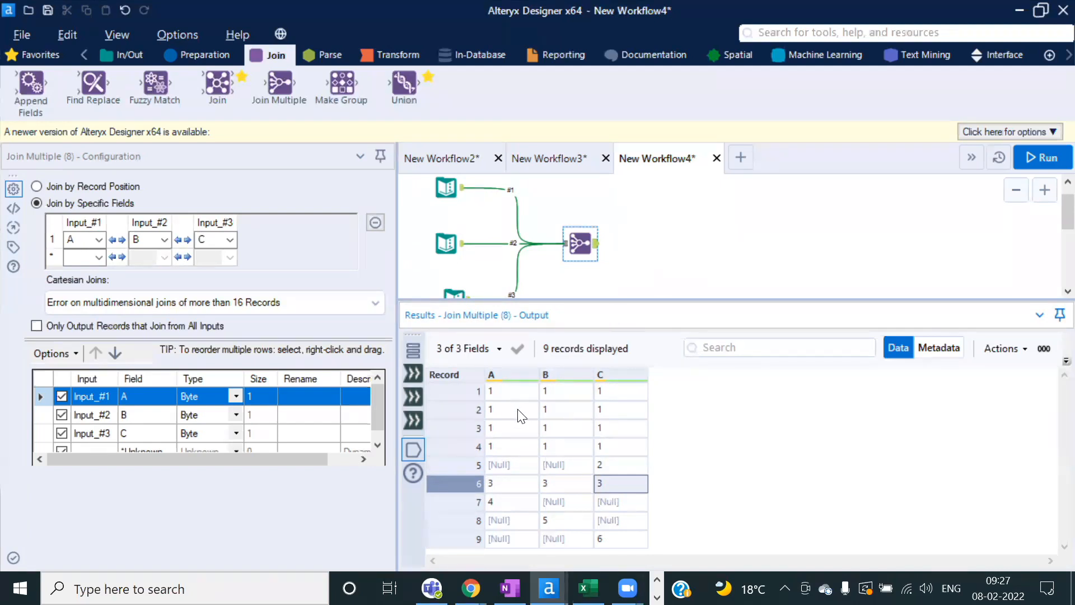
left_click_drag(516, 397, 515, 464)
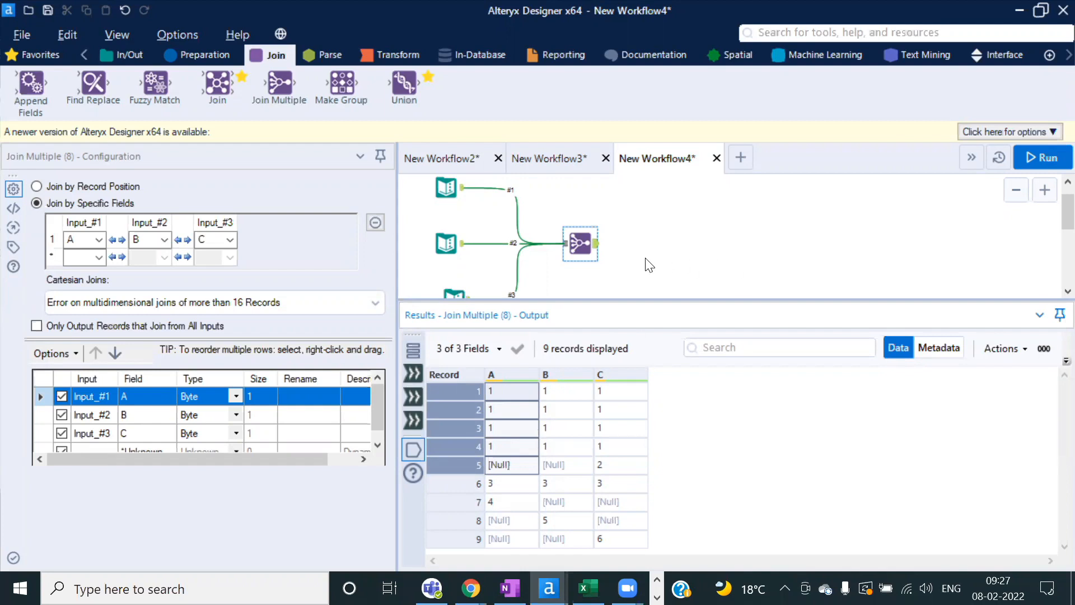
Step: Enable 'Only Output Records that Join from All Inputs' and rerun, leaving 5 records
left_click(86, 185)
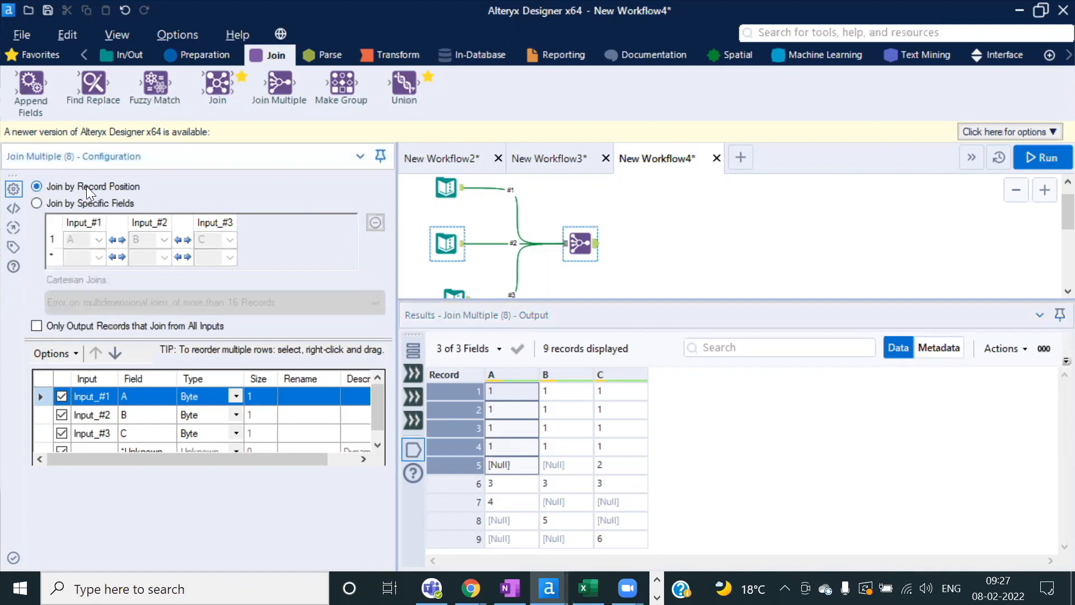
left_click(81, 205)
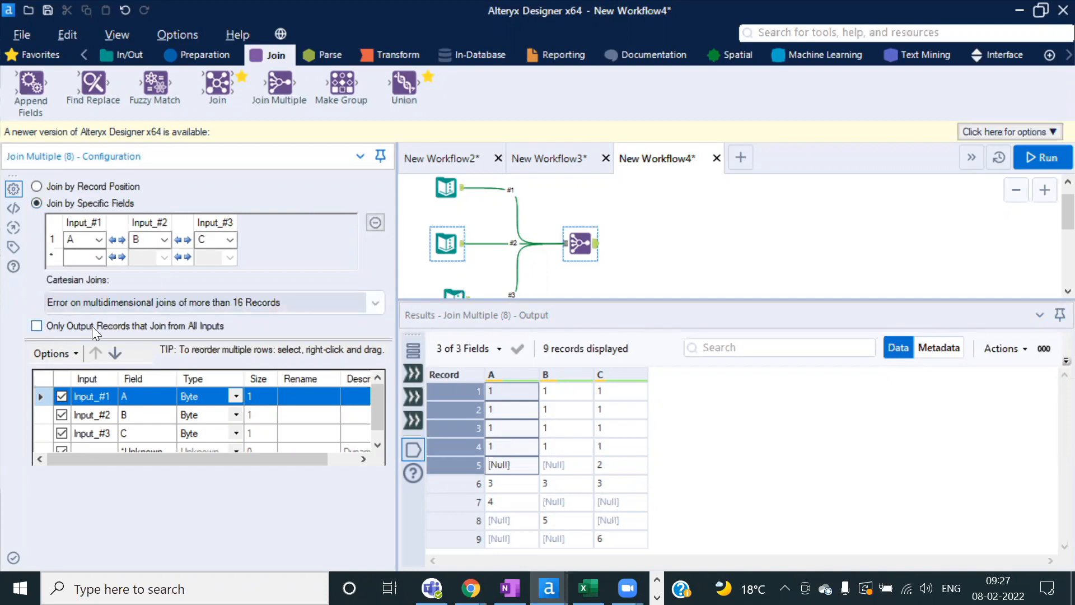
left_click(37, 326)
key("ctrl+r")
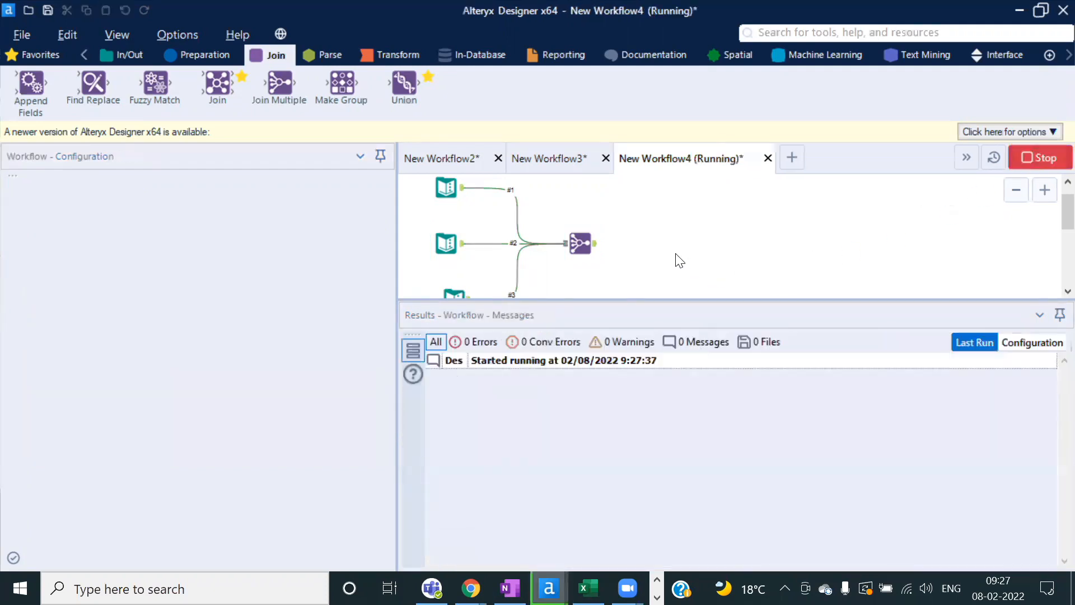
left_click(677, 347)
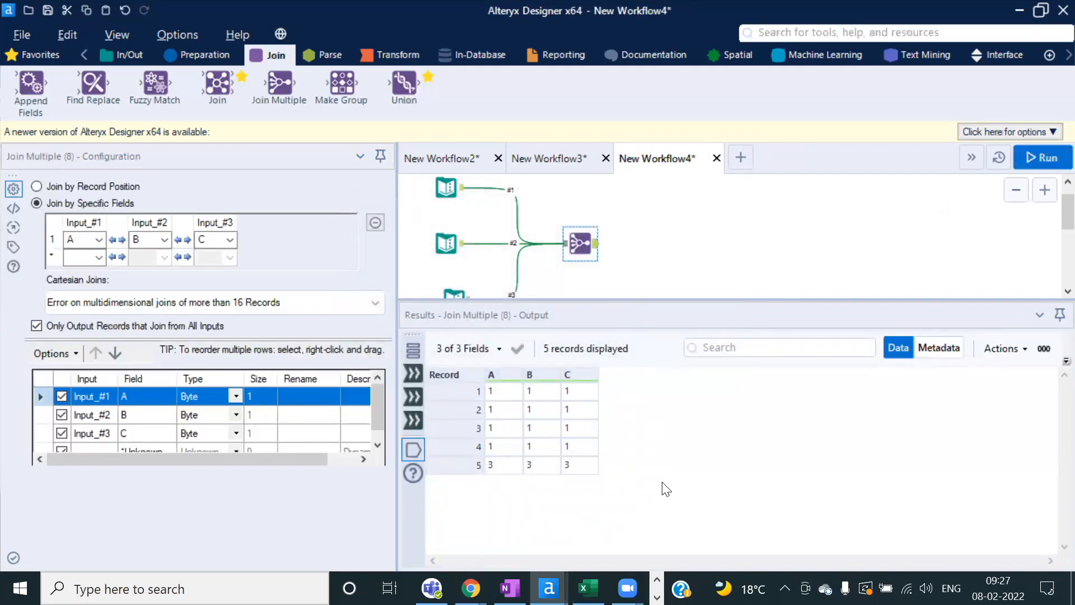
Step: Review the five records, then turn off 'Only Output Records that Join from All Inputs'
left_click_drag(504, 389, 573, 484)
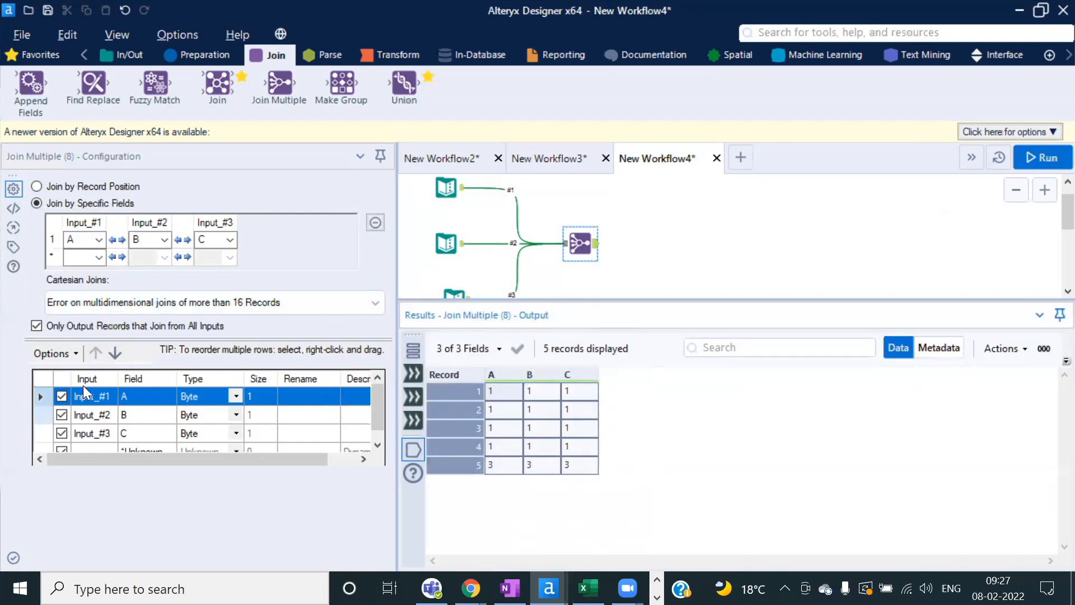
left_click(39, 328)
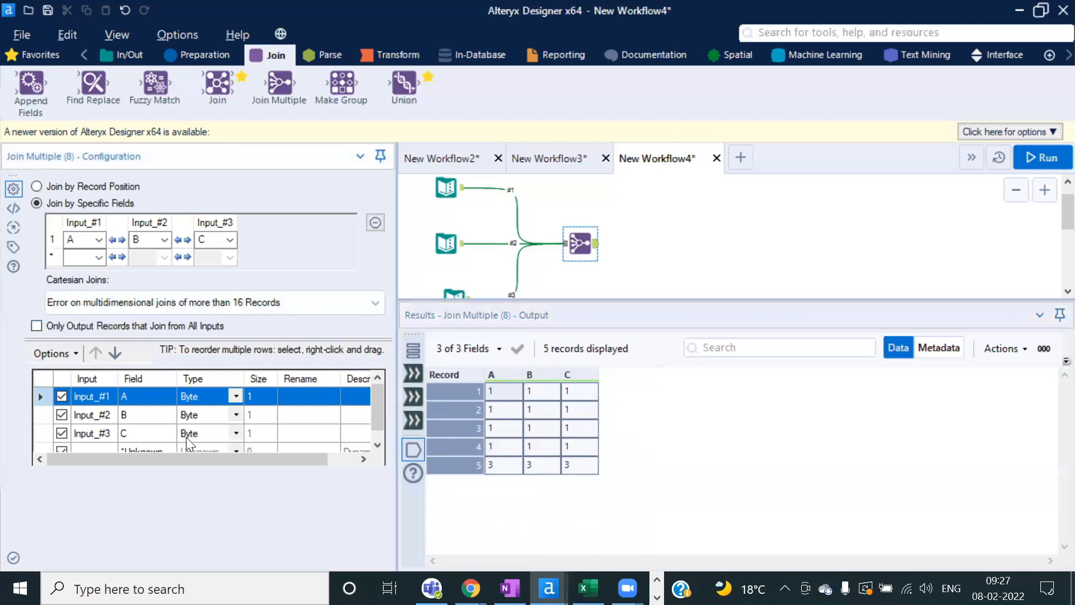
left_click(302, 397)
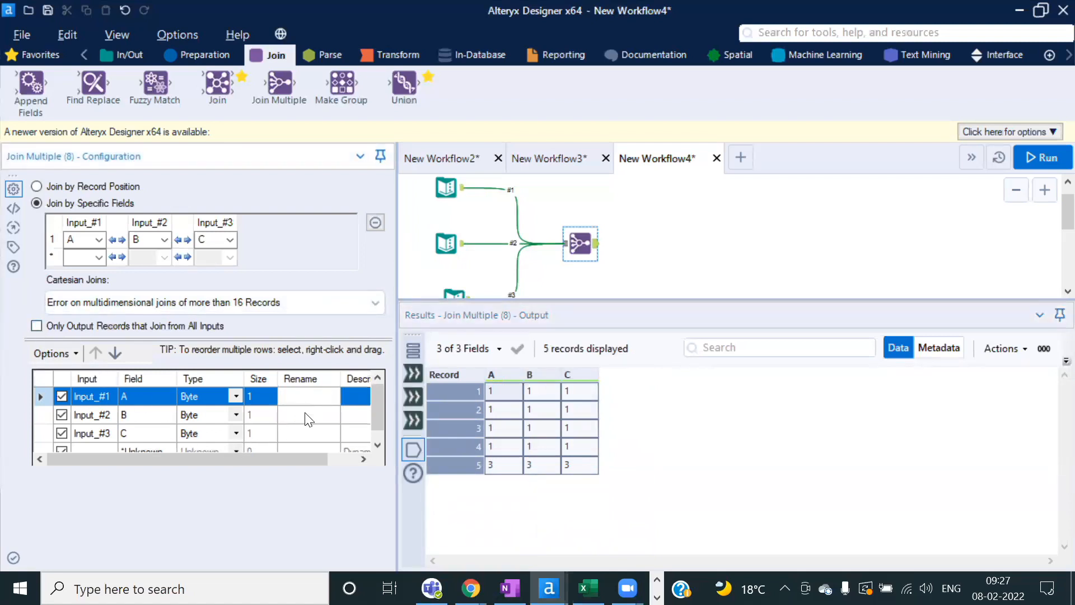
left_click(306, 416)
left_click(308, 398)
Step: Inspect the text inputs and view run messages showing 1, 1 and 2 discarded records per input
left_click(450, 194)
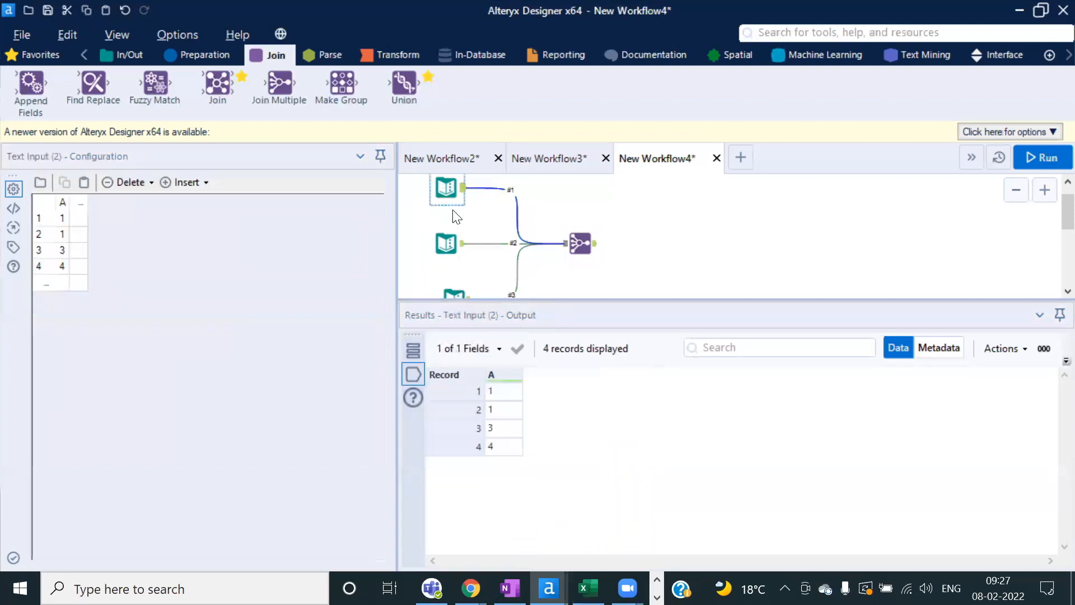
left_click(448, 244)
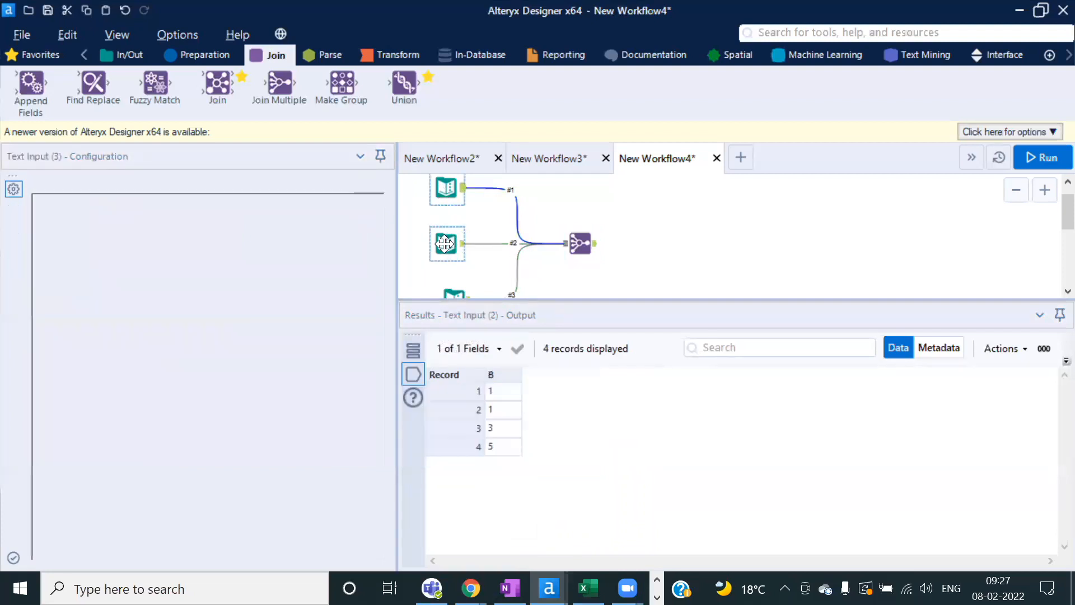
left_click(579, 243)
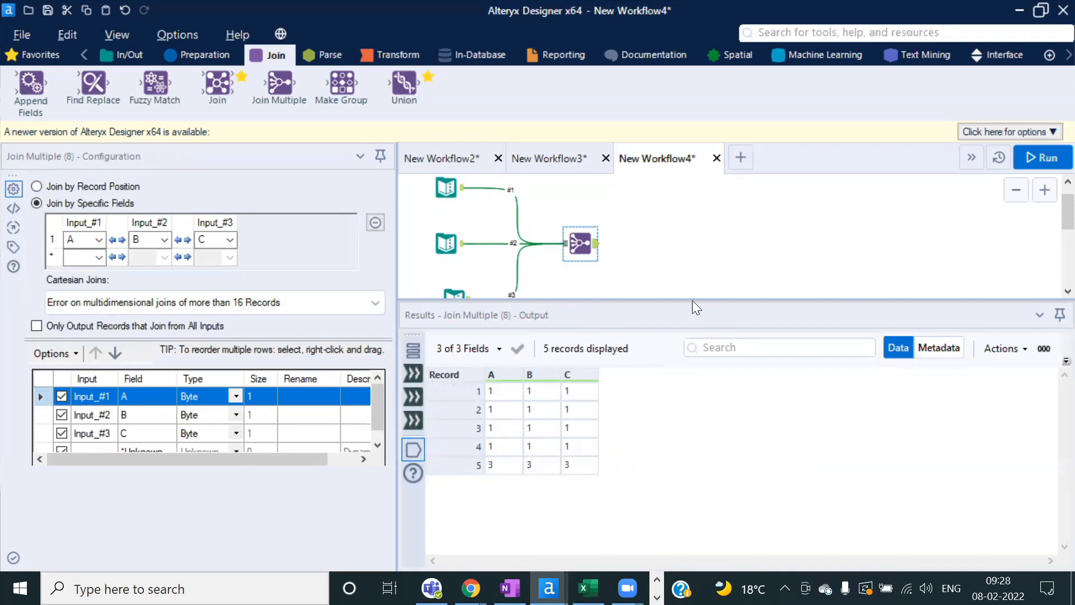
left_click_drag(693, 300, 671, 352)
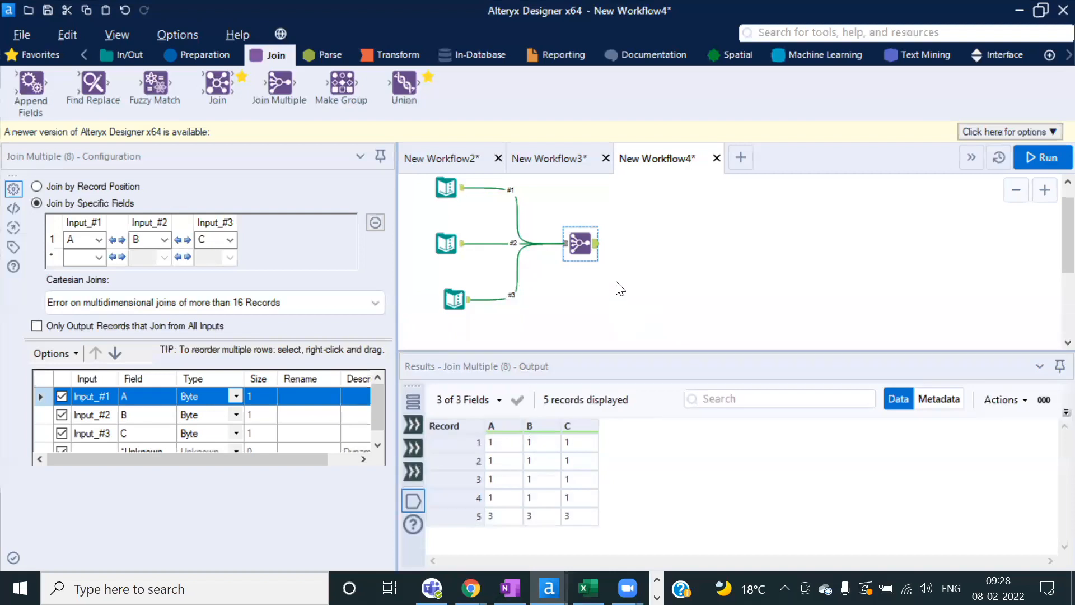
left_click(577, 303)
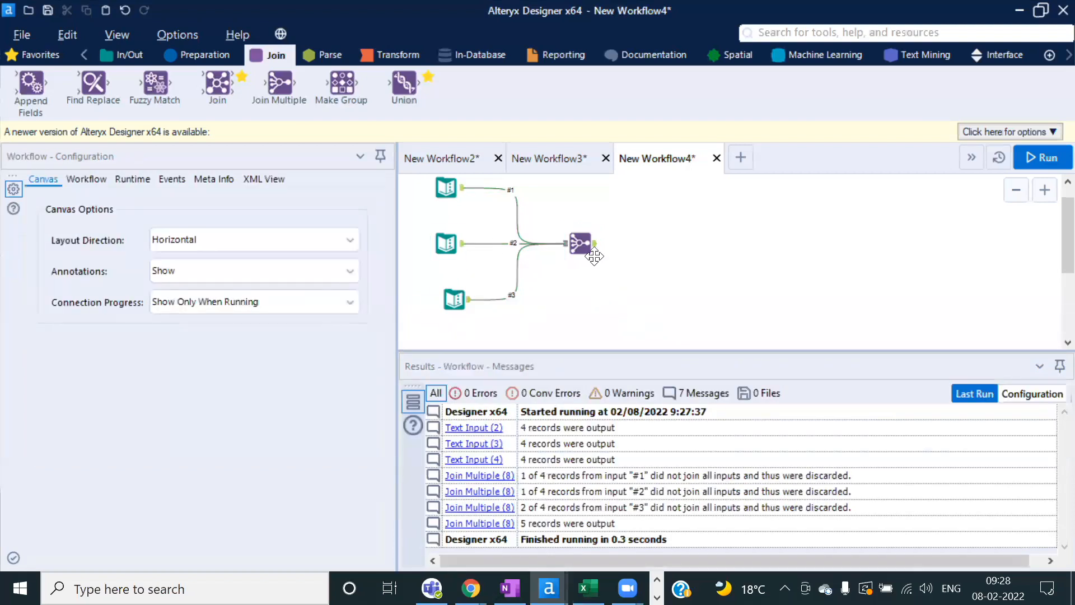
left_click(581, 244)
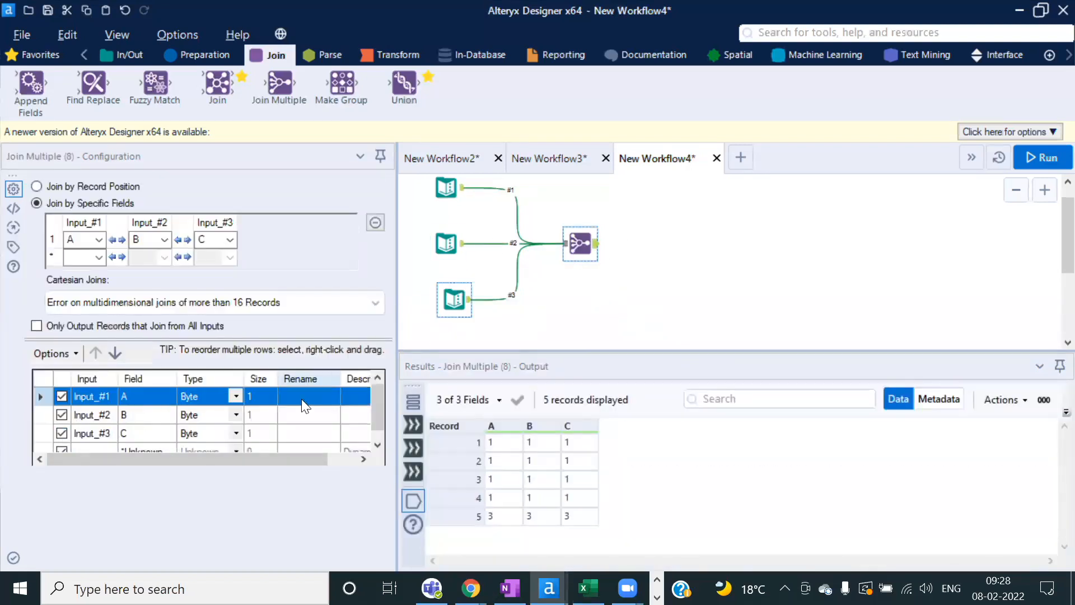
left_click_drag(413, 178, 462, 241)
left_click(704, 237)
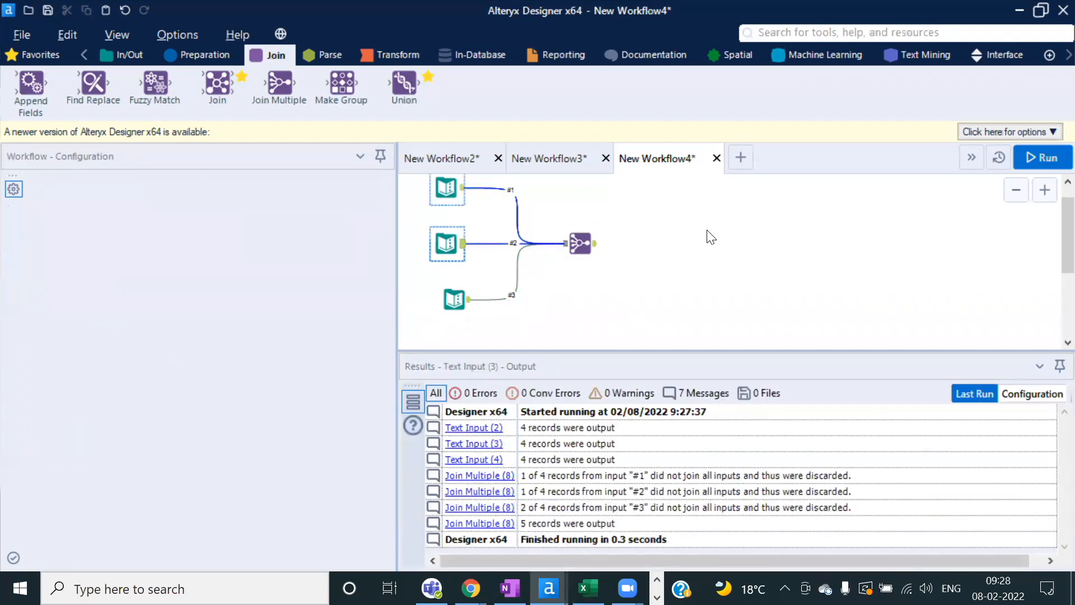
Step: Paste two text inputs and give the lower one a Name column with A, B, CV, C
key("ctrl+v")
left_click(712, 301)
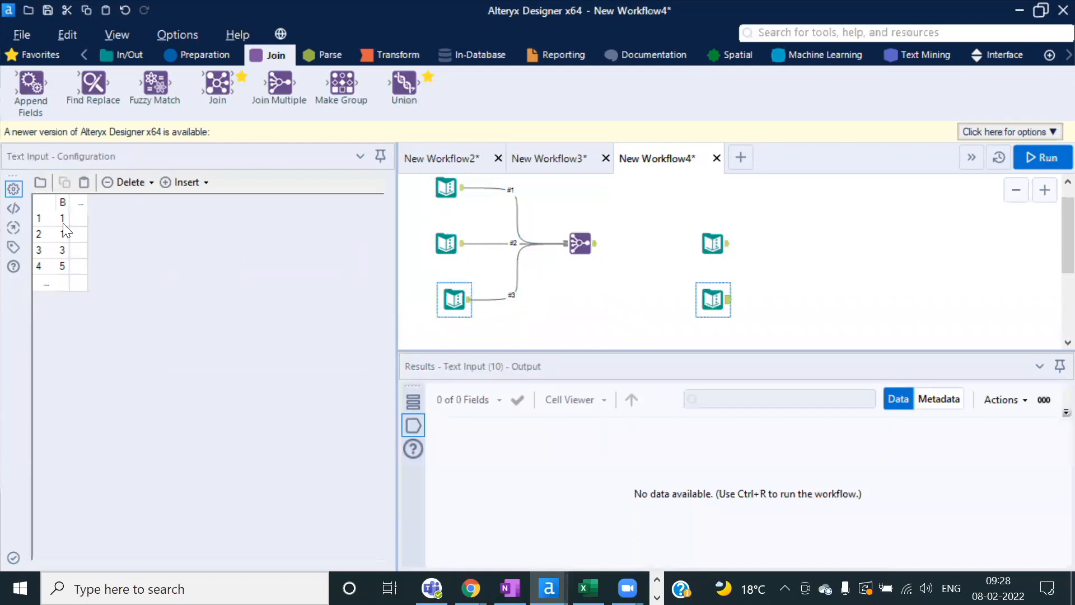
left_click(82, 202)
type("Name")
key("Return")
type("A")
key("Return")
type("B")
key("Return")
type("CV")
key("Return")
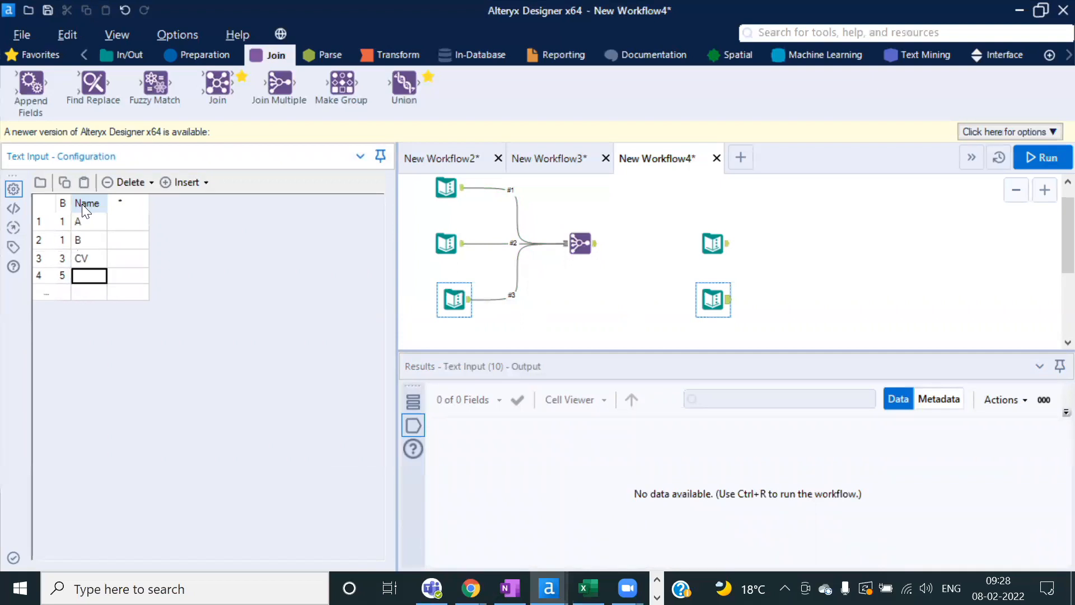
type("C")
key("Return")
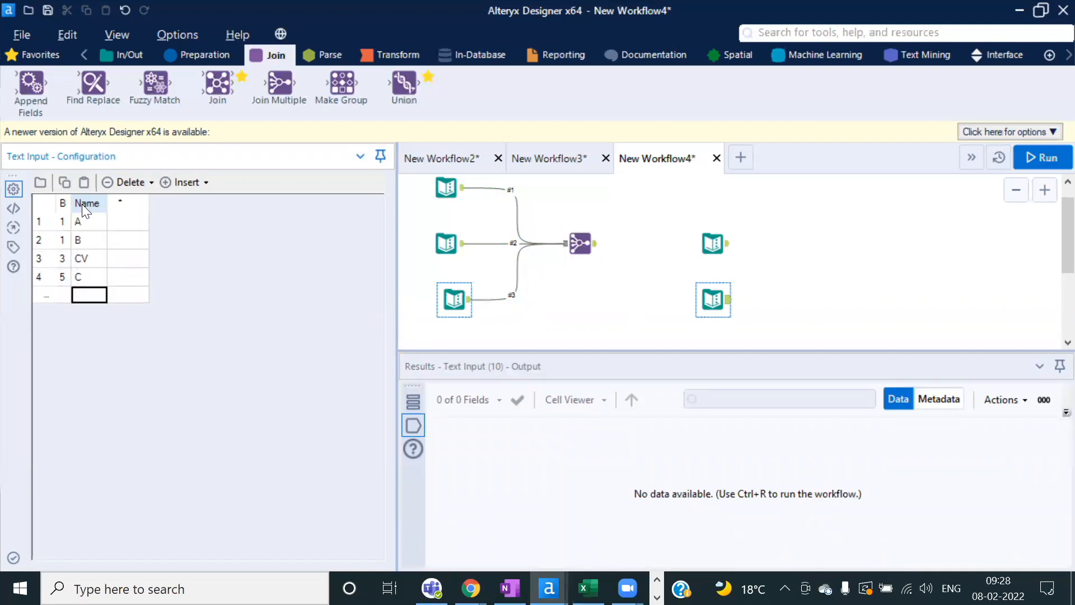
Step: Add a Join matching A to B, run it, and review the 5 joined records
left_click_drag(199, 87, 769, 265)
left_click_drag(727, 299, 756, 272)
left_click(87, 244)
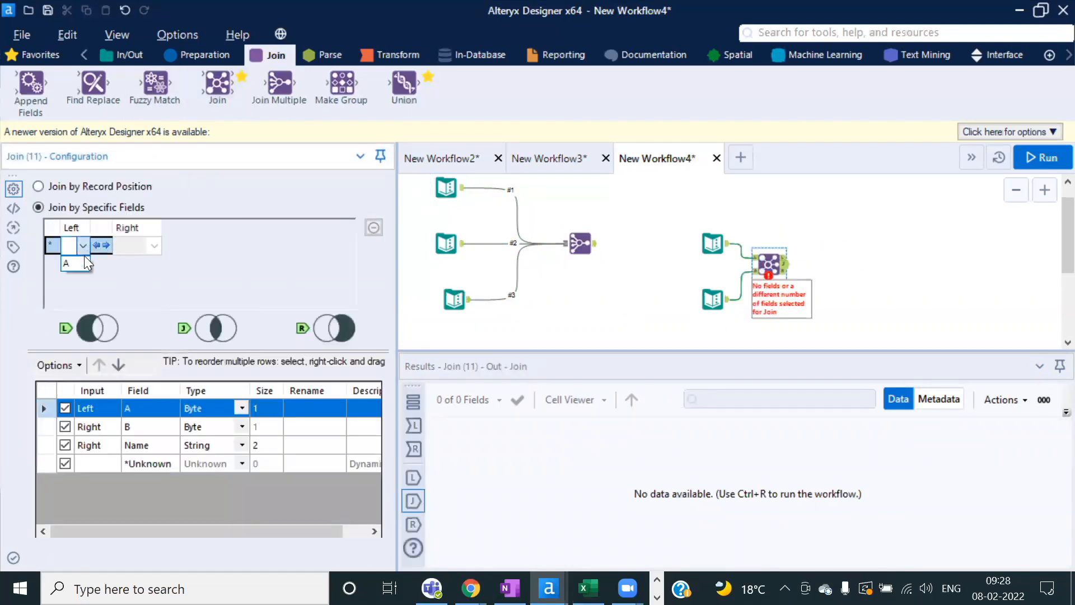
left_click(84, 262)
left_click(154, 245)
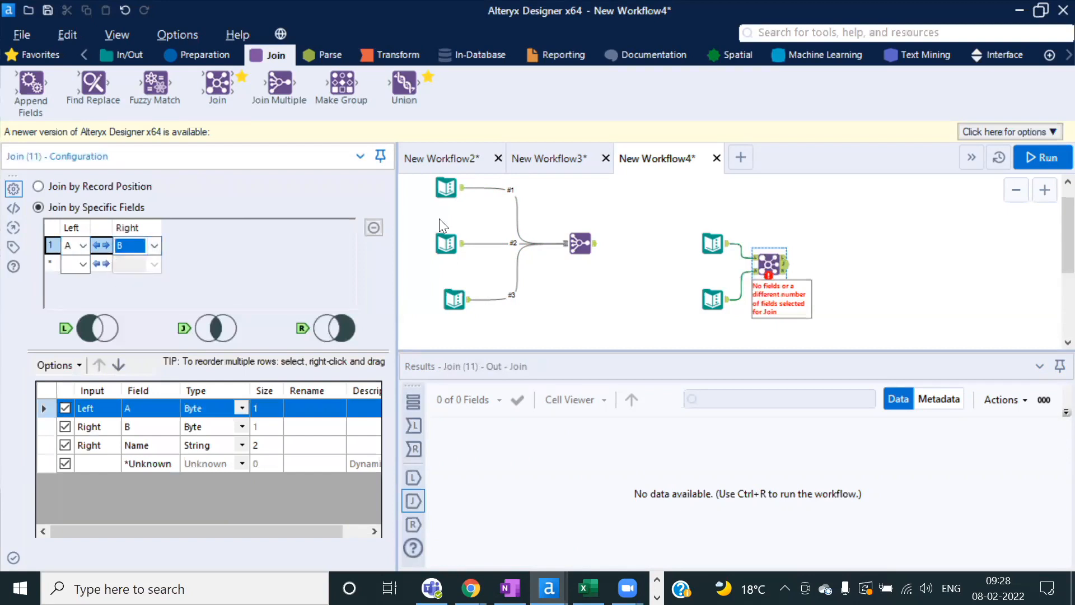
left_click(1043, 158)
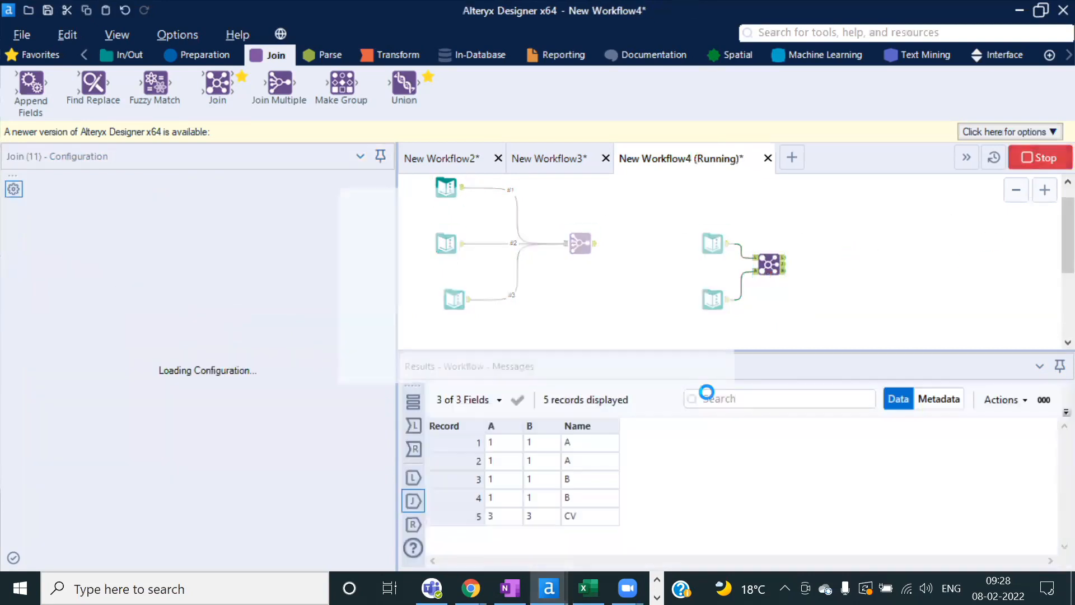
left_click(704, 359)
scroll(814, 279, "up", 2)
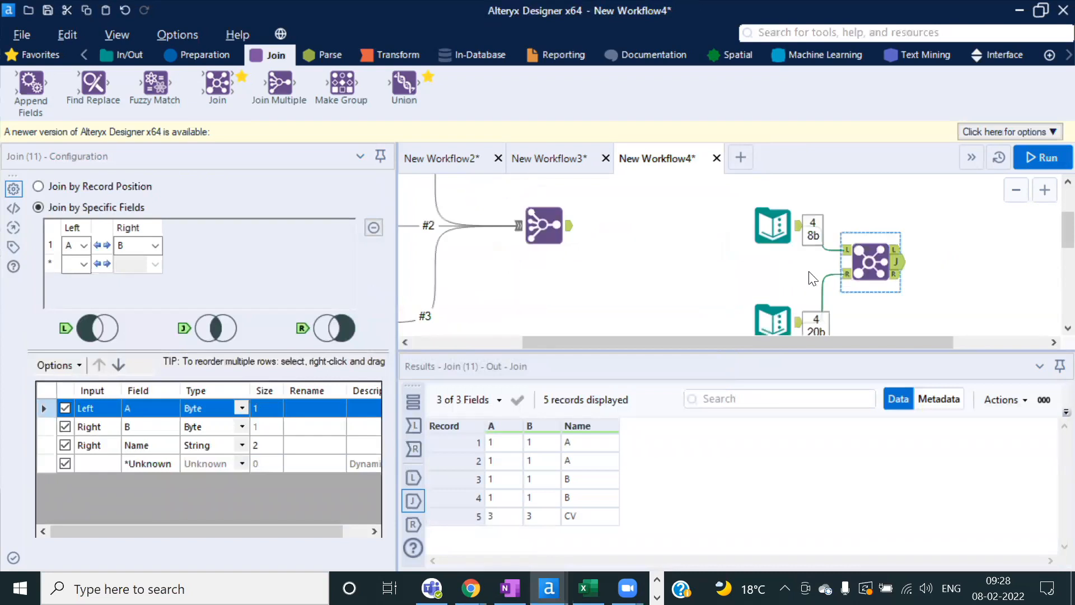
left_click(520, 436)
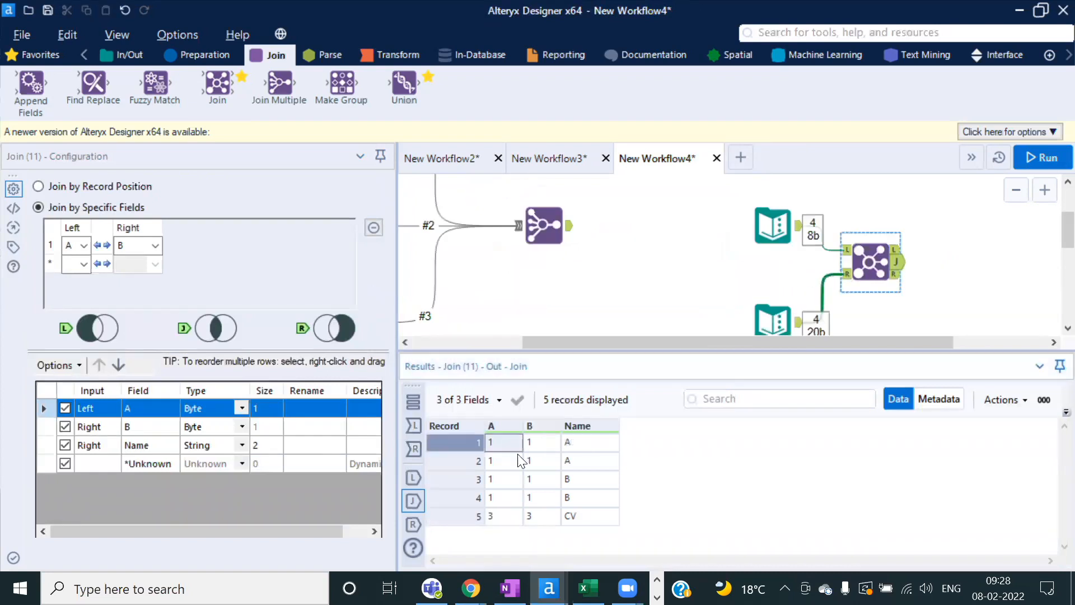
left_click_drag(588, 439, 595, 496)
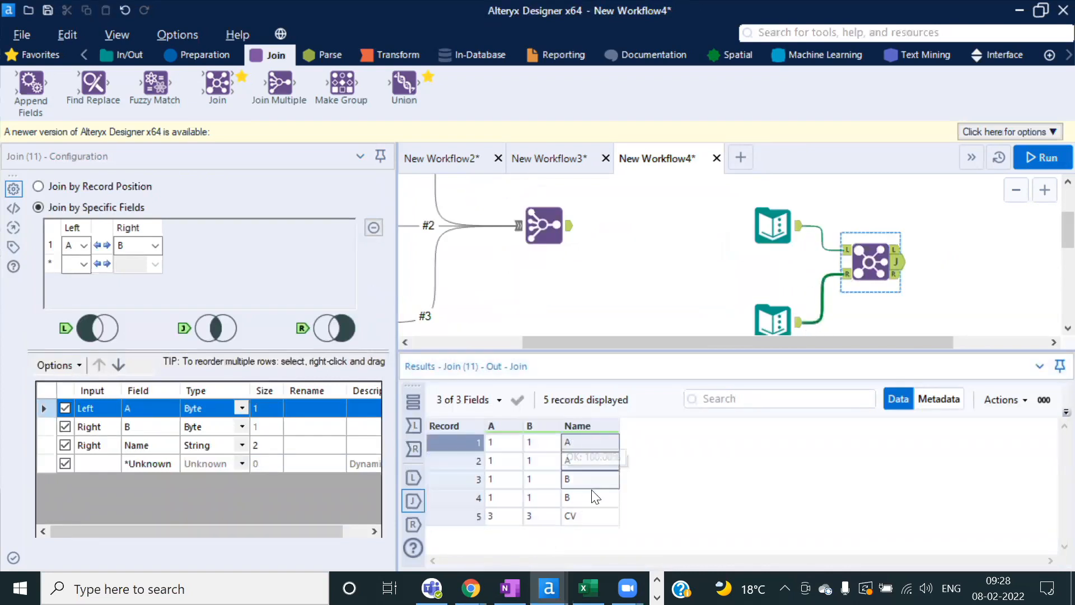
left_click_drag(505, 444, 544, 520)
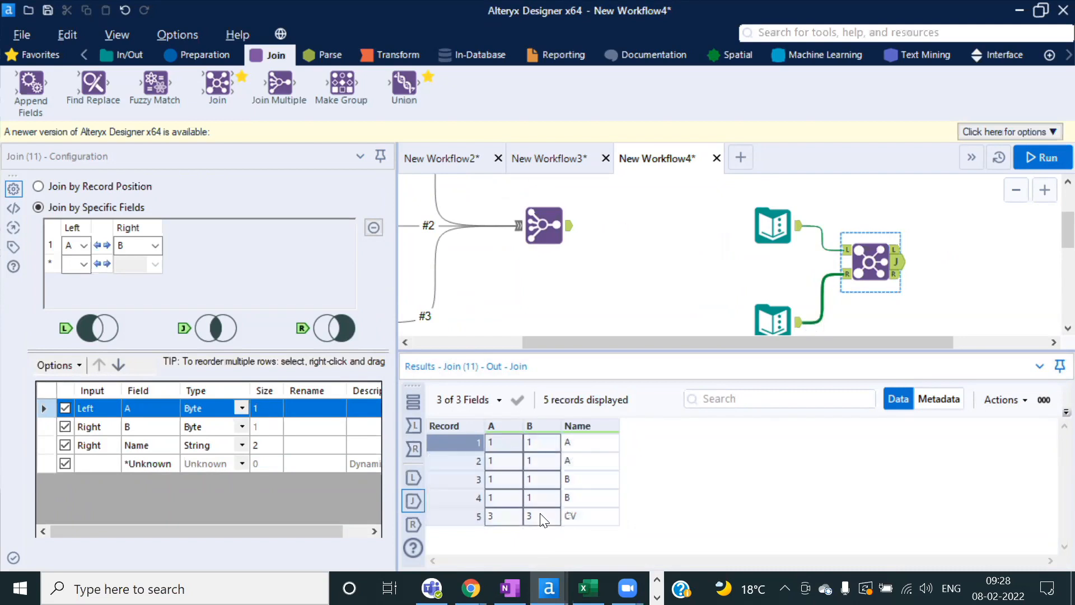
Step: Rename the input columns to AID and BID and rerun the workflow
left_click(773, 224)
double_click(66, 201)
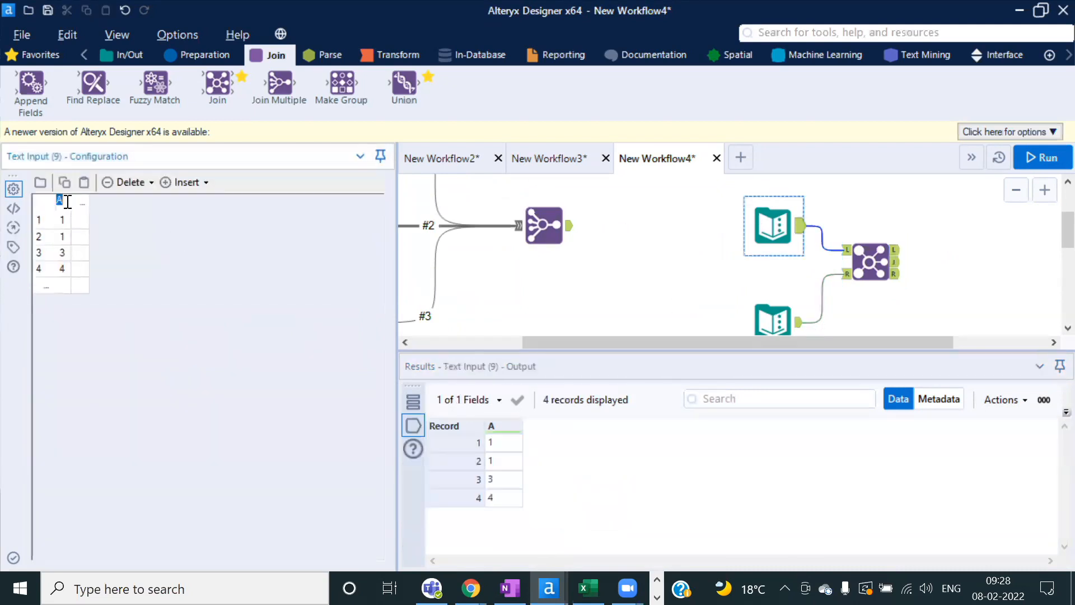
type("AID")
left_click(752, 303)
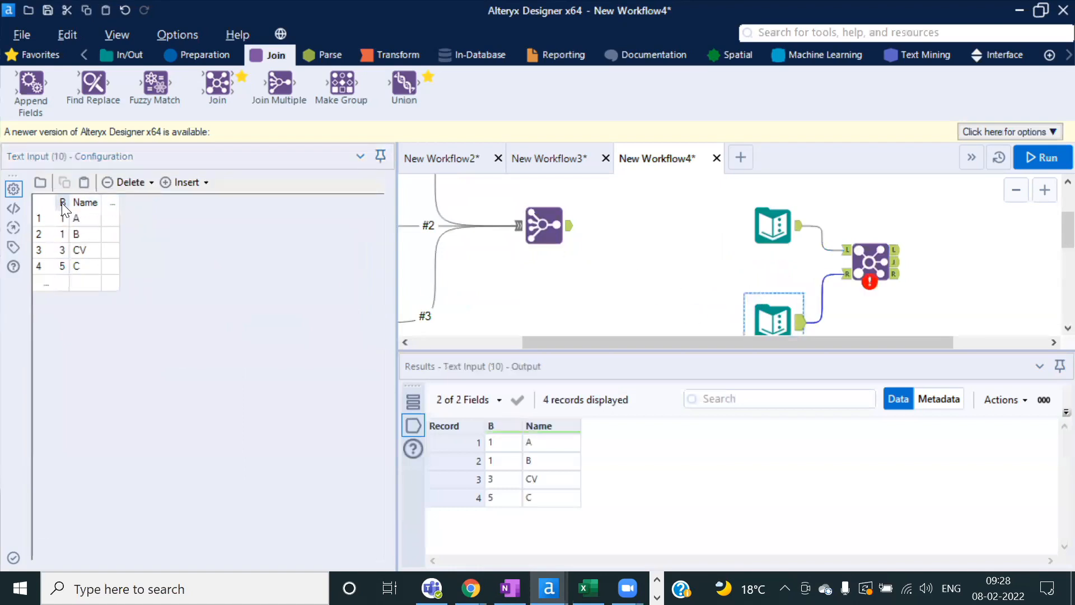
double_click(62, 202)
type("BID")
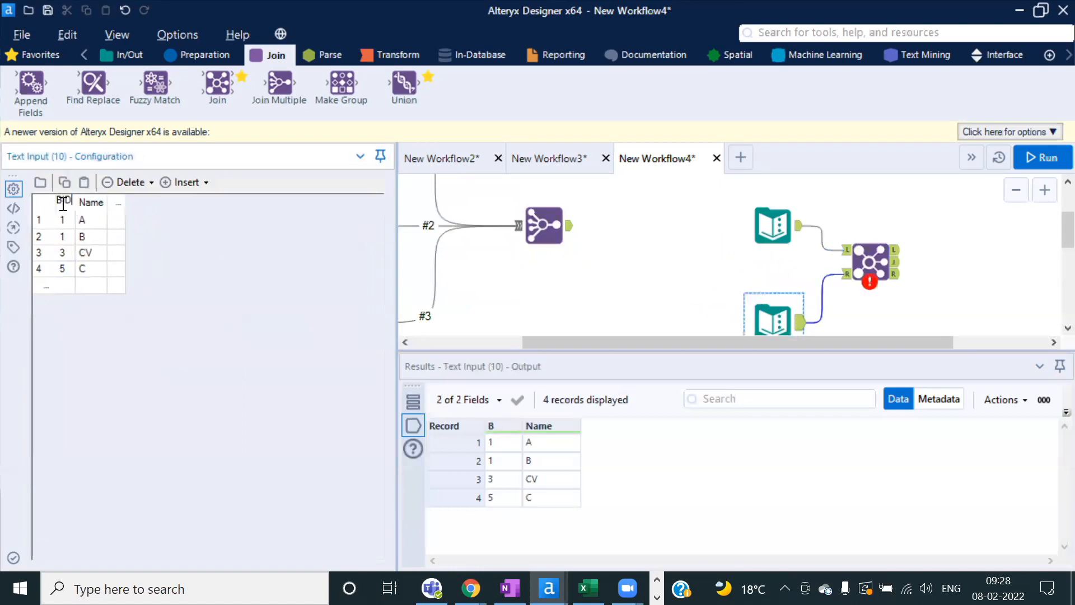
left_click(1030, 159)
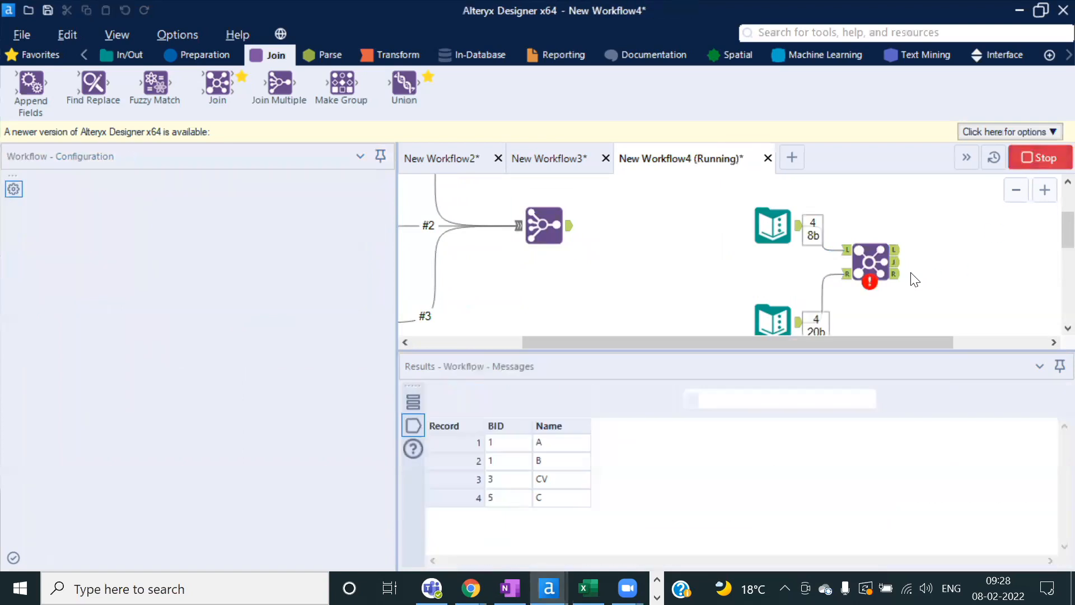
Step: Set the Join to match AID = BID, run it, and check the 5 output records
left_click(685, 359)
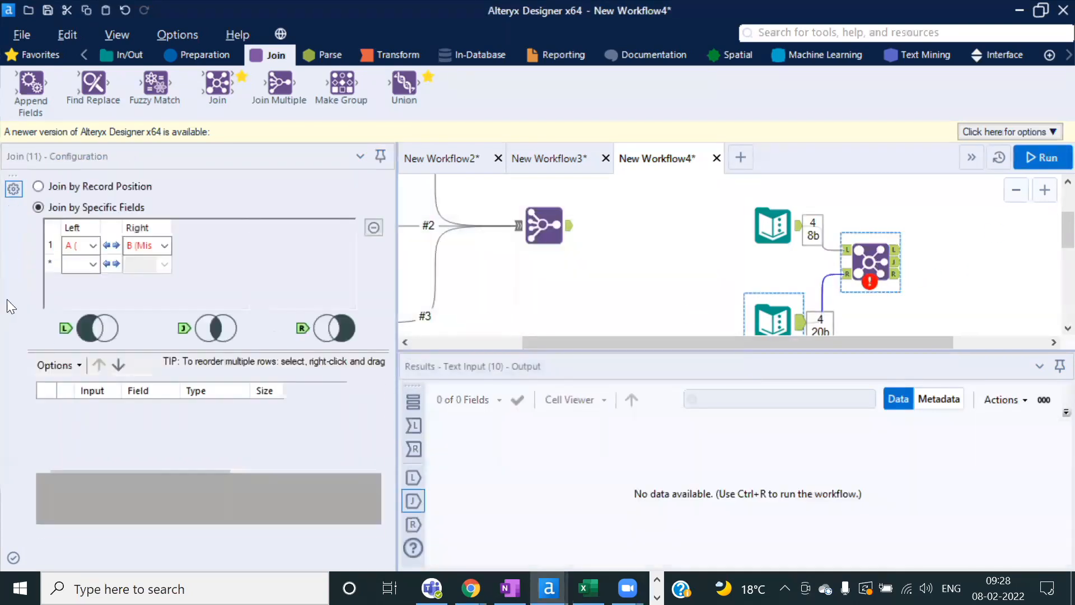
left_click(93, 246)
left_click(76, 263)
left_click(164, 245)
left_click(144, 261)
left_click(1043, 158)
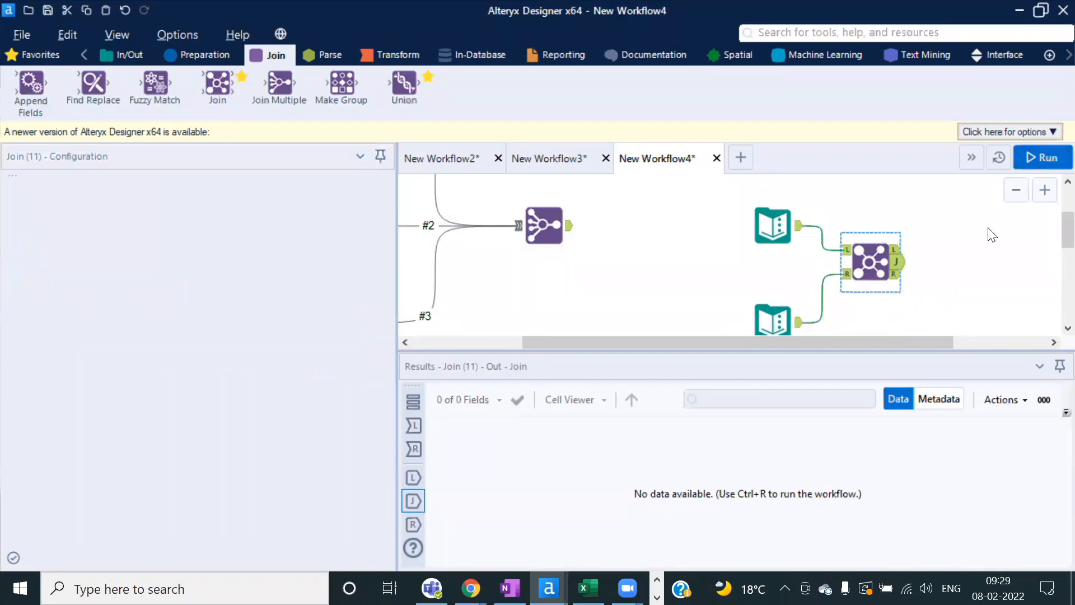
left_click(668, 352)
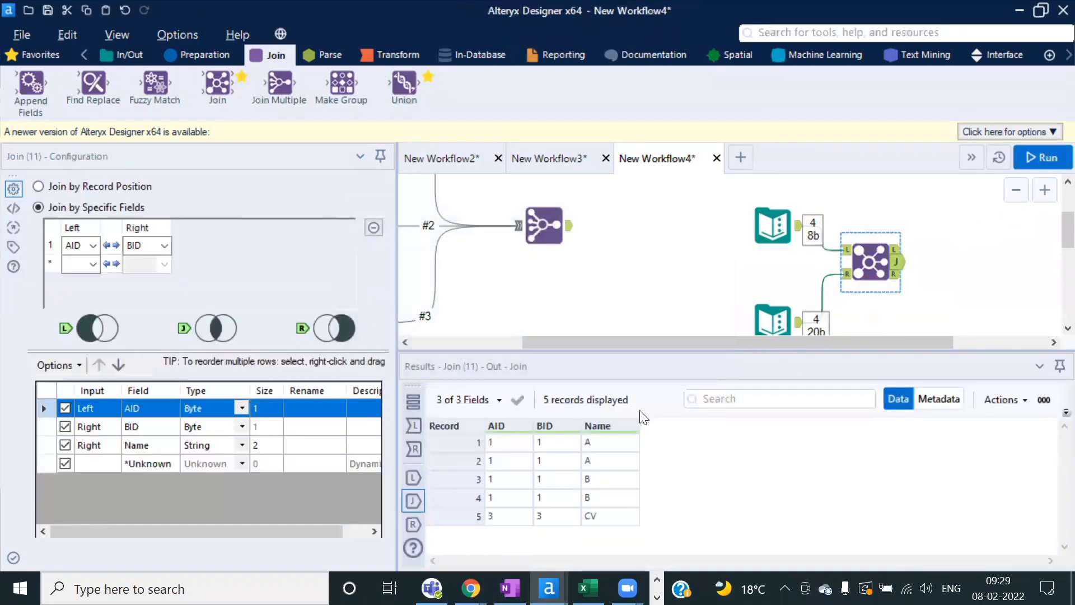
left_click_drag(507, 444, 546, 515)
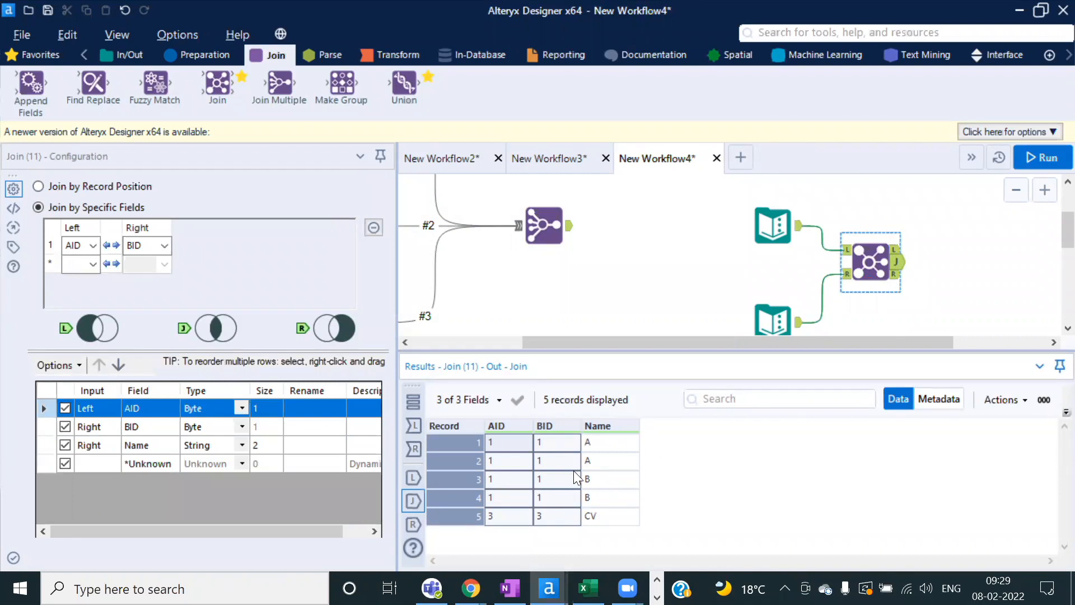
Step: Exclude BID from the Join output and rerun, leaving AID and Name across 5 records
left_click(65, 427)
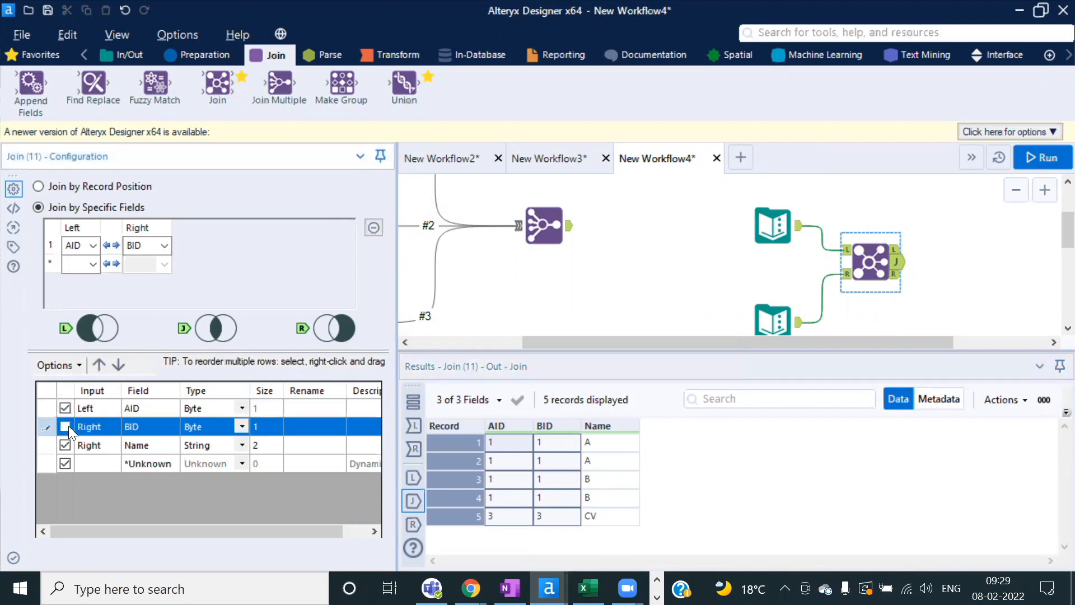
left_click(1048, 157)
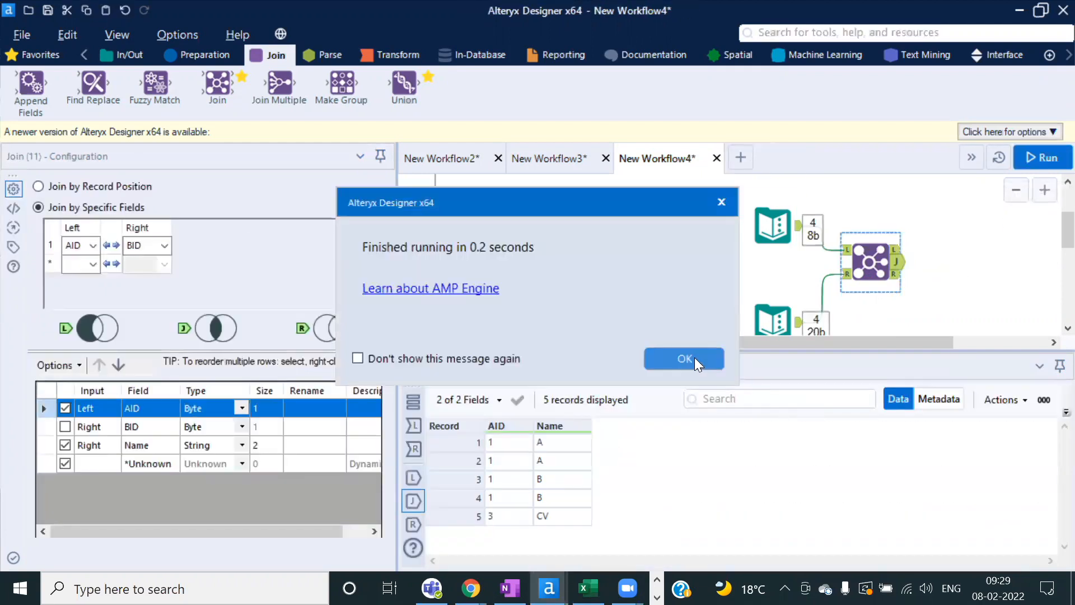
left_click(685, 358)
left_click_drag(496, 443, 563, 529)
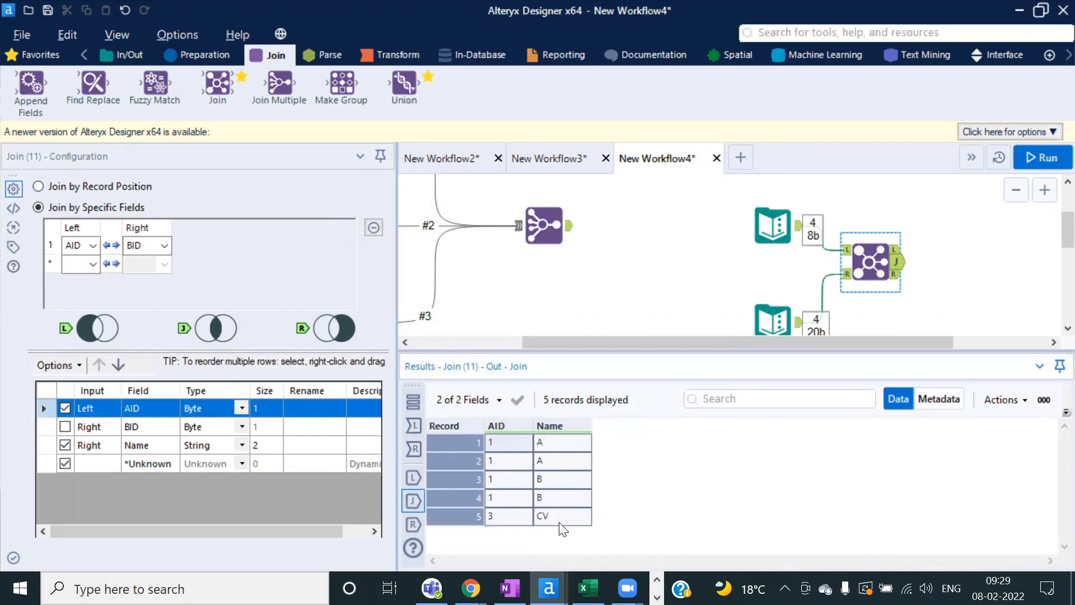
Step: Compare against the Join Multiple tool's 9-record A, B, C output
scroll(655, 271, "down", 2)
left_click(616, 238)
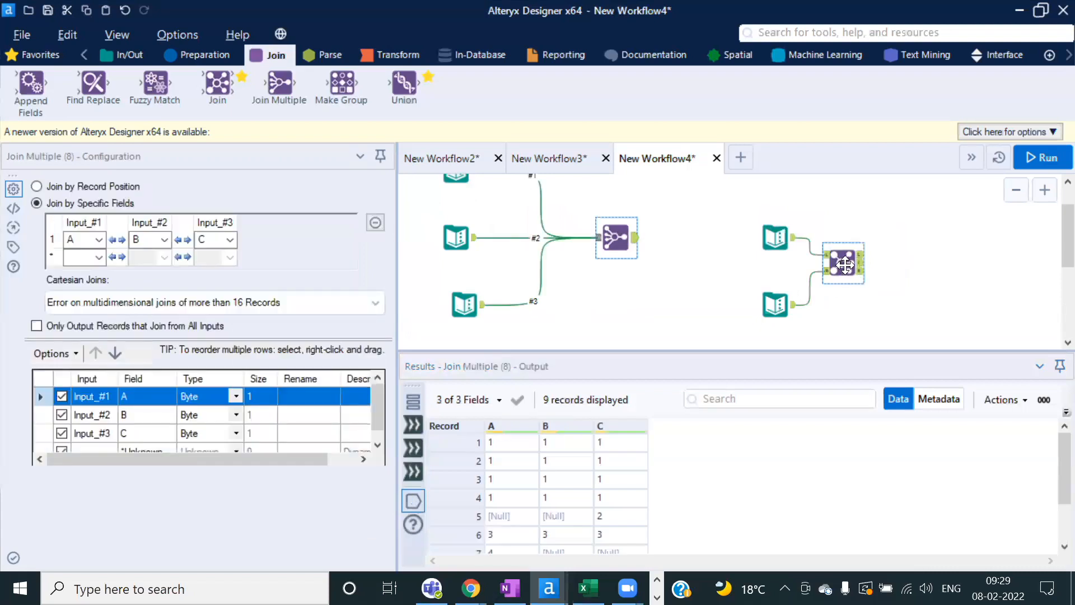
left_click(847, 268)
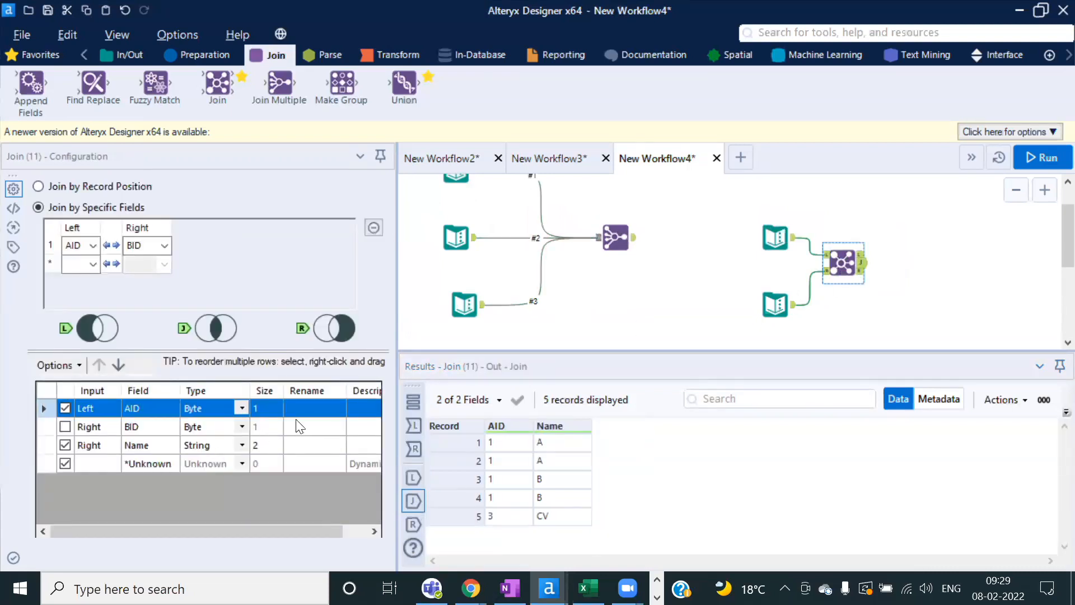
left_click(618, 235)
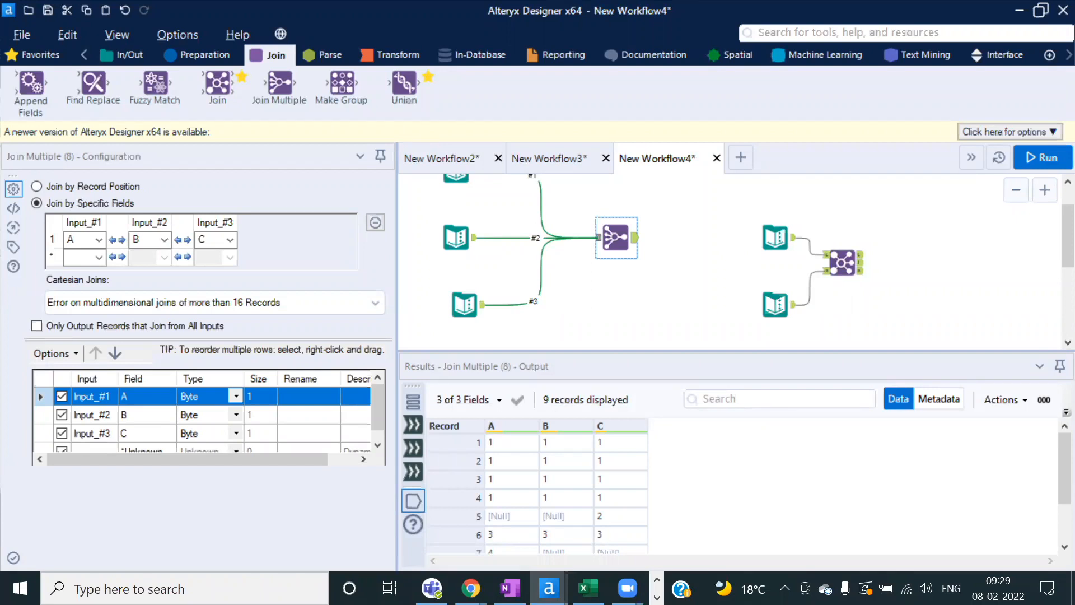
Step: Start a new workflow, paste the two text inputs, and run it
left_click(741, 158)
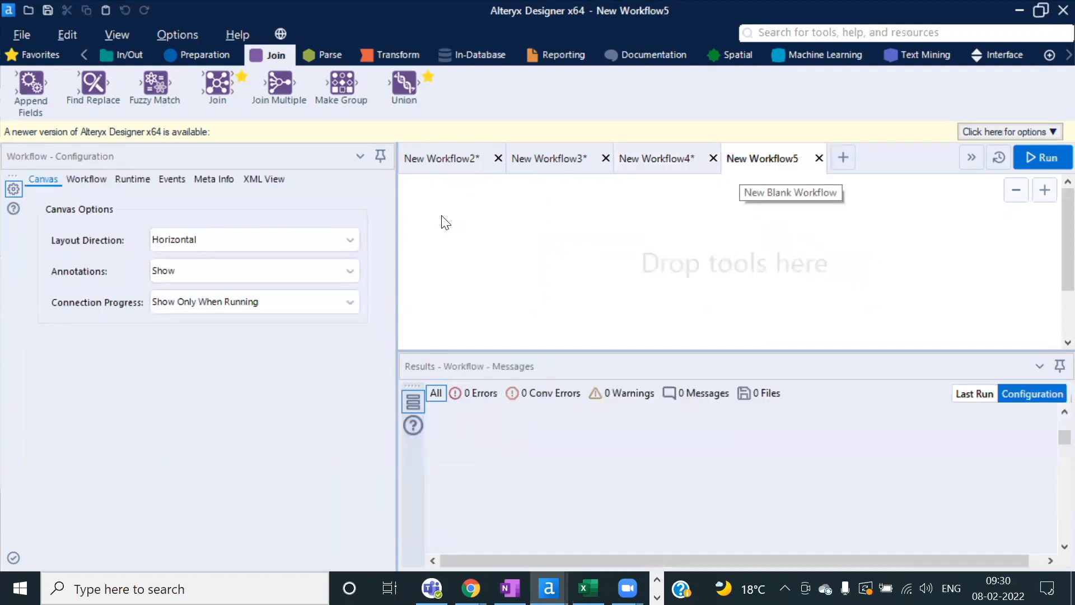
key("ctrl+v")
left_click(1033, 160)
left_click(684, 355)
Step: Confirm both text inputs hold 17 rows of Field1 = 1, and shorten the results pane slightly
left_click(468, 232)
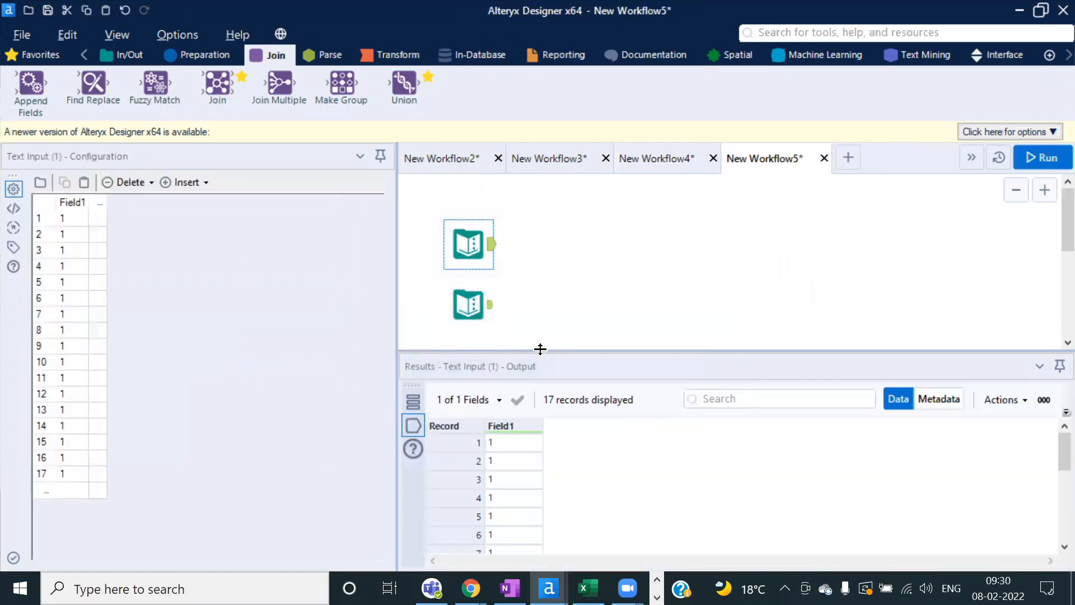
left_click_drag(540, 349, 539, 334)
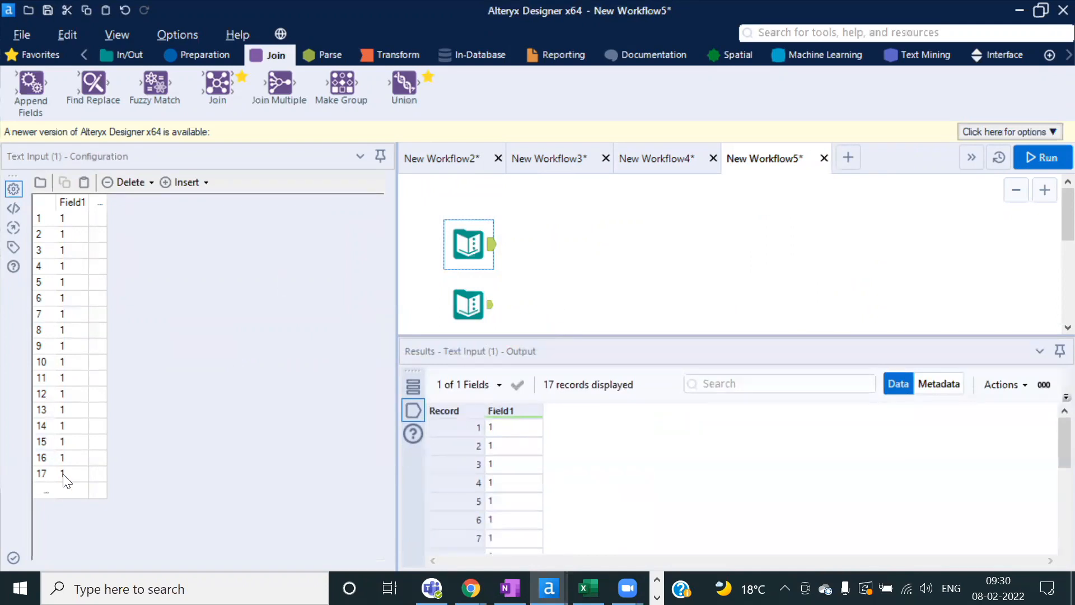
left_click(468, 304)
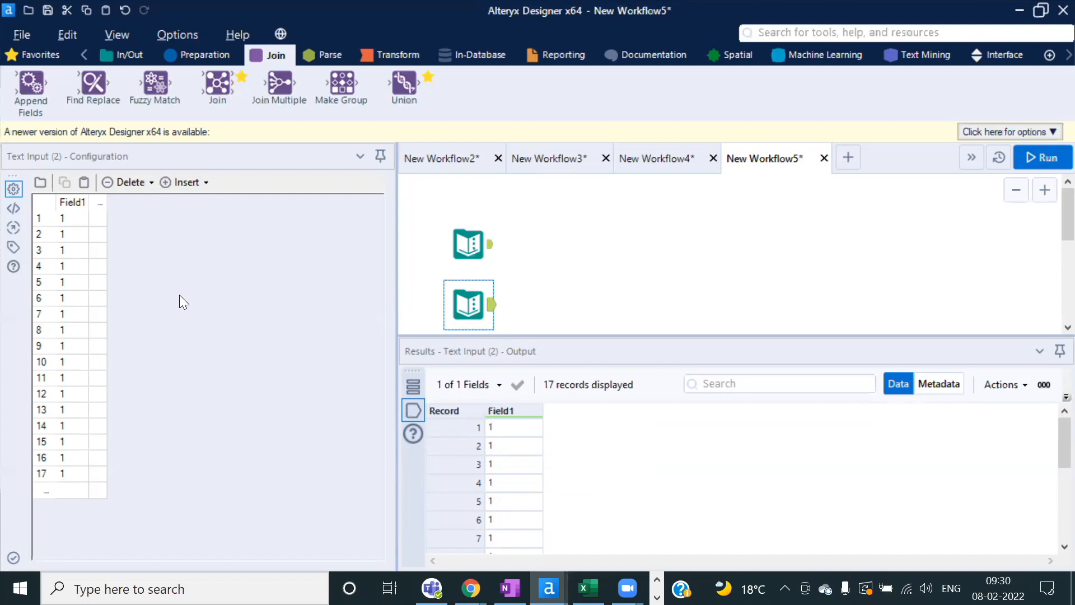
left_click(463, 253, "ctrl")
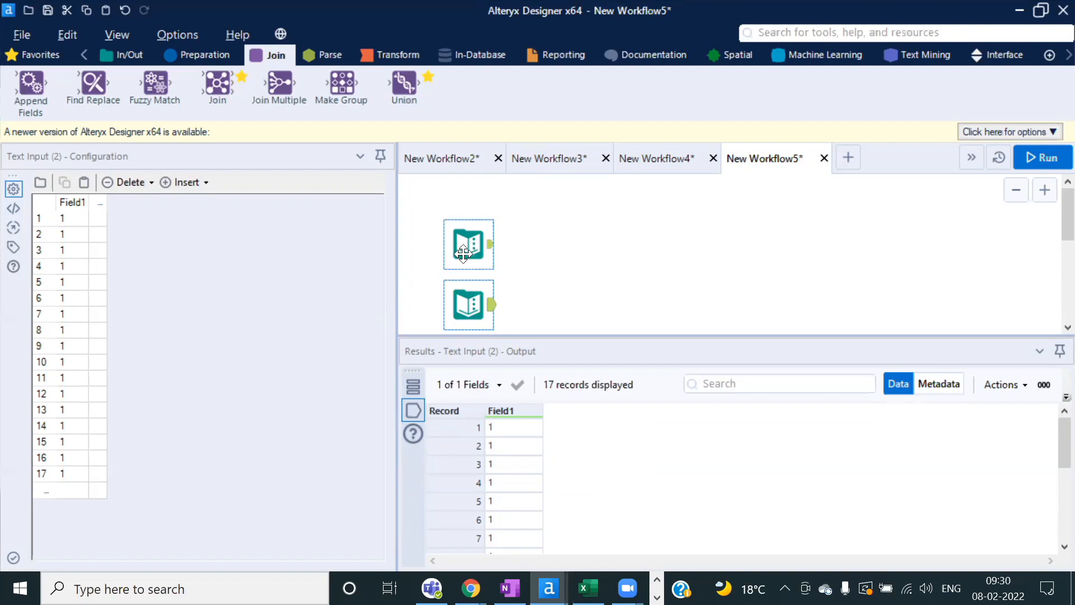
left_click(463, 253)
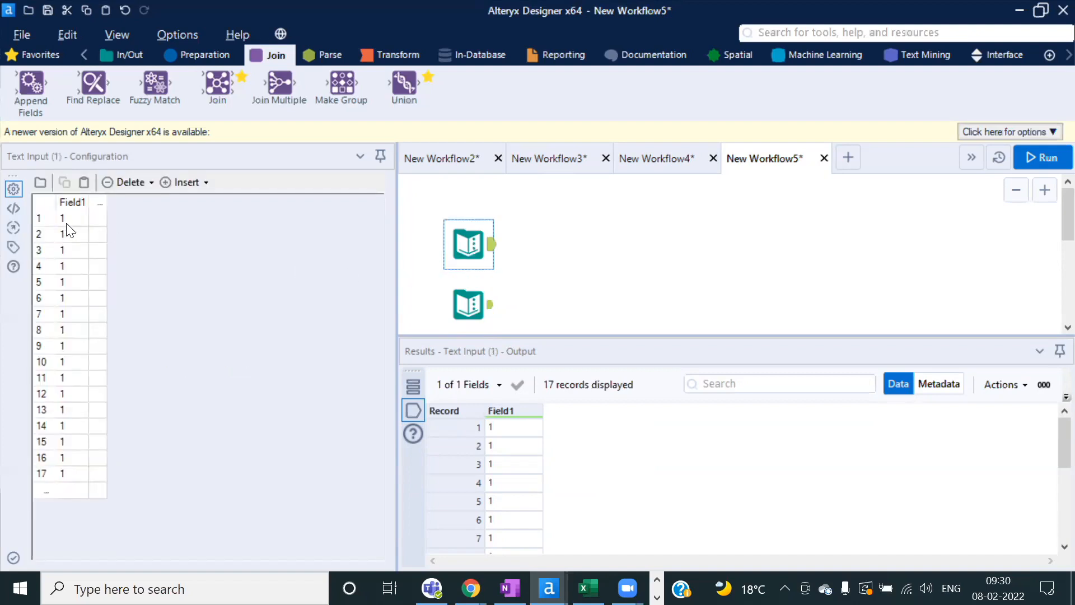
left_click_drag(69, 236, 67, 525)
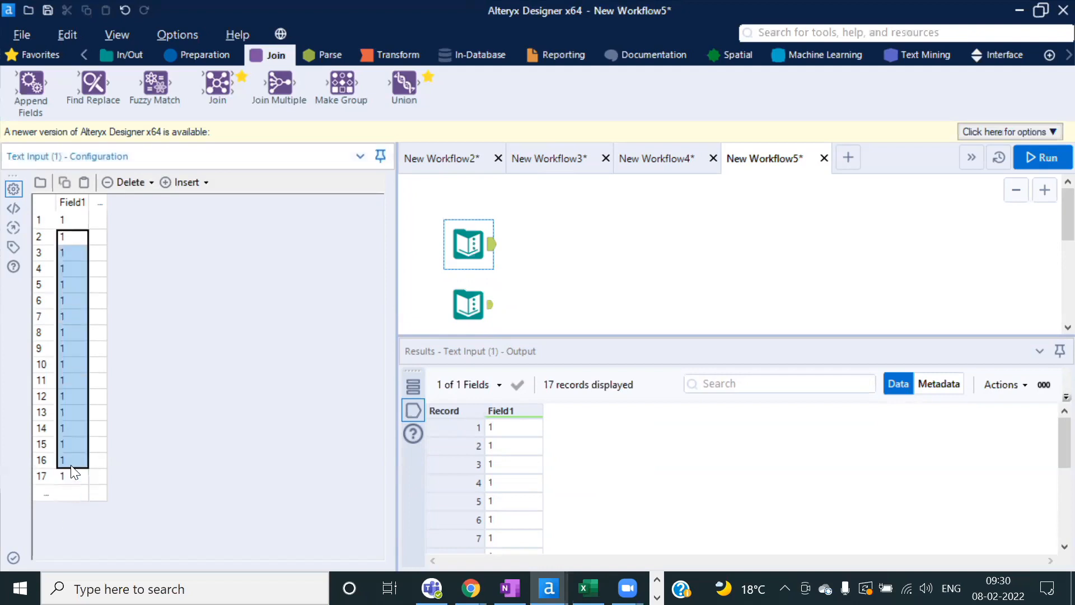
left_click(468, 302)
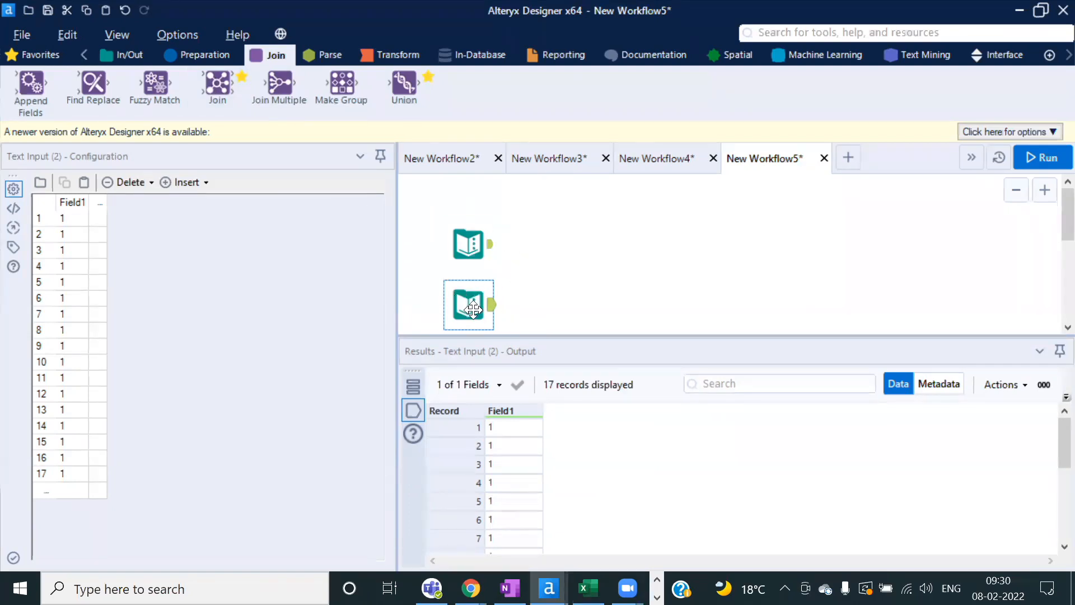
left_click_drag(543, 334, 541, 357)
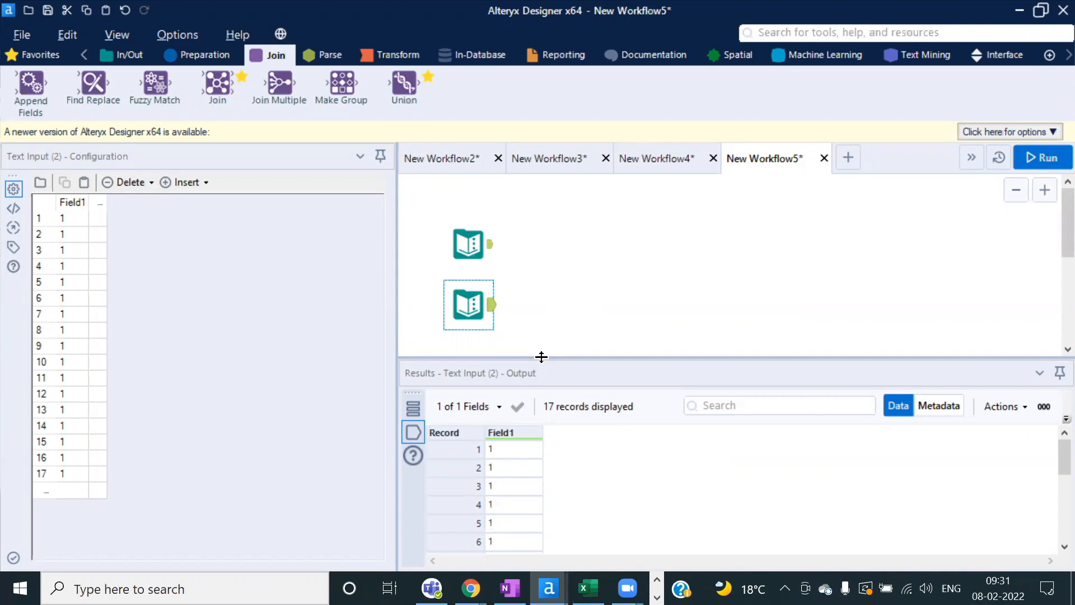
Step: Add a Join Multiple tool fed by both Text Inputs, joining them on Field1
left_click_drag(272, 85, 580, 278)
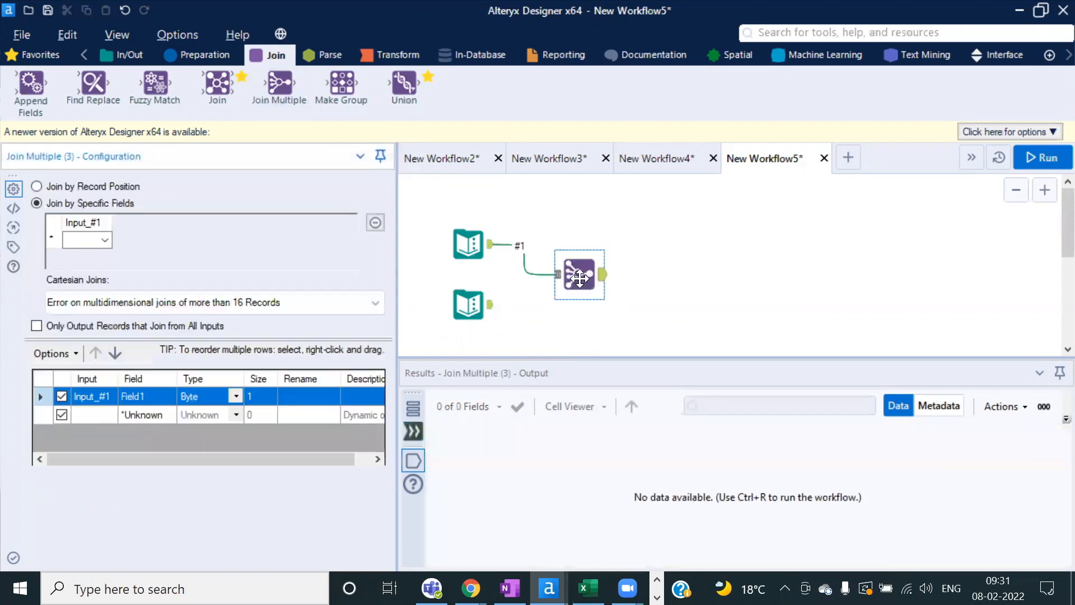
left_click_drag(490, 305, 576, 272)
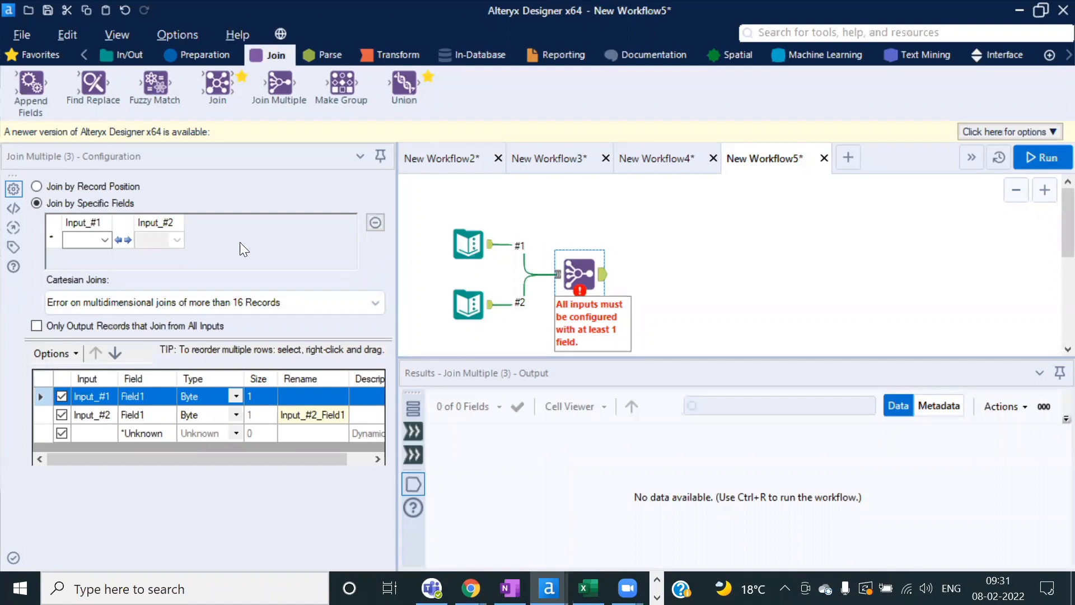
left_click(105, 240)
left_click(101, 257)
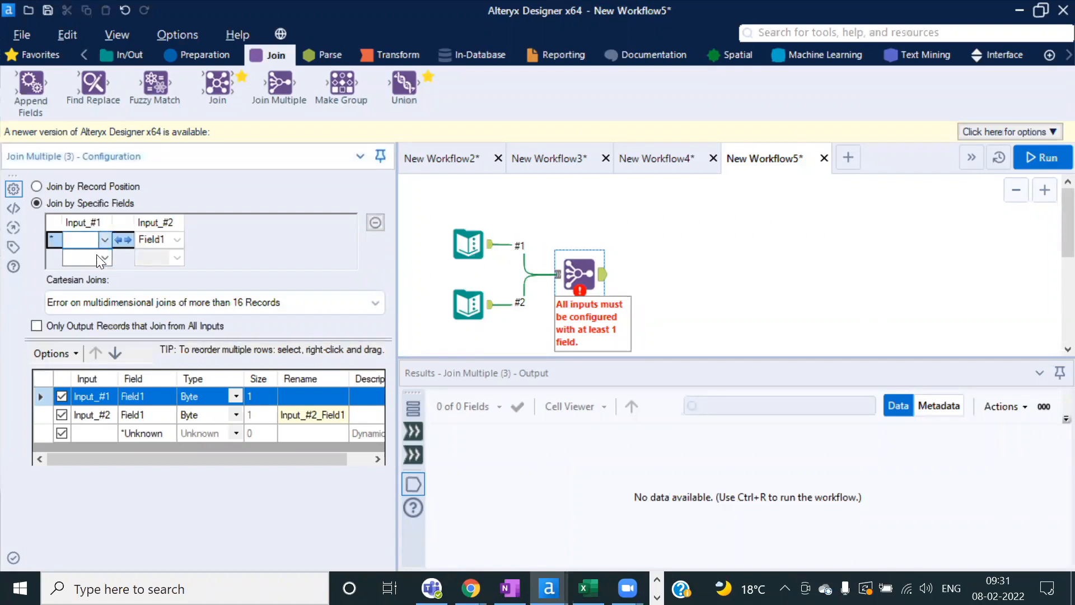
Step: Run the workflow and see the Join Multiple error: 289 records from an N-Dimensional Join
left_click(1049, 162)
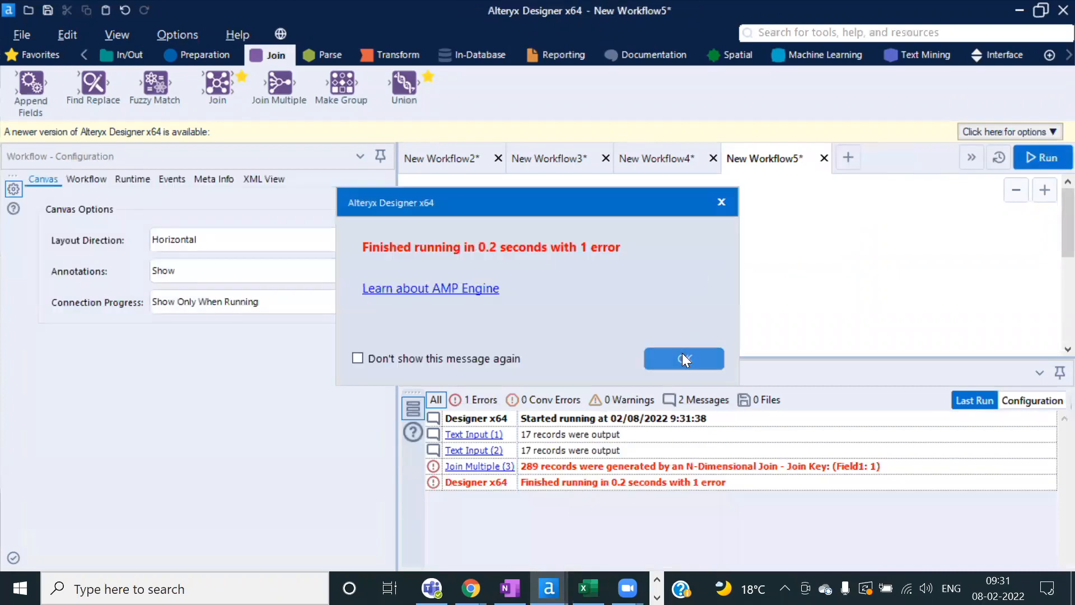
left_click(684, 359)
left_click(575, 270)
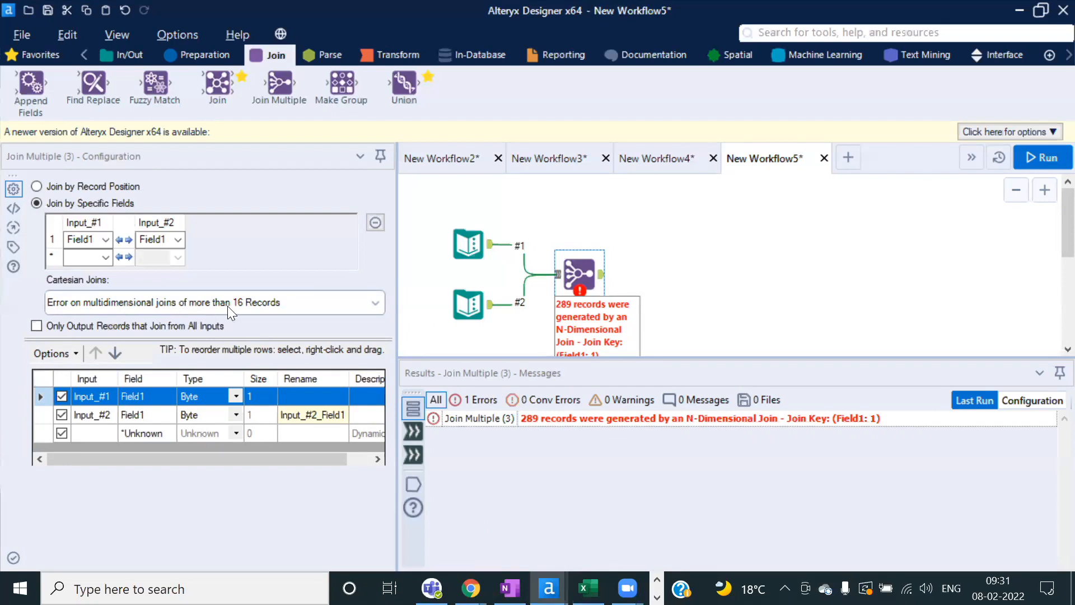
left_click(468, 245)
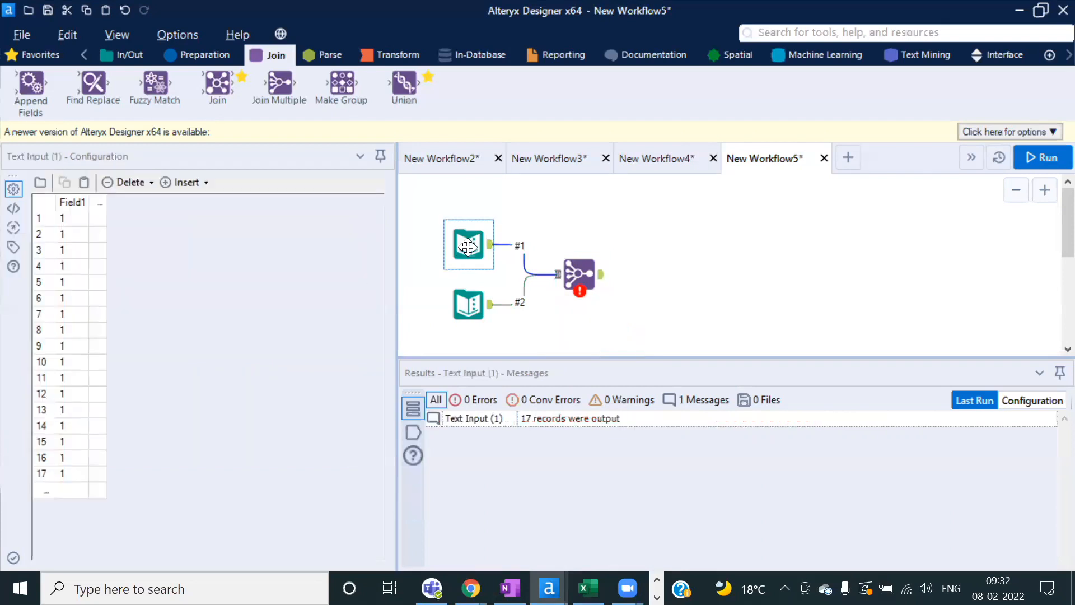
left_click(473, 306, "ctrl")
left_click(582, 275)
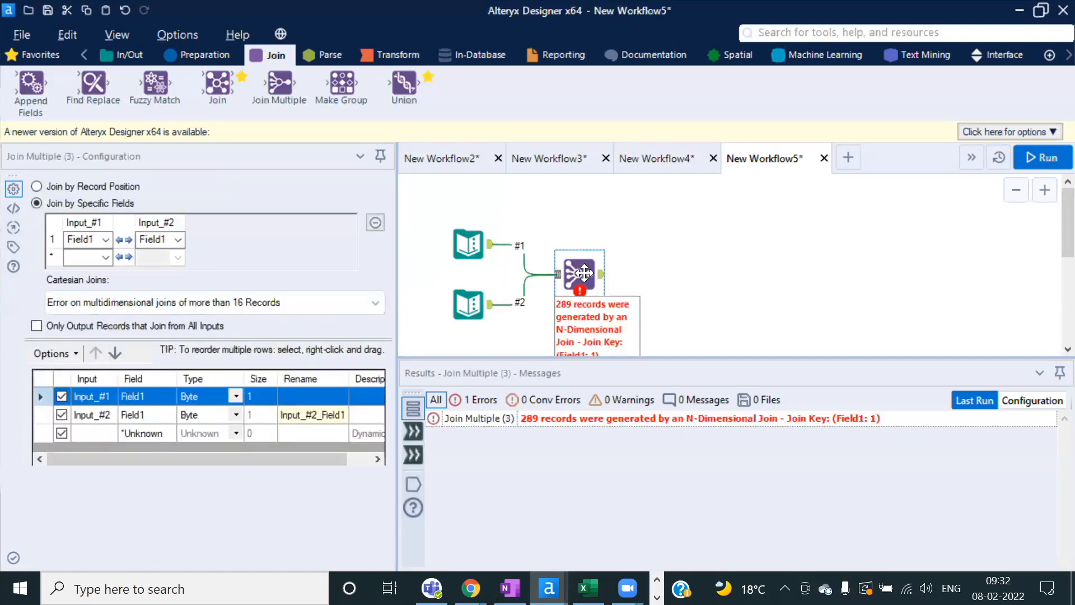
Step: Reselect the two Text Inputs and the Join Multiple to examine its cartesian join options
left_click(469, 244)
left_click(468, 304, "ctrl")
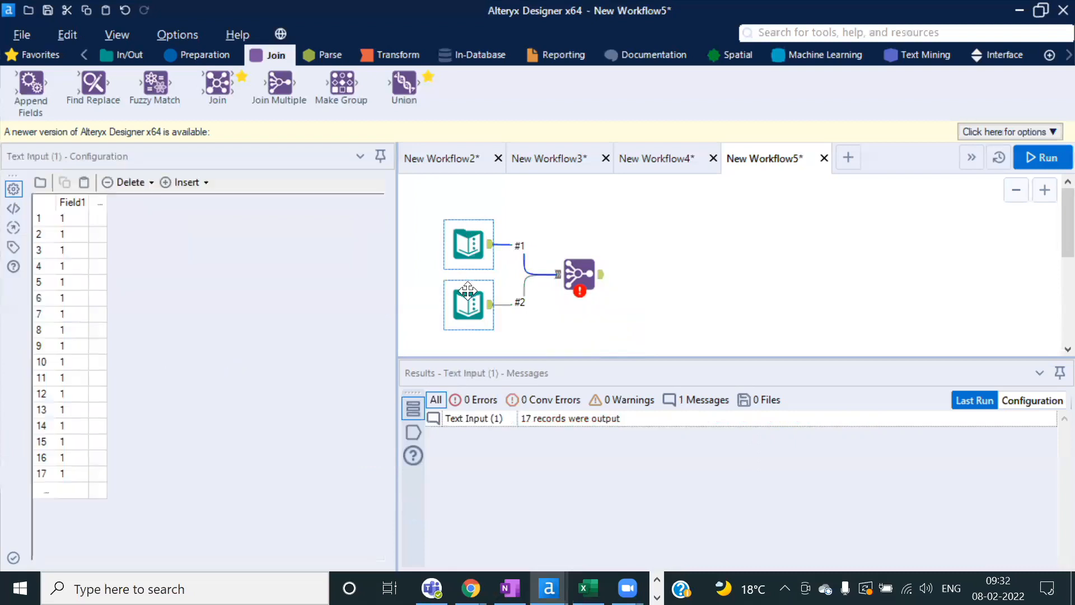
left_click(468, 304)
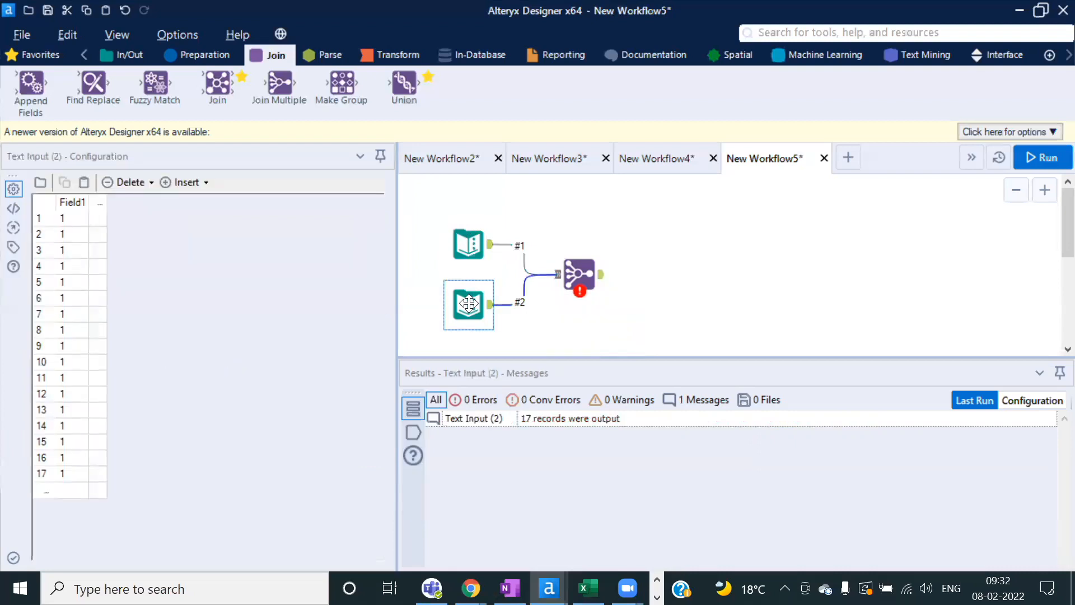
left_click(586, 271, "ctrl")
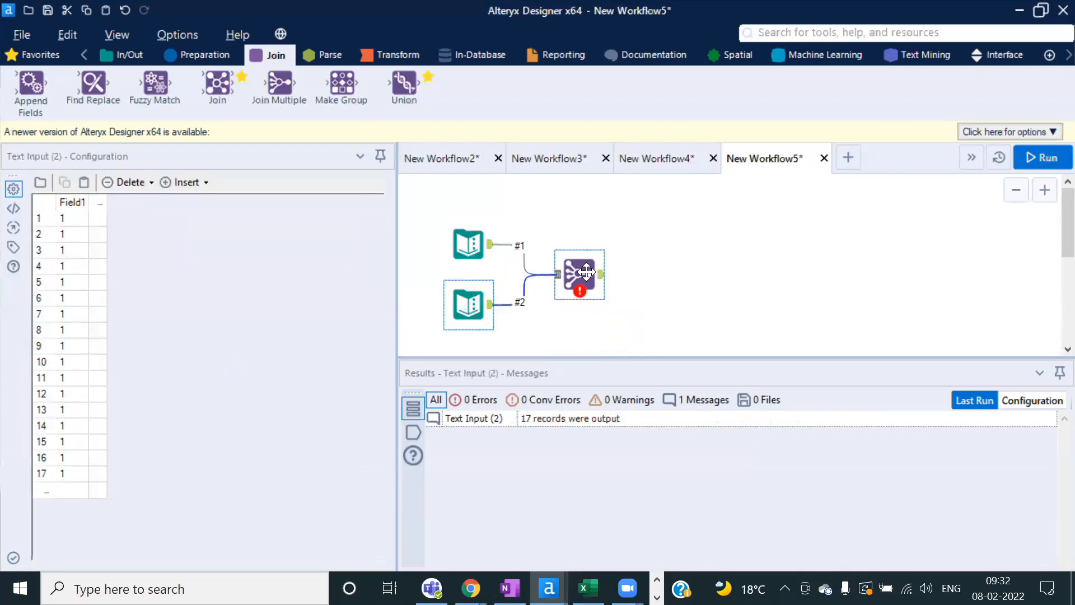
left_click(586, 271)
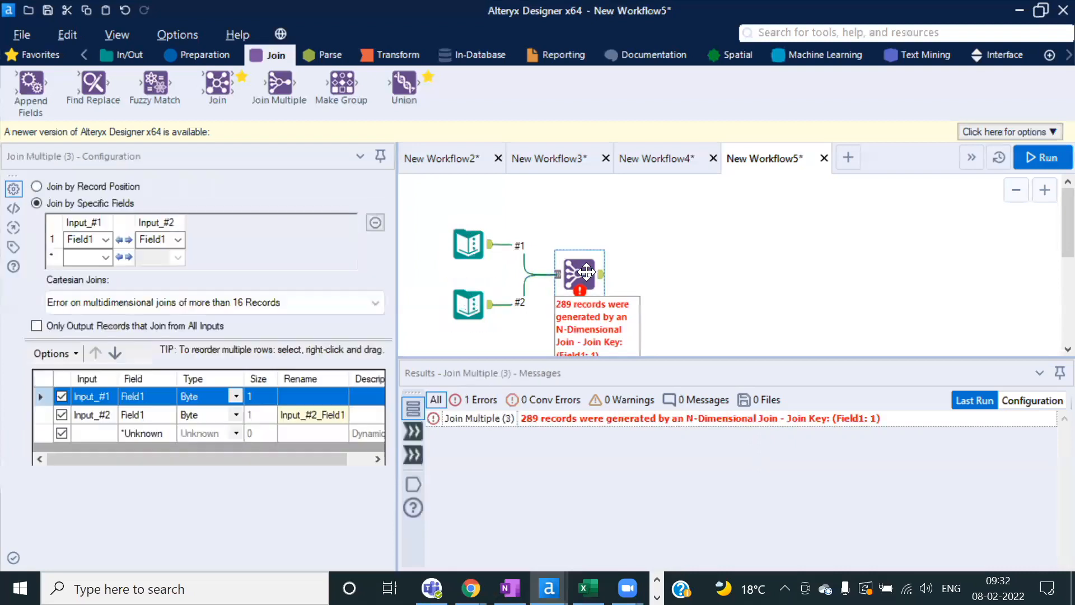
left_click(373, 305)
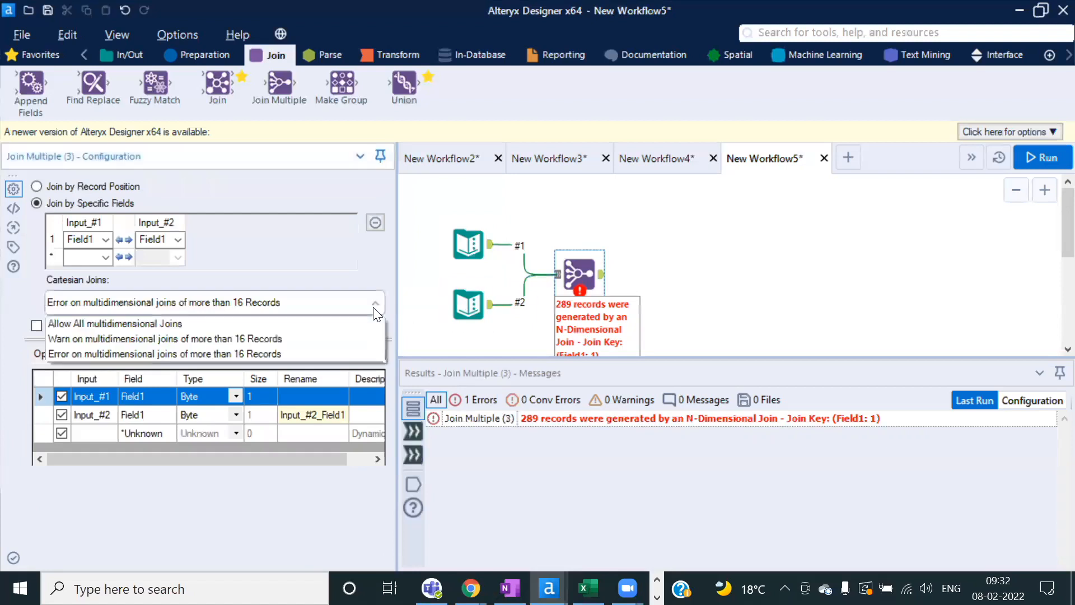
Step: Set Cartesian Joins to 'Allow All multidimensional Joins' and rerun the workflow
left_click(150, 326)
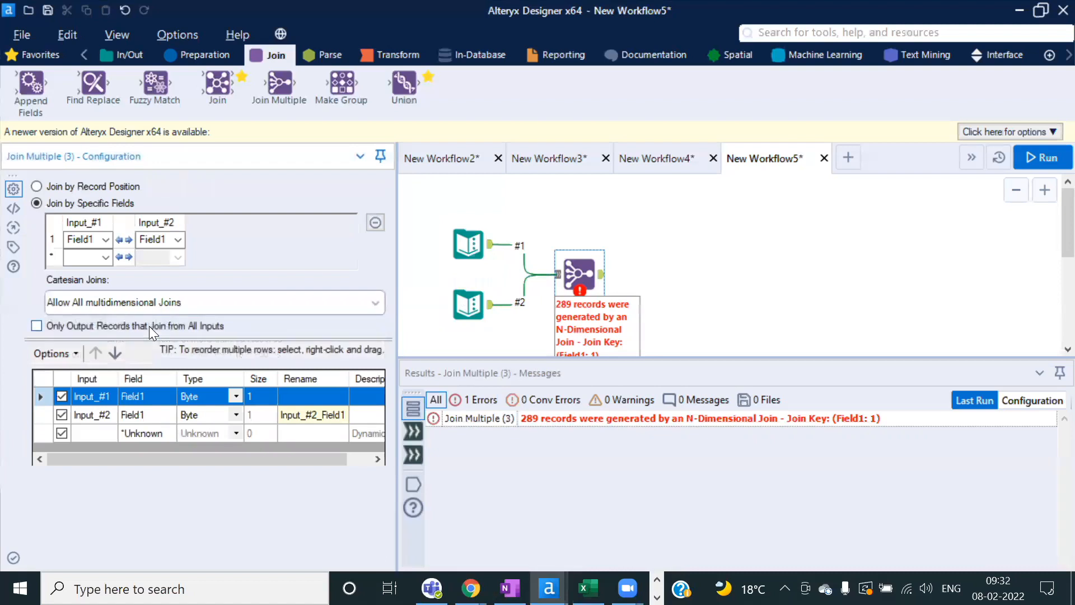
left_click(1033, 153)
left_click(666, 348)
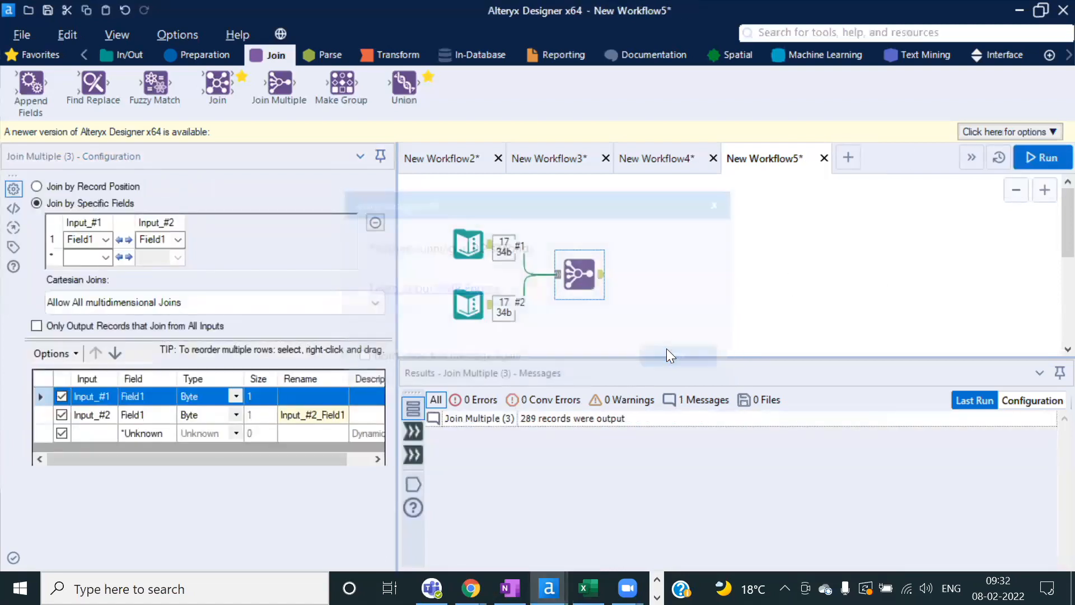
left_click(602, 280)
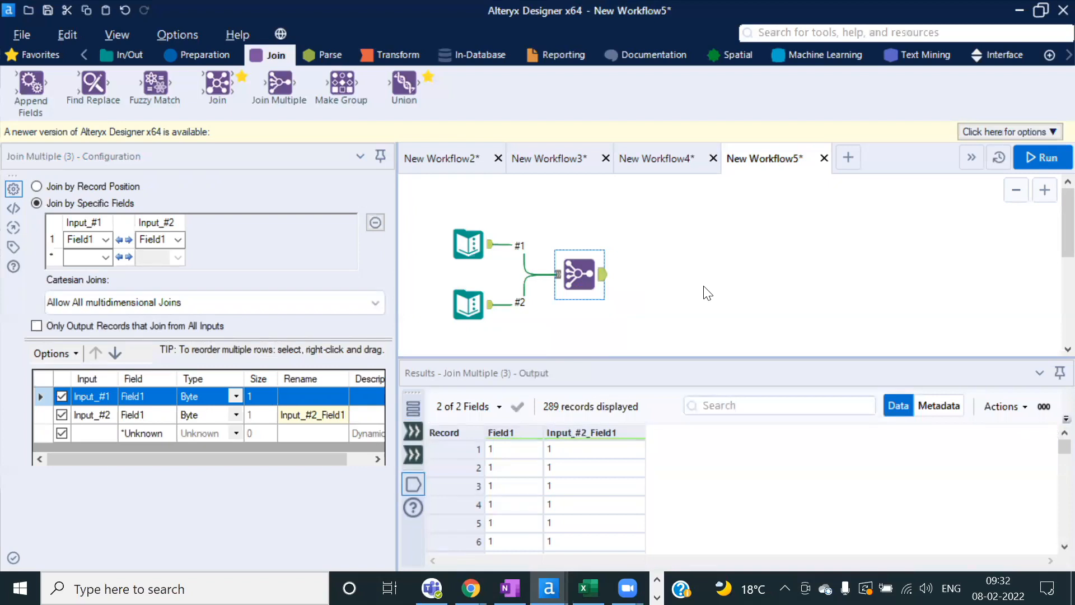
Step: Compare the first input's 17 records with the Join Multiple's 289 joined records
left_click(374, 302)
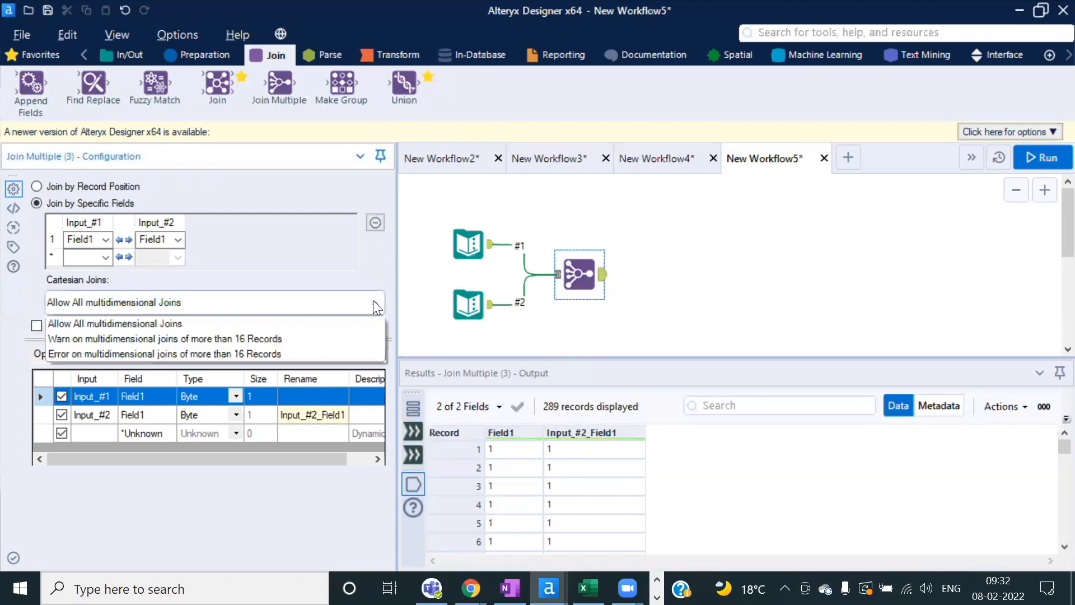
left_click(374, 302)
left_click(458, 254)
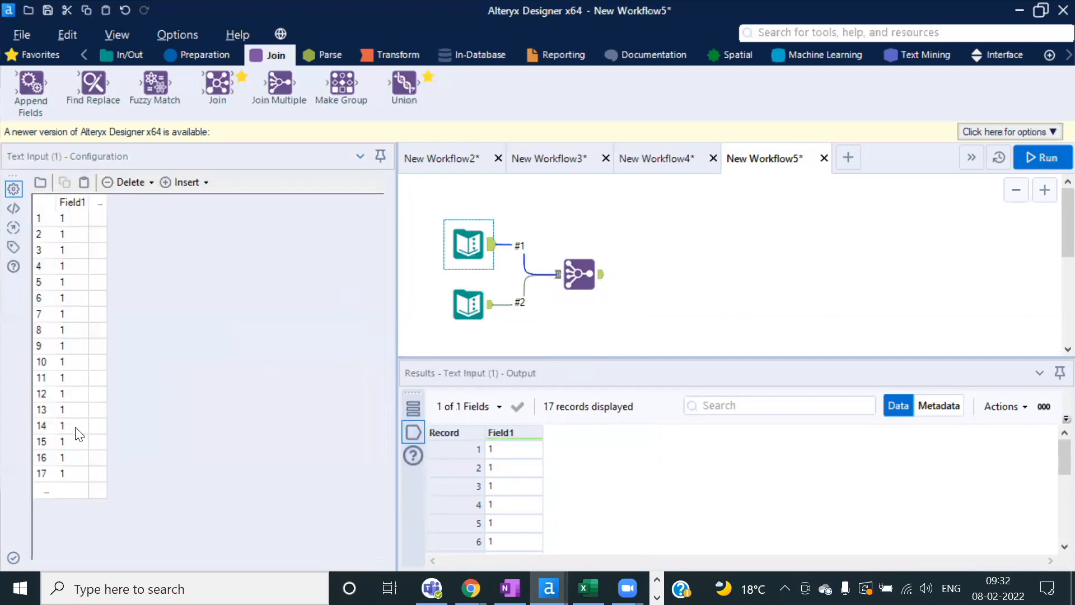
left_click(574, 269)
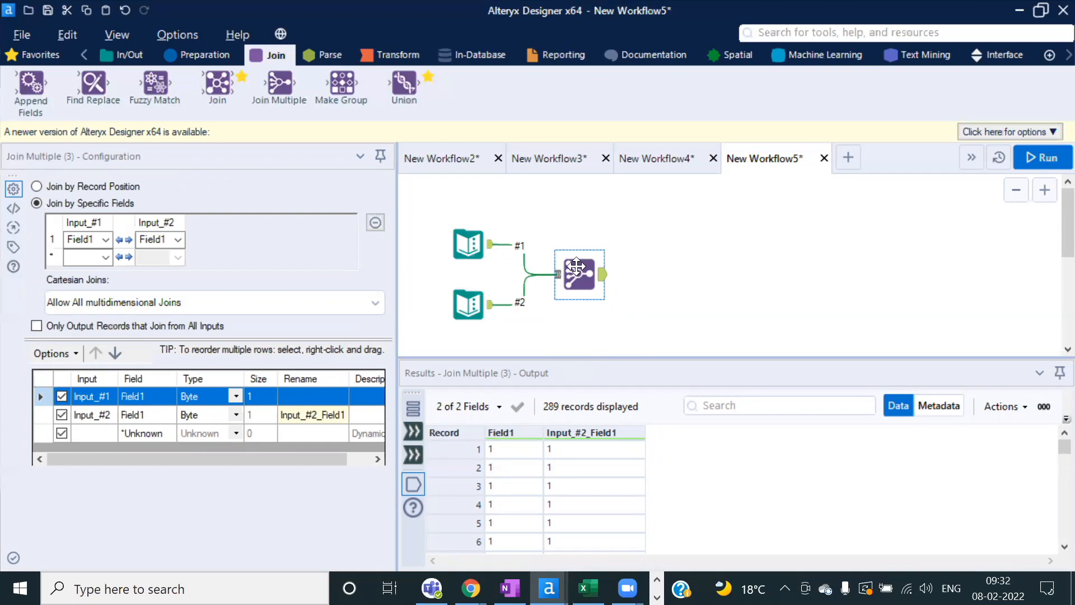
Step: Review both inputs' data, the 289-record output, and the run's 0-error messages
left_click(466, 242)
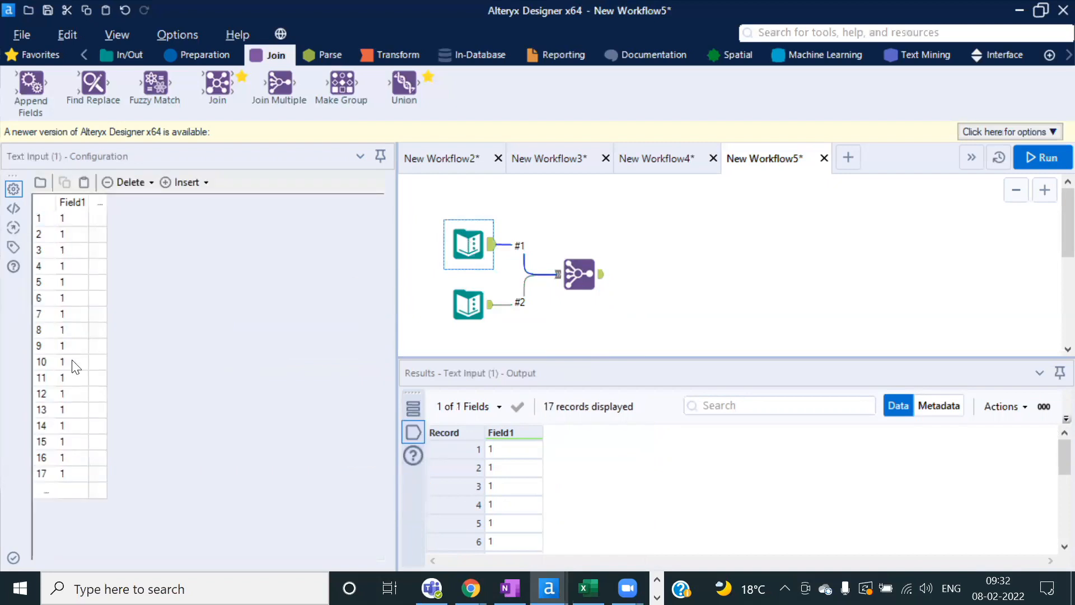
left_click(477, 315)
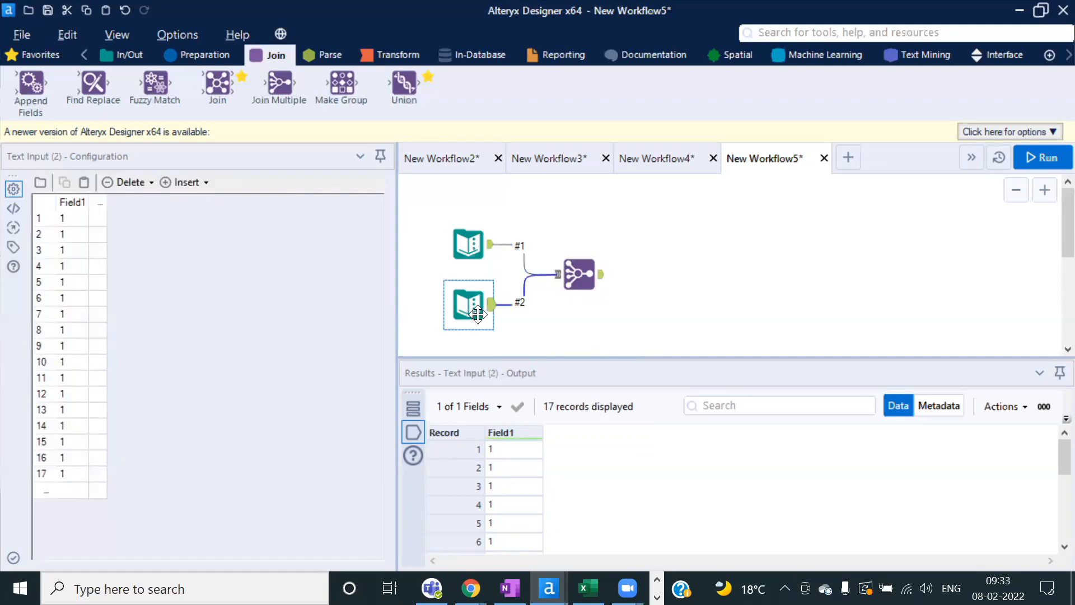
left_click(575, 274)
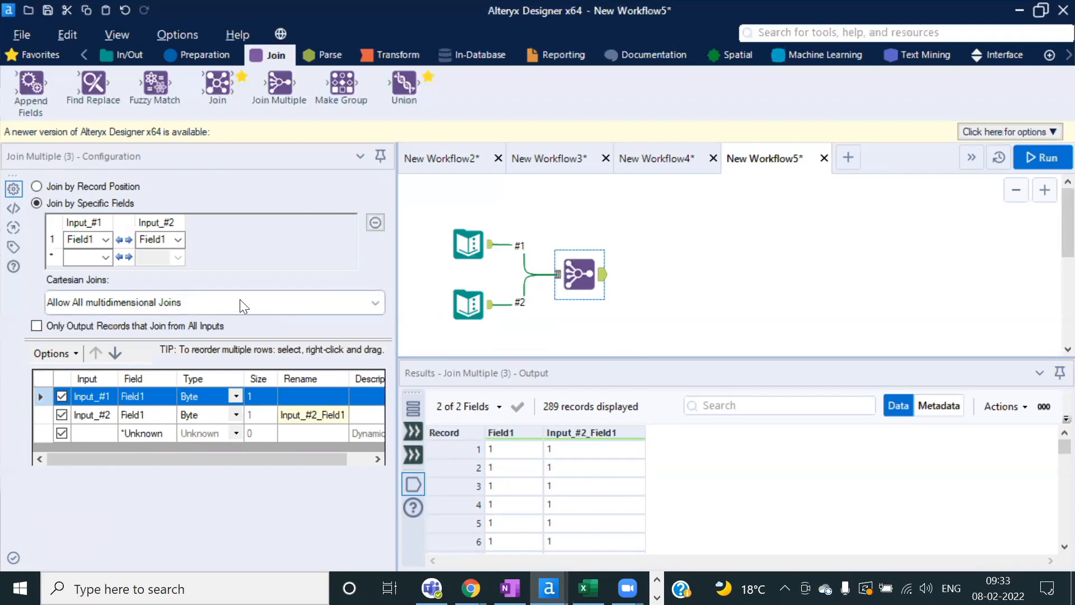
left_click(367, 304)
left_click(372, 306)
left_click(793, 320)
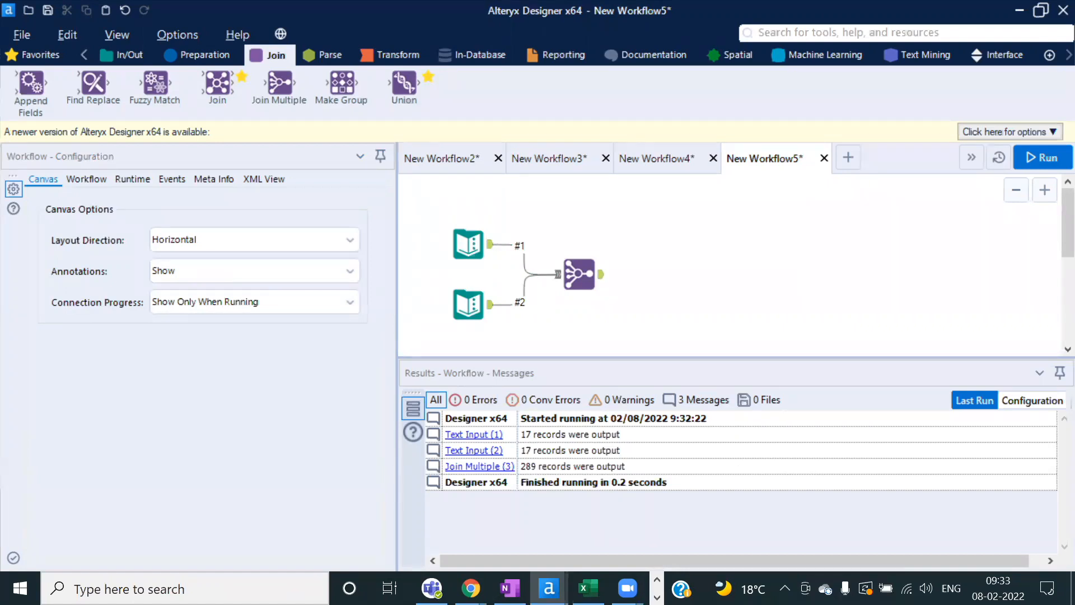
Step: Paste the two copied Text Input tools into a new blank workflow and run it
left_click(849, 157)
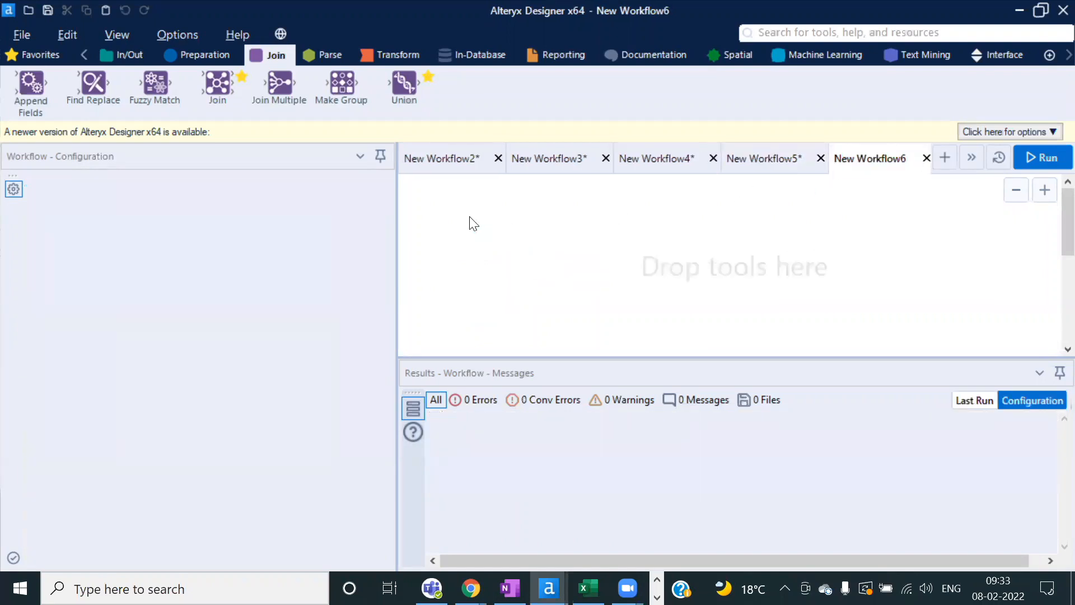
key("ctrl+v")
left_click(606, 285)
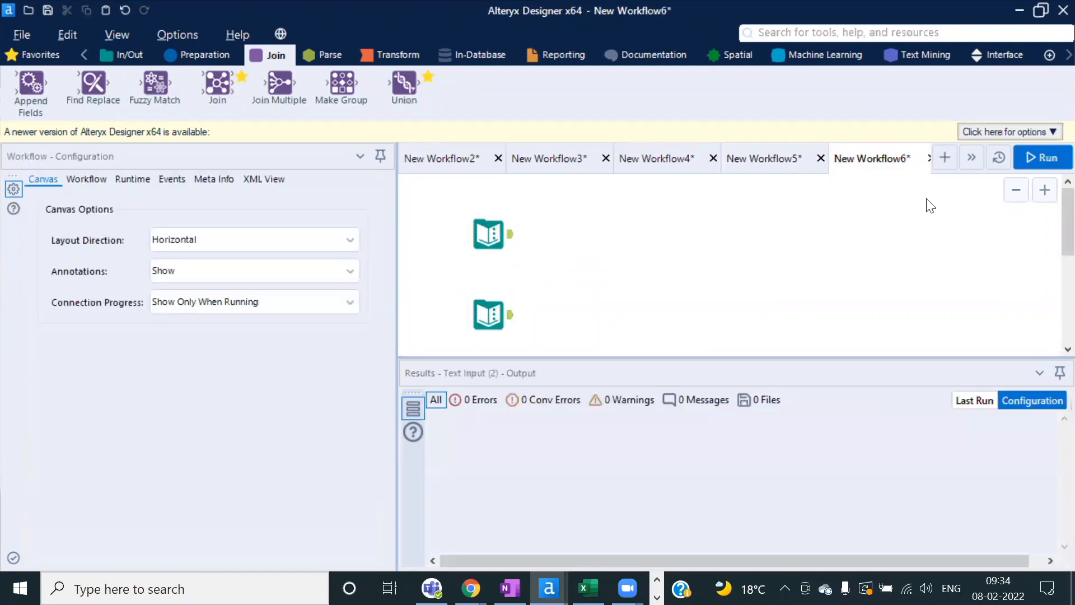
left_click(1043, 160)
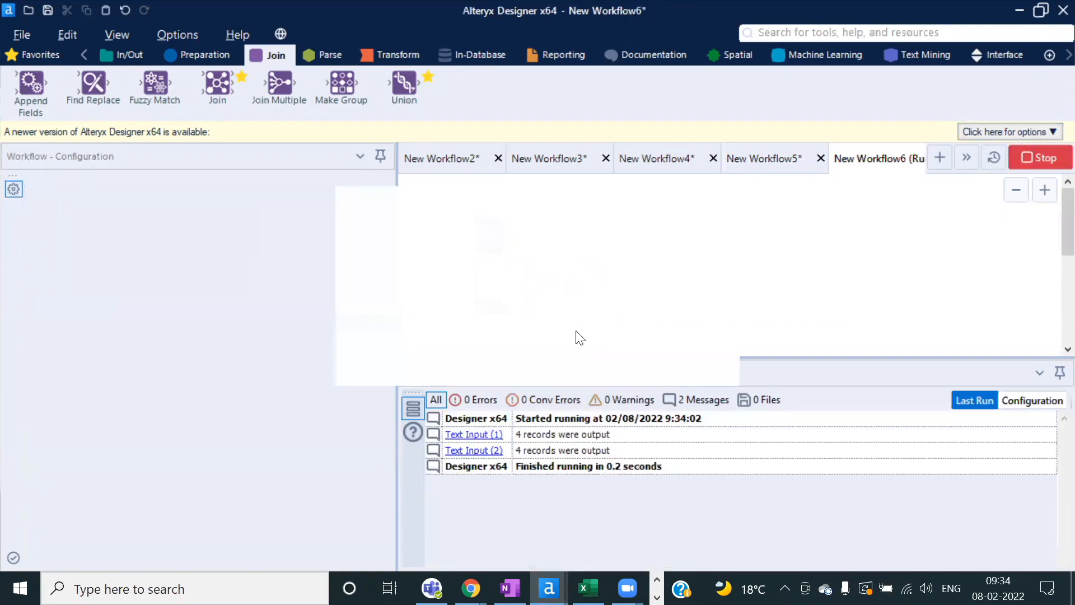
left_click(663, 358)
Step: Compare each Text Input's four name records by switching between the two outputs
left_click(511, 246)
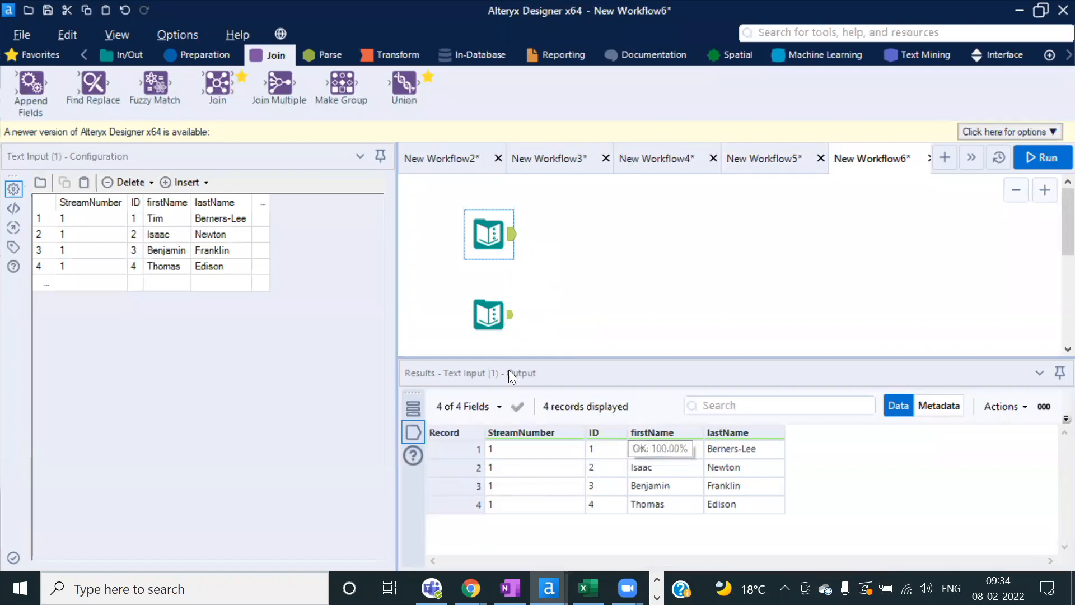
left_click(512, 317)
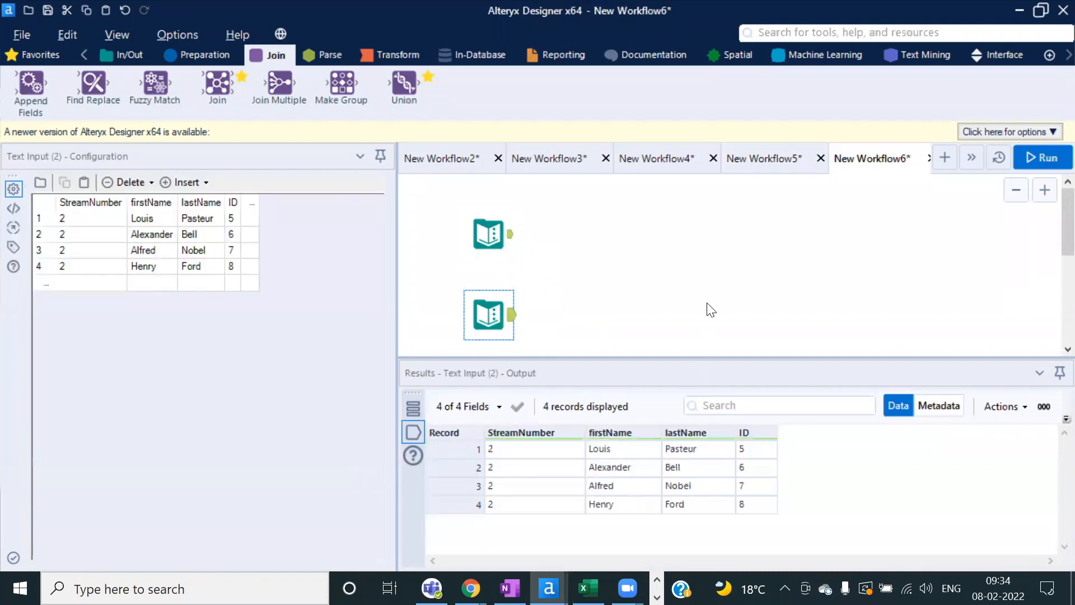
left_click(512, 242)
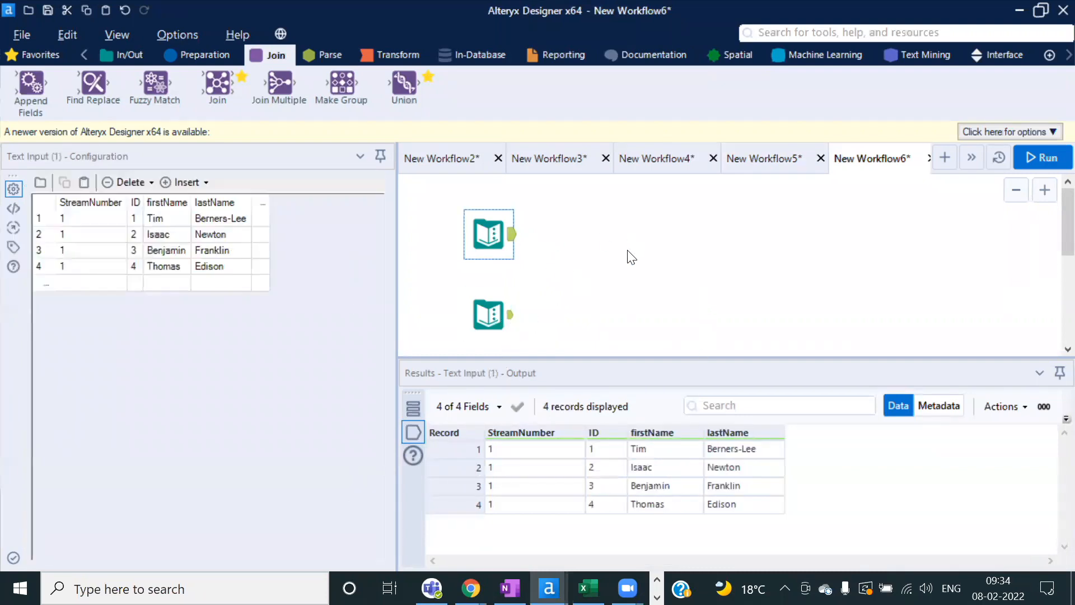
left_click(512, 318)
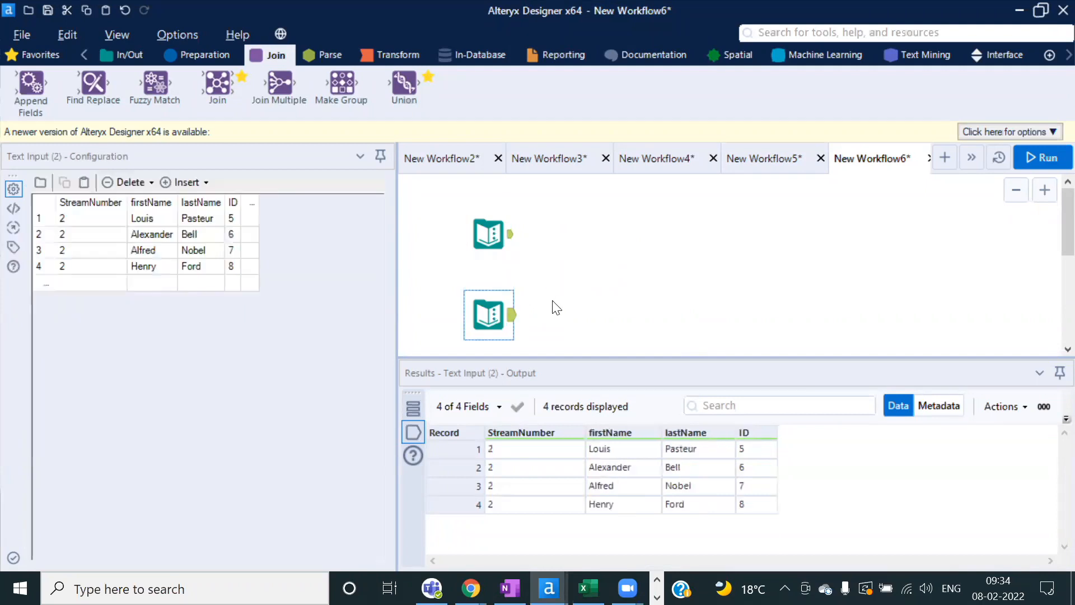
left_click(511, 238)
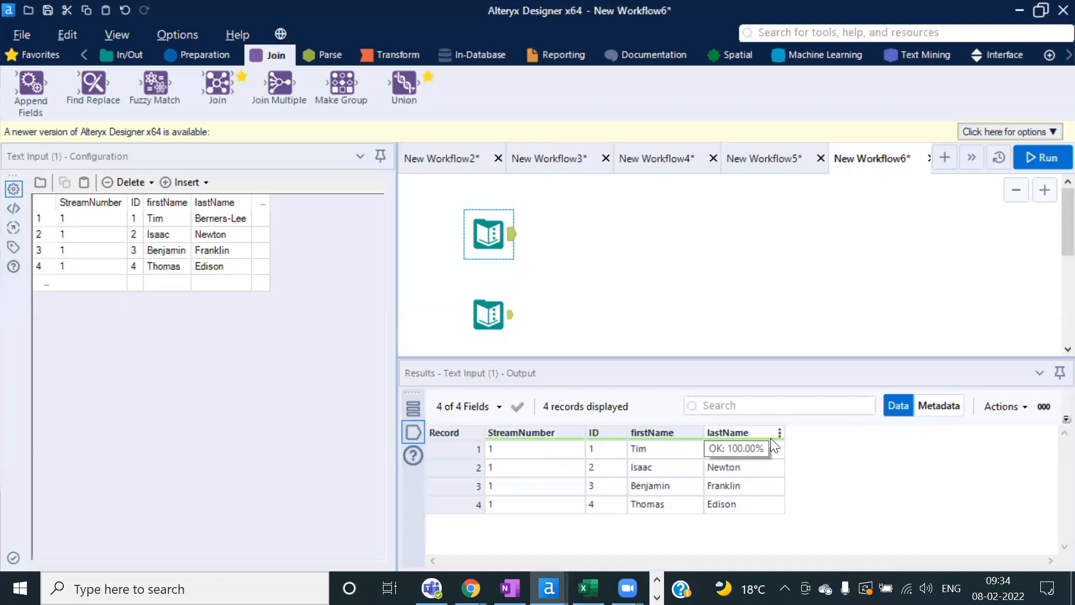
left_click(932, 406)
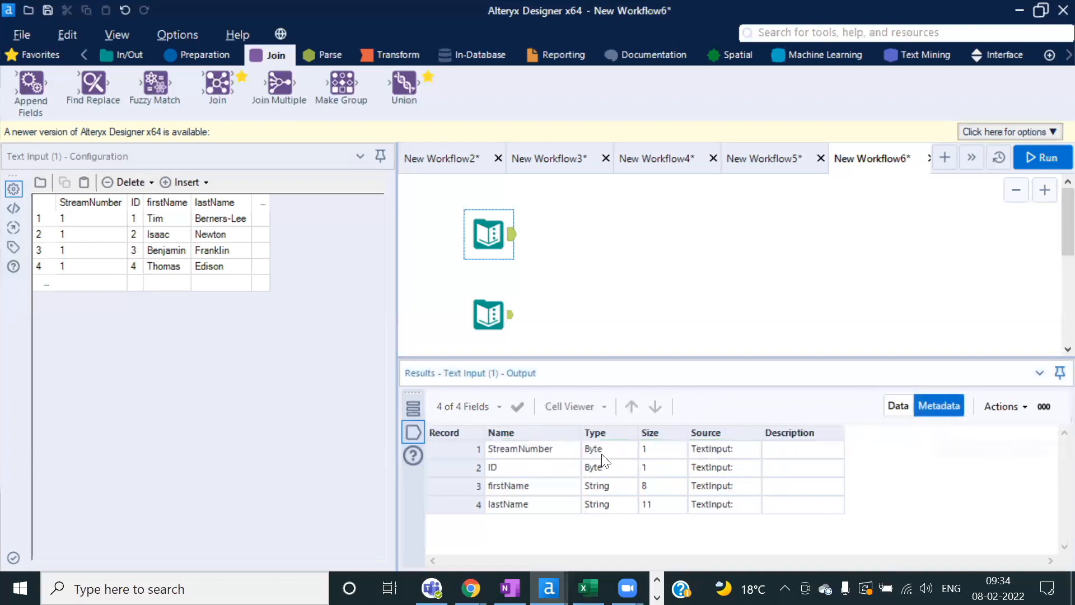
left_click_drag(601, 454, 616, 506)
left_click(501, 322)
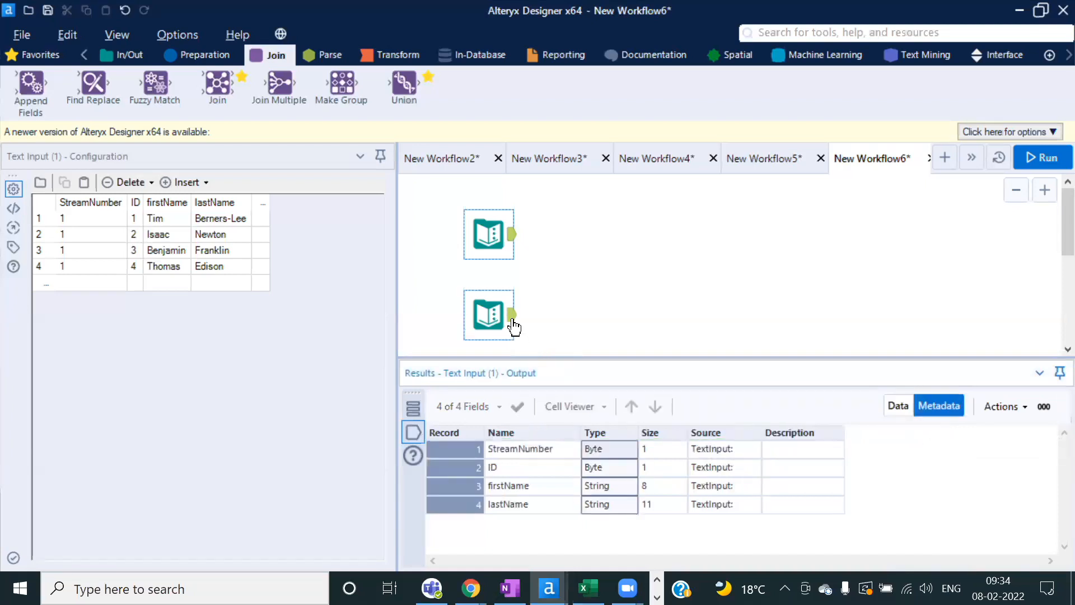
left_click(606, 452)
left_click(613, 470)
left_click(611, 490)
left_click(612, 502)
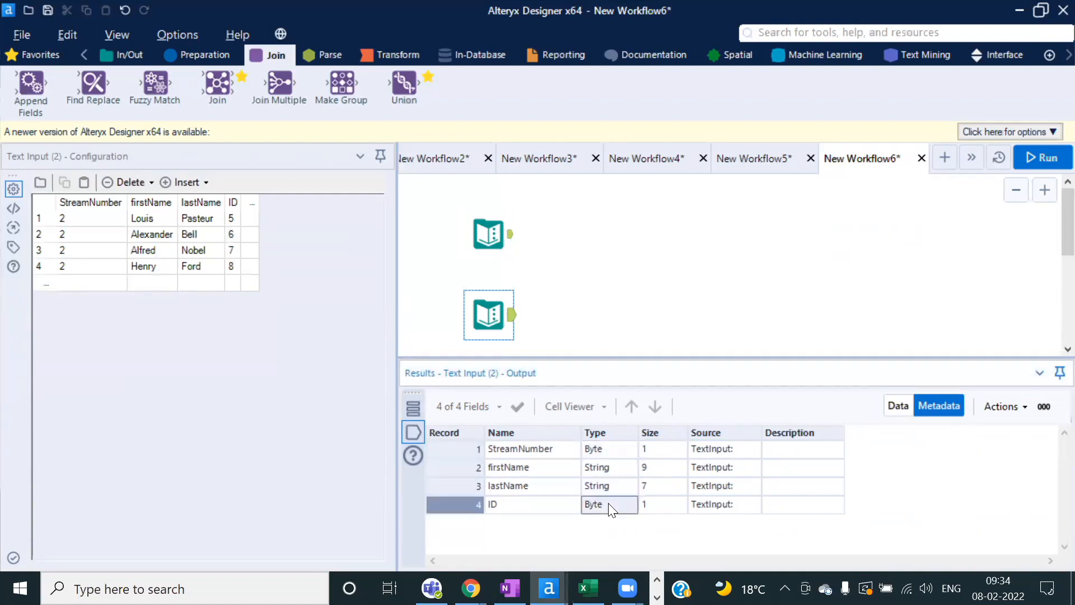
left_click(509, 241)
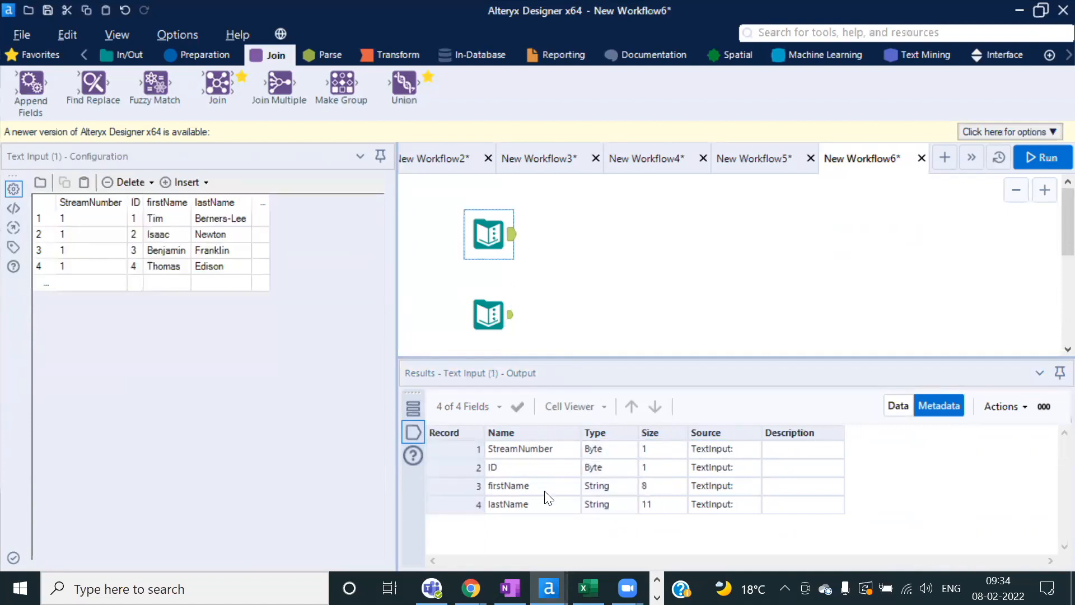
left_click(535, 471)
left_click(509, 322)
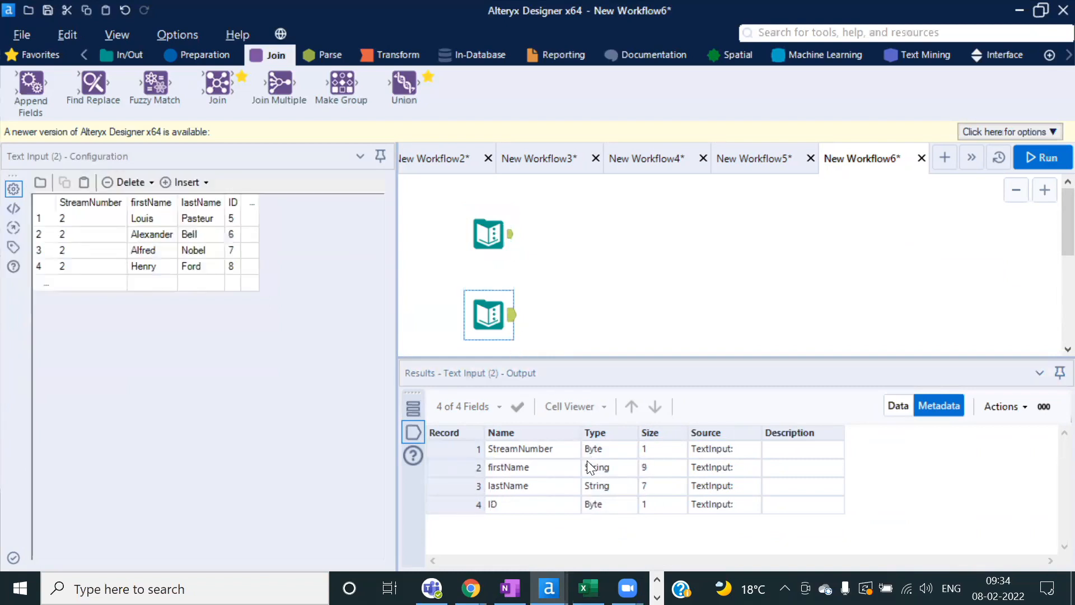
left_click(614, 506)
left_click(606, 454)
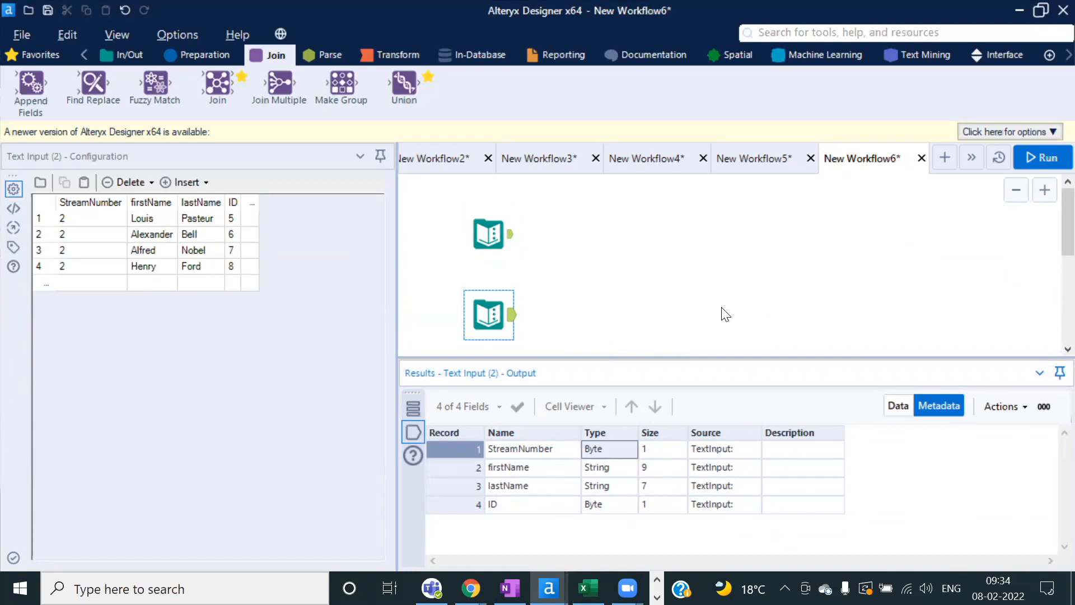
left_click(899, 406)
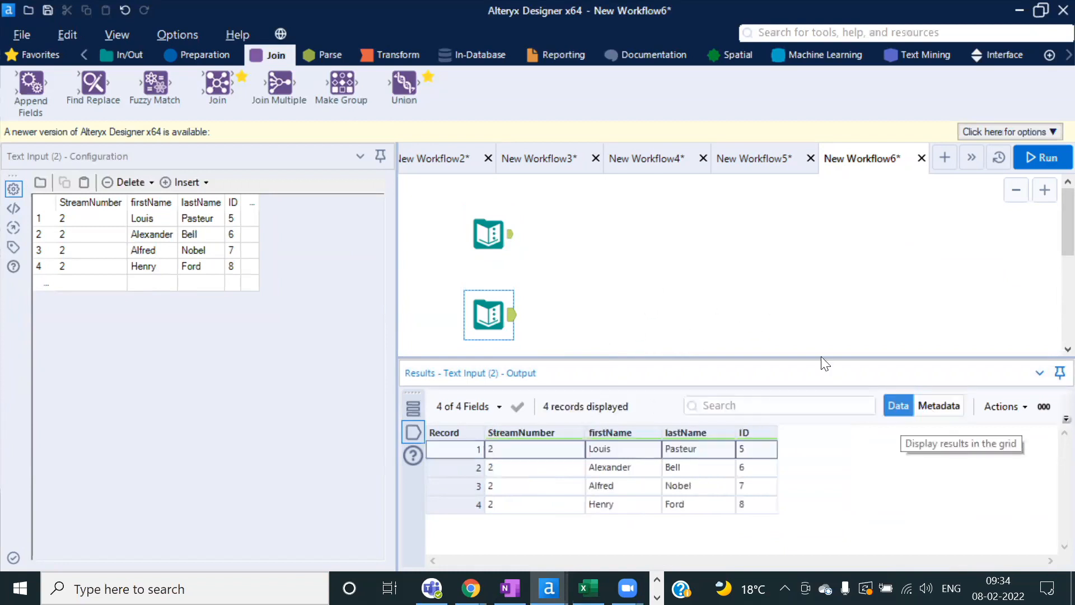
left_click(660, 280)
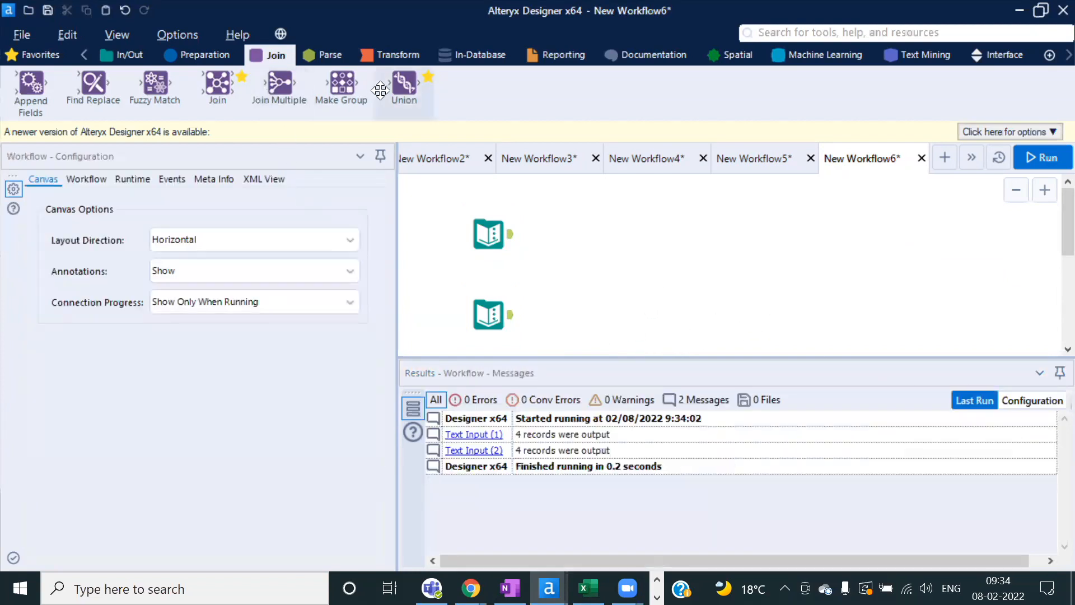
Step: Add a Union fed by both Text Inputs and run the workflow
left_click_drag(408, 82, 569, 284)
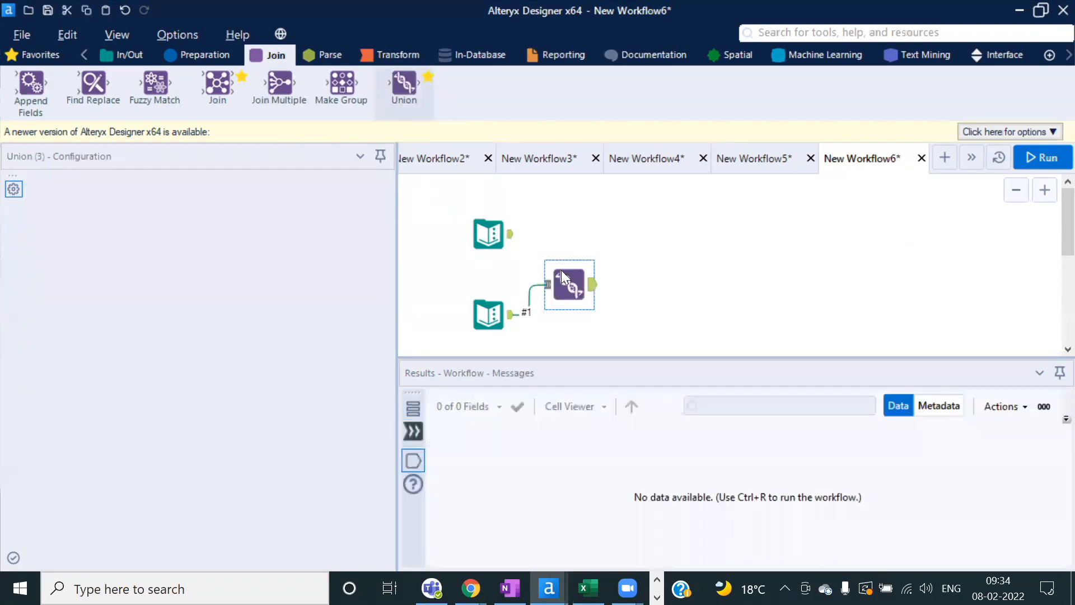
left_click_drag(511, 236, 570, 280)
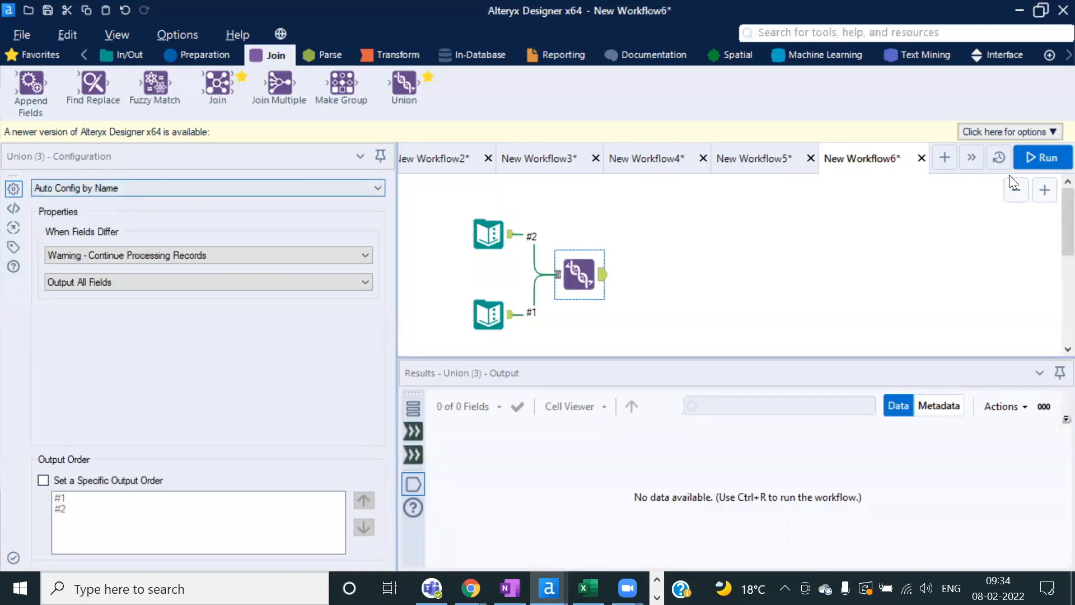
left_click(1046, 158)
left_click(675, 356)
Step: Enlarge the Results pane so all 8 stacked Union records are visible
scroll(606, 510, "down", 1)
scroll(606, 513, "up", 1)
scroll(606, 514, "up", 1)
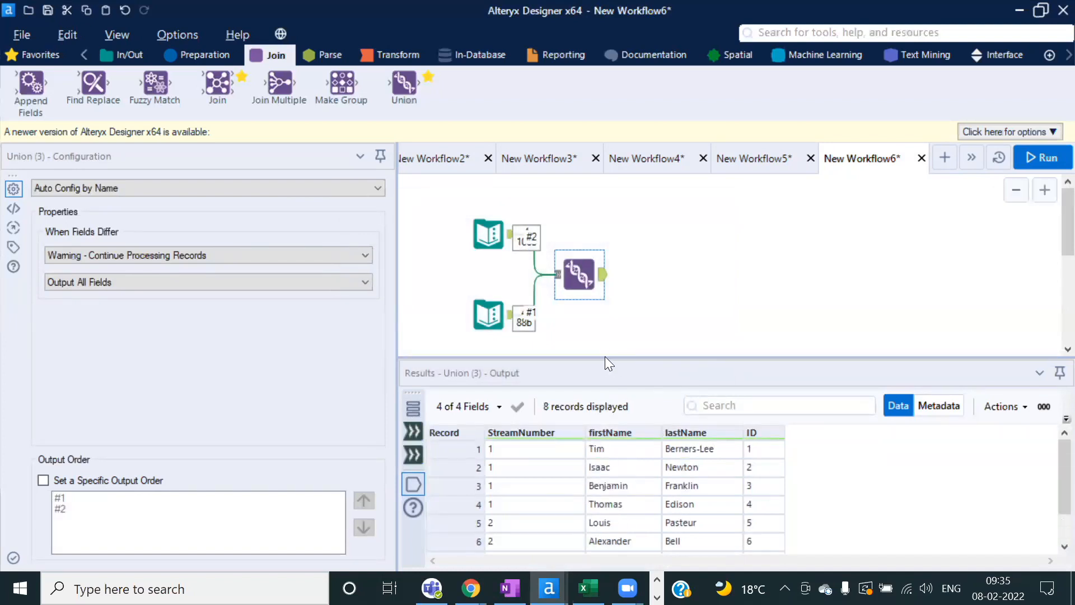
scroll(599, 344, "down", 1)
left_click_drag(591, 356, 593, 326)
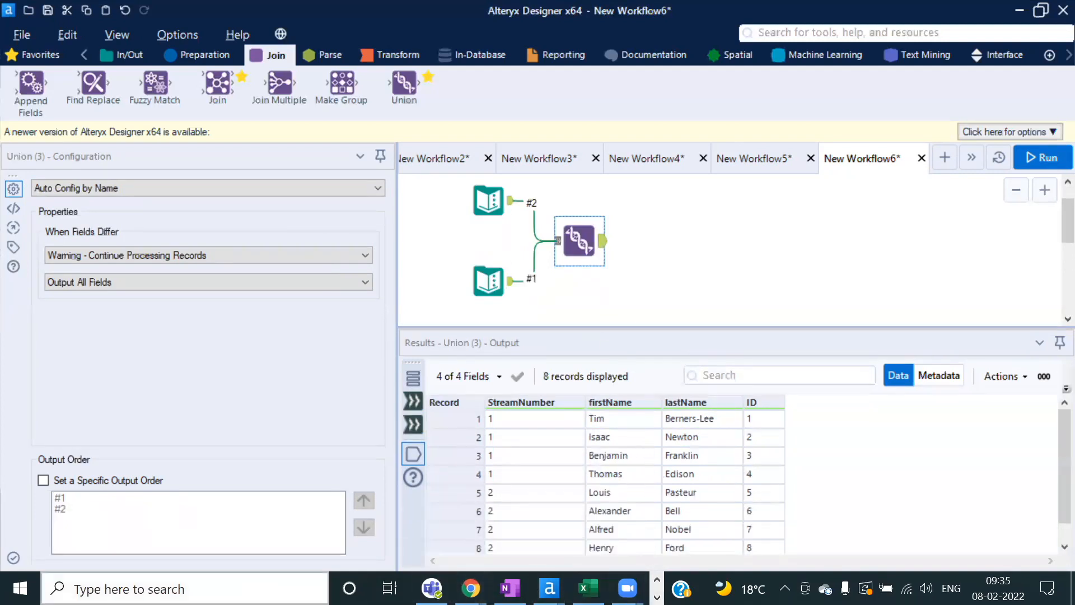
left_click(213, 587)
Step: In Notepad++, write a query: 'select ID, Name…', 'union ALL', 'Select Name, ID from Tab2'
type("note")
key("Return")
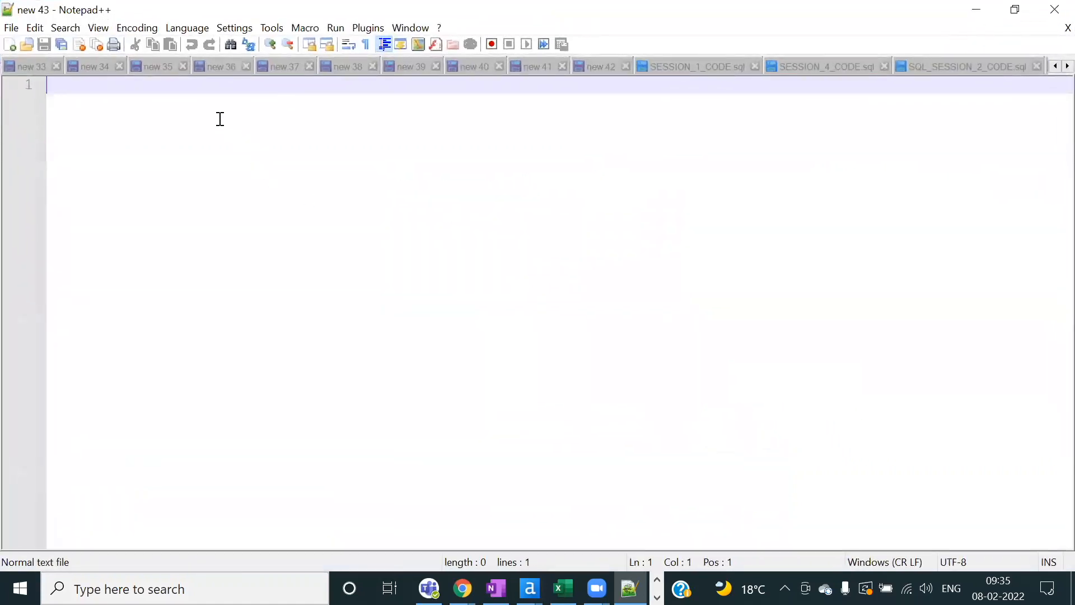
type("sel")
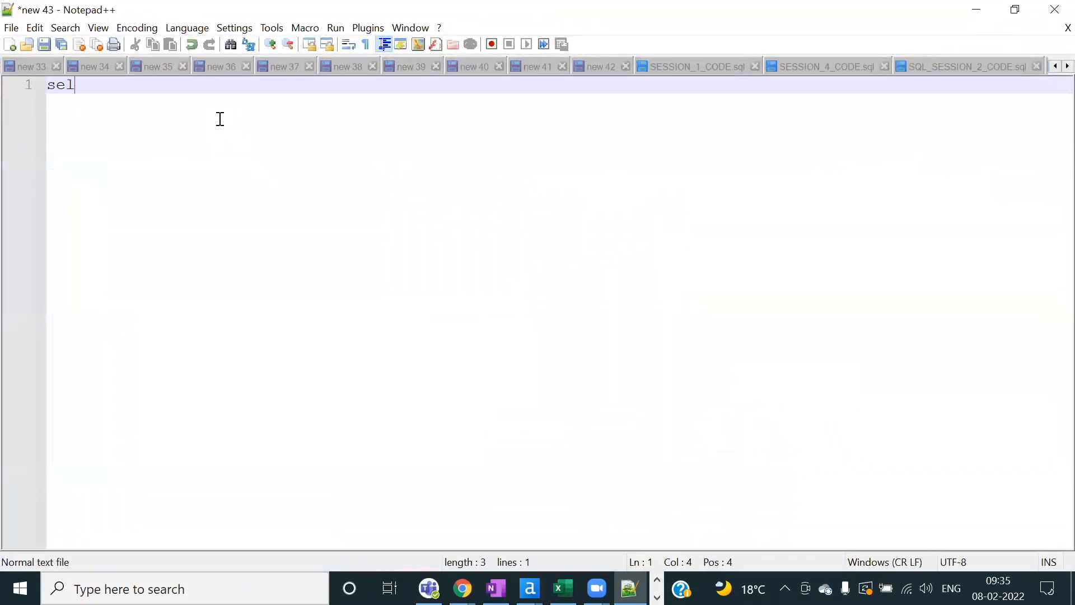
type("ect ID, Name")
key("Return")
type("u")
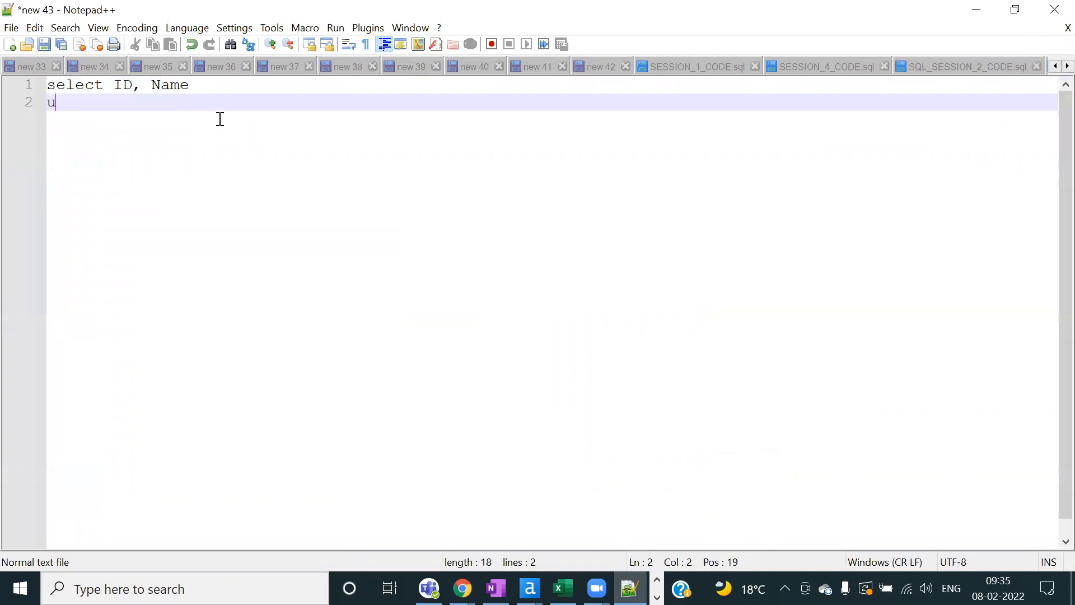
type("nion ALl")
key("BackSpace")
type("L")
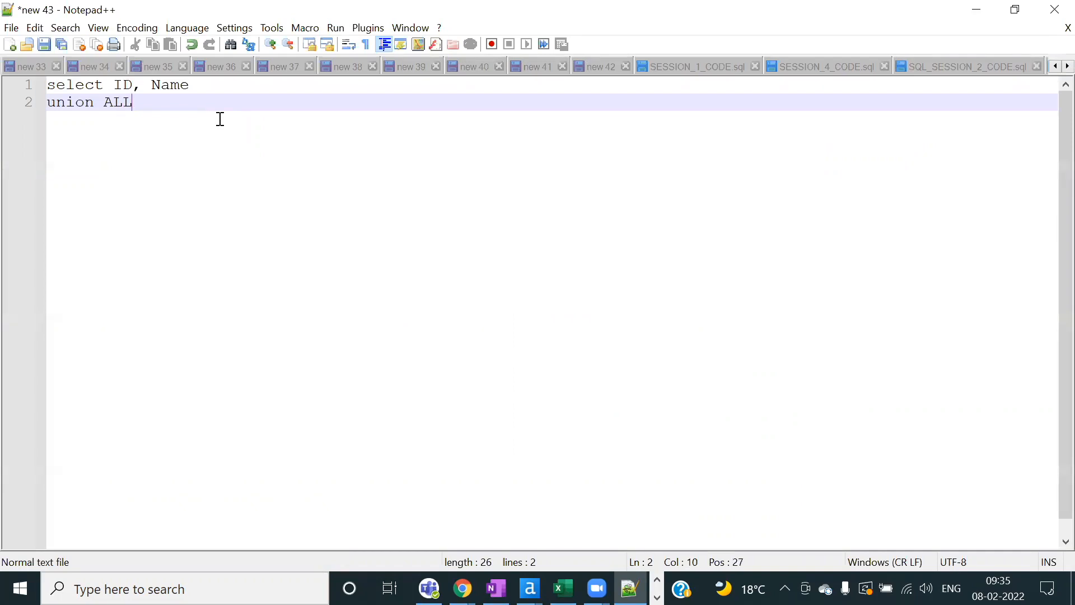
key("Return")
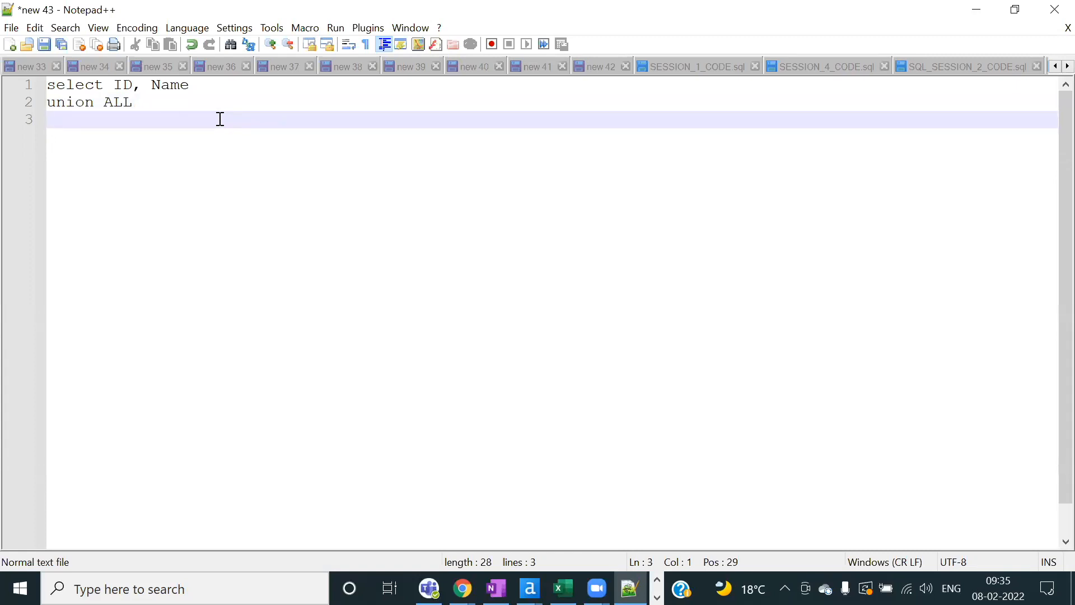
type("Select N")
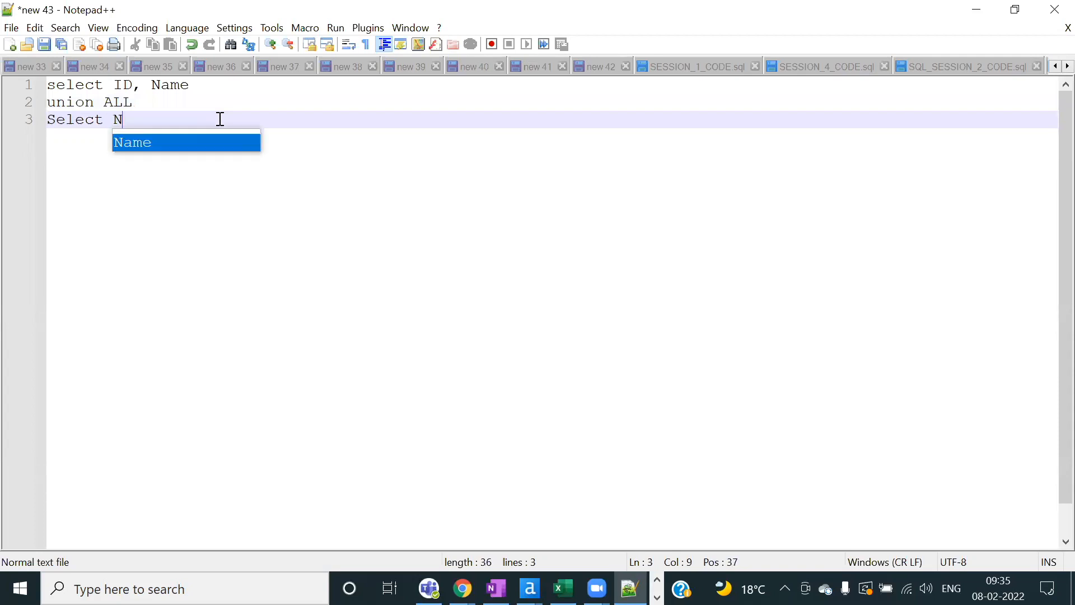
type("ame, ID ")
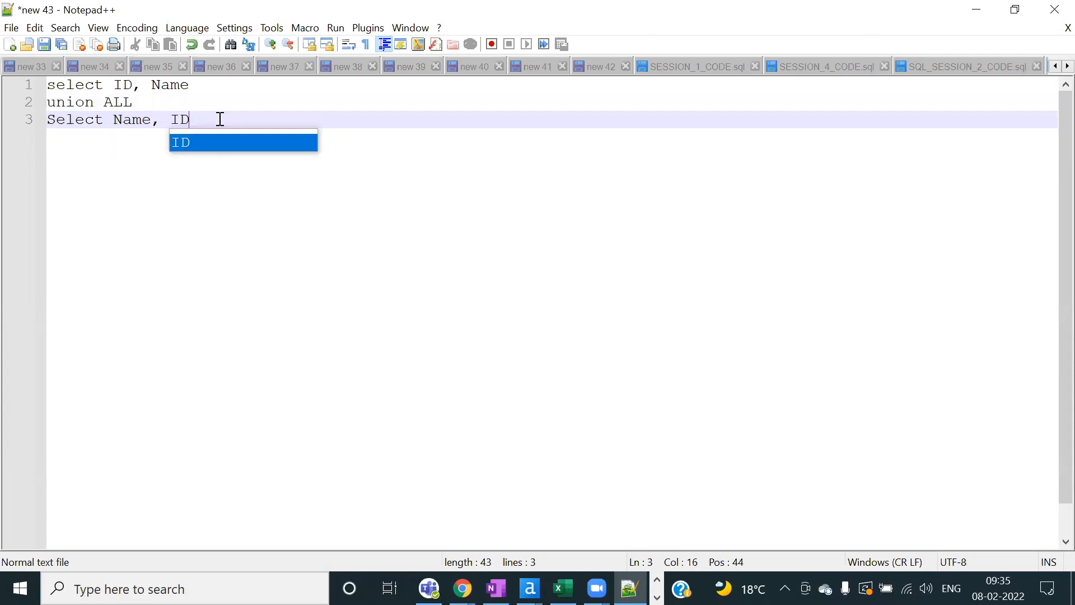
type("from Tab2")
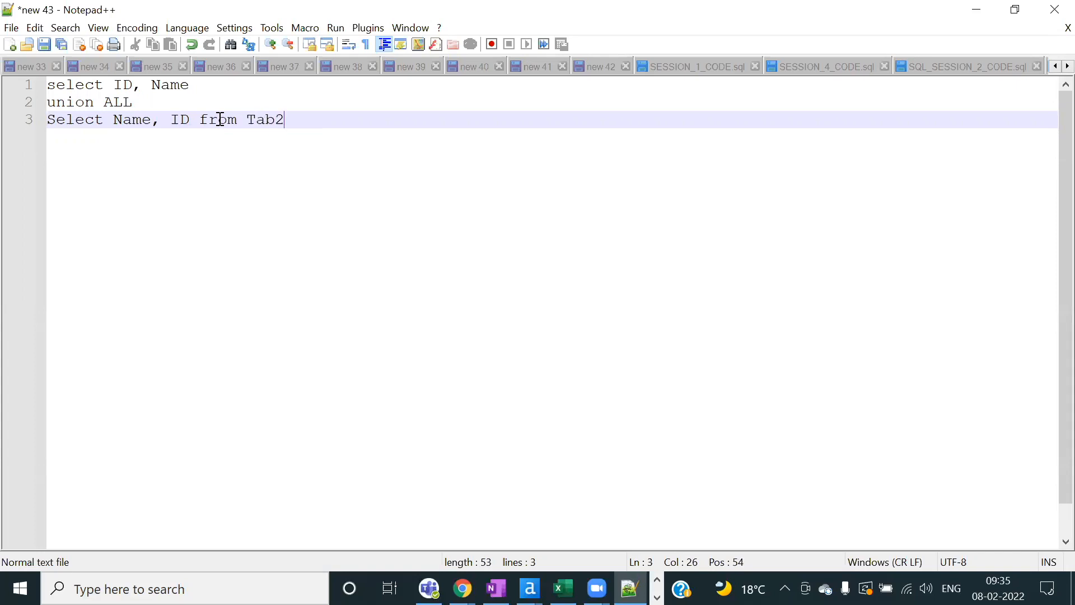
Step: Correct line 1 to end in 'from Tab1', select the query, and return to Alteryx
left_click(218, 86)
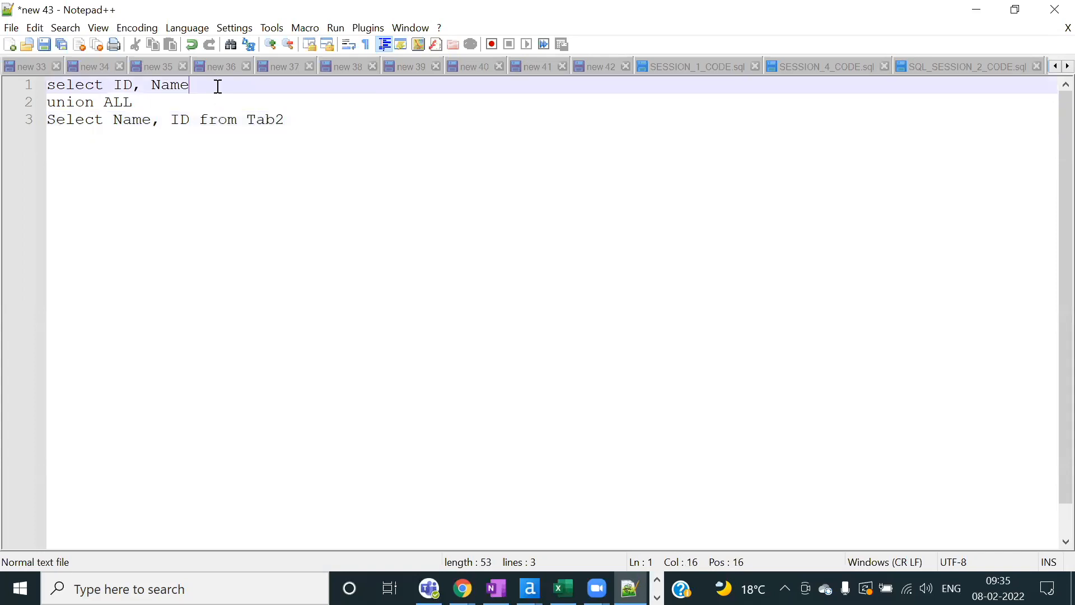
type("from Tab")
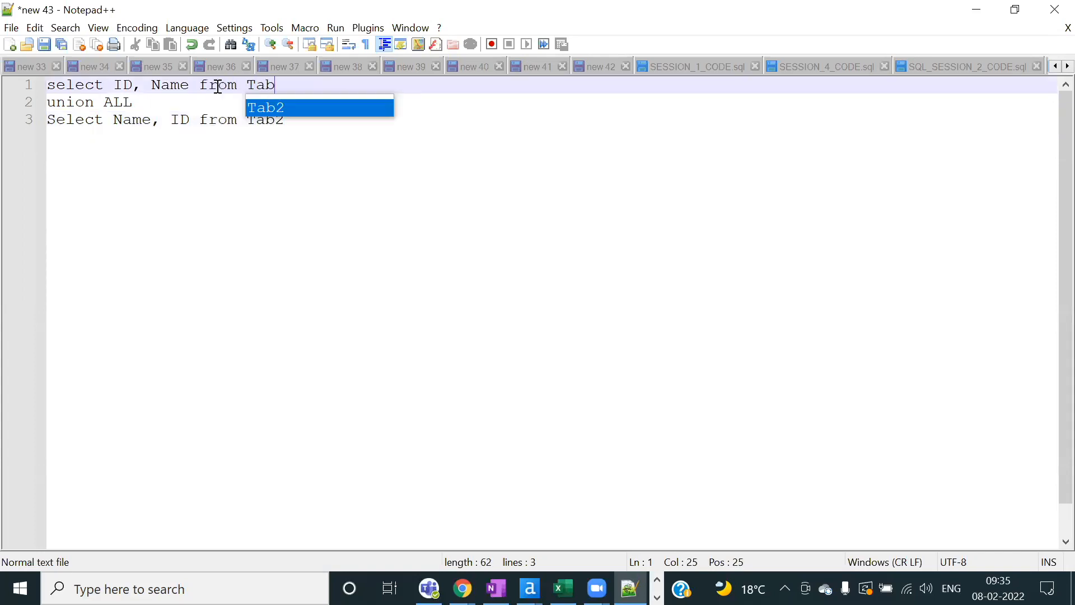
key("BackSpace")
type("1")
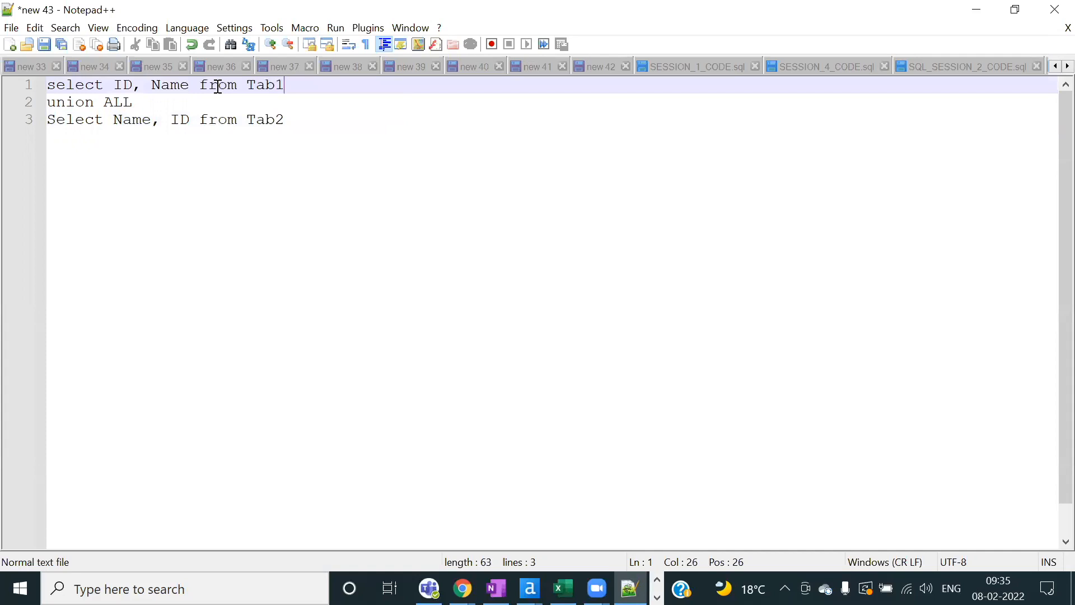
left_click_drag(309, 119, 38, 85)
left_click(305, 161)
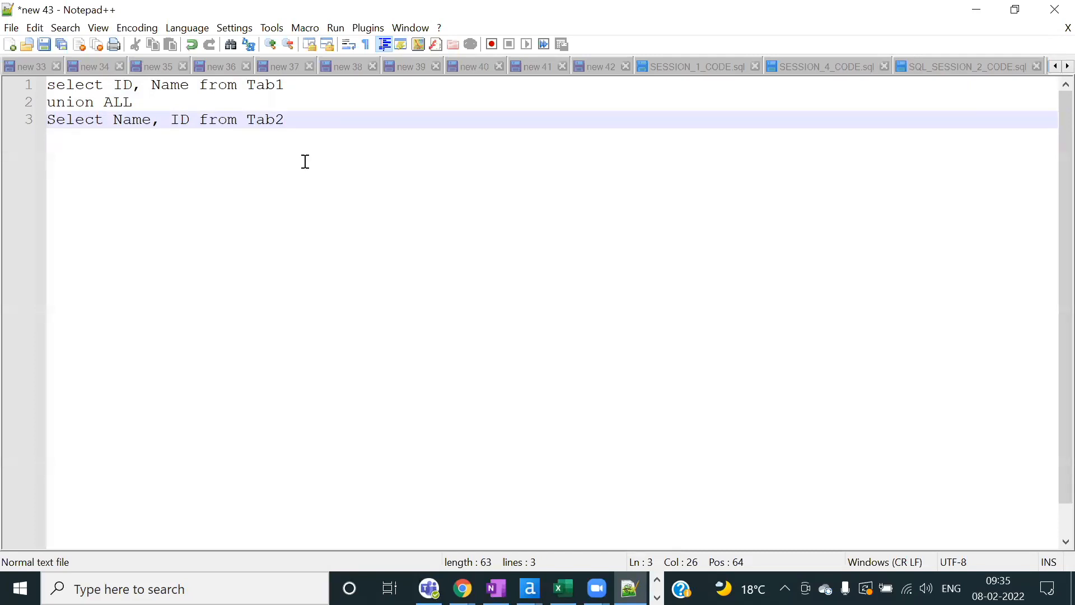
key("alt+Tab")
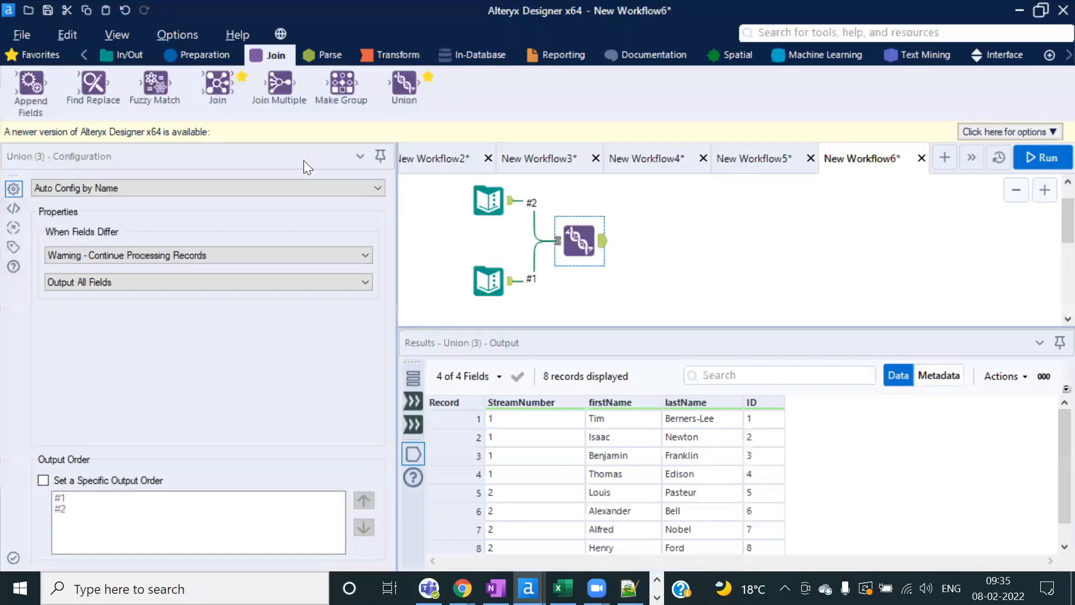
left_click(484, 204)
left_click_drag(537, 426, 533, 474)
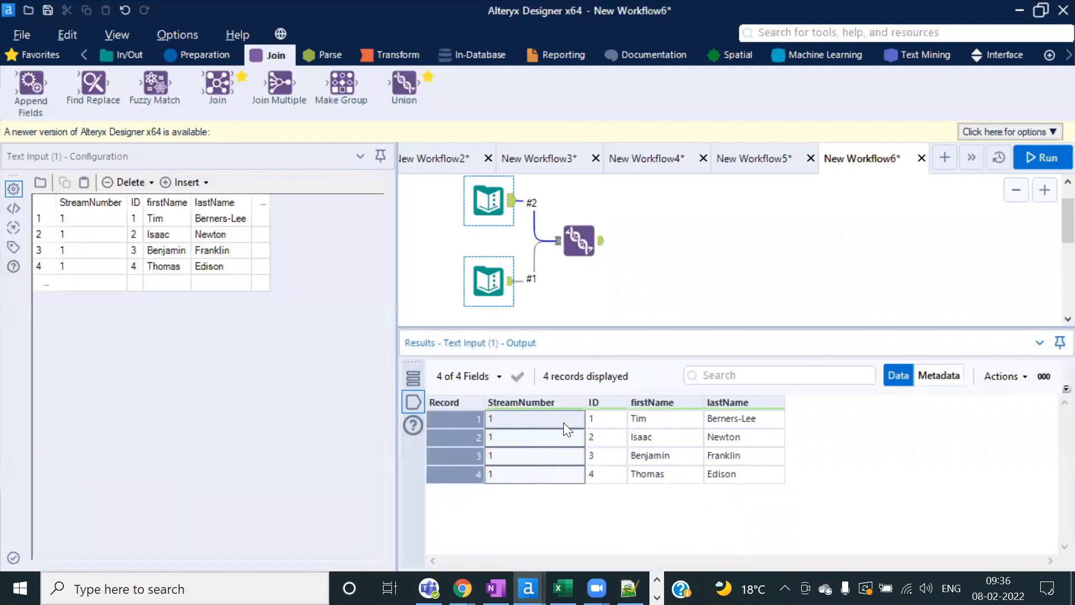
left_click_drag(595, 423, 601, 476)
left_click(488, 281)
left_click_drag(518, 420, 515, 474)
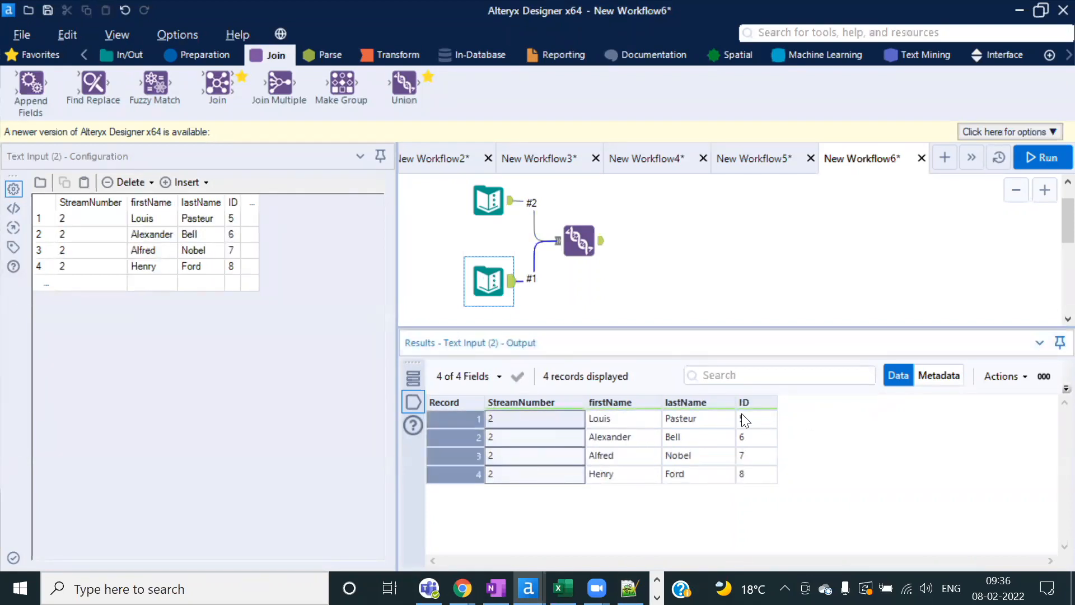
left_click(578, 240)
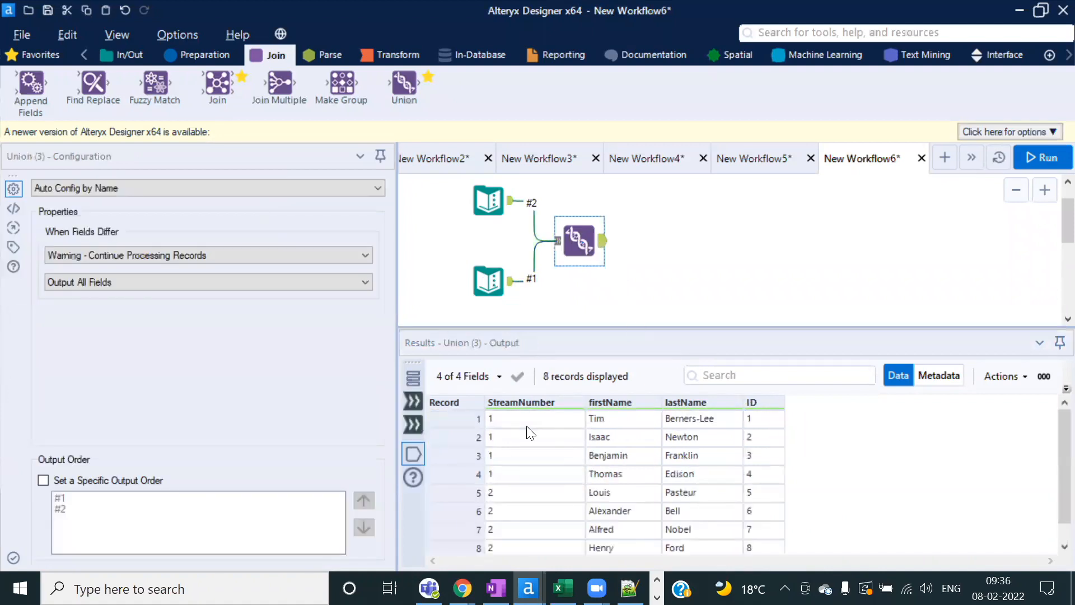
scroll(537, 448, "down", 1)
left_click_drag(514, 476, 512, 523)
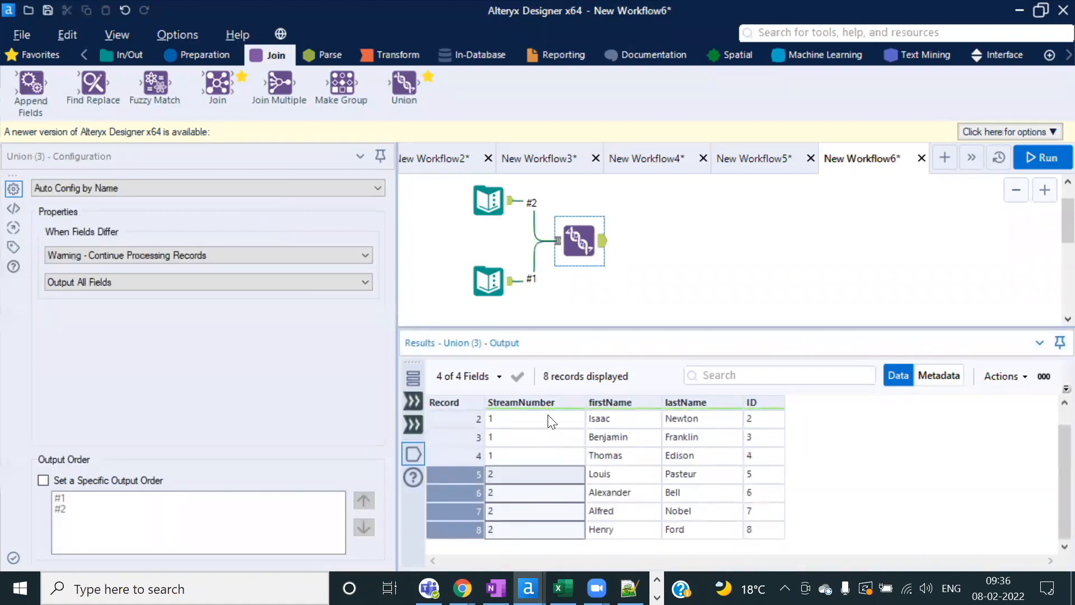
scroll(792, 492, "up", 1)
left_click(764, 421)
left_click_drag(765, 441, 764, 494)
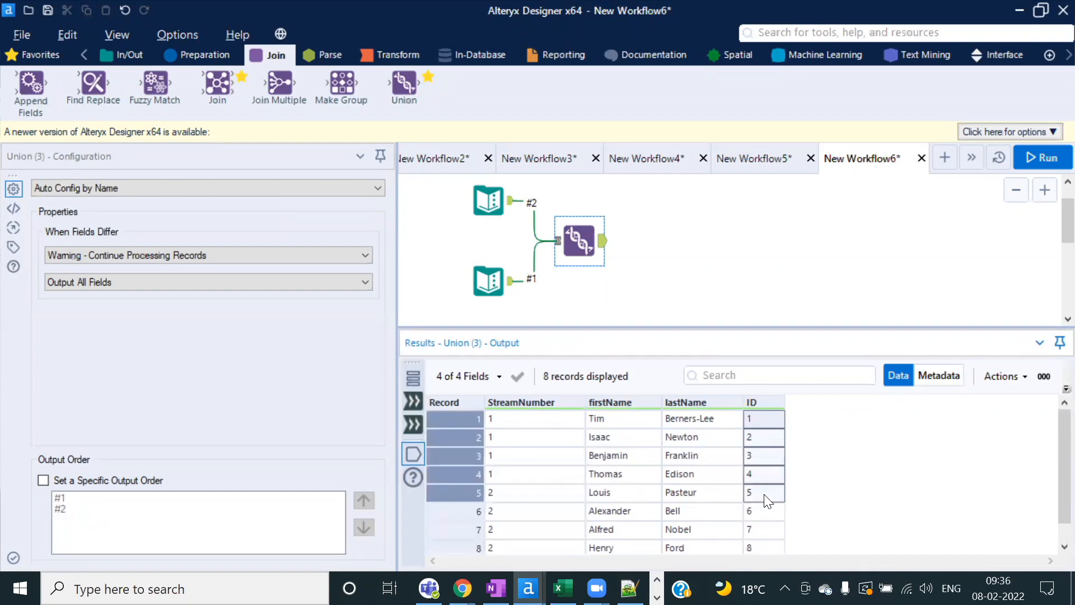
scroll(764, 494, "down", 1)
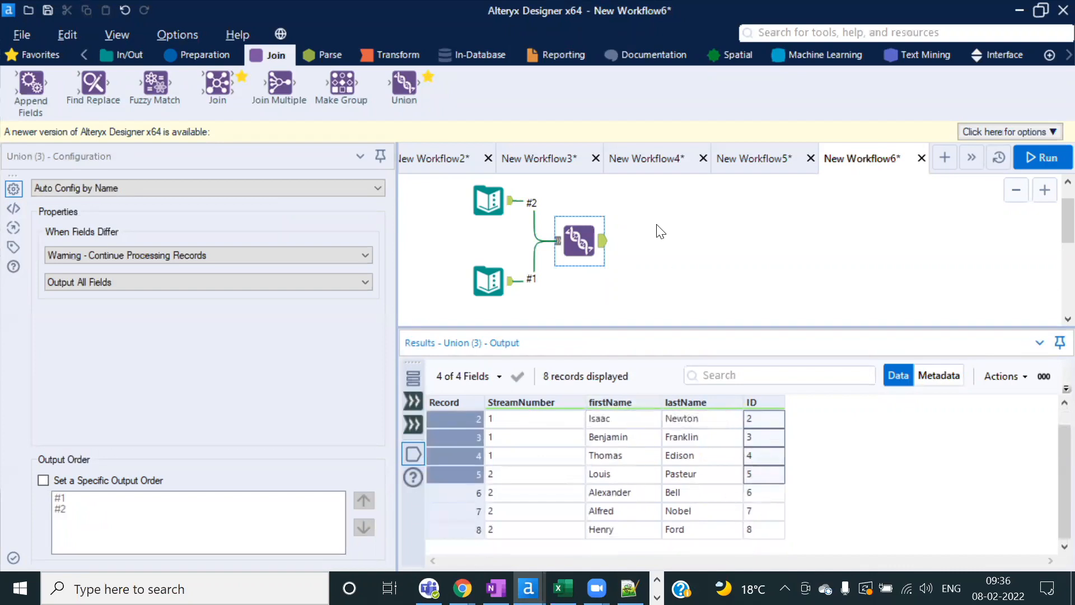
left_click(576, 233)
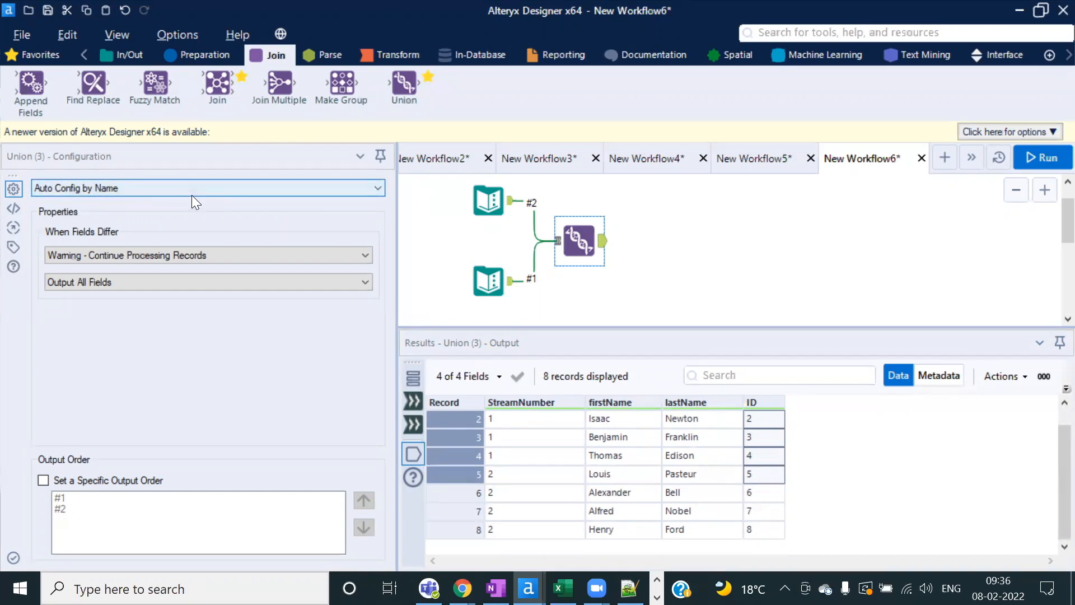
Step: Check the Union's Auto Config options, then select the lower Text Input (Louis, Alexander, Alfred, Henry)
left_click(175, 187)
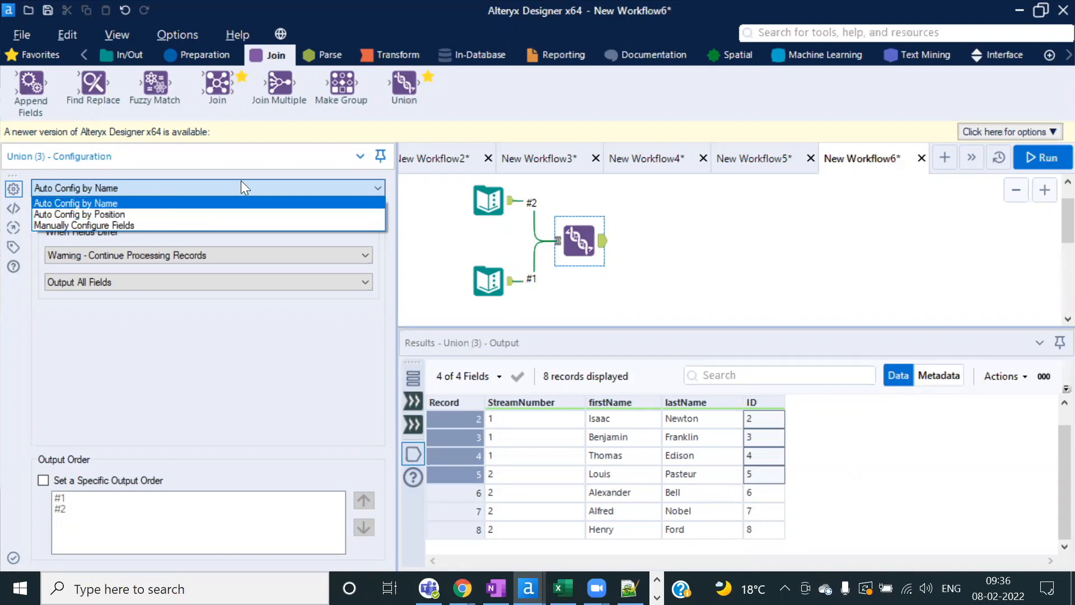
left_click(492, 276)
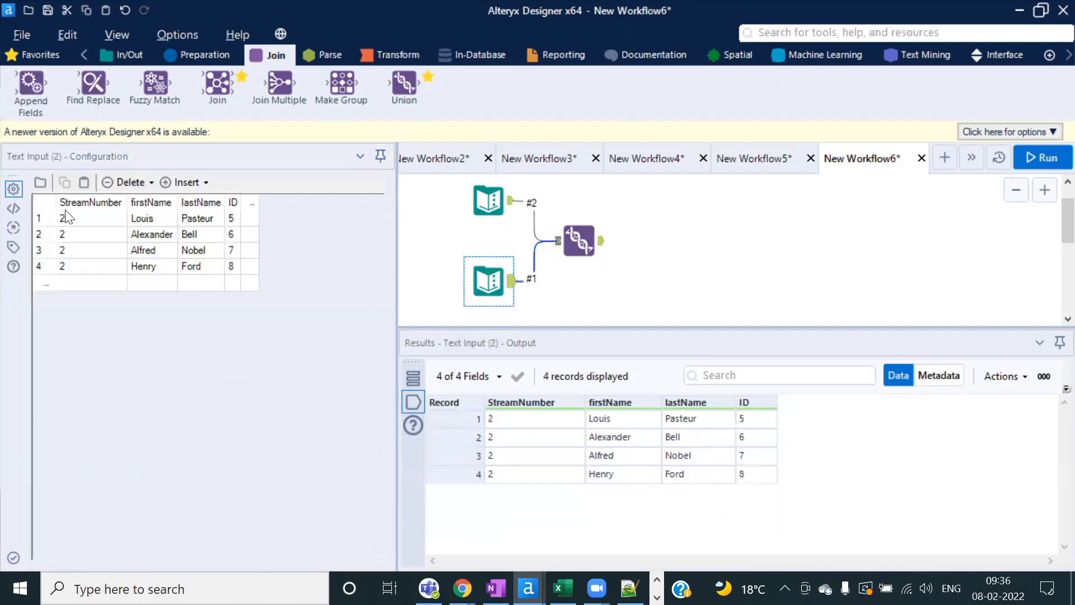
Step: Rename Text Input (2)'s StreamNumber header to Number and firstName to FName
double_click(87, 203)
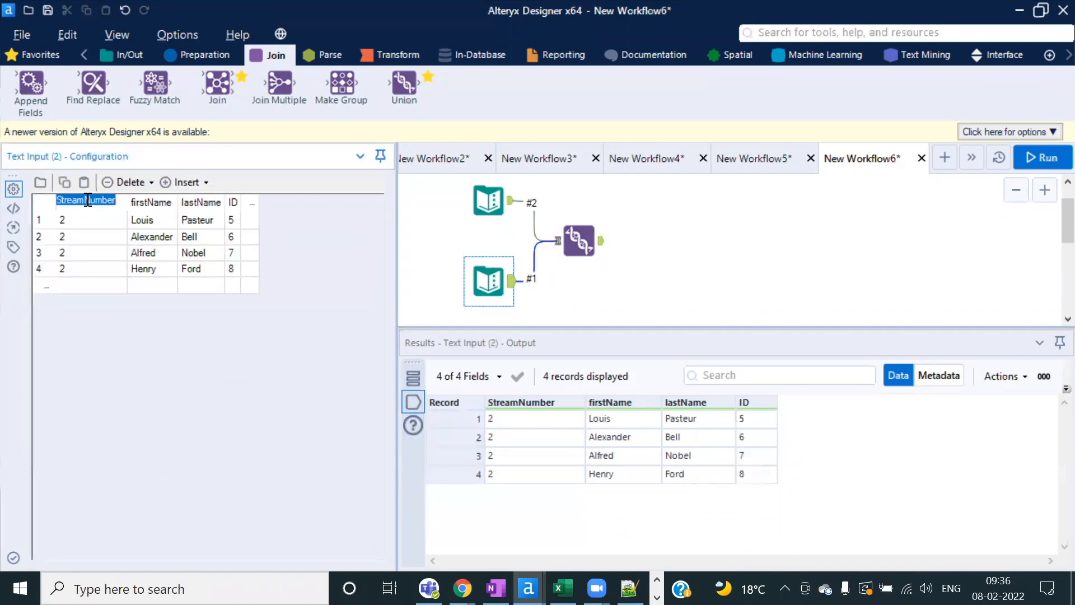
left_click_drag(84, 200, 10, 199)
key("BackSpace")
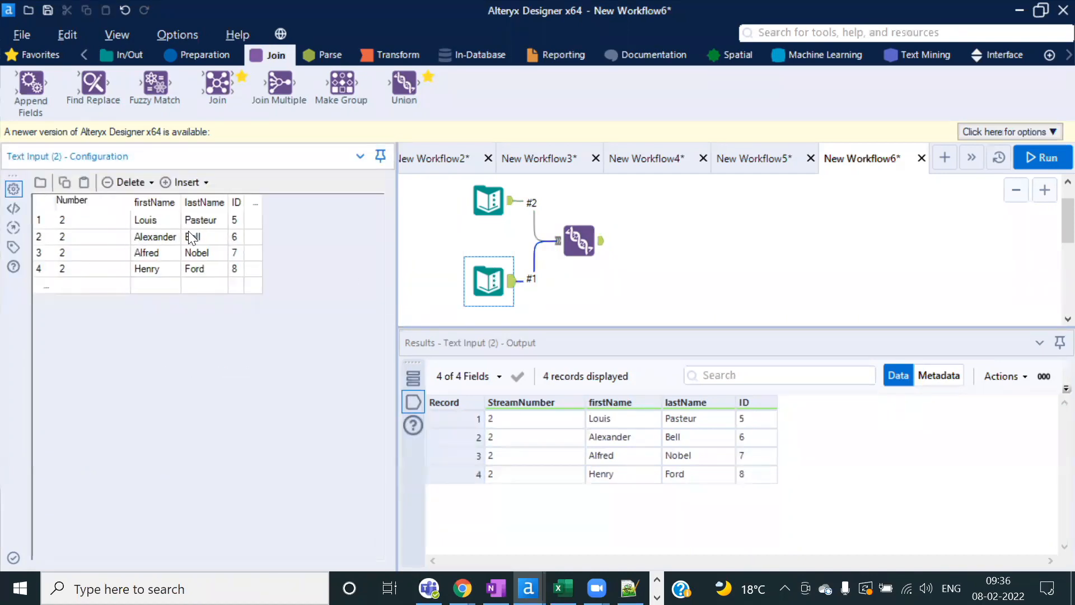
double_click(158, 199)
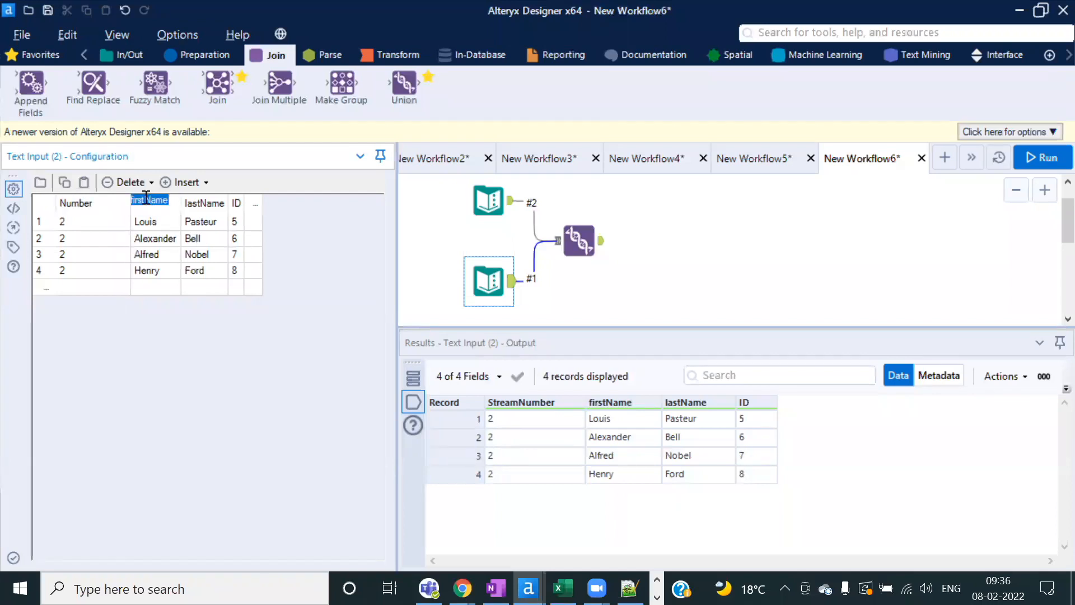
left_click_drag(147, 200, 100, 197)
type("F")
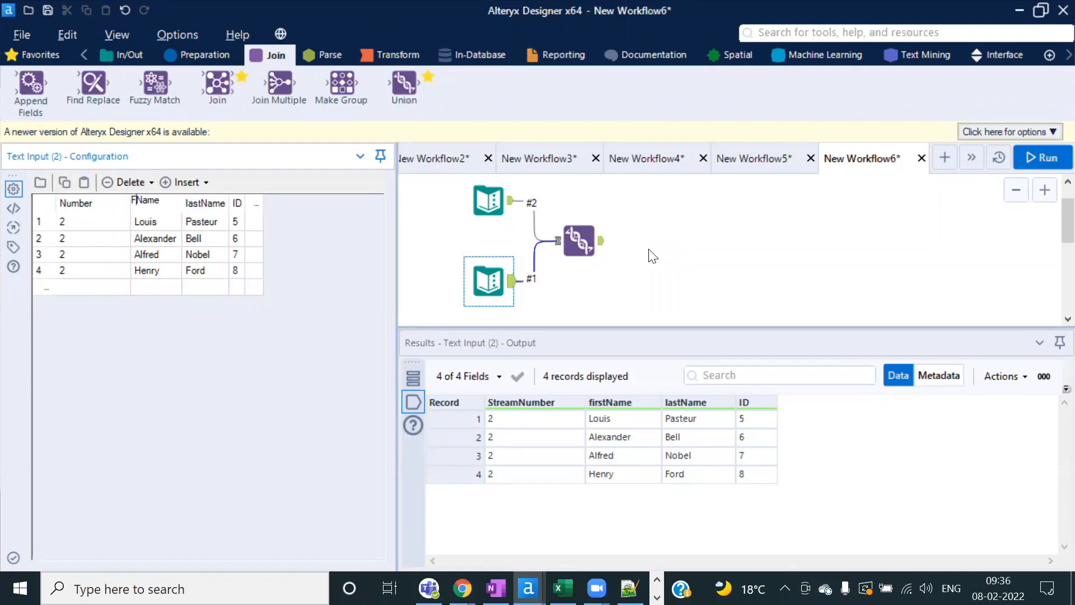
left_click(584, 238)
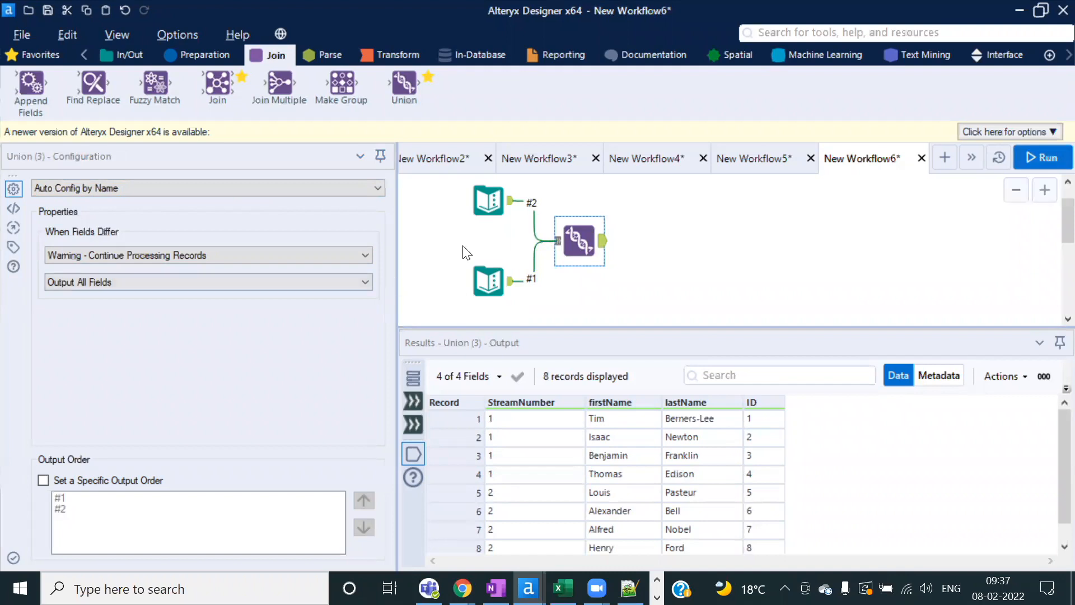
Step: Rerun and read the Union's 4 warnings about firstName, FName, Number and StreamNumber
left_click(1037, 156)
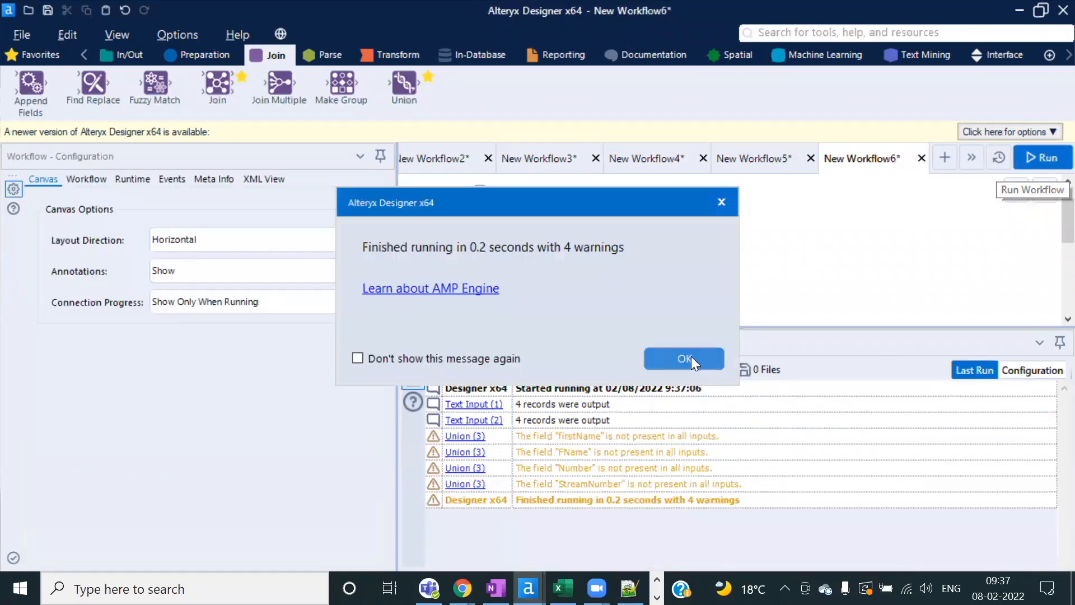
left_click(690, 356)
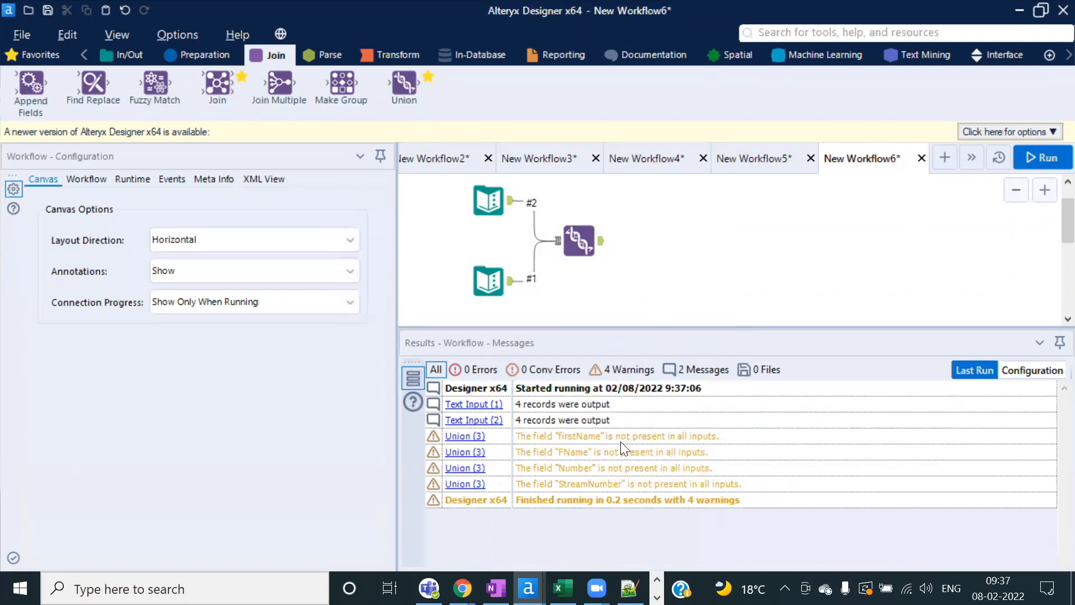
left_click(488, 201)
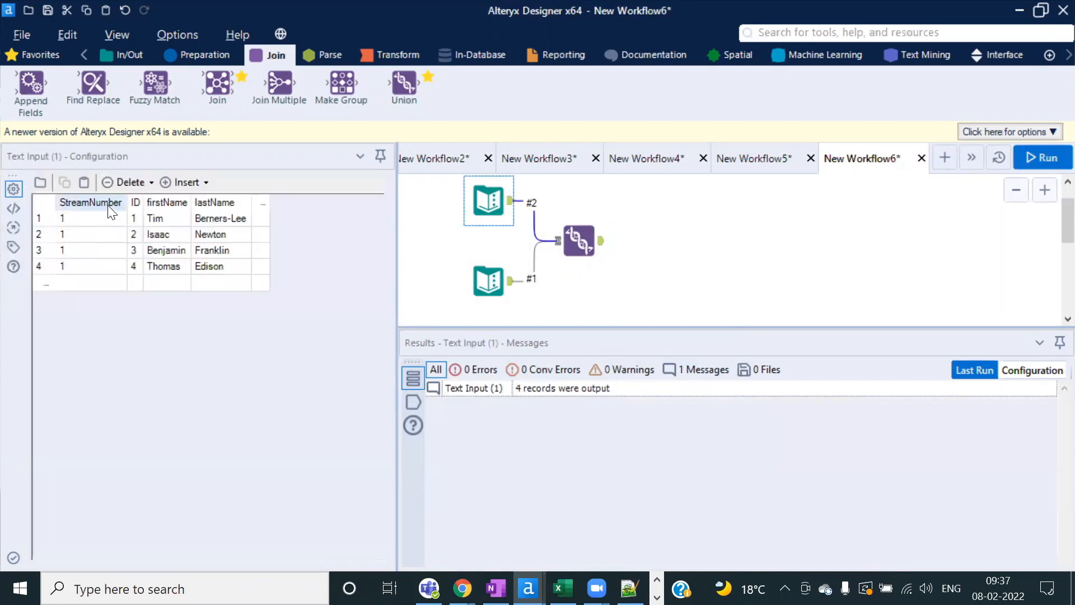
left_click(489, 280)
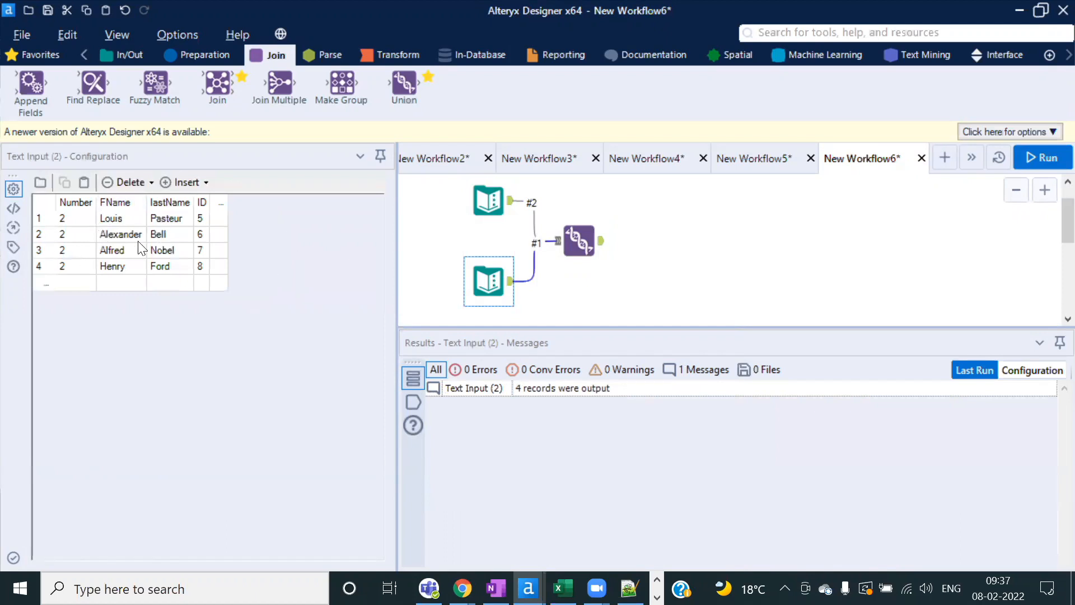
left_click(577, 241)
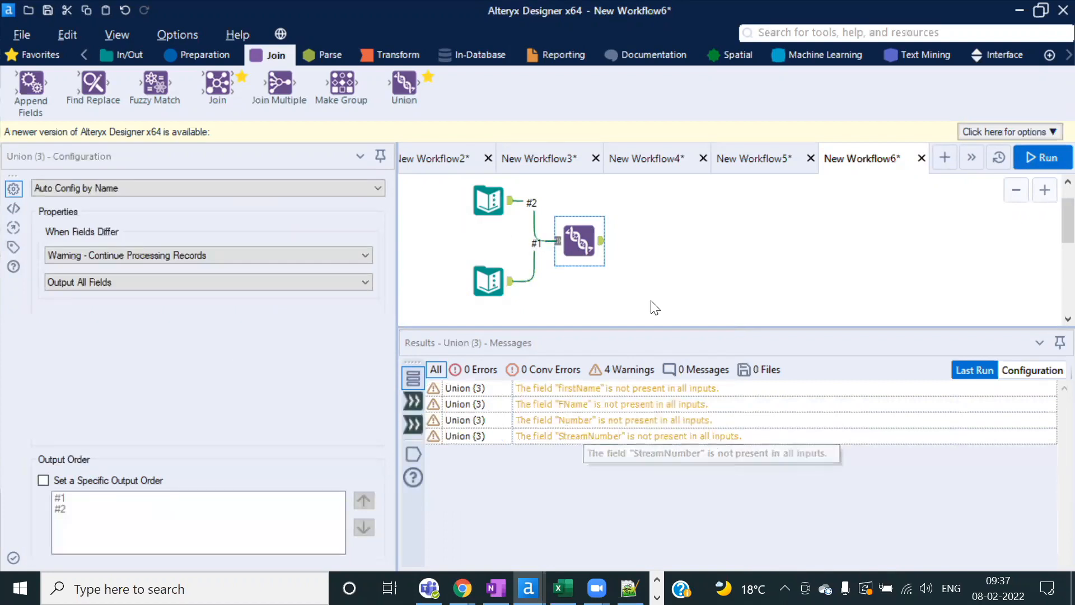
Step: Inspect the Union output's Null Number and FName values for records 1-4
left_click(602, 242)
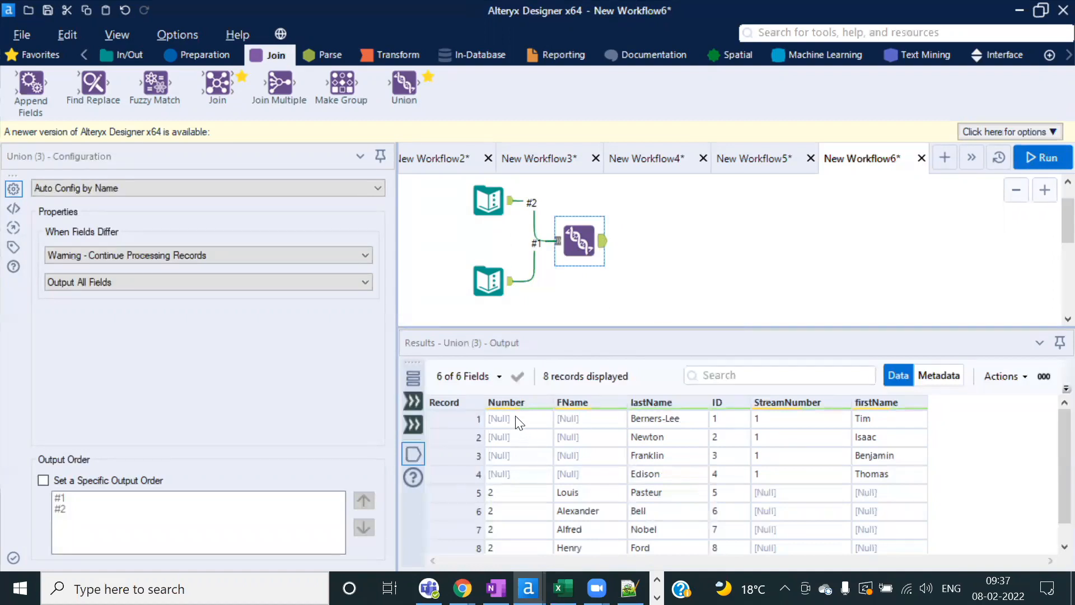
left_click_drag(518, 420, 518, 474)
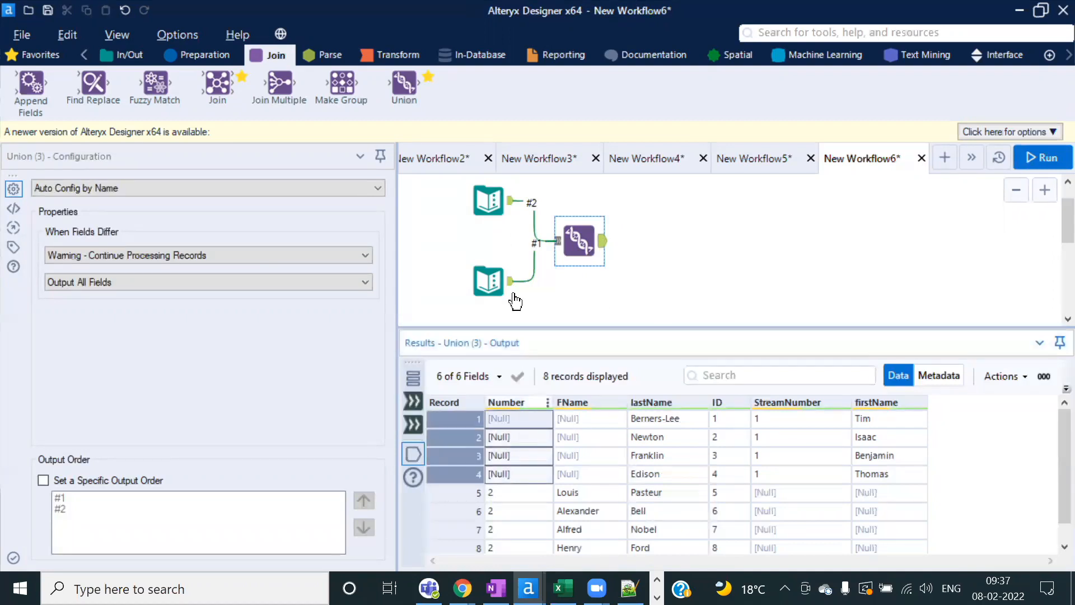
left_click(531, 455)
left_click_drag(527, 418, 503, 554)
scroll(567, 478, "up", 1)
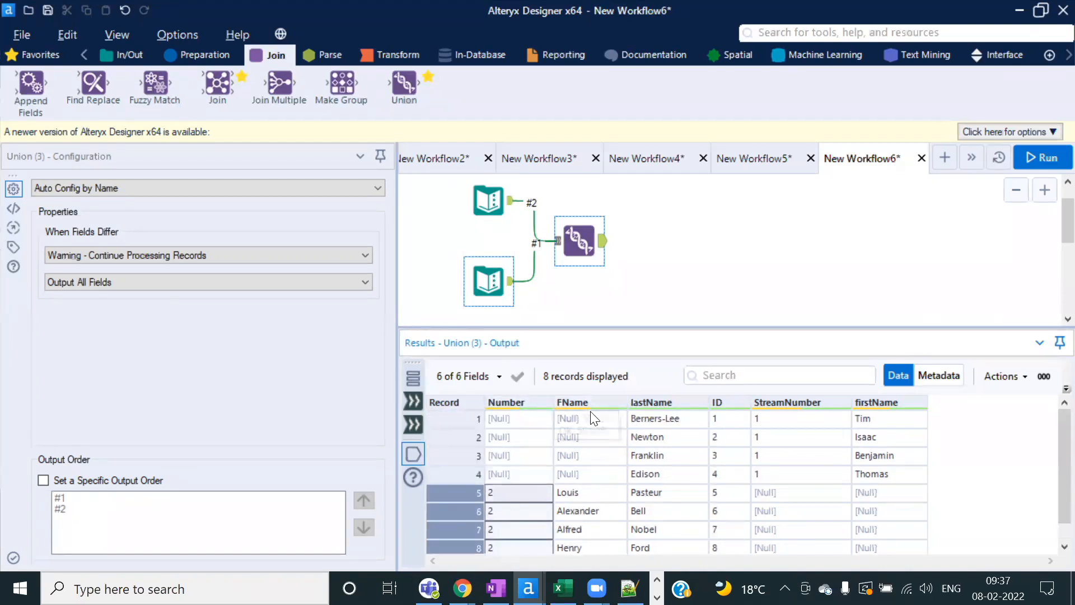
left_click_drag(591, 418, 591, 437)
left_click_drag(596, 475, 597, 549)
left_click(603, 457)
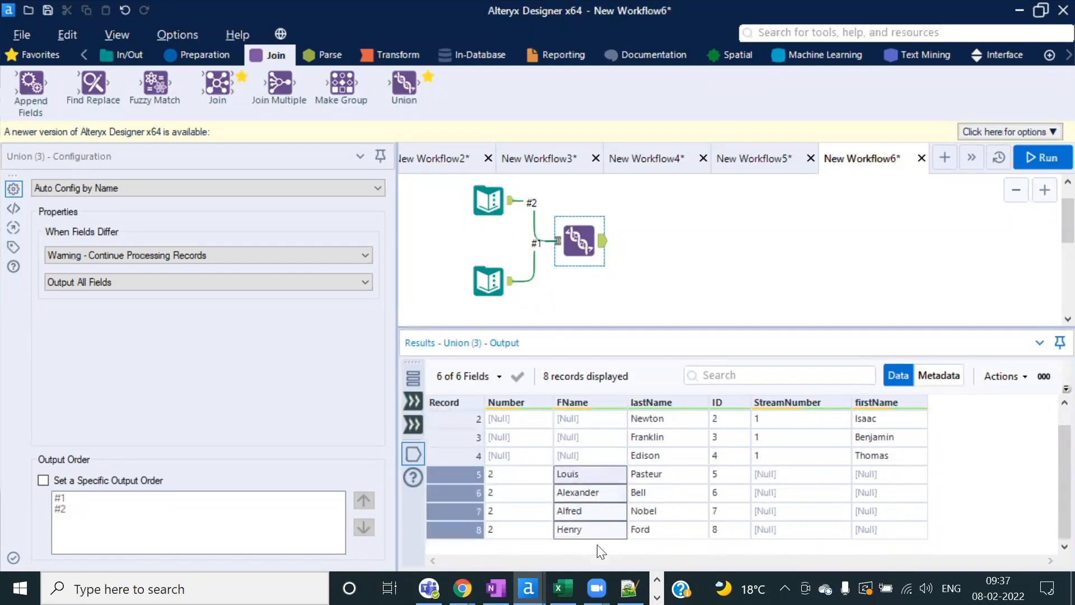
Step: Review the firstName values Tim to Thomas that don't line up with FName
scroll(758, 478, "up", 1)
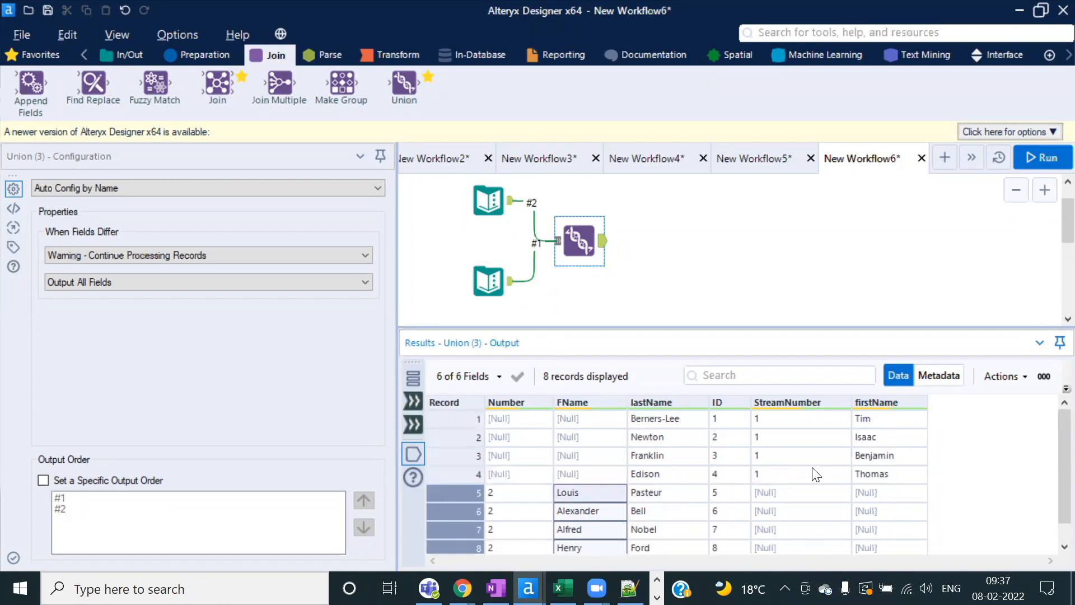
left_click_drag(880, 420, 881, 523)
scroll(887, 482, "down", 1)
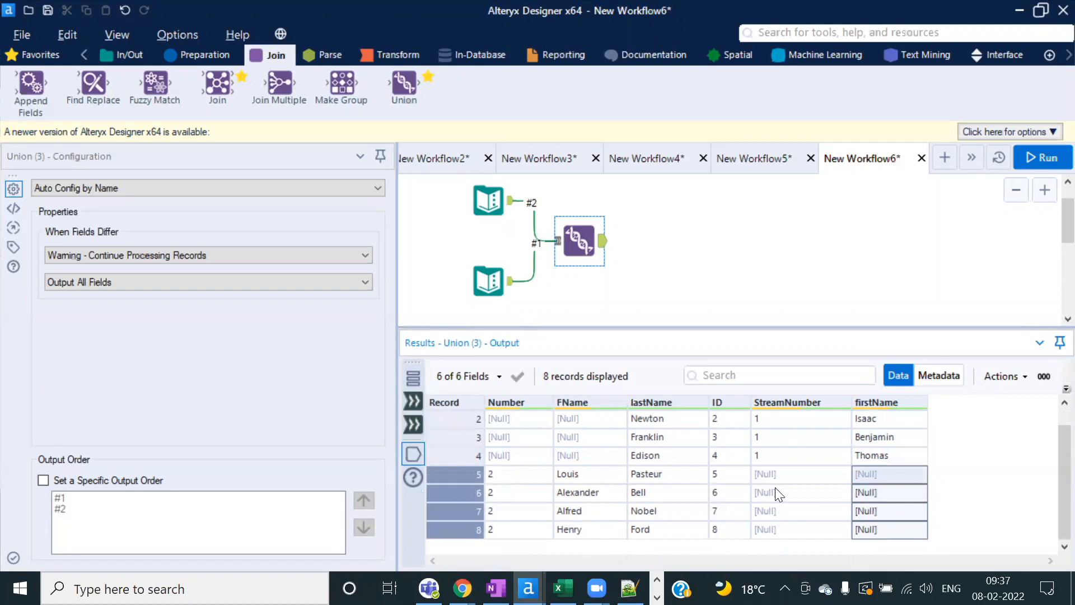
scroll(761, 477, "up", 1)
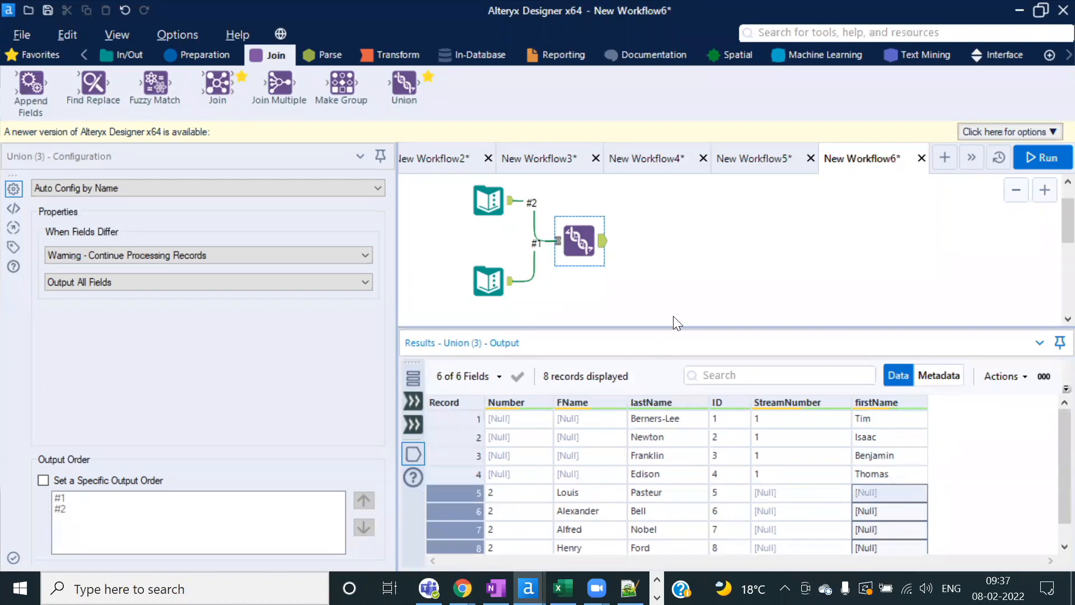
left_click(377, 188)
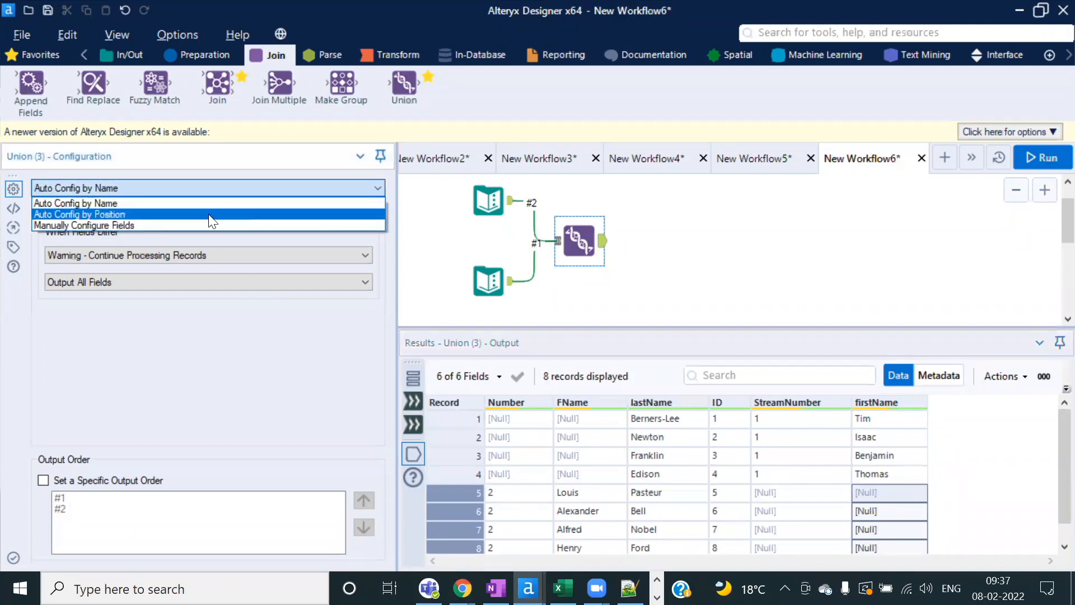
Step: Switch the Union to Auto Config by Position, rerun, and inspect the numeric FName values
left_click(124, 214)
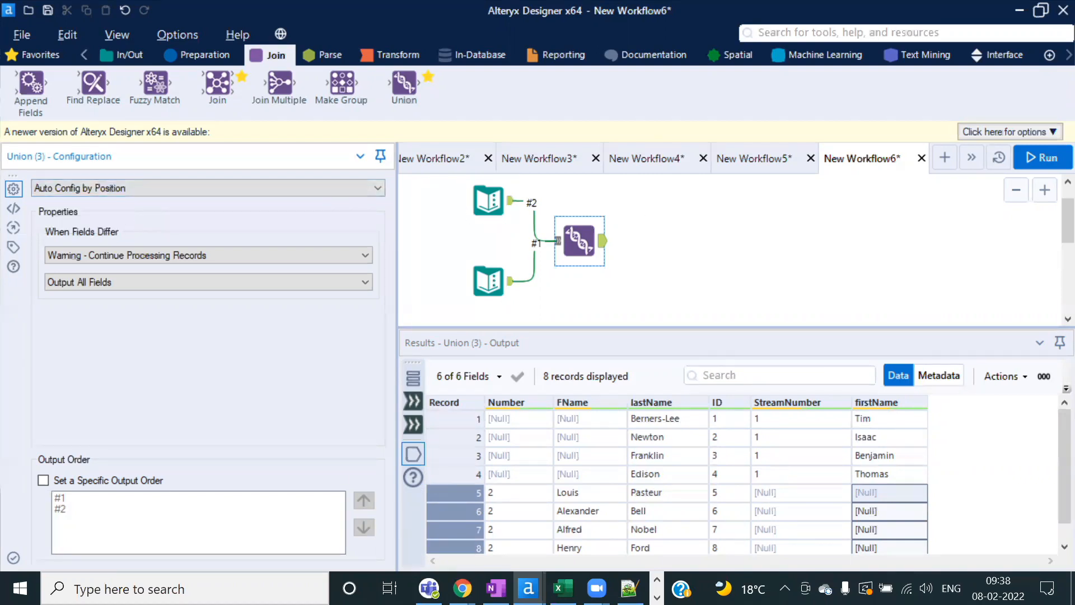
left_click(1035, 162)
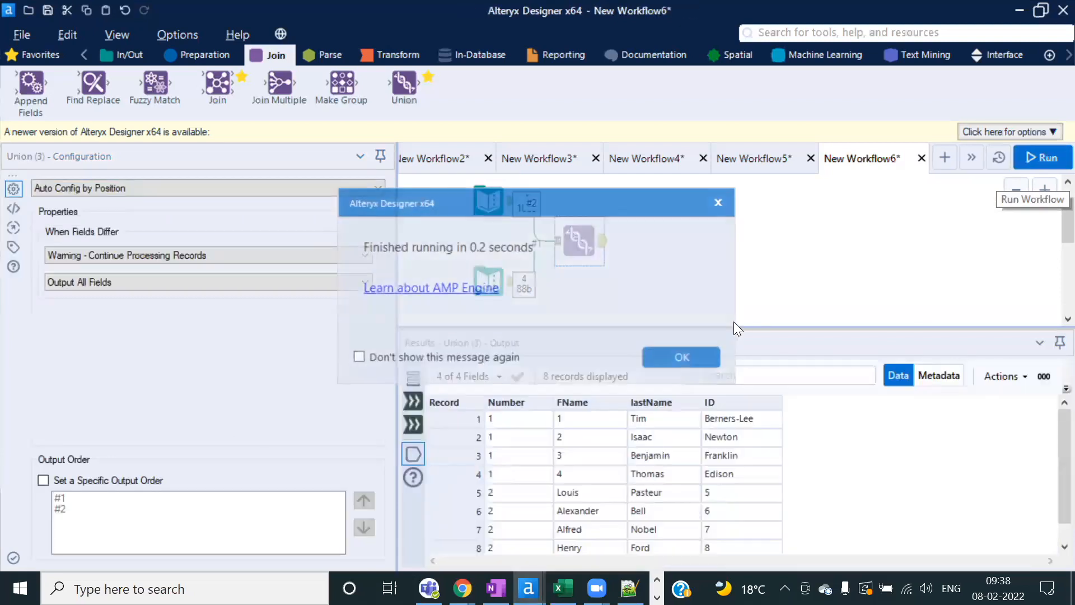
left_click(689, 356)
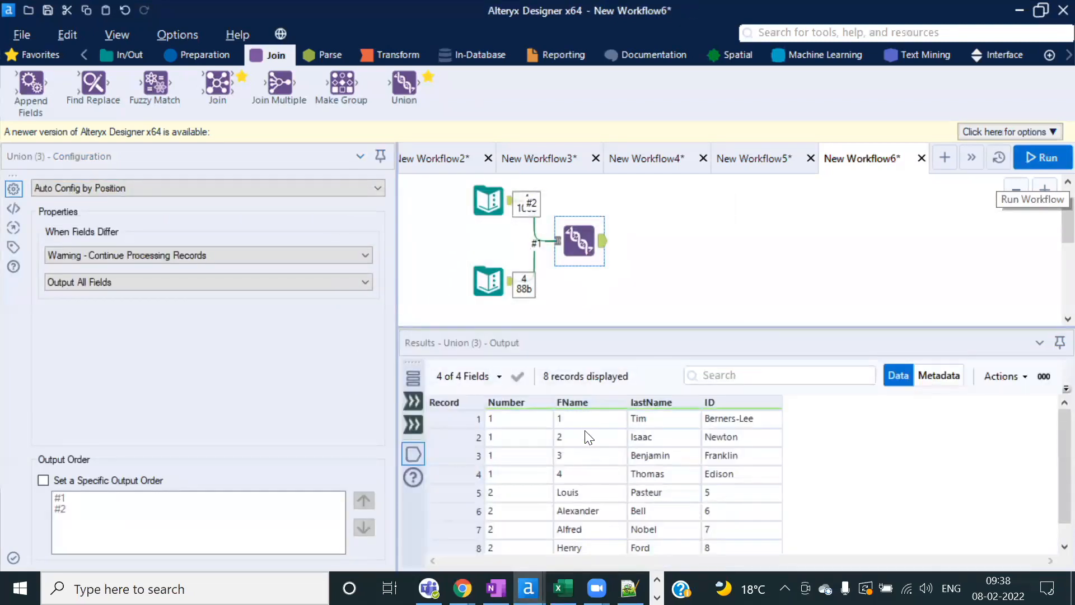
left_click(579, 420)
left_click(586, 476, "shift")
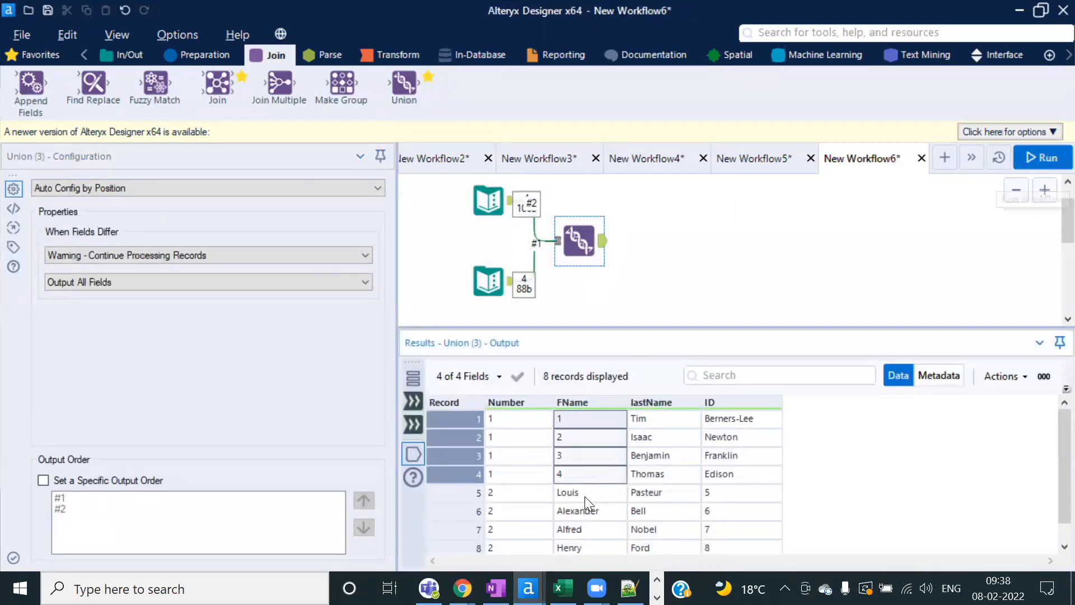
left_click_drag(582, 419, 578, 479)
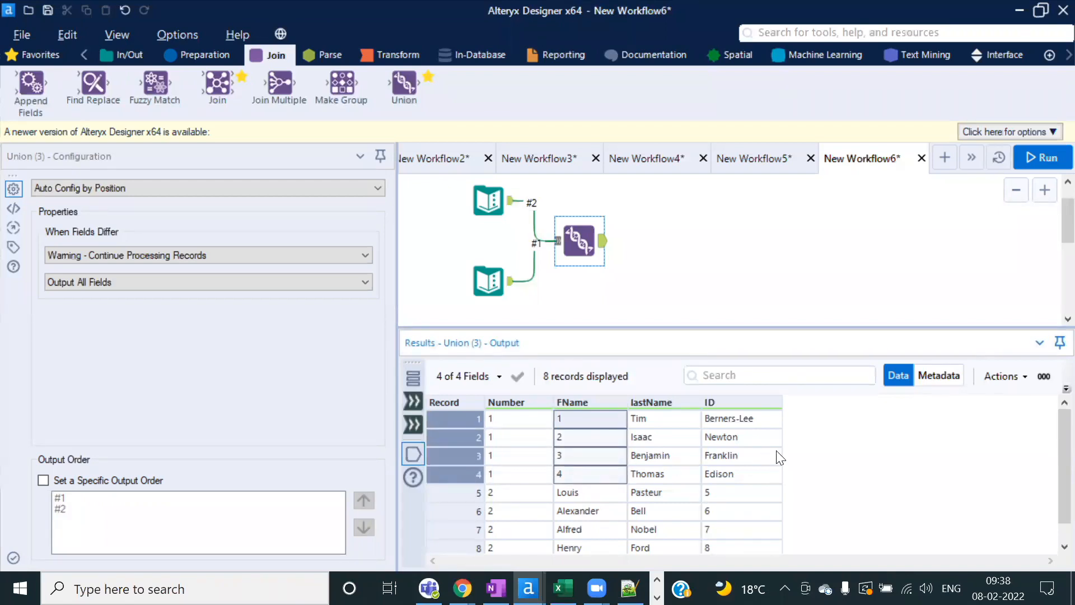
Step: Compare both Text Inputs' data against the 8-record Union output
left_click(486, 203)
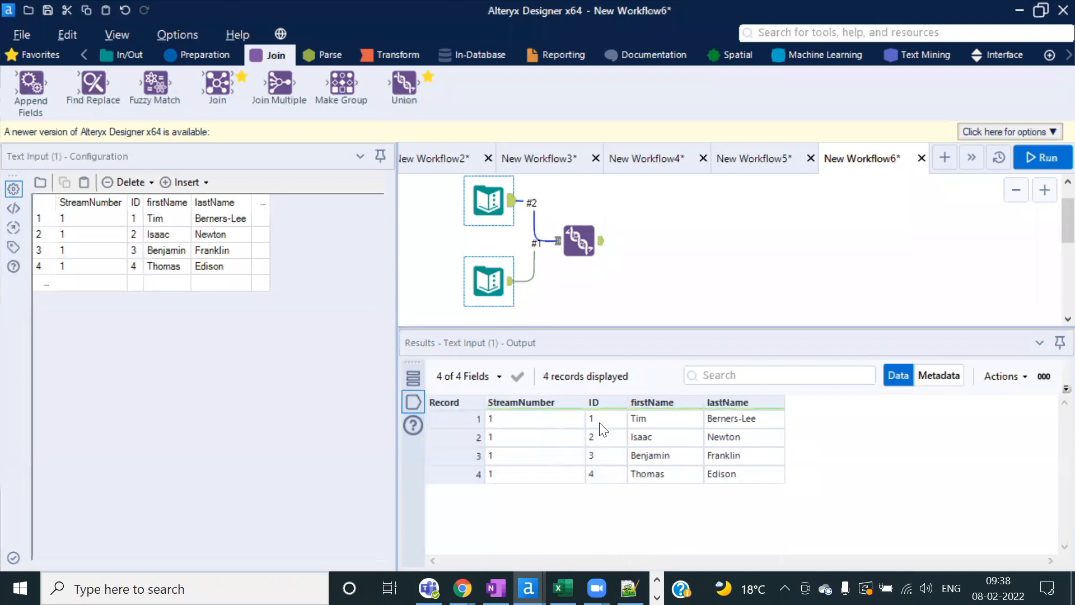
left_click(491, 283)
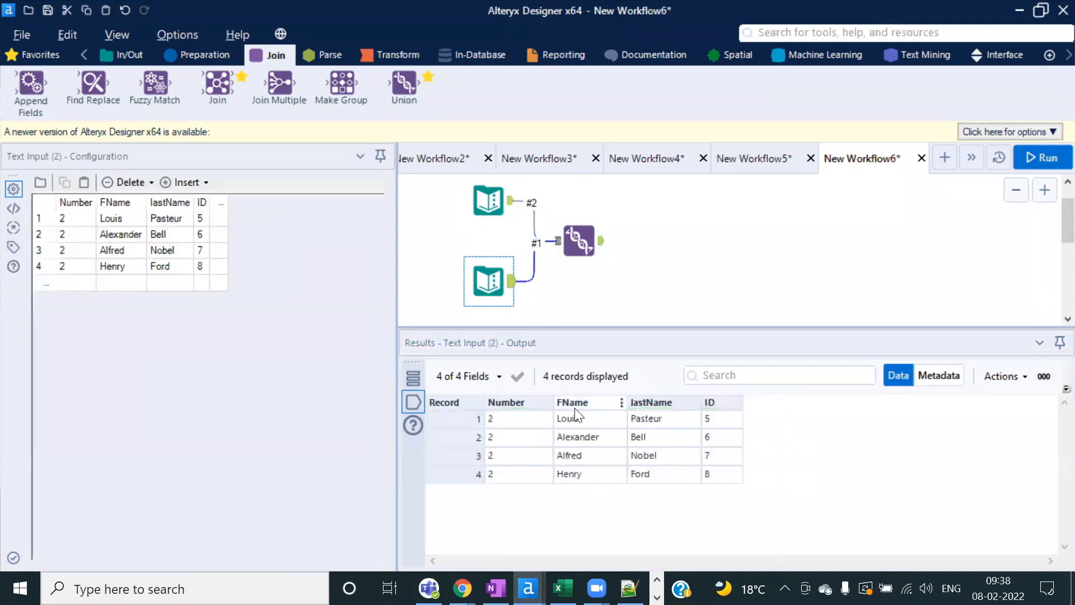
left_click(579, 241)
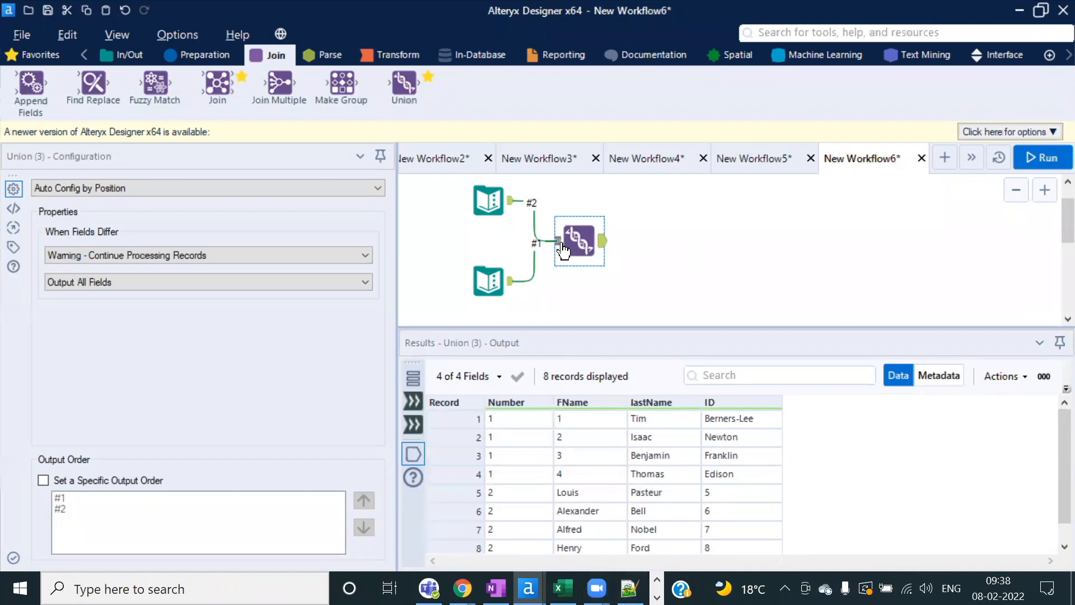
left_click(563, 588)
left_click(173, 335)
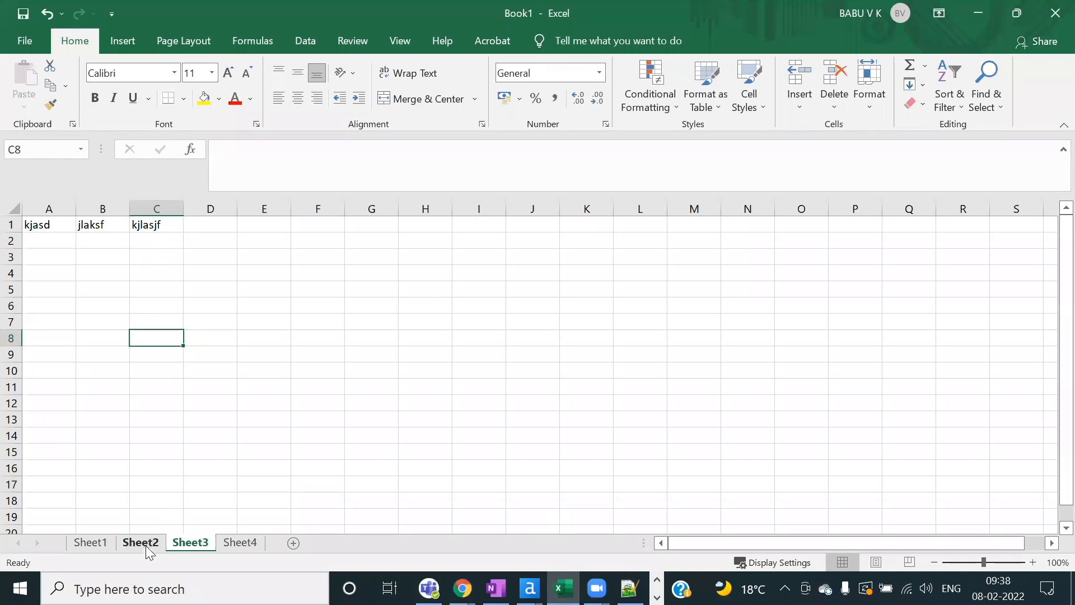
left_click(146, 549)
left_click(86, 546)
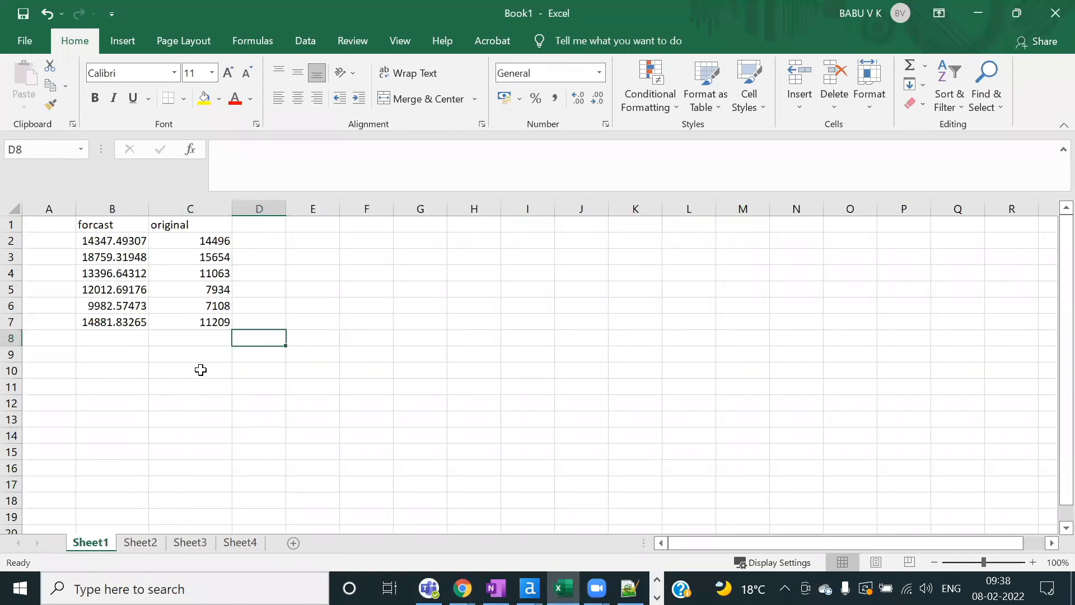
left_click(238, 545)
left_click(176, 544)
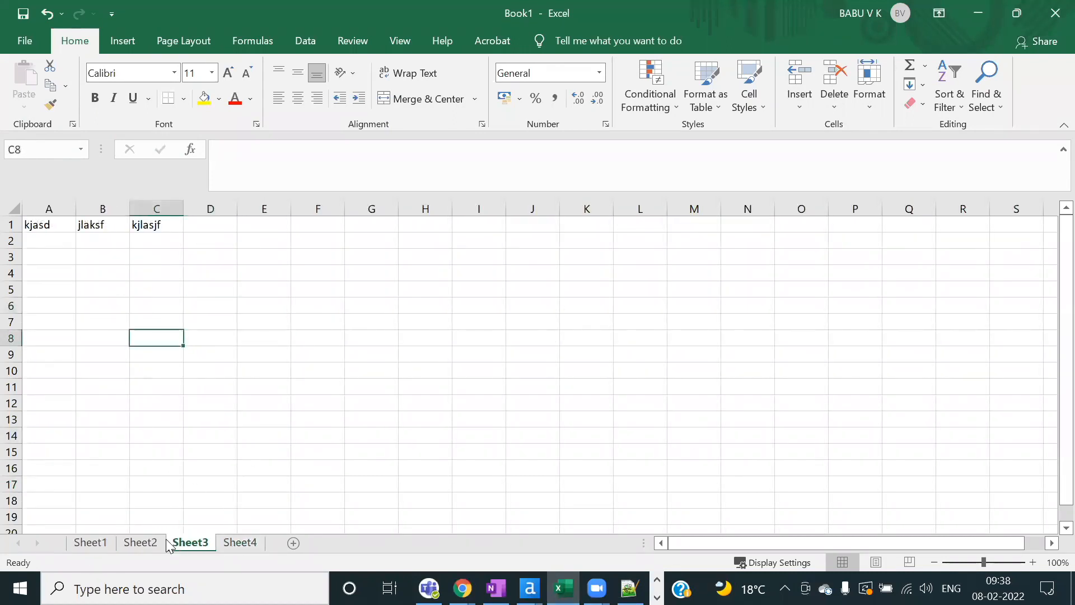
left_click(128, 542)
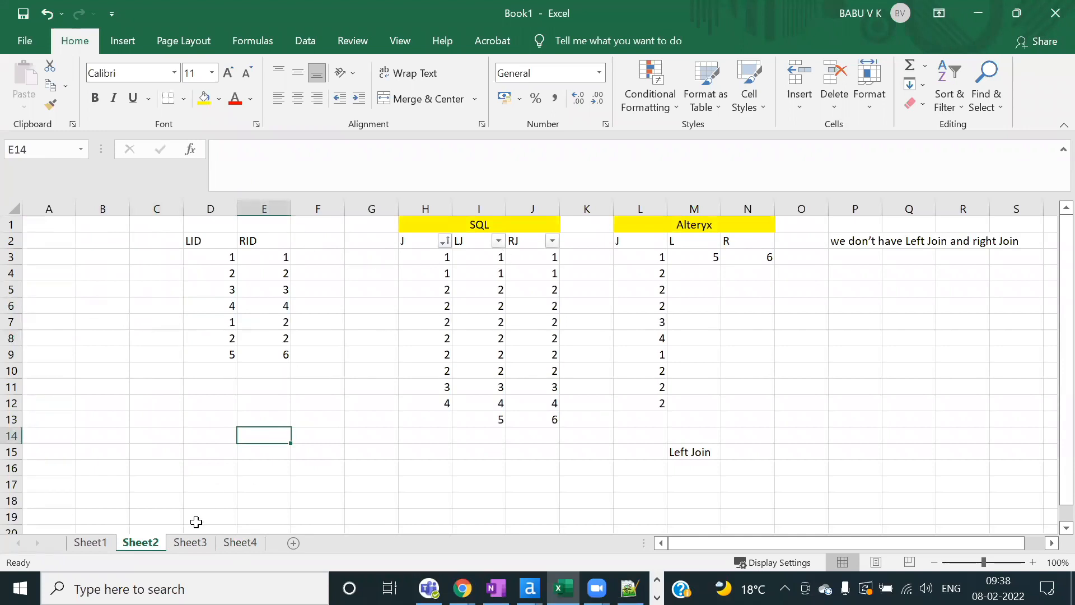
left_click(191, 542)
key("alt+Tab")
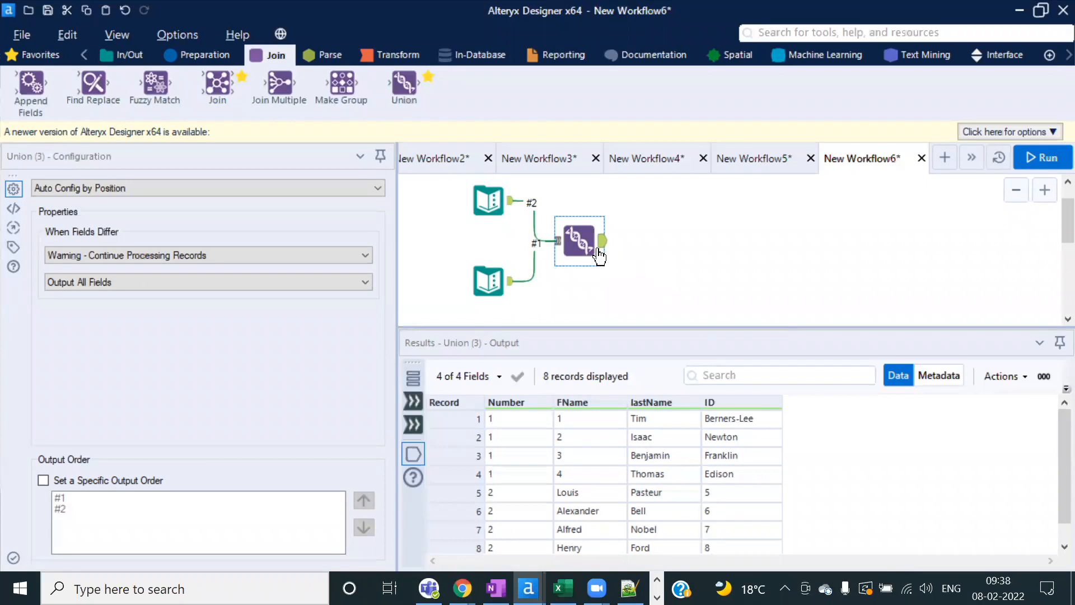
left_click(481, 198)
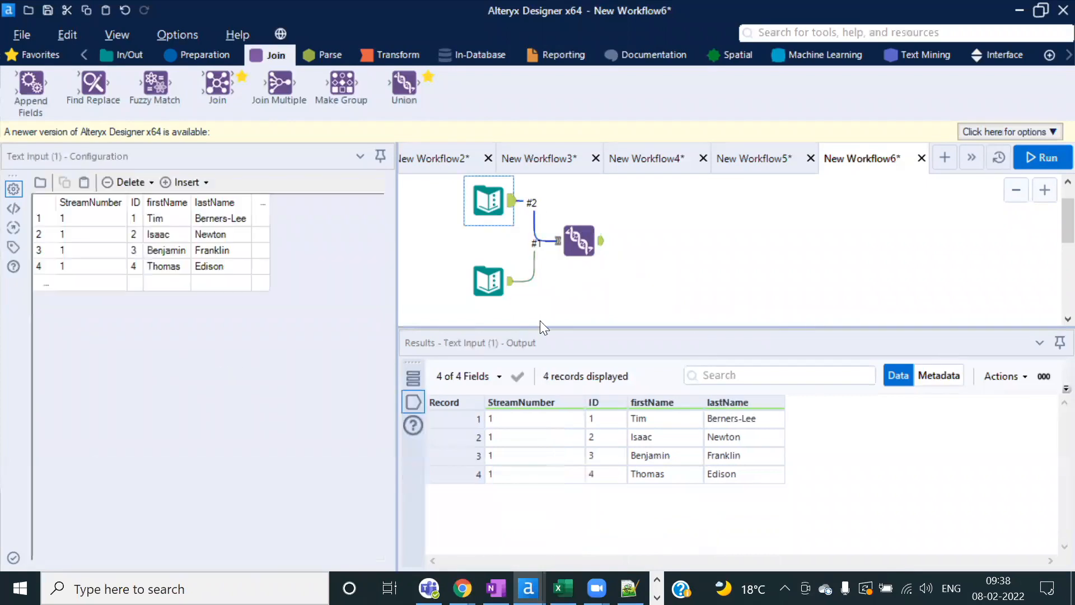
left_click(488, 283)
left_click_drag(571, 418, 571, 474)
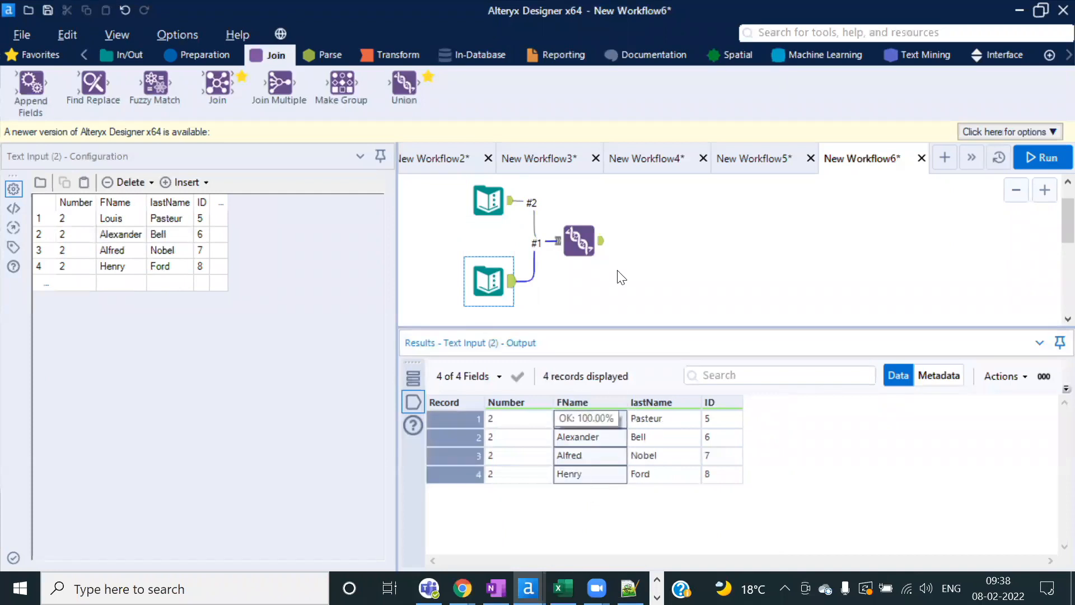
left_click(602, 239)
left_click_drag(584, 422, 573, 553)
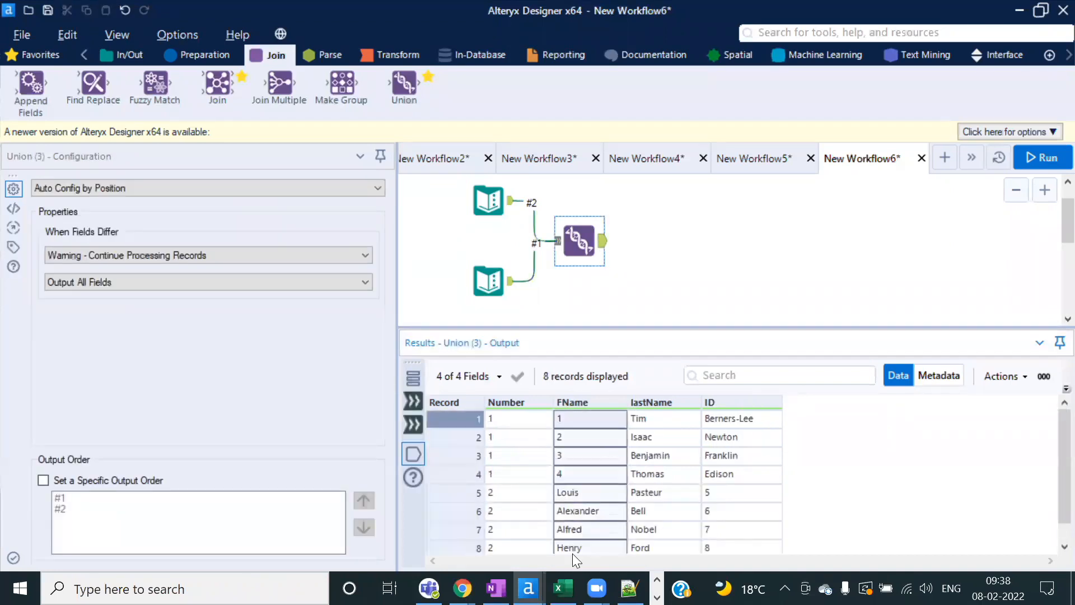
scroll(588, 479, "up", 1)
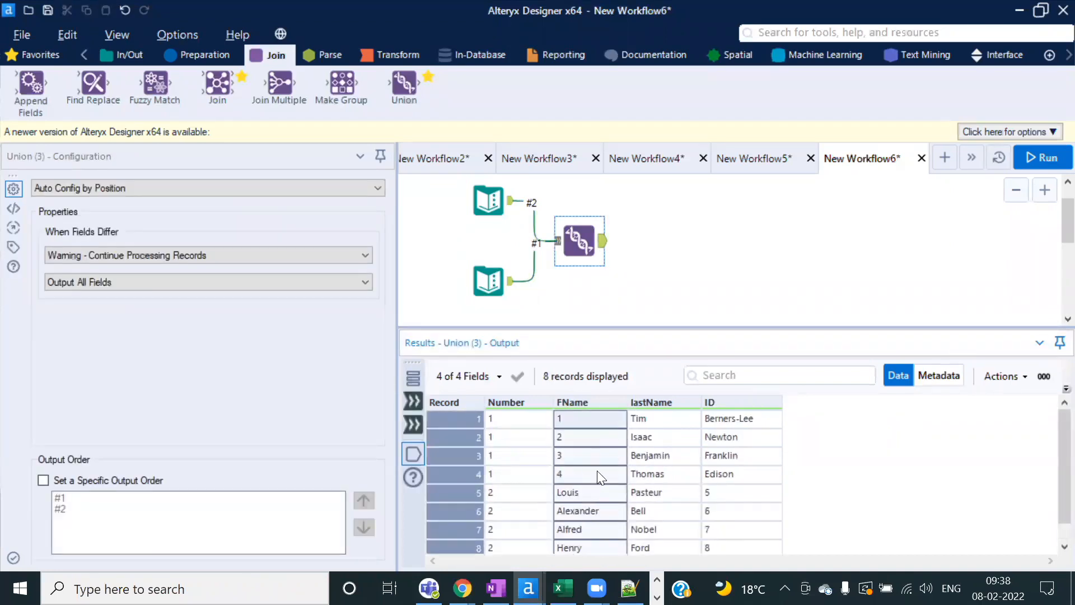
left_click(585, 445)
left_click(577, 240)
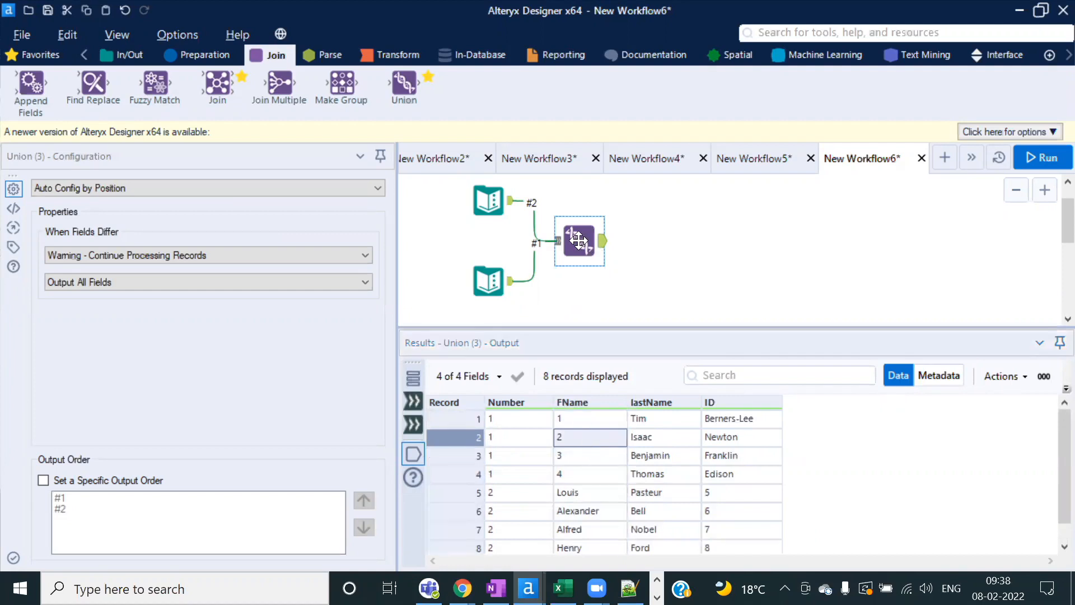
Step: Set the Union to Manually Configure Fields and start shifting stream 2's StreamNumber, lastName and ID left
left_click(379, 187)
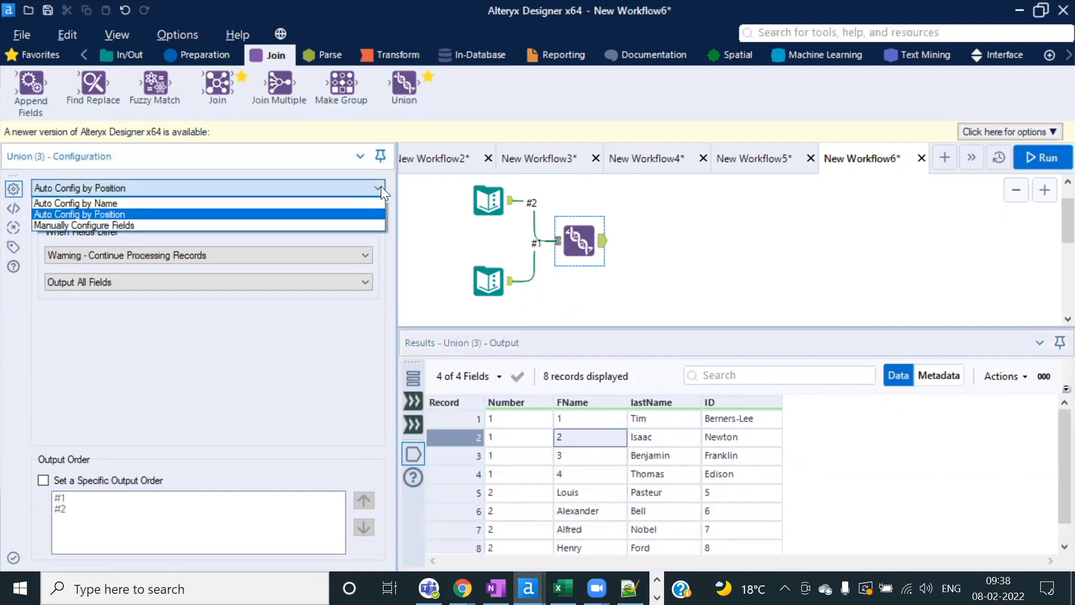
left_click(142, 225)
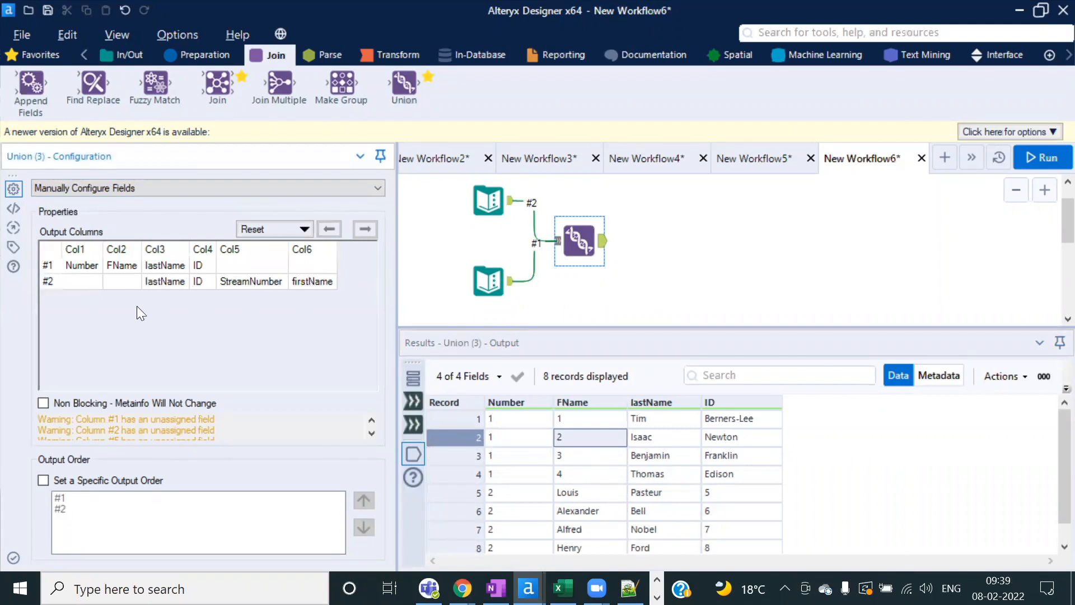
left_click(266, 280)
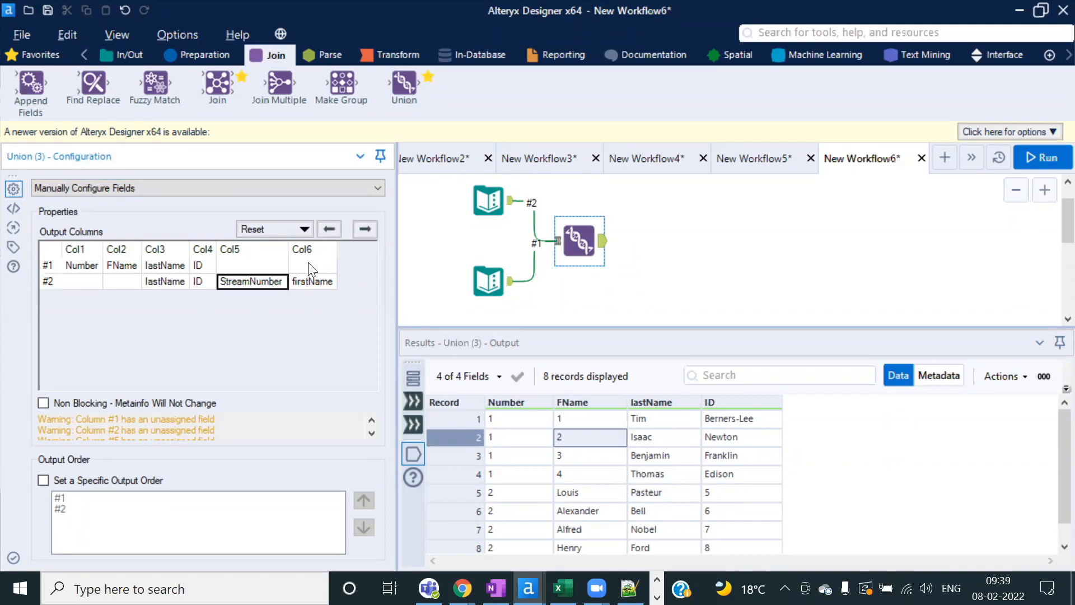
left_click(330, 229)
left_click(329, 229)
left_click(329, 228)
left_click(330, 229)
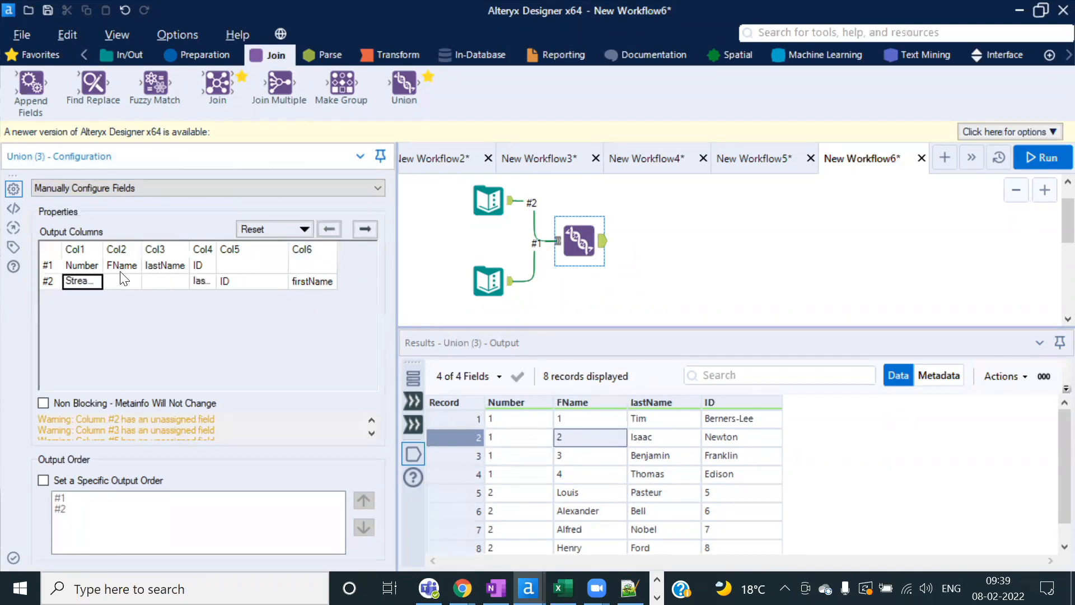
left_click_drag(104, 246, 166, 268)
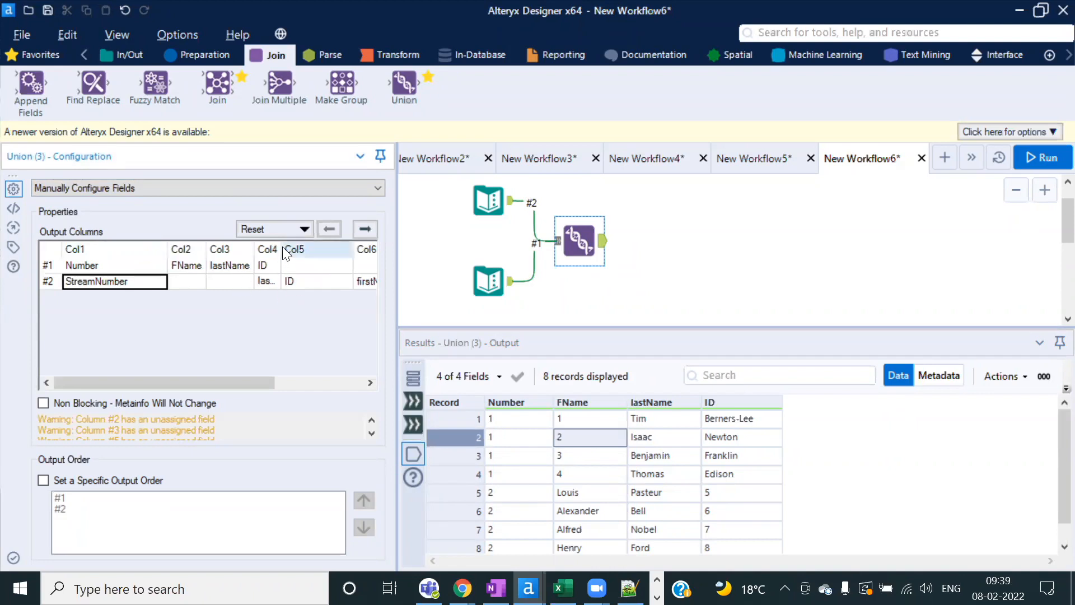
left_click_drag(282, 249, 307, 249)
left_click(289, 284)
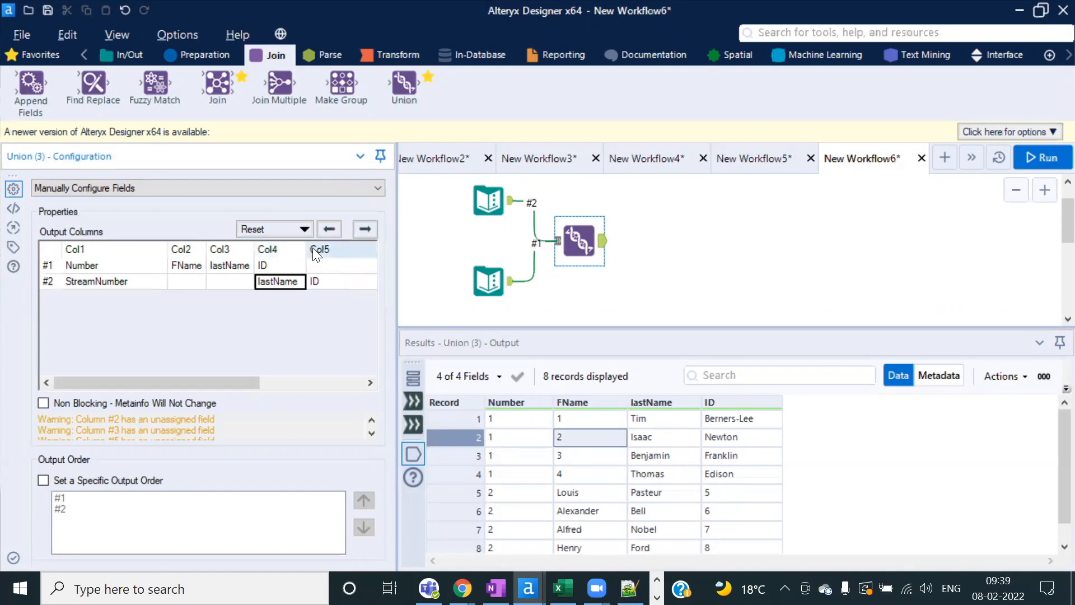
left_click(329, 230)
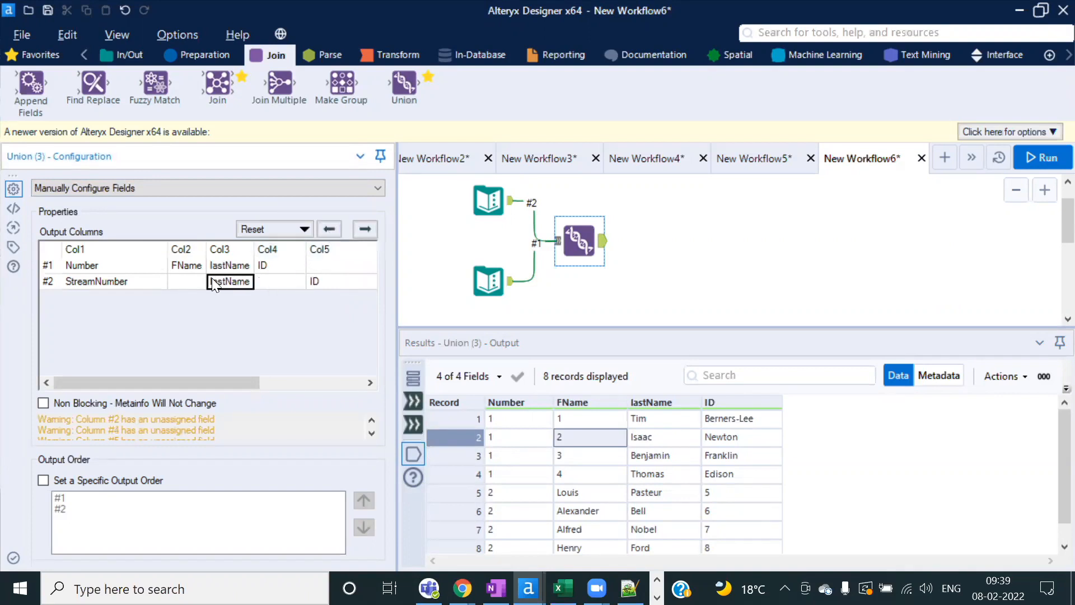
left_click(324, 280)
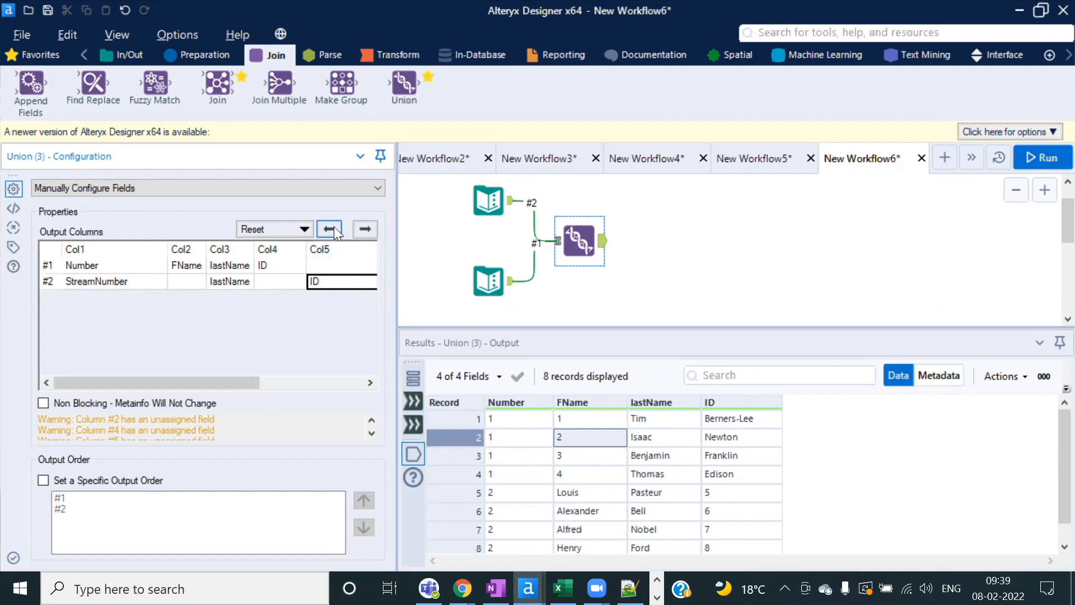
left_click(334, 228)
left_click_drag(264, 384, 312, 382)
Step: Align stream 2's firstName, lastName and ID under FName, lastName and ID, then rerun
left_click(296, 282)
left_click(333, 230)
left_click(332, 230)
left_click(333, 230)
left_click(332, 229)
left_click(175, 282)
left_click(329, 230)
left_click(215, 282)
left_click(329, 229)
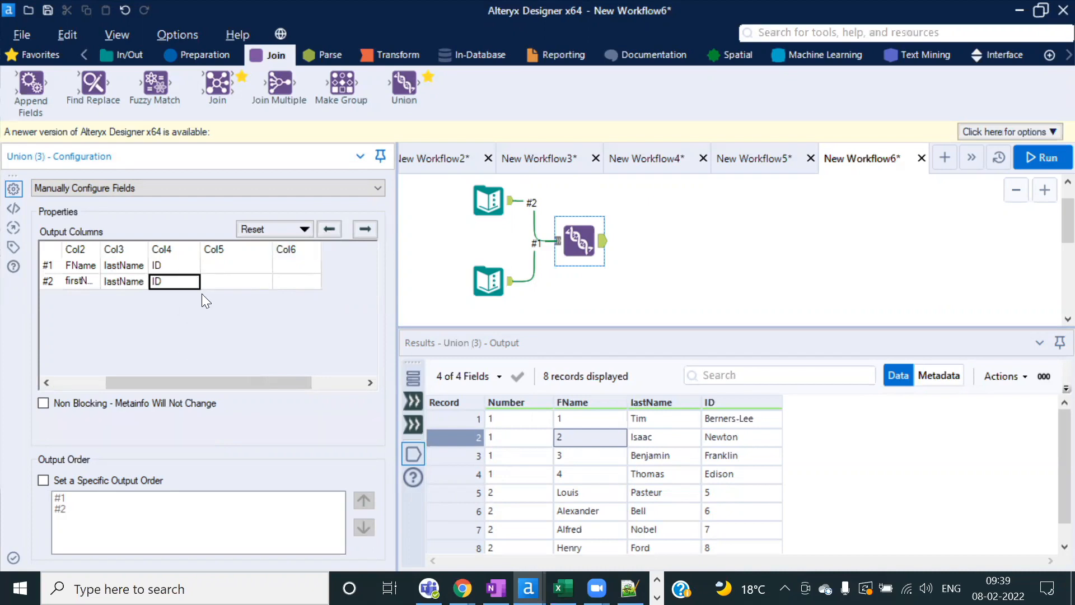
left_click_drag(215, 378, 114, 379)
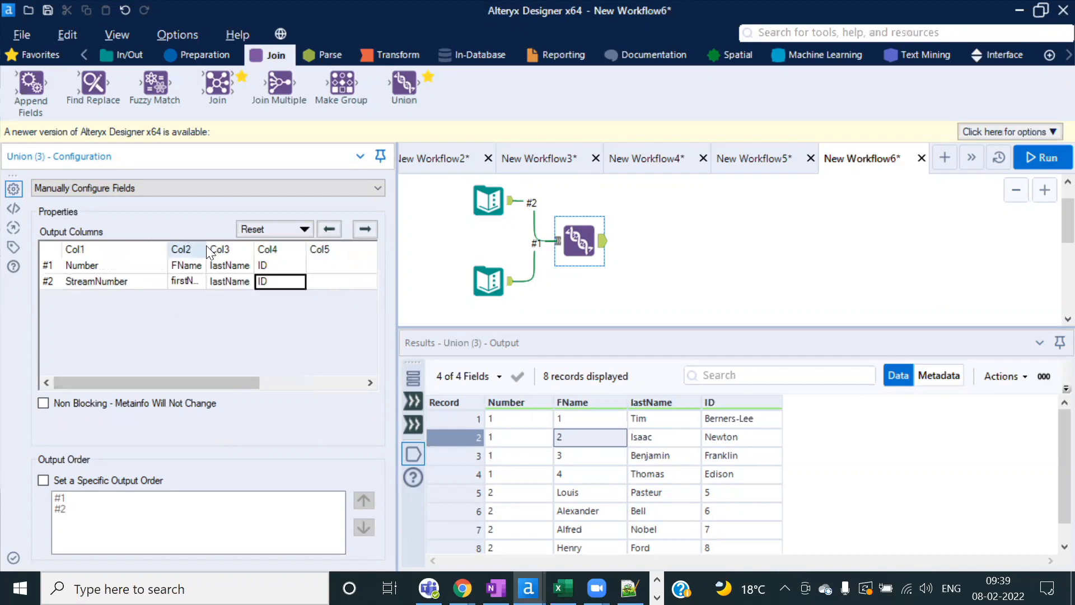
left_click_drag(208, 248, 241, 249)
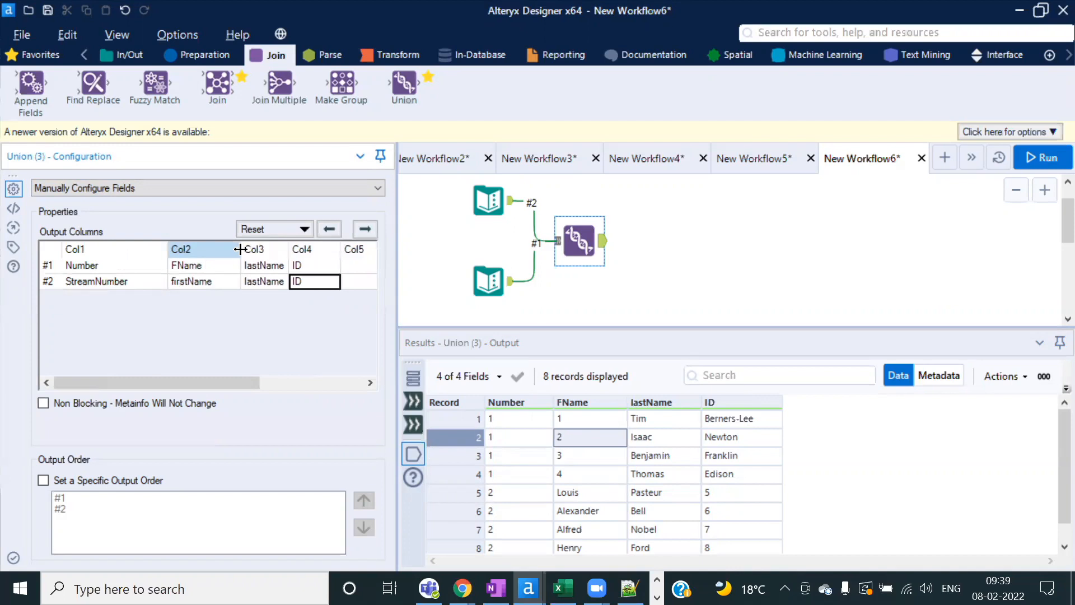
left_click(1035, 159)
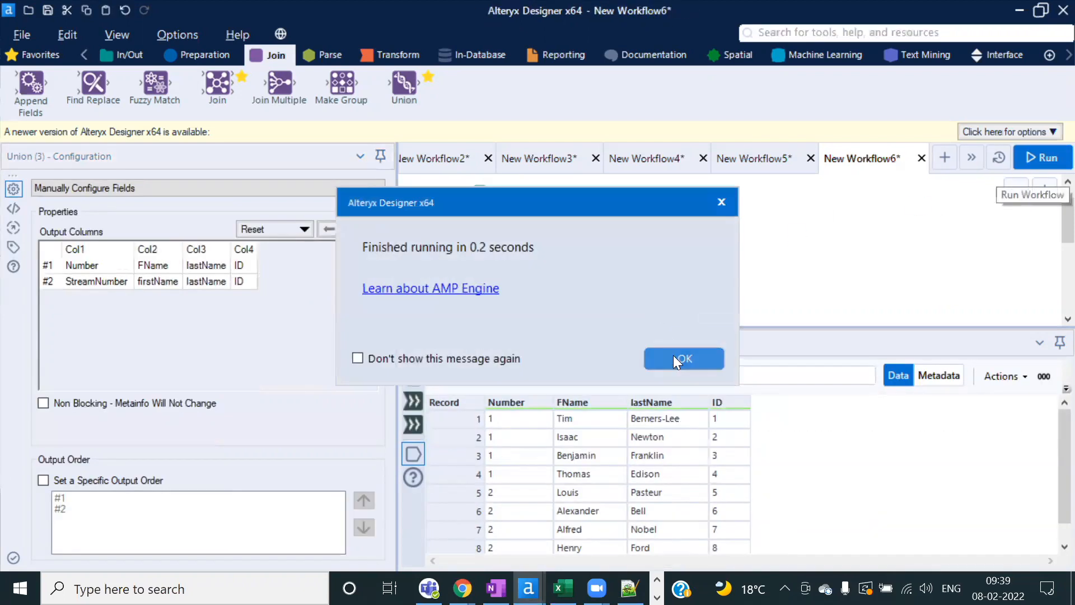
Step: Review the Union's 8 aligned records, Tim through Thomas then Louis through Henry
left_click(679, 355)
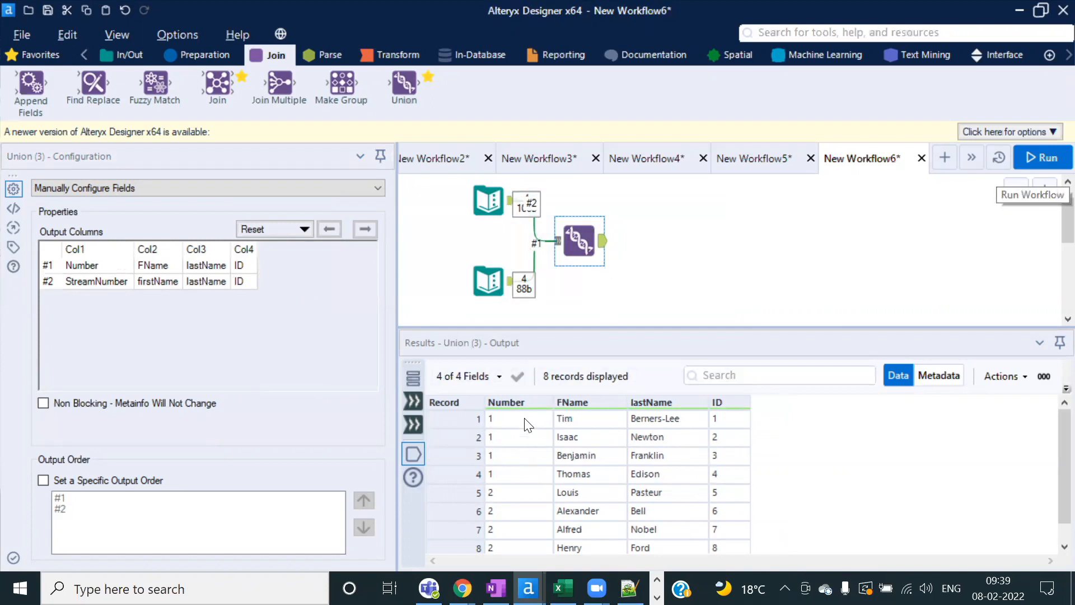
left_click(698, 544)
scroll(694, 504, "up", 1)
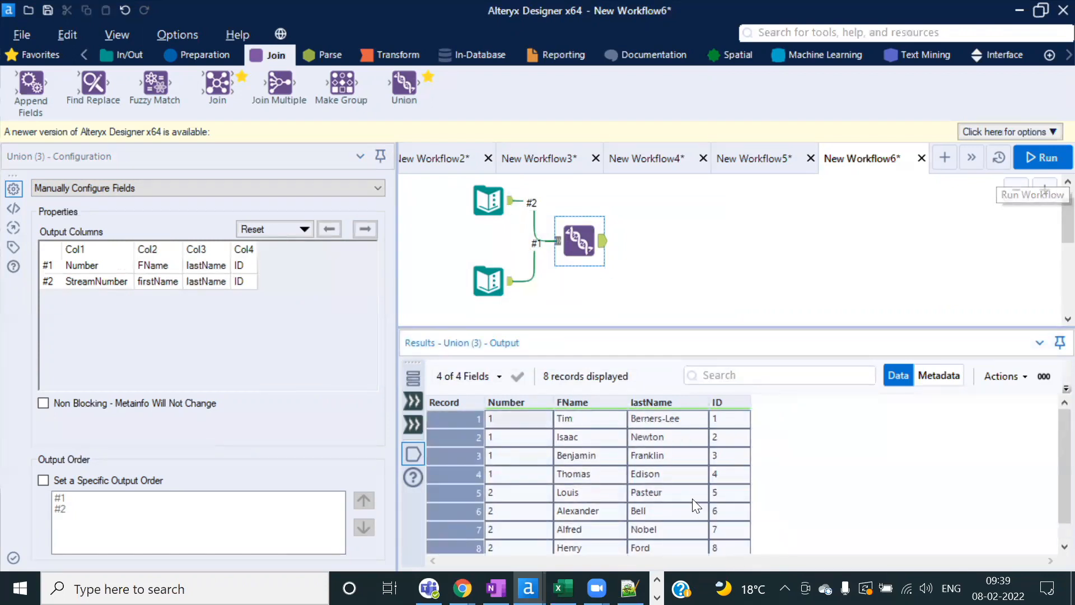
left_click(679, 492)
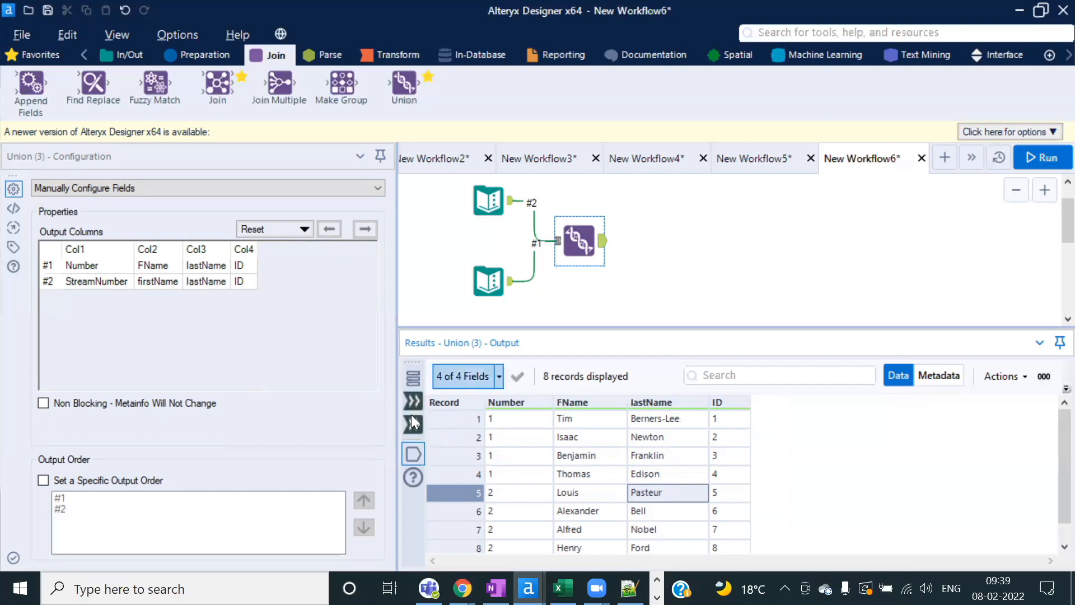
left_click(498, 210)
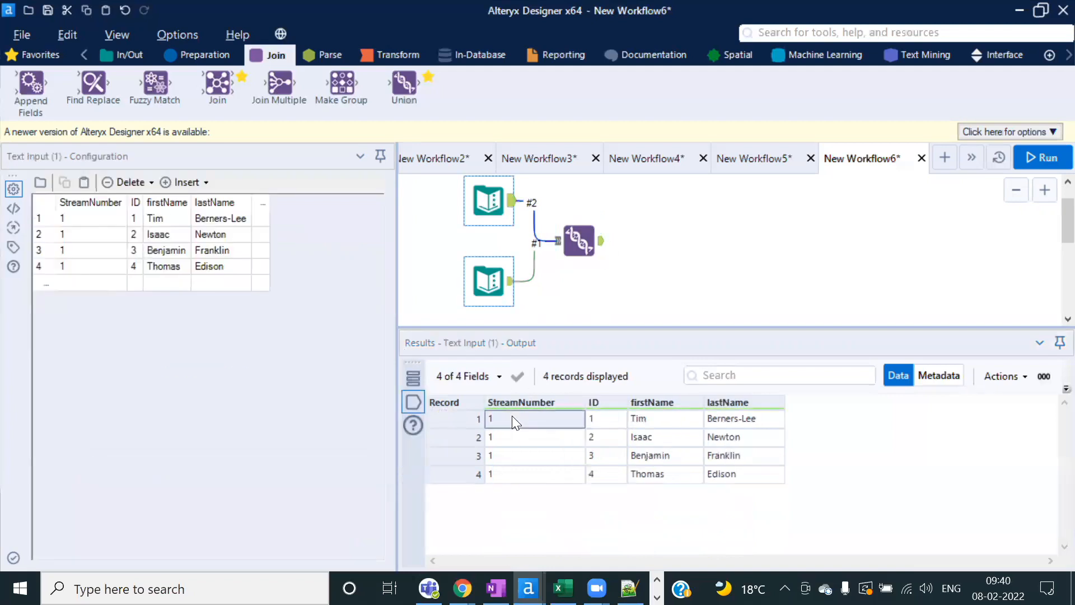
Step: Compare Text Input (2)'s records with the 8-row Union output, then bring up the Notepad++ SQL query
left_click(489, 280)
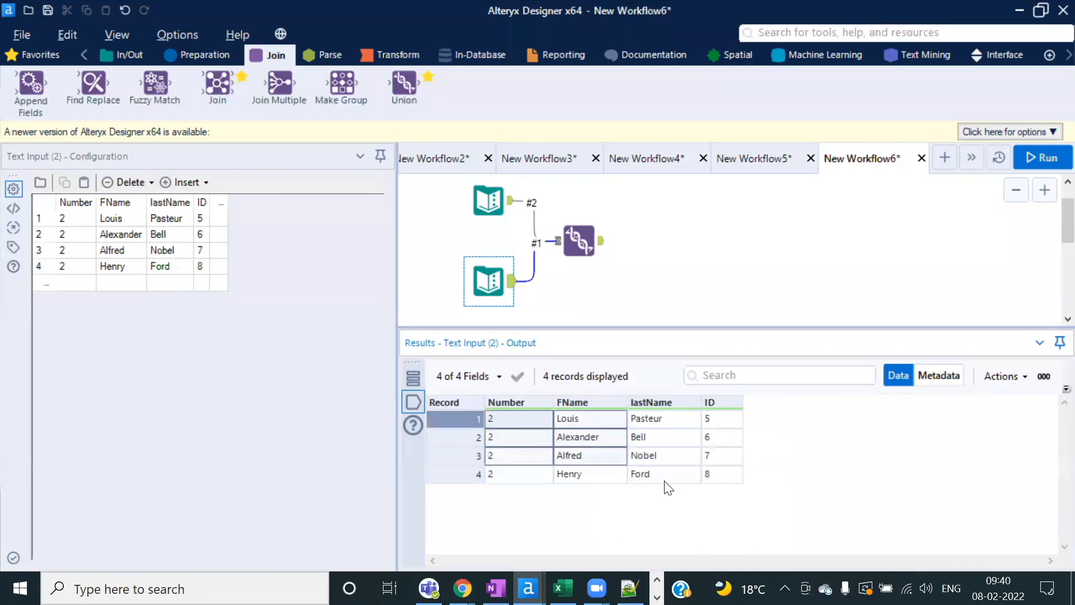
left_click(598, 253)
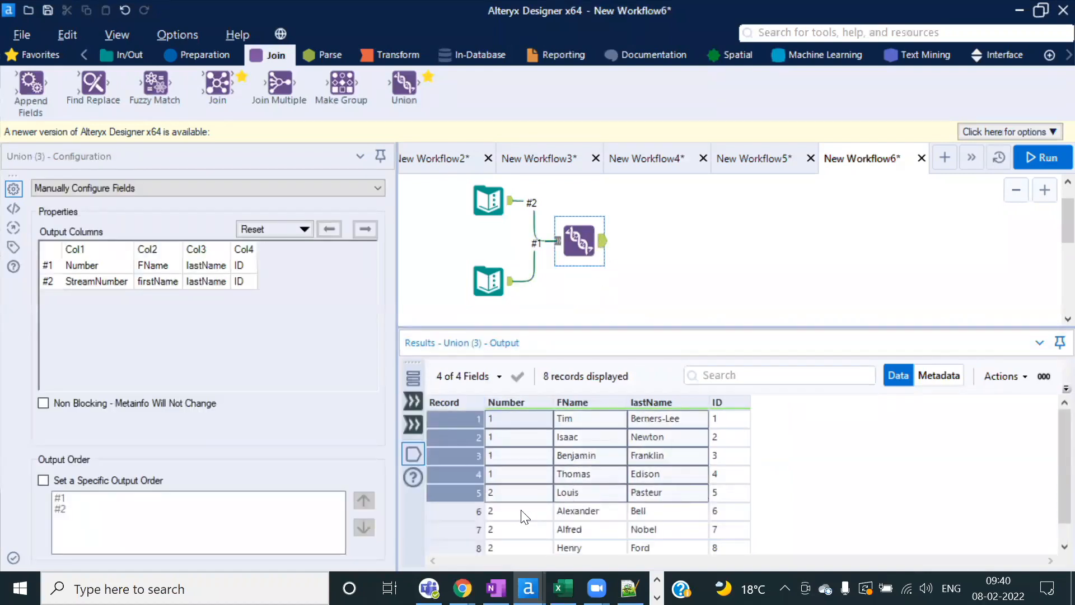
left_click(517, 494)
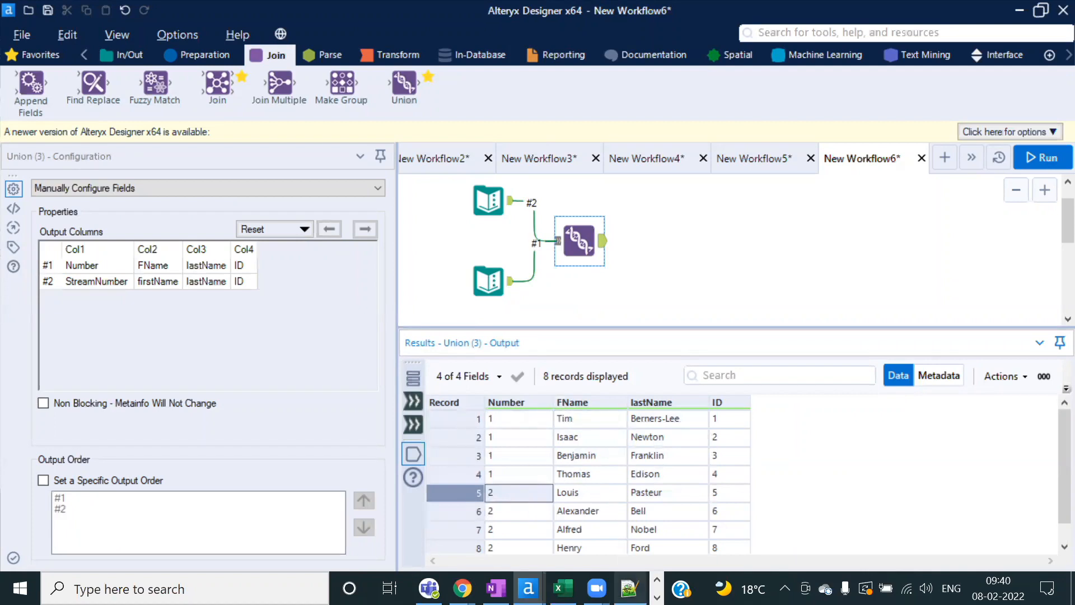
mouse_move(630, 588)
left_click(617, 523)
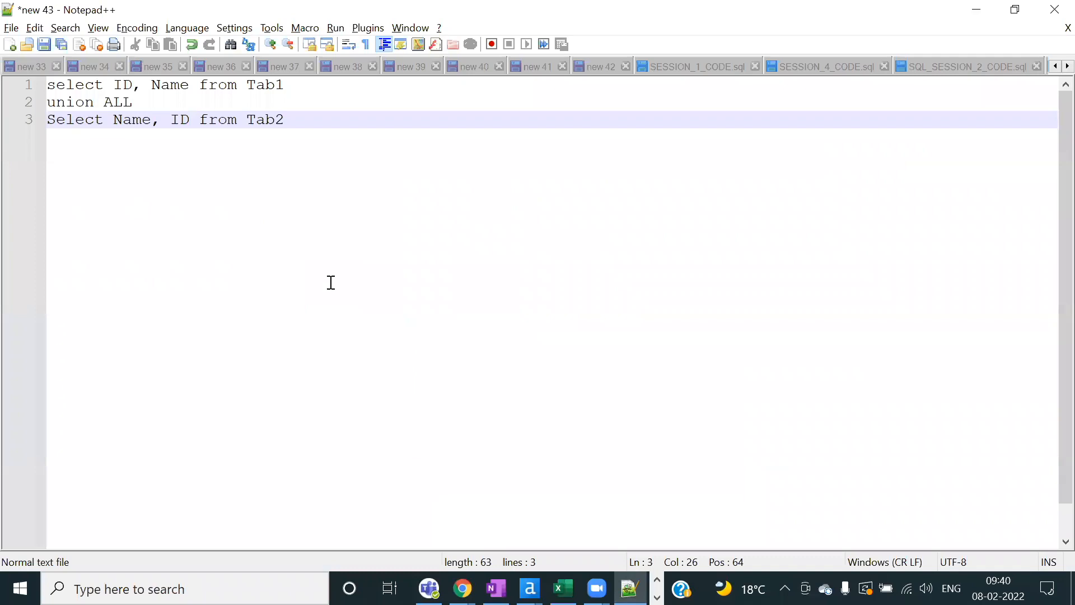
Step: Review the union ALL query's Tab2 SELECT, which lists Name before ID, then return to Alteryx
left_click(145, 99)
left_click_drag(308, 120, 33, 117)
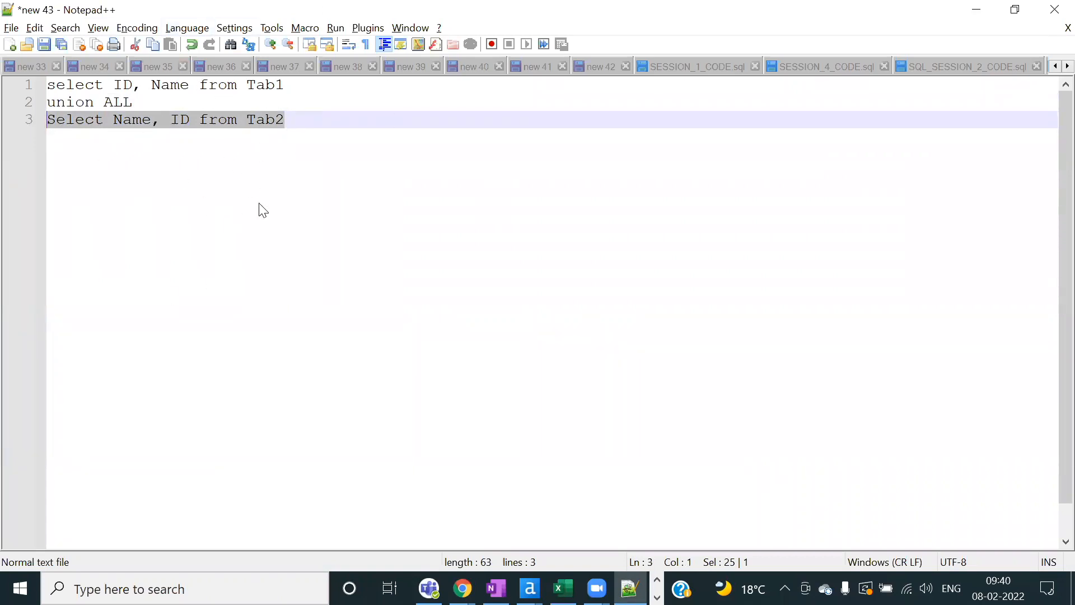
key("alt+Tab")
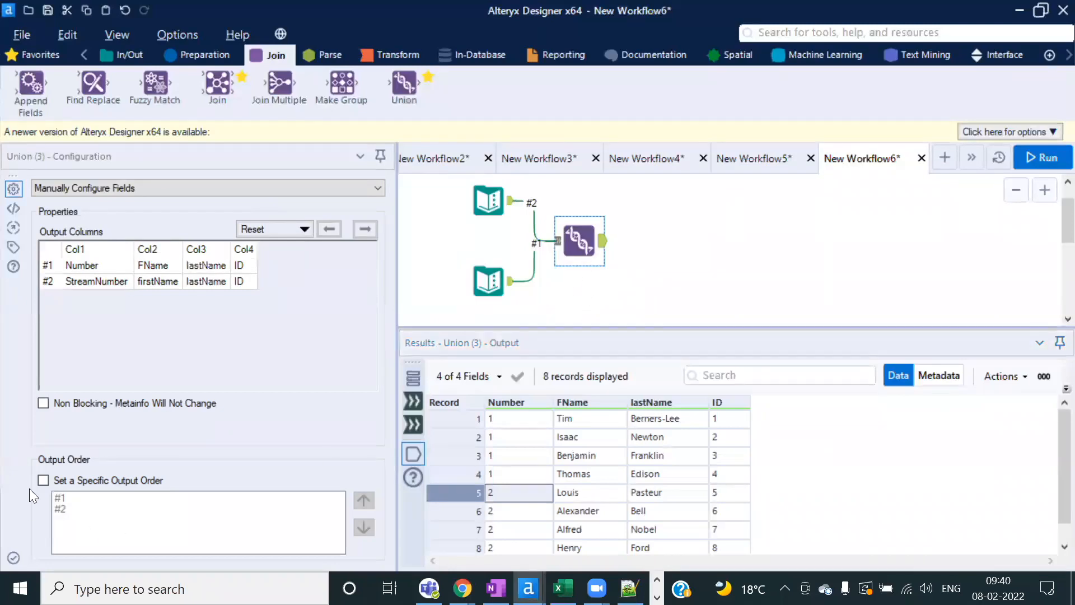
Step: Set a specific Union output order with #2 ahead of #1, run, and inspect the reordered records
left_click(43, 481)
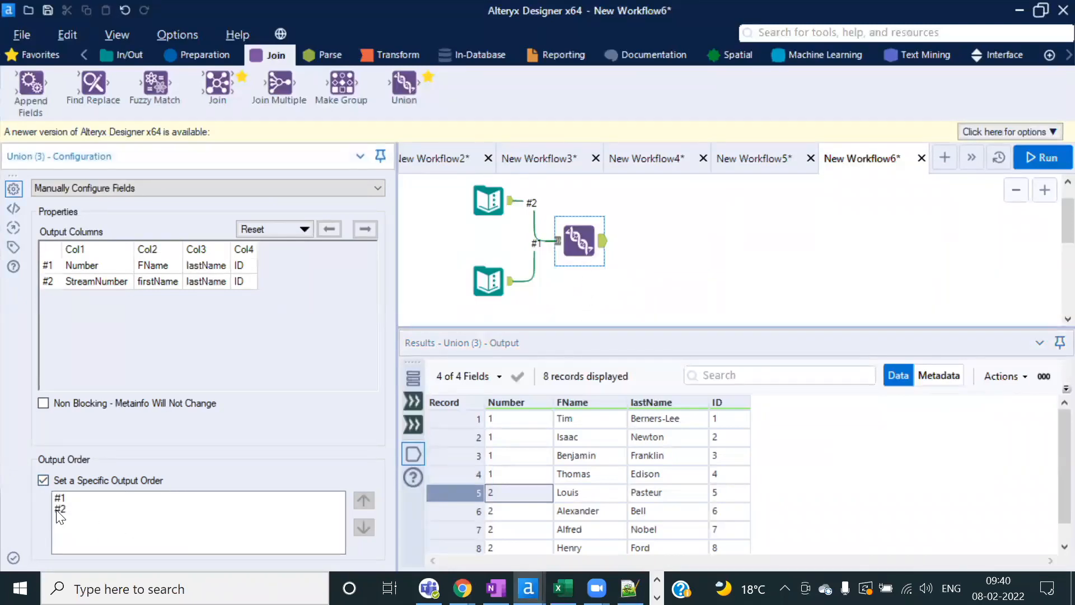
left_click(152, 510)
left_click(364, 500)
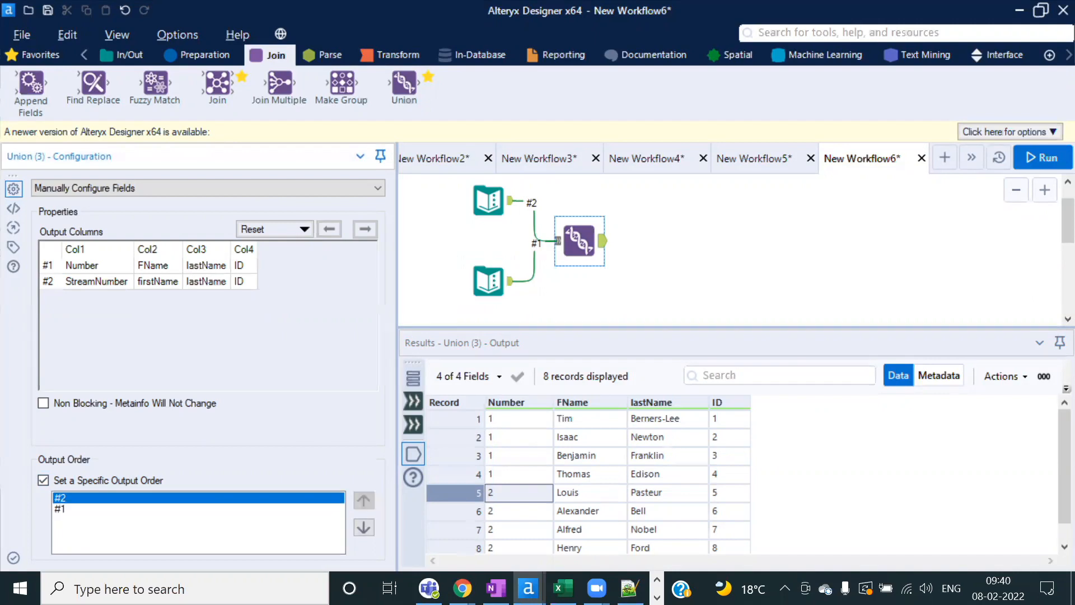
left_click(1044, 159)
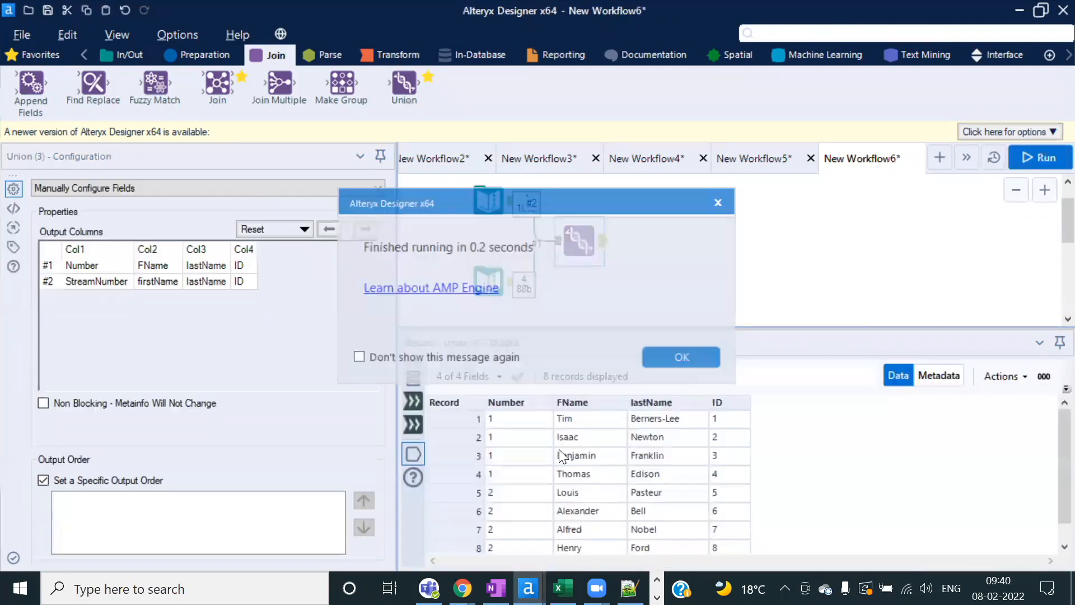
left_click(682, 355)
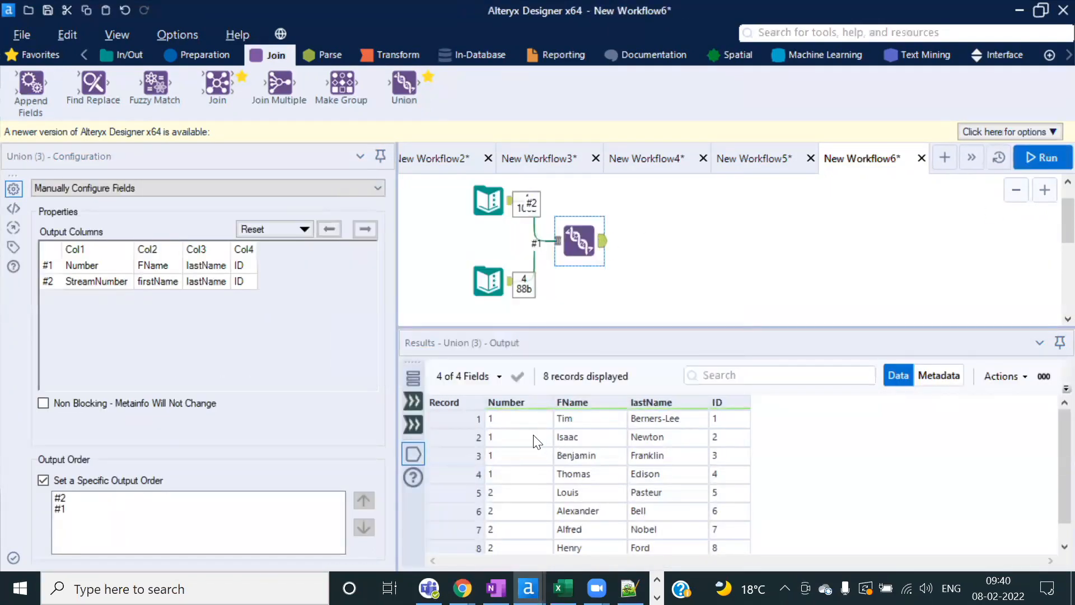
left_click_drag(516, 419, 729, 473)
left_click(489, 285)
left_click(579, 240)
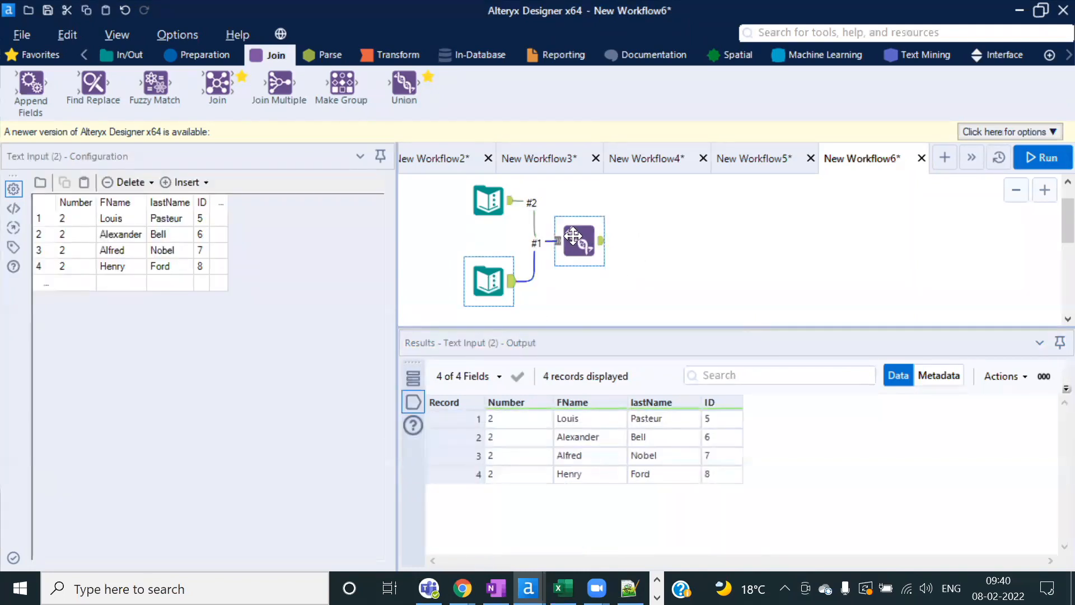
Step: Restore output order #1 before #2 and rerun, so Louis through Henry precede Tim through Thomas
left_click(43, 480)
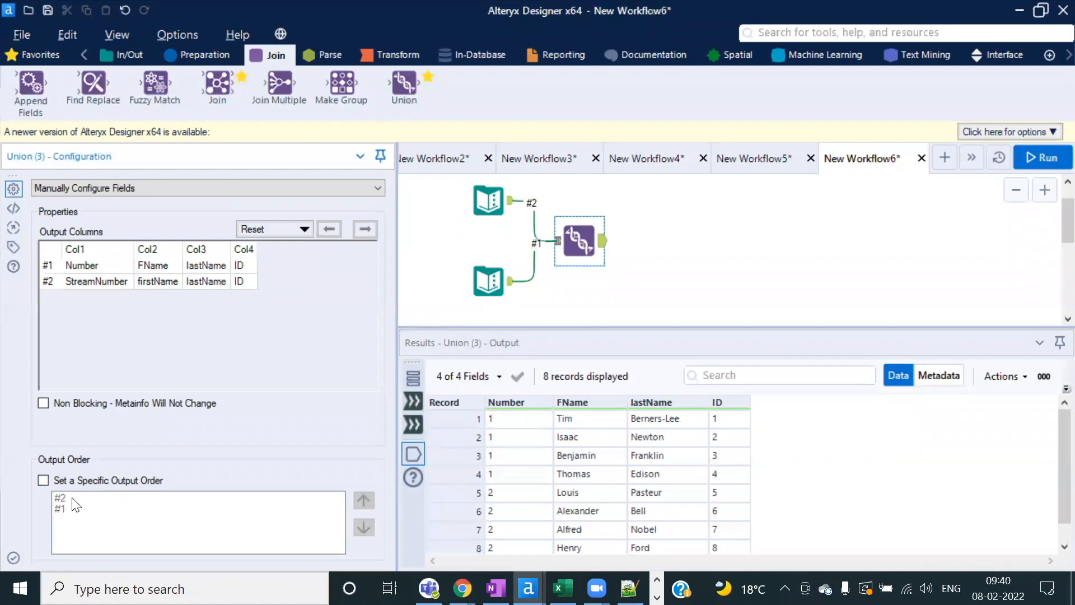
left_click(43, 480)
left_click(70, 497)
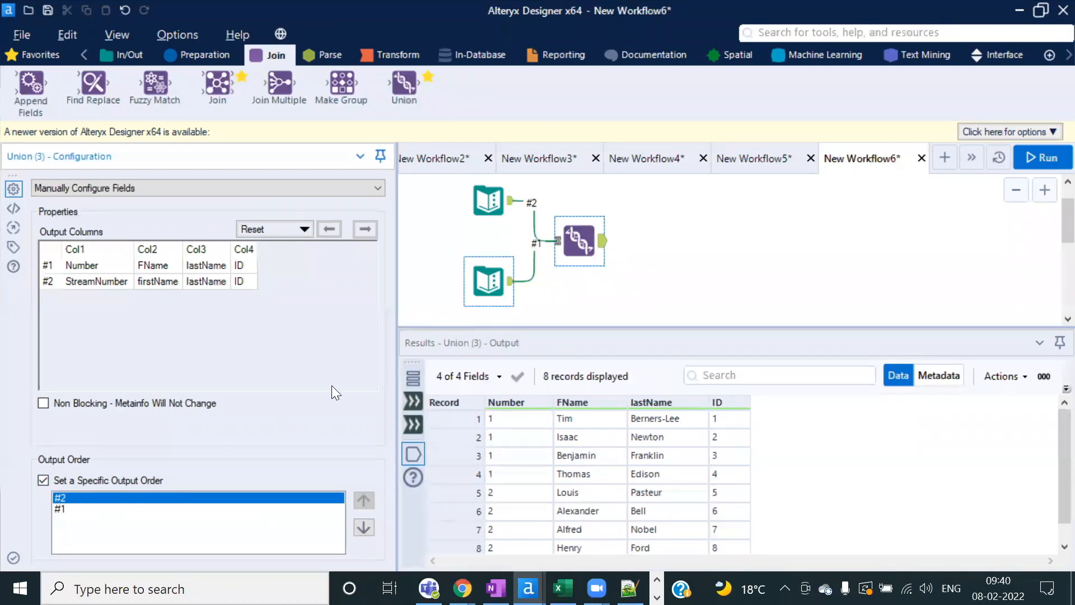
left_click(79, 509)
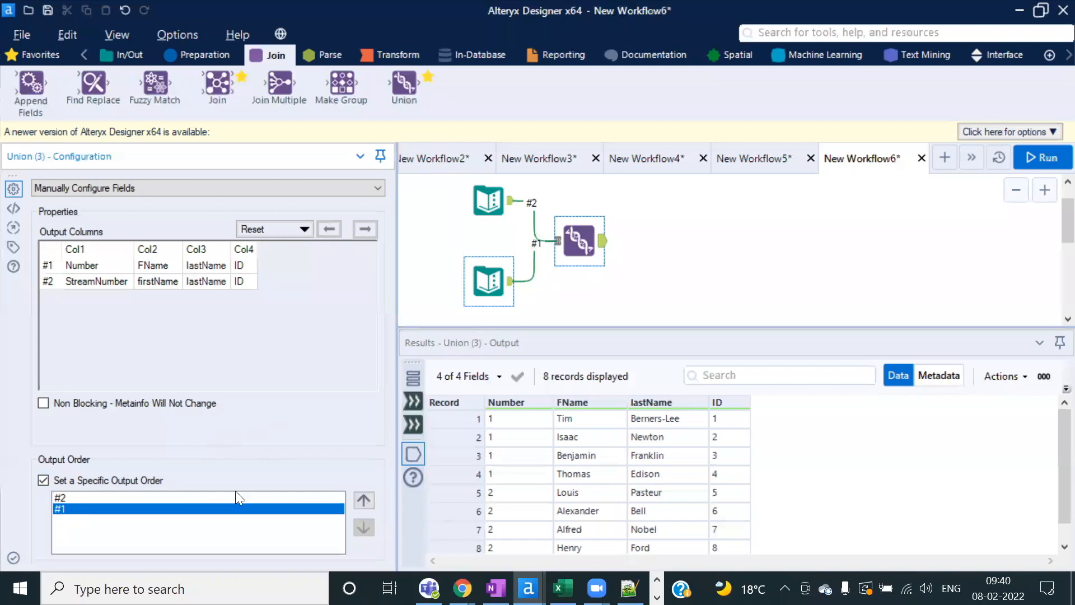
left_click(368, 501)
left_click(1029, 161)
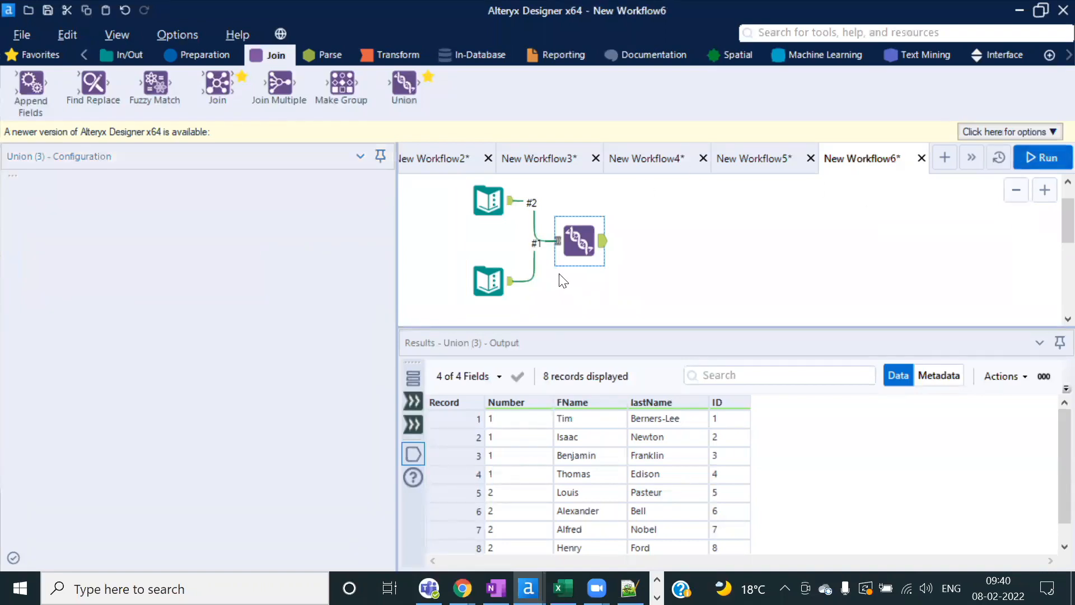
left_click(659, 355)
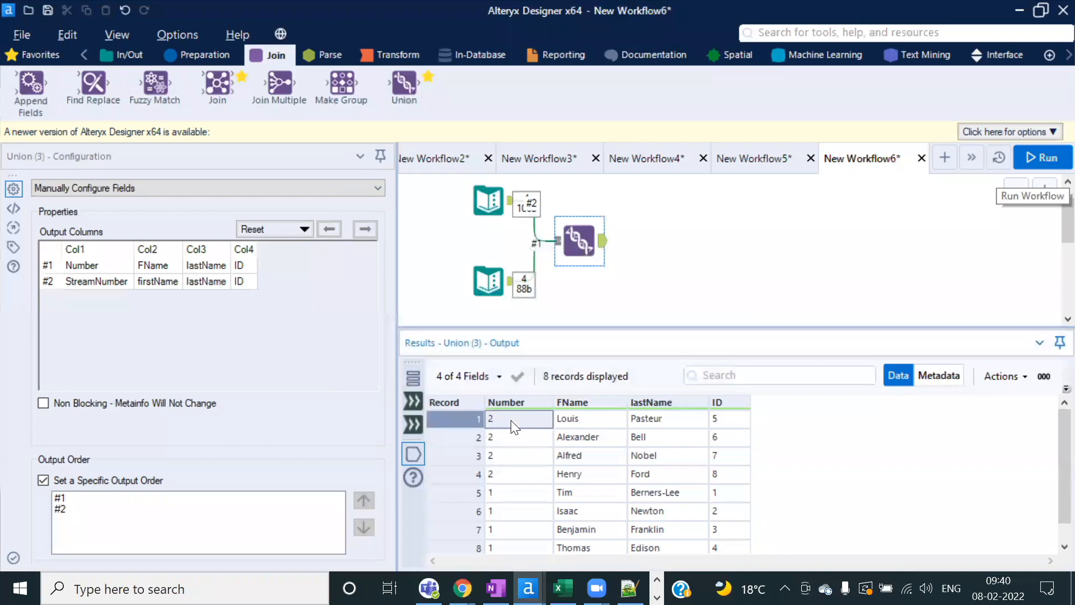
left_click(522, 495)
left_click_drag(522, 496, 728, 531)
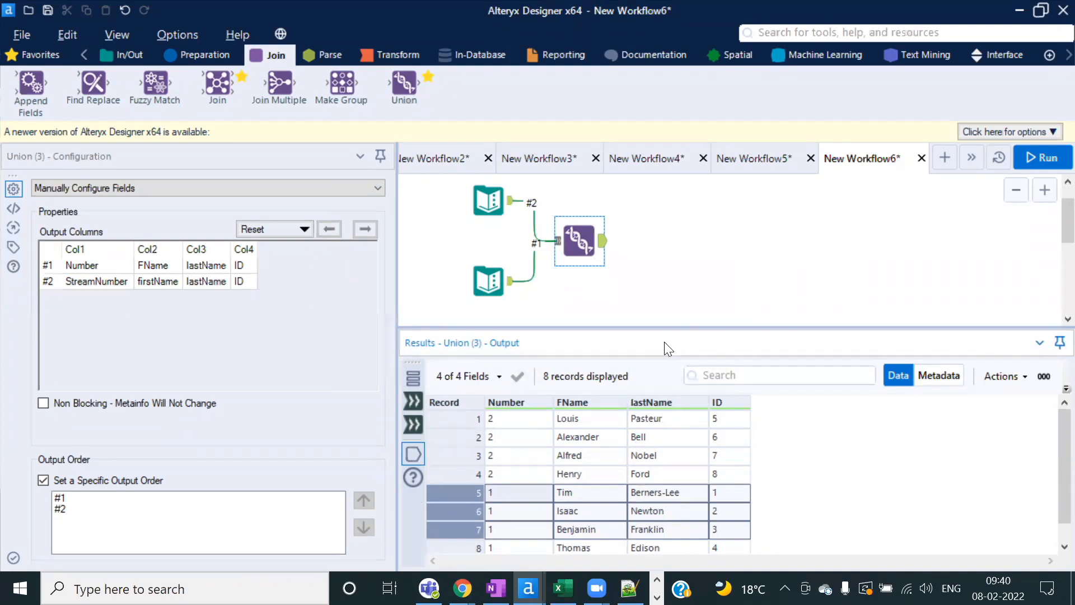
left_click(374, 190)
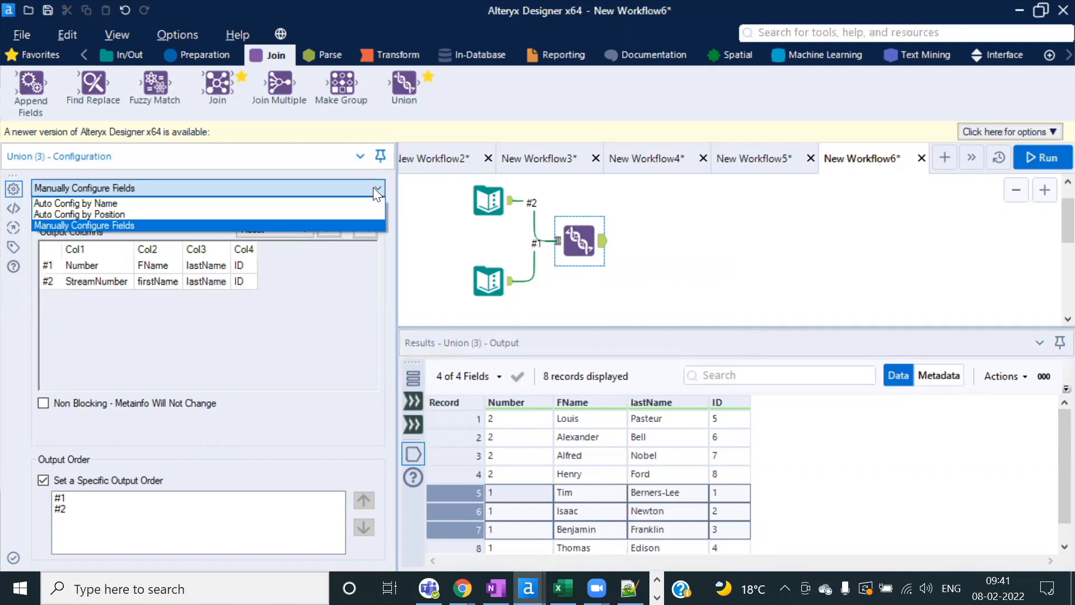
Step: Keep the Union on Manually Configure Fields and rerun the workflow
left_click(666, 272)
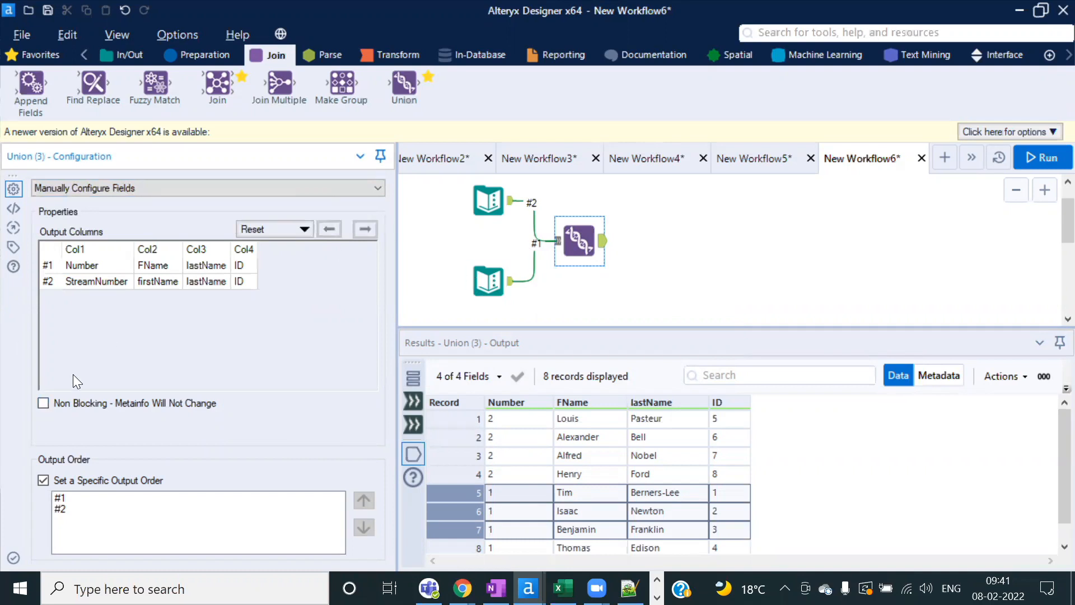
left_click(1037, 156)
left_click(685, 356)
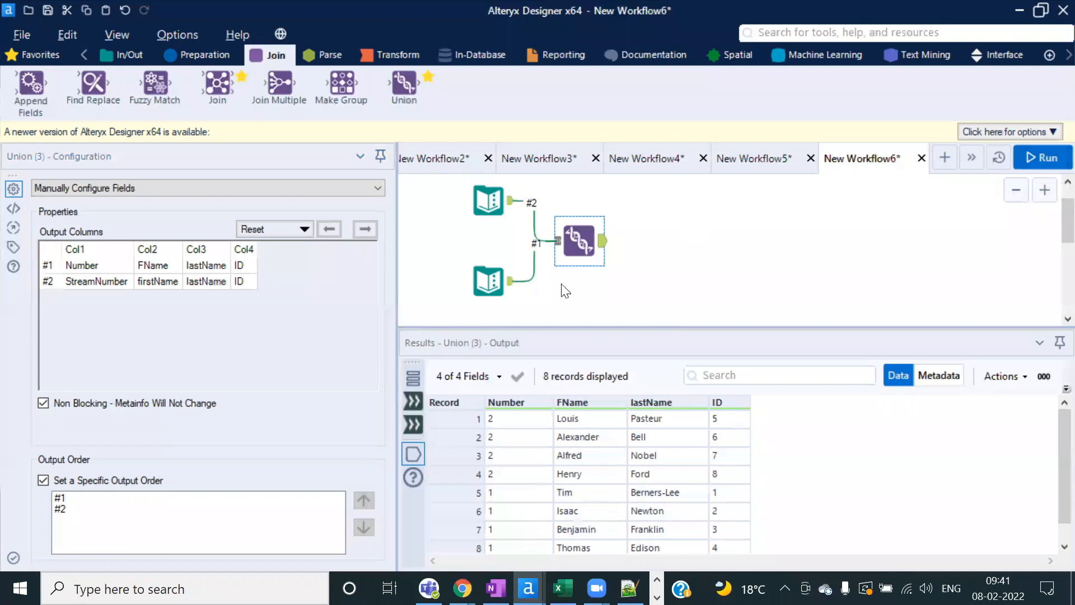
Step: Map stream 2's ID before lastName in the Union, rerun, and view the output field metadata
left_click(237, 284)
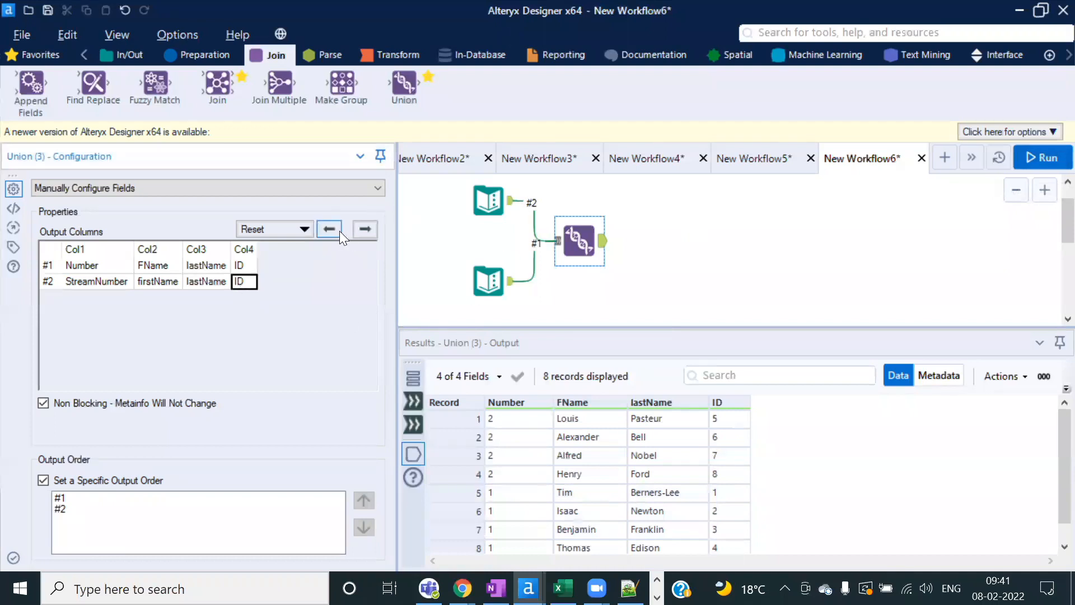
left_click(1049, 155)
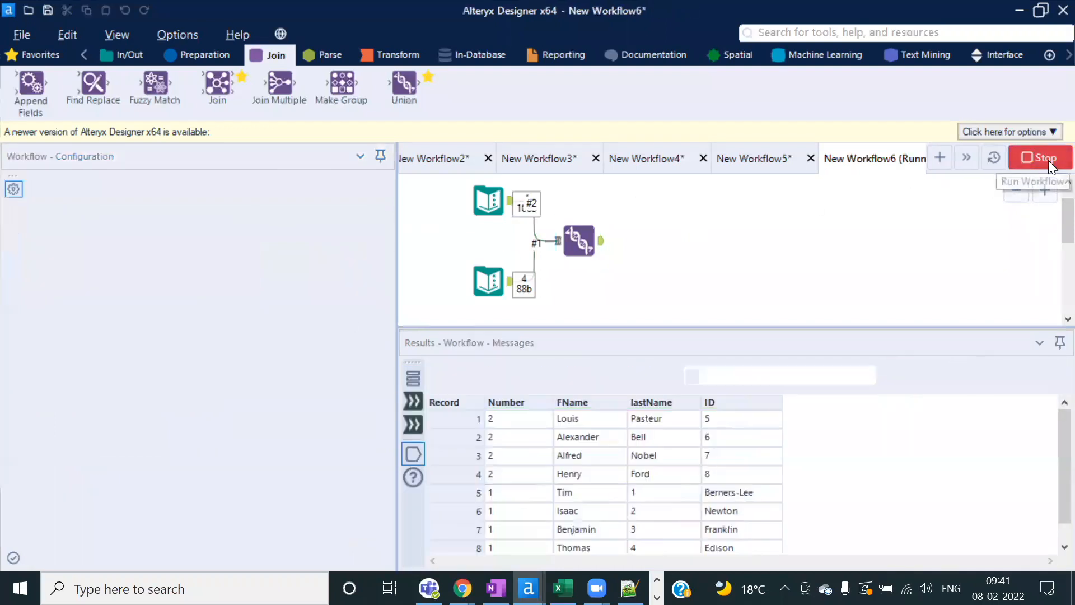
left_click(680, 355)
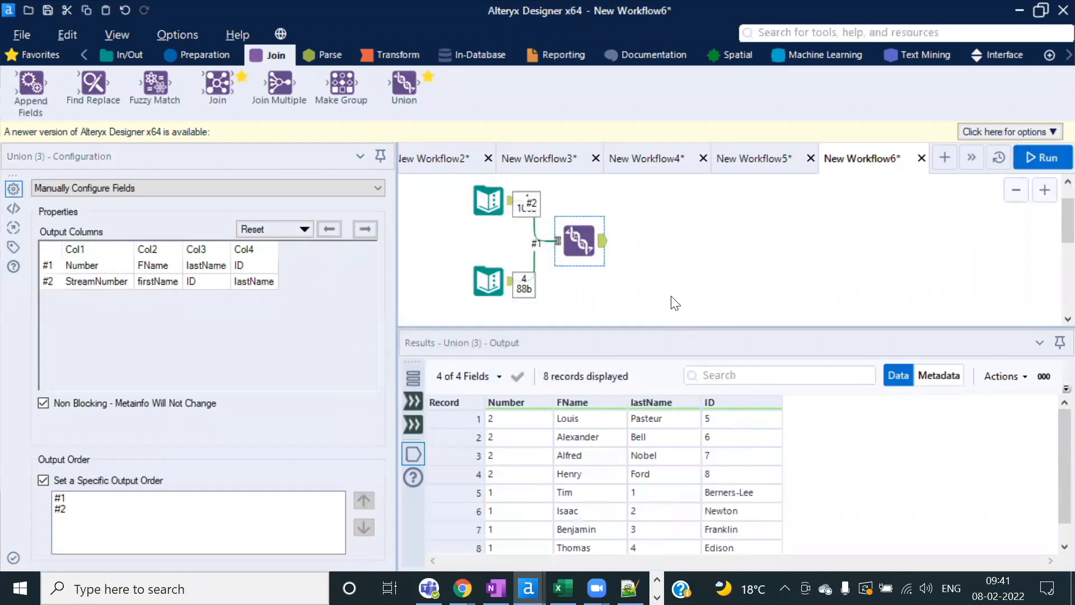
scroll(649, 498, "down", 1)
scroll(653, 494, "up", 1)
scroll(652, 494, "down", 1)
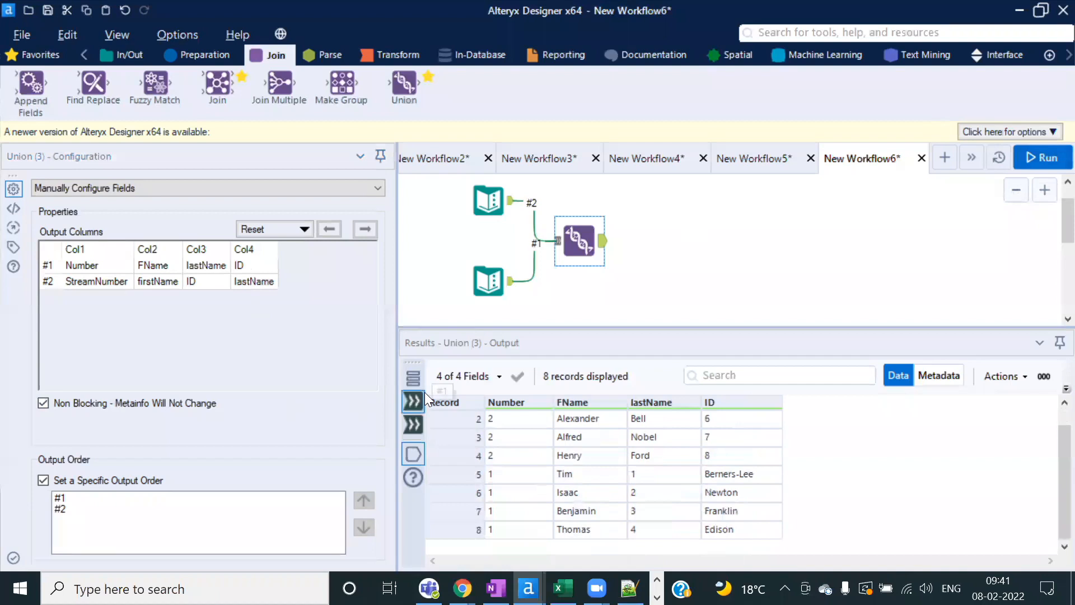
left_click(940, 374)
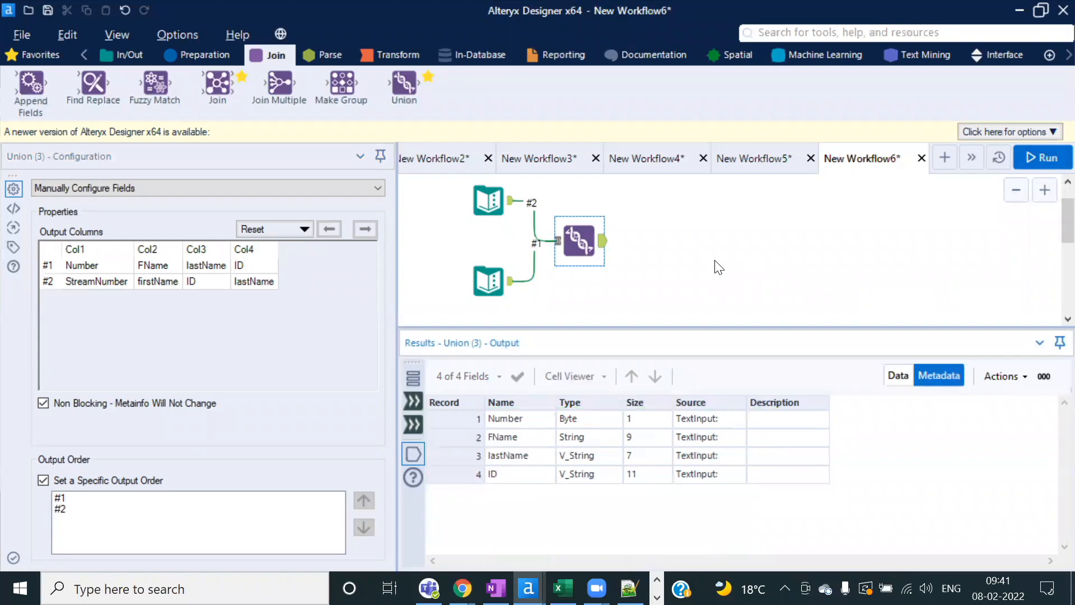
Step: Check the data types of the Union output's Number, FName, lastName and ID fields
left_click(897, 374)
left_click(939, 376)
left_click_drag(605, 420, 604, 470)
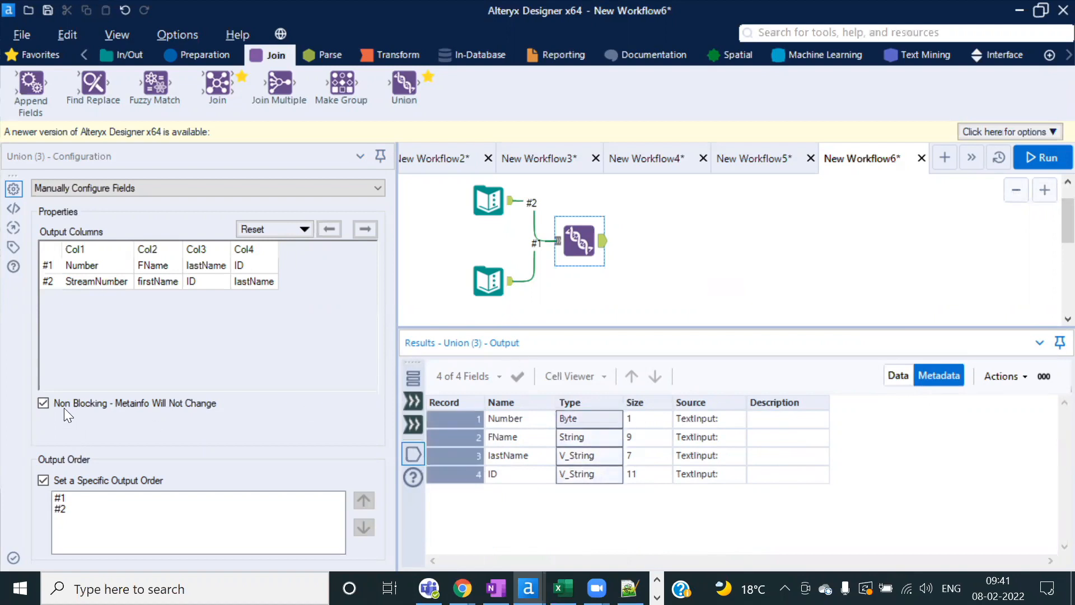
Step: Review the last run's messages and shrink the Results pane to give the canvas more room
left_click(639, 279)
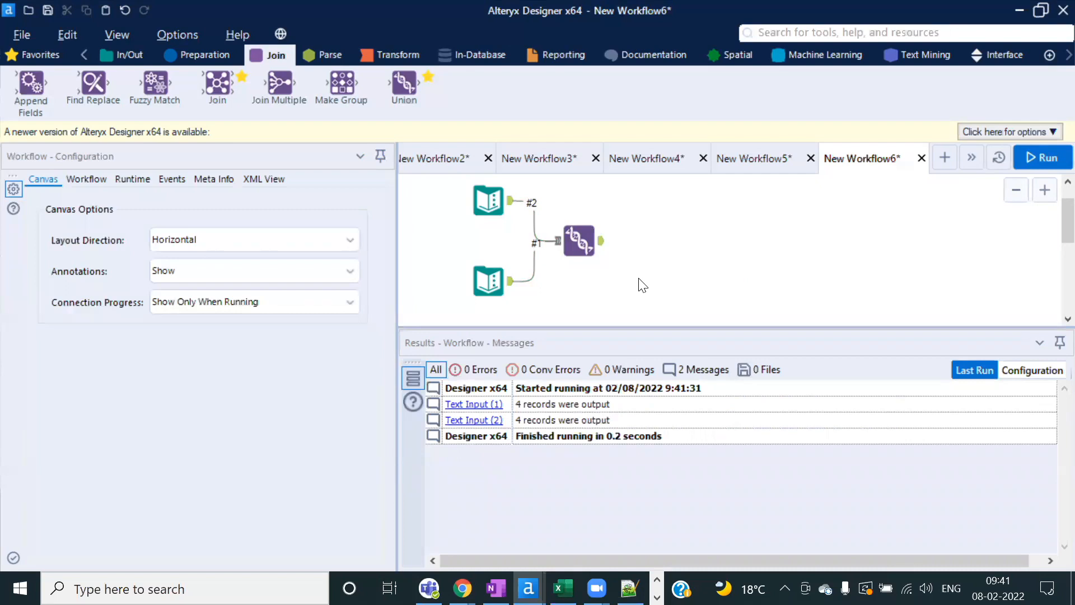
left_click(593, 250)
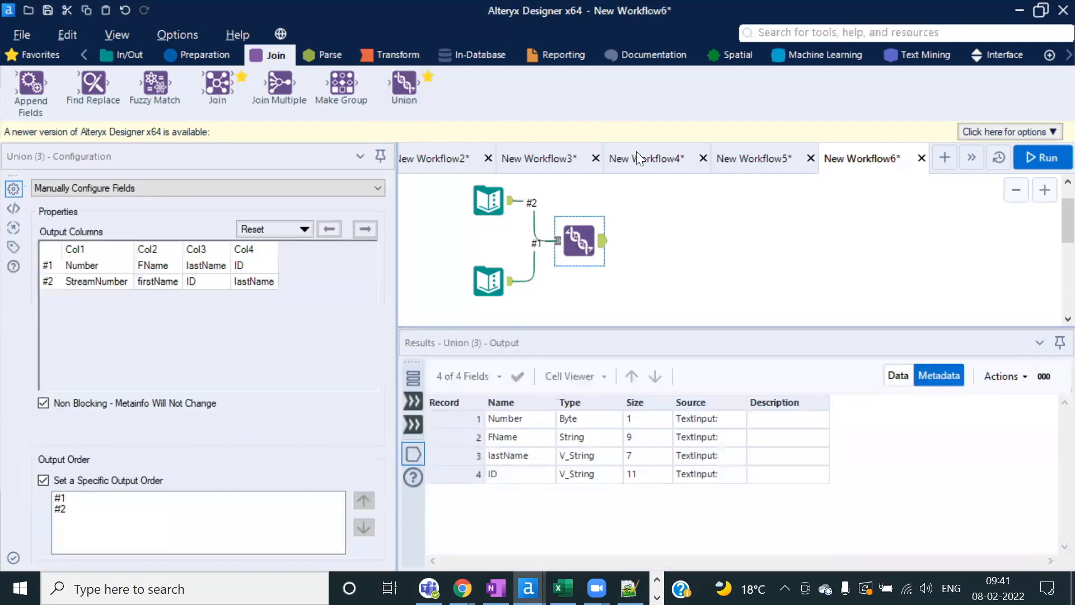
left_click(648, 302)
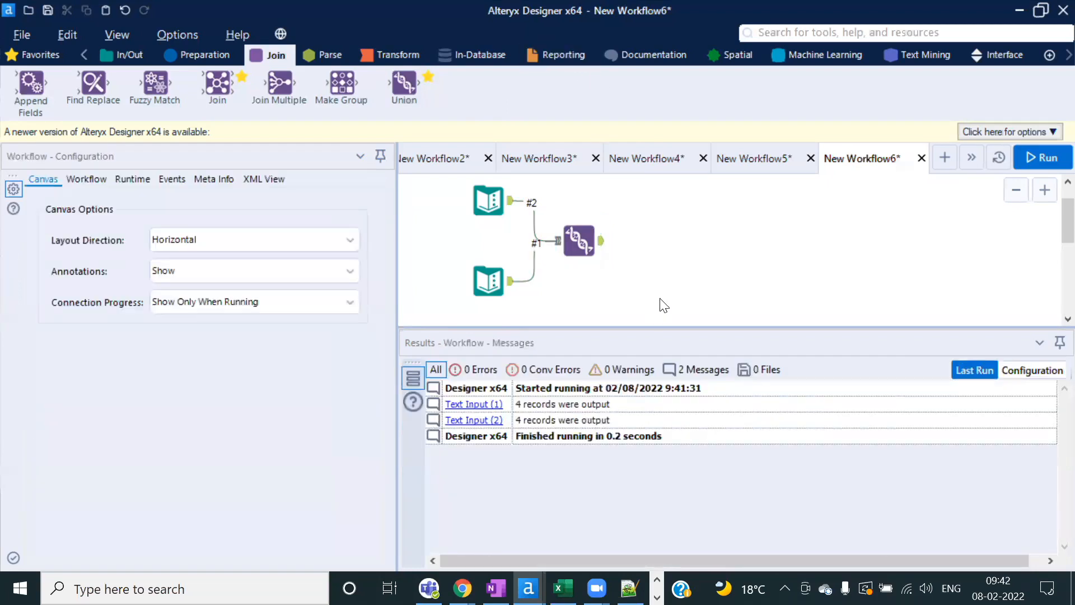
left_click(580, 241)
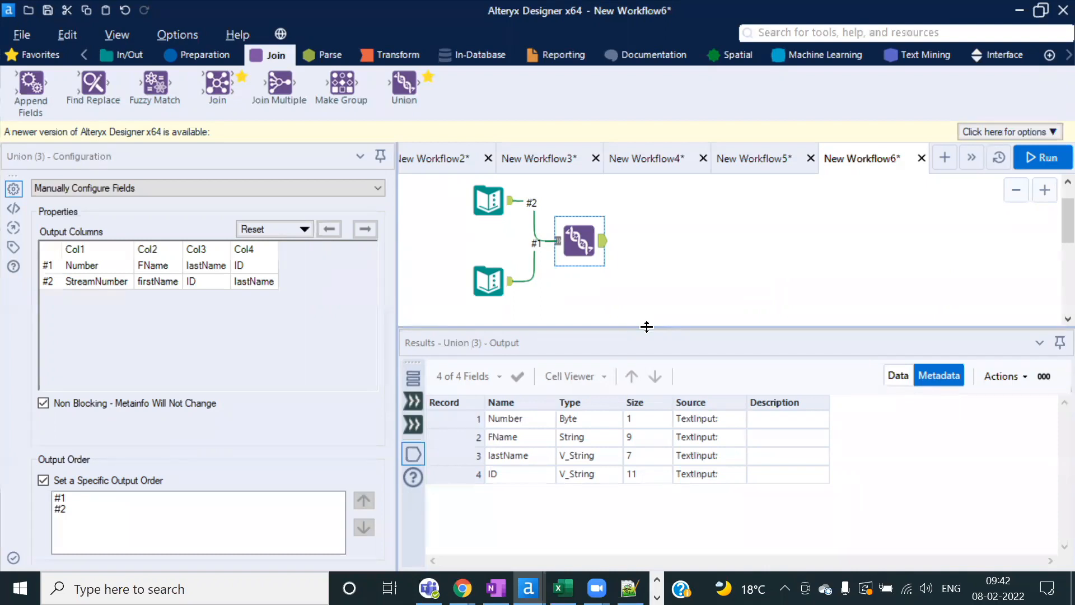
left_click_drag(647, 326, 646, 354)
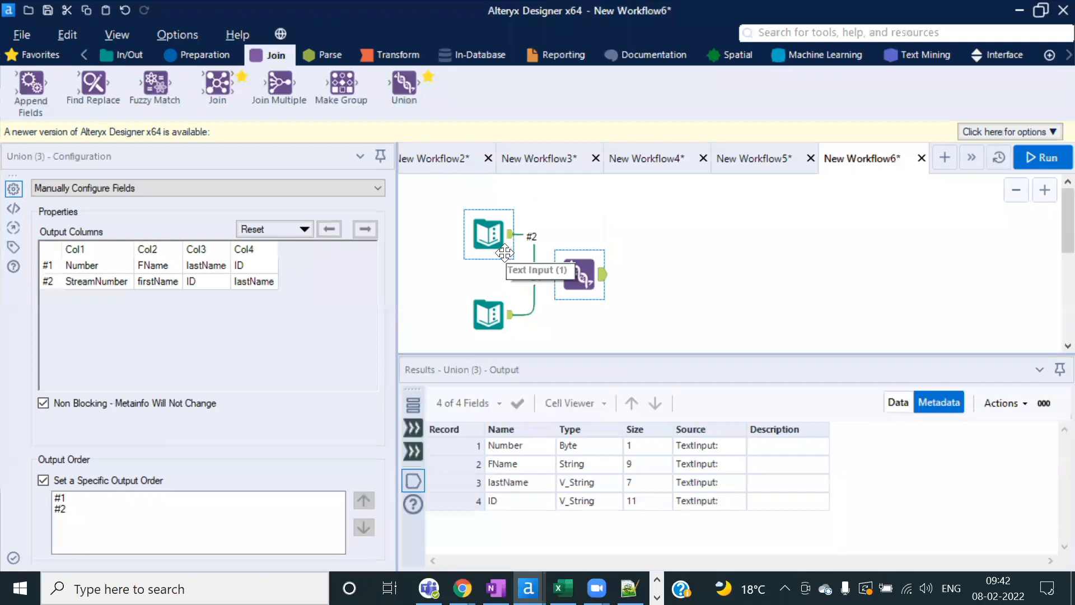
left_click(118, 38)
Step: Add a new Text Input tool whose Field1 holds the values 1, 2 and 3
left_click(835, 255)
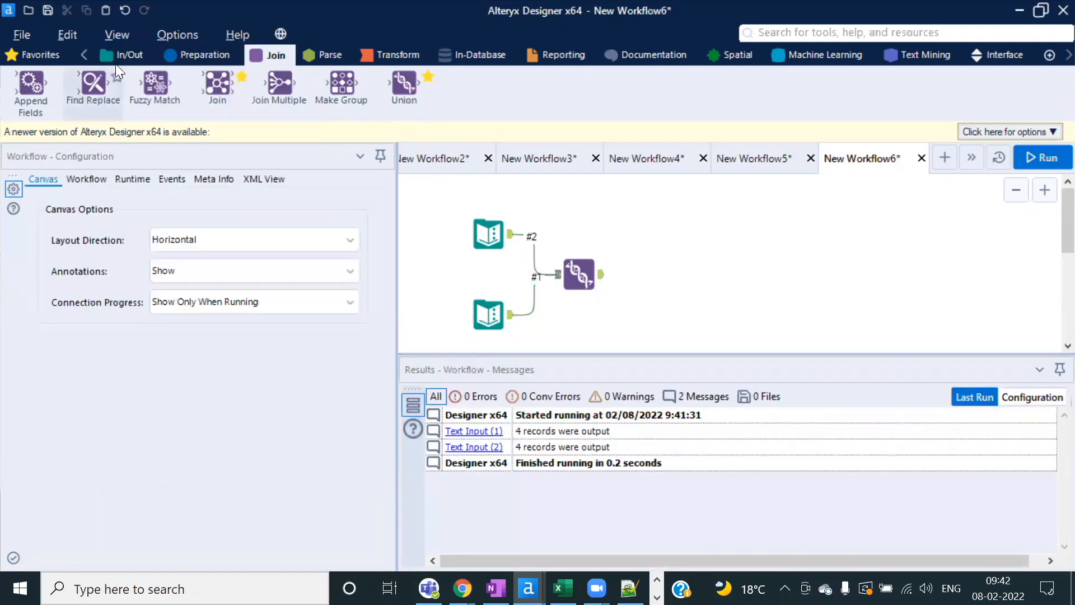
left_click(122, 55)
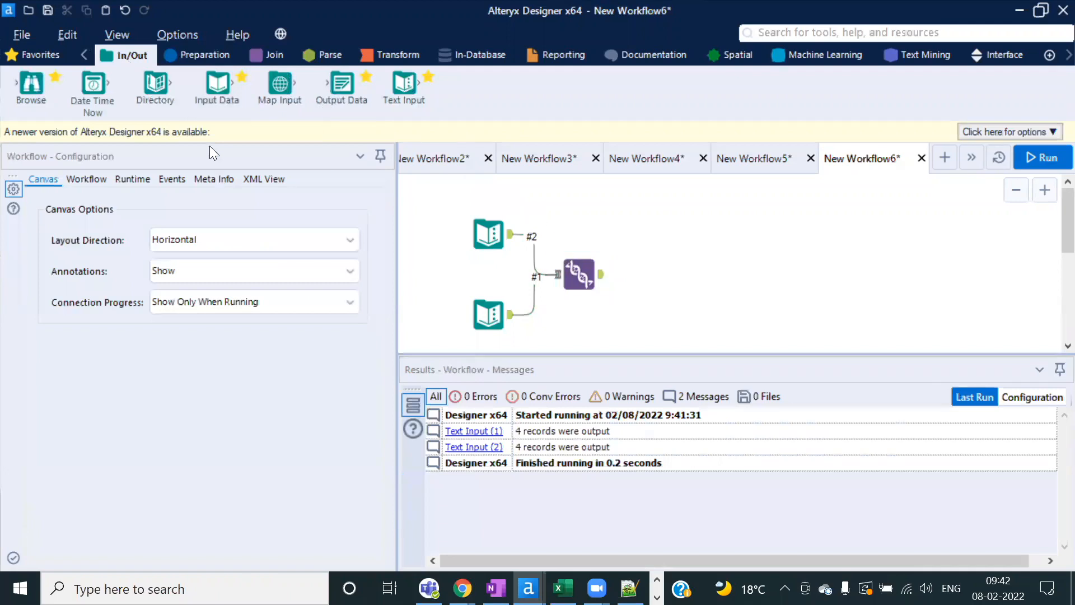
left_click_drag(383, 106, 704, 231)
left_click(66, 224)
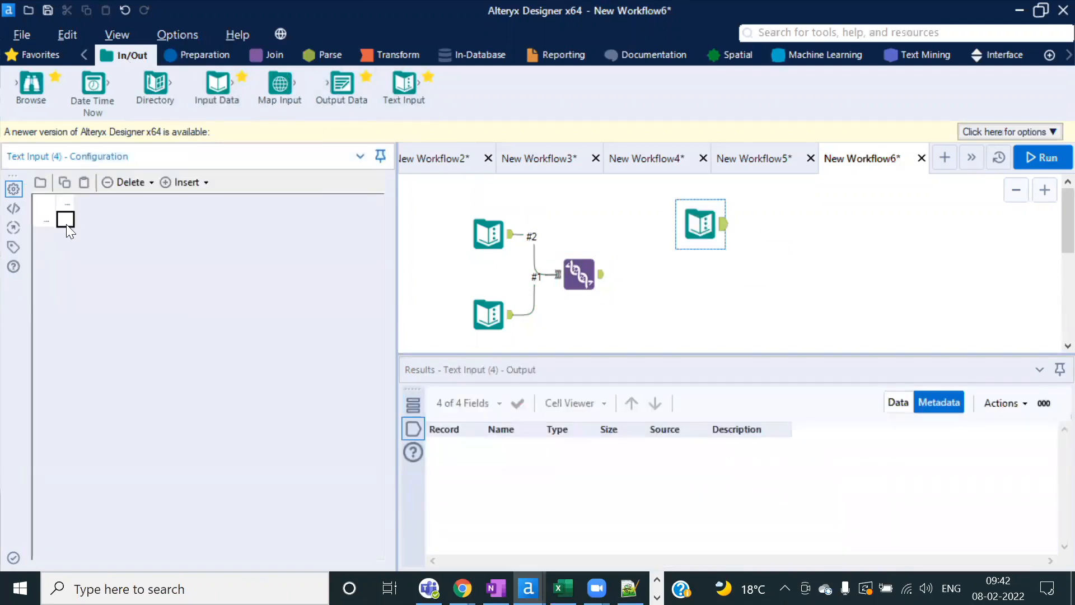
type("12")
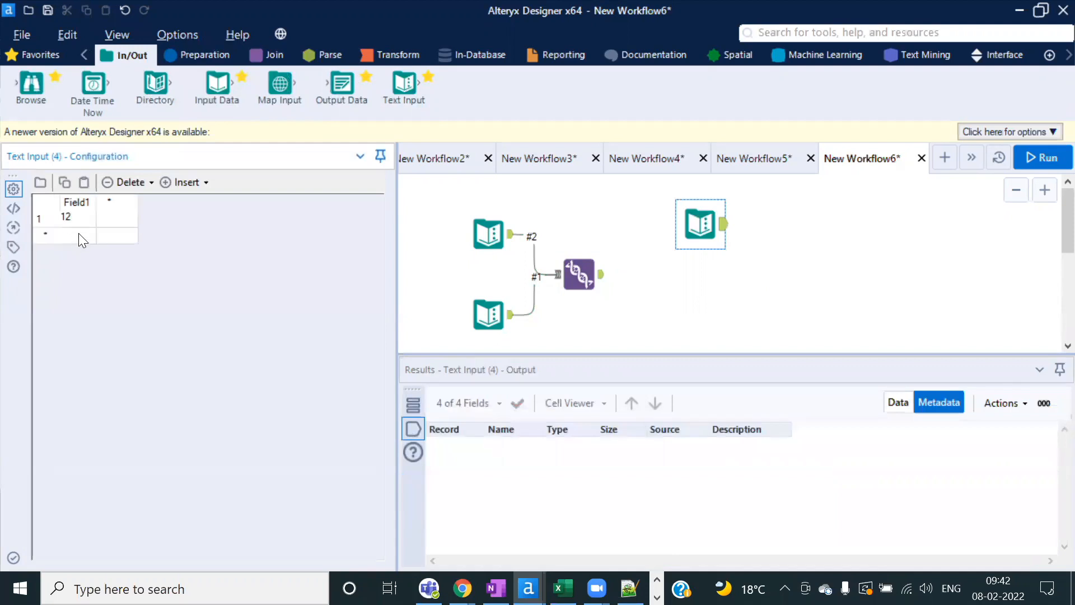
left_click(67, 241)
type("2")
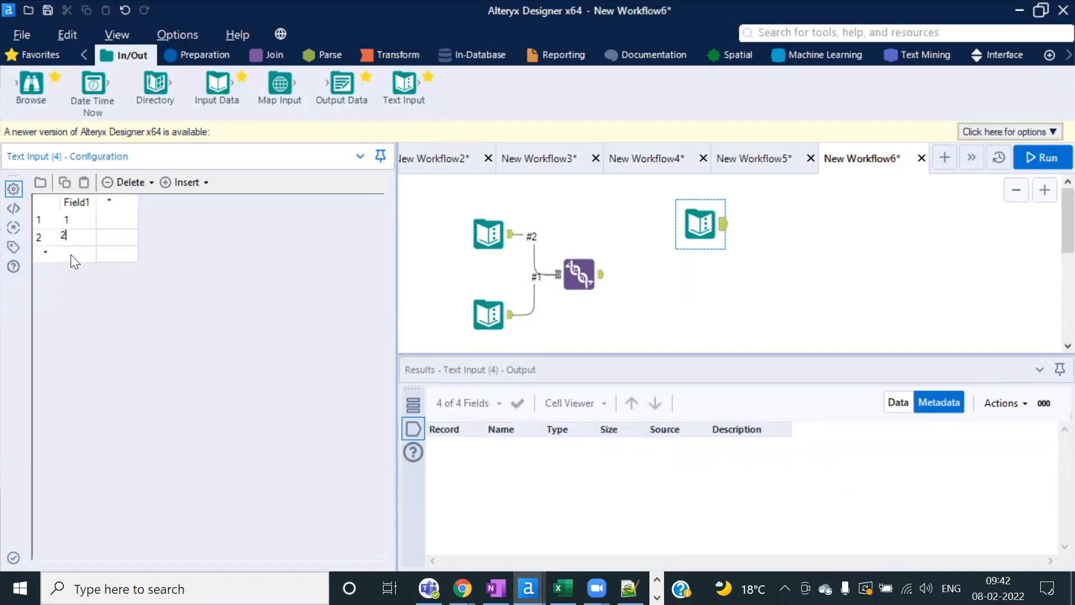
left_click(71, 254)
type("3")
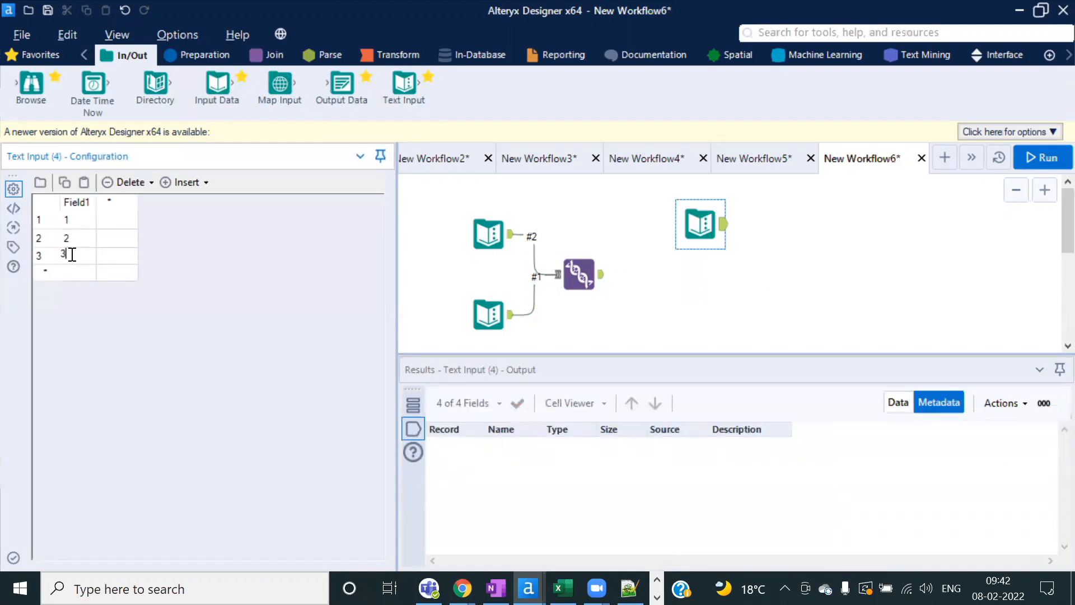
left_click(701, 224)
Step: Duplicate the new Text Input with copy and paste, then run the workflow
key("ctrl+c")
key("ctrl+v")
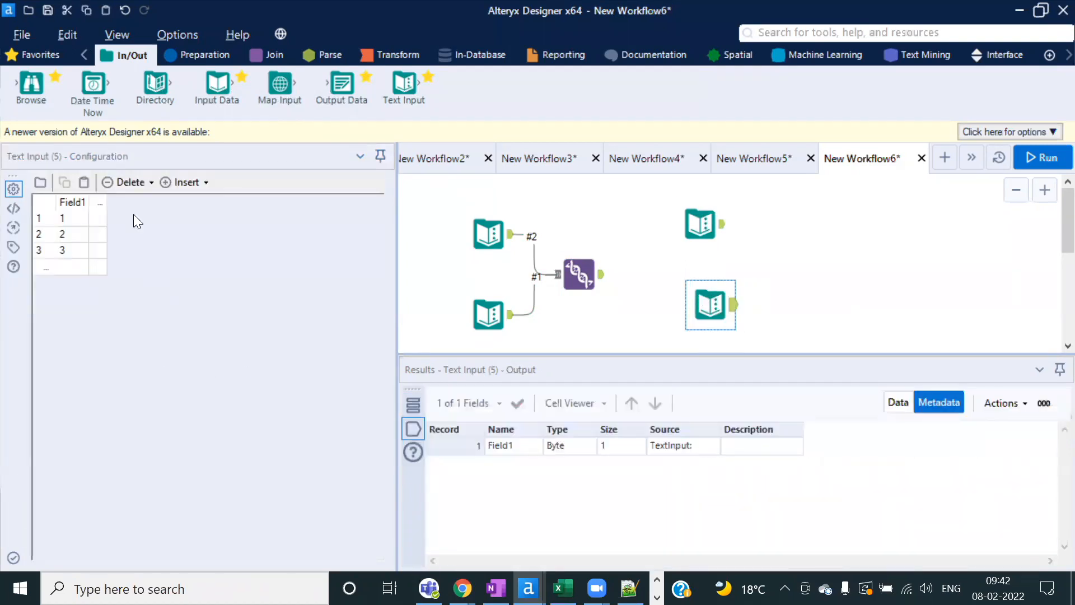
left_click(56, 219)
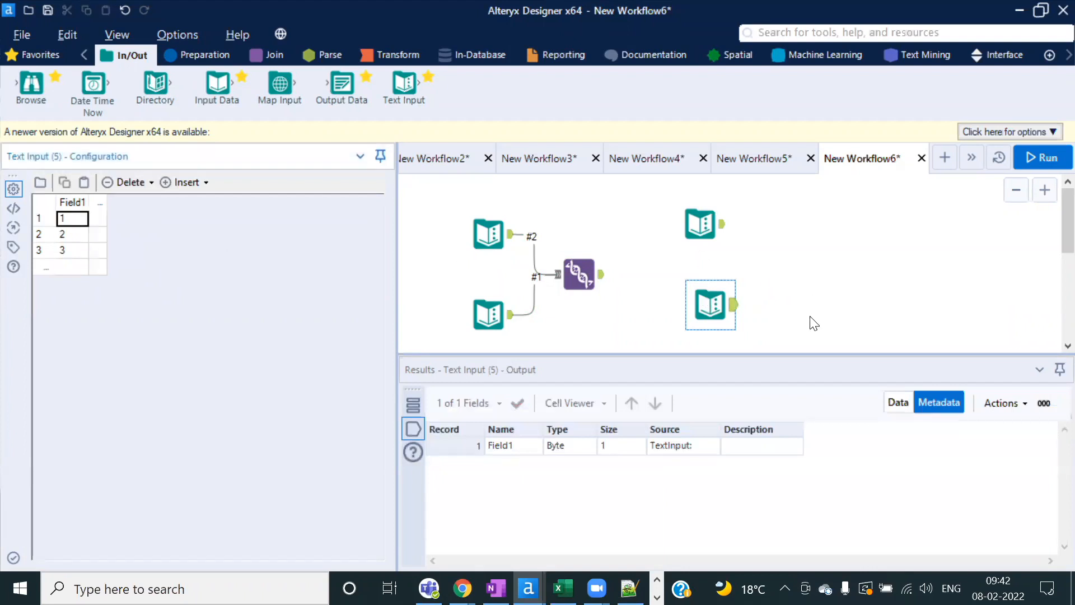
left_click(732, 310)
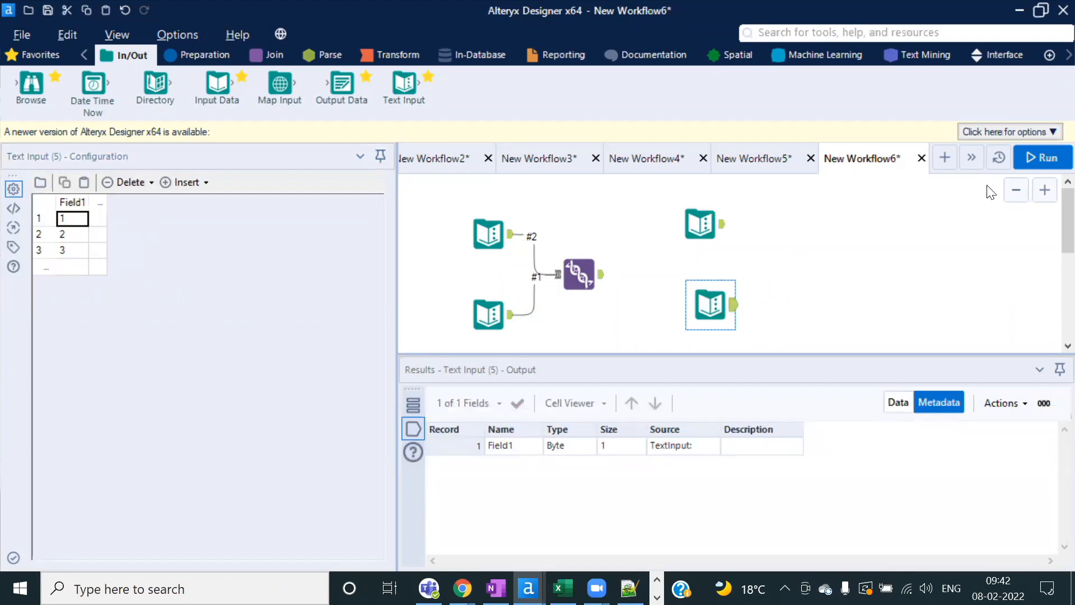
left_click(1032, 161)
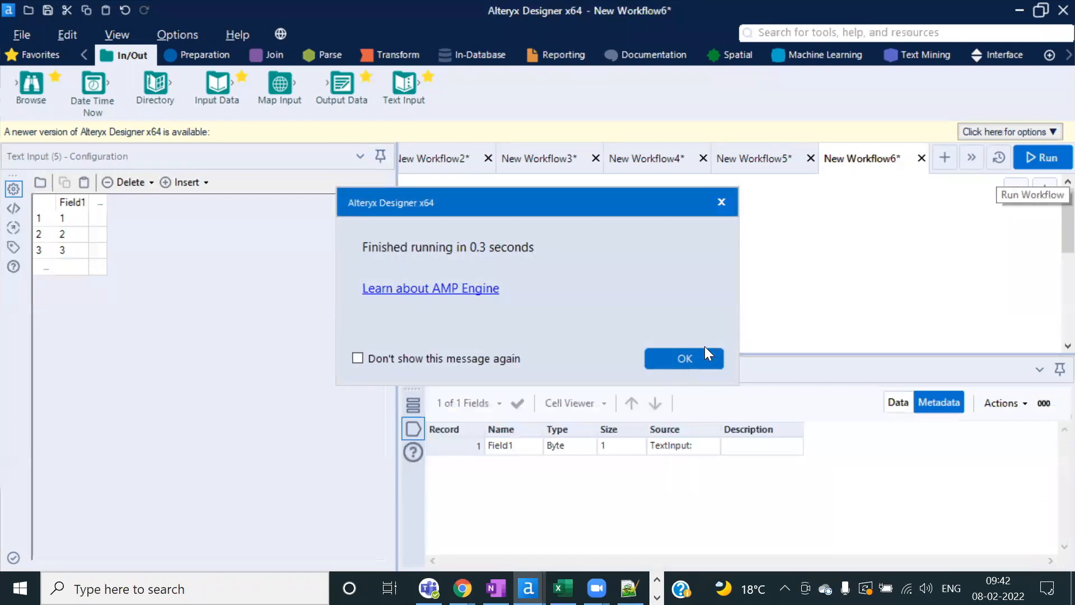
left_click(680, 360)
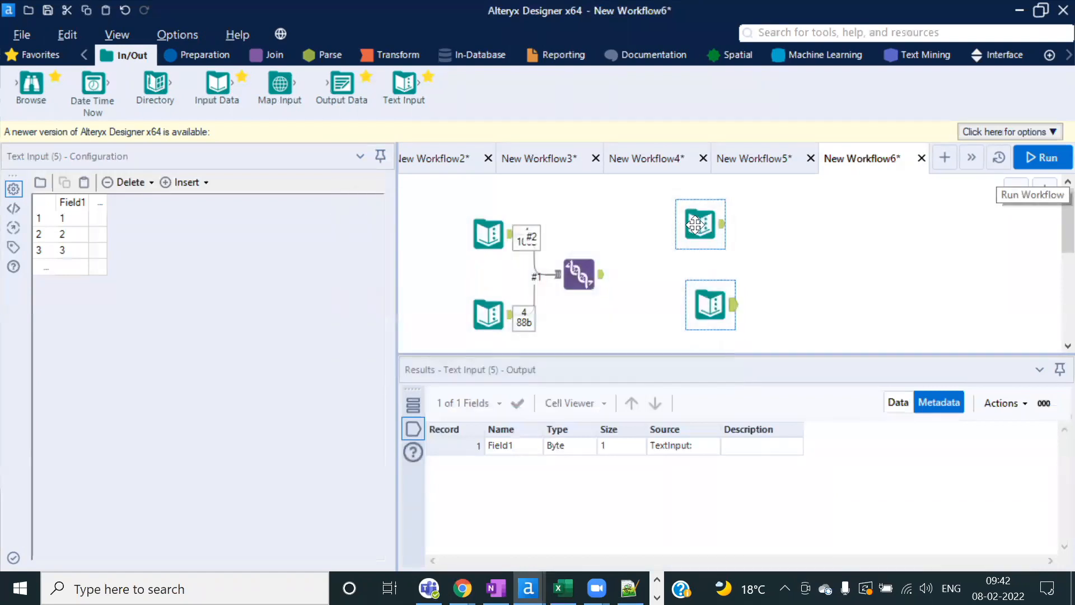
left_click(696, 321)
Step: Attach a Select tool after the lower Text Input that changes Field1's type to String
left_click(189, 56)
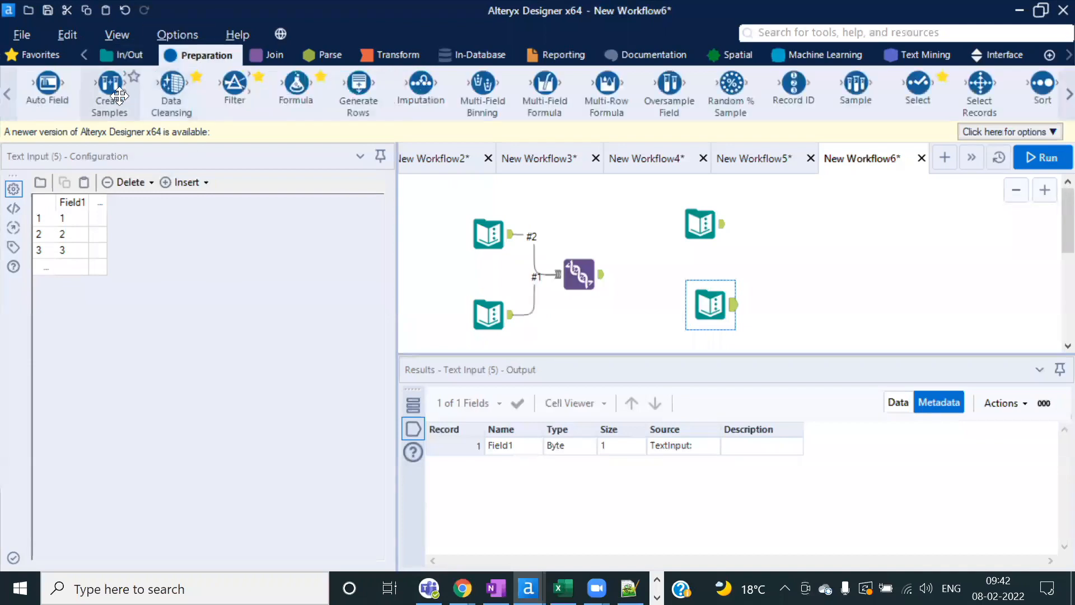
left_click_drag(919, 89, 788, 307)
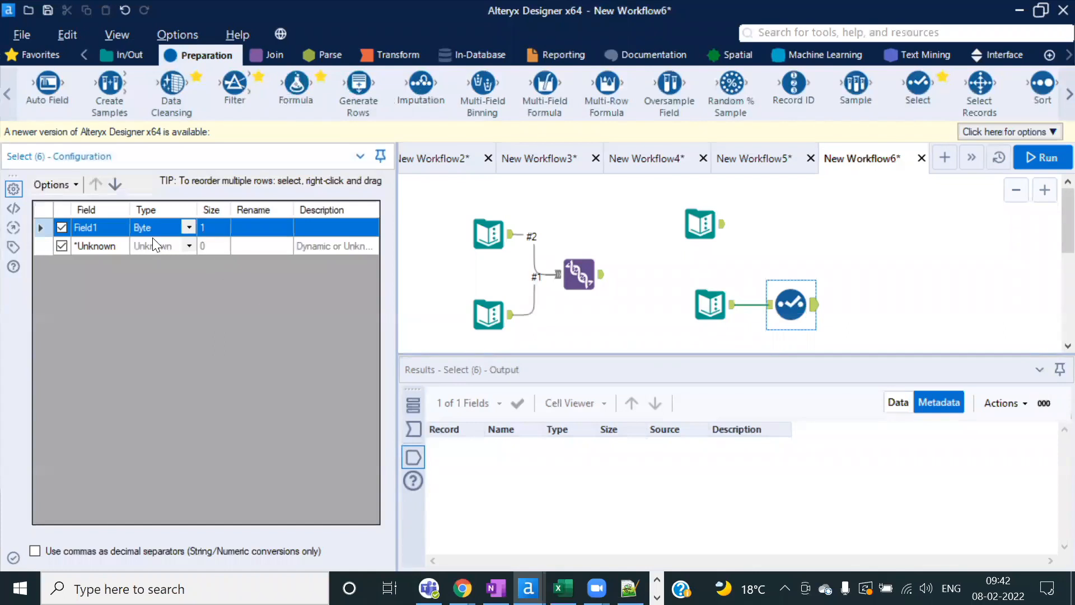
left_click(189, 227)
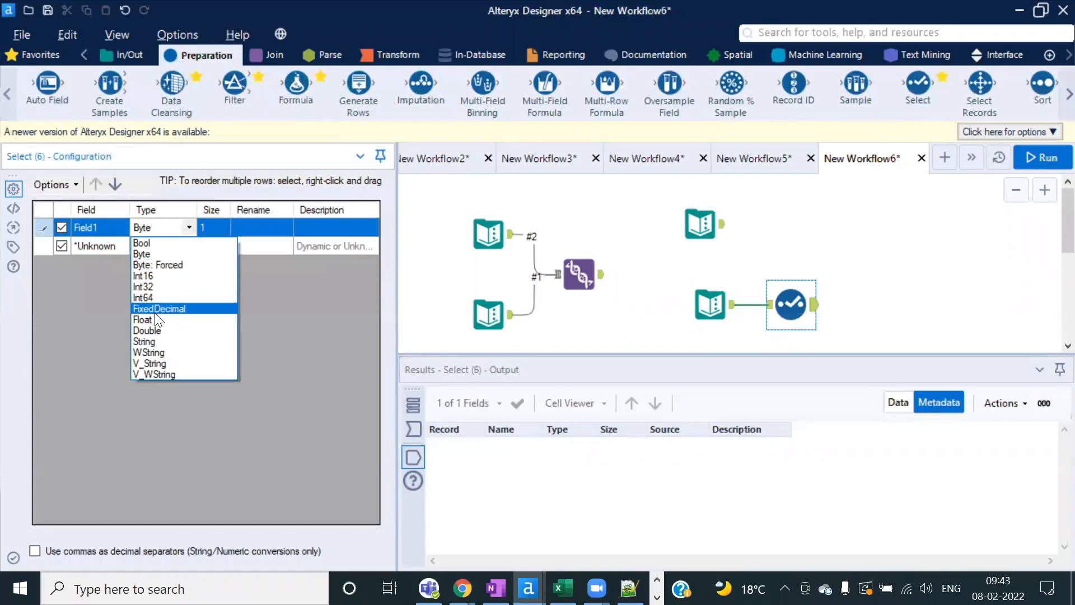
left_click(151, 341)
Step: Combine the Select and upper Text Input in a new Union and run, giving 3 records
left_click(269, 54)
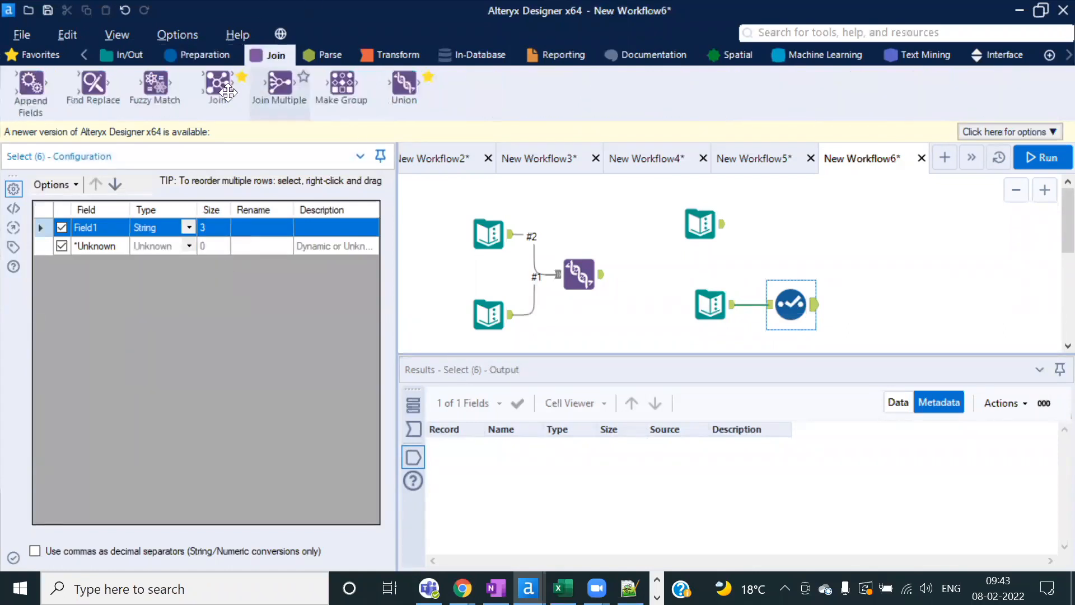
left_click_drag(401, 85, 881, 264)
left_click_drag(723, 227, 861, 264)
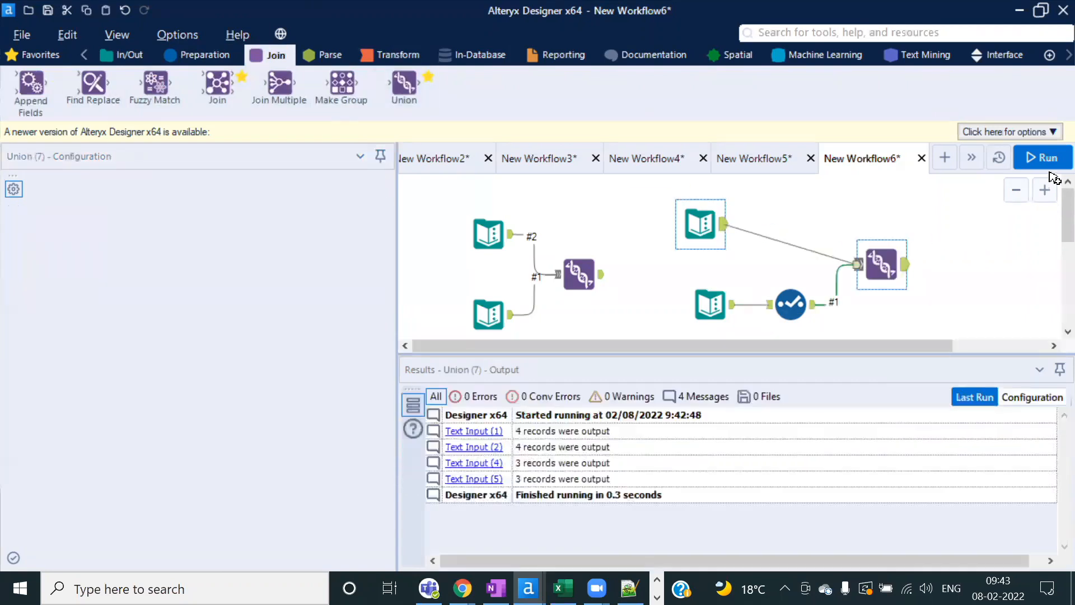
left_click(1047, 161)
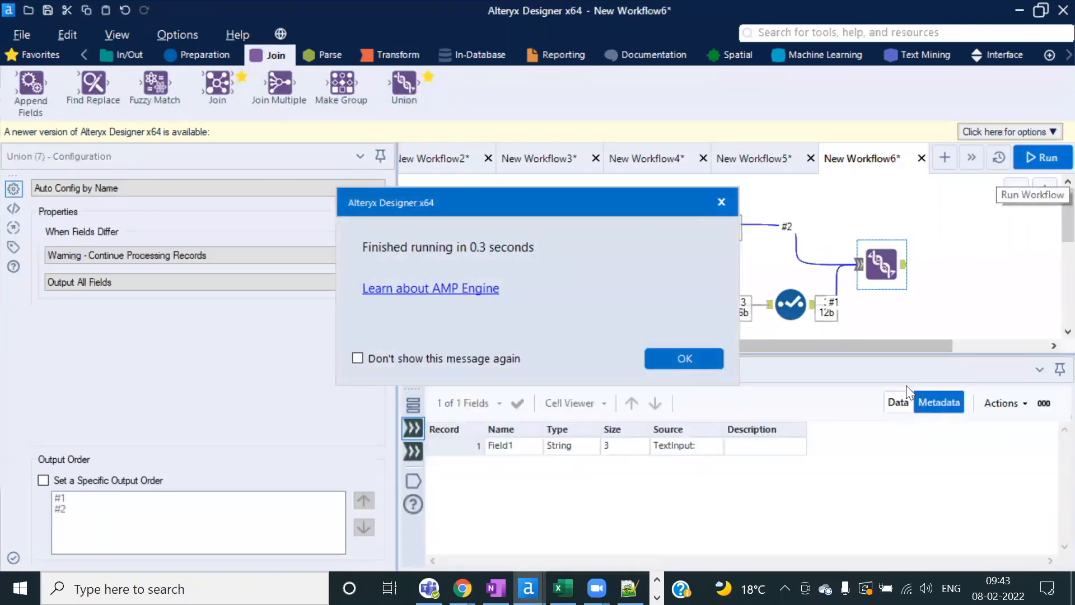
left_click(693, 353)
left_click(898, 402)
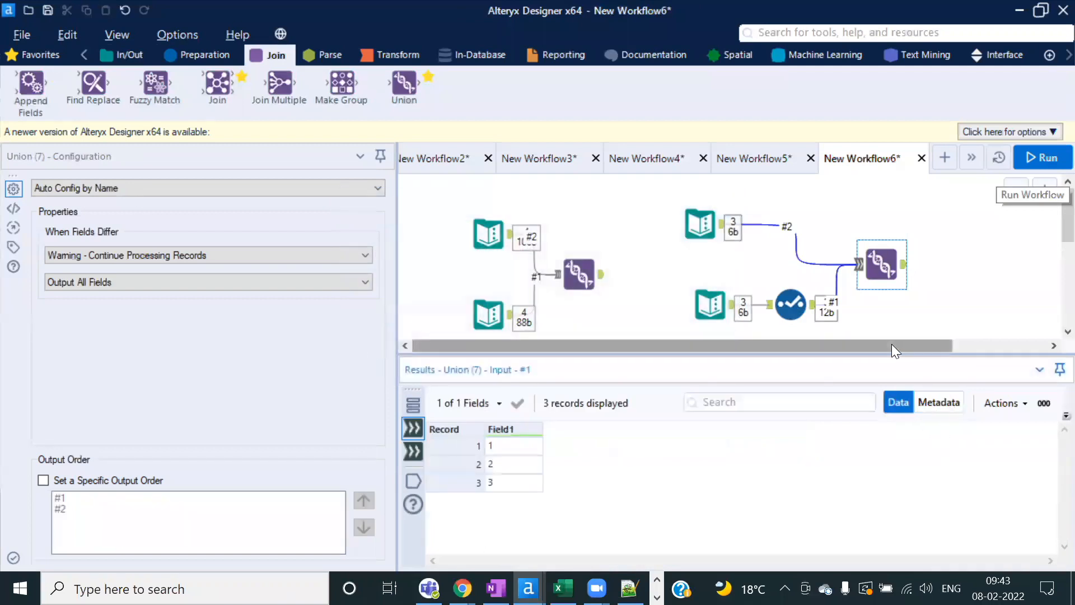
left_click_drag(891, 345, 1047, 343)
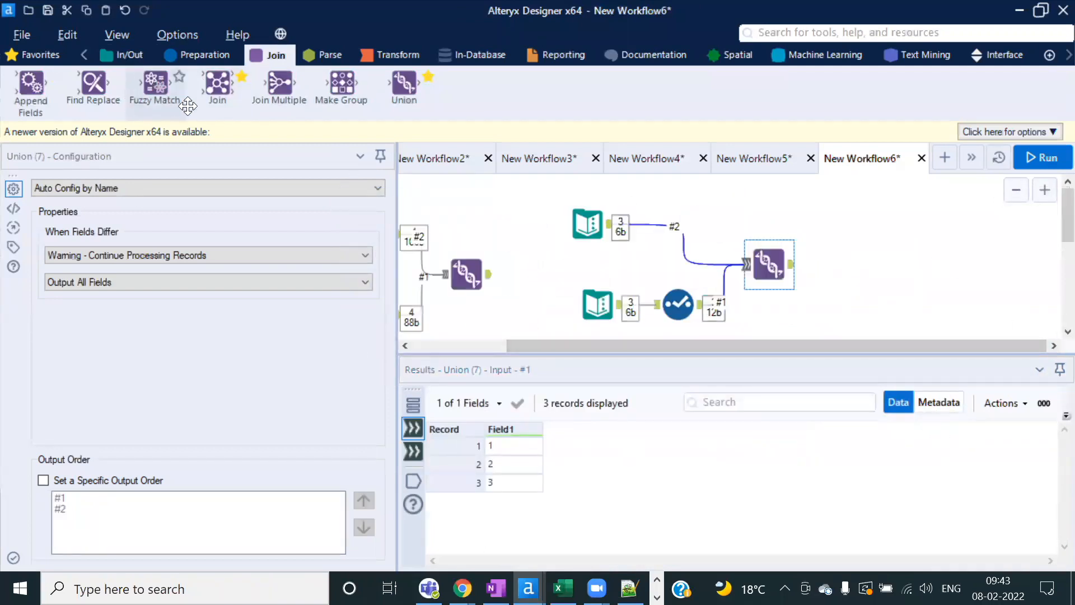
Step: Join the upper Text Input (L) and Select (R) on Field1; the run fails on String-only joins
left_click_drag(217, 84, 920, 224)
left_click_drag(614, 227, 897, 213)
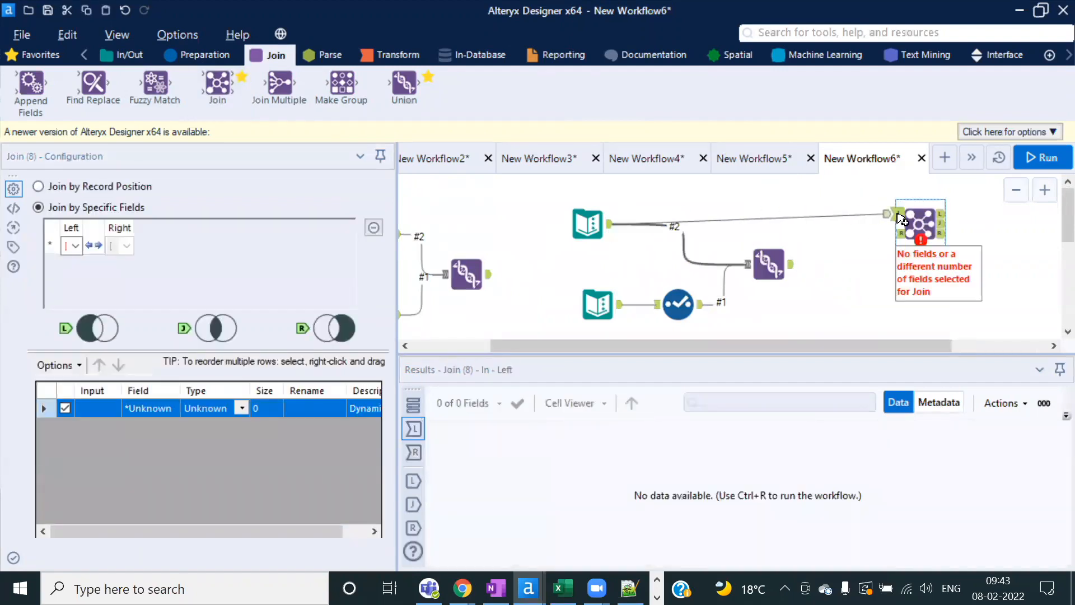
left_click_drag(700, 307, 897, 234)
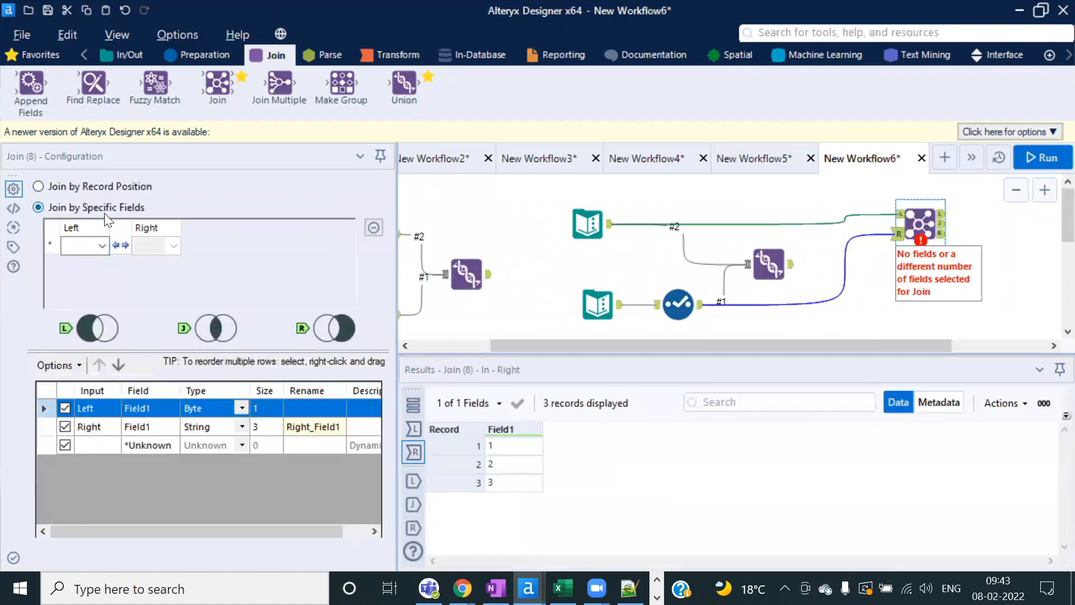
left_click(103, 248)
left_click(81, 261)
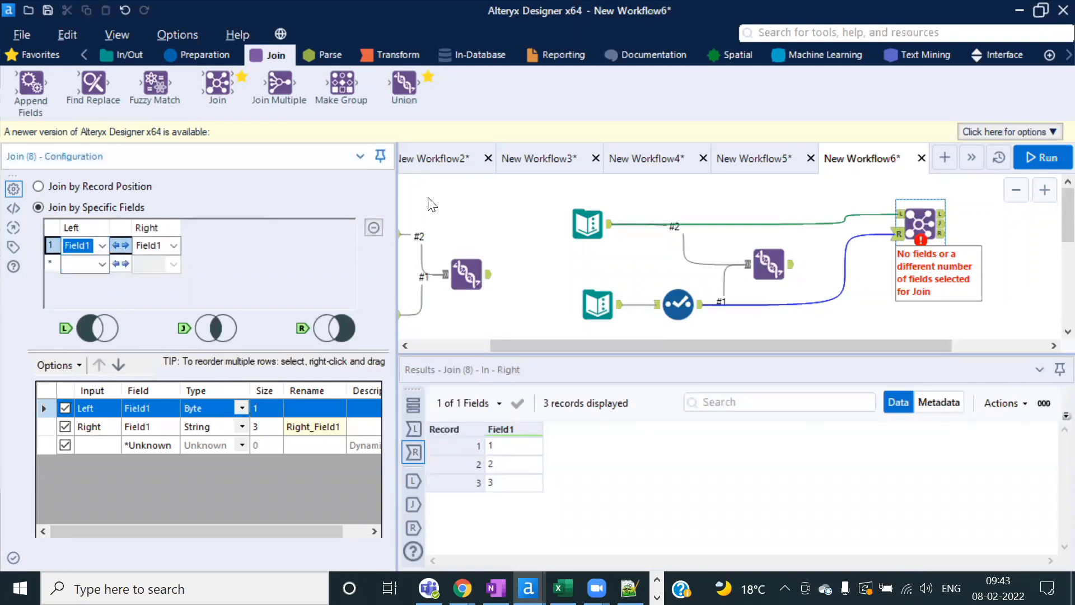
left_click(1040, 161)
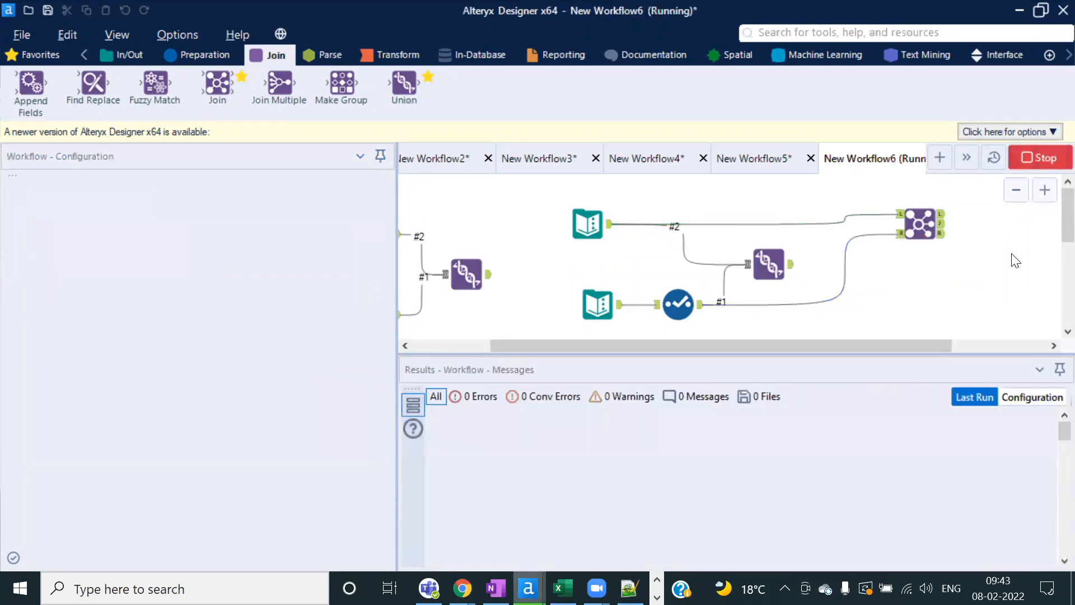
left_click(685, 359)
left_click(920, 224)
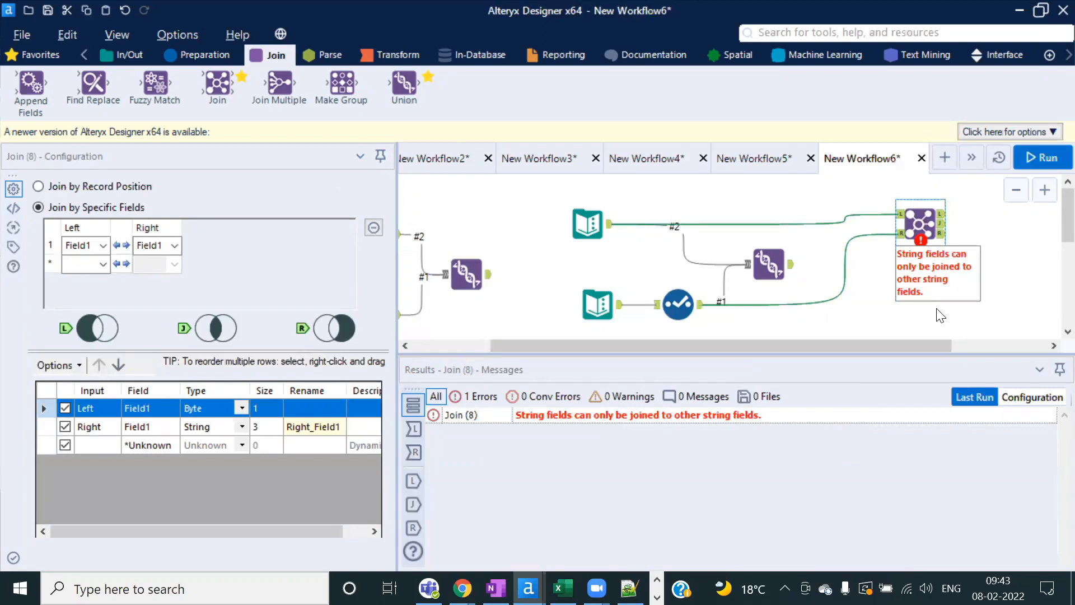
Step: Switch the Join to Join by Record Position and rerun, joining 3 records into Field1 and Right_Field1
left_click(88, 189)
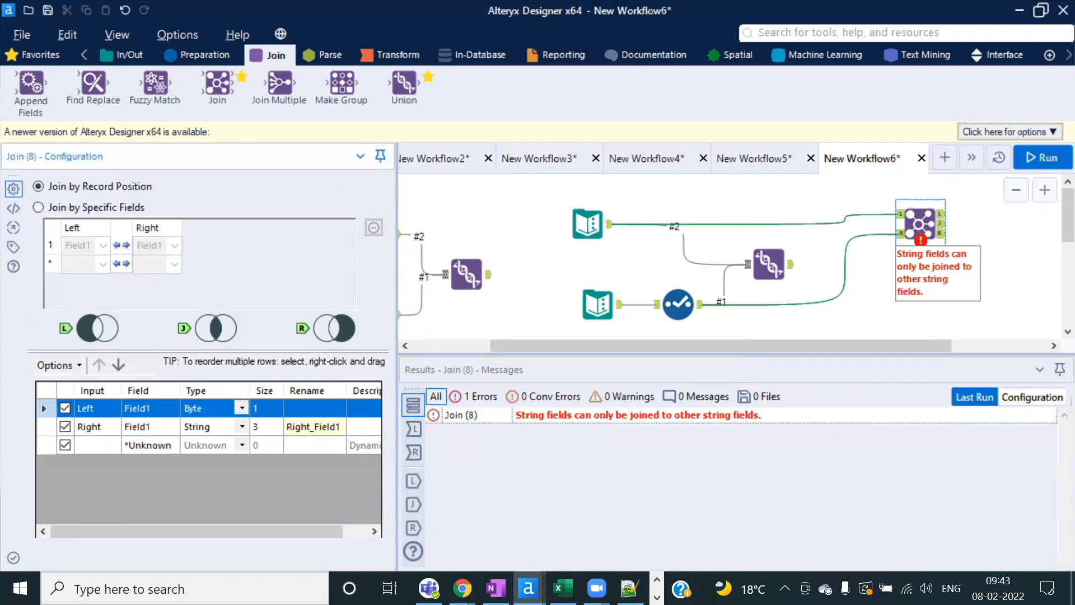
left_click(1038, 158)
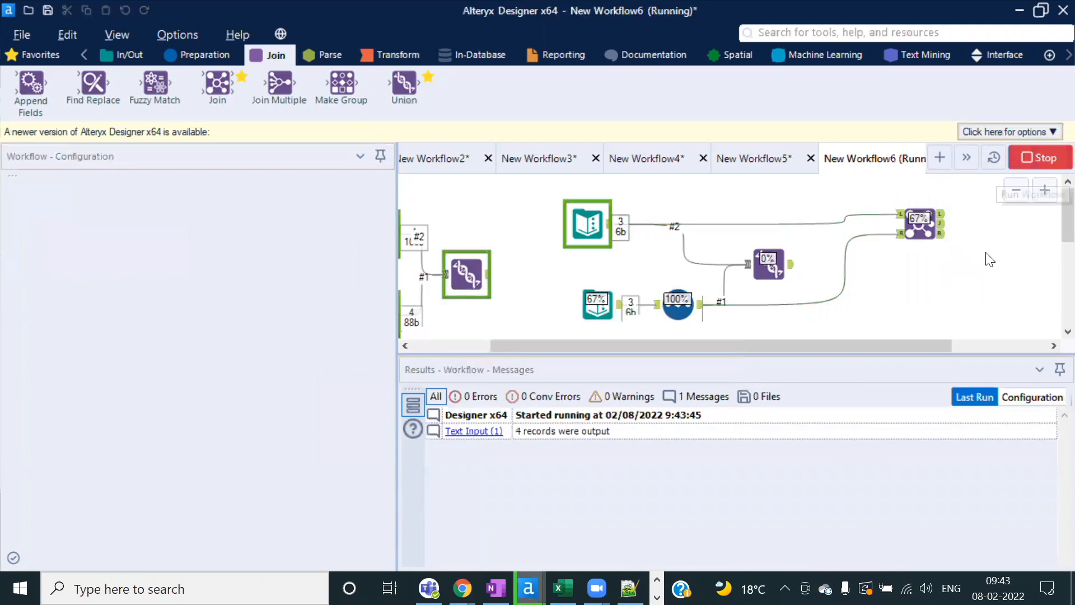
left_click(712, 359)
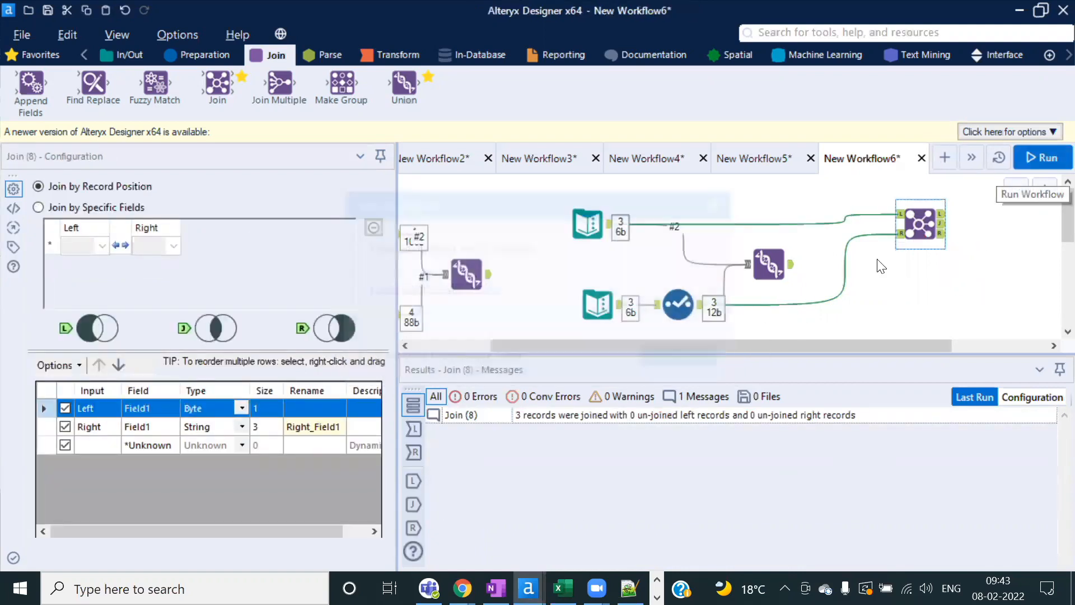
left_click(941, 224)
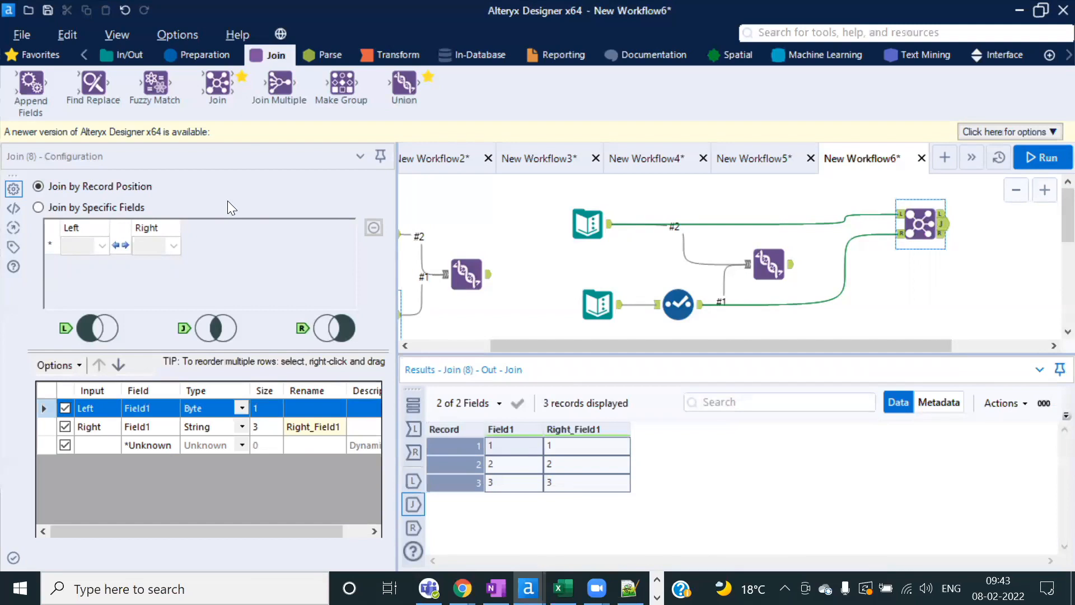
left_click(905, 277)
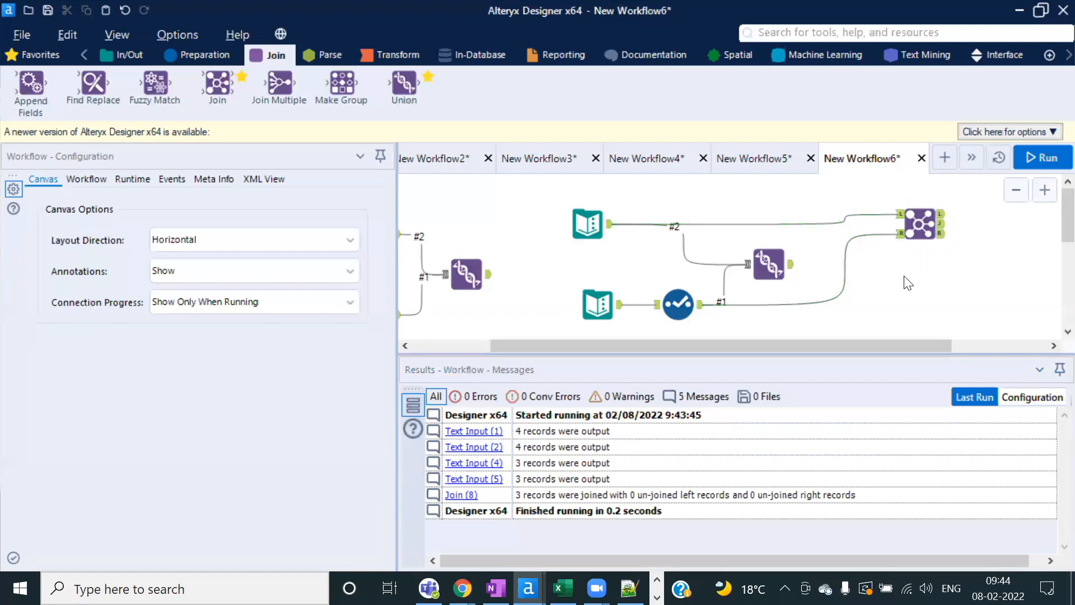
left_click_drag(217, 85, 218, 87)
left_click(945, 239)
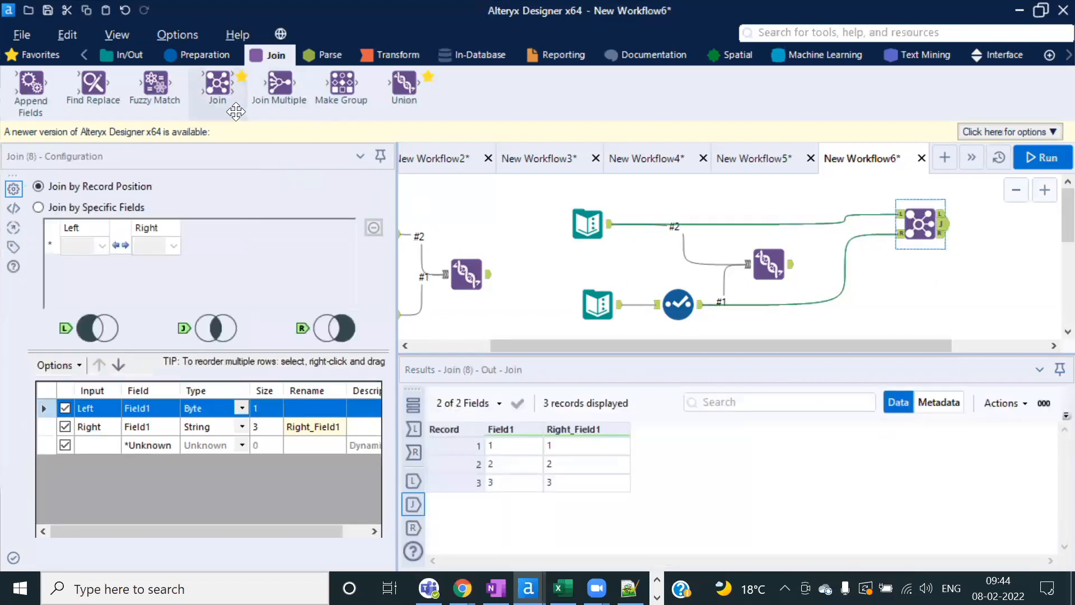
left_click_drag(280, 84, 313, 87)
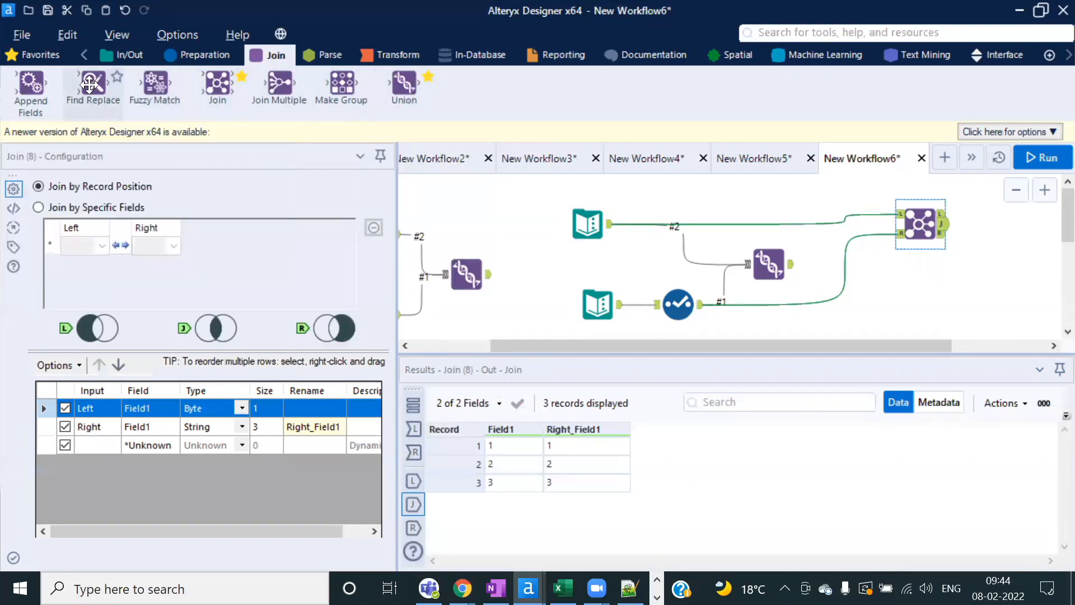
mouse_move(86, 84)
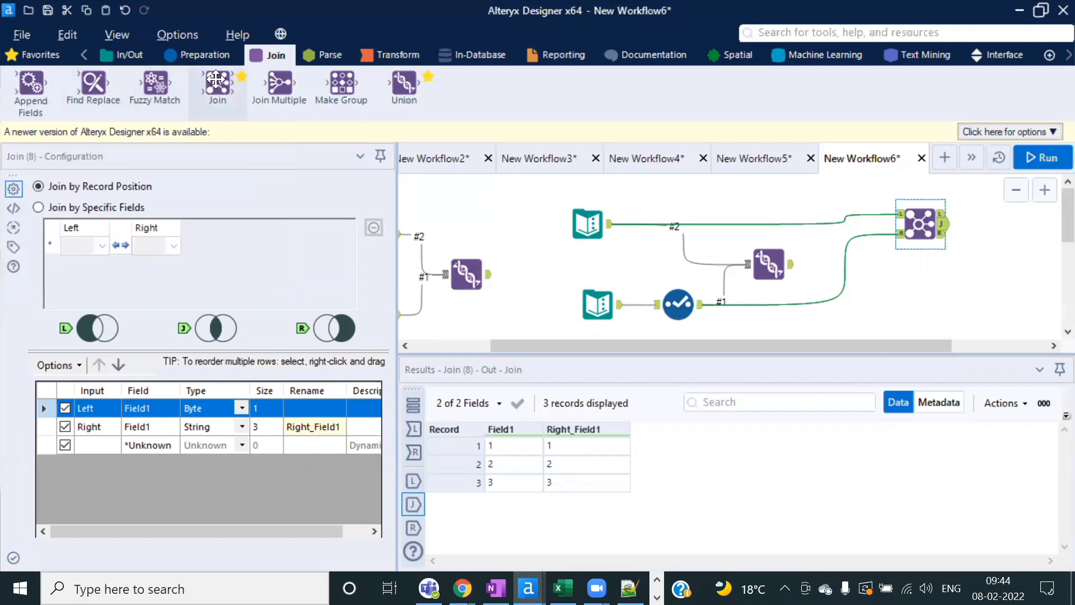
mouse_move(30, 83)
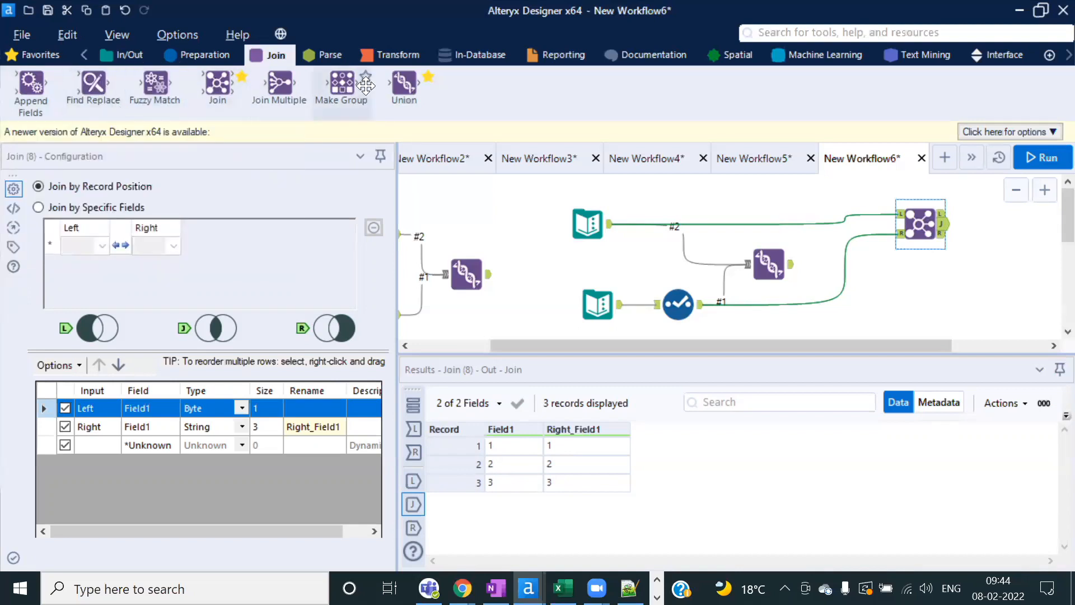
left_click(532, 231)
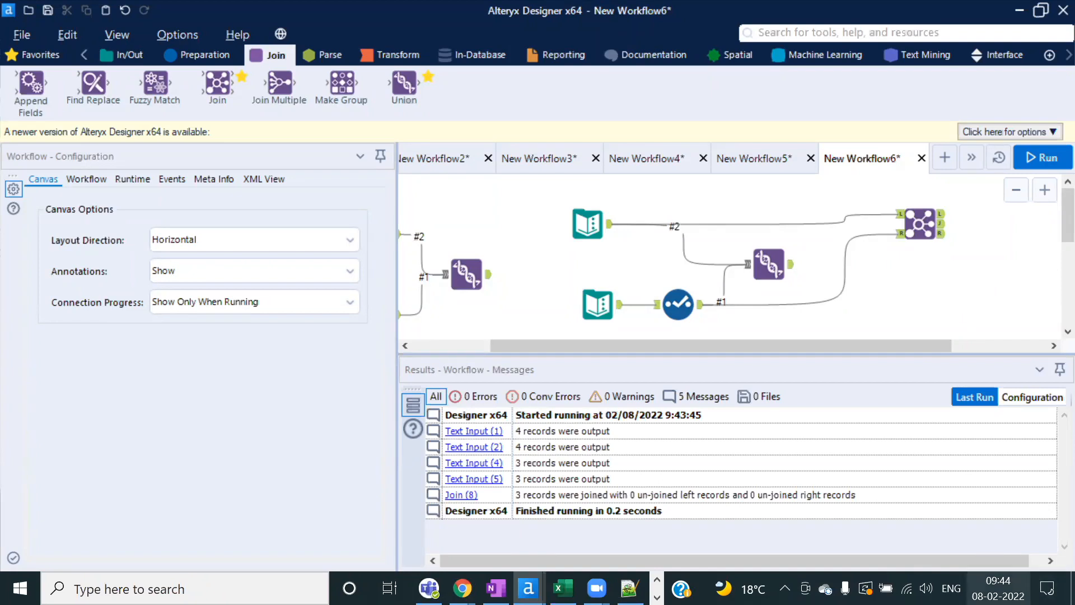
left_click(998, 588)
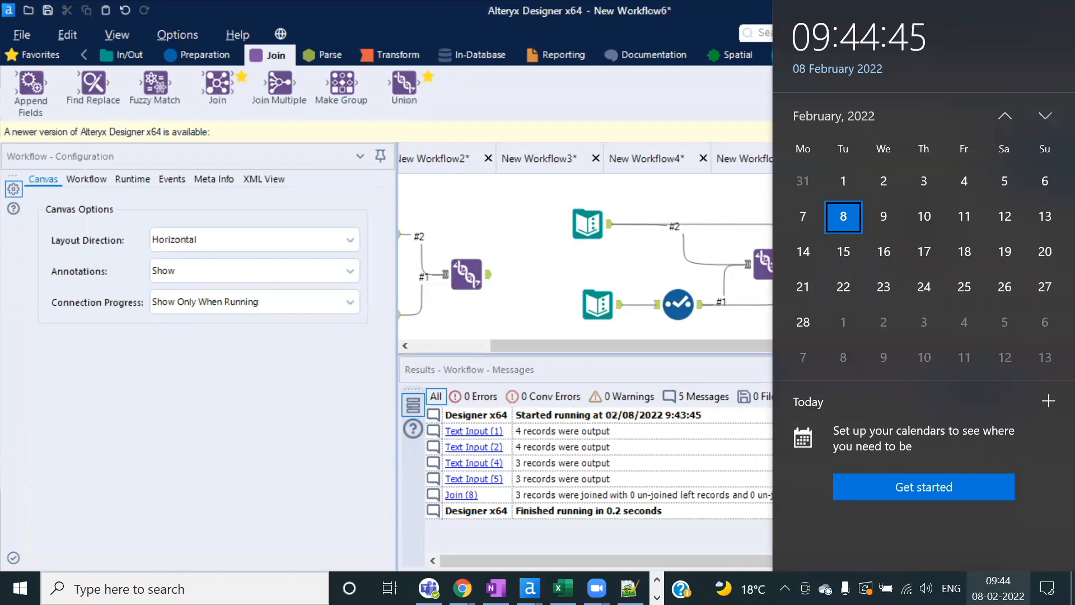
left_click(509, 246)
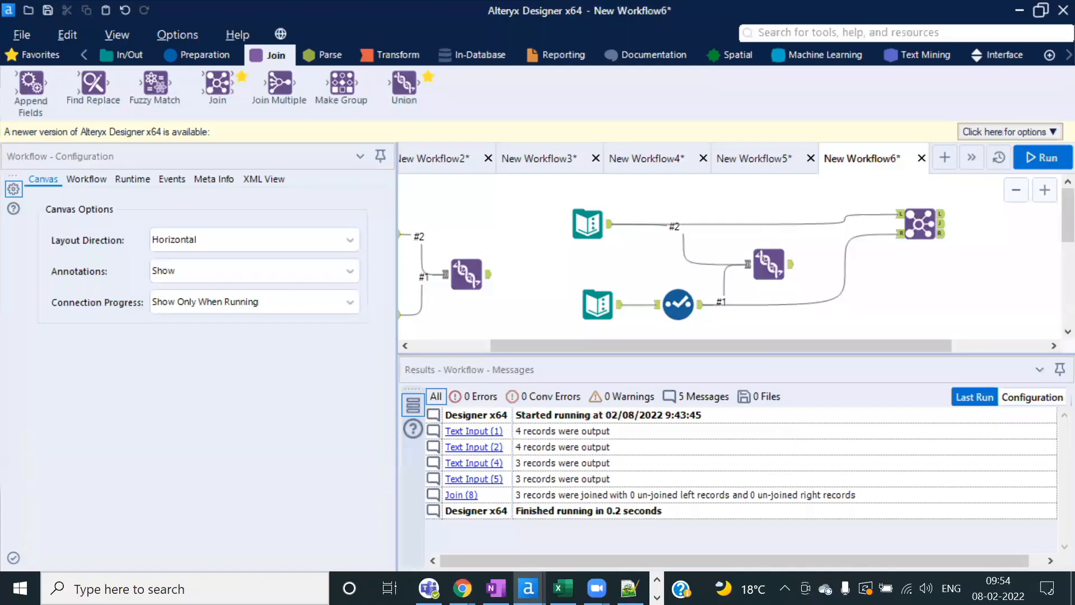
Step: Create the blank New Workflow7 and bring the Designer window back into focus
left_click(945, 157)
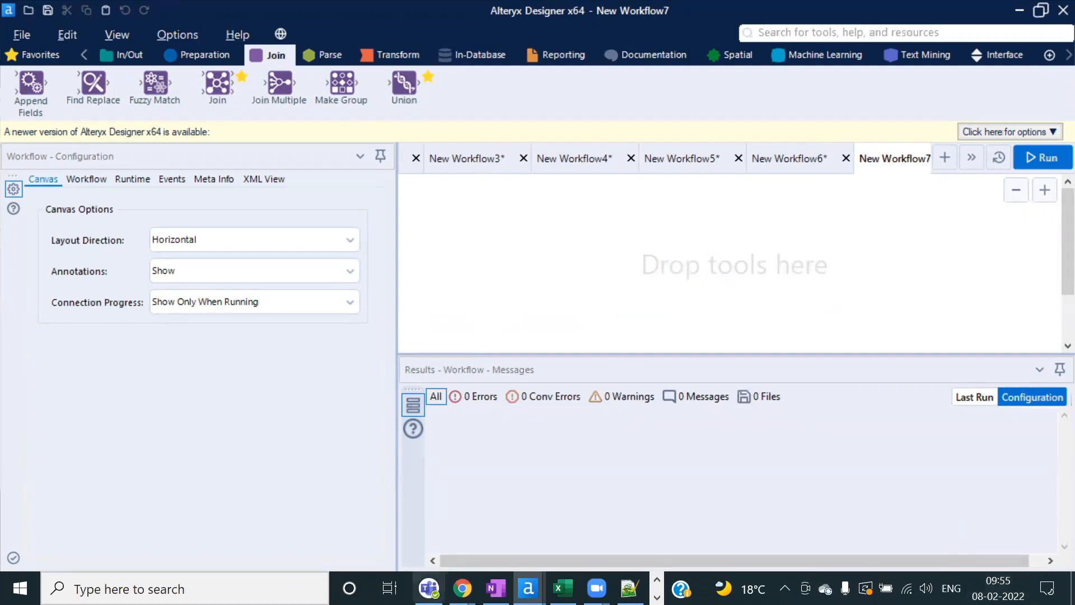
left_click(532, 301)
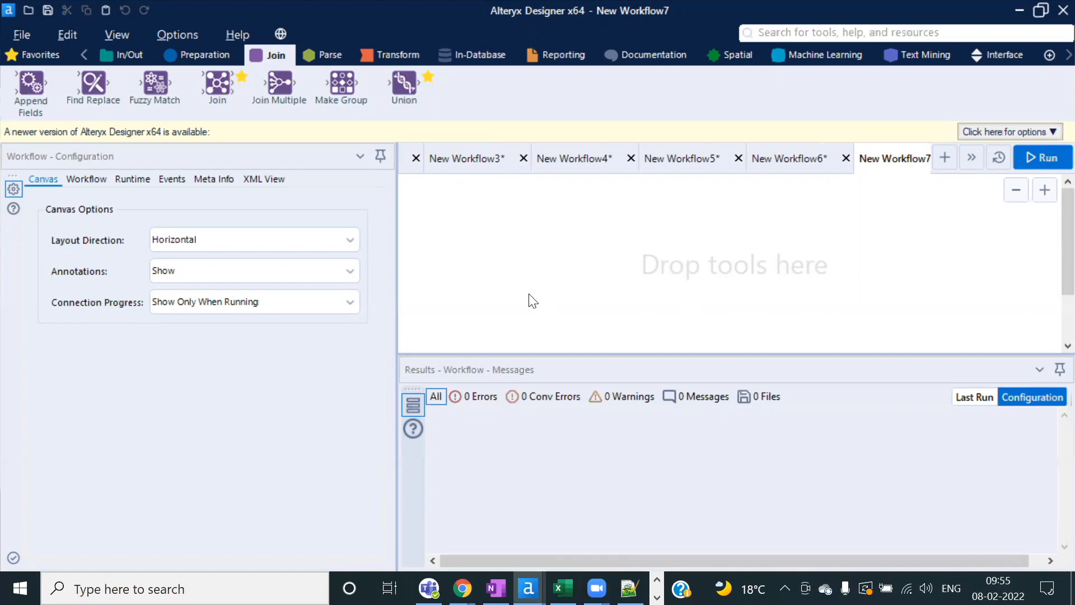
left_click_drag(31, 85, 33, 93)
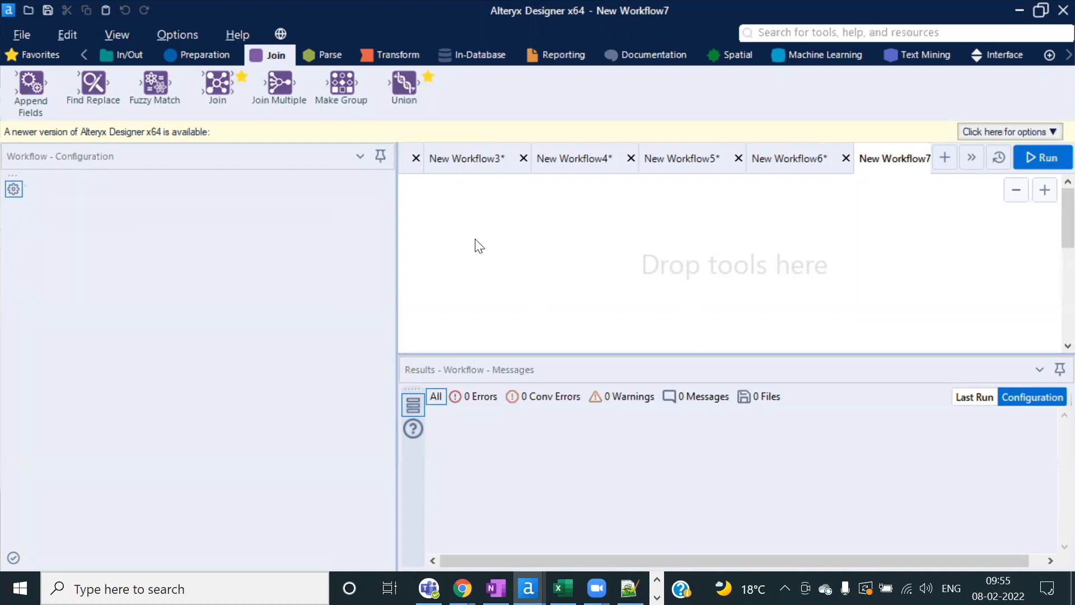
Step: Paste the Store Locations and Departments Text Input tools onto the canvas and run the workflow
key("ctrl+v")
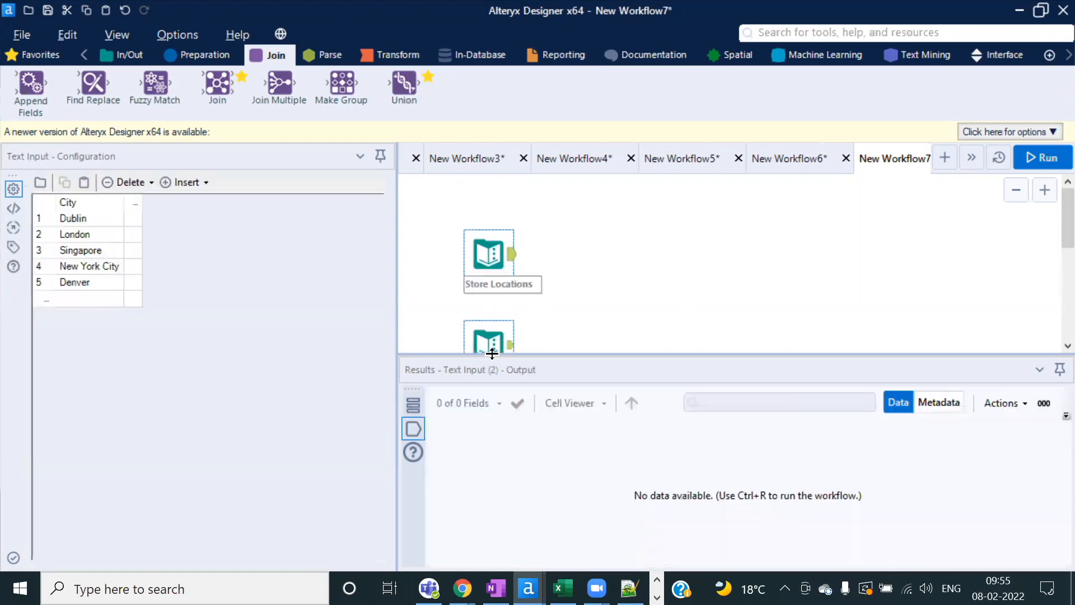
left_click_drag(494, 355, 495, 376)
left_click(567, 312)
left_click(487, 221)
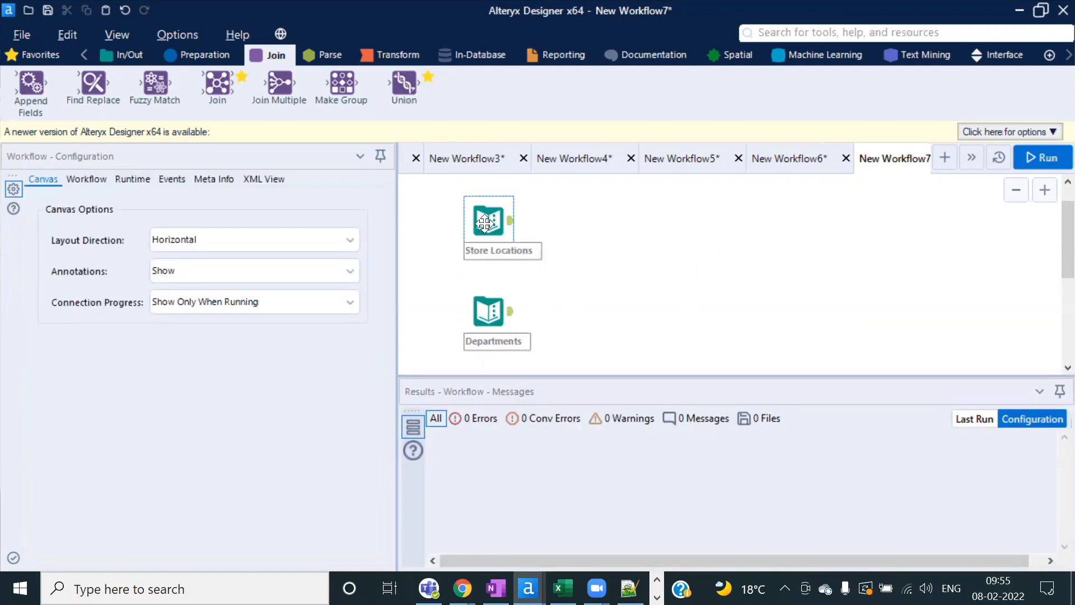
left_click(1044, 161)
left_click(686, 359)
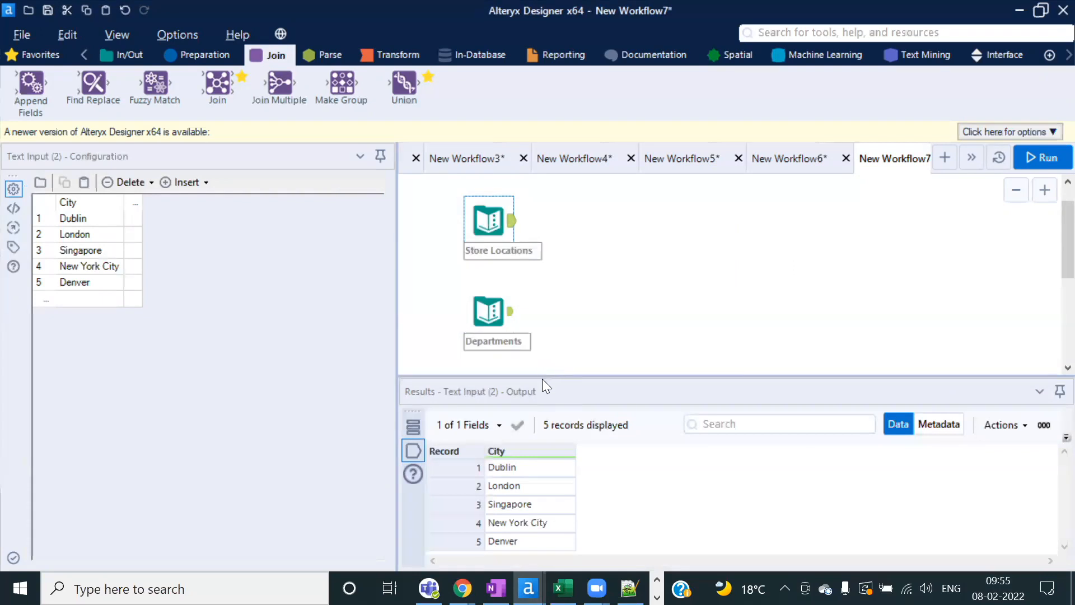
Step: Inspect the Departments rows (Household Appliances, Garden Tools) and the Store Locations cities such as London
scroll(554, 348, "down", 1)
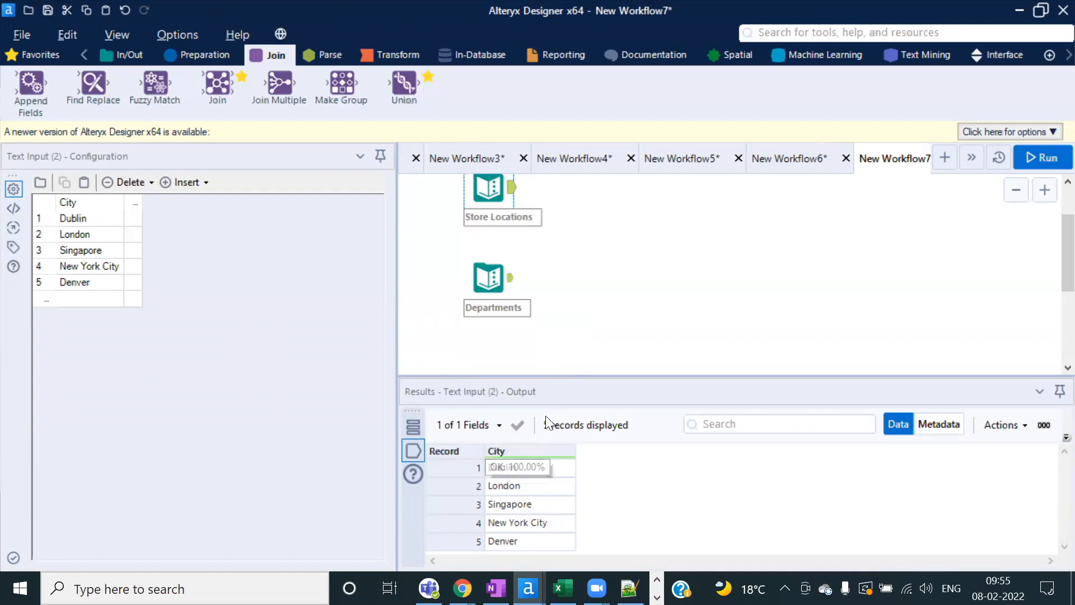
left_click_drag(535, 377, 535, 344)
left_click(493, 276)
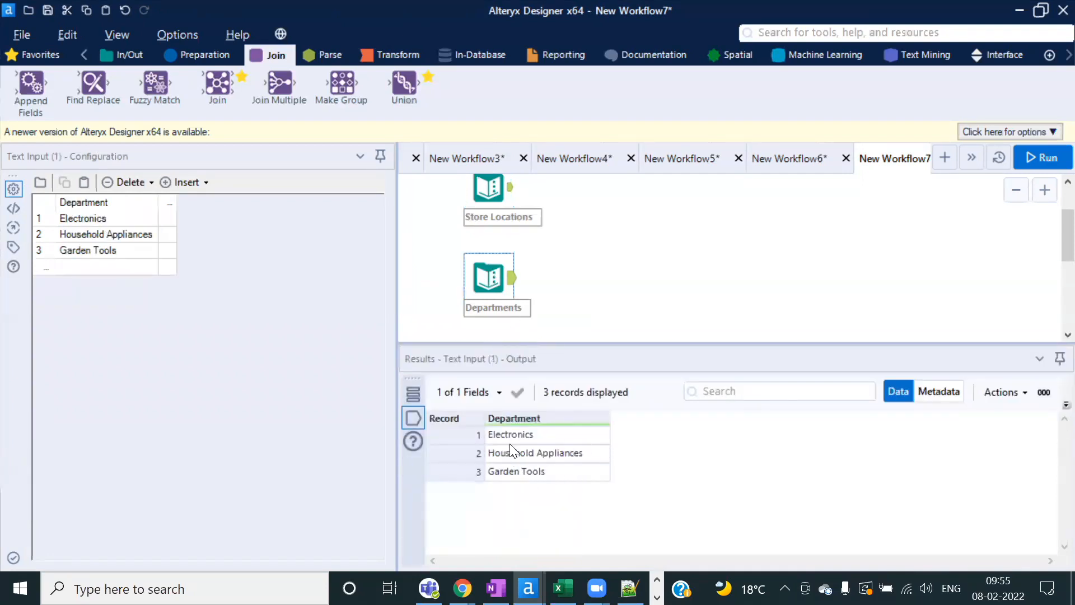
left_click(569, 455)
left_click(552, 475)
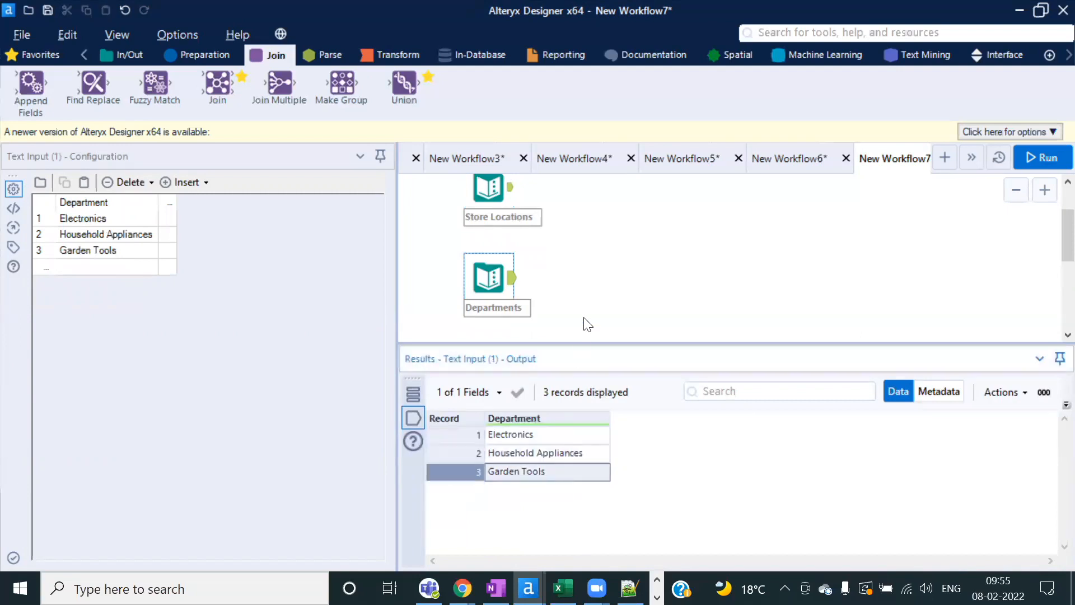
left_click(491, 191)
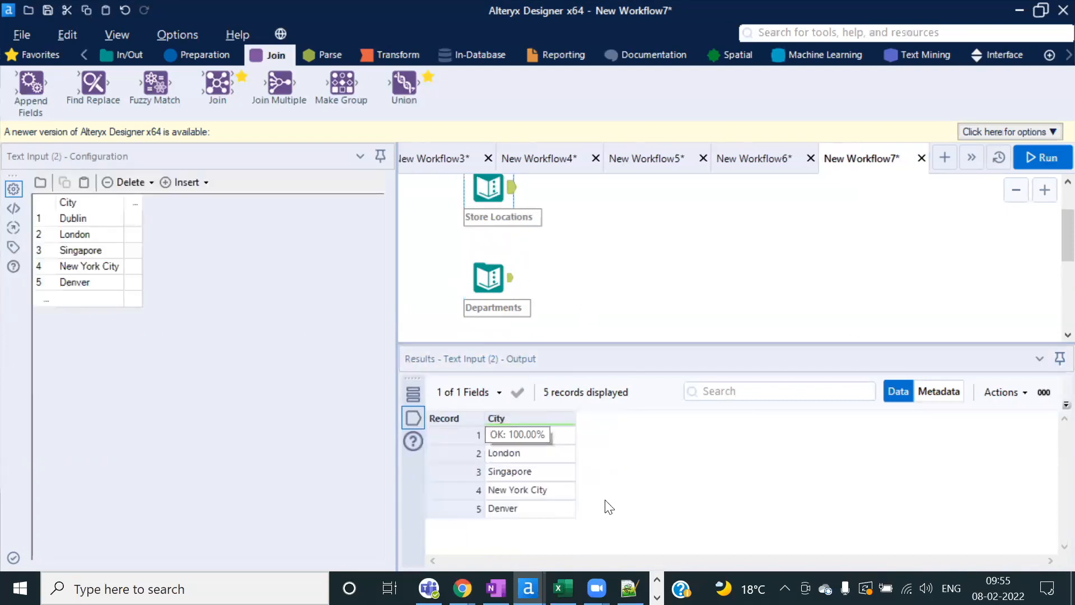
left_click(488, 286)
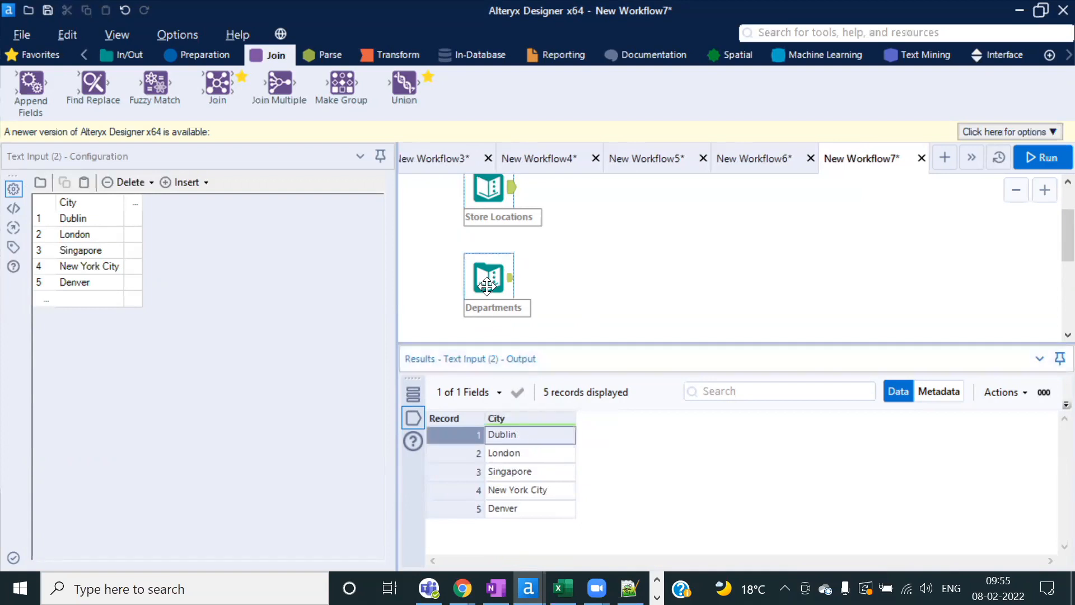
left_click(567, 452)
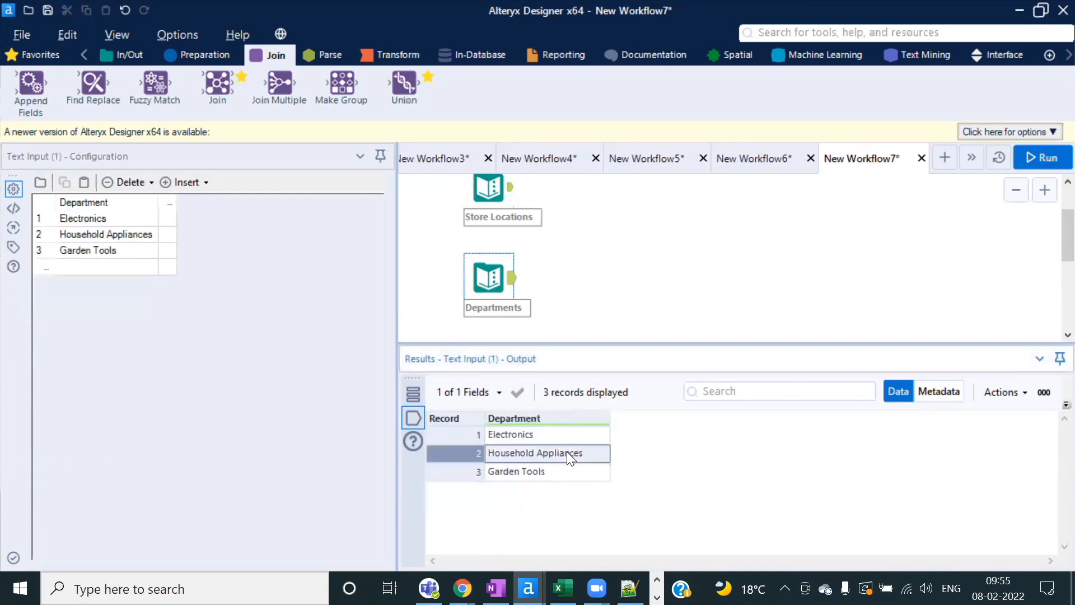
left_click(552, 472)
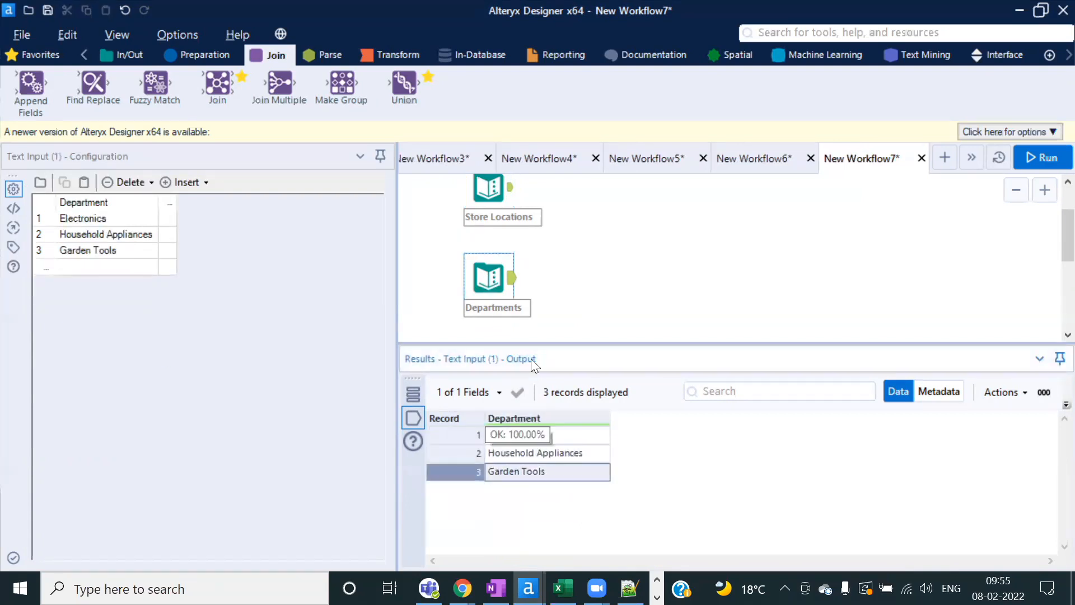
left_click(496, 197)
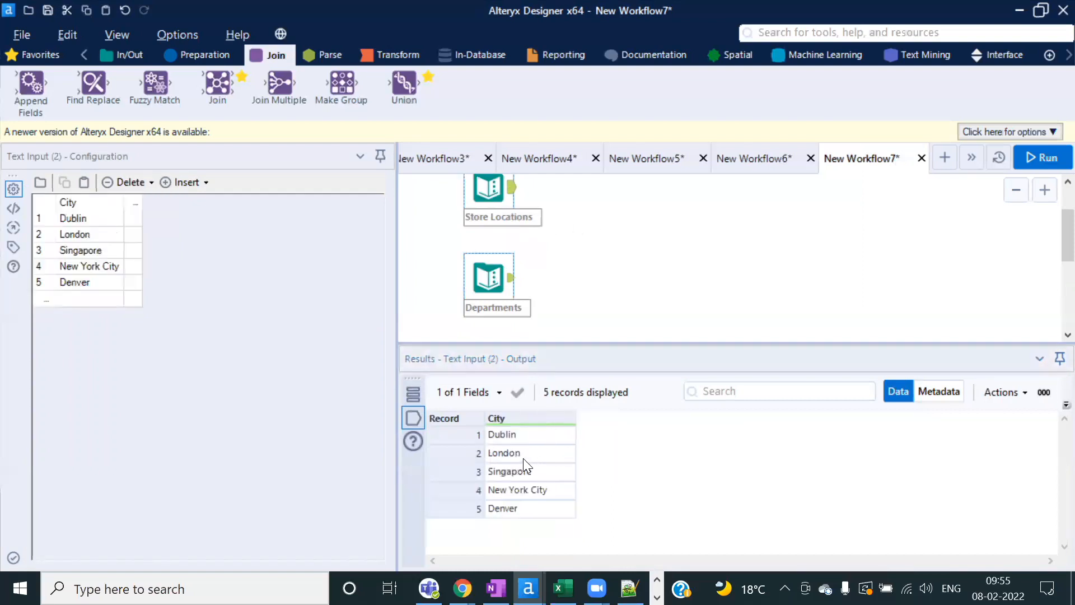
left_click(523, 454)
left_click(493, 257)
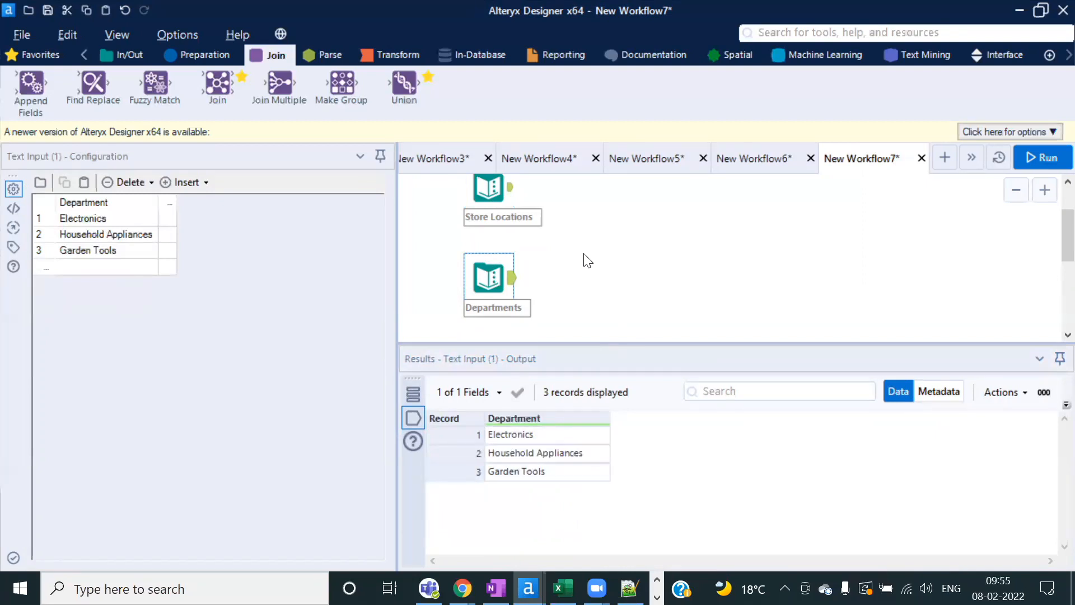
Step: Highlight the city records Dublin through New York City and all three department records
scroll(586, 260, "up", 1)
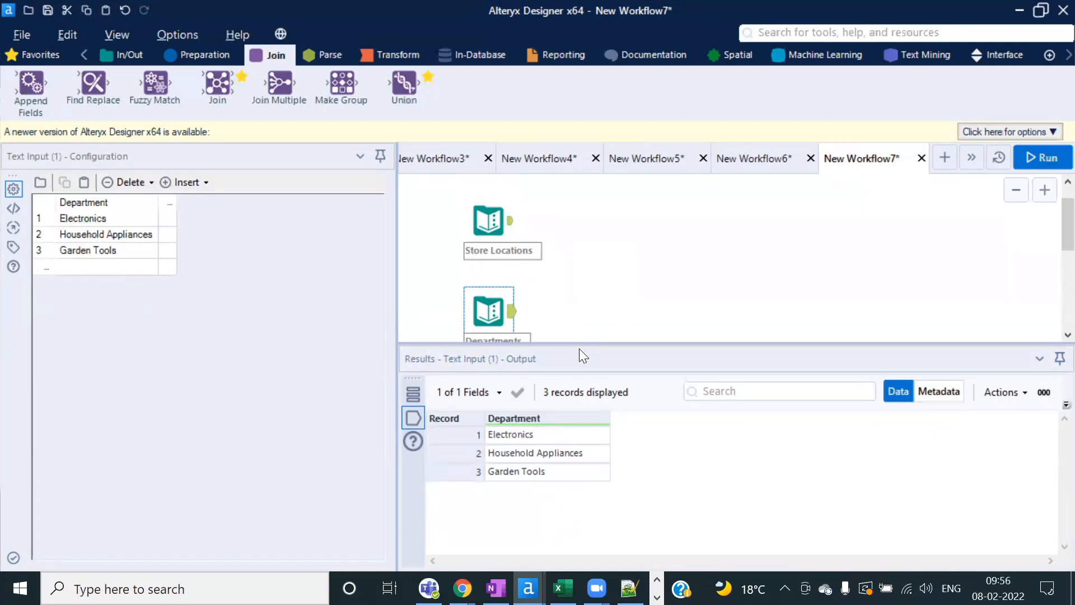
left_click_drag(575, 345, 578, 360)
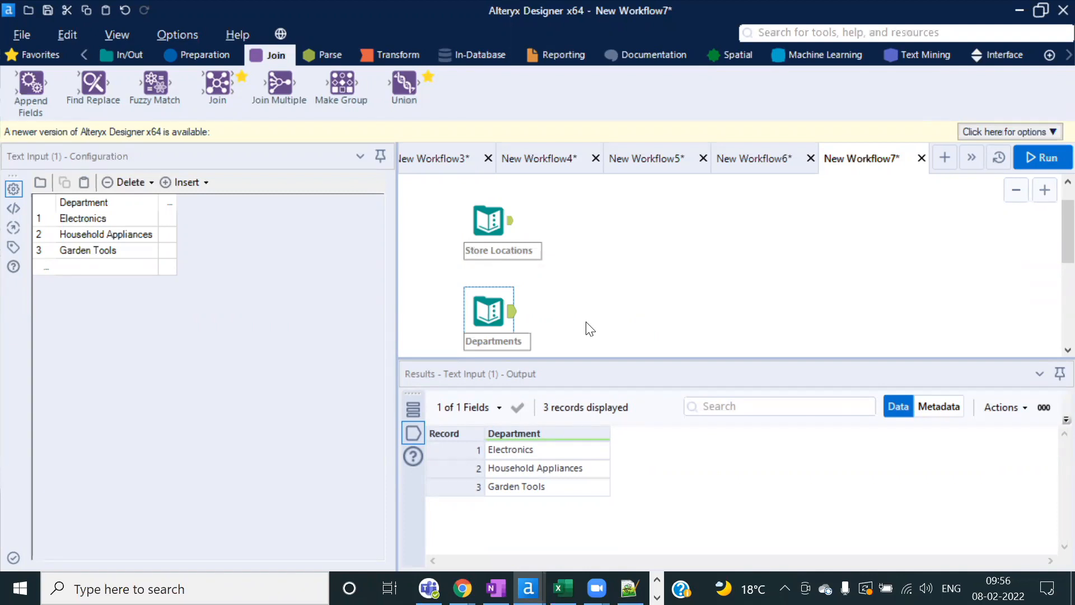
left_click(488, 218)
left_click_drag(528, 451, 514, 511)
left_click(503, 348)
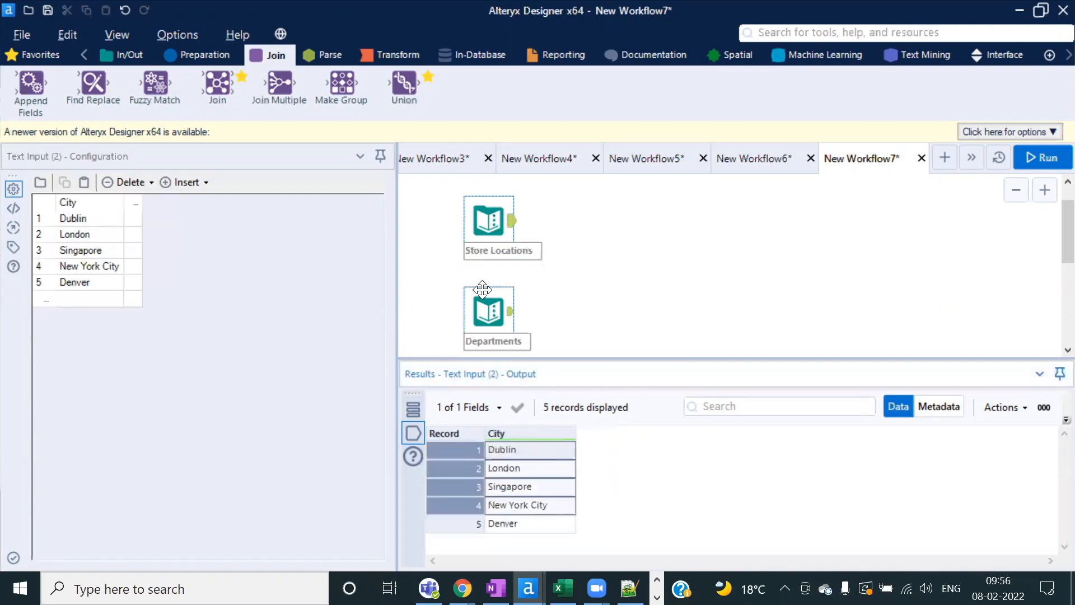
left_click_drag(571, 455, 565, 482)
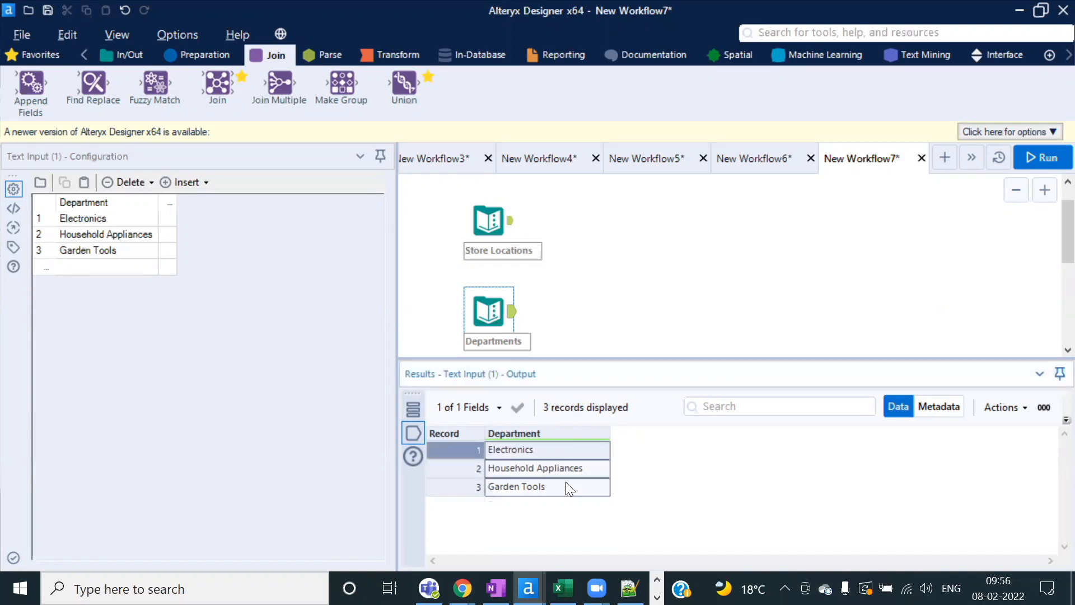
left_click(492, 229)
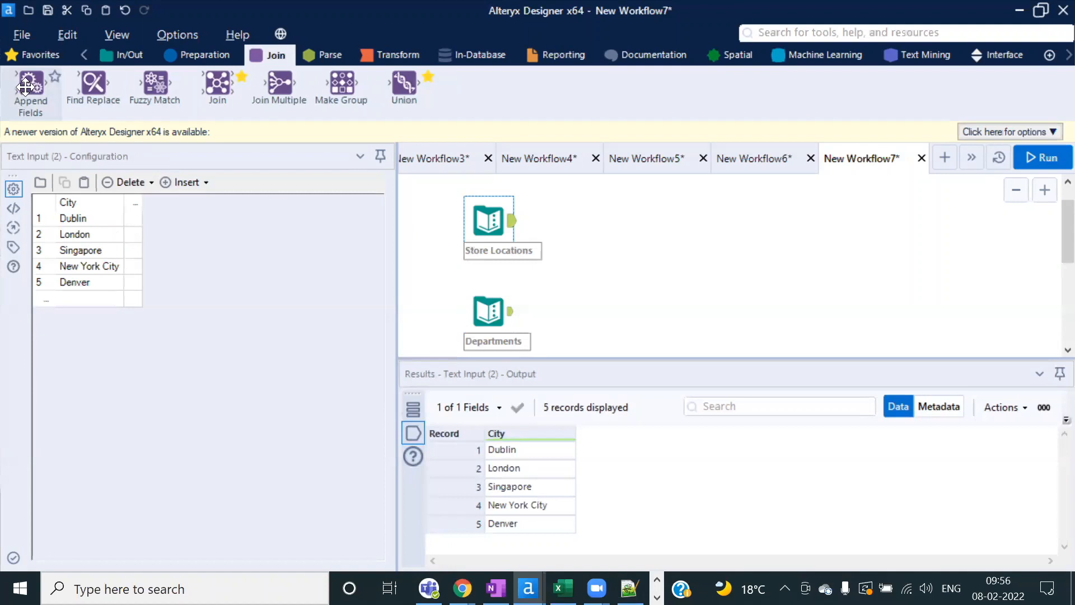
Step: Add an Append Fields tool with Store Locations as Target and Departments as Source
left_click_drag(31, 84, 671, 262)
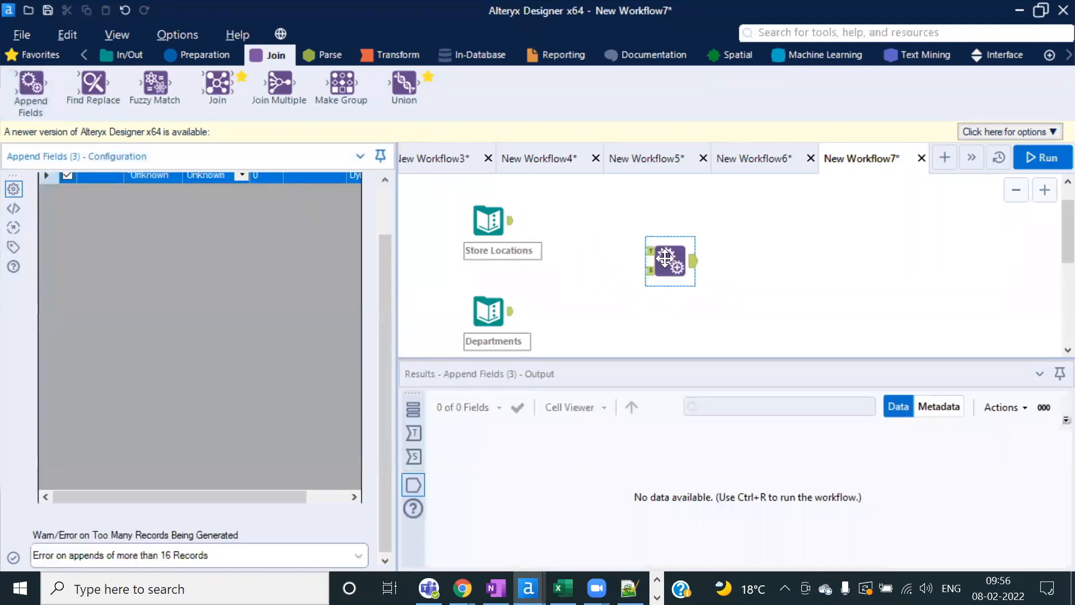
left_click_drag(512, 220, 649, 259)
left_click_drag(511, 311, 587, 261)
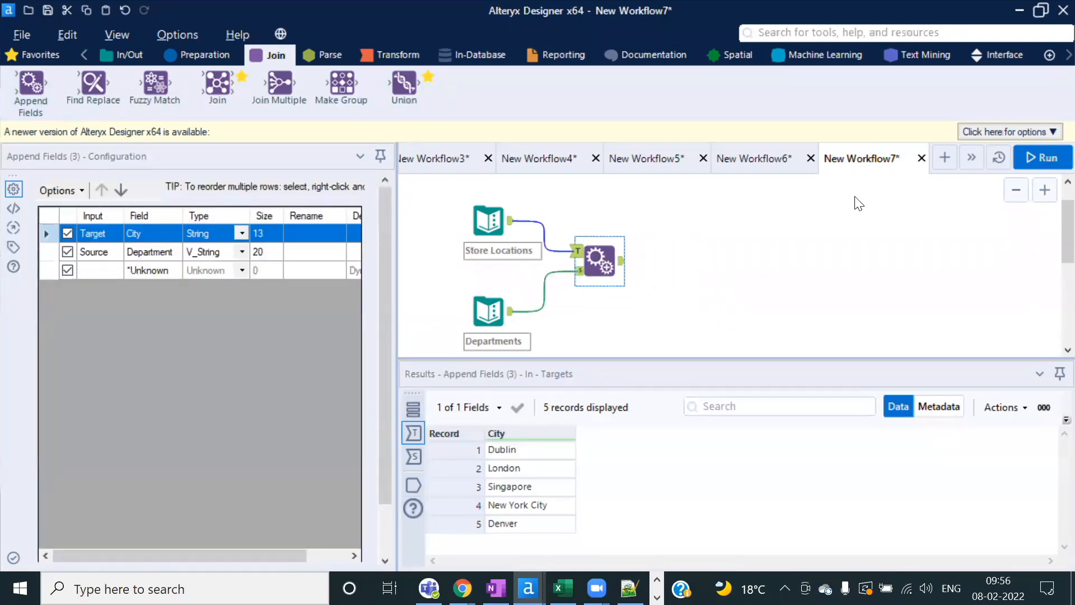
Step: Review both inputs' data, select Append Fields, and run the workflow
left_click(480, 211)
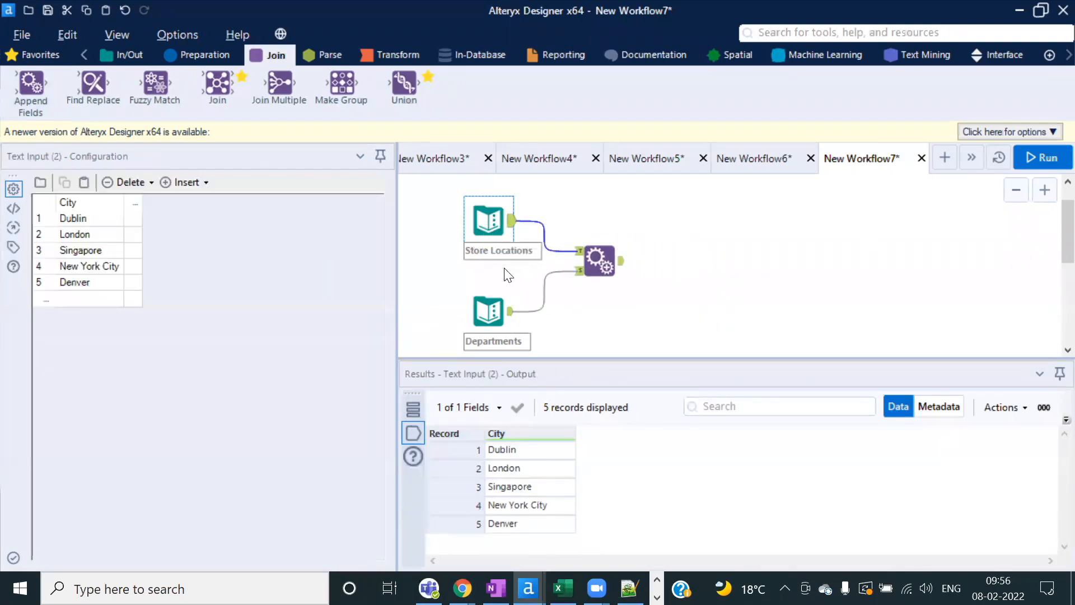
left_click(483, 298)
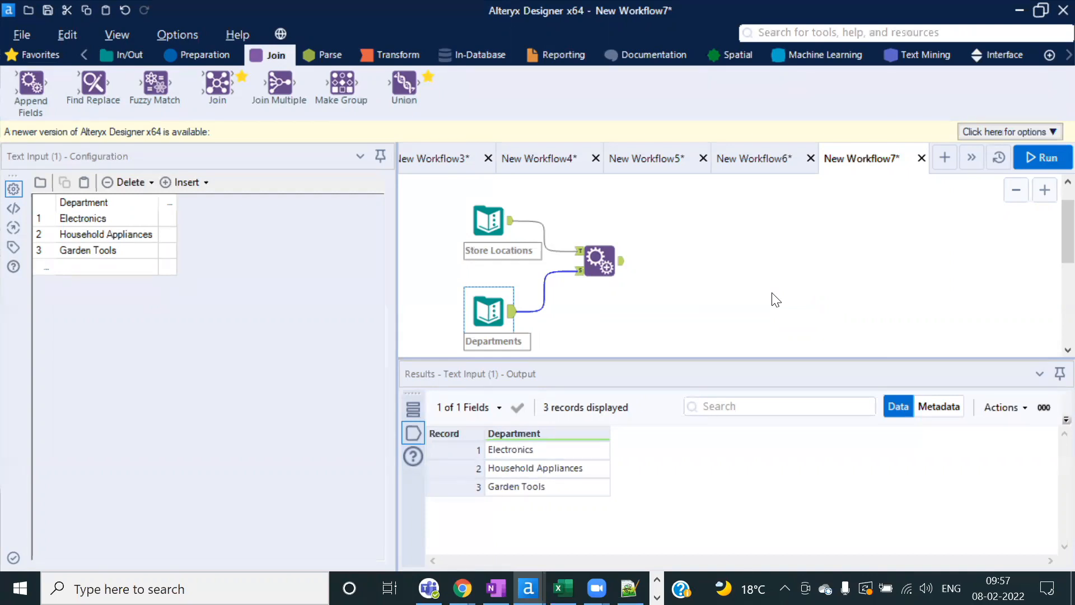
left_click(490, 227)
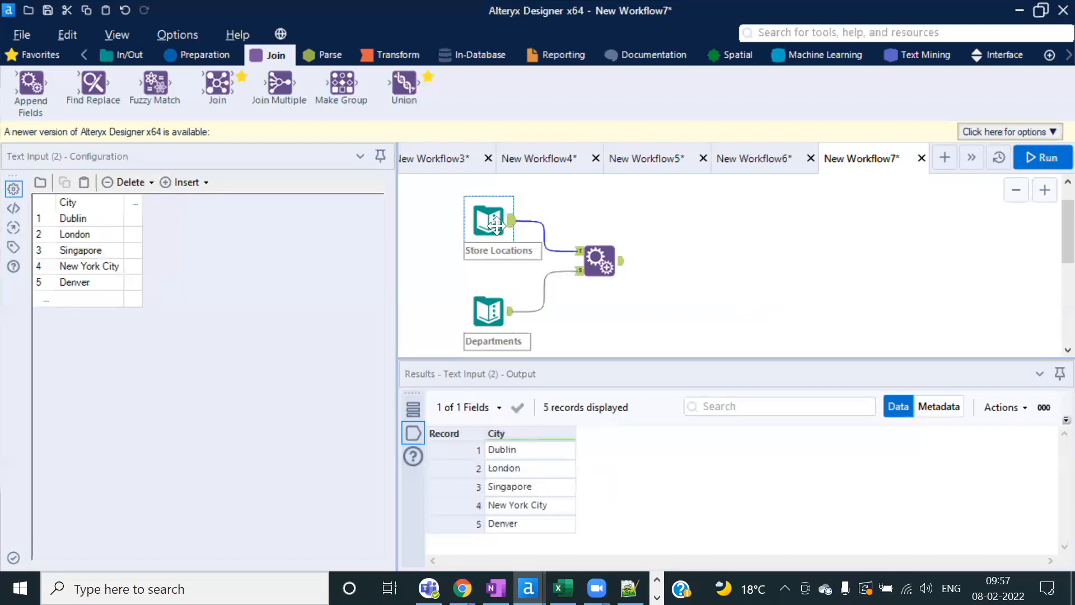
left_click(488, 306)
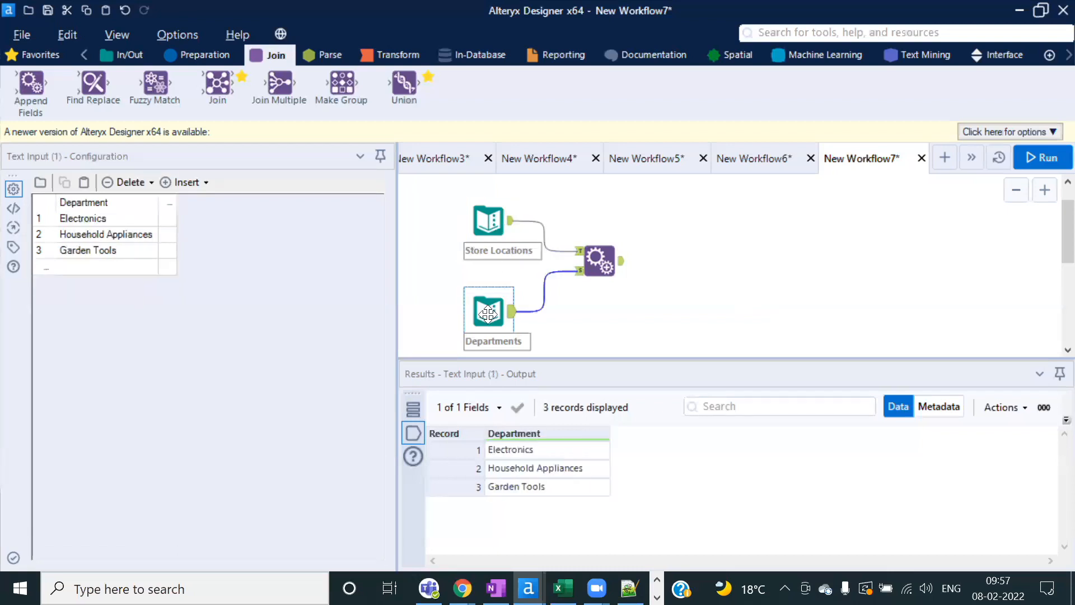
left_click(493, 222)
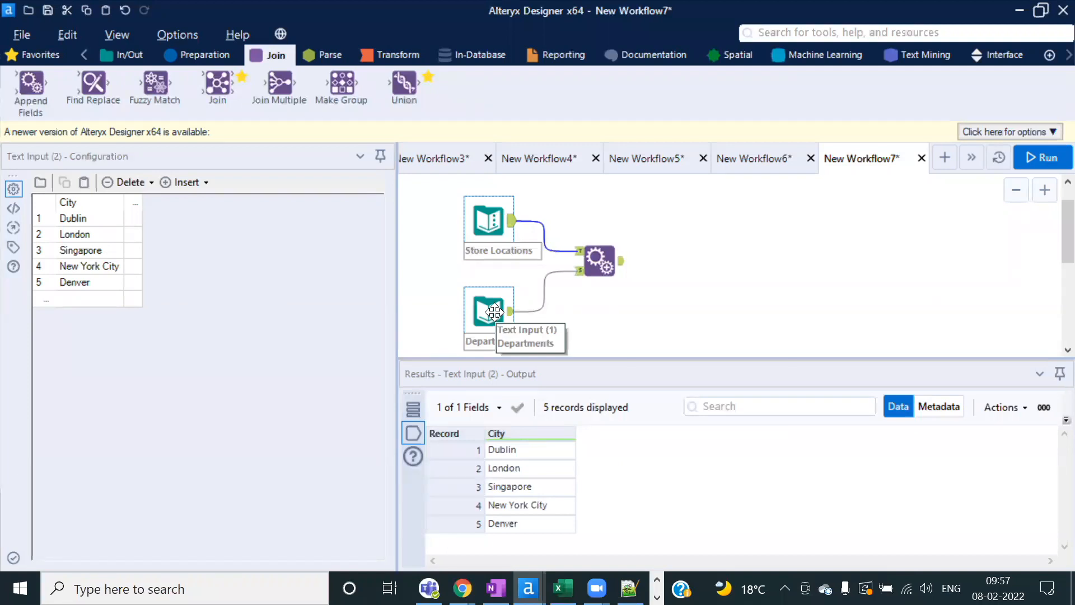
left_click(601, 259)
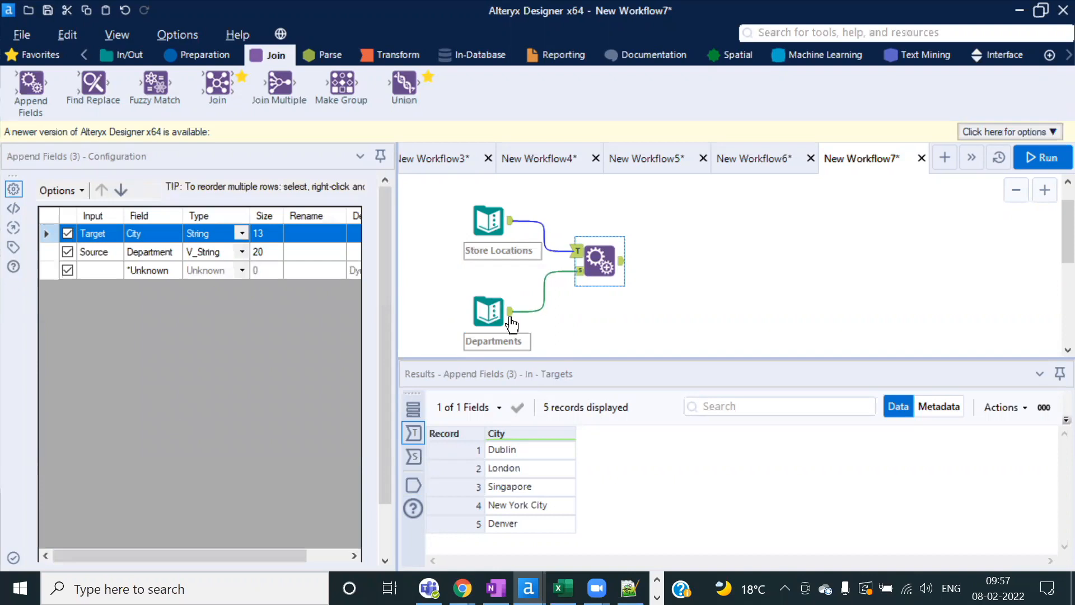
left_click(1049, 156)
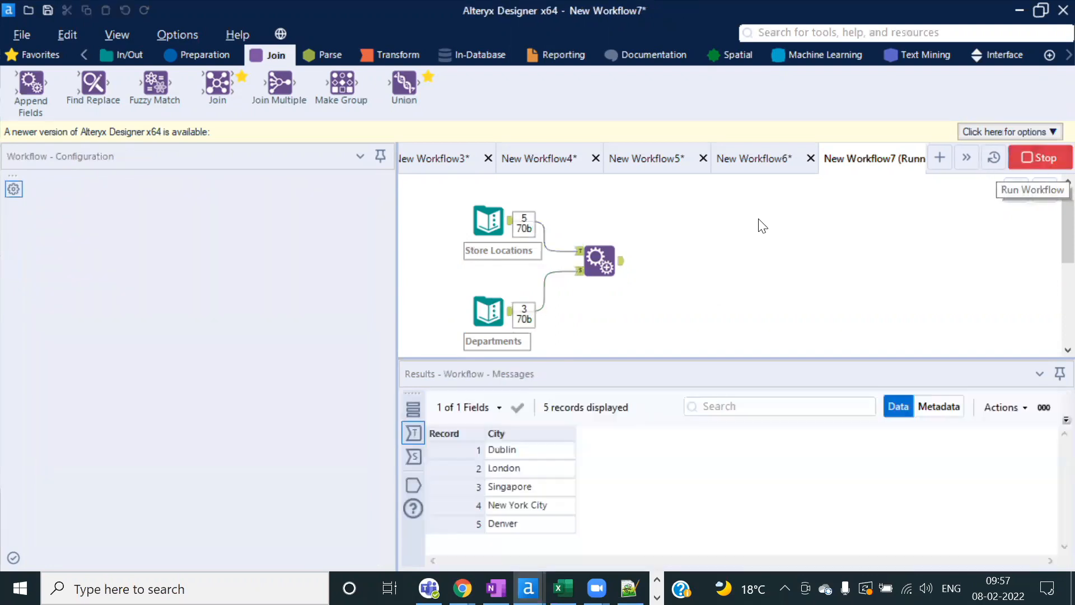
Step: Compare the five cities and three departments against the 15-row Append Fields output
left_click(684, 359)
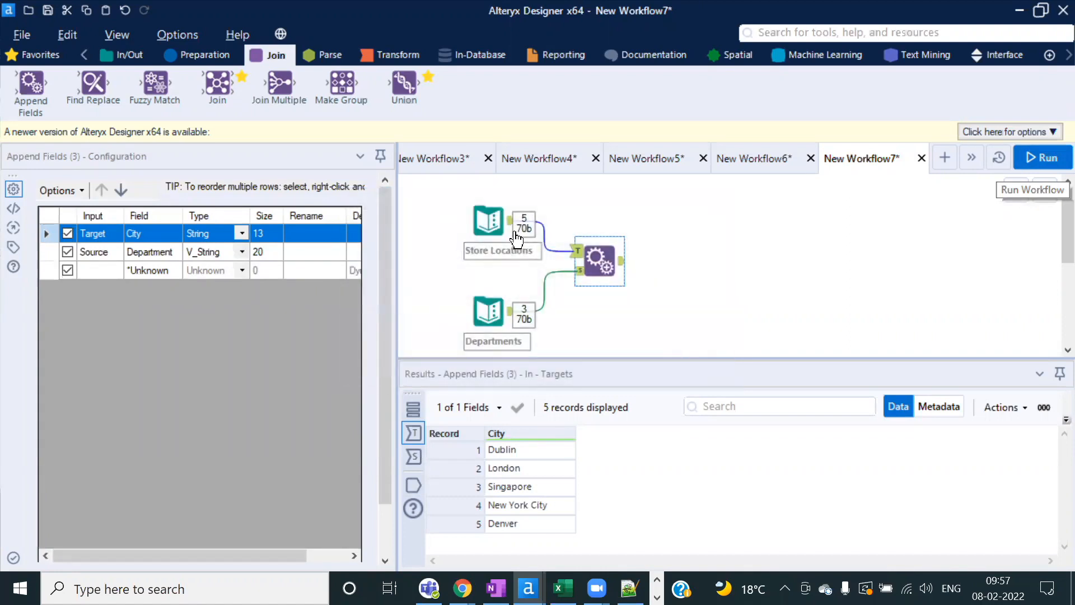
left_click(622, 262)
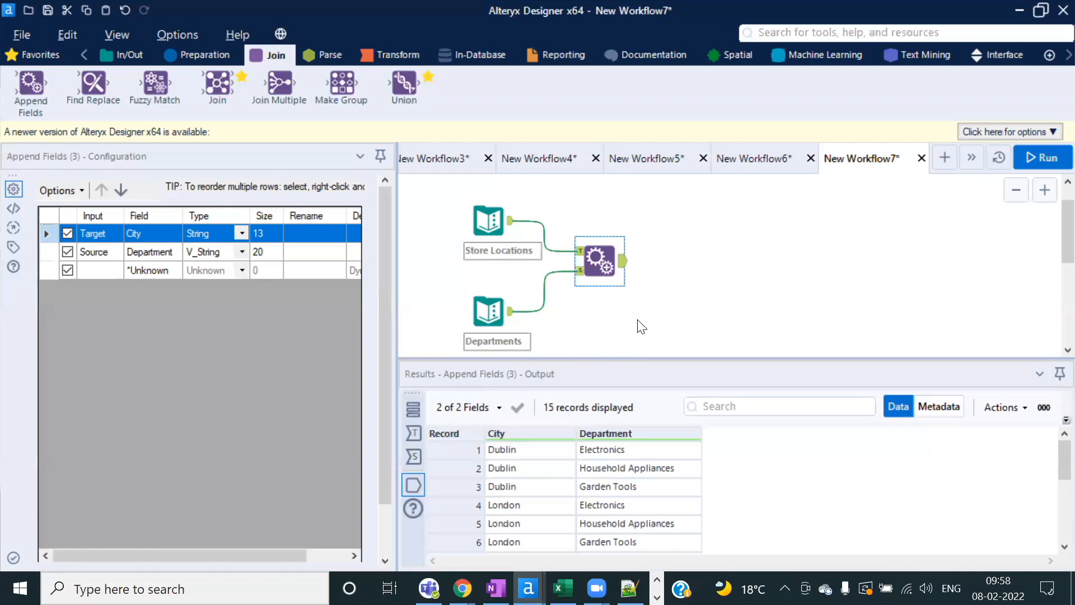
left_click_drag(491, 321, 487, 308)
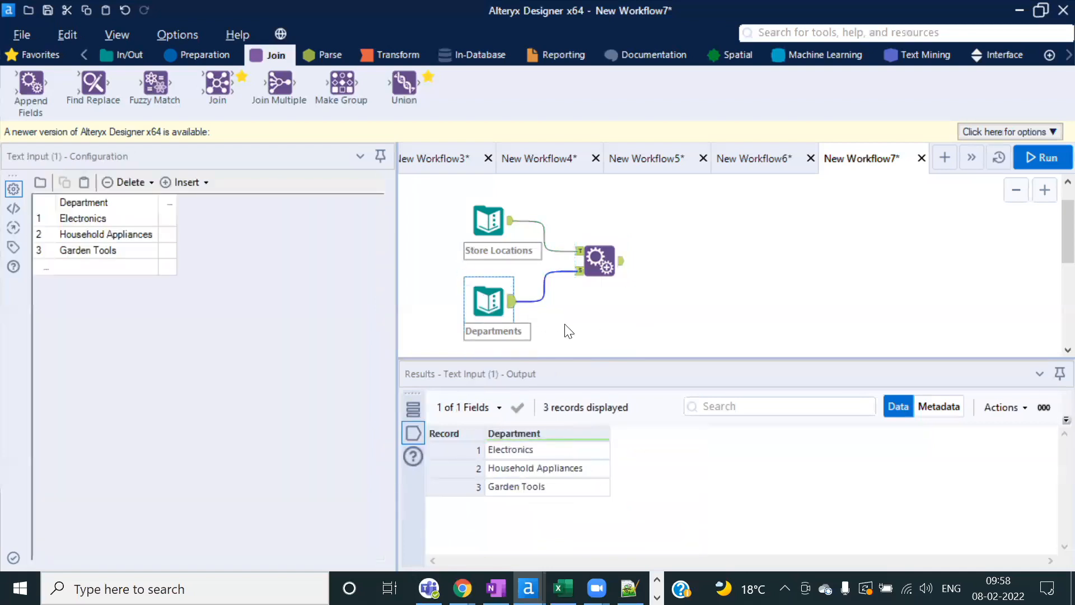
left_click(600, 256)
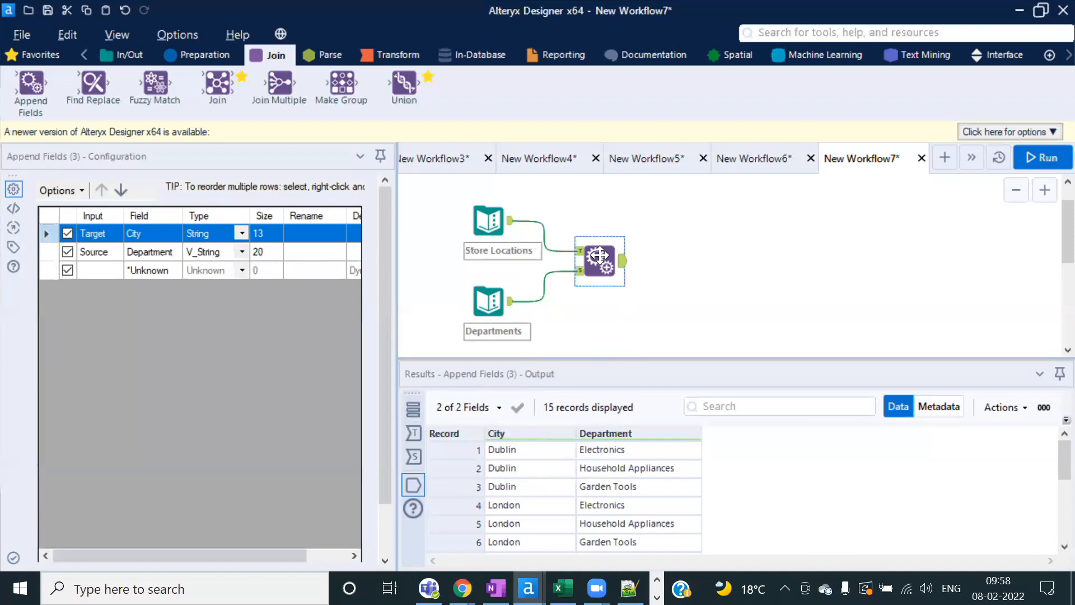
left_click(472, 214)
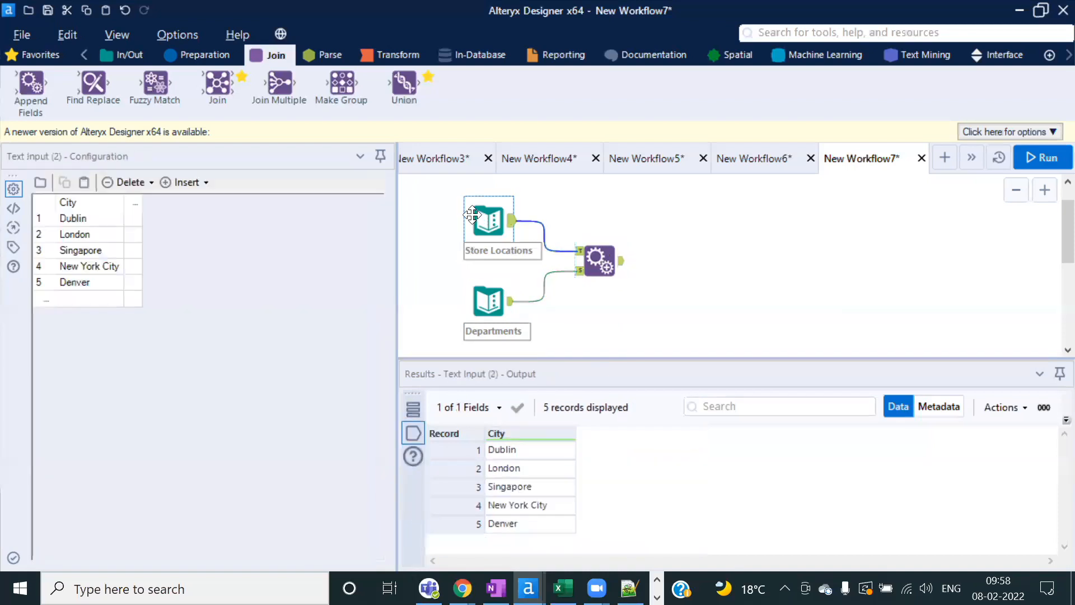
left_click(519, 448)
left_click(488, 303)
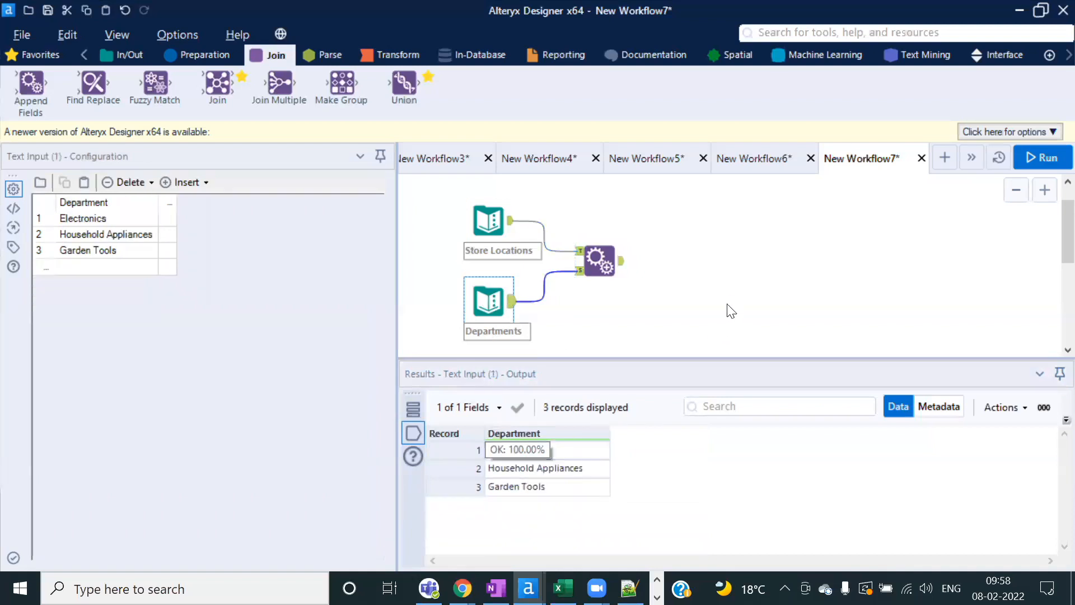
left_click(599, 260)
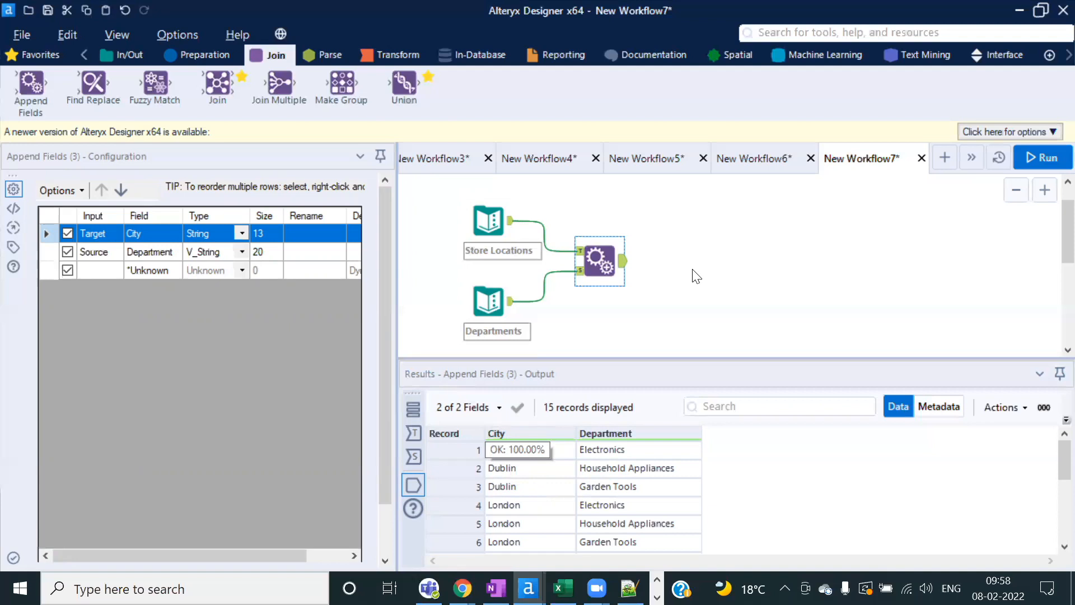
Step: Enlarge the results and highlight Dublin paired with Electronics, Household Appliances and Garden Tools
left_click(487, 217)
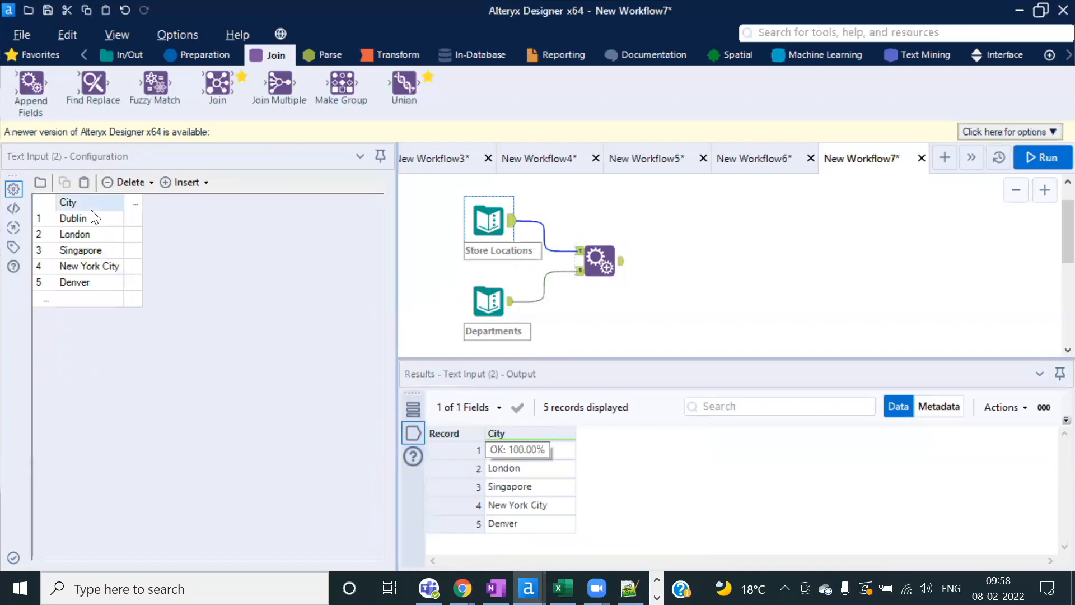
left_click(497, 302)
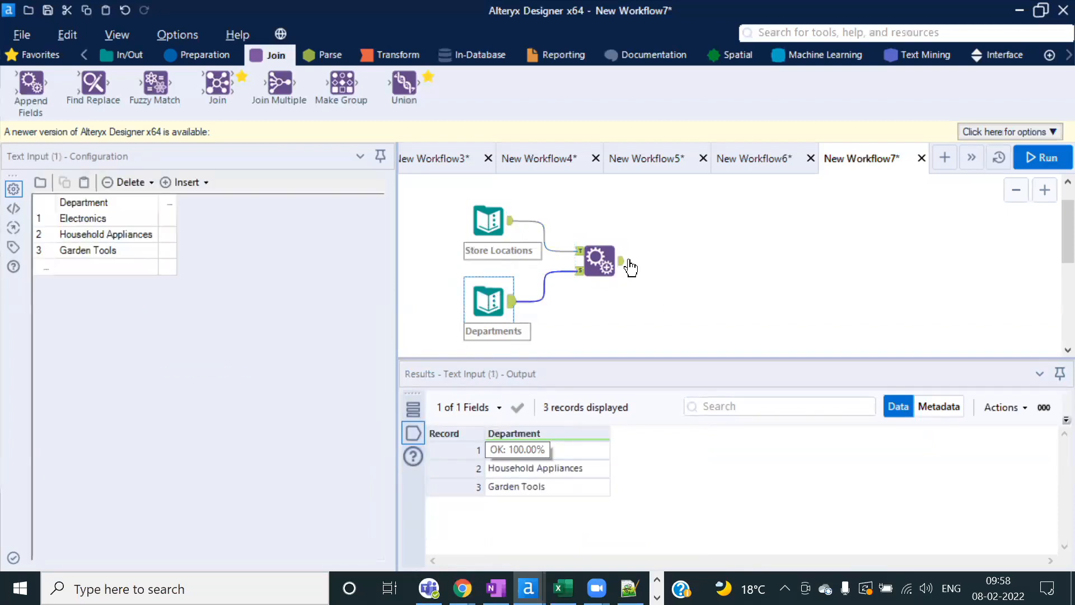
left_click(623, 261)
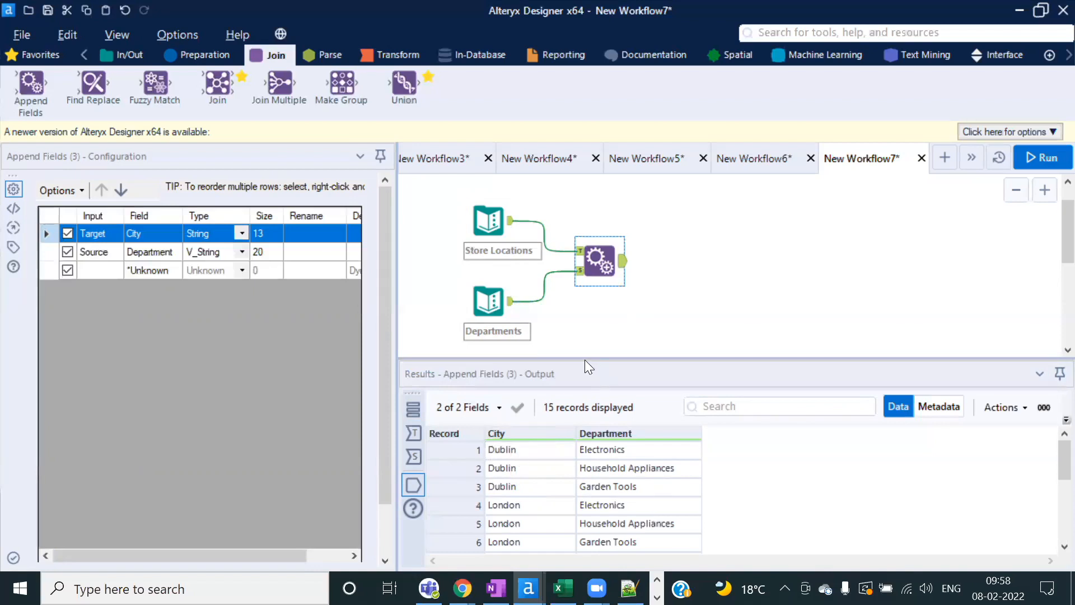
left_click_drag(584, 356, 588, 340)
left_click_drag(617, 430, 618, 466)
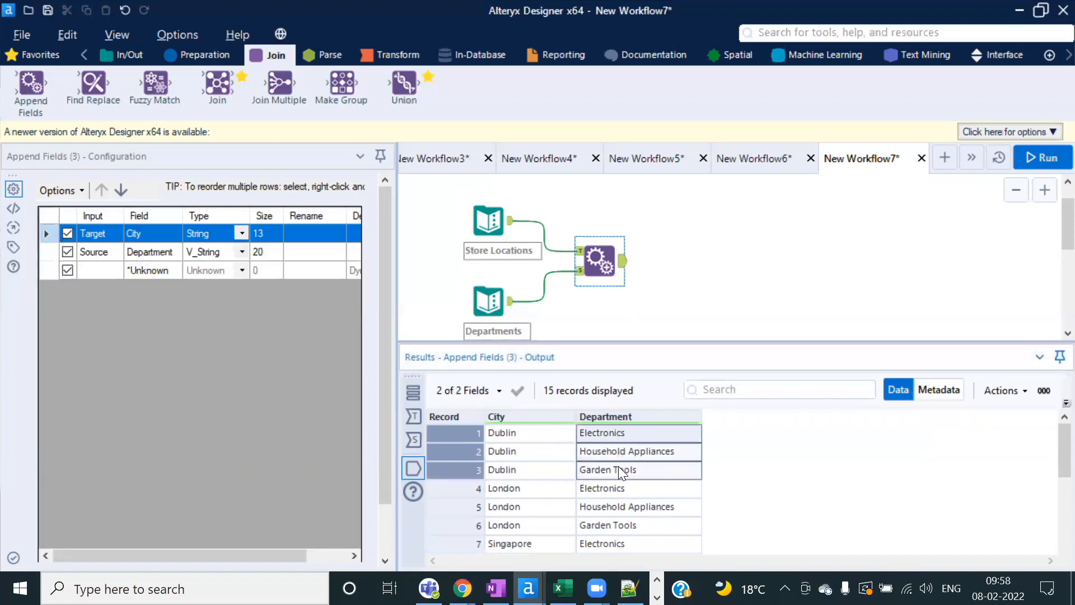
left_click(643, 454)
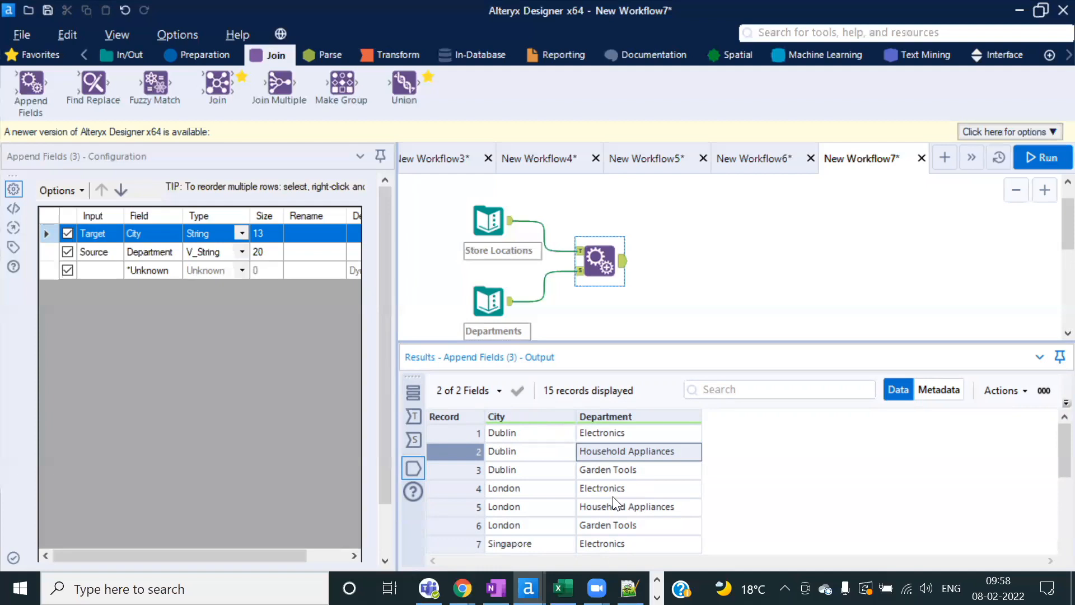
left_click(636, 427)
Step: Move the Department field ahead of City in the Append Fields output
left_click(508, 432)
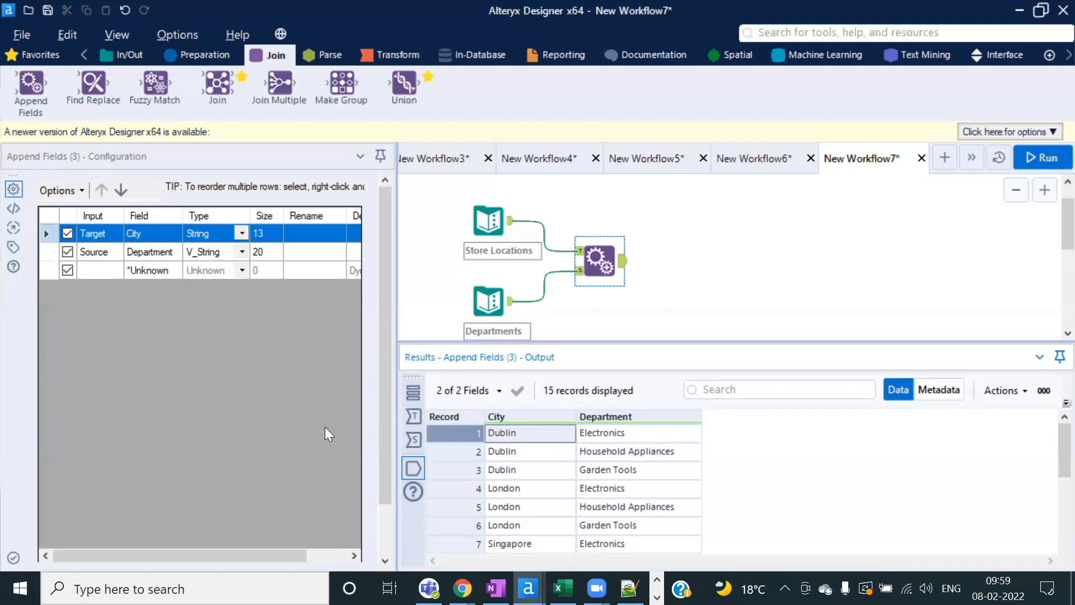
left_click(49, 252)
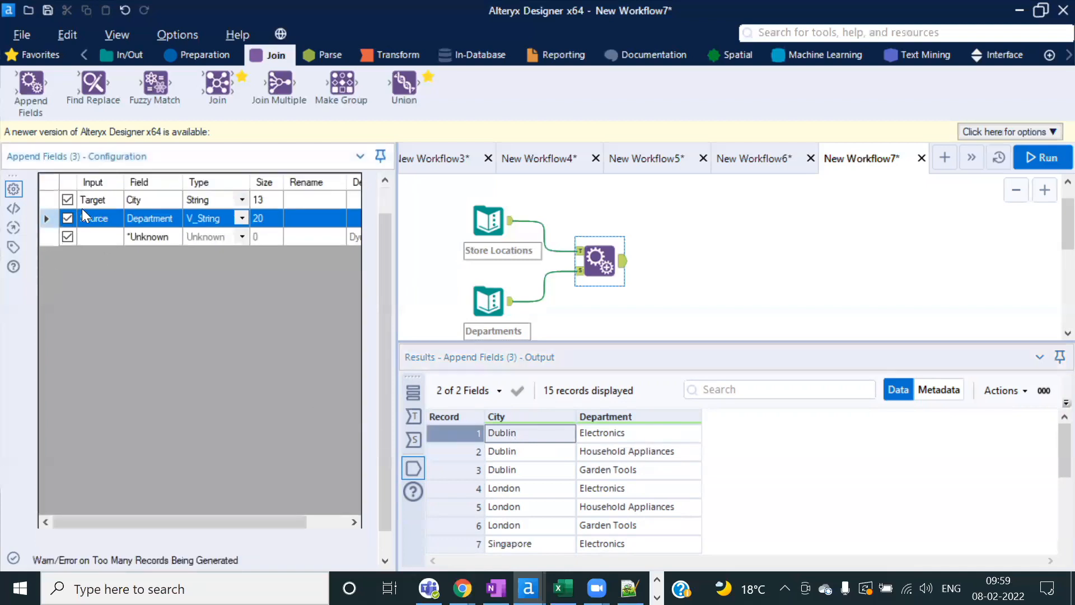
scroll(390, 191, "up", 1)
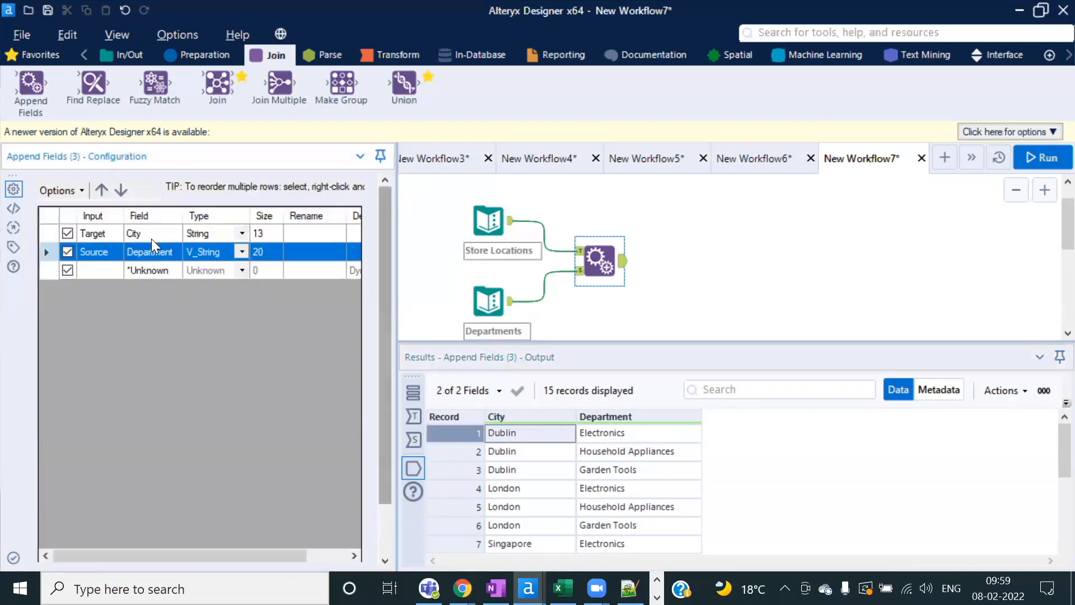
left_click(101, 189)
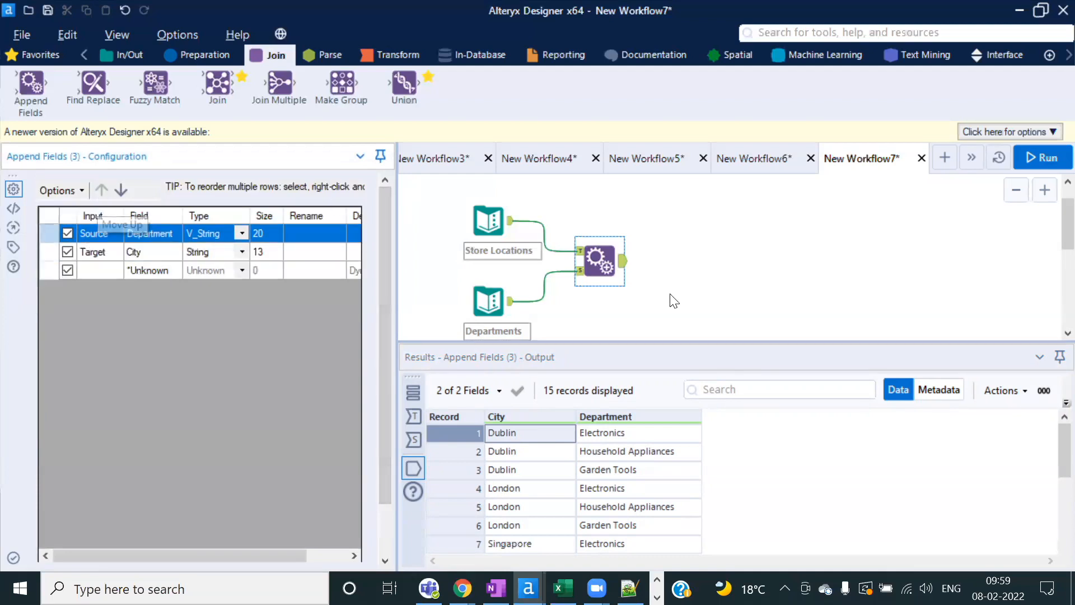
Step: Rerun the workflow and attach a Sort tool after Append Fields
left_click(1034, 158)
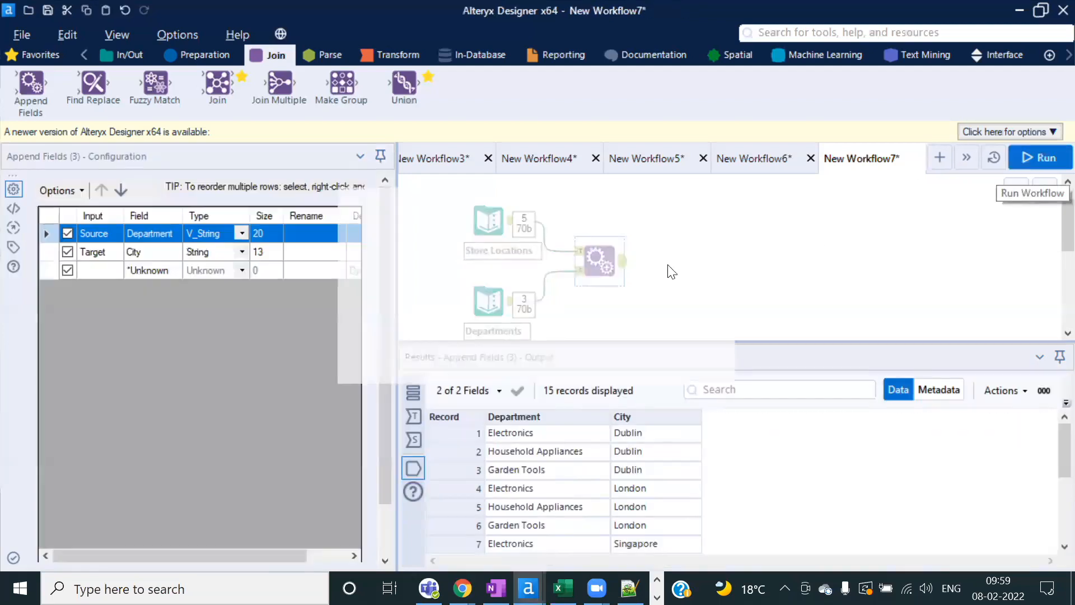
left_click(664, 363)
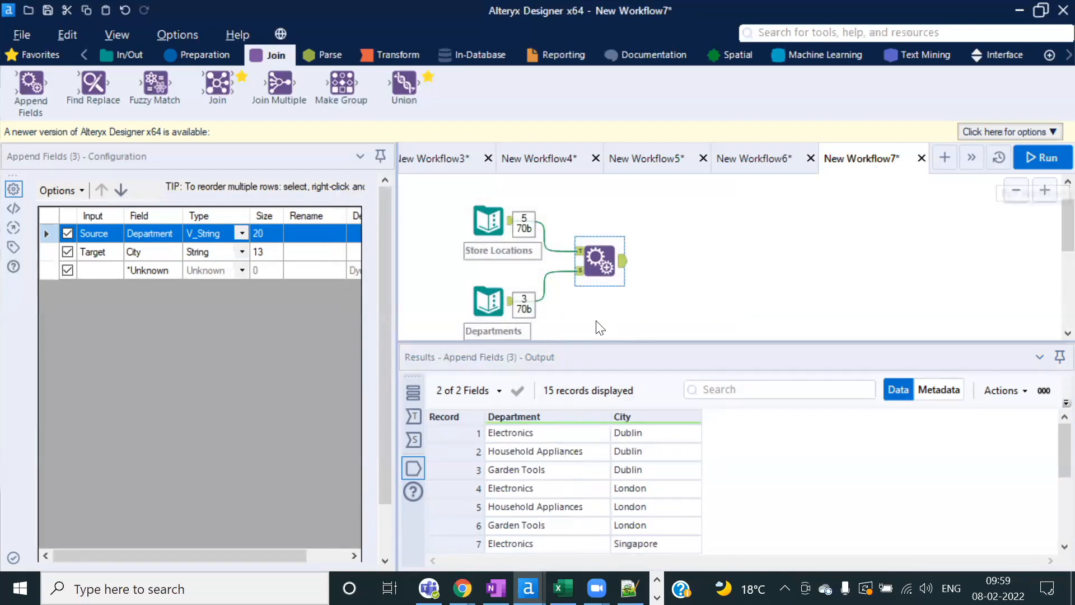
left_click(194, 56)
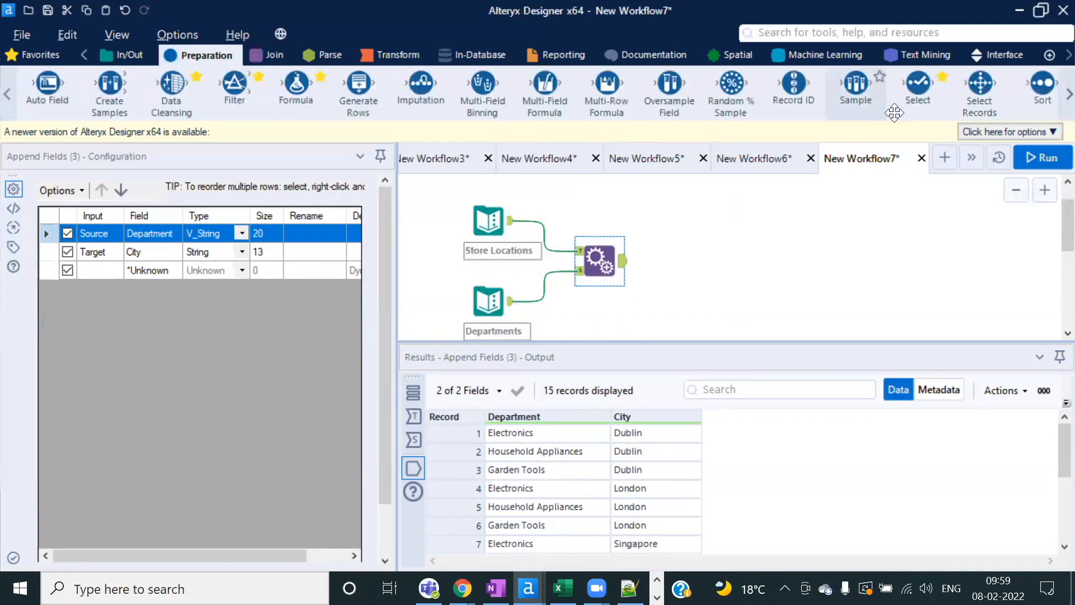
left_click_drag(1030, 88, 681, 262)
Step: Sort by Department ascending, rerun, and confirm the five Electronics rows come first
left_click(136, 238)
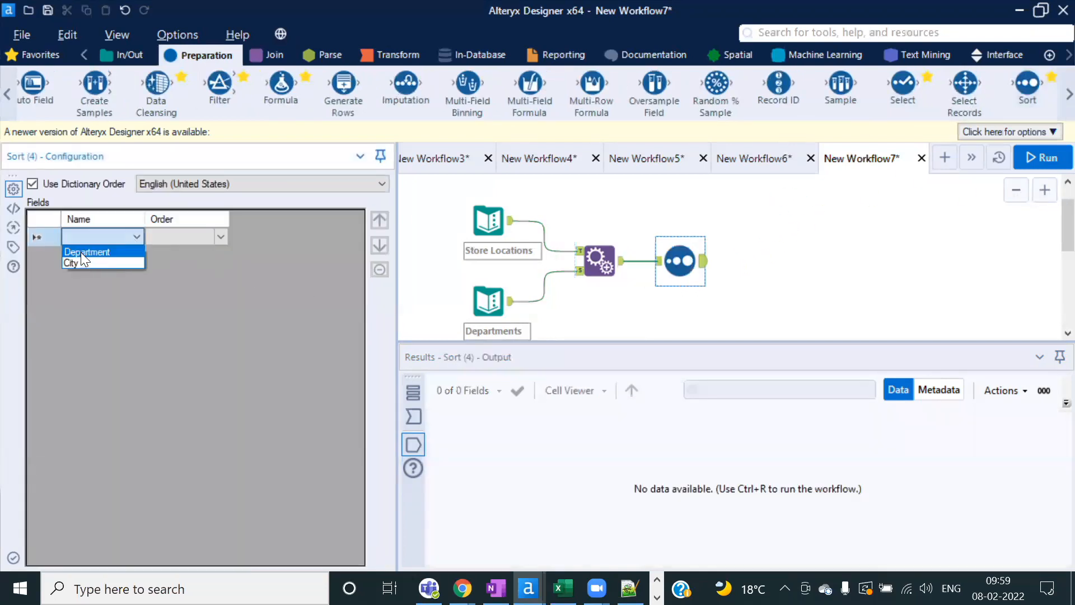
left_click(112, 251)
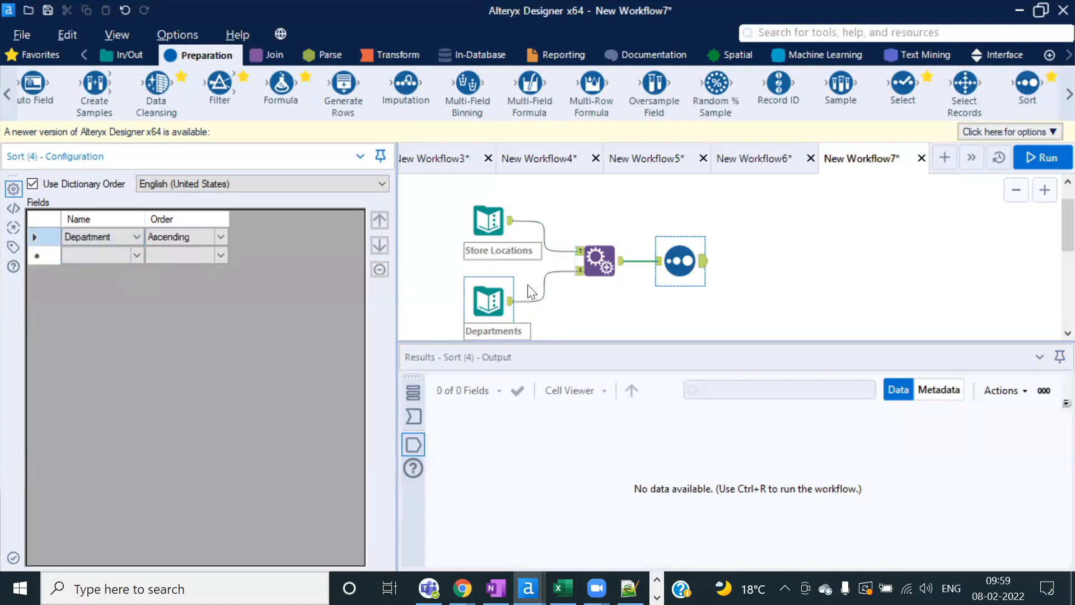
left_click(1046, 158)
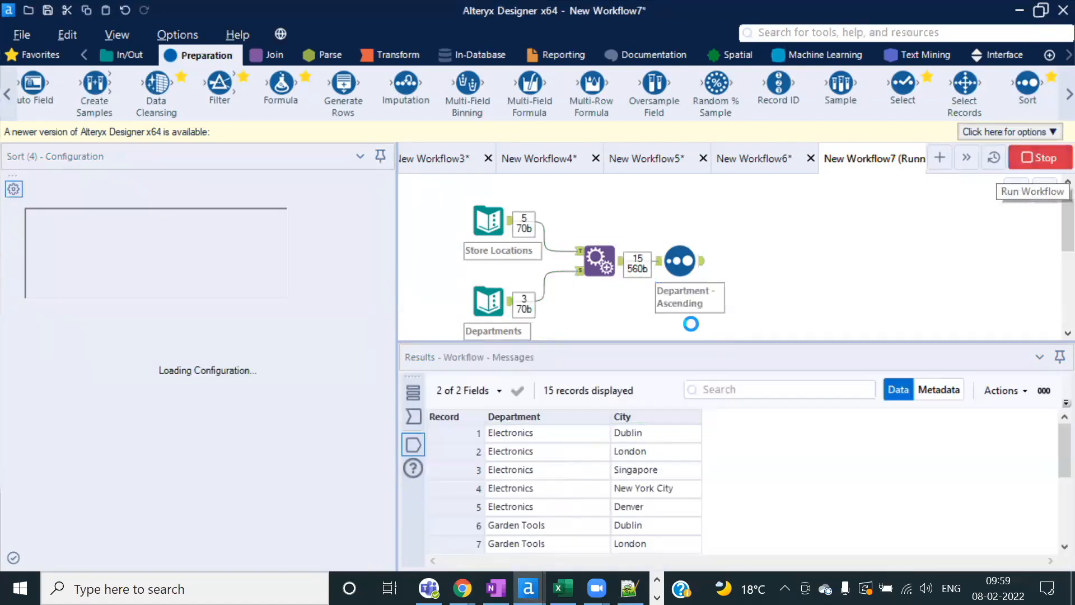
left_click(681, 355)
left_click_drag(539, 436, 666, 505)
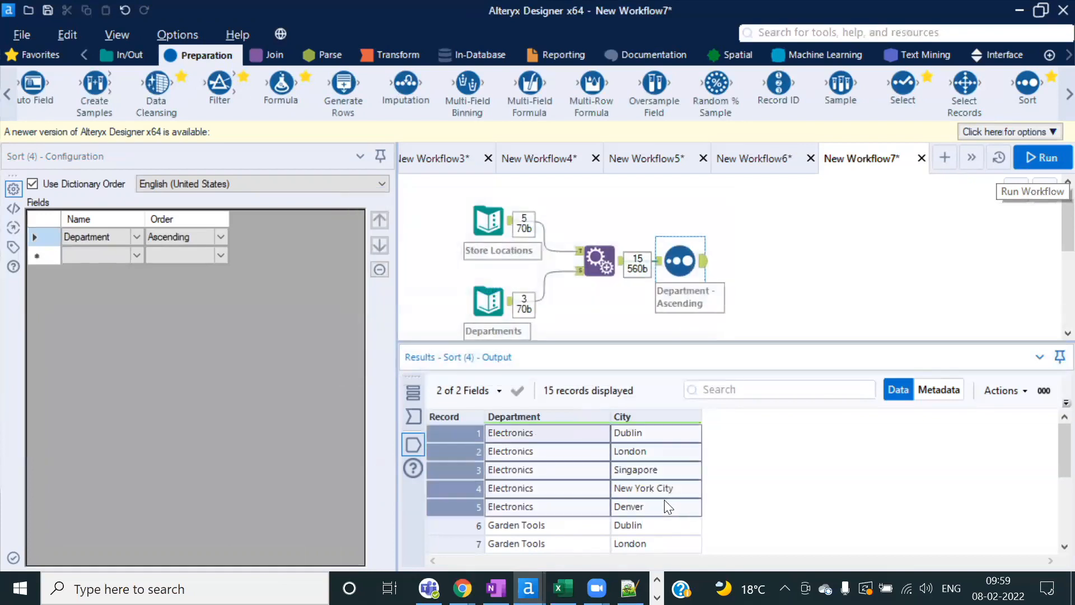
left_click(550, 486)
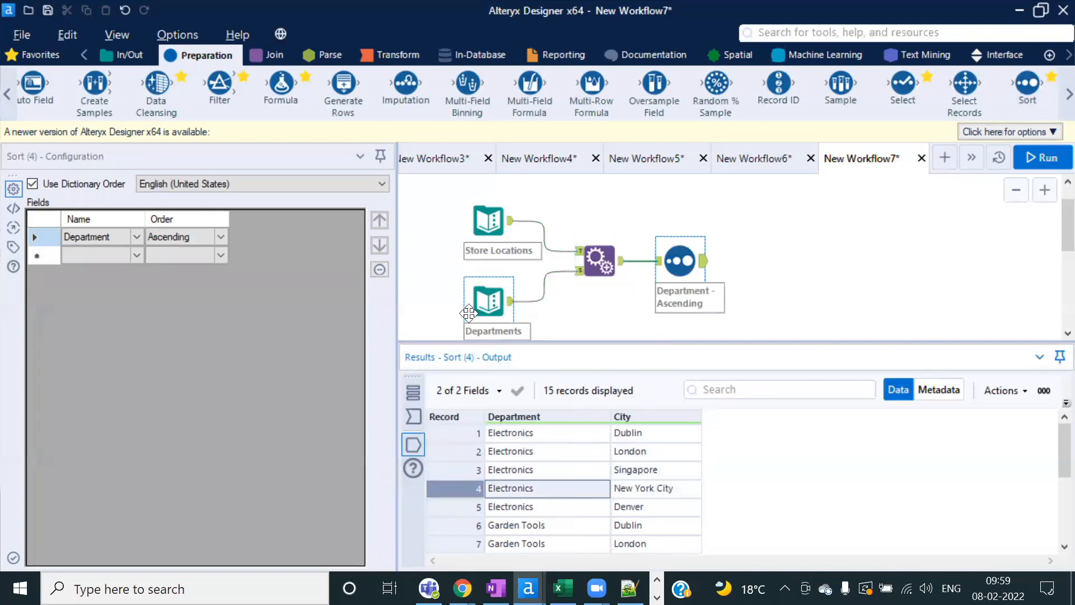
Step: Select the Append Fields tool again to show its settings
left_click(599, 254)
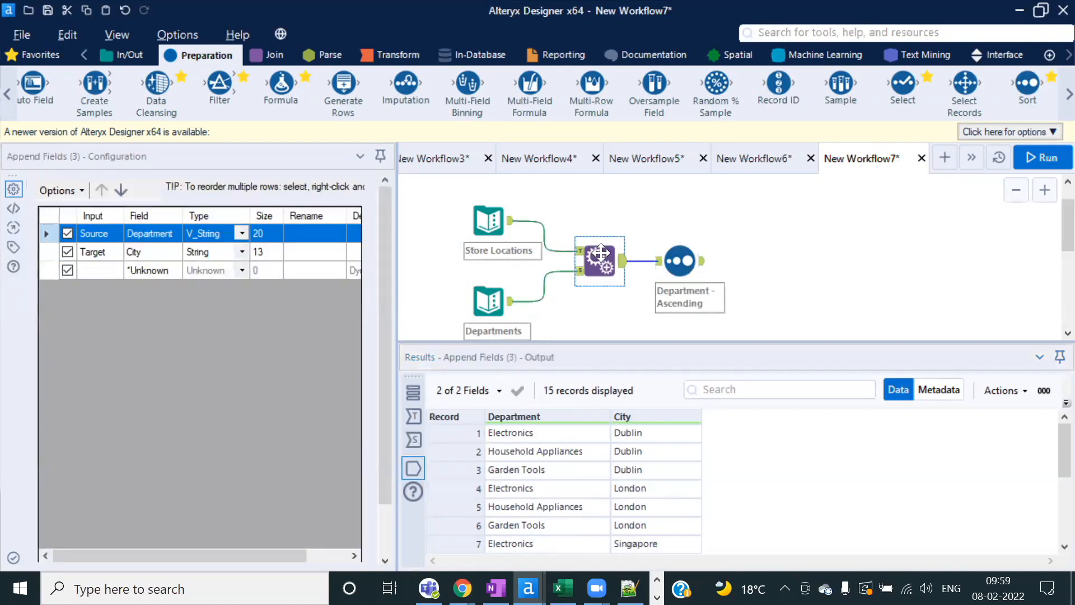
Step: Set Warn/Error on Too Many Records to Allow All Appends and recheck the 15-record output
left_click(390, 523)
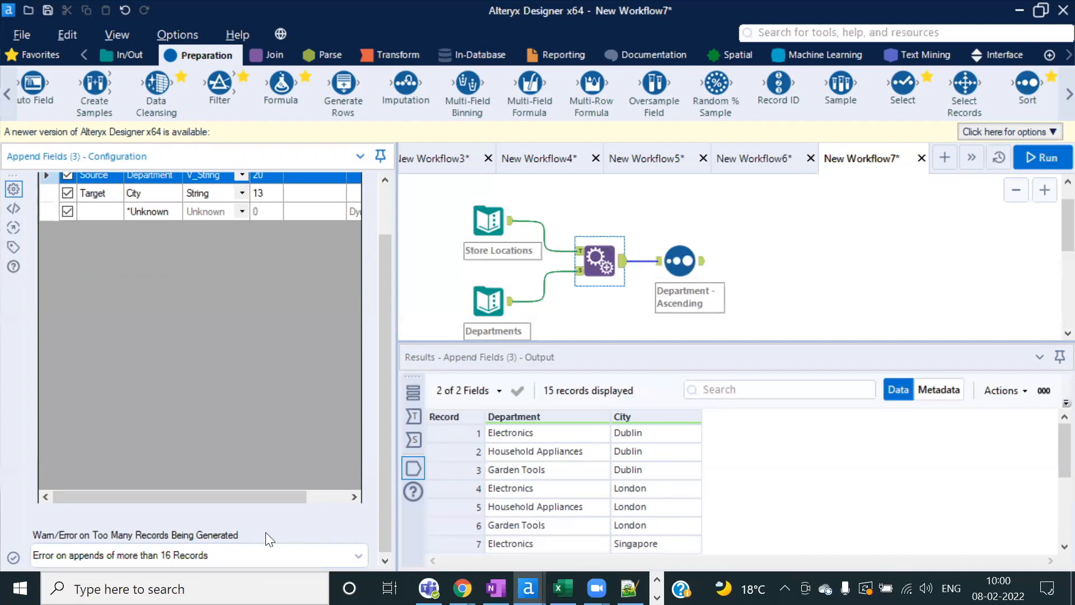
left_click(355, 558)
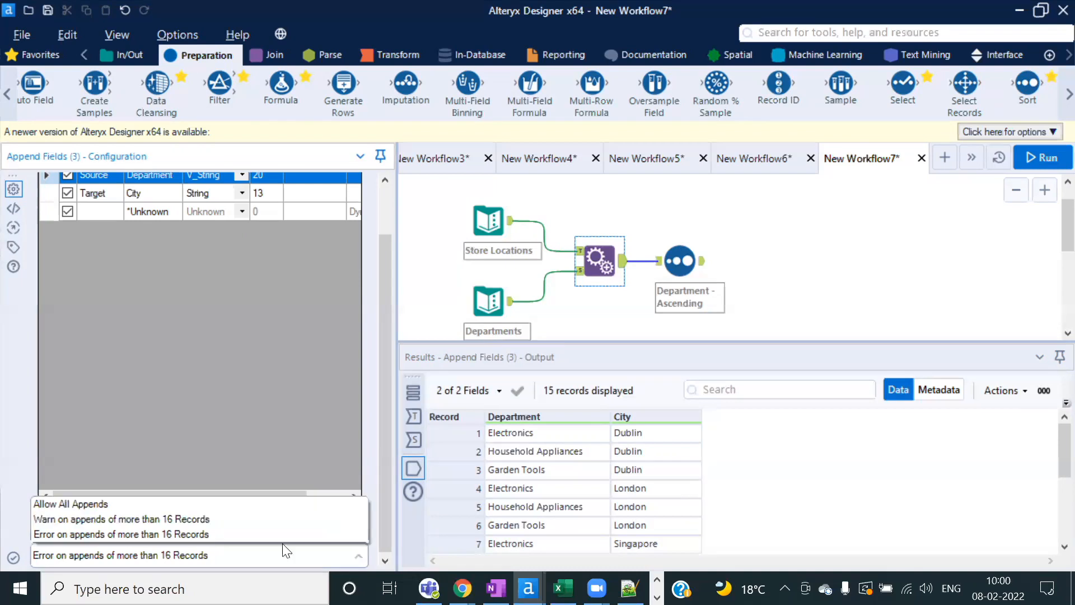
left_click(118, 504)
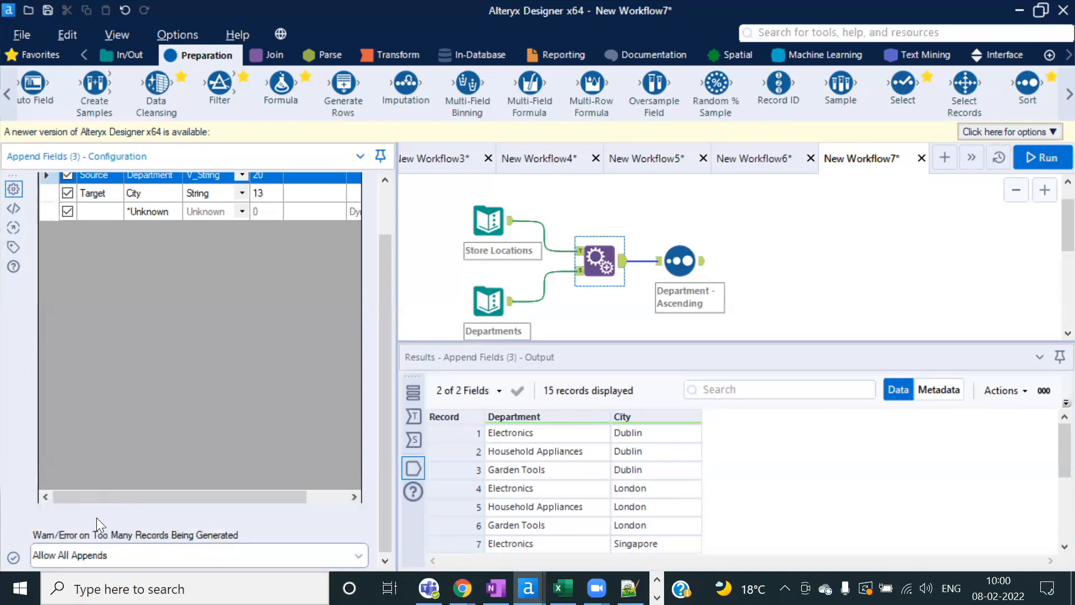
left_click(788, 297)
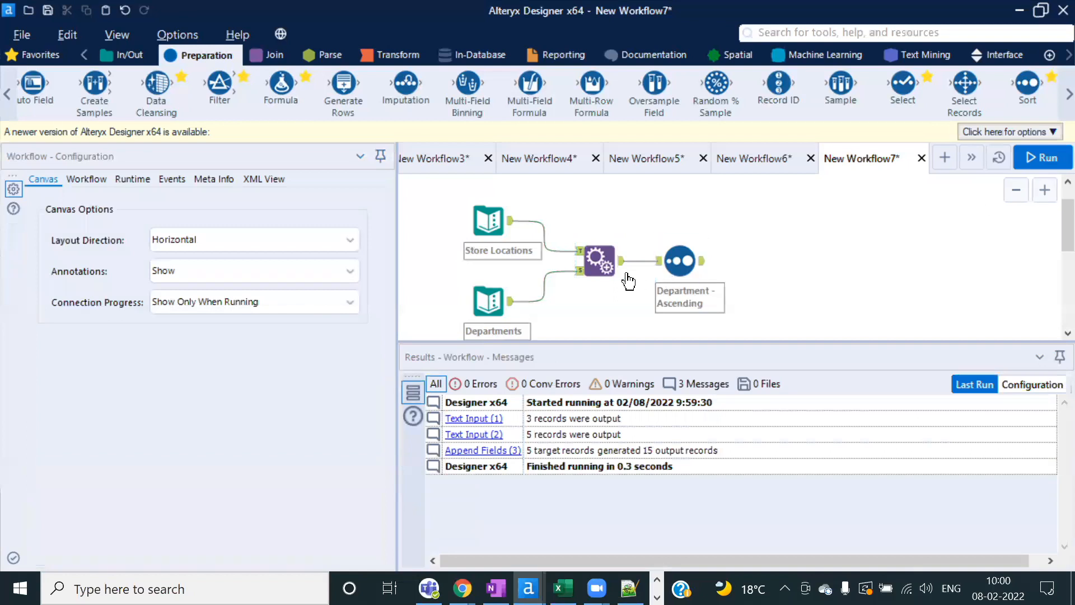
left_click(600, 259)
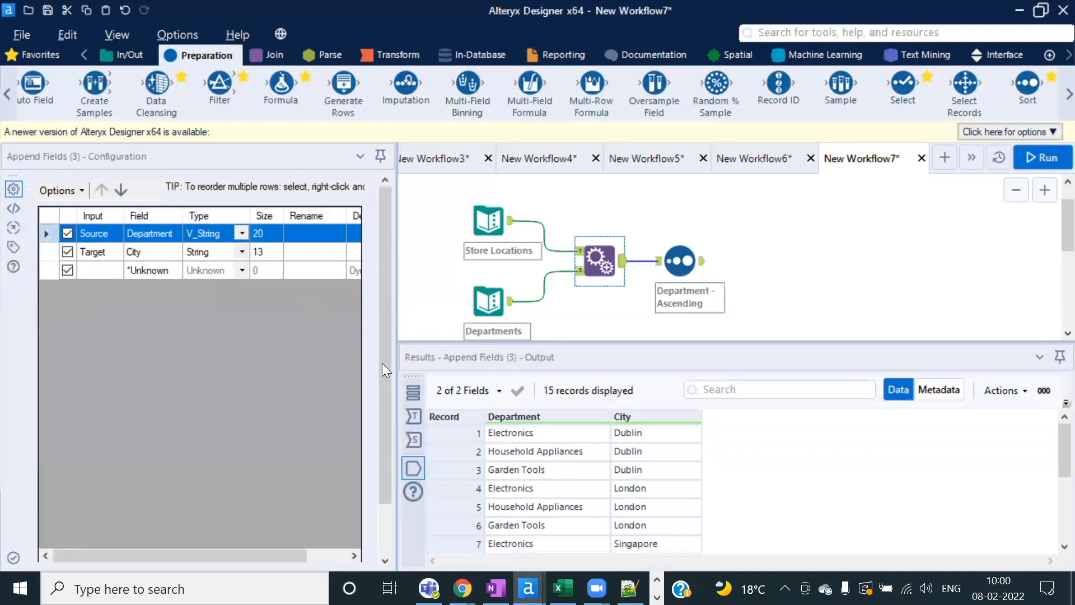
left_click(130, 56)
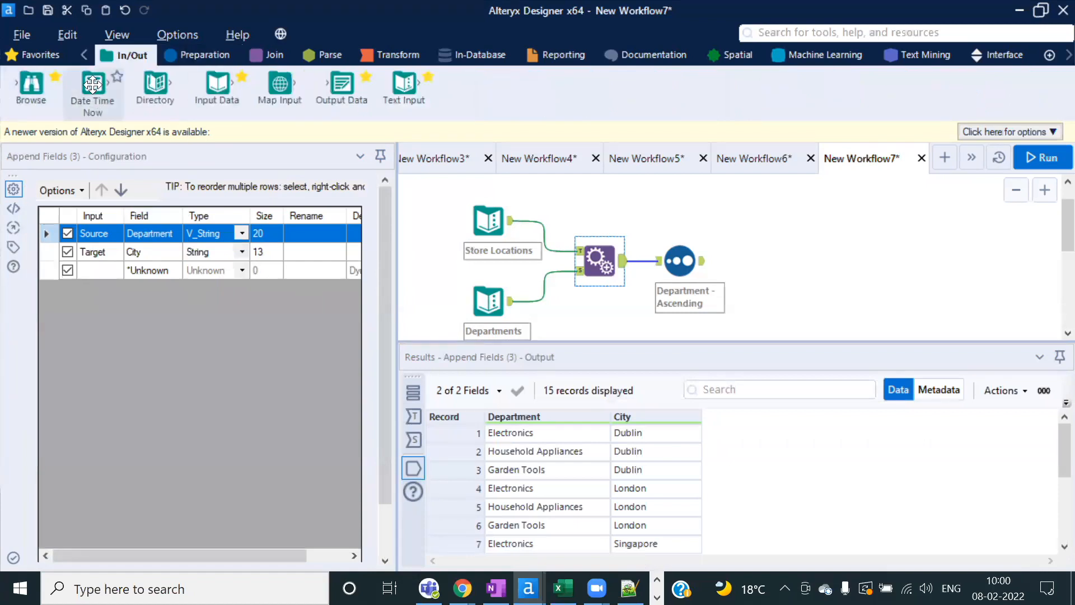
left_click(196, 54)
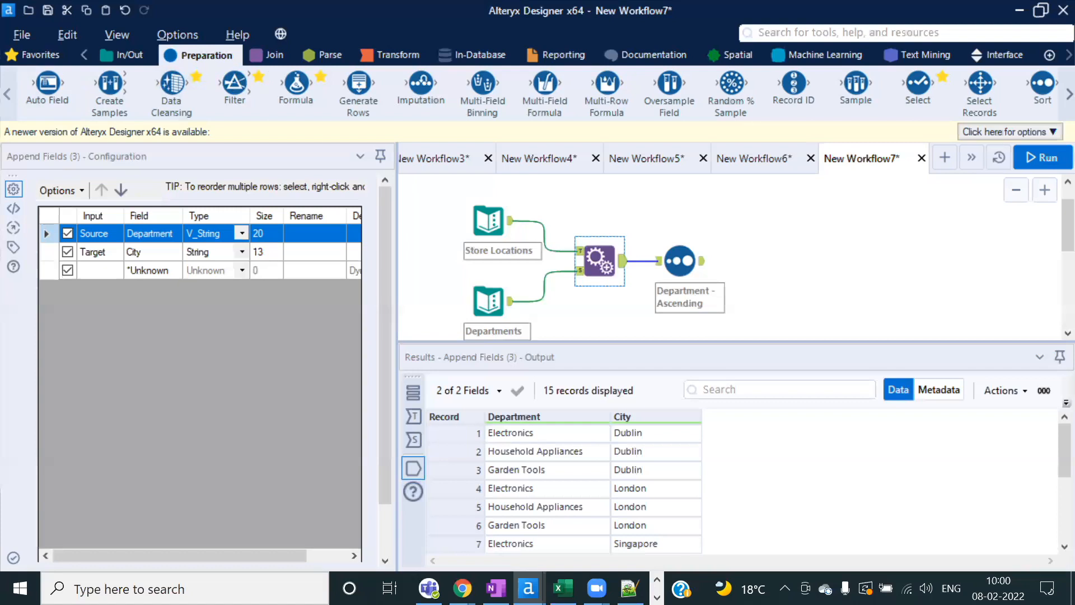
Step: Create New Workflow8, then return to New Workflow7 and view the five Store Locations cities
left_click(945, 159)
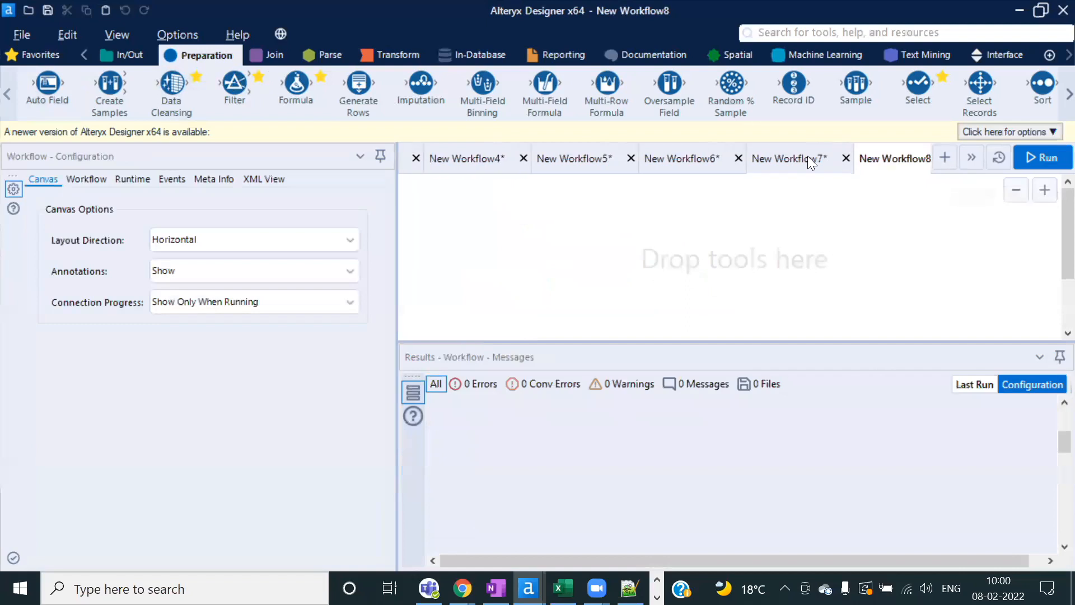
left_click(808, 158)
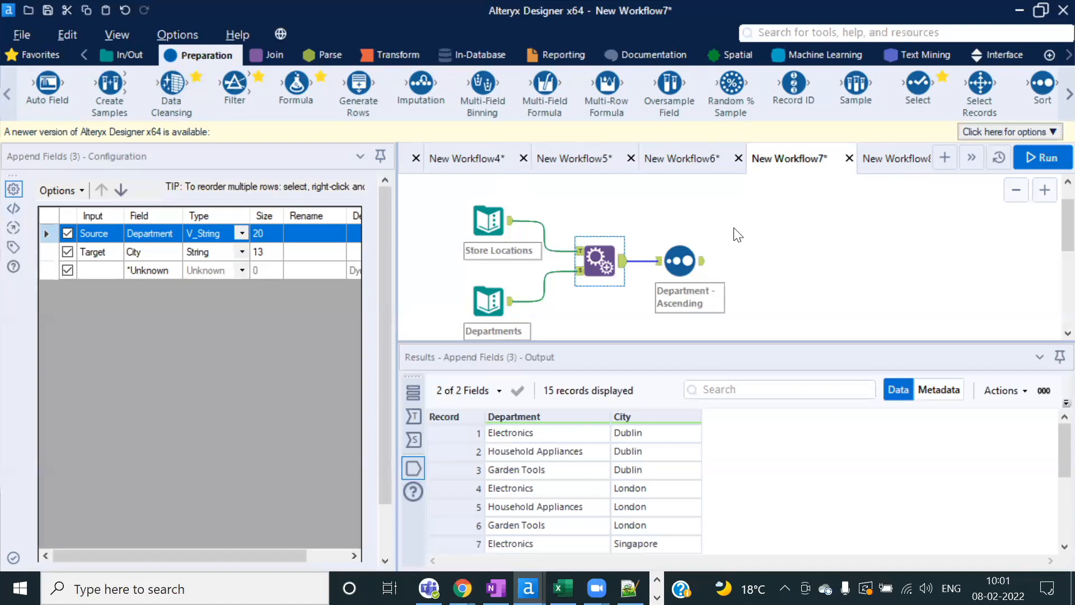
left_click(484, 222)
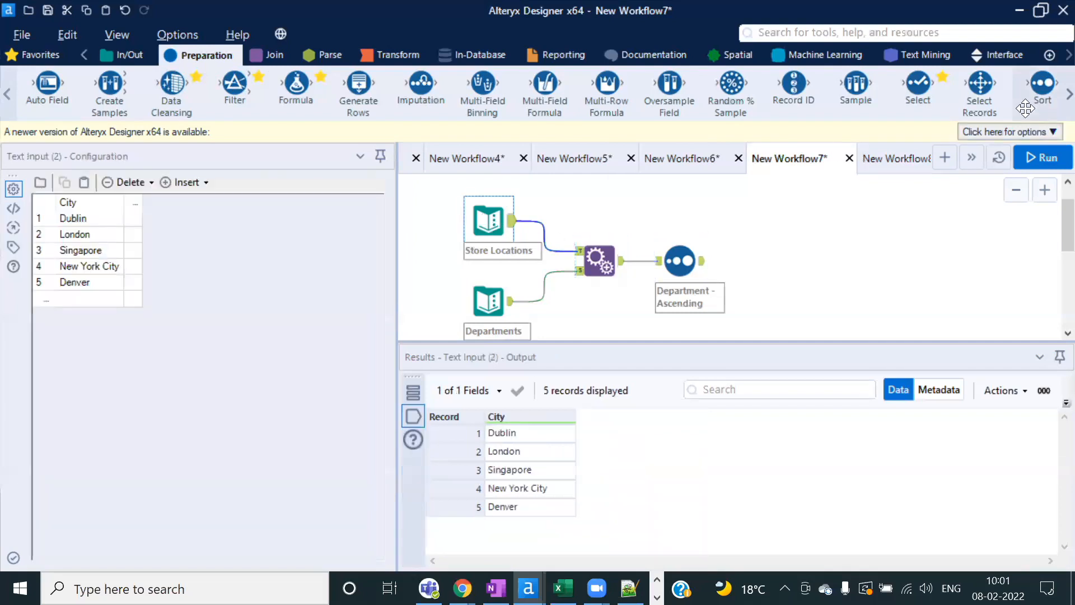
scroll(1049, 87, "down", 2)
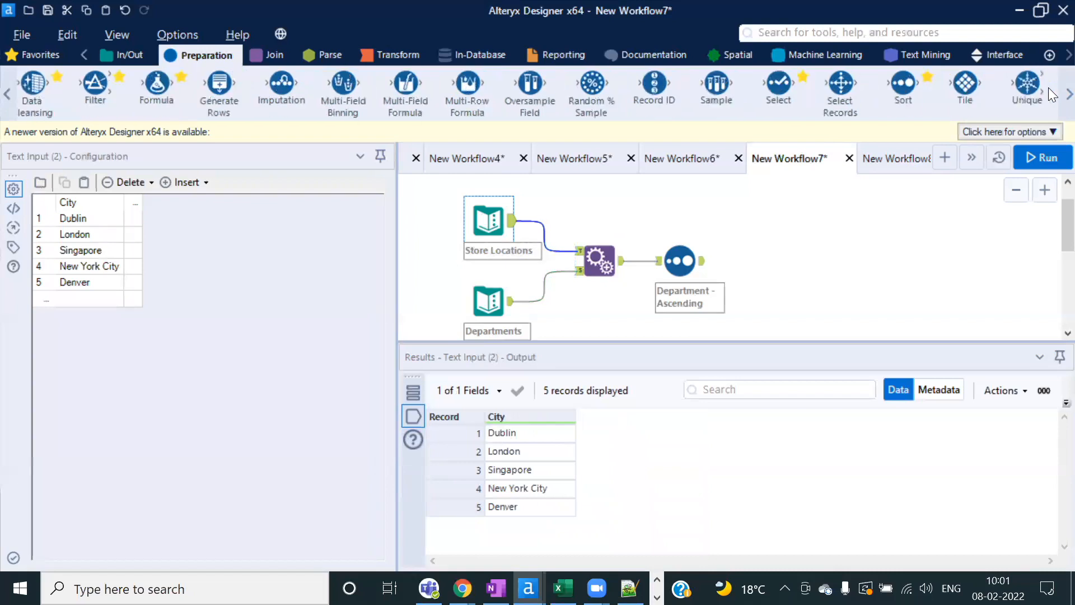
Step: Add a Unique tool on City after Store Locations, run, and check its unique and duplicate outputs
left_click_drag(1028, 83, 569, 231)
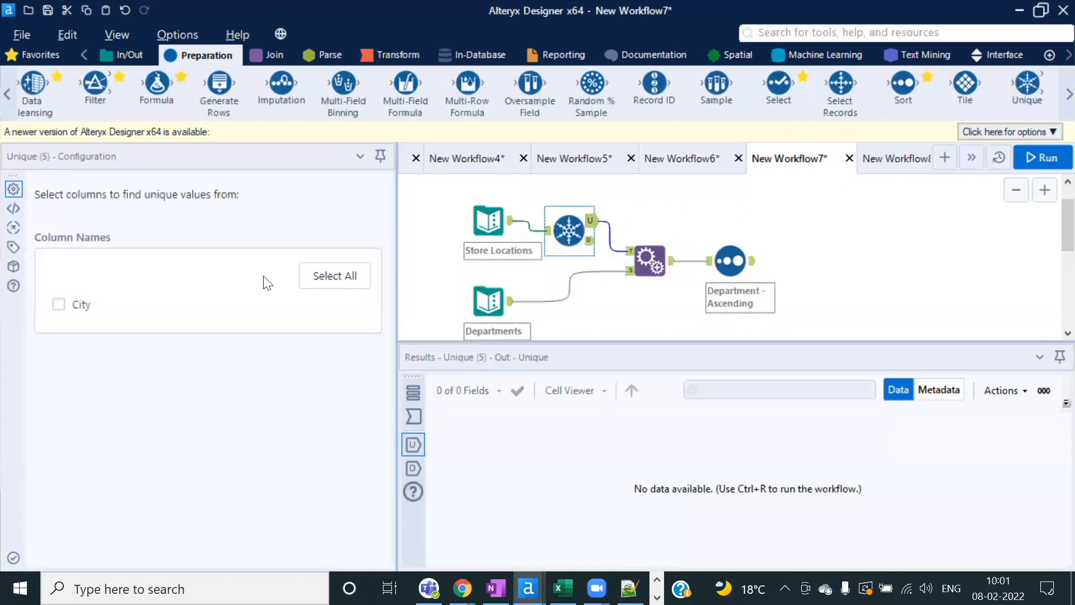
left_click(59, 304)
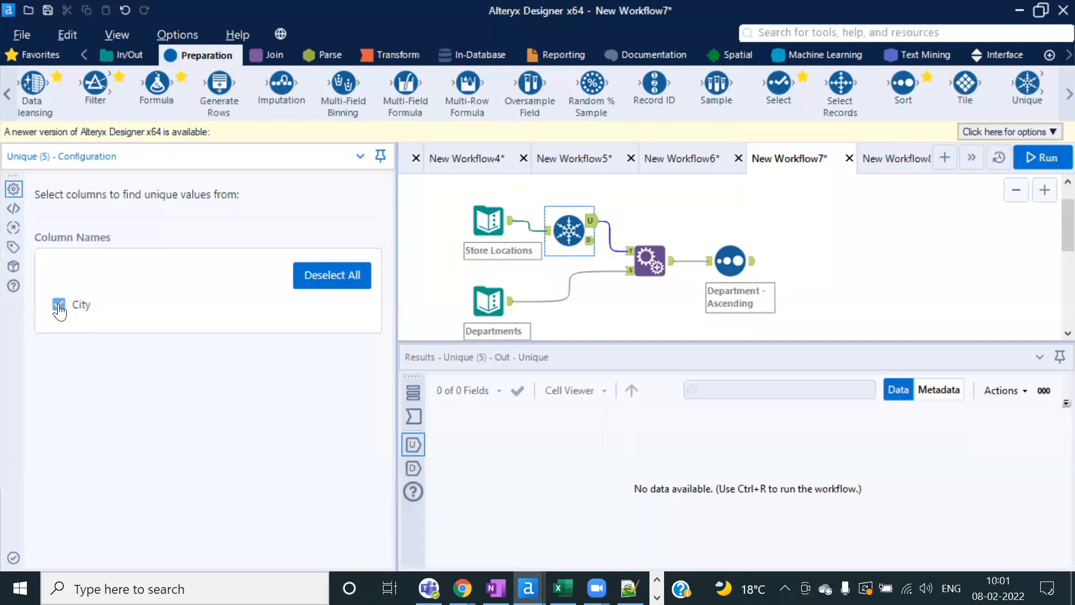
left_click(1041, 157)
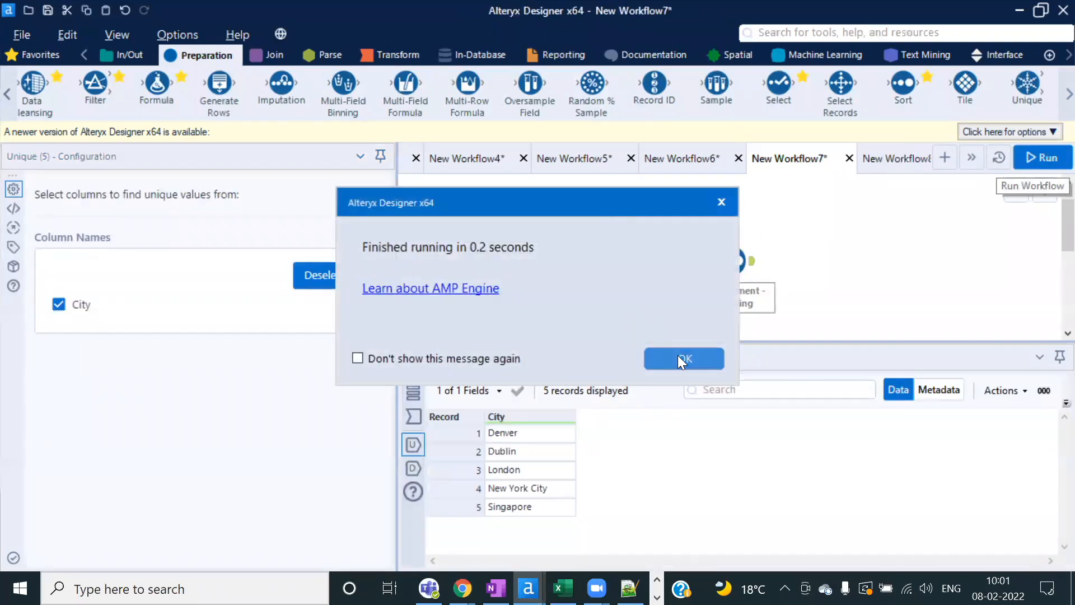
left_click(679, 356)
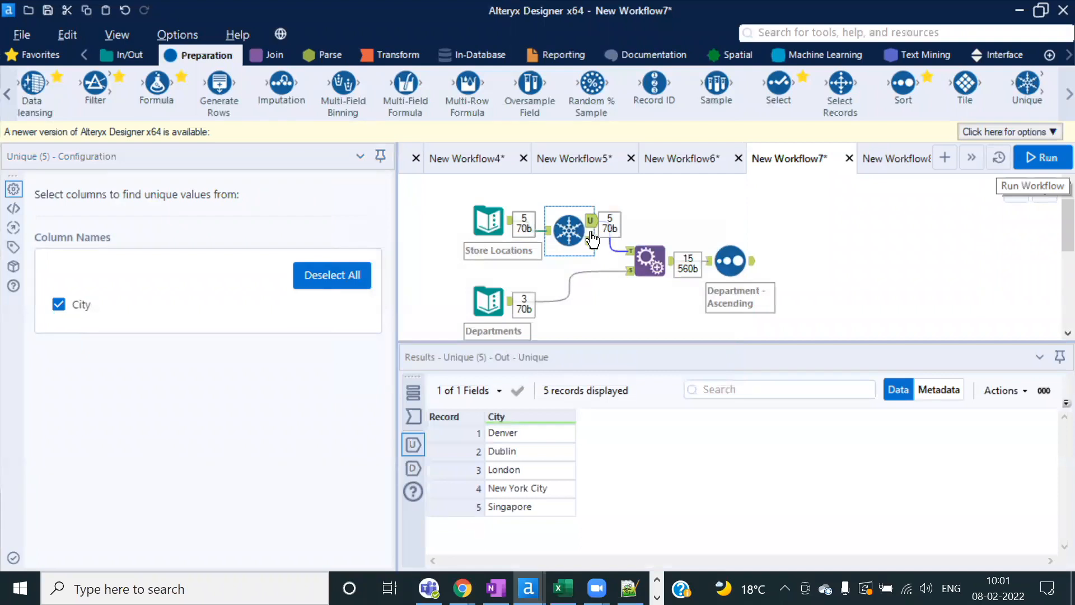
left_click(592, 242)
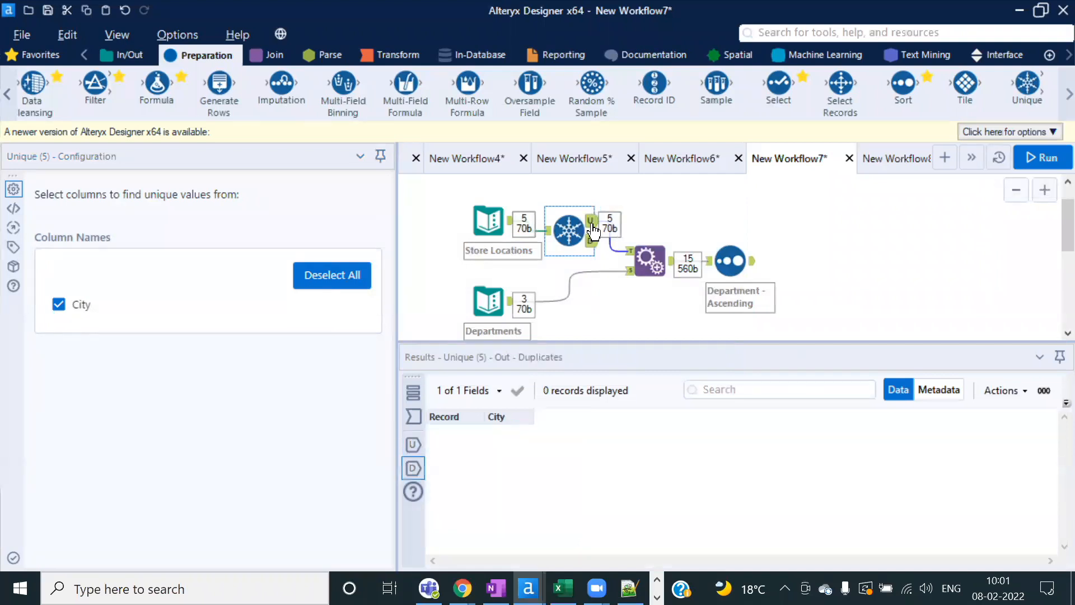
left_click(593, 229)
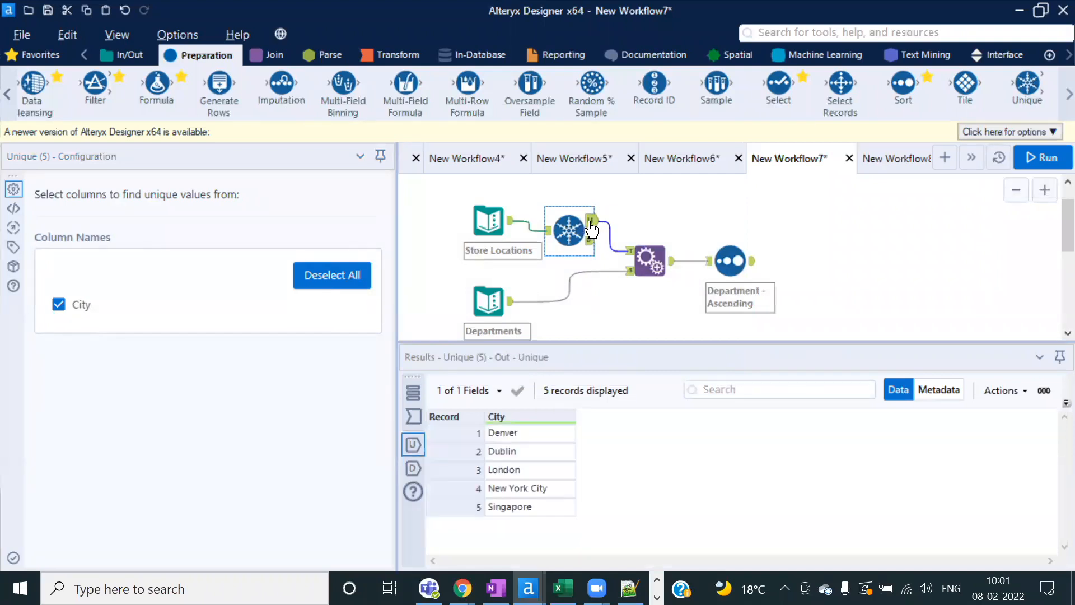
Step: Add a duplicate 'Electronics' row to the Departments text input
left_click(498, 305)
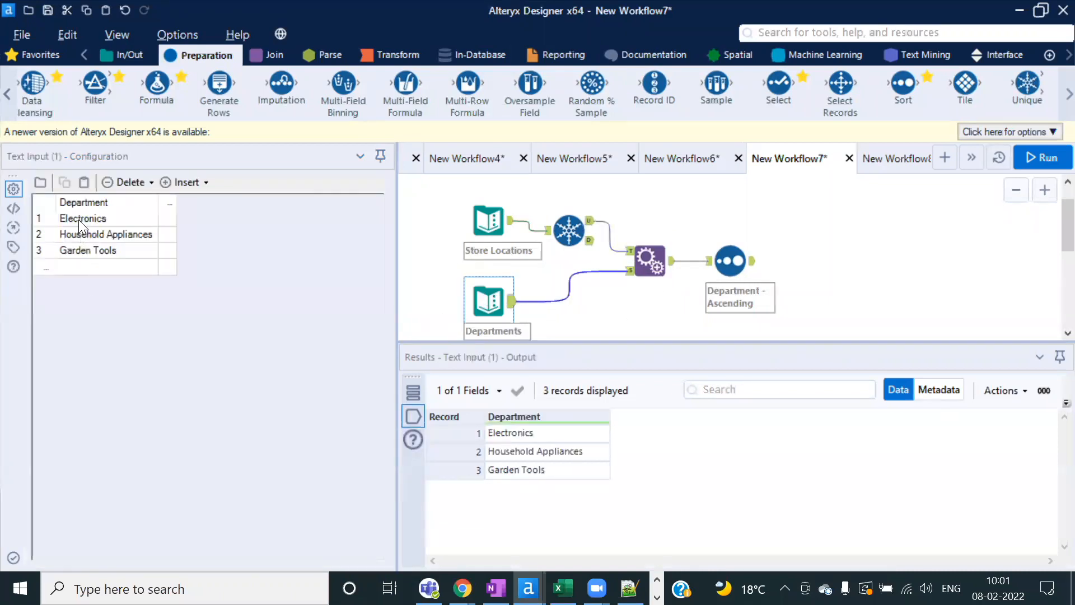
left_click(79, 219)
left_click(112, 268)
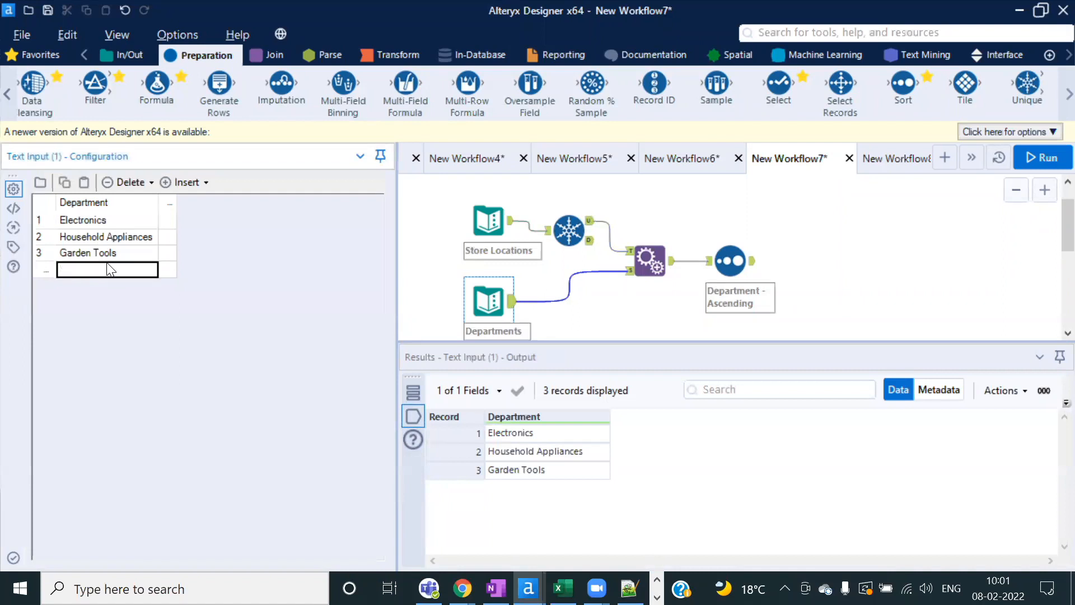
type("Electronics")
left_click(576, 215)
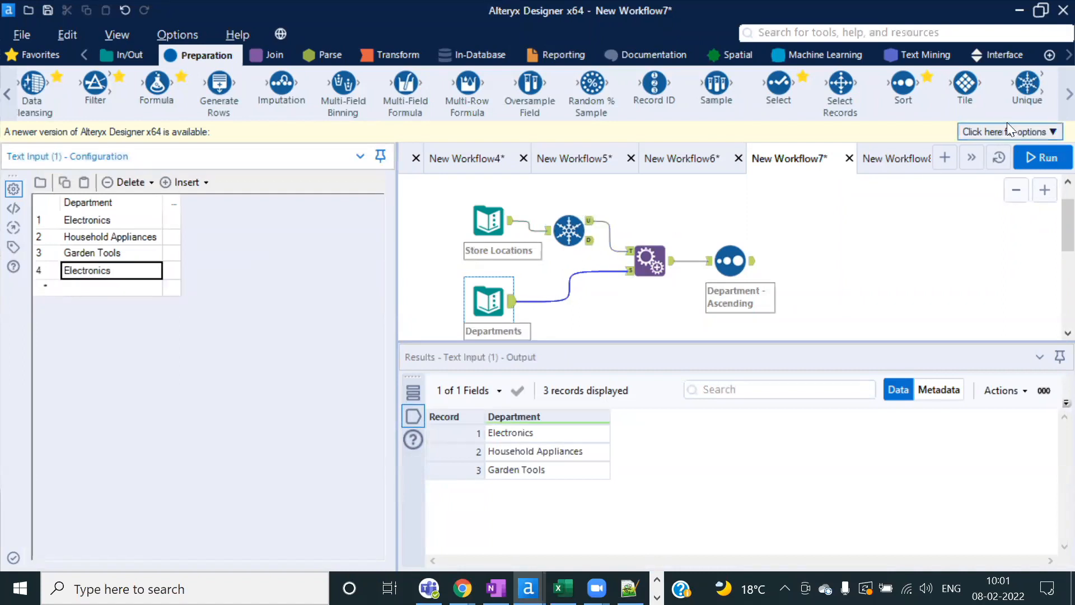
Step: Add a Unique tool on Department after Departments, run, and inspect the duplicate Electronics record
left_click_drag(1028, 84, 558, 307)
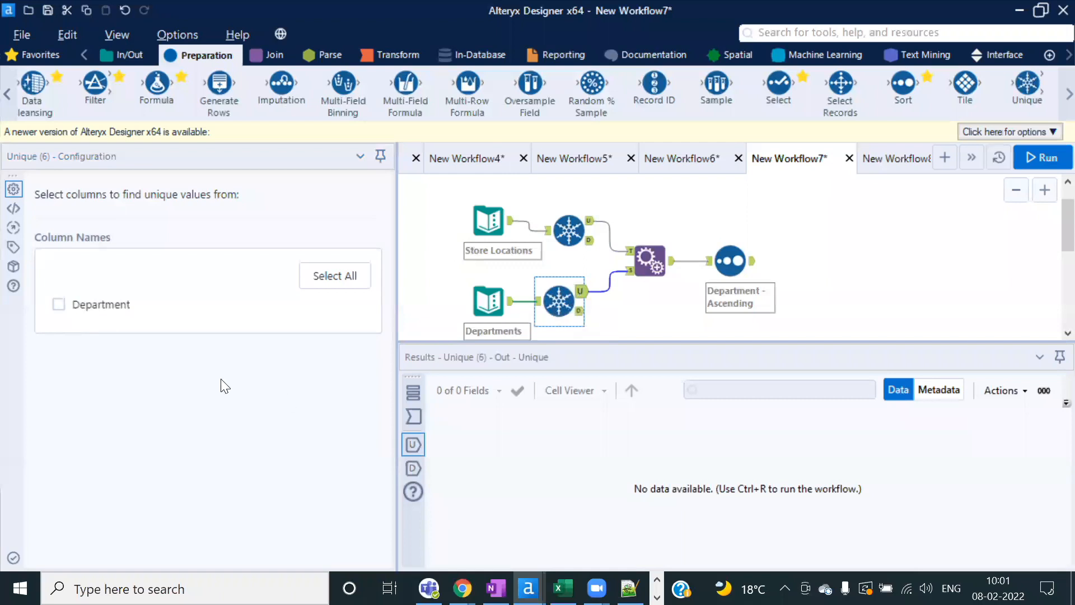
left_click(58, 304)
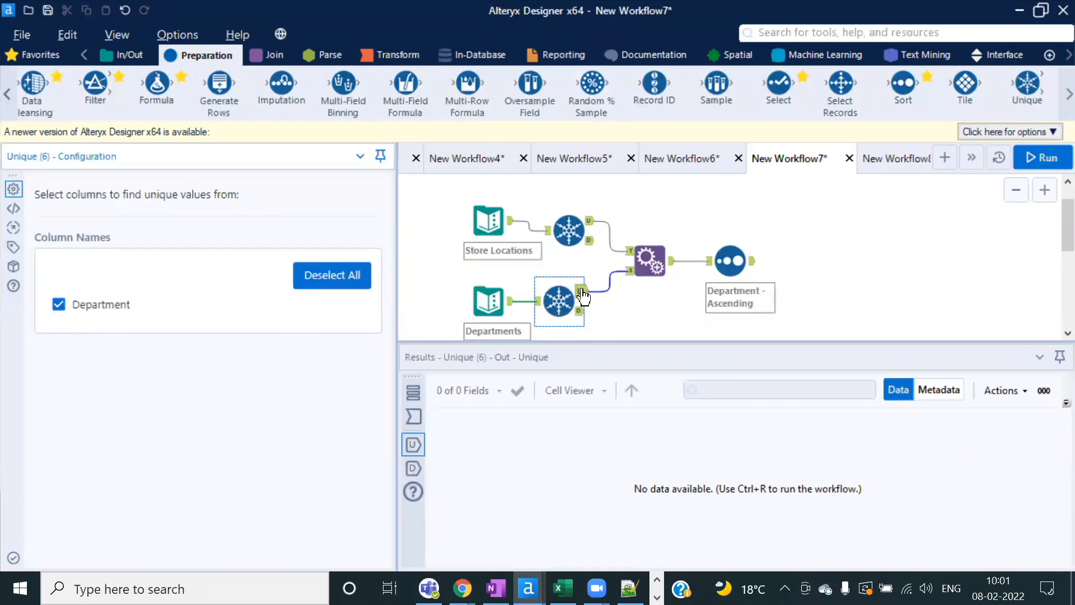
left_click(1046, 158)
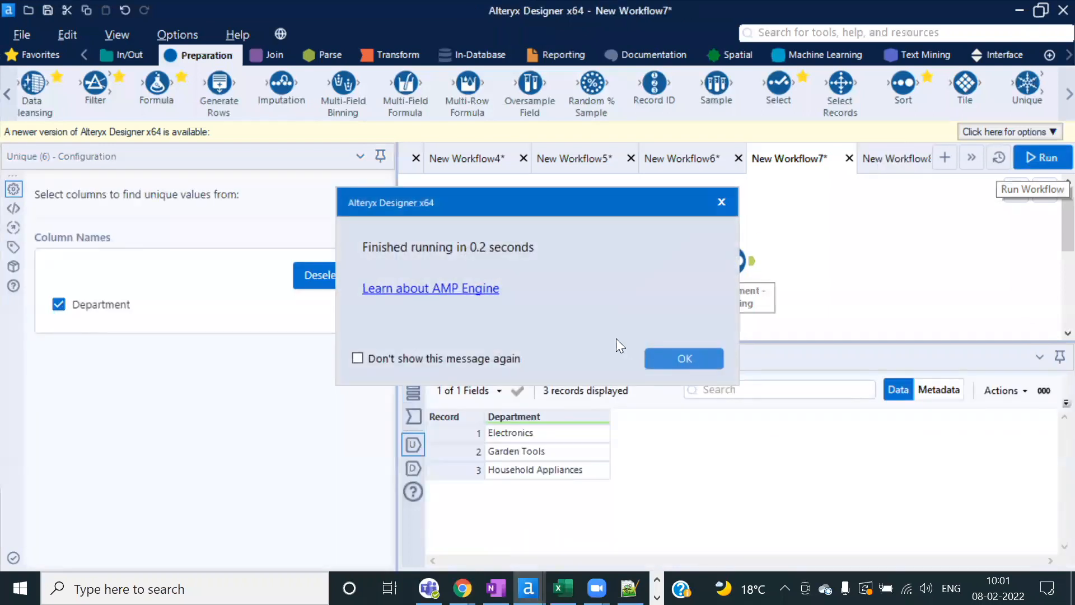
left_click(669, 361)
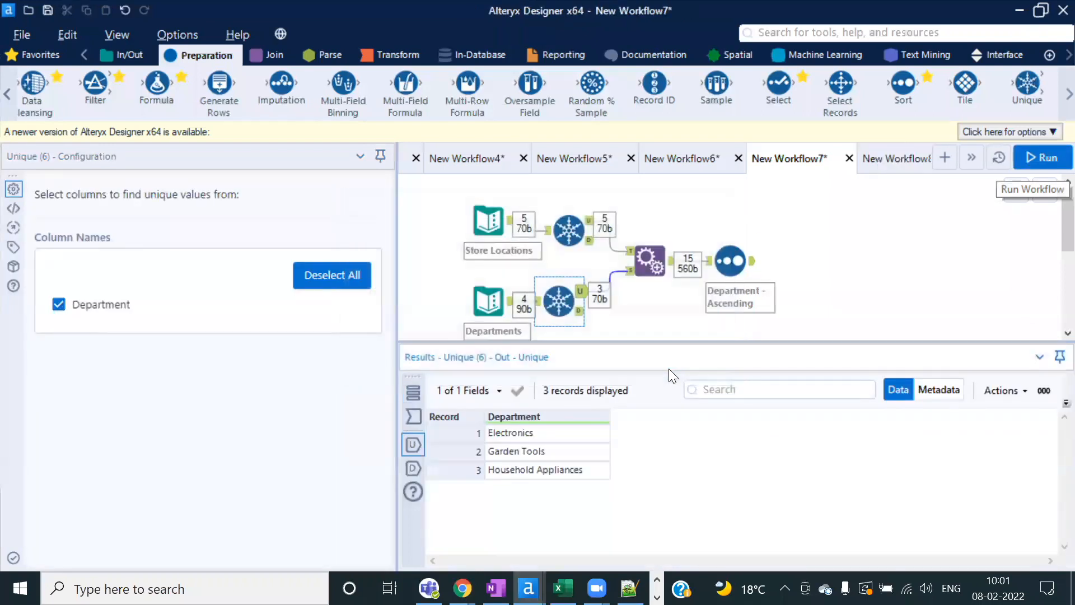
left_click(580, 311)
left_click(523, 436)
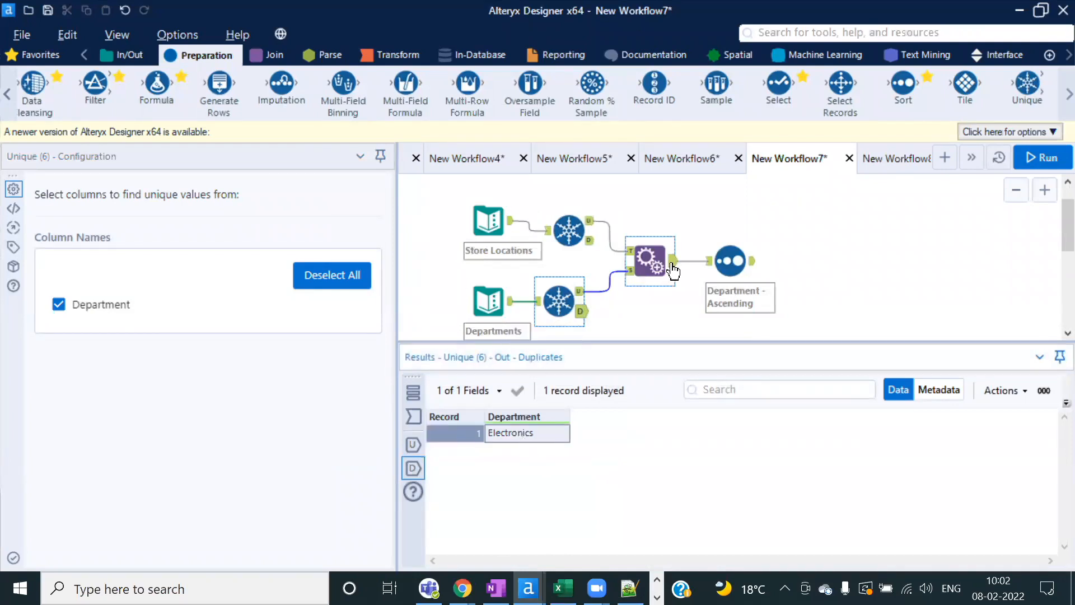
Step: Review both inputs, the 15-record Append Fields output and the Electronics duplicate, then enlarge the canvas
left_click(487, 221)
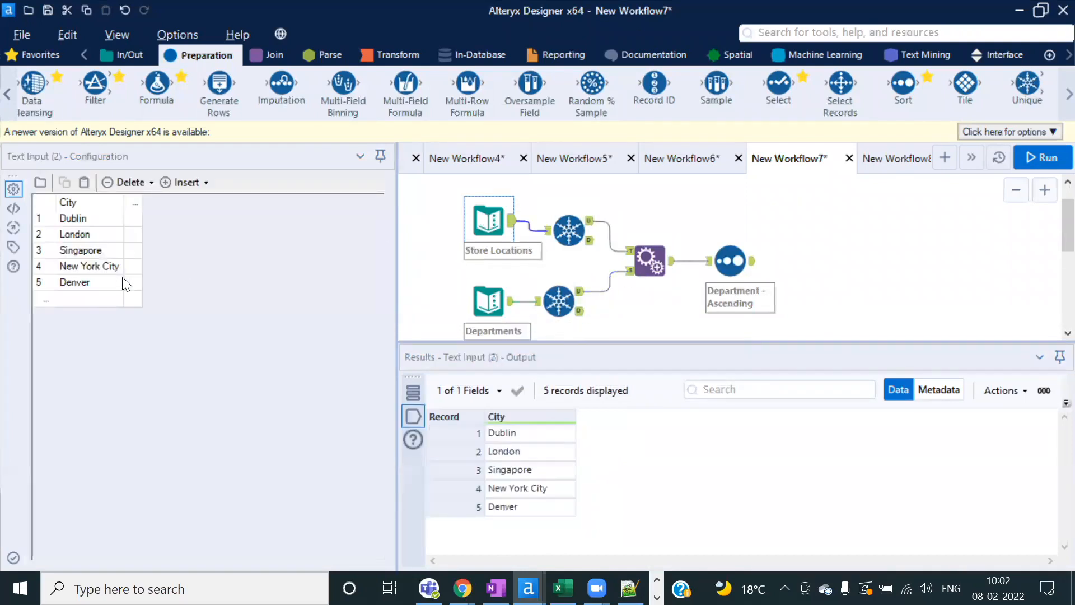
left_click(479, 289)
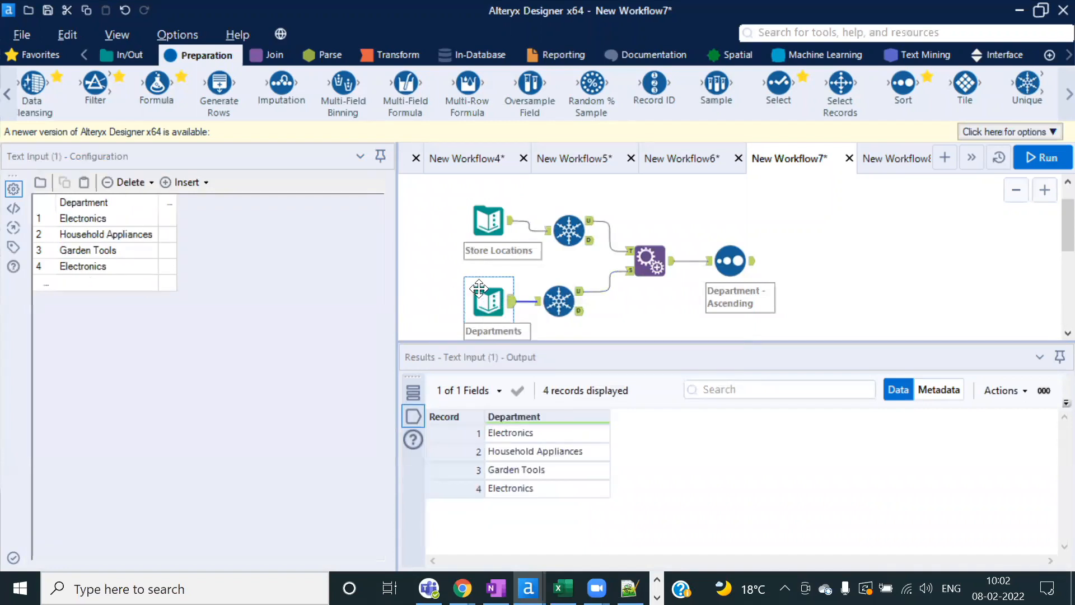
left_click(488, 208)
left_click(488, 301)
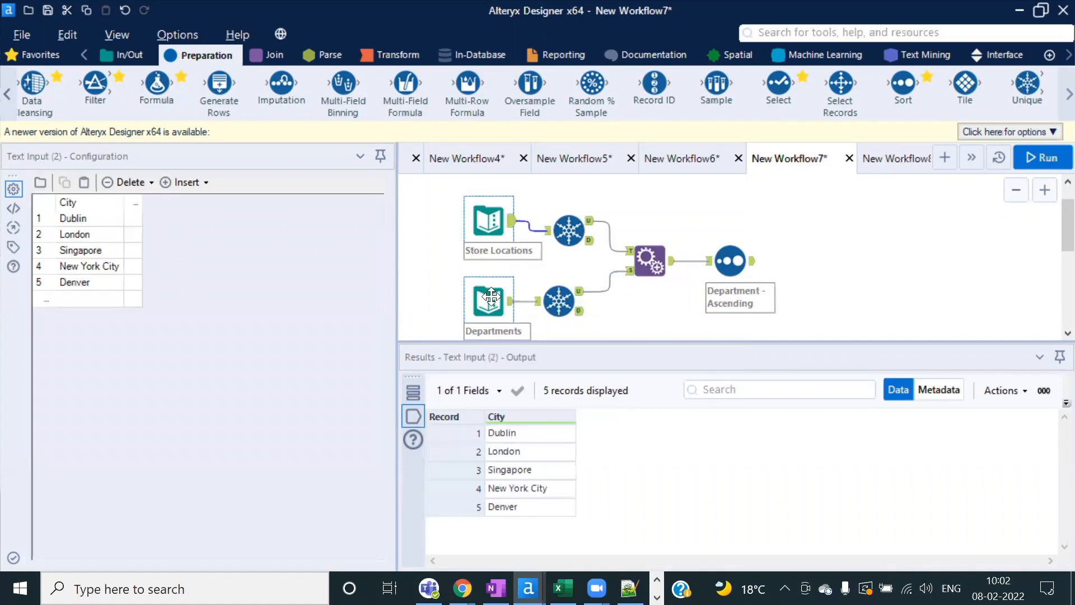
left_click(673, 267)
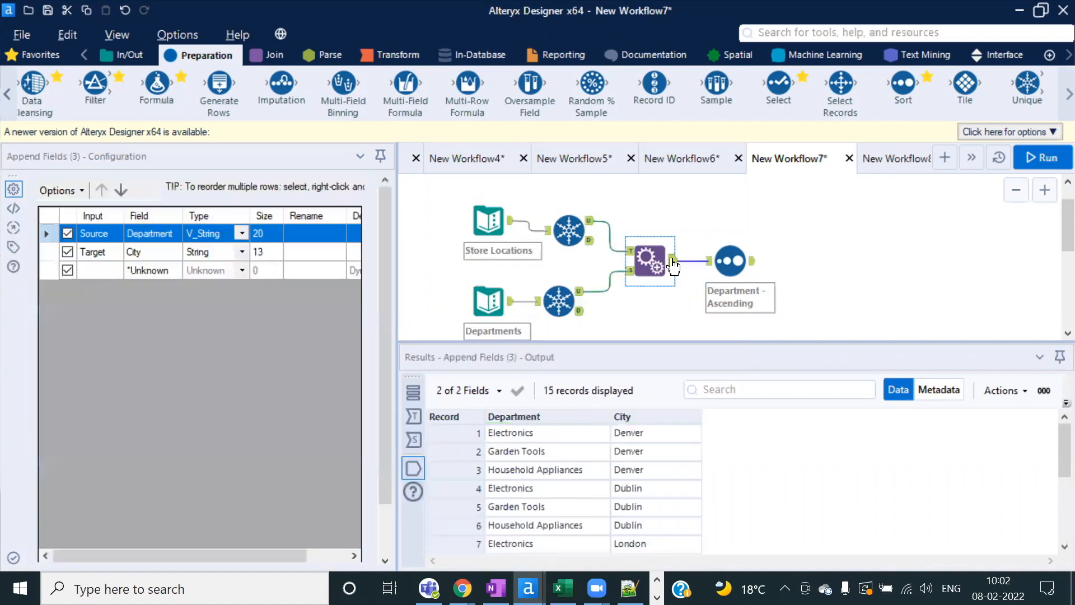
left_click(580, 310)
left_click(539, 439)
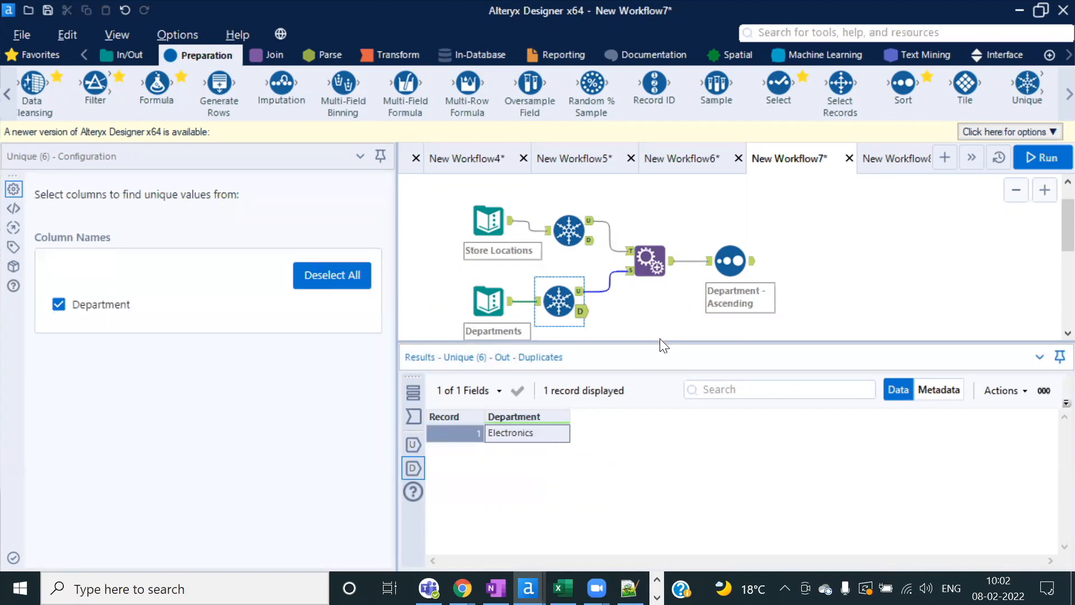
left_click_drag(660, 341, 667, 403)
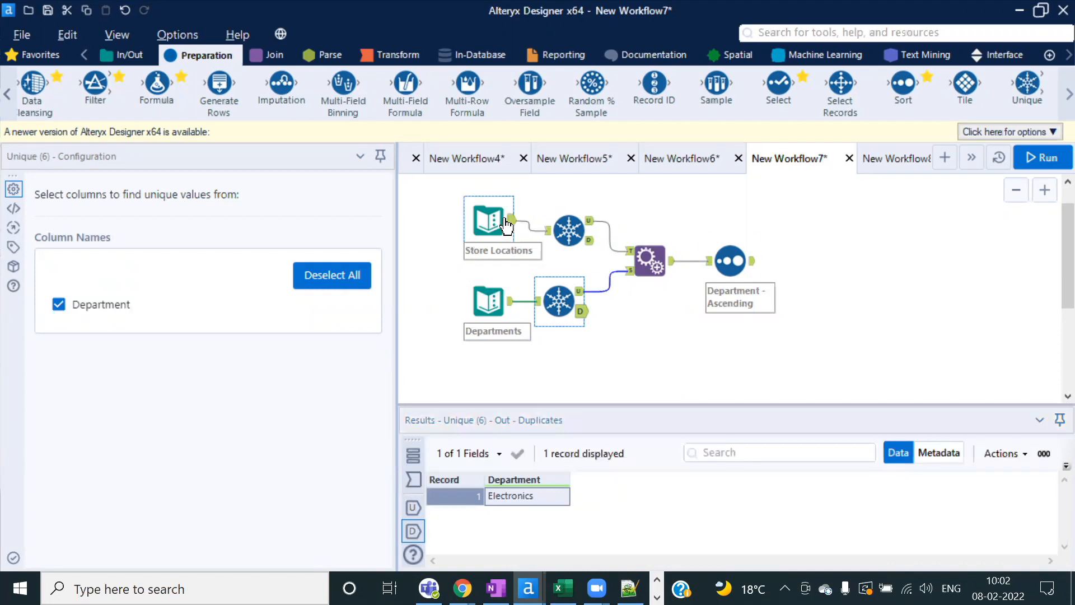
left_click(571, 219)
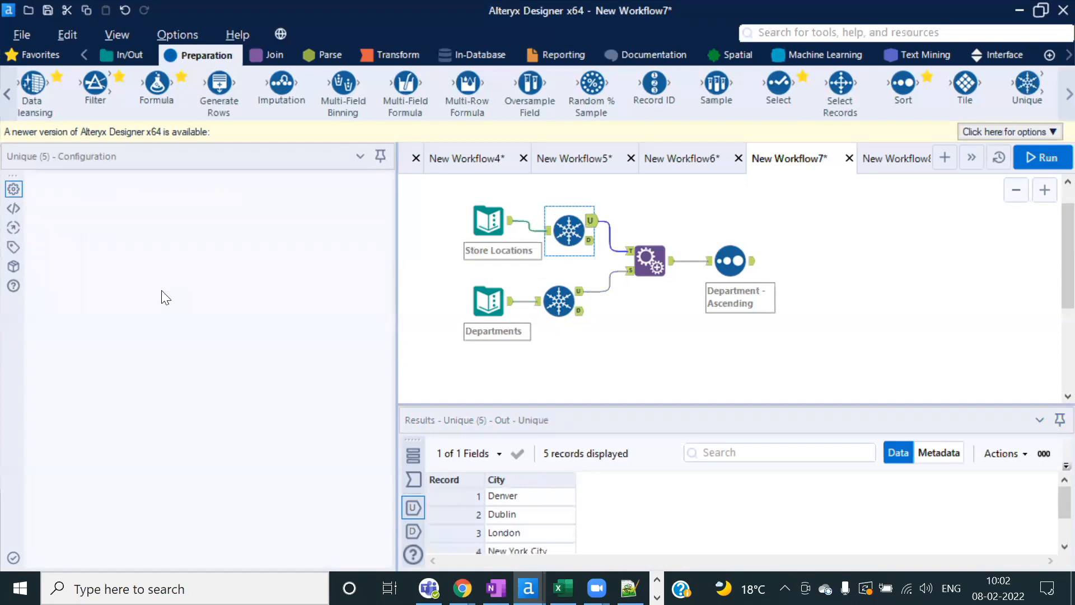
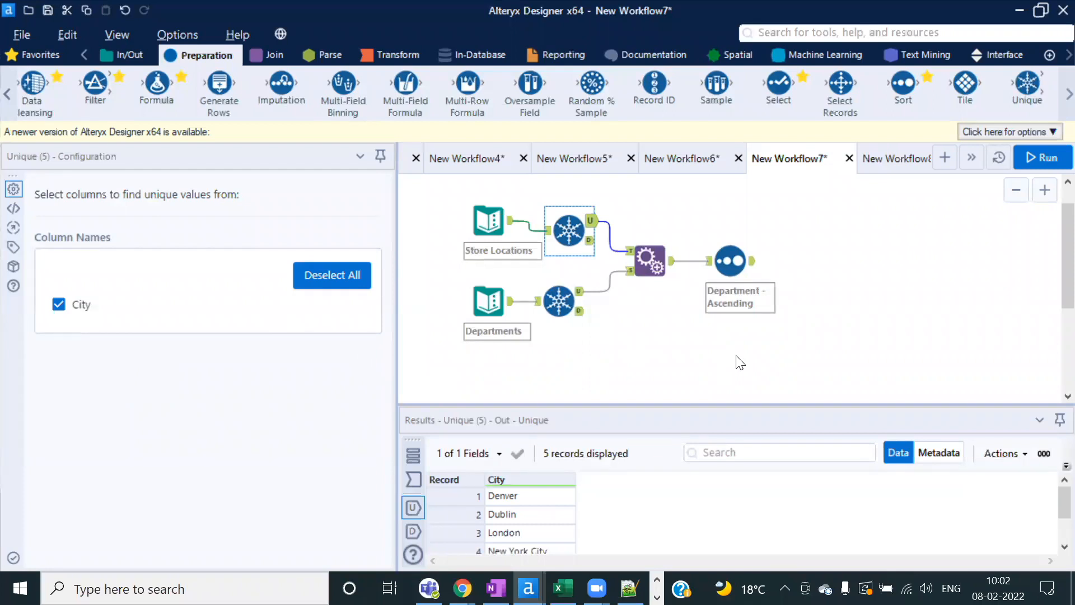
Step: Inspect the Append Fields settings and output in New Workflow7 with a taller results grid
left_click(891, 153)
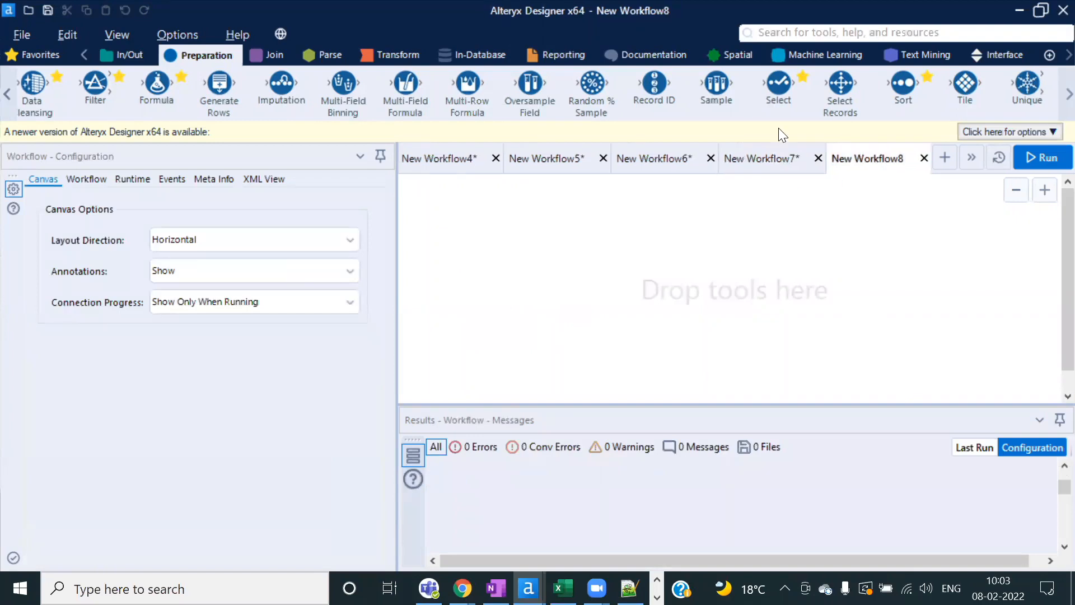
left_click(763, 159)
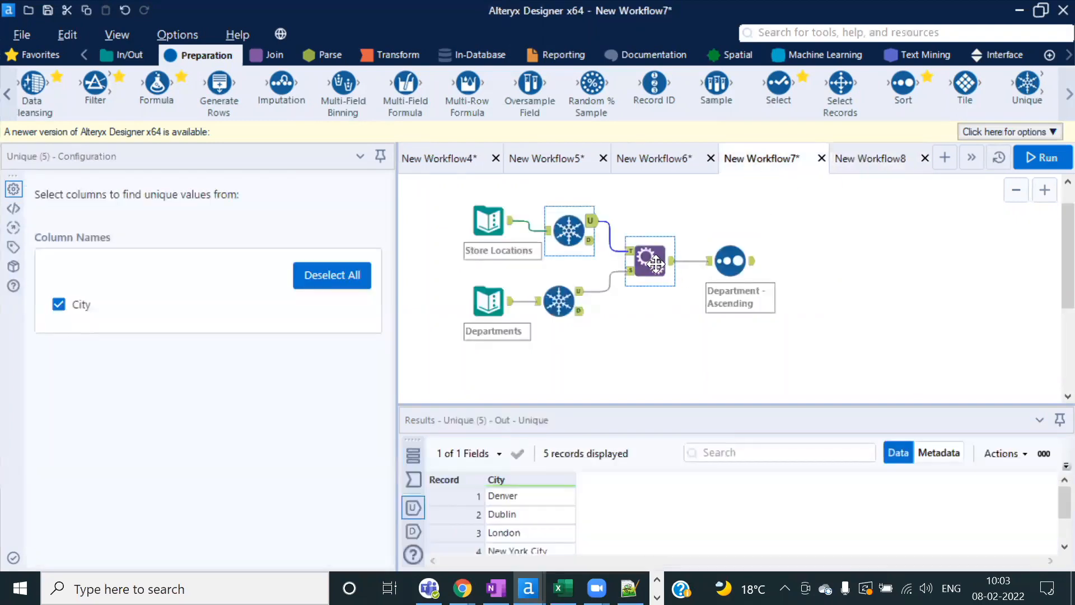
left_click(656, 263)
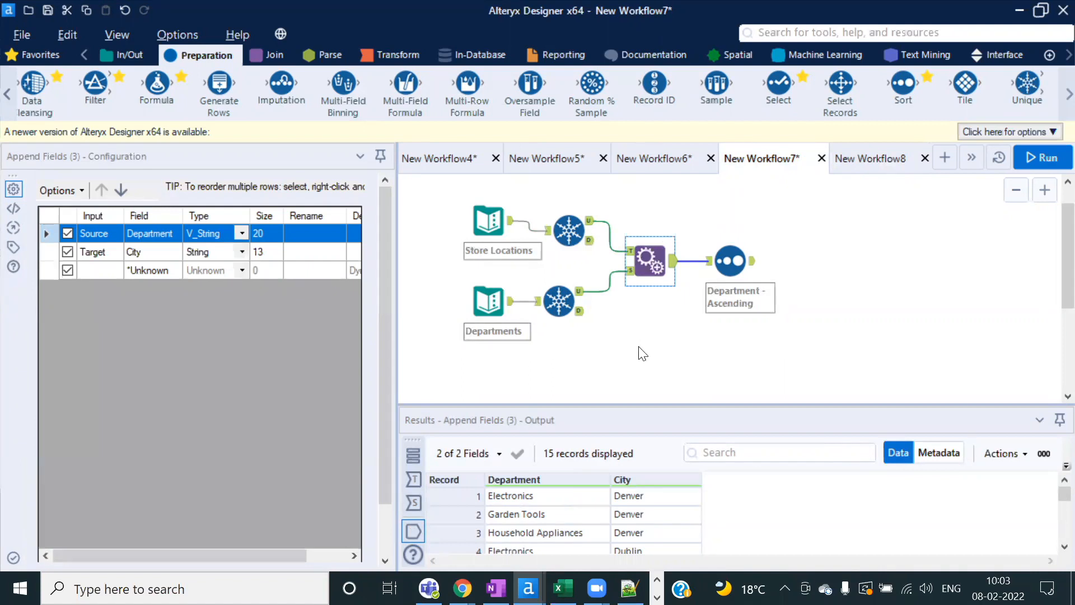
left_click_drag(627, 405, 642, 342)
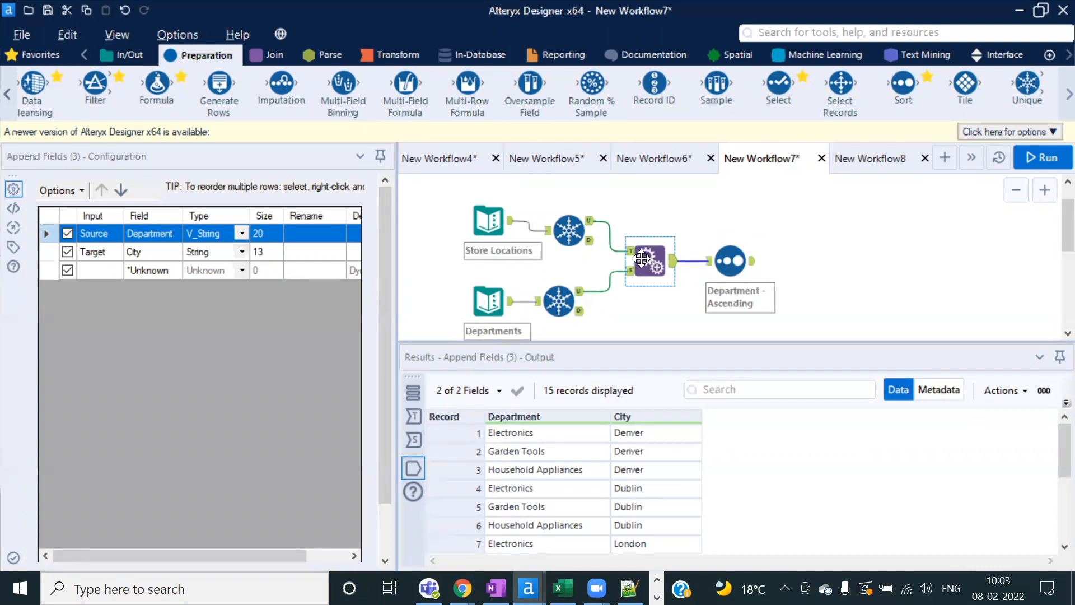
Step: Compare the Store Locations cities, Departments list and 15 combined records, then go to New Workflow8
left_click(490, 213)
left_click(488, 301)
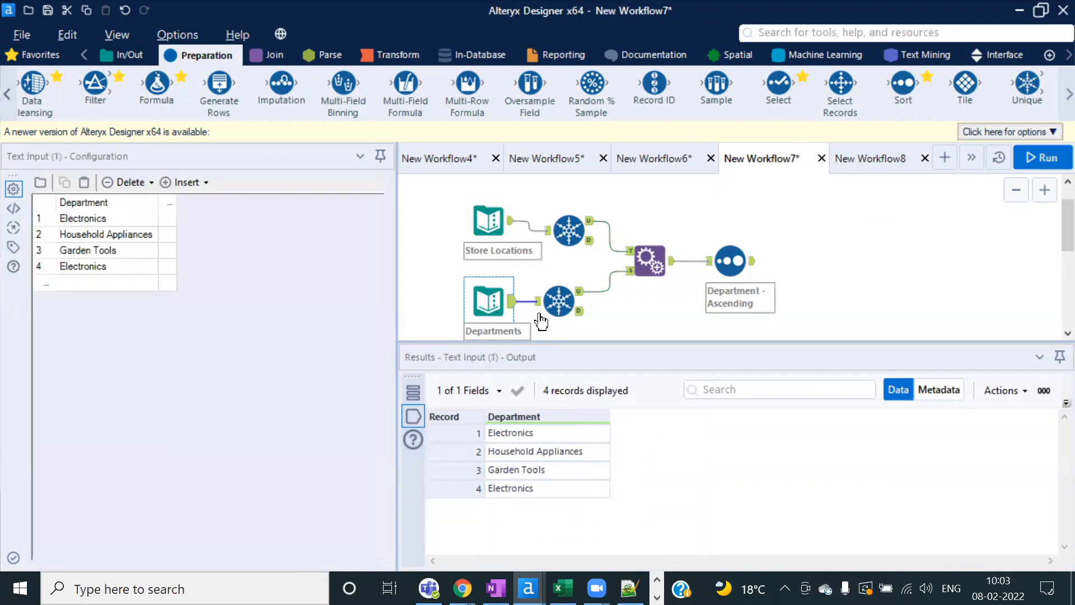
left_click(652, 260)
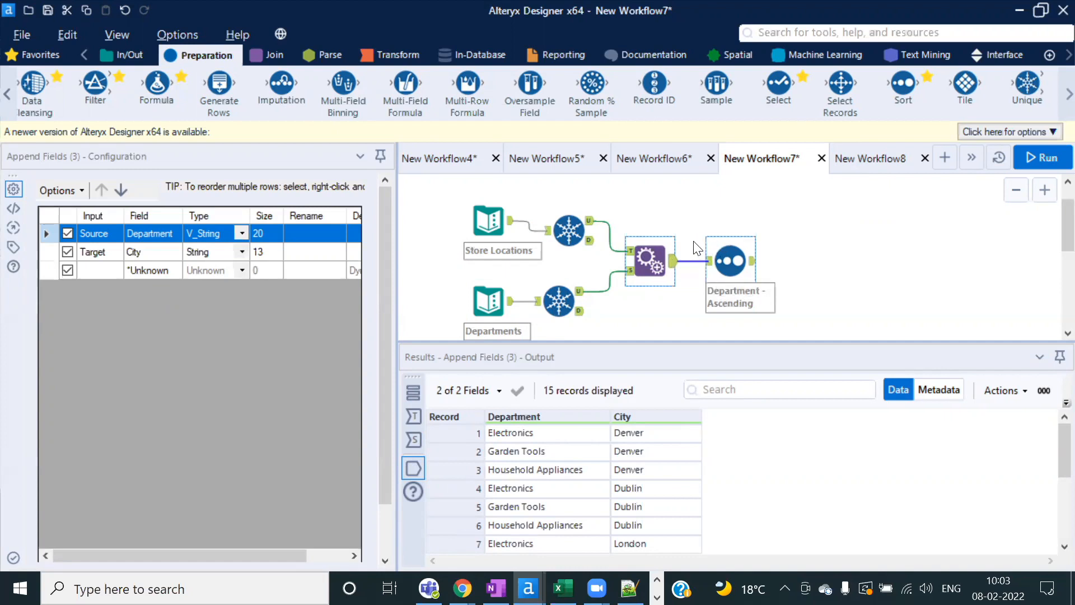
left_click(494, 218)
left_click(495, 301)
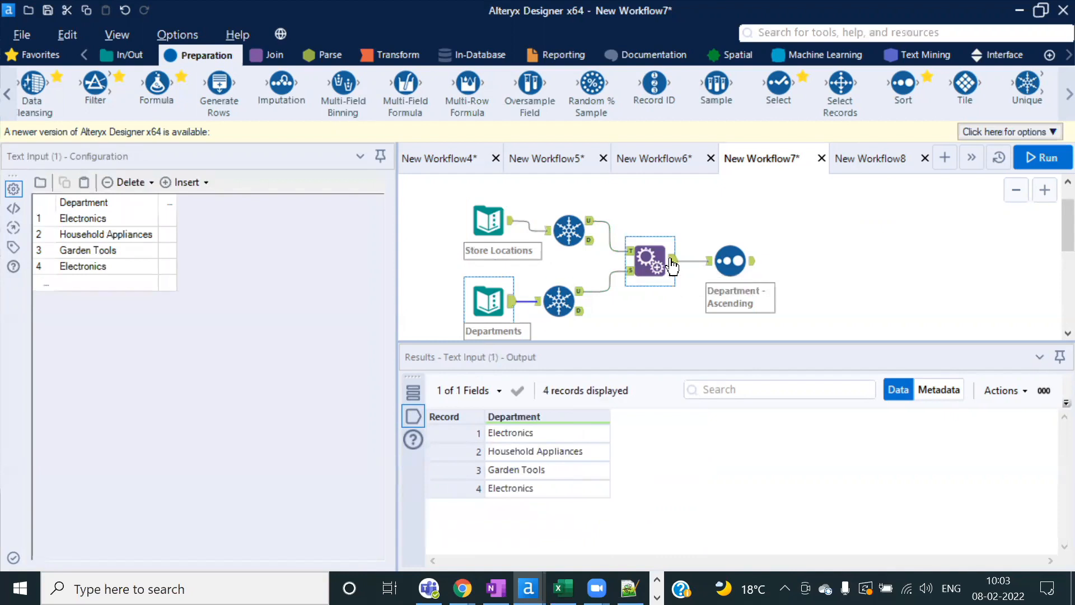
left_click(671, 266)
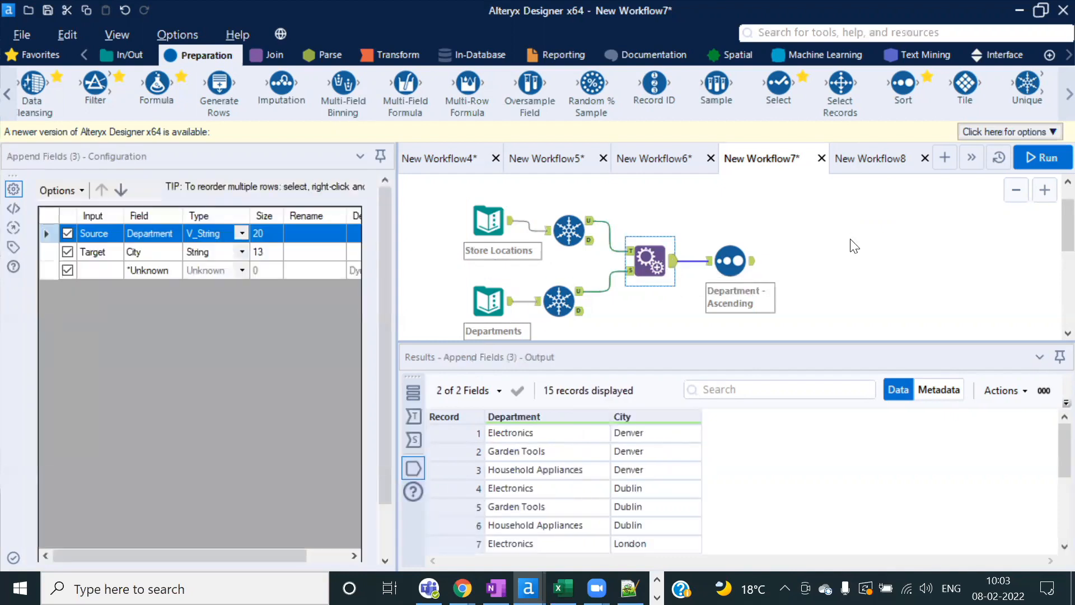
left_click(866, 160)
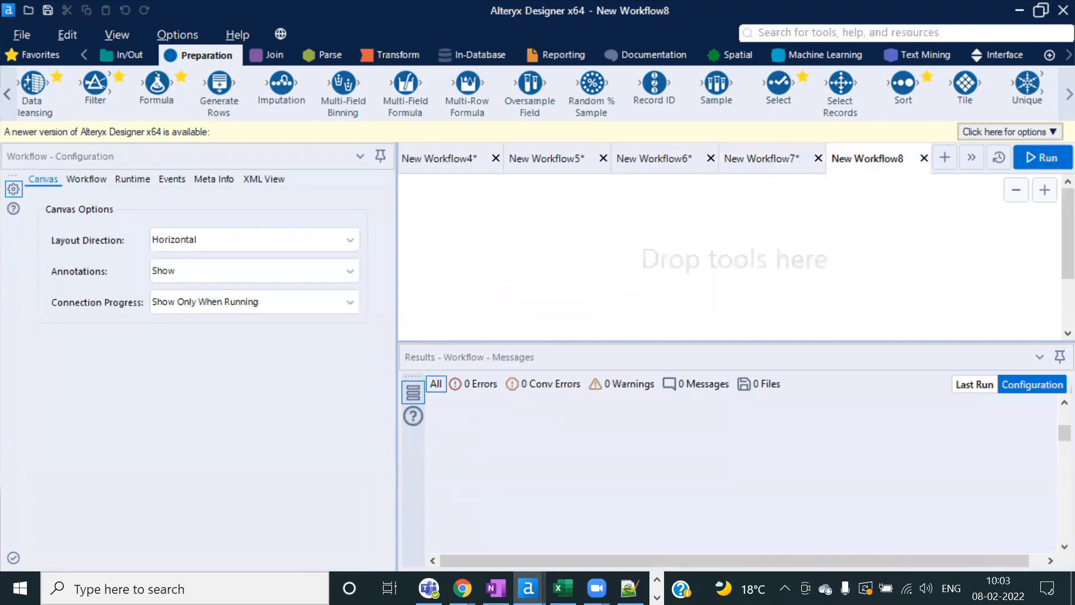
Step: Paste the Store Revenue and State Lookup input tools and run the workflow
key("ctrl+v")
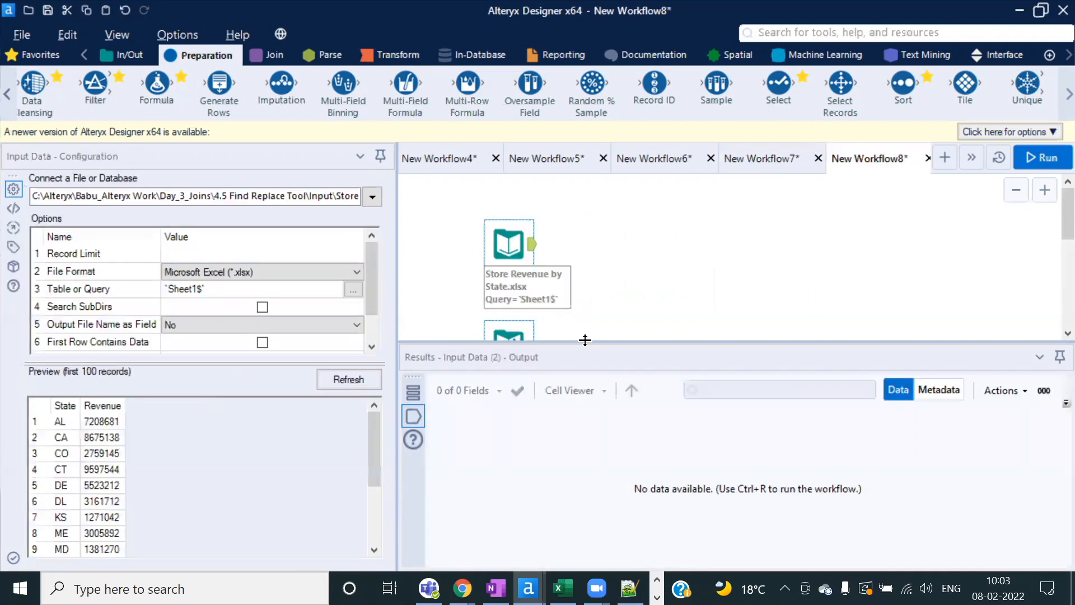
left_click_drag(588, 374, 588, 409)
left_click(1045, 157)
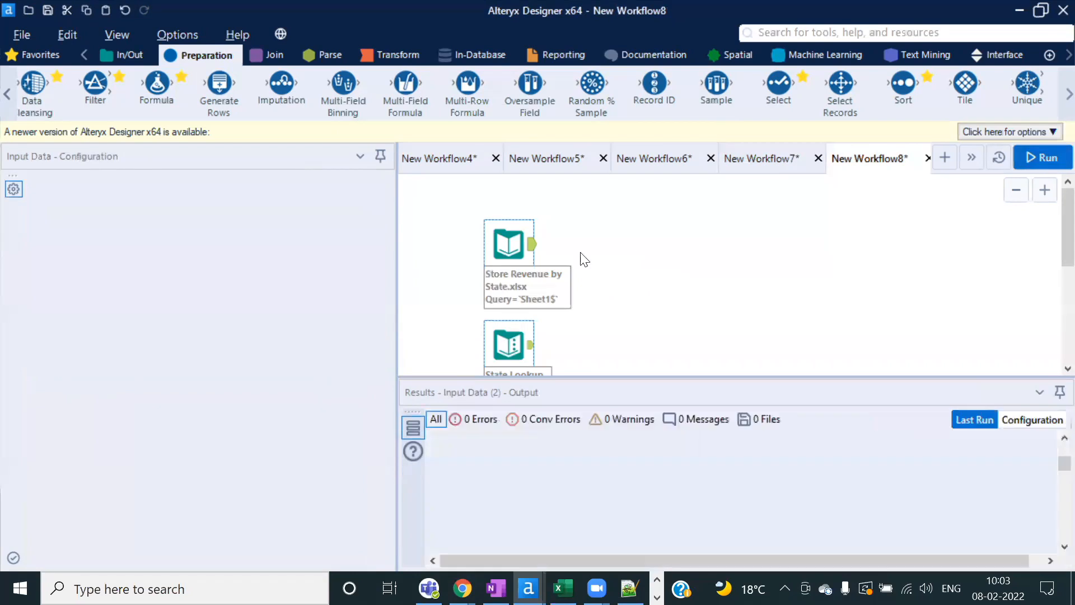
left_click(669, 352)
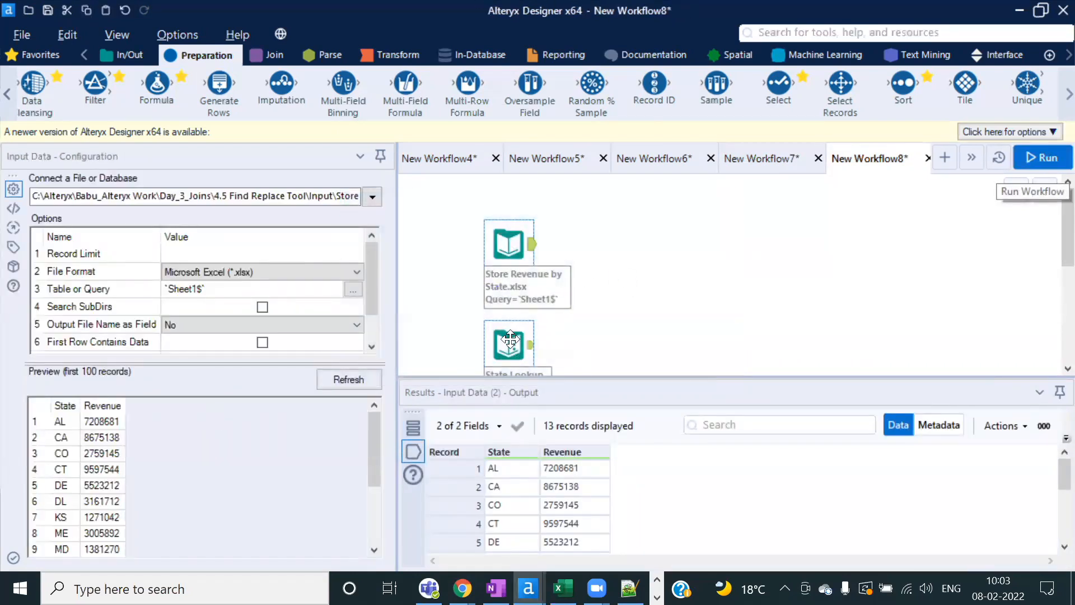
scroll(510, 336, "down", 1)
left_click(619, 278)
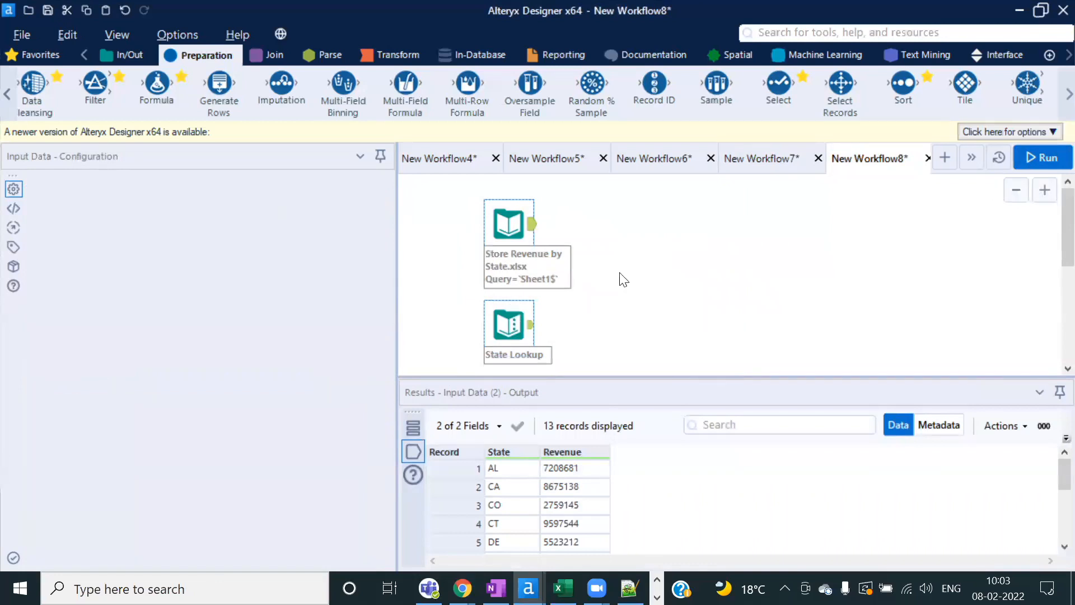
Step: Inspect the 13-record Store Revenue output and the 50-record State Lookup table
left_click(539, 229)
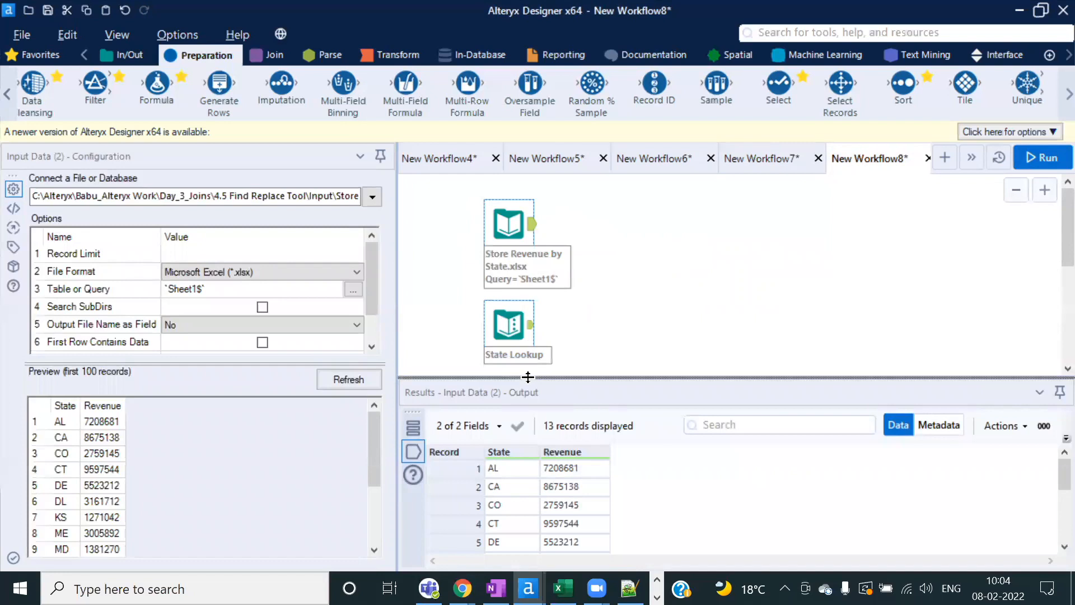
left_click_drag(530, 379, 526, 277)
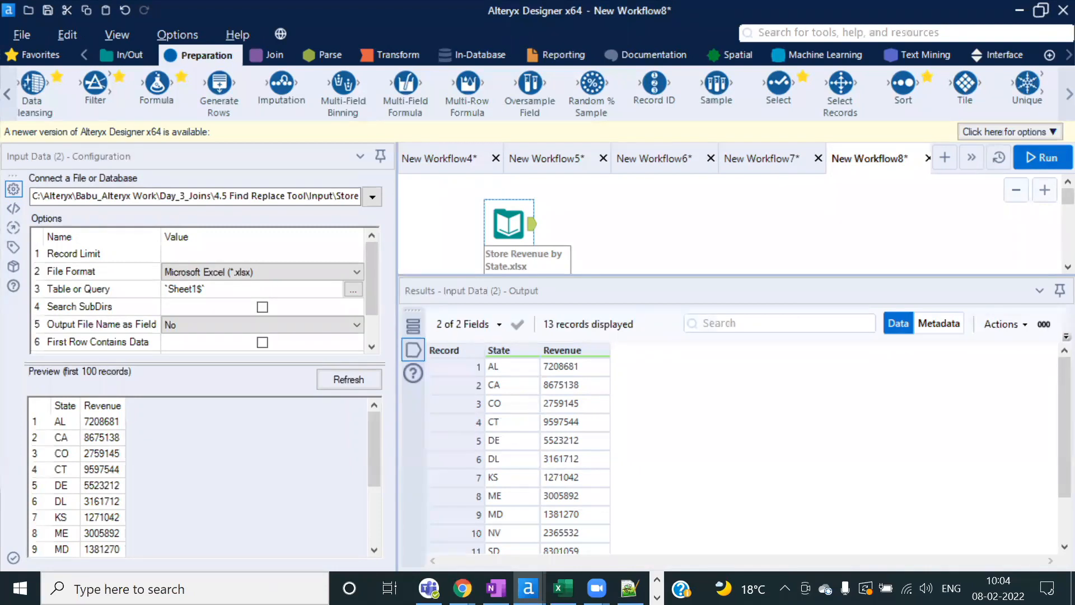
left_click_drag(597, 274, 583, 358)
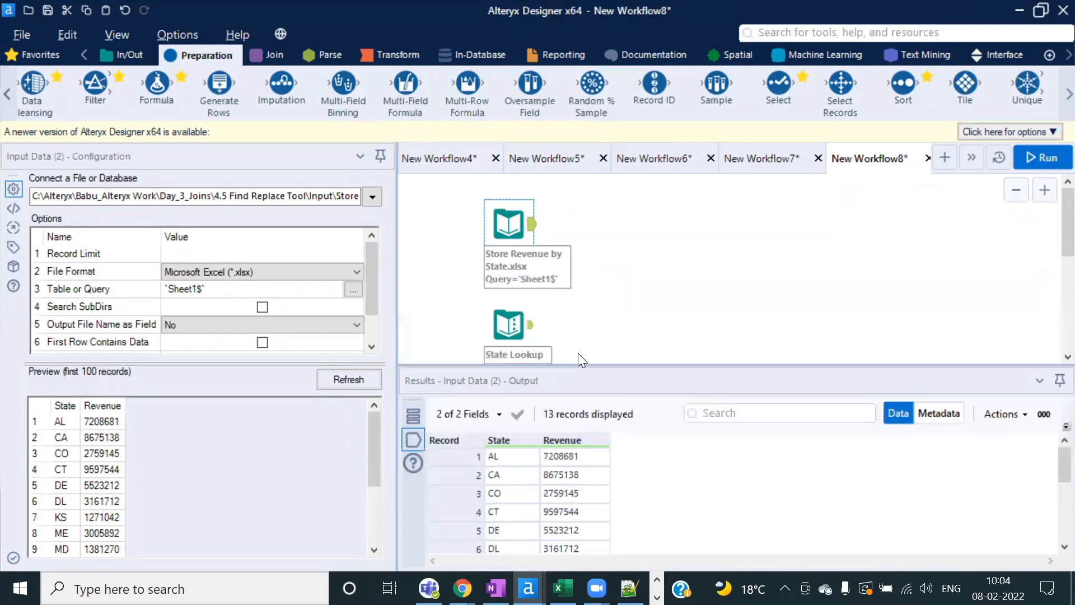
left_click(504, 325)
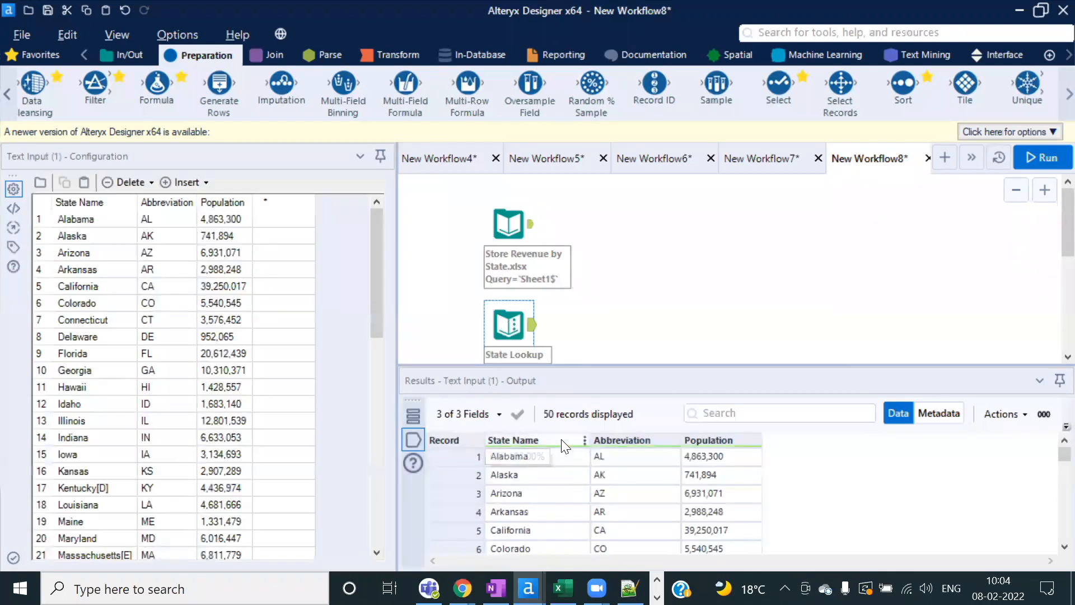
left_click(537, 462)
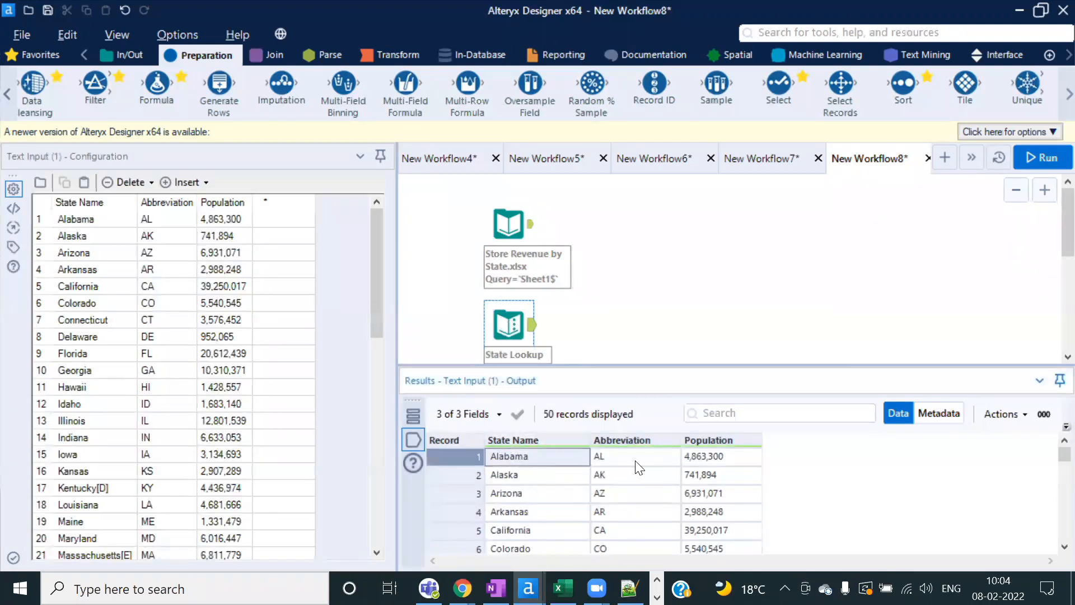
left_click(636, 460)
left_click(732, 458)
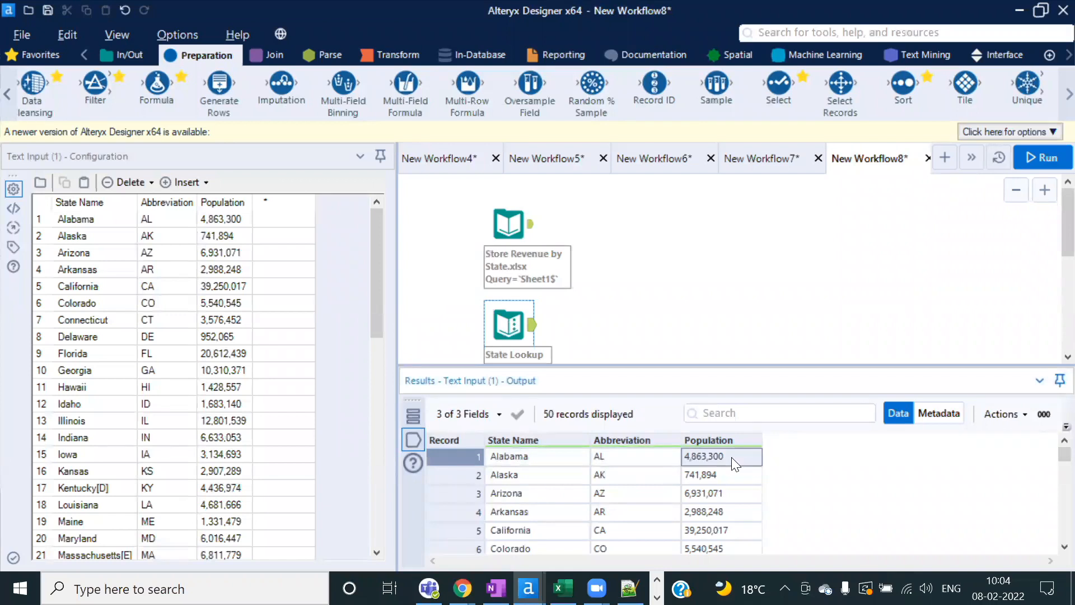
Step: Recheck both outputs, picking out record 1's Alabama, AL and 4,863,300 population values
left_click(508, 224)
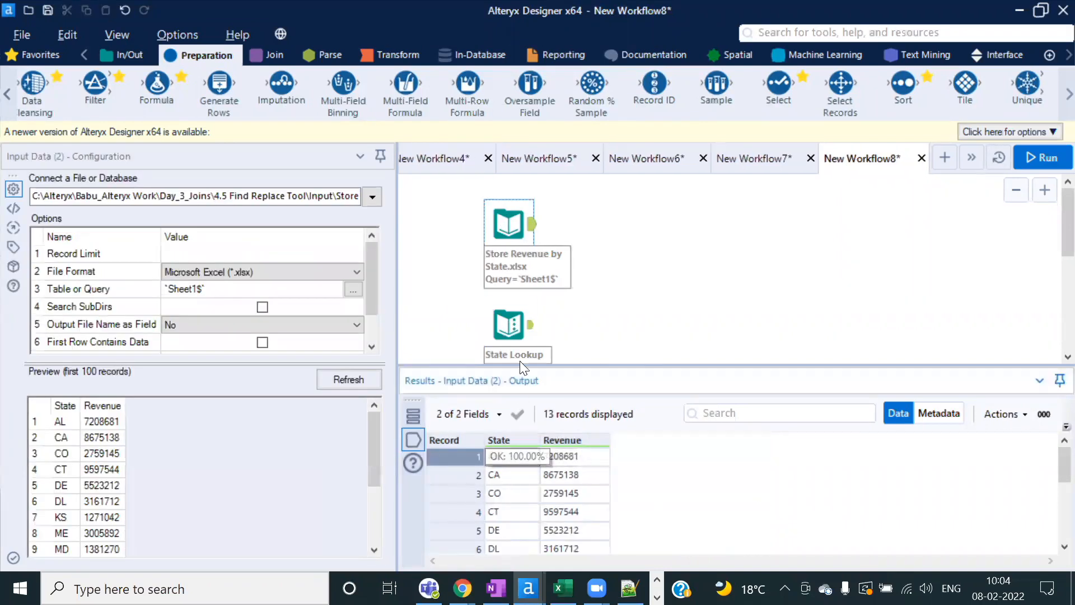
left_click(511, 326)
left_click(648, 458)
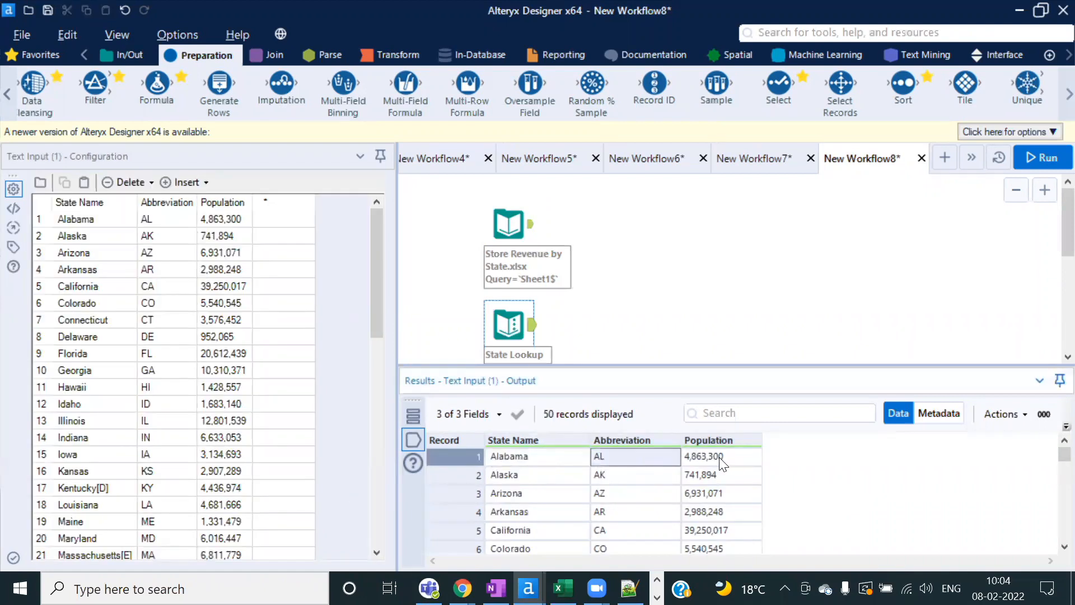
left_click(719, 457)
left_click(558, 459)
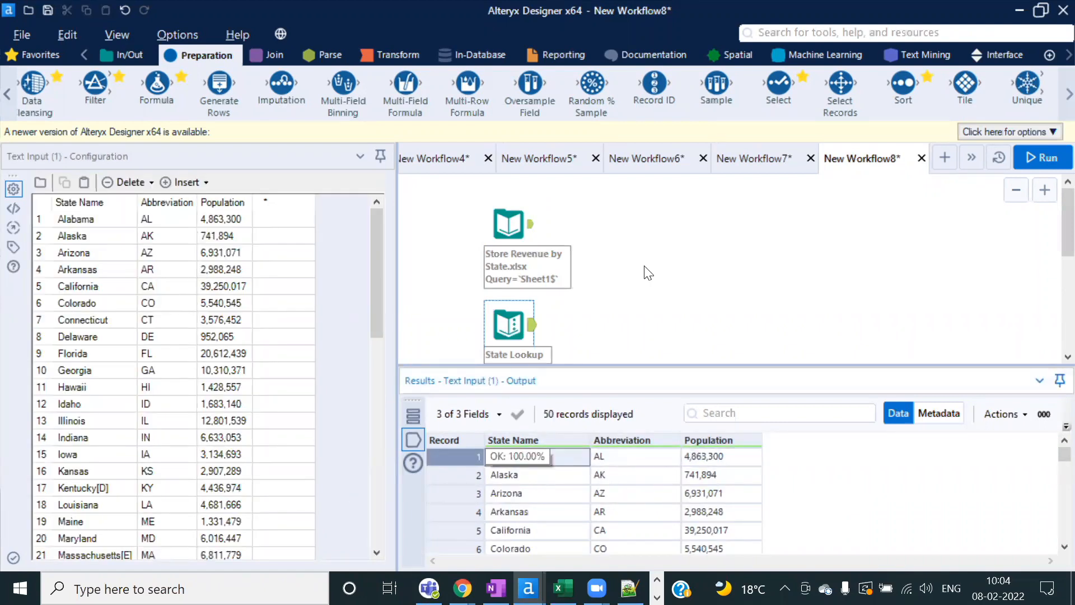
left_click(509, 223)
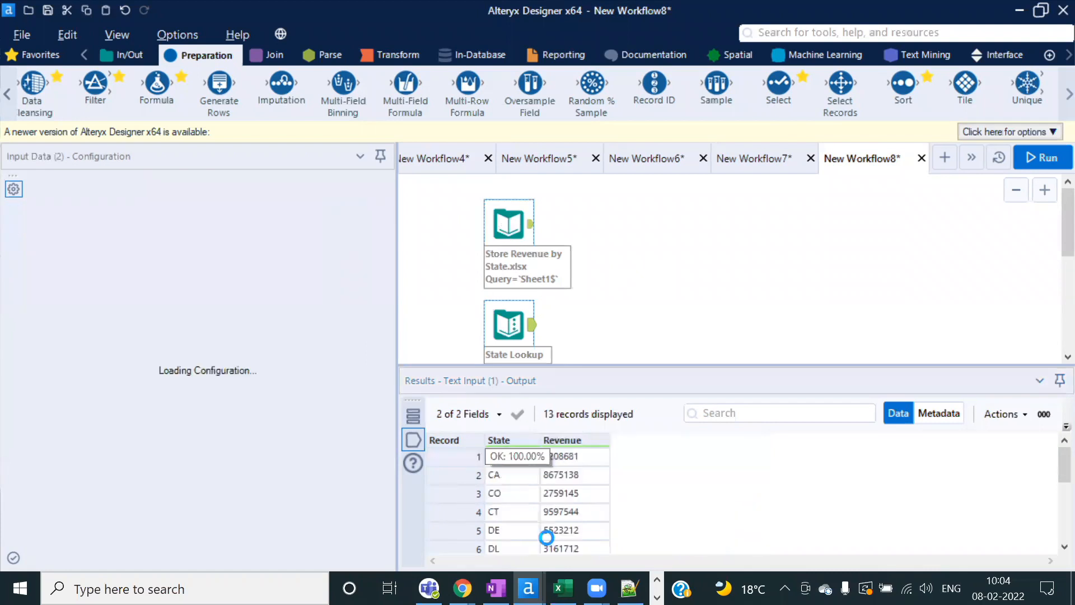
Step: Copy all Store Revenue records and paste them into a new Excel sheet at A1
right_click(512, 456)
left_click(603, 449)
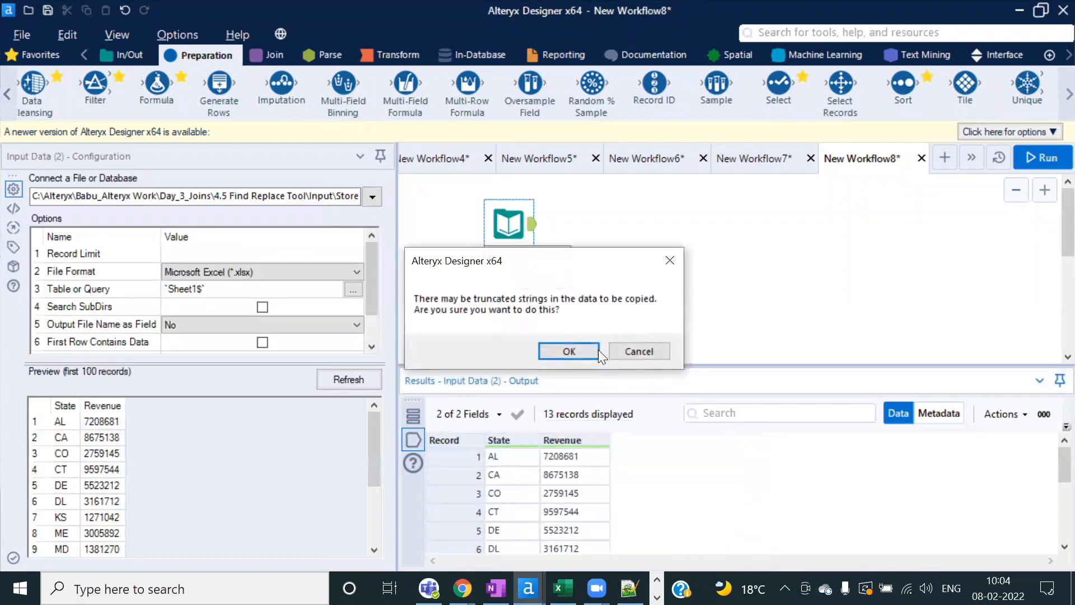
left_click(584, 350)
key("alt+Tab")
key("alt+Tab")
key("alt+Tab")
key("alt+Tab")
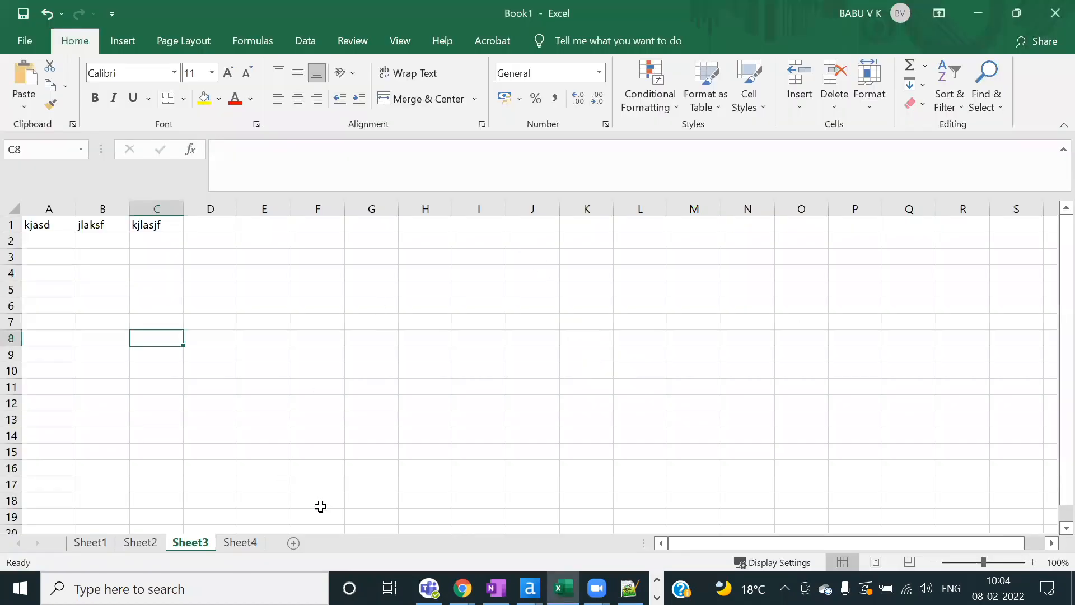
left_click(293, 543)
key("ctrl+v")
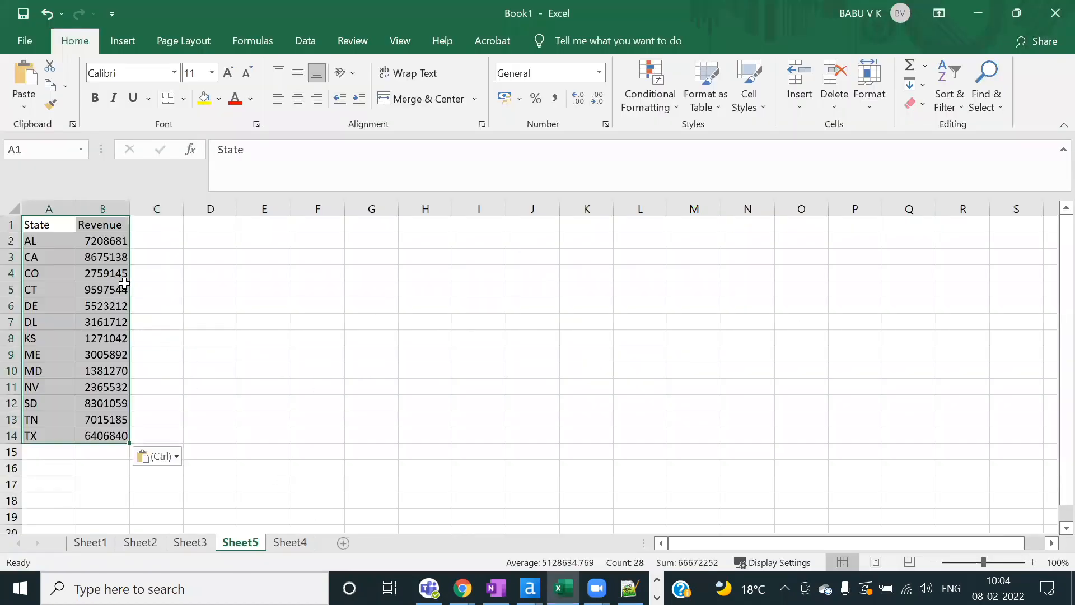
Step: Copy all State Lookup records with headers, paste them at G1, and widen column G
key("alt+Tab")
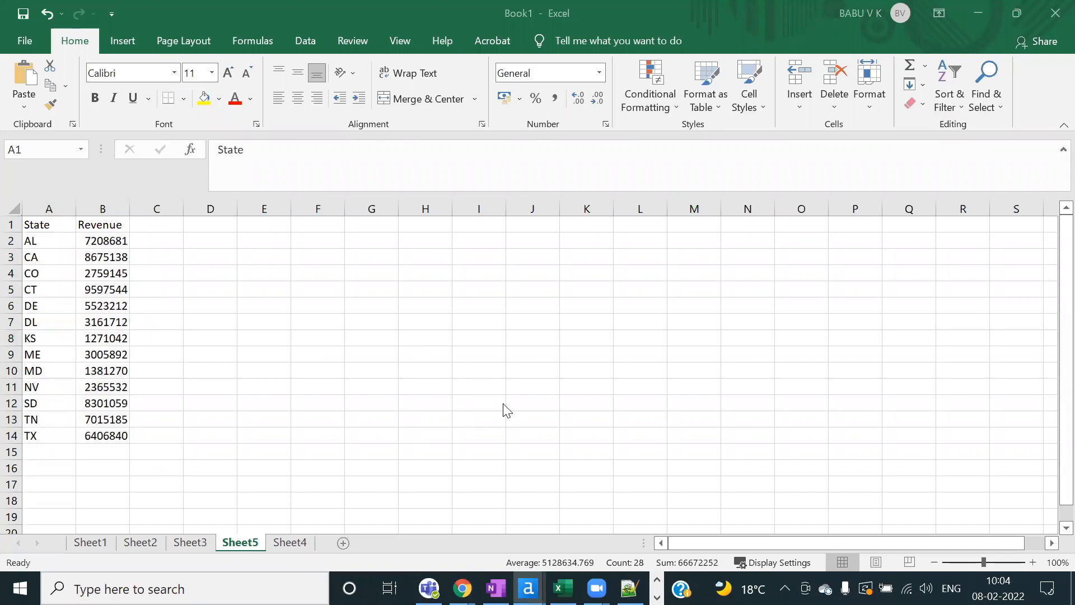
key("alt+Tab")
key("alt+Tab")
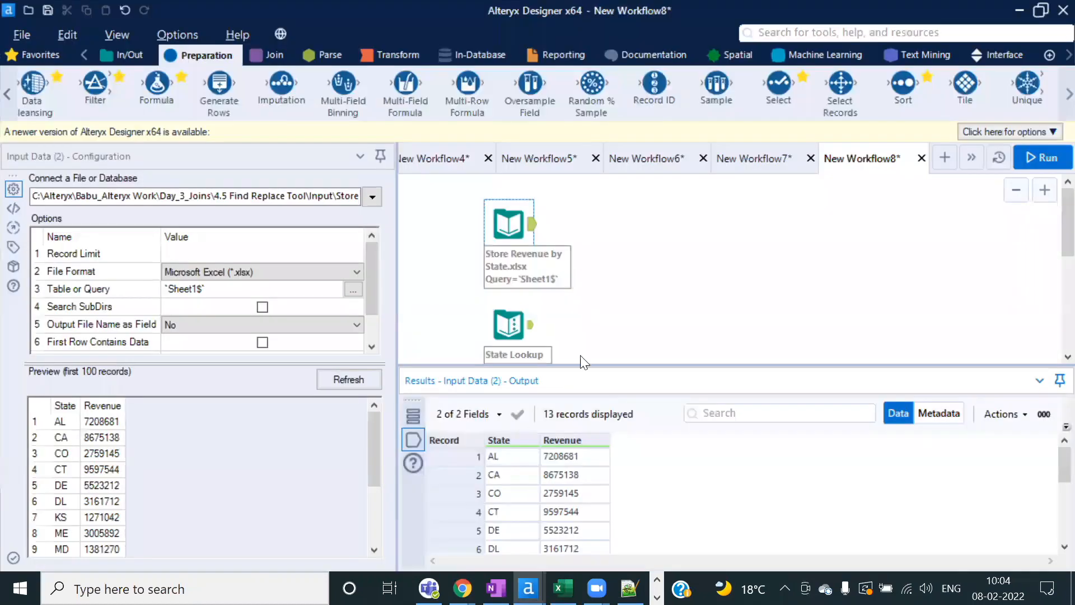
left_click(531, 331)
right_click(506, 456)
left_click(588, 429)
left_click(569, 351)
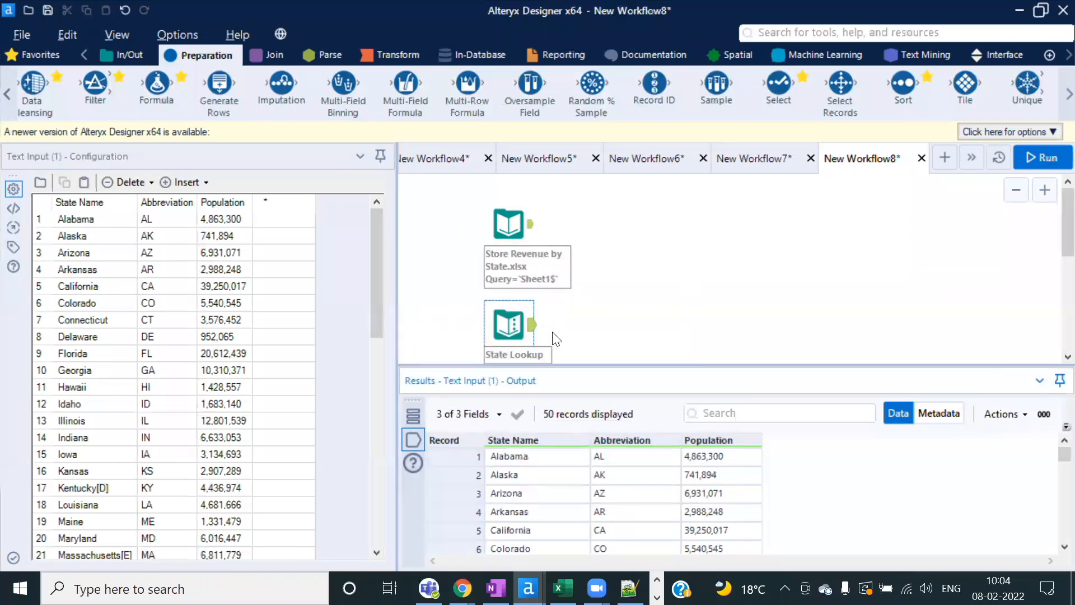
key("alt+Tab")
key("Tab")
left_click(367, 226)
key("ctrl+v")
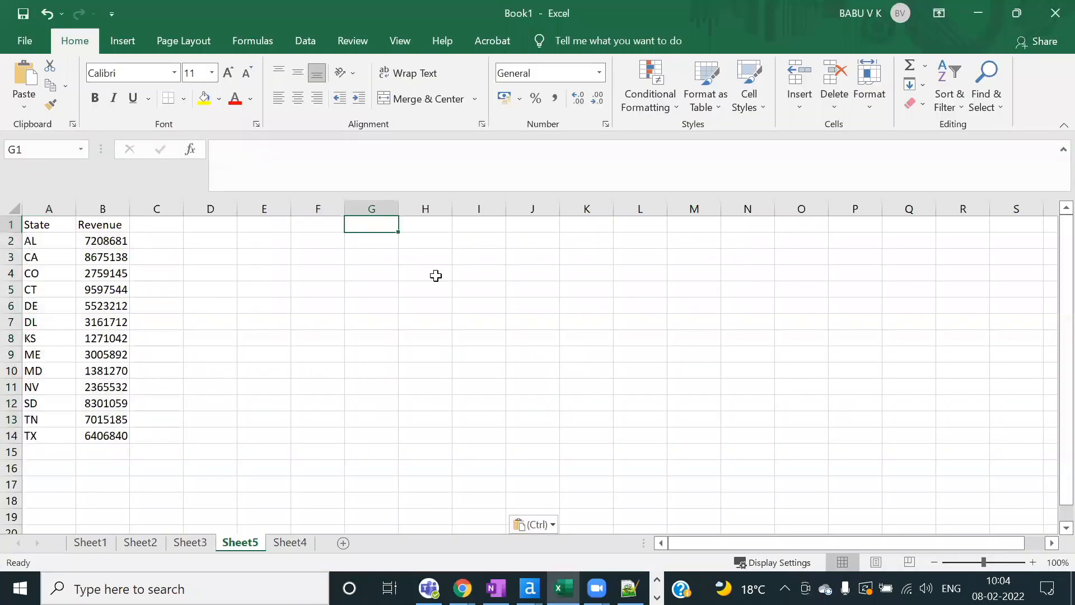
left_click(514, 290)
double_click(398, 213)
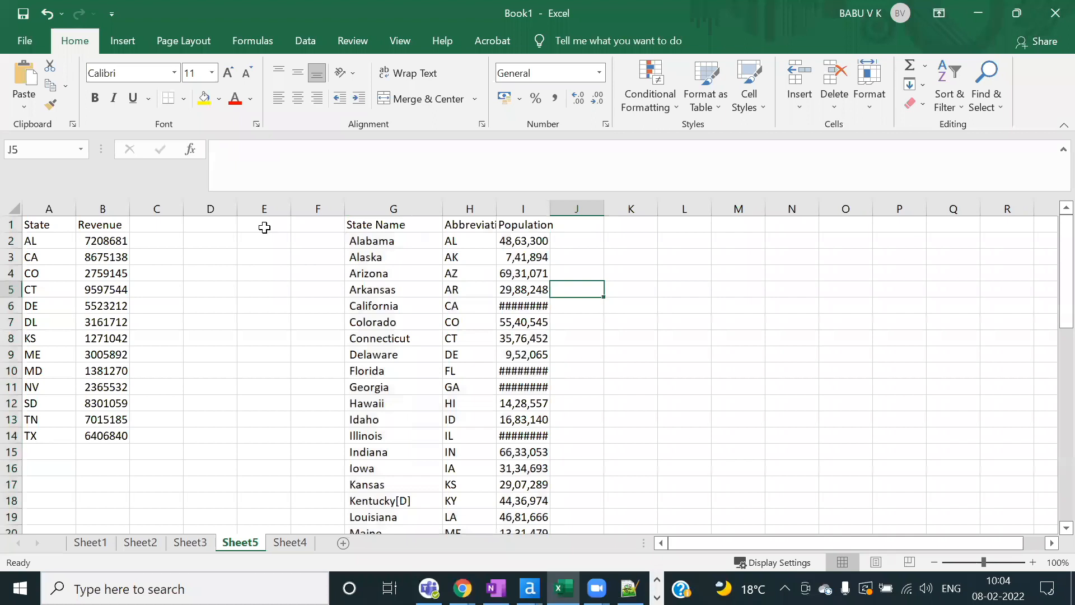
Step: Enter =VLOOKUP(A2,H:I,2,FALSE) in cell C2
left_click(174, 246)
type("=vlo")
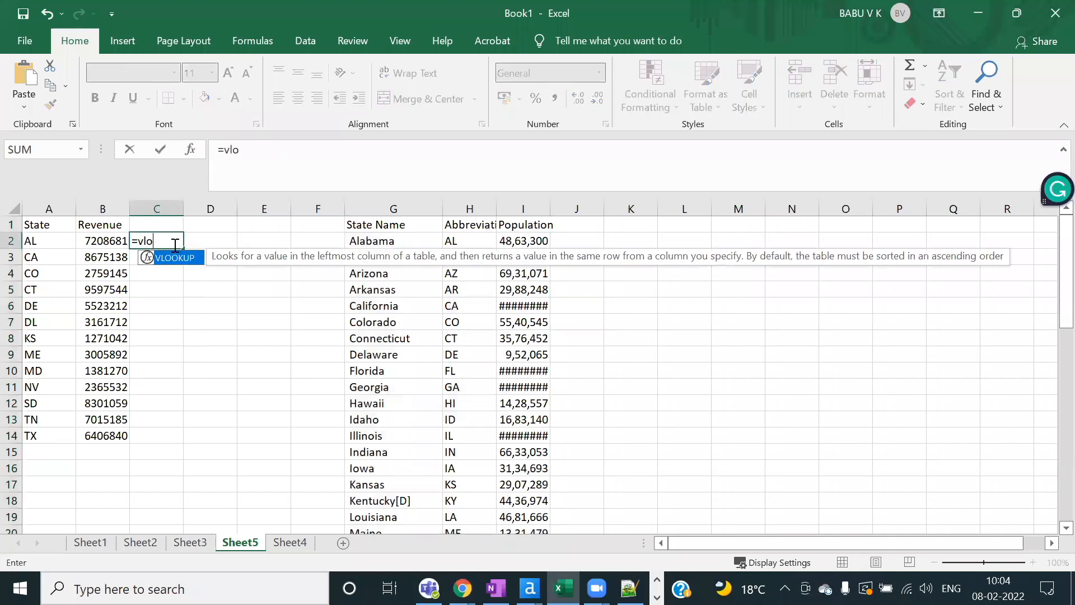
key("Tab")
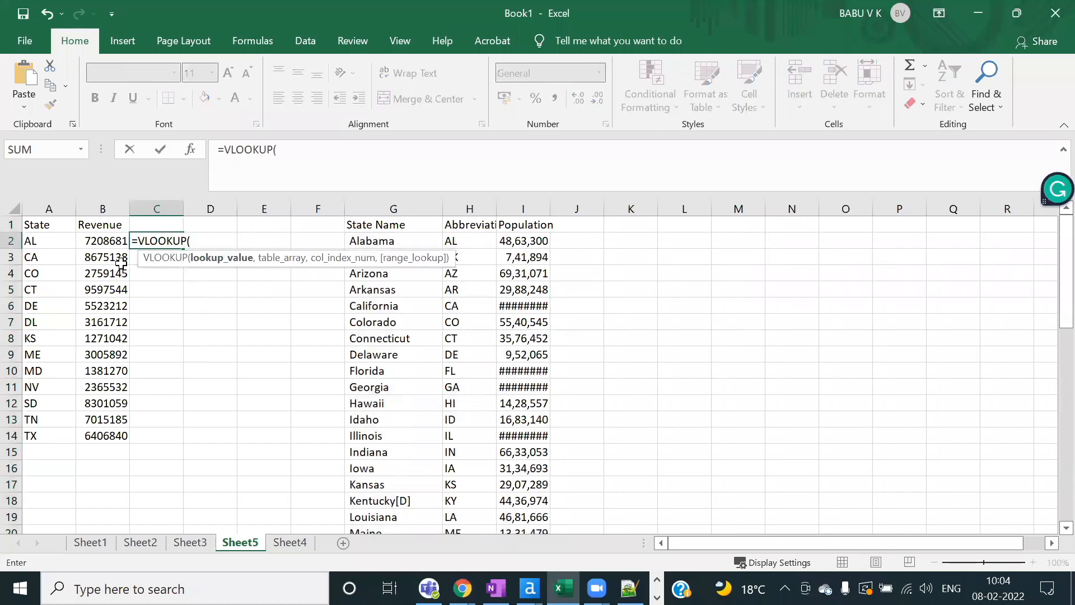
left_click(45, 240)
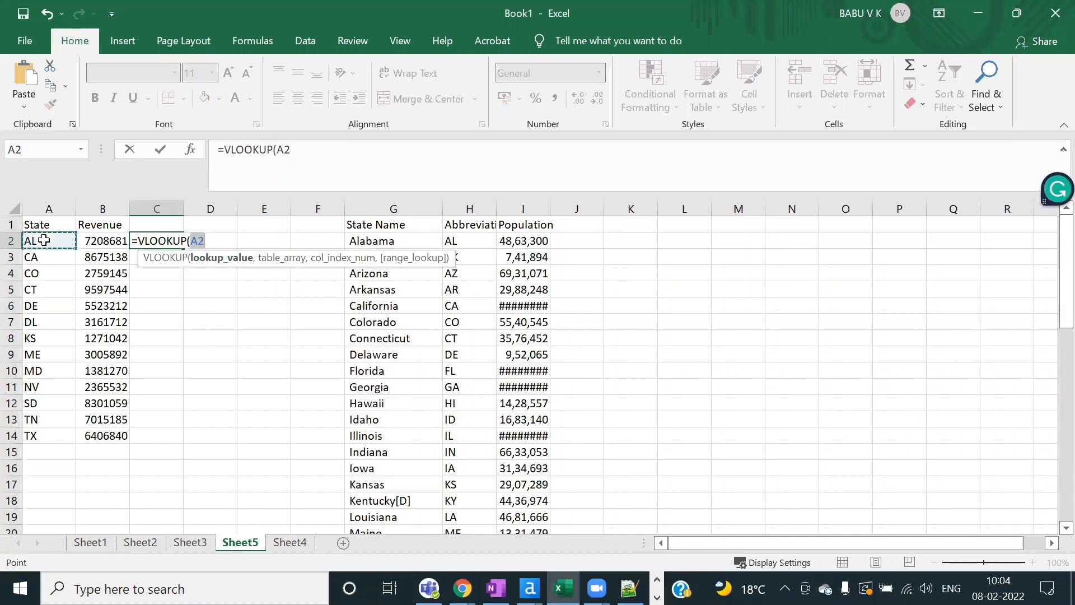
type(",")
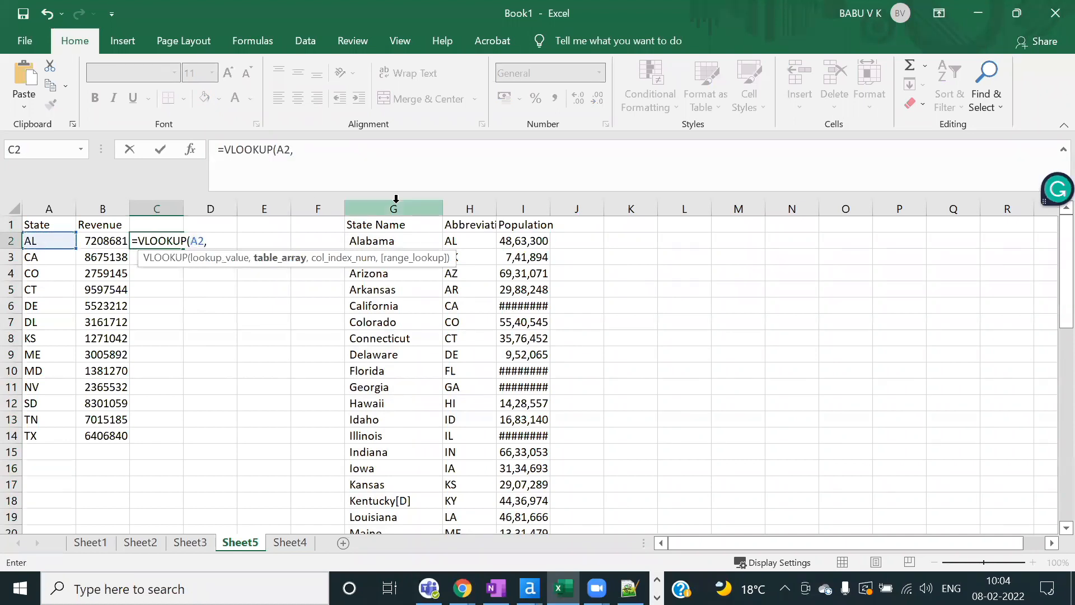
left_click(480, 205)
key("shift+Right")
type(",")
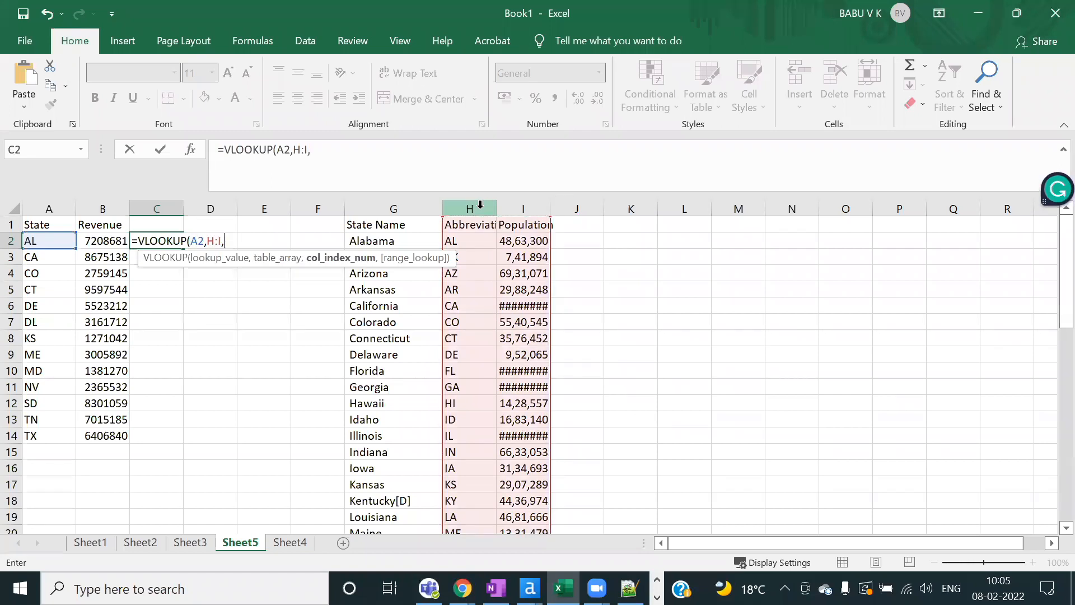
type("2,")
key("Down")
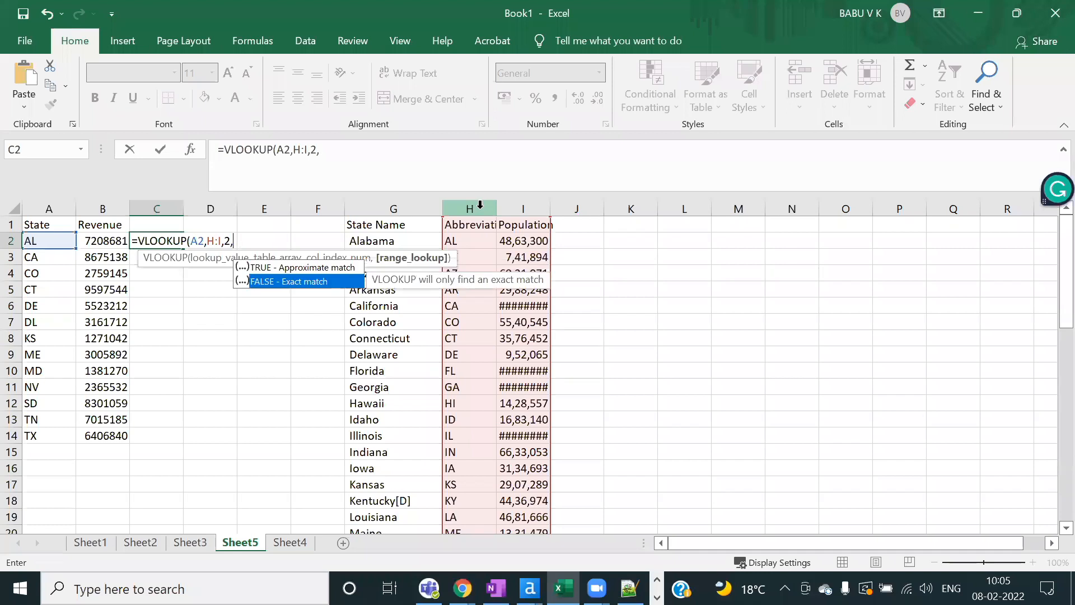
key("Tab")
type(")")
key("Return")
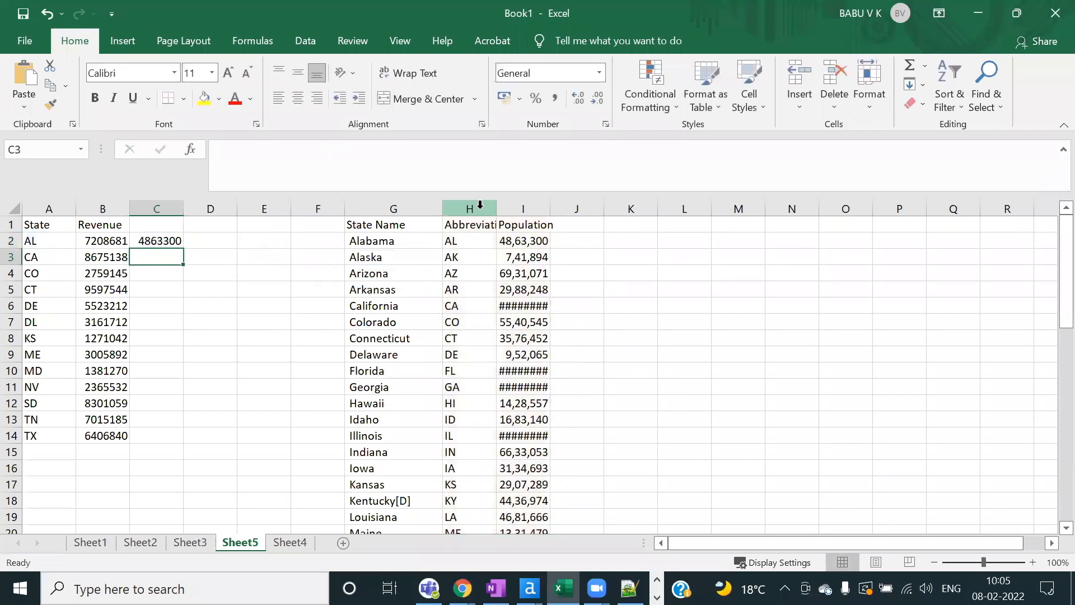
Step: Fill the formula down C2:C14 and check the #N/A returned for DL
left_click(159, 239)
left_click_drag(158, 240, 154, 437)
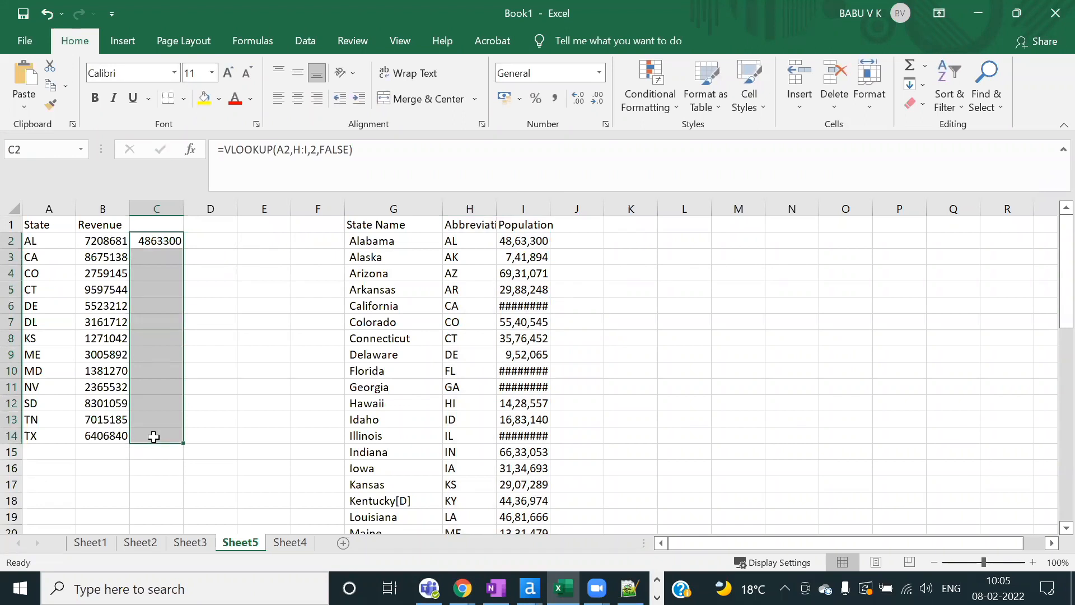
key("ctrl+d")
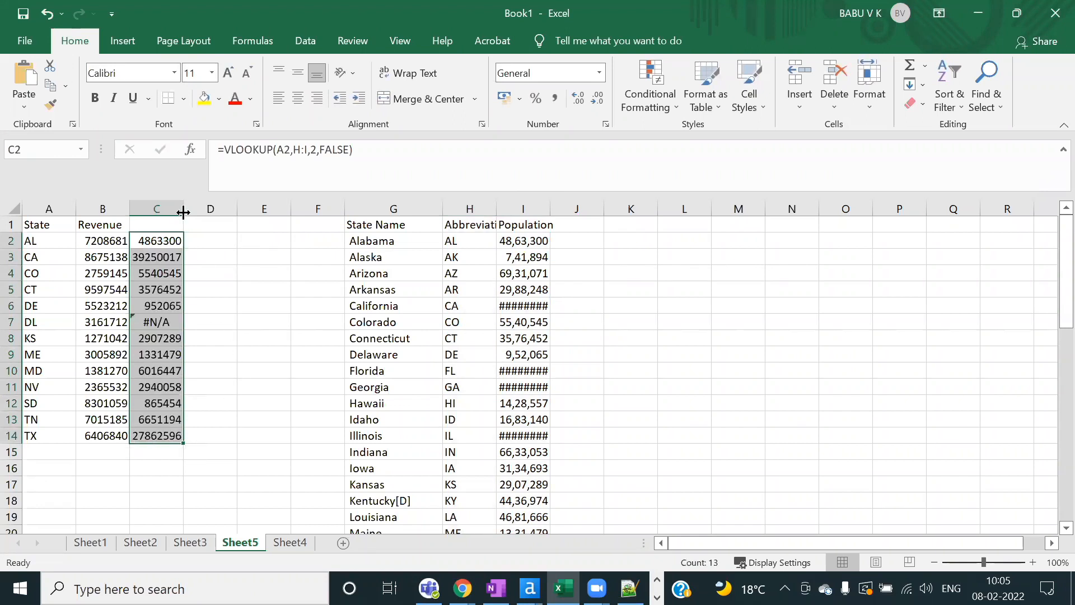
left_click(49, 321)
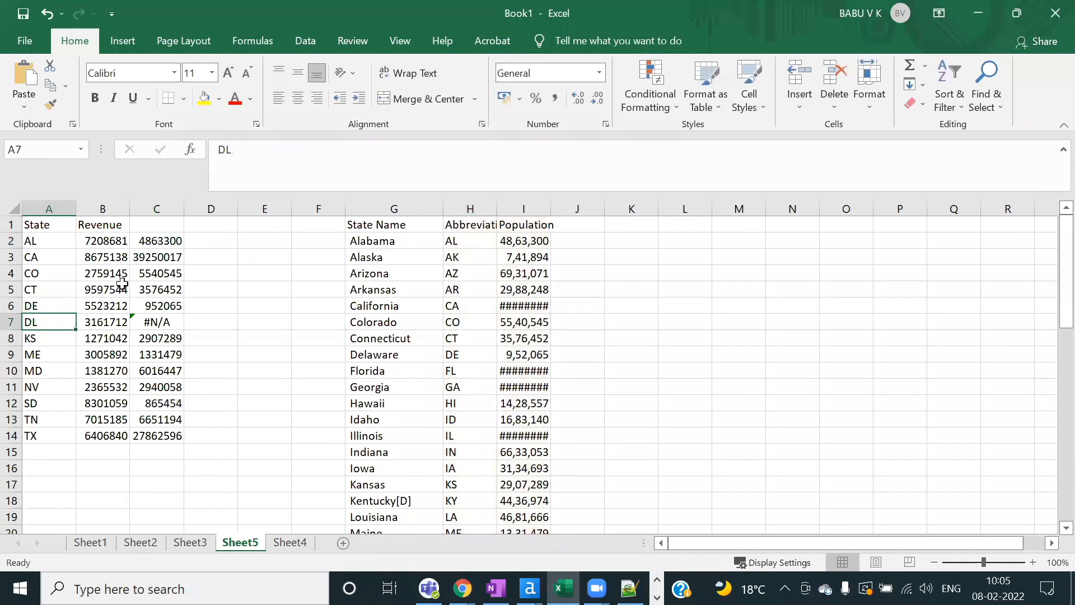
left_click(156, 242)
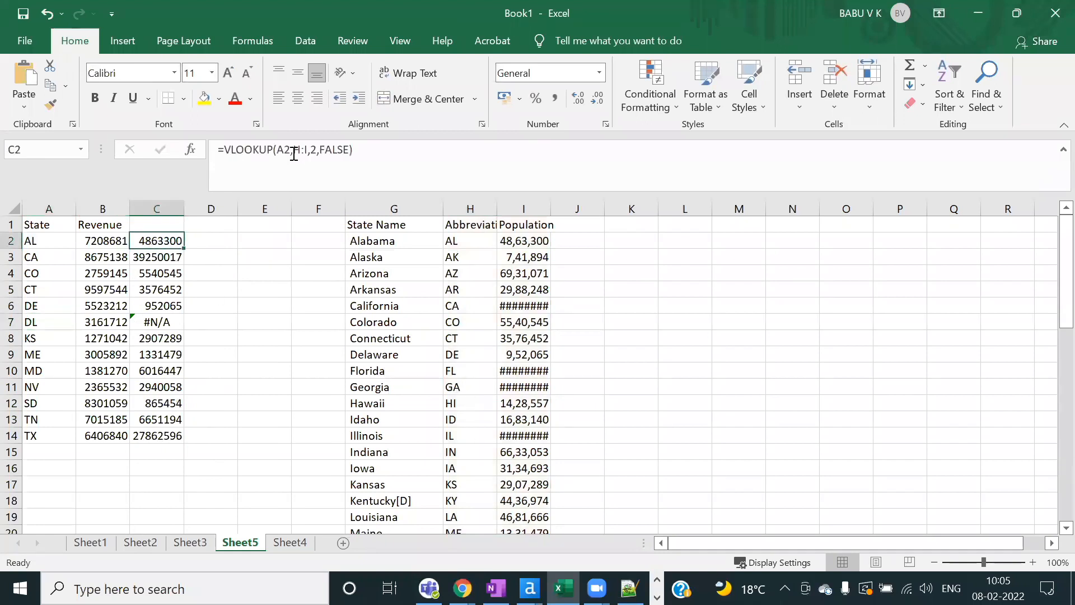
left_click(302, 153)
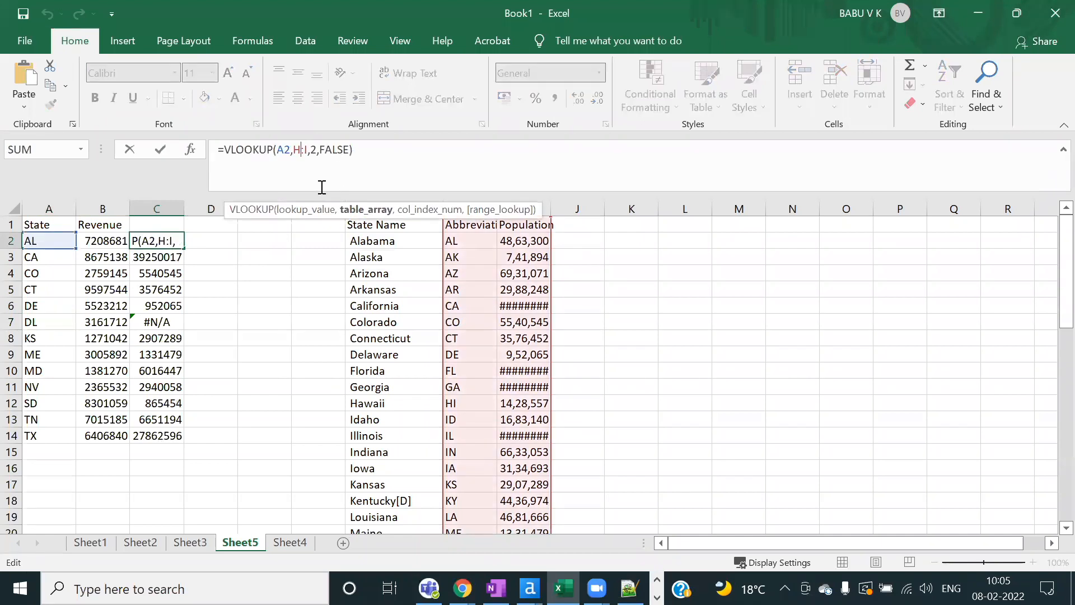
key("XF86MonBrightnessUp")
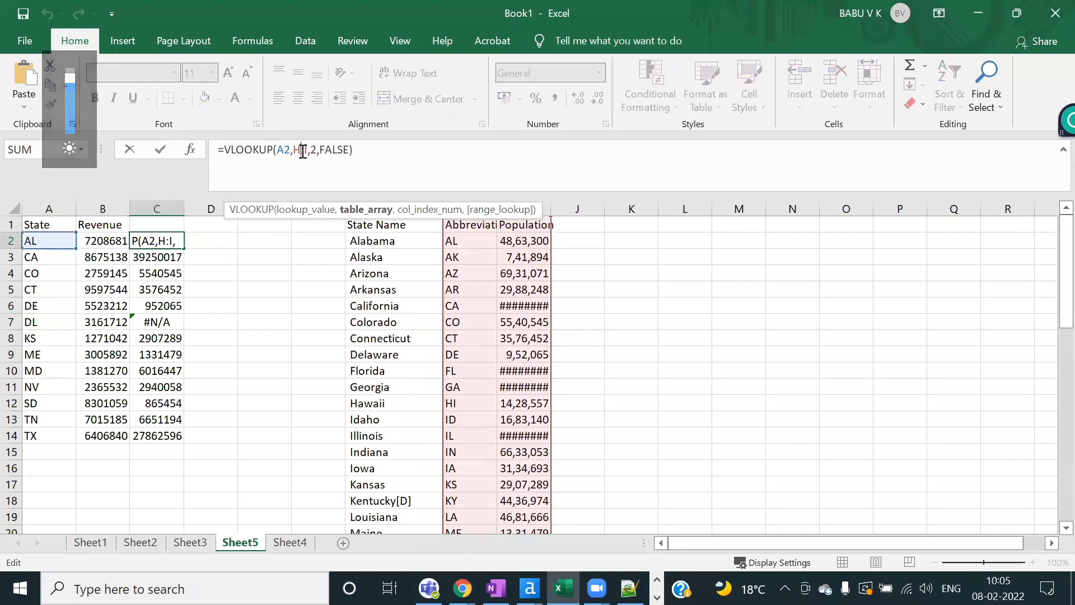
key("XF86AudioMute")
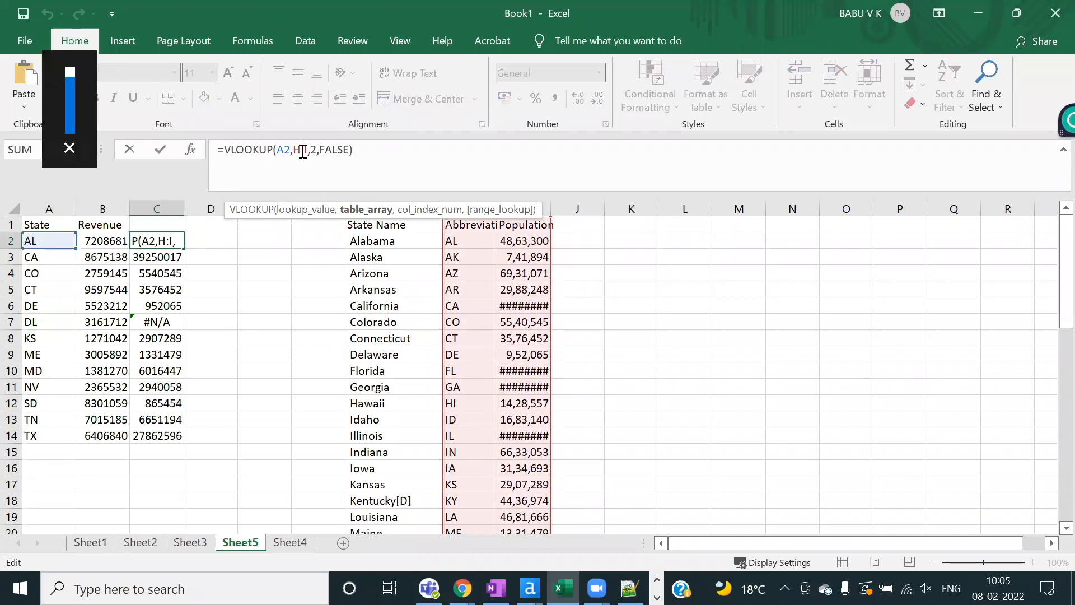
key("XF86MonBrightnessDown")
left_click(298, 269)
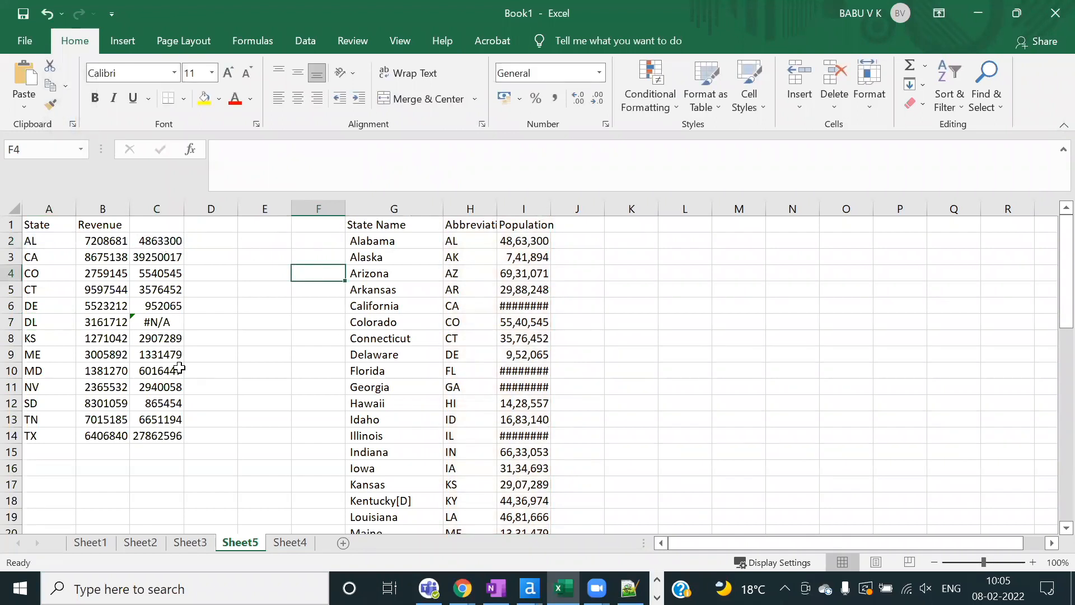
Step: Autofit column I, then compare A2's state code with the column H abbreviations
double_click(553, 209)
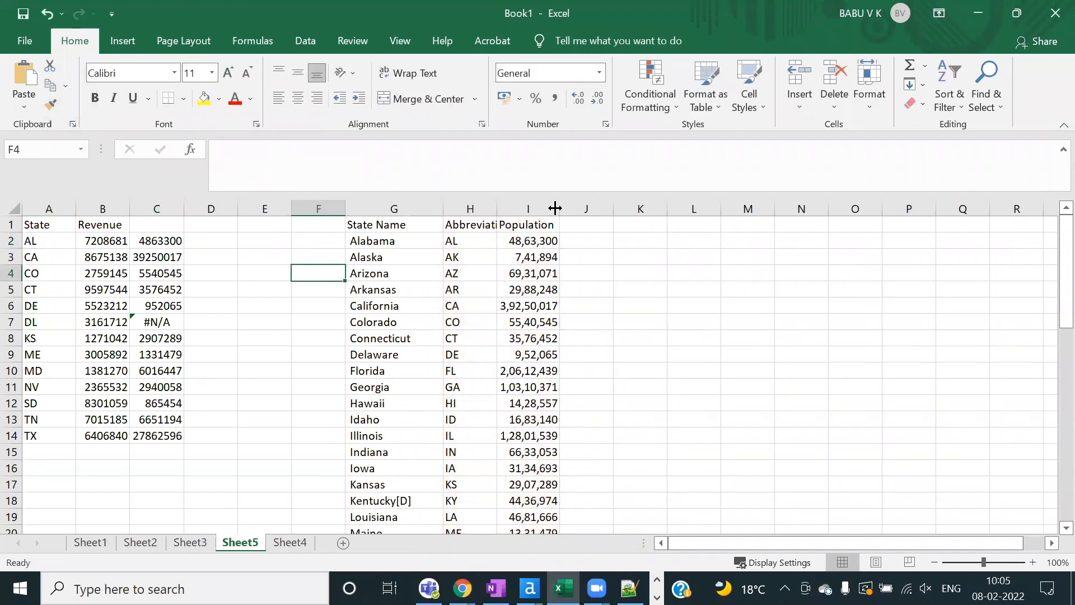
left_click(415, 273)
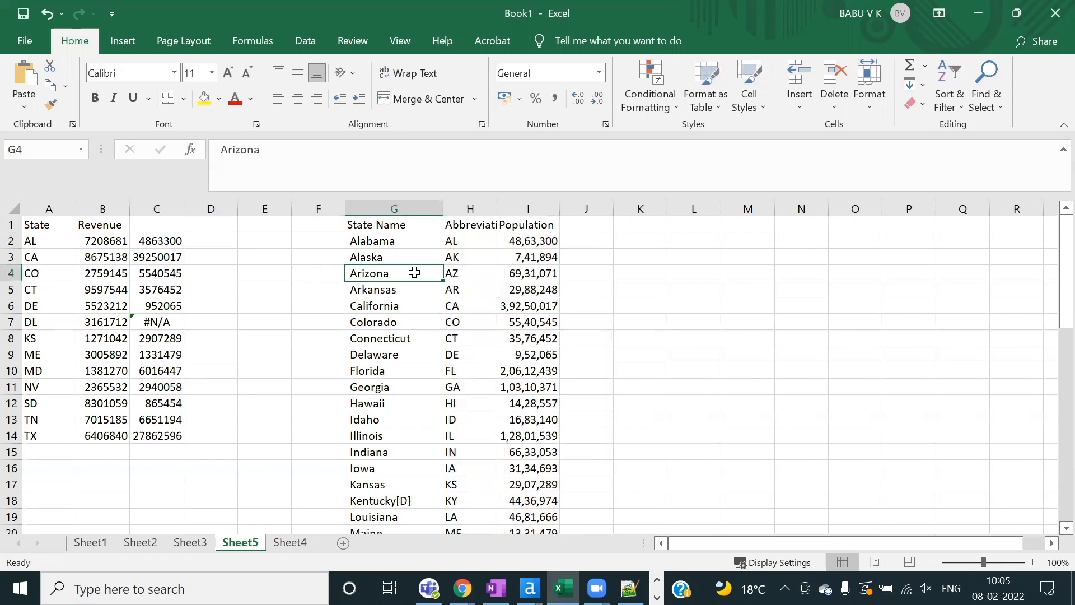
left_click(31, 240)
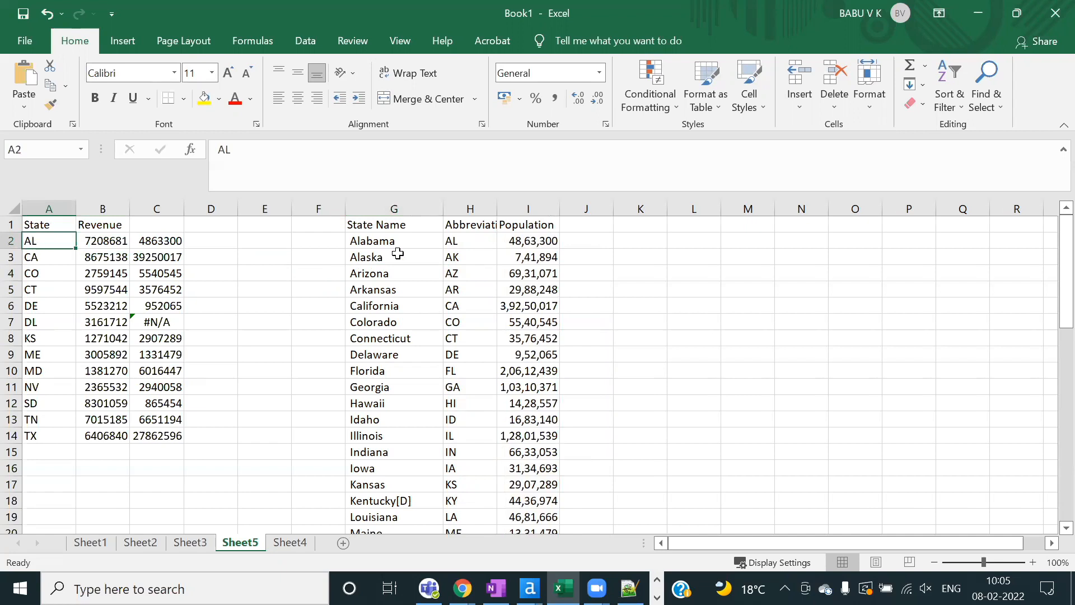
left_click_drag(476, 241, 479, 354)
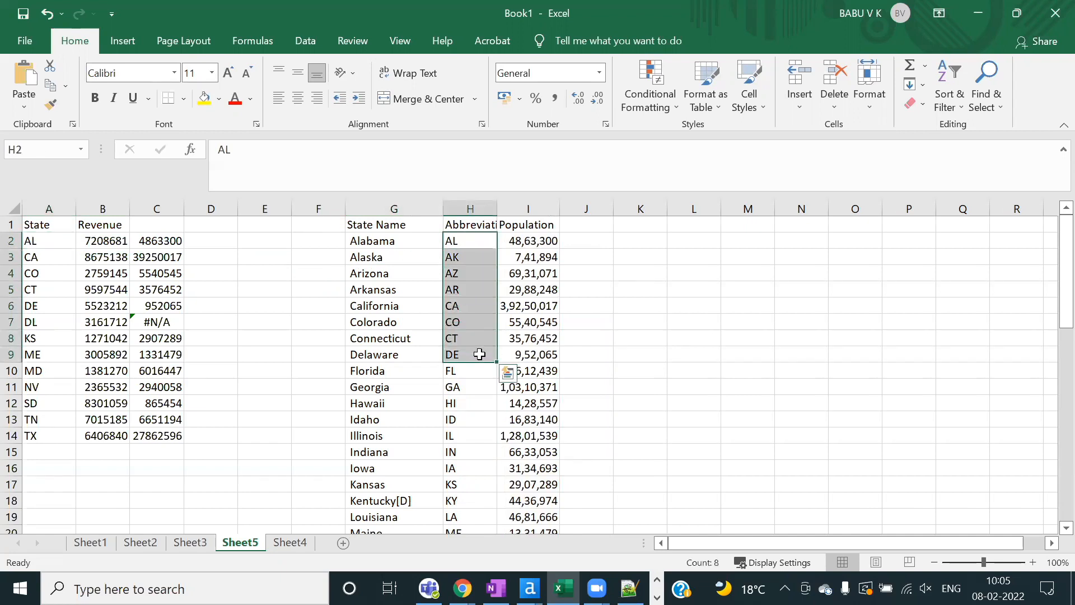
left_click(44, 244)
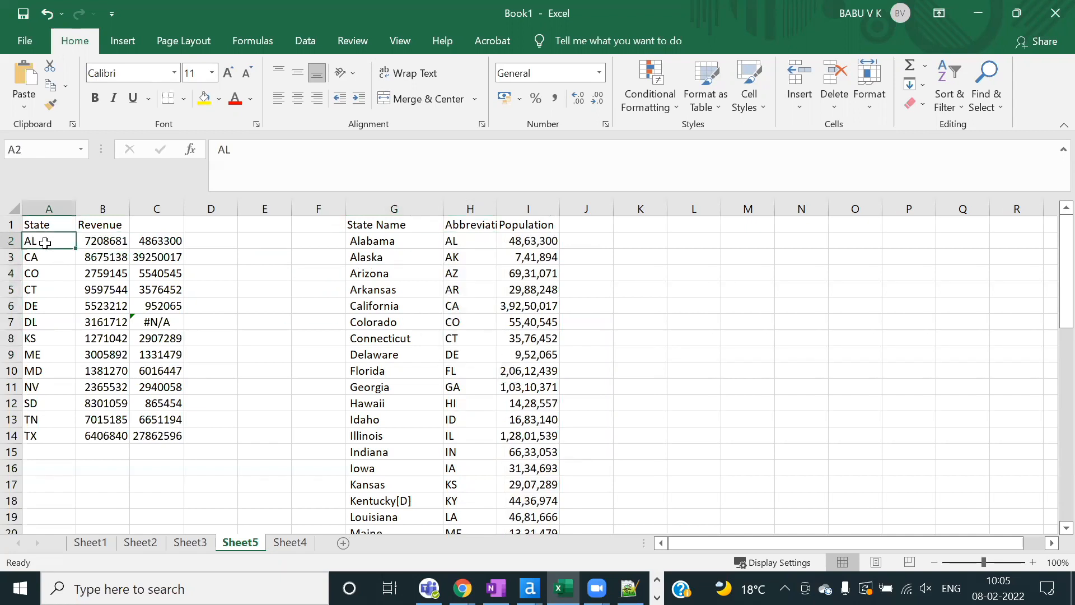
left_click(488, 241)
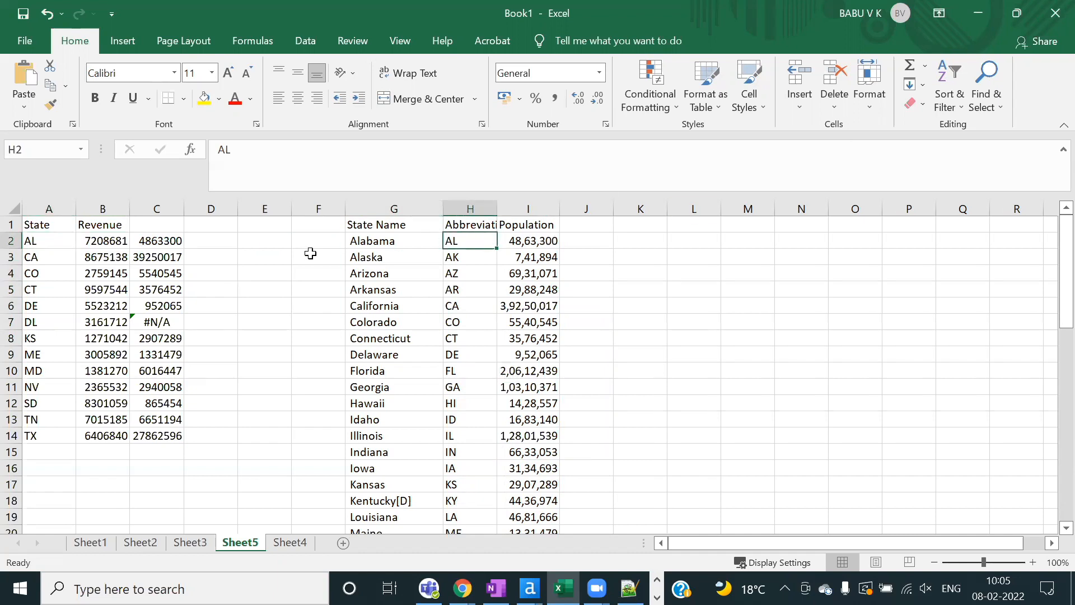
left_click(256, 257)
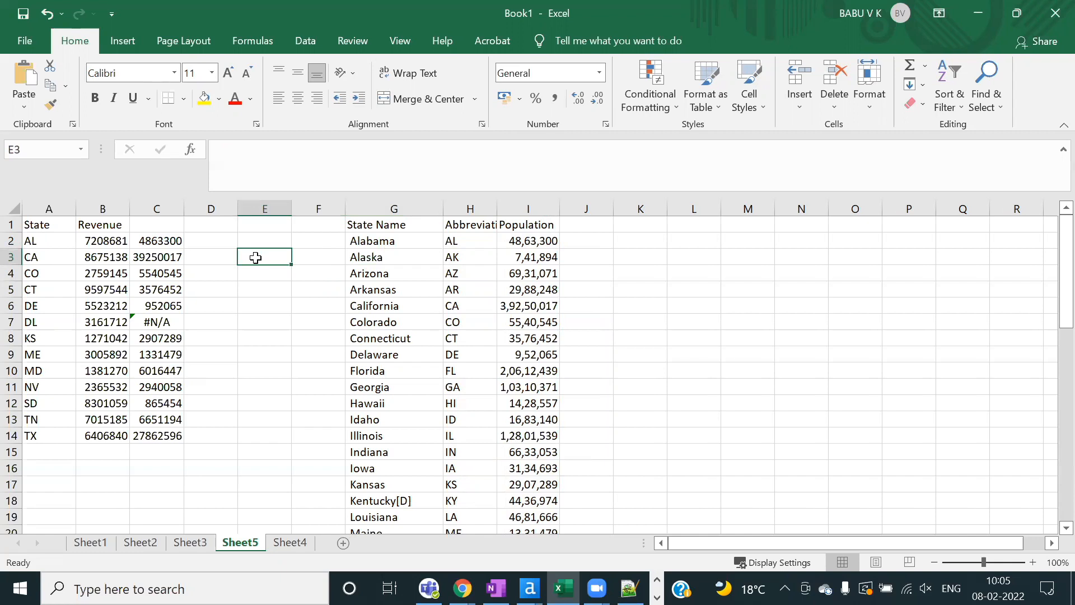
Step: Write the note 'Find State in Abbreviation' in E3 and widen column E
type("Find")
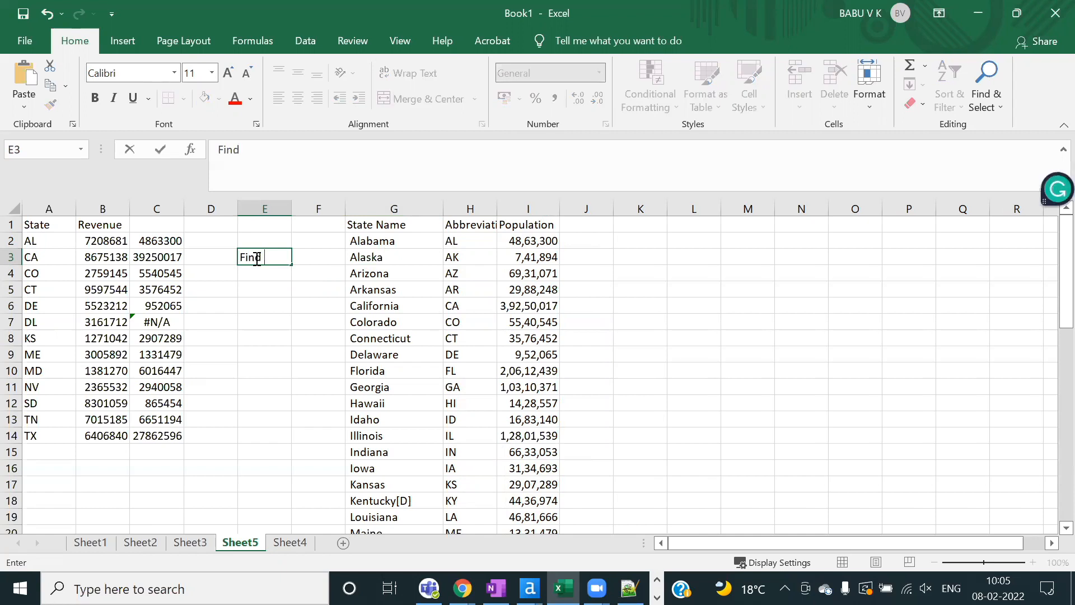
type(" State in")
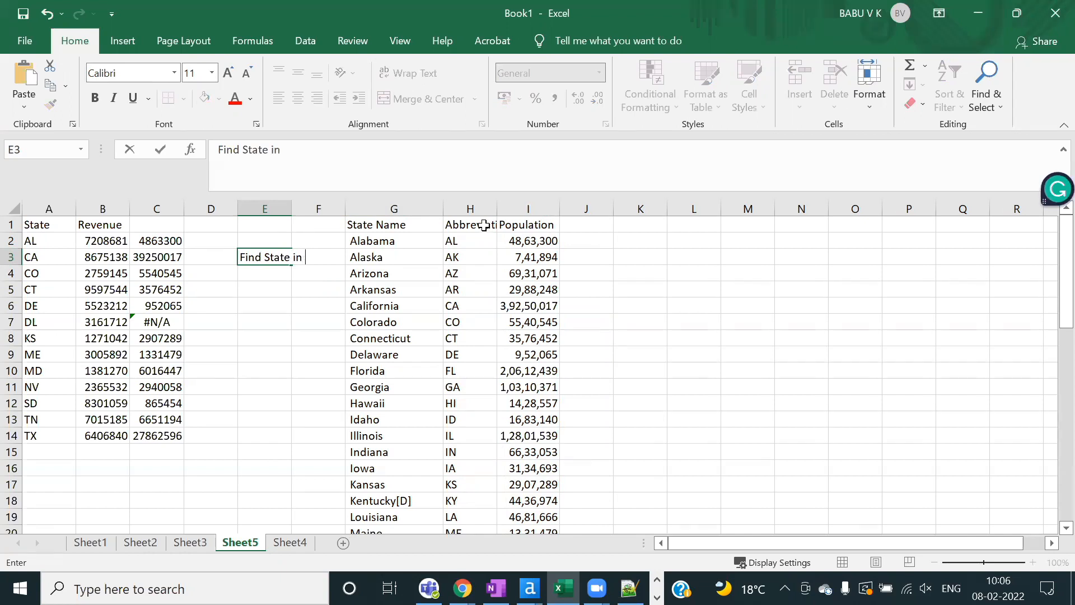
left_click(485, 223)
left_click(289, 164)
double_click(261, 155)
key("ctrl+c")
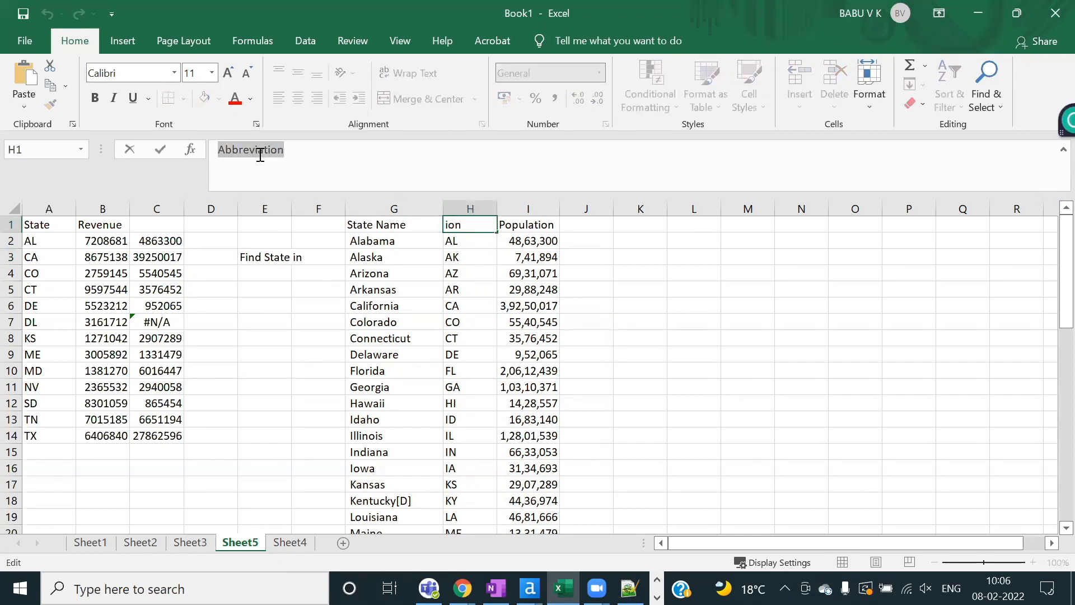
left_click(251, 266)
key("F2")
key("ctrl+v")
left_click(278, 306)
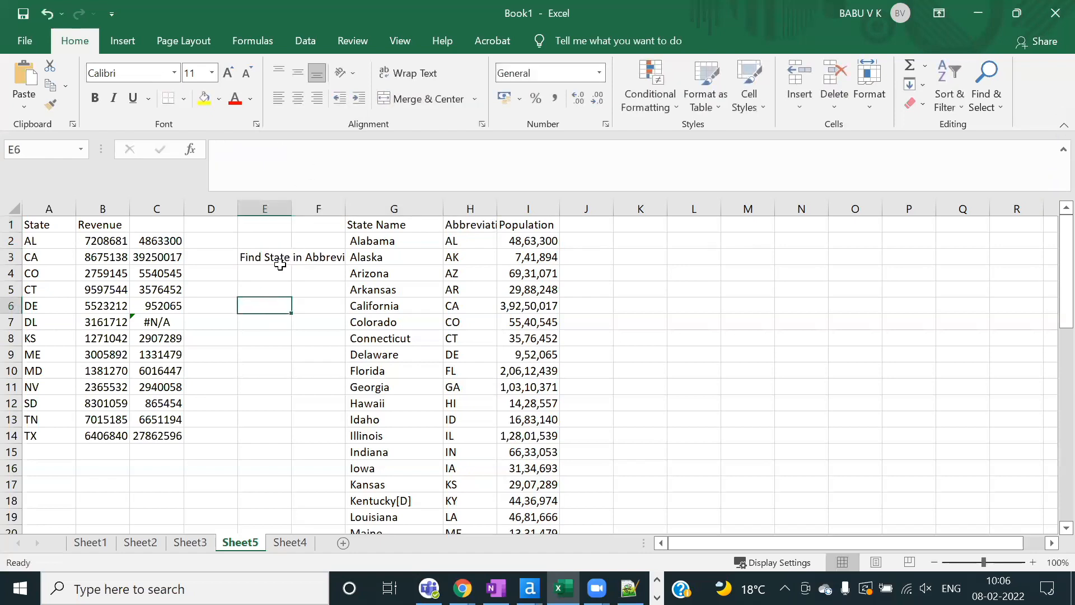
double_click(292, 209)
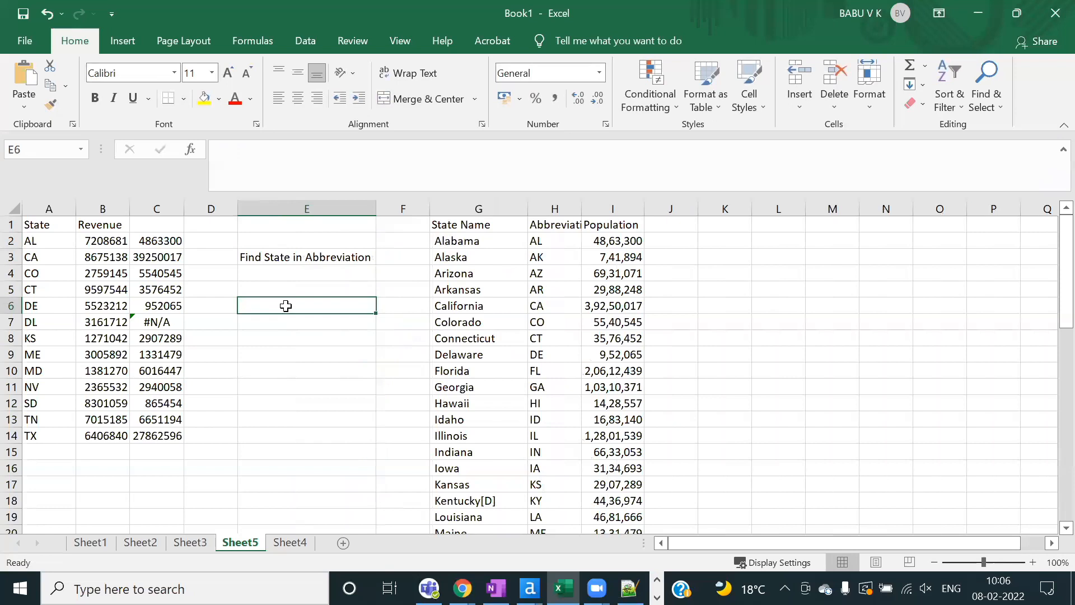
Step: Compare AL in A2 with H2, widen column H, and relate the population to C2
left_click(49, 243)
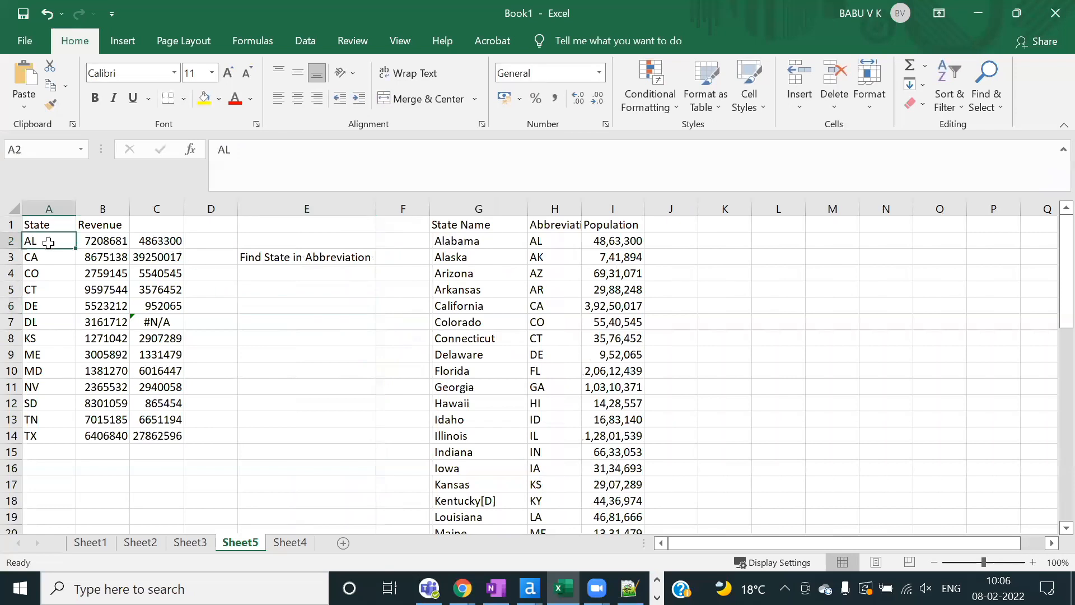
left_click(547, 243)
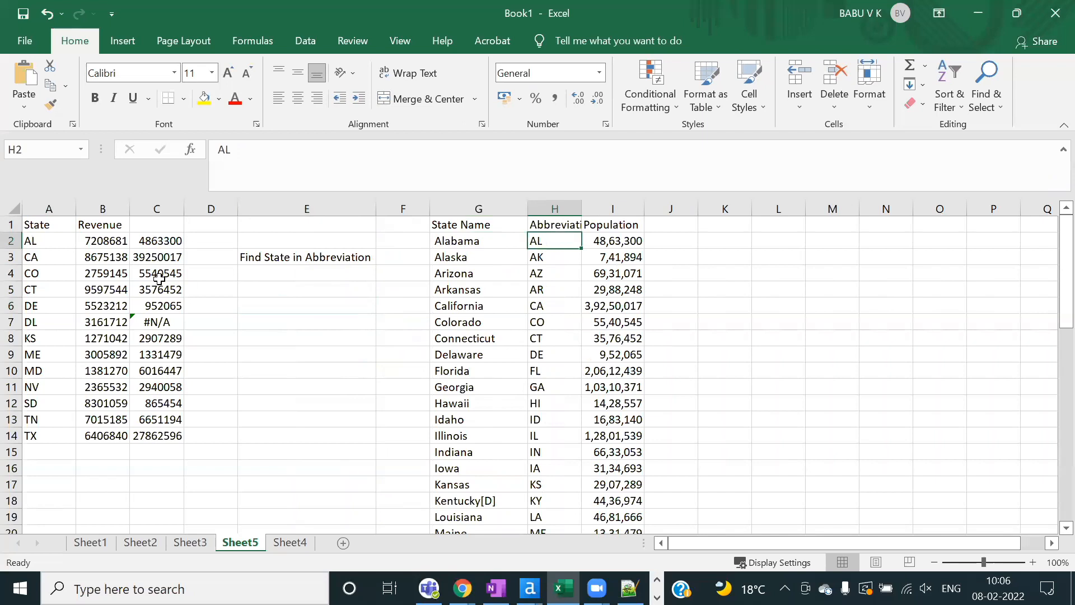
left_click(40, 242)
left_click(538, 240)
double_click(581, 211)
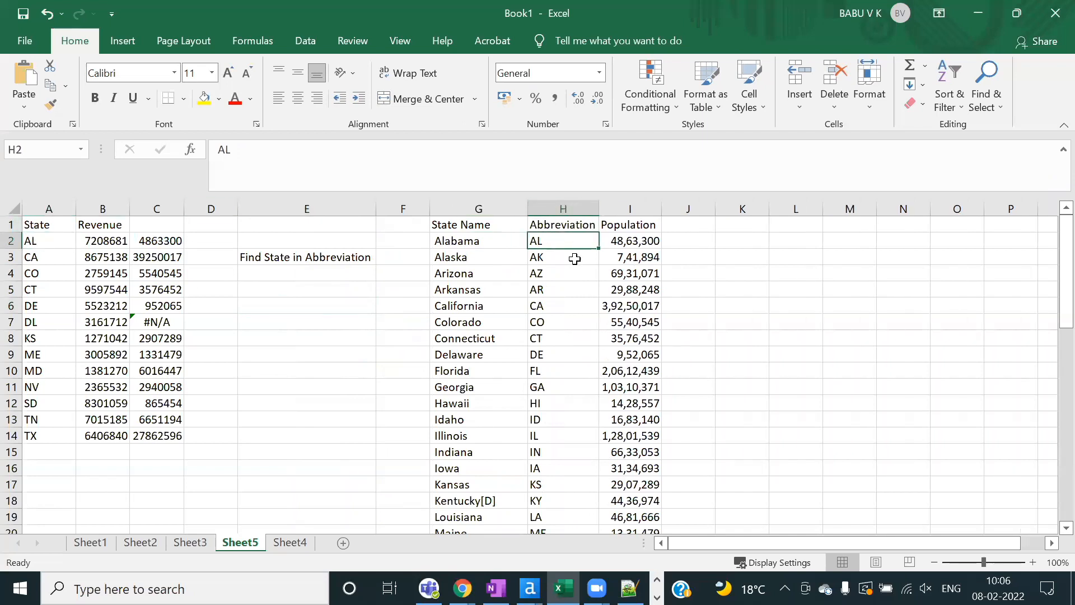
left_click(634, 245)
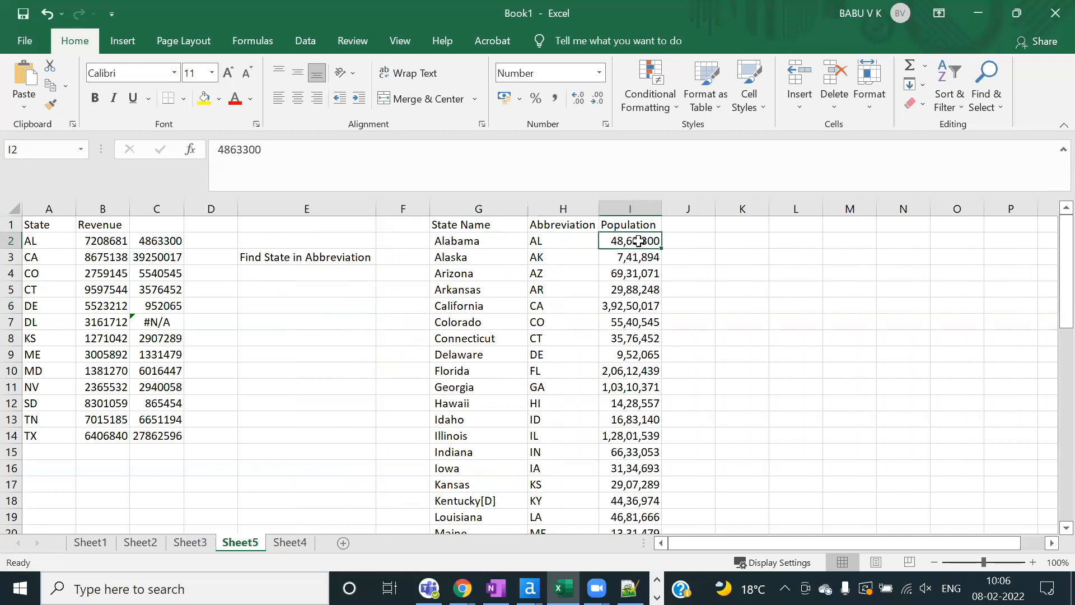
left_click(161, 242)
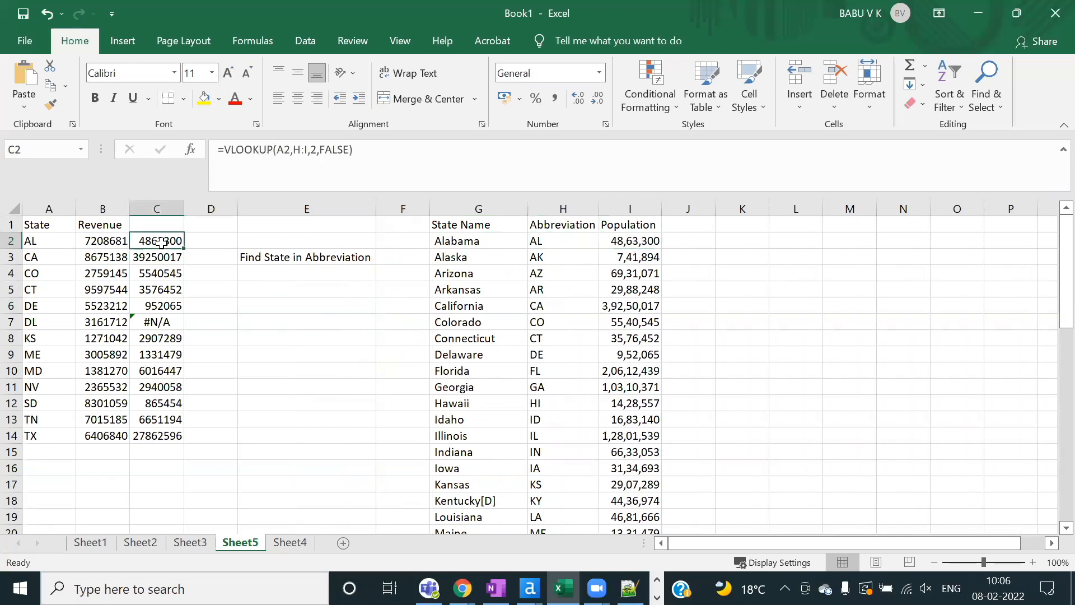
left_click(295, 257)
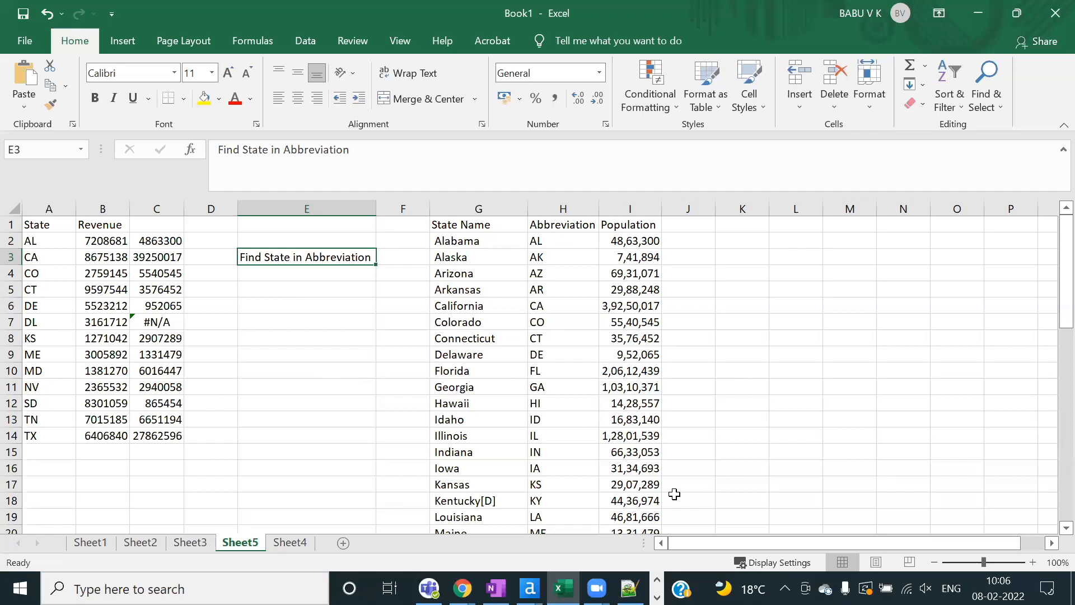
Step: Set the speaker volume to 90 and return to the Alteryx workflow
left_click(926, 589)
left_click_drag(990, 551, 1002, 554)
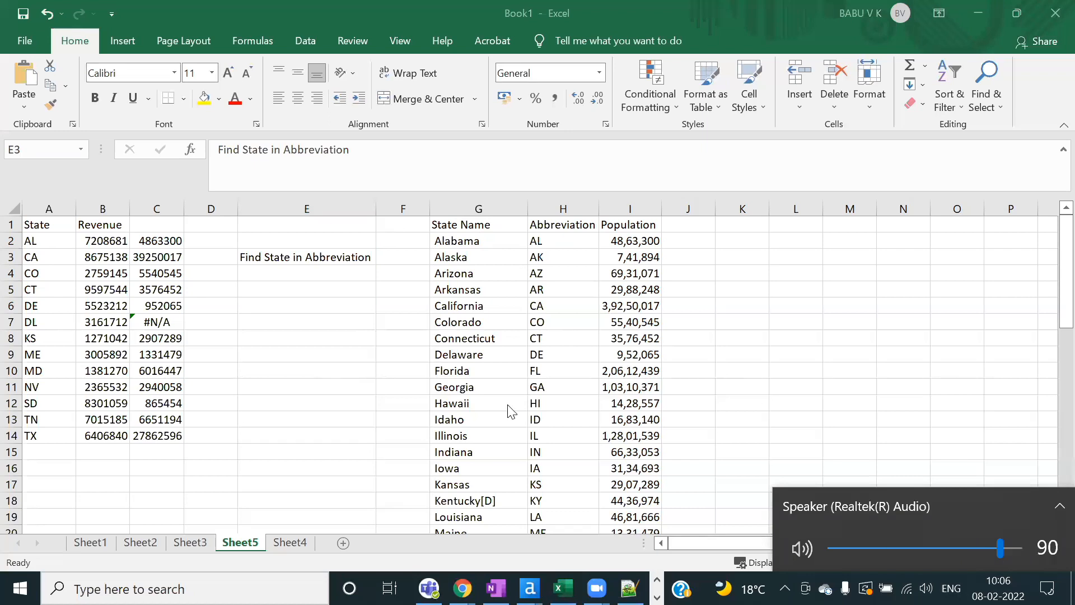
left_click(299, 322)
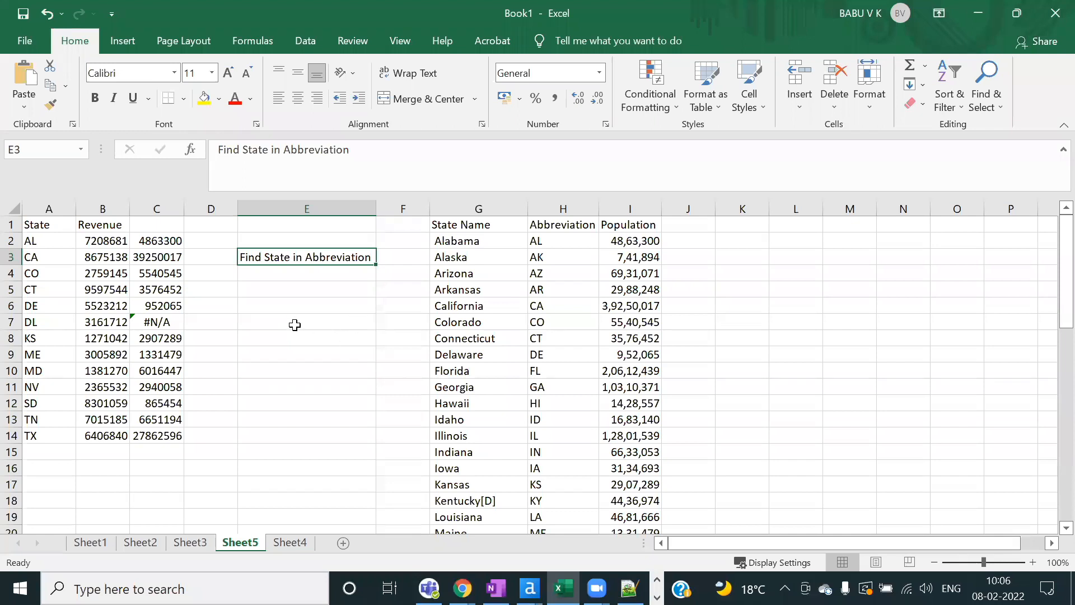
left_click(294, 324)
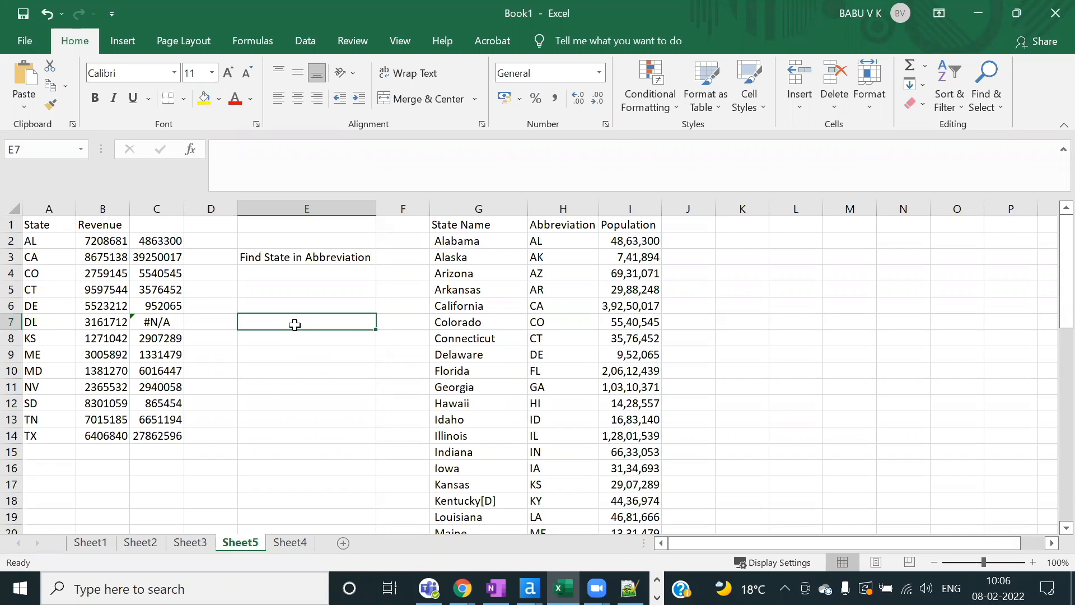
left_click(297, 253)
key("alt+Tab")
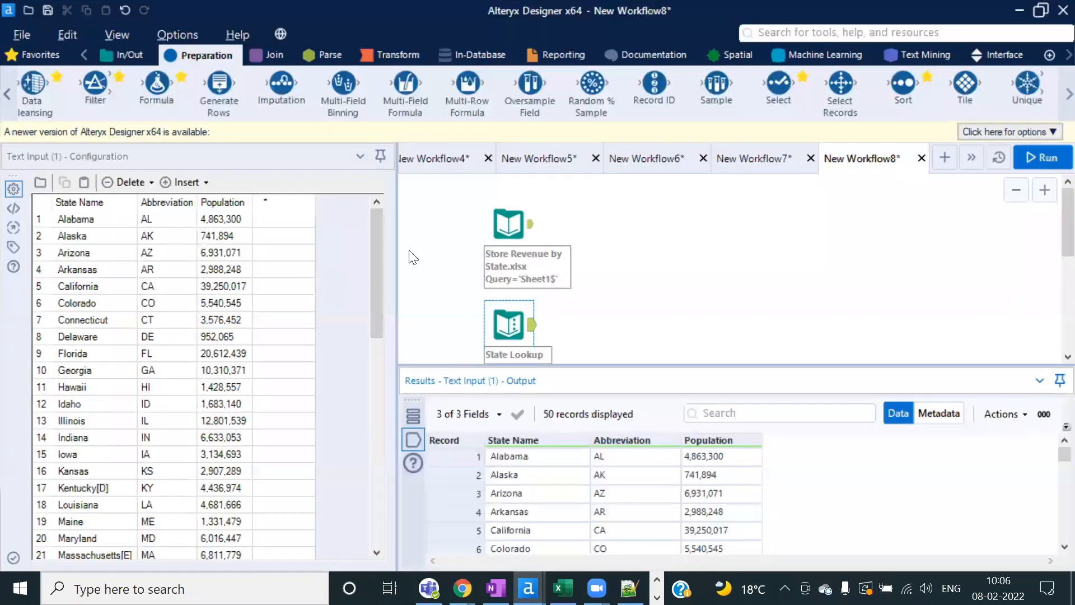
Step: Add a Find Replace tool, connecting Store Revenue to F and State Lookup to R
left_click(274, 56)
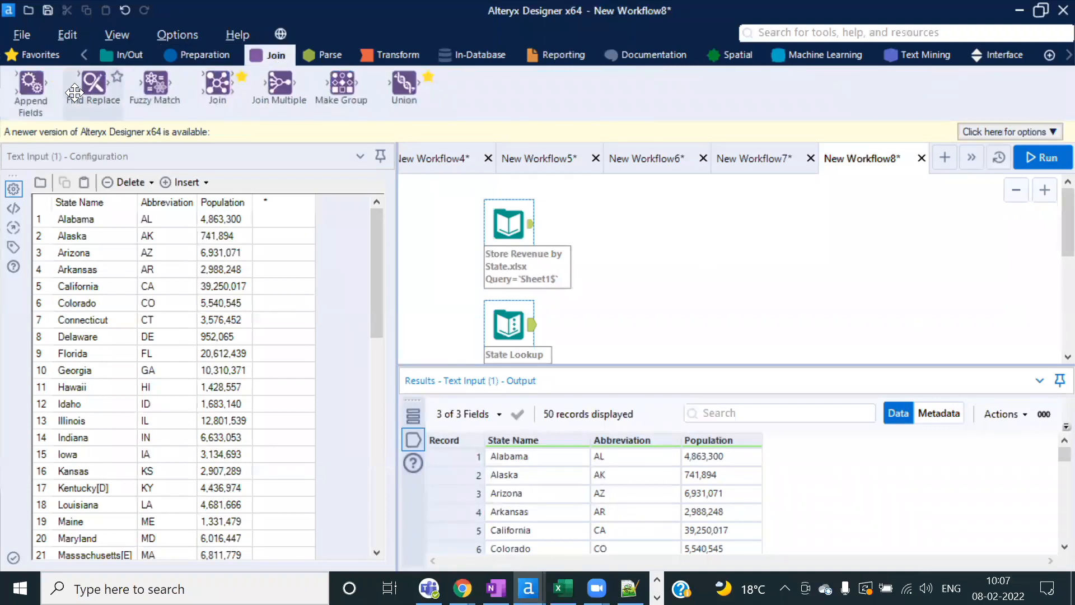
left_click_drag(85, 82, 647, 264)
left_click_drag(531, 224, 632, 254)
left_click_drag(530, 326, 644, 275)
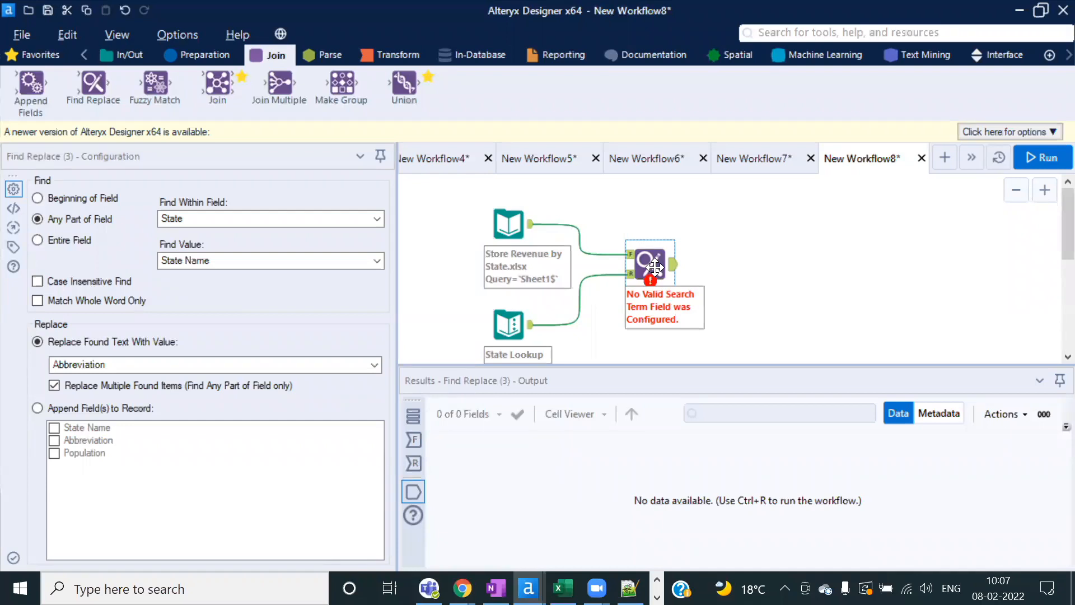
Step: Review the state codes and lookup columns in Excel, then the State Lookup data in Alteryx
key("alt+Tab")
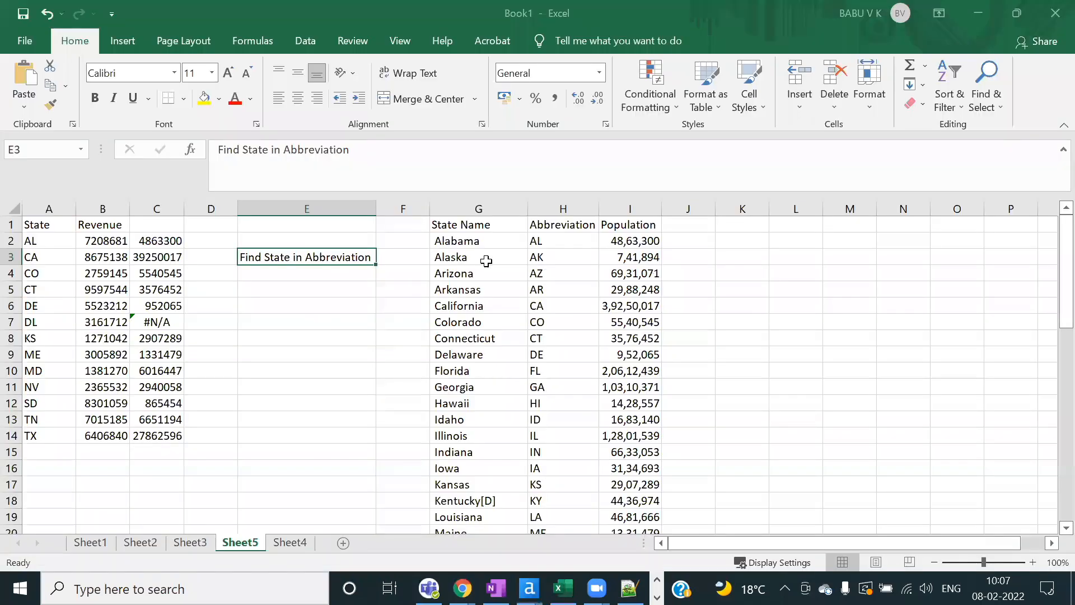
left_click(53, 243)
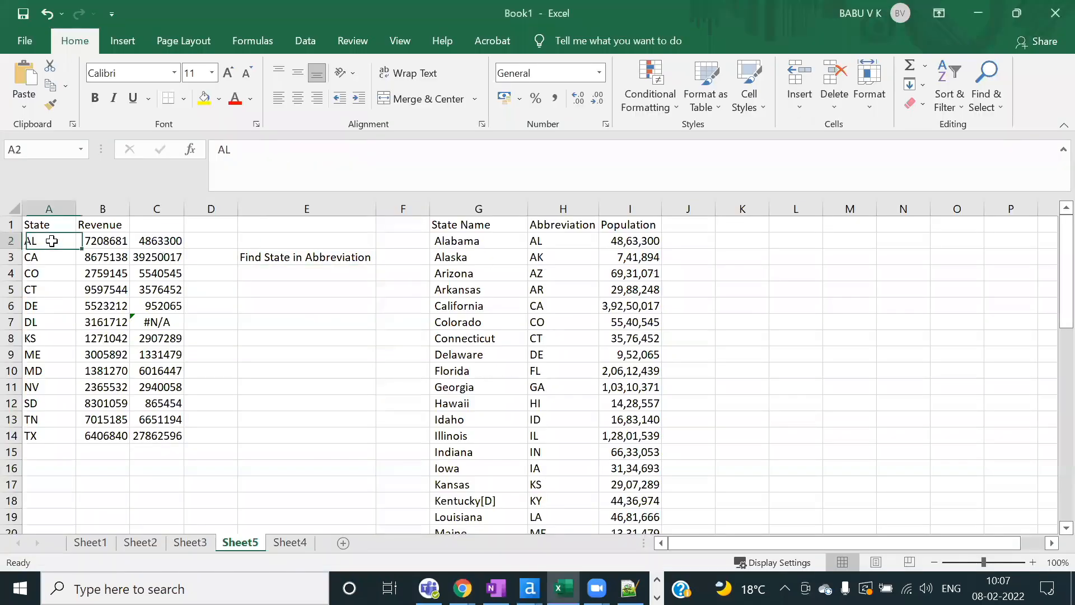
left_click(524, 240)
left_click_drag(74, 225, 114, 434)
key("alt+Tab")
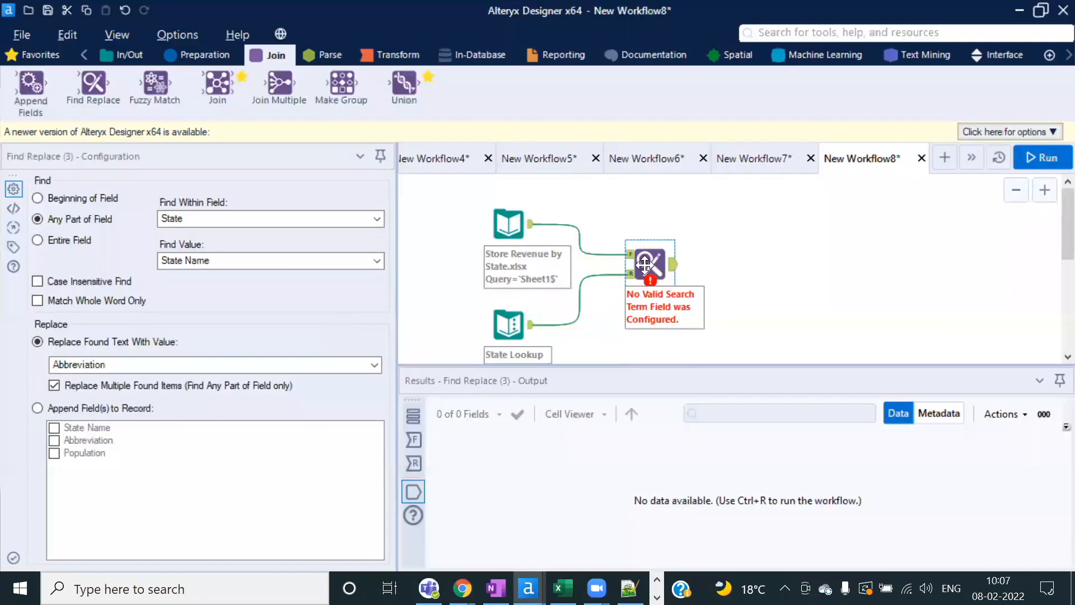
key("alt+Tab")
left_click_drag(580, 235, 664, 402)
left_click(643, 381)
key("alt+Tab")
left_click(514, 329)
left_click(650, 263)
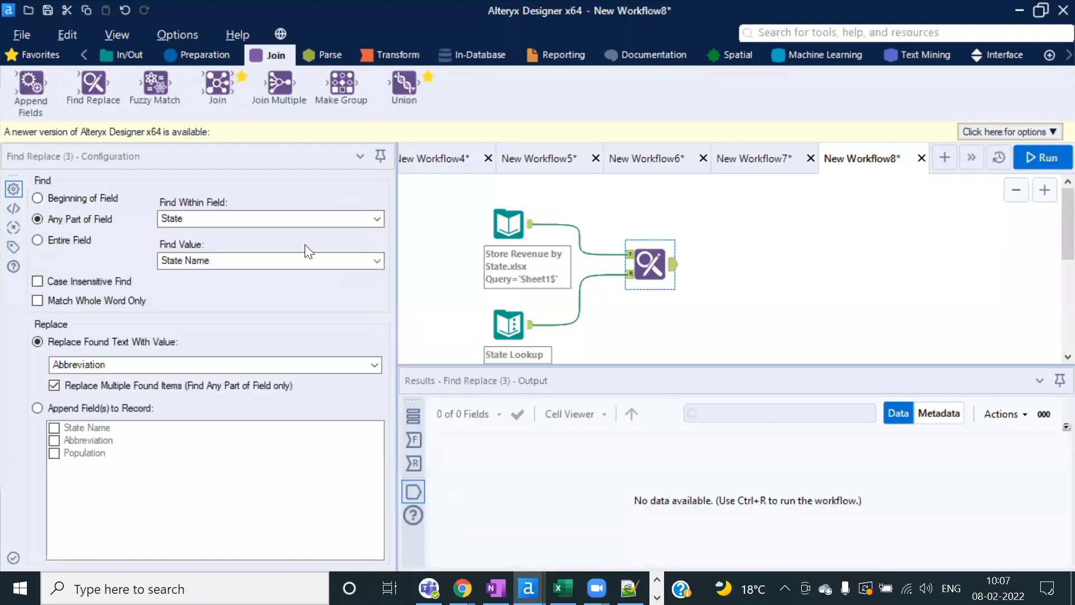
Step: Keep State as the Find Within Field, checking the AL code in Excel
left_click(376, 217)
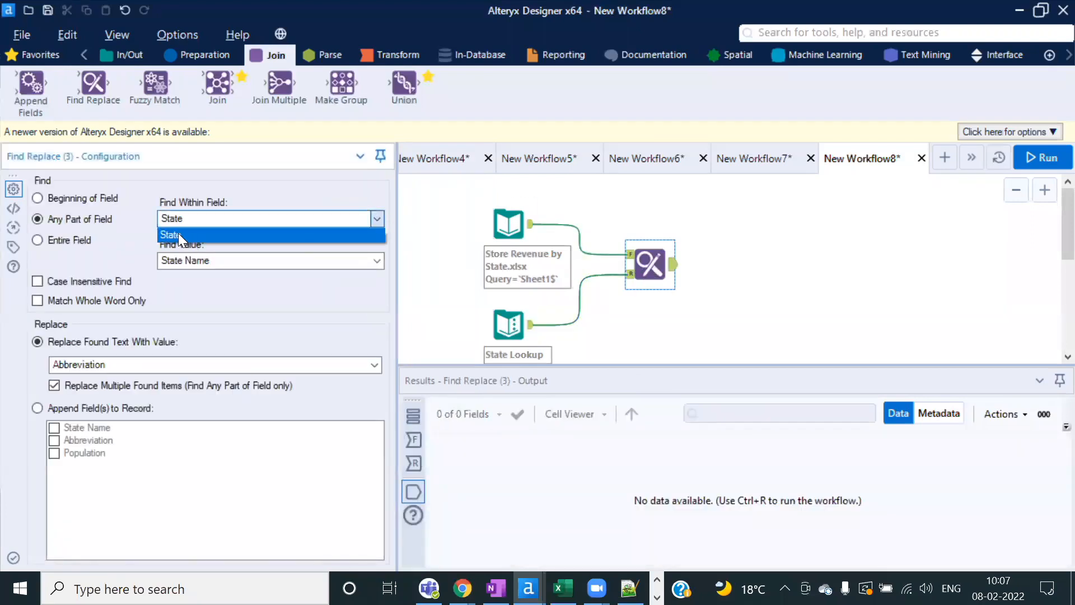
left_click(178, 234)
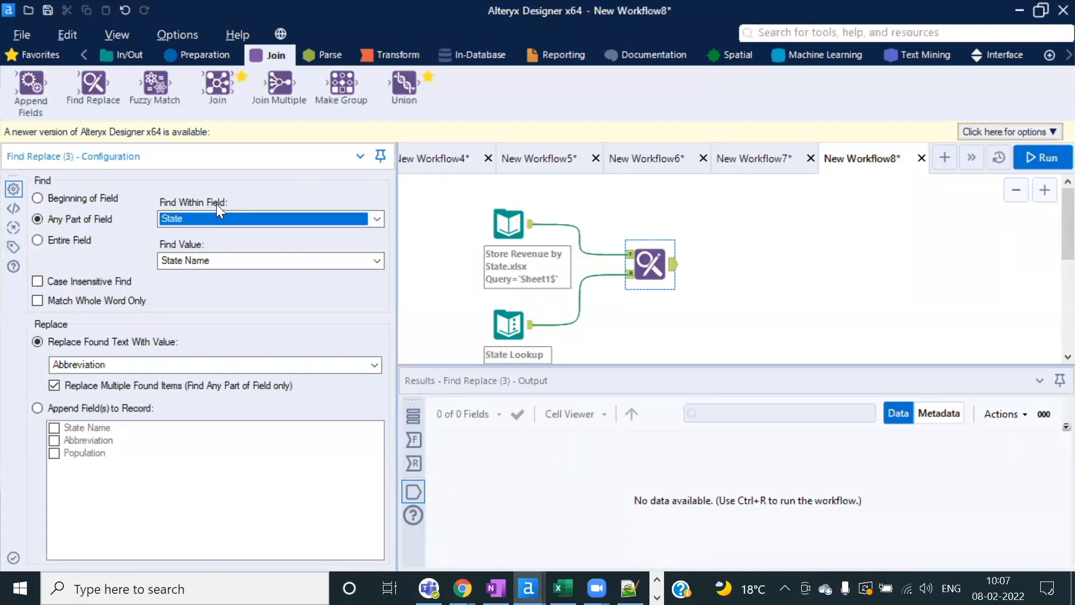
key("alt+Tab")
left_click(35, 242)
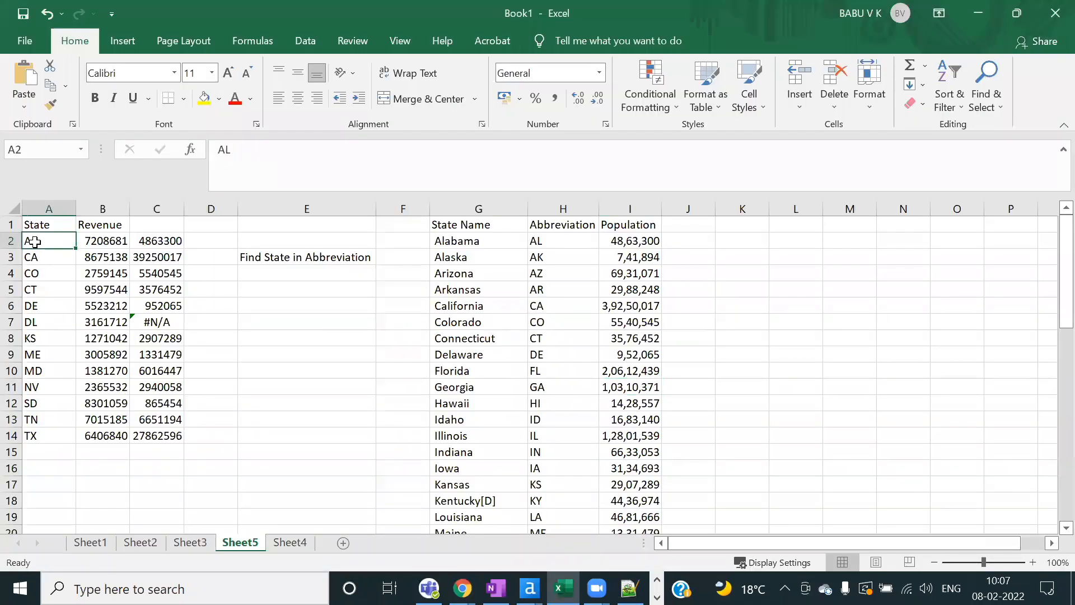
key("alt+Tab")
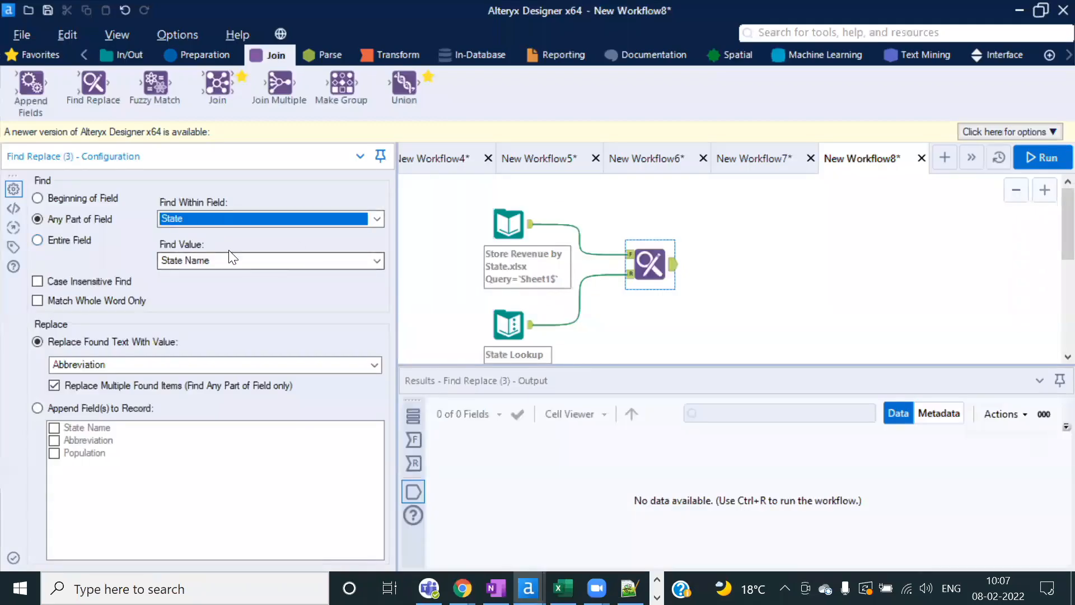
key("alt+Tab")
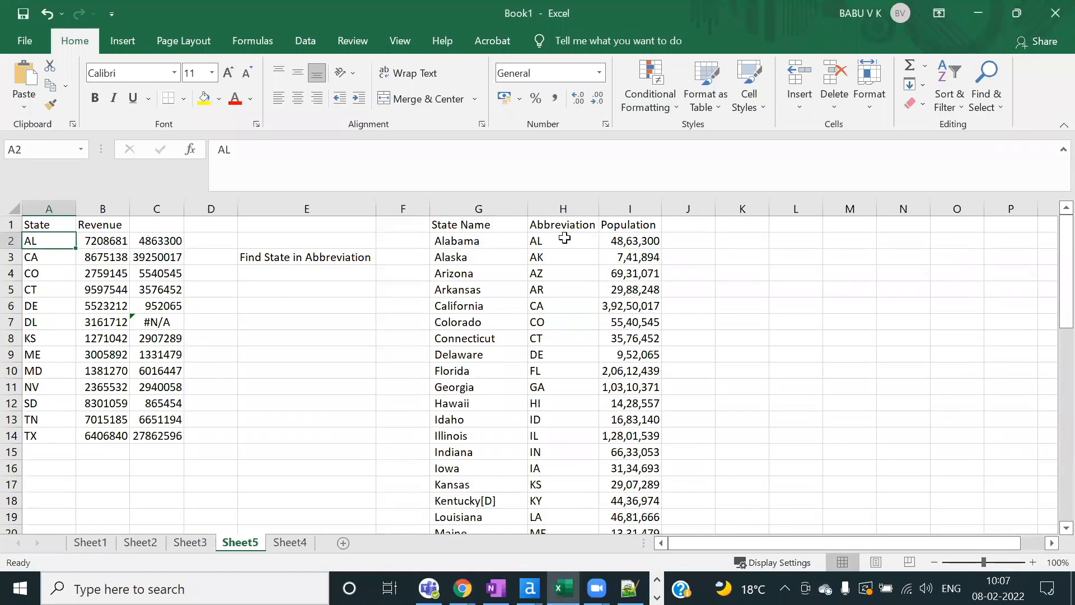
key("alt+Tab")
Step: Set Find Value to Abbreviation and append the State Name and Population fields
left_click(373, 266)
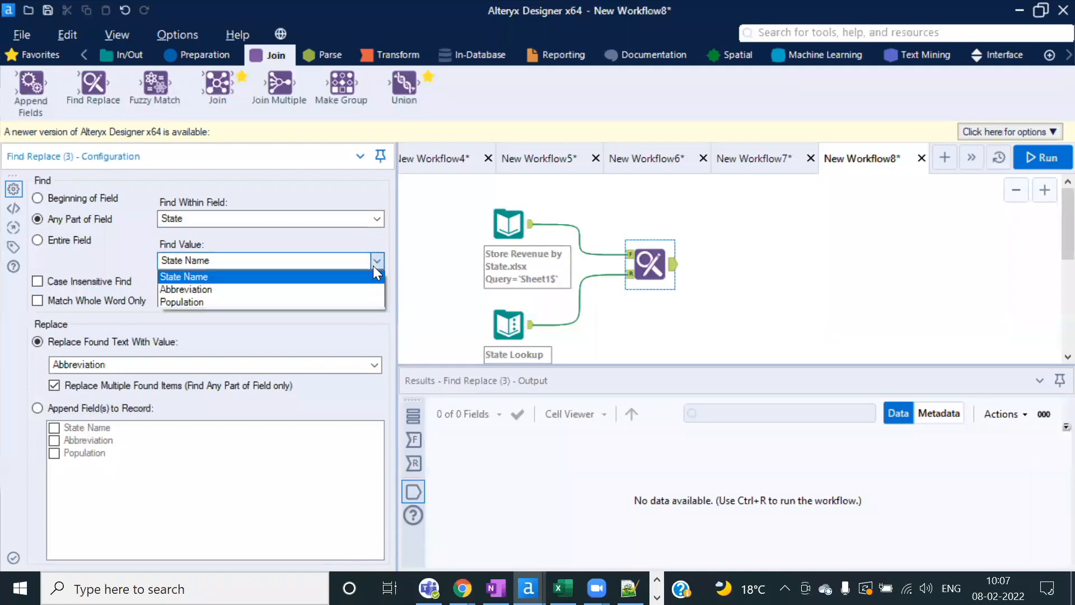
left_click(209, 289)
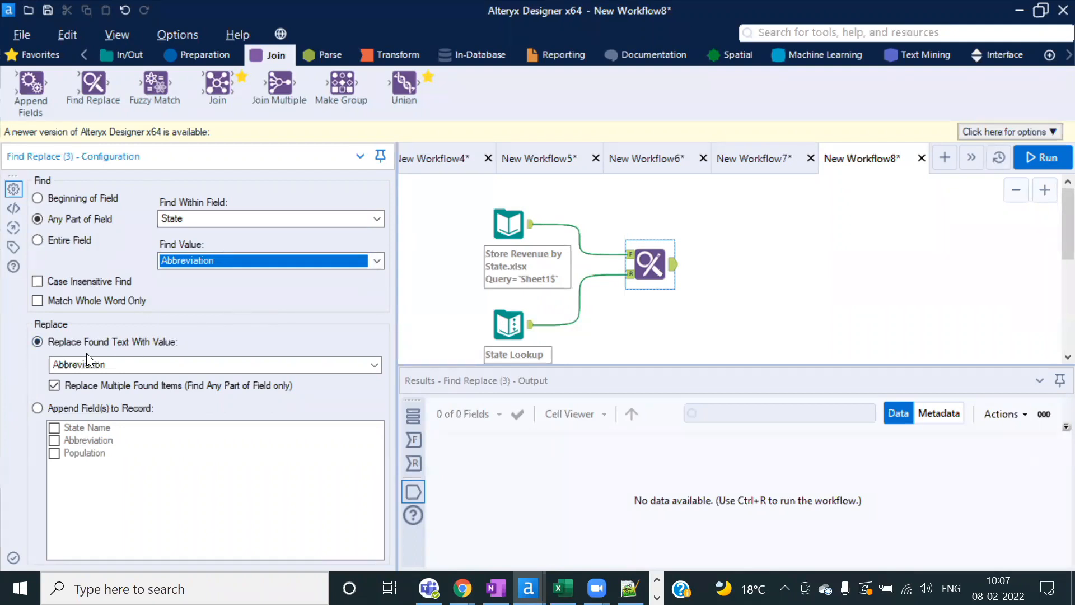
left_click(37, 408)
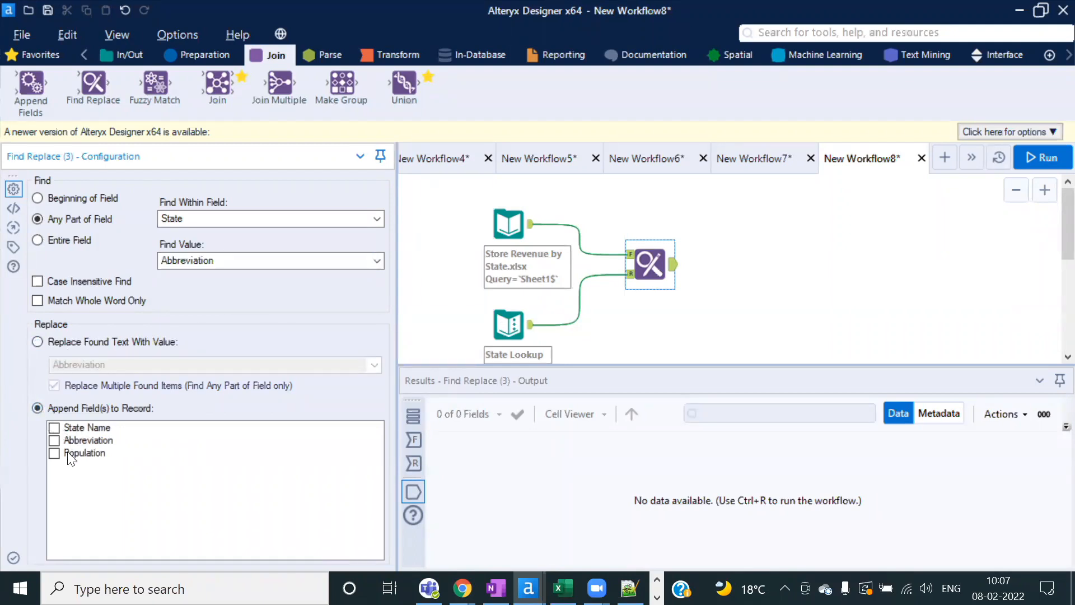
left_click(54, 453)
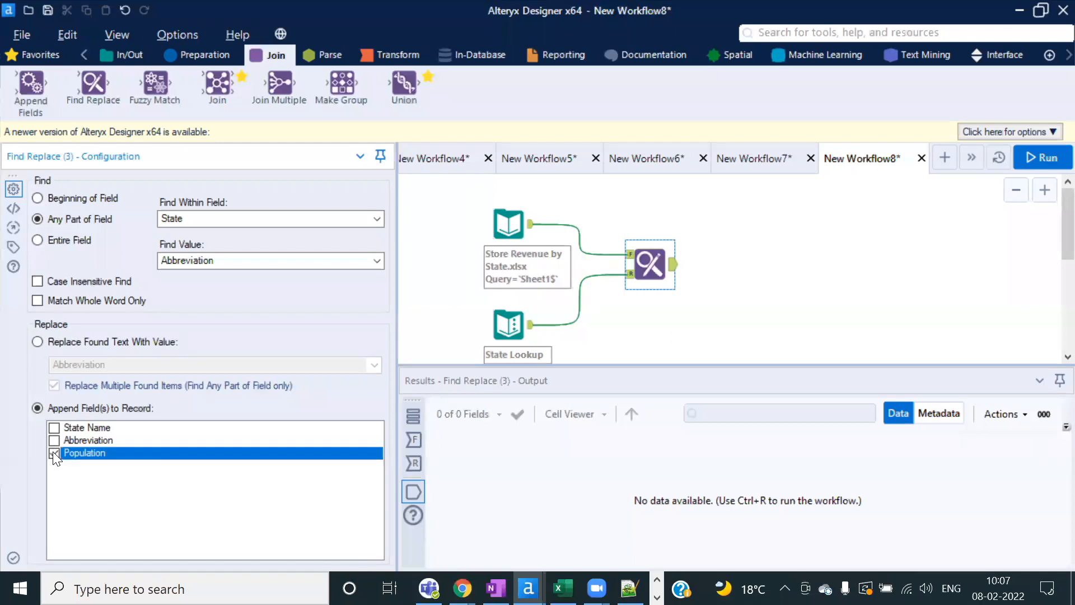
left_click(54, 427)
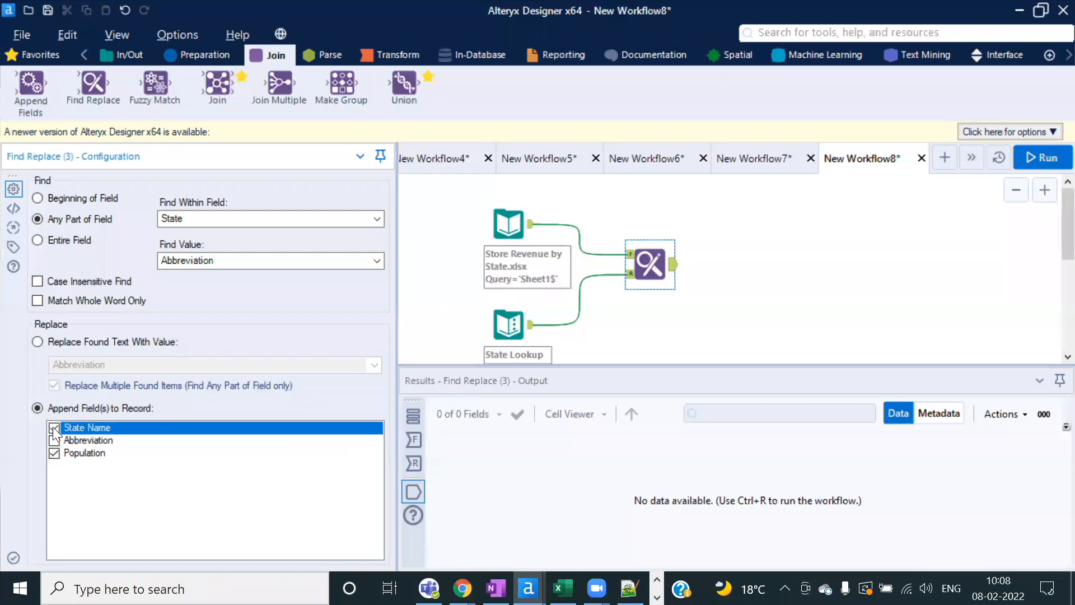
key("alt+Tab")
left_click(470, 227)
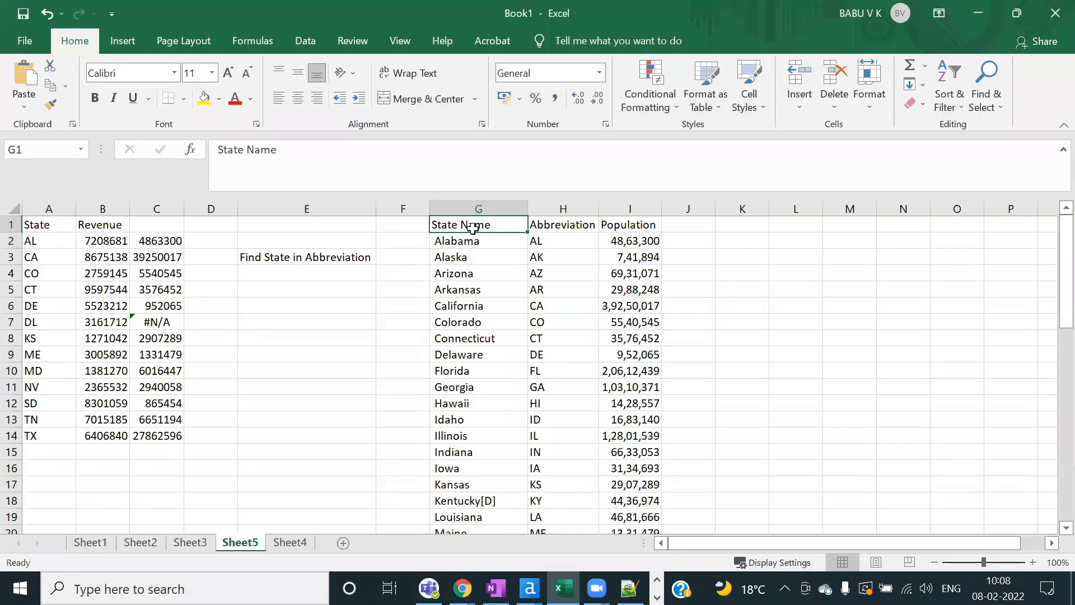
left_click(608, 226)
key("alt+Tab")
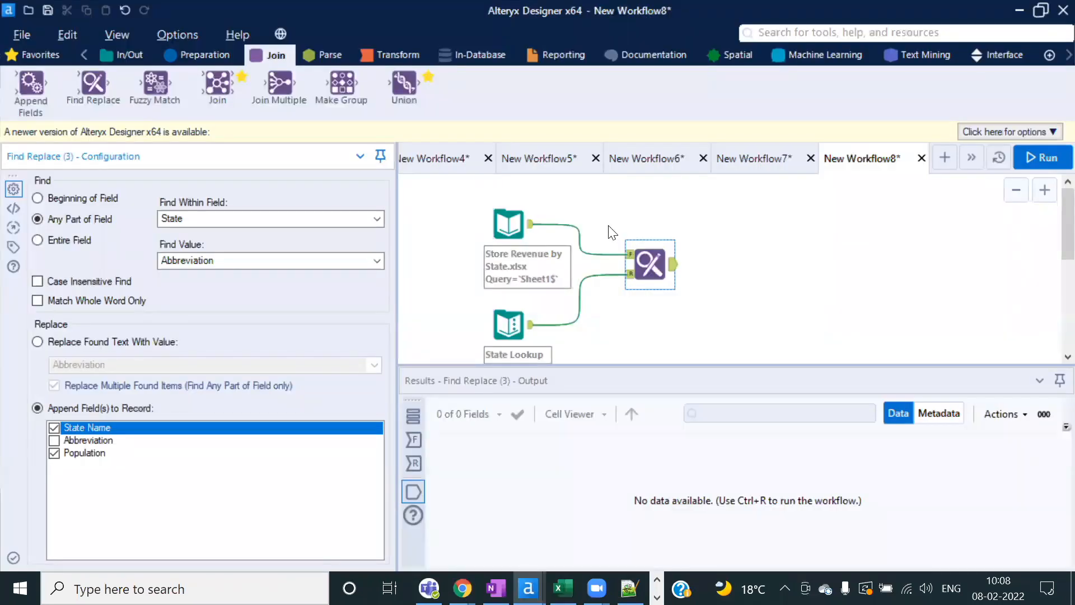
Step: Run the workflow and enlarge the Find Replace results grid to show all 13 records
left_click(1047, 157)
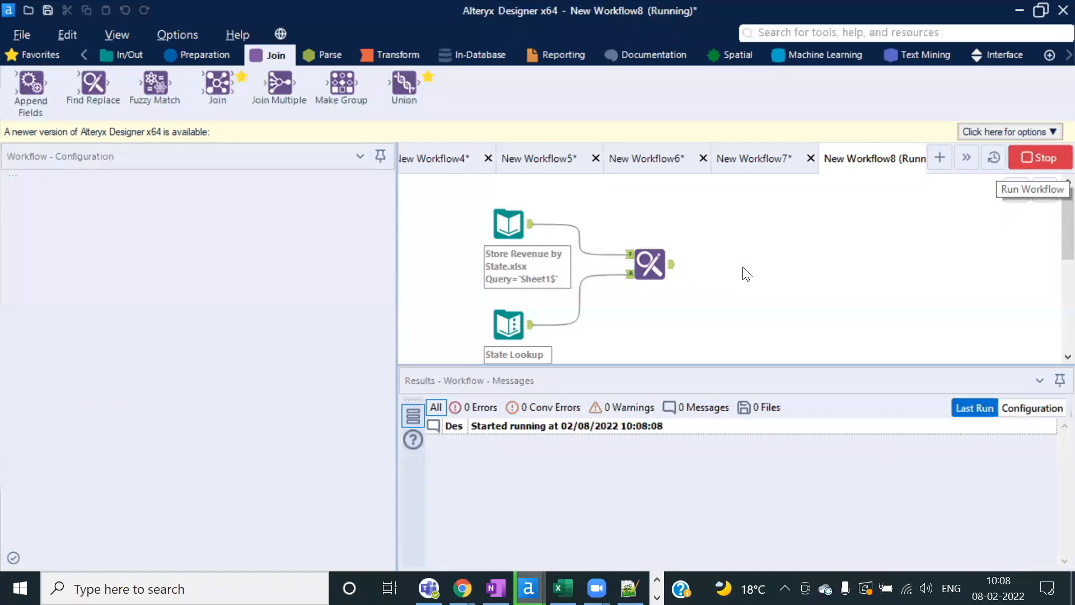
left_click(684, 360)
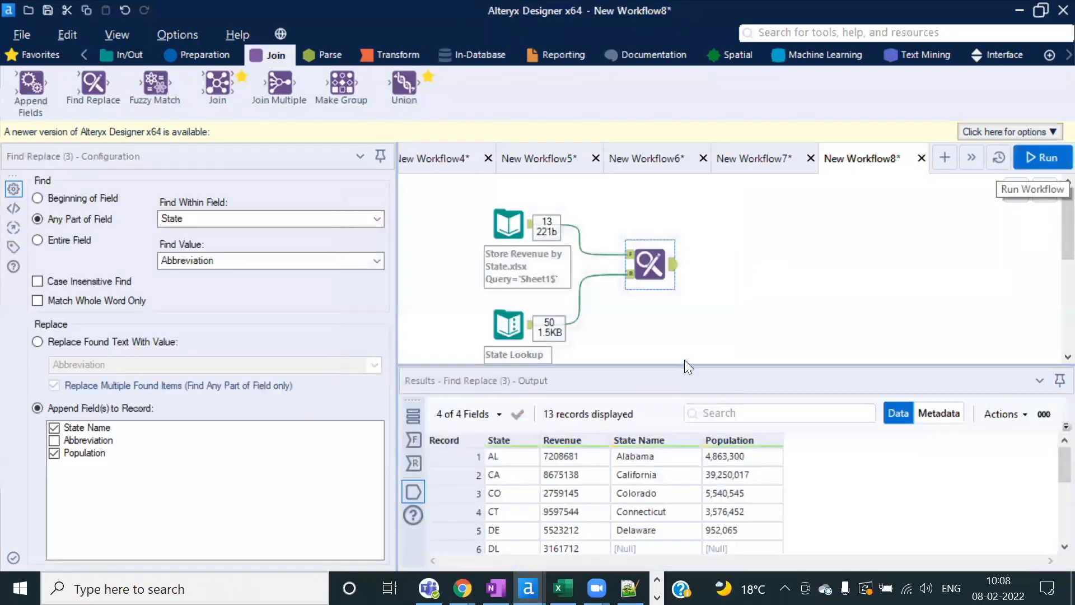
left_click(675, 266)
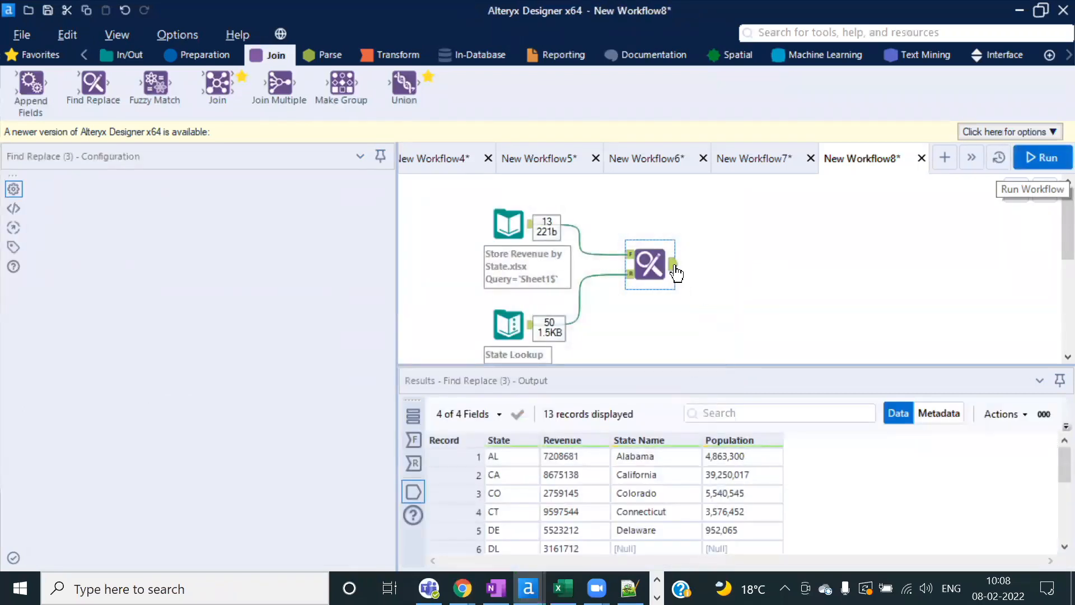
left_click(667, 336)
left_click(674, 266)
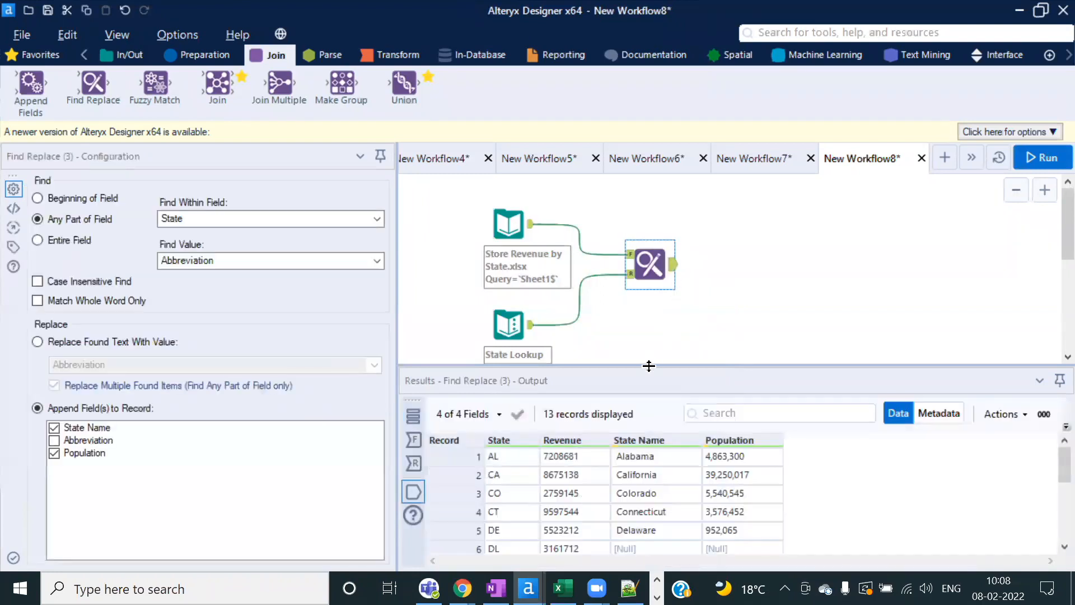
left_click_drag(648, 366, 622, 219)
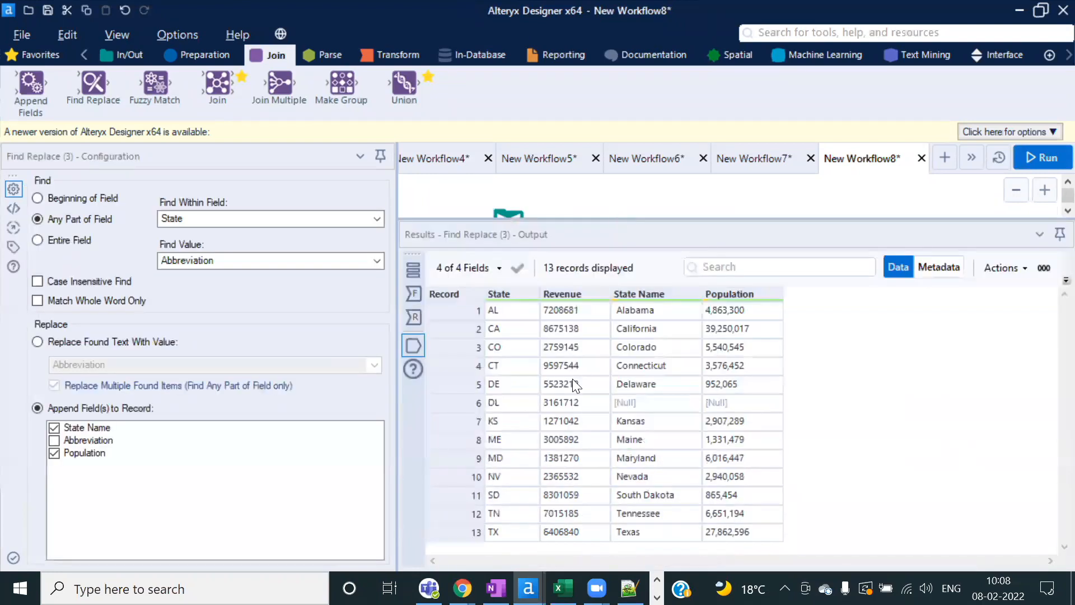
Step: Inspect the appended State and Population values in the output, unchecking State Name
left_click_drag(510, 309, 560, 525)
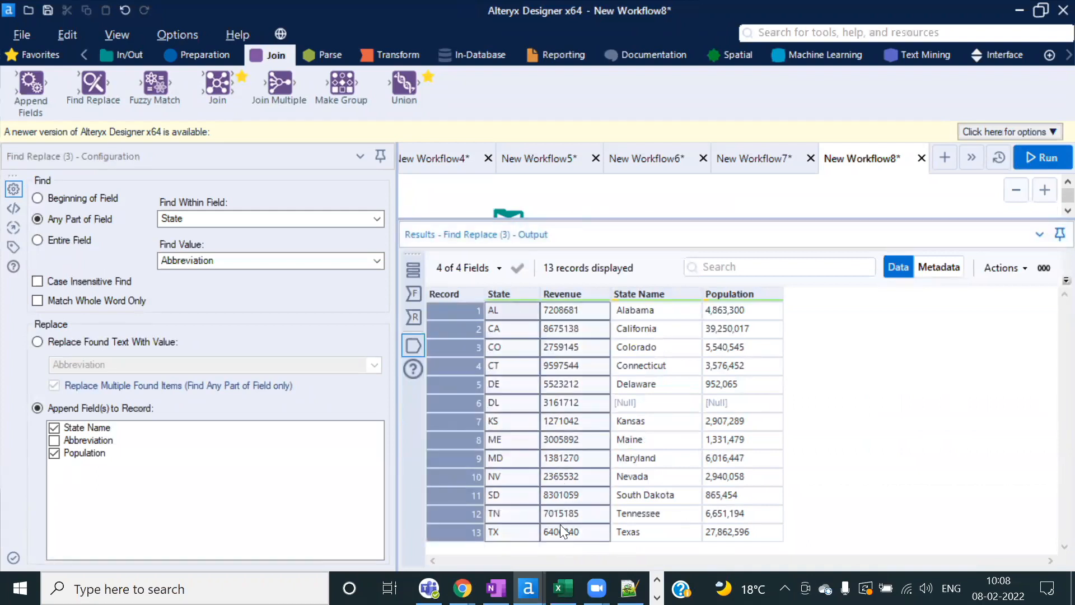
left_click(505, 311)
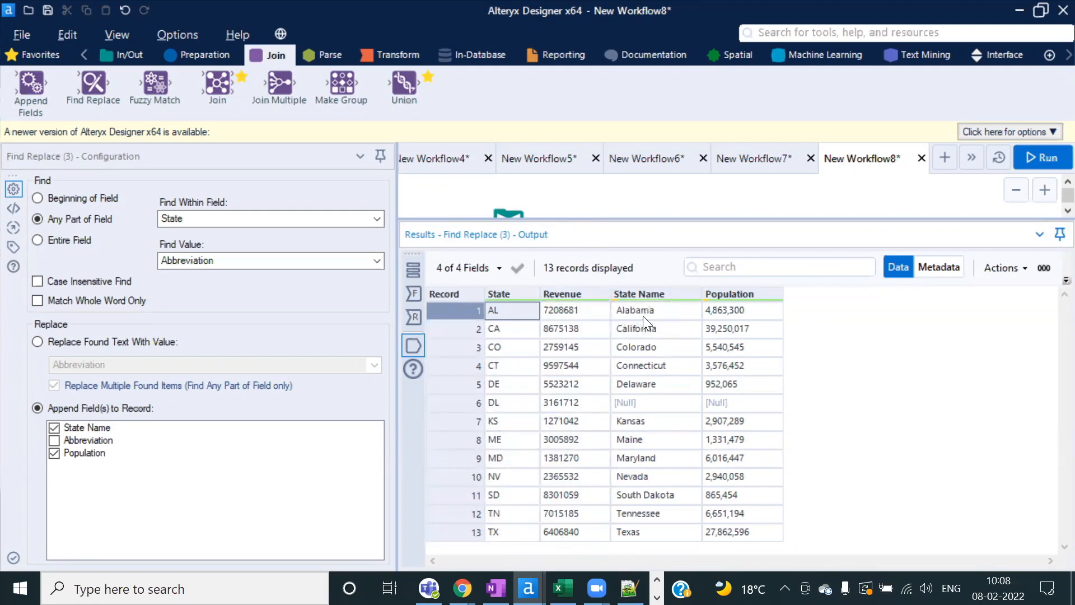
left_click(79, 430)
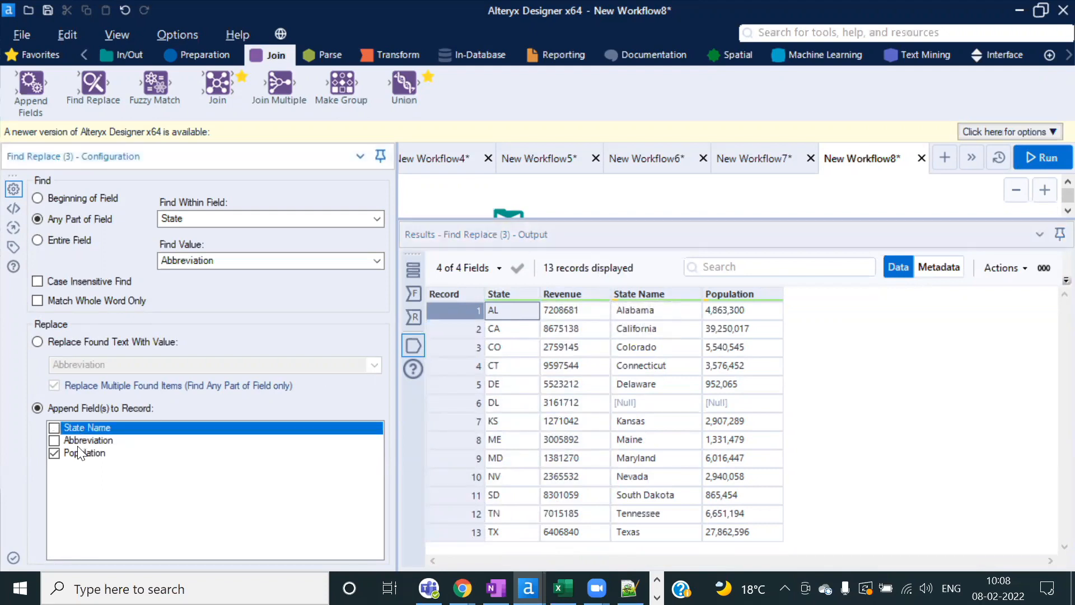
left_click_drag(743, 312, 741, 516)
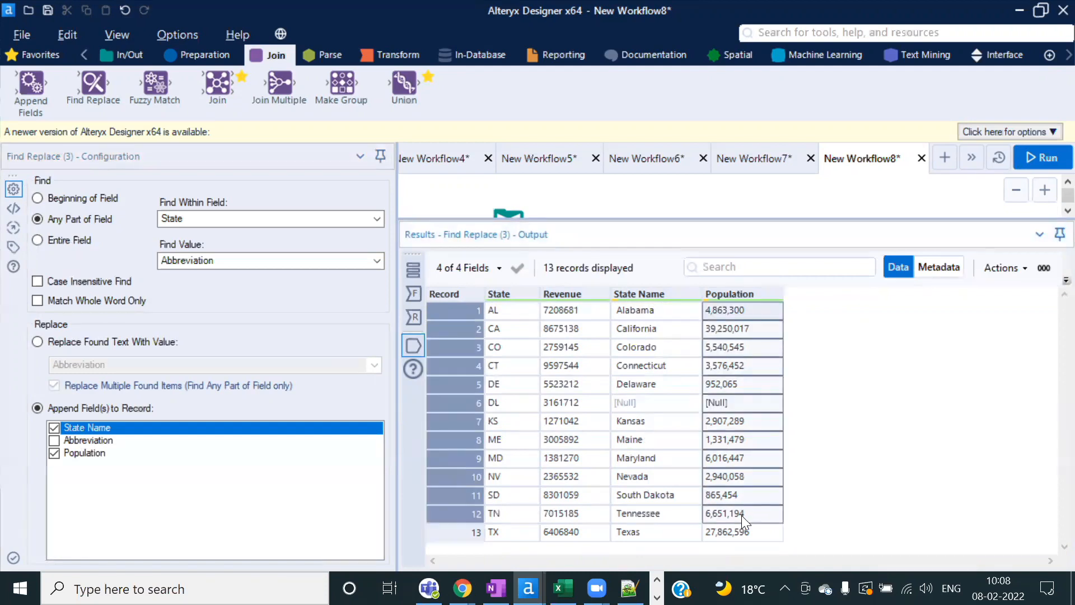
key("alt+Tab")
Step: Head column C on Sheet5 'Population' and autofit its width
left_click(216, 245)
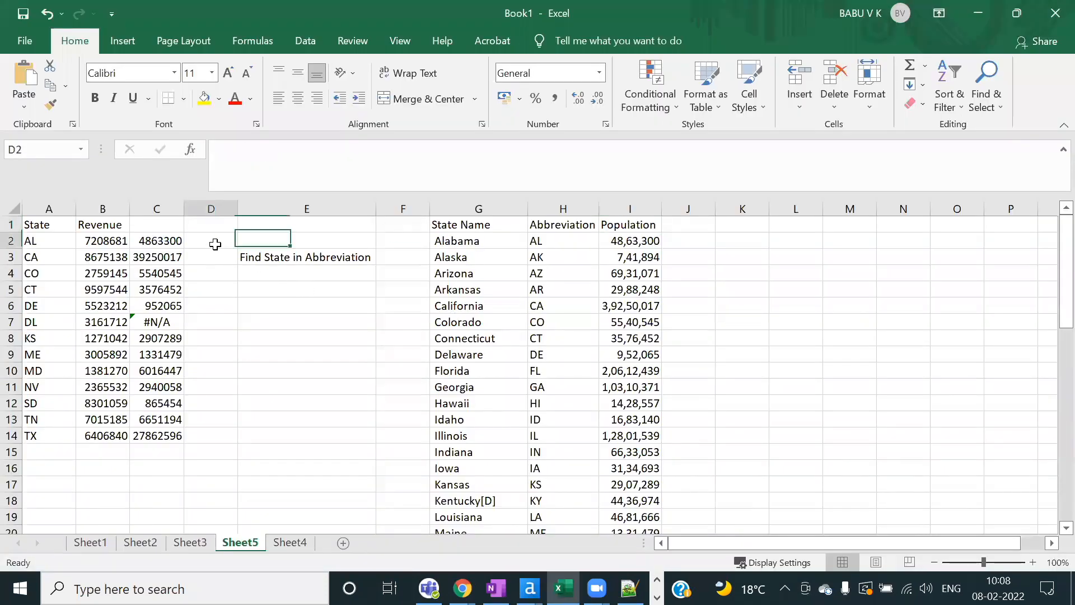
left_click(137, 223)
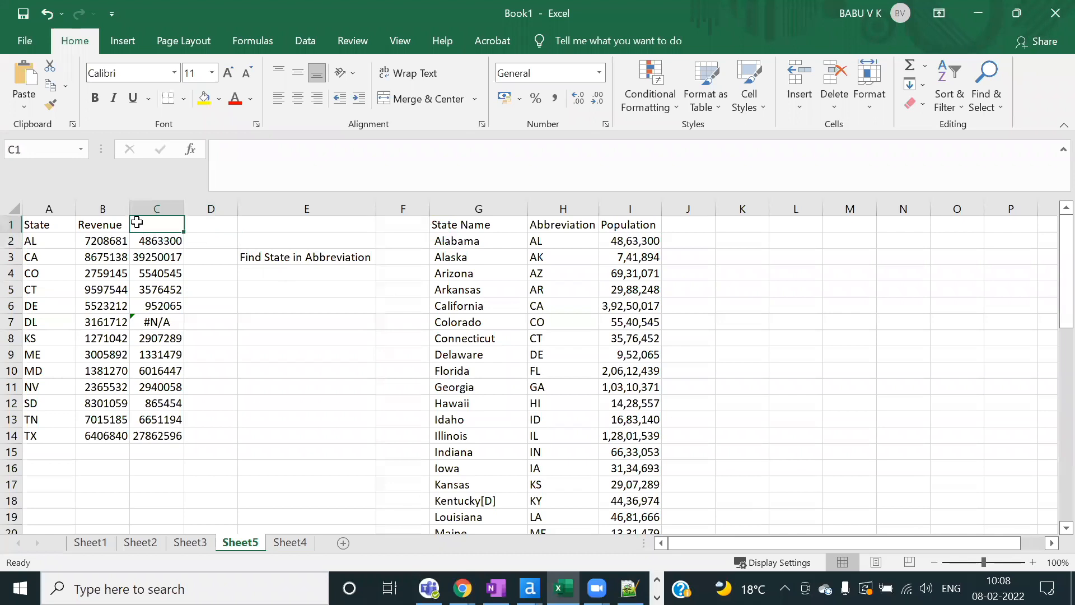
type("Population")
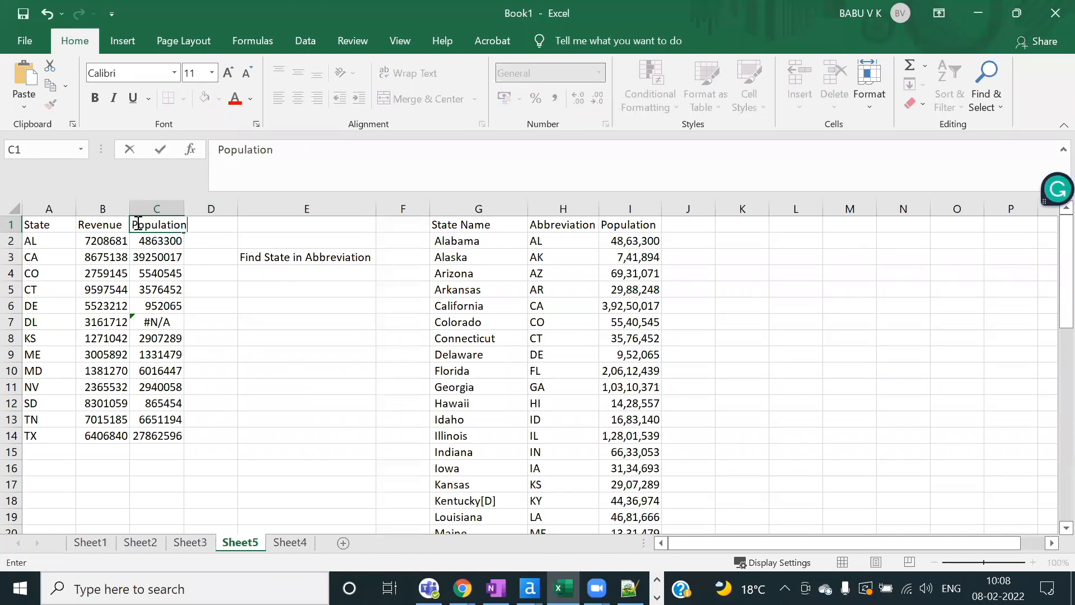
left_click(476, 224)
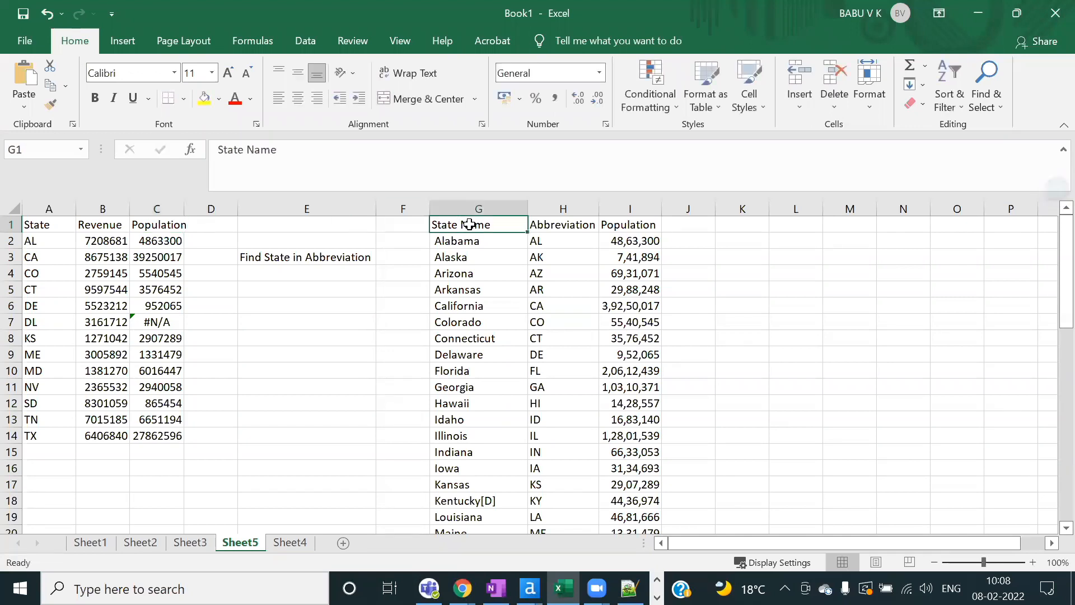
left_click(220, 224)
double_click(183, 209)
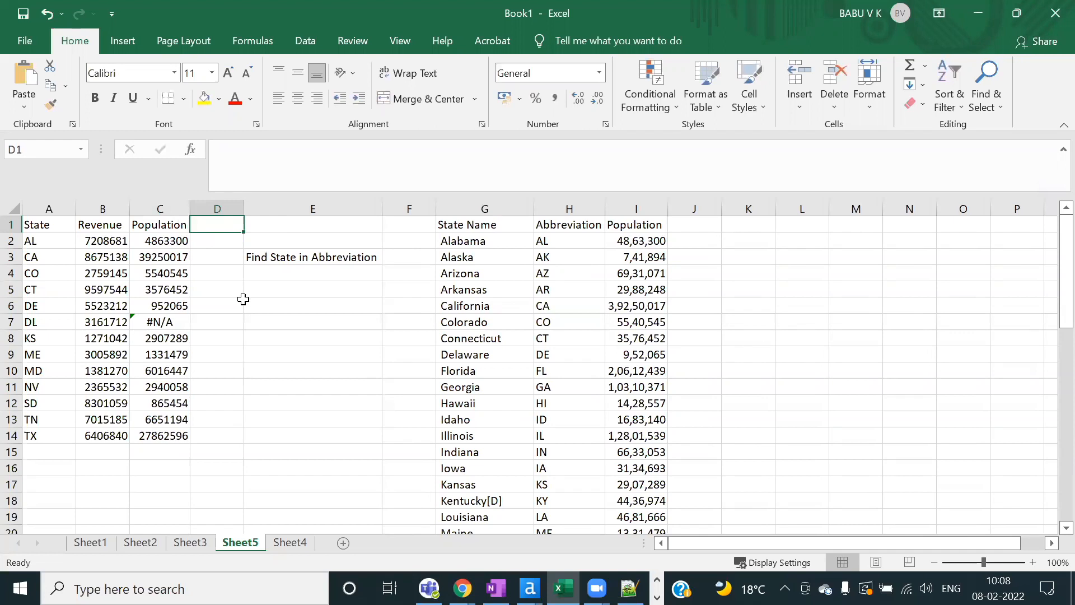
left_click(178, 240)
left_click(226, 240)
key("alt+Tab")
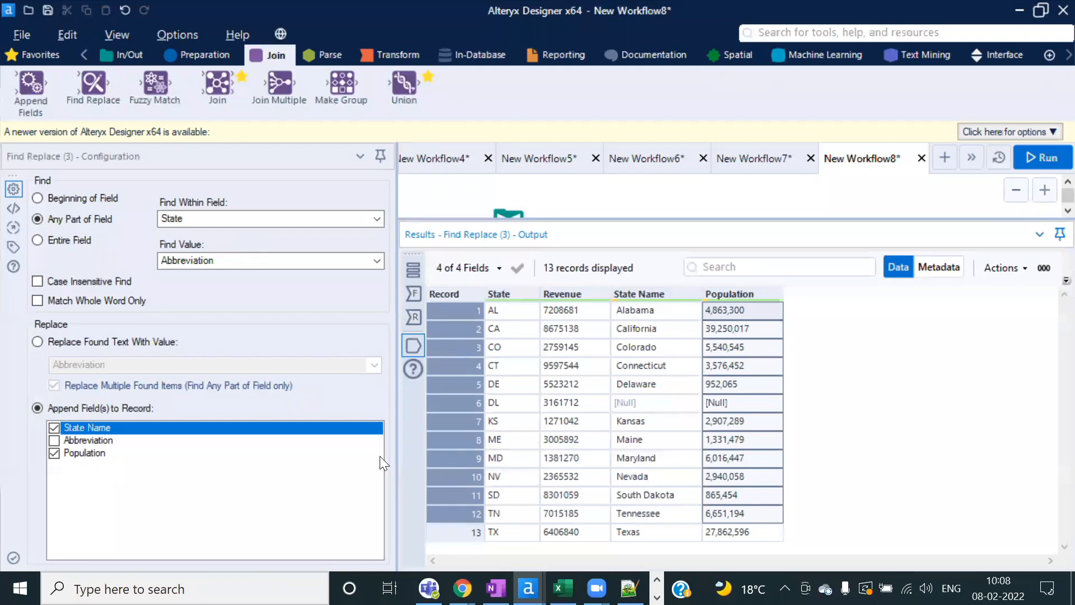
Step: Enlarge and zoom out the canvas, run the workflow with Ctrl+R, and delete Find Replace
left_click_drag(641, 218, 626, 300)
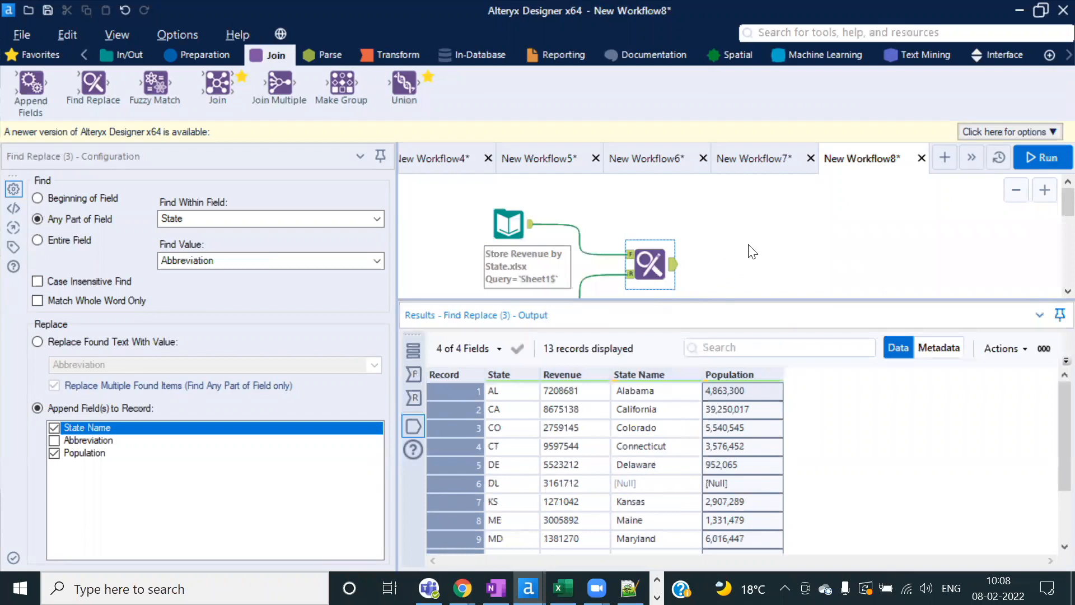
scroll(750, 246, "down", 1)
left_click_drag(621, 299, 622, 306)
scroll(656, 269, "down", 1)
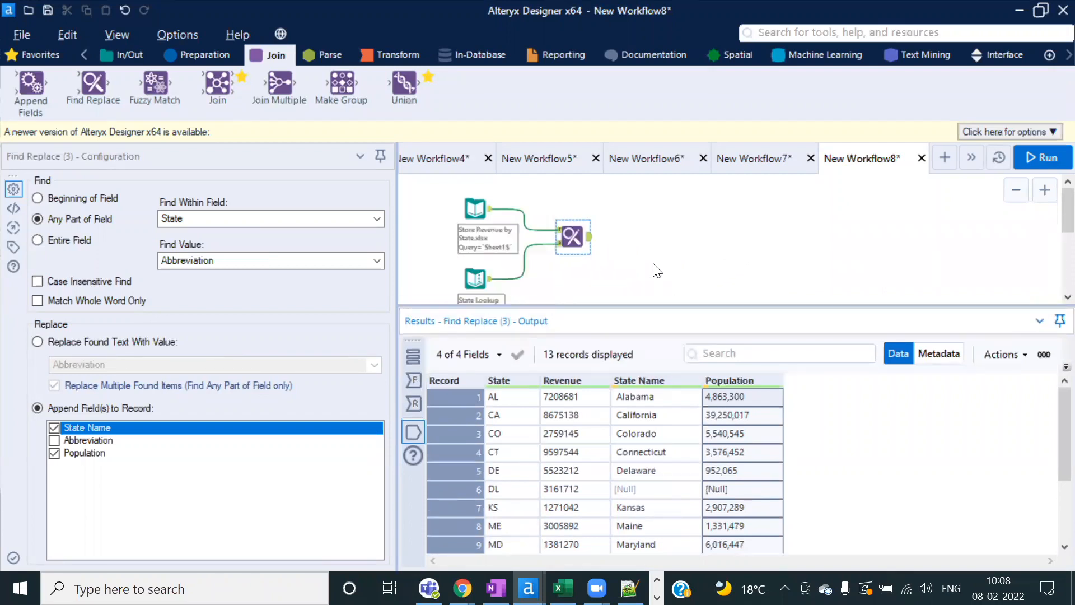
key("ctrl+r")
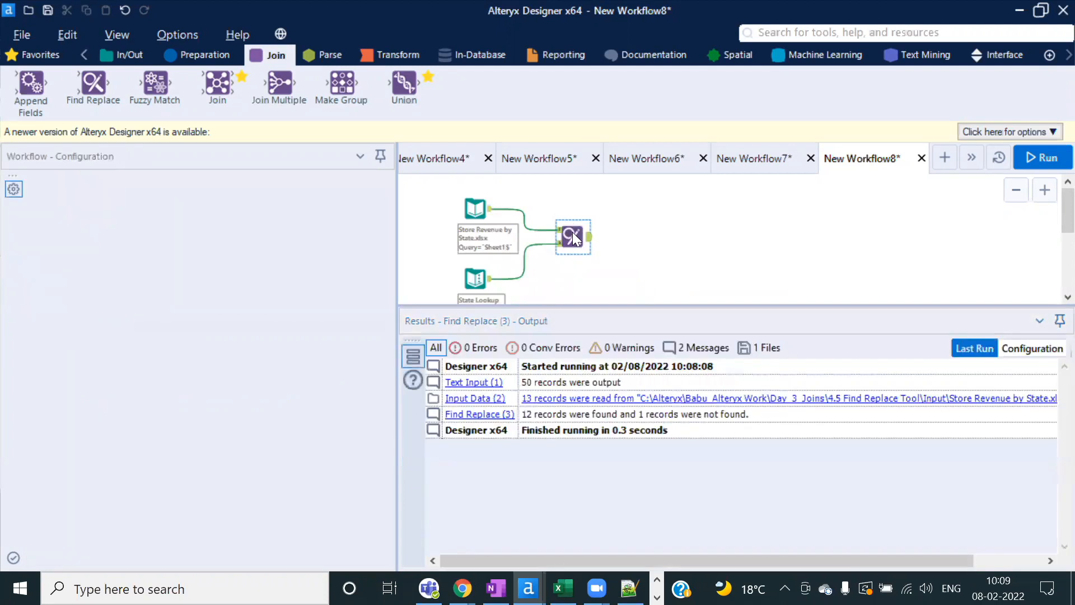
key("Delete")
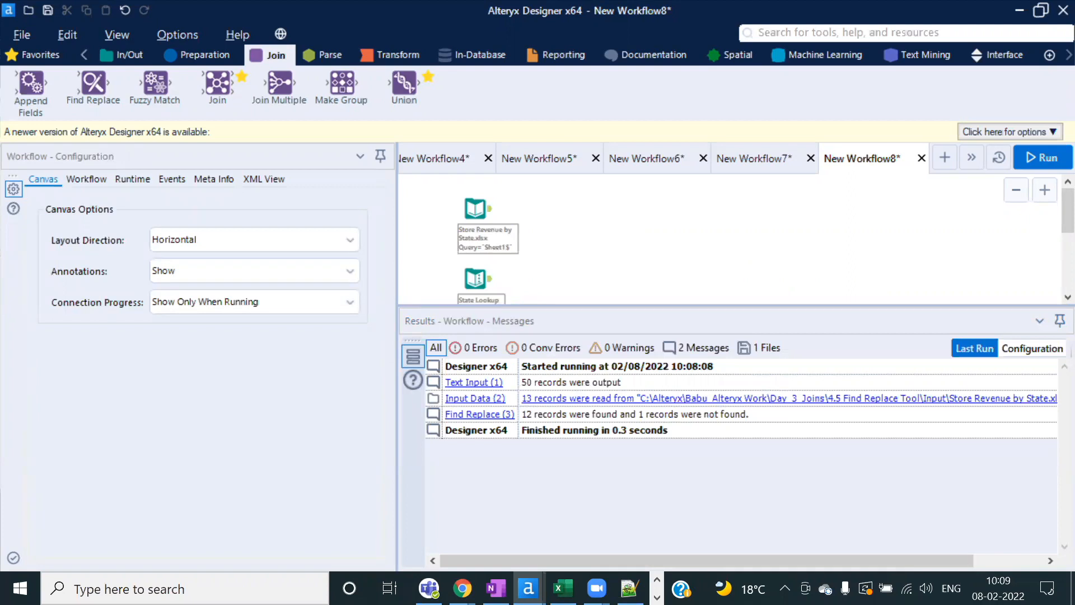
key("alt+Tab")
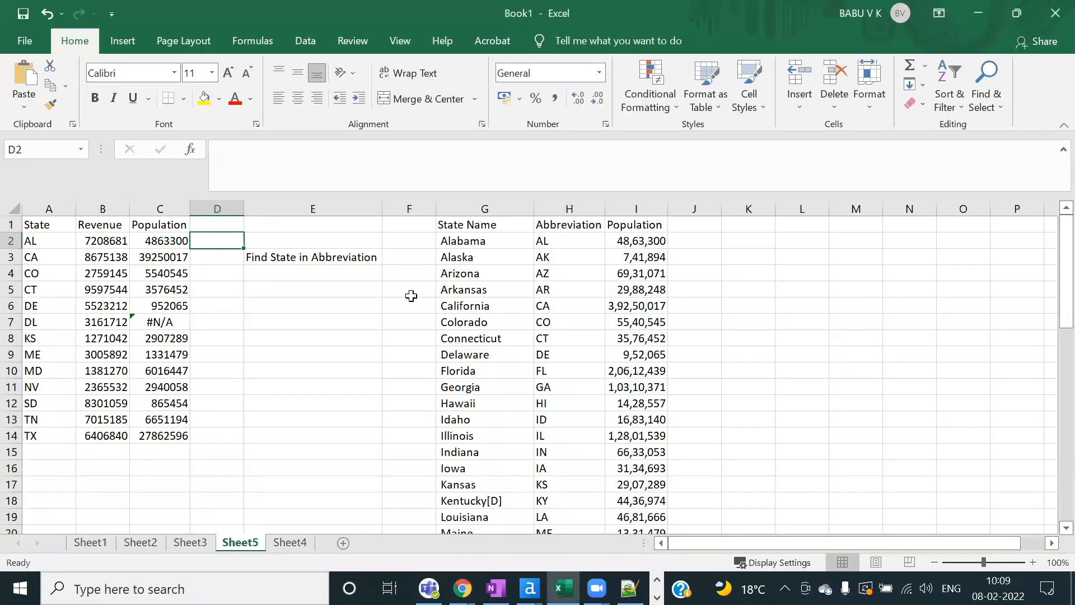
left_click(320, 259)
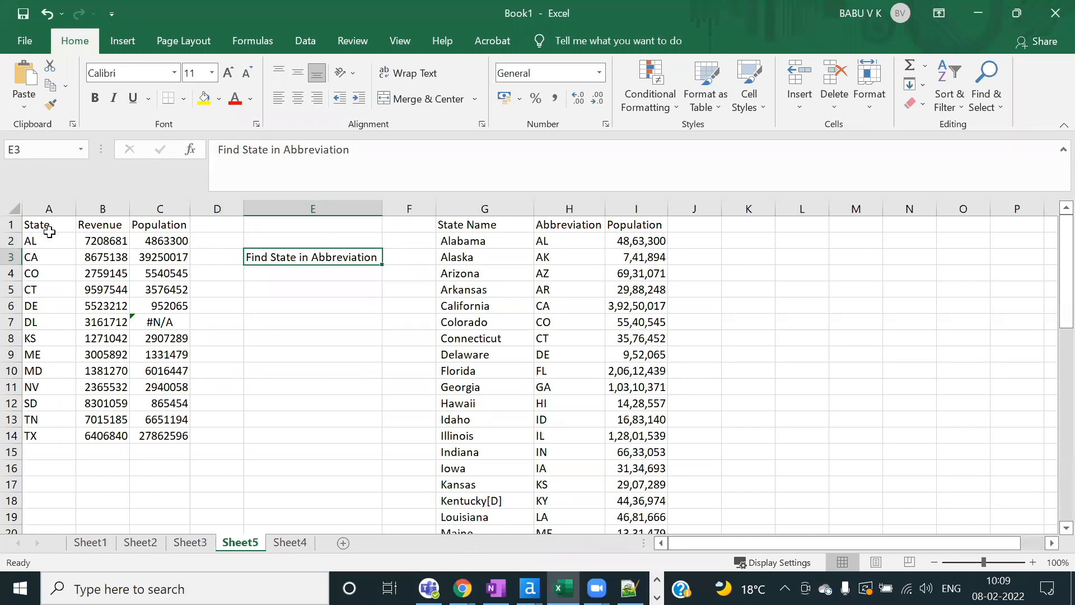
left_click(49, 231)
left_click_drag(40, 241, 87, 353)
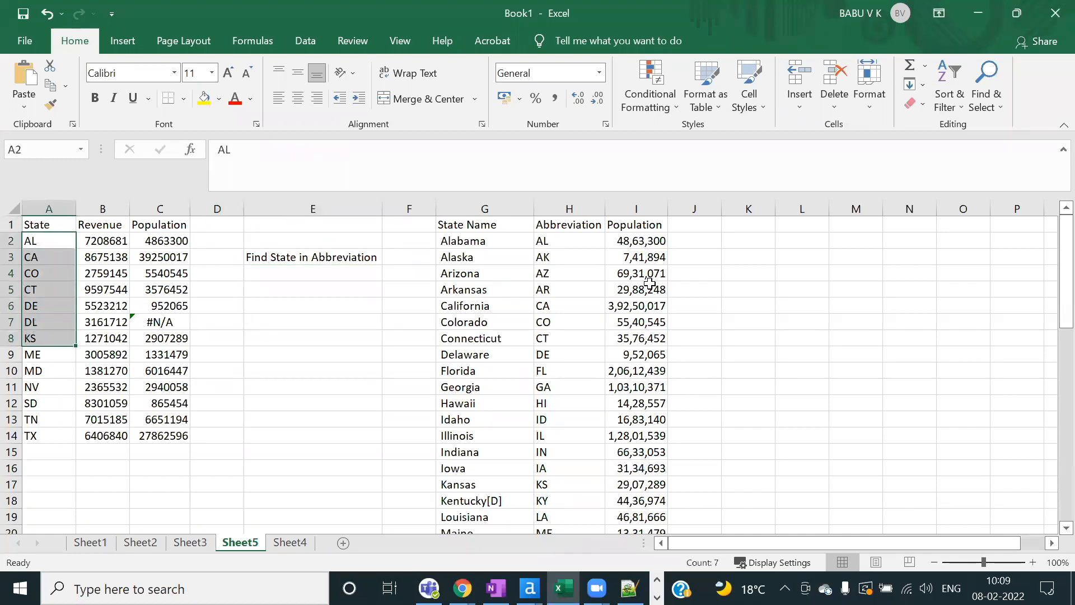
left_click_drag(568, 241, 568, 388)
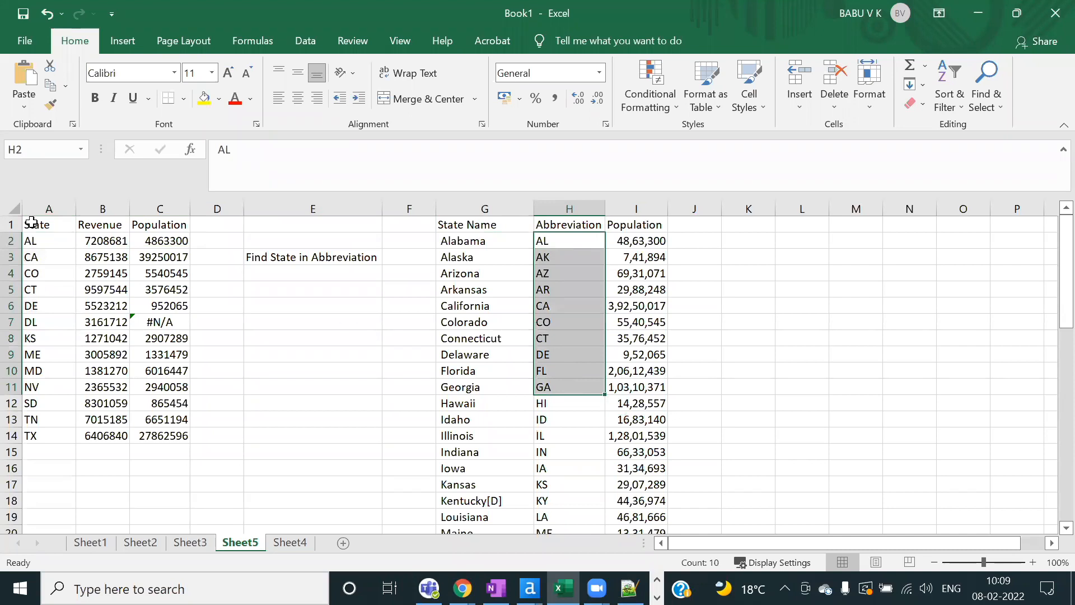
left_click(562, 239)
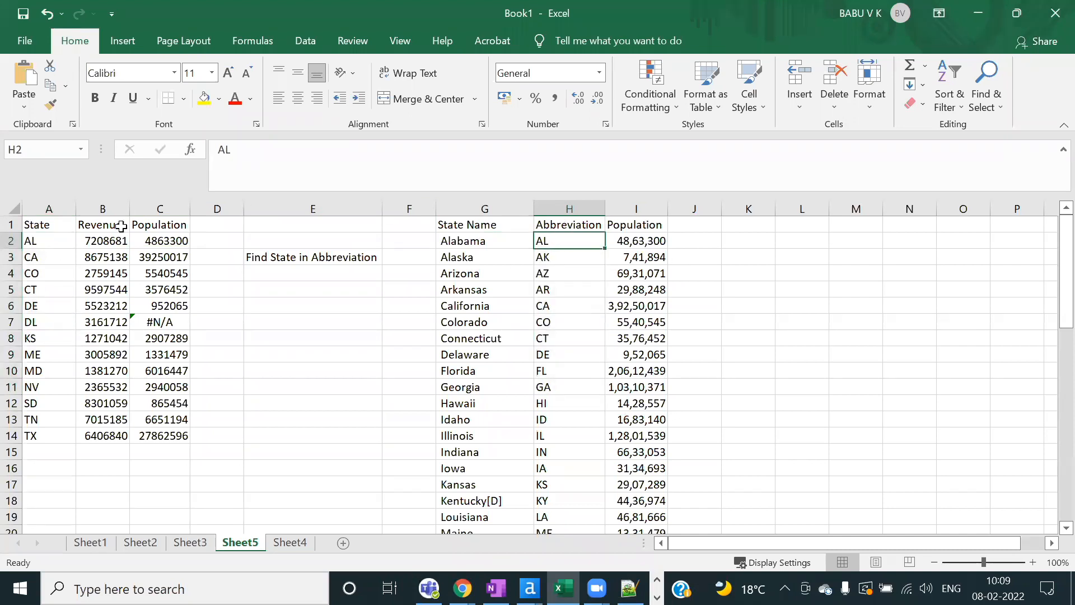
left_click(48, 245)
left_click(560, 306)
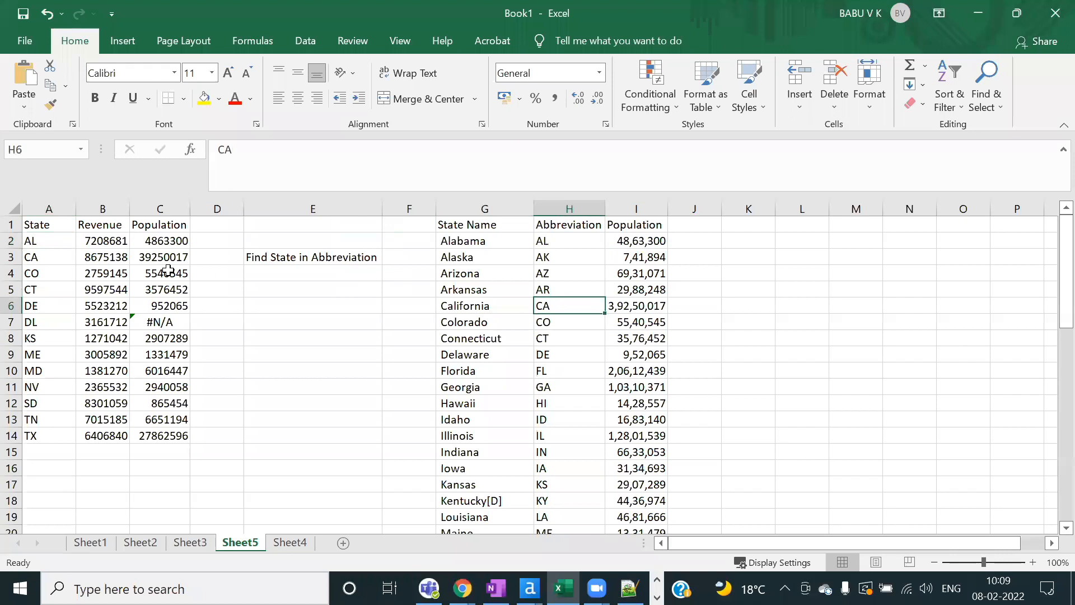
left_click(53, 269)
left_click(630, 241)
left_click(514, 260)
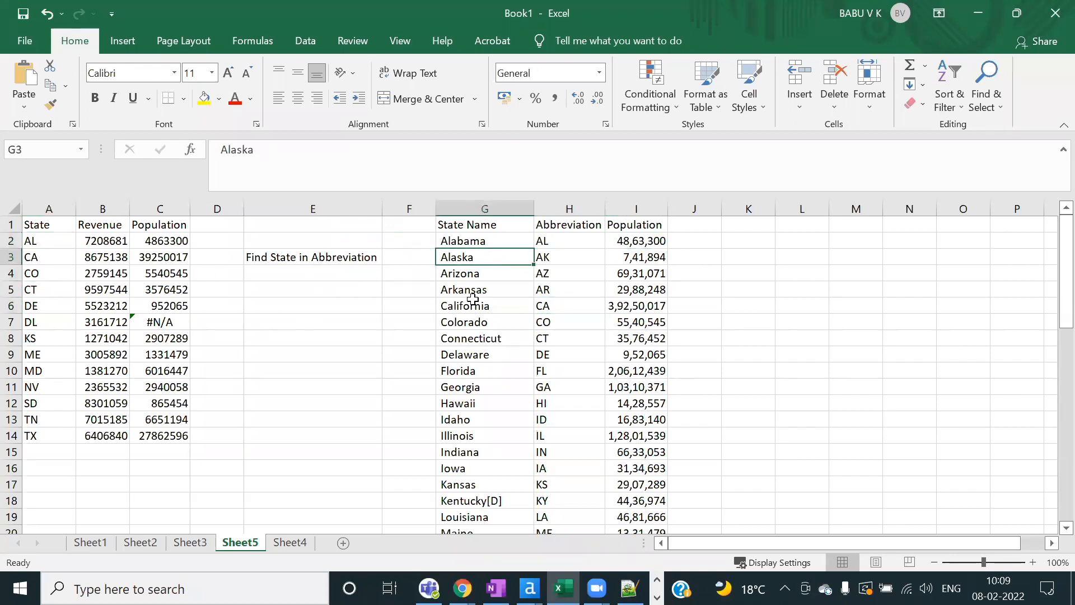
key("alt+Tab")
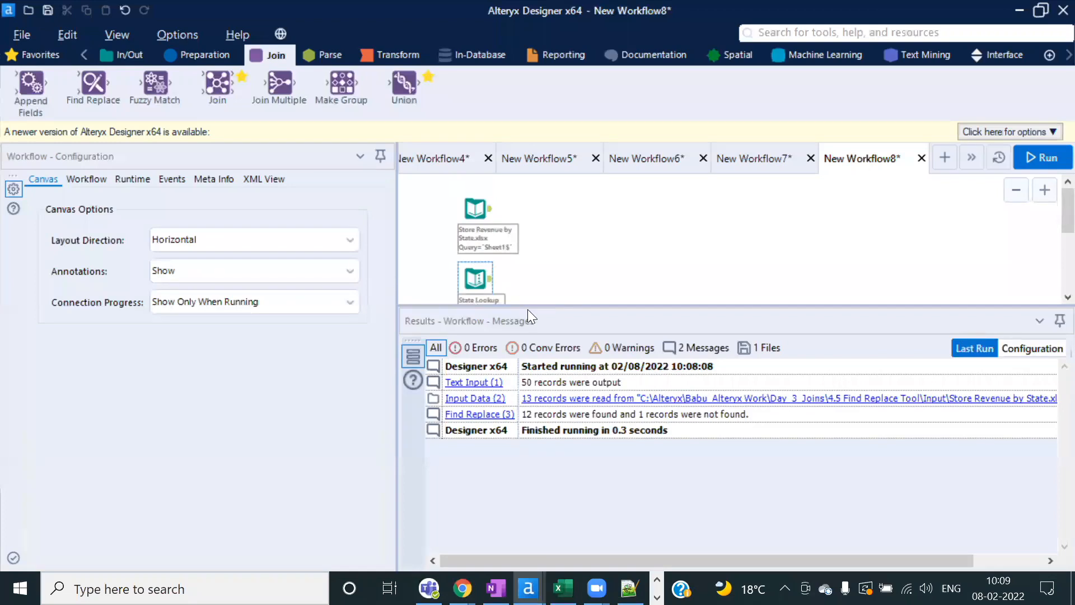
Step: Add a Find Replace tool after Store Revenue, feed State Lookup into its F input, search within State
left_click_drag(516, 308, 516, 324)
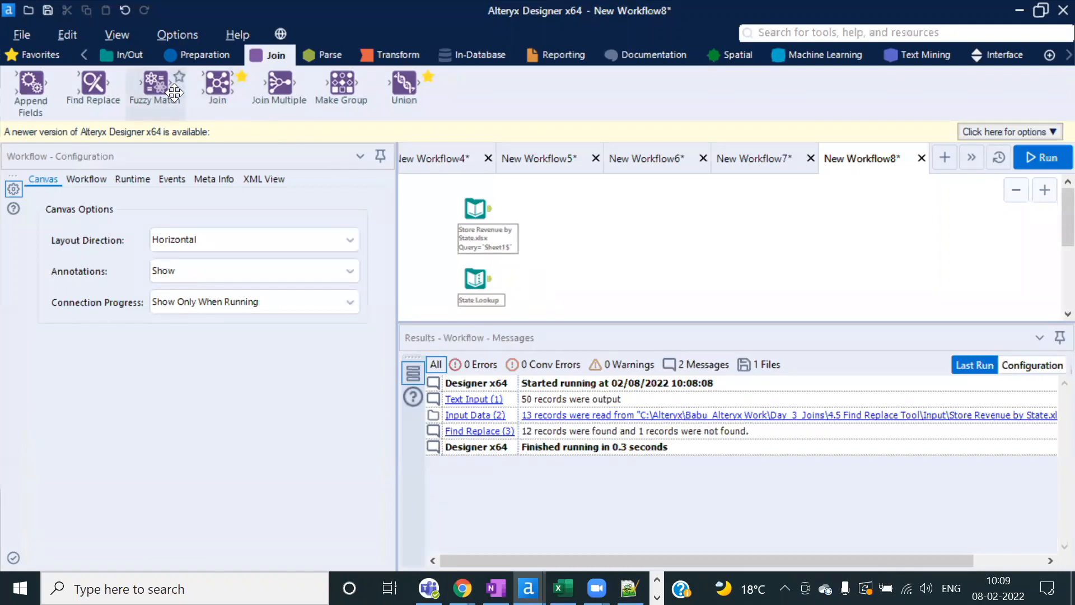
left_click_drag(66, 83, 562, 238)
left_click_drag(497, 281, 571, 248)
scroll(564, 249, "up", 2)
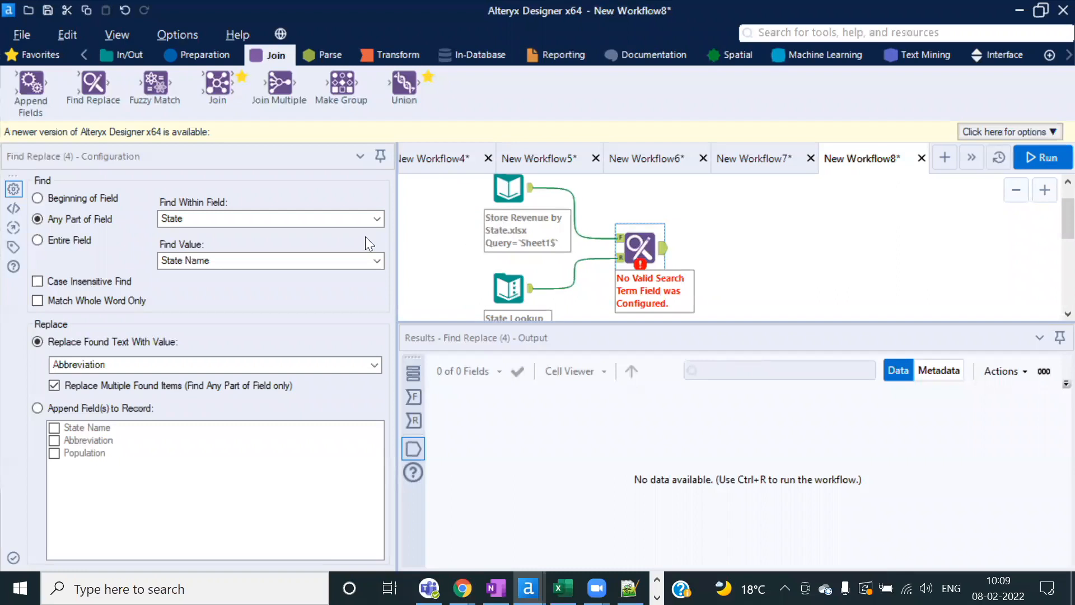
left_click(375, 224)
left_click(376, 224)
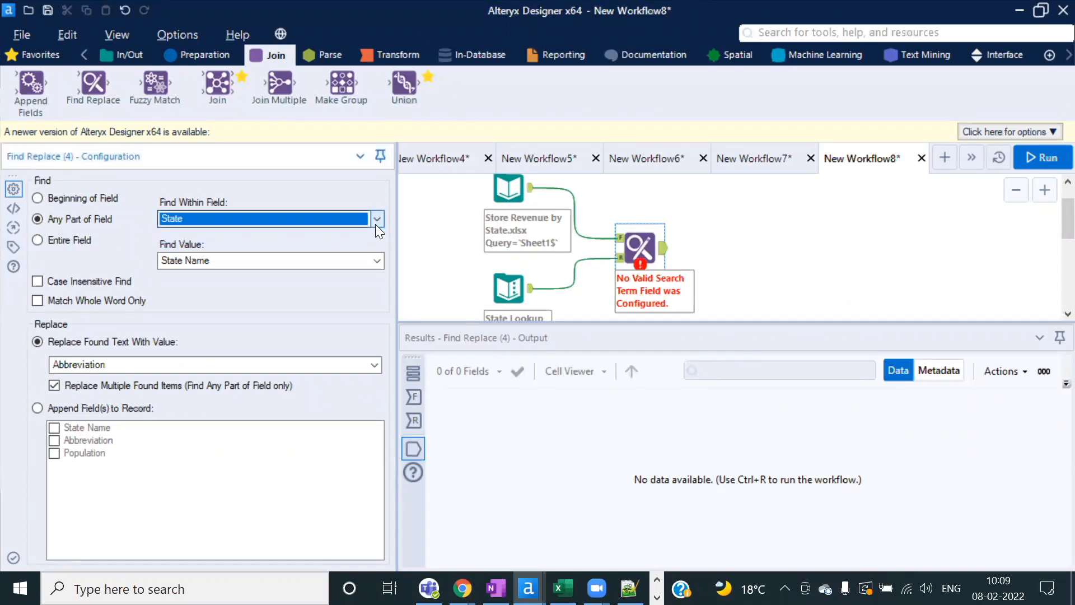
key("alt+Tab")
Step: Shade cells A2:A16 and the Abbreviation column H yellow in Excel
left_click(35, 225)
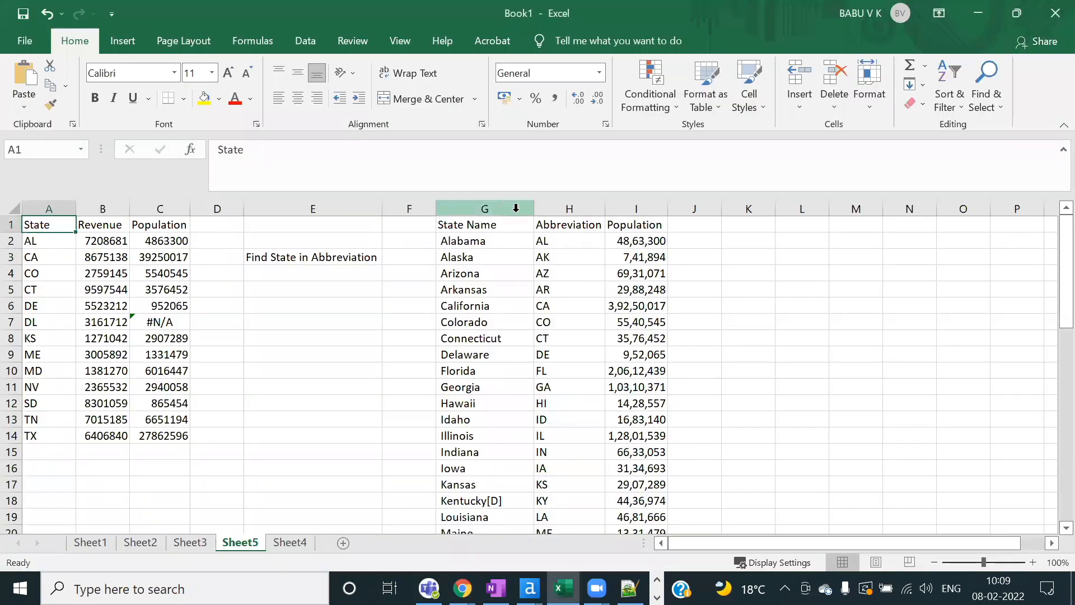
left_click(576, 224)
key("alt+Tab")
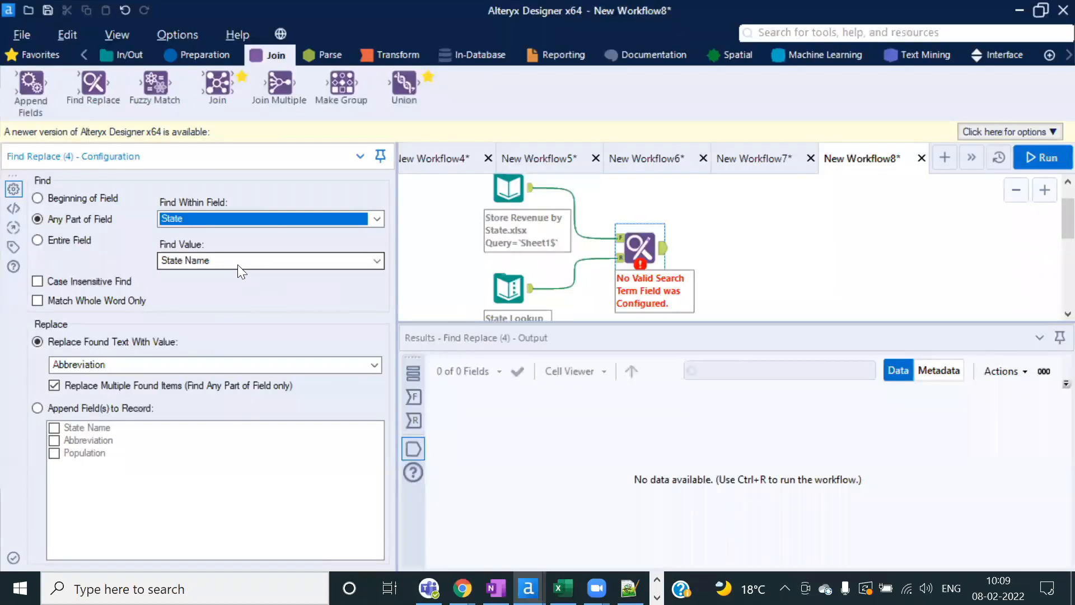
key("alt+Tab")
key("Tab")
key("Tab")
key("Tab")
key("Tab")
key("Tab")
key("Tab")
key("Tab")
key("Tab")
key("Tab")
key("Tab")
key("Tab")
key("Tab")
key("Tab")
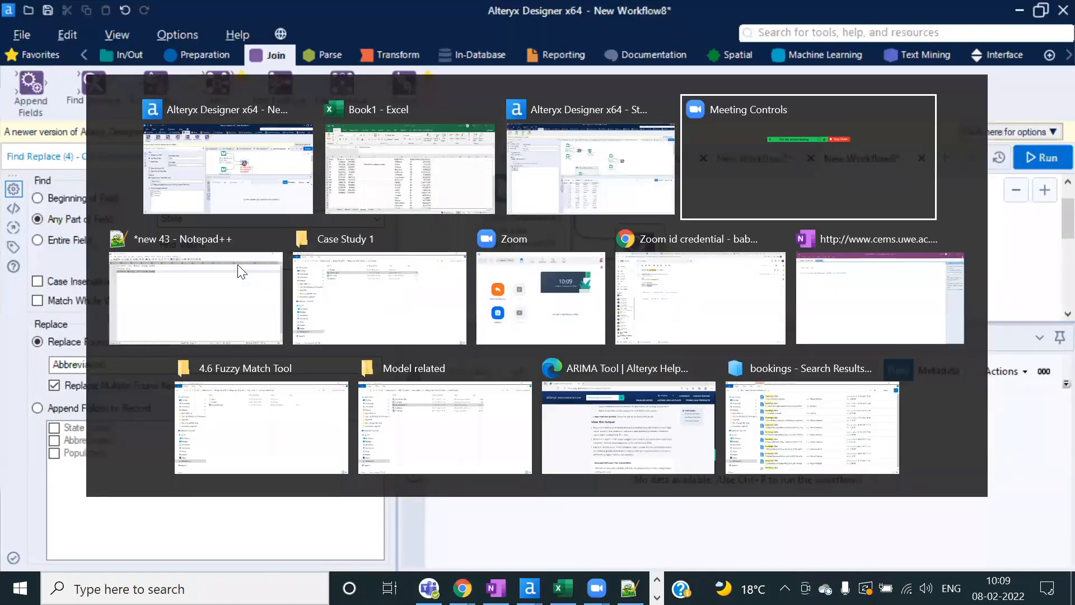
key("Tab")
key("Tab")
key("Tab")
key("Tab")
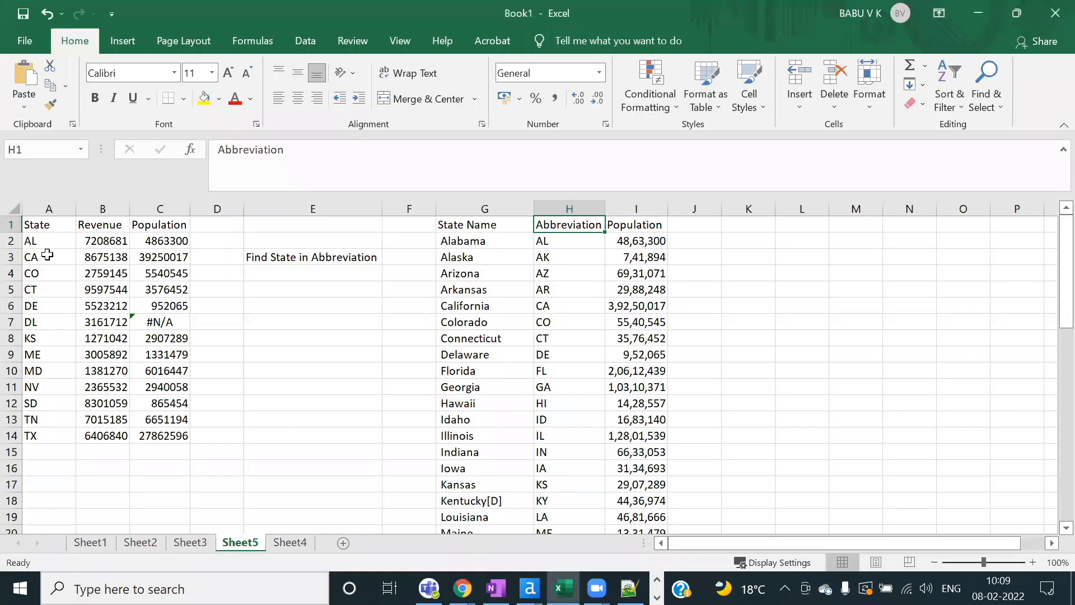
left_click_drag(45, 238, 52, 469)
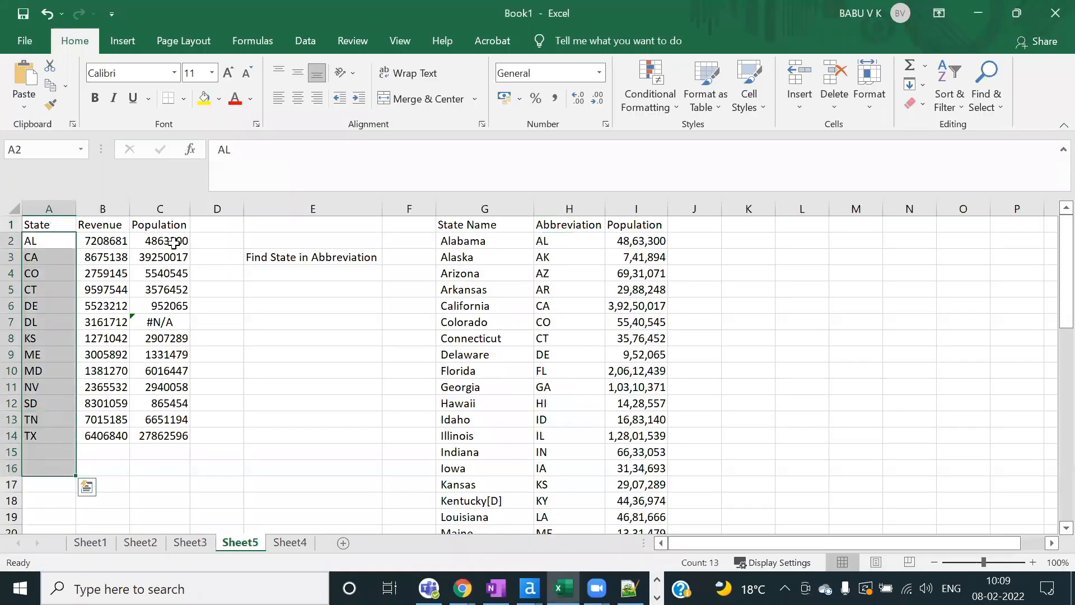
left_click(205, 99)
left_click(571, 210)
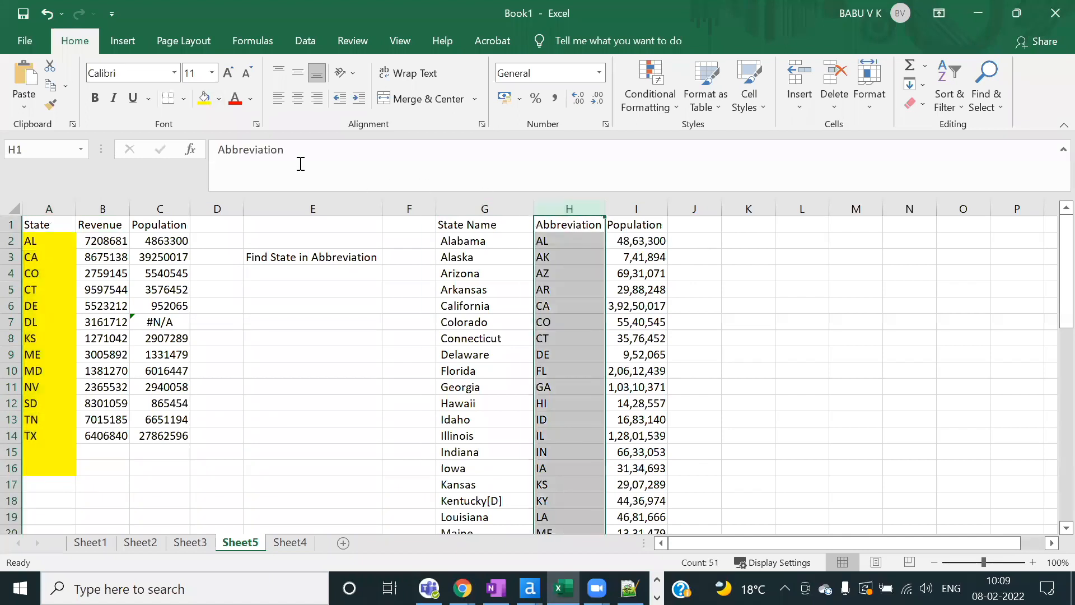
left_click(204, 99)
Step: Set the Find Replace tool's Find Value to Abbreviation
key("alt+Tab")
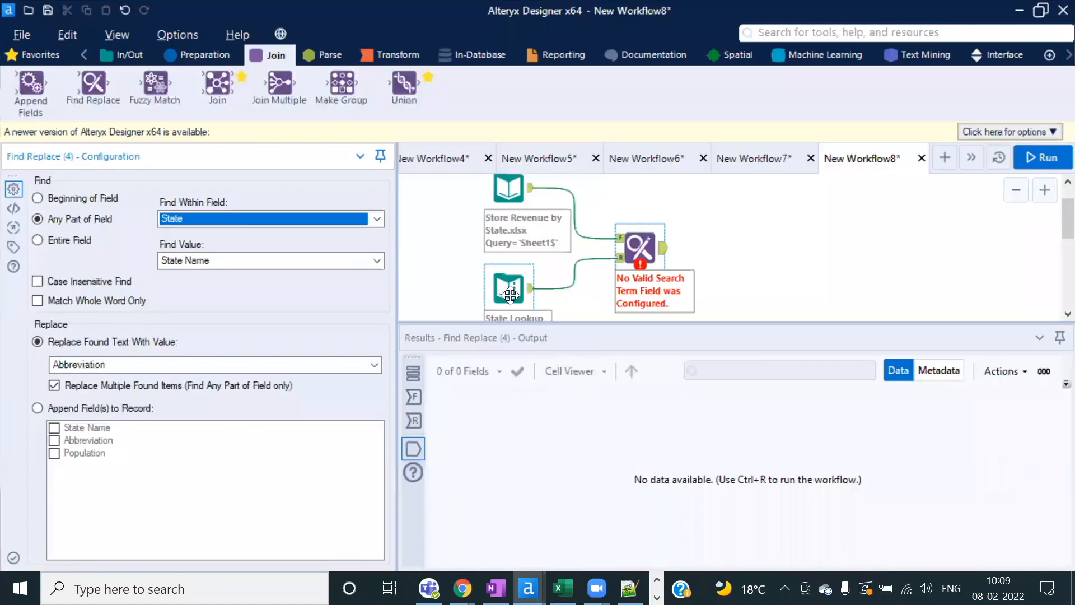
left_click(366, 260)
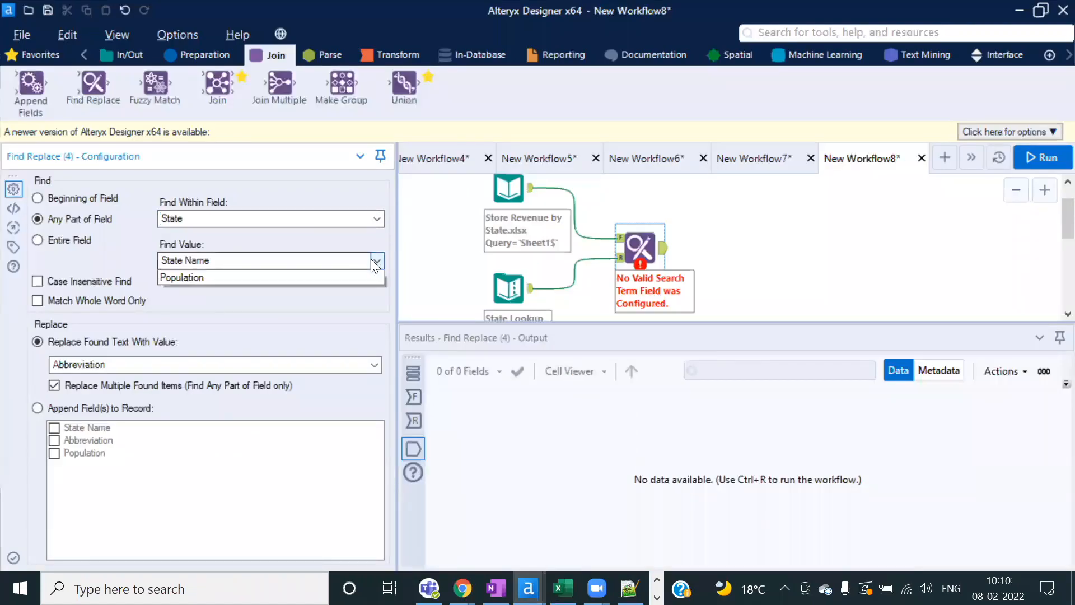
left_click(197, 292)
Step: Review the Population values and states Colorado through Illinois in Excel
key("alt+Tab")
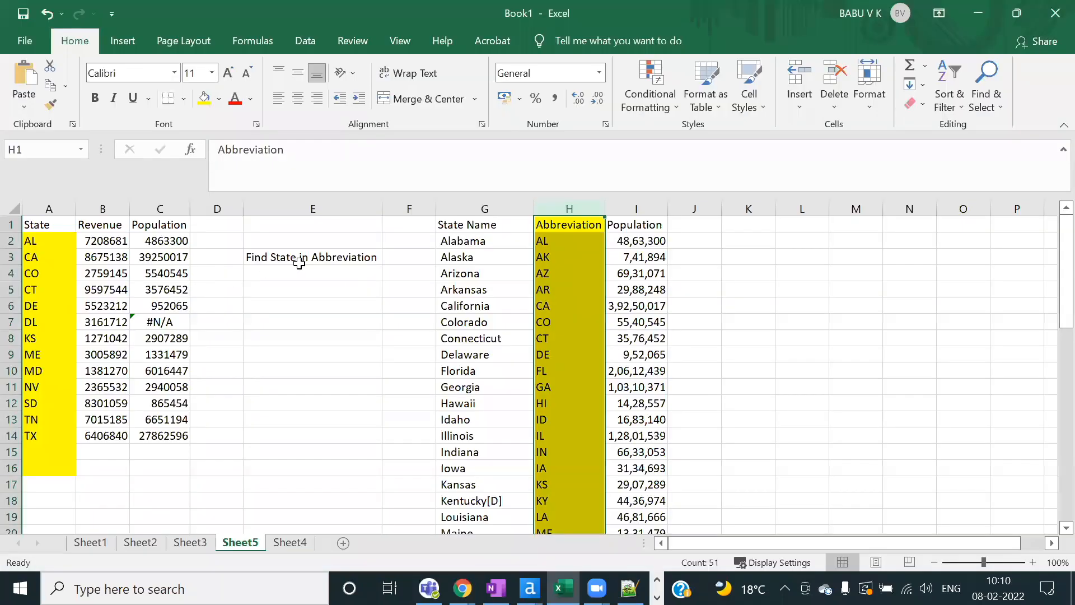
left_click_drag(636, 221, 599, 427)
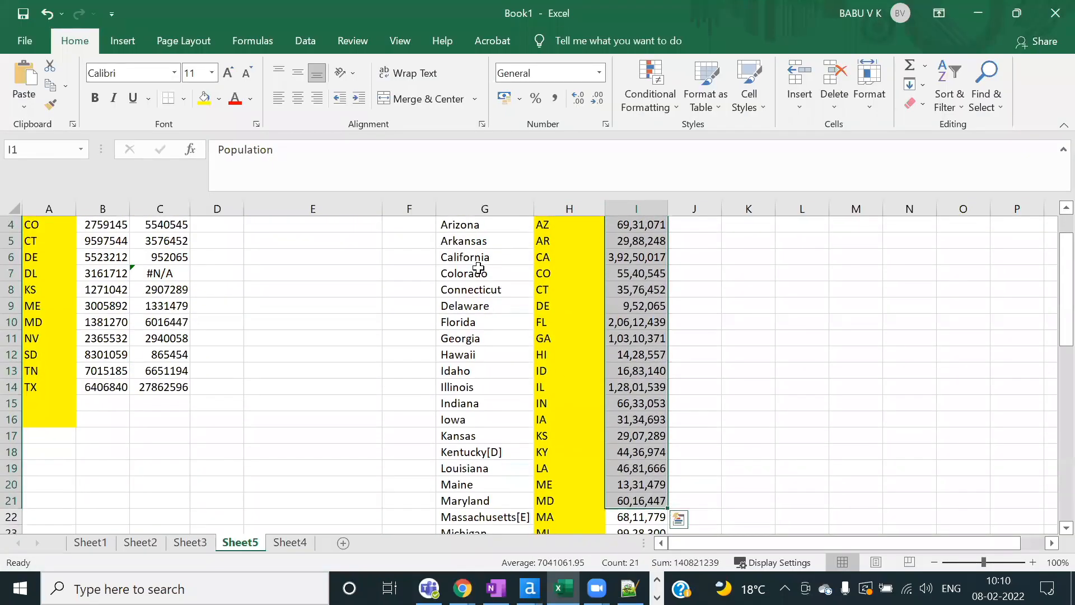
left_click_drag(476, 280, 476, 395)
scroll(476, 364, "up", 1)
key("alt+Tab")
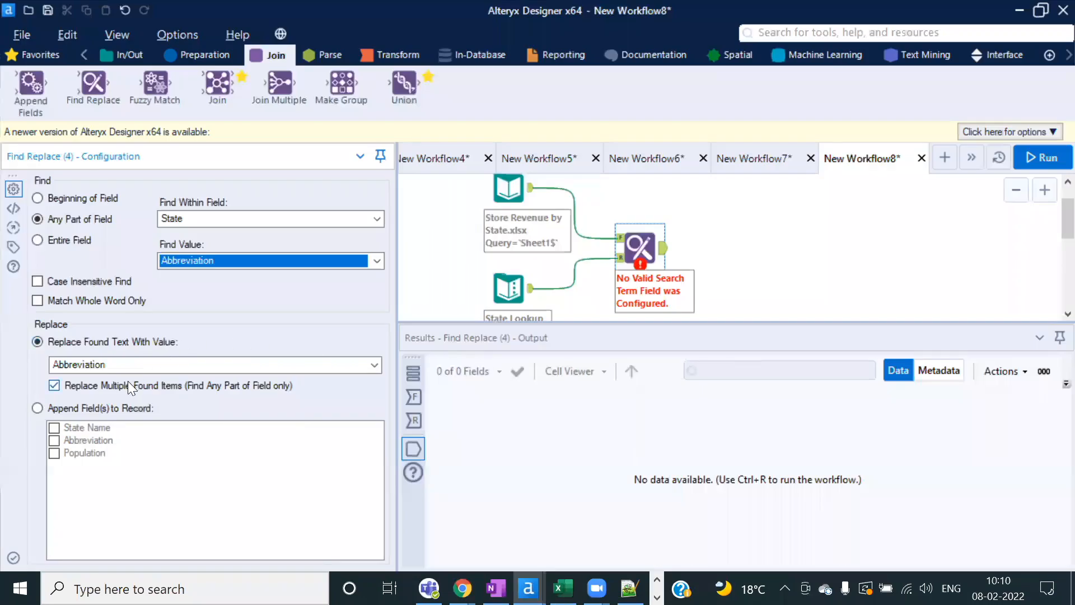
Step: Set Find Replace to append State Name and Population to each matched record
left_click(37, 409)
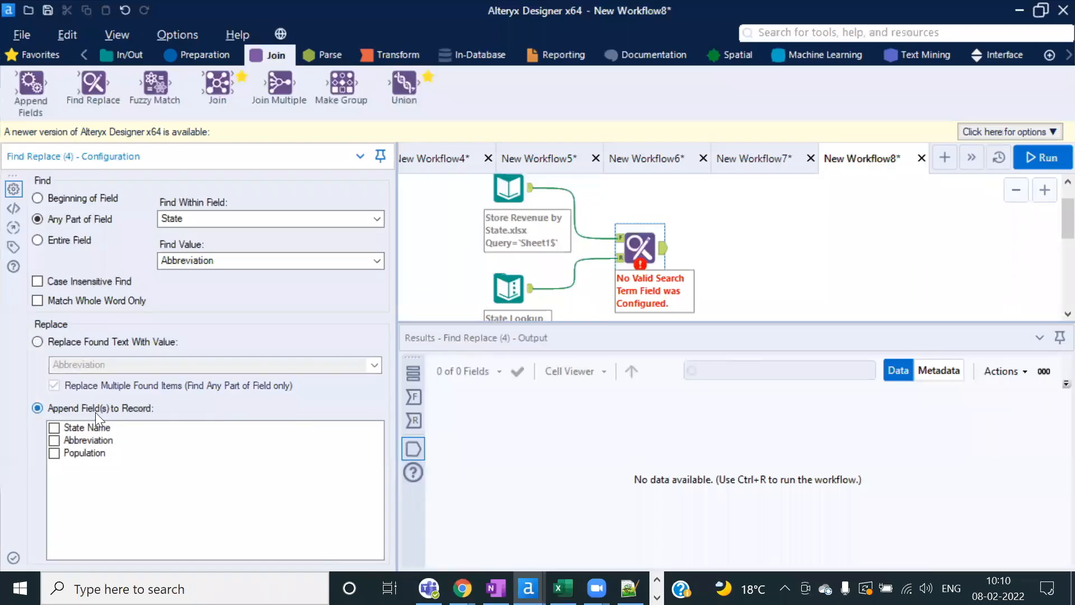
left_click(54, 427)
left_click(54, 453)
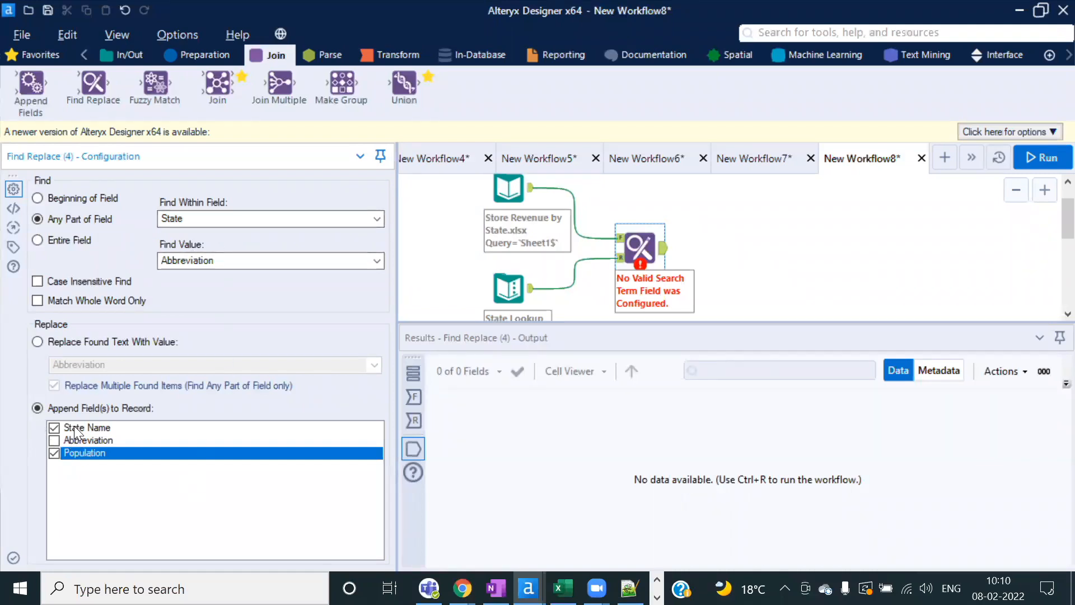
Step: Run the workflow, dismiss the finish message, and bring Excel to the front
left_click(1035, 155)
left_click(698, 359)
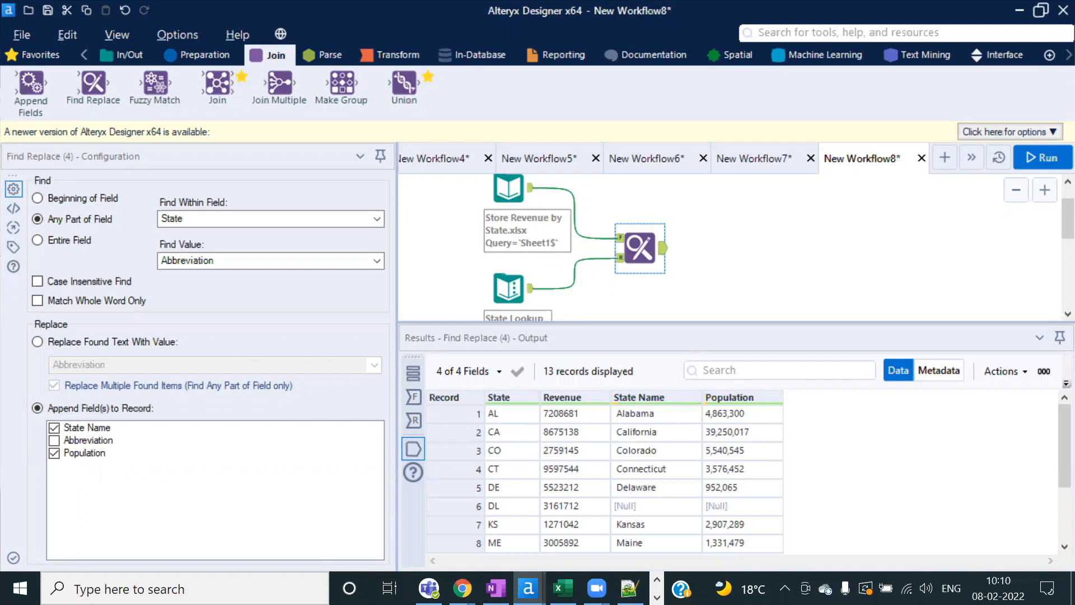
key("alt+Tab")
key("Tab")
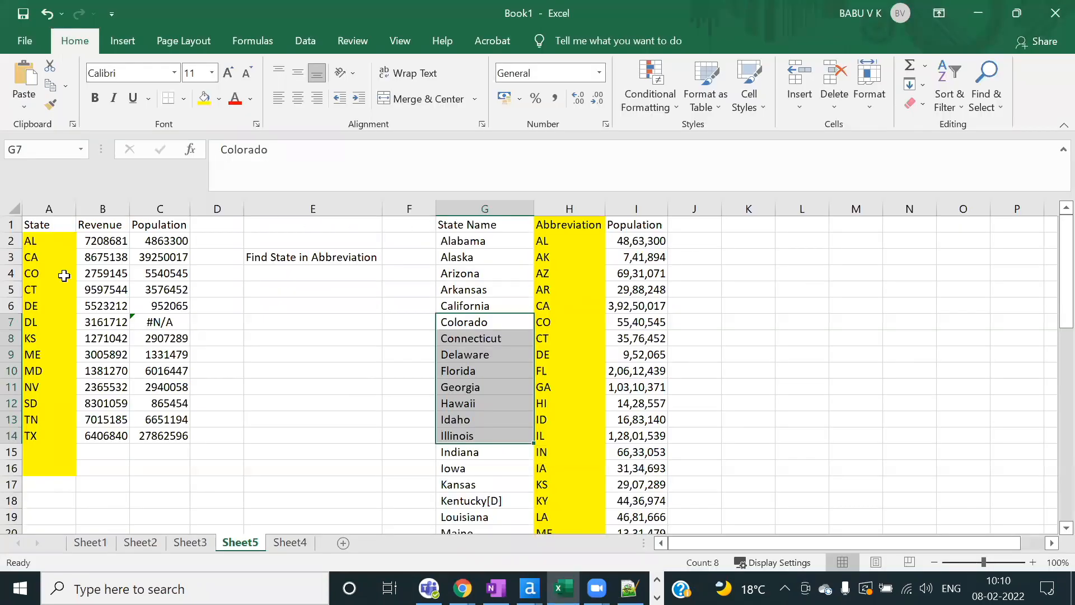
Step: Review the A2 and H2 abbreviations and the store rows A2:C13 on Sheet5
left_click(35, 239)
left_click(557, 238)
left_click_drag(31, 240, 132, 420)
key("alt+Tab")
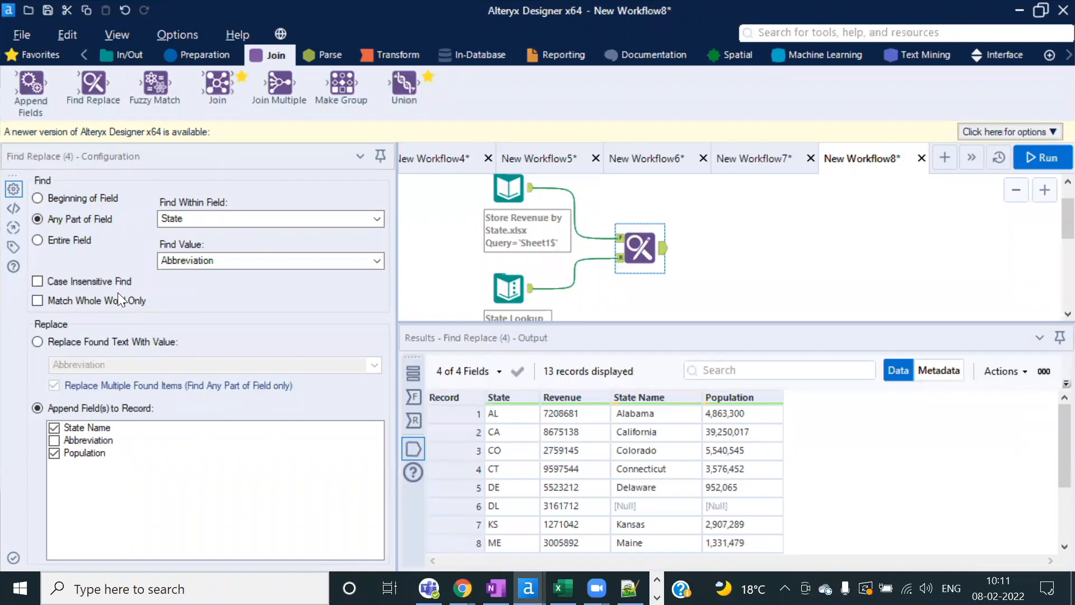
left_click(508, 188)
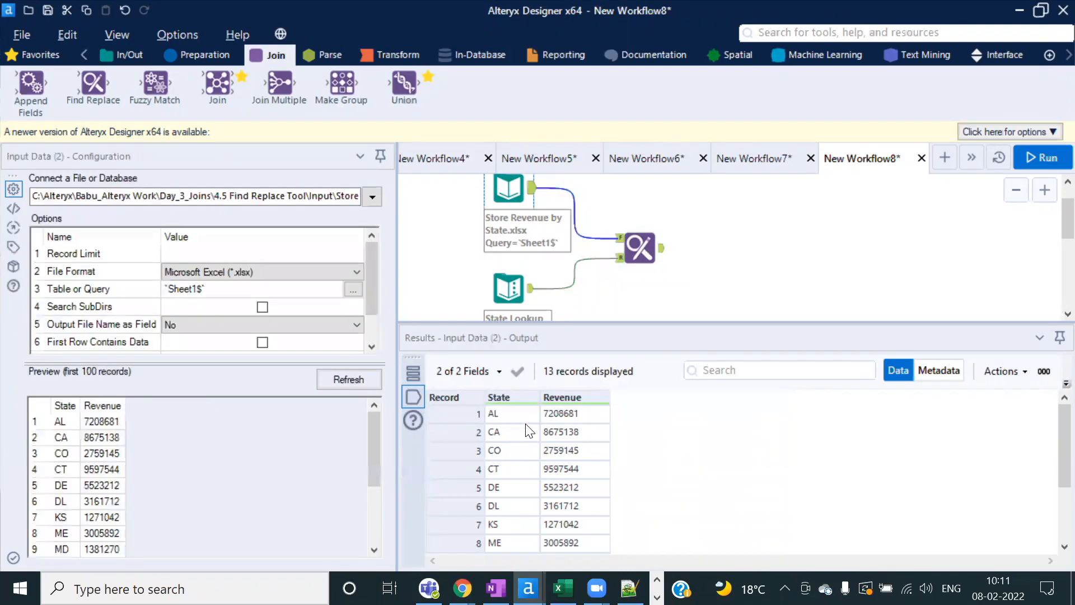
left_click(518, 414)
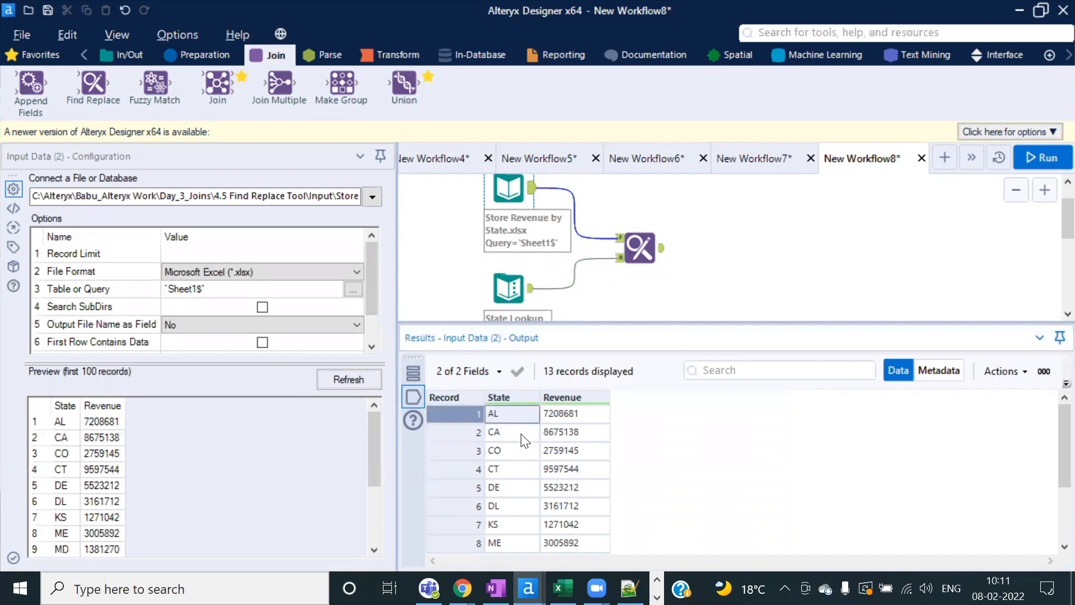
left_click(509, 288)
left_click(609, 415)
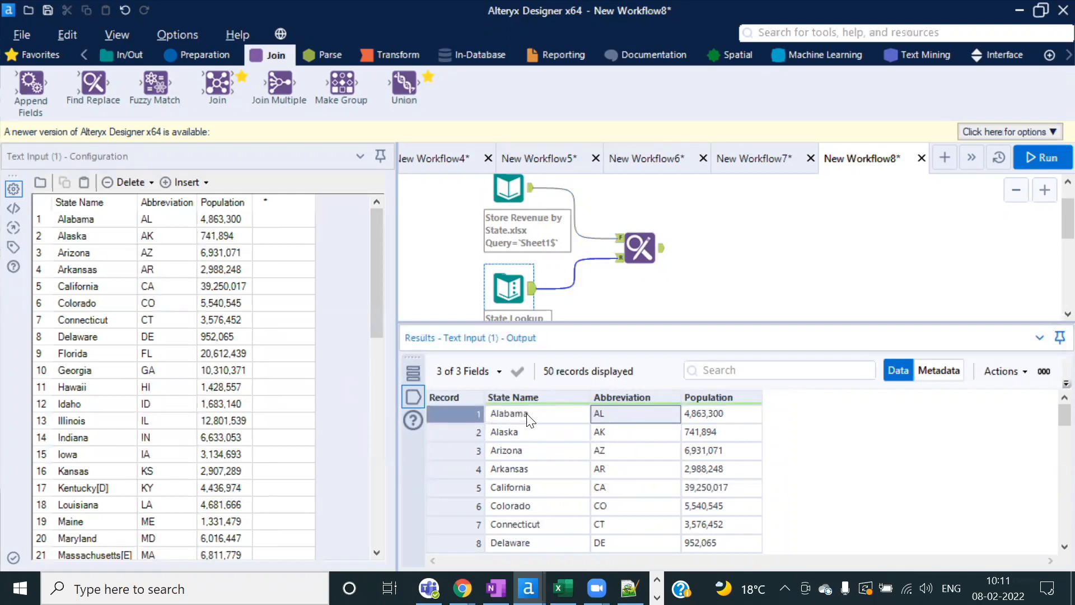
left_click(637, 258)
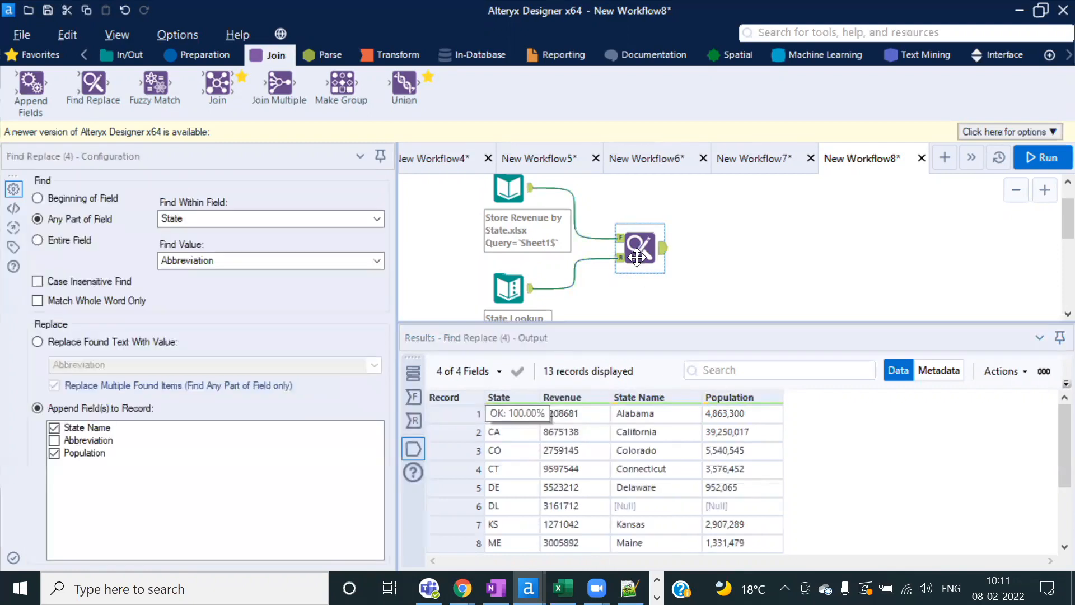
Step: Switch Find Replace to replace found text with State Name and run the workflow
left_click(38, 342)
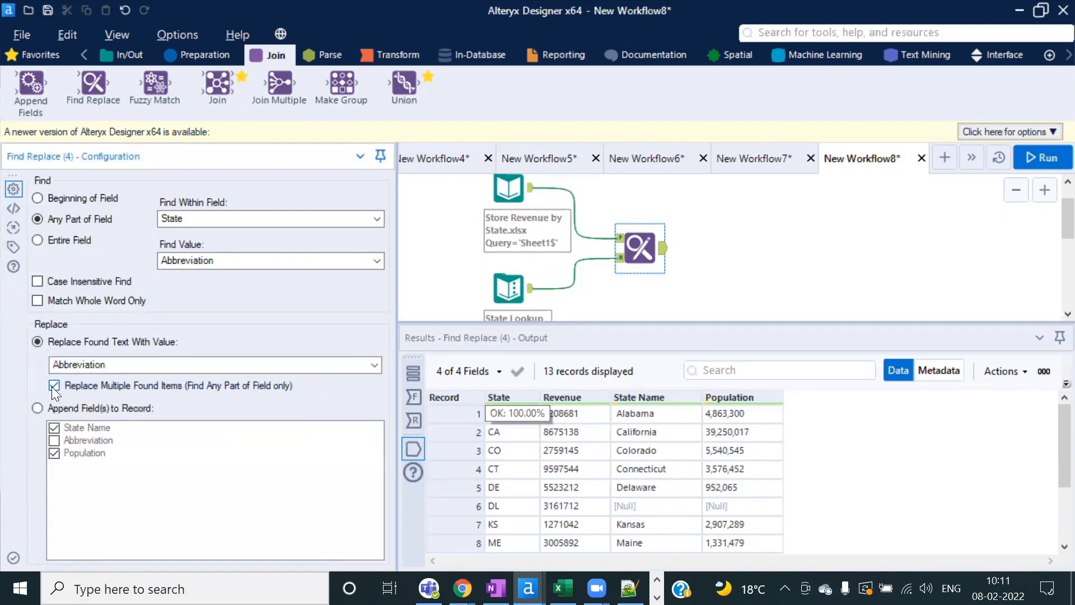
left_click(124, 367)
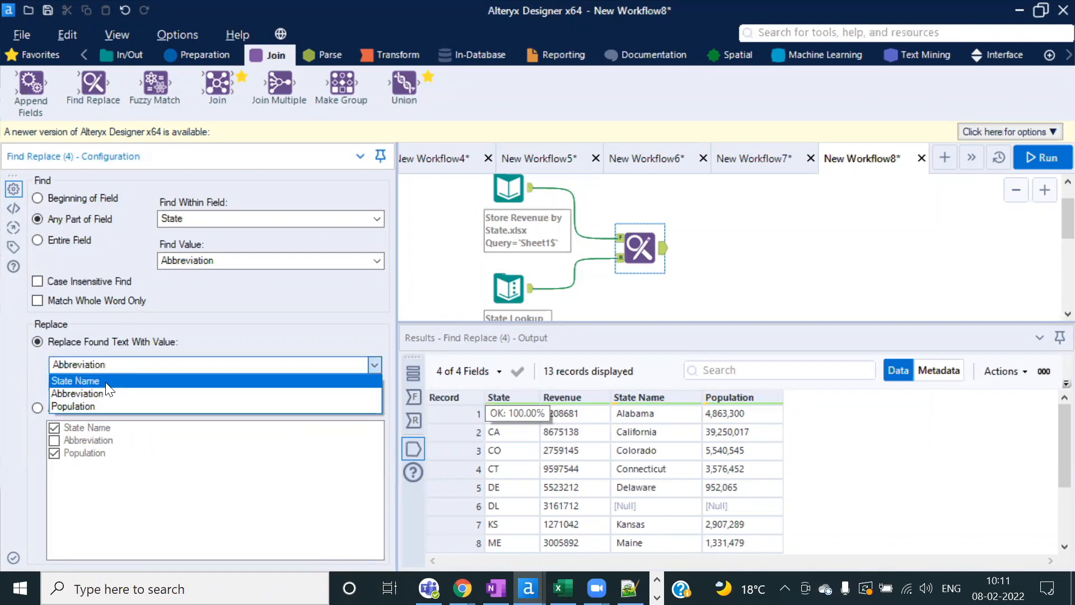
left_click(106, 381)
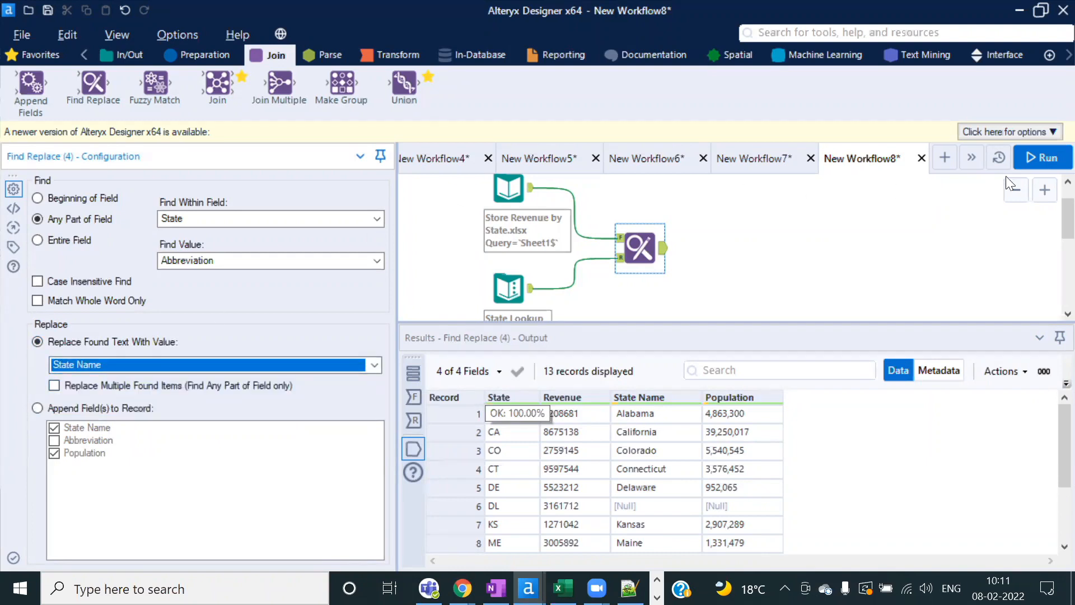
left_click(1038, 157)
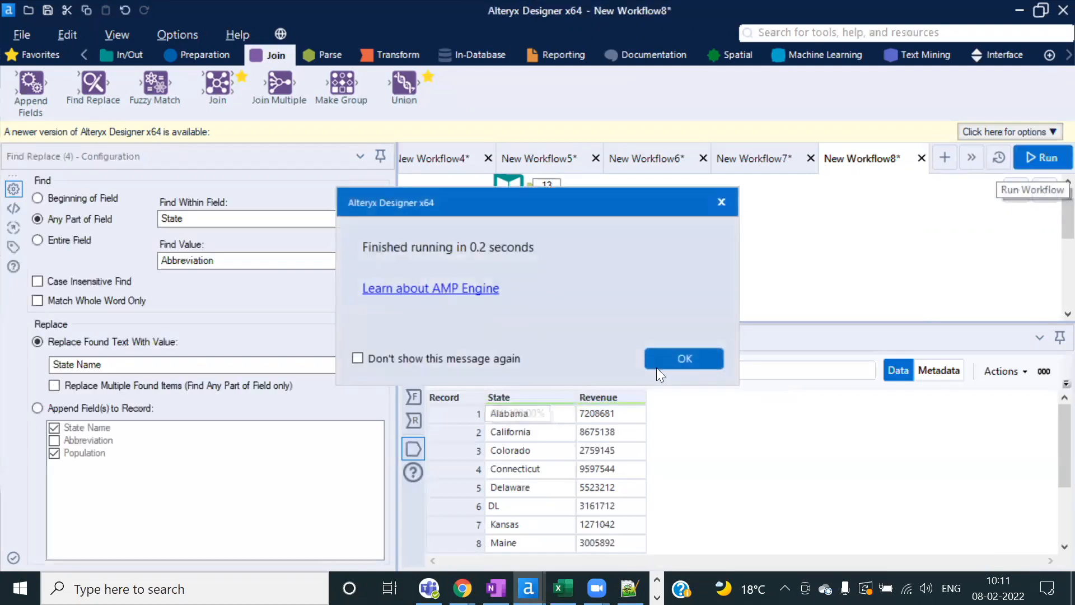
left_click(662, 360)
Step: Compare the output's full state names, Alabama through Delaware, against the input, noting DL unmatched
left_click(524, 418)
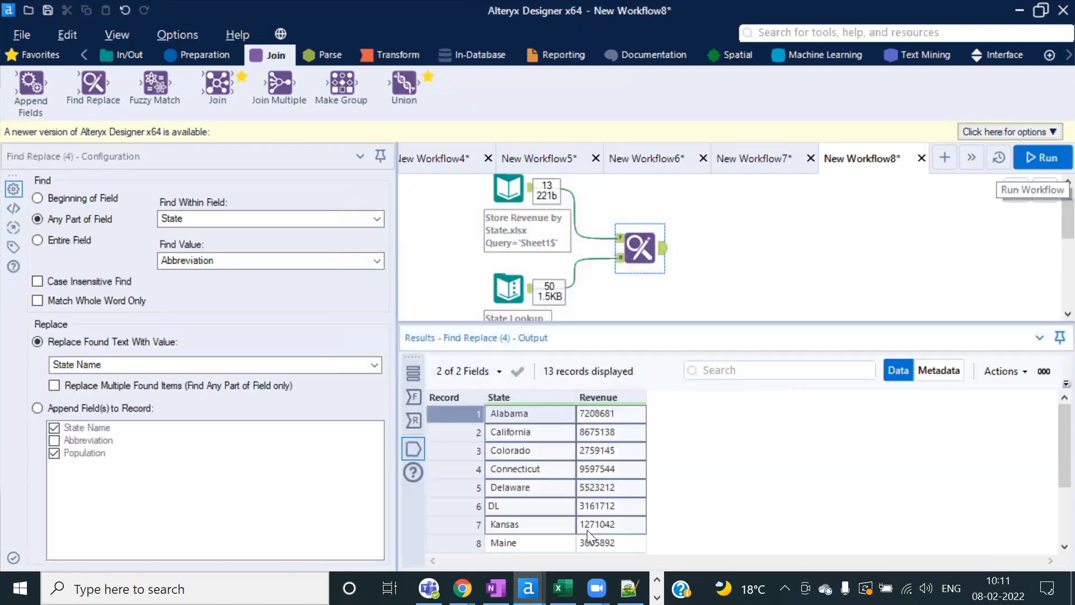
left_click(514, 467)
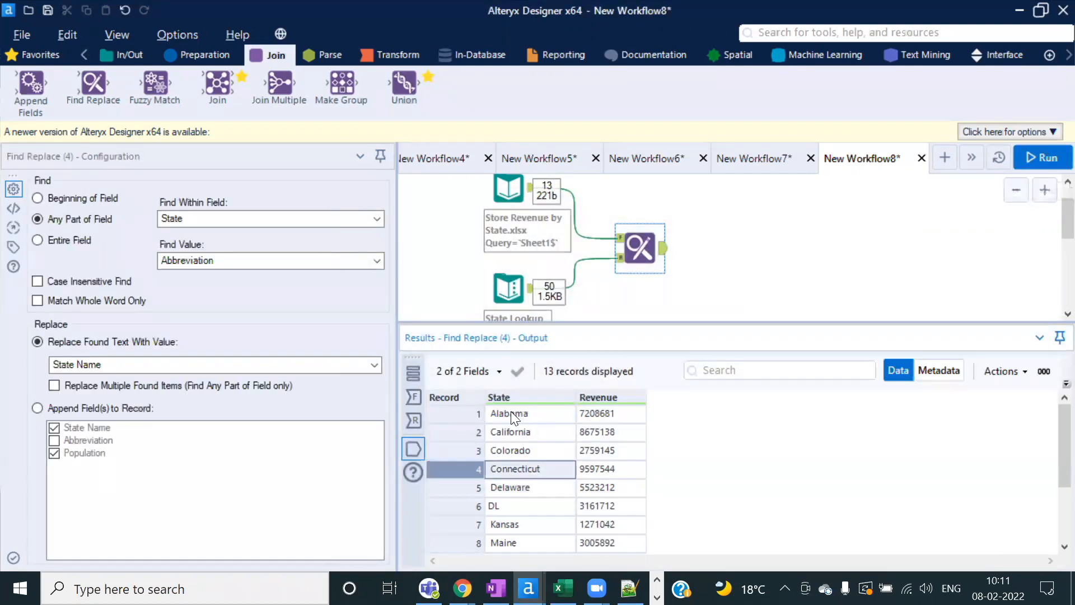
left_click_drag(510, 411, 540, 488)
left_click(416, 397)
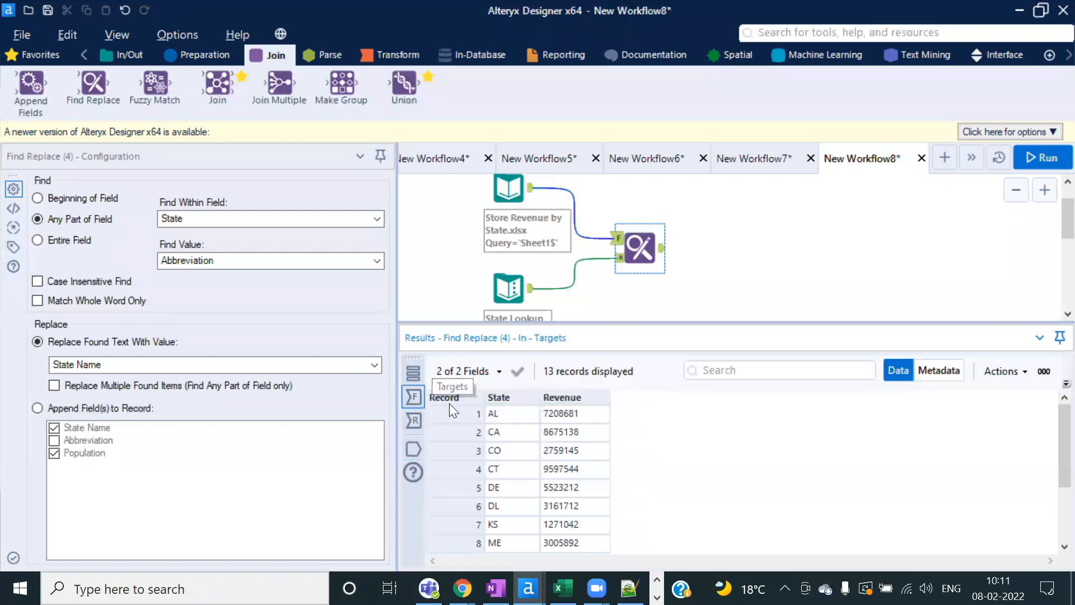
left_click(413, 449)
left_click_drag(523, 418, 529, 507)
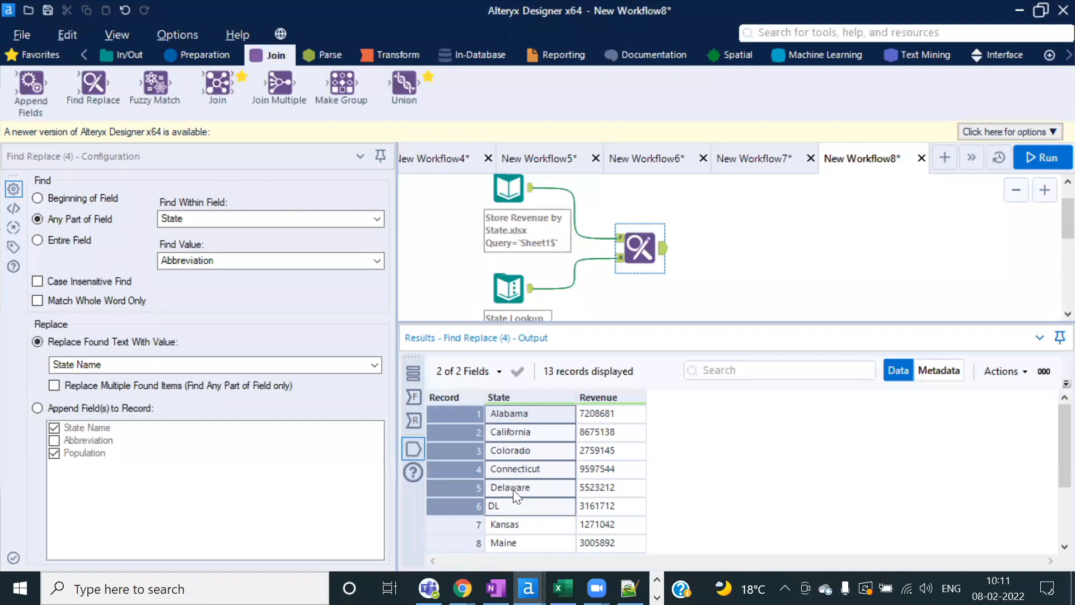
left_click(513, 506)
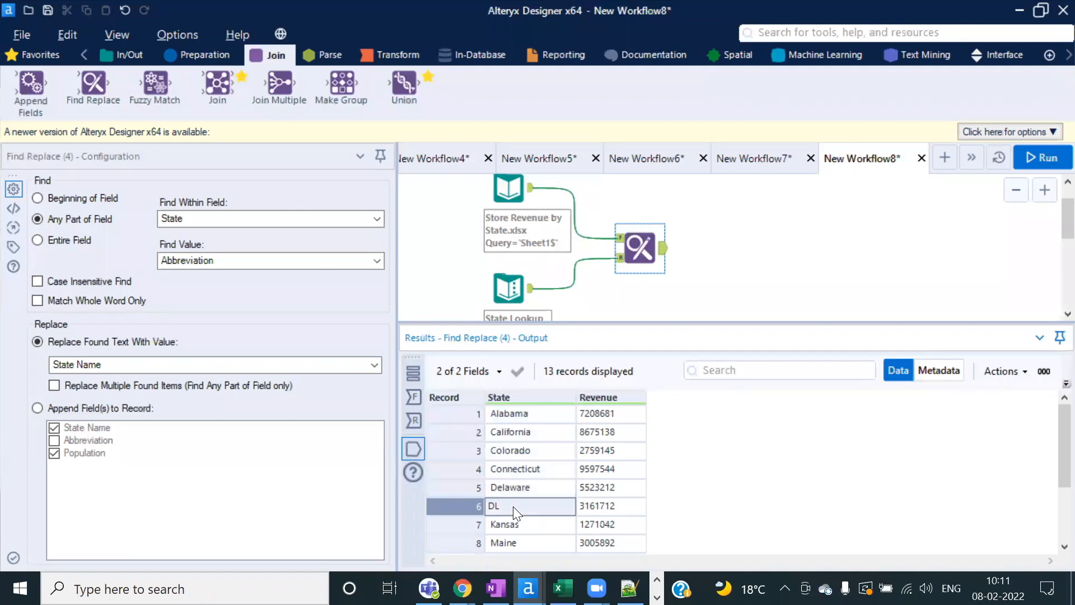
key("alt+Tab")
Step: Check the unmatched DL abbreviation in cell A7 on Sheet5
left_click(251, 338)
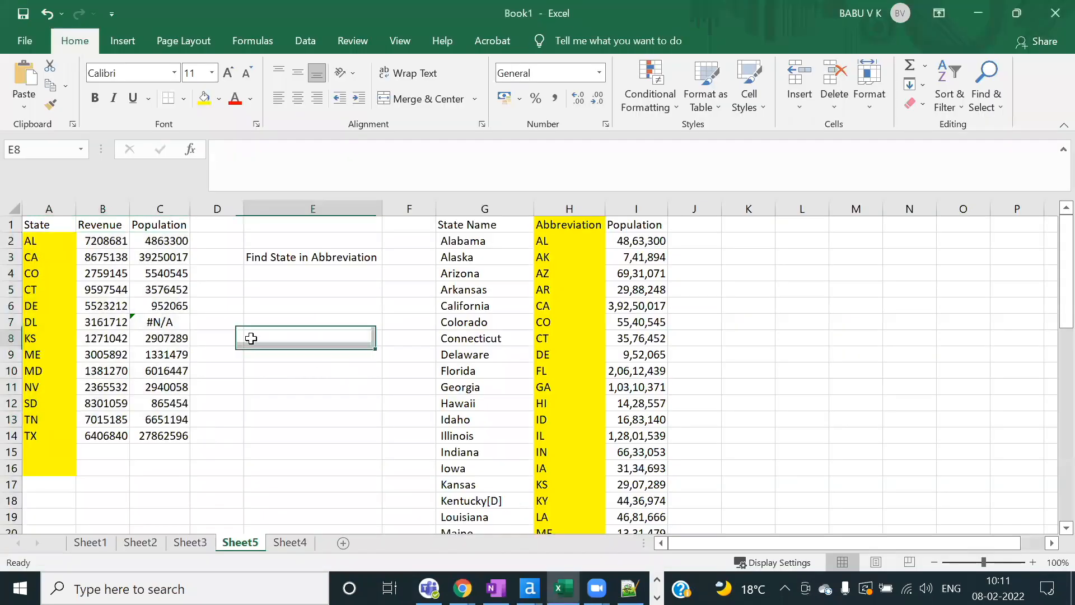
left_click(48, 321)
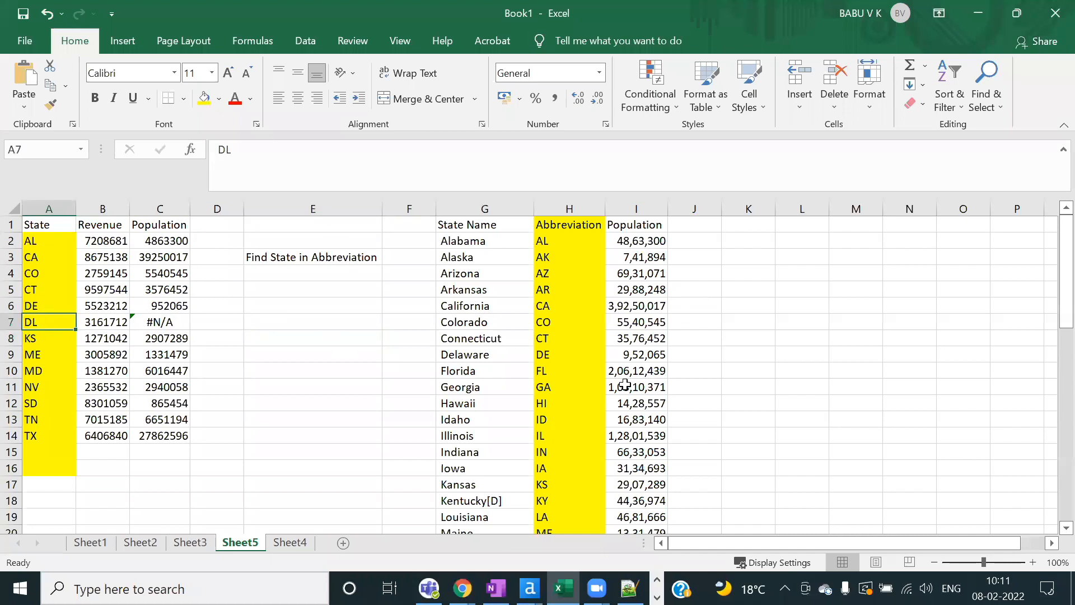
key("alt+Tab")
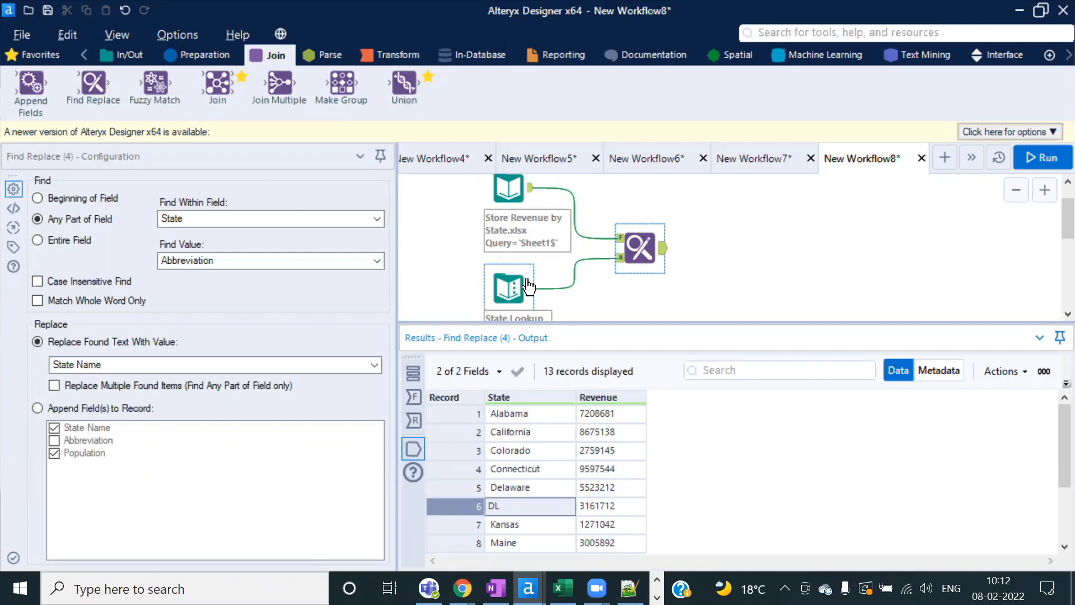
Step: Copy all Store Revenue input records with headers, ready to paste onto the canvas
left_click(632, 237)
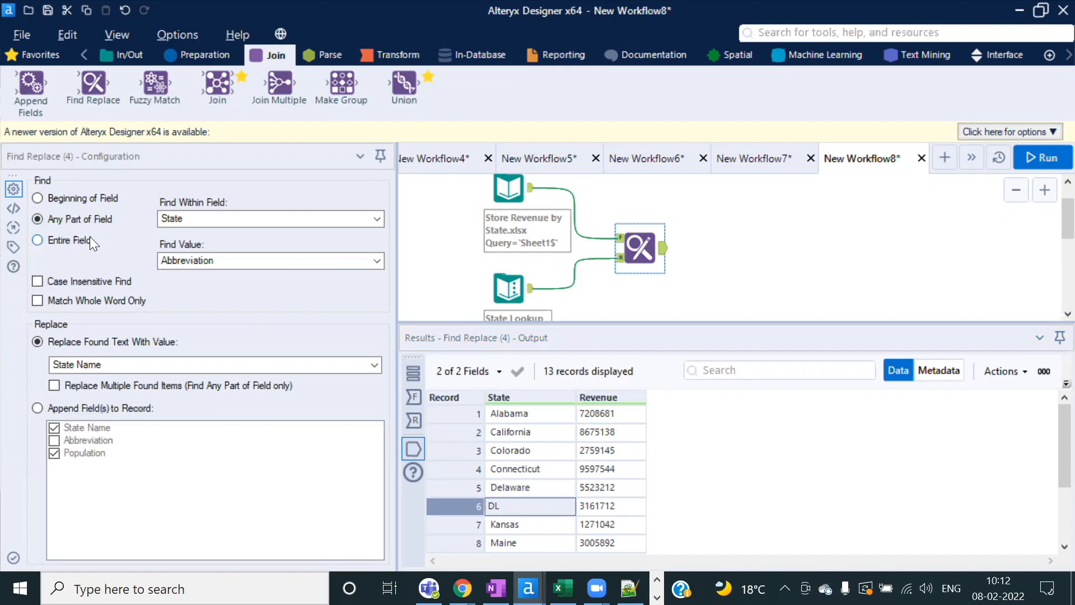
left_click(516, 193)
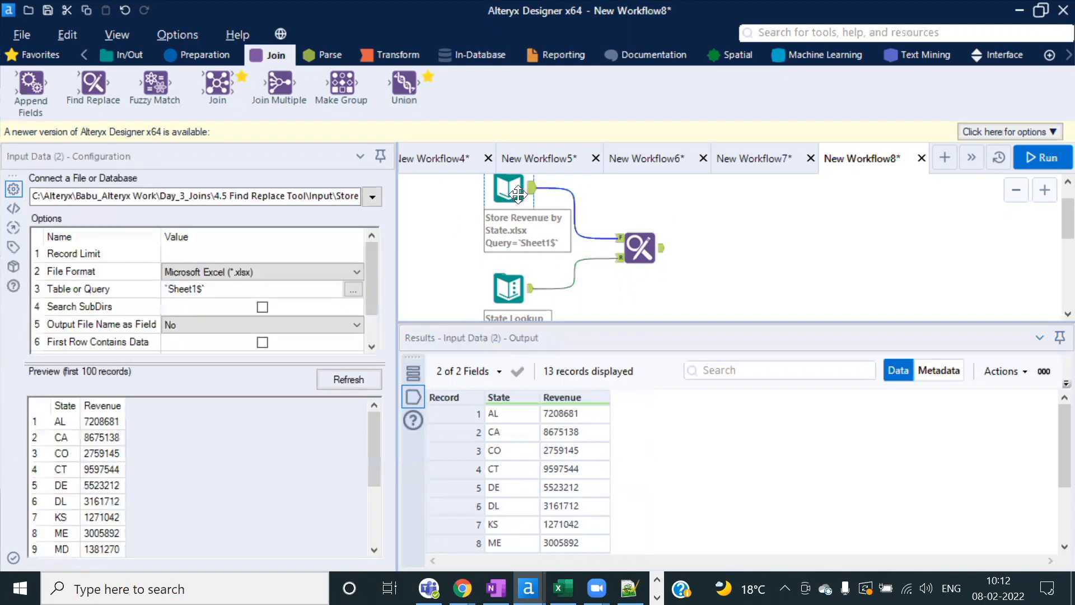
right_click(504, 412)
left_click(591, 387)
left_click(554, 351)
scroll(610, 248, "up", 1)
left_click(446, 221)
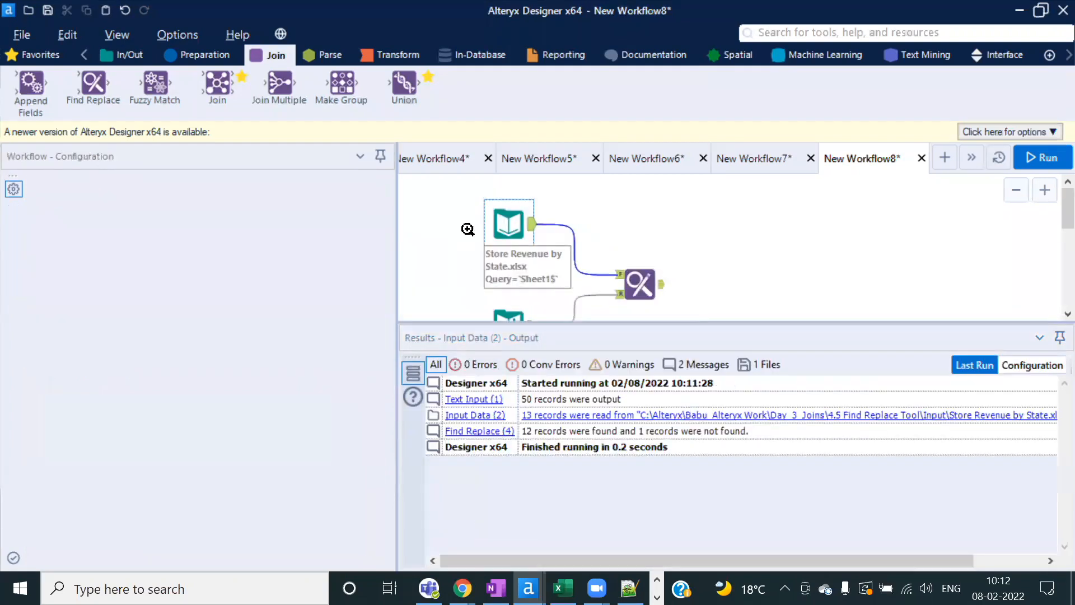
right_click(444, 218)
Step: Replace the Store Revenue Excel input with a pasted Text Input wired into Find Replace's F anchor
left_click(489, 227)
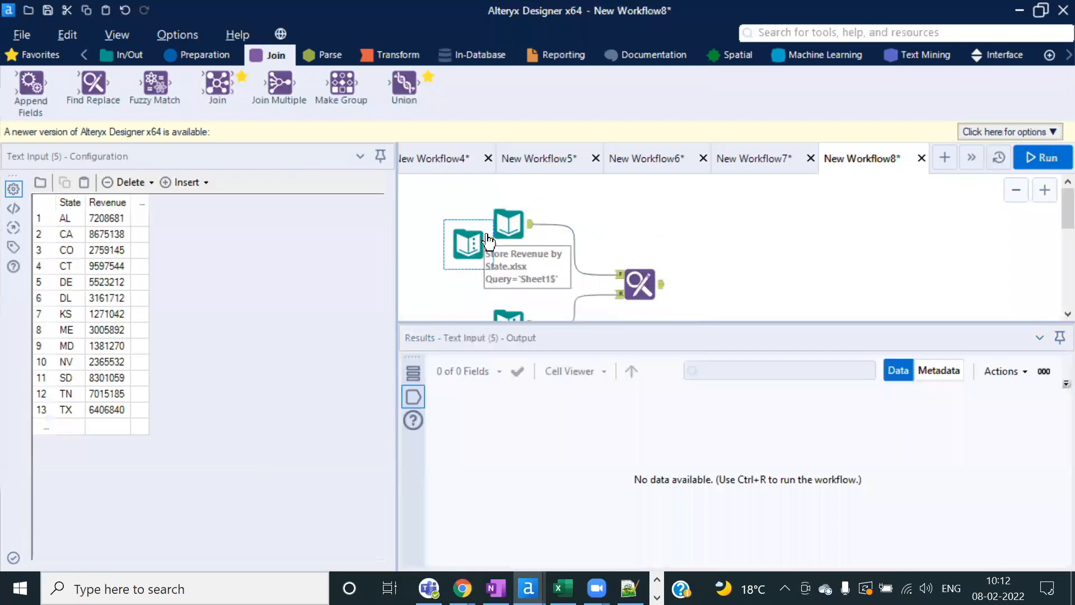
left_click(512, 223)
key("Delete")
mouse_move(491, 244)
left_mouse_down()
mouse_move(688, 307)
mouse_move(497, 244)
mouse_move(509, 245)
left_mouse_up()
Step: Change the first State value in the Text Input from AL to ALBC
left_click(75, 216)
left_click(76, 215)
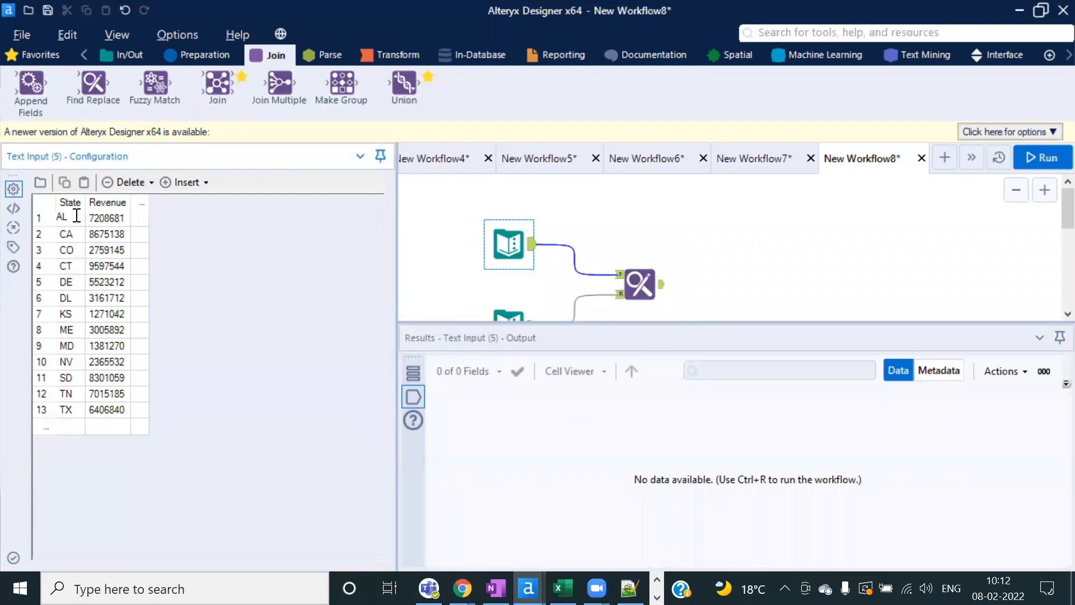
type("BC")
Step: Run the workflow and review the truncated Find Replace output against the ALBC input
left_click(1037, 157)
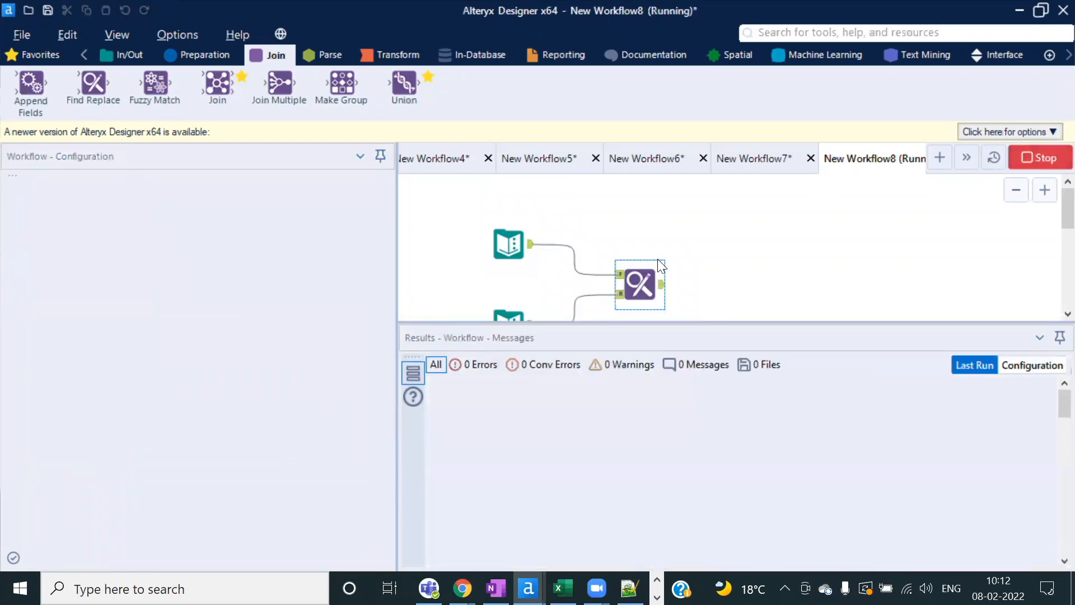
left_click(697, 352)
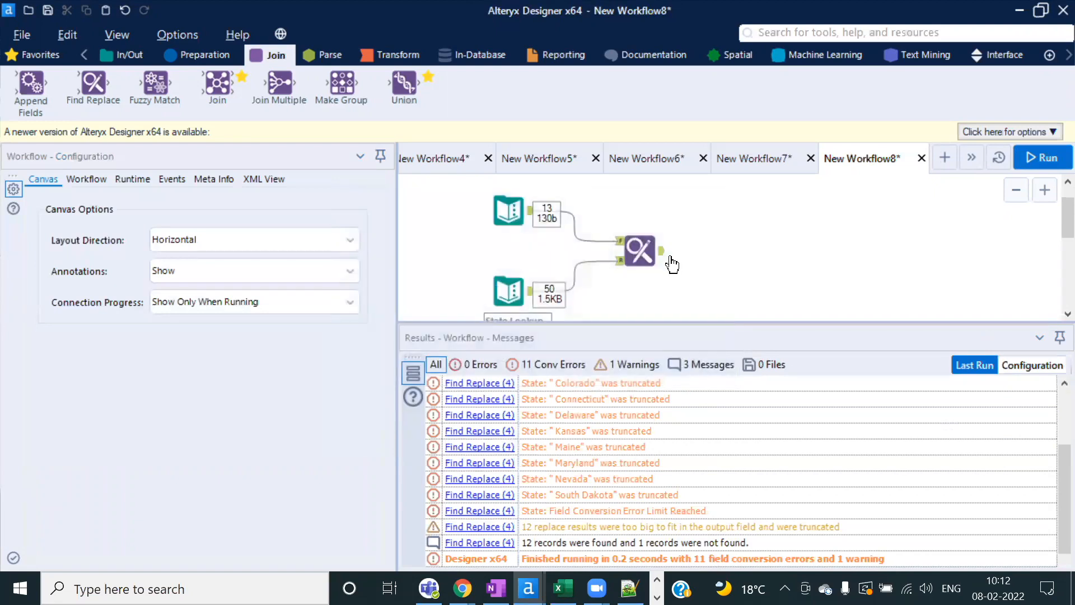
left_click(638, 246)
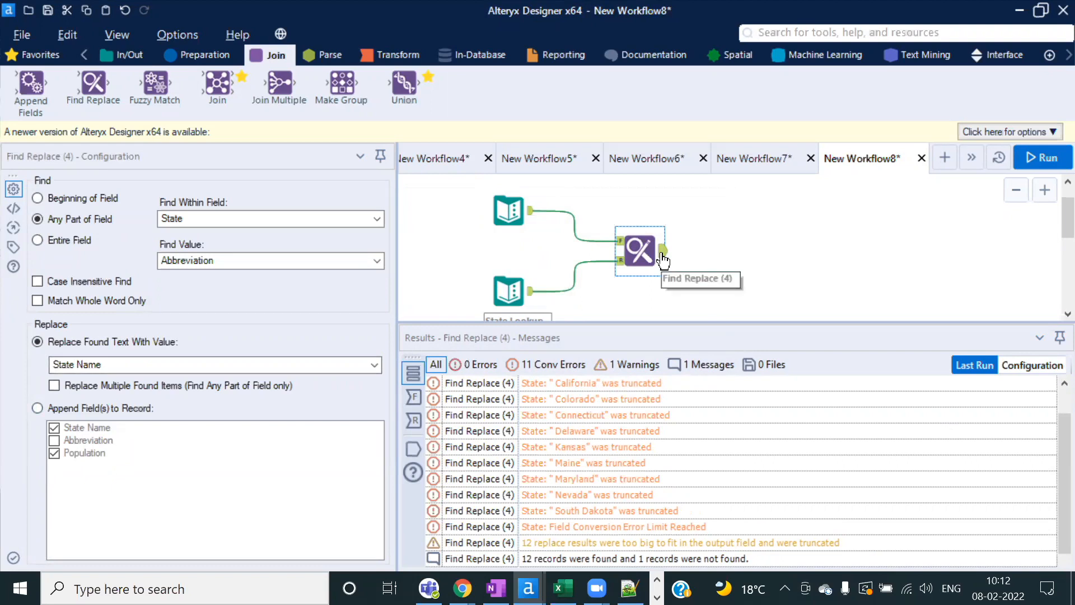
left_click(663, 257)
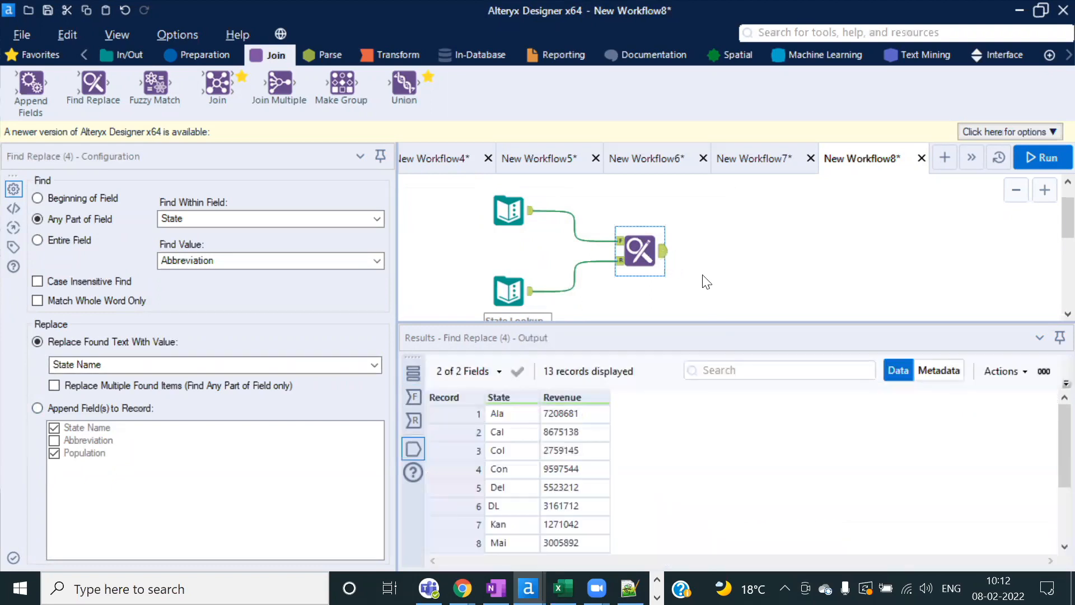
left_click(508, 212)
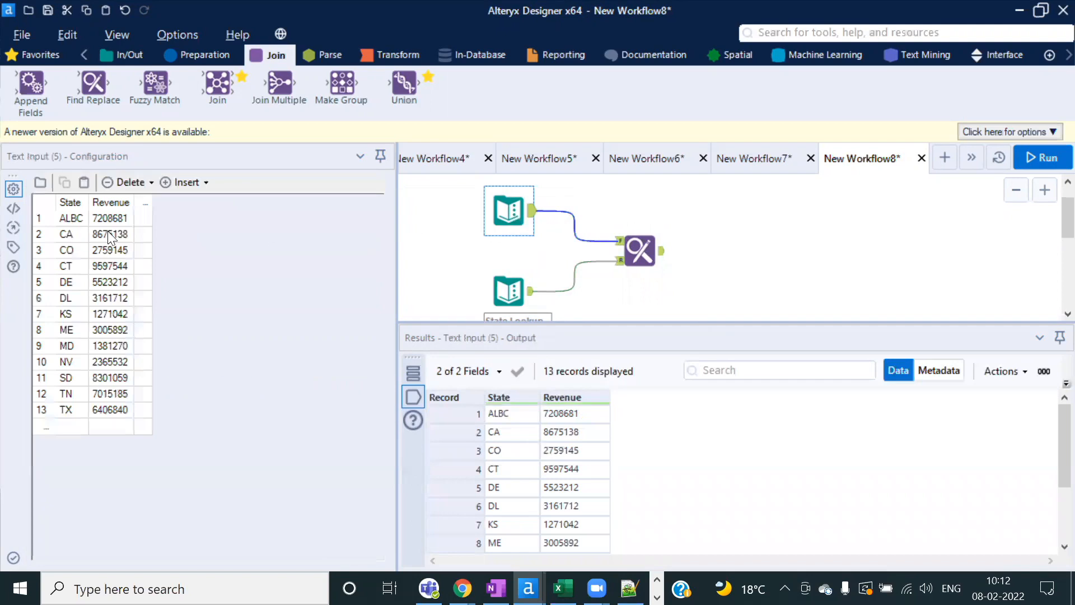
left_click(186, 58)
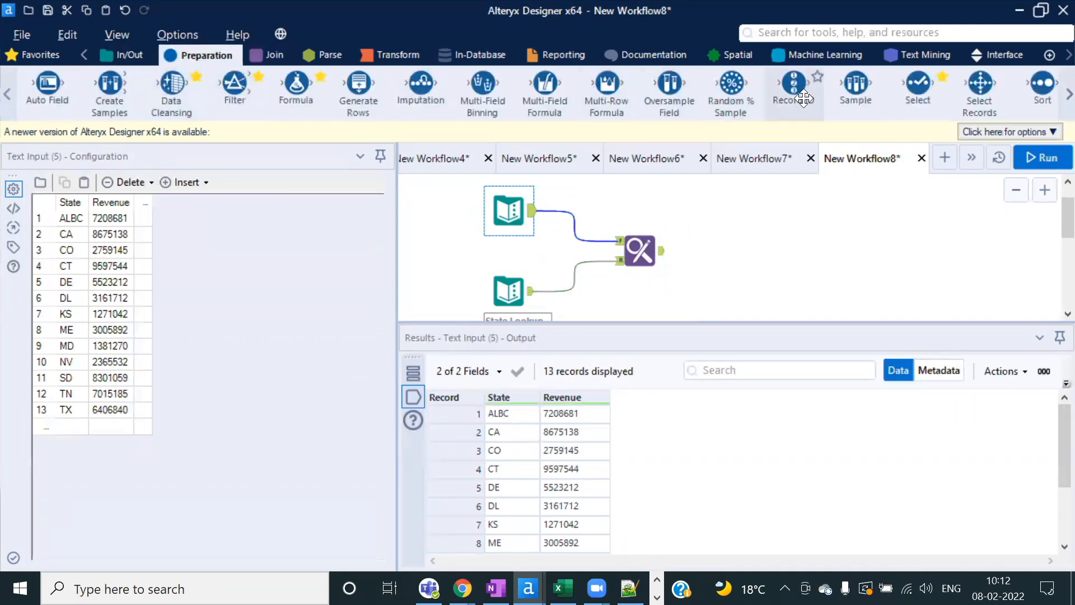
Step: Insert a Select tool on the connection, set the State size to 255, and rerun
left_click_drag(918, 84, 571, 210)
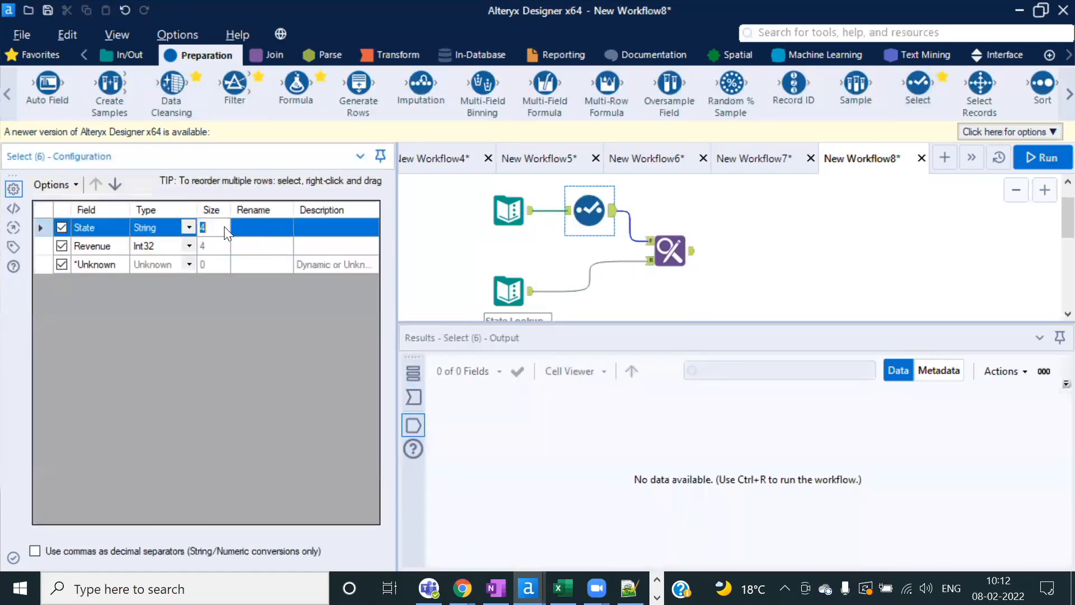
type("255")
left_click(1044, 154)
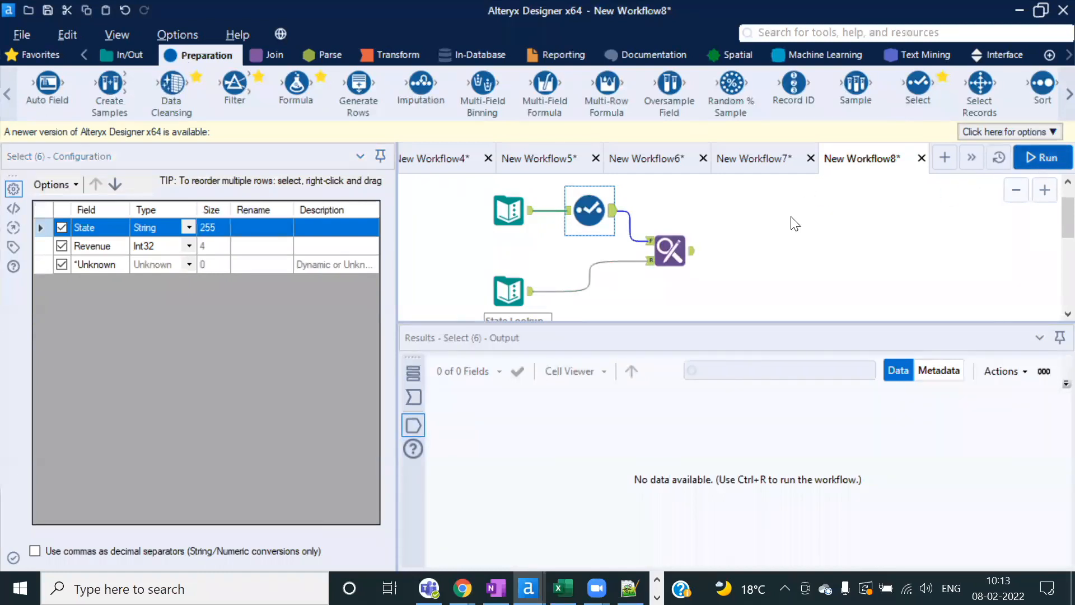
left_click(681, 358)
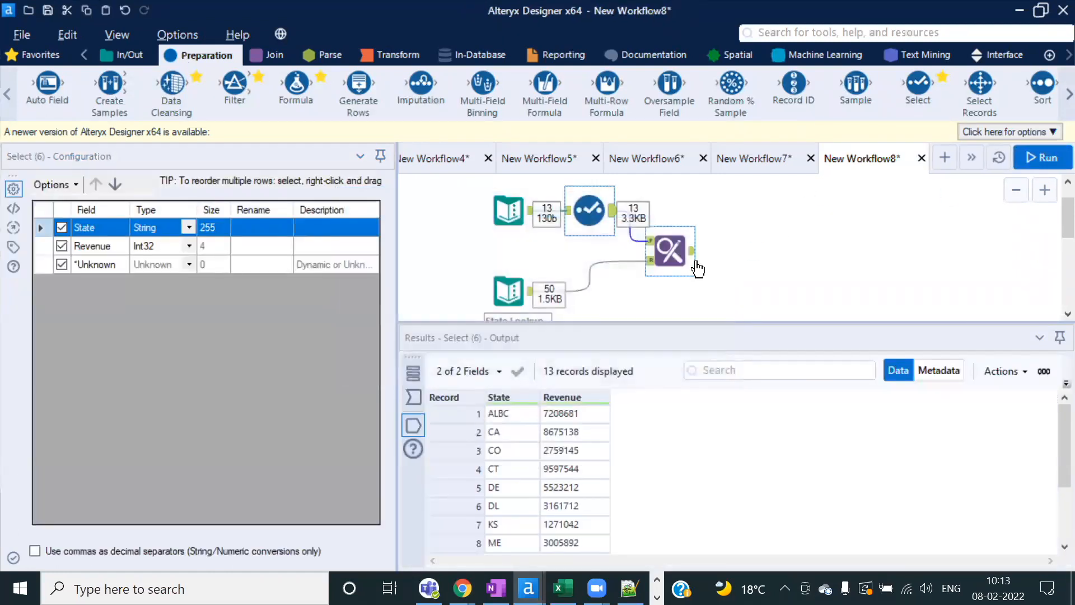
Step: Compare the Select output and State Lookup abbreviations with Find Replace's AlabamaBC result
left_click(697, 263)
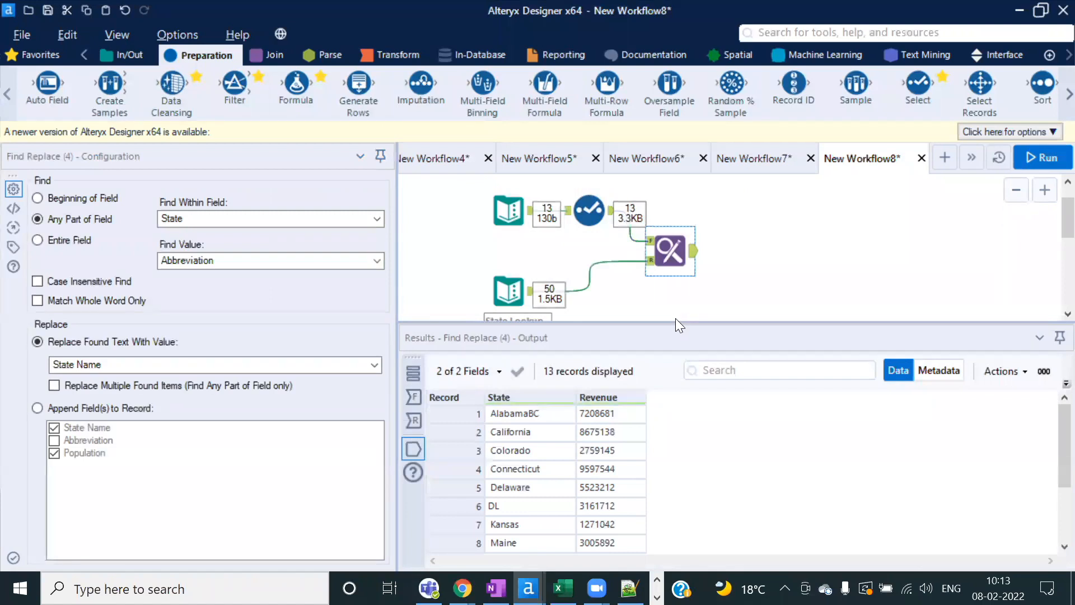
left_click_drag(676, 321, 677, 342)
left_click(599, 216)
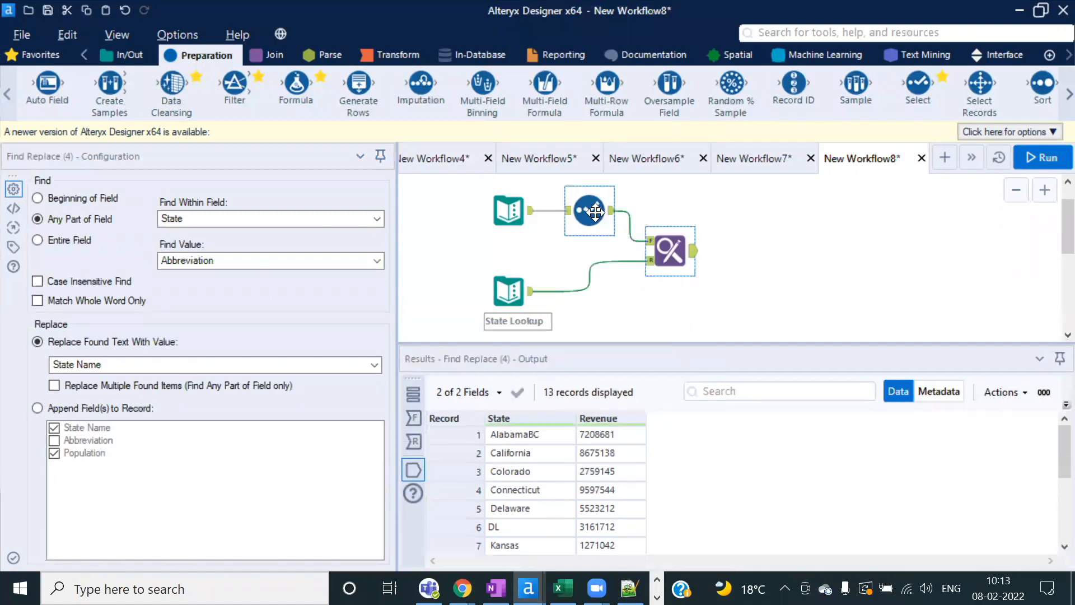
left_click(517, 437)
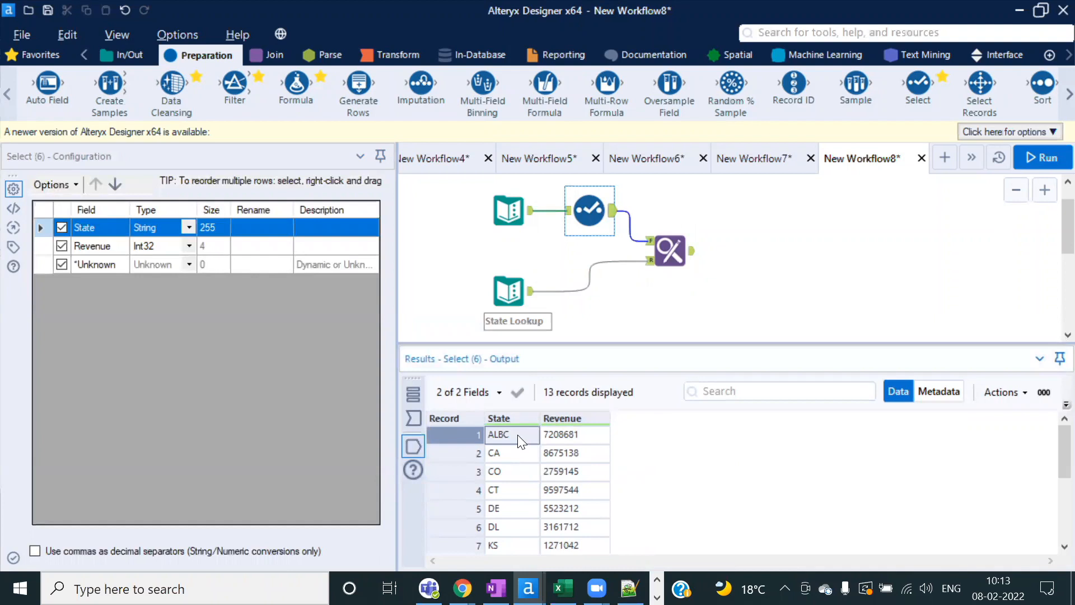
left_click(509, 290)
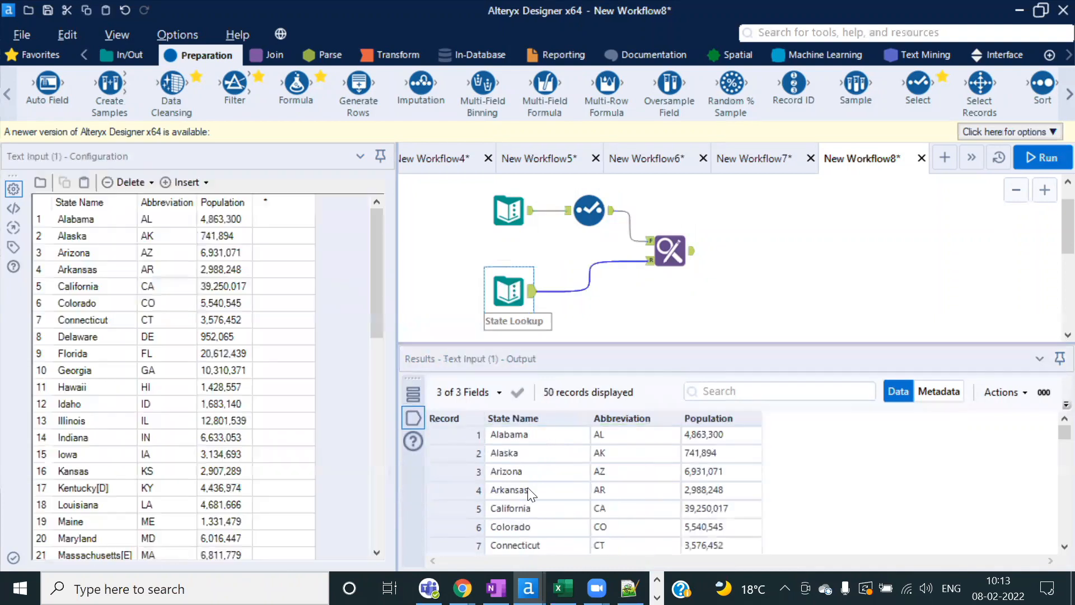
left_click_drag(603, 438, 636, 516)
left_click_drag(640, 455, 647, 547)
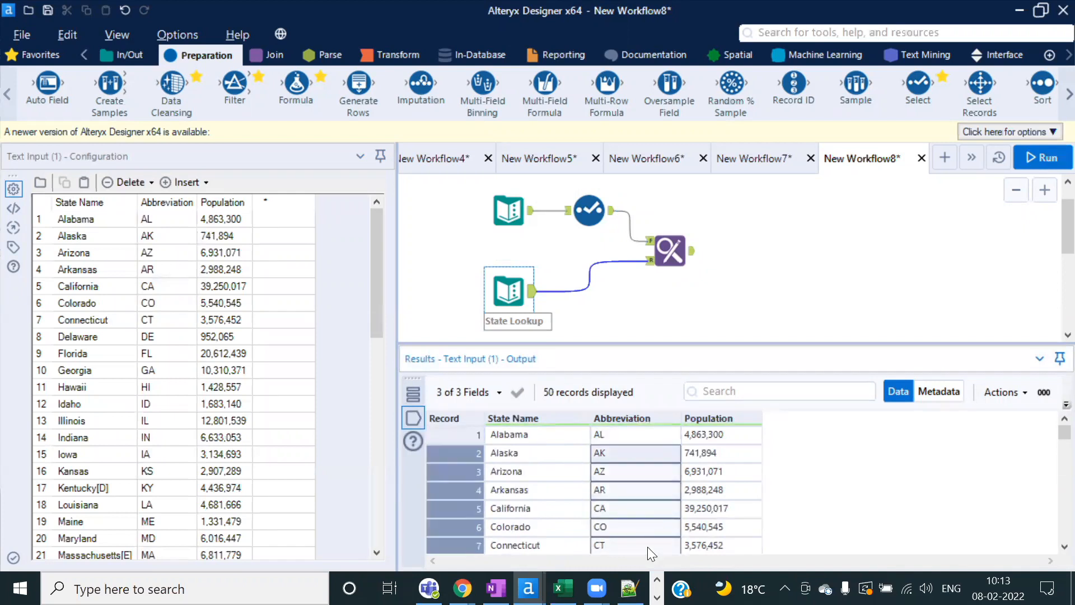
left_click(620, 434)
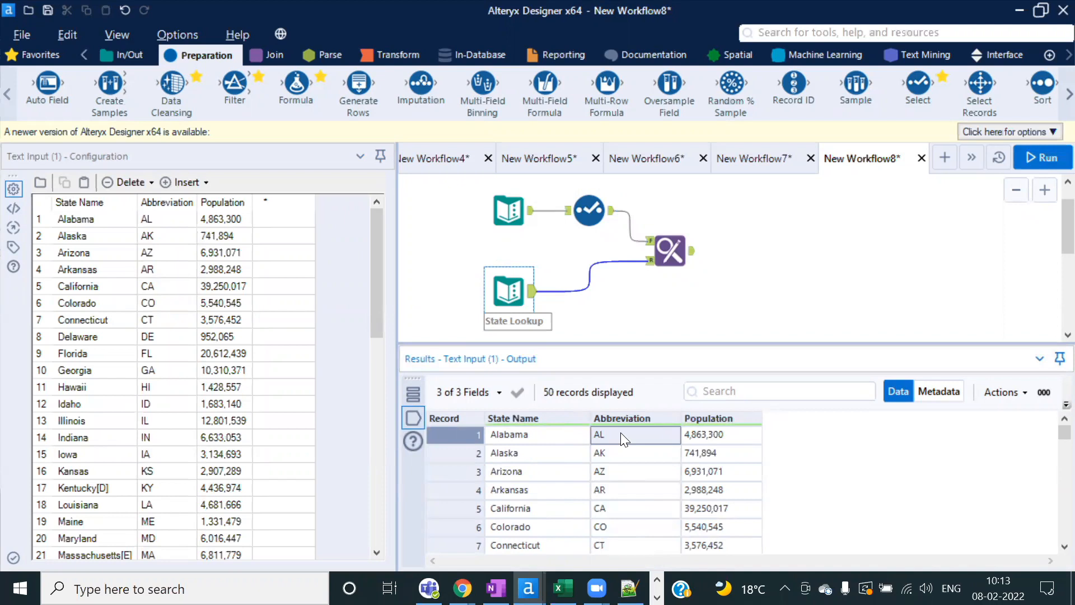
left_click(671, 251)
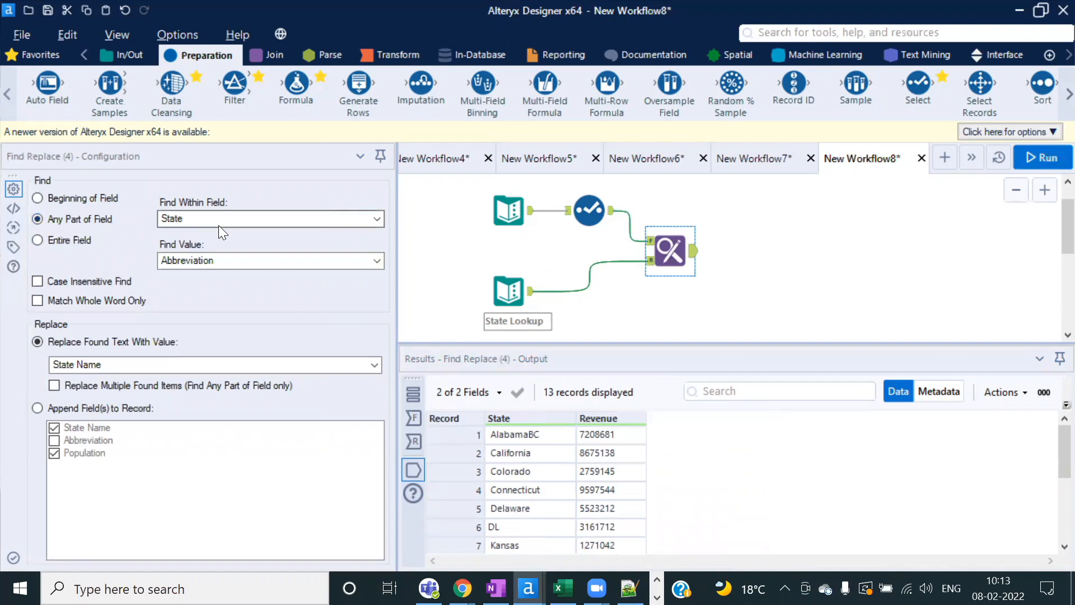
Step: In Excel's Sheet5, change cell A2 from AL to ALBC
key("alt+Tab")
left_click(53, 242)
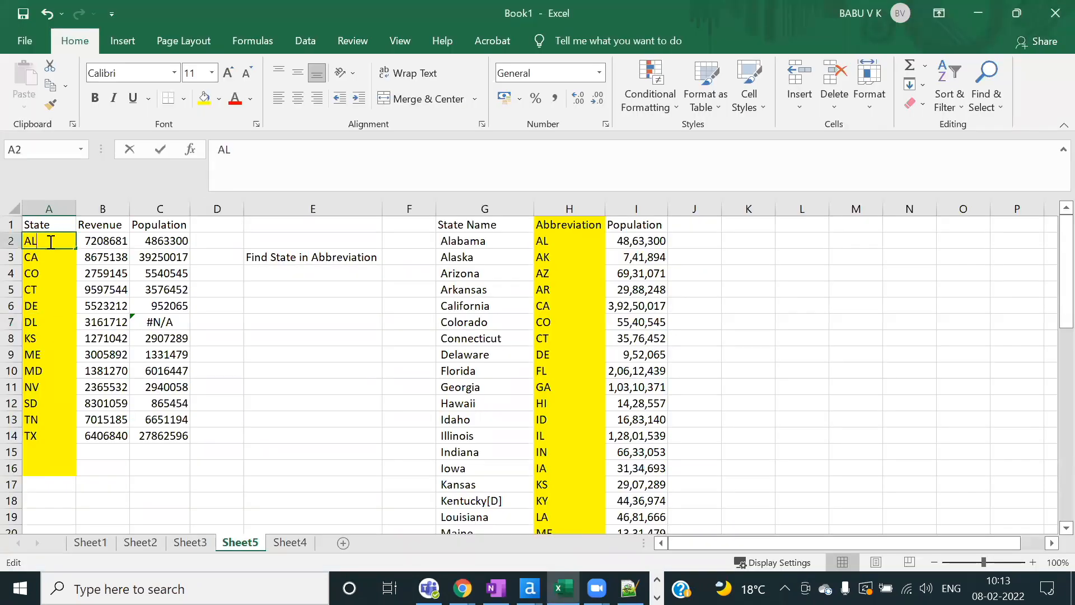
double_click(53, 241)
type("BC")
left_click(110, 257)
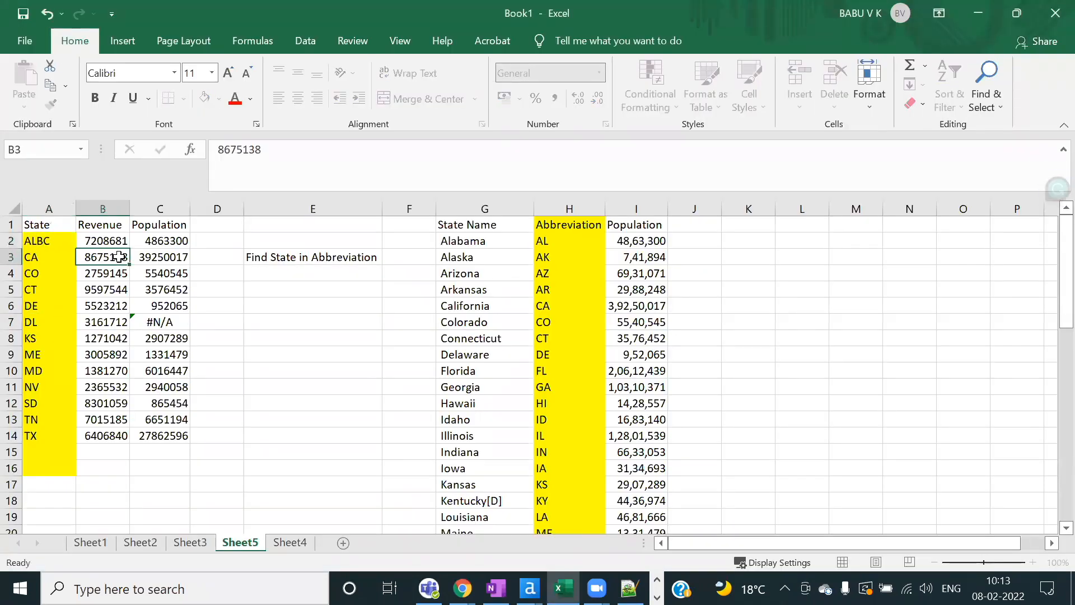
Step: Check that C2's VLOOKUP now returns #N/A, comparing ALBC with AL in H2
left_click(173, 245)
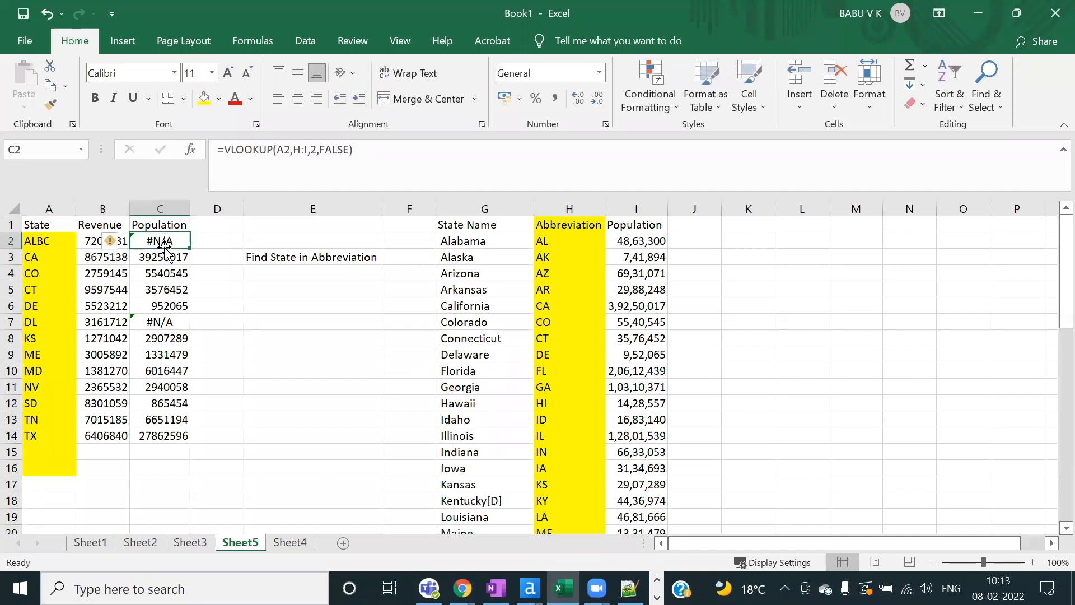
left_click(52, 241)
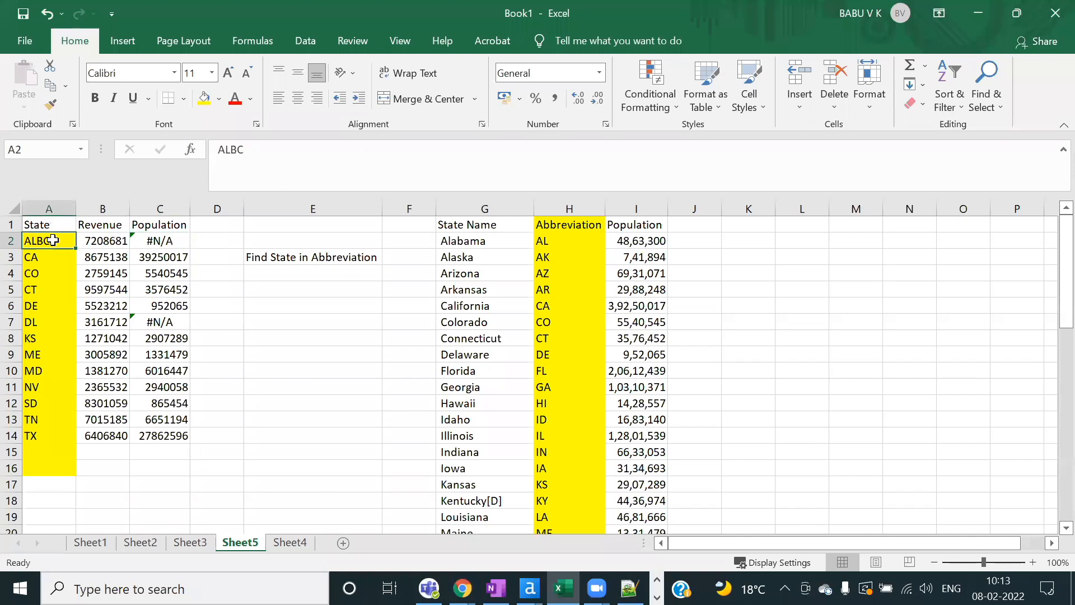
double_click(52, 240)
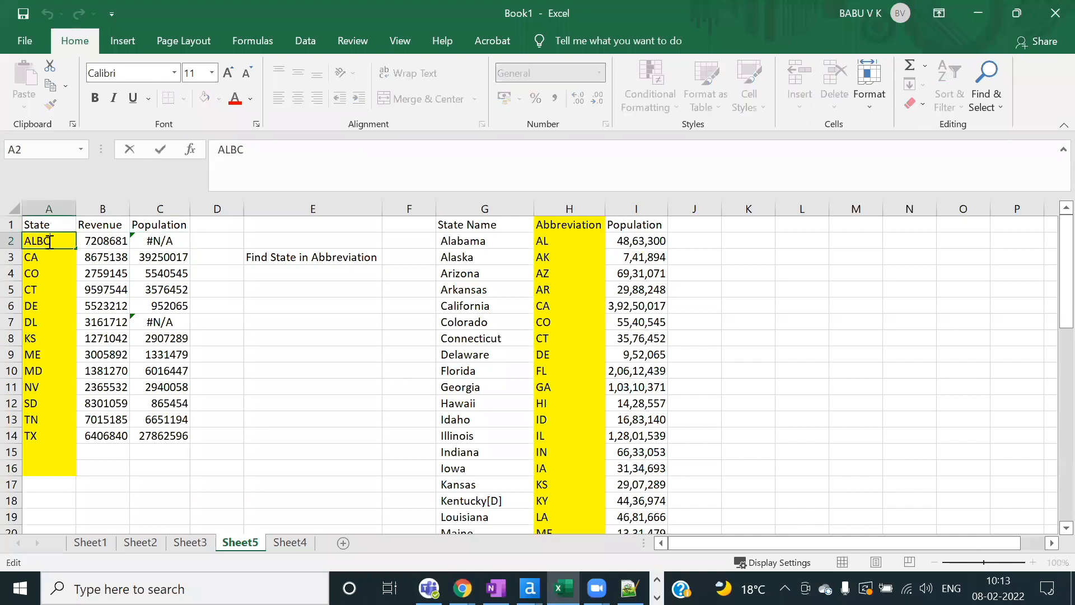
left_click_drag(38, 242, 22, 240)
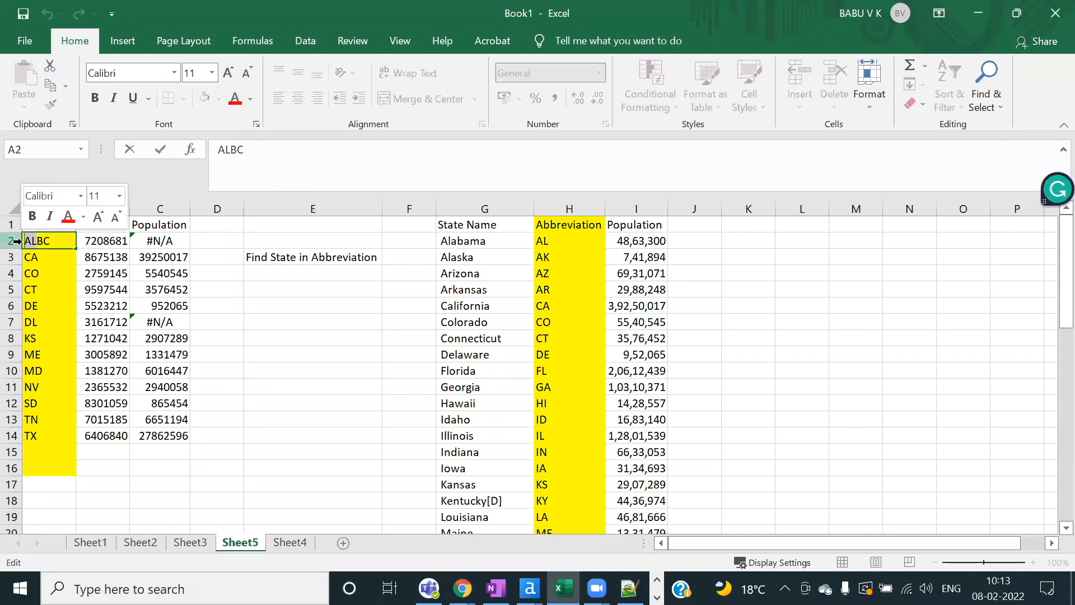
left_click(560, 241)
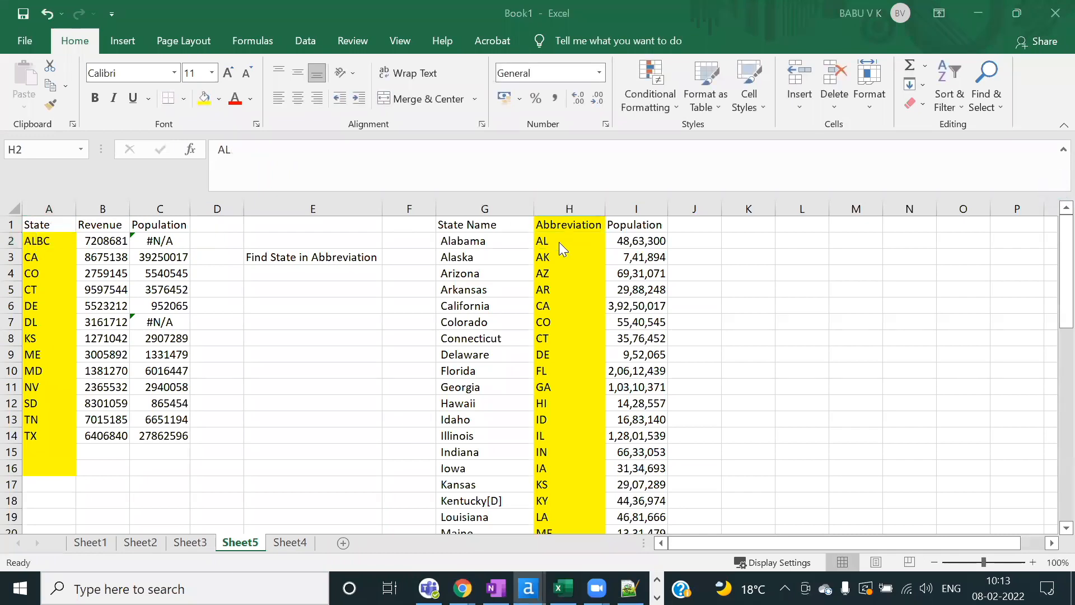
key("alt+Tab")
Step: Set Find Replace to match the Entire Field and rerun, leaving record 1 as ALBC
left_click(589, 210)
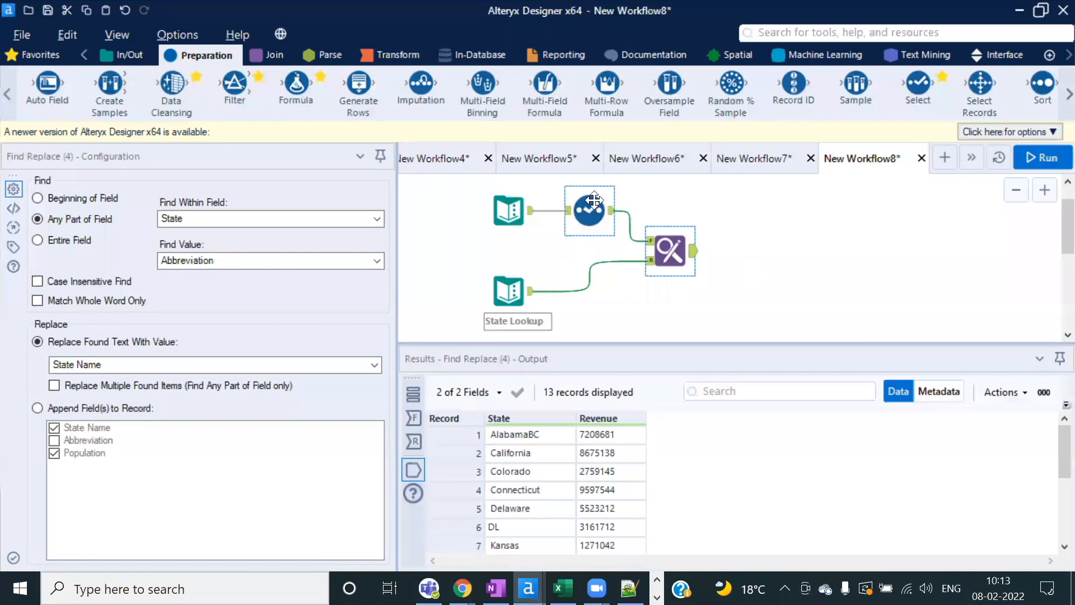
left_click(496, 435)
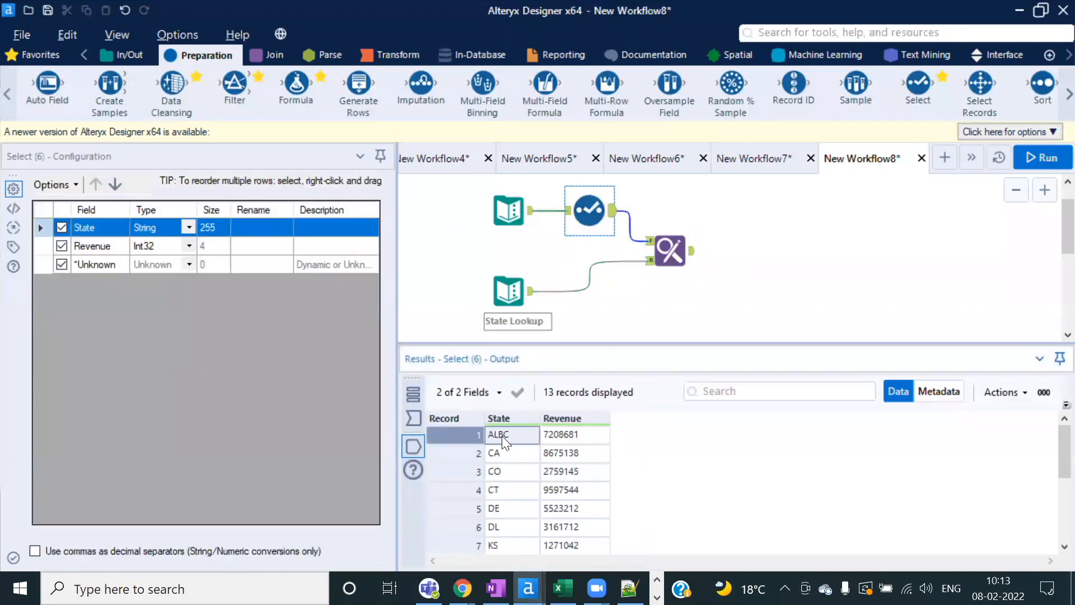
left_click(684, 248)
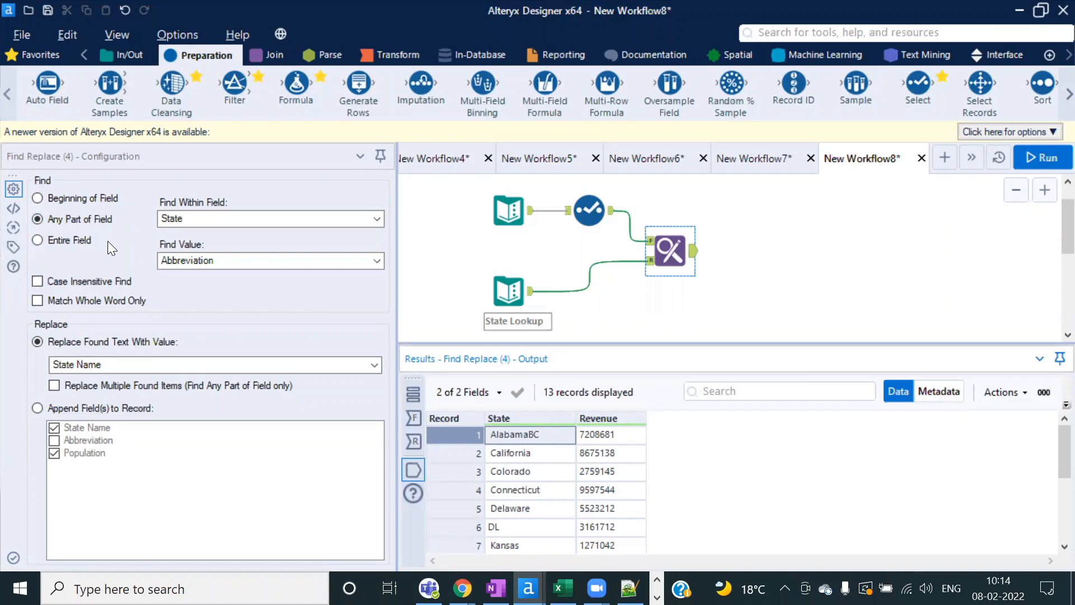
left_click(38, 240)
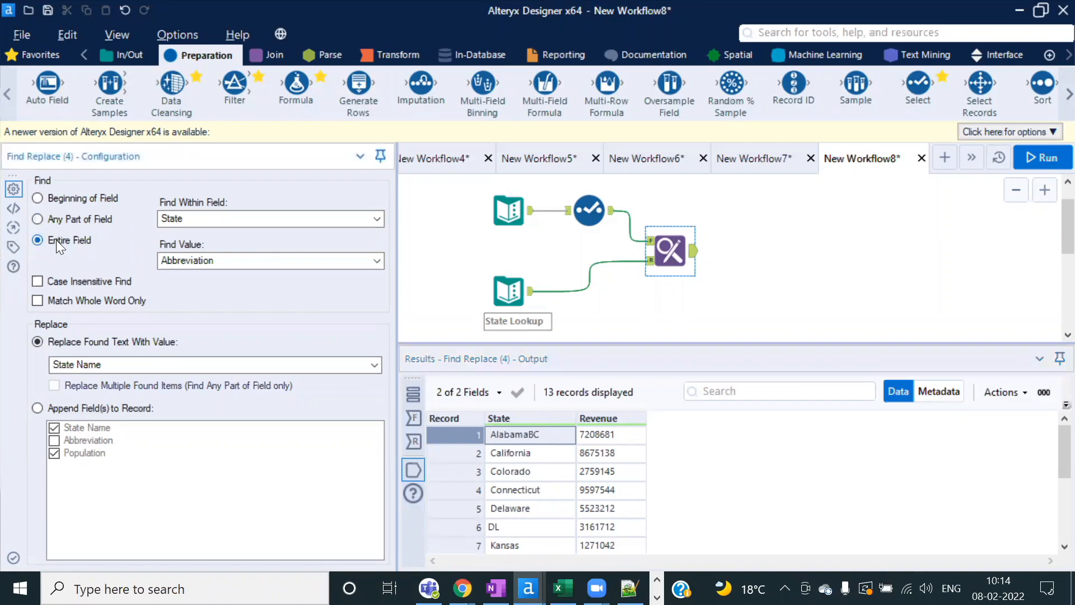
left_click(1034, 162)
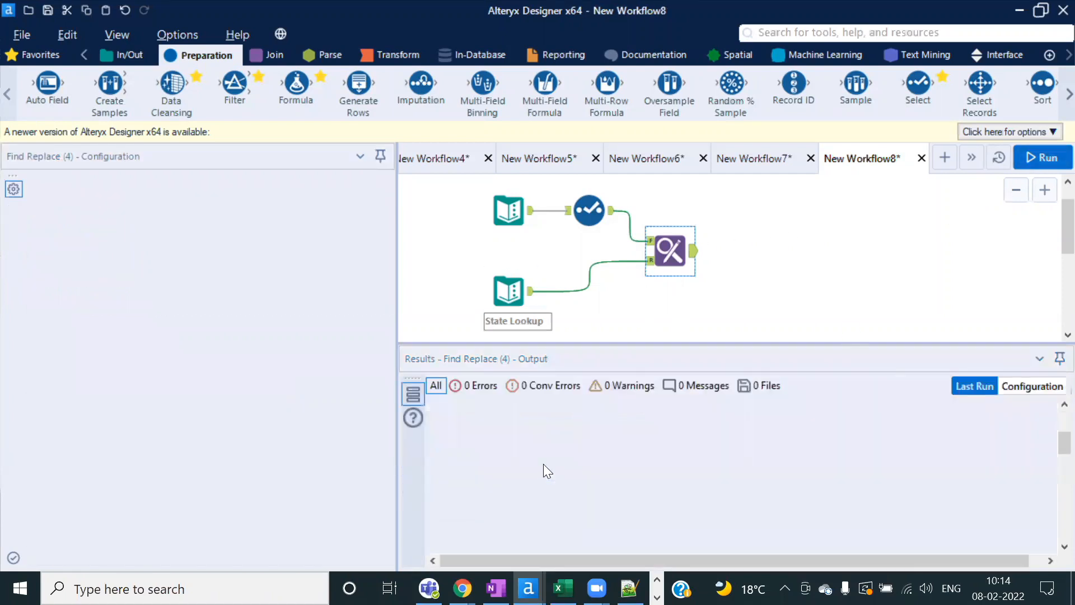
left_click(678, 357)
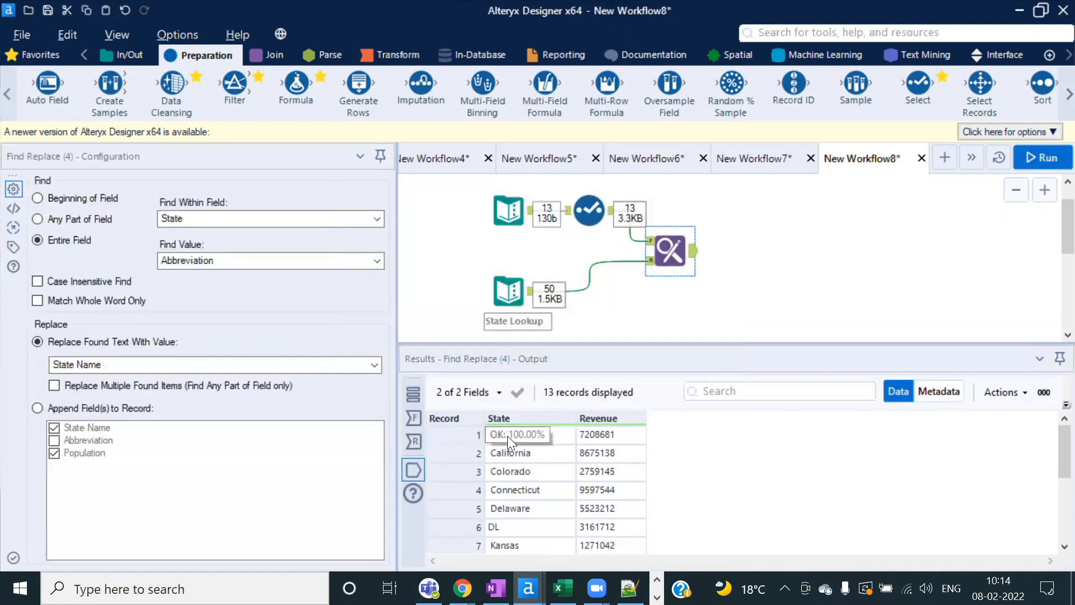
left_click(508, 436)
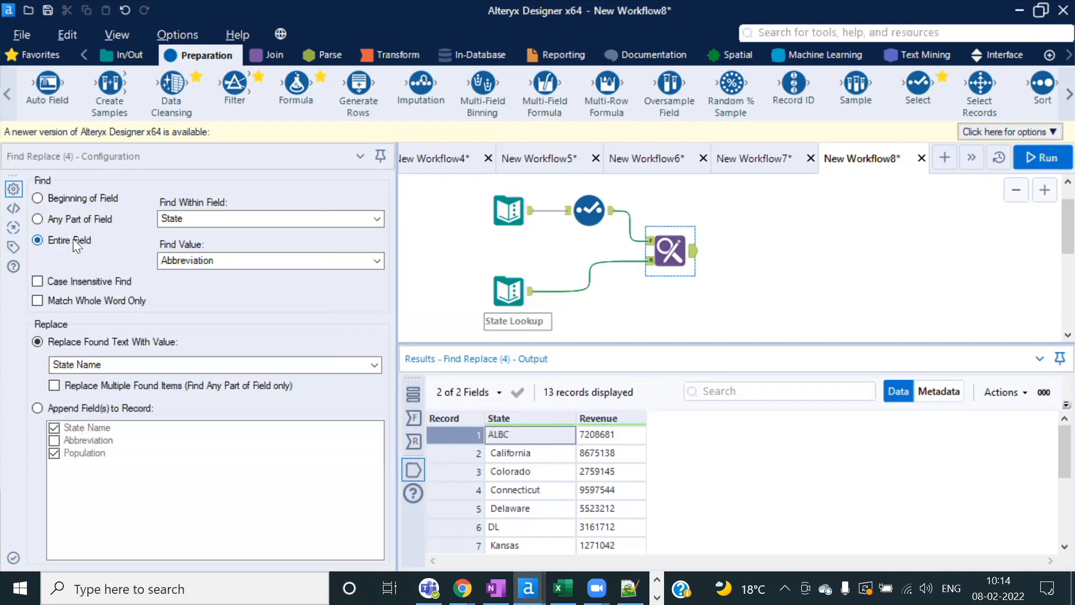
left_click(518, 287)
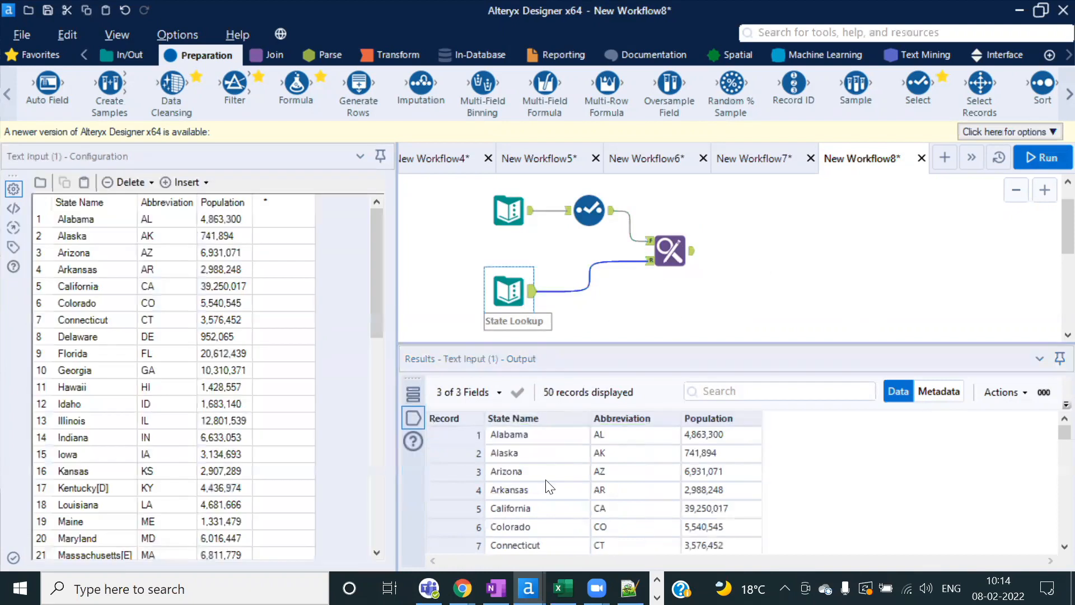
Step: Review the Find Replace output: ALBC and DL unchanged, California and Kansas spelled out
left_click(687, 250)
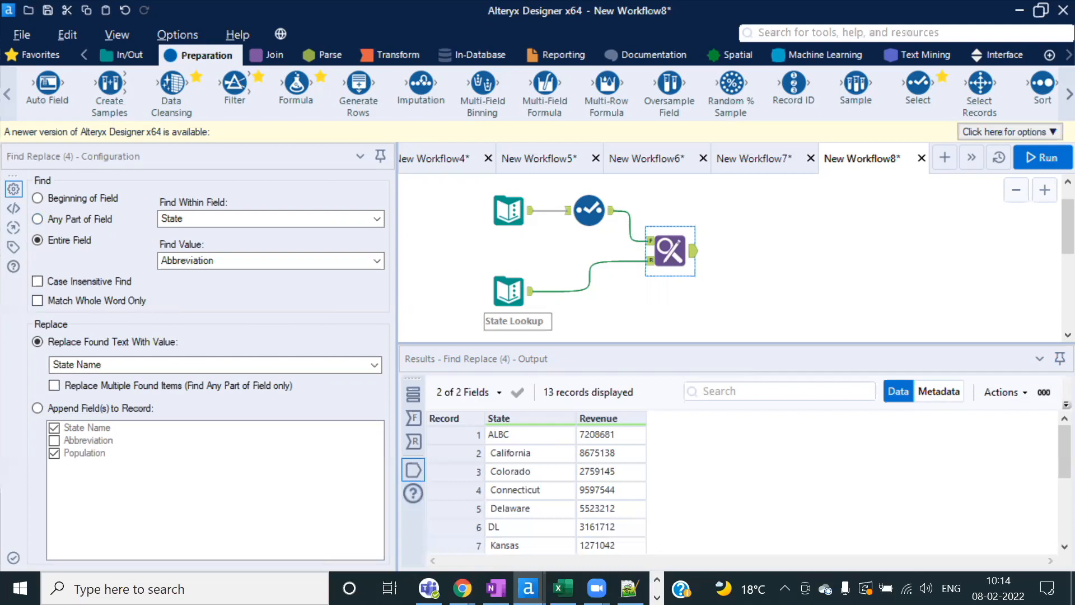
Step: Start a new workflow, paste in the two Text Input tools, and run it
left_click(945, 160)
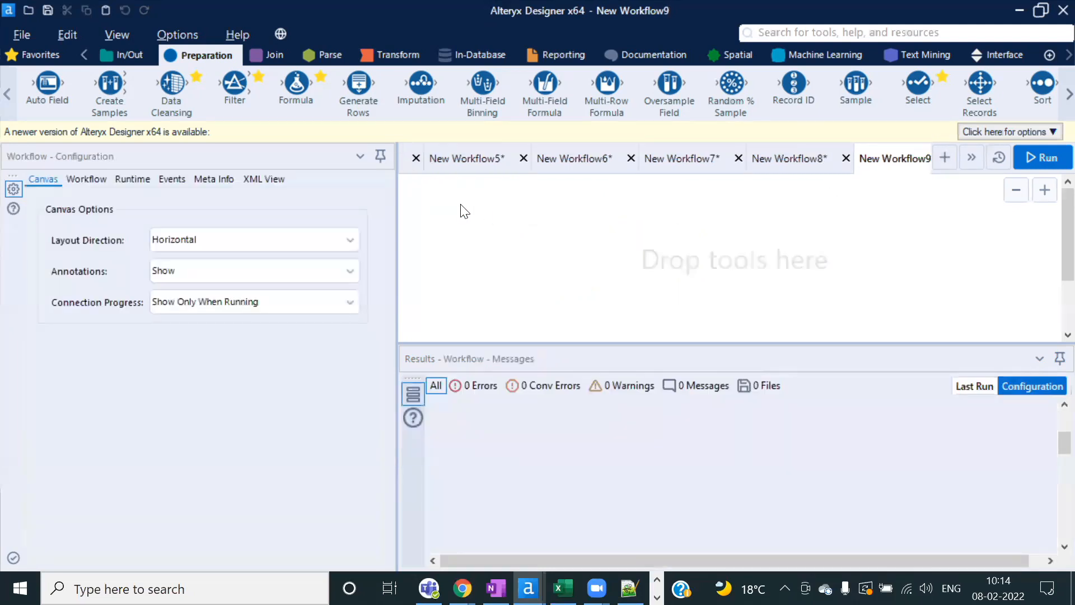
key("ctrl+v")
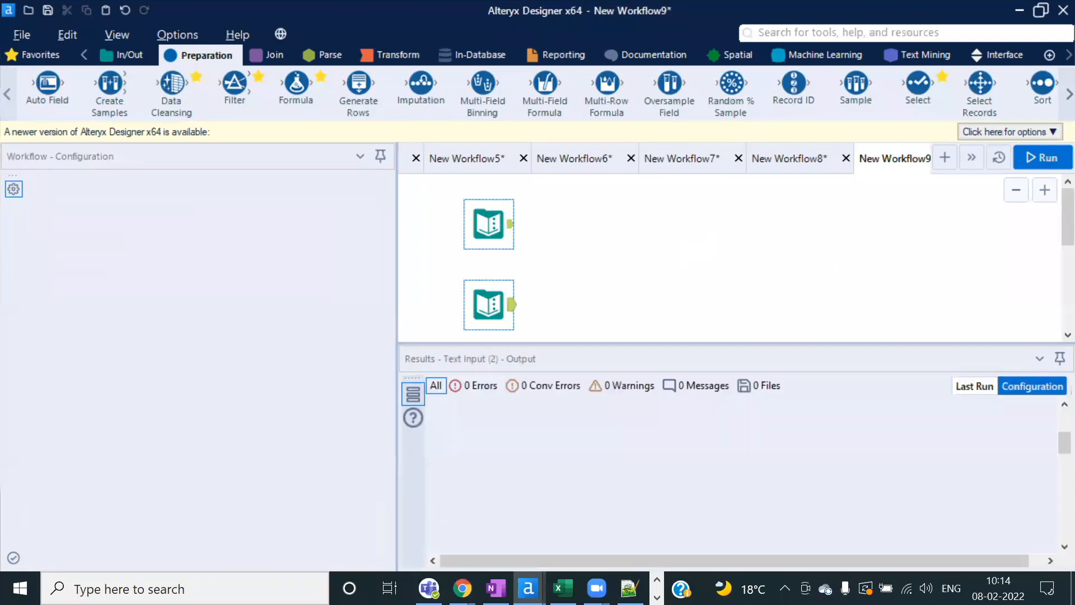
left_click(1045, 157)
left_click(685, 359)
Step: Inspect the transactions table's acct_holder names, such as WOLFMAN CO, and the amt column
left_click(489, 223)
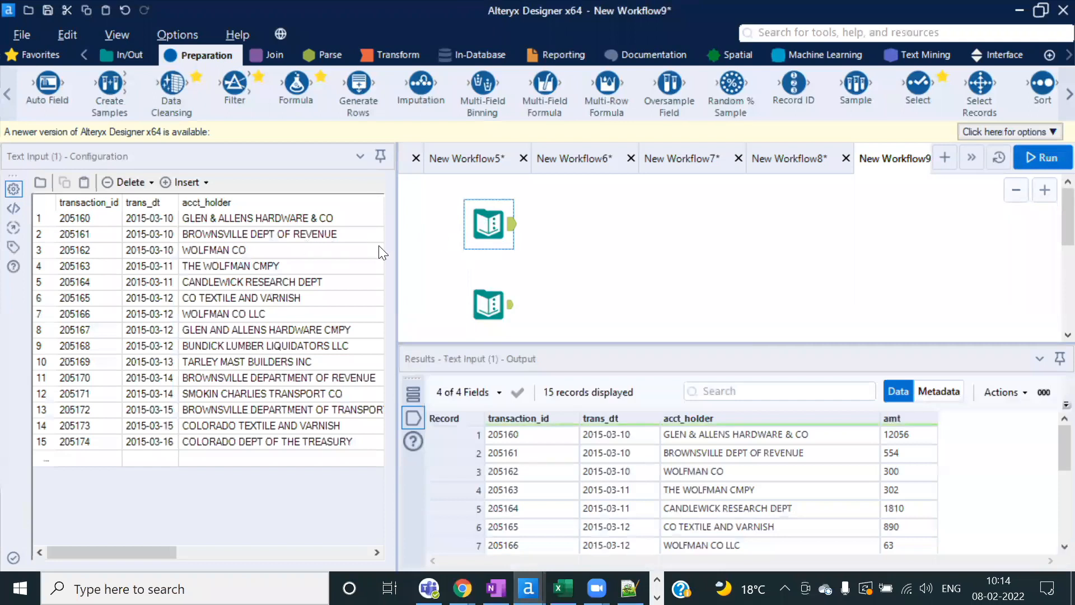
left_click_drag(397, 252, 463, 252)
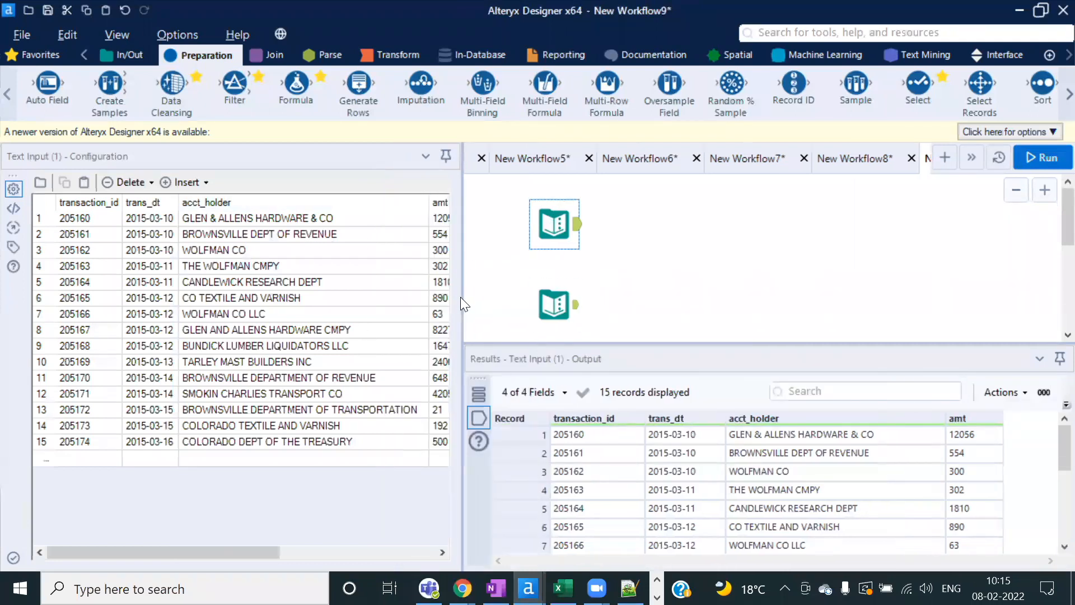
left_click_drag(461, 298, 523, 298)
left_click(337, 221)
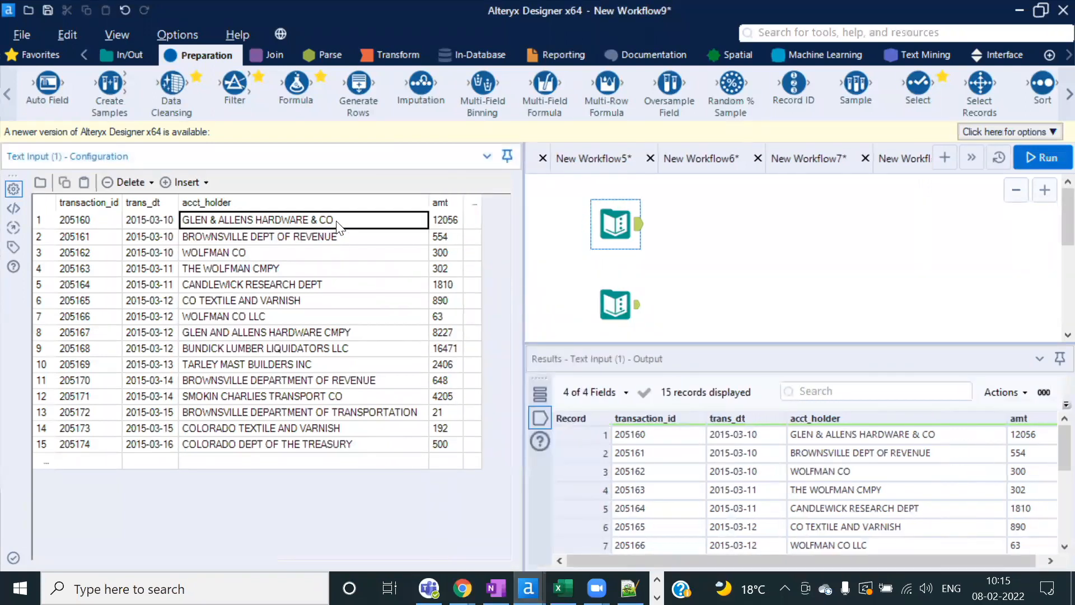
left_click(246, 252)
Step: Review the five-row word–replacement table, then show the 15 transaction records
left_click(616, 304)
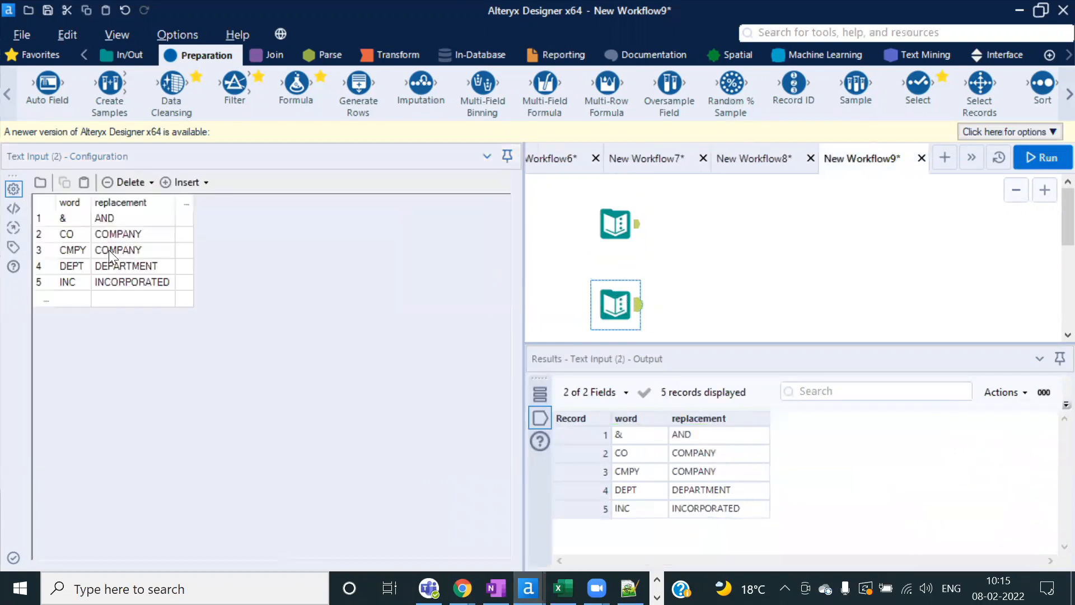
left_click(113, 218)
key("Tab")
key("Tab")
key("Tab")
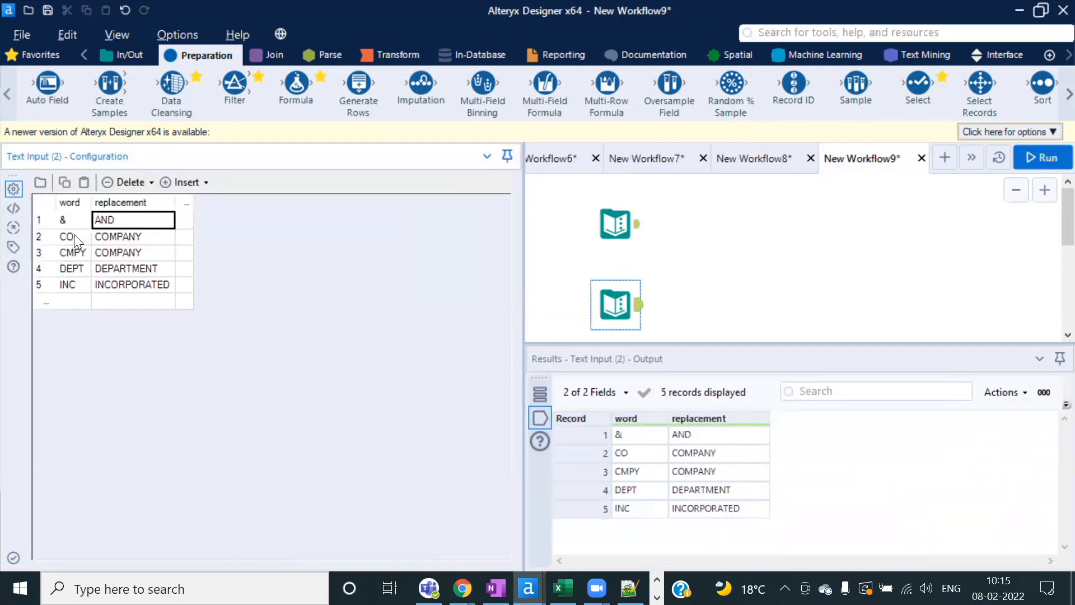
key("Tab")
key("Tab")
key("Tab")
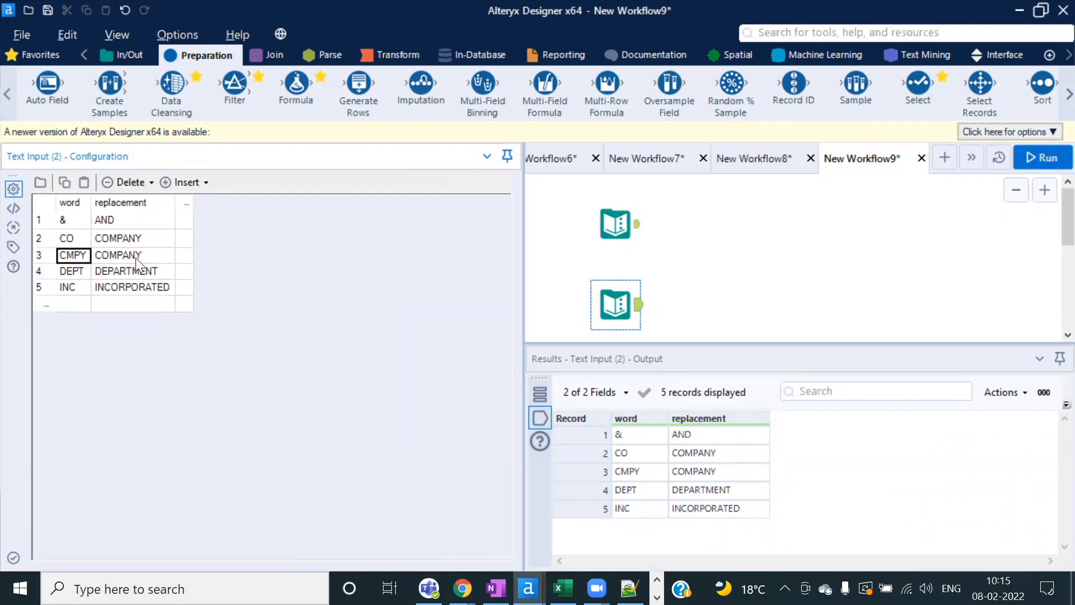
key("Tab")
key("Tab")
key("Tab")
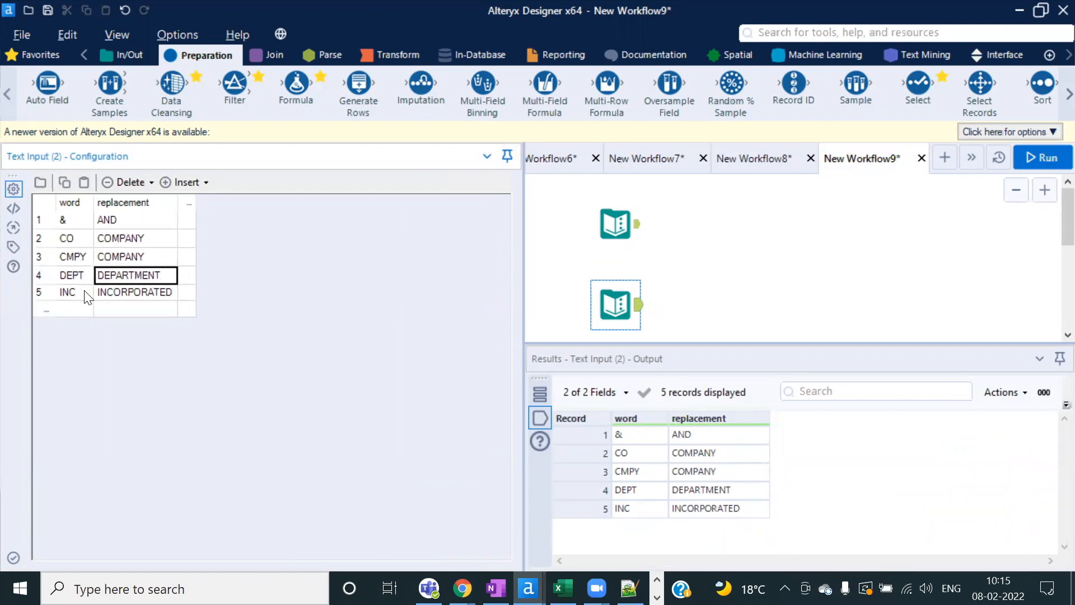
left_click(615, 224)
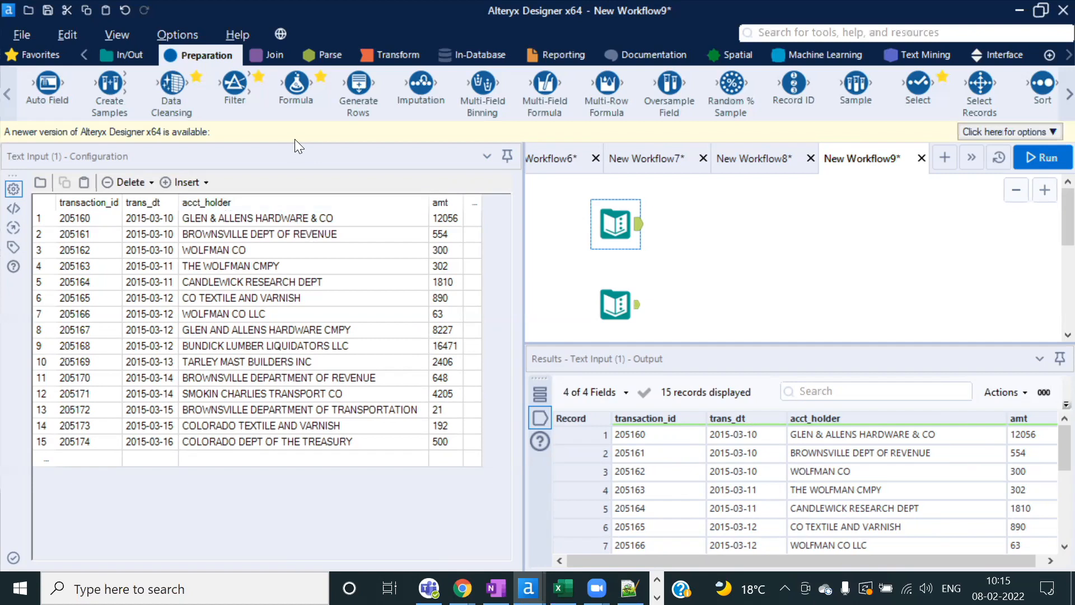
Step: Add a Find Replace tool and examine the first acct_holder name's trailing & CO
left_click(276, 56)
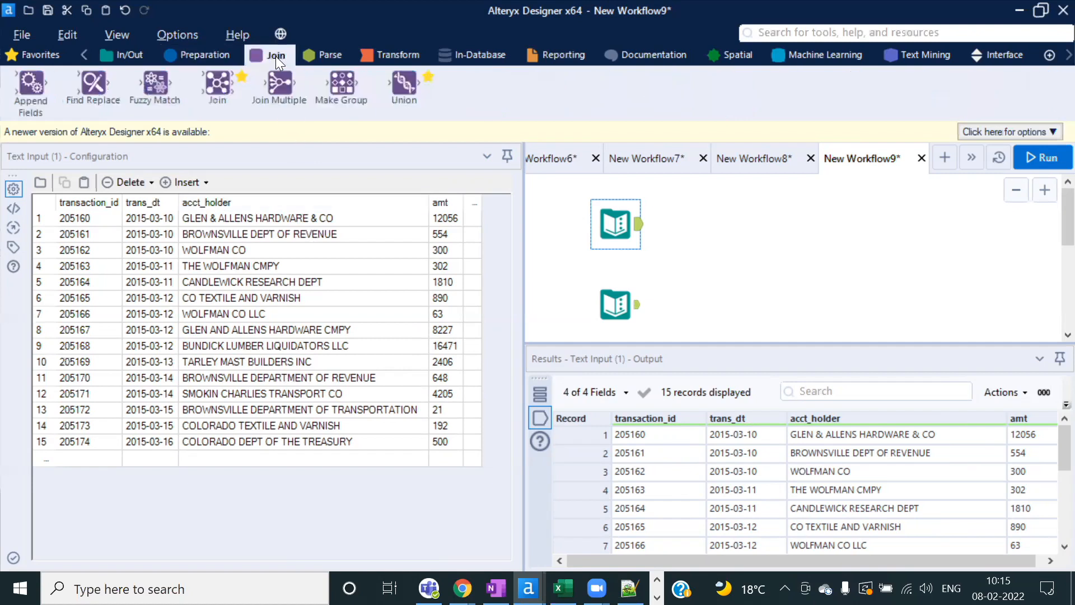
left_click_drag(94, 84, 787, 263)
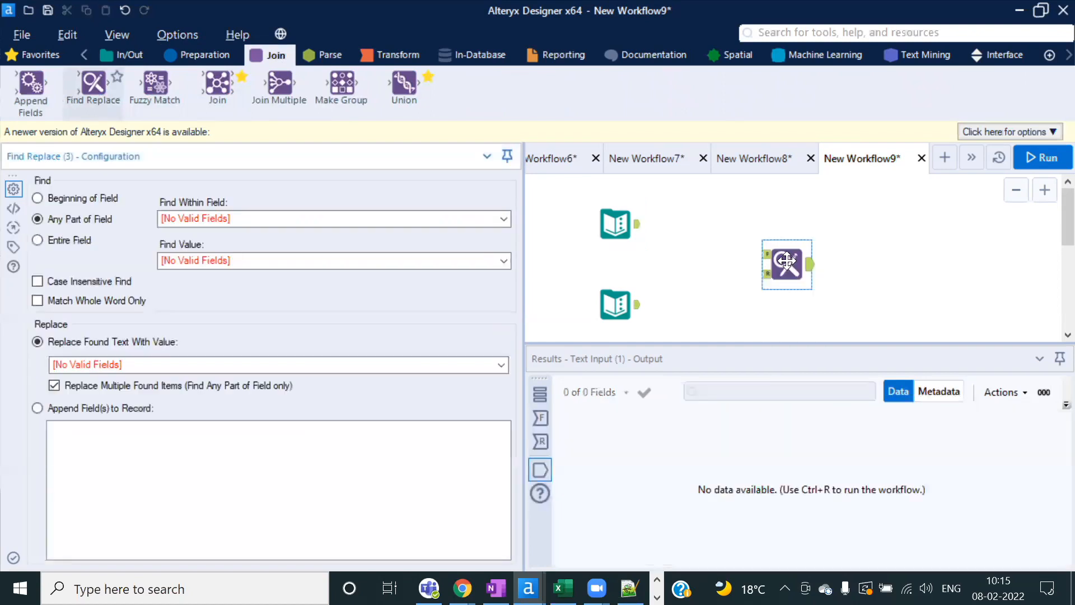
left_click(618, 226)
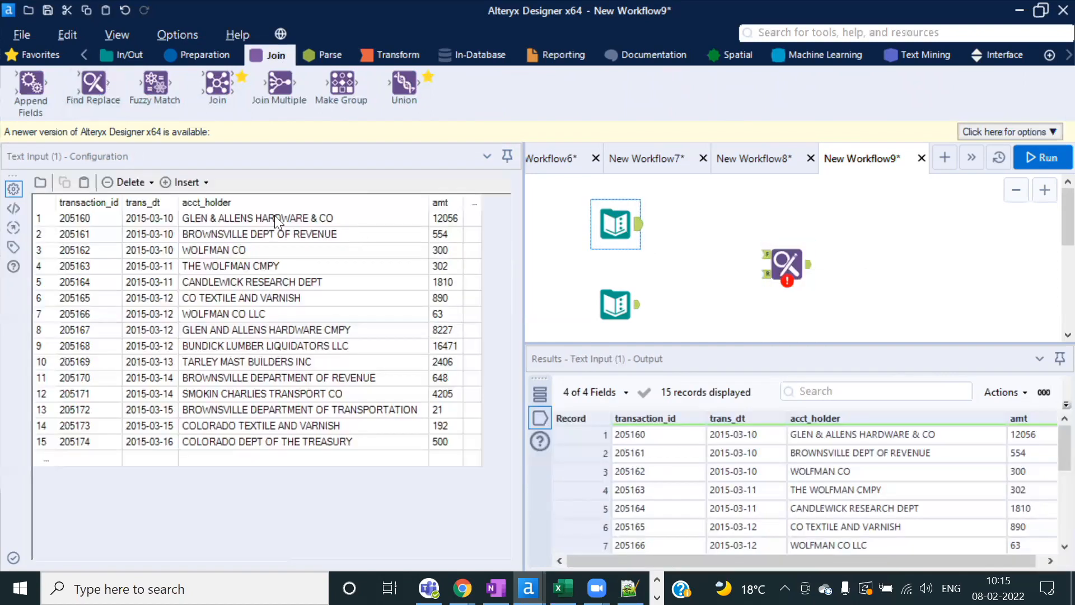
double_click(215, 218)
left_click(329, 218)
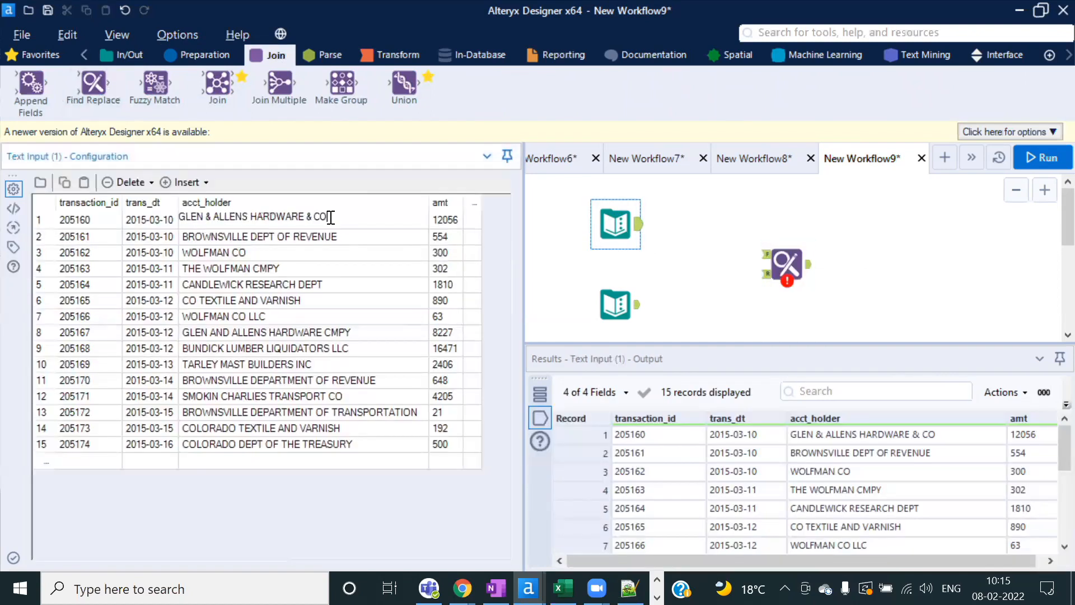
left_click_drag(330, 217, 305, 216)
left_click(218, 206)
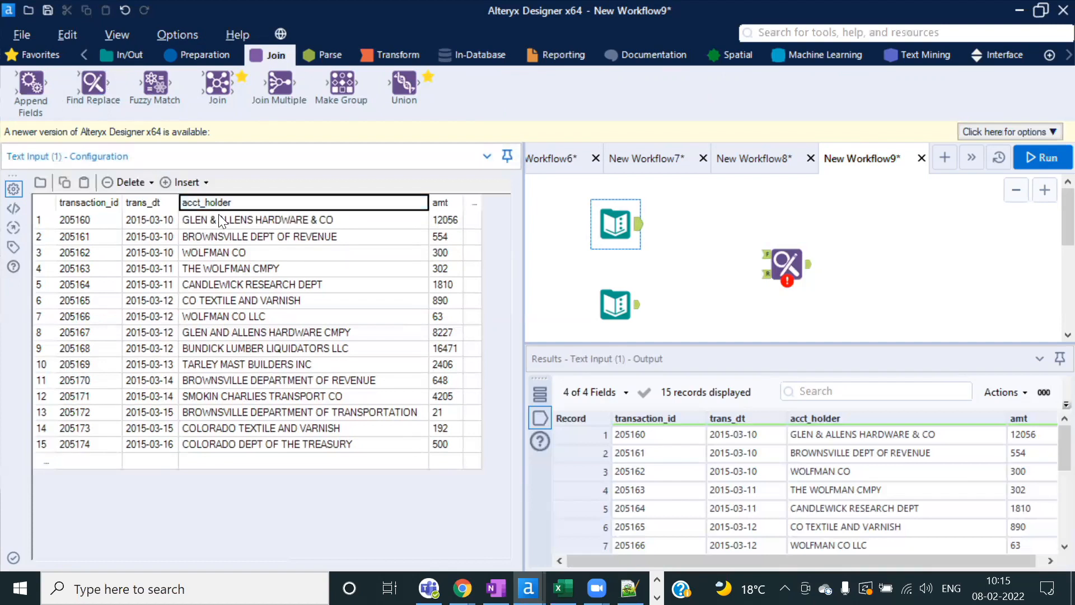
Step: Examine the & after GLEN, then connect the transactions Text Input to Find Replace's F input
left_click(219, 218)
double_click(218, 219)
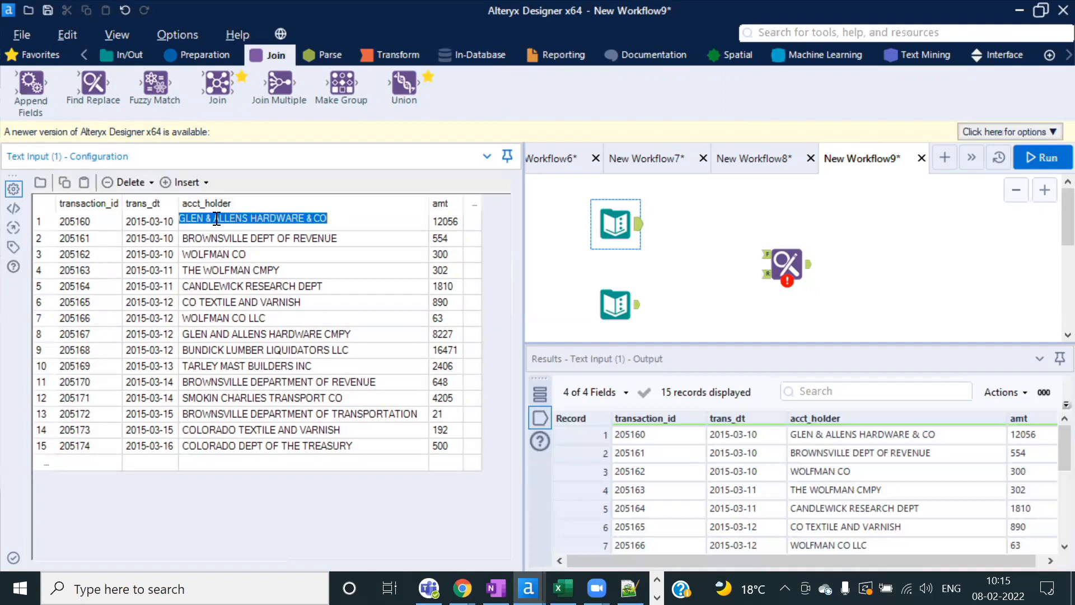
left_click(218, 219)
double_click(208, 219)
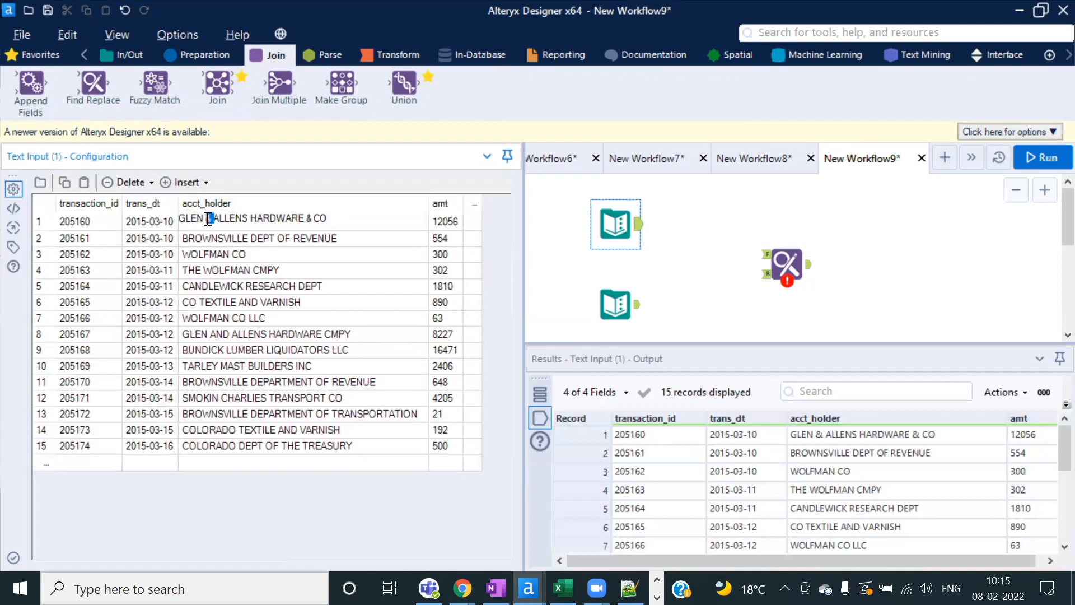
left_click(217, 219)
left_click(640, 235)
left_click_drag(640, 230, 767, 255)
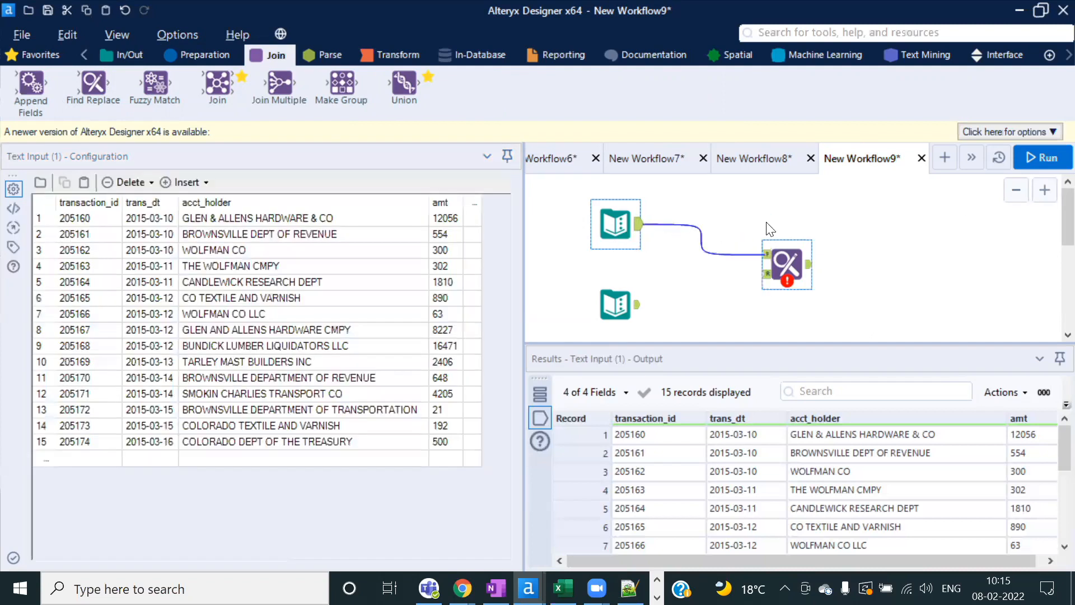
Step: Recheck the & in the first name and display the word-replacement table
double_click(279, 218)
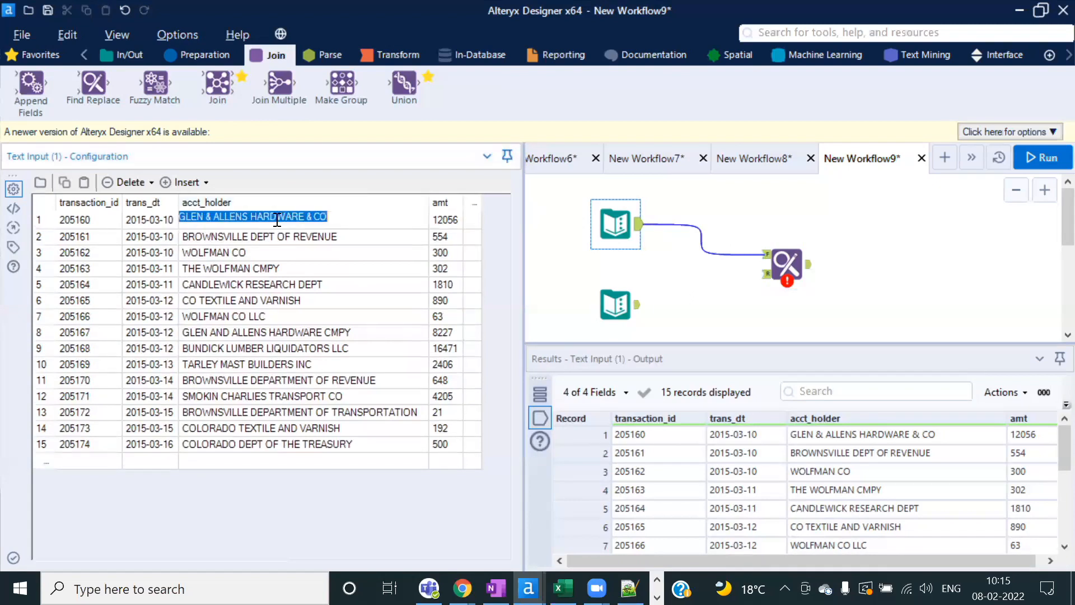
left_click(207, 217)
double_click(209, 218)
left_click(605, 295)
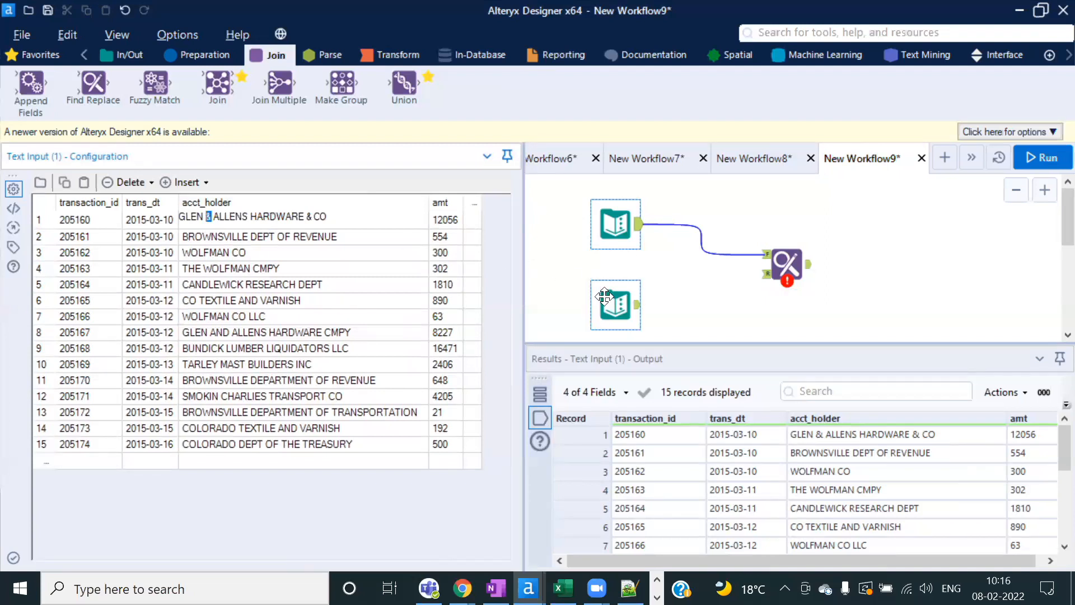
left_click(608, 301)
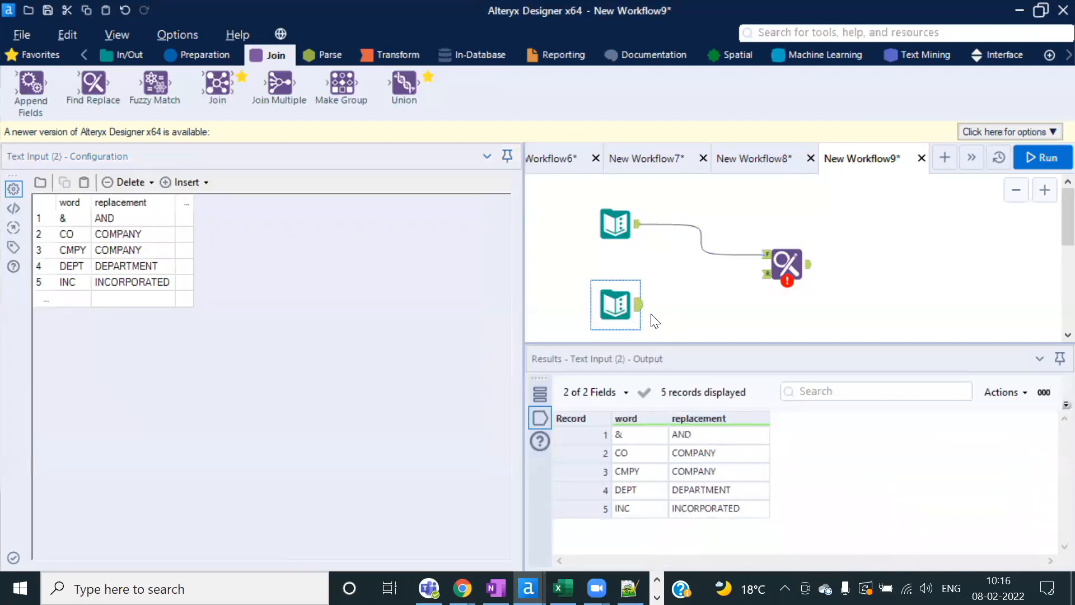
Step: Connect the word-replacement table to Find Replace's R input; review words &, CO, CMPY, DEPT, INC
left_click_drag(639, 314, 768, 275)
left_click(596, 232)
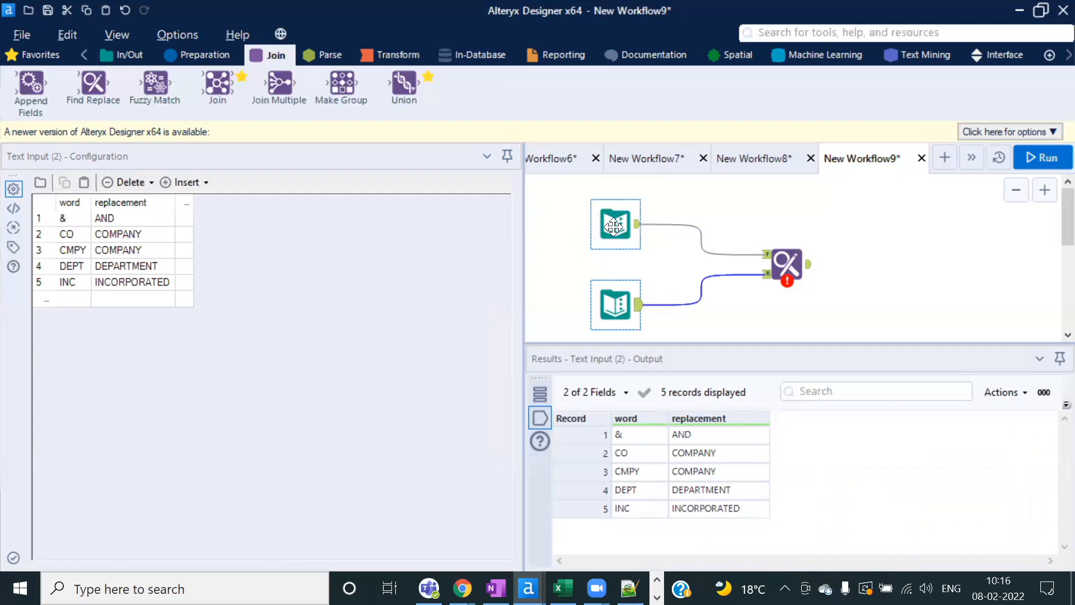
left_click(616, 297)
left_click_drag(71, 225, 73, 287)
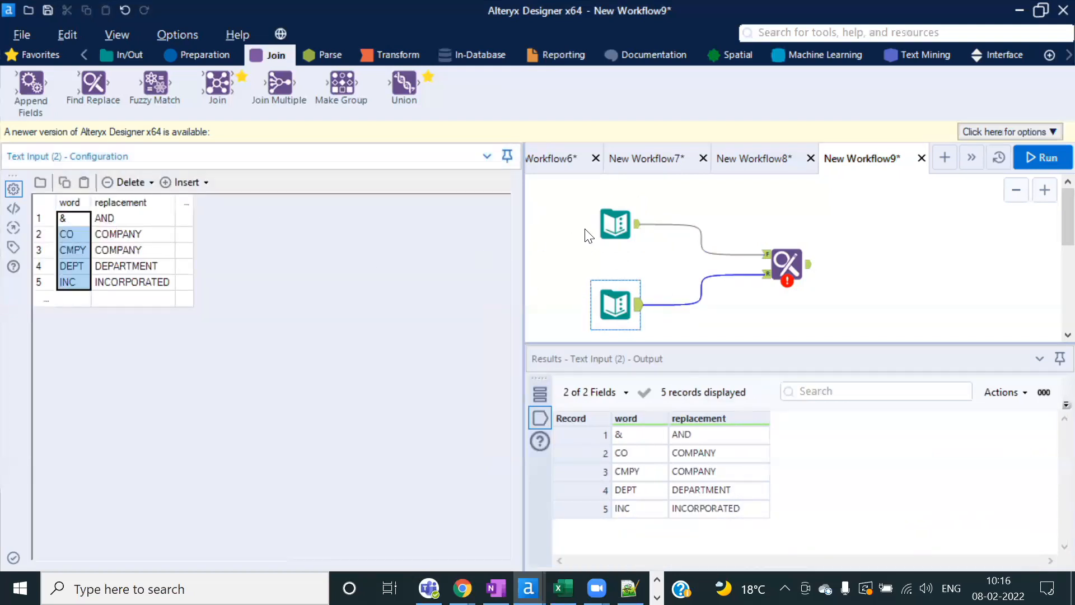
left_click(615, 303)
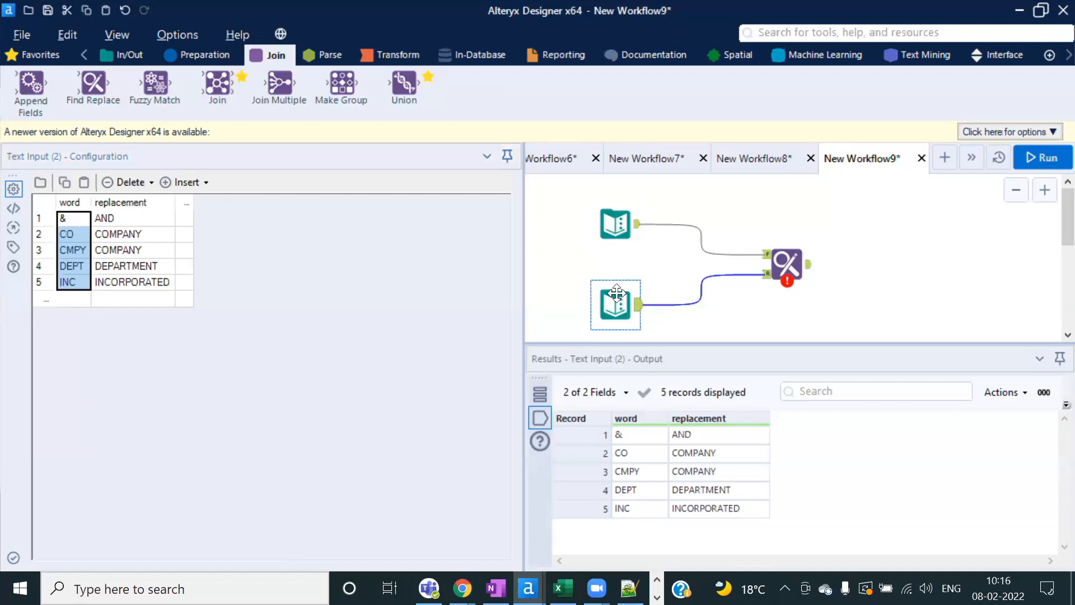
left_click(65, 215)
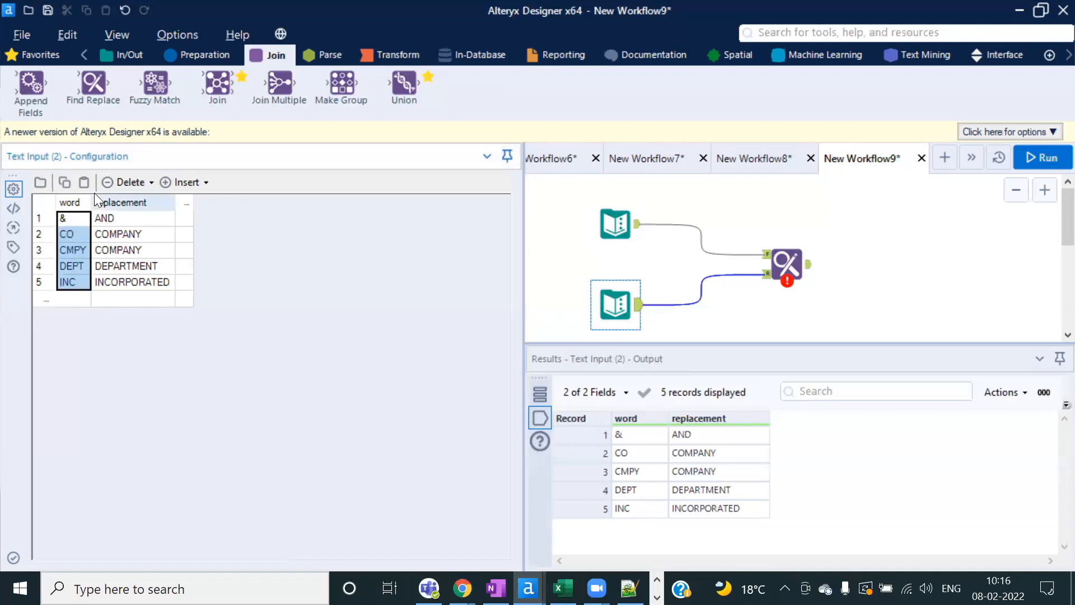
left_click(624, 225)
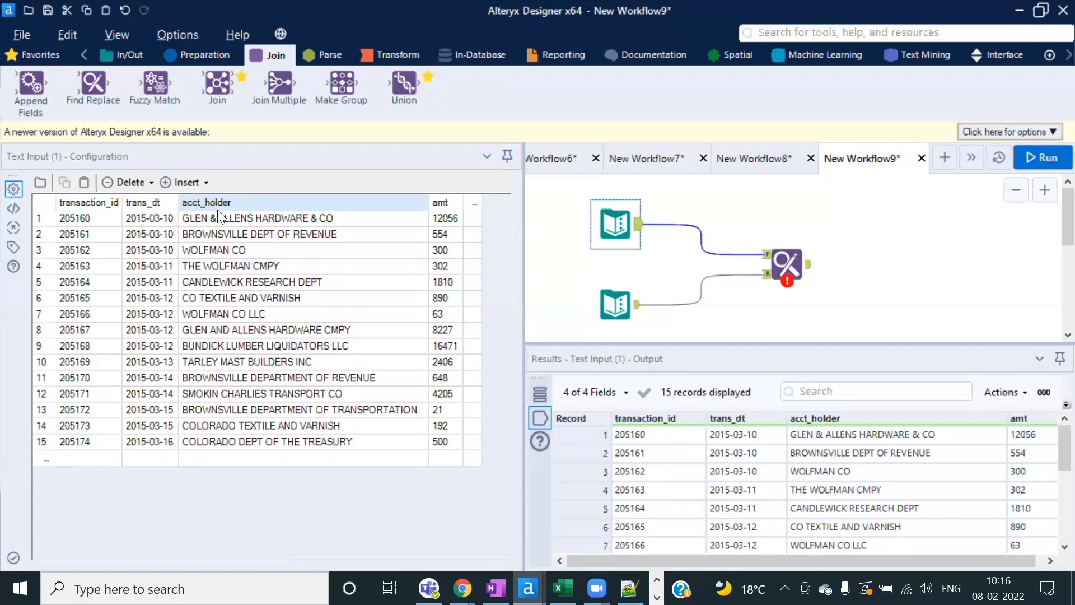
Step: Configure Find Replace to find the word field within acct_holder
left_click(790, 262)
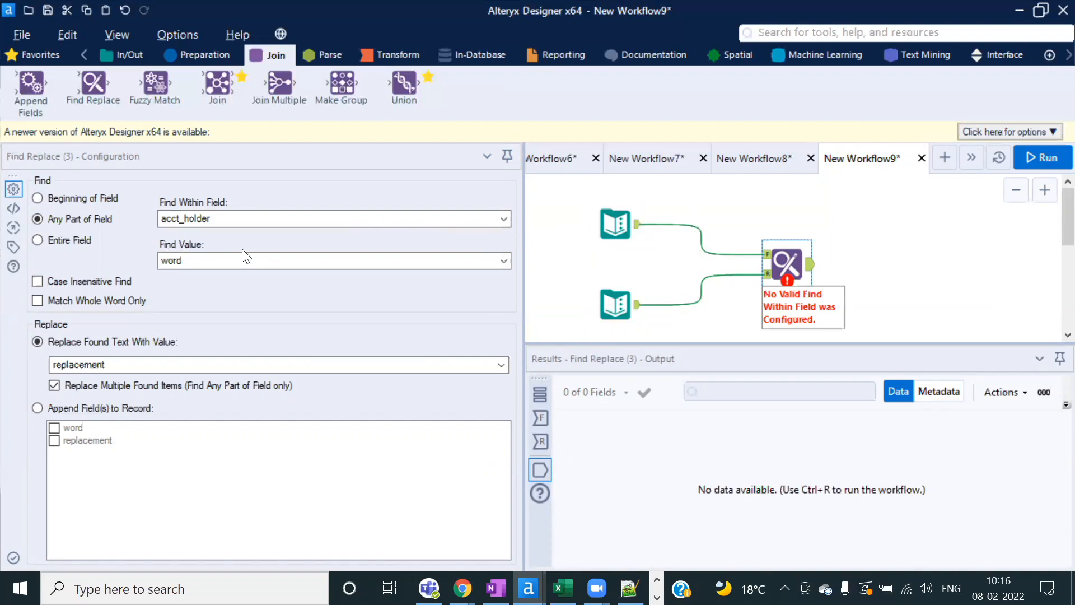
left_click(616, 304)
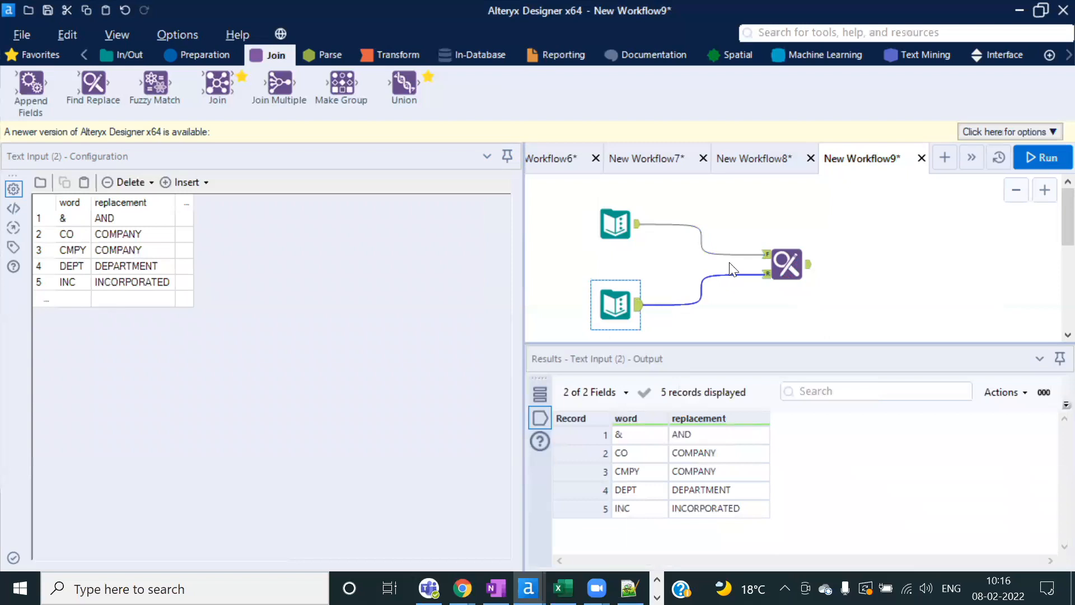
left_click(784, 261)
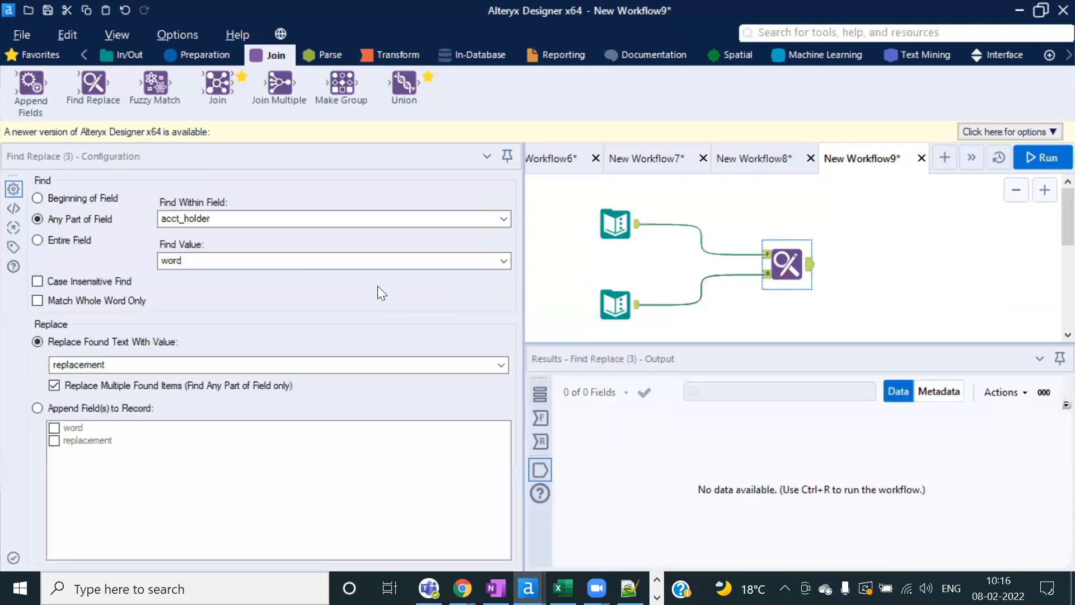
left_click(290, 264)
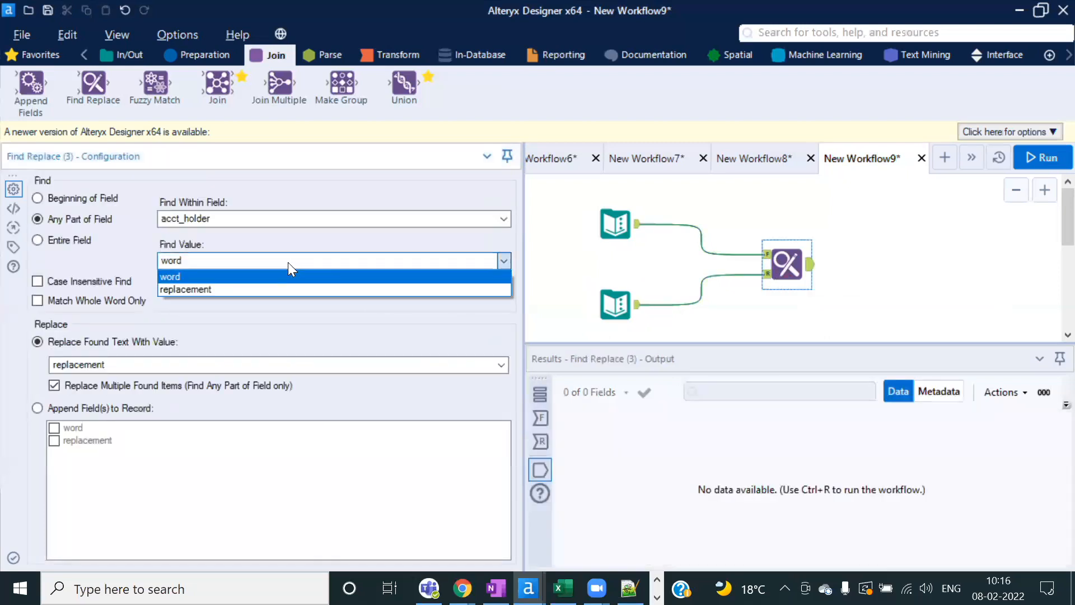
left_click(184, 274)
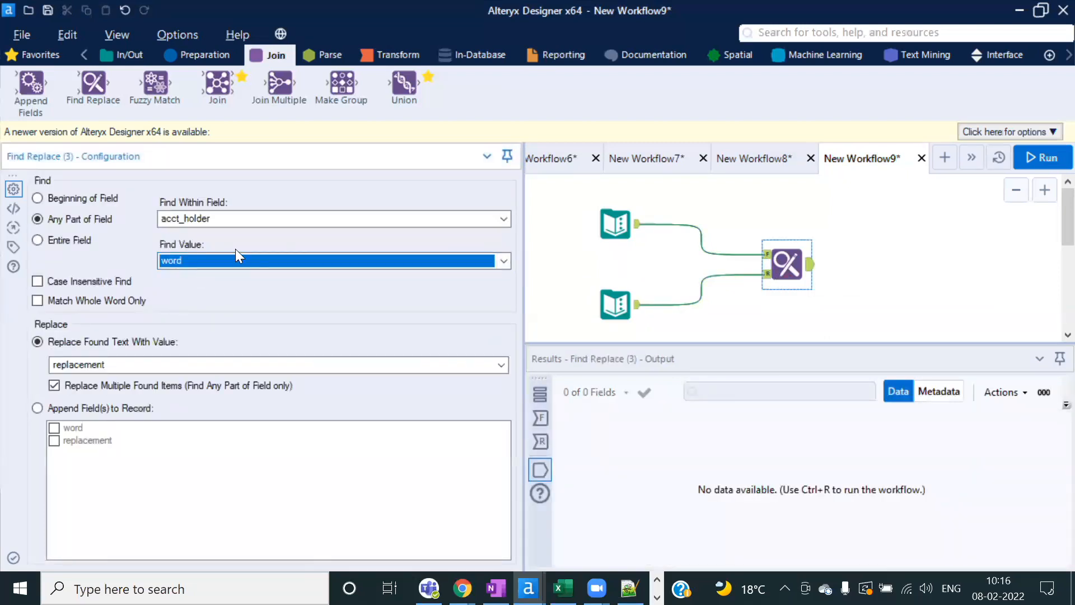
left_click(503, 220)
left_click(196, 236)
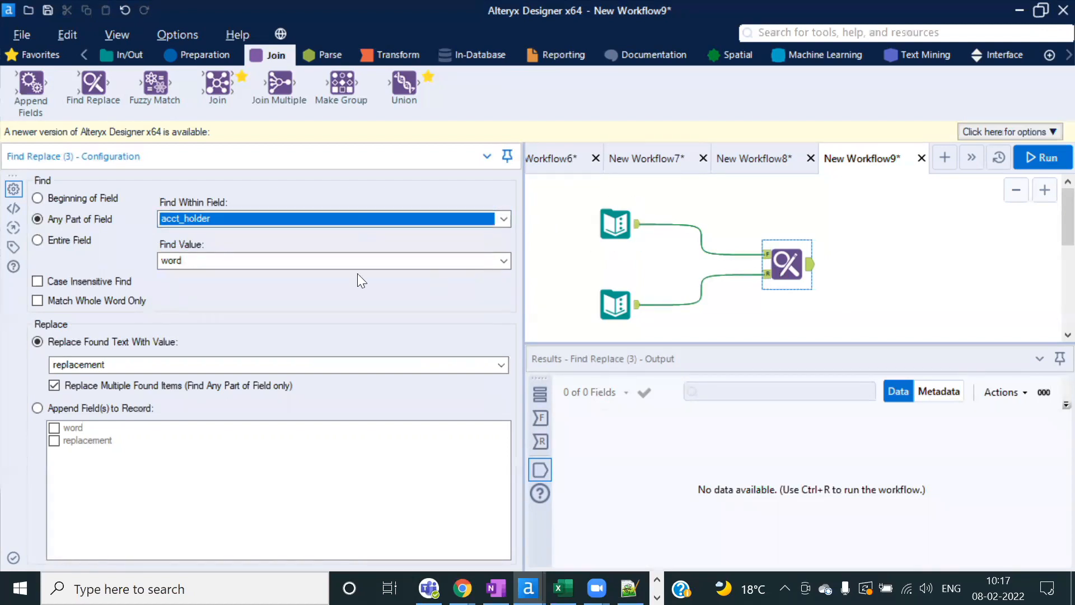
Step: Compare the table's word and replacement columns against the Find Replace settings
left_click(620, 235)
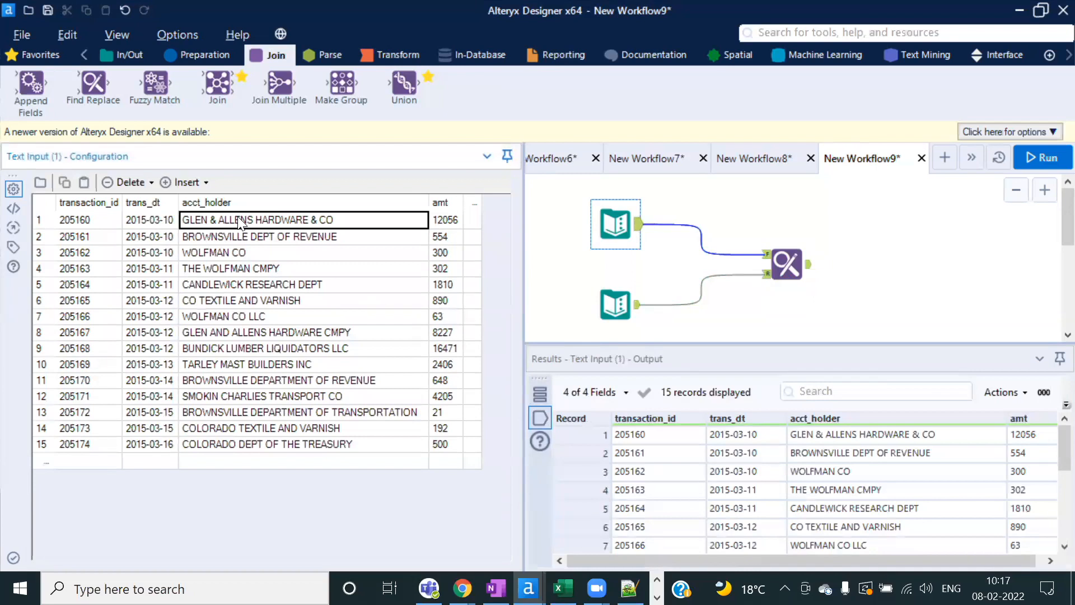
left_click(787, 263)
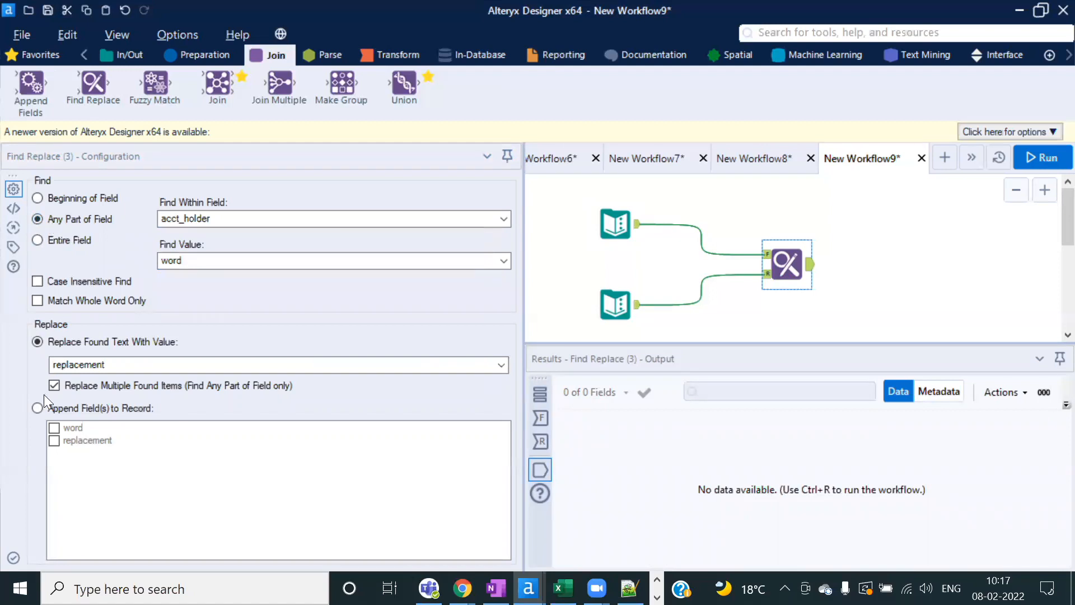
left_click(37, 341)
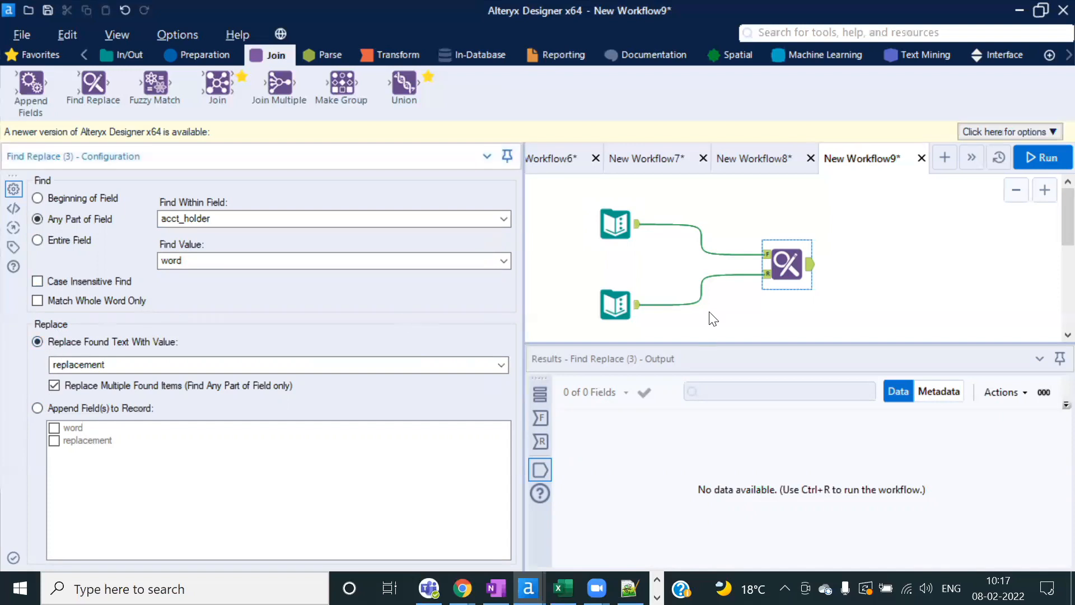
left_click(616, 303)
left_click(79, 221)
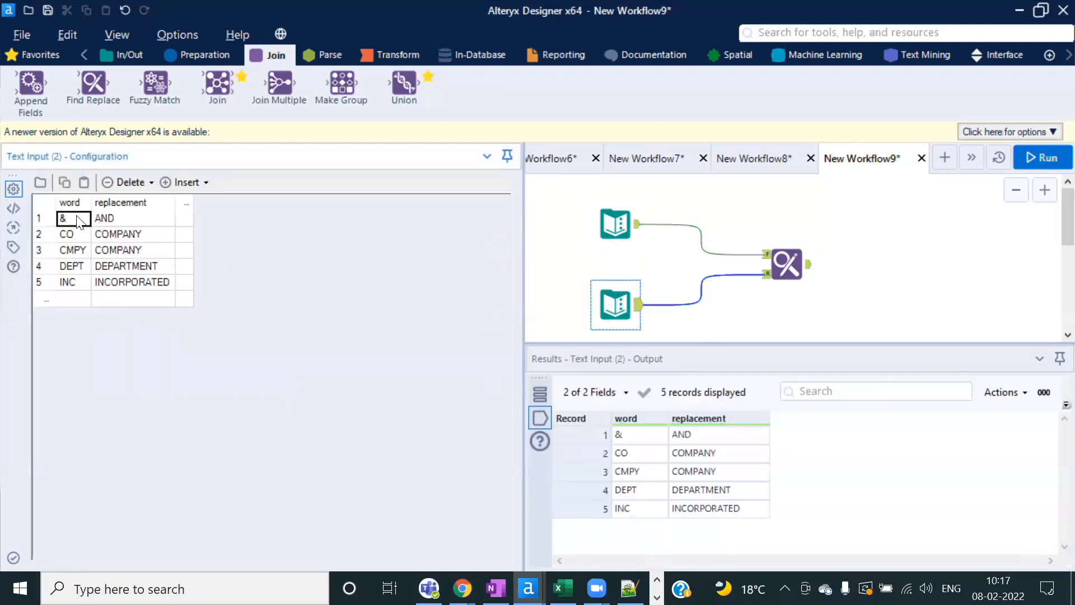
left_click(126, 204)
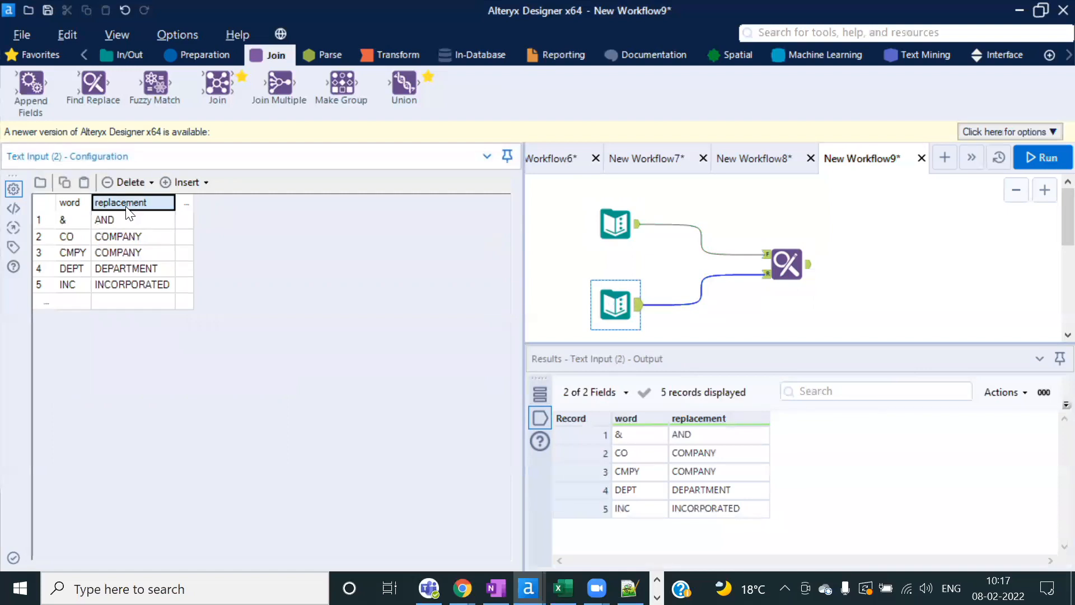
left_click(787, 263)
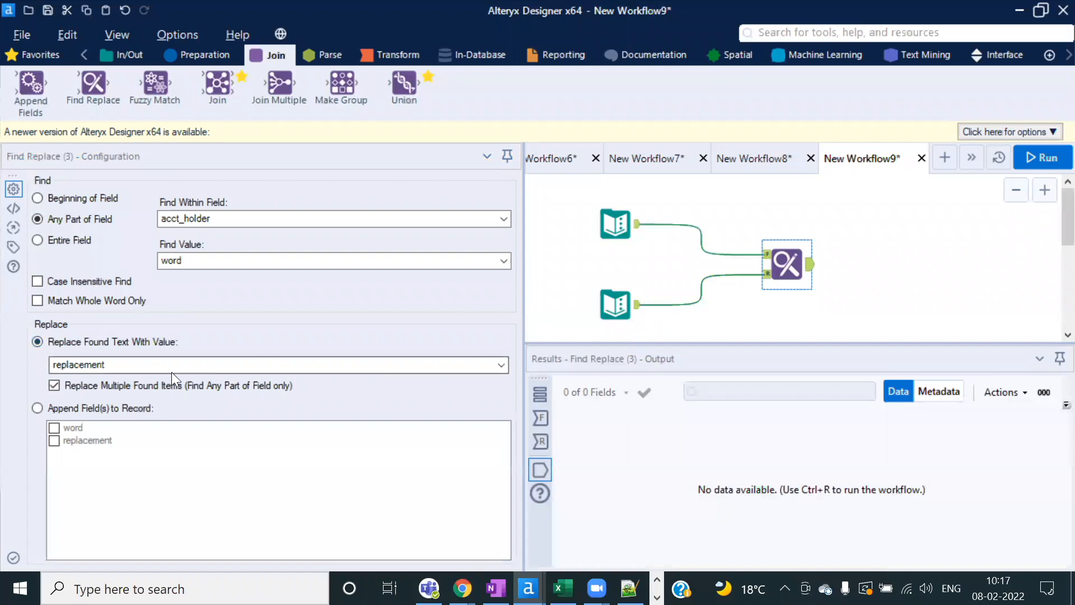
Step: Replace found text with the replacement field and turn off Replace Multiple Found Items
left_click(493, 365)
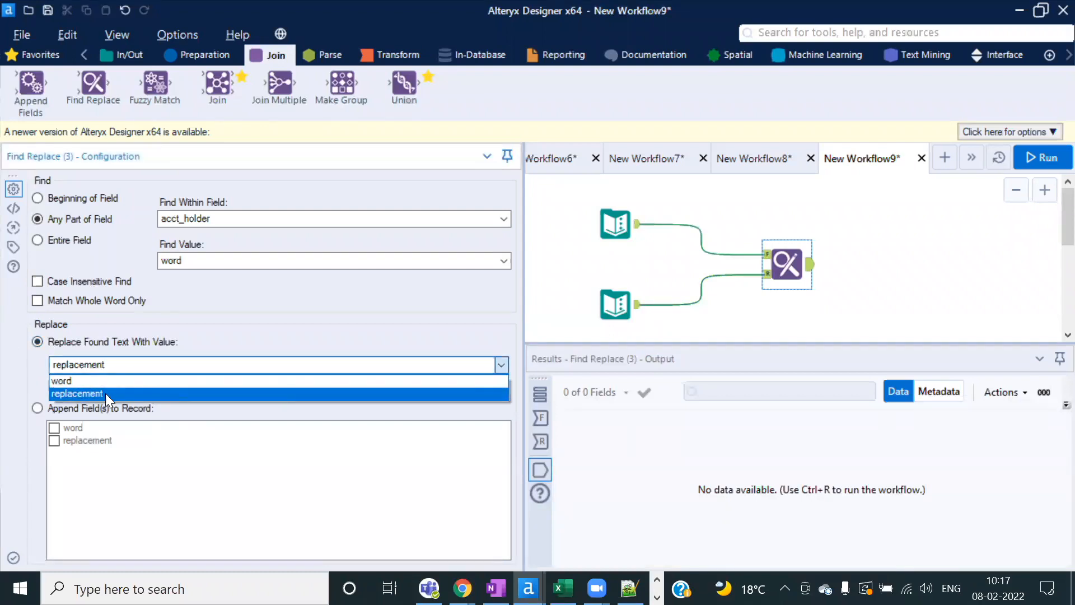
left_click(105, 393)
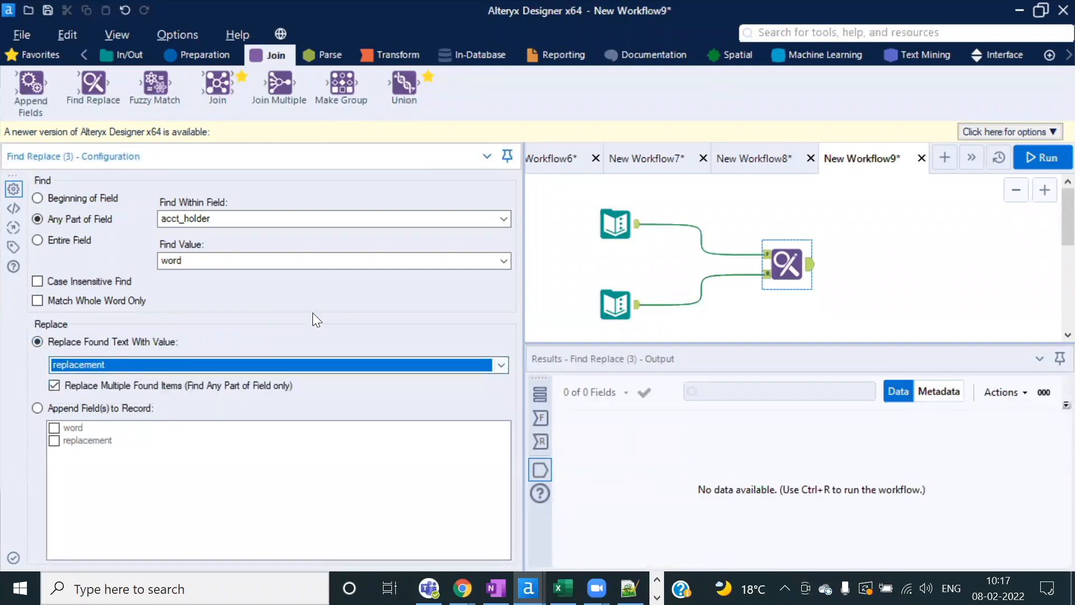
left_click(53, 386)
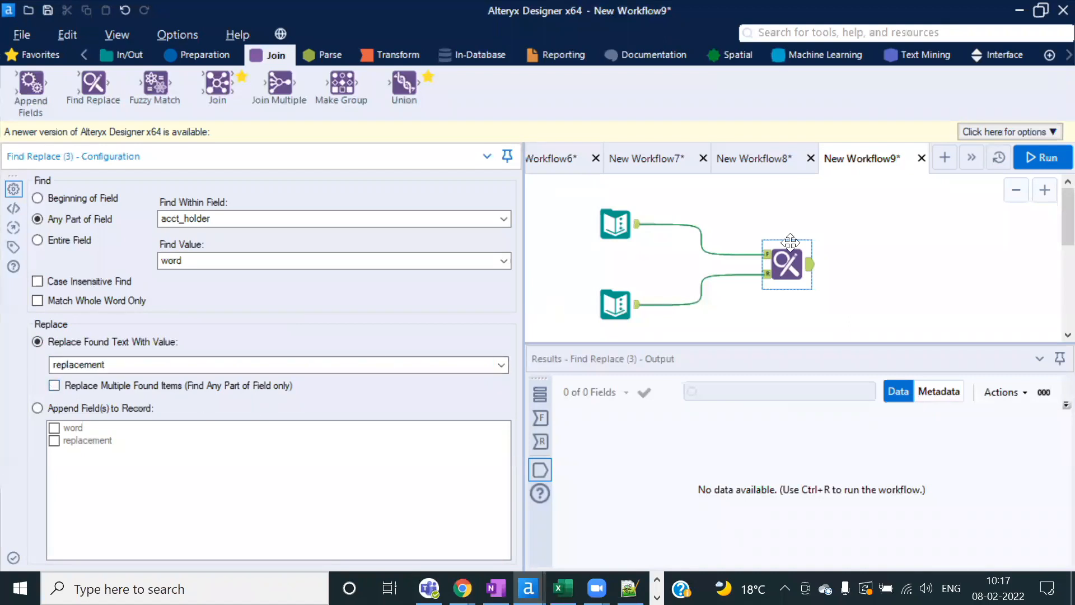
Step: Run the workflow and inspect the transaction and word-replacement inputs
left_click(1053, 155)
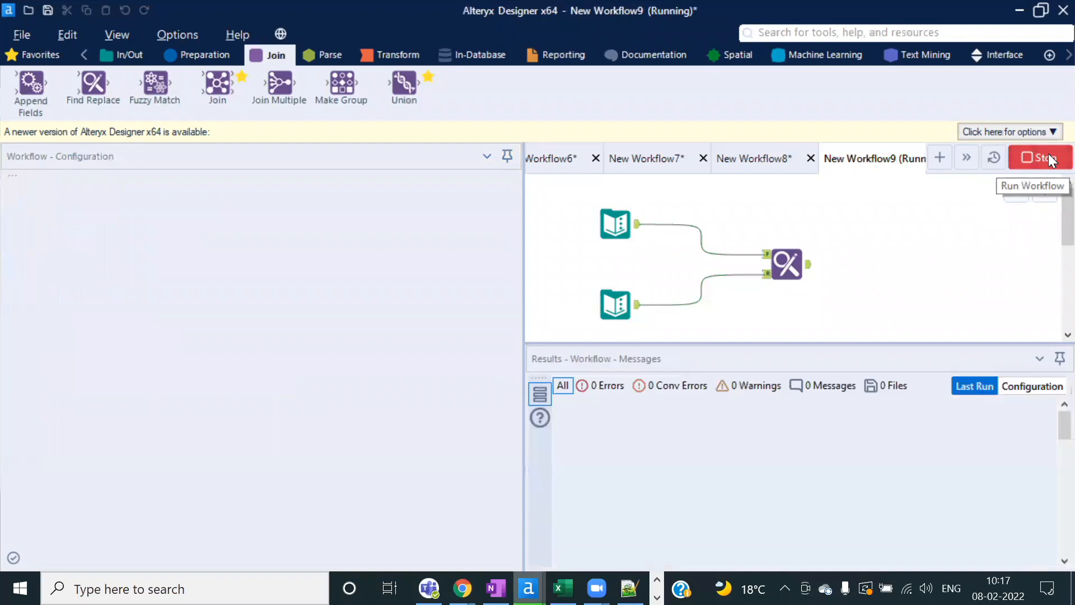
left_click(695, 360)
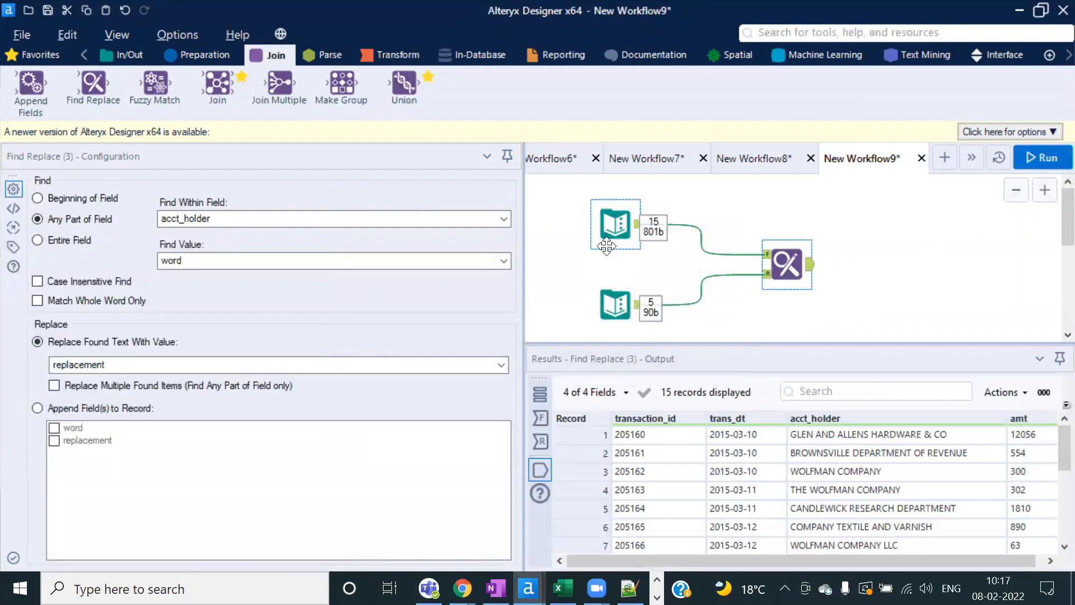
left_click(615, 220)
left_click(618, 301)
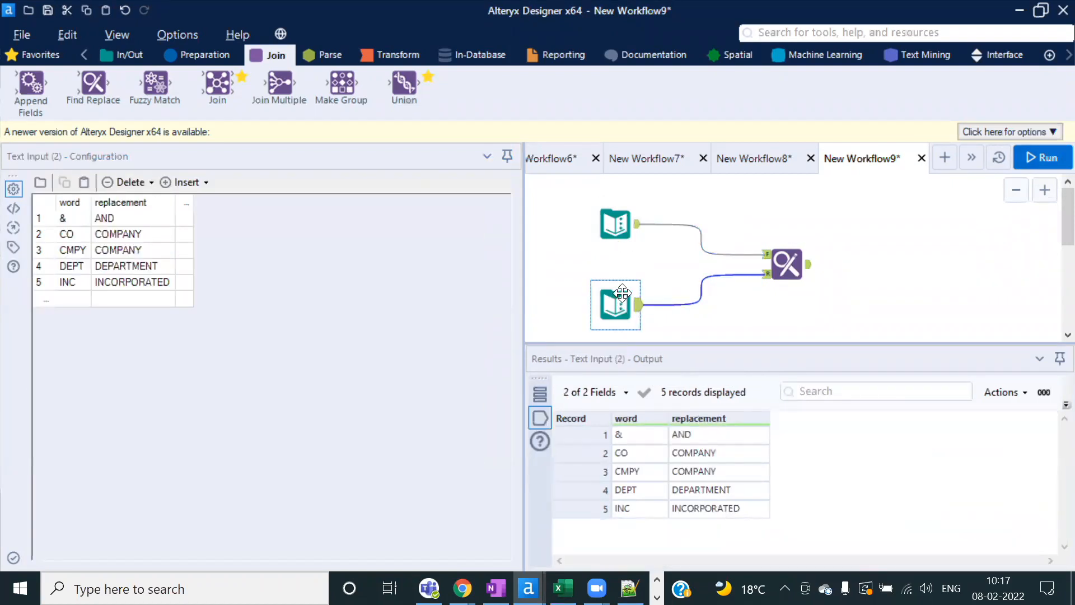
left_click(612, 223)
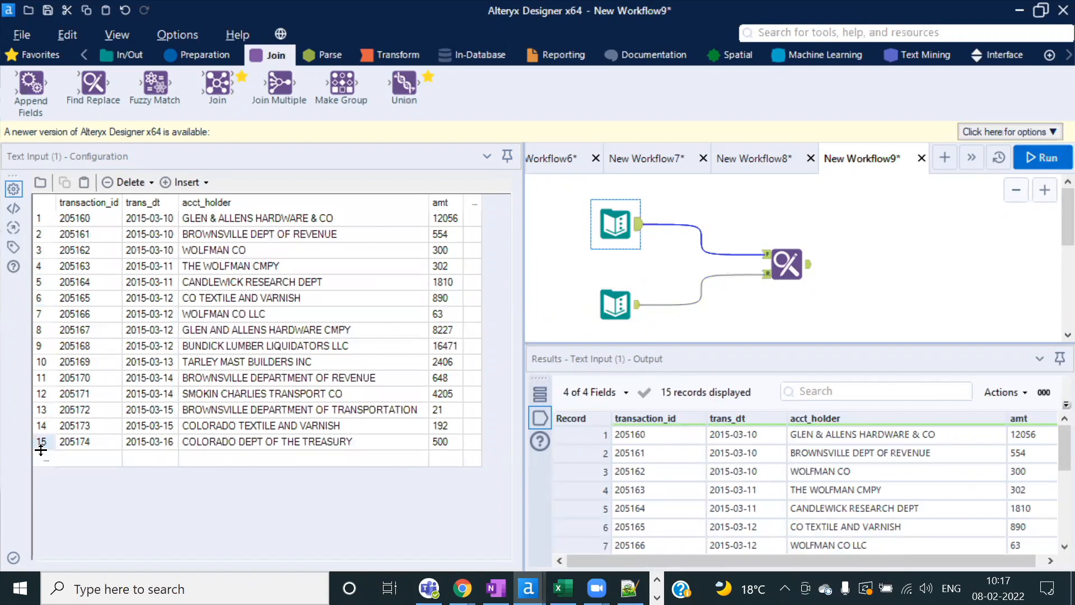
Step: Review Find Replace's Targets and Output, where row 1 still ends in & CO
left_click(812, 275)
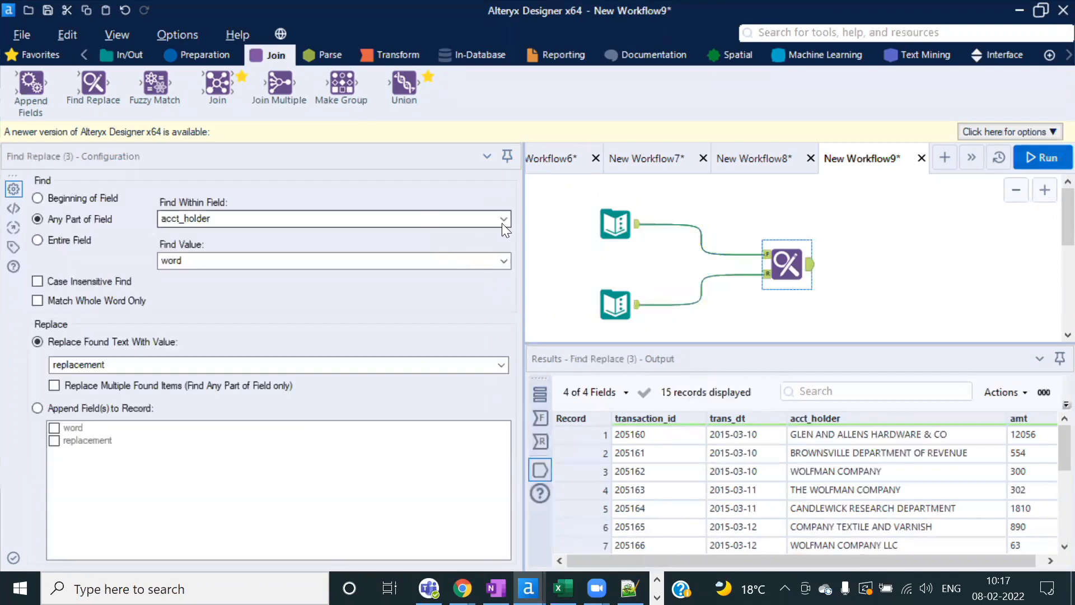
left_click_drag(524, 223, 434, 224)
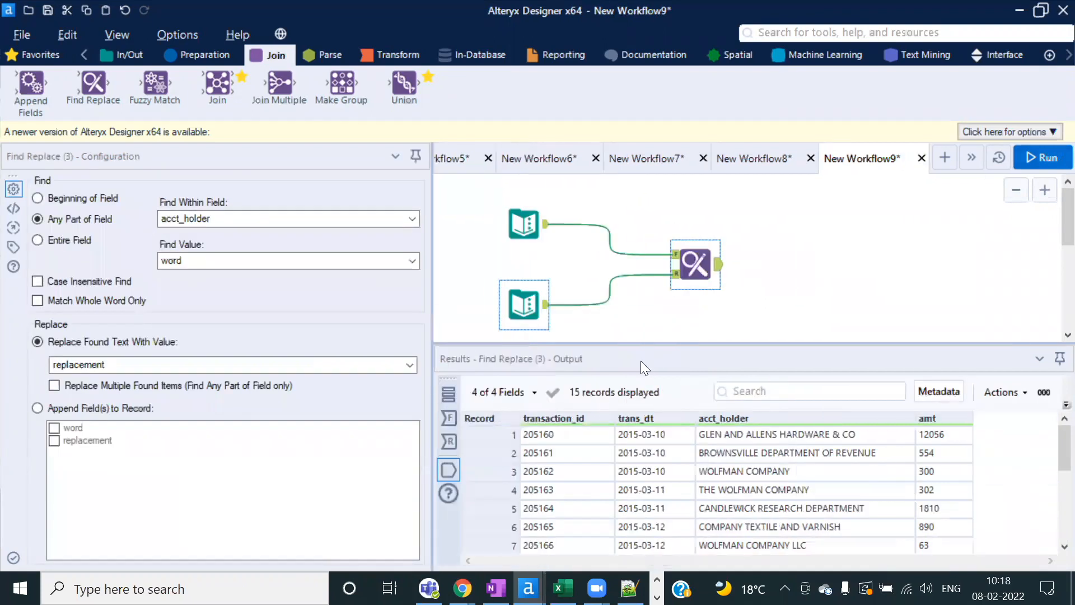
left_click_drag(628, 343, 628, 314)
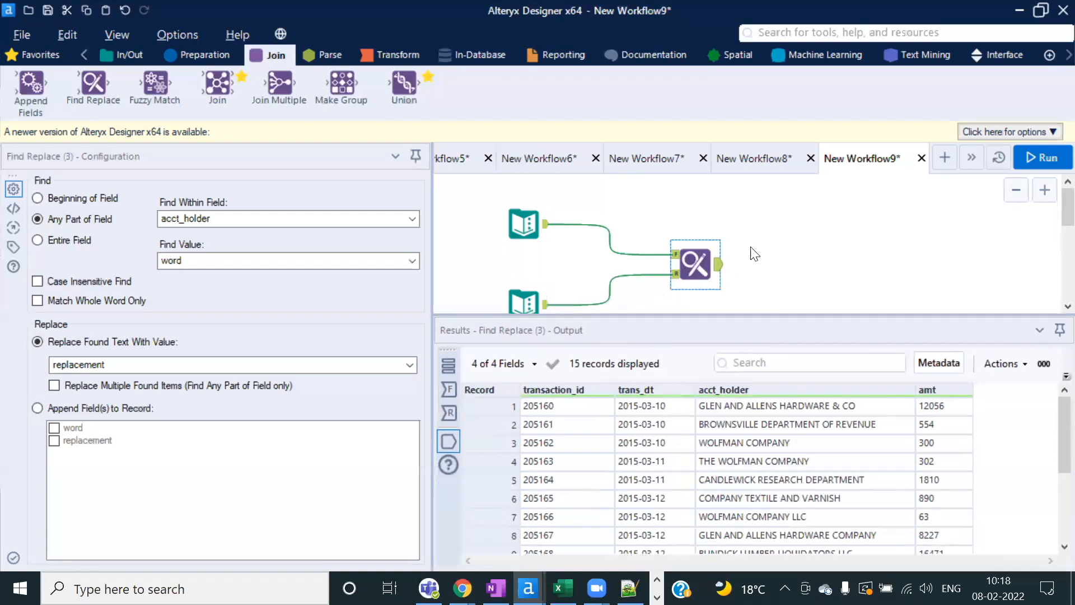
left_click(736, 403)
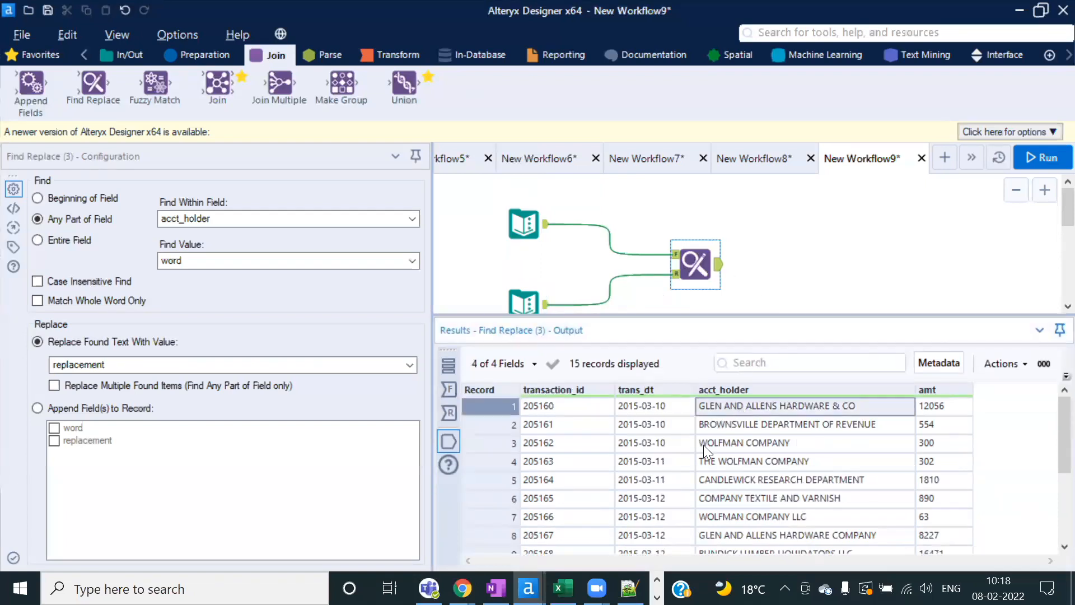
left_click(448, 389)
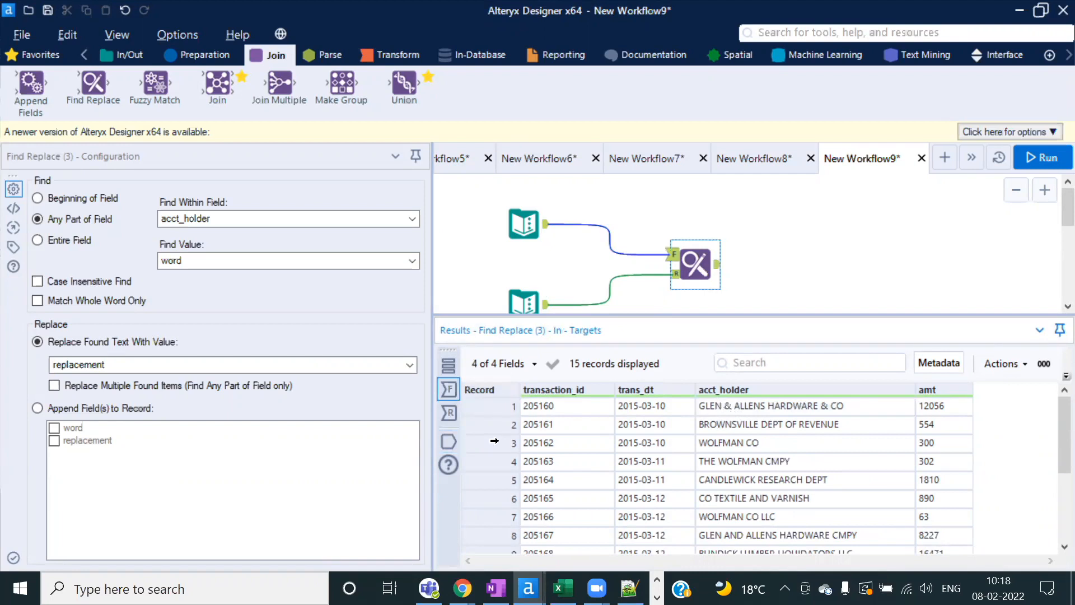
left_click(448, 442)
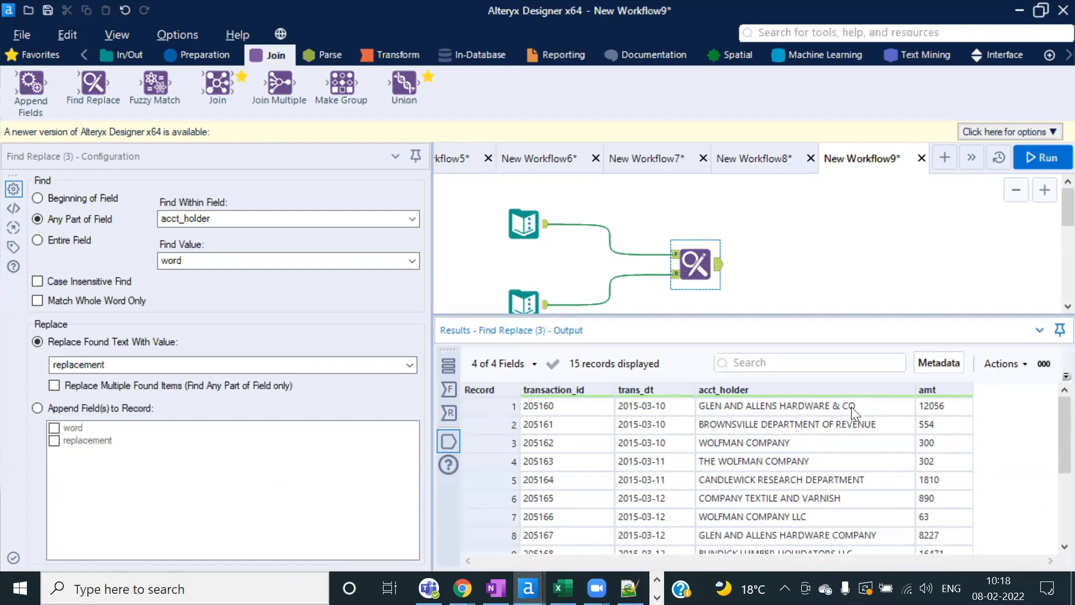
scroll(833, 257, "down", 1)
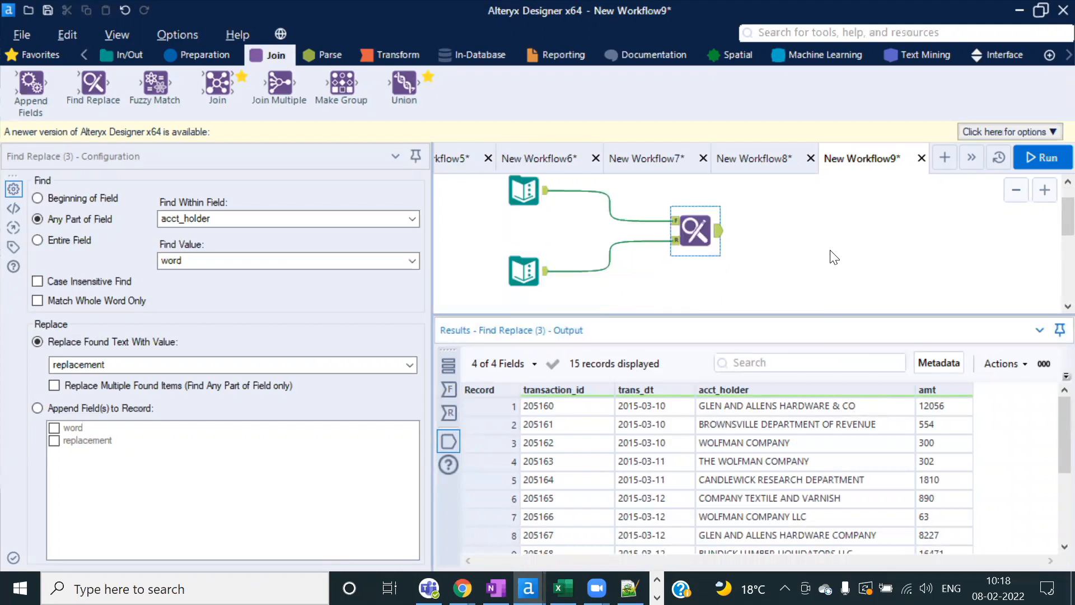
Step: Check the CO entry in the word table against the Find Replace output
left_click(524, 271)
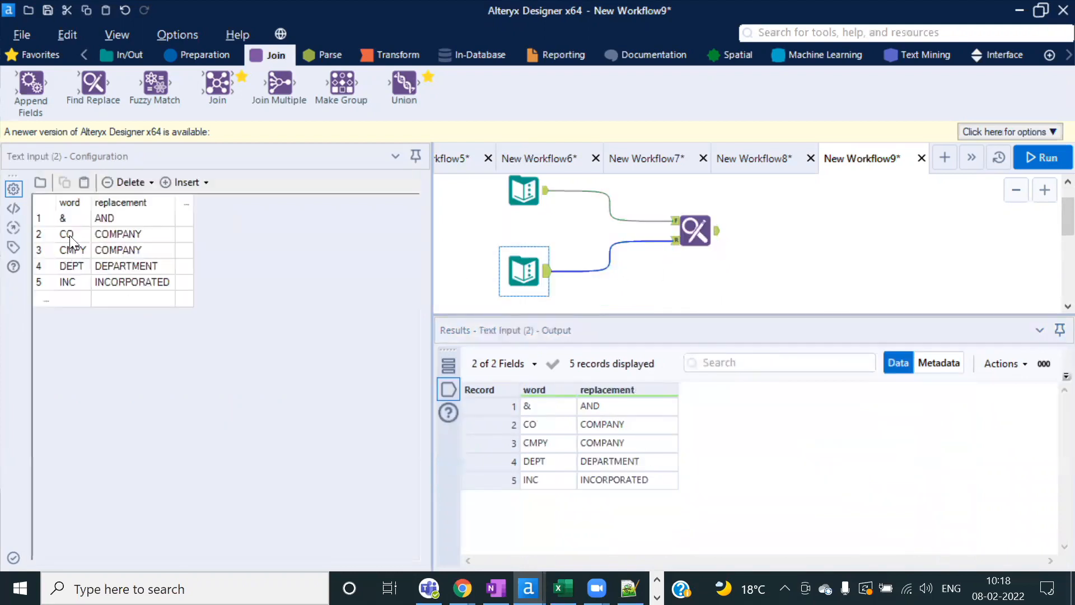
left_click(69, 236)
left_click(677, 230)
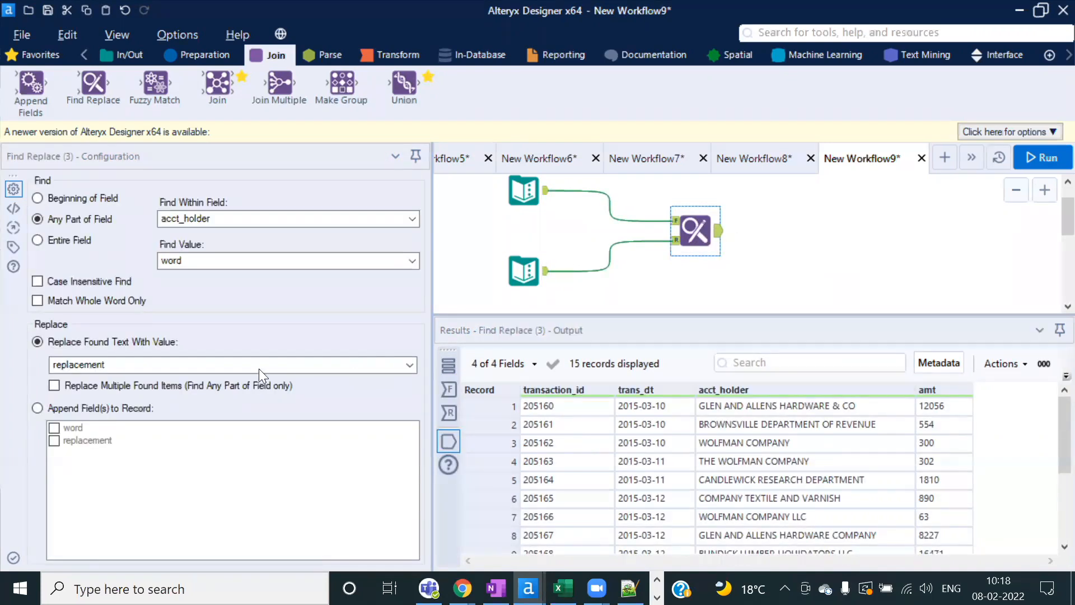
Step: Enable Replace Multiple Found Items and rerun; row 1 becomes GLEN AND ALLENS HARDWARE AND COMPANY
left_click(54, 386)
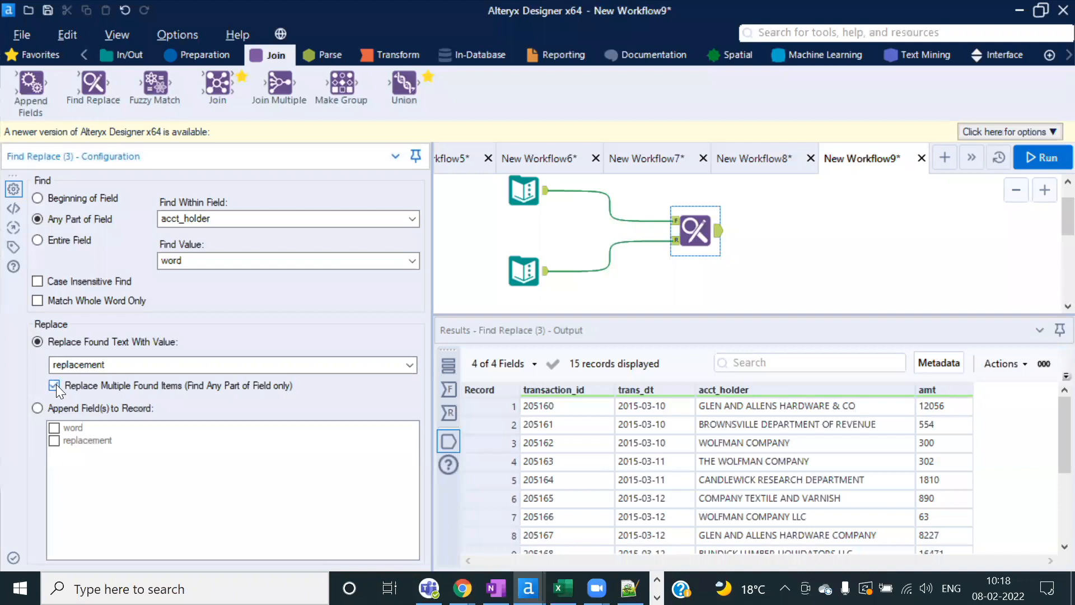
left_click(1037, 160)
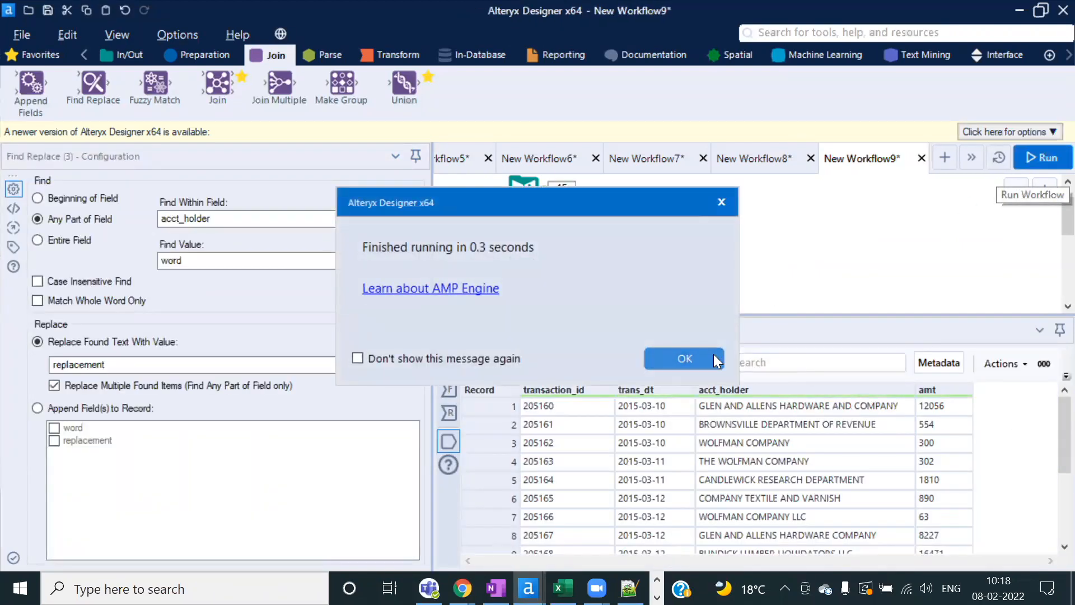
left_click(714, 355)
left_click(736, 410)
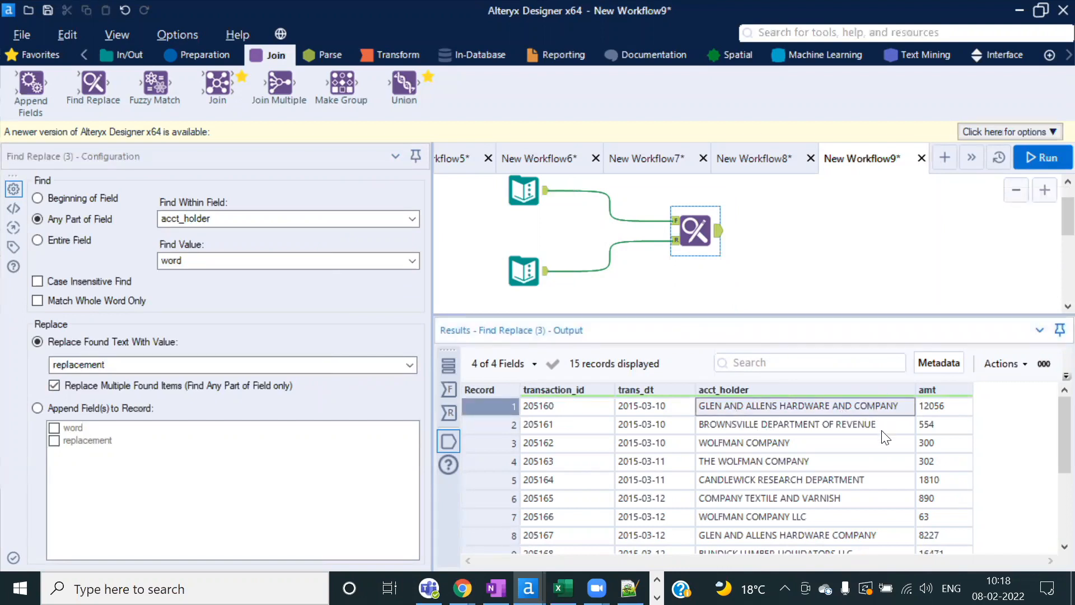
scroll(820, 472, "down", 3)
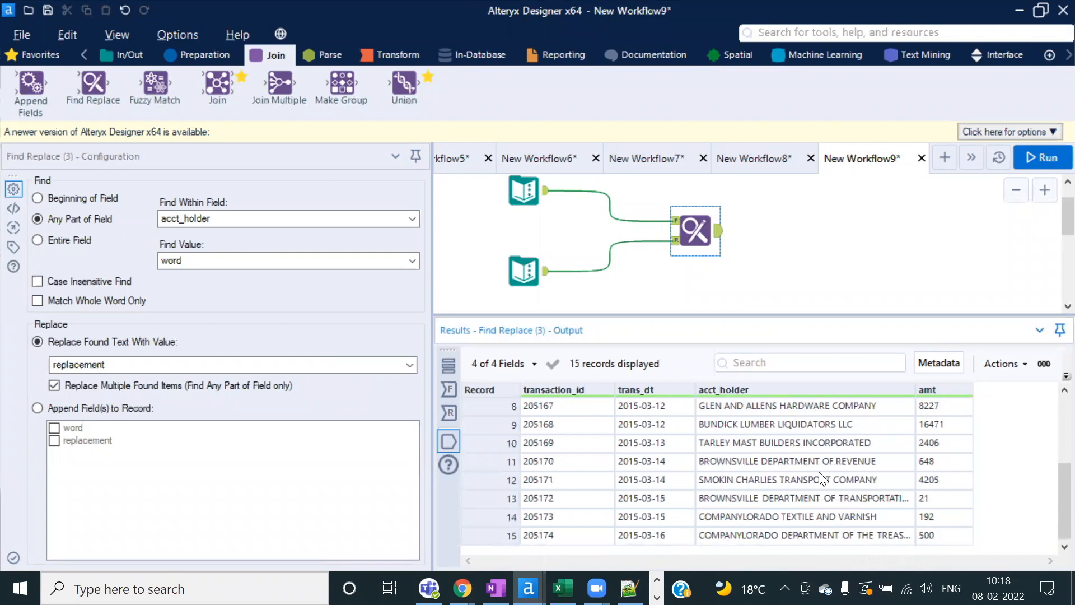
Step: Compare Targets and Output for records 14–15, where COLORADO became COMPANYLORADO
left_click(453, 391)
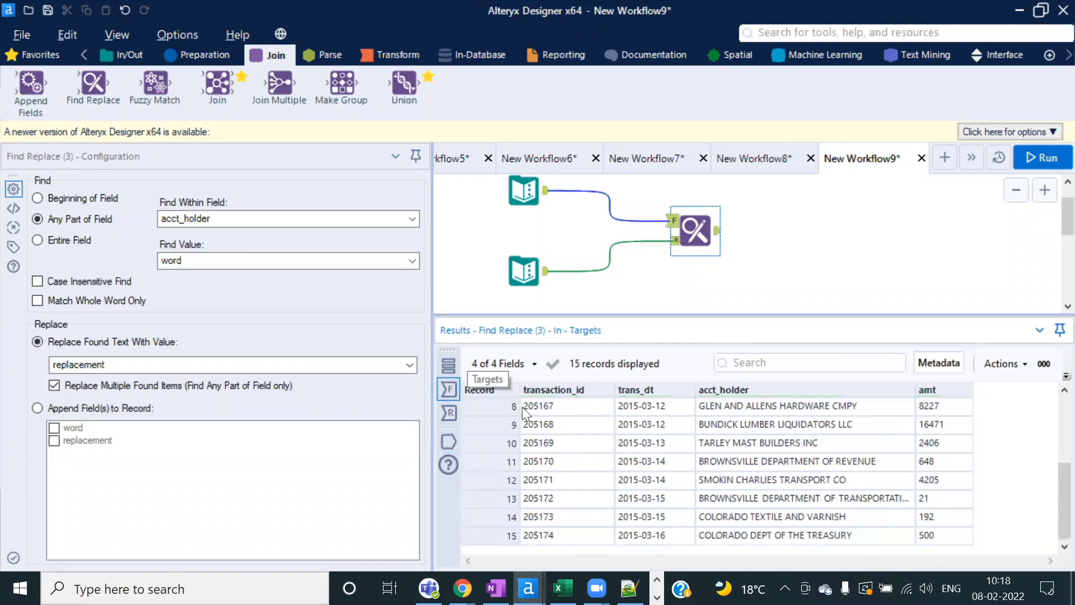
left_click(760, 518)
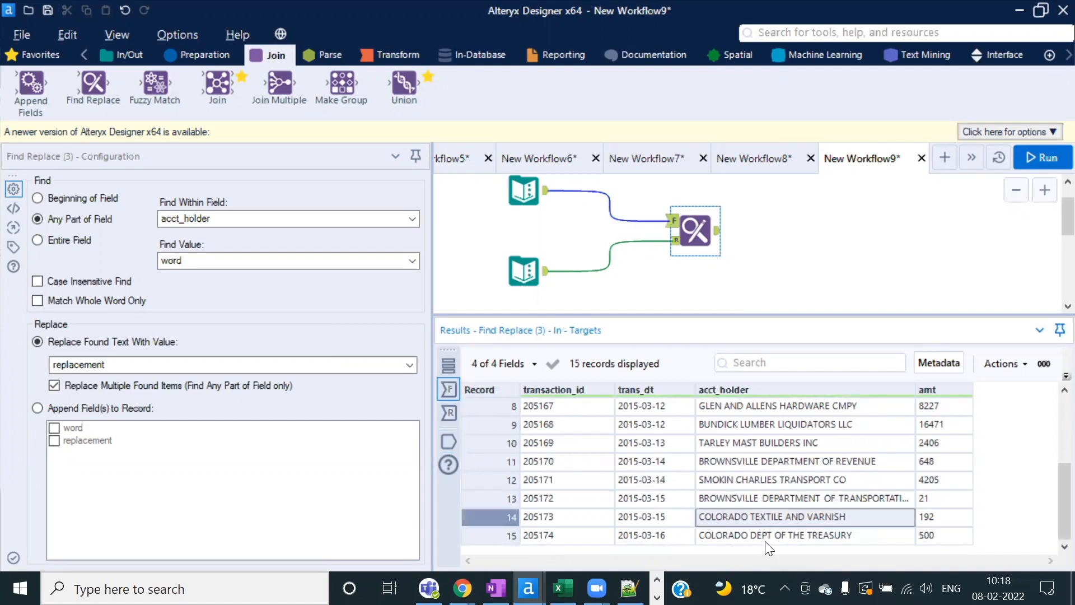
left_click(450, 443)
left_click(729, 520)
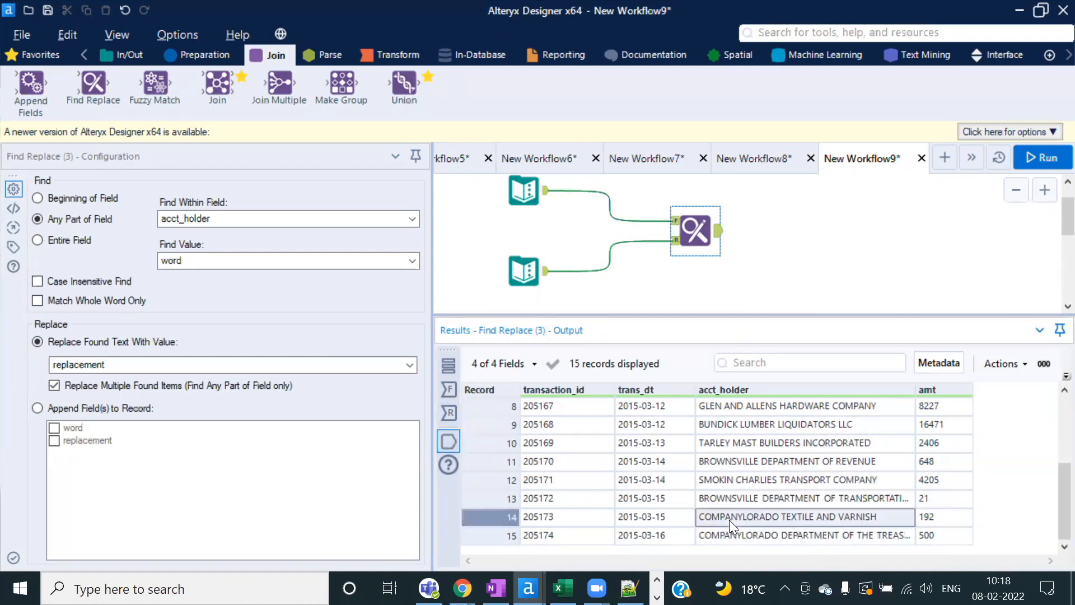
left_click(728, 533)
left_click(721, 519)
left_click(724, 536)
left_click(725, 521)
left_click(724, 533)
left_click(732, 515)
left_click(728, 528)
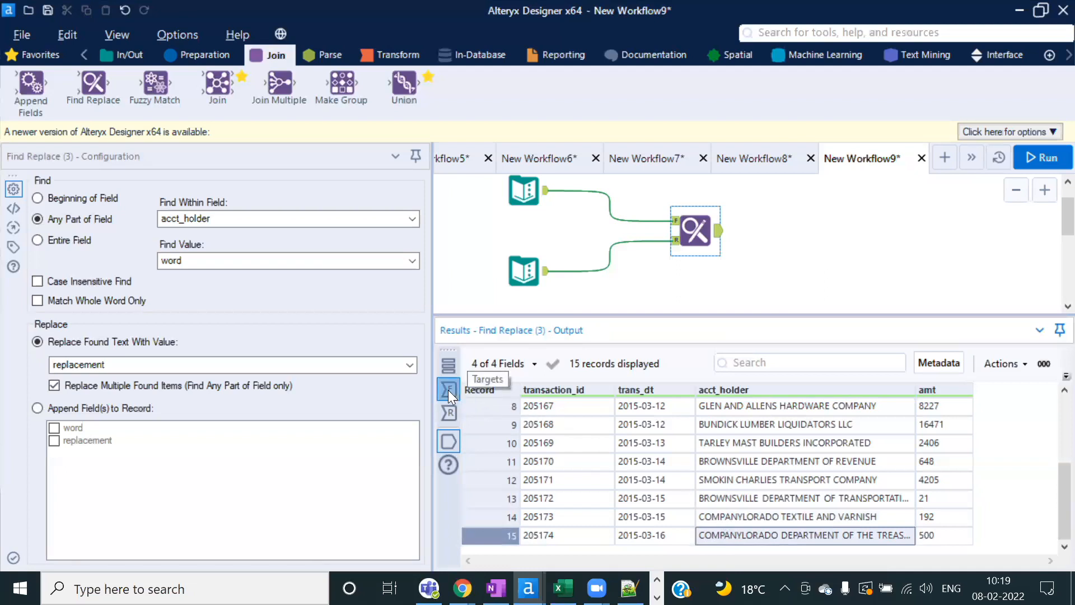
left_click(448, 390)
left_click(736, 518)
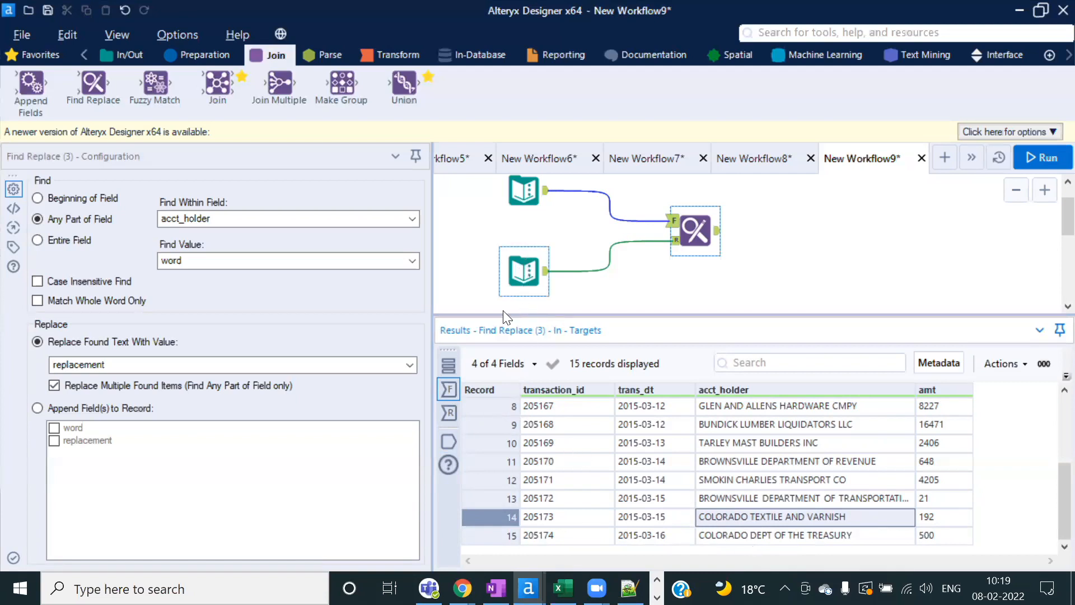
left_click(456, 440)
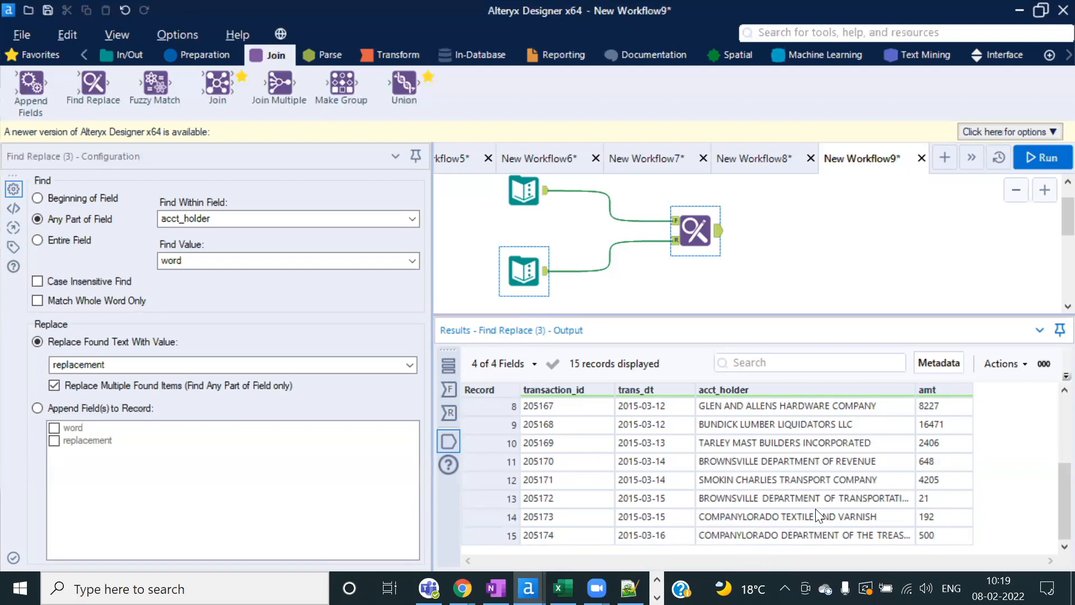
left_click_drag(810, 523, 785, 519)
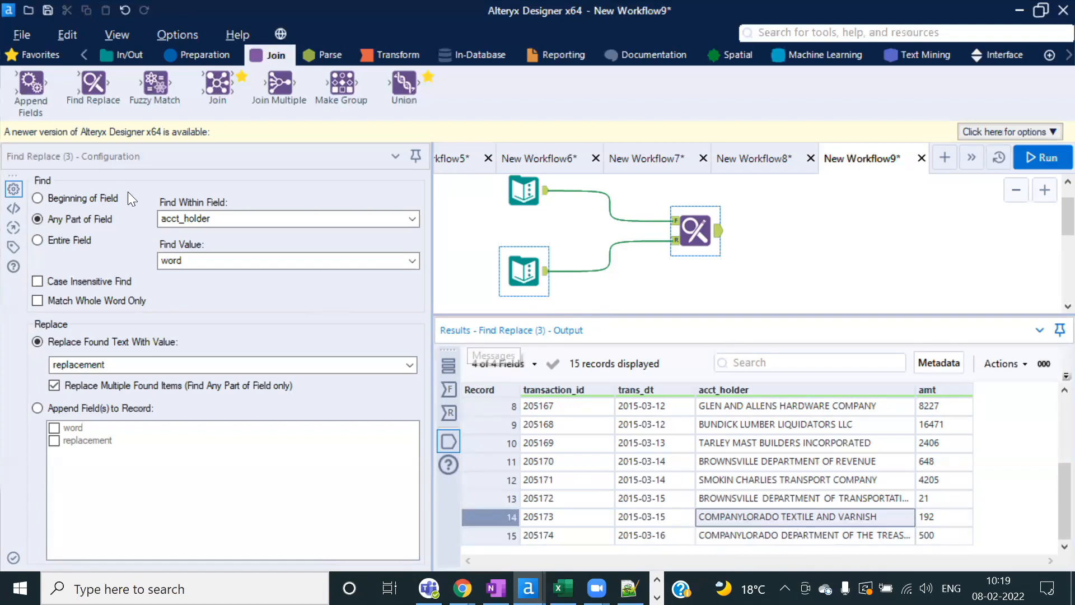
Step: Enable Match Whole Word Only, rerun, and confirm rows 14–15 show COLORADO TEXTILE AND VARNISH and COLORADO DEPARTMENT OF THE TREASURY
left_click(37, 300)
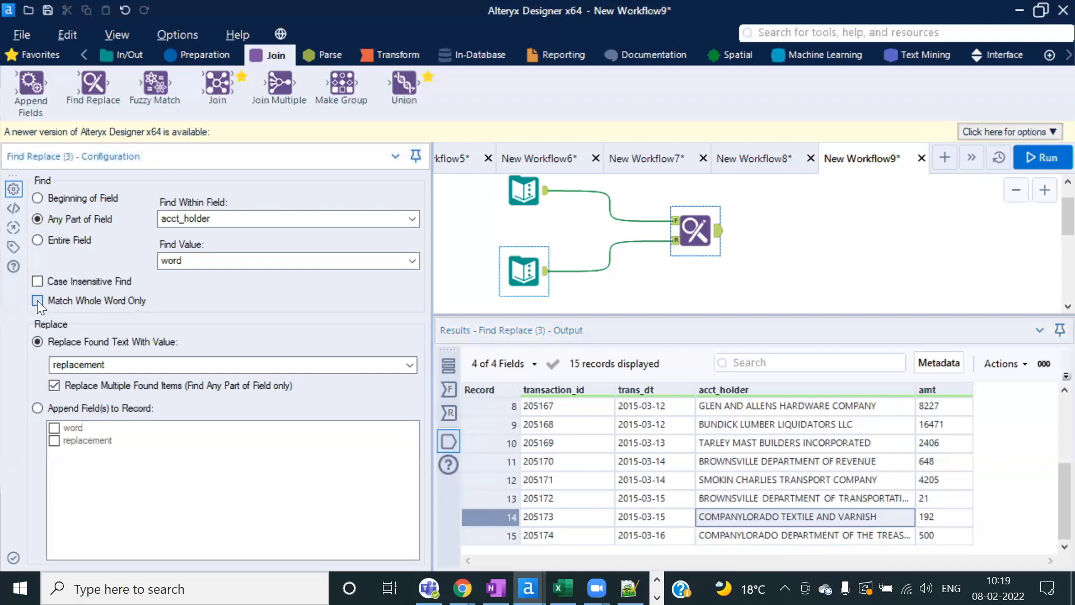
left_click(1042, 158)
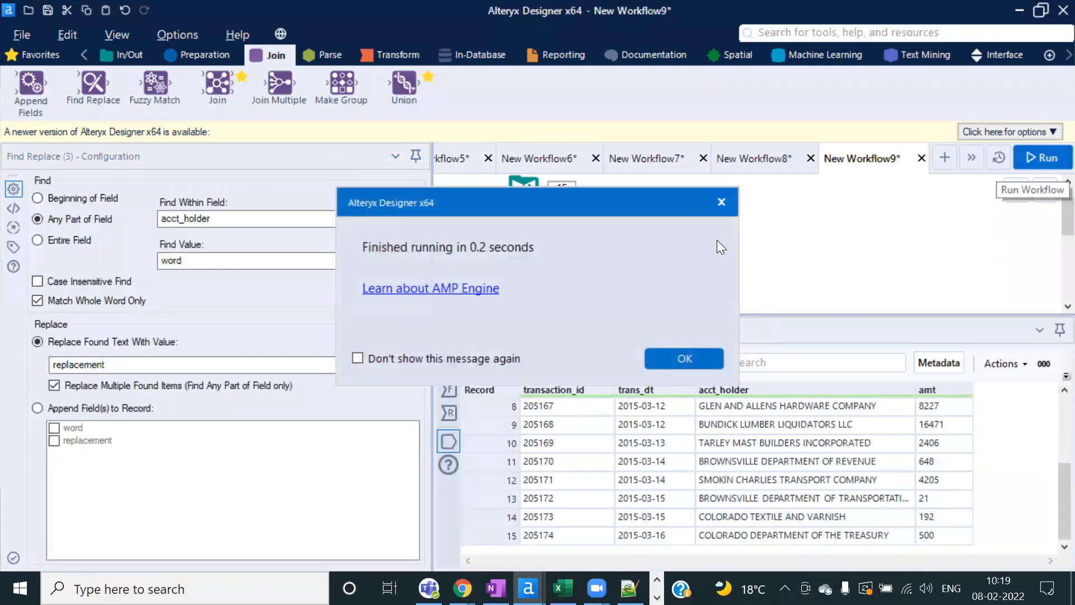
left_click(684, 360)
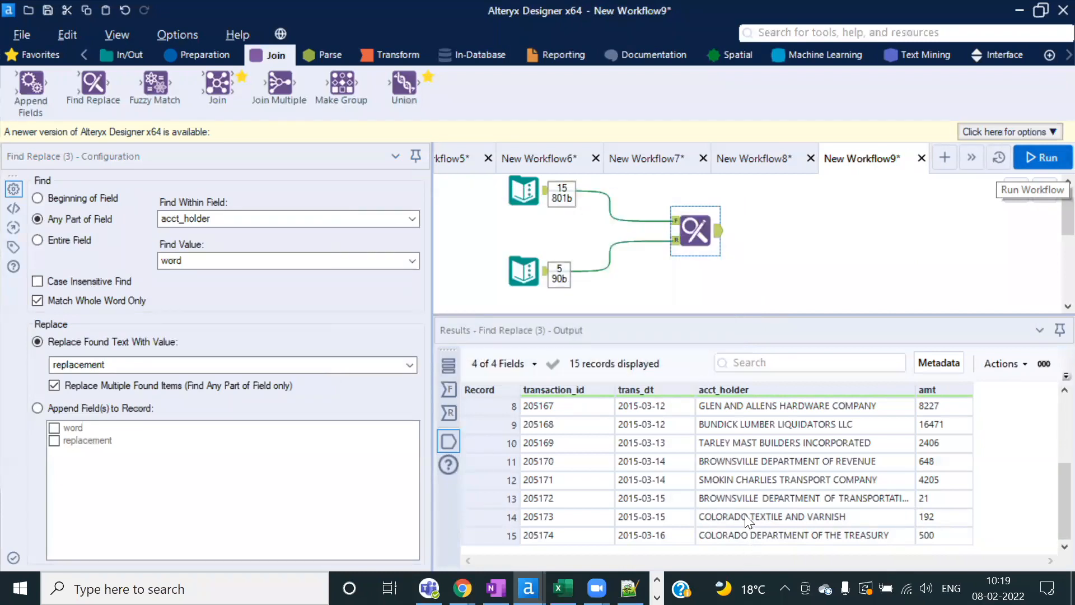
left_click_drag(745, 514, 749, 535)
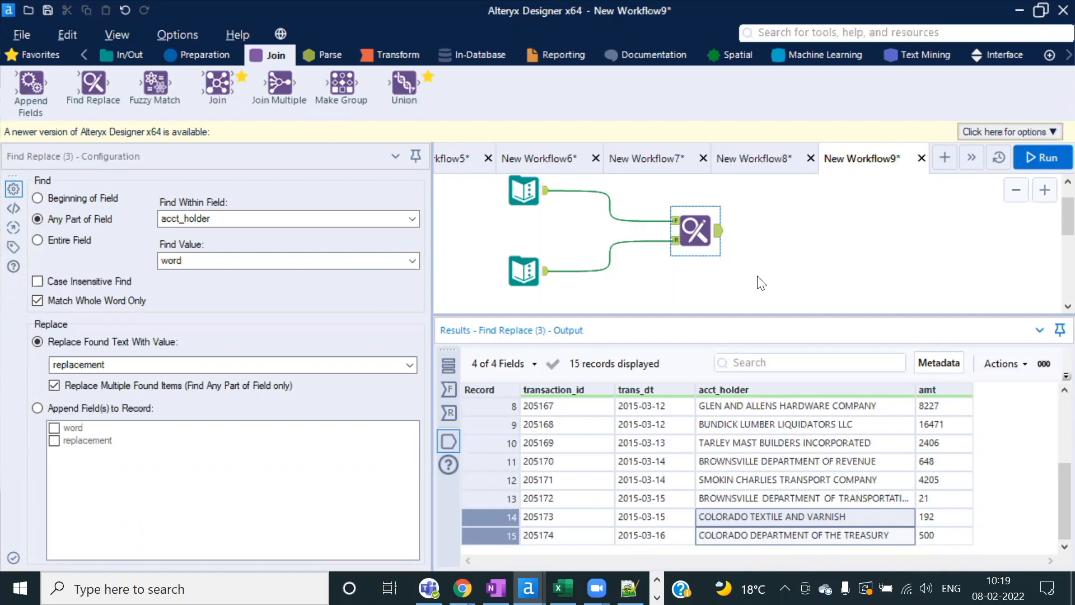
Step: Switch Find Replace to Entire Field matching and review both Text Inputs' acct_holder and lookup values
left_click(37, 240)
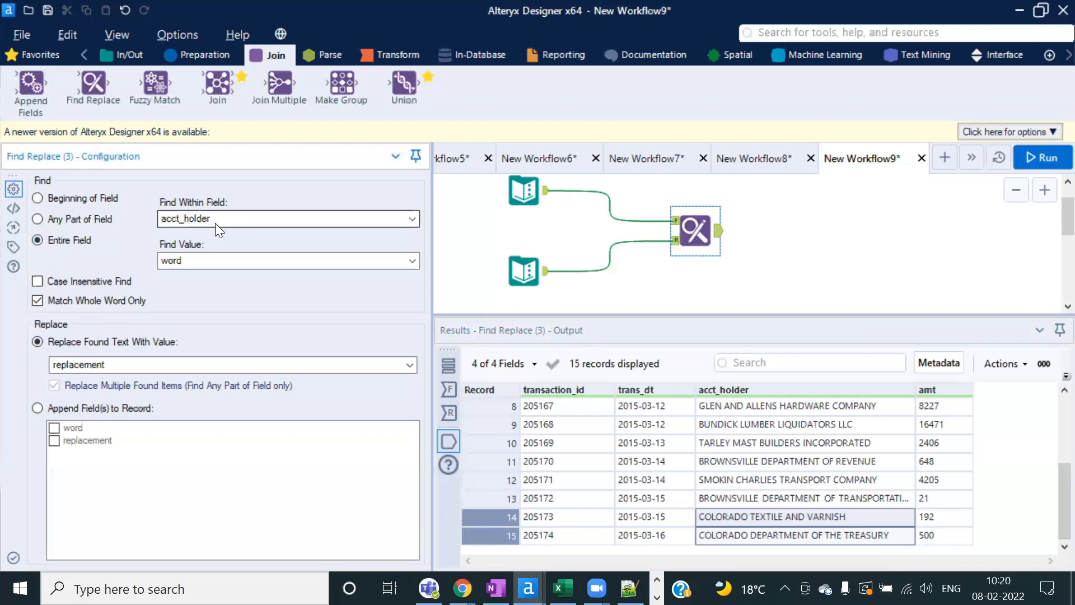
left_click(523, 191)
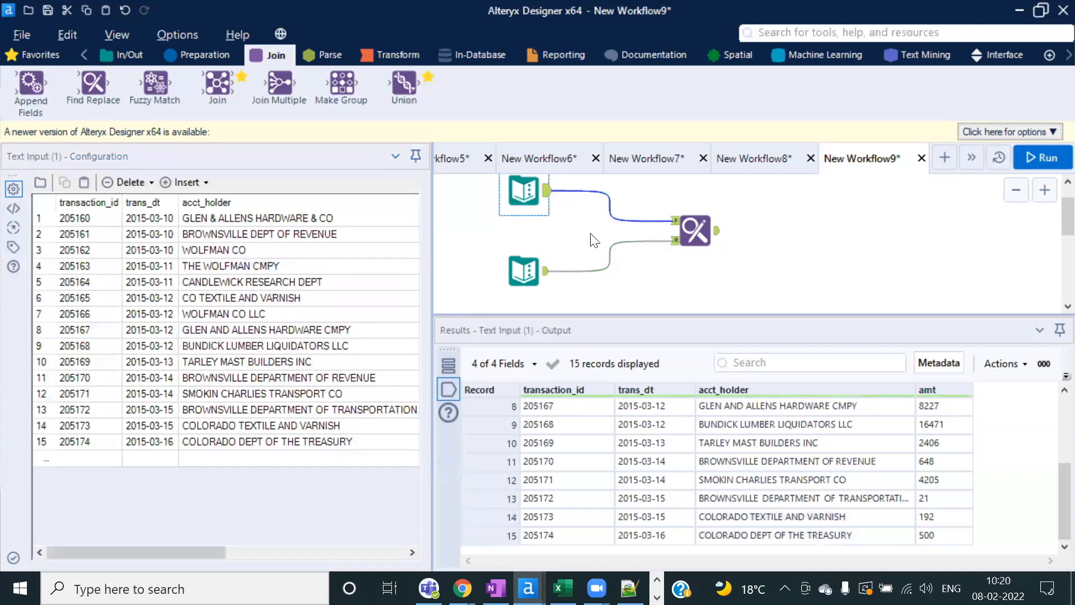
left_click(225, 218)
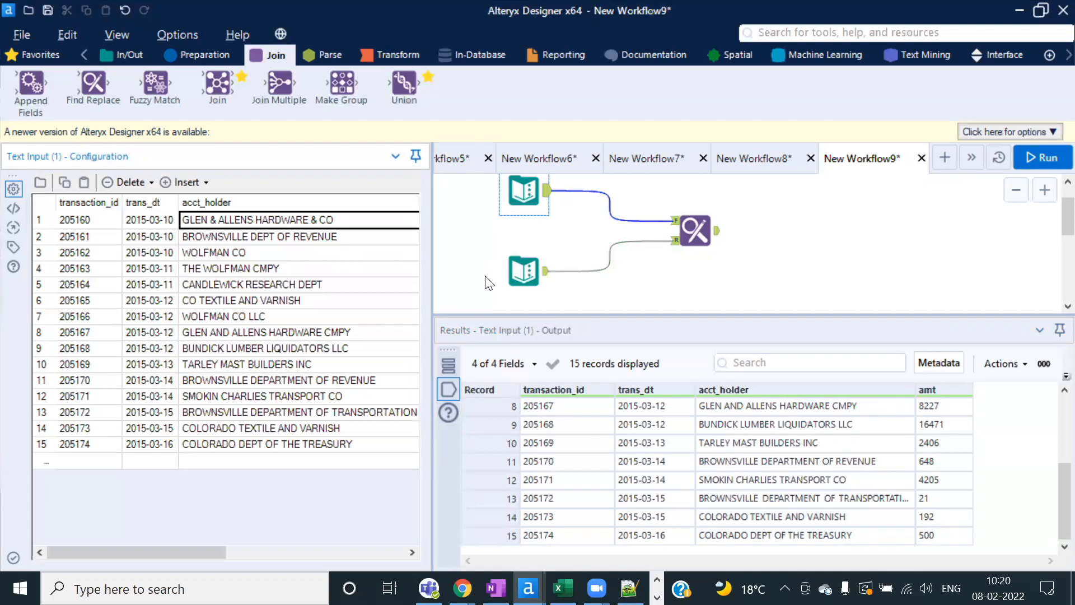
left_click(524, 271)
left_click(523, 191)
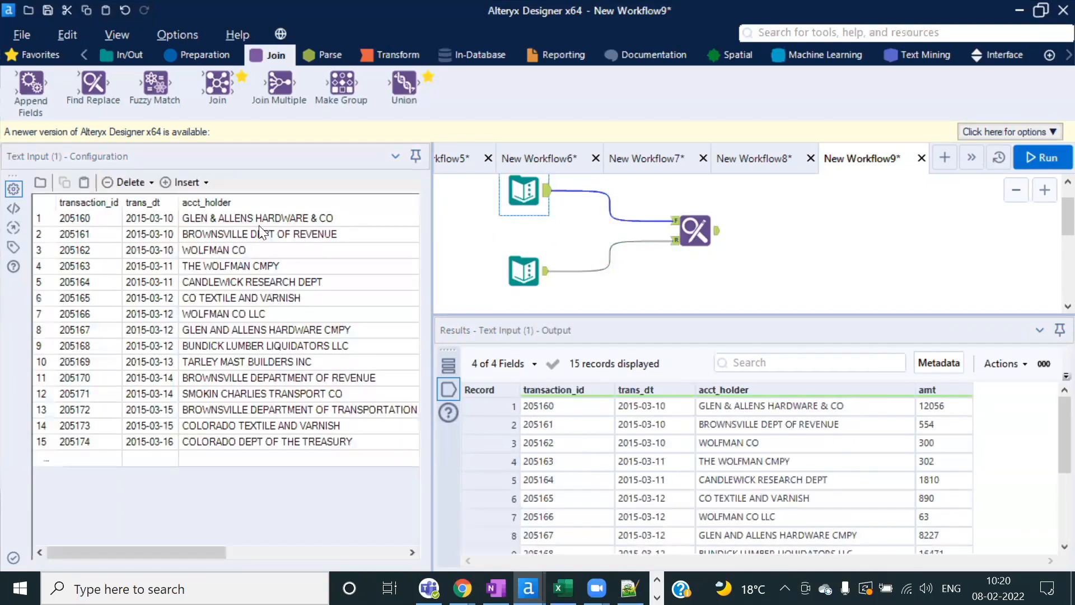
left_click(546, 282)
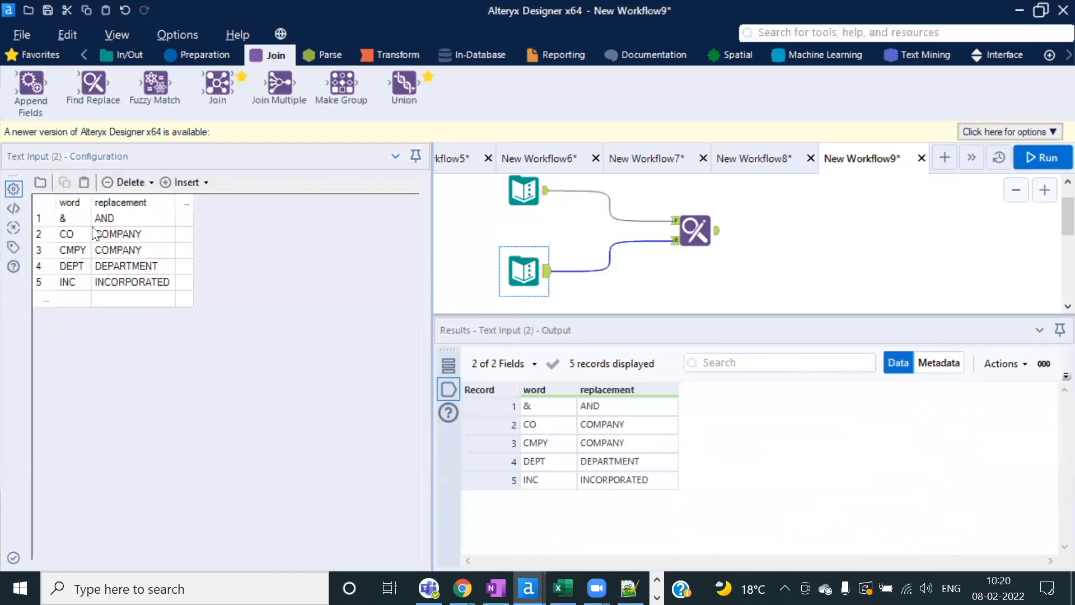
left_click(71, 219)
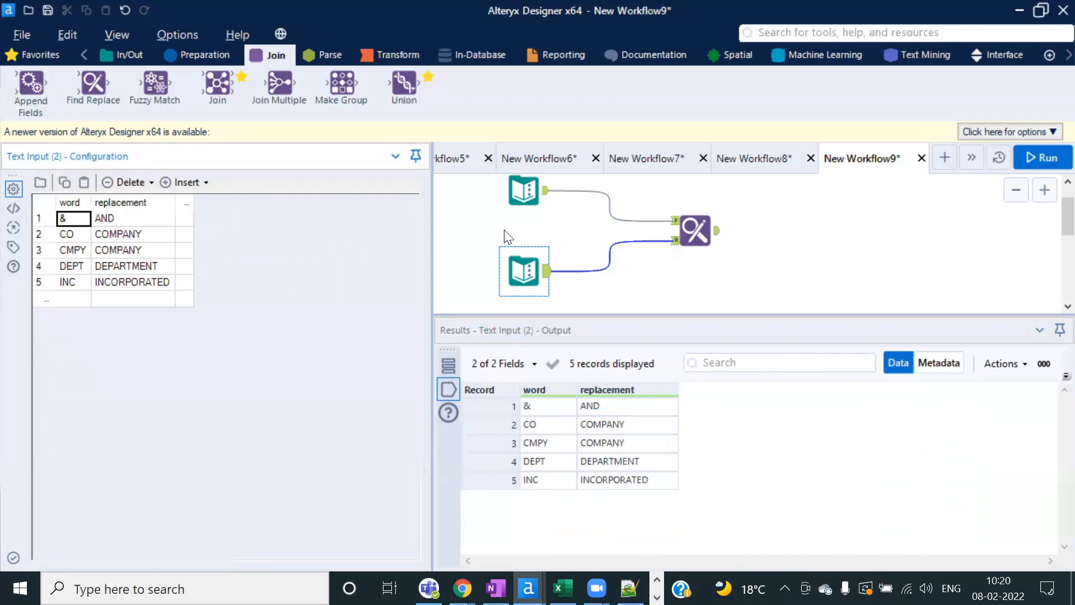
left_click(524, 202)
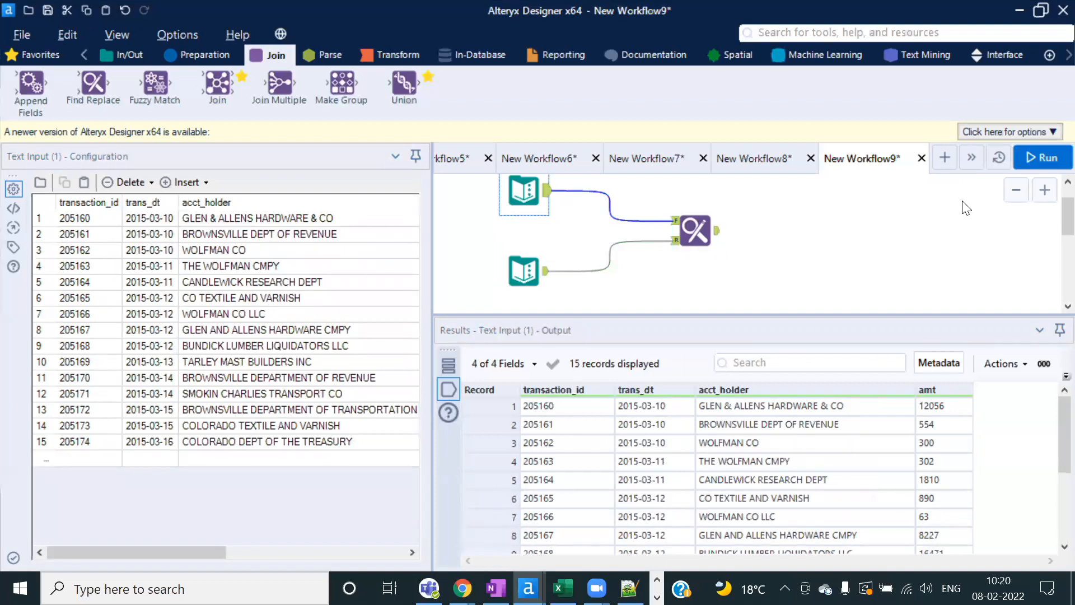
Step: Rerun and confirm names like WOLFMAN CO stay unchanged in records 2–8
left_click(1044, 158)
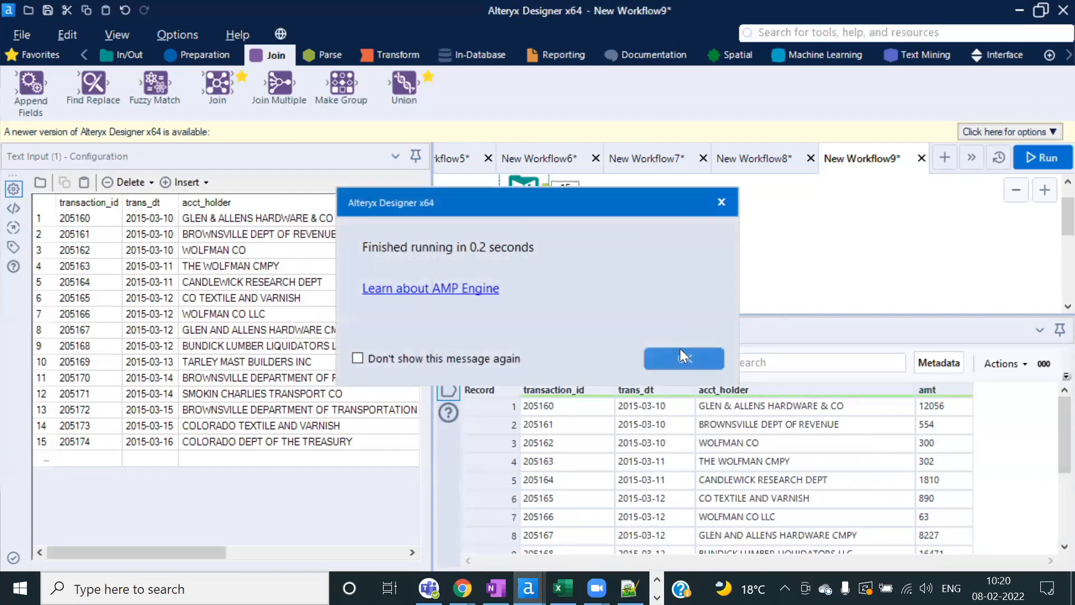
left_click(680, 353)
left_click_drag(796, 432, 786, 531)
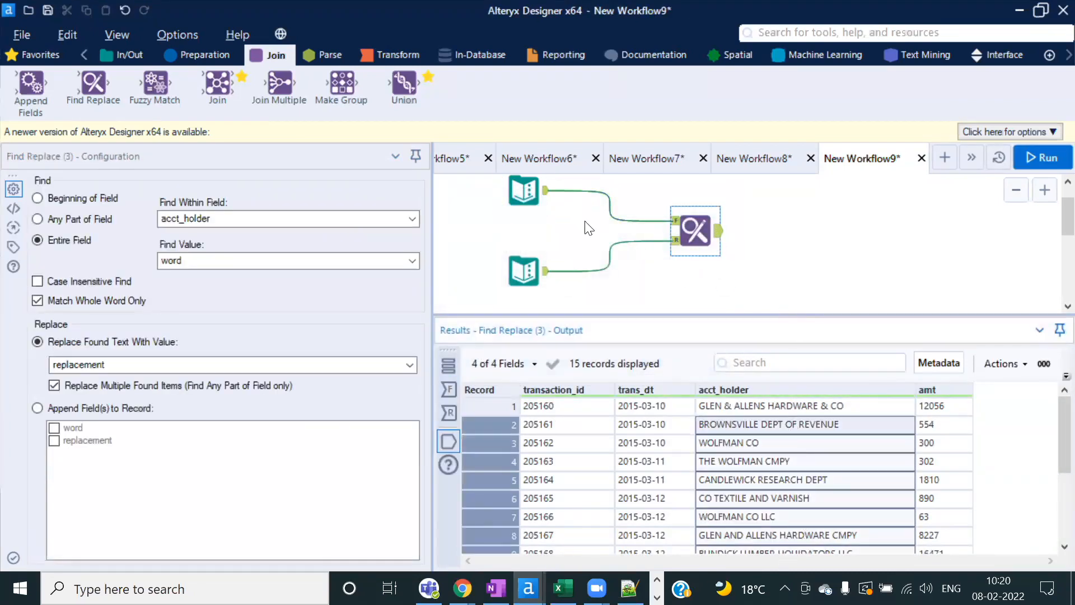
left_click(524, 191)
left_click(528, 262)
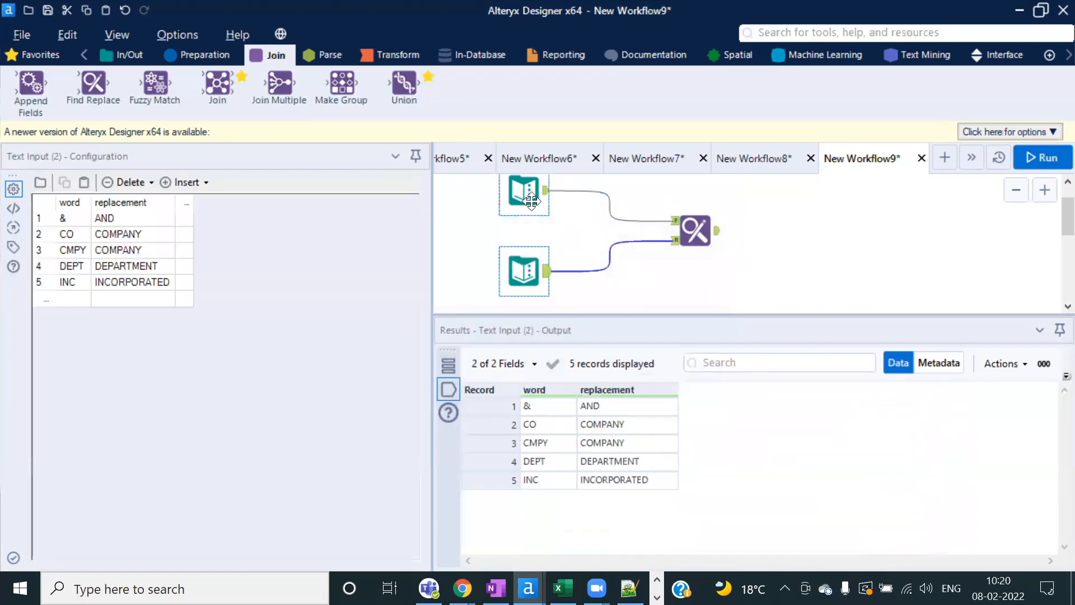
left_click(525, 194)
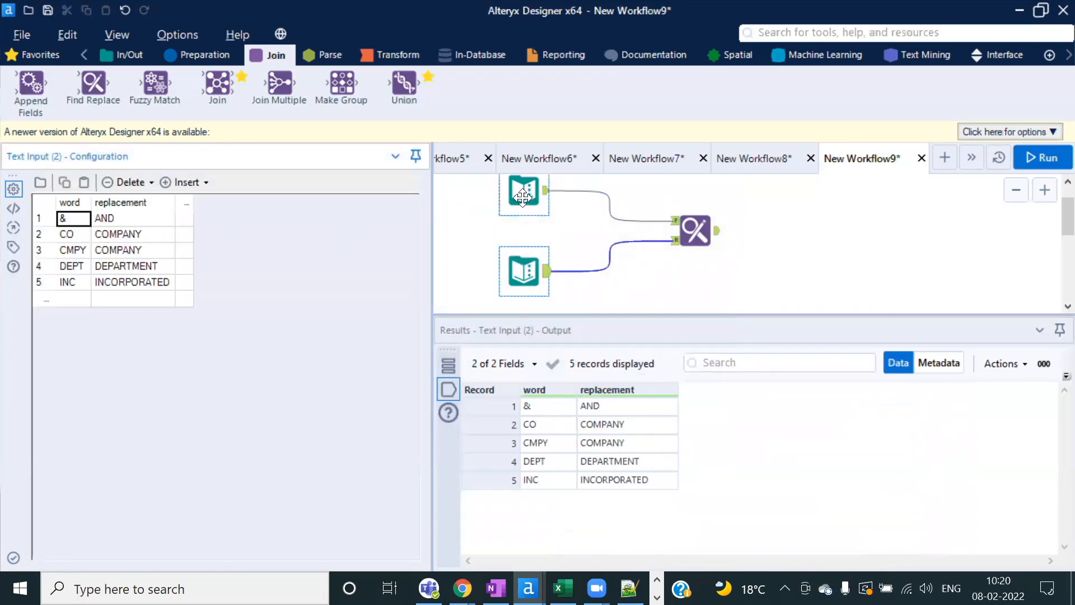
left_click(695, 230)
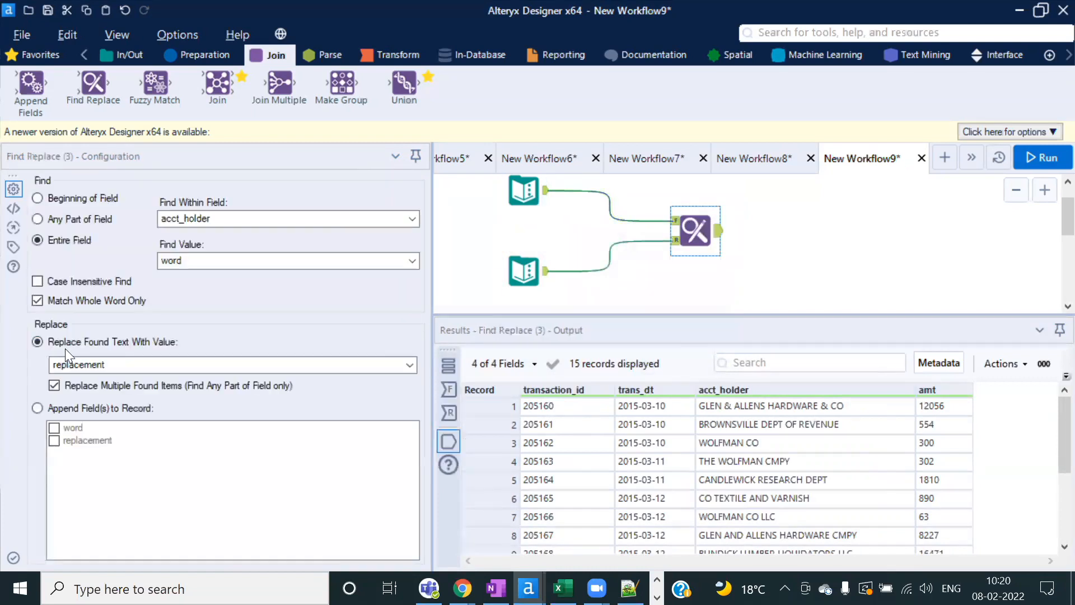
Step: Select Any Part of Field, change record 1's acct_holder to end in lowercase 'co', and run
left_click(69, 218)
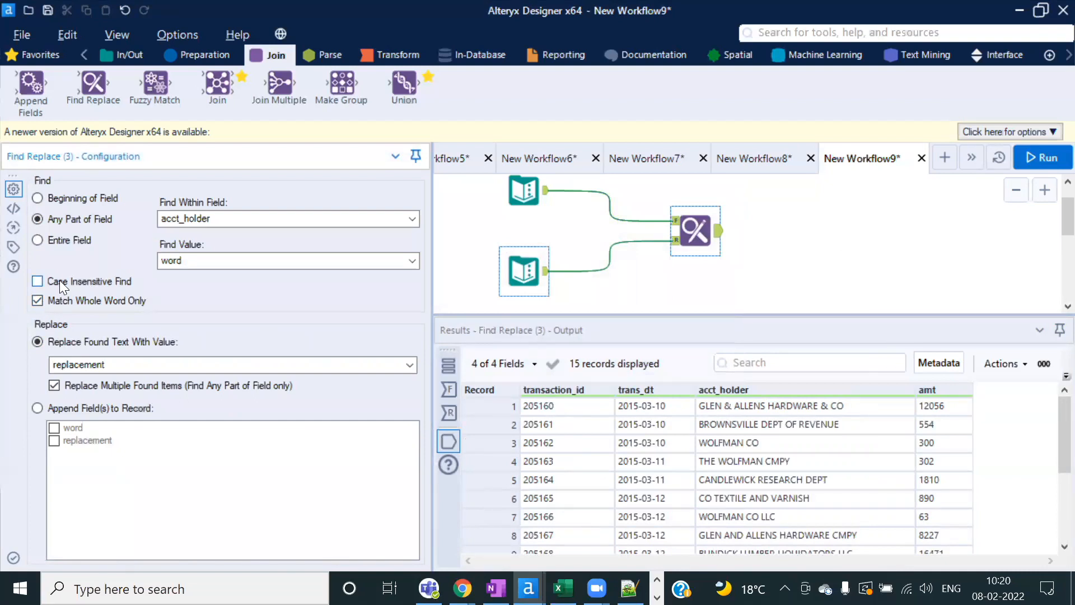
left_click(523, 190)
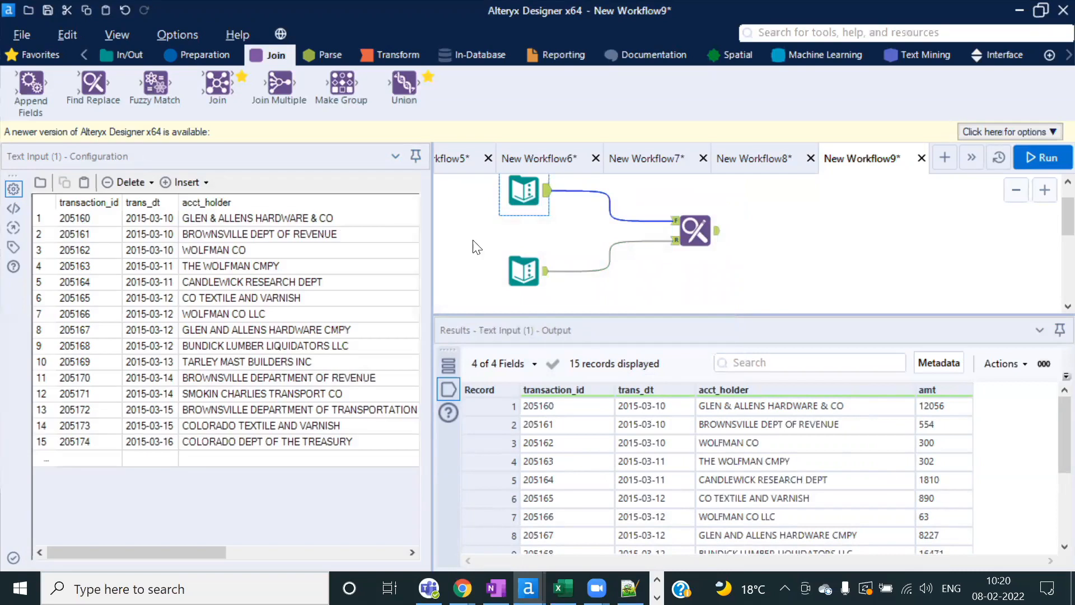
left_click(341, 216)
left_click(341, 216)
left_click(341, 216)
key("BackSpace")
key("BackSpace")
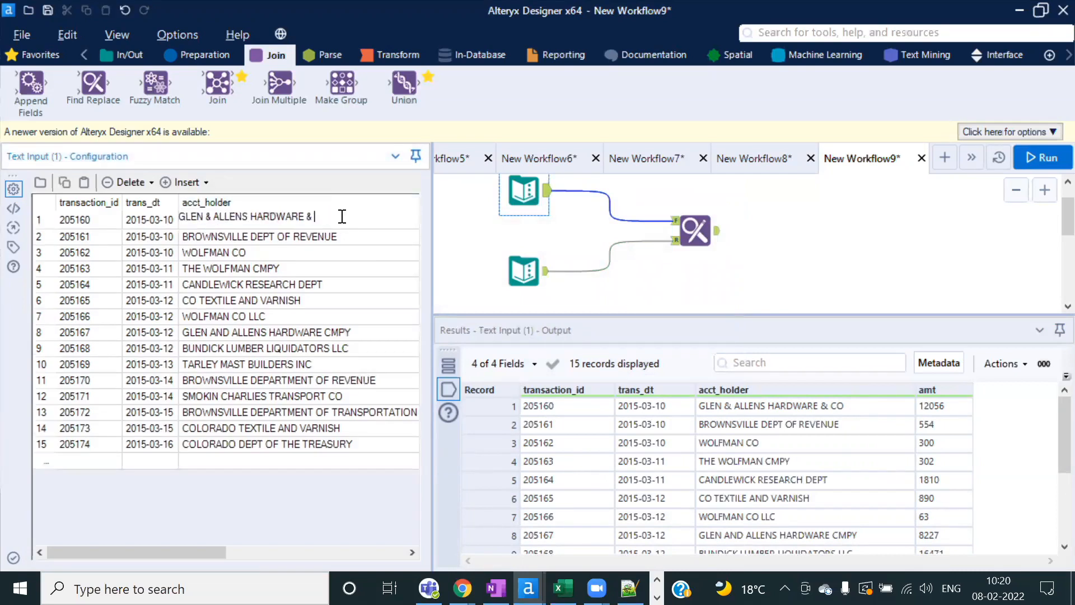
type("co")
left_click(1032, 162)
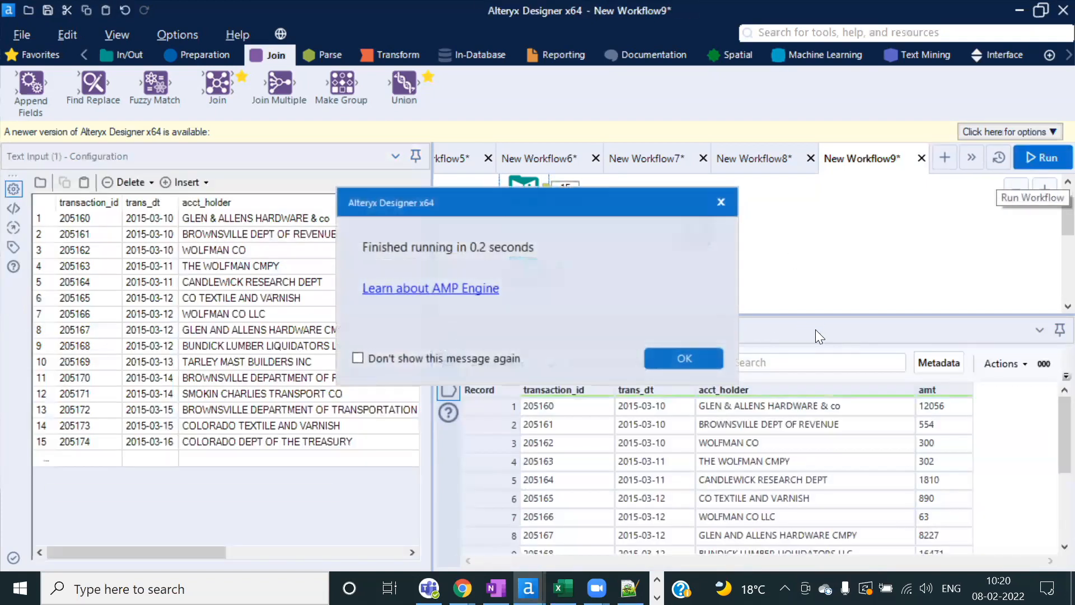
left_click(703, 357)
Step: Enable Case Insensitive Find and rerun so record 1's 'co' becomes COMPANY
left_click(703, 234)
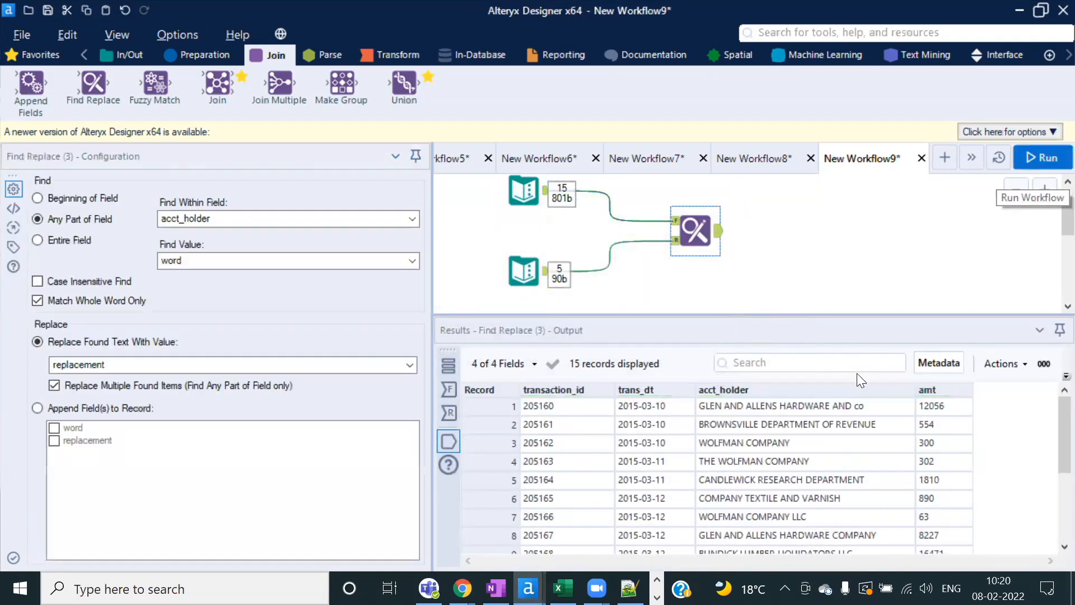
left_click(37, 282)
left_click(1043, 157)
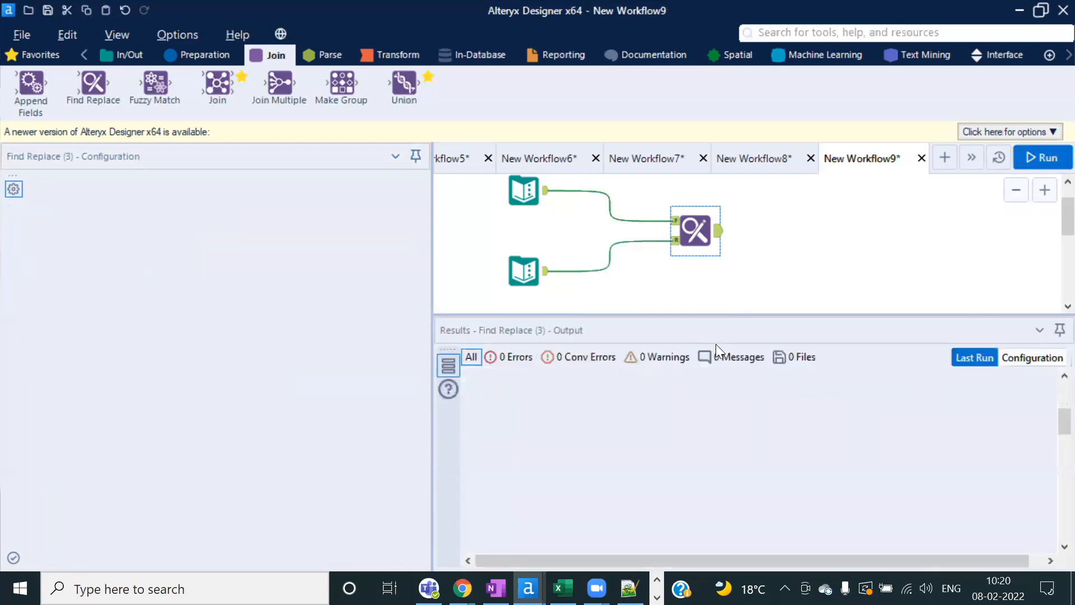
left_click(703, 356)
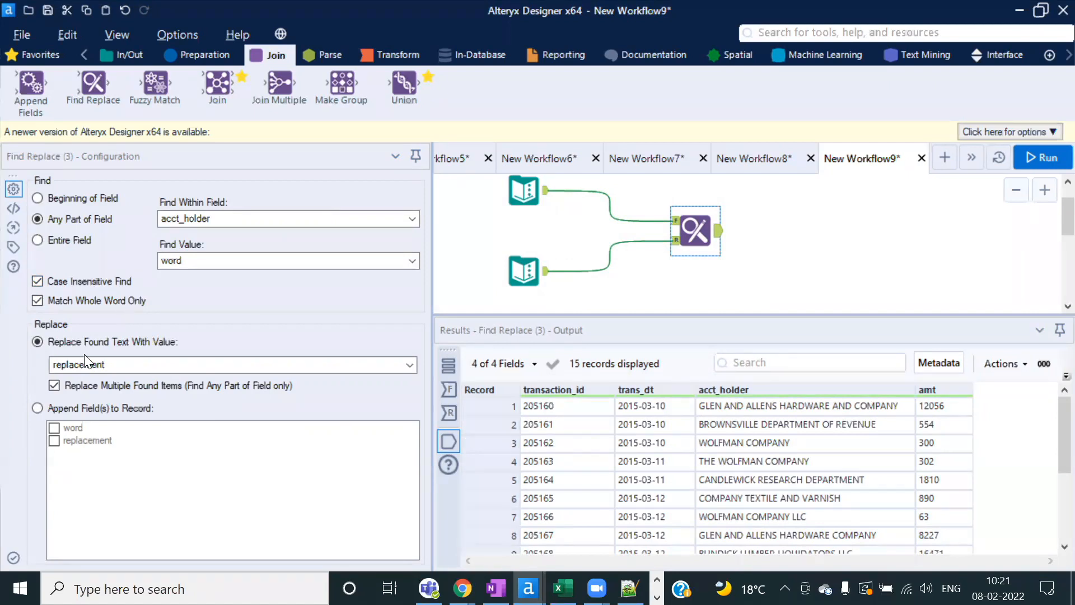
Step: Switch to appending the word and replacement fields to the output, then run
left_click(35, 408)
left_click(65, 428)
left_click(69, 442)
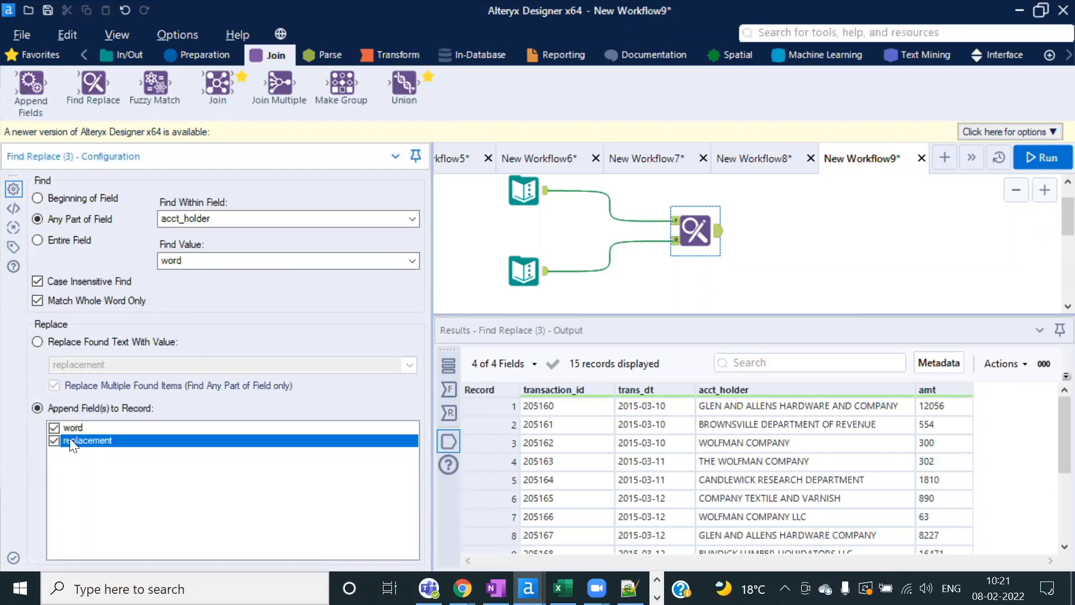
left_click(1034, 160)
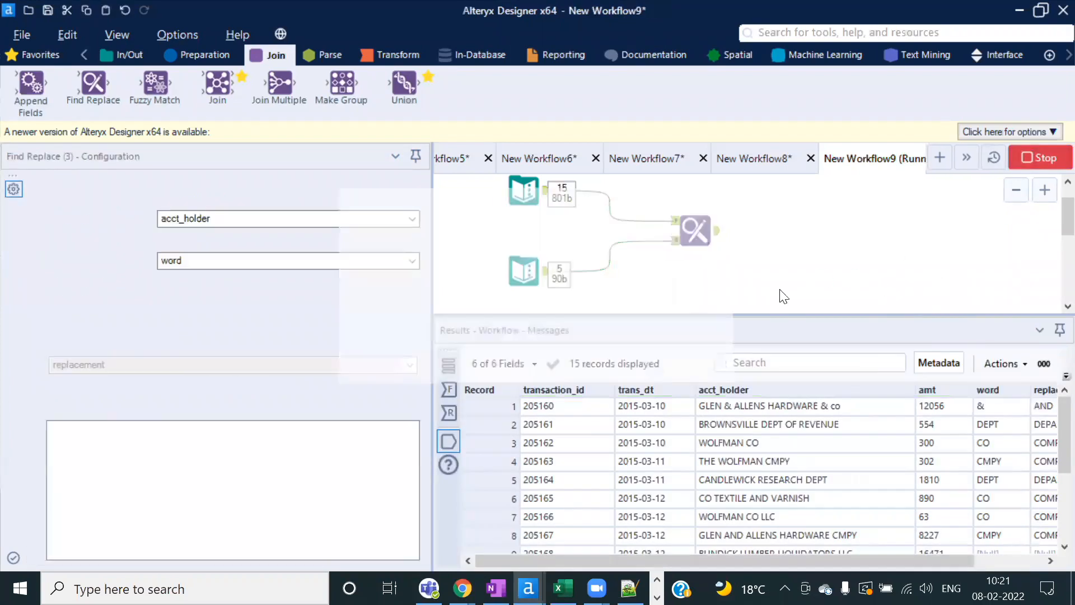
left_click(690, 354)
left_click(764, 407)
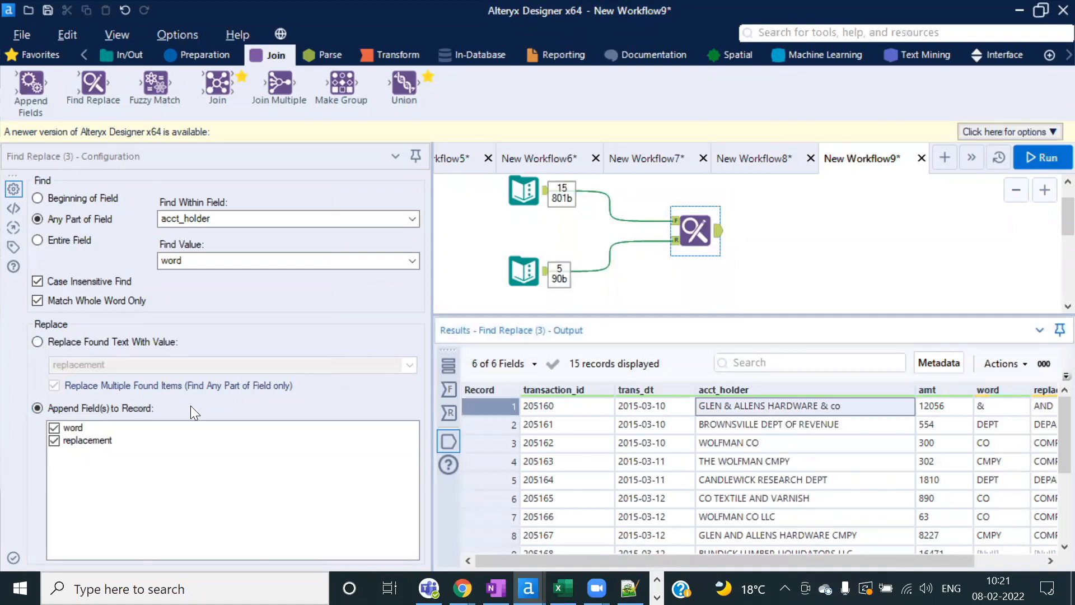
Step: Review the matched word and replacement pairs in records 1–8
left_click_drag(811, 560, 941, 562)
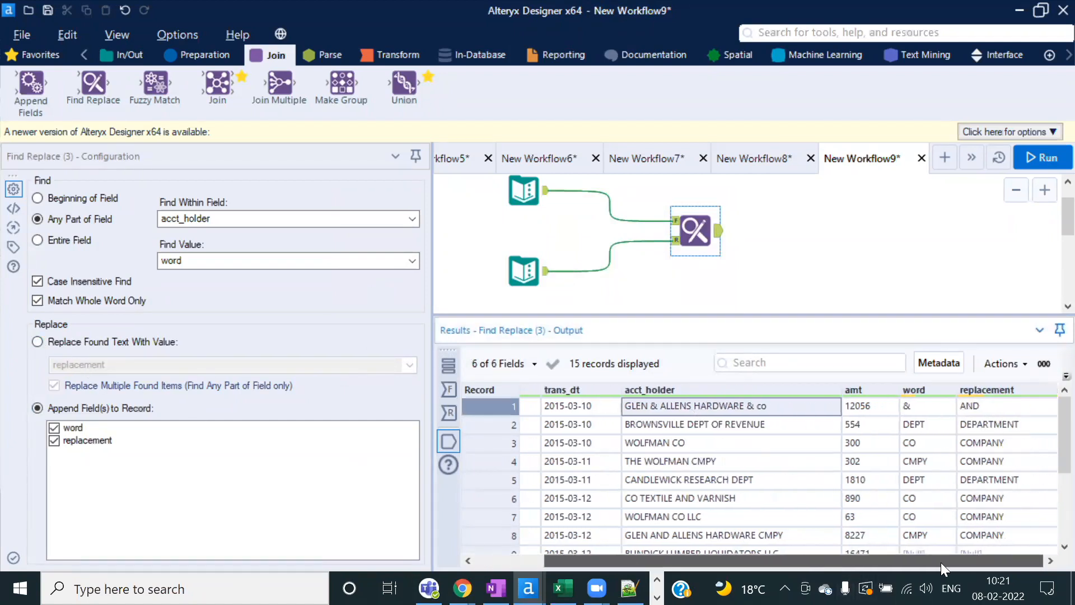
left_click_drag(930, 408, 993, 413)
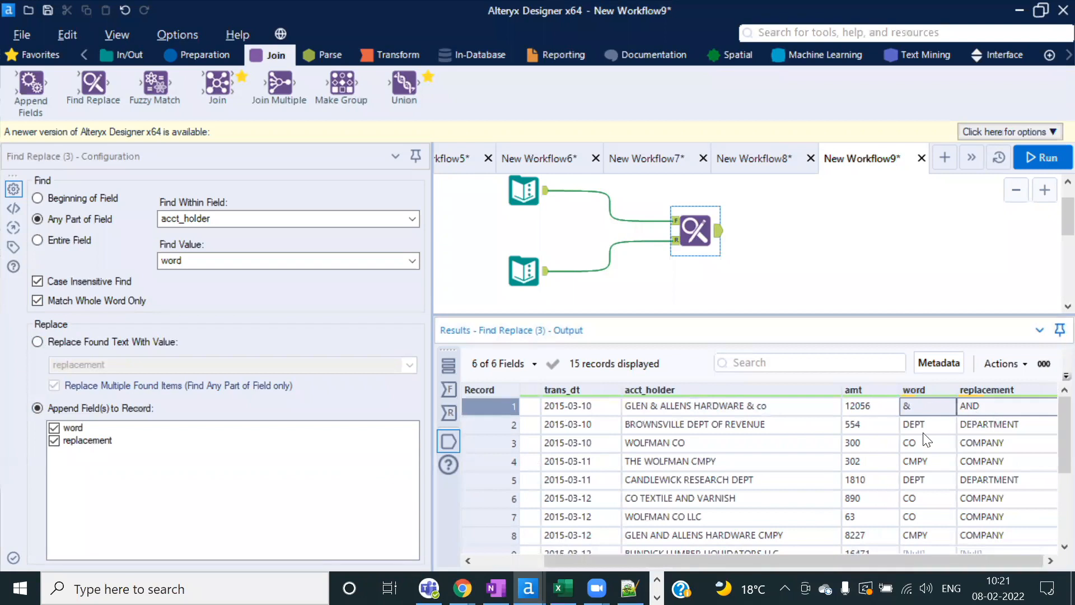
left_click_drag(925, 431, 1049, 431)
left_click_drag(922, 438, 1022, 438)
left_click_drag(935, 465, 1037, 479)
left_click_drag(924, 499, 920, 538)
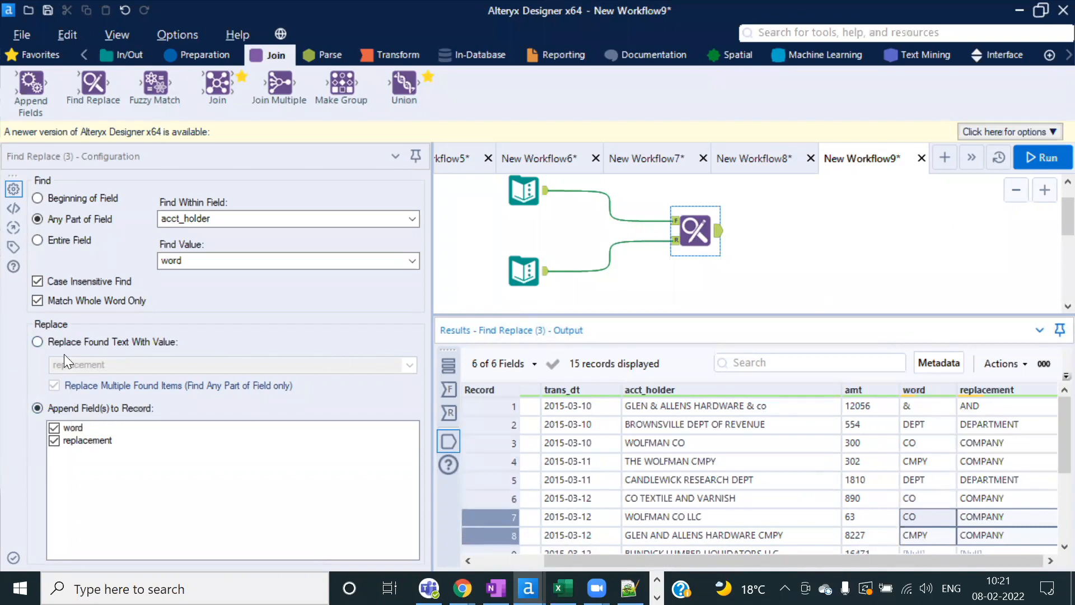
Step: Return to replacing found text with values, rerun, and check record 1's acct_holder
left_click(40, 344)
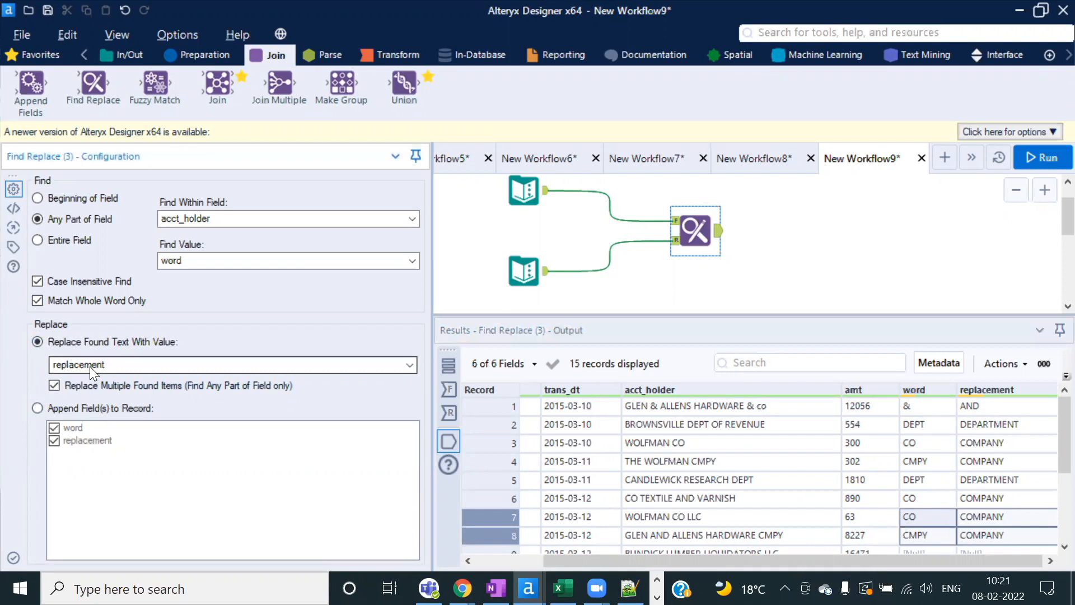
left_click(1045, 158)
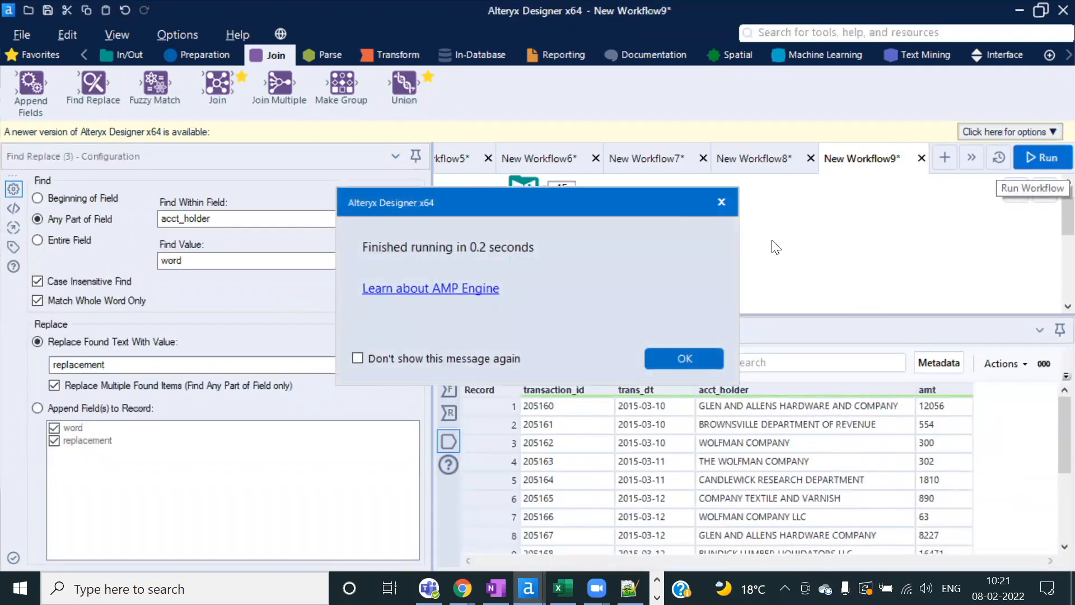
left_click(692, 355)
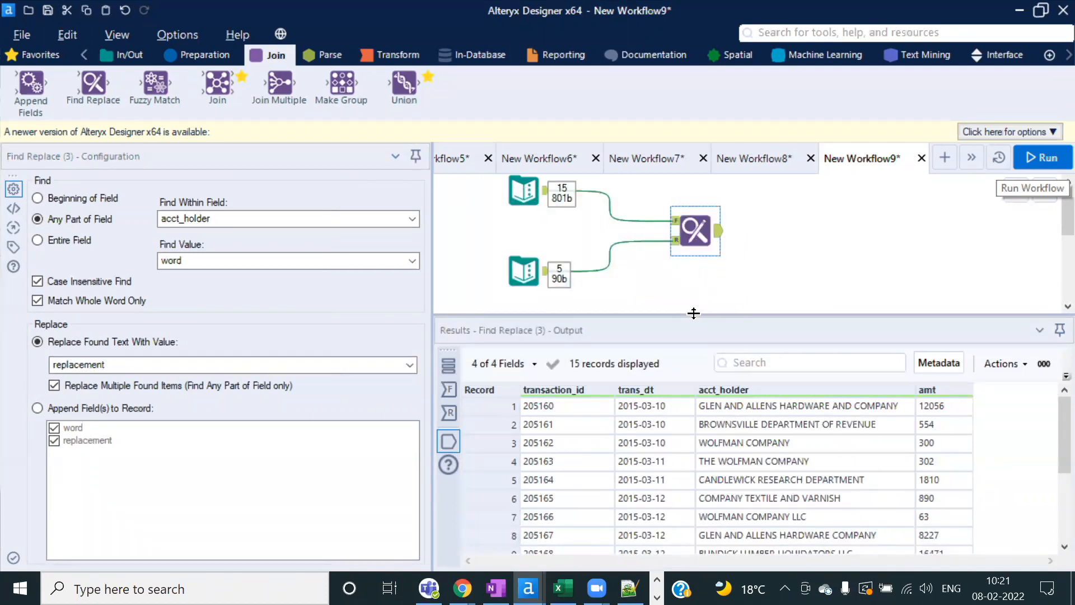
left_click_drag(694, 314, 693, 326)
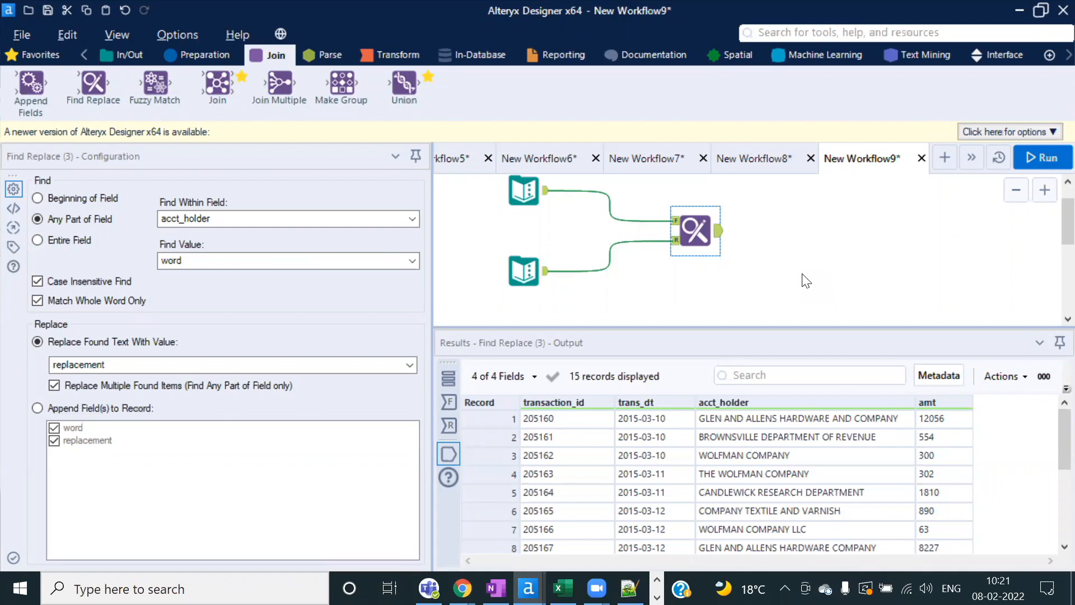
left_click(819, 420)
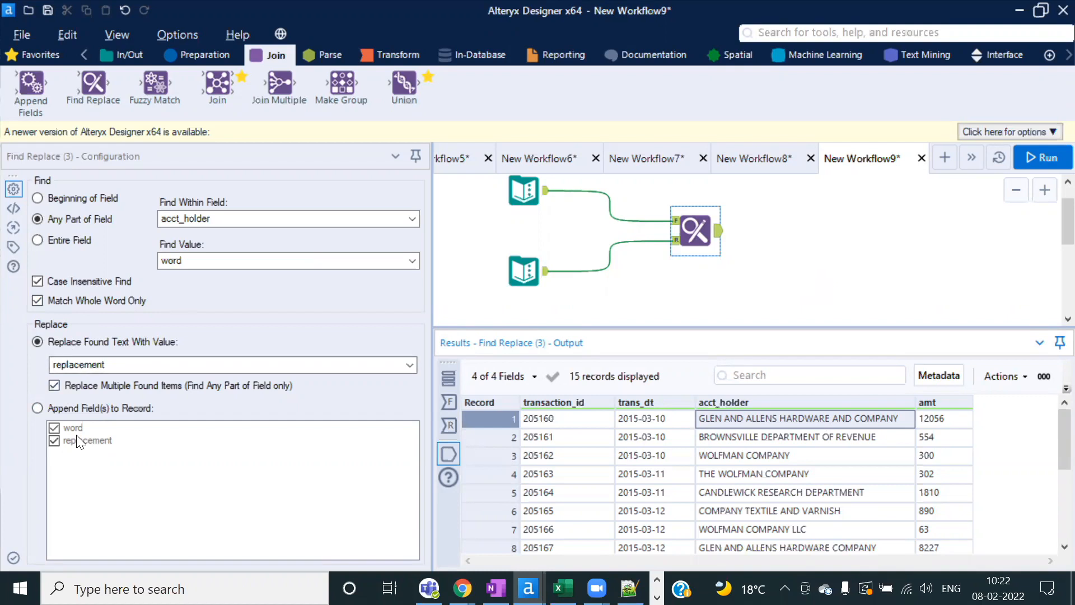
Step: Create New Workflow10, enlarge its canvas, and paste in the student marks Text Input
left_click(946, 158)
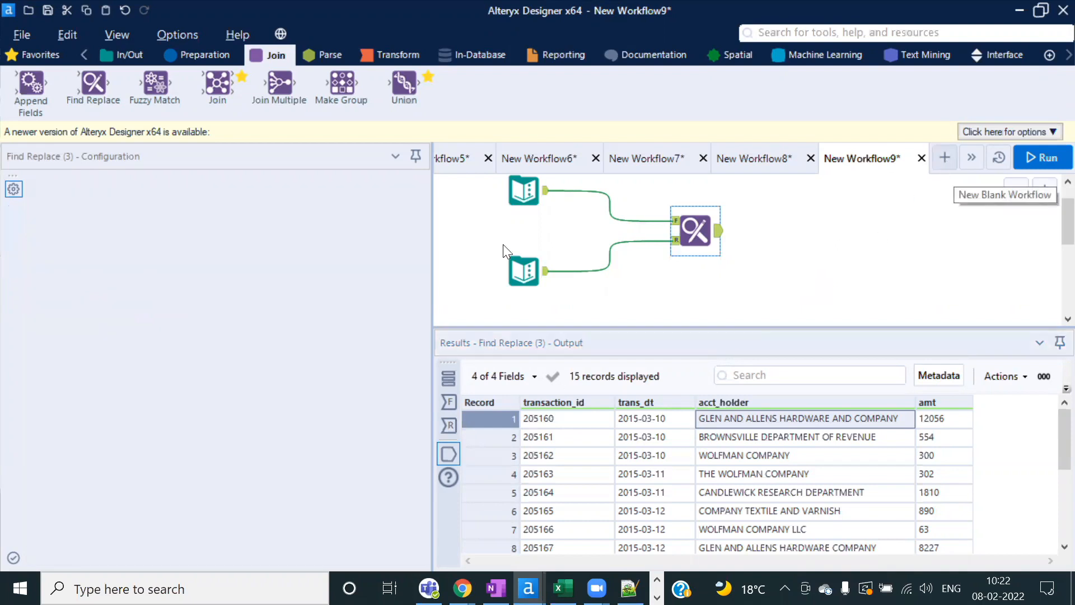
left_click_drag(563, 328, 566, 365)
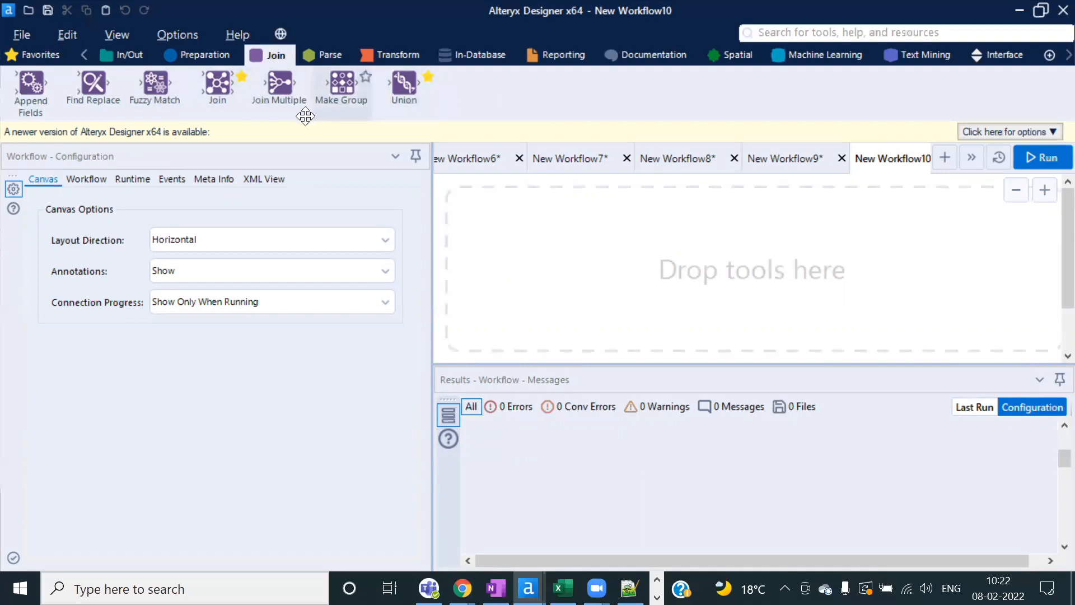
left_click_drag(336, 87, 338, 85)
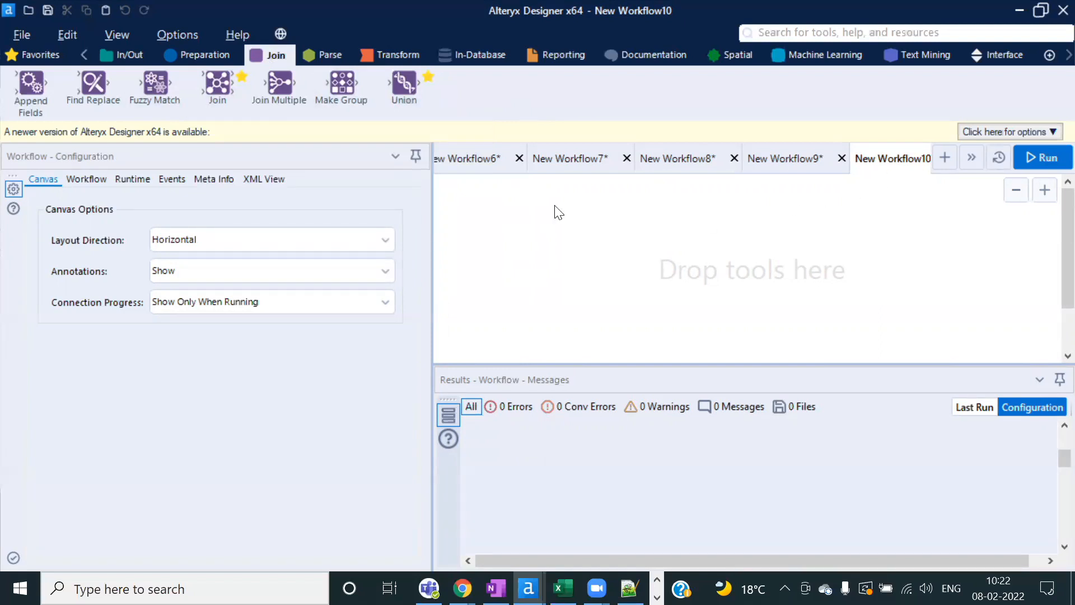
key("ctrl+v")
Step: Reposition the Text Input and run it to show 5 records of Name, Internals and Marks
left_click_drag(532, 250, 510, 224)
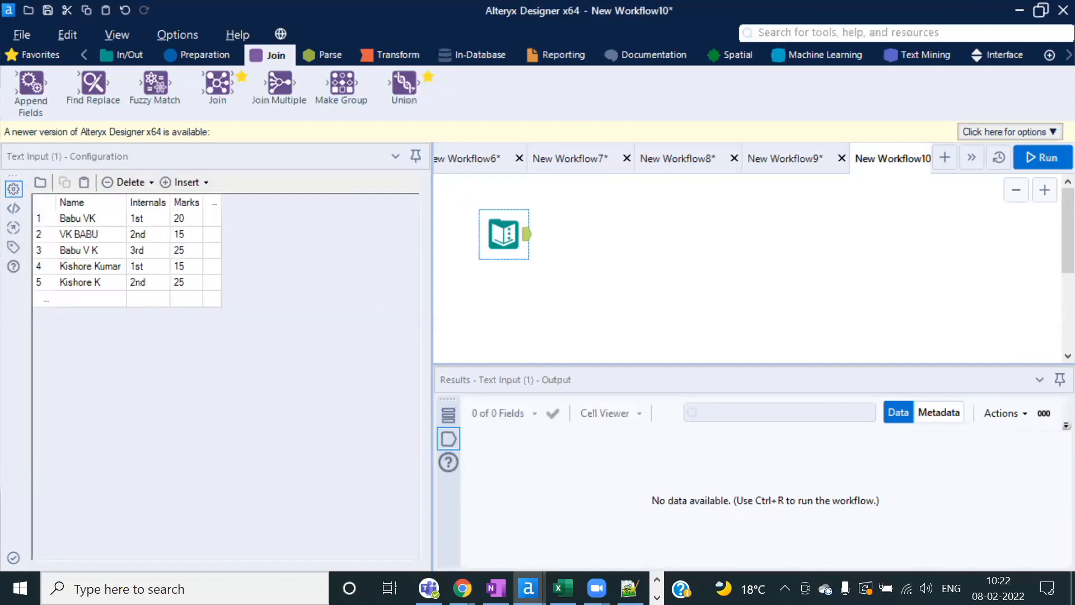
left_click(1041, 156)
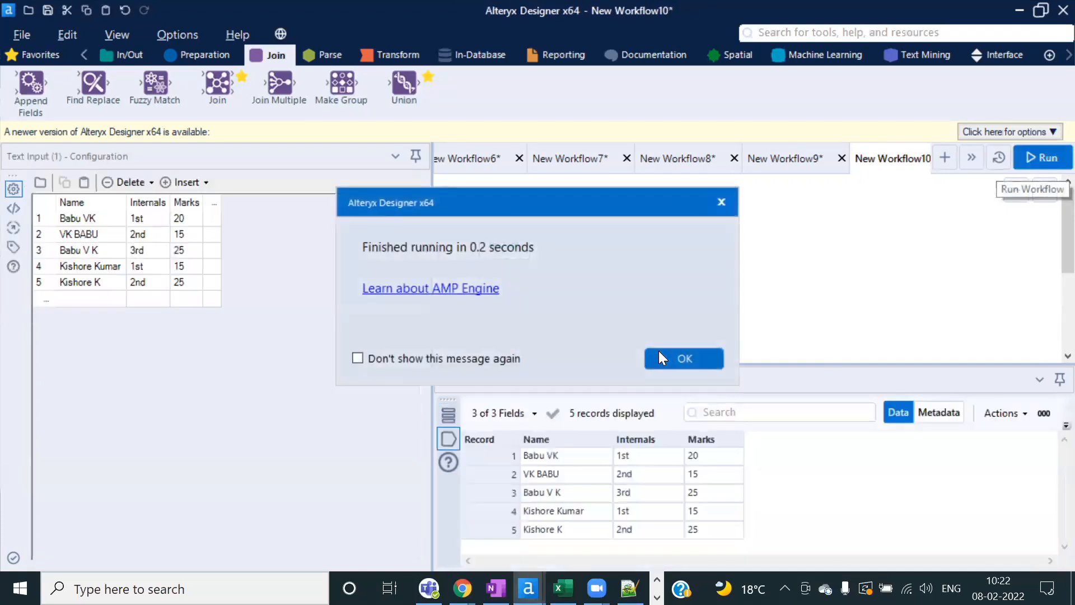
left_click(674, 358)
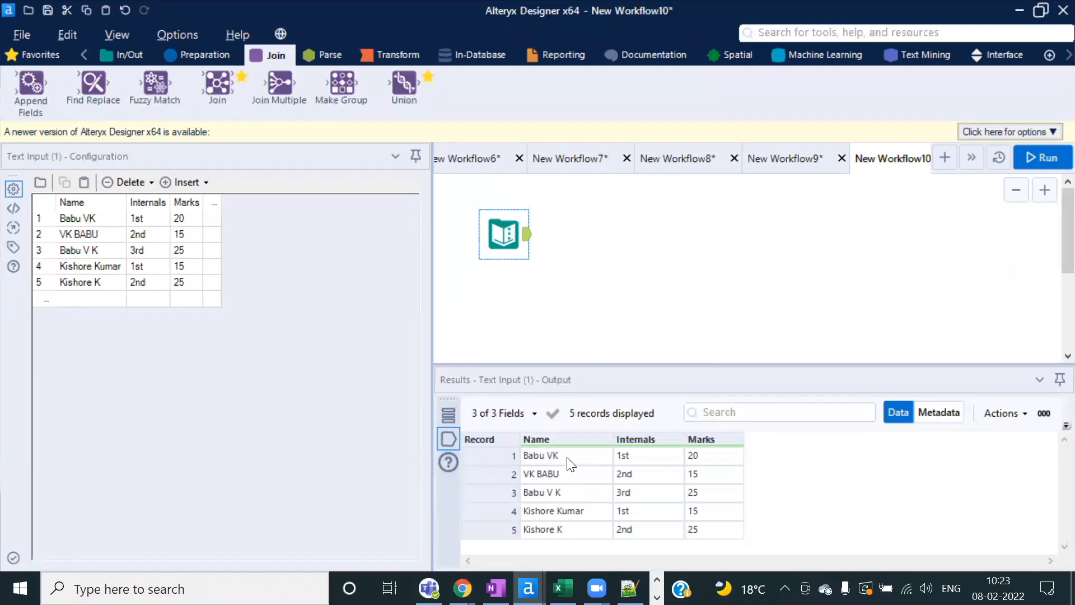
Step: Highlight the first student's three name variants and the second student's two variants
left_click_drag(570, 463, 567, 498)
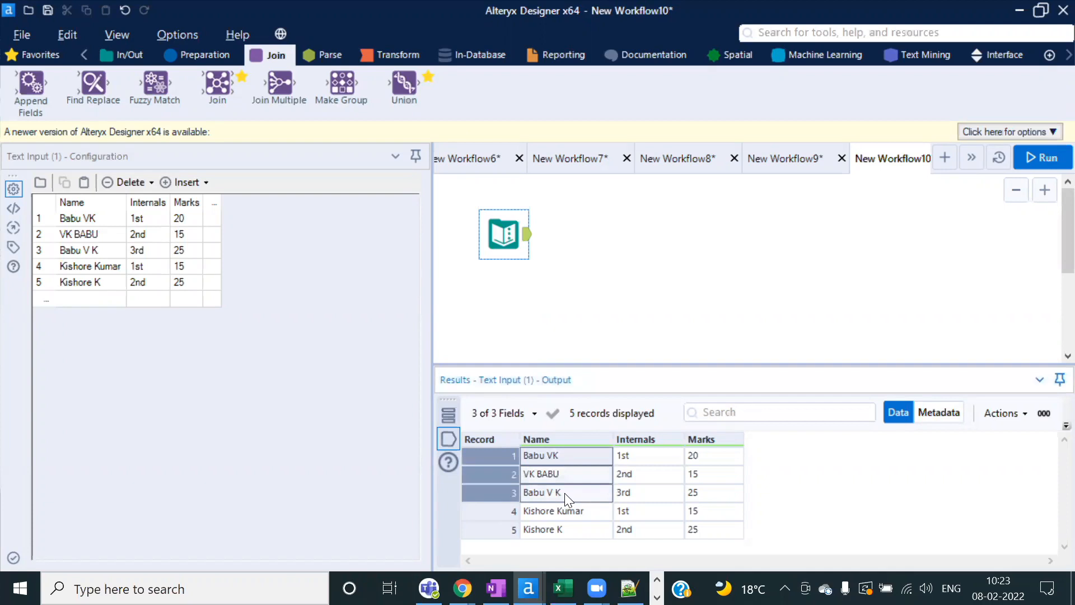
left_click_drag(572, 523, 571, 539)
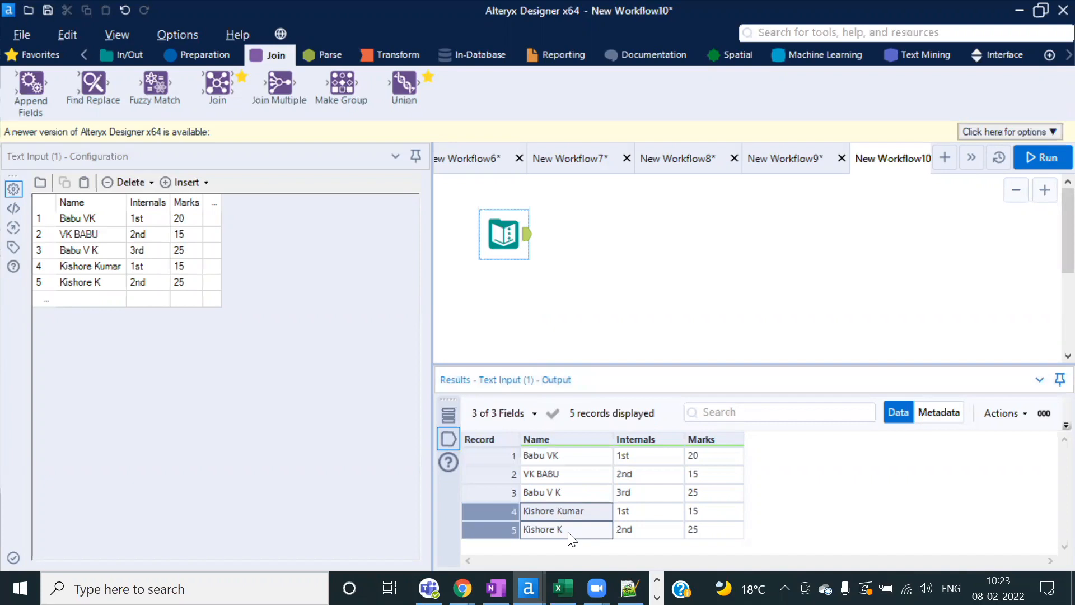
left_click_drag(590, 454, 586, 494)
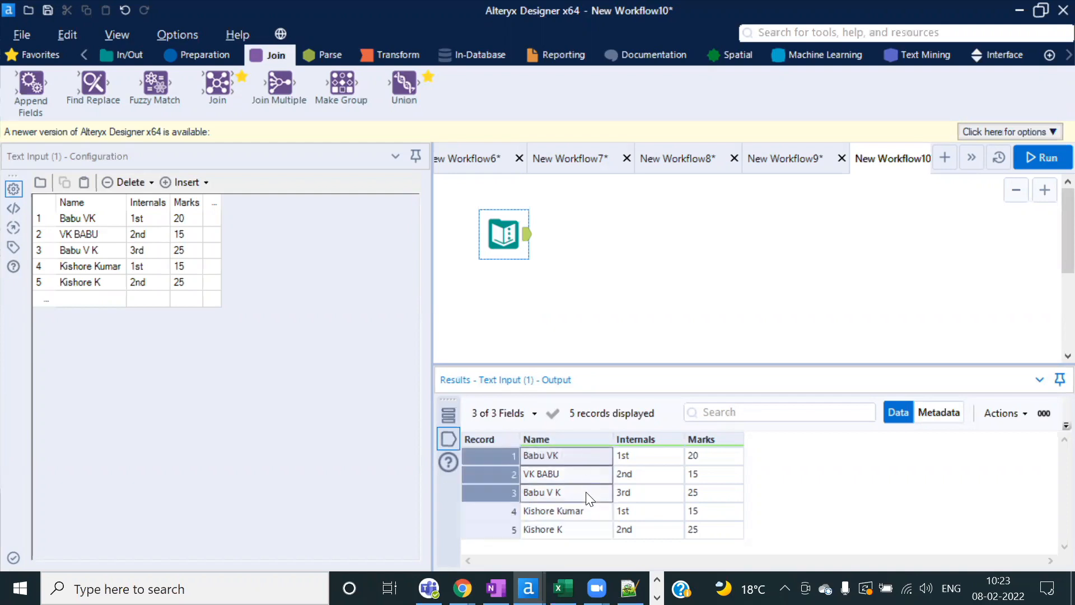
left_click(559, 489)
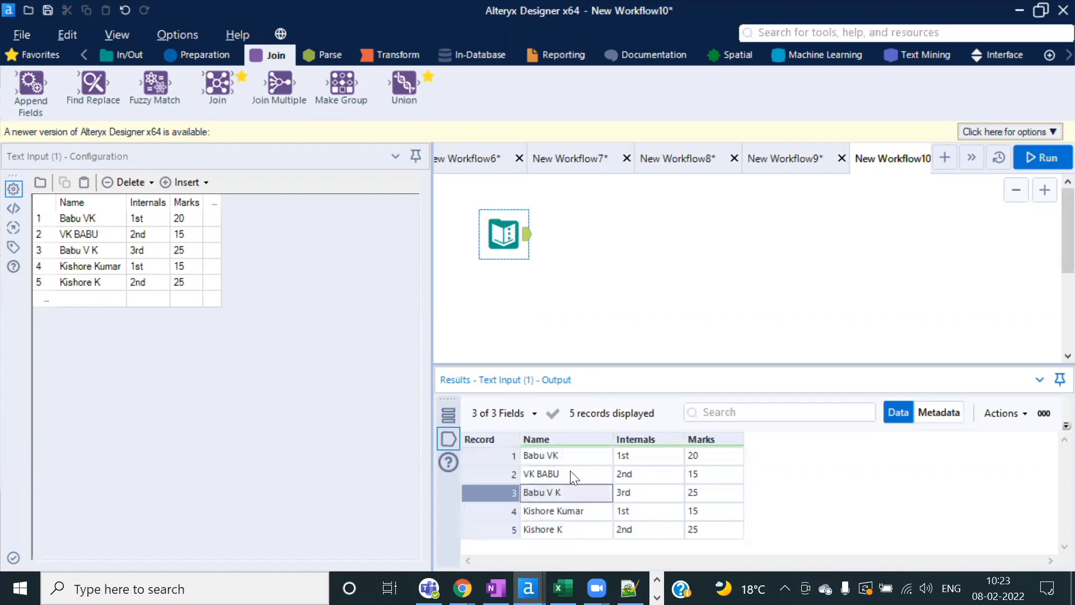
left_click_drag(572, 459, 697, 496)
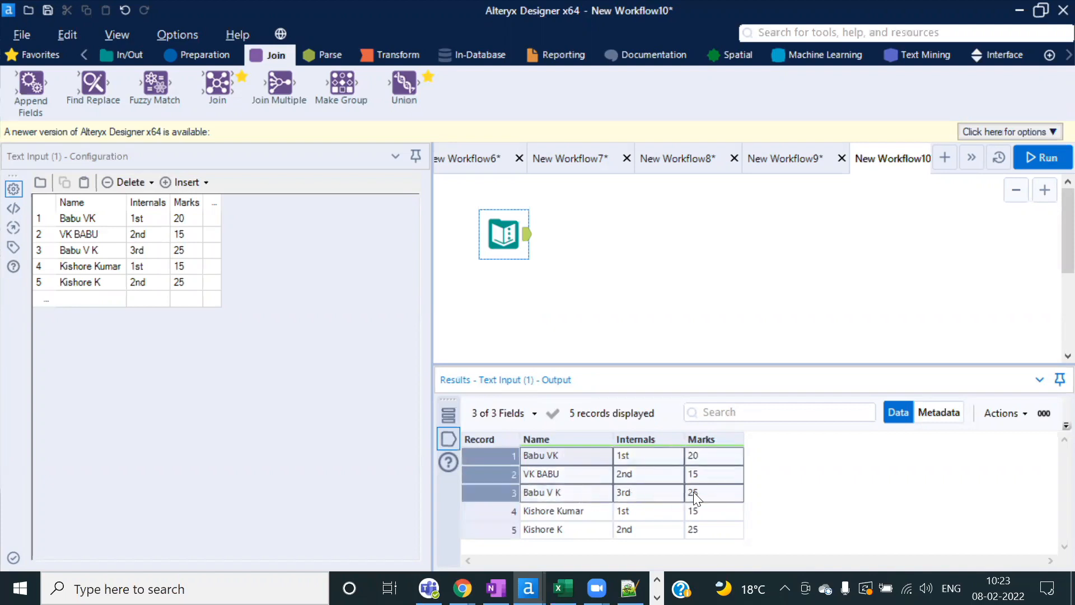
Step: Add a Summarize tool grouping by Name and summing Marks into Sum_Marks, then run
left_click(395, 56)
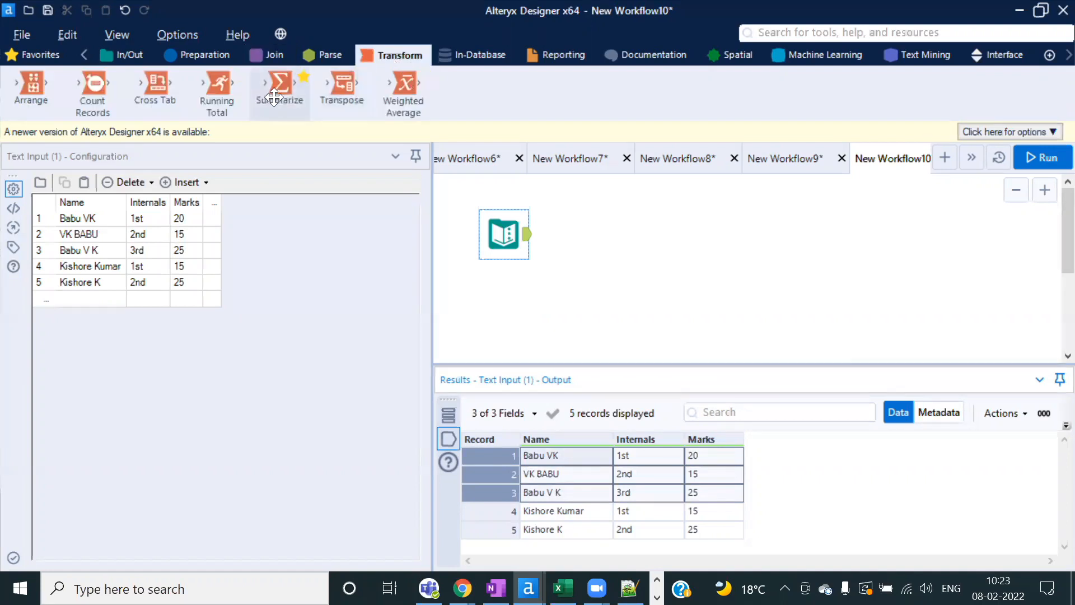
left_click_drag(280, 87, 583, 275)
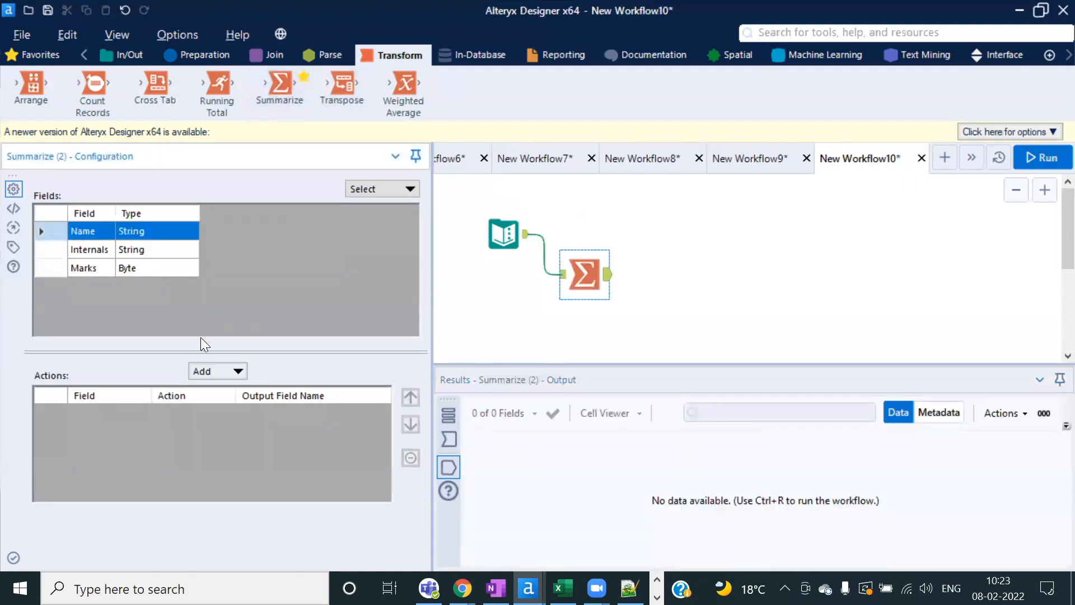
left_click(239, 373)
left_click(256, 259)
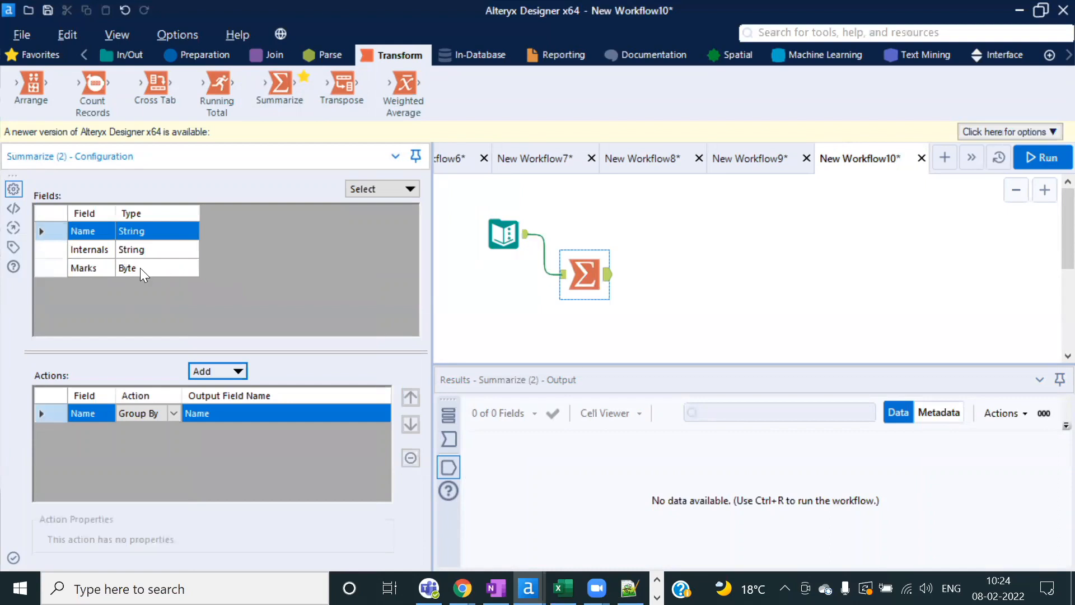
left_click(43, 267)
left_click(233, 369)
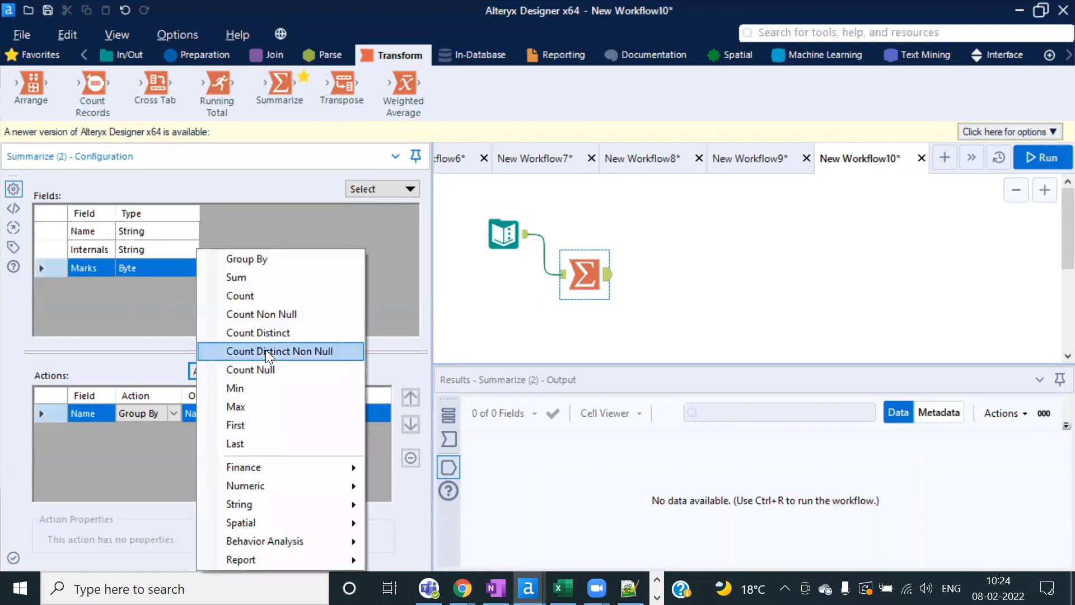
left_click(248, 280)
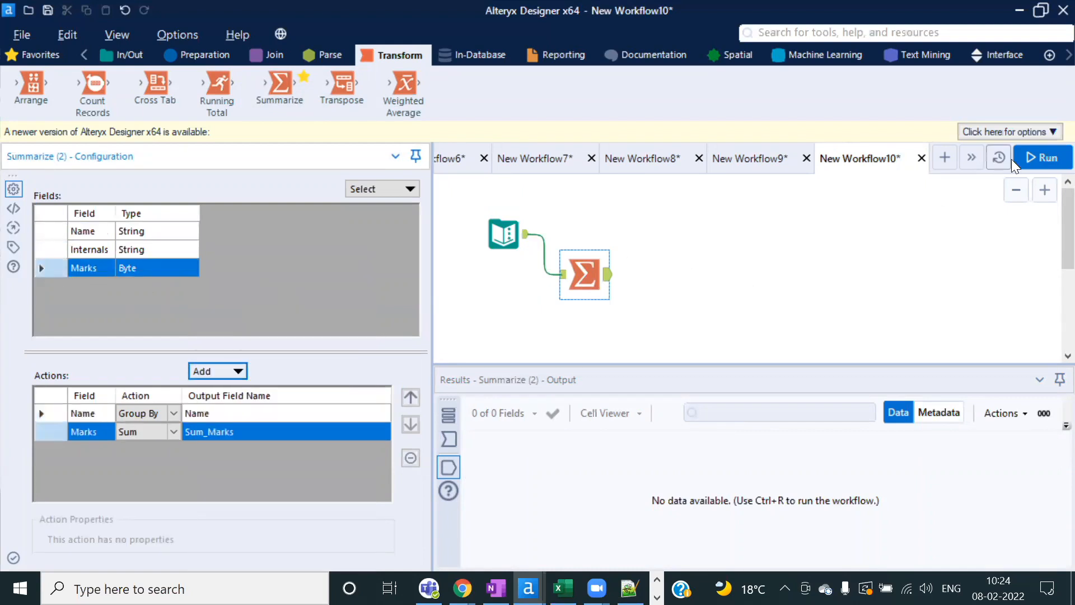
left_click(1041, 156)
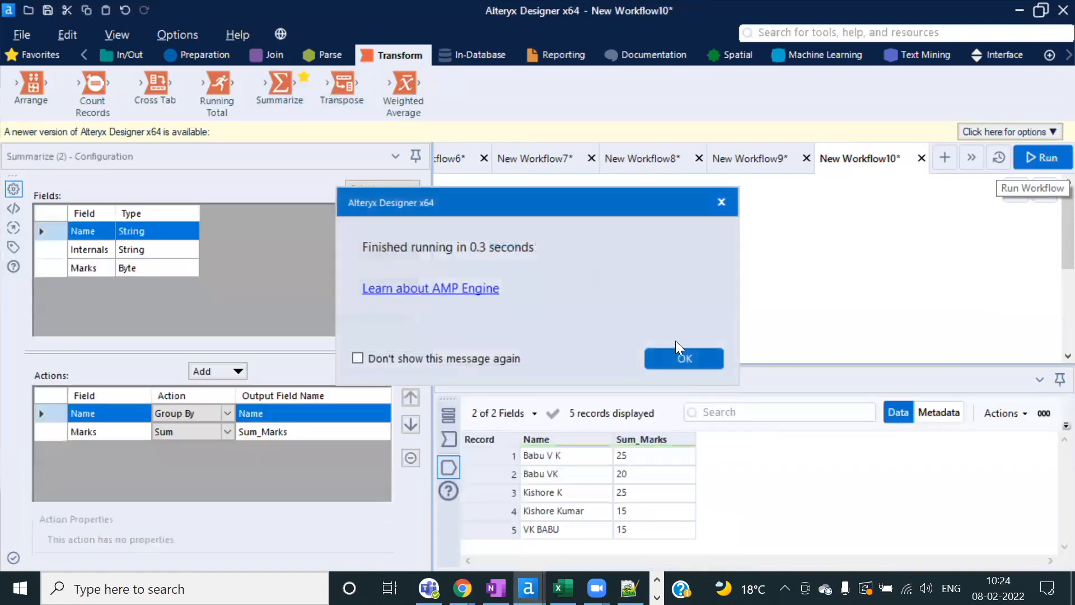
left_click(696, 358)
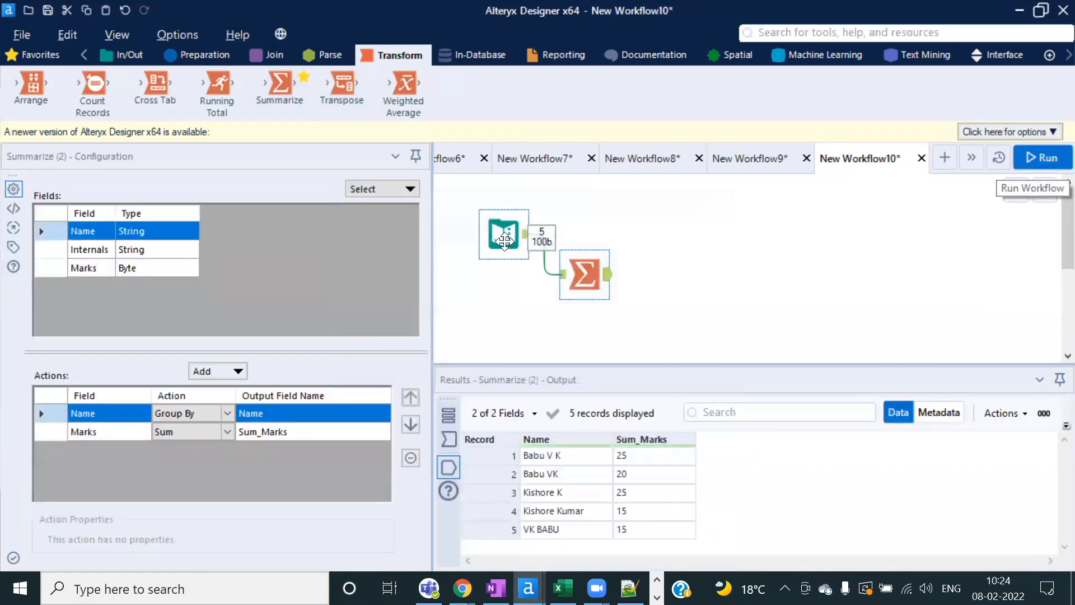
Step: Select Text Input records 1–3 across Name, Internals and Marks
left_click(496, 230)
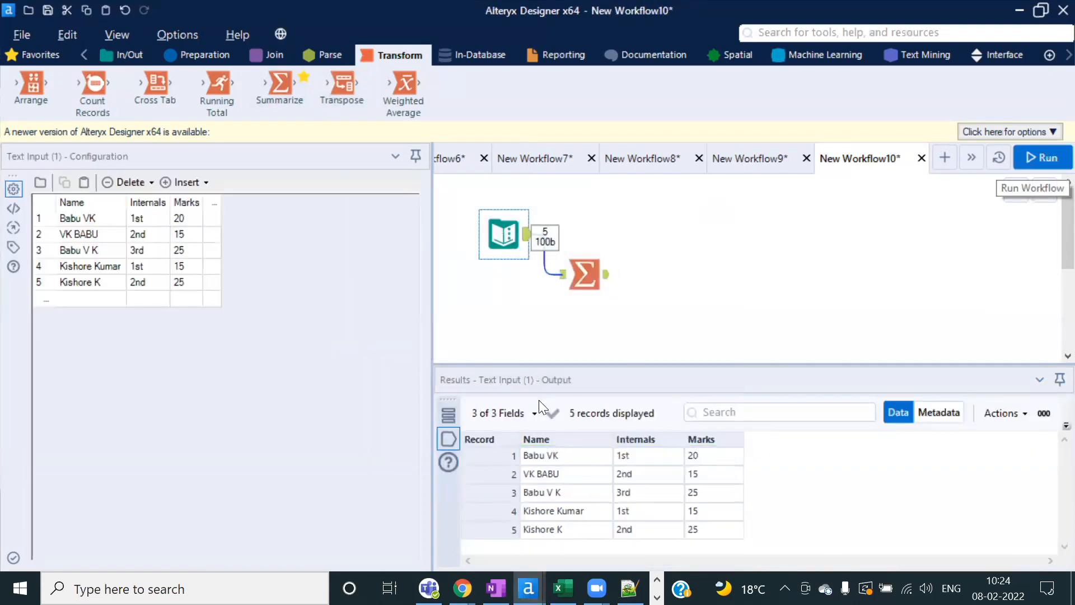
left_click(552, 452)
left_click_drag(547, 454, 711, 497)
key("ctrl+c")
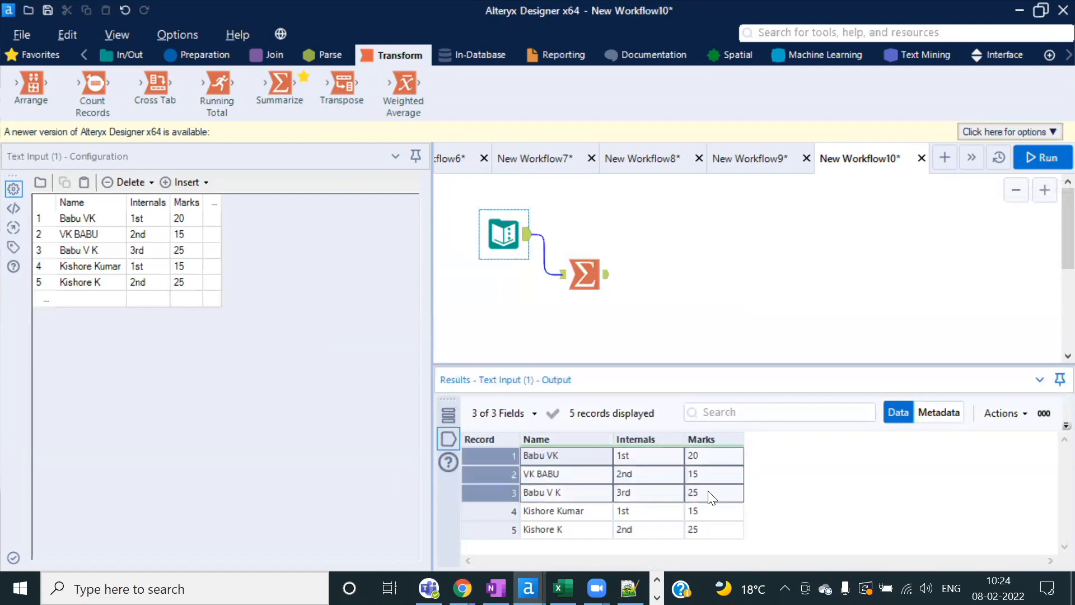
Step: In Excel, paste the three records at D1 of new Sheet6 and autofit columns D–F
key("alt+Tab")
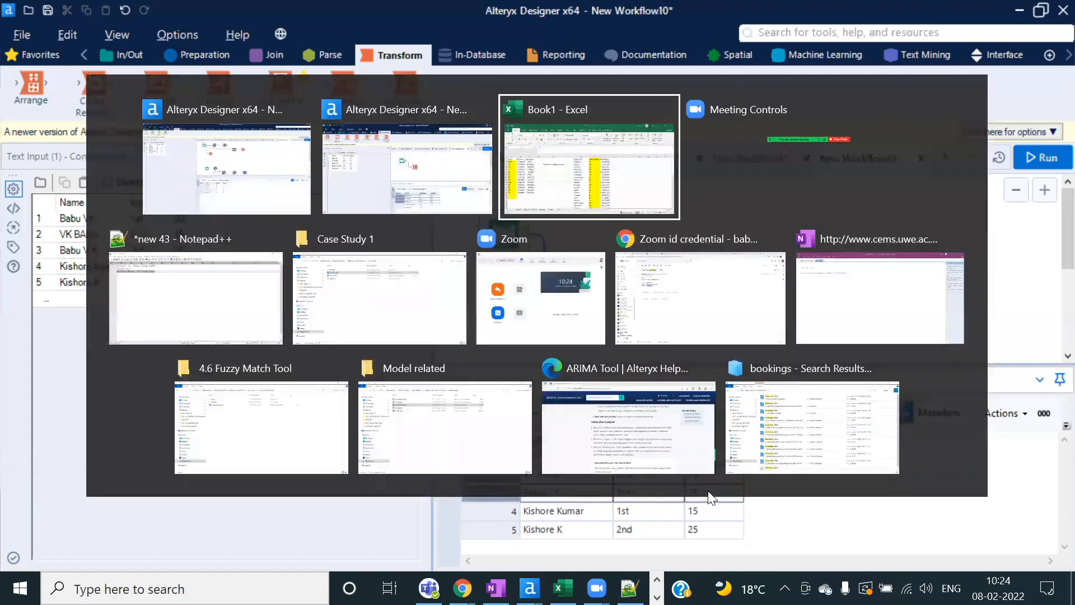
left_click(344, 543)
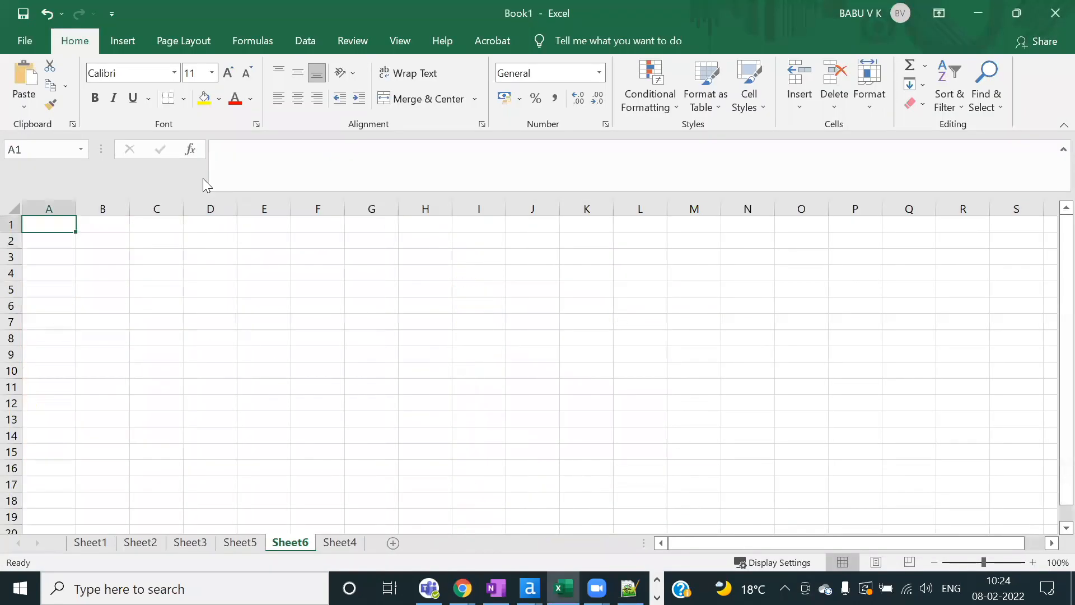
left_click(209, 225)
key("ctrl+v")
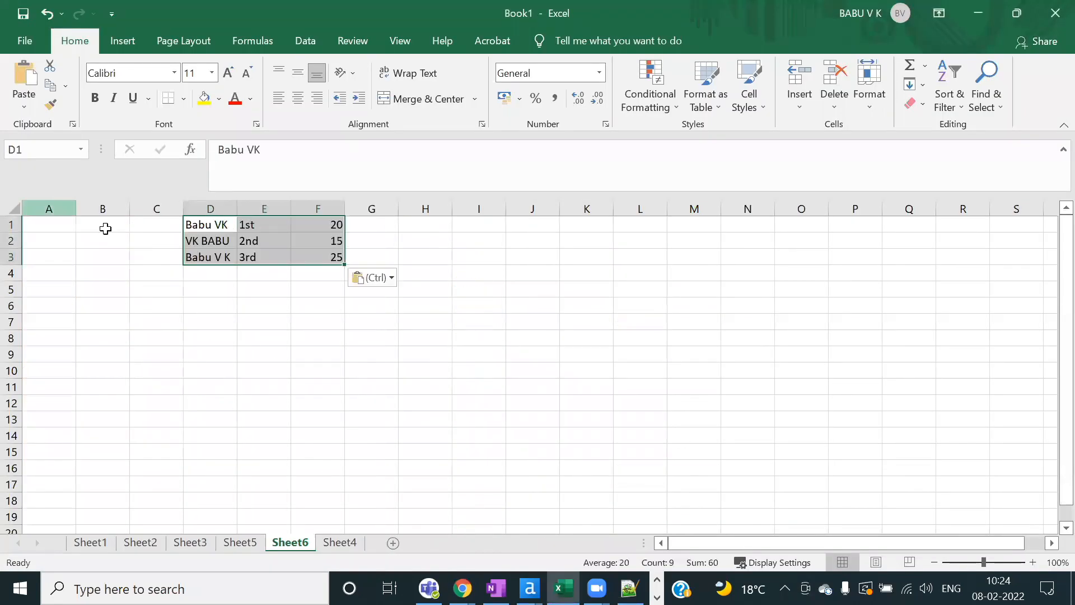
double_click(237, 208)
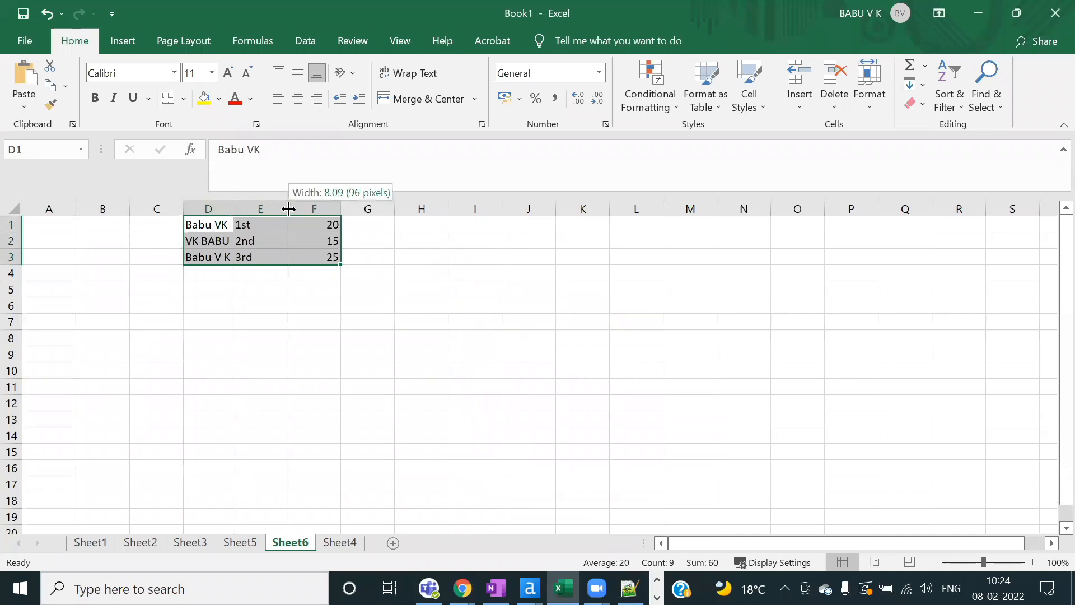
double_click(287, 208)
double_click(312, 209)
left_click(374, 293)
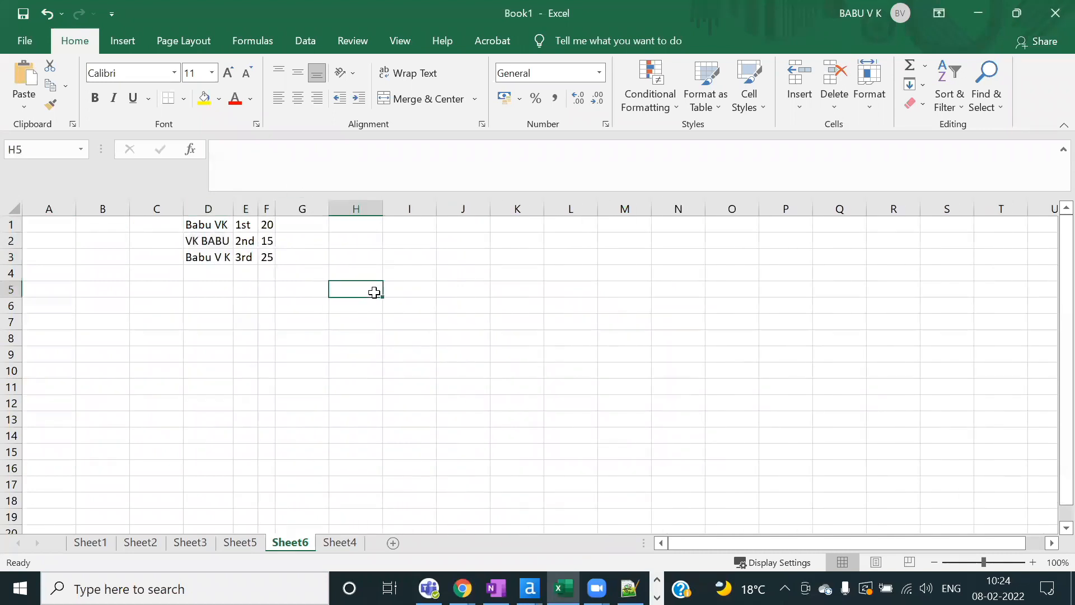
left_click_drag(212, 226, 268, 258)
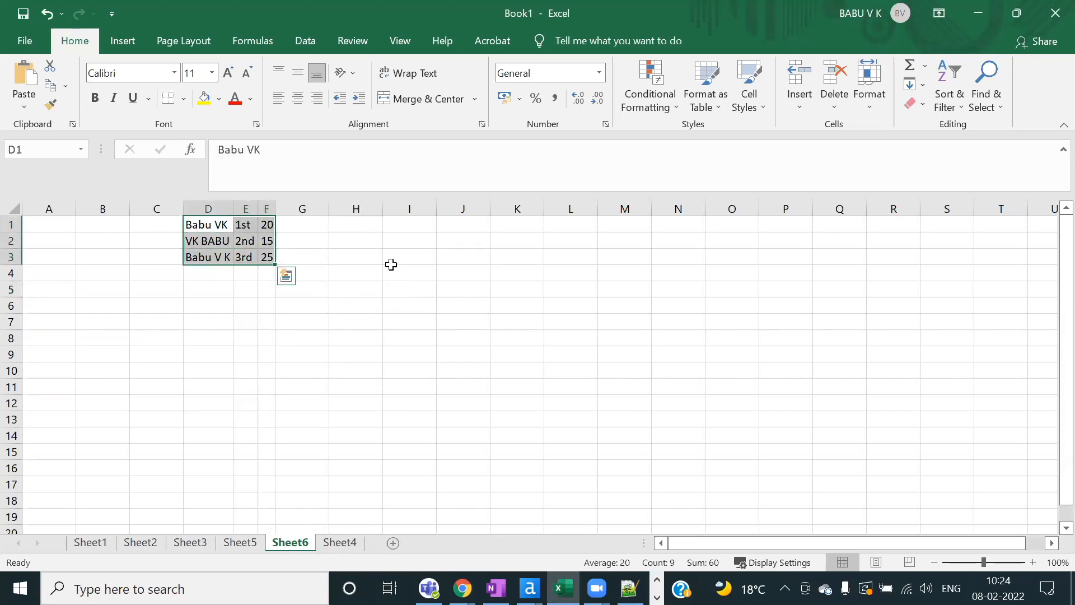
Step: Enter DV Analys in H4 and DVAnal in H5, then return to Alteryx Designer
left_click(345, 275)
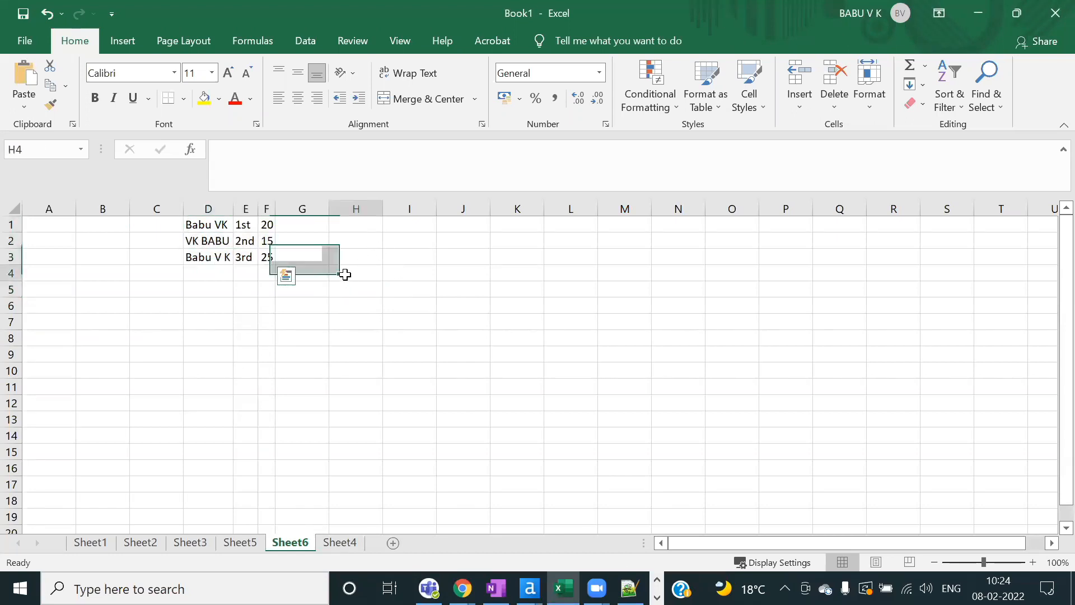
type("DV Analys")
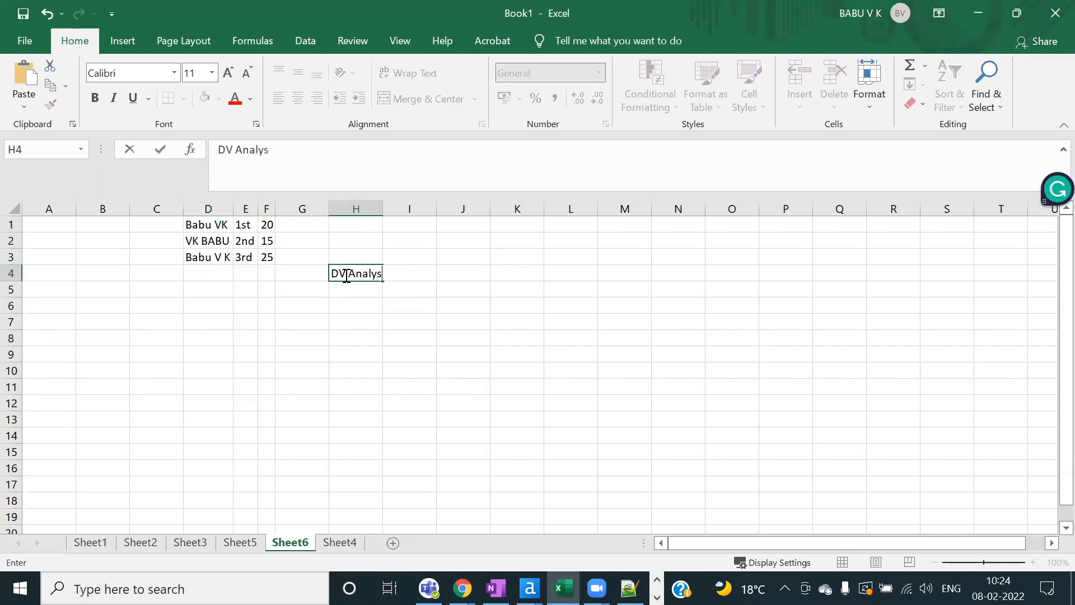
key("Tab")
key("Down")
key("Left")
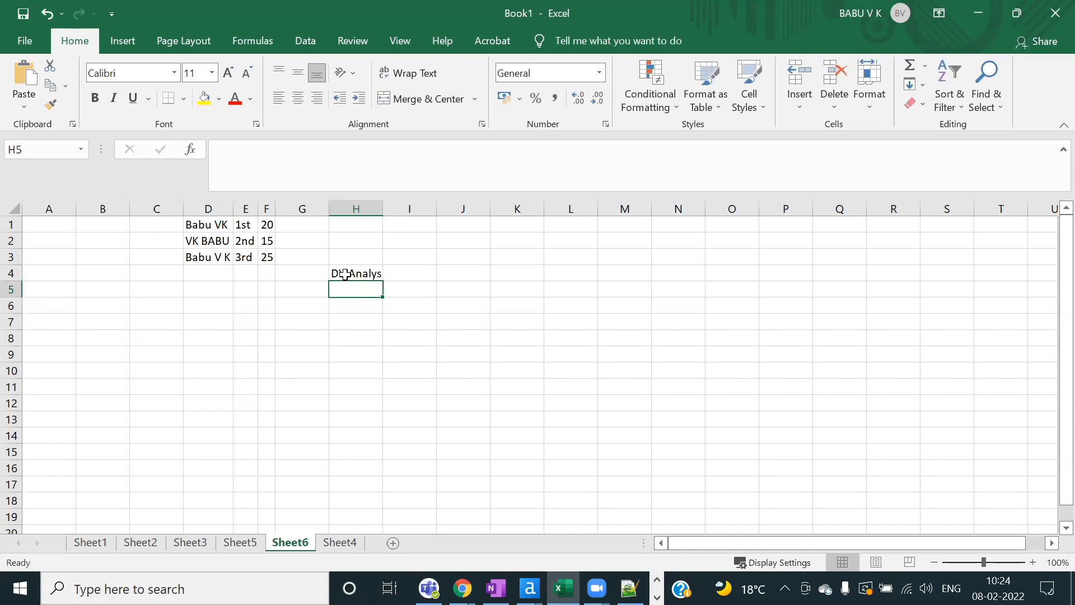
type("DV")
key("BackSpace")
key("BackSpace")
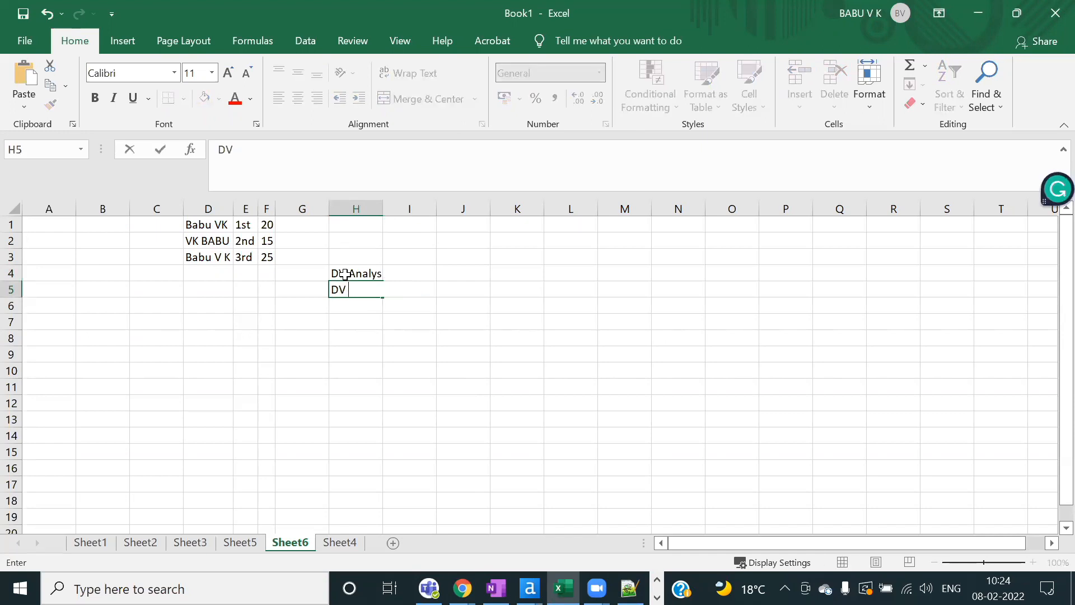
type("Anal")
key("Return")
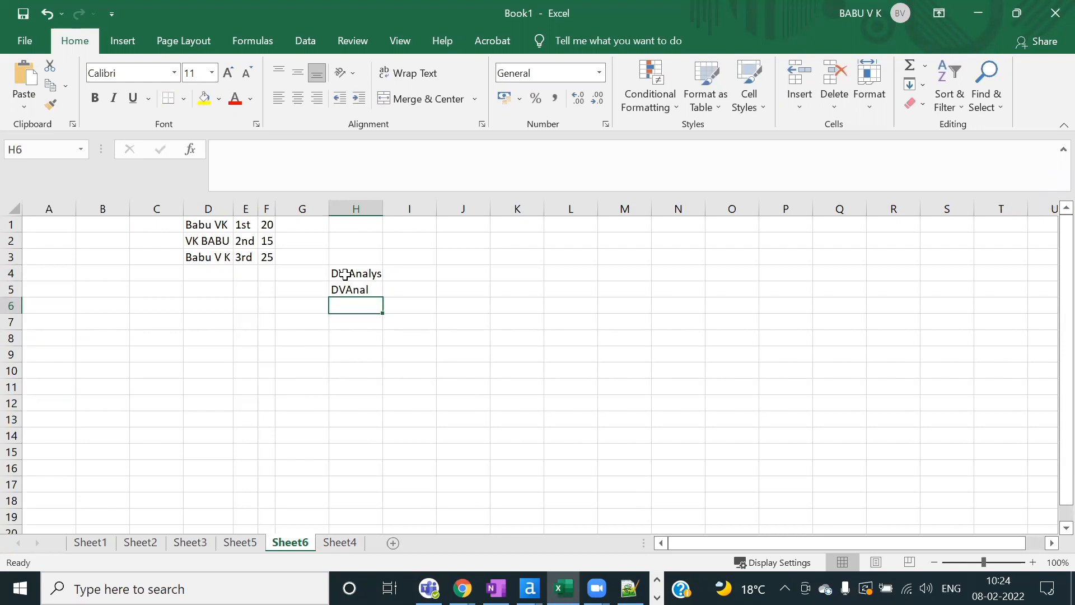
type("DV")
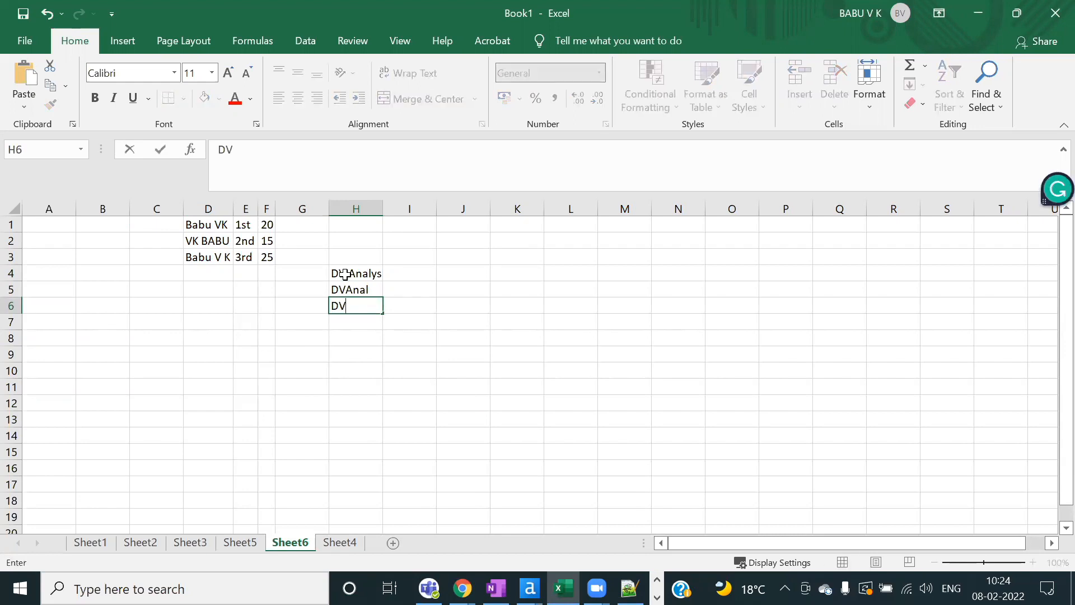
key("alt+Tab")
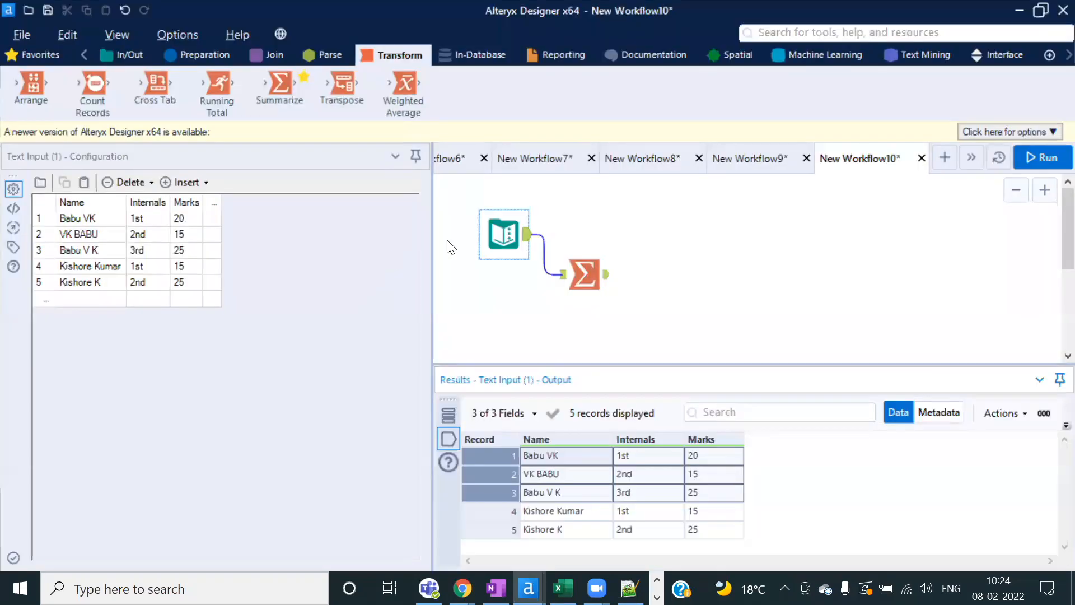
left_click(510, 234)
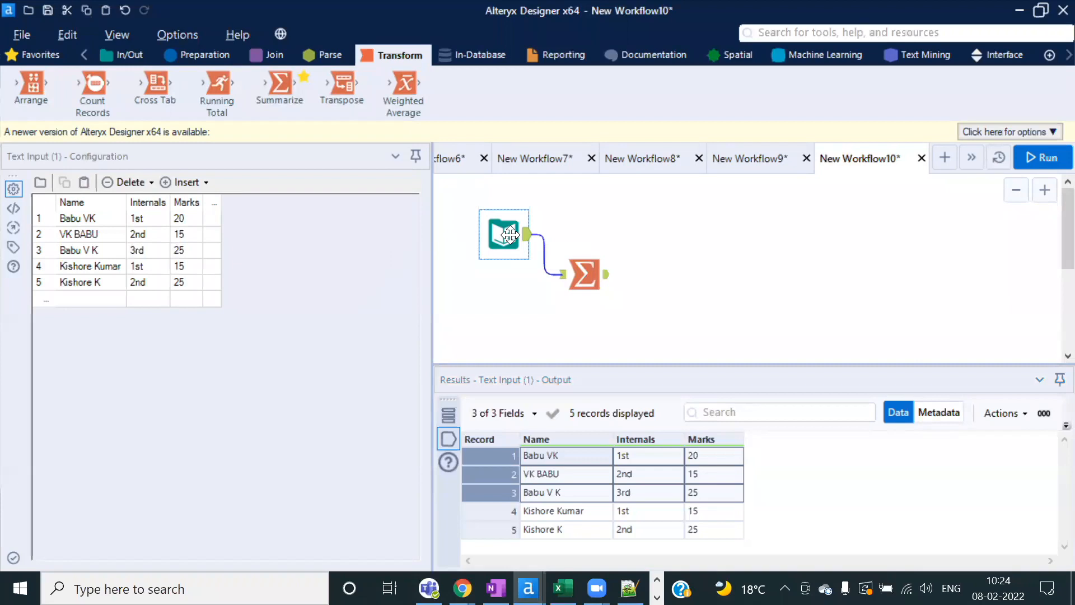
left_click(557, 452)
left_click(559, 468)
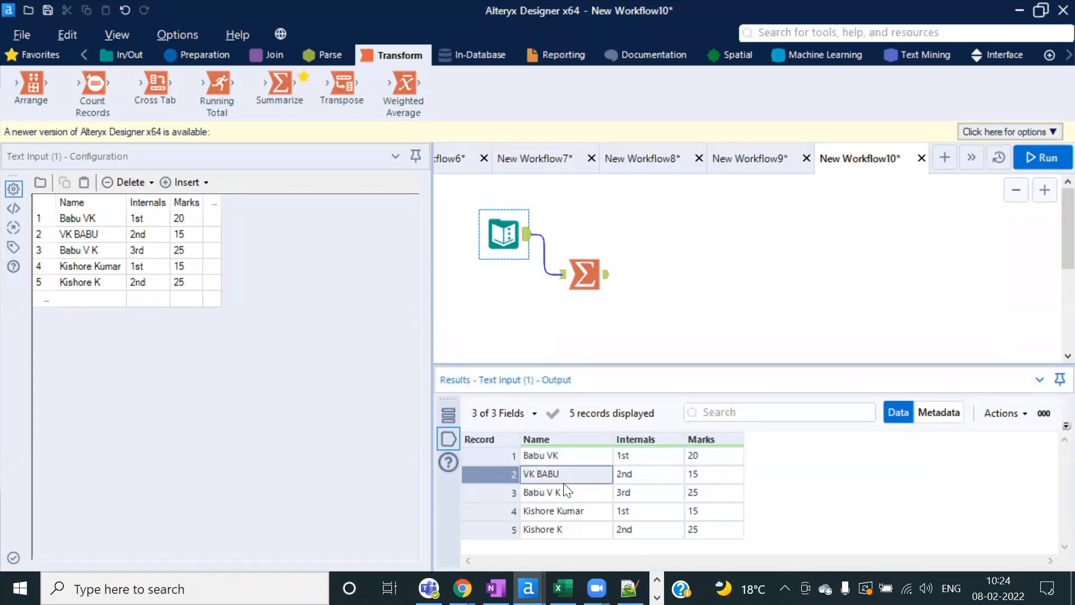
left_click(566, 493)
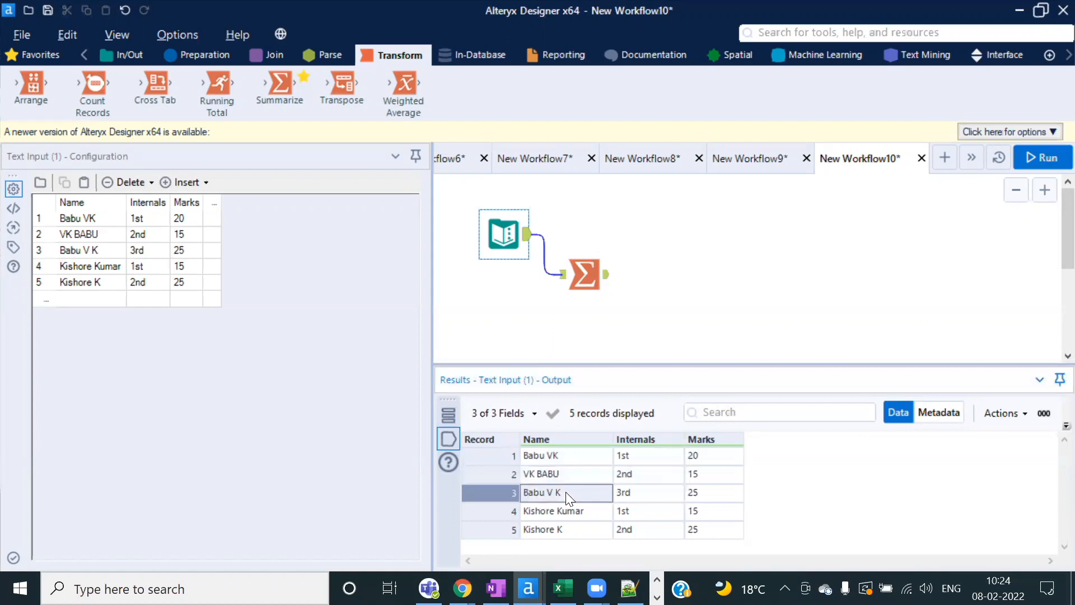
left_click_drag(583, 274, 581, 307)
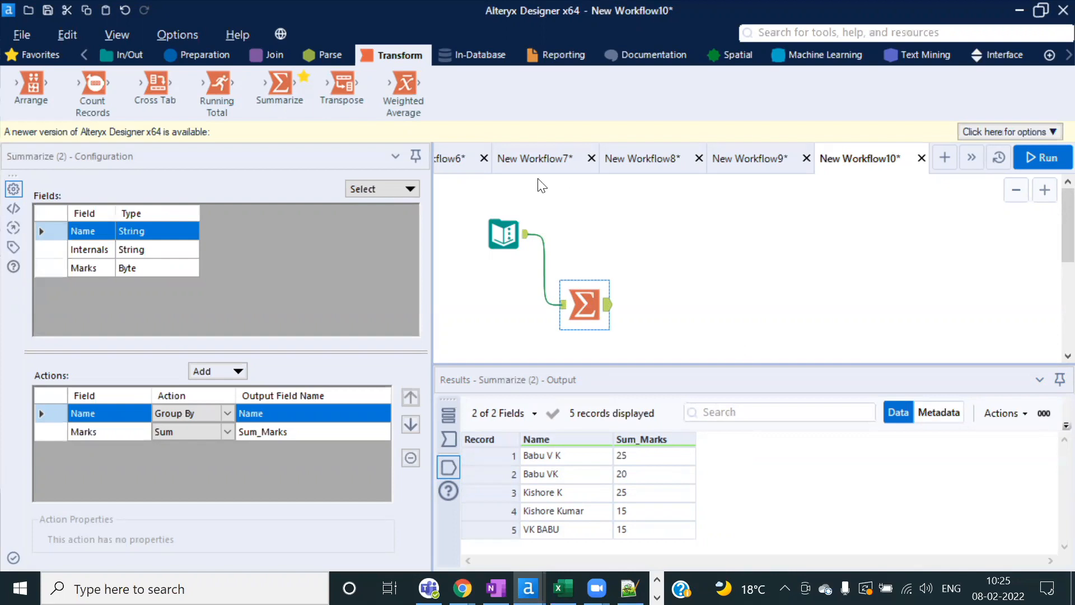
left_click(267, 54)
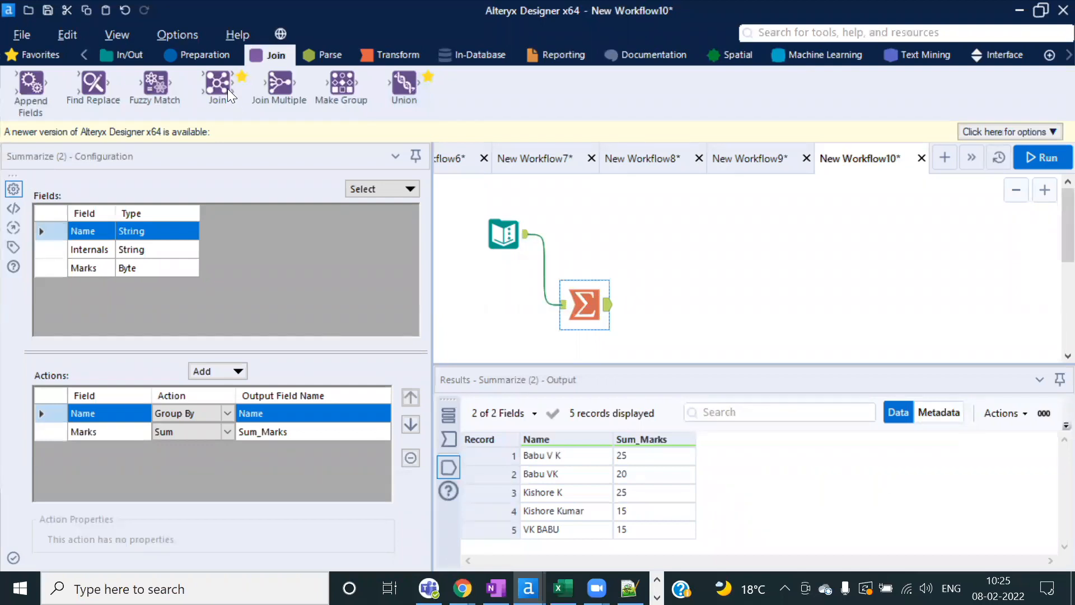
Step: Open the Make Group tool's example workflow
mouse_move(154, 83)
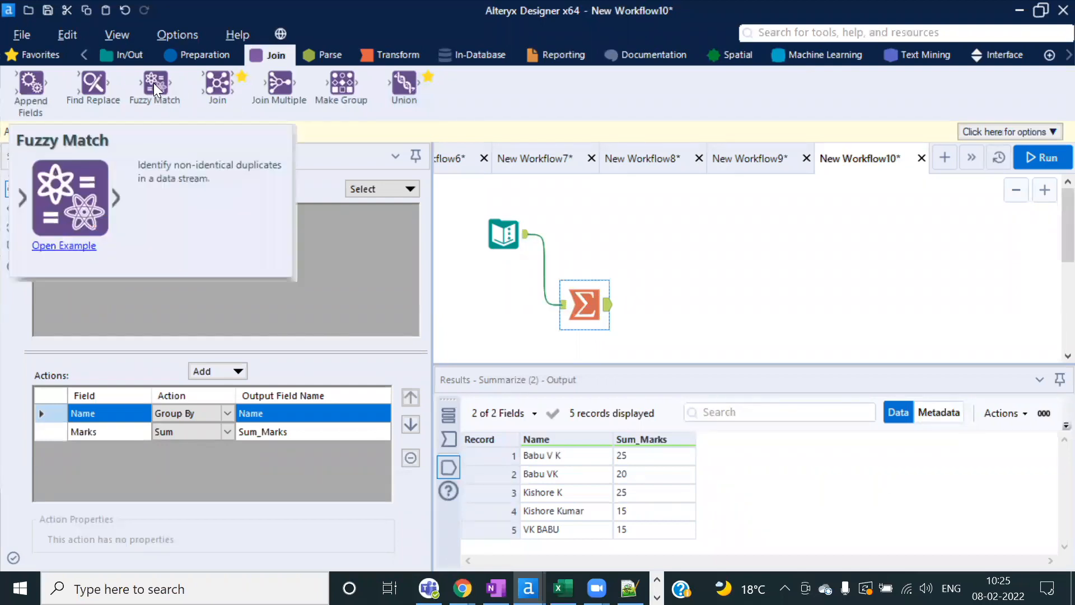
right_click(343, 81)
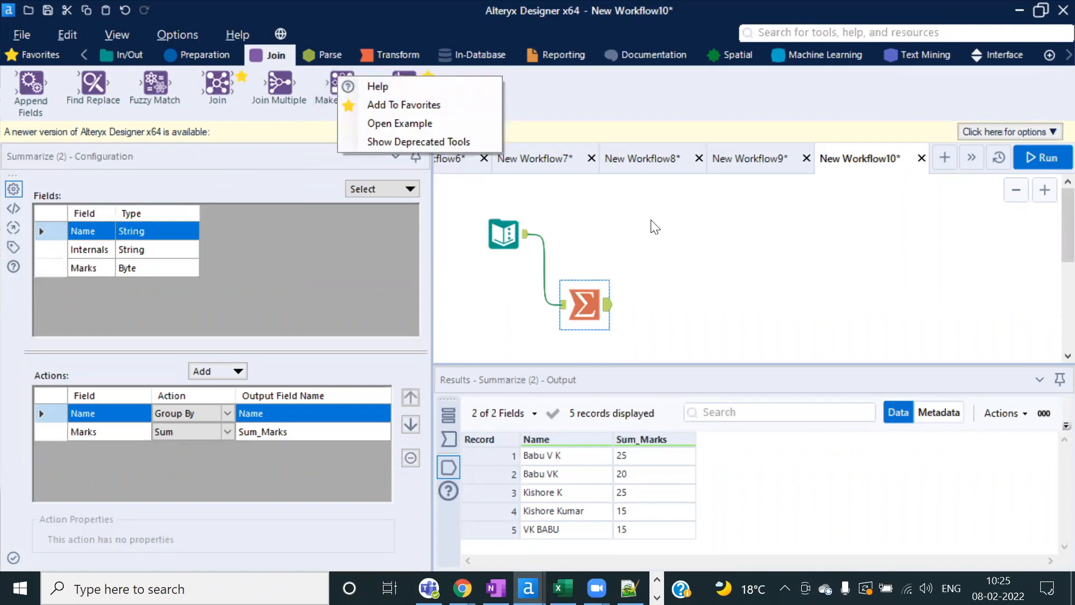
left_click(738, 250)
left_click(737, 247)
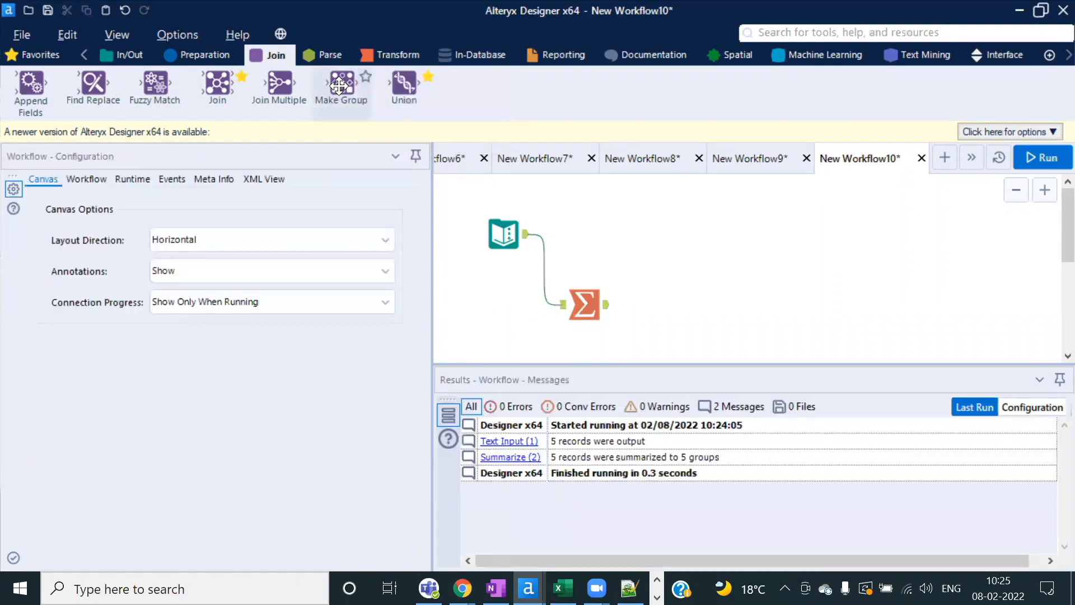
right_click(339, 85)
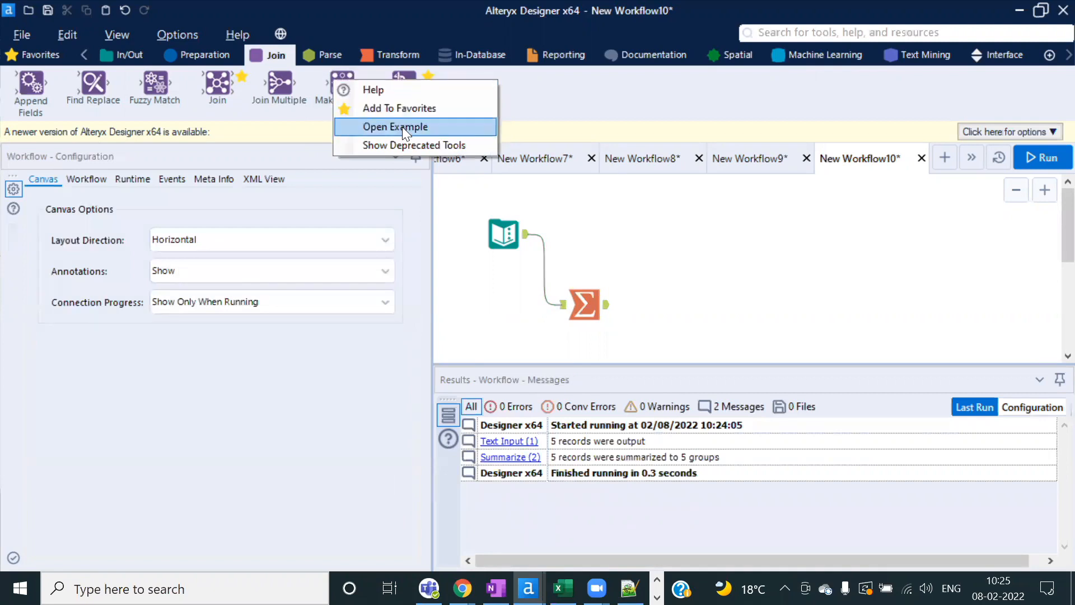
left_click(386, 127)
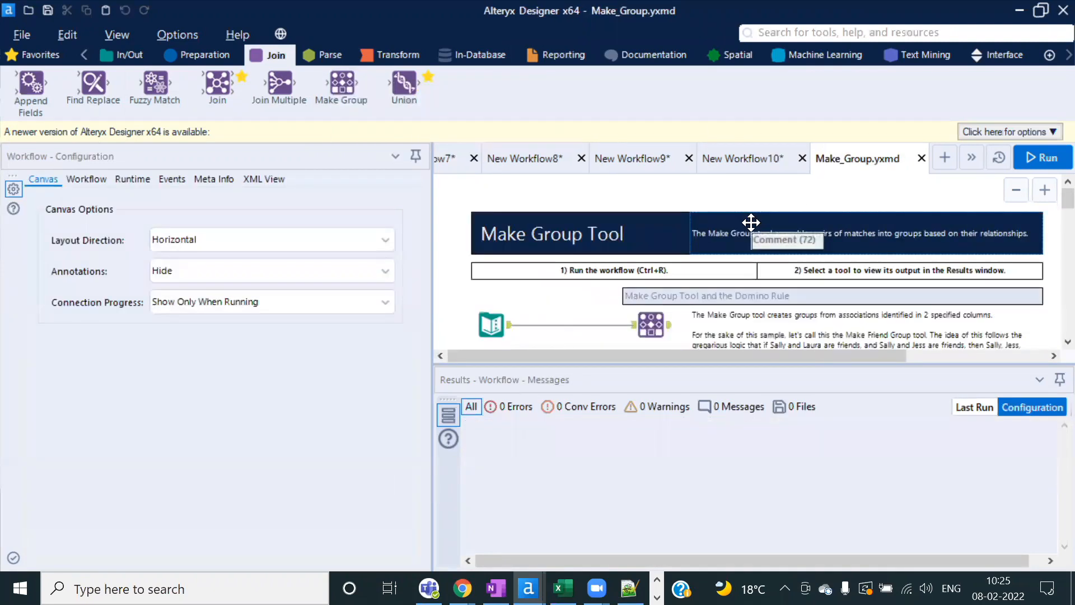
Step: Copy the example's Text Input and Make Group into a new workflow and run, forming groups Boba and Chewy
left_click(470, 317)
left_click_drag(450, 307, 655, 335)
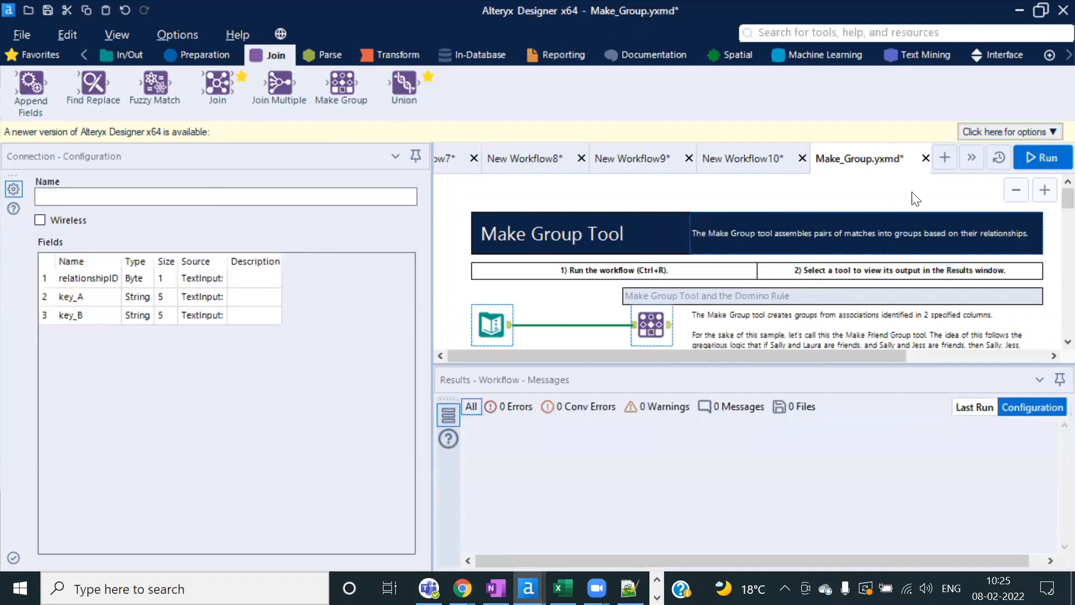
left_click(945, 157)
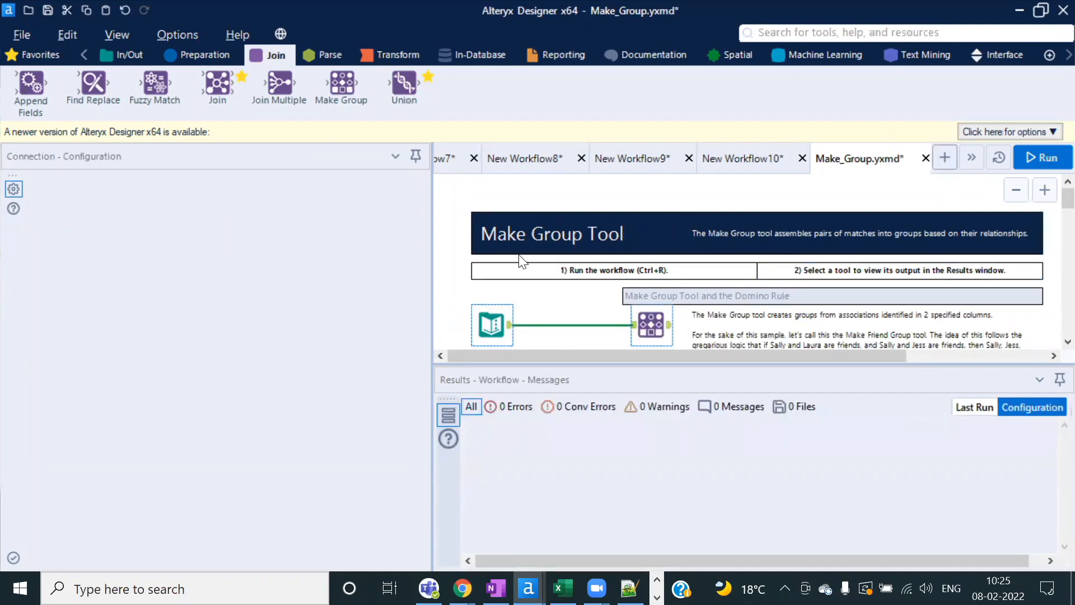
key("ctrl+v")
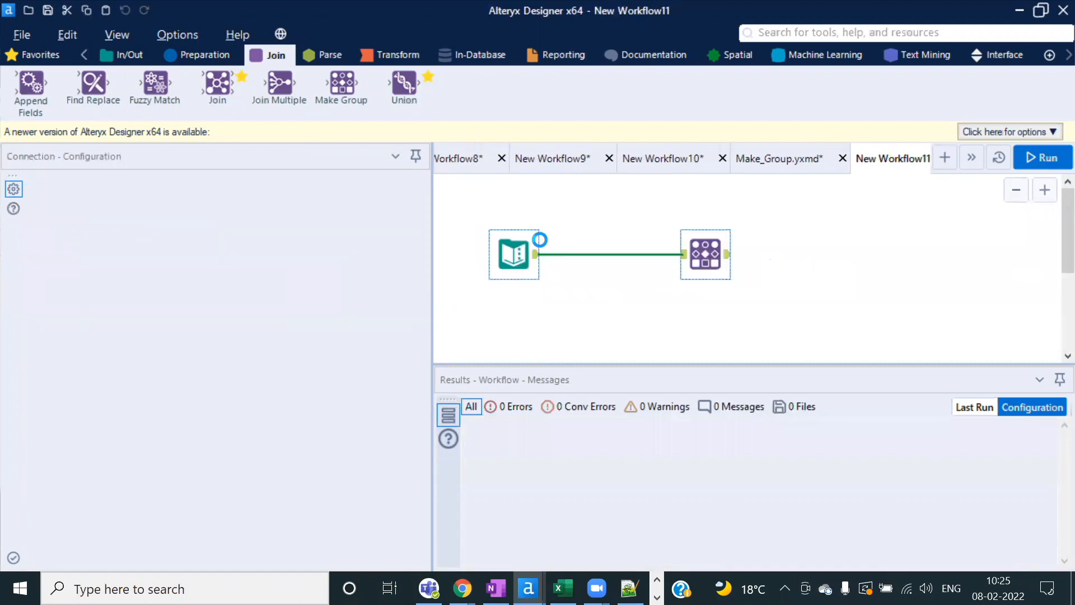
left_click(1031, 158)
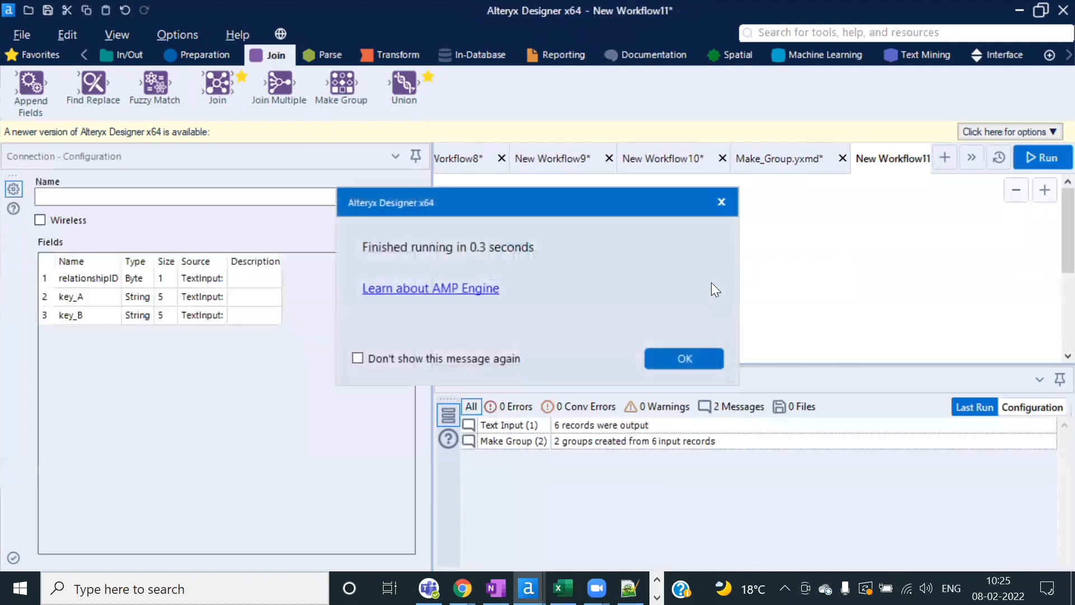
left_click(685, 356)
left_click(707, 263)
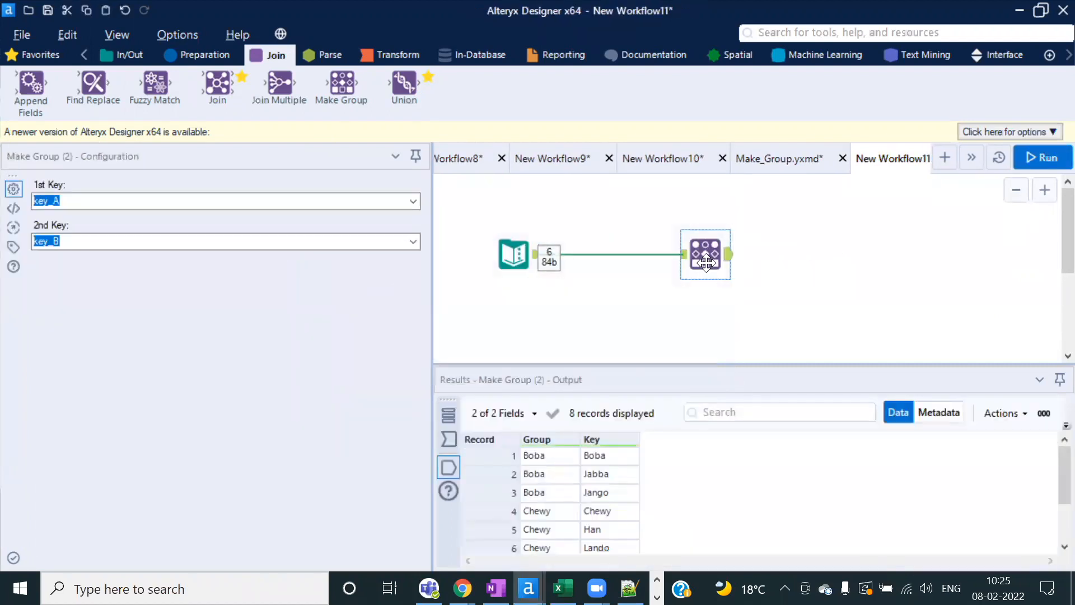
left_click(541, 253)
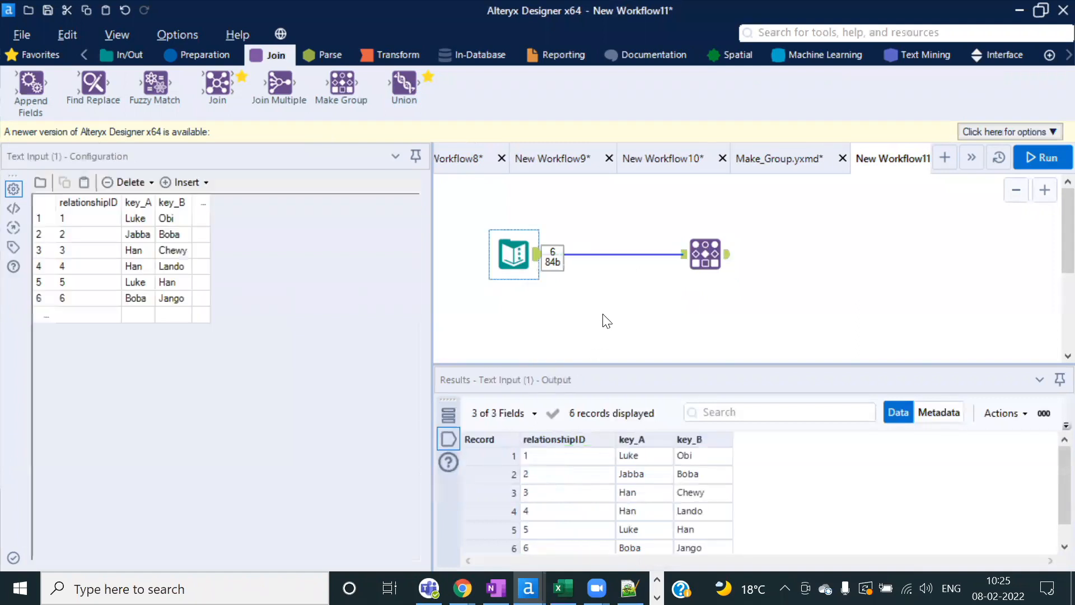
left_click(599, 367)
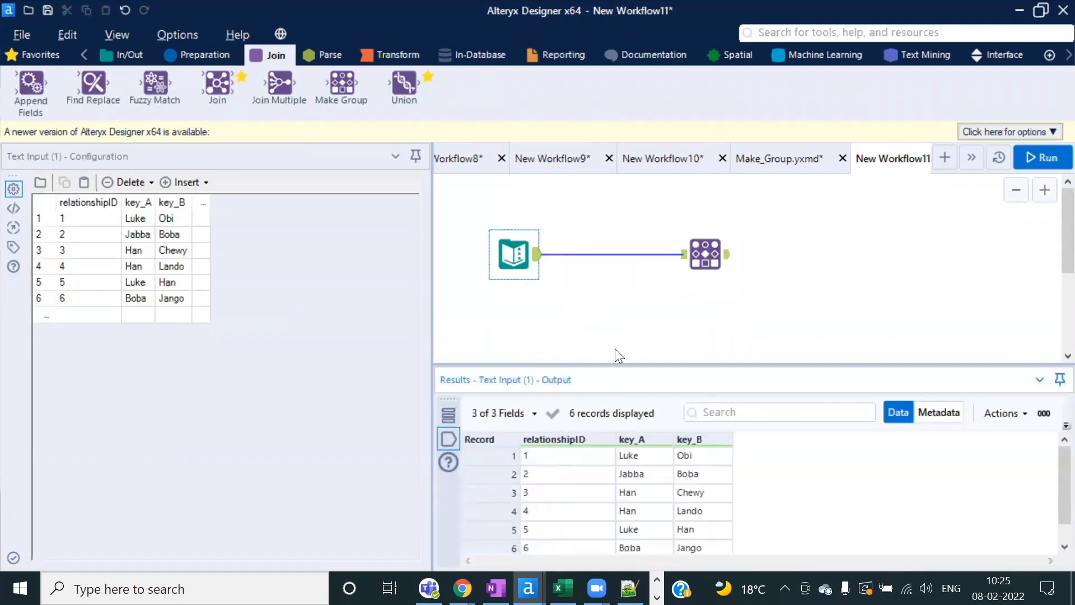
left_click_drag(634, 368, 627, 320)
left_click_drag(627, 413, 710, 523)
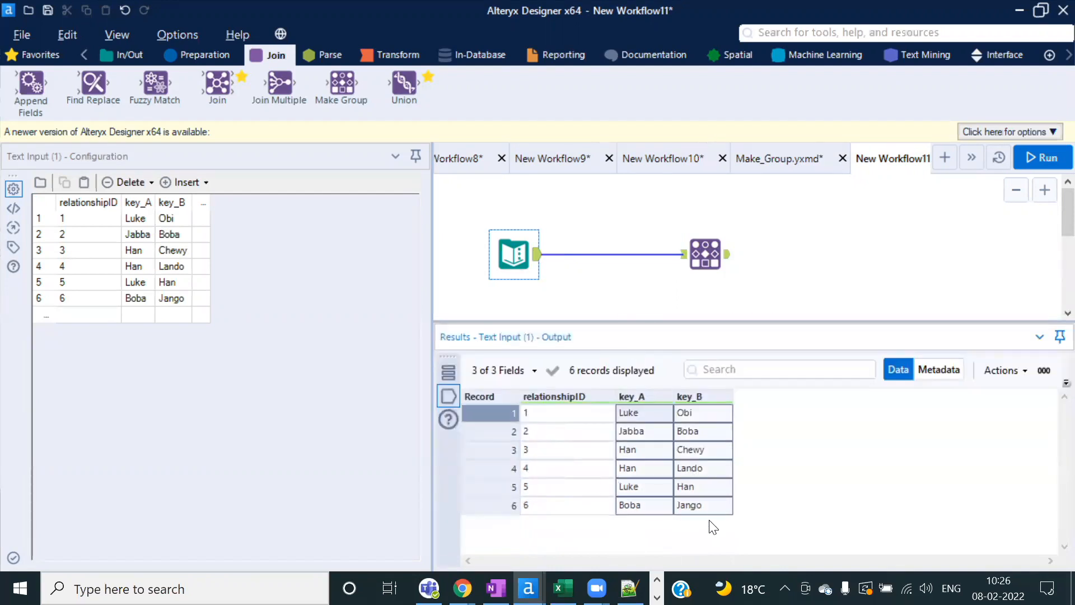
left_click(647, 454)
left_click_drag(644, 414, 704, 506)
left_click(723, 262)
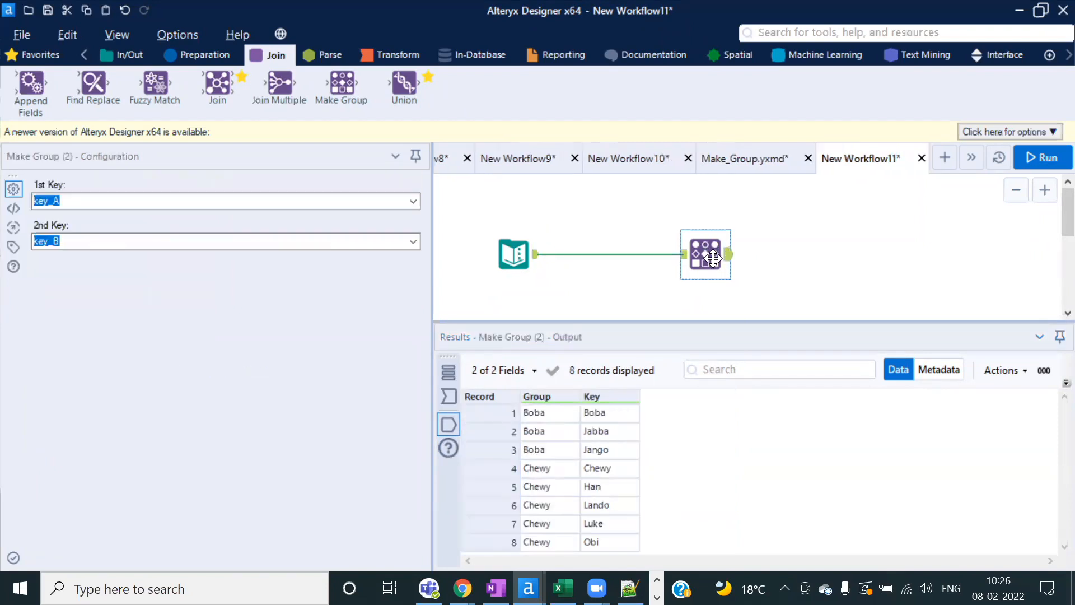
left_click(416, 203)
left_click(66, 223)
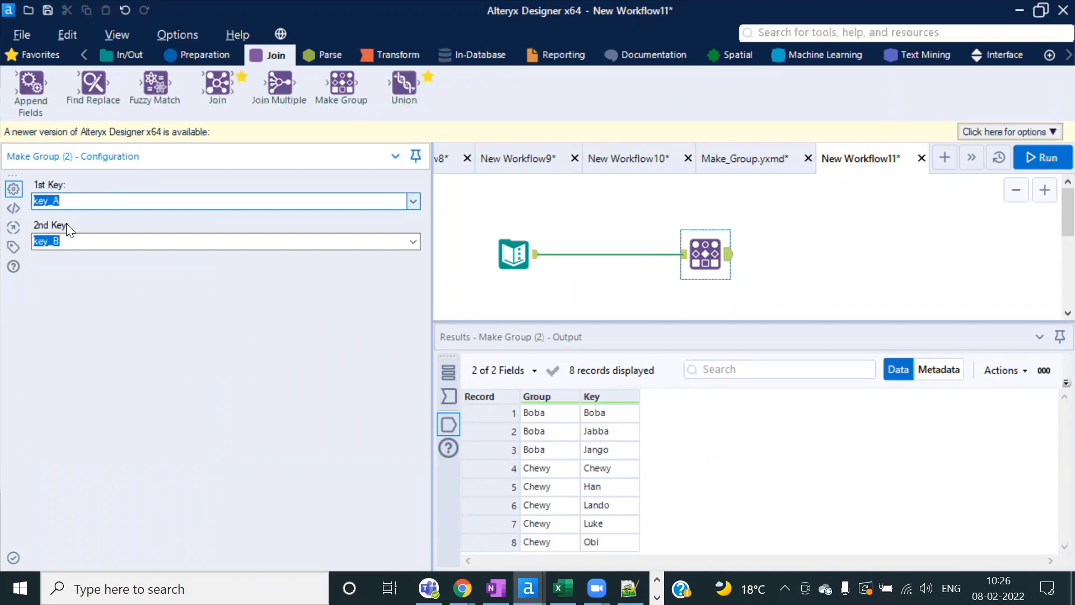
left_click(245, 246)
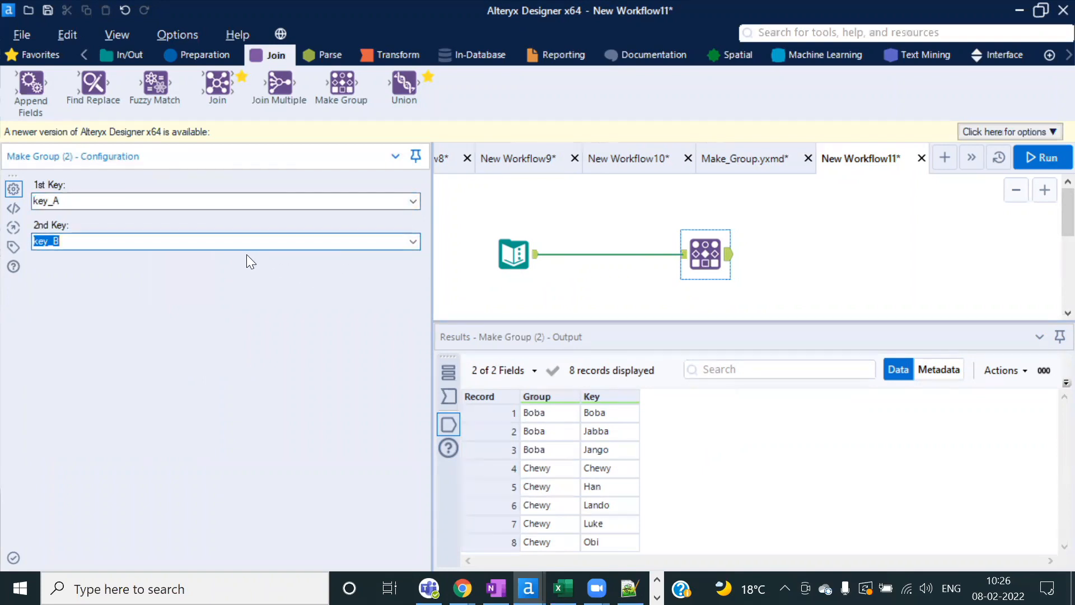
left_click(619, 426)
left_click_drag(607, 412, 609, 447)
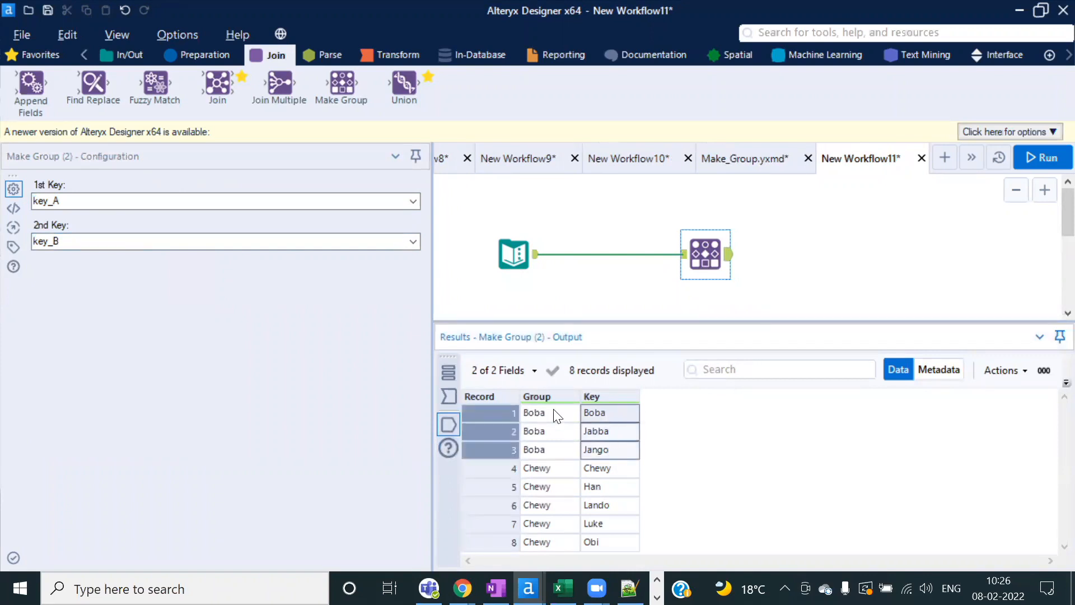
left_click_drag(558, 416, 550, 444)
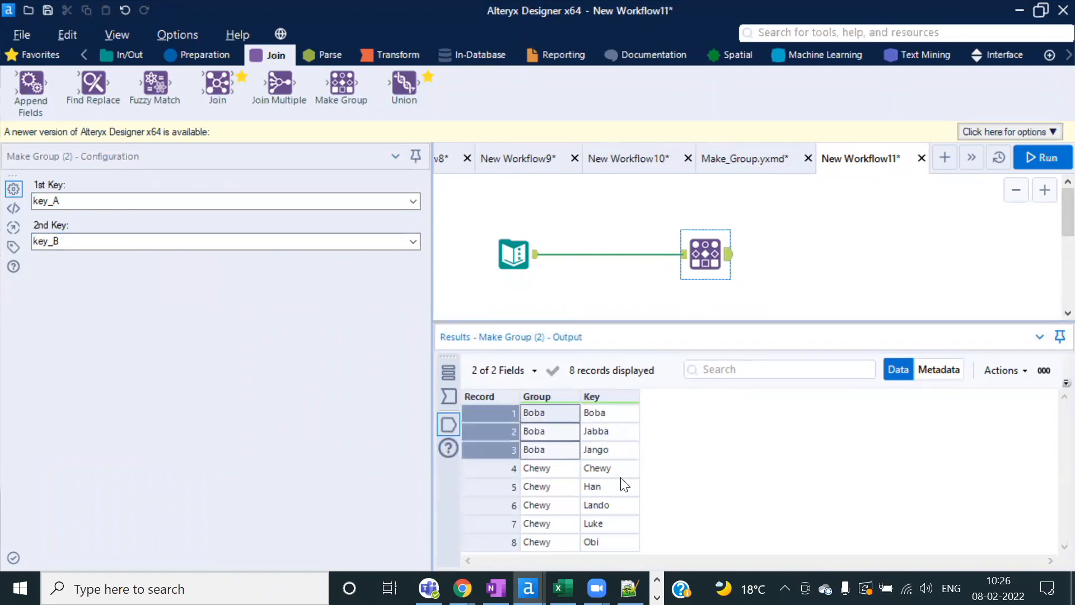
left_click_drag(616, 469, 615, 545)
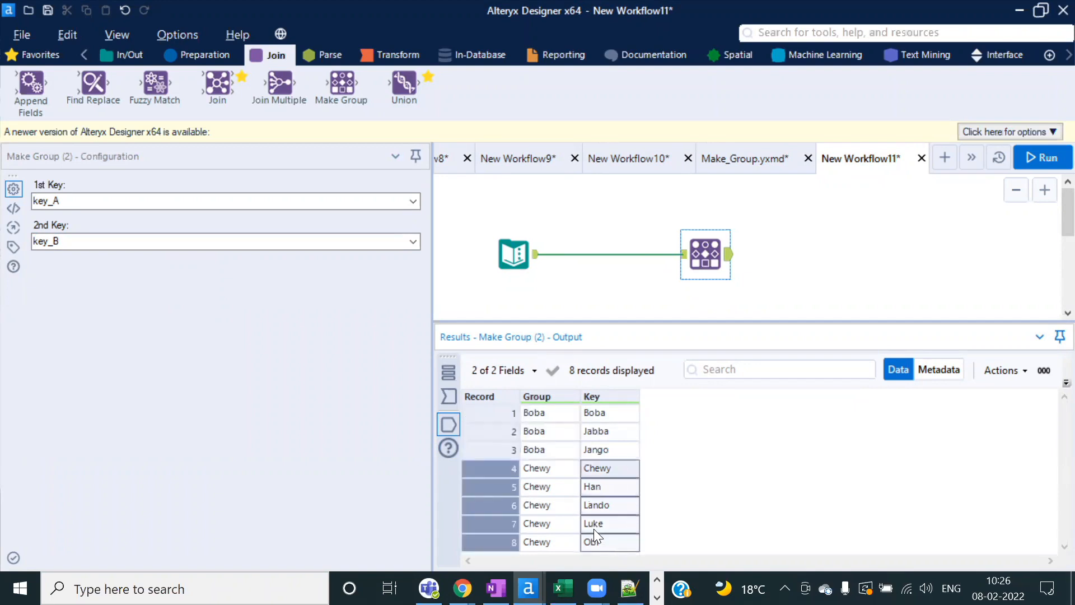
left_click_drag(549, 468, 556, 542)
left_click(513, 255)
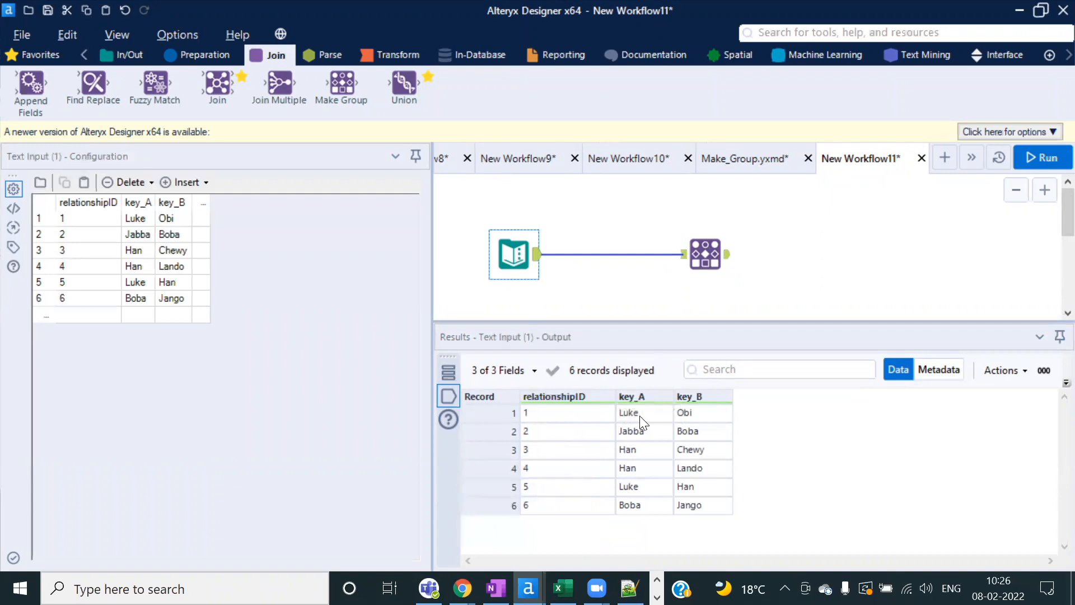
left_click(640, 417)
left_click(697, 420)
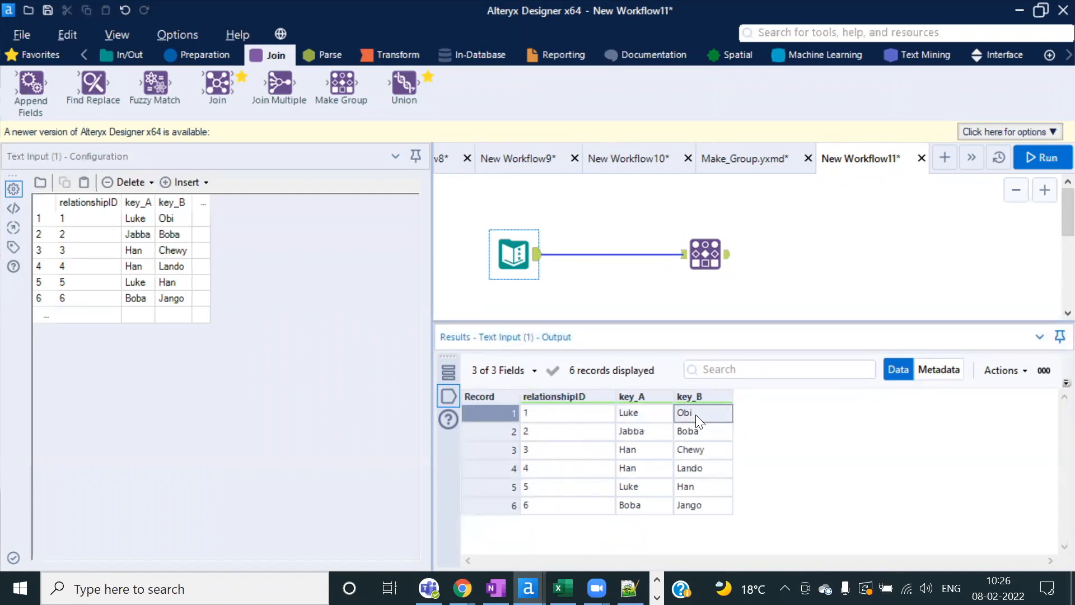
left_click(645, 432)
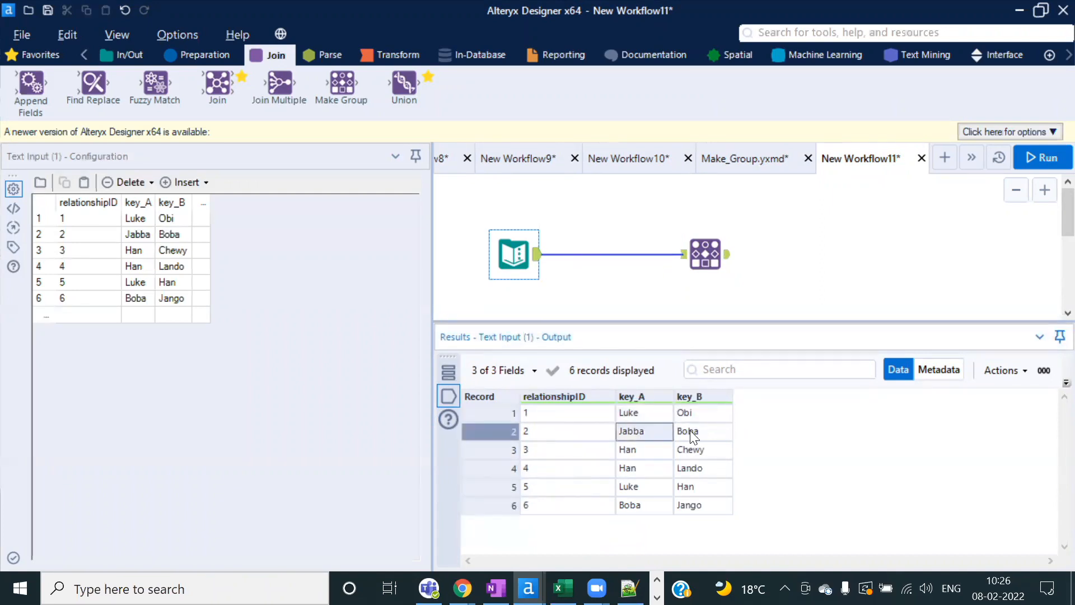
left_click(647, 504)
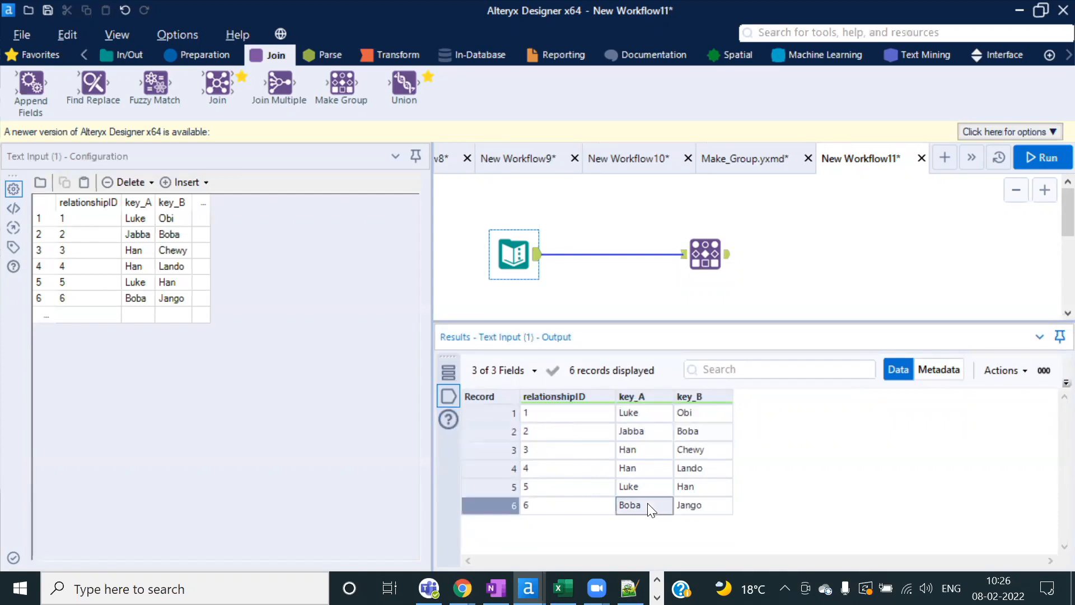
left_click(699, 507)
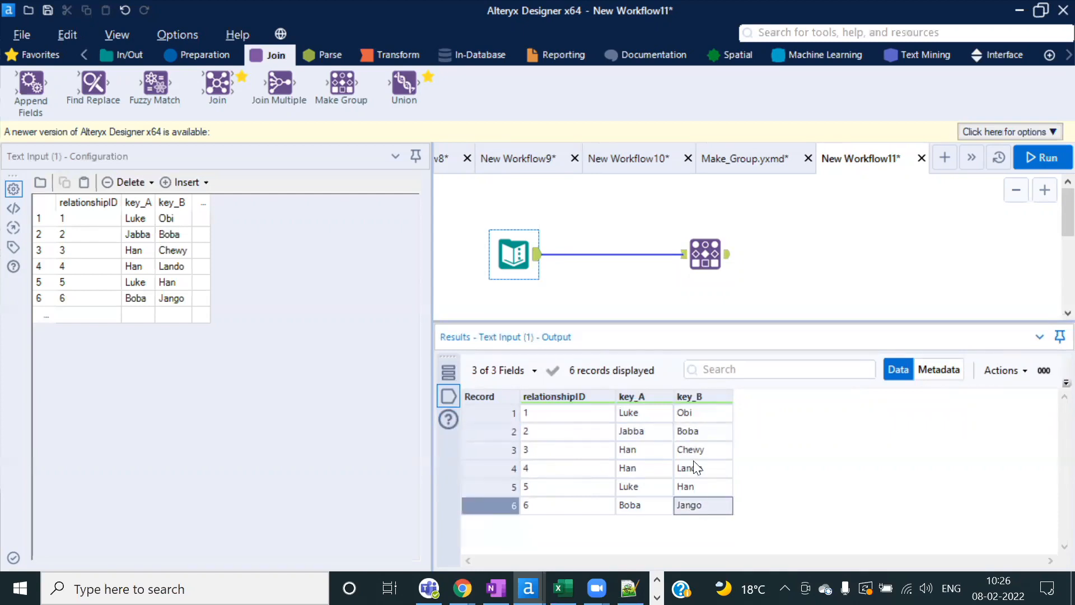
left_click(635, 416)
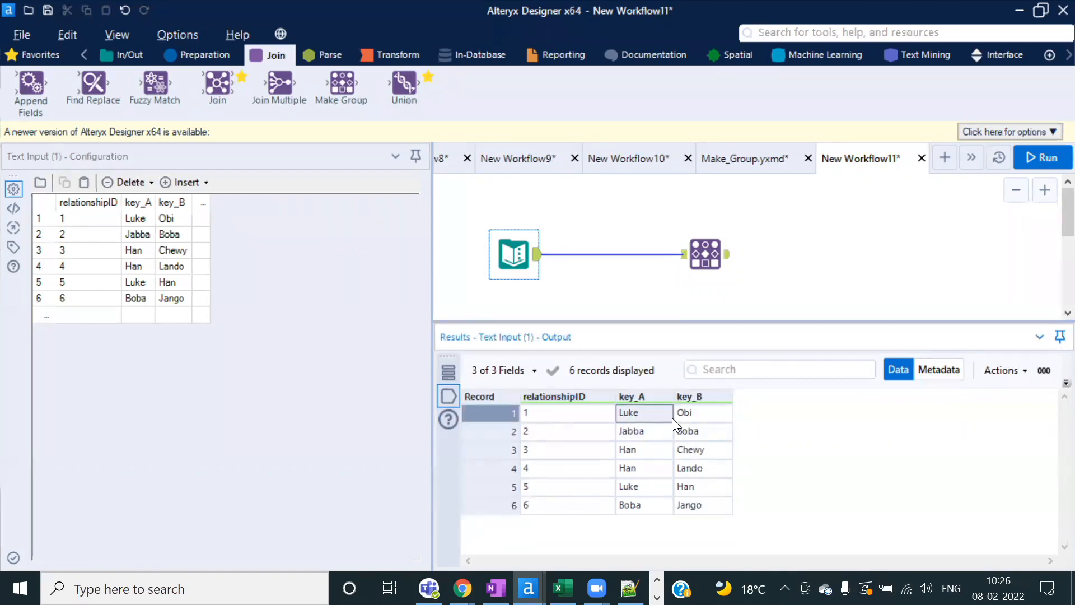
left_click(703, 433)
left_click(703, 509)
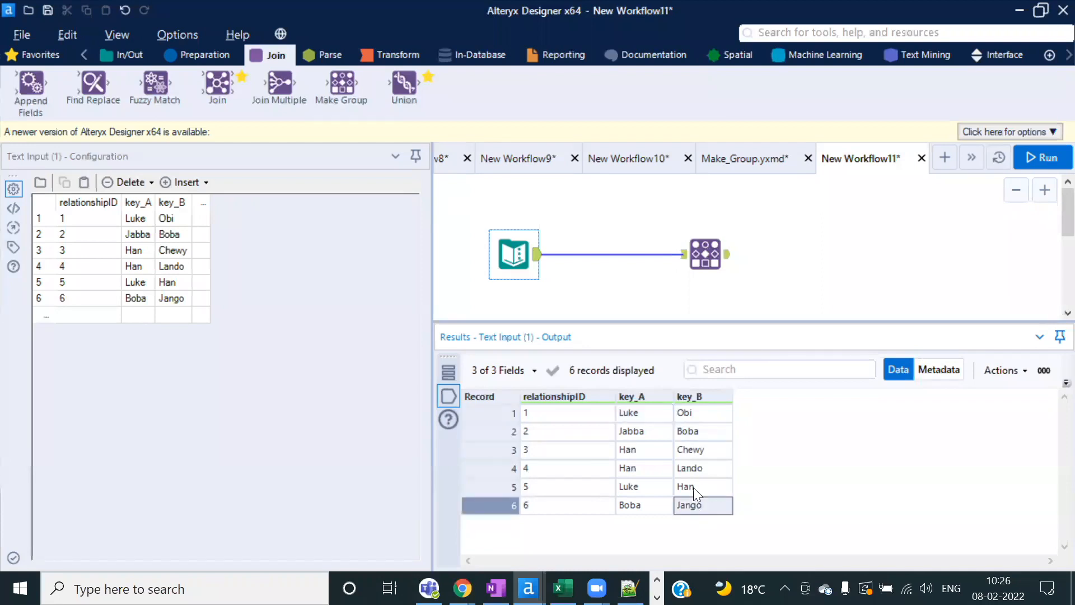
left_click(722, 261)
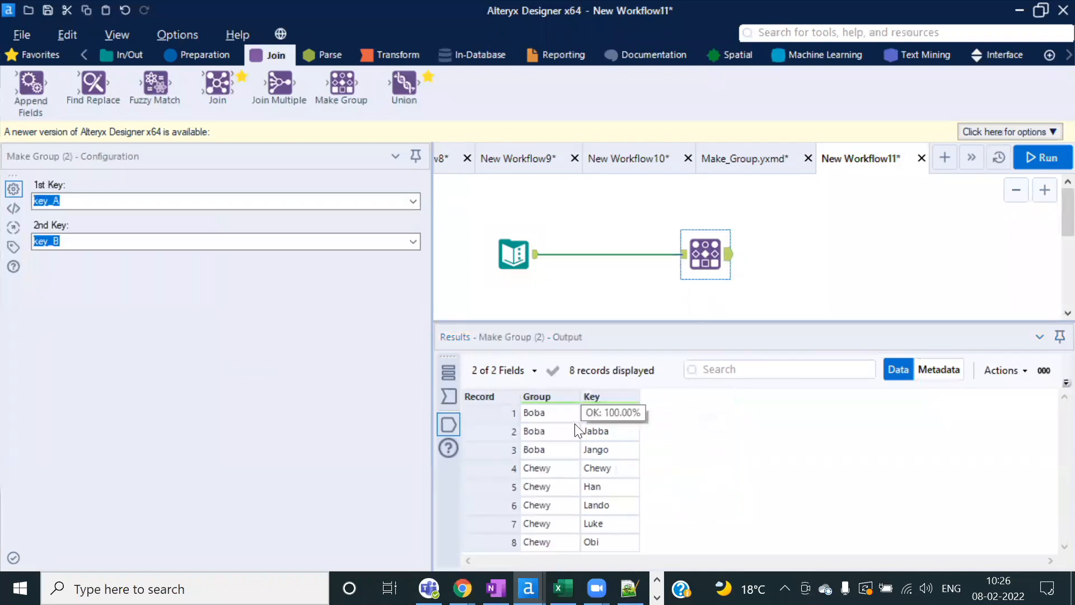
left_click(615, 434)
left_click(514, 255)
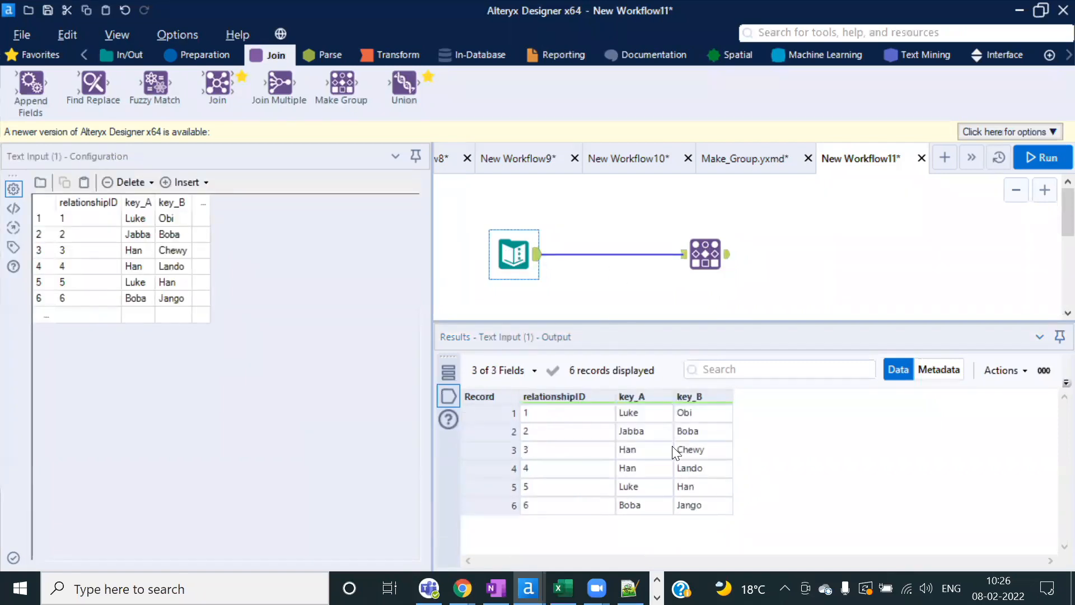
left_click(639, 418)
left_click(691, 413)
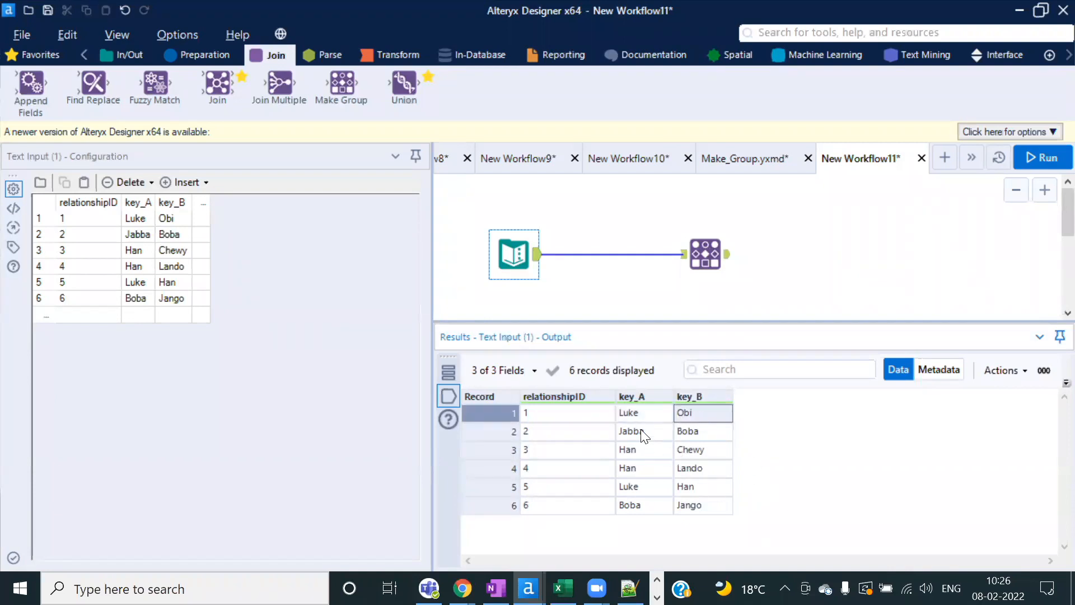
left_click_drag(638, 430, 681, 434)
left_click_drag(651, 507, 781, 503)
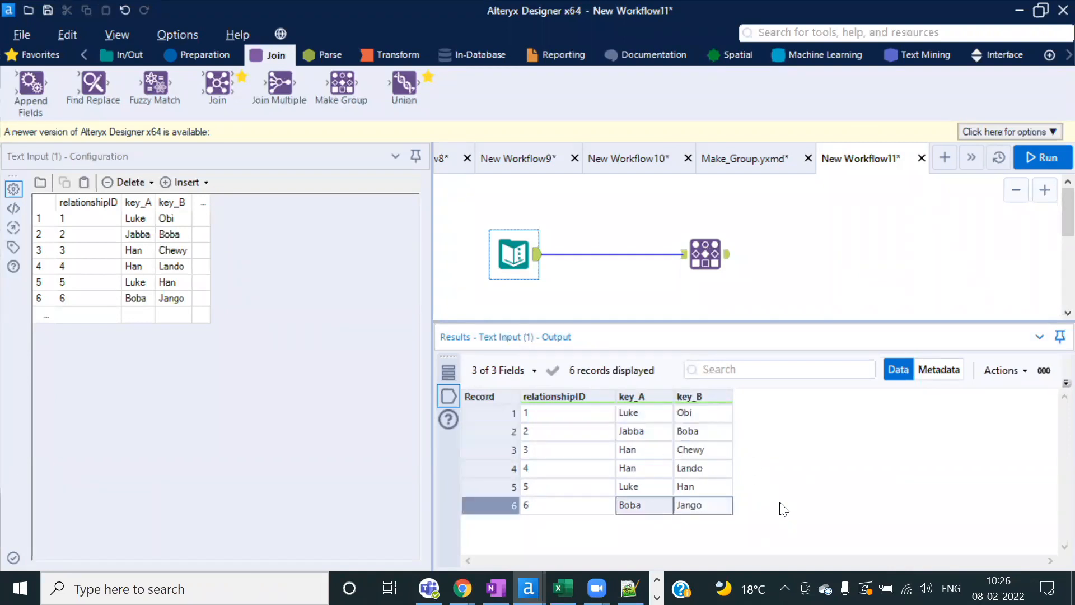
left_click(704, 257)
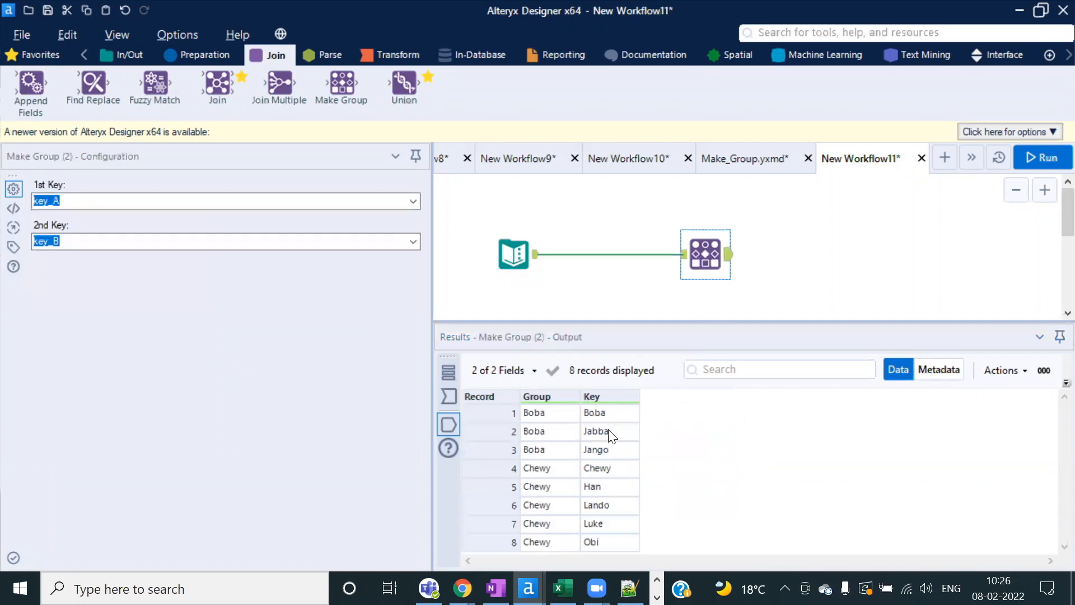
left_click_drag(612, 451, 604, 548)
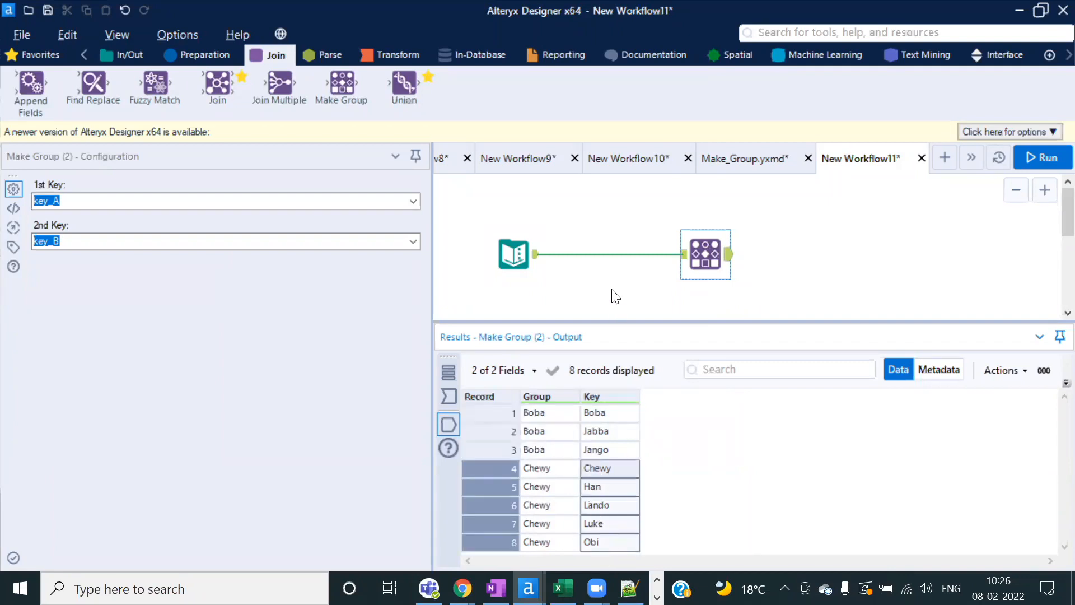
scroll(616, 297, "down", 2)
Step: Add a second Text Input with Field1/Field2 pairs A–B, B–C, E–F and F–R
left_click(133, 53)
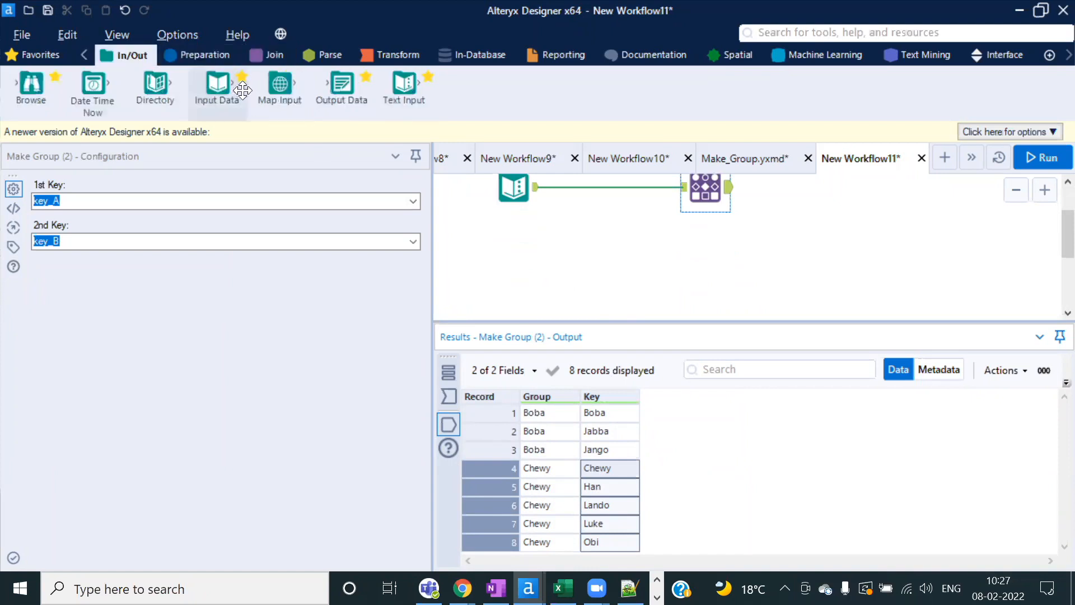
left_click_drag(403, 84, 524, 289)
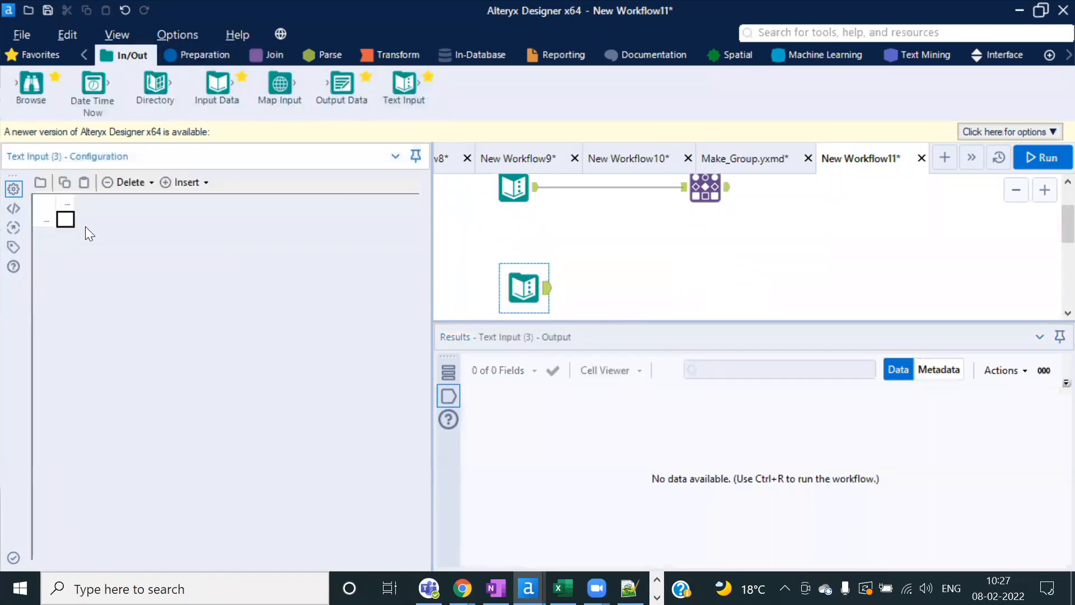
type("A")
left_click(70, 237)
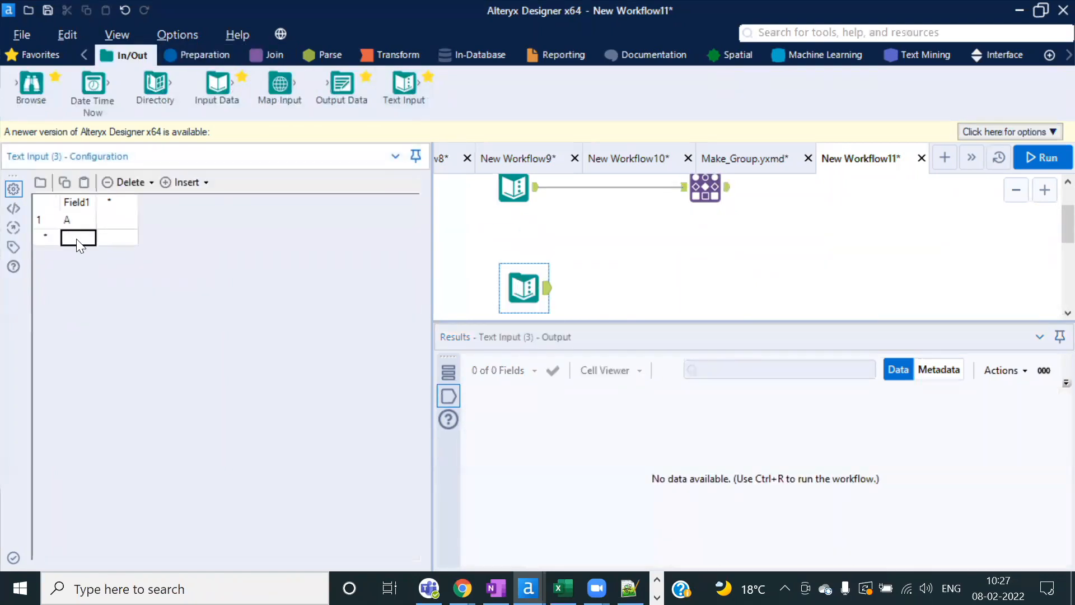
left_click(128, 227)
type("B")
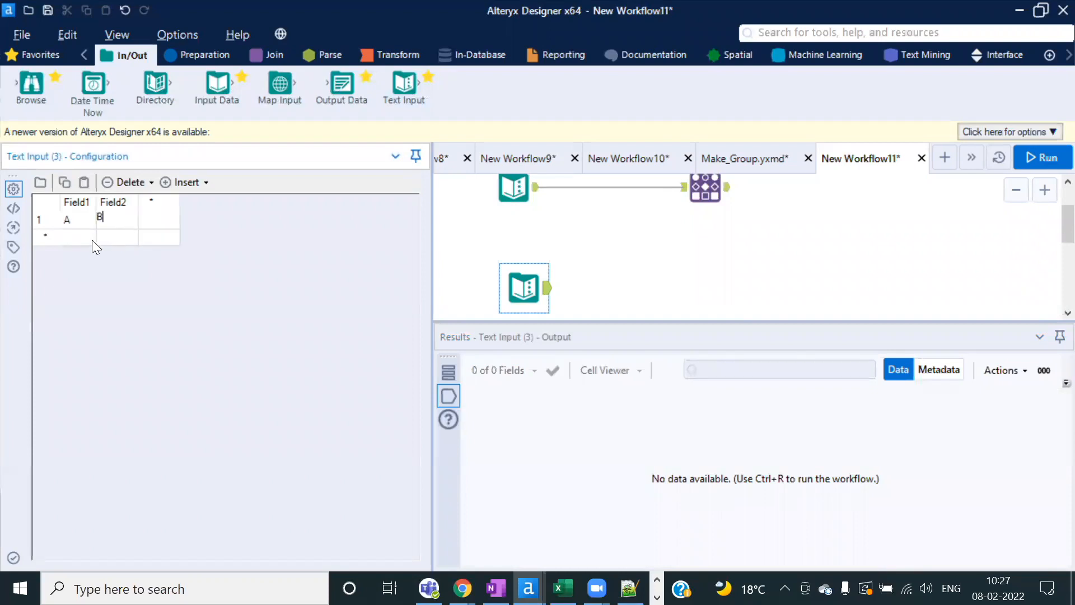
type("A")
key("Tab")
left_click(69, 238)
type("B")
left_click(127, 248)
type("C")
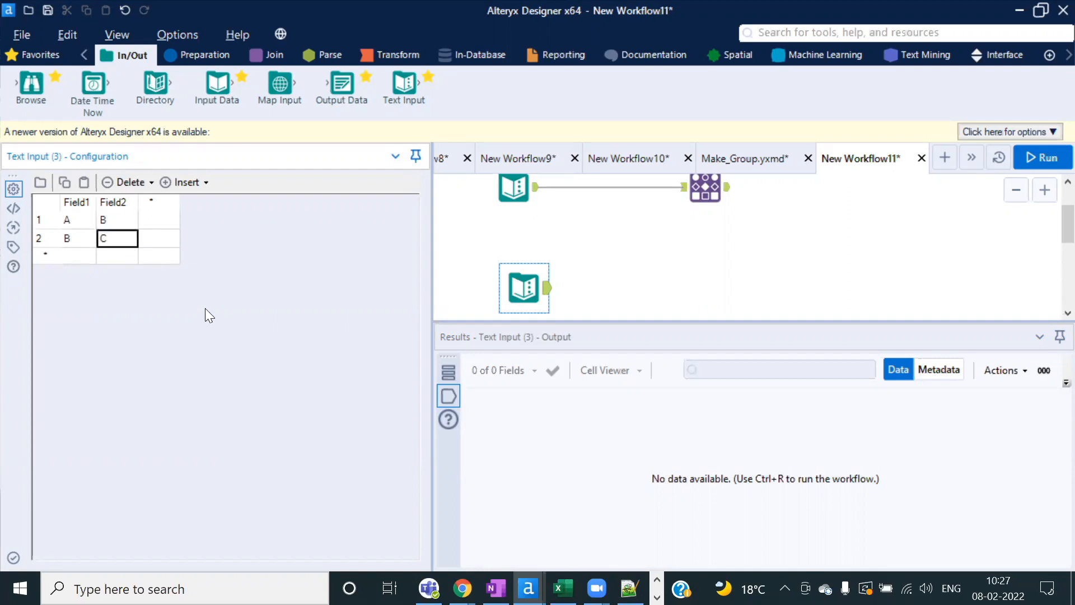
left_click(79, 258)
type("E")
left_click(119, 262)
type("F")
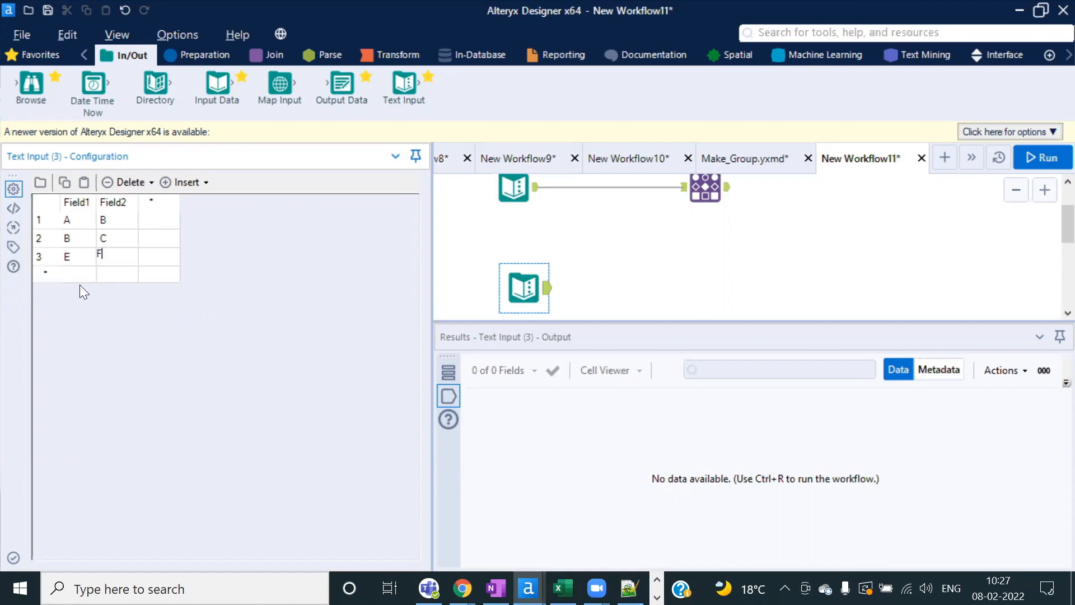
type("F")
left_click(120, 278)
type("R")
left_click(84, 219)
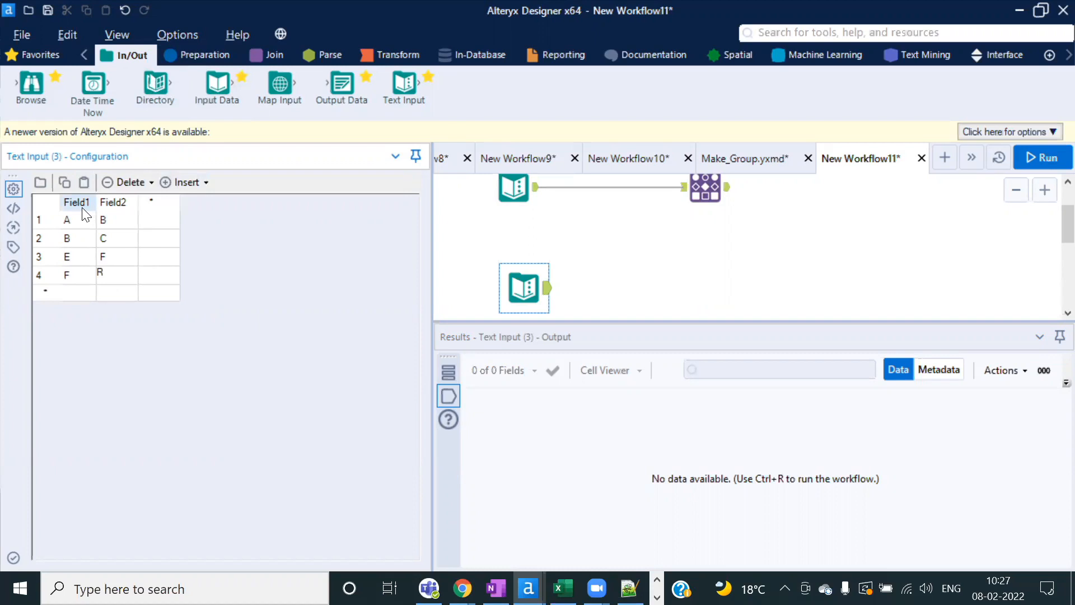
Step: Highlight the linked pairs A–B and B–C in the new Text Input
left_click(106, 220)
left_click(85, 237)
left_click(106, 239)
left_click_drag(73, 220, 110, 232)
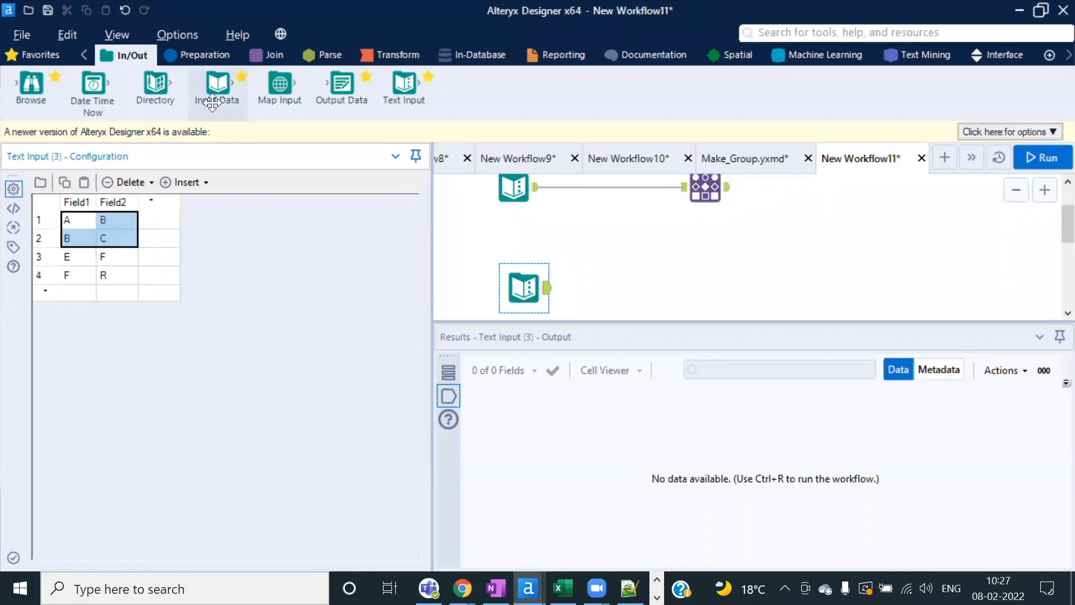
left_click(283, 56)
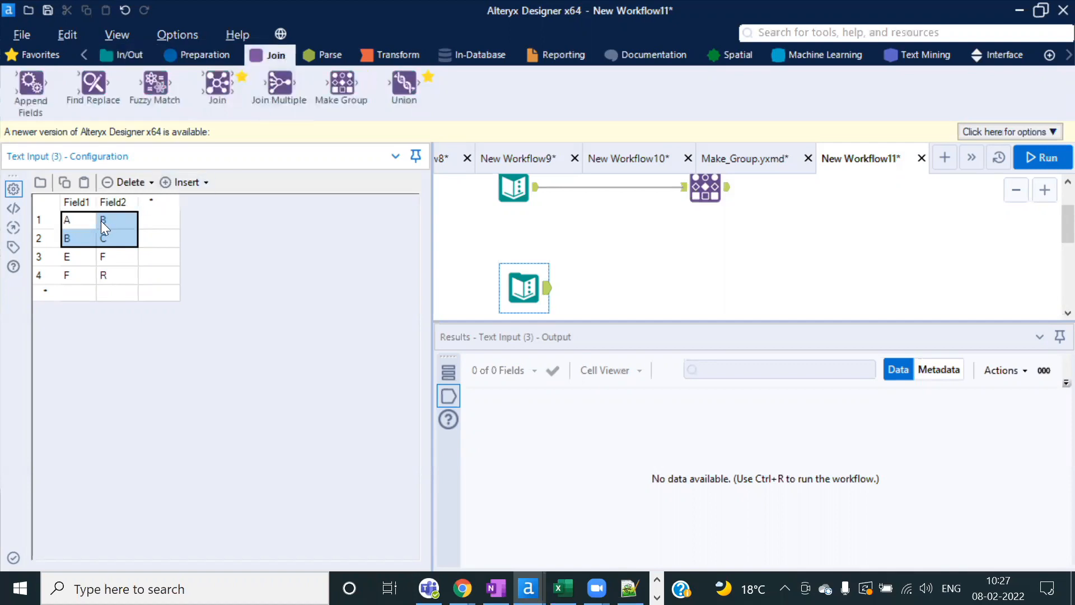
left_click(78, 231)
left_click_drag(71, 221, 118, 237)
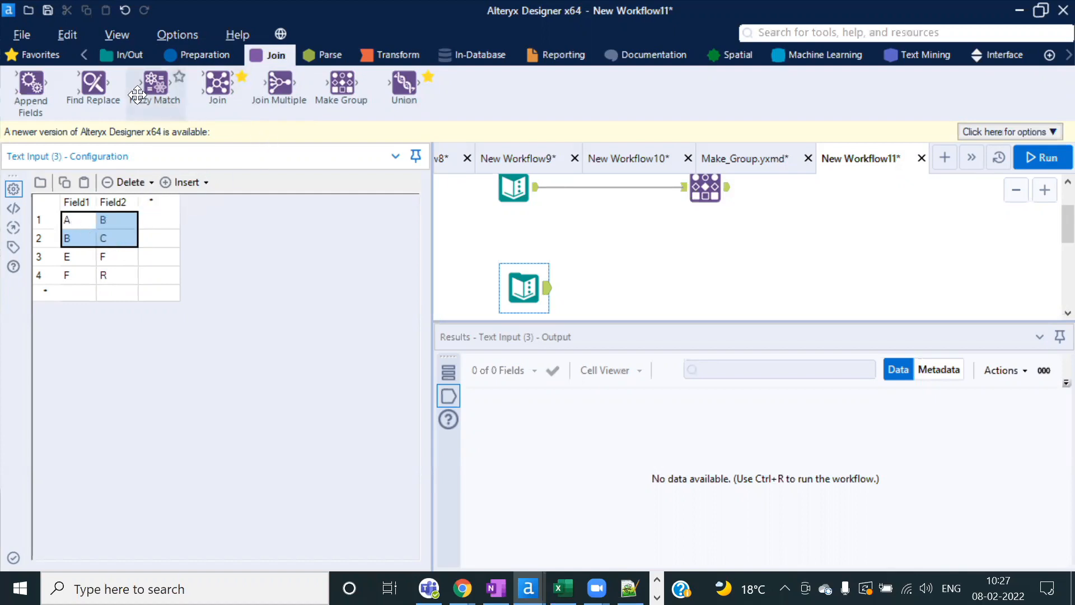
Step: Add a Make Group after the second Text Input and run the workflow
left_click_drag(336, 99, 620, 294)
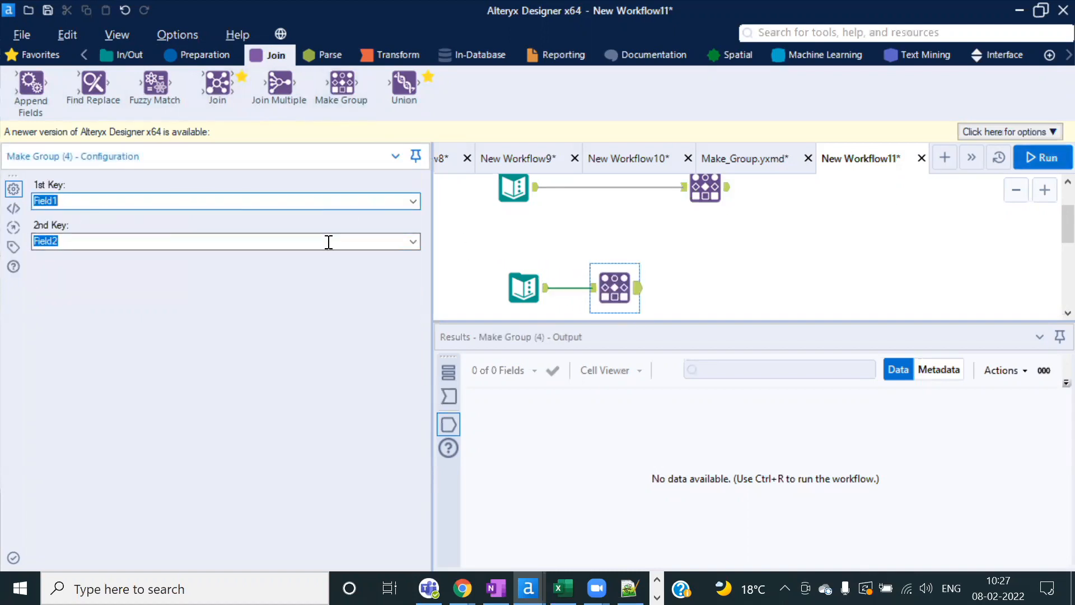
left_click(1033, 161)
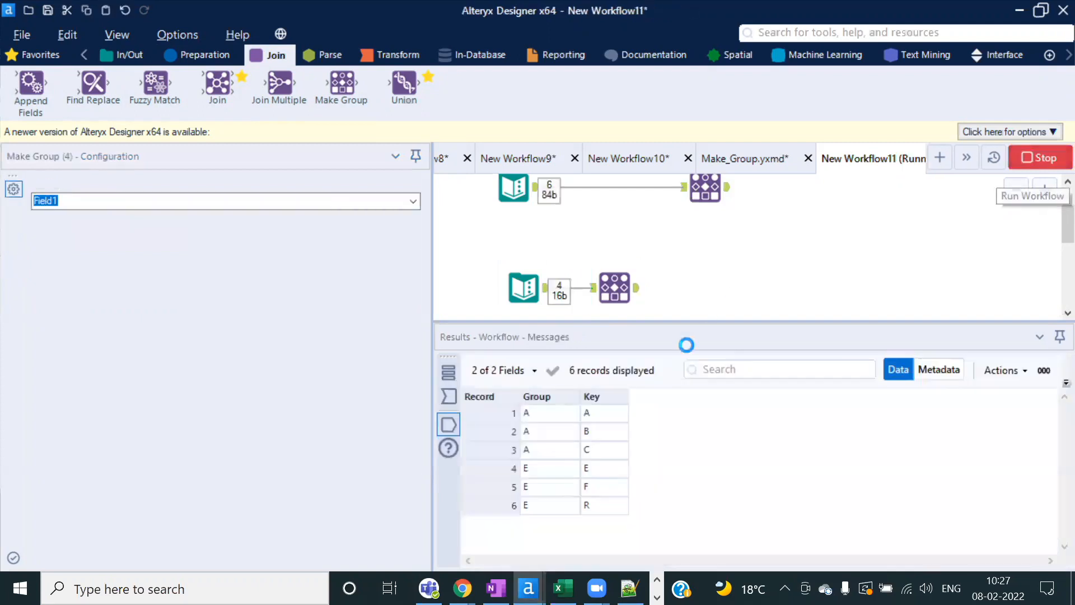
left_click(685, 359)
Step: Compare the output: keys A, B, C fall under group A and E, F, R under group E
left_click_drag(596, 411, 605, 455)
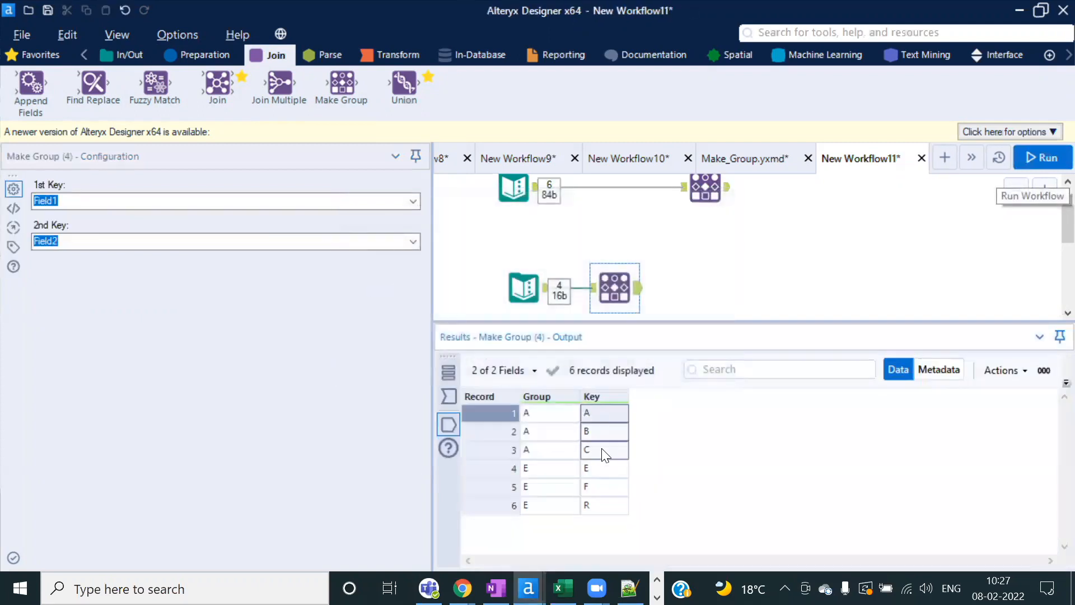
left_click_drag(541, 415, 546, 444)
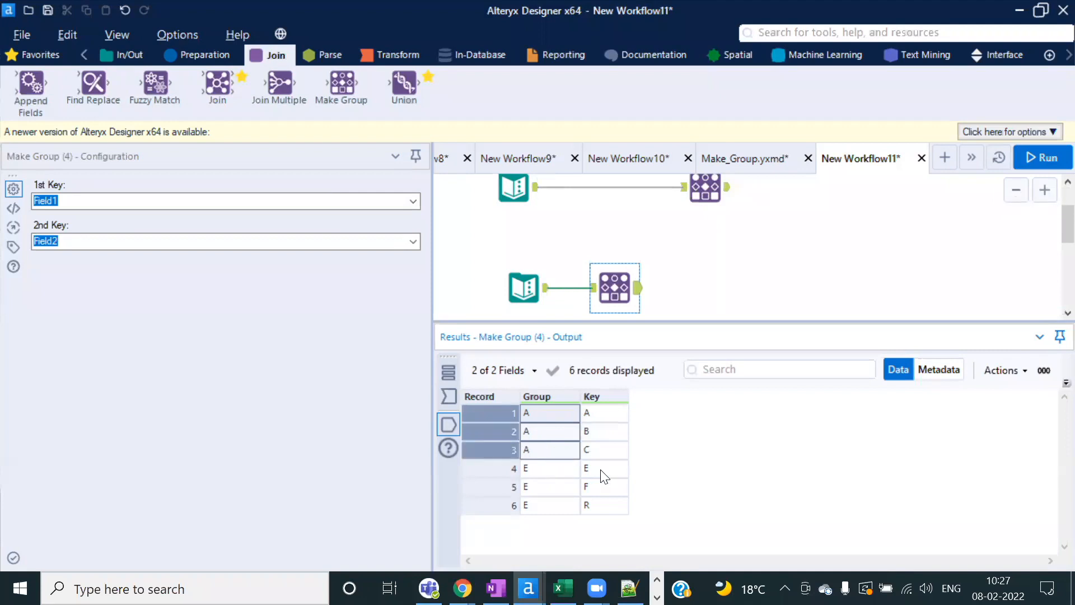
left_click_drag(600, 471, 605, 511)
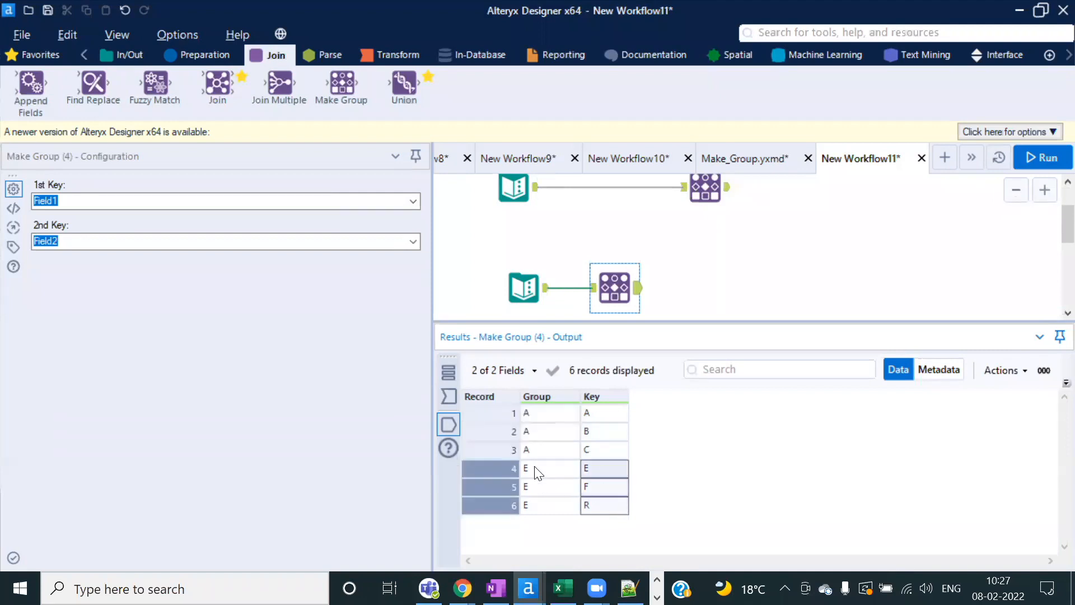
left_click_drag(535, 467, 538, 504)
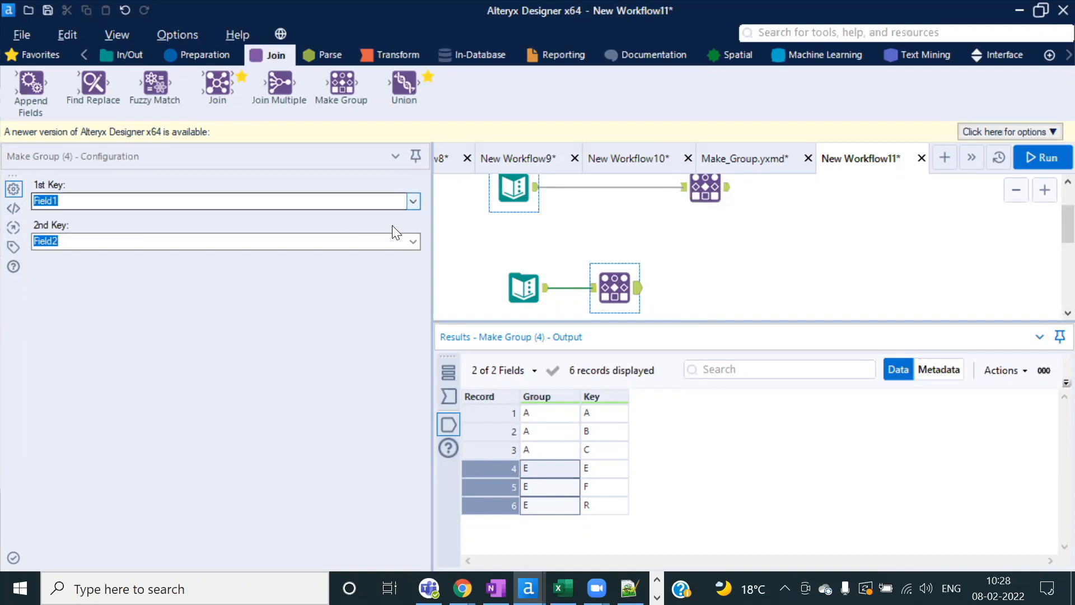
Step: Switch back to New Workflow10 and view its Text Input table of student names and marks
left_click(758, 157)
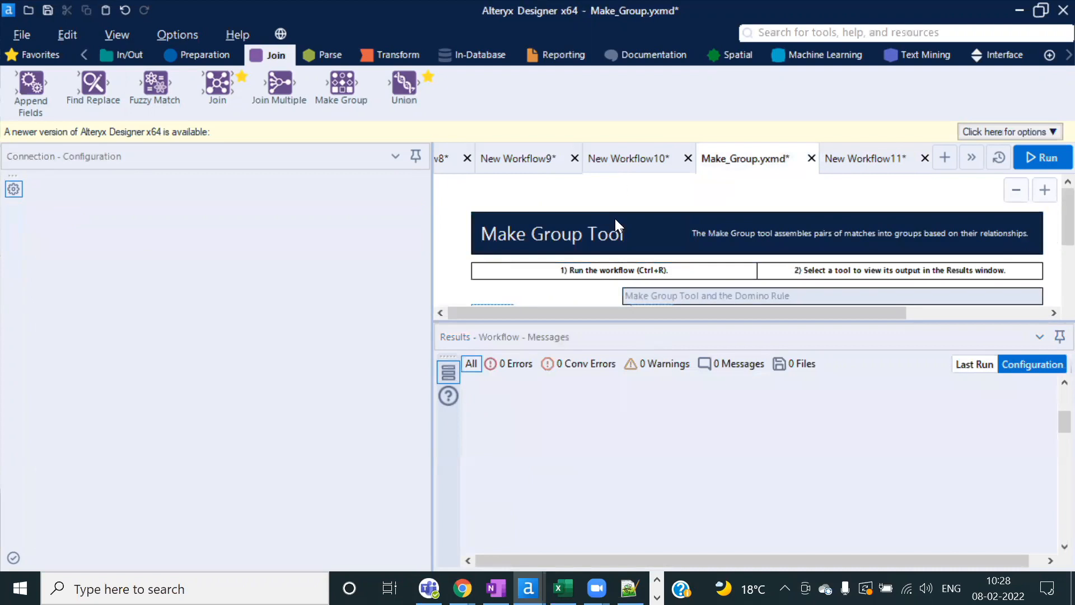
left_click(626, 159)
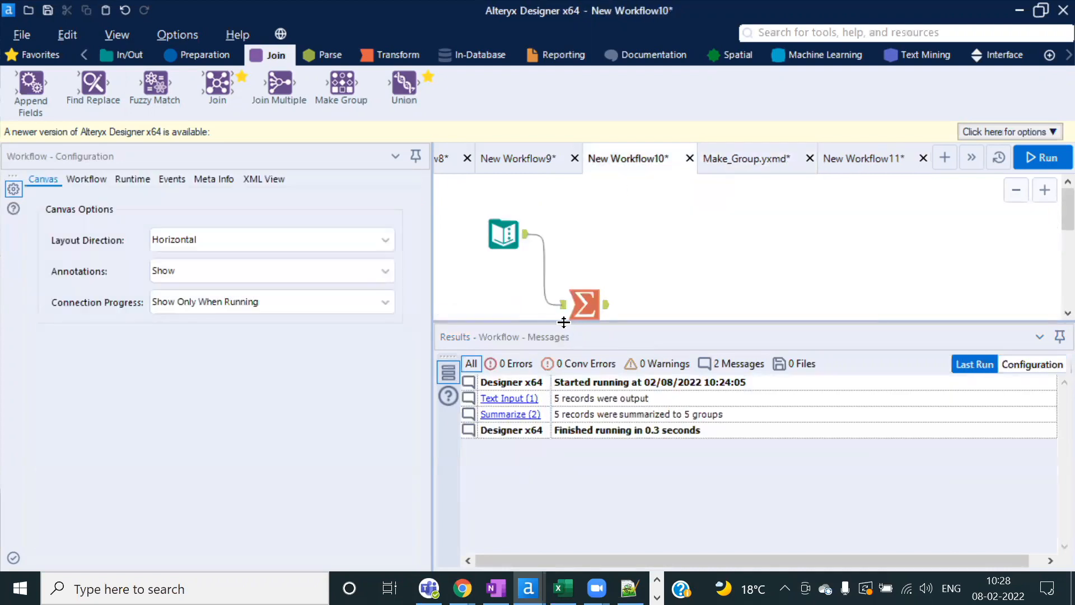
left_click_drag(563, 322, 564, 397)
left_click(500, 236)
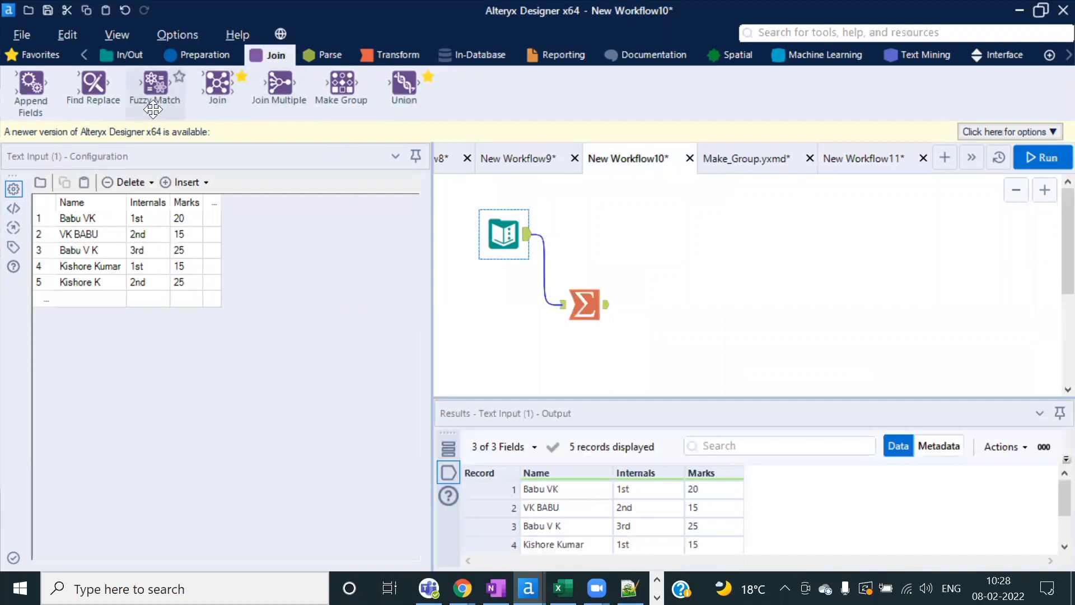
Step: Connect a Fuzzy Match to the Text Input and keep Name as its Record ID field
left_click_drag(156, 84, 627, 234)
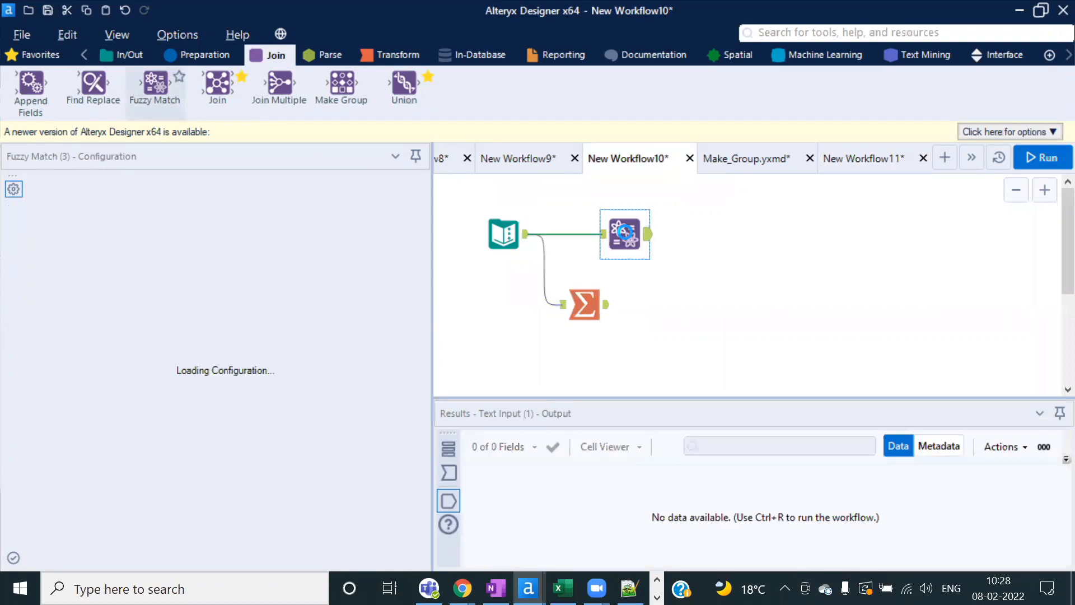
left_click(496, 229)
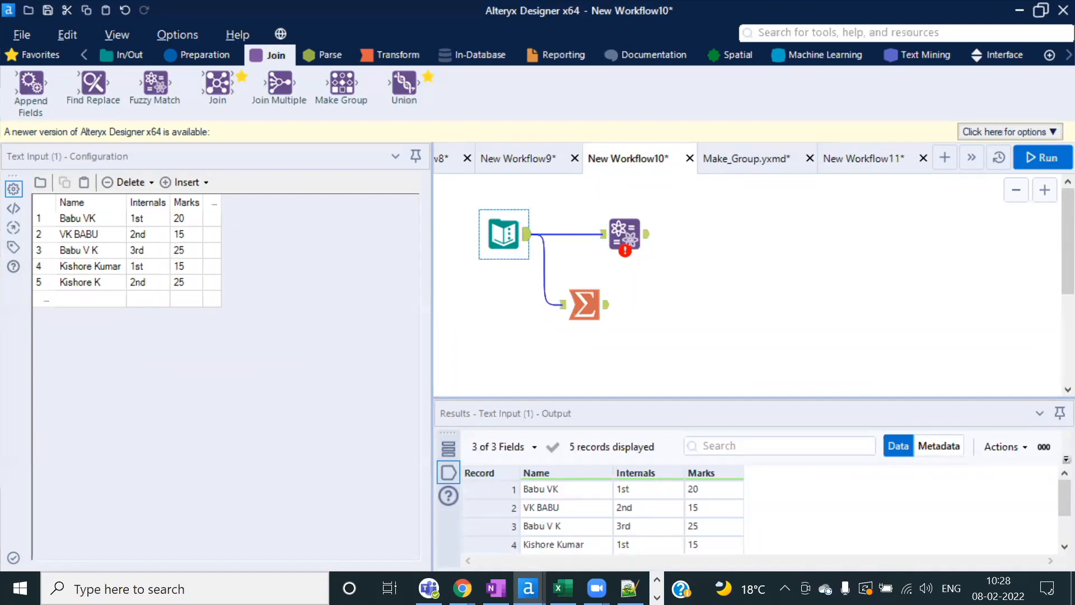
left_click(625, 234)
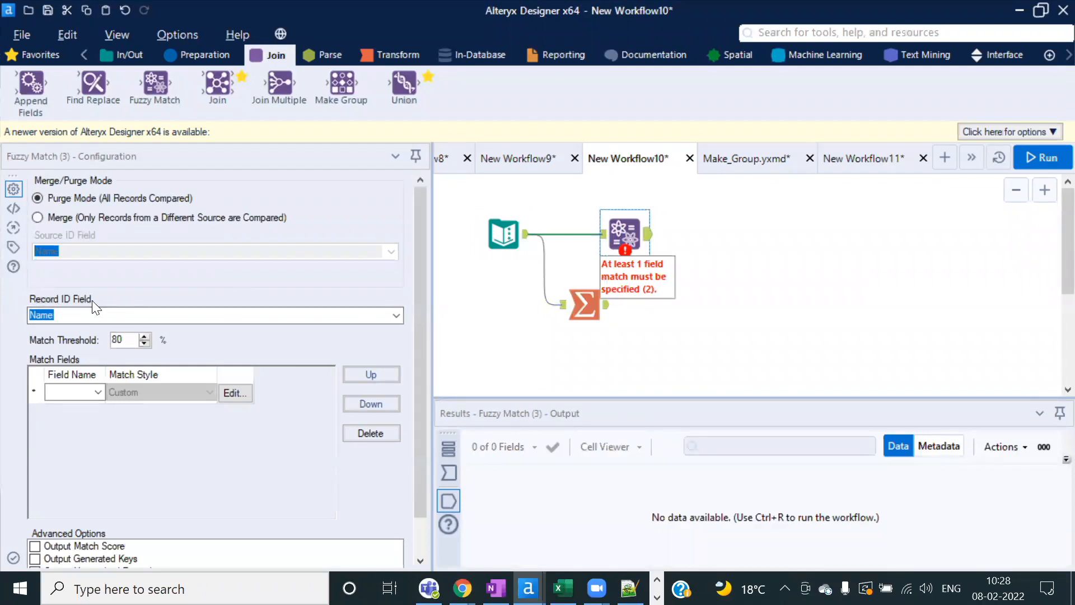
left_click(400, 315)
left_click(62, 330)
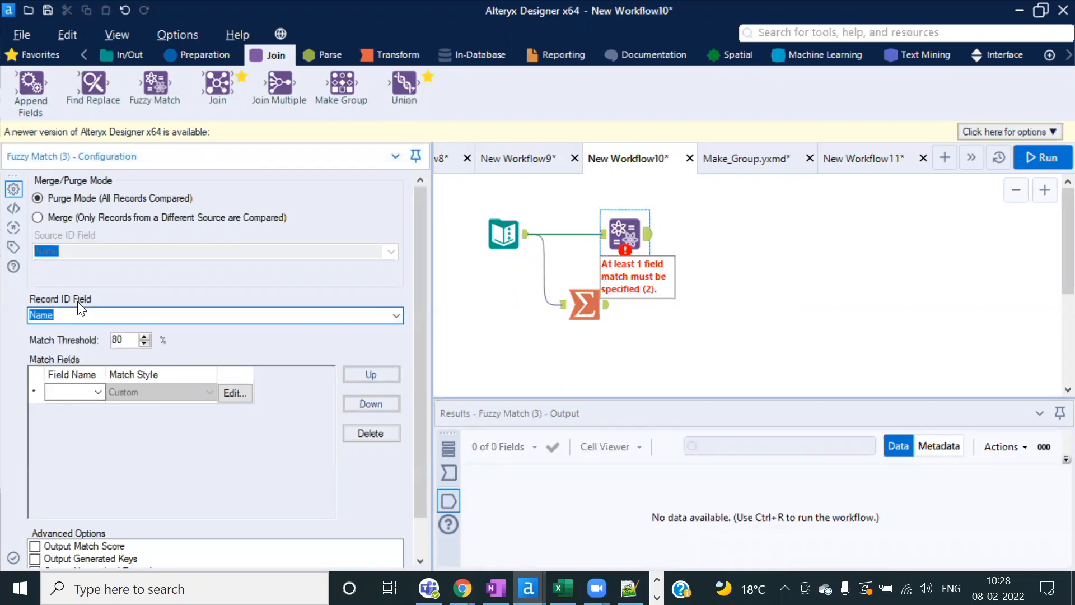
left_click(496, 247)
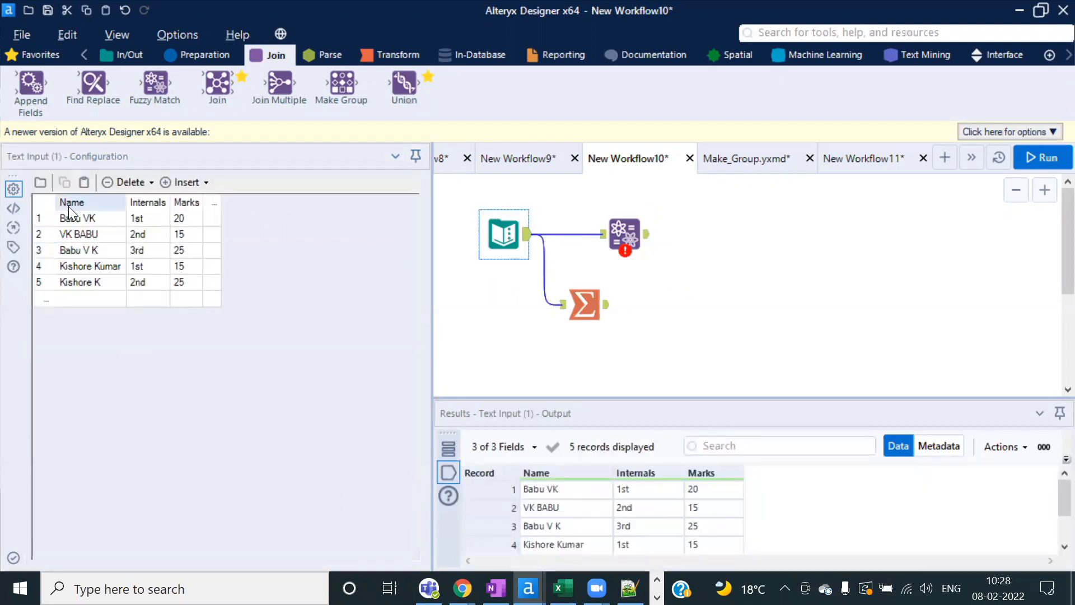
Step: Rename the Text Input's Name column header to S_Name
left_click(68, 206)
left_click(51, 203)
left_click(64, 201)
left_click(63, 200)
key("Return")
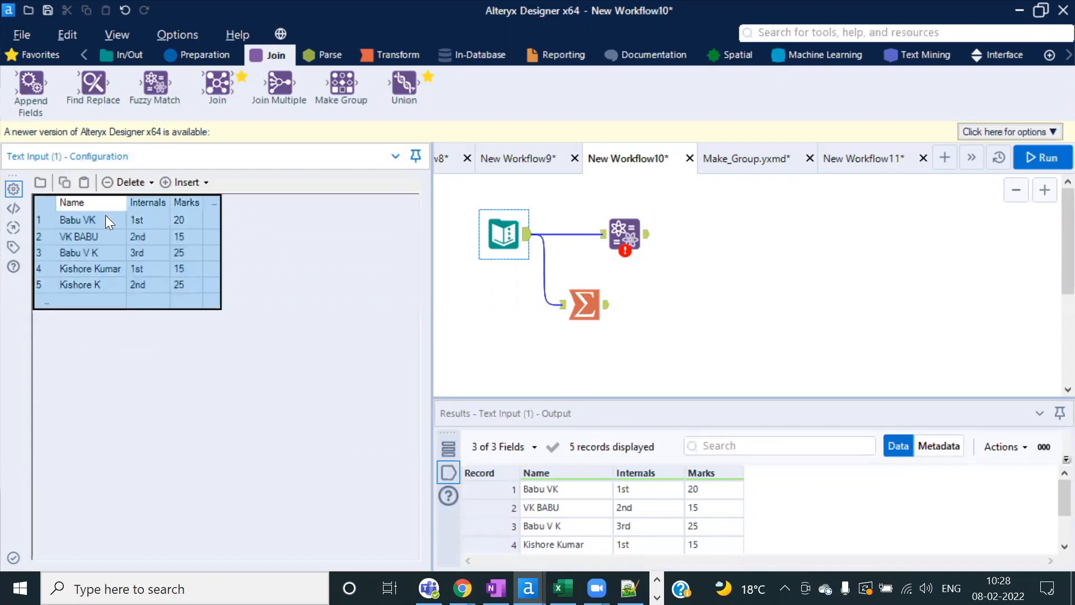
left_click(92, 206)
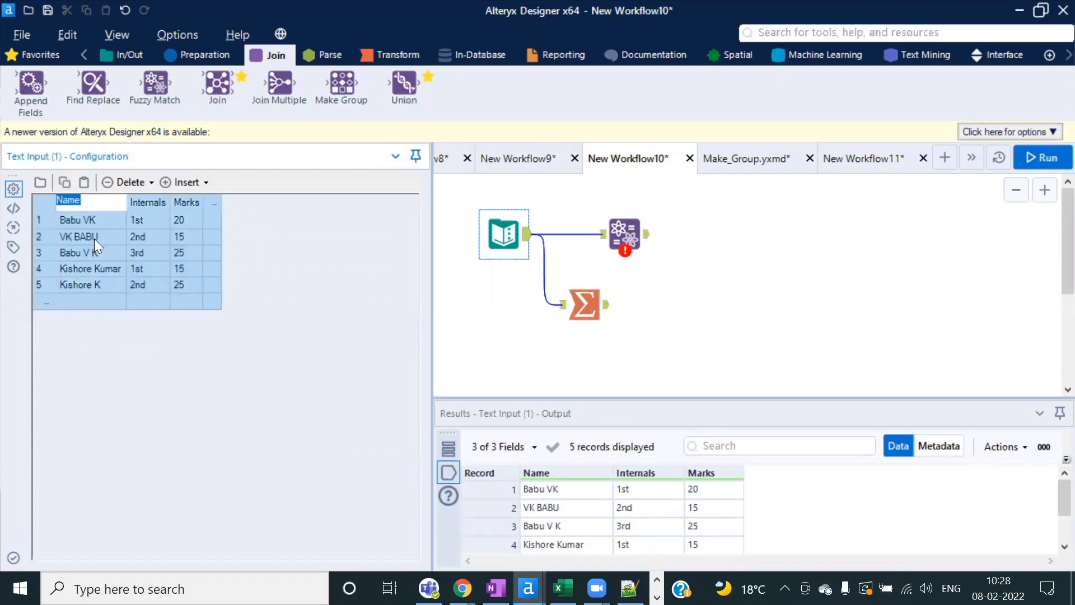
left_click(95, 239)
double_click(72, 203)
left_click(62, 201)
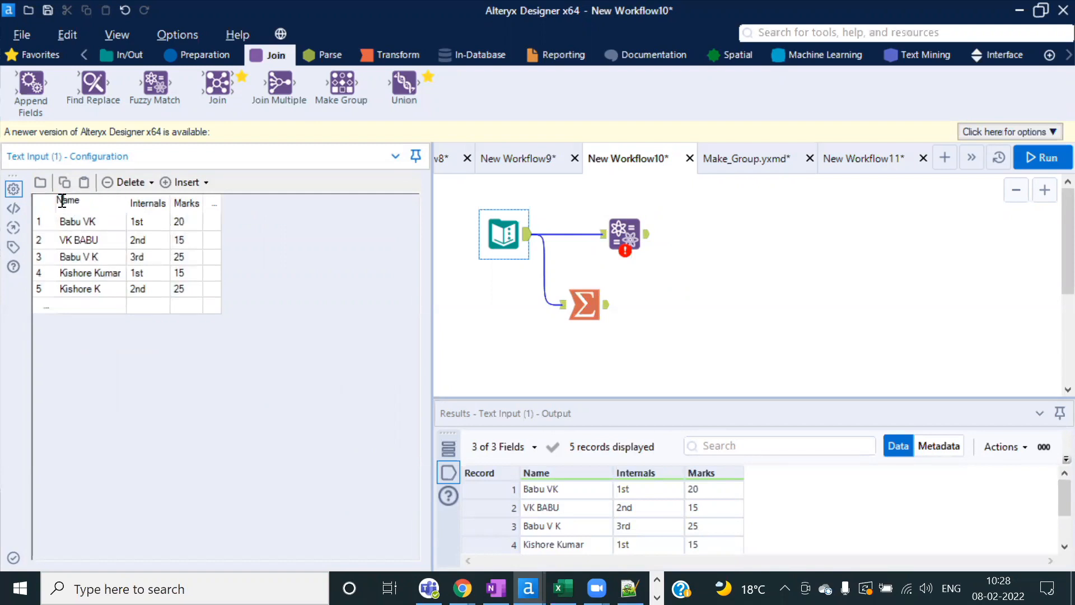
type("S_")
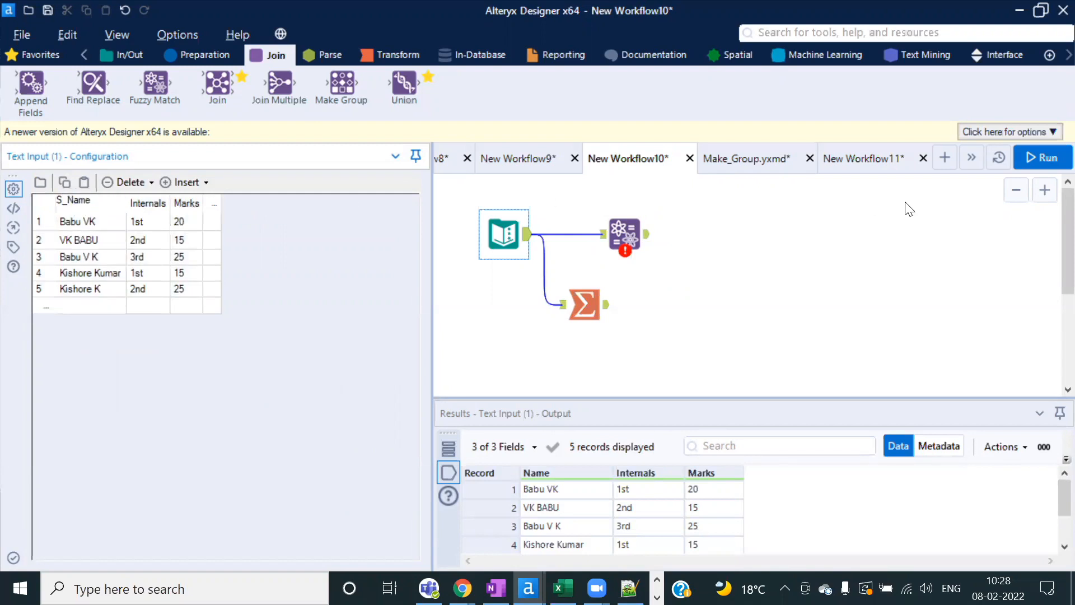
Step: Run the workflow and delete the Summarize tool
left_click(1043, 157)
left_click(684, 353)
left_click(585, 302)
key("Delete")
left_click(621, 234)
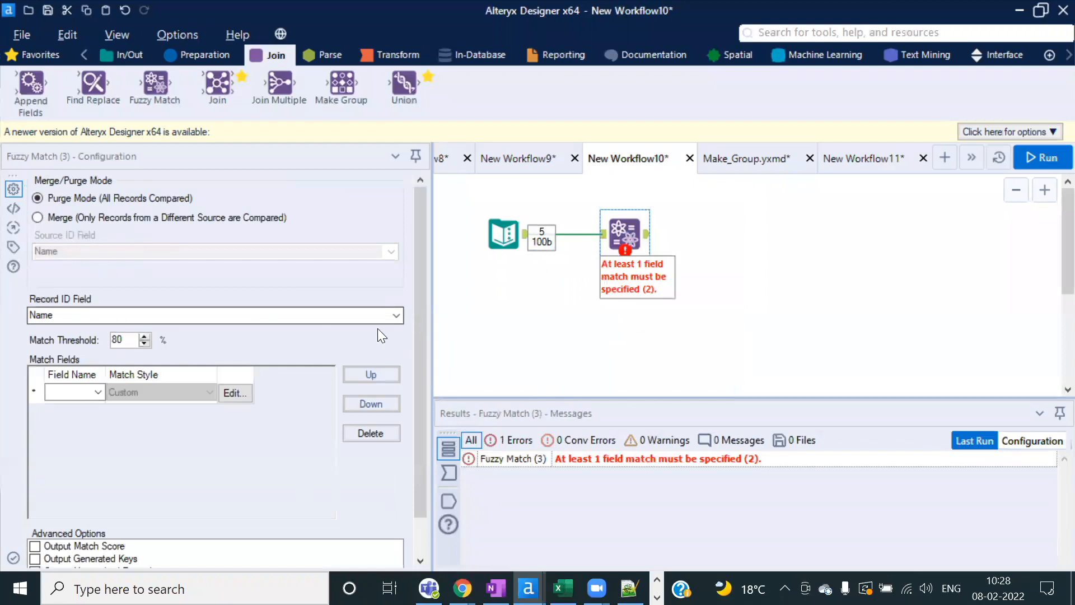
Step: Set Fuzzy Match's Record ID to S_Name and match on S_Name using the Name match style
left_click(397, 314)
left_click(43, 331)
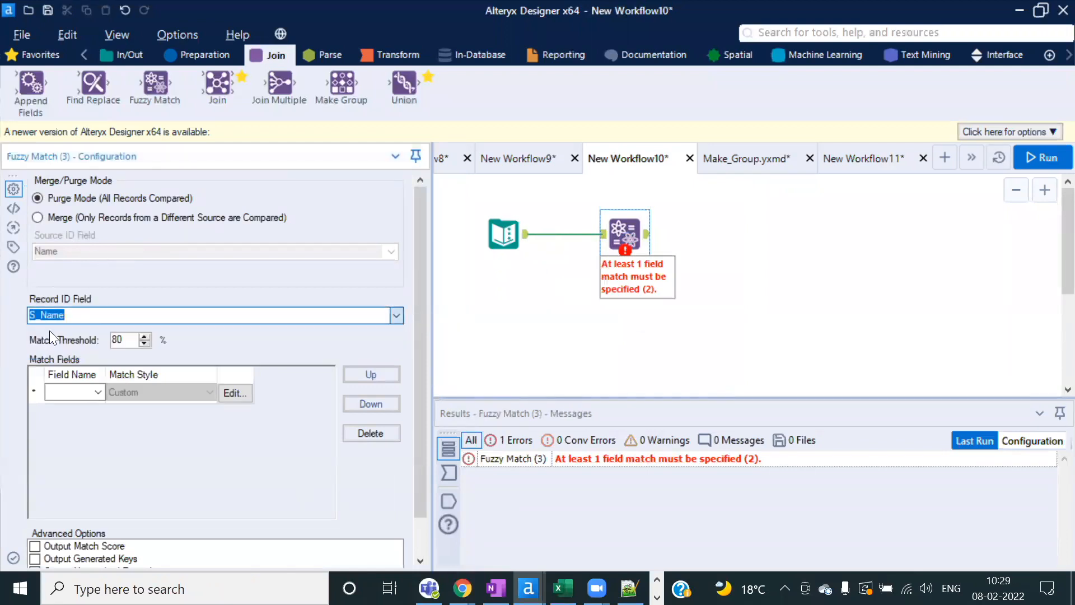
left_click(95, 392)
left_click(77, 404)
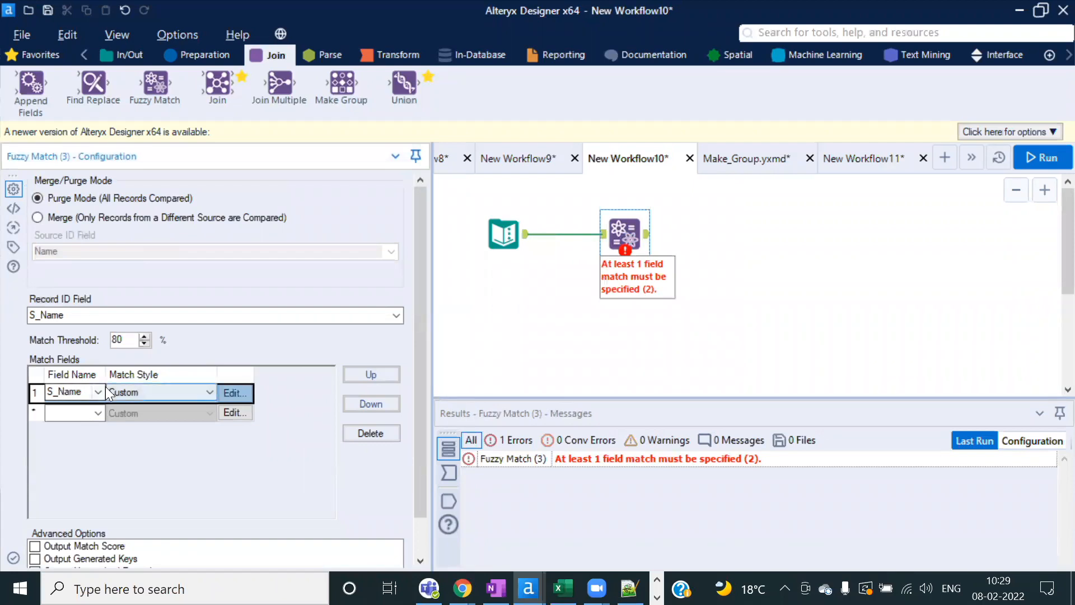
left_click(211, 391)
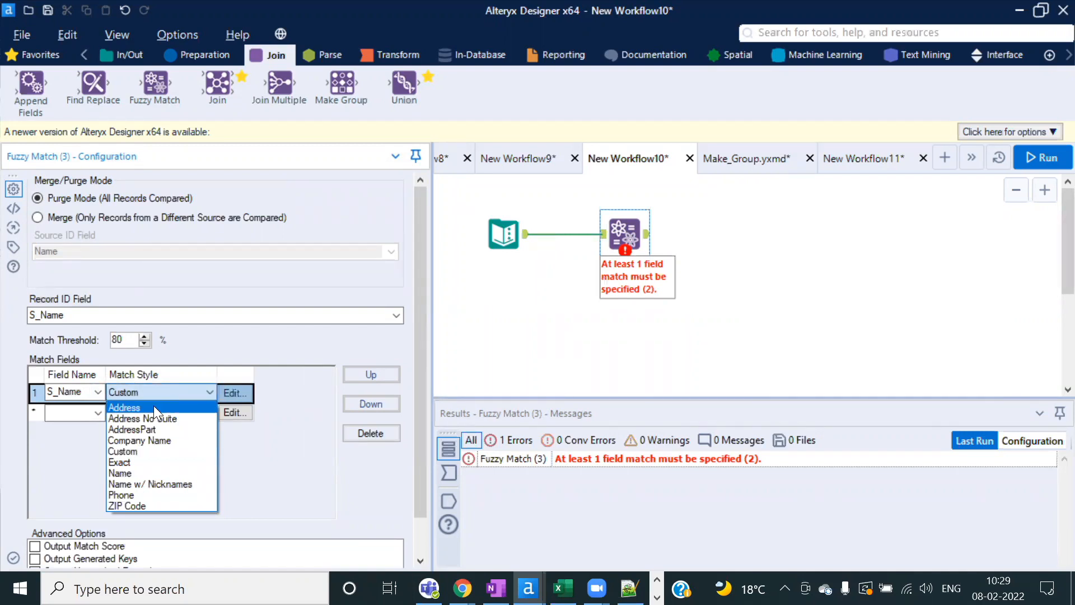
left_click(122, 476)
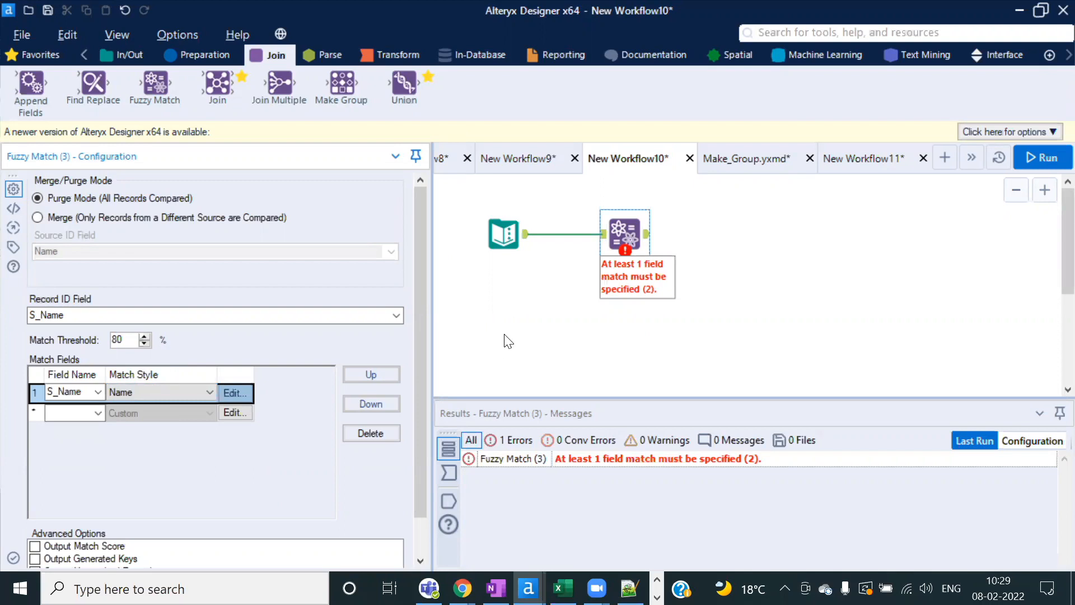
key("alt+Tab")
key("alt+Tab")
Step: Type two spelling variants of a student's name into cells L4 and L5 of Sheet6
left_click(590, 277)
type("Bbau")
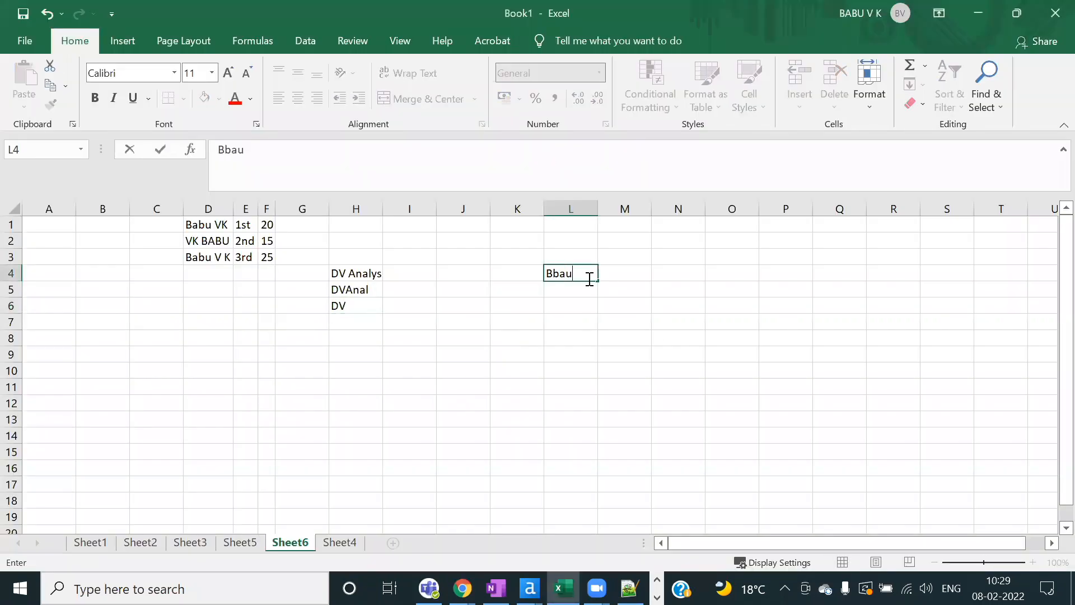
key("BackSpace")
key("BackSpace")
key("BackSpace")
type("abu")
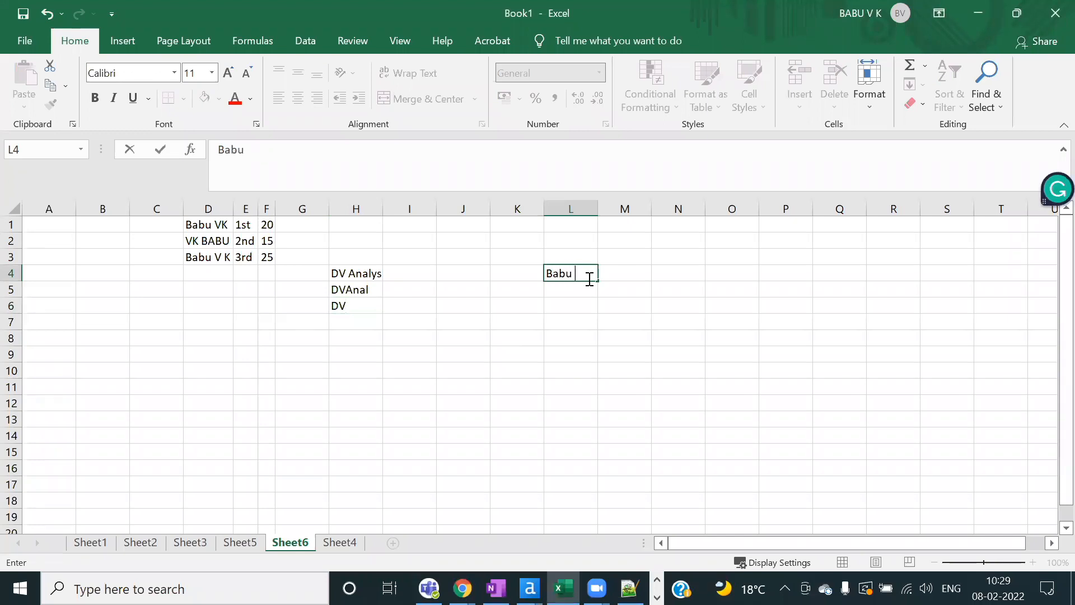
key("Return")
type("Babu ")
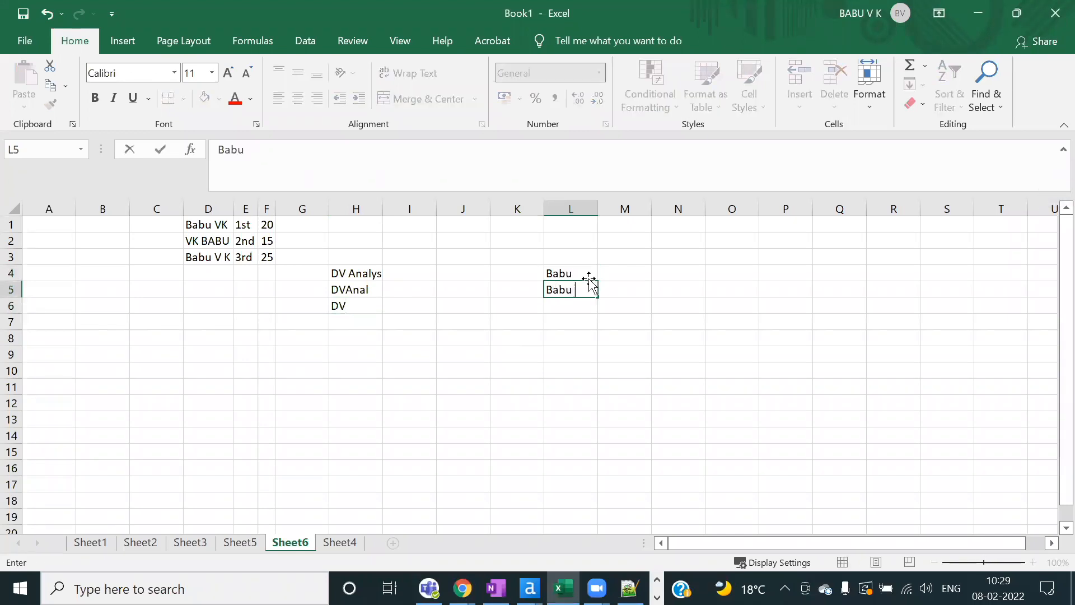
type("V K")
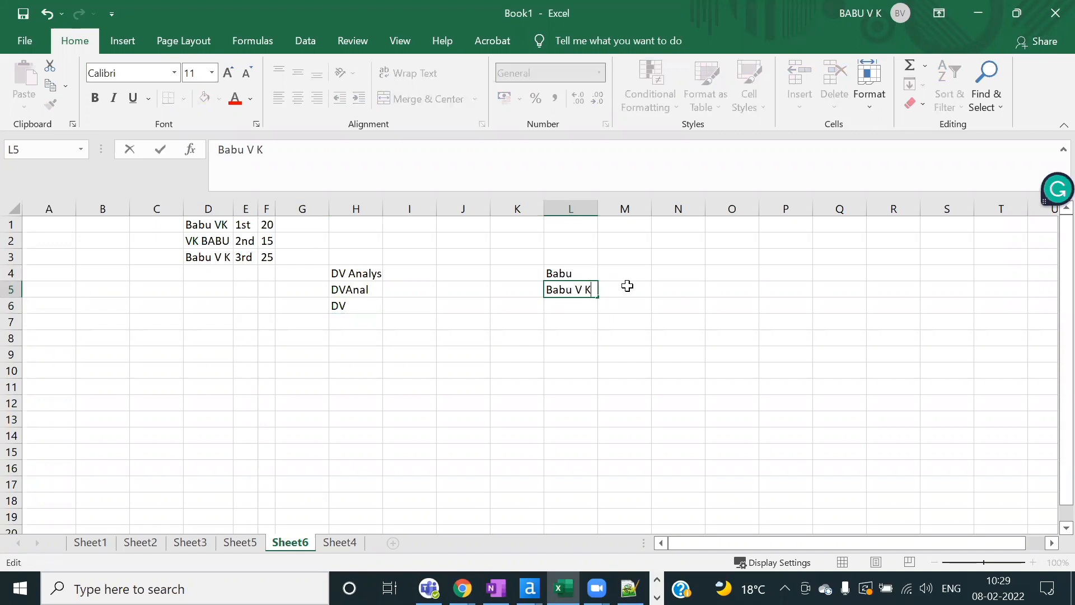
left_click(626, 287)
left_click_drag(574, 268, 577, 294)
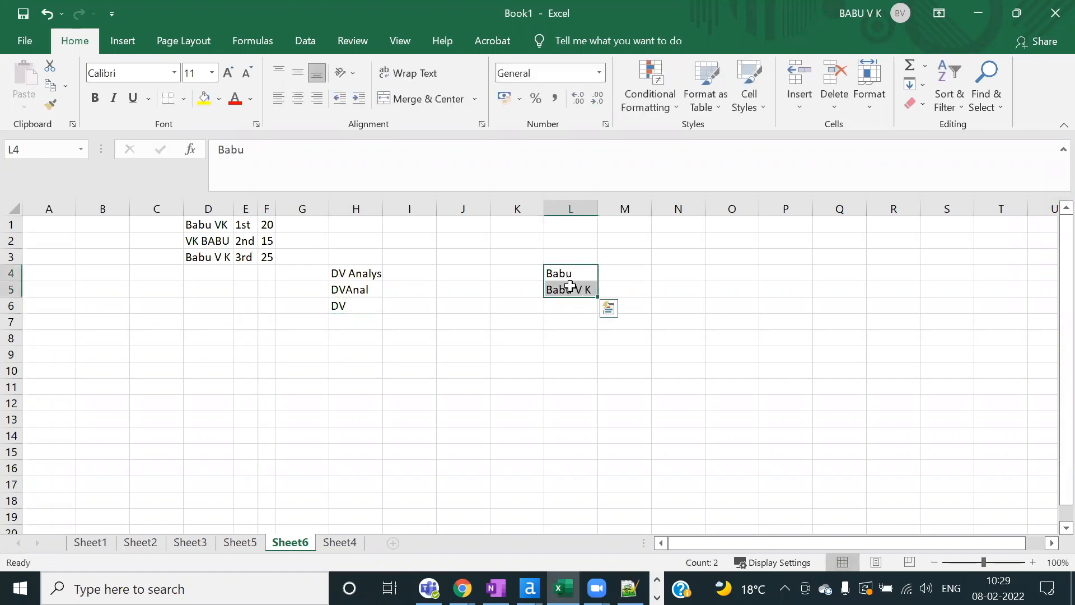
left_click_drag(633, 273, 629, 288)
key("alt+Tab")
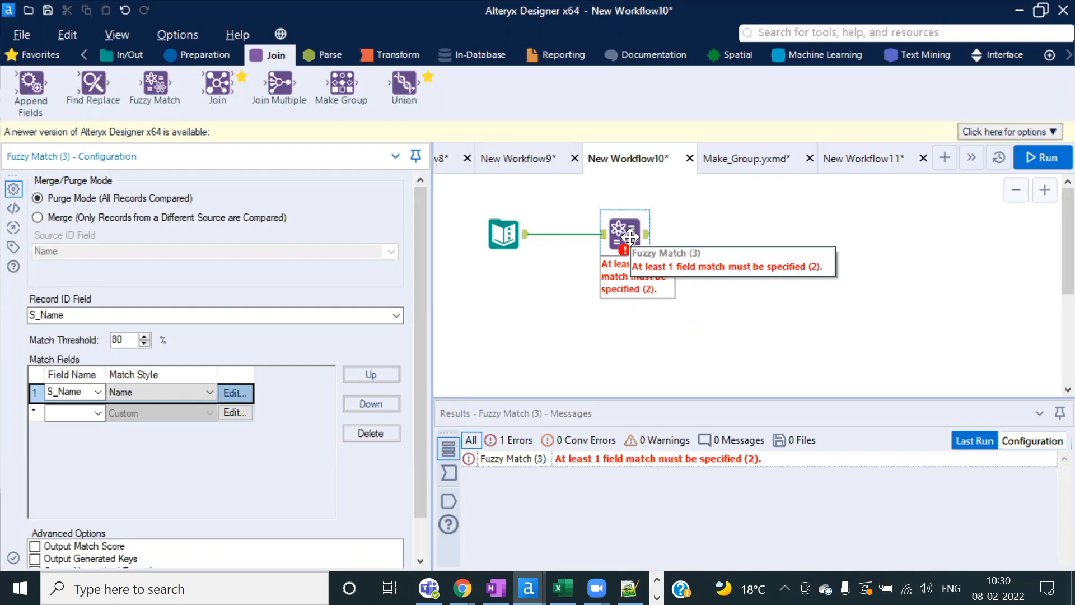
Step: Run the workflow and inspect Fuzzy Match's four matched S_Name/S_Name2 pairs
left_click(1039, 157)
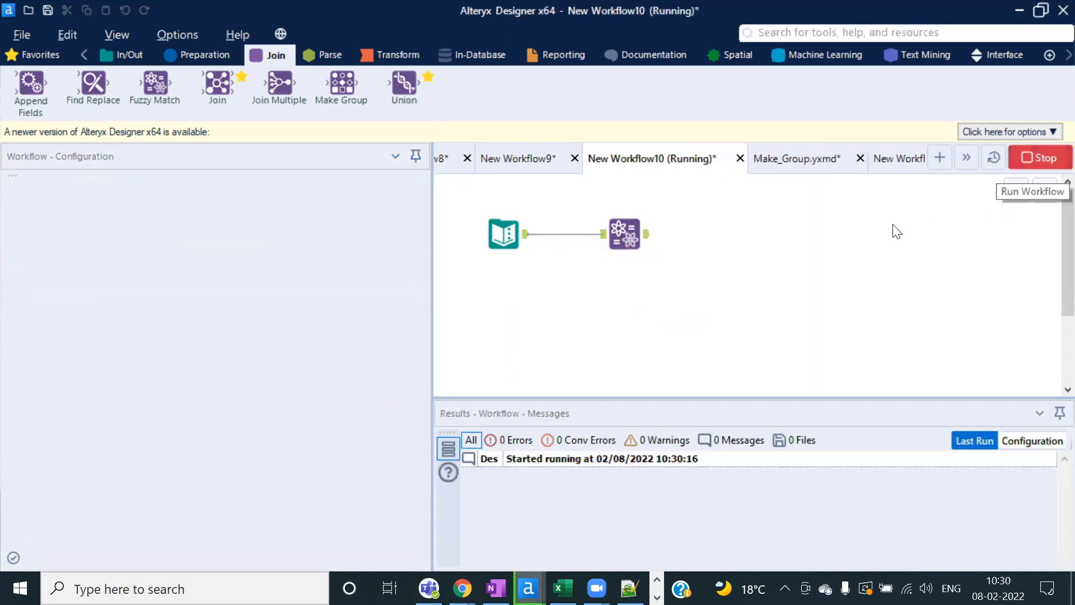
left_click(682, 360)
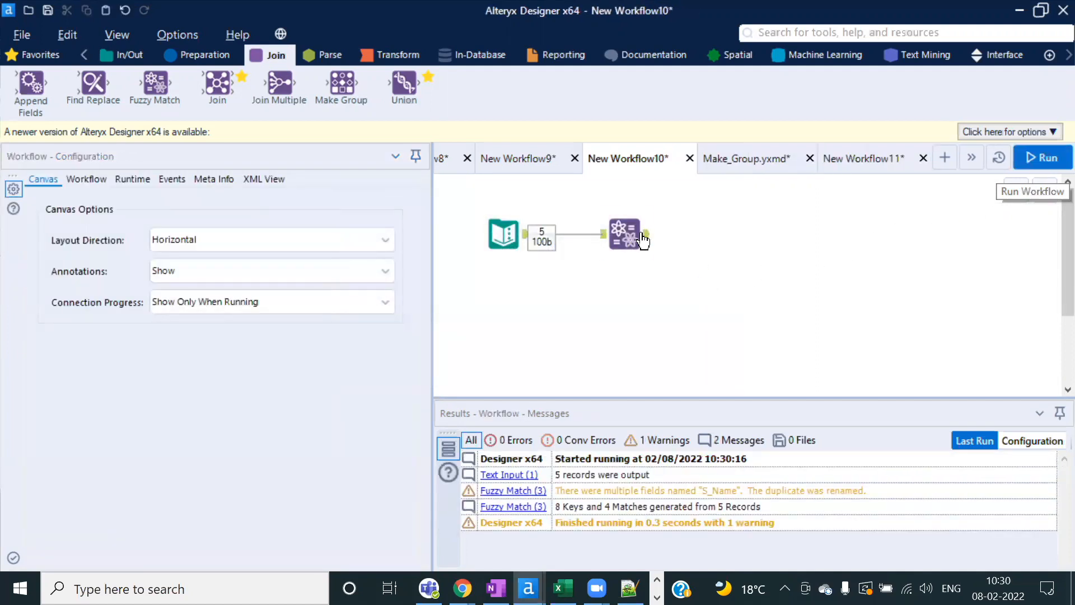
left_click(649, 240)
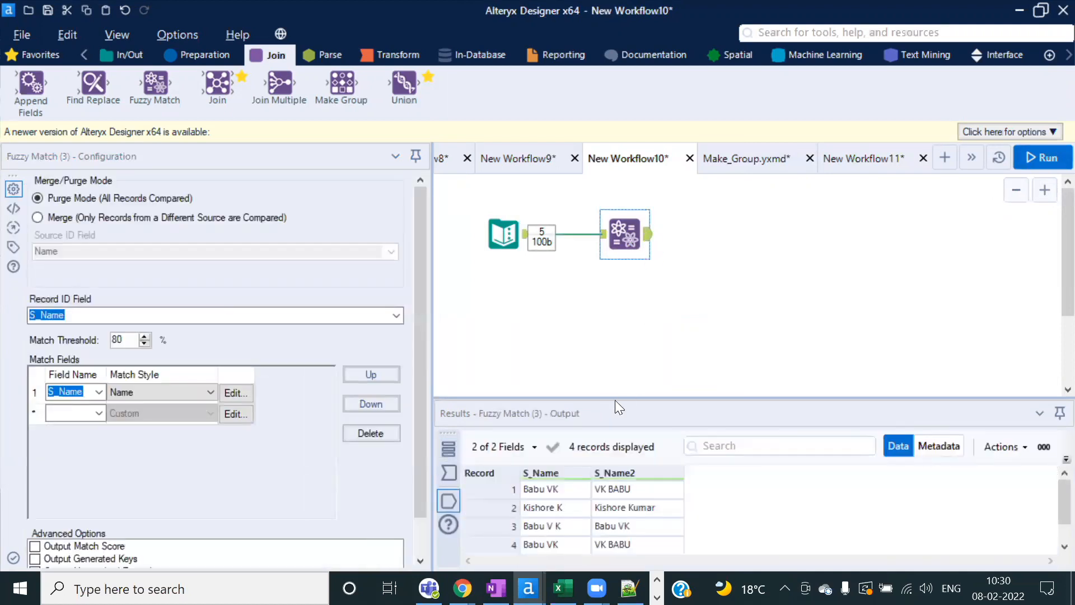
left_click_drag(612, 398, 595, 320)
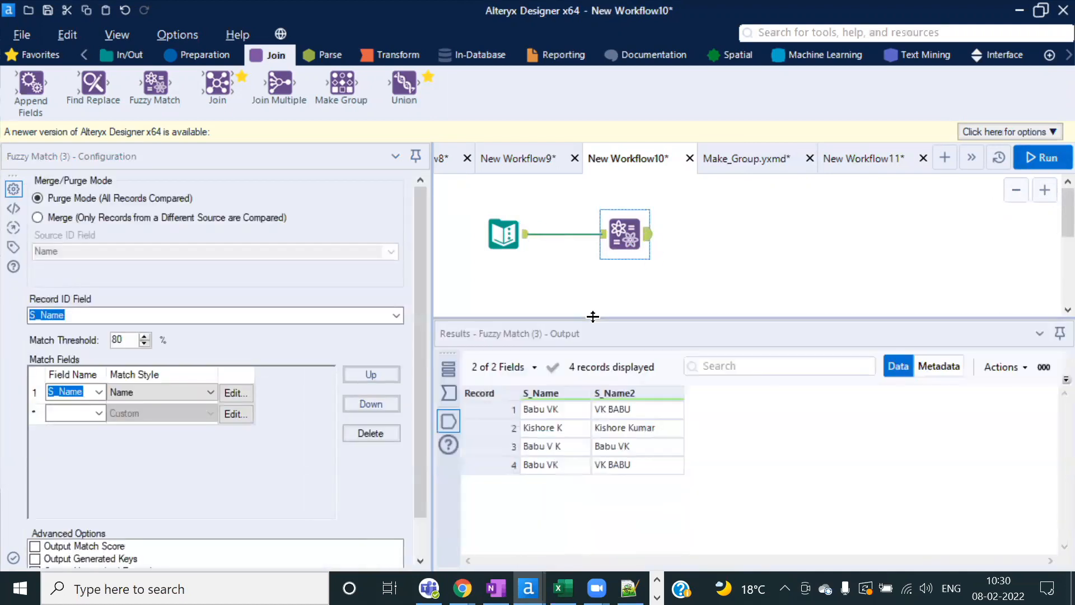
left_click(574, 410)
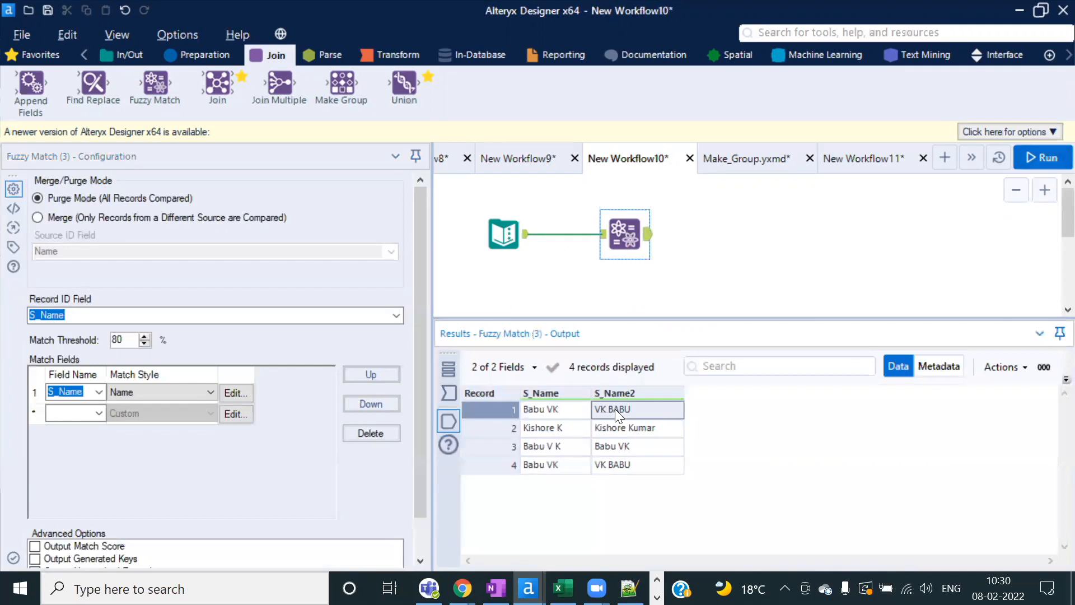
key("Down")
left_click(625, 428)
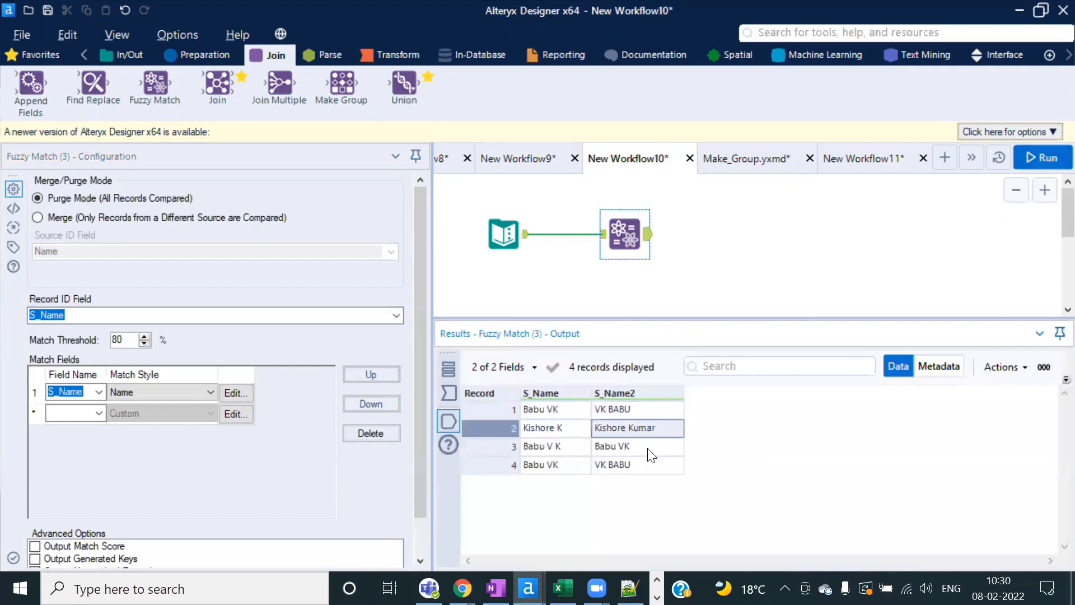
left_click(563, 448)
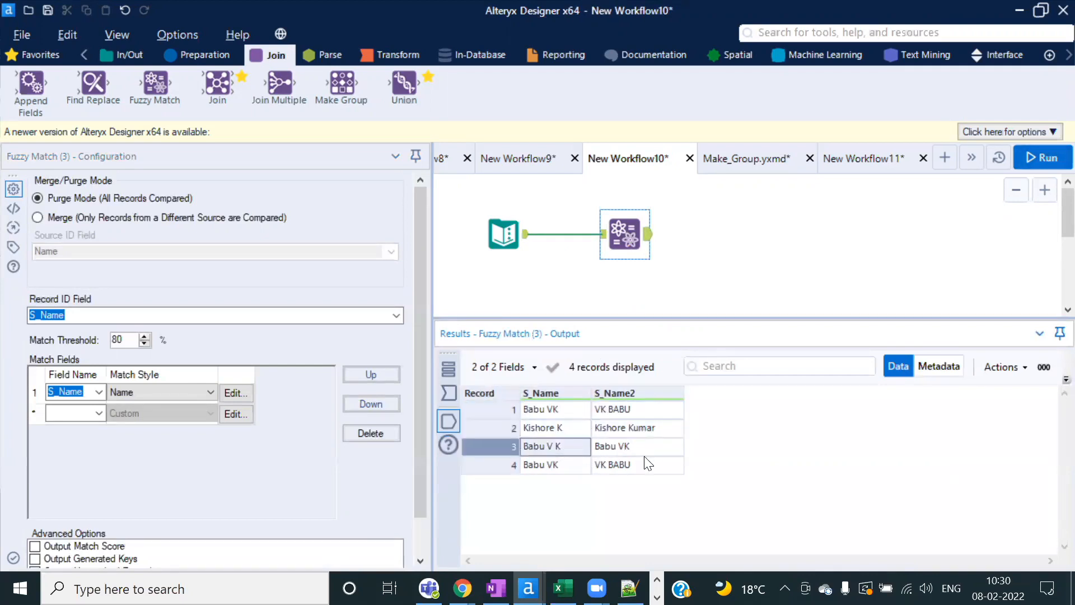
left_click(642, 451)
left_click(574, 470)
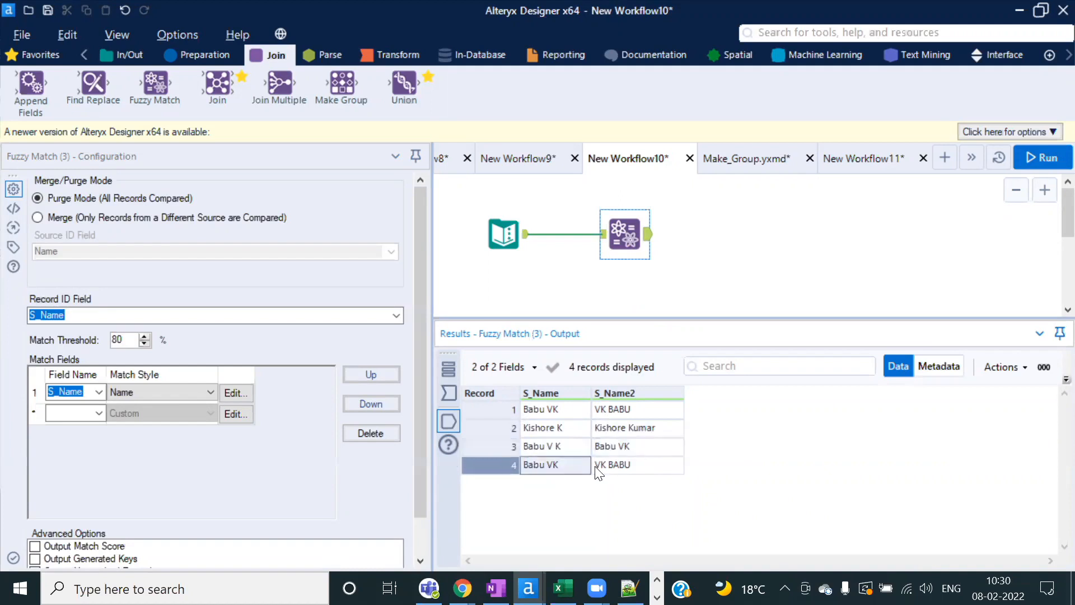
left_click(644, 469)
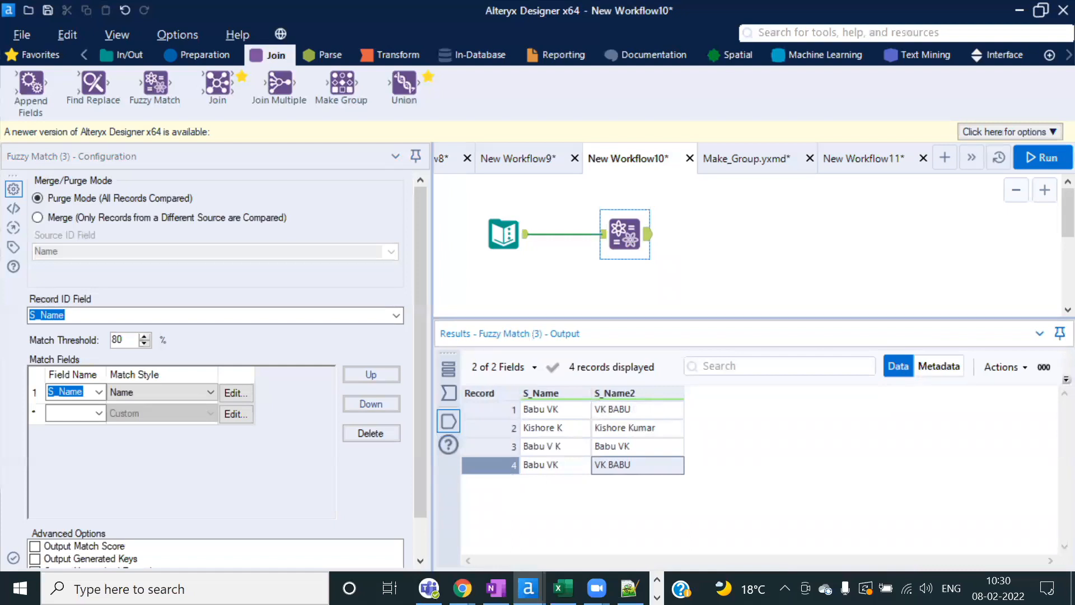
Step: Add a Make Group after Fuzzy Match keyed on S_Name and S_Name2
left_click(557, 407)
left_click_drag(557, 406, 630, 457)
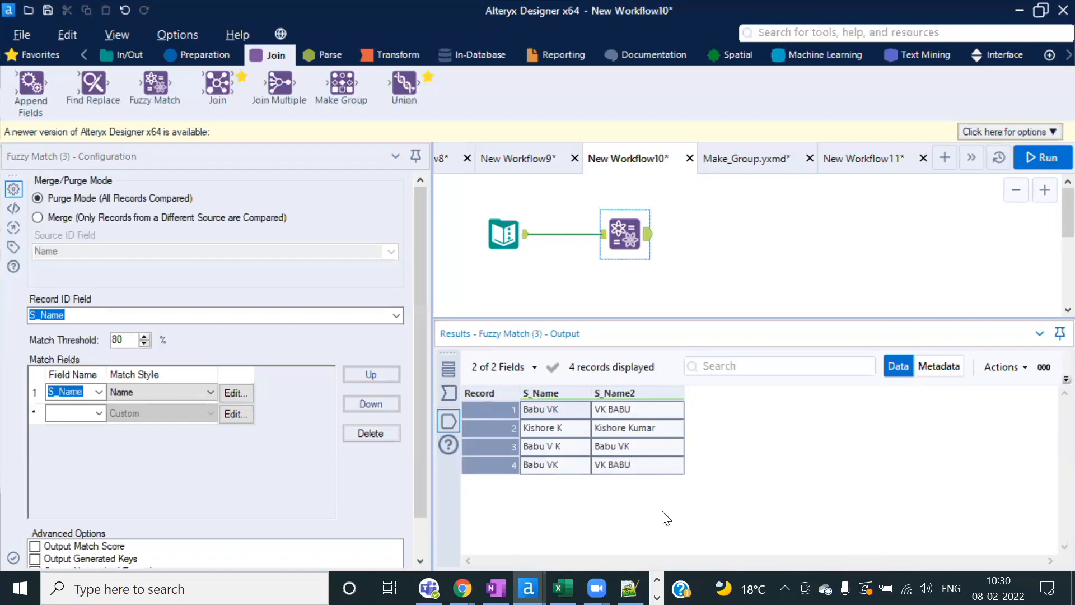
left_click_drag(343, 87, 726, 232)
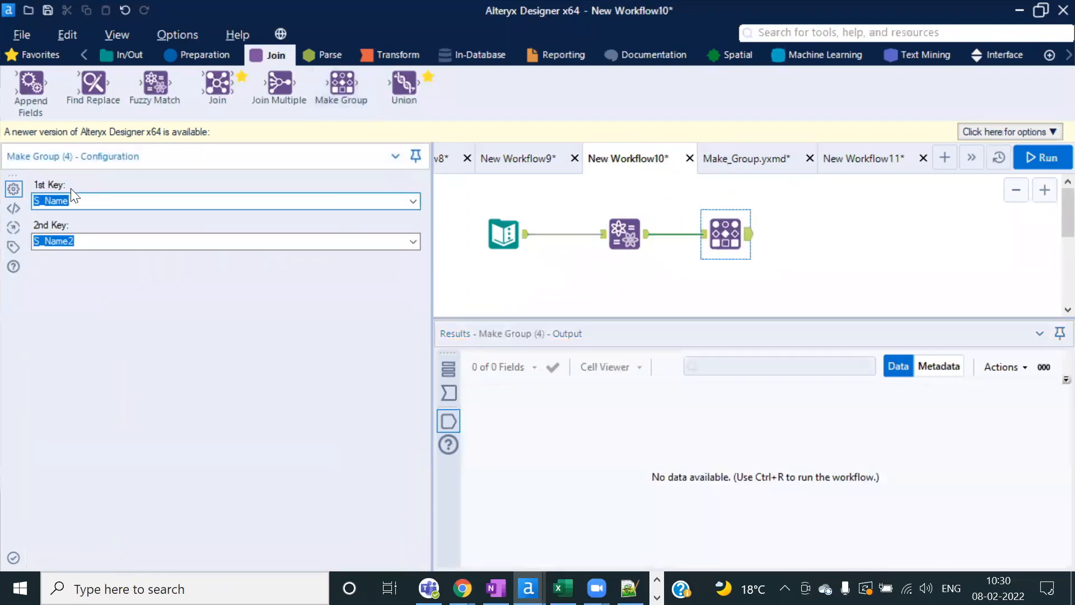
Step: Run the workflow and check Make Group's two groups covering records 1–3 and records 4–5
left_click(1041, 158)
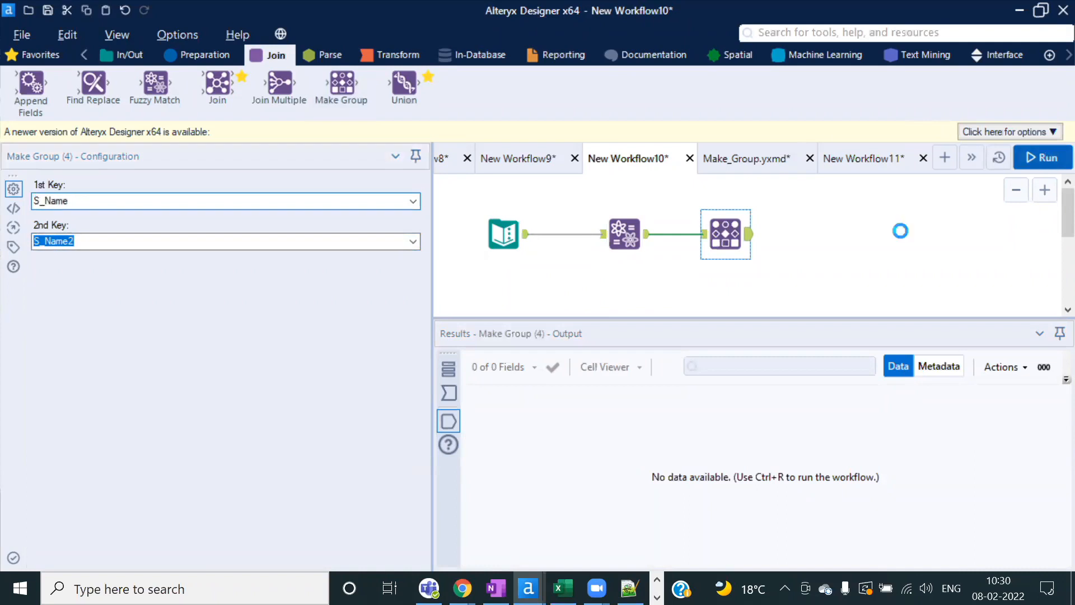
left_click(687, 356)
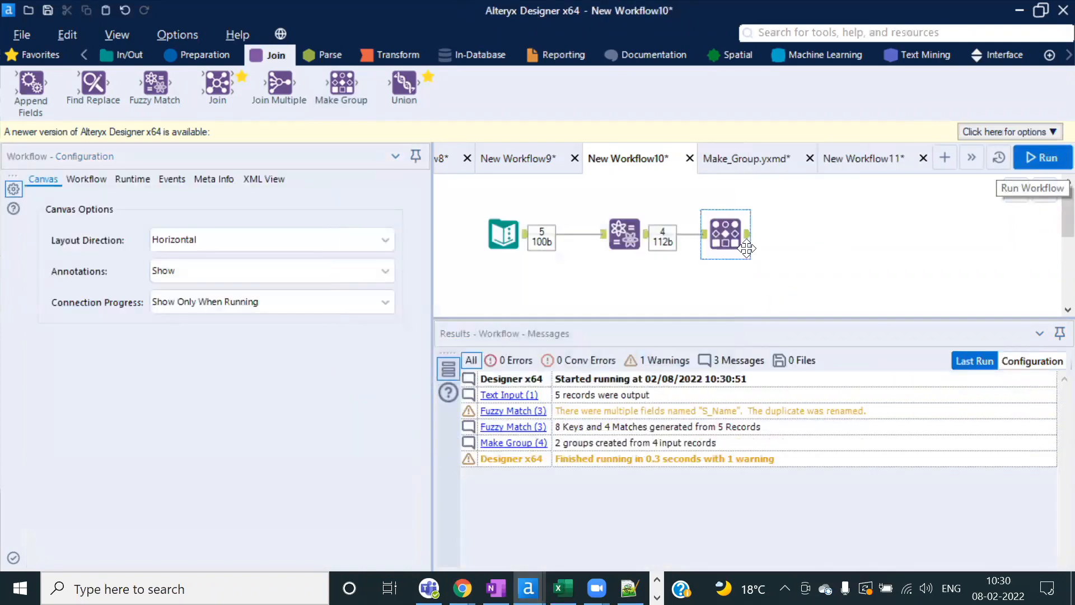
left_click(749, 237)
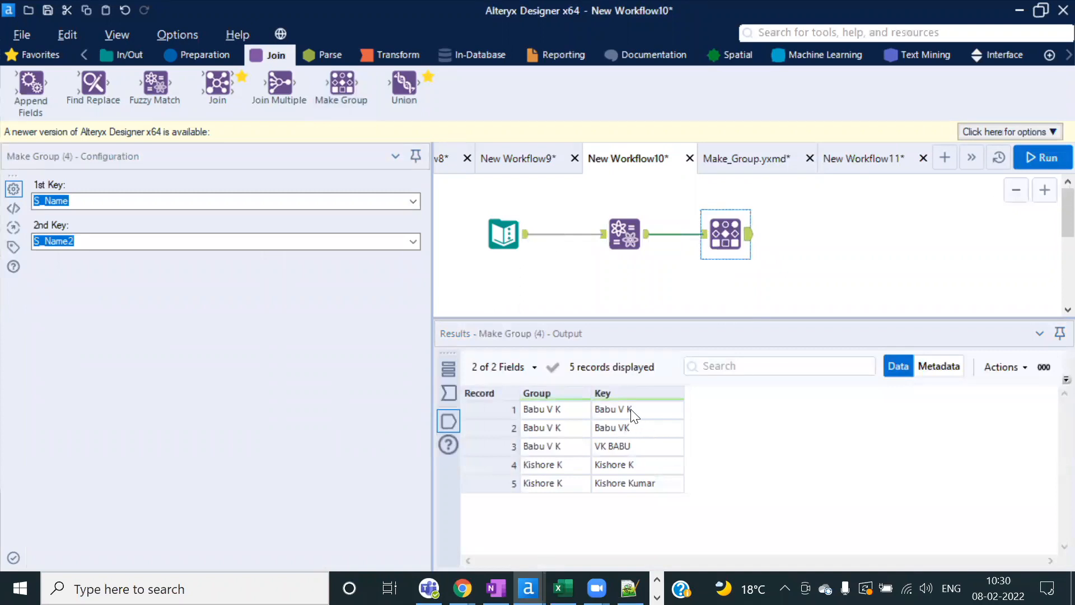
left_click_drag(634, 412, 636, 440)
left_click_drag(567, 407, 569, 443)
left_click_drag(644, 465, 647, 481)
left_click_drag(571, 466, 594, 493)
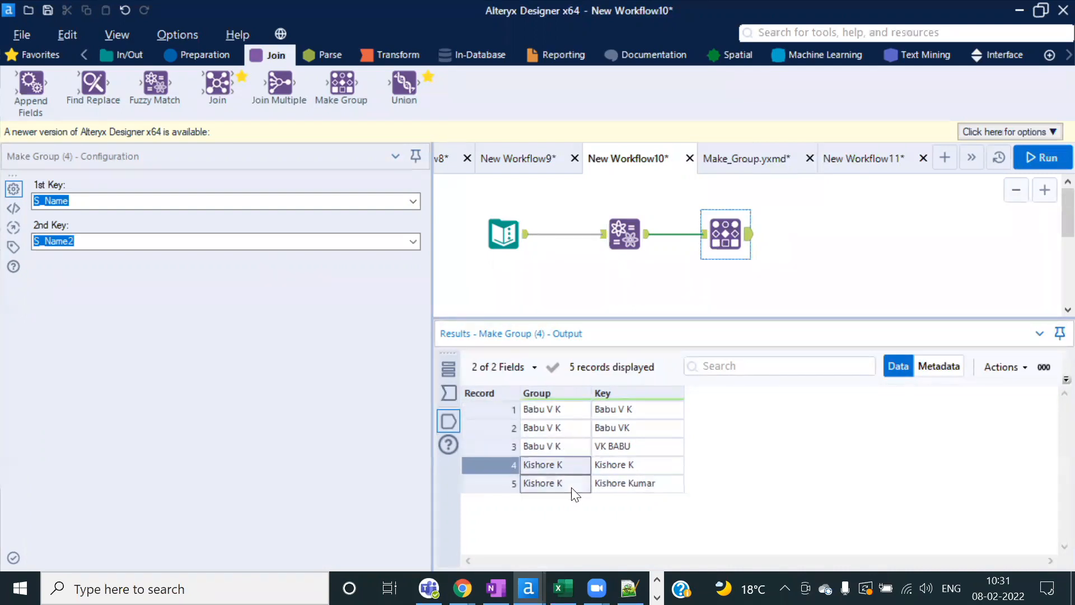
Step: Compare the Make Group keys against the four Fuzzy Match name pairs
left_click(647, 240)
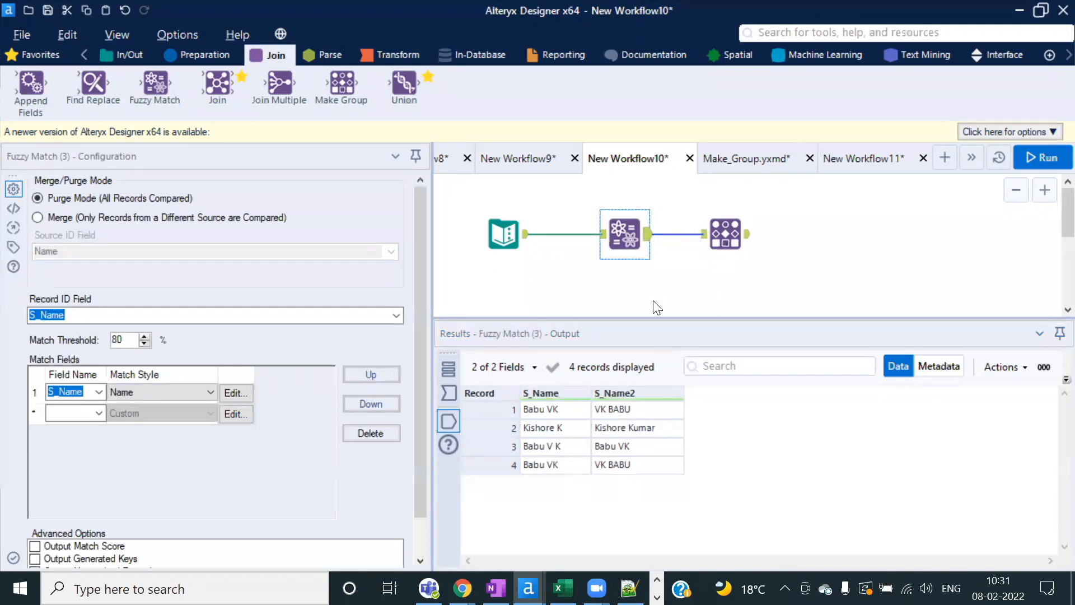
left_click(593, 434)
left_click_drag(593, 433, 619, 469)
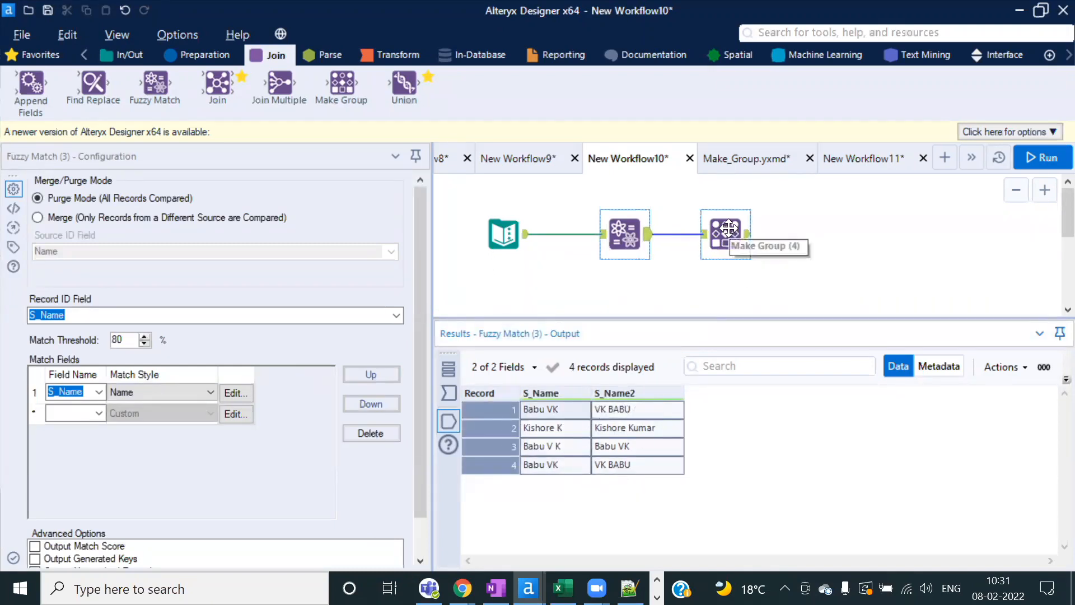
left_click(730, 228)
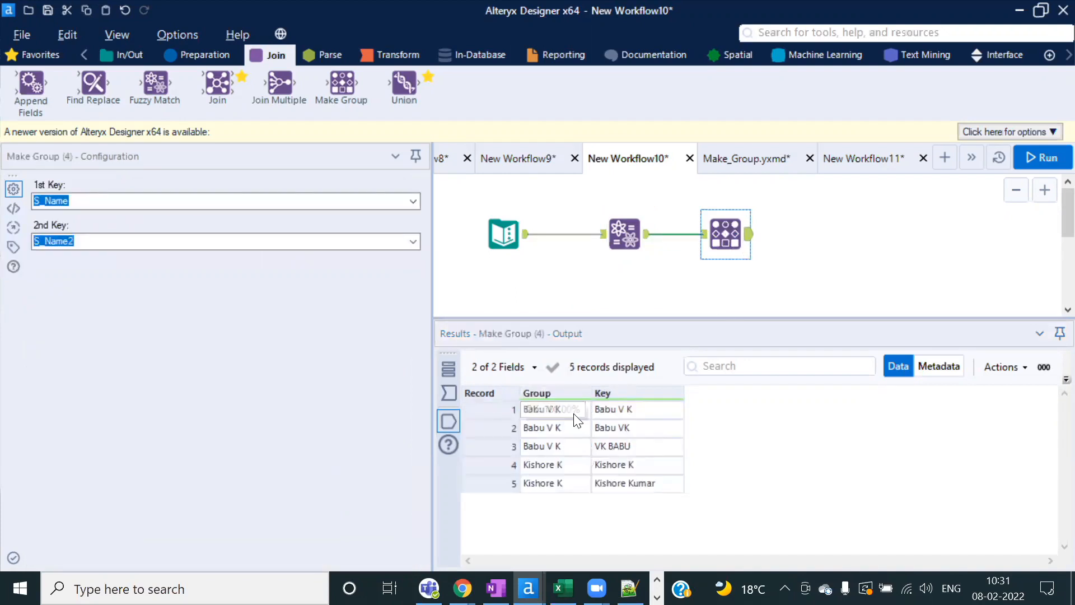
left_click_drag(606, 408, 614, 443)
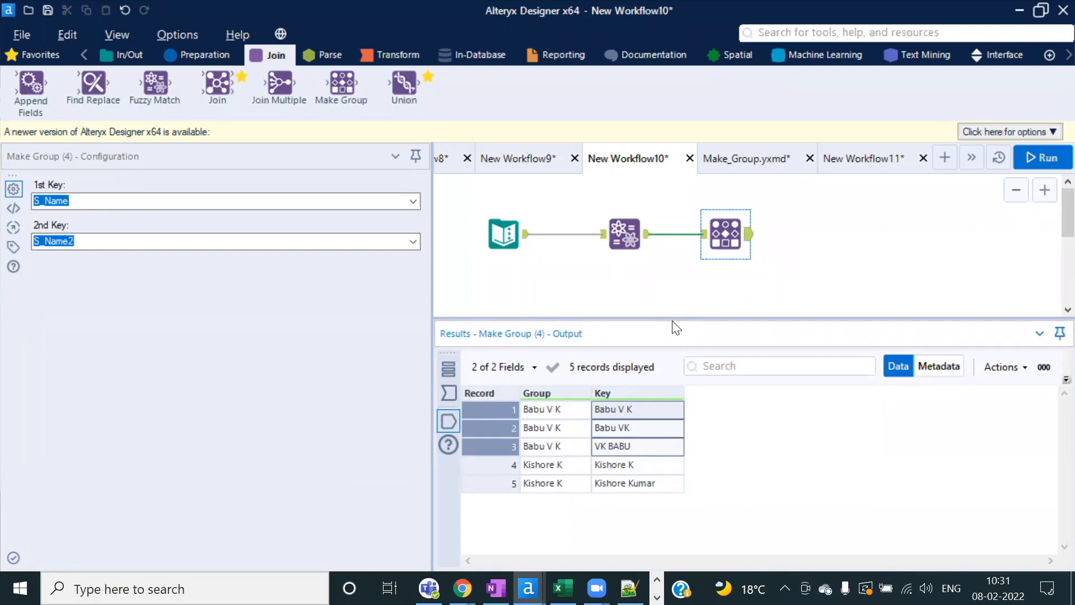
left_click_drag(665, 319, 664, 349)
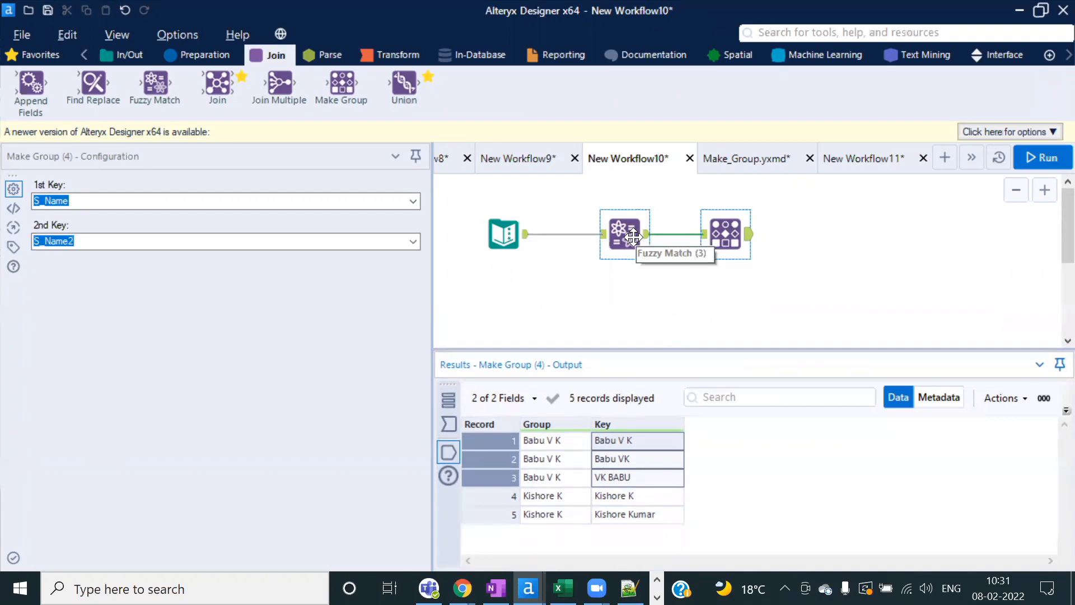
left_click(628, 500)
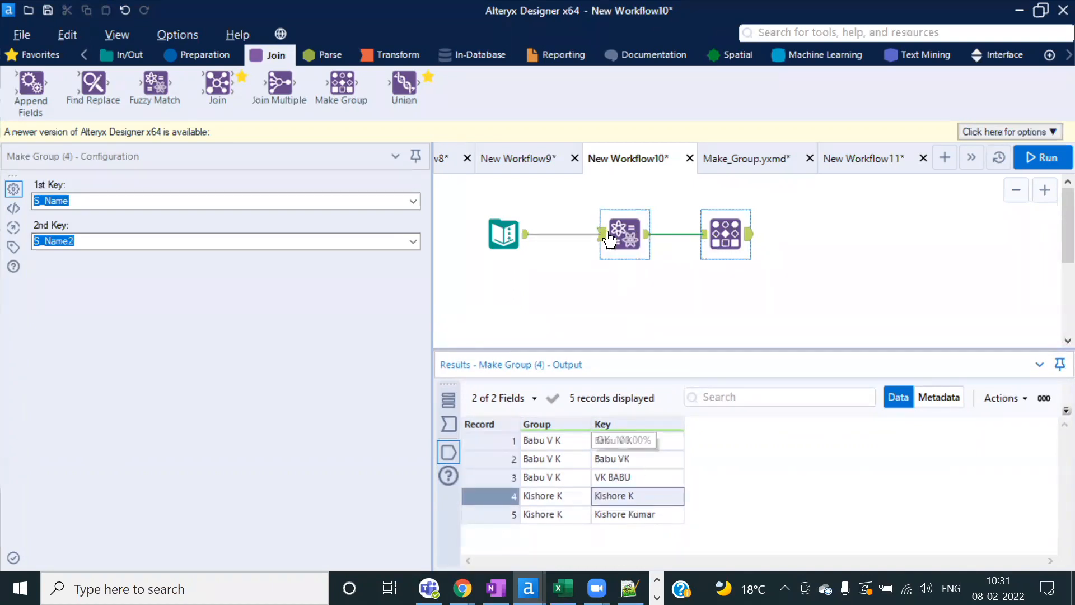
Step: Cross-check the original student records against the five Make Group keys and their group entries
left_click(527, 242)
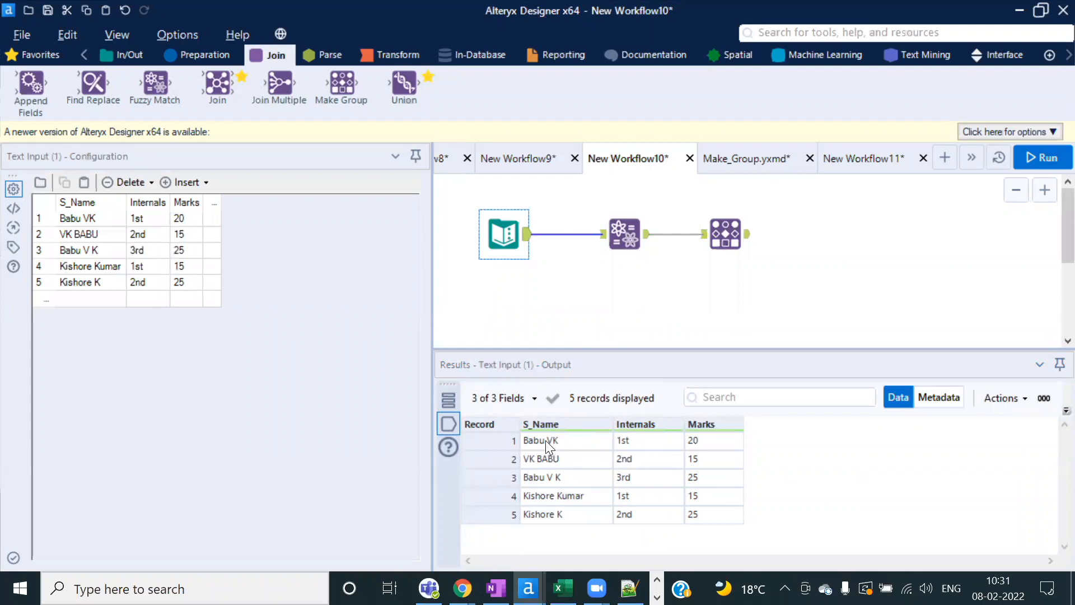
left_click(725, 234)
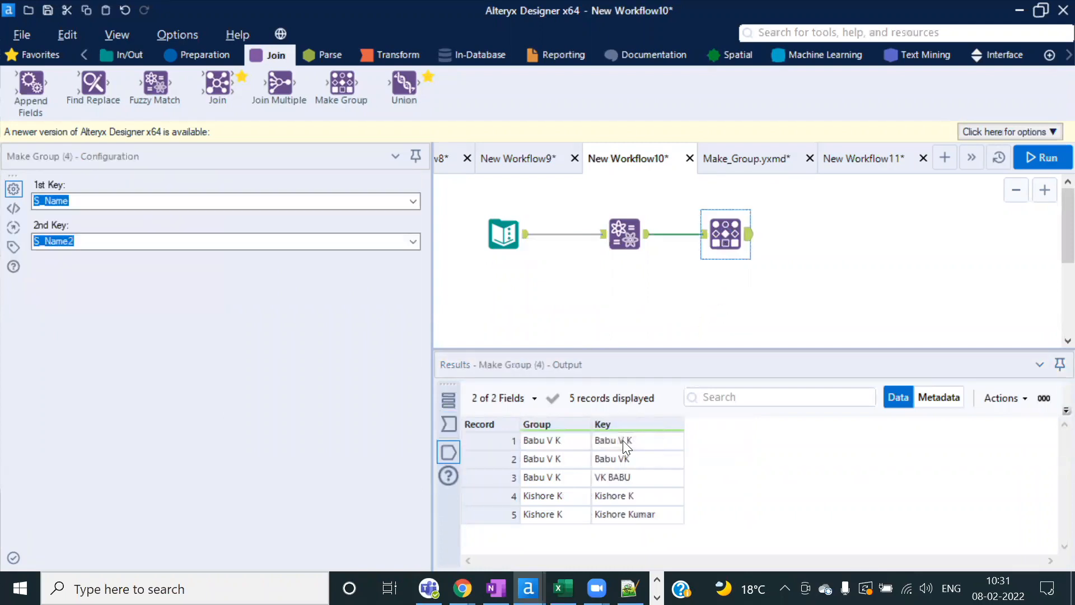
left_click_drag(623, 440, 629, 513)
left_click(551, 445)
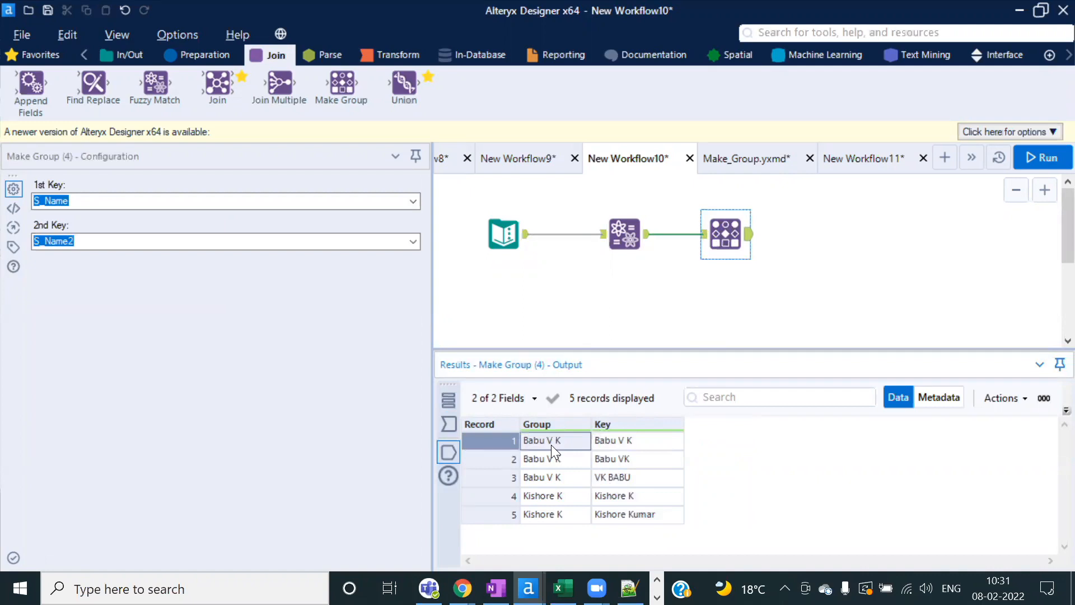
left_click(551, 477)
left_click(547, 441)
left_click(550, 475, "shift")
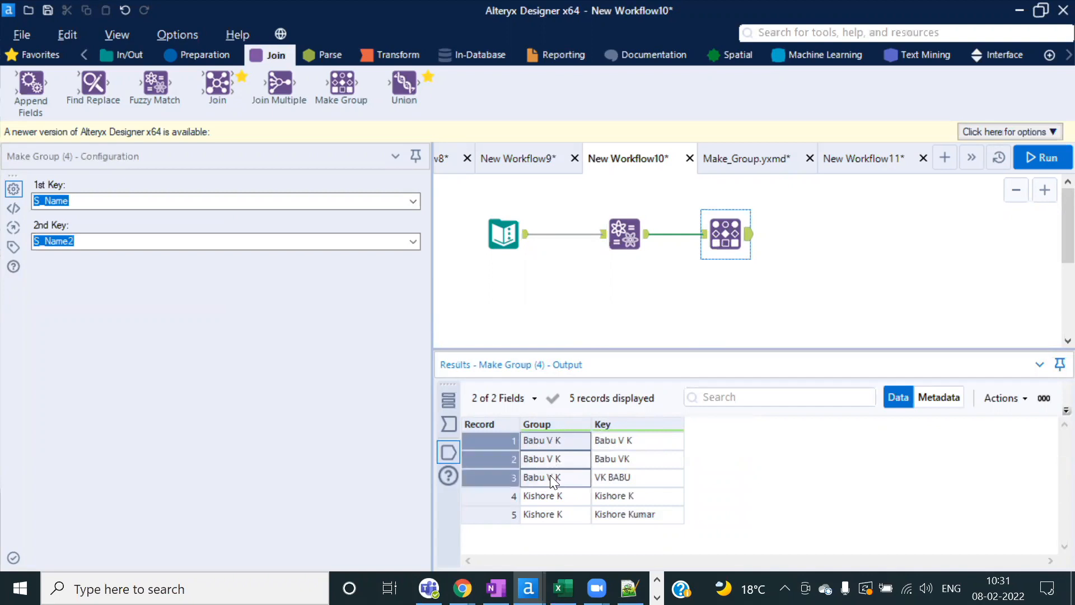
left_click(617, 446)
left_click(614, 479, "shift")
Step: Add a Find Replace fed by the student records and by the Make Group name groups
left_click_drag(94, 84, 682, 317)
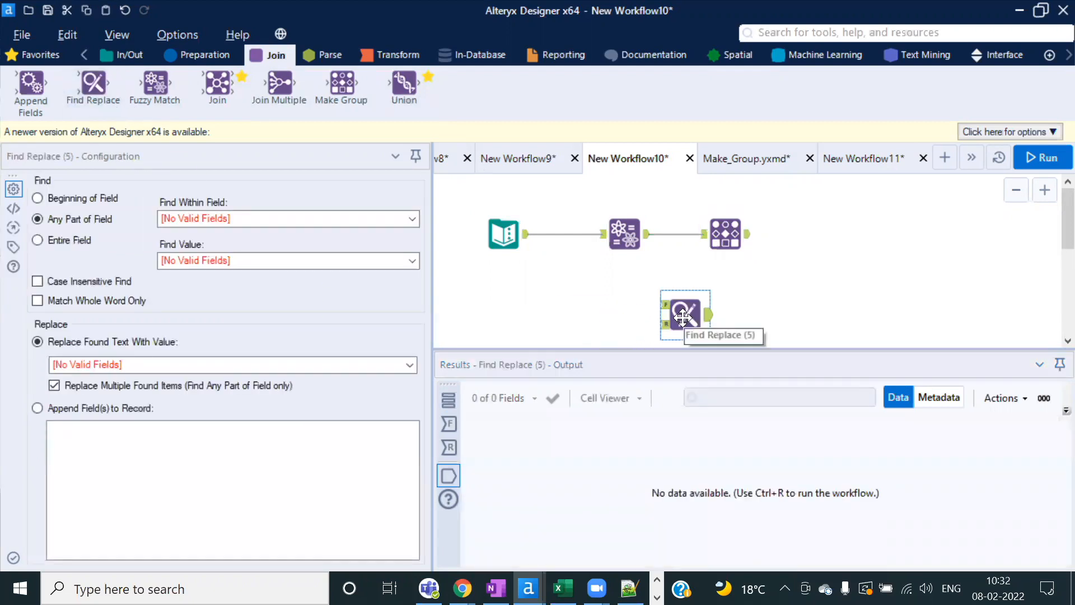
left_click(503, 232)
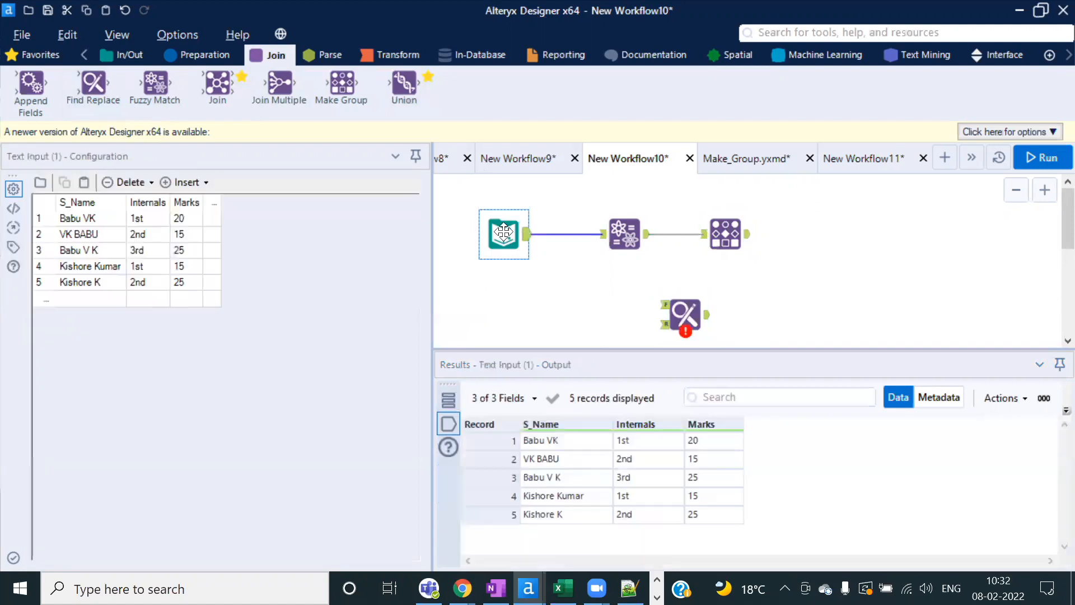
left_click(553, 445)
left_click_drag(553, 445, 559, 521)
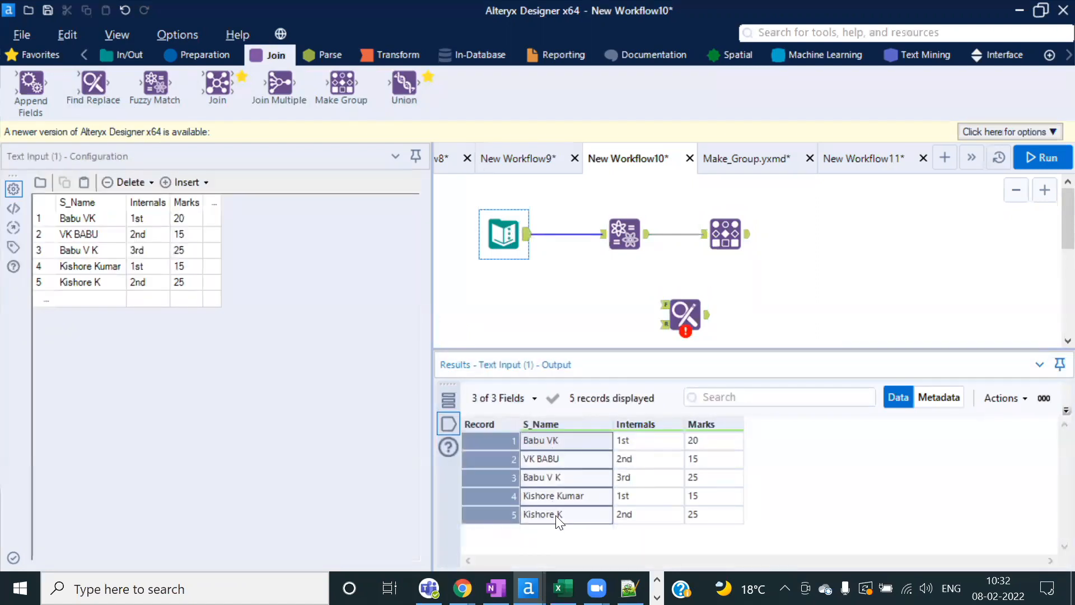
left_click_drag(527, 234, 666, 305)
left_click_drag(749, 245, 680, 321)
Step: Configure Find Replace to find Key, replace with Group, matching the entire field
left_click(686, 316)
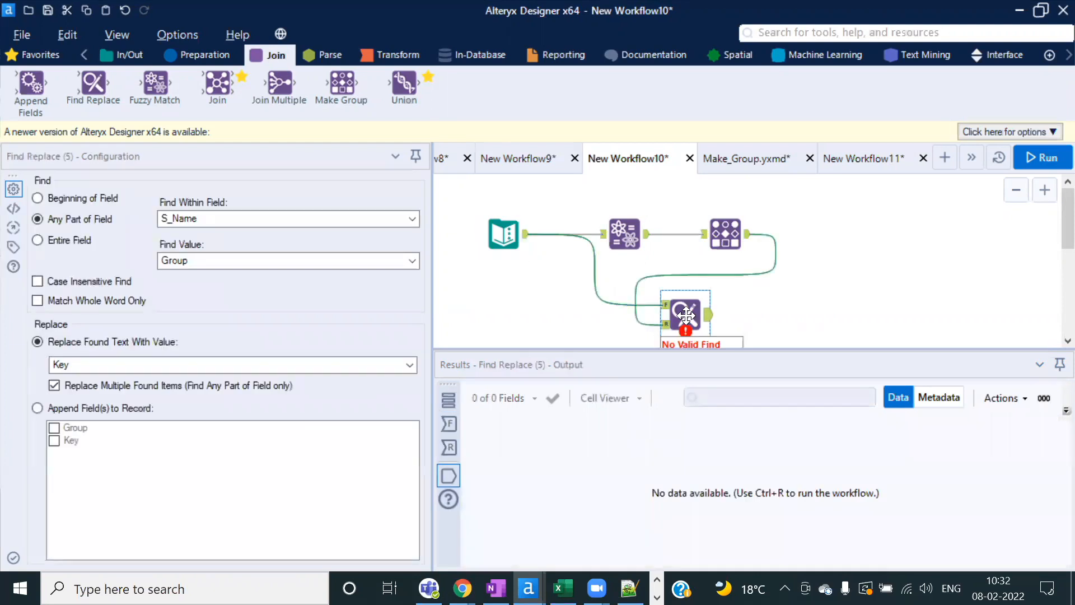
left_click(416, 258)
left_click(736, 238)
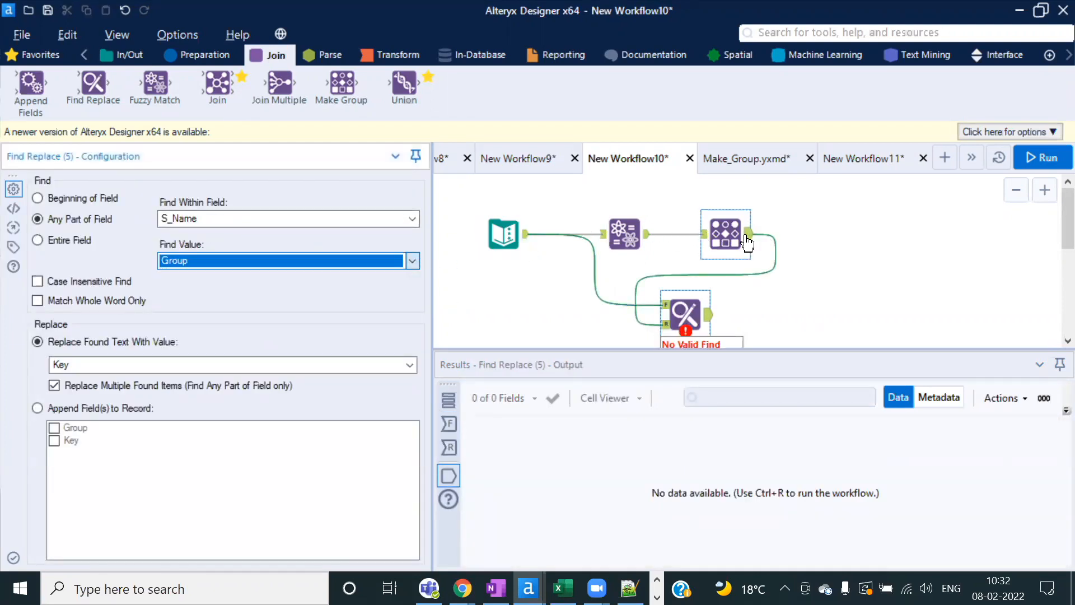
left_click(749, 236)
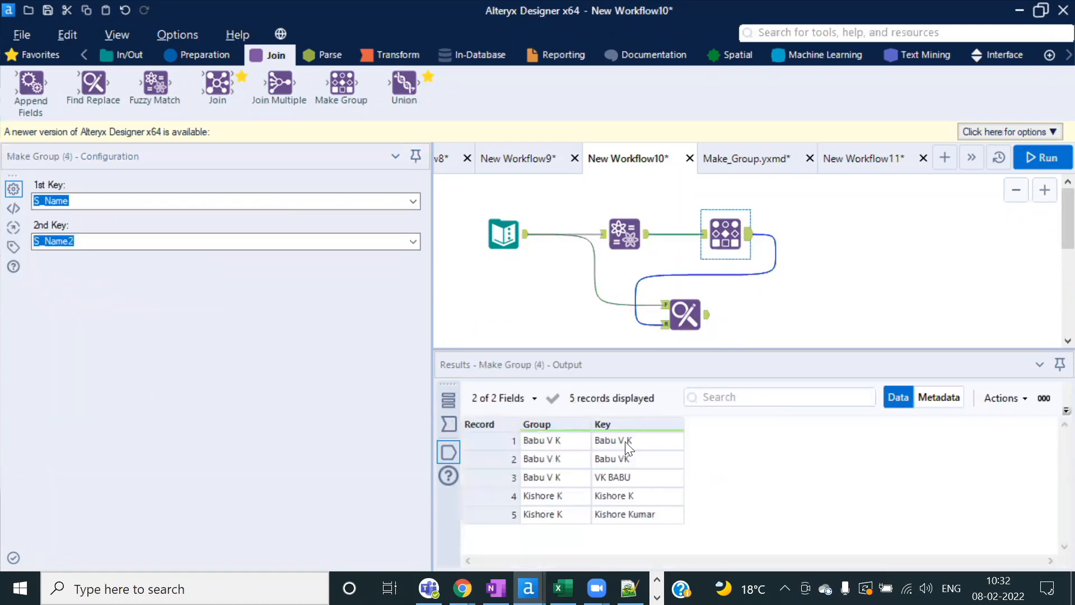
left_click_drag(625, 442, 635, 512)
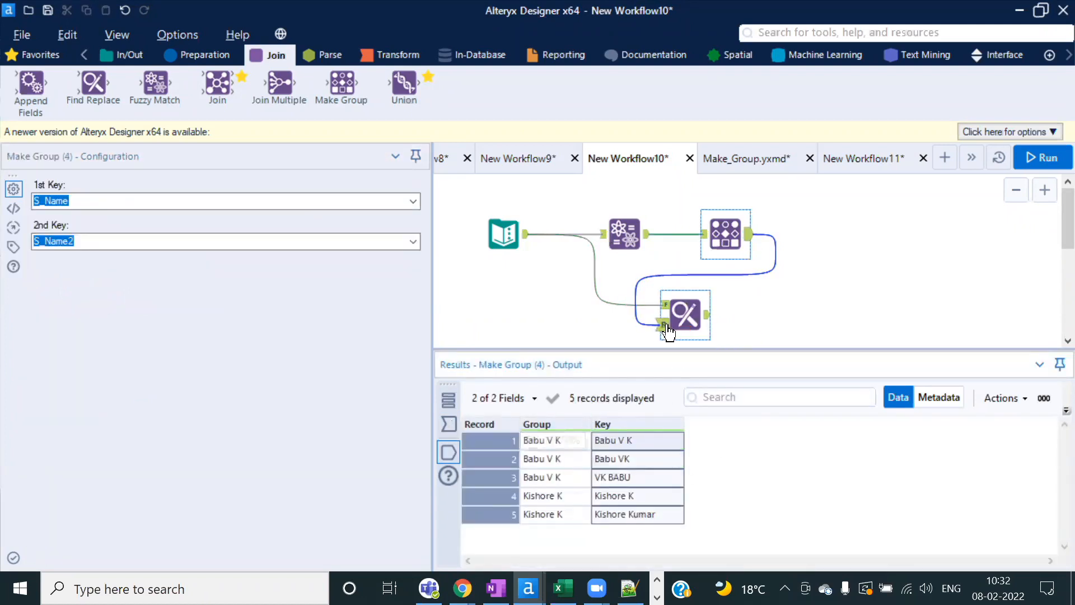
left_click(669, 327)
left_click(412, 260)
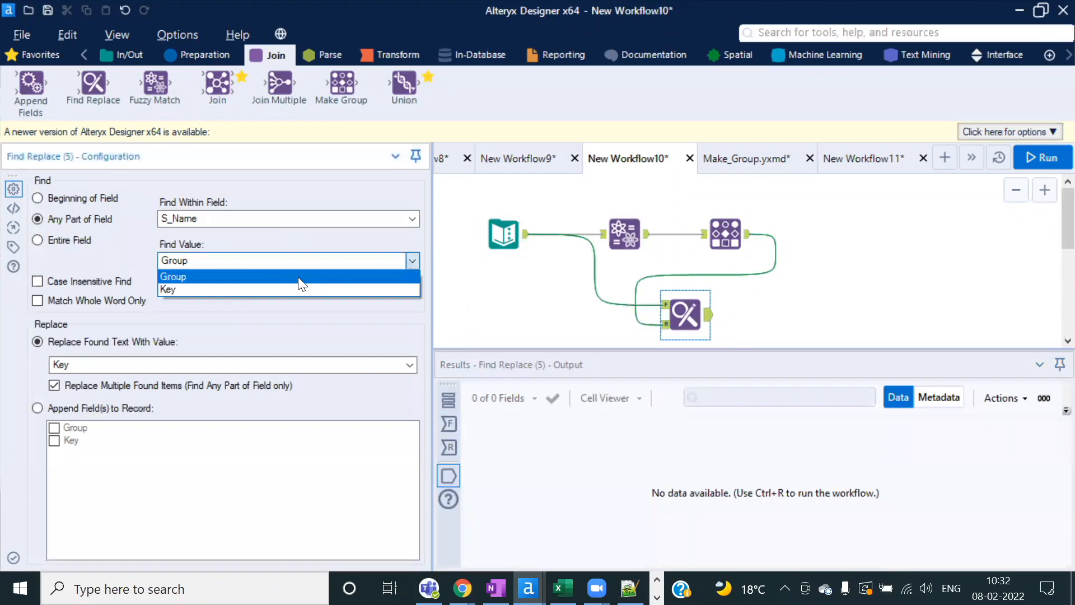
left_click(187, 290)
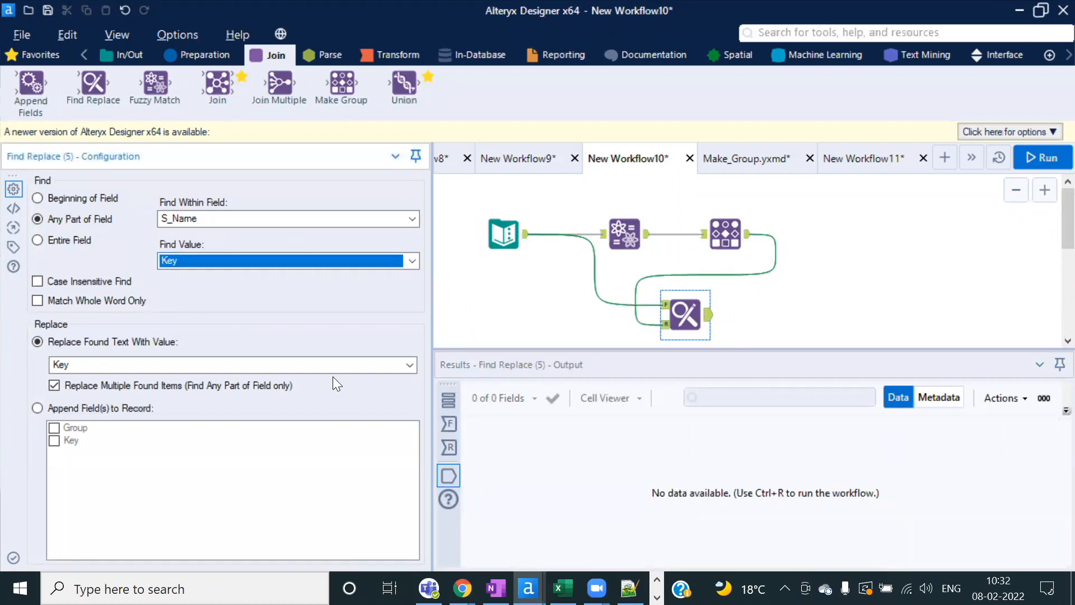
left_click(224, 365)
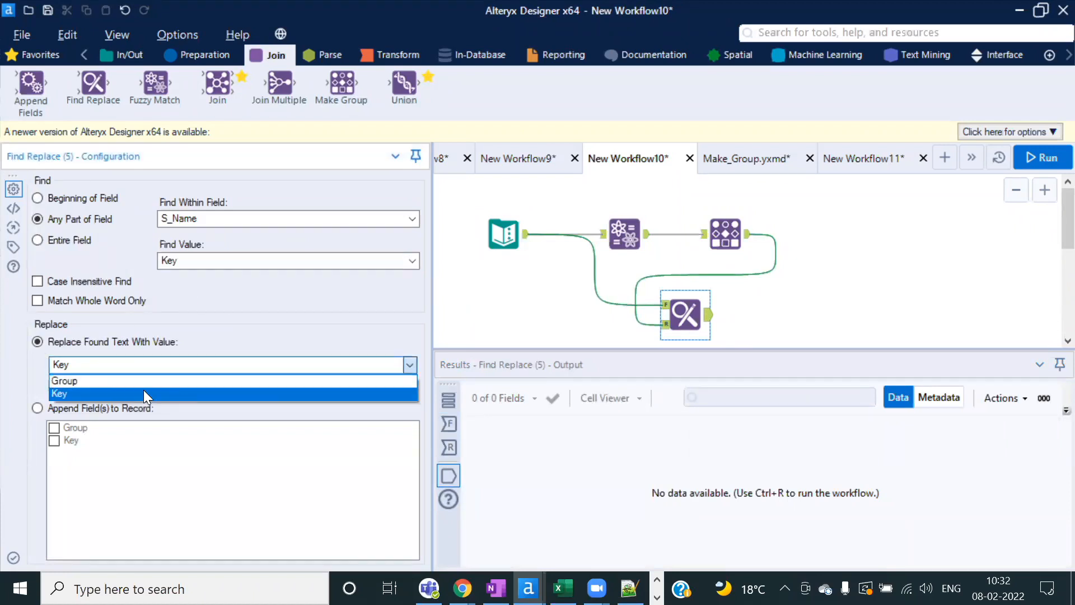
left_click(68, 383)
left_click(56, 240)
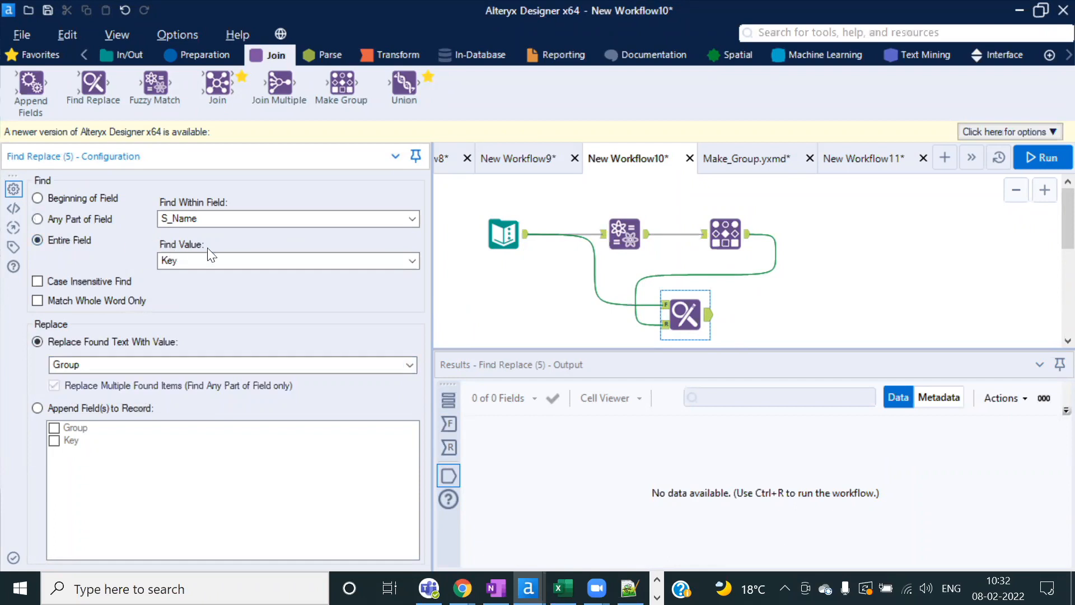
Step: Run the workflow and view the Find Replace output of five records
left_click(1046, 157)
left_click(680, 362)
left_click(685, 313)
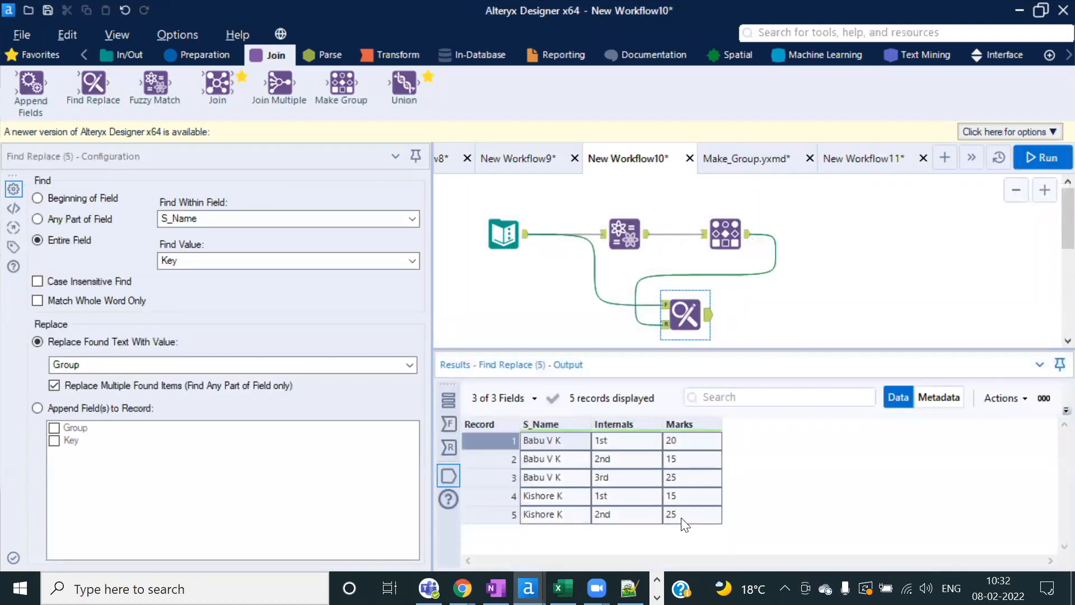
Step: Check the replaced names and Marks against the original name variants in the Text Input
left_click(549, 457)
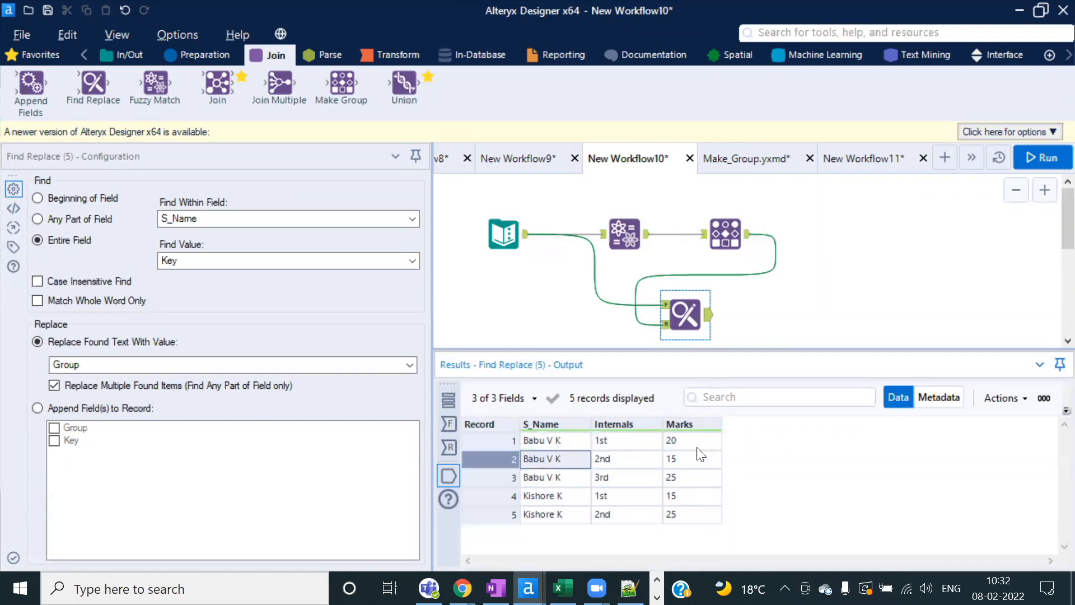
left_click_drag(697, 443, 698, 515)
left_click(702, 483)
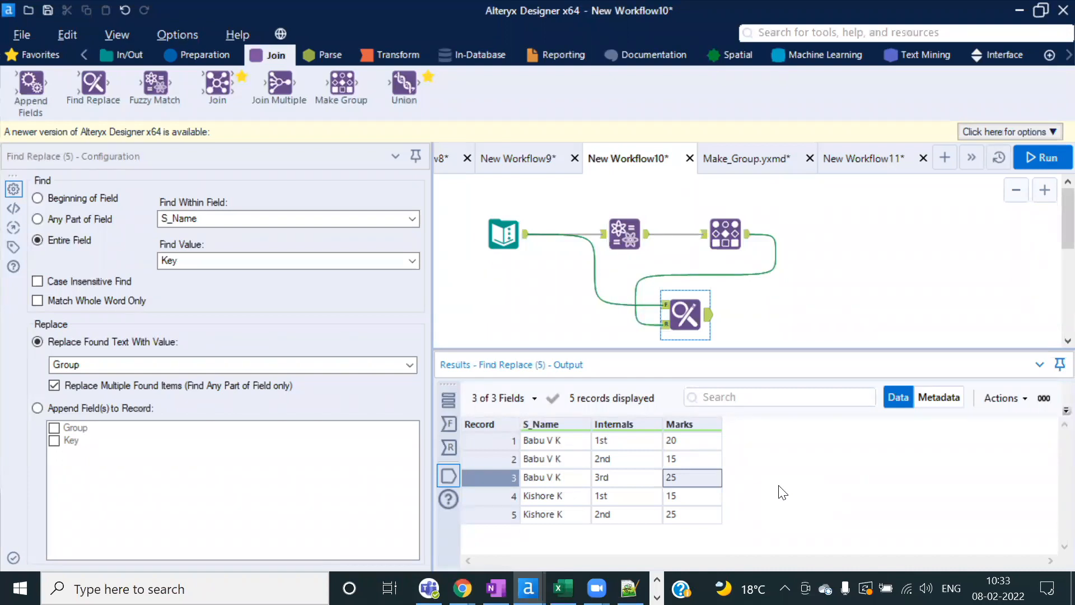
left_click(502, 232)
left_click(78, 220)
left_click(120, 240)
left_click(101, 255)
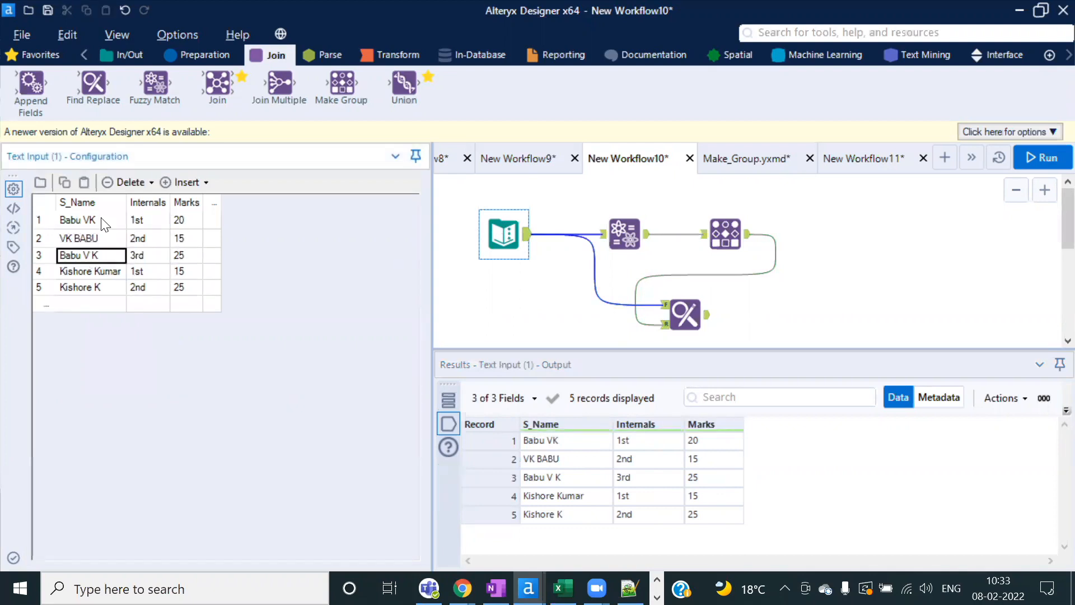
left_click_drag(101, 220, 99, 252)
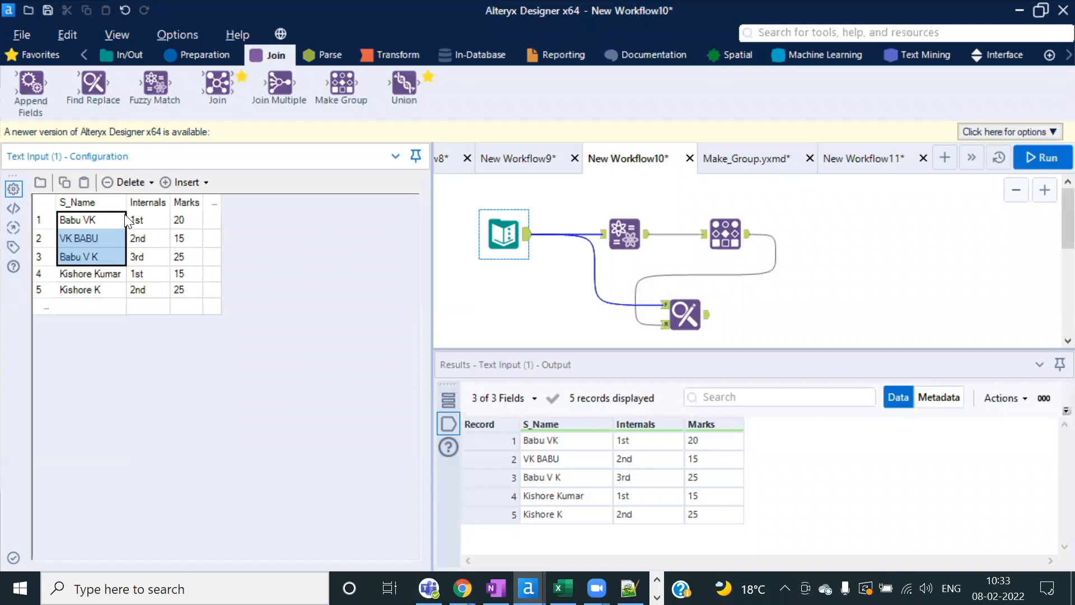
Step: Move the Find Replace tool further right on the canvas
left_click_drag(689, 311, 830, 282)
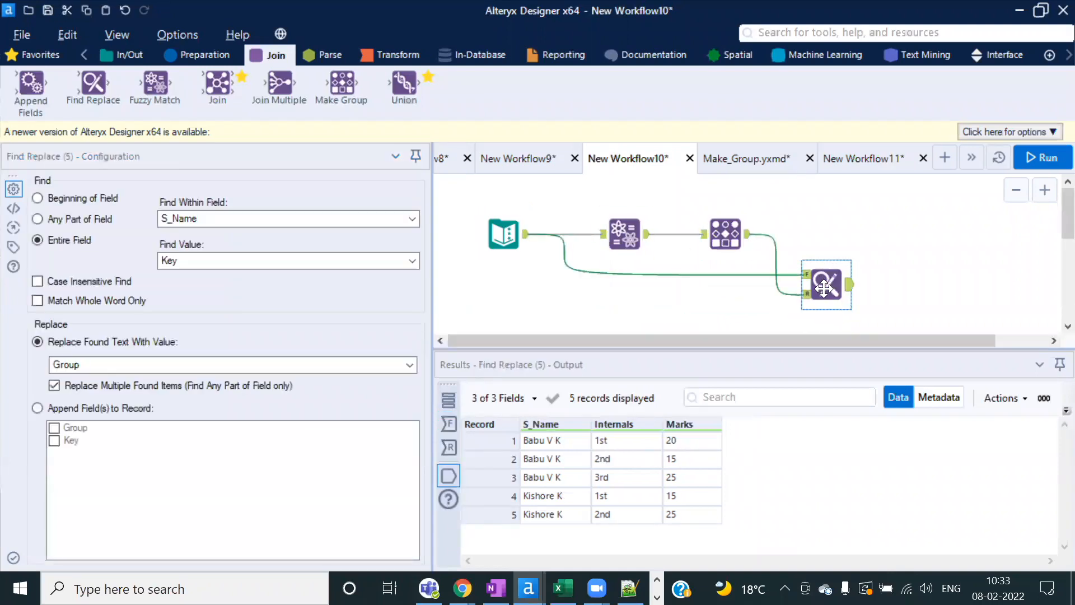
left_click(896, 284)
left_click(832, 283)
Step: Compare the Make Group groups with the Find Replace and Fuzzy Match outputs
left_click(728, 230)
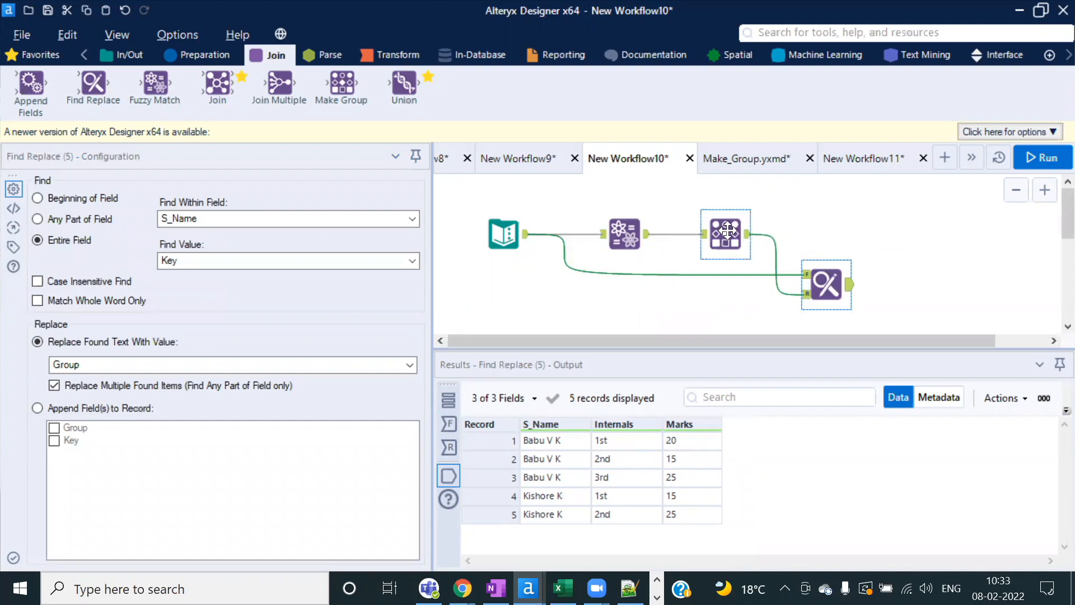
left_click_drag(546, 442, 552, 475)
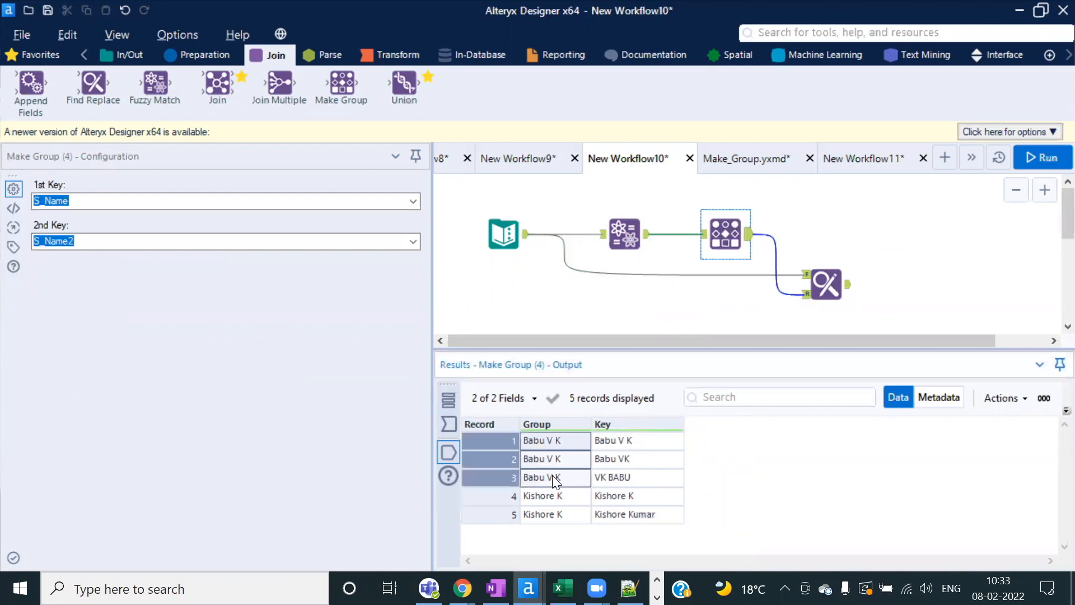
left_click(627, 461)
left_click(573, 448)
left_click_drag(571, 459, 571, 483)
left_click(847, 297)
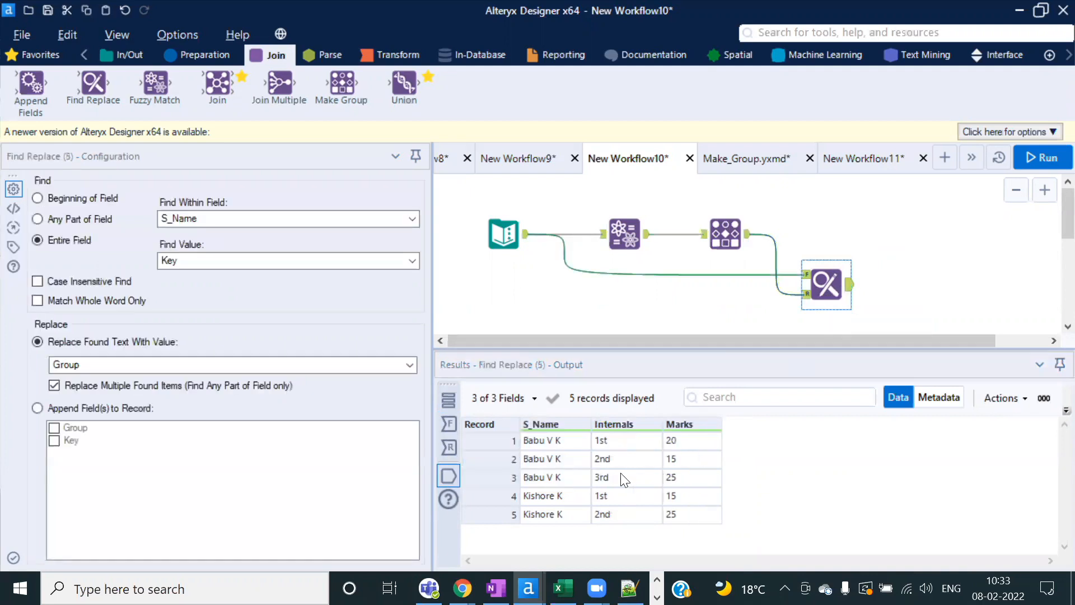
left_click(572, 440)
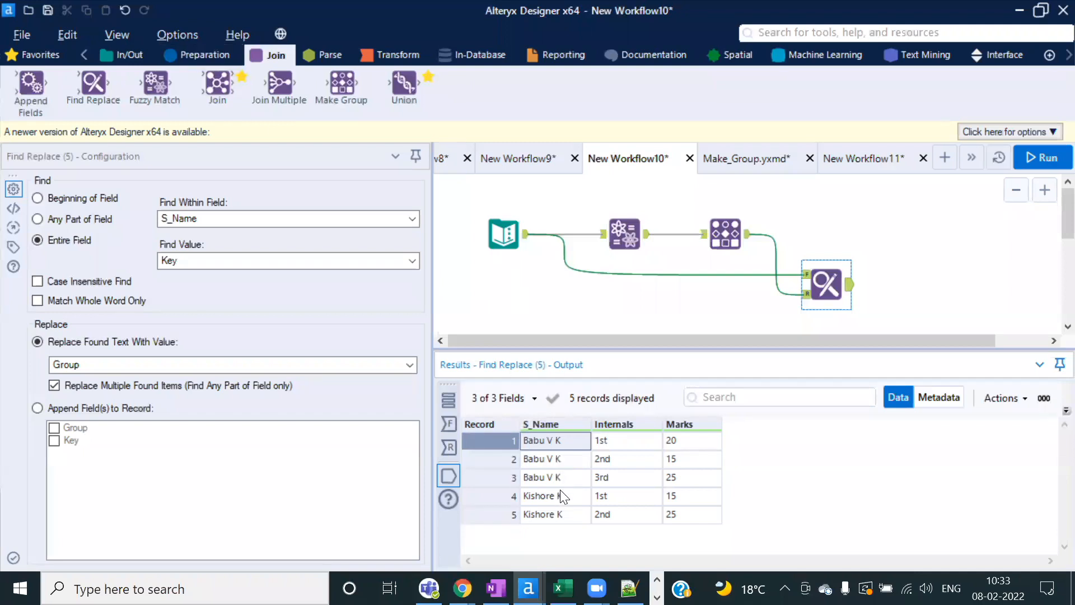
left_click(835, 280)
left_click(625, 234)
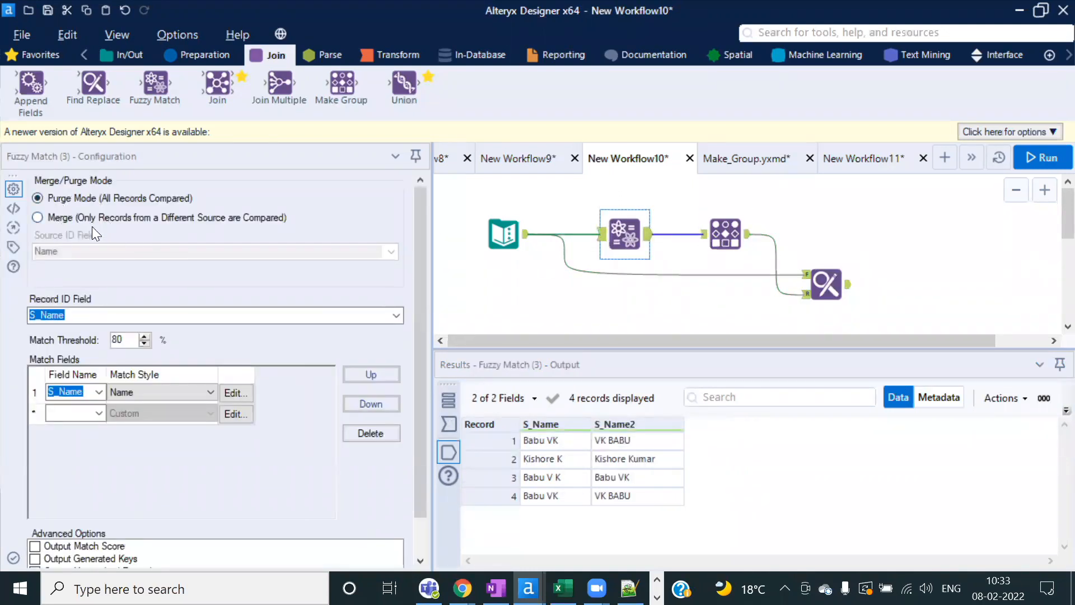
left_click(832, 283)
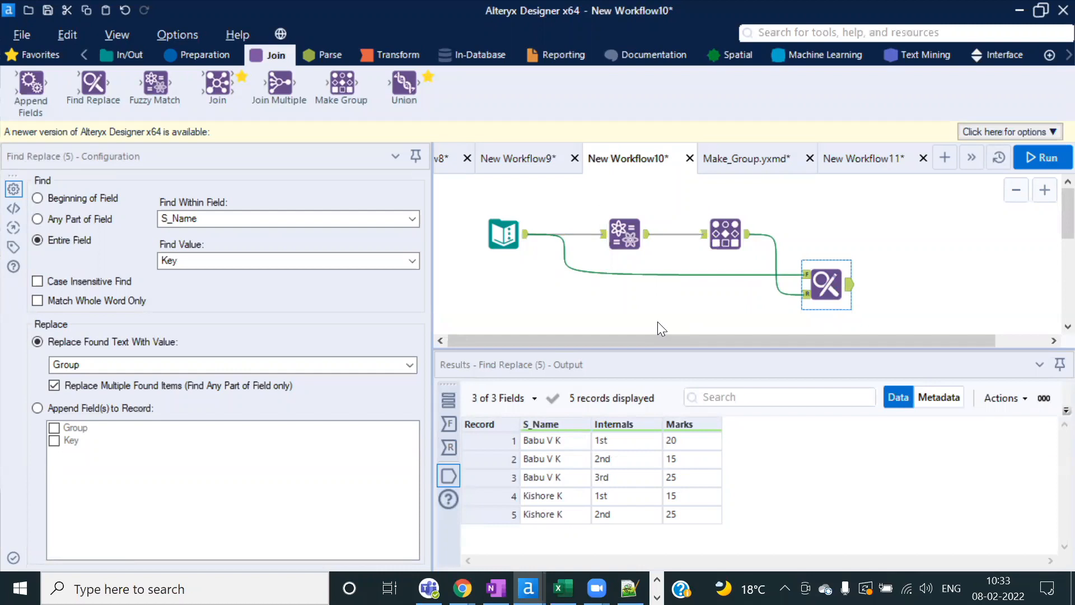
Step: Review the Fuzzy Match tool's results and the workflow run log: 2 groups made, 5 records found
left_click_drag(913, 295, 430, 223)
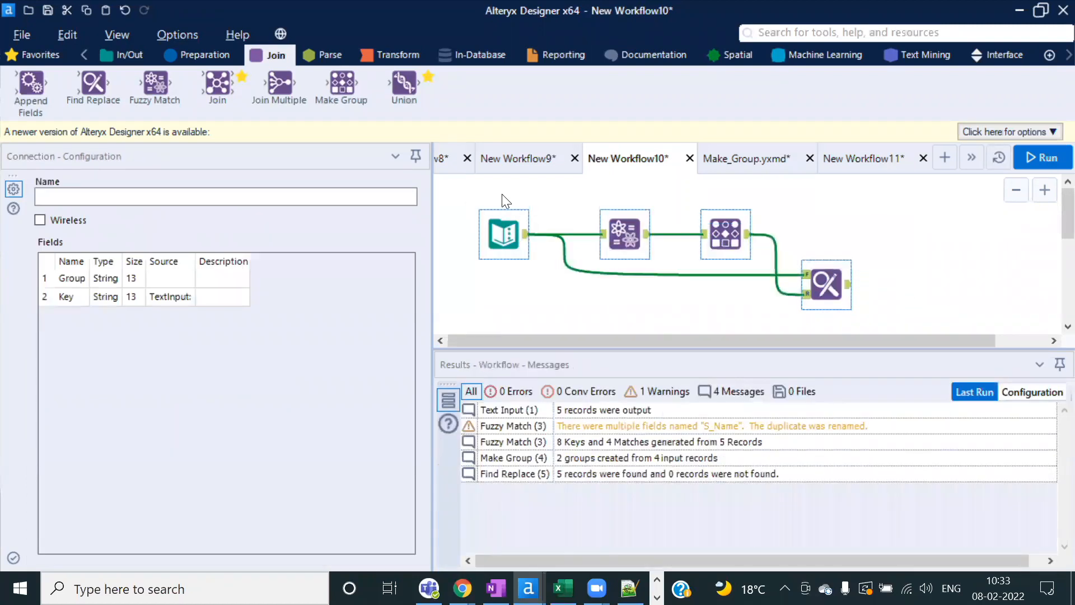
left_click(552, 306)
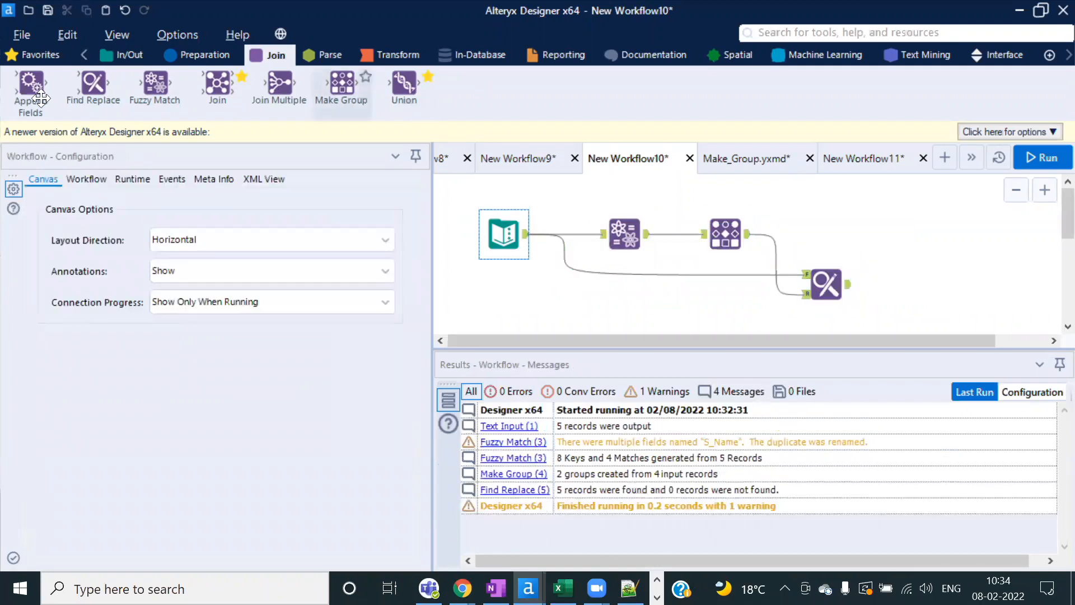
left_click(625, 245)
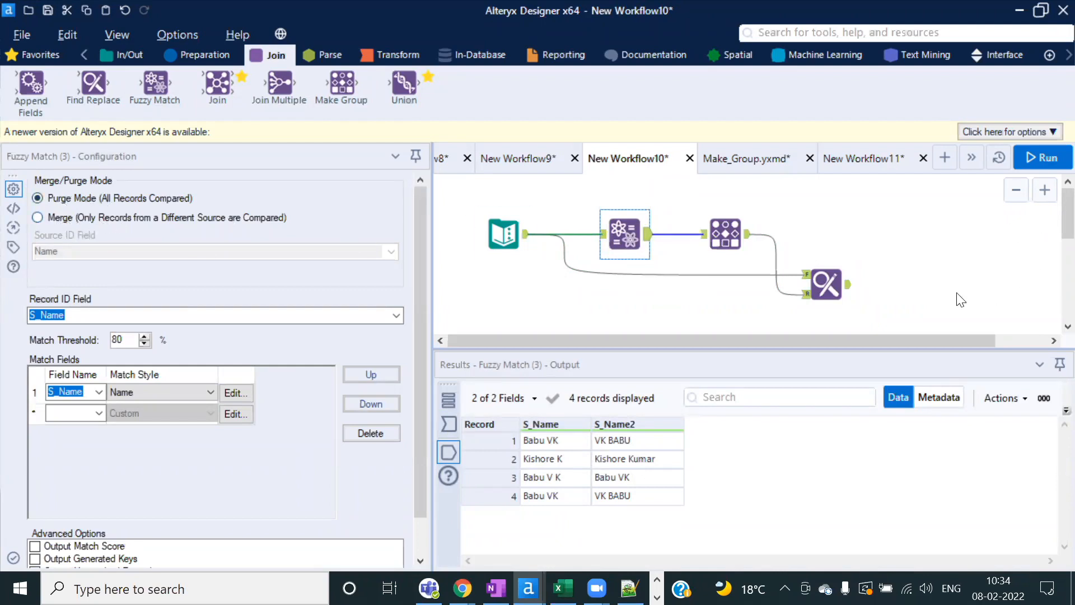
left_click(894, 309)
left_click_drag(899, 317, 464, 206)
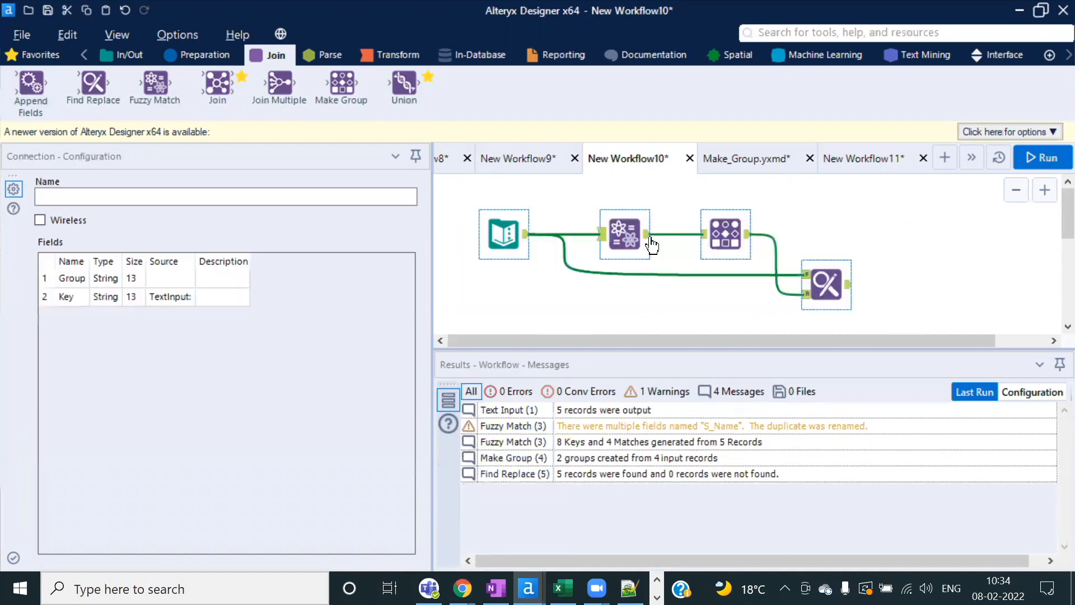
left_click(874, 244)
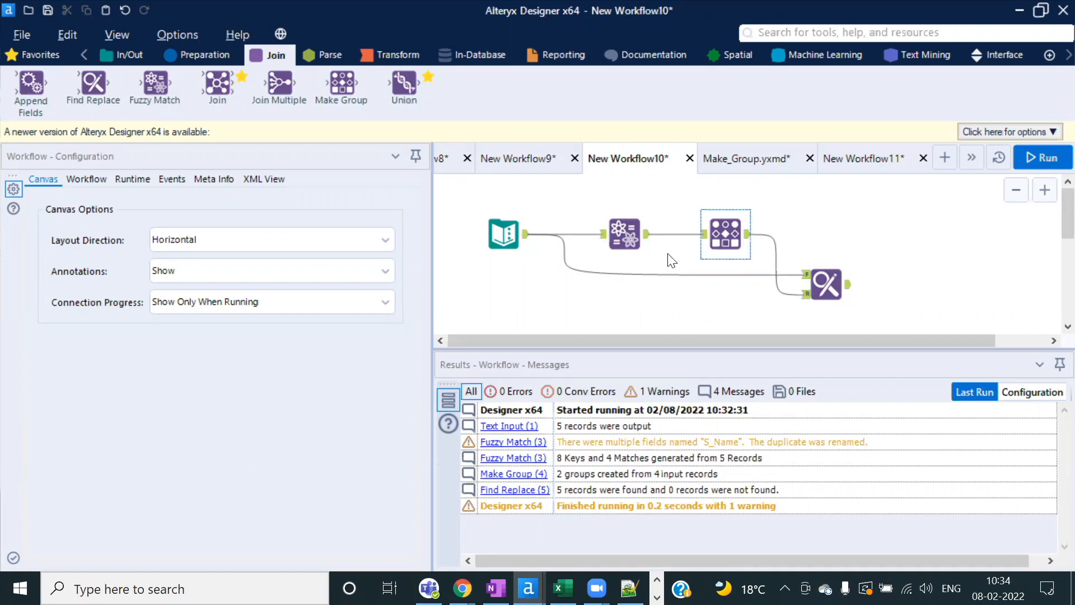
left_click(619, 238)
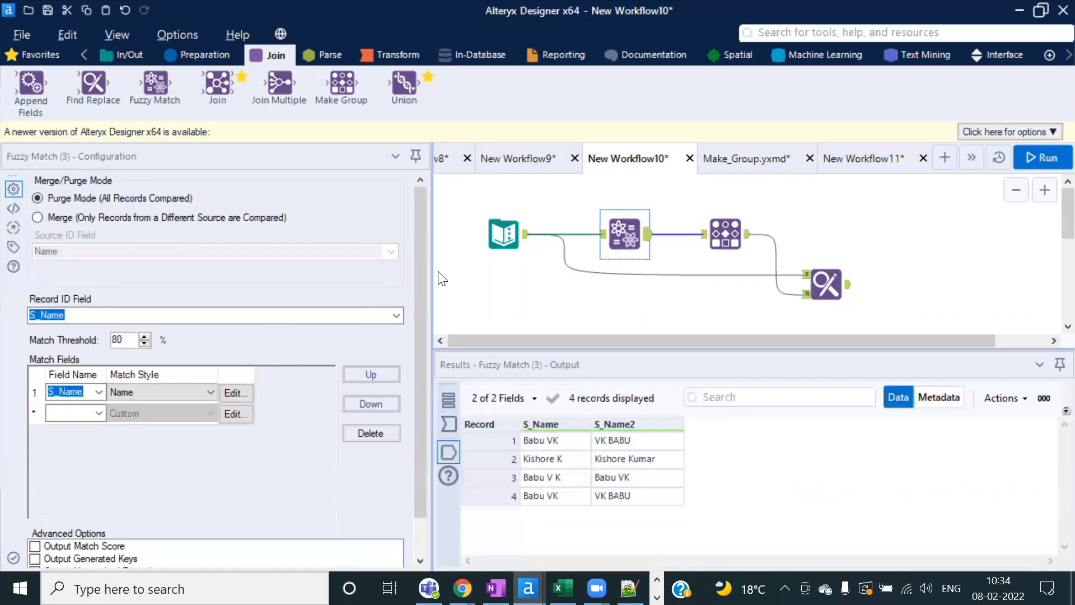
left_click(888, 238)
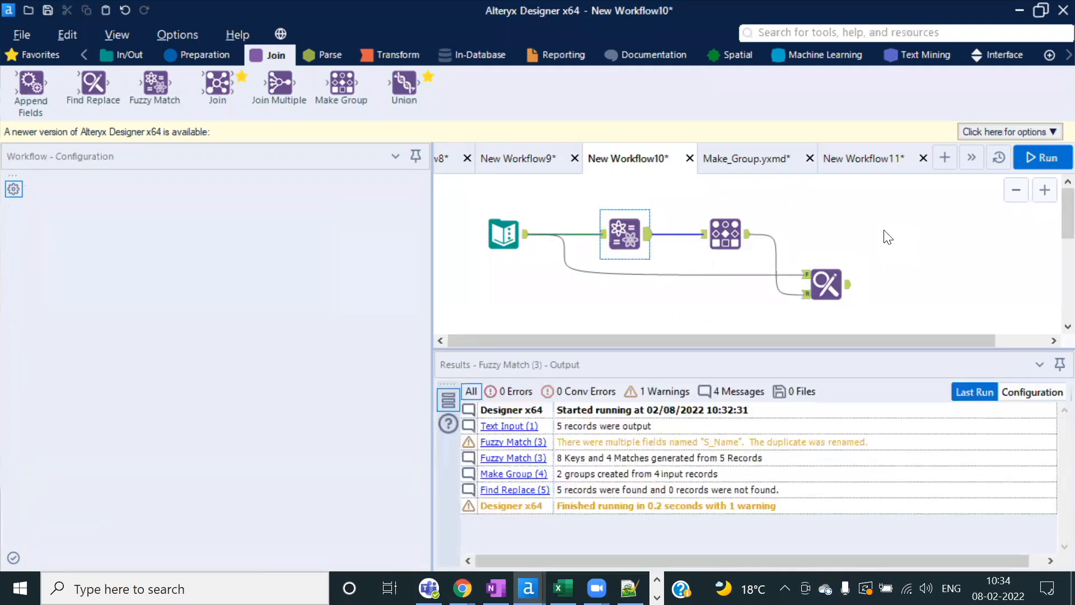